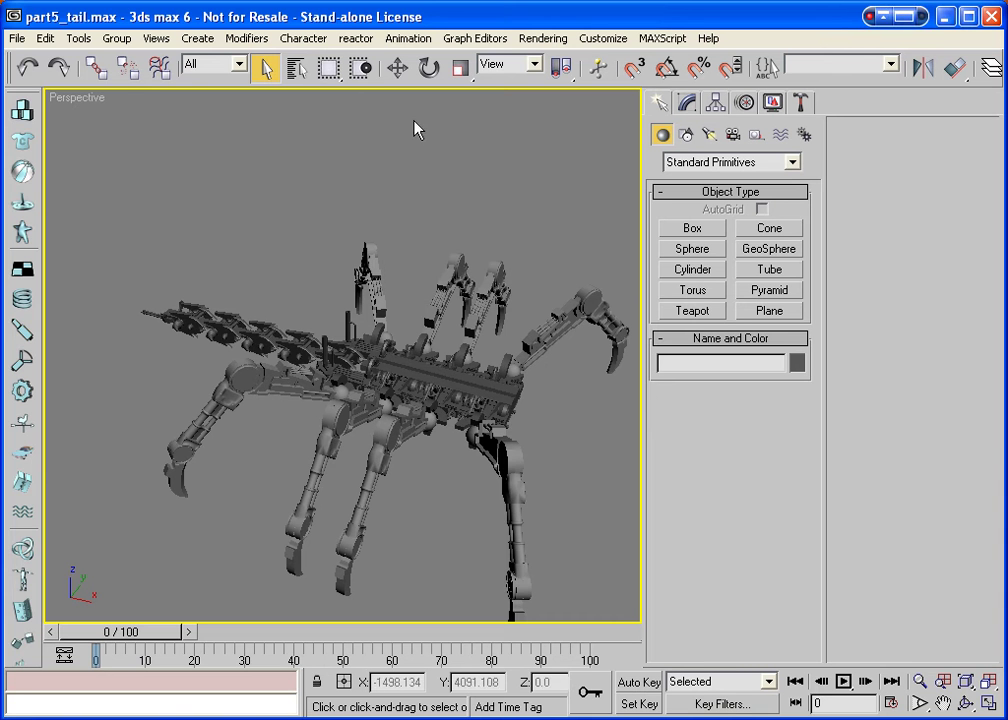
# Select the robot's central chassis part and hide all unselected objects, framing the chassis in the view.
pyautogui.click(963, 708)
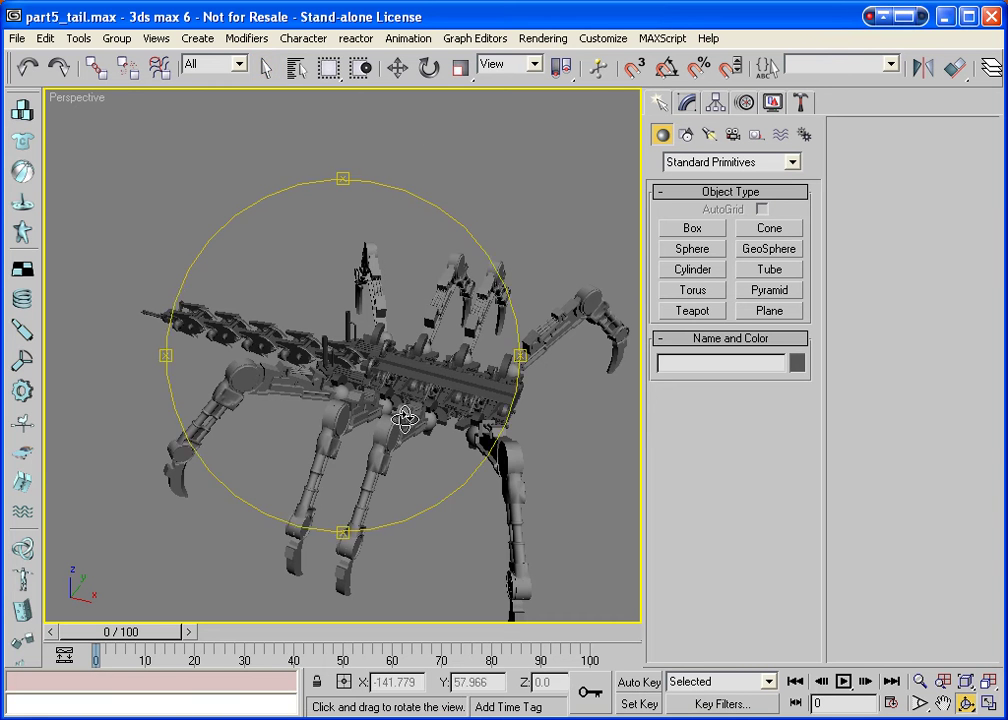
pyautogui.moveTo(407, 417); pyautogui.dragTo(212, 439)
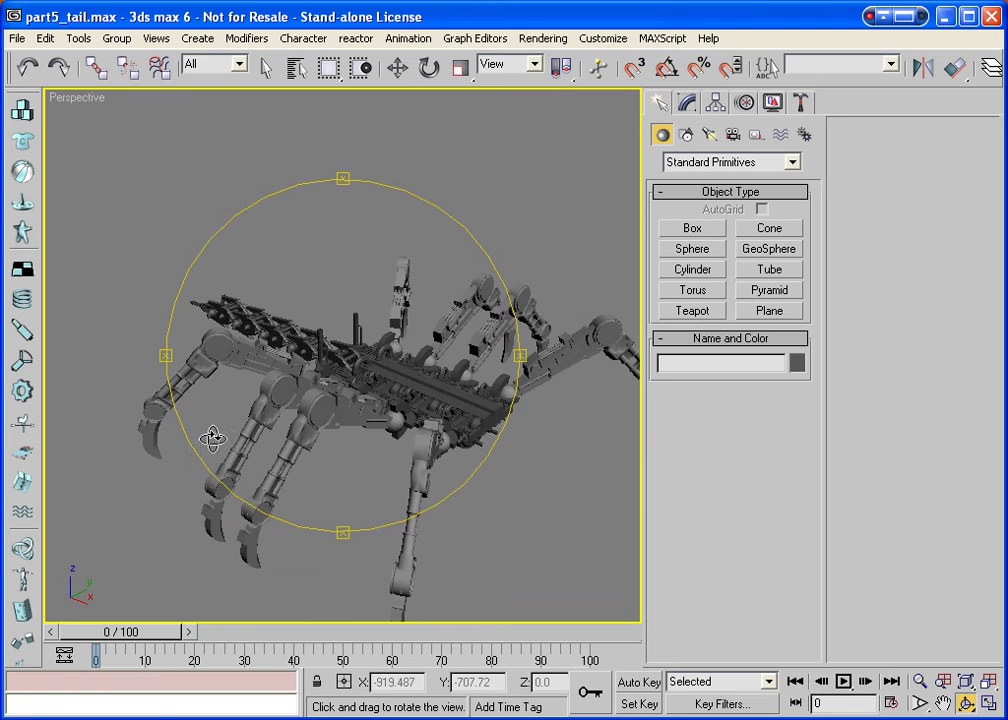
pyautogui.moveTo(313, 333); pyautogui.dragTo(353, 430)
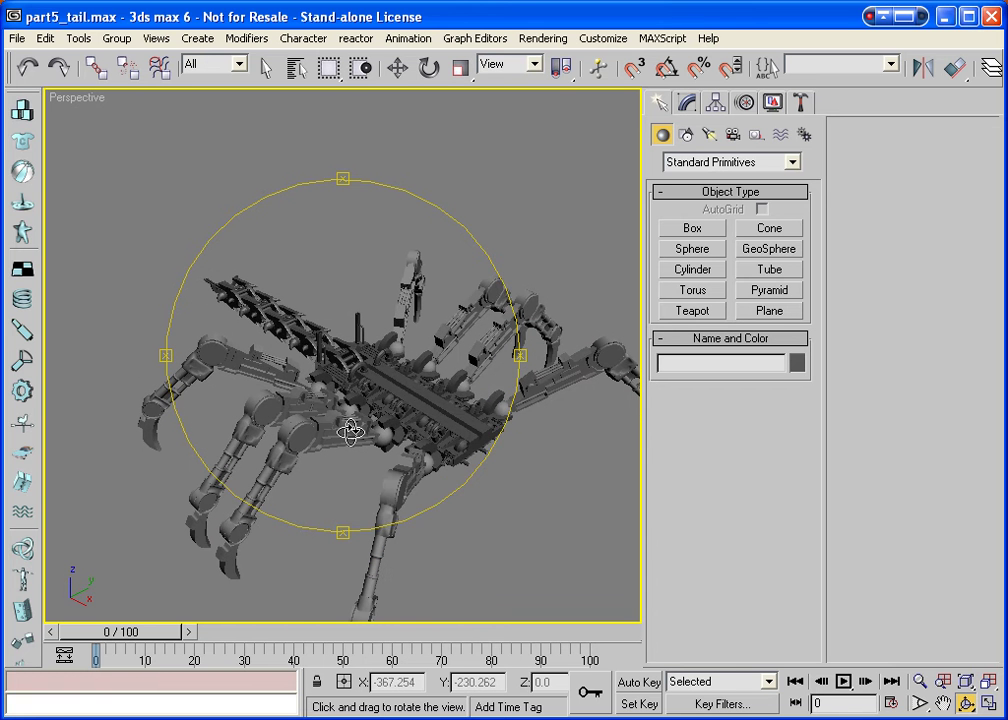
pyautogui.rightClick(353, 430)
pyautogui.click(425, 407)
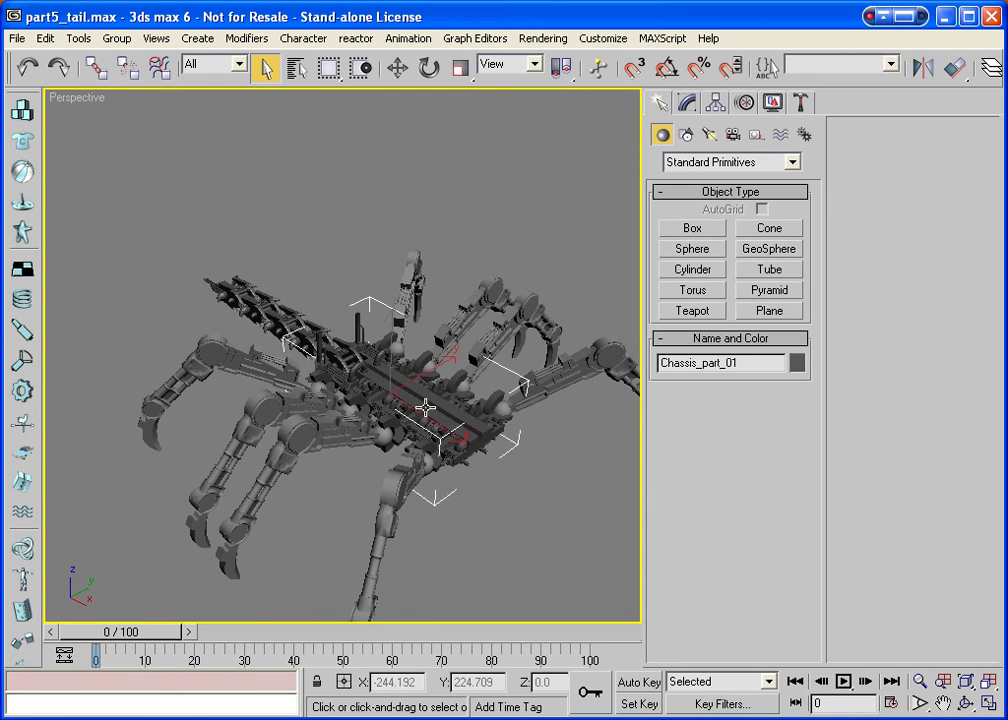
pyautogui.rightClick(425, 407)
pyautogui.click(449, 366)
pyautogui.click(988, 684)
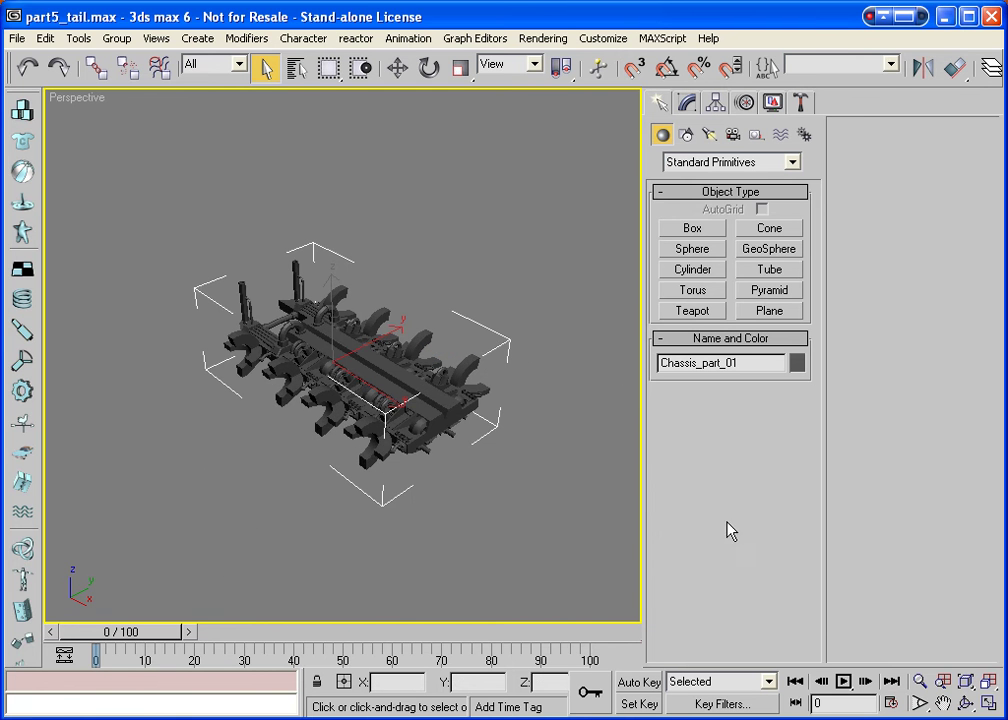
# Create a box about 128 long, 113 wide and 158 high on top of the chassis with AutoGrid on.
pyautogui.click(692, 228)
pyautogui.moveTo(570, 505); pyautogui.dragTo(574, 559)
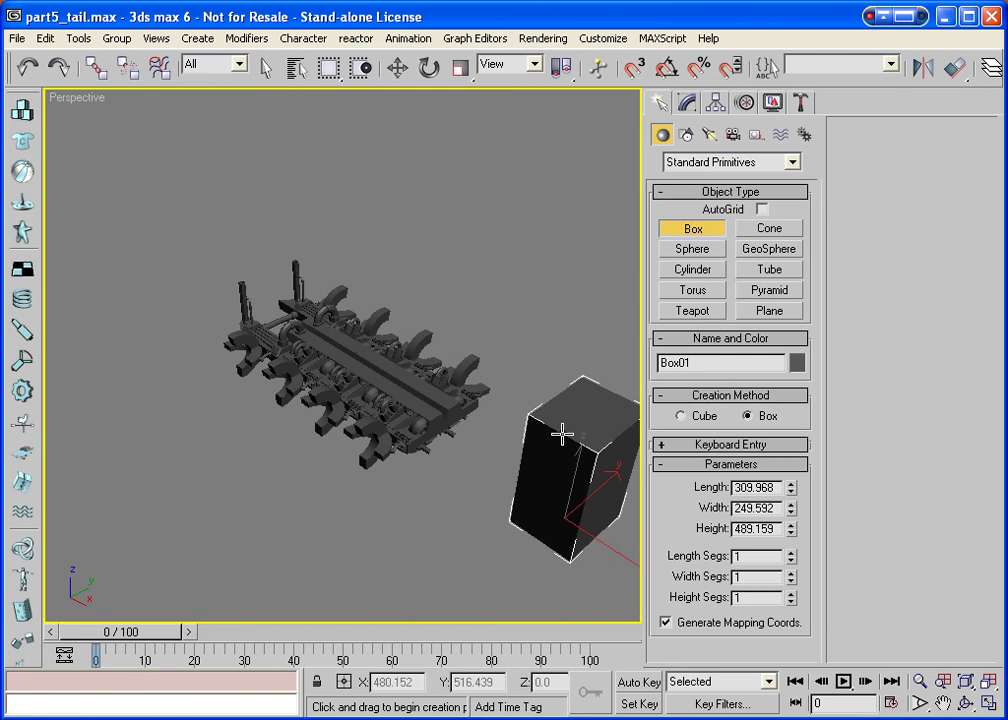
pyautogui.rightClick(567, 463)
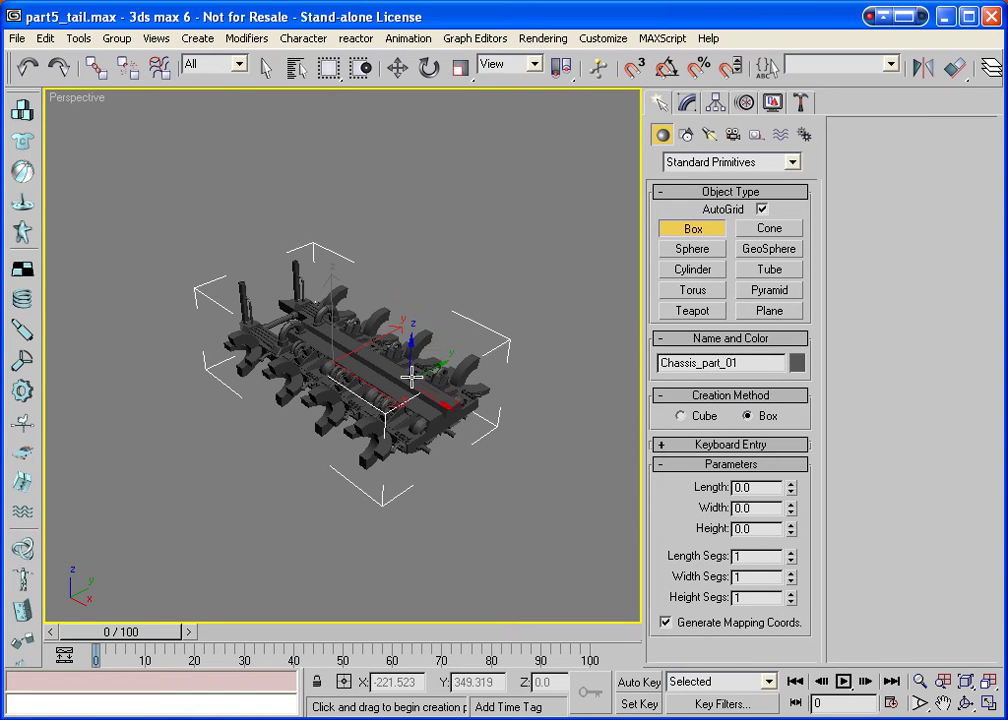
pyautogui.moveTo(411, 378); pyautogui.dragTo(410, 405)
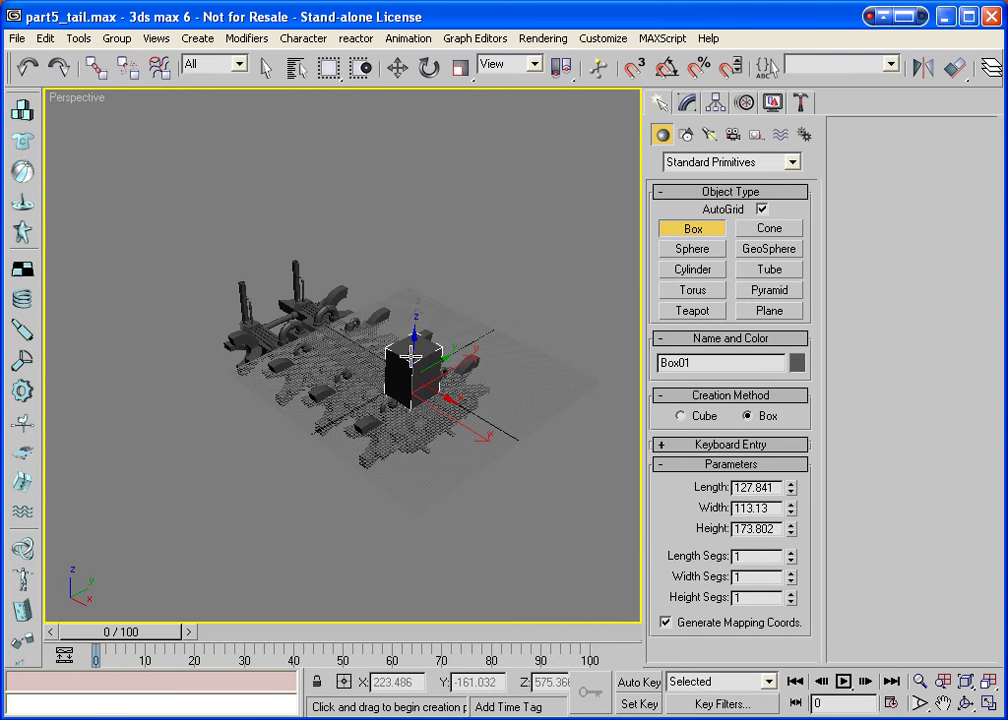
pyautogui.click(411, 357)
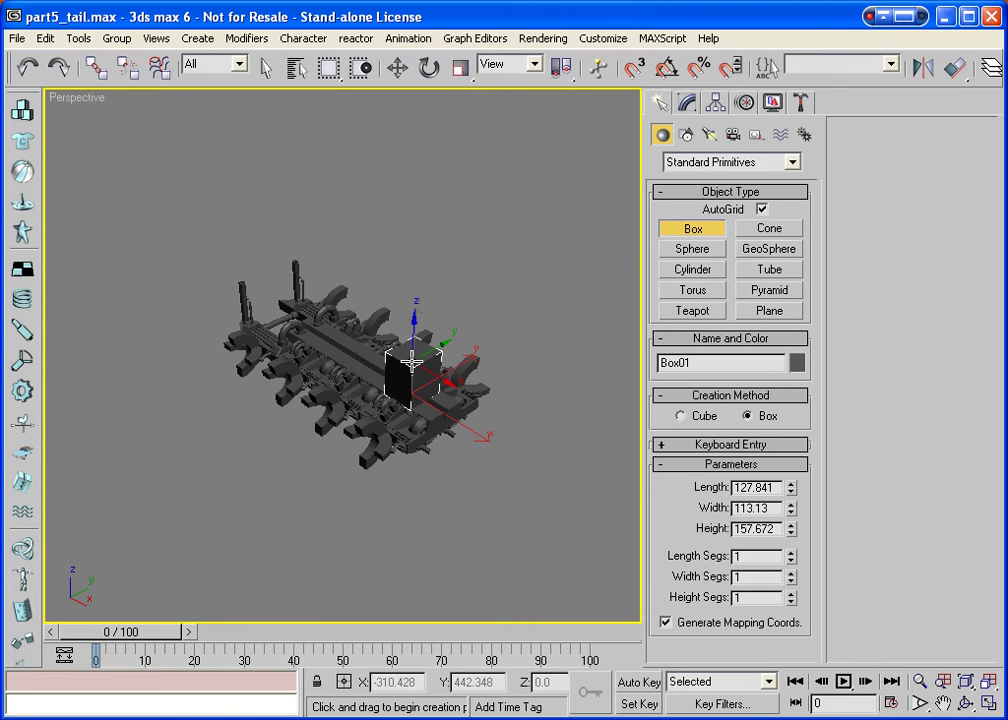
pyautogui.rightClick(411, 357)
# Convert the new box to an editable poly and hide all other objects.
pyautogui.rightClick(406, 356)
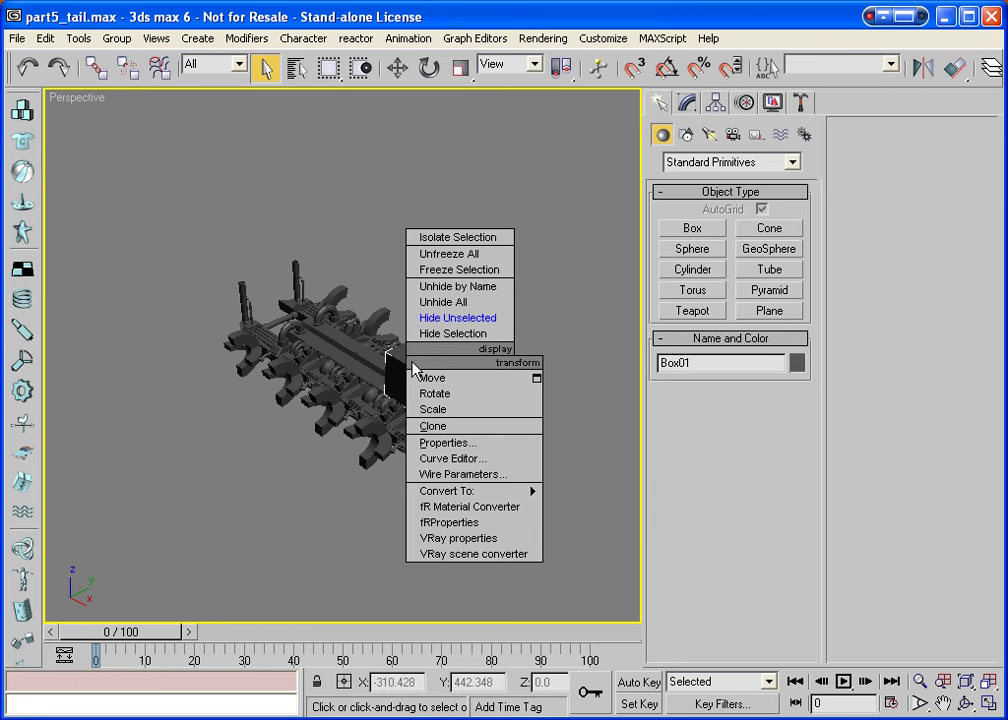
pyautogui.moveTo(432, 493)
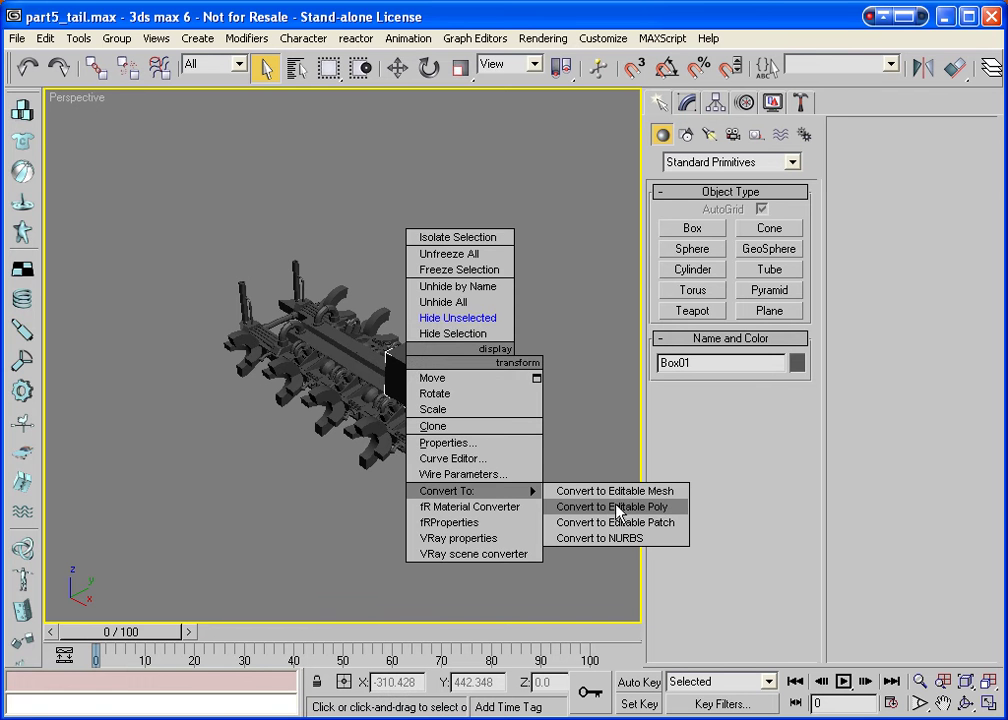
pyautogui.click(562, 507)
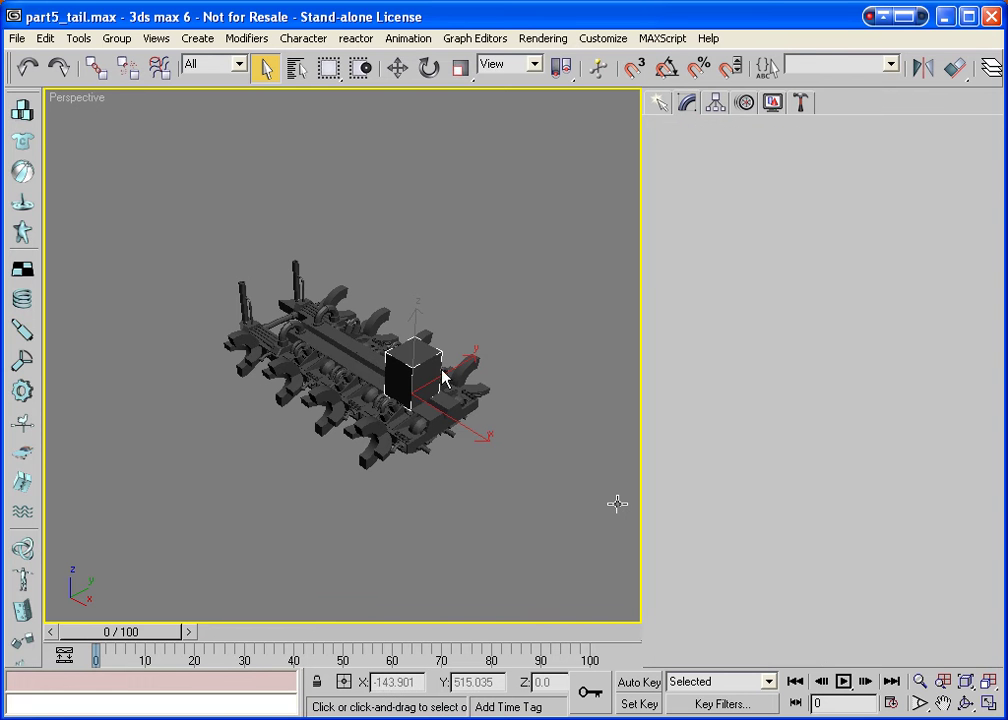
pyautogui.rightClick(393, 366)
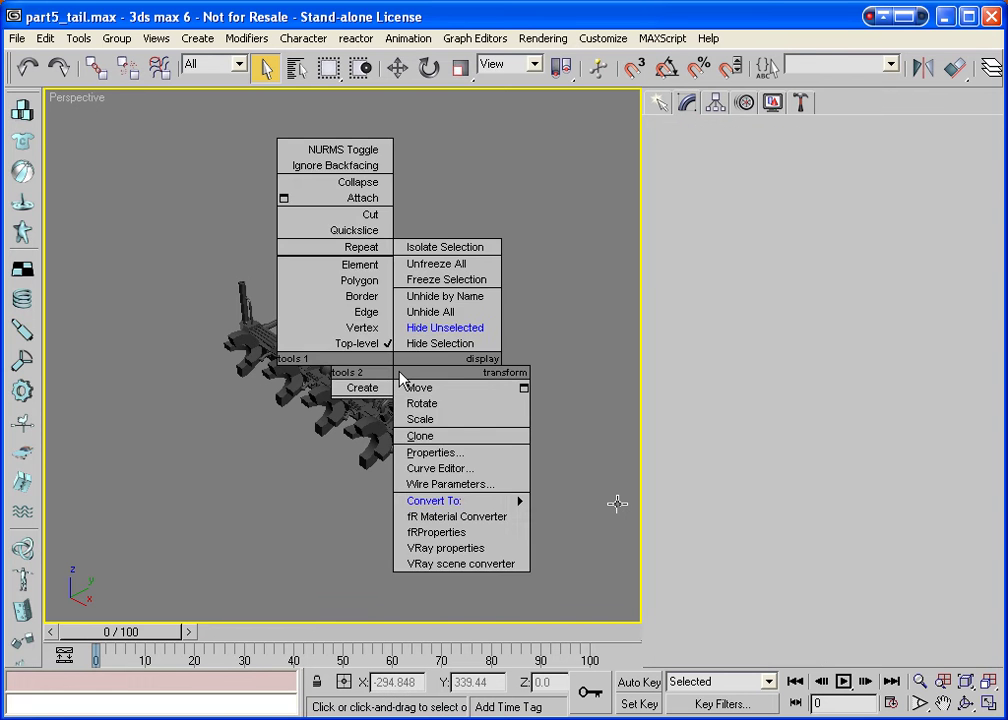
pyautogui.click(432, 333)
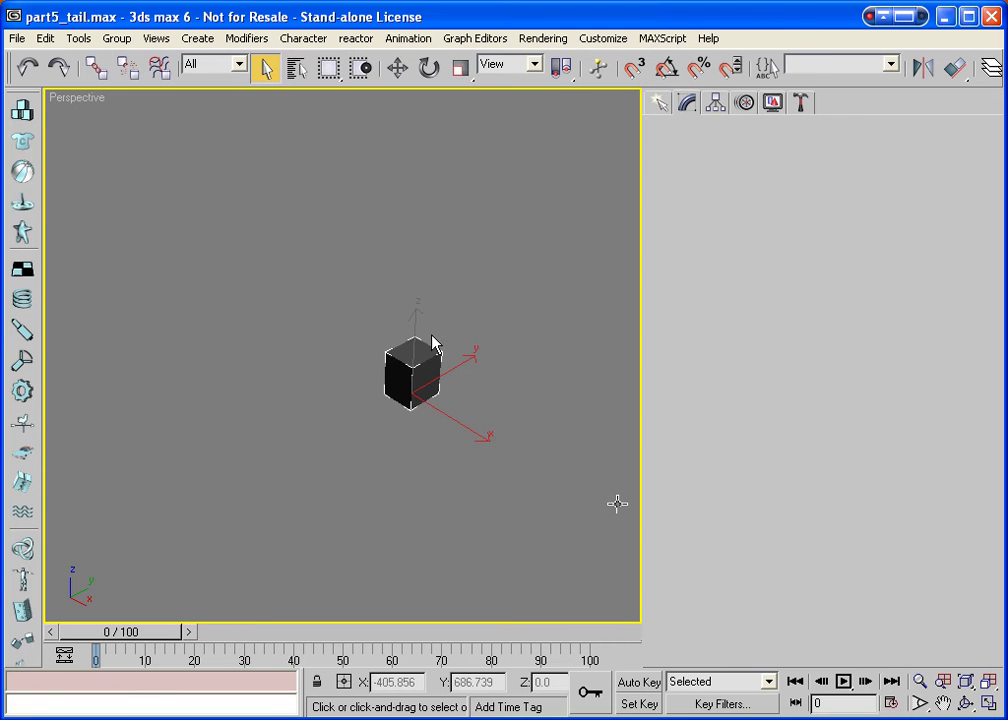
pyautogui.click(987, 683)
# Delete the box's bottom polygon and tessellate the mesh once.
pyautogui.hotkey('ctrl', 'r')
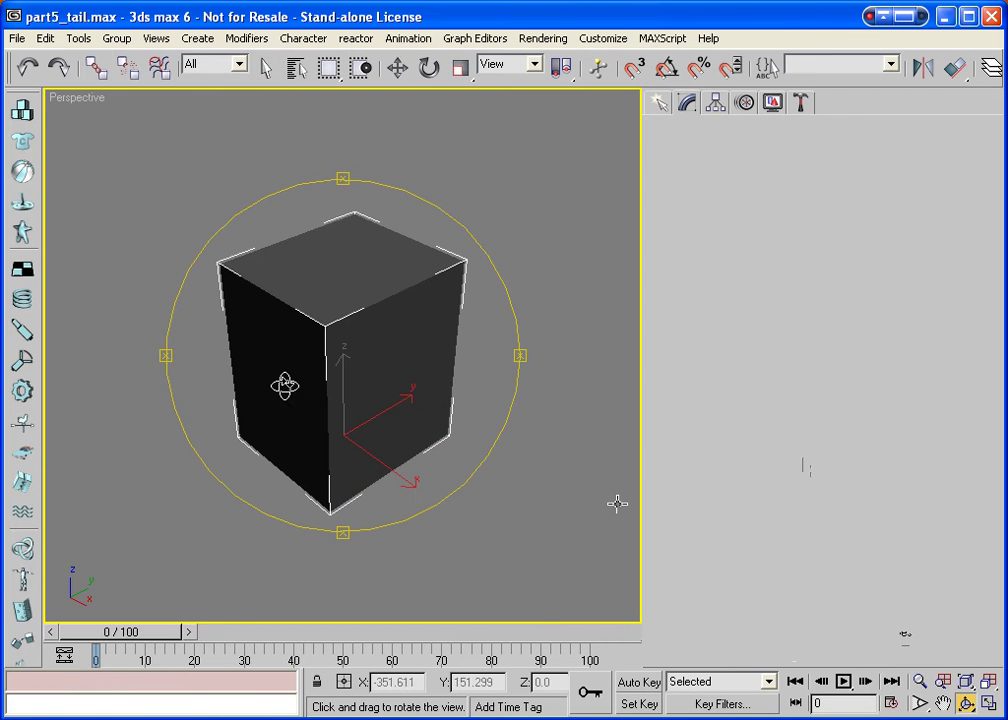
pyautogui.moveTo(285, 386); pyautogui.dragTo(477, 230)
pyautogui.click(743, 381)
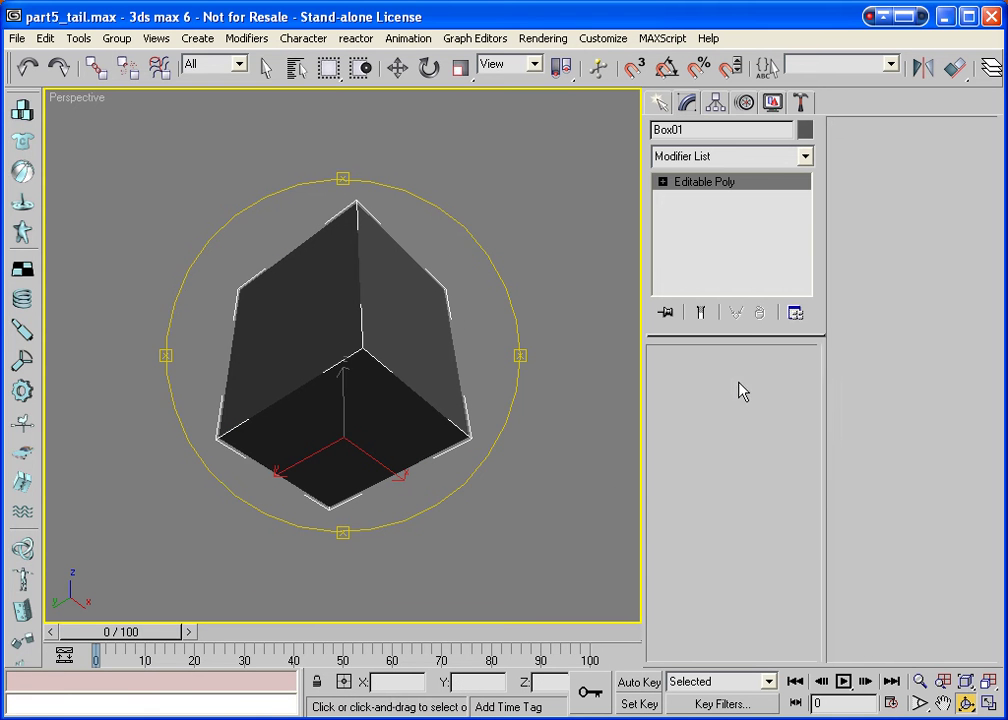
pyautogui.press('3')
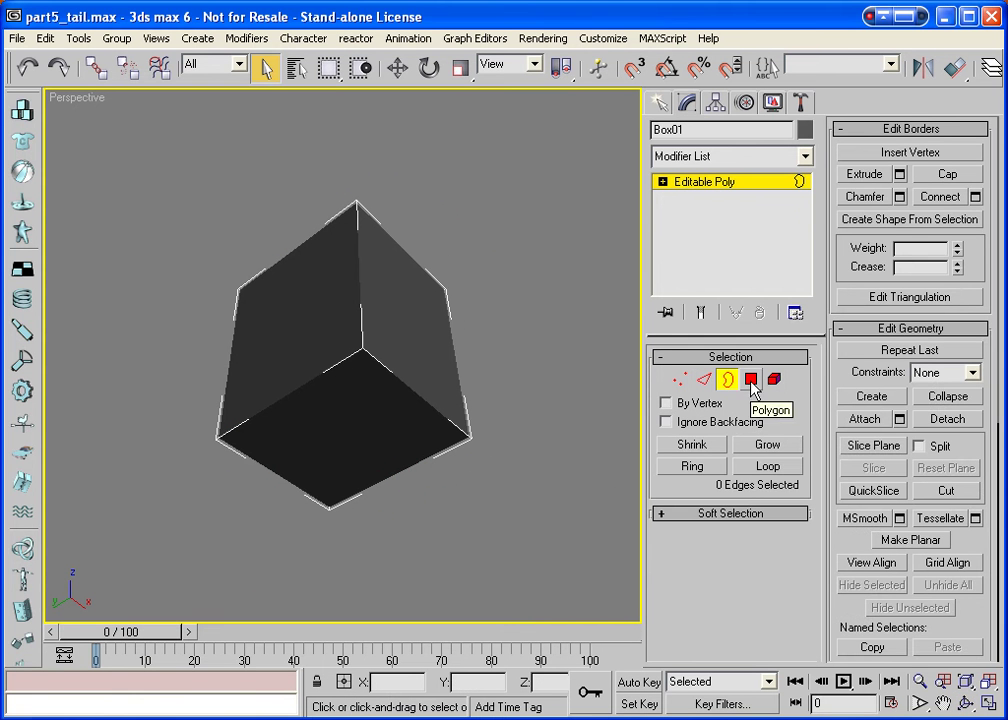
pyautogui.click(751, 380)
pyautogui.click(398, 420)
pyautogui.press('Delete')
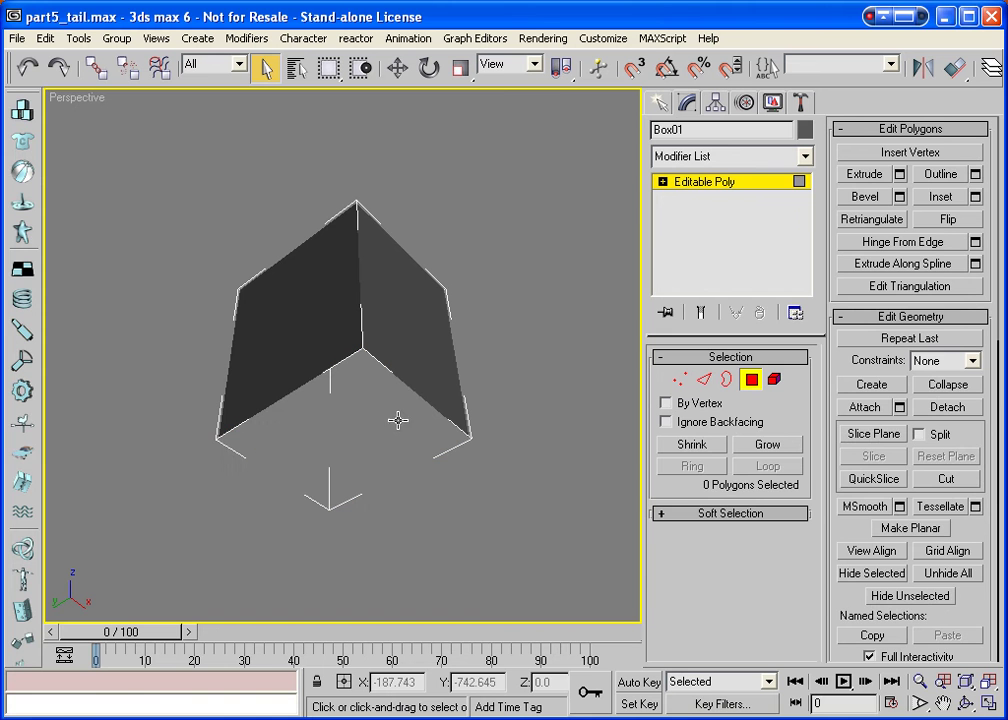
pyautogui.click(750, 381)
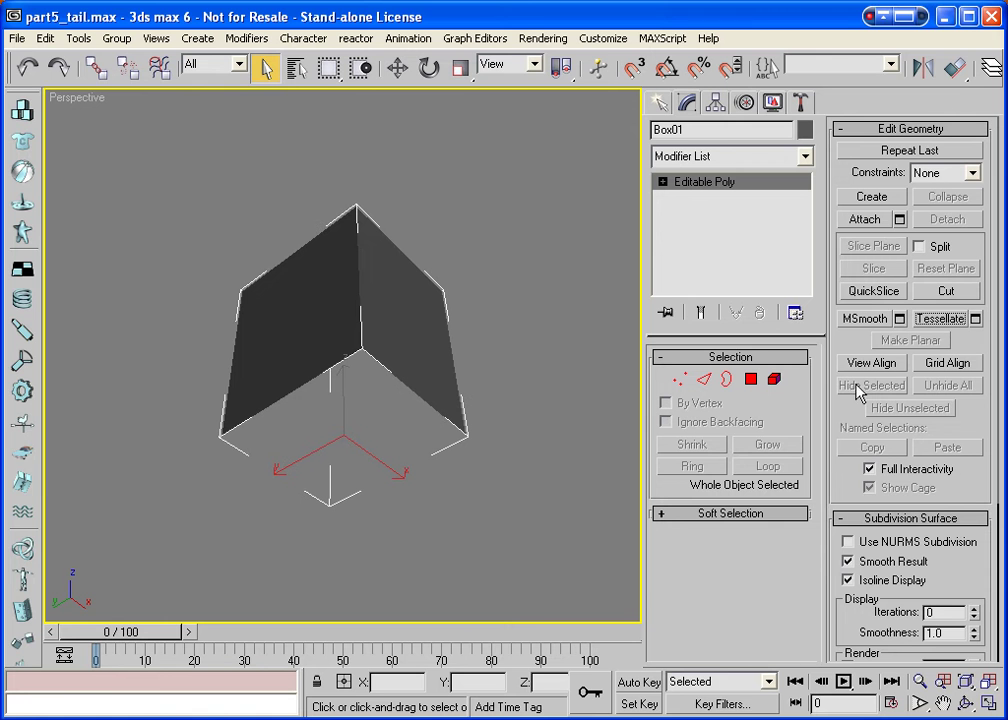
# Delete all polygons on the positive Y half of the tessellated box.
pyautogui.click(966, 704)
pyautogui.moveTo(459, 307); pyautogui.dragTo(396, 475)
pyautogui.moveTo(326, 434); pyautogui.dragTo(349, 414)
pyautogui.rightClick(349, 414)
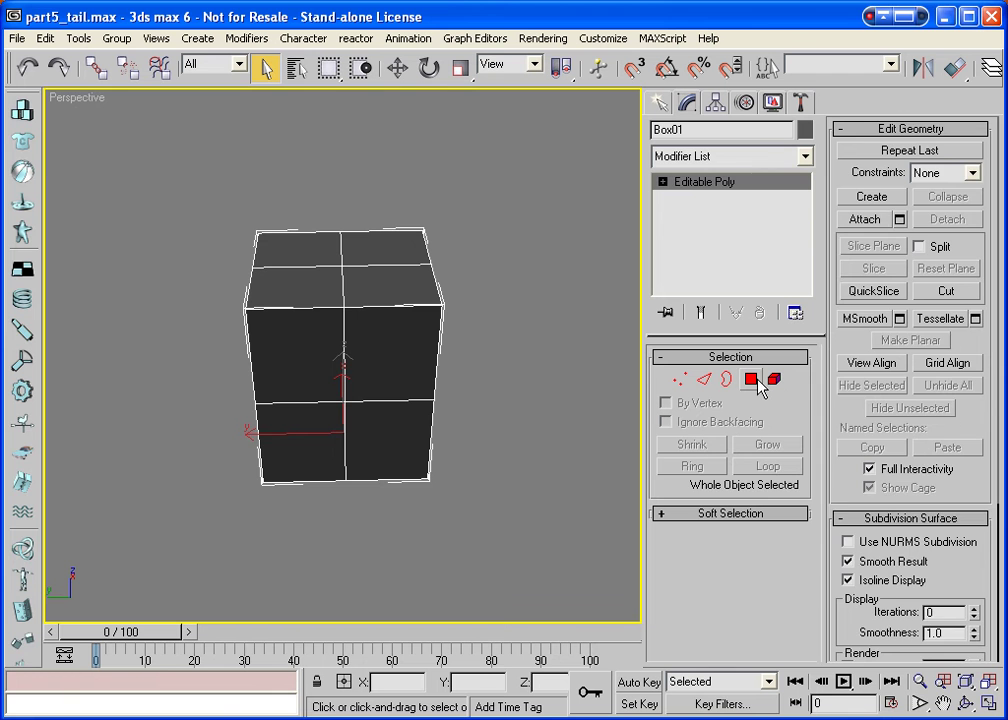
pyautogui.click(751, 379)
pyautogui.moveTo(176, 156); pyautogui.dragTo(321, 542)
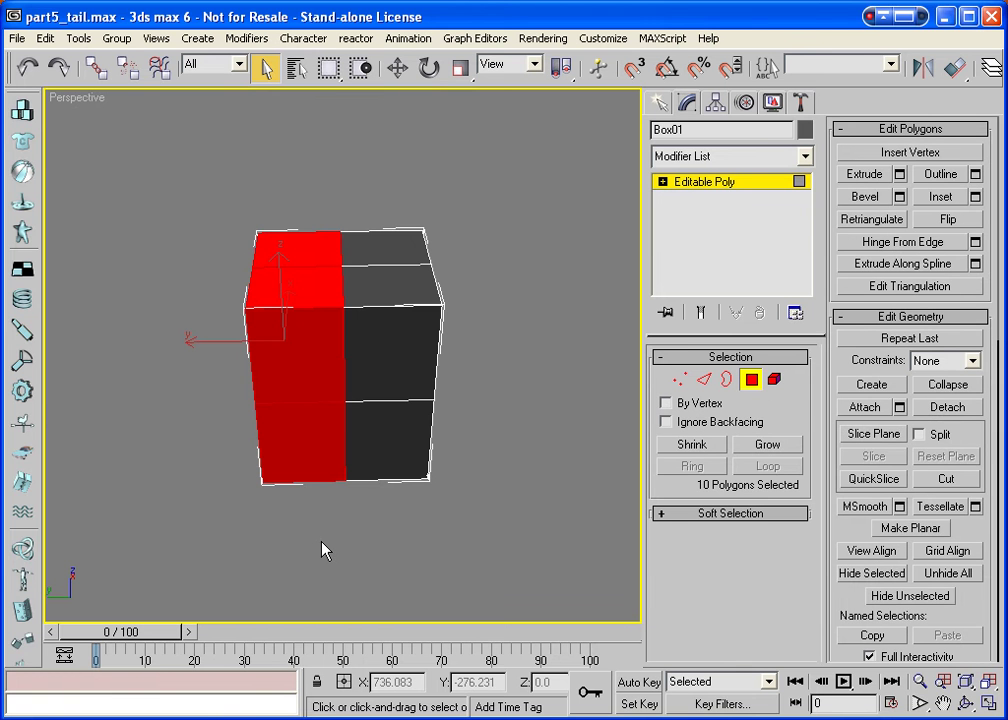
pyautogui.press('Delete')
pyautogui.press('Return')
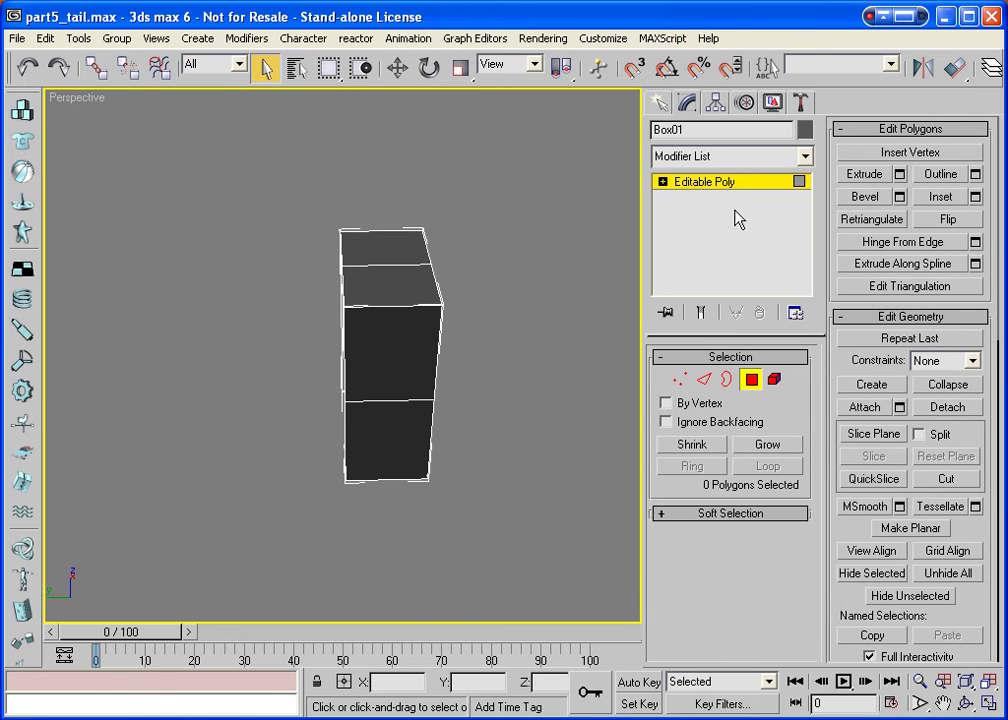
pyautogui.click(752, 381)
# Apply a Symmetry modifier to the remaining half of the box.
pyautogui.click(775, 157)
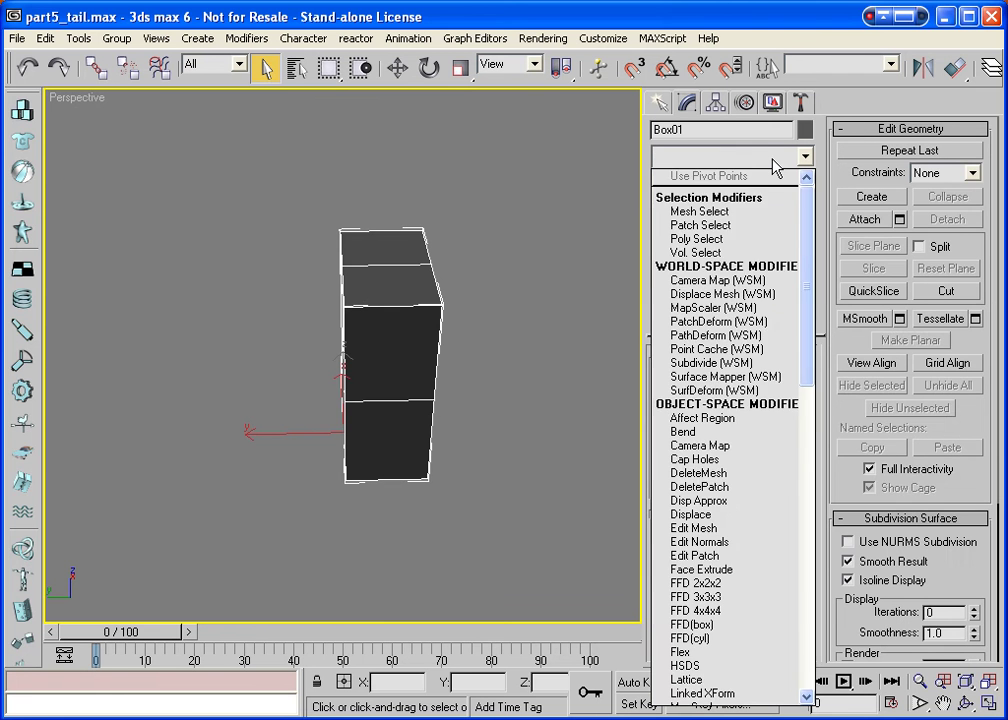
pyautogui.press('s')
pyautogui.press('s')
pyautogui.press('s')
pyautogui.press('s')
pyautogui.press('s')
pyautogui.press('s')
pyautogui.press('s')
pyautogui.press('s')
pyautogui.press('s')
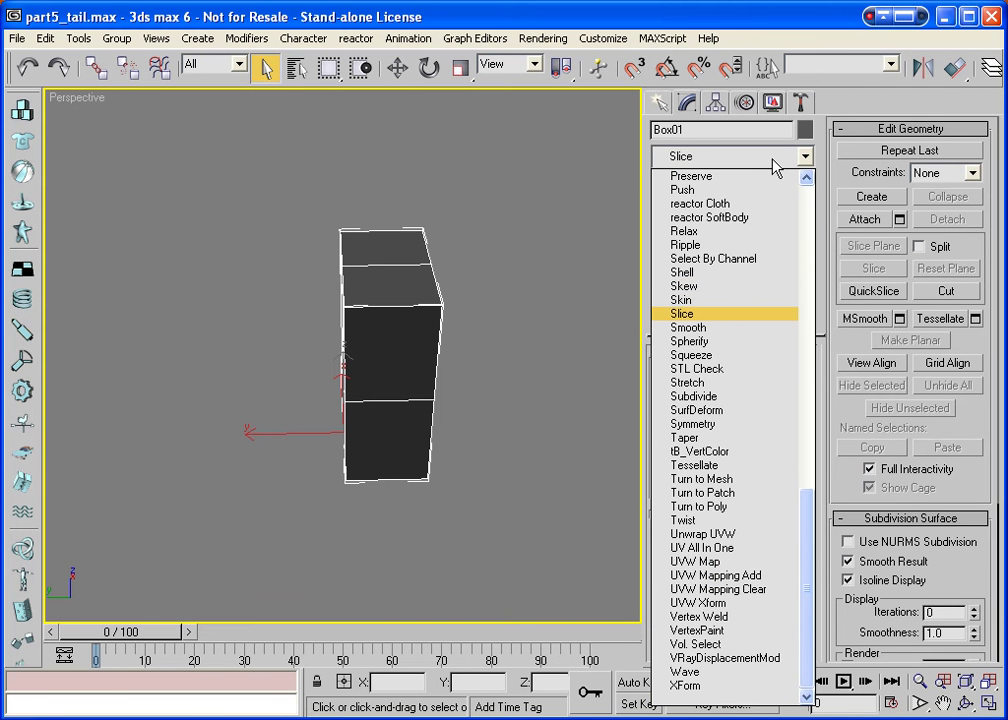
pyautogui.press('s')
pyautogui.press('s')
pyautogui.press('s')
pyautogui.press('s')
pyautogui.press('s')
pyautogui.press('s')
pyautogui.press('Return')
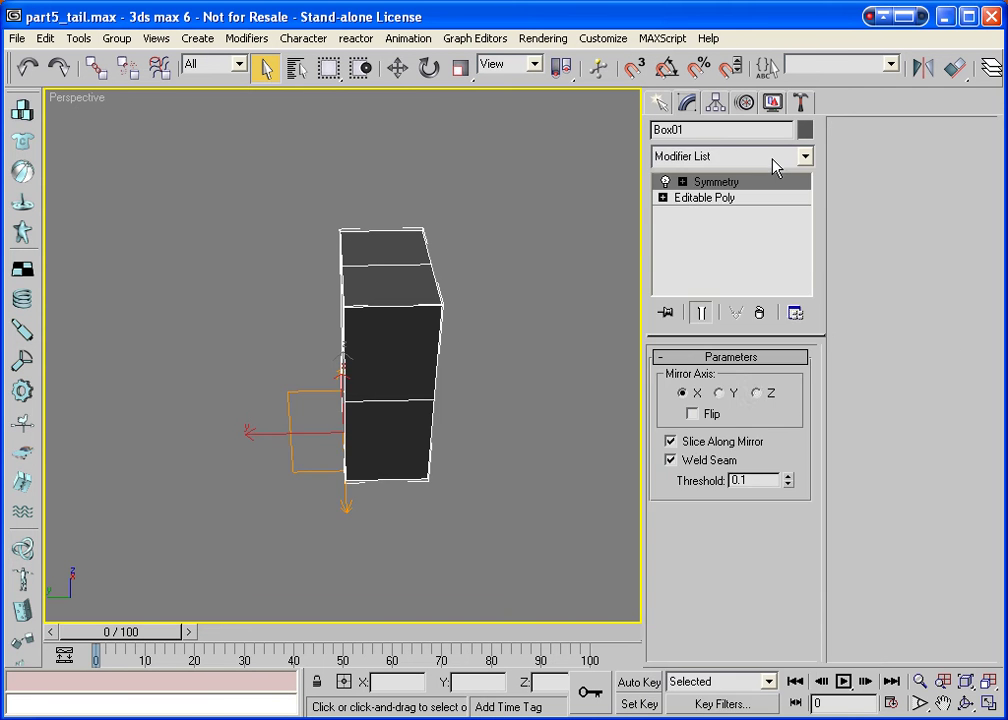
# Set the Symmetry mirror axis to Y with Flip on, and return to the Editable Poly level with the stack pinned.
pyautogui.click(757, 393)
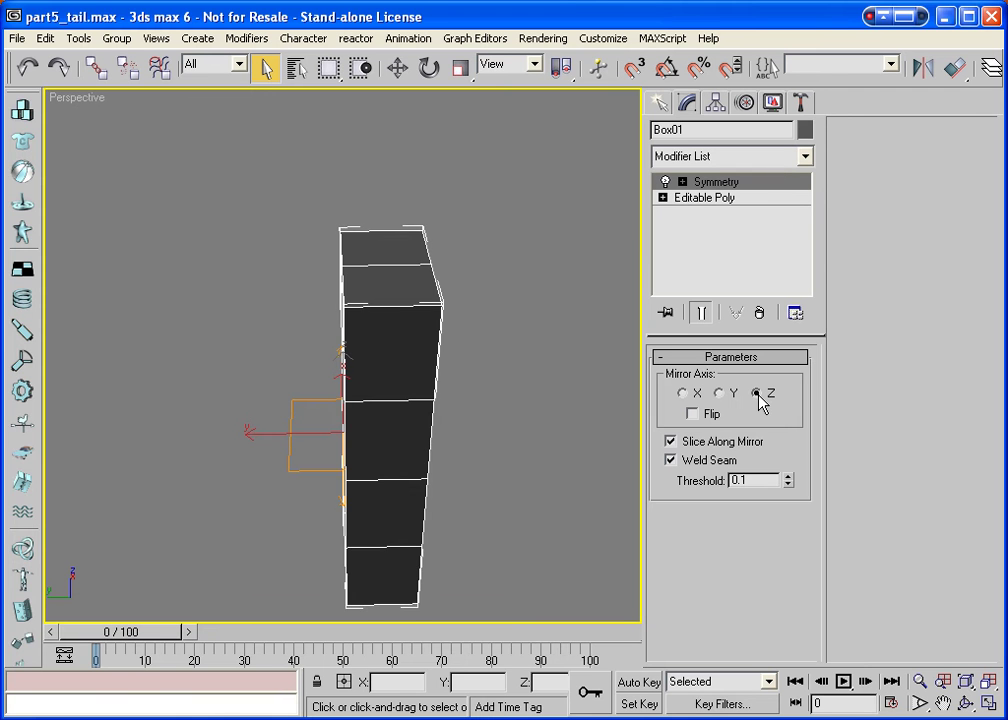
pyautogui.click(727, 396)
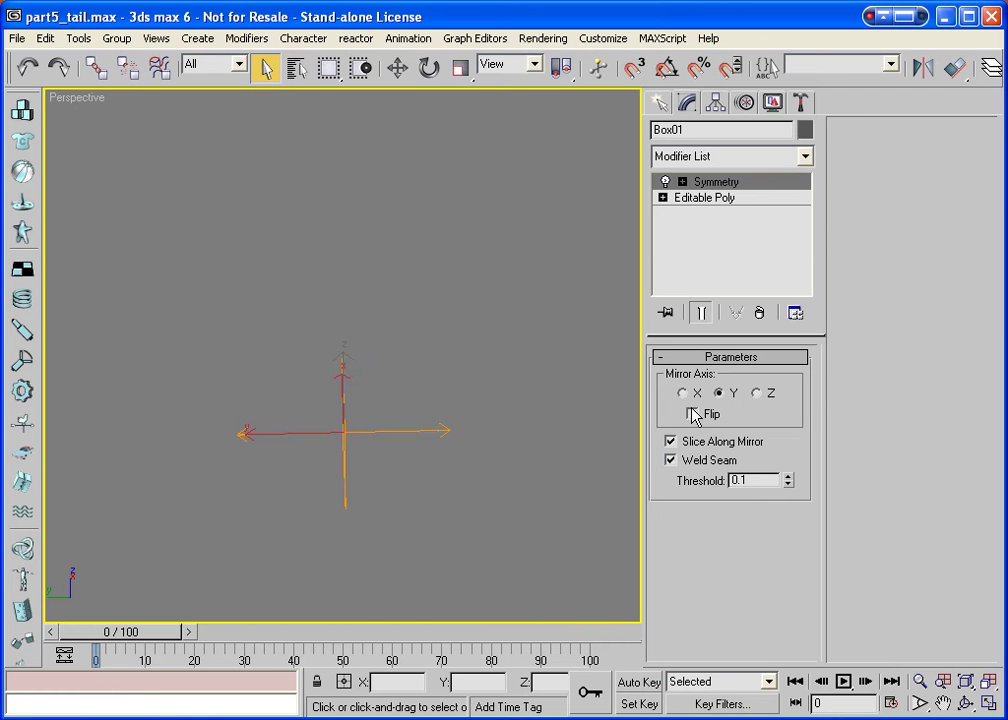
pyautogui.click(692, 413)
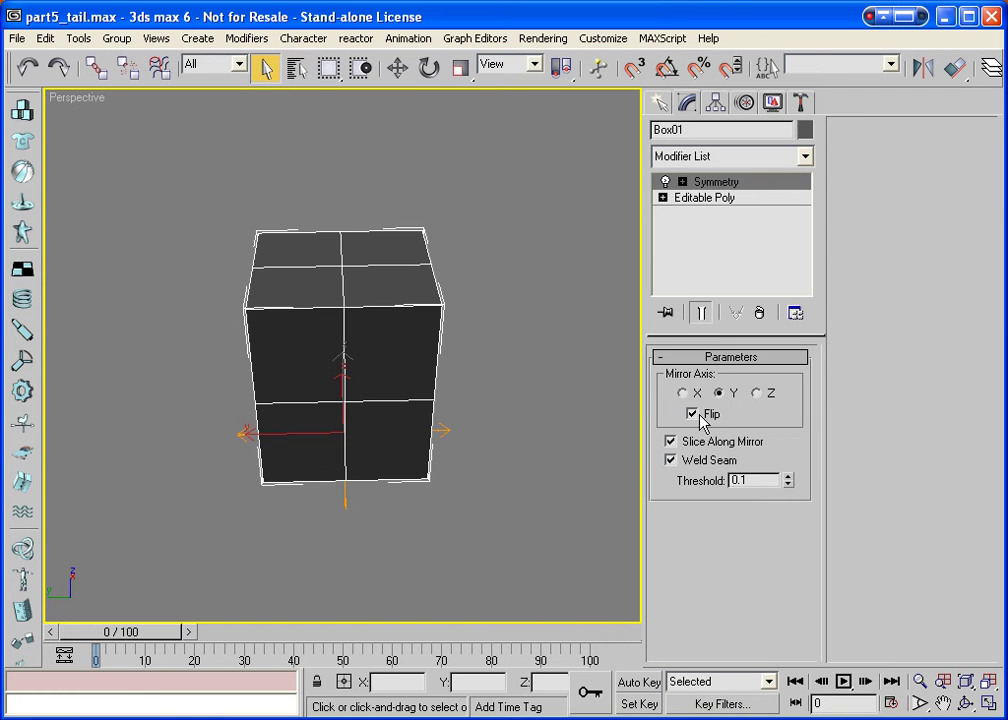
pyautogui.click(665, 313)
pyautogui.click(700, 198)
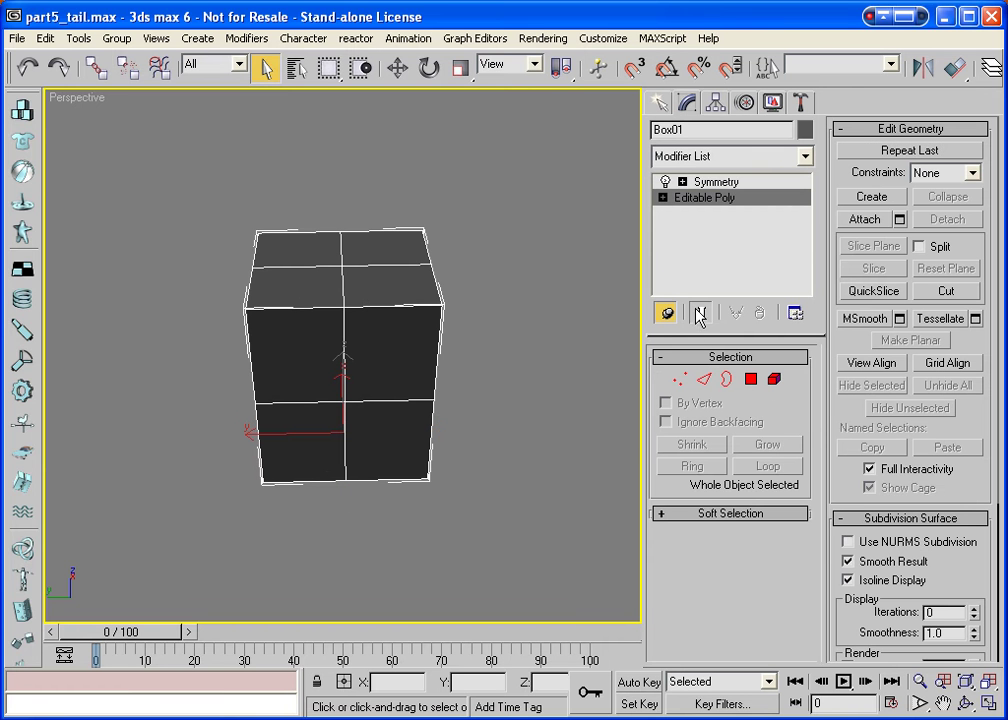
# Select a lower polygon on the box's side to locate it in the orthographic views, and maximize the Front view.
pyautogui.hotkey('ctrl', 'r')
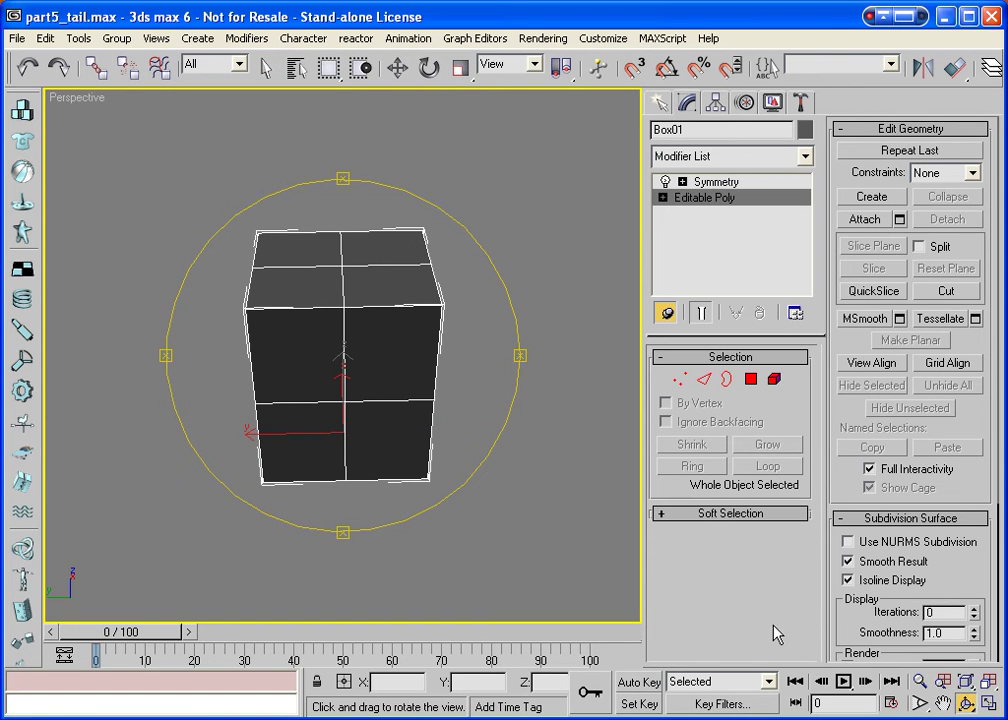
pyautogui.moveTo(394, 428); pyautogui.dragTo(207, 322)
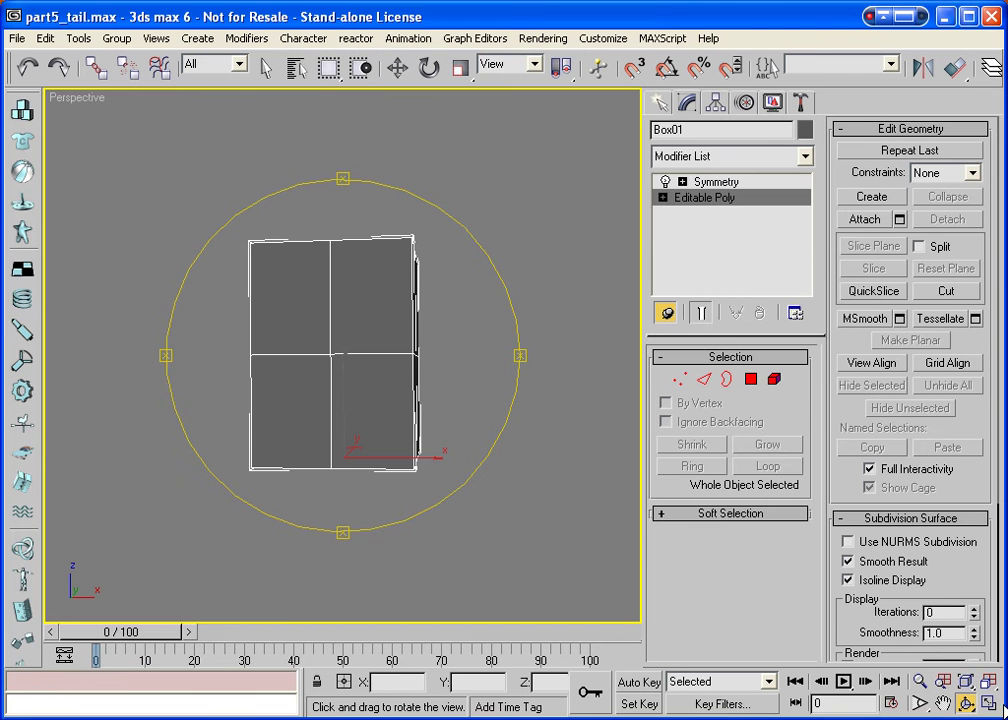
pyautogui.click(991, 680)
pyautogui.click(990, 680)
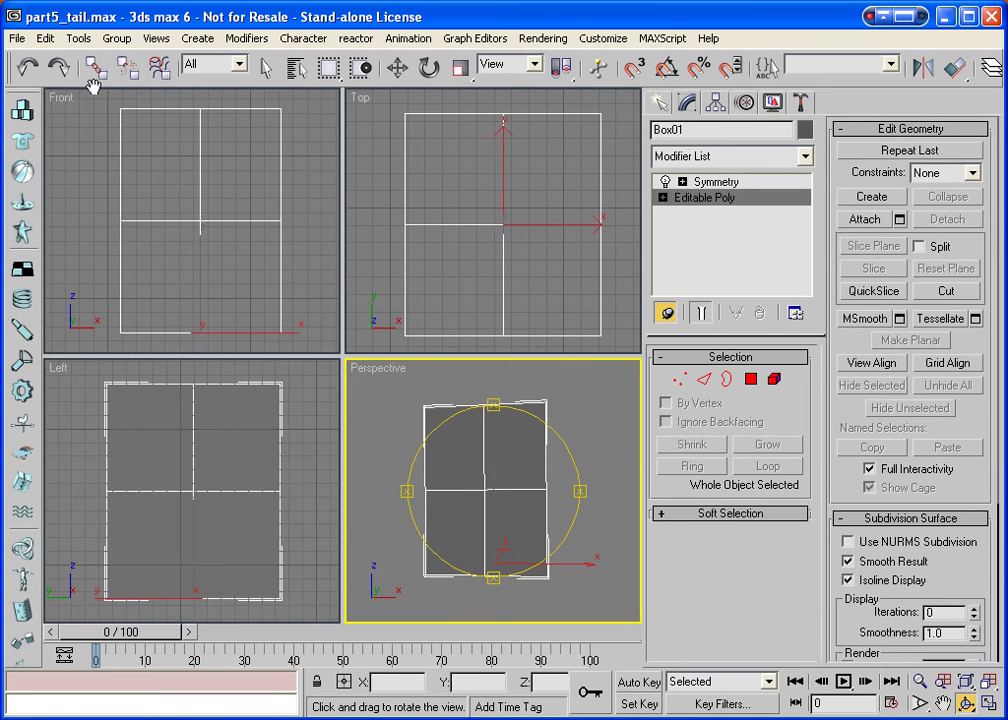
pyautogui.click(751, 379)
pyautogui.click(522, 517)
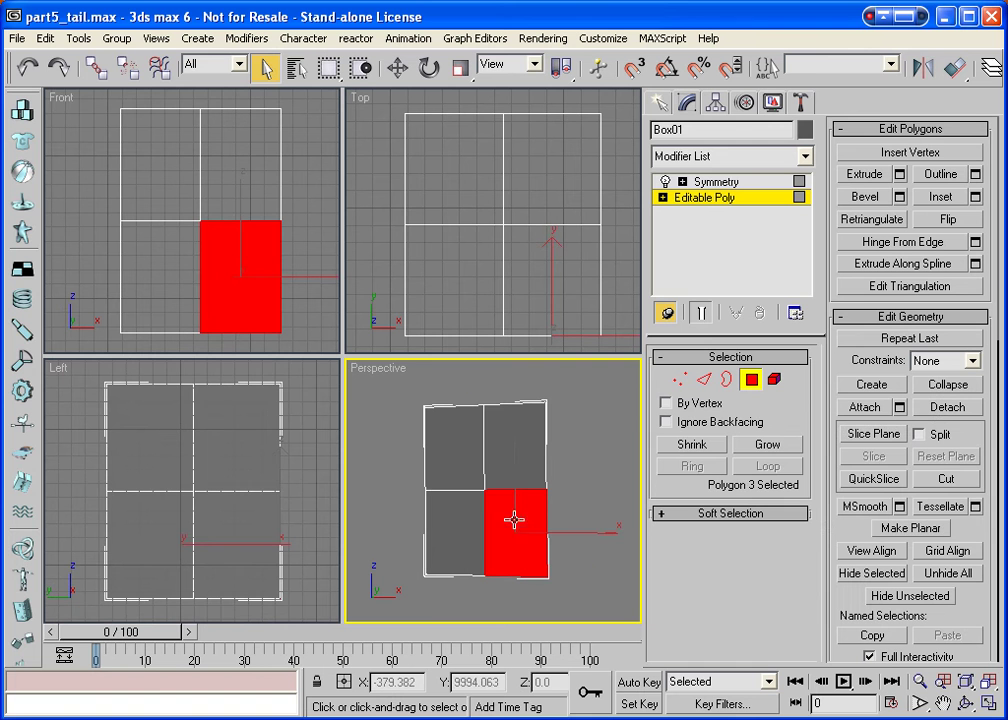
pyautogui.click(76, 103)
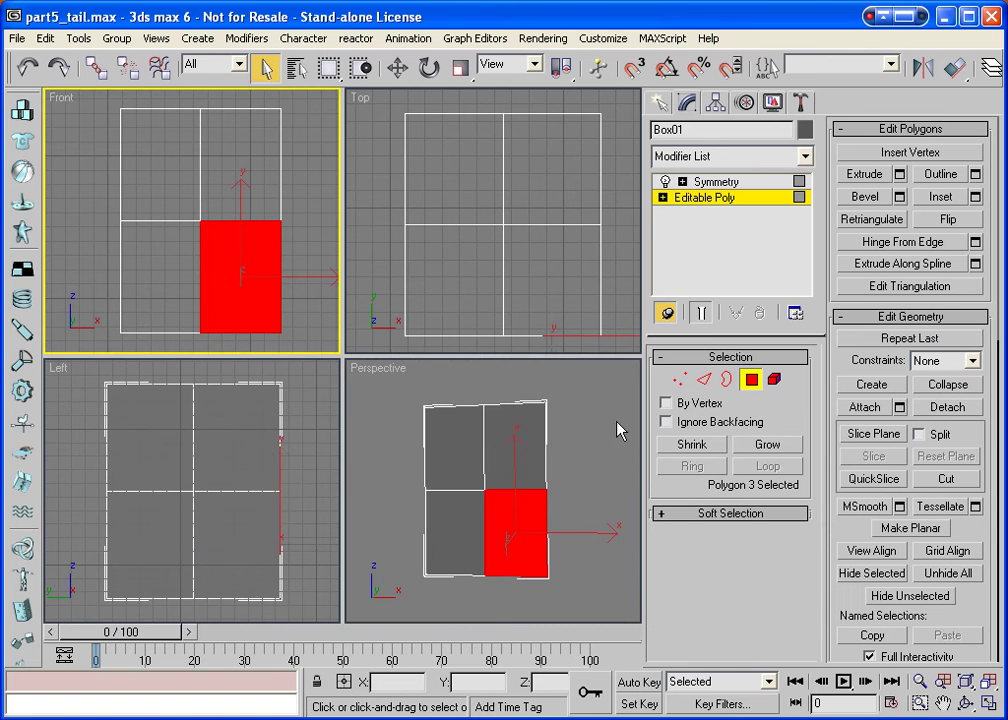
pyautogui.click(989, 704)
pyautogui.click(751, 379)
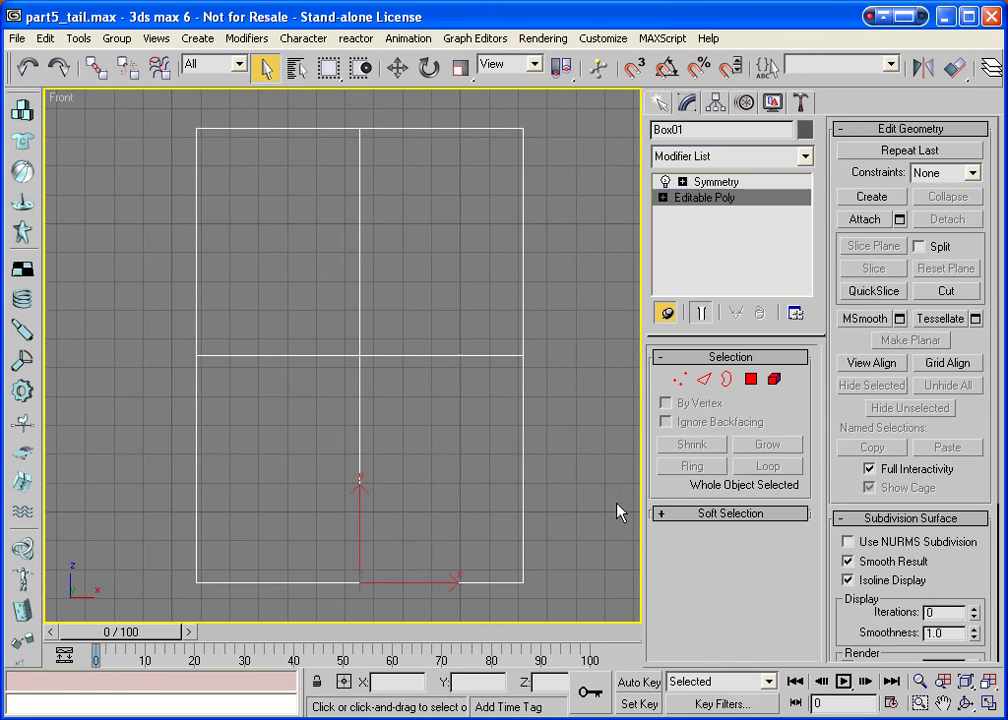
# QuickSlice the half box in the Front view with two slanted cuts, one falling toward positive X below the middle edge and one rising above it.
pyautogui.click(884, 292)
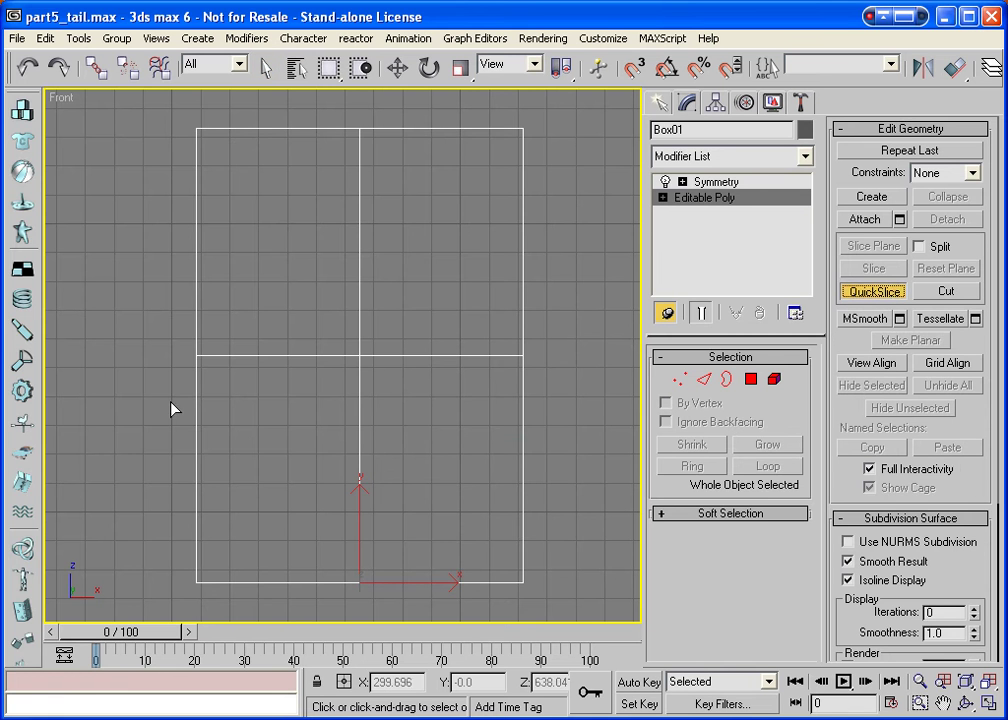
pyautogui.click(159, 426)
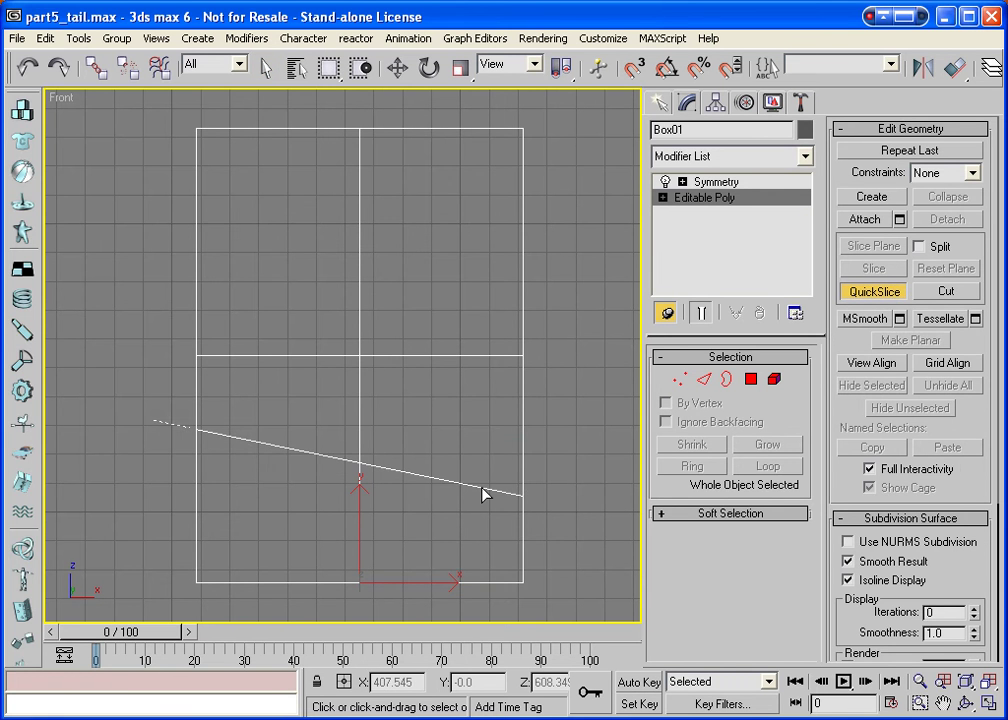
pyautogui.click(484, 490)
pyautogui.click(549, 253)
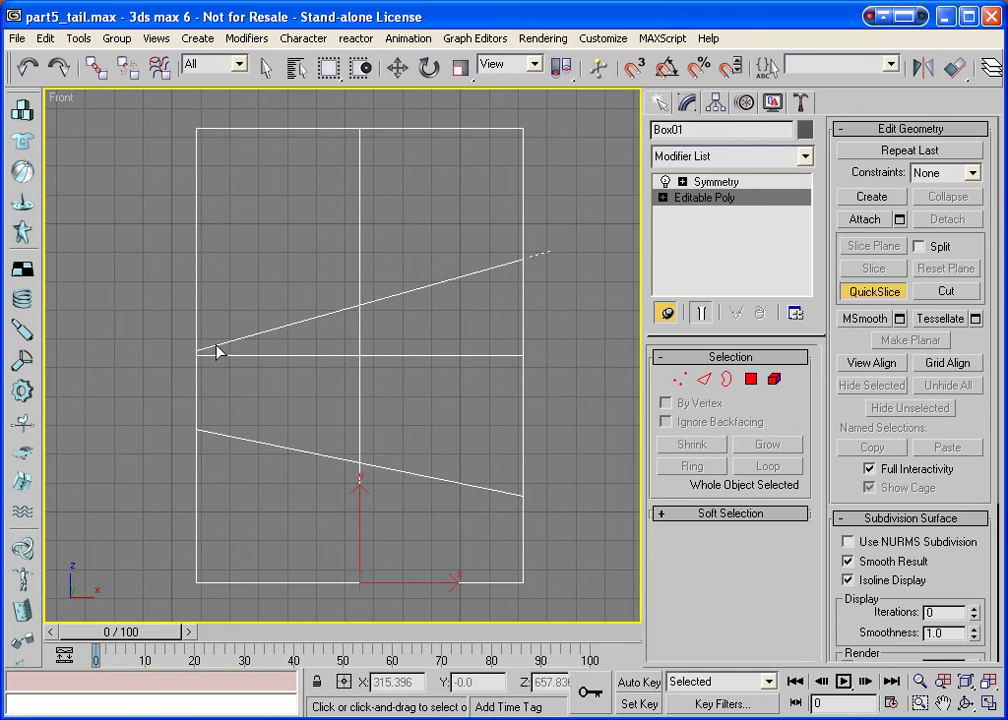
pyautogui.click(160, 355)
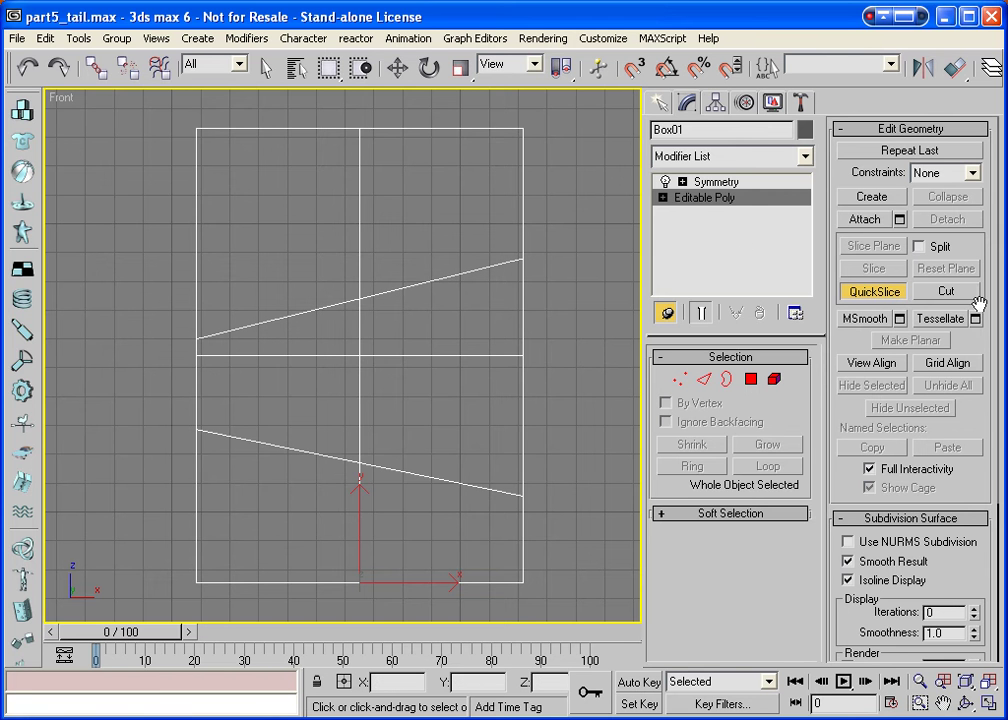
# Move the two bottom corner vertices at the negative X end inward along X, about halfway toward the centre edge.
pyautogui.hotkey('alt', 'w')
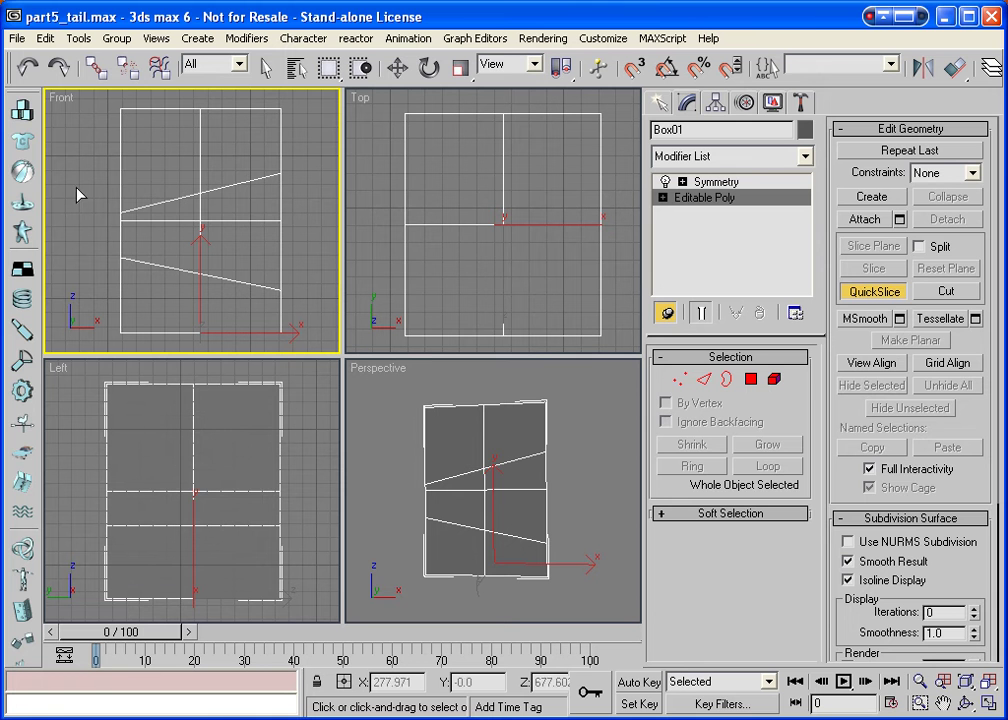
pyautogui.click(680, 380)
pyautogui.moveTo(99, 317); pyautogui.dragTo(133, 340)
pyautogui.press('w')
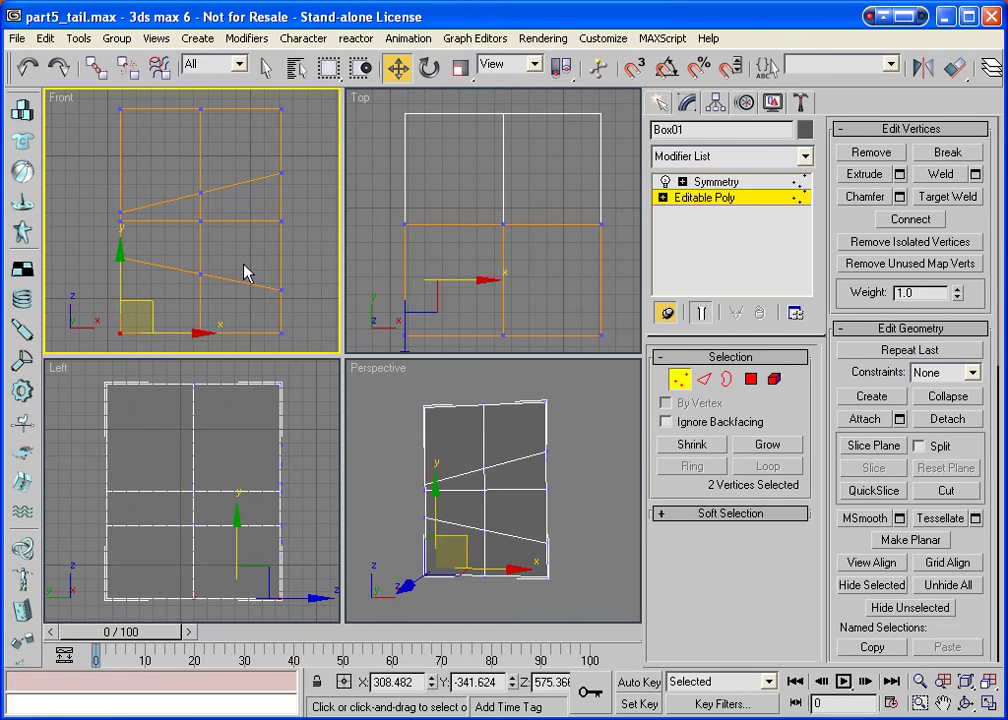
pyautogui.moveTo(188, 331); pyautogui.dragTo(226, 354)
# Raise the upper slice's end vertices on the negative X side and push them slightly outward beyond the box's edge.
pyautogui.click(81, 262)
pyautogui.click(120, 212)
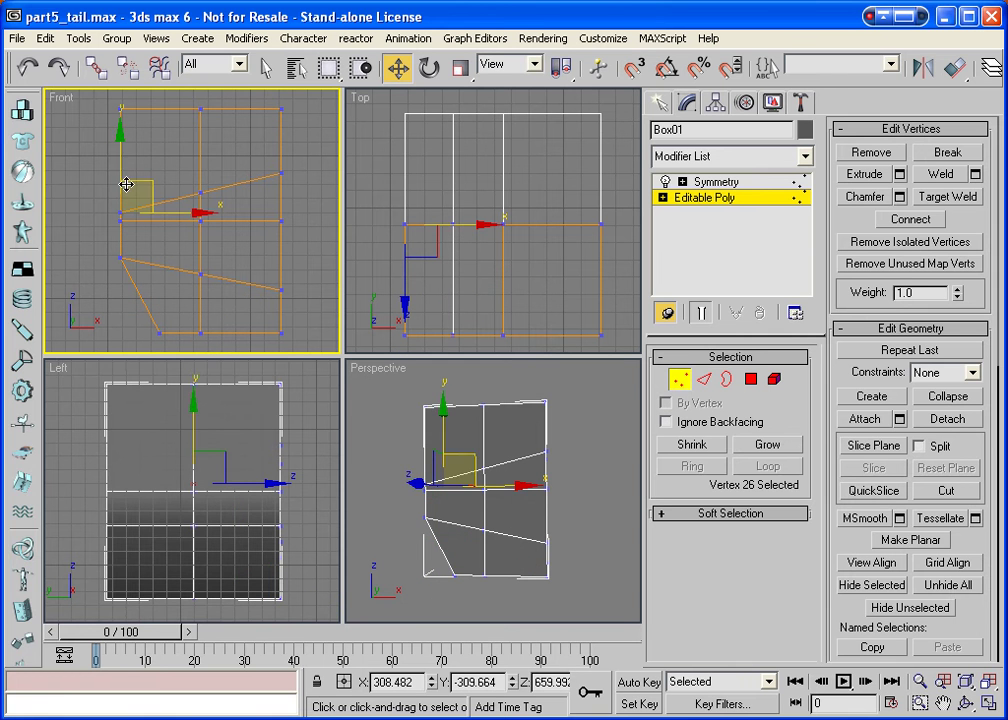
pyautogui.moveTo(79, 167); pyautogui.dragTo(141, 135)
pyautogui.click(331, 200)
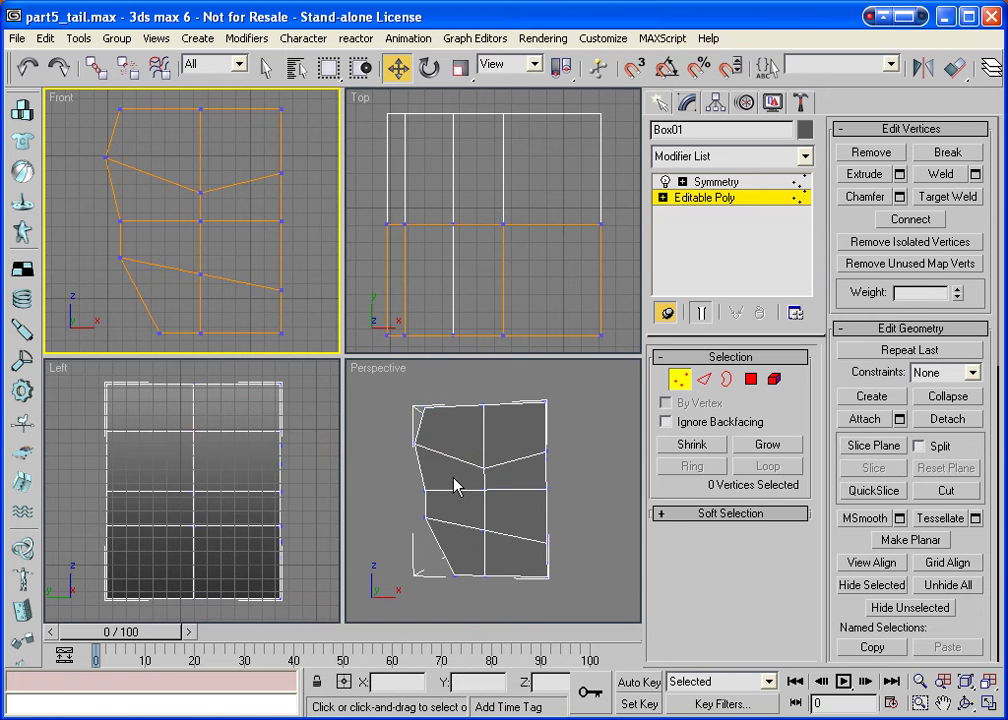
# Move the three outer bottom vertices of the half toward the symmetry plane along Y, to about Y -354.
pyautogui.click(582, 467)
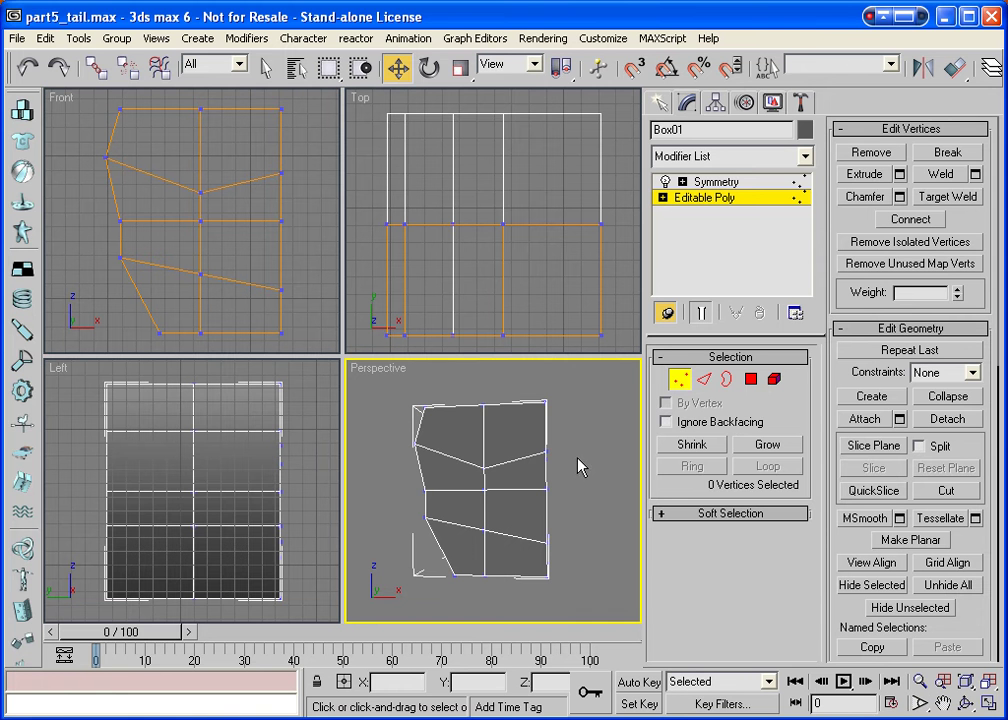
pyautogui.click(965, 703)
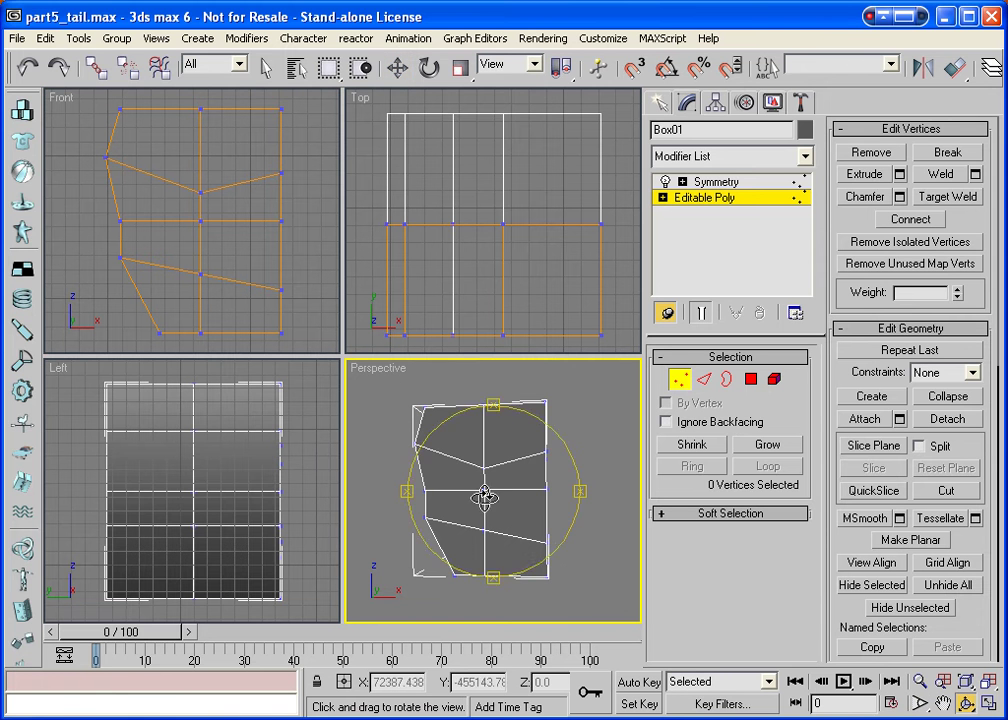
pyautogui.moveTo(484, 495); pyautogui.dragTo(640, 478)
pyautogui.rightClick(556, 577)
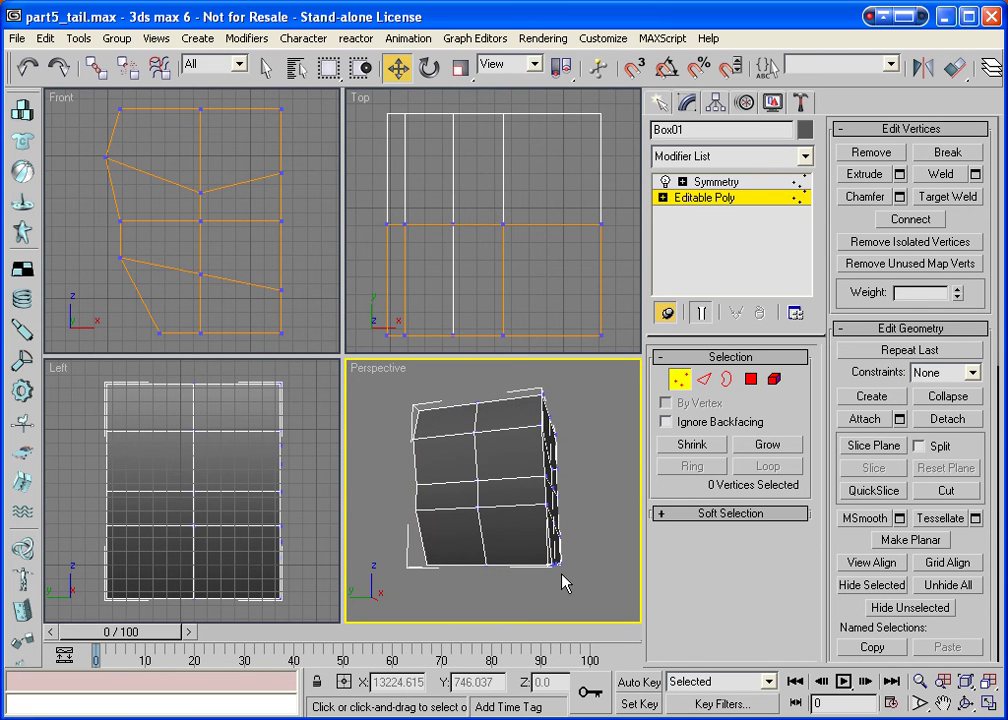
pyautogui.moveTo(590, 579); pyautogui.dragTo(461, 569)
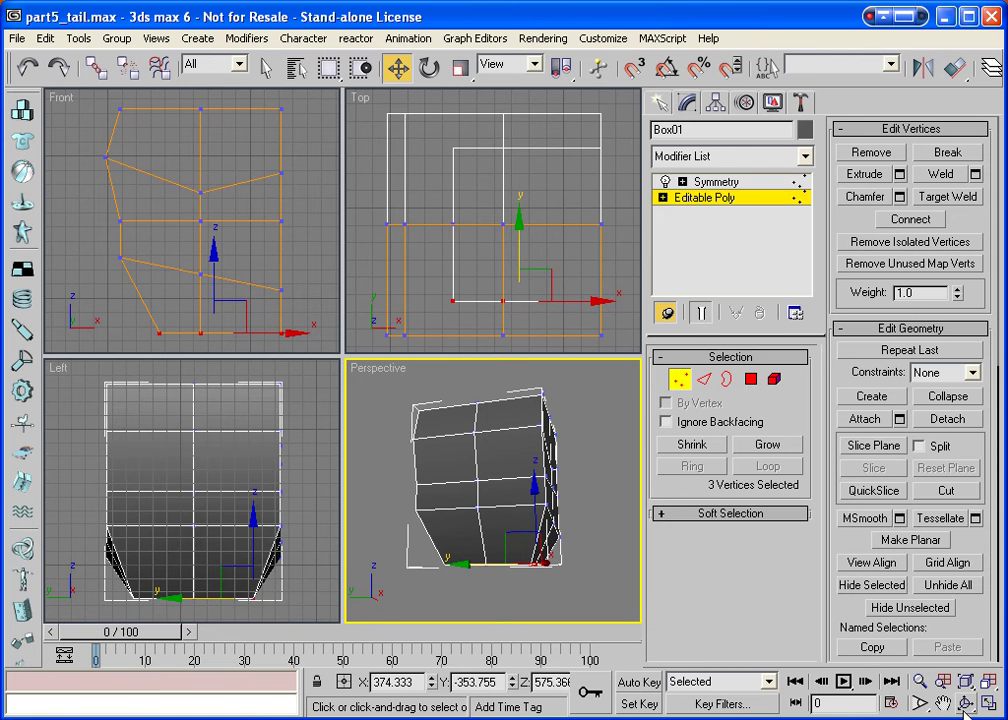
# Move the lower slice's outer corner vertex at the positive X end inward along Y to about Y -362.
pyautogui.hotkey('ctrl', 'r')
pyautogui.moveTo(477, 505); pyautogui.dragTo(211, 530)
pyautogui.rightClick(446, 554)
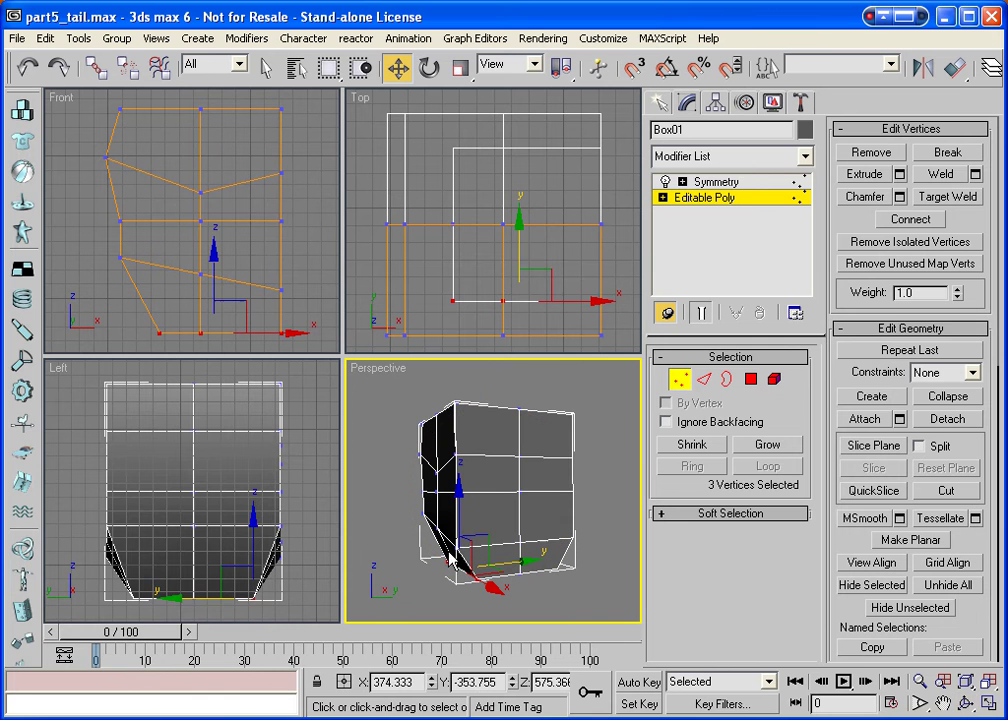
pyautogui.click(602, 520)
pyautogui.click(461, 552)
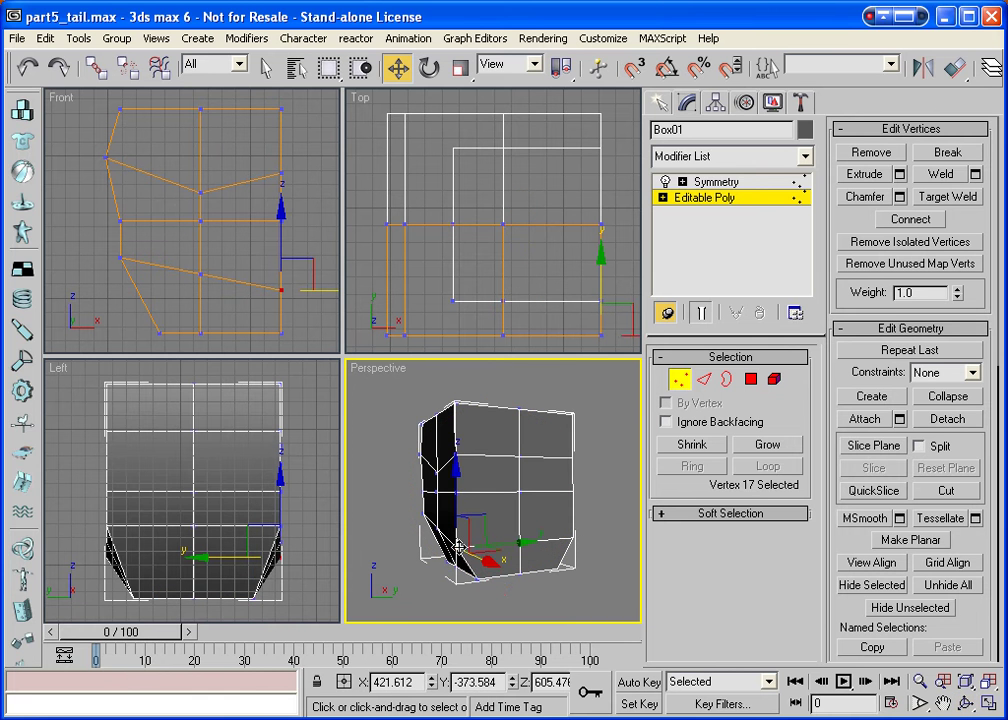
pyautogui.moveTo(518, 545); pyautogui.dragTo(531, 542)
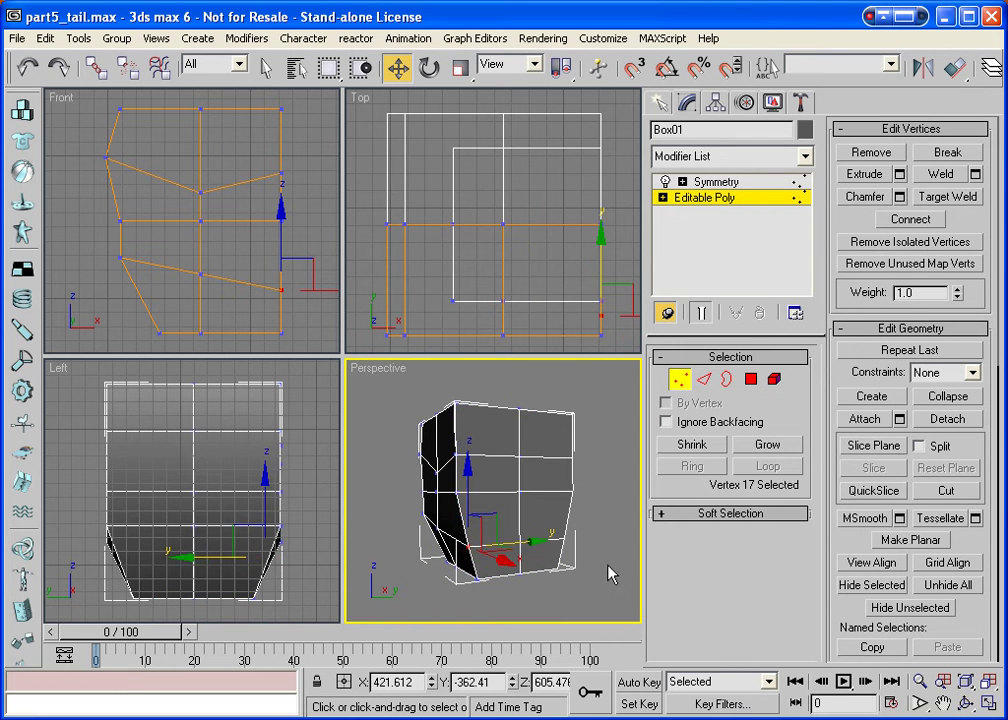
# Move the middle edge's outer corner vertex at the positive X end inward along Y to about Y -366.
pyautogui.click(967, 705)
pyautogui.moveTo(499, 507)
pyautogui.mouseDown()
pyautogui.moveTo(455, 522)
pyautogui.moveTo(510, 513)
pyautogui.mouseUp()
pyautogui.rightClick(448, 522)
pyautogui.click(436, 523)
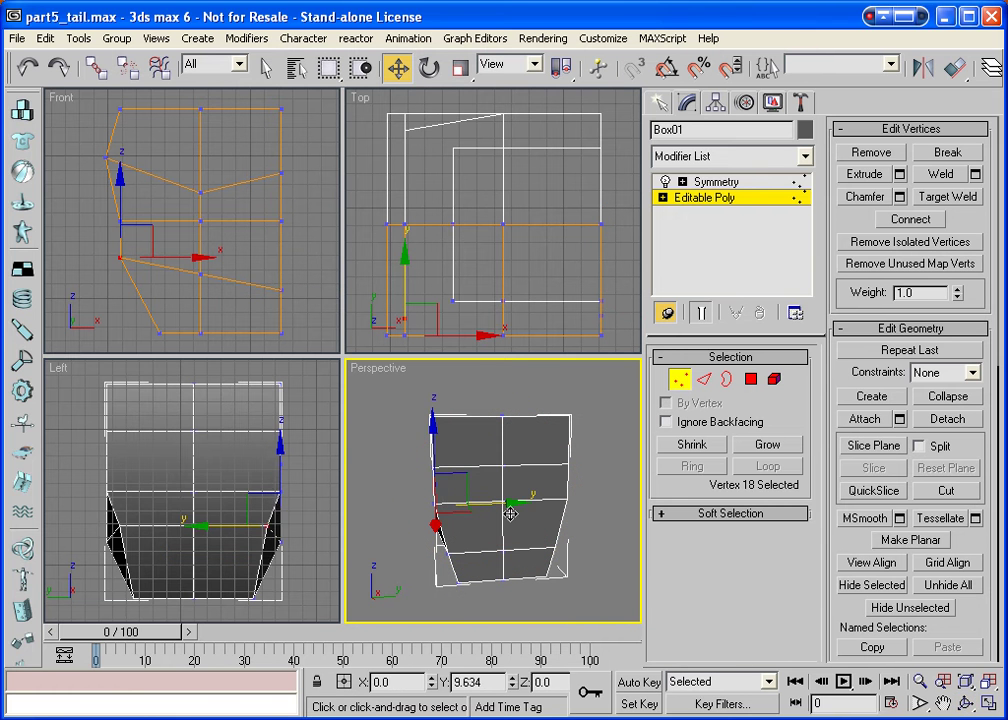
pyautogui.hotkey('ctrl', 'z')
pyautogui.click(440, 499)
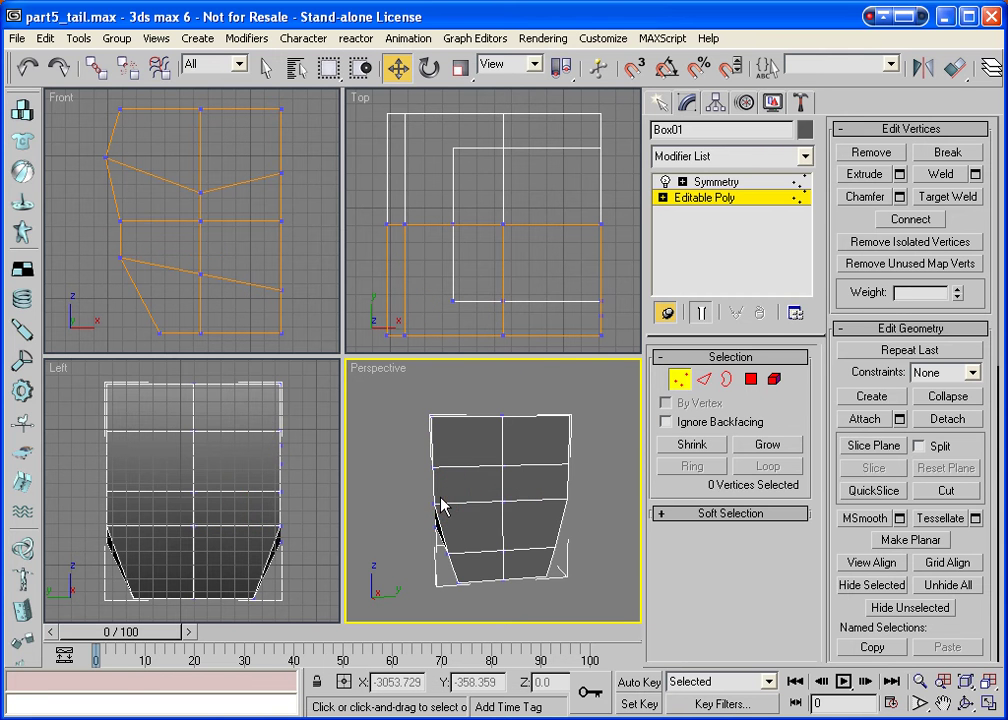
pyautogui.click(436, 503)
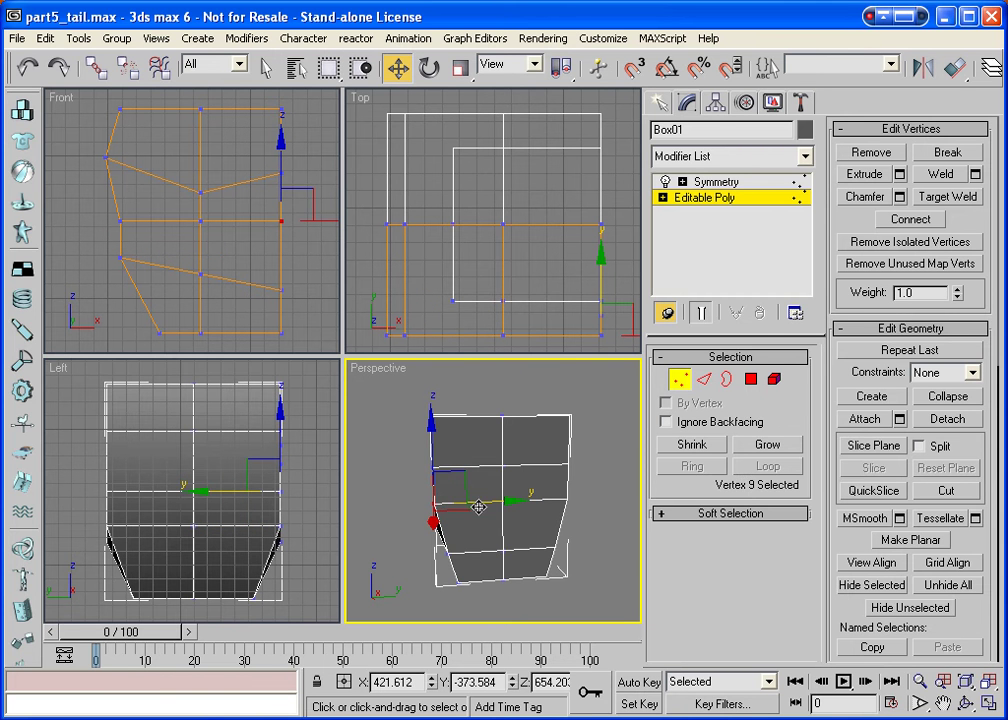
pyautogui.moveTo(479, 508); pyautogui.dragTo(494, 503)
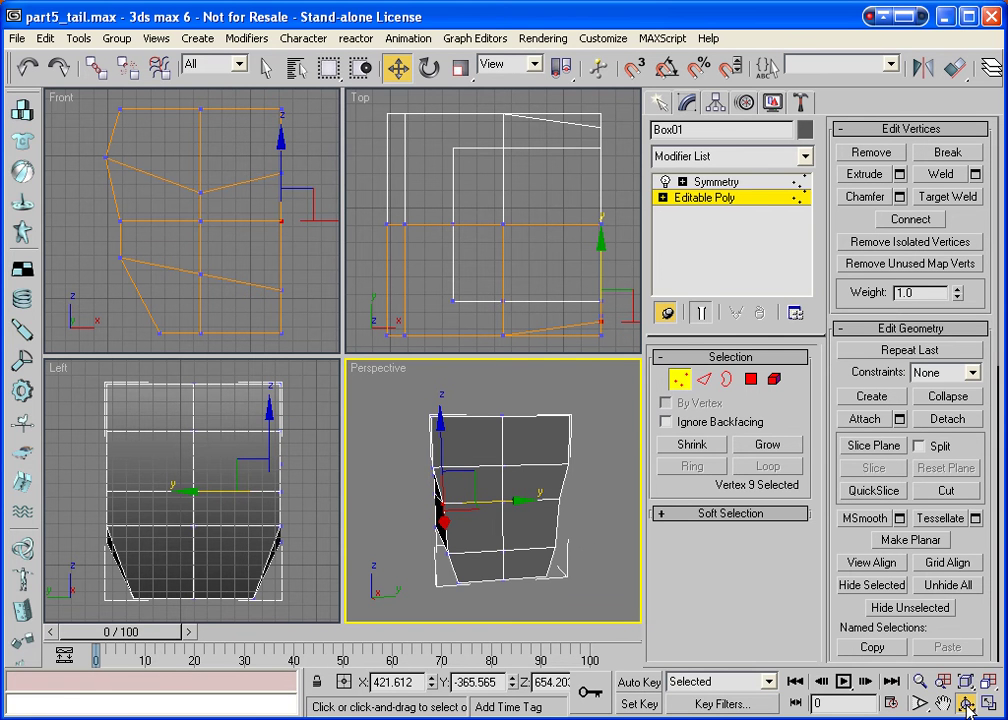
# Pull the bottom vertices at the positive X end inward, and shift the lower slice's end vertices to about X 411.5, Z 620.
pyautogui.hotkey('ctrl', 'r')
pyautogui.moveTo(484, 517); pyautogui.dragTo(625, 527)
pyautogui.press('w')
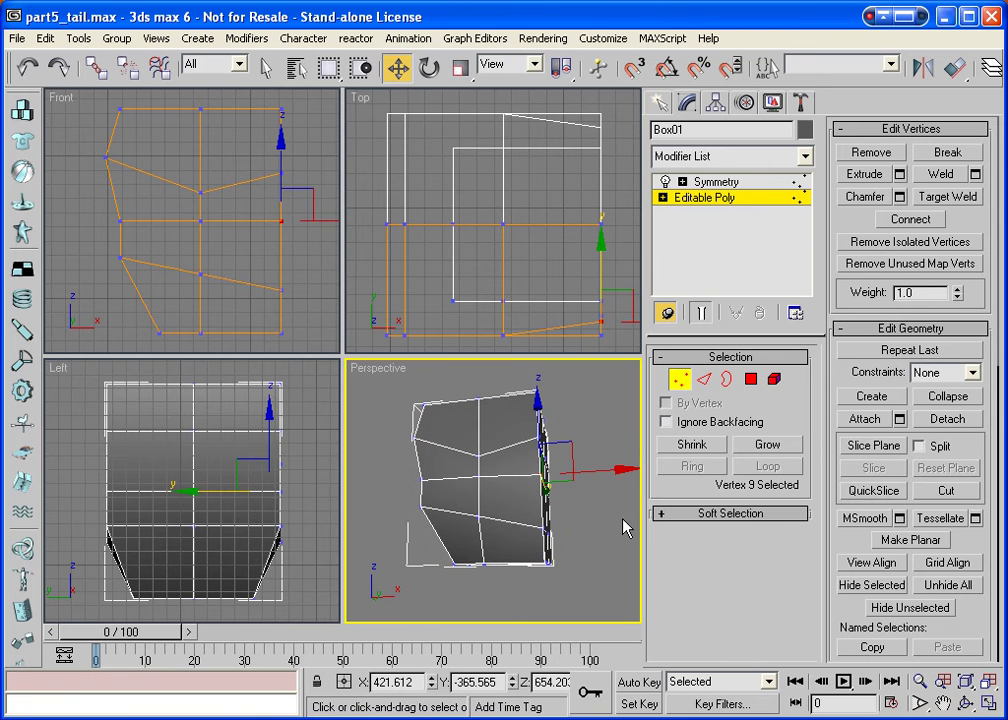
pyautogui.moveTo(590, 558); pyautogui.dragTo(536, 590)
pyautogui.moveTo(612, 560); pyautogui.dragTo(555, 490)
pyautogui.click(598, 590)
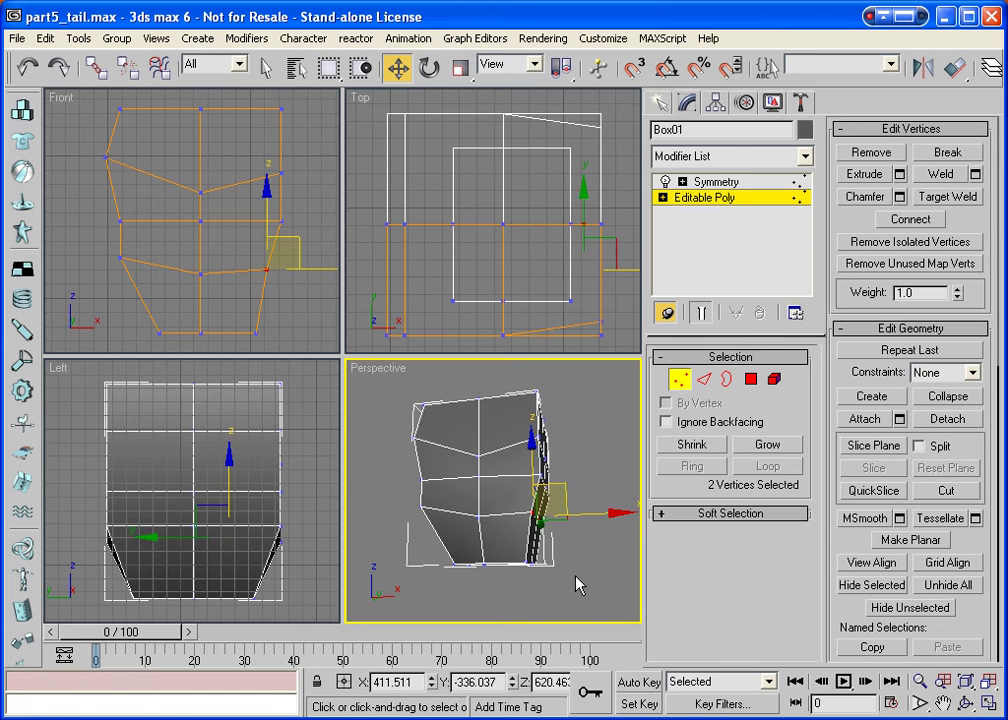
pyautogui.click(575, 578)
# Chamfer the centre and outer corner vertices of the middle edge on the positive X face in the maximized Perspective view.
pyautogui.click(966, 704)
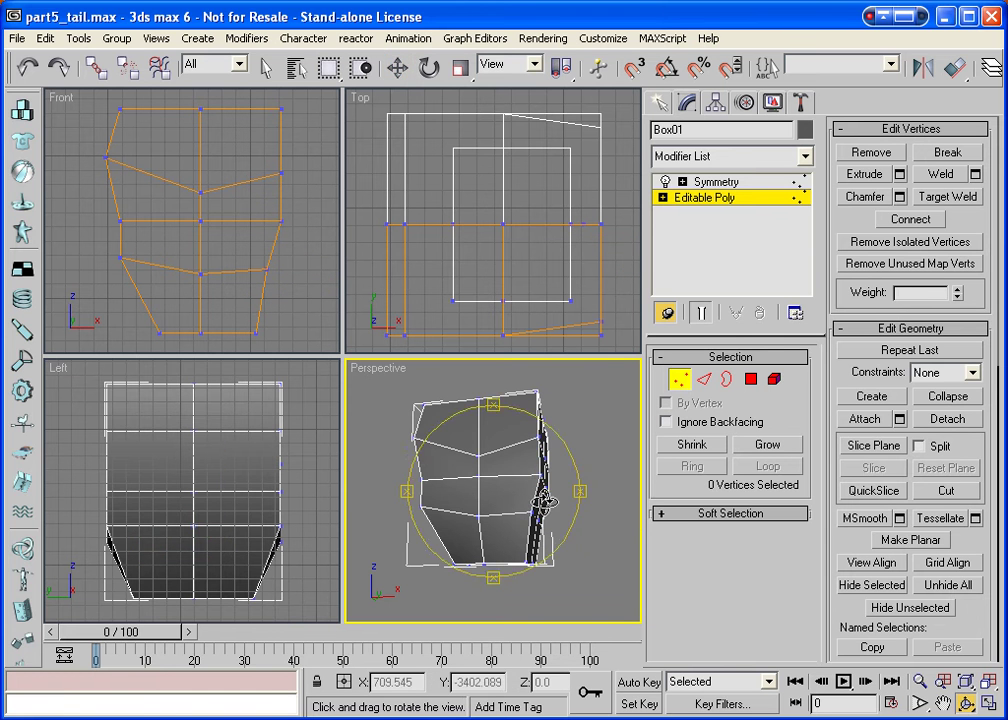
pyautogui.moveTo(545, 500); pyautogui.dragTo(480, 470)
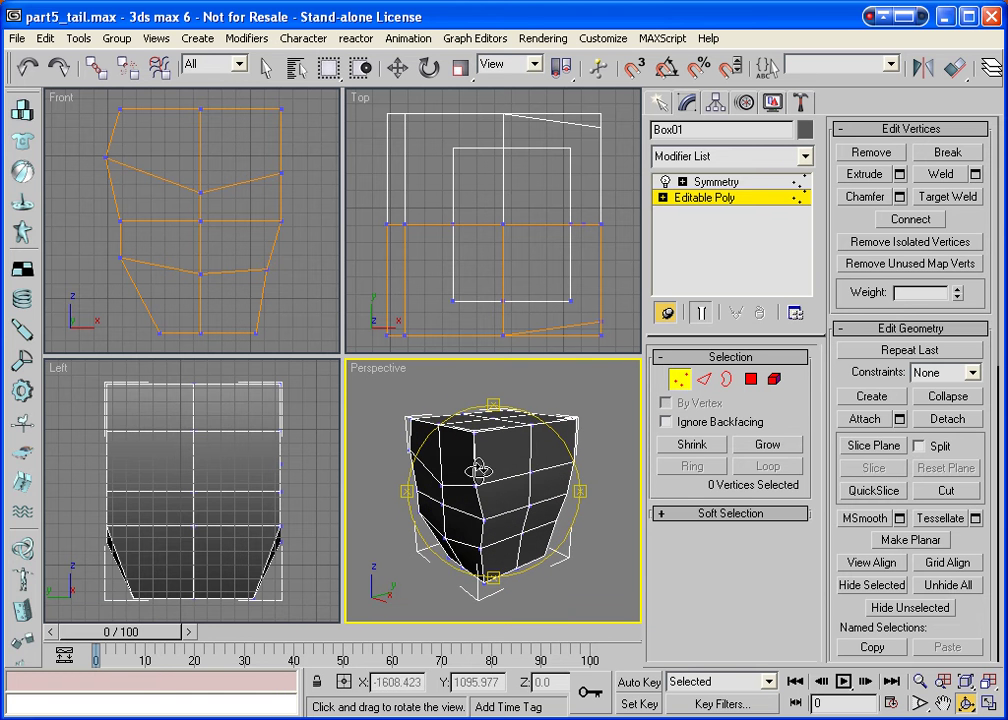
pyautogui.hotkey('alt', 'w')
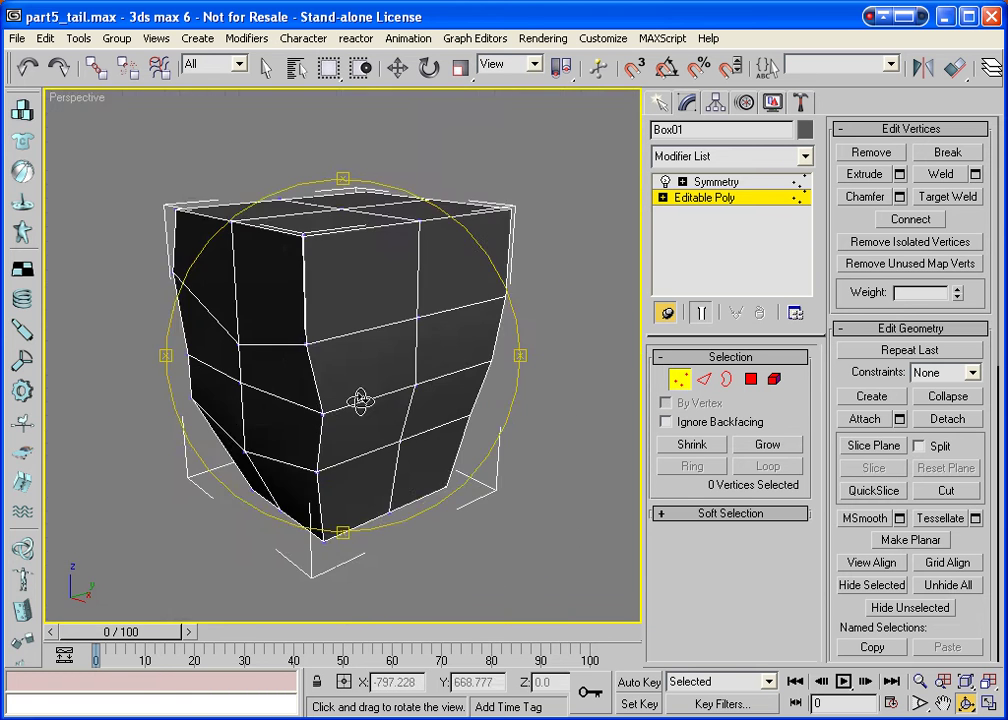
pyautogui.moveTo(360, 400); pyautogui.dragTo(308, 387)
pyautogui.press('w')
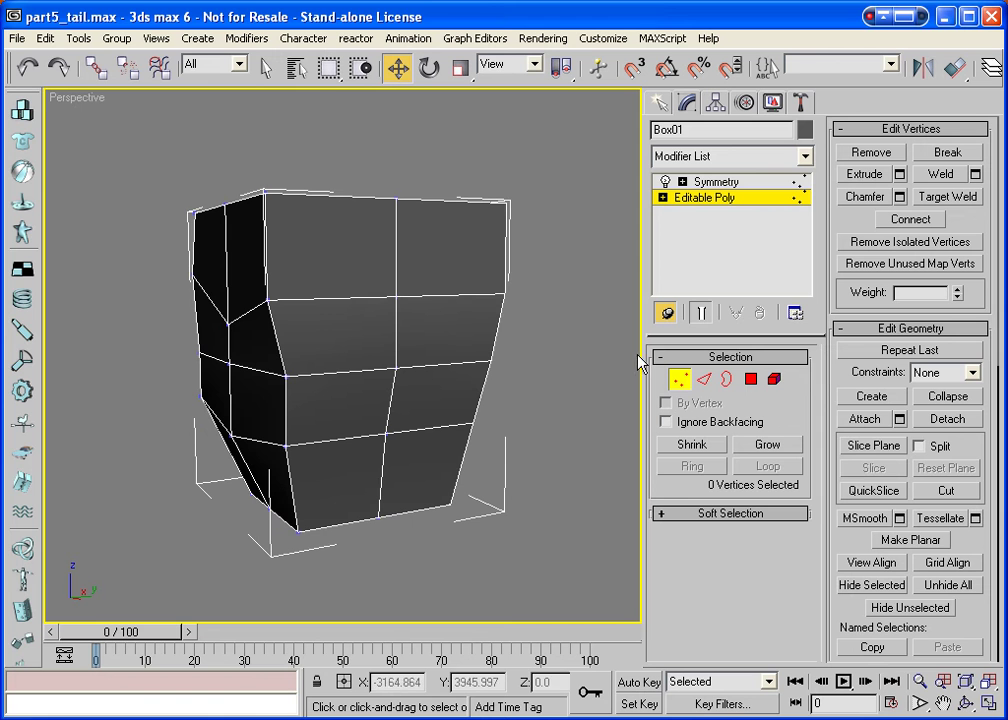
pyautogui.click(394, 366)
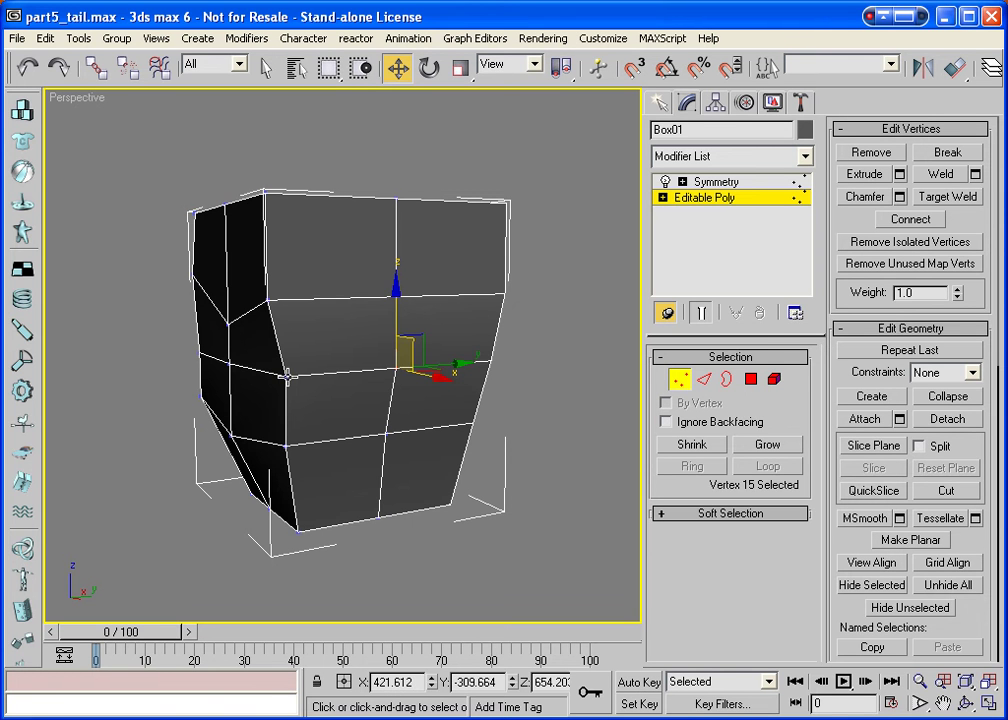
pyautogui.keyDown('ctrl'); pyautogui.click(288, 376); pyautogui.keyUp('ctrl')
pyautogui.click(865, 196)
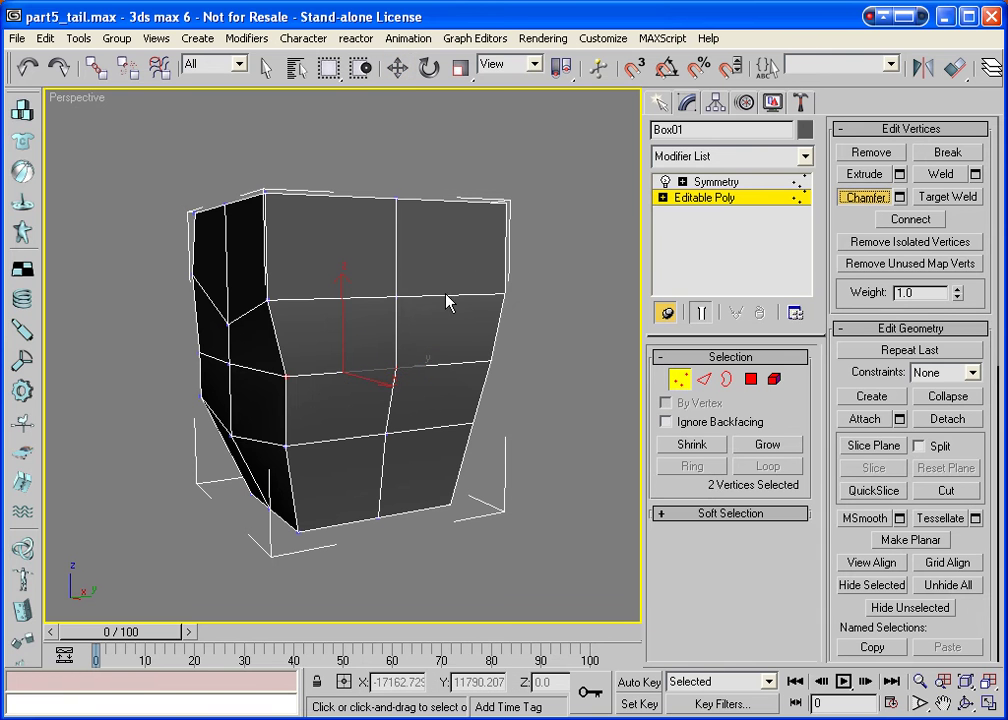
pyautogui.moveTo(394, 367); pyautogui.dragTo(400, 338)
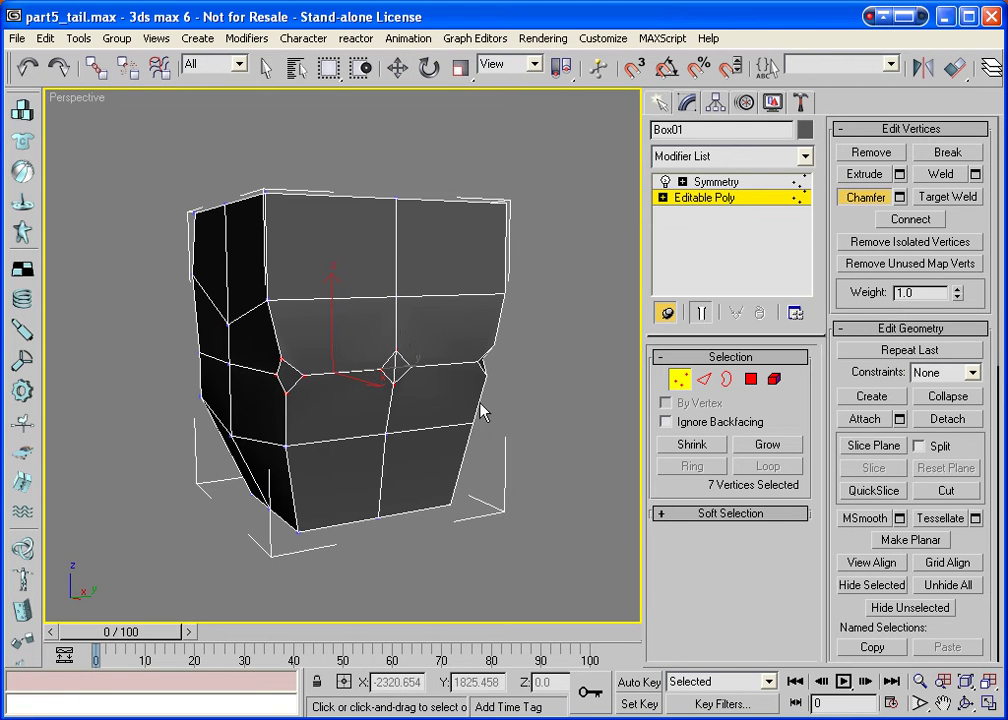
# Move the corner chamfer's lower vertex inward and down to about X 415, Z 640.
pyautogui.hotkey('ctrl', 'r')
pyautogui.moveTo(527, 494); pyautogui.dragTo(567, 405)
pyautogui.click(680, 380)
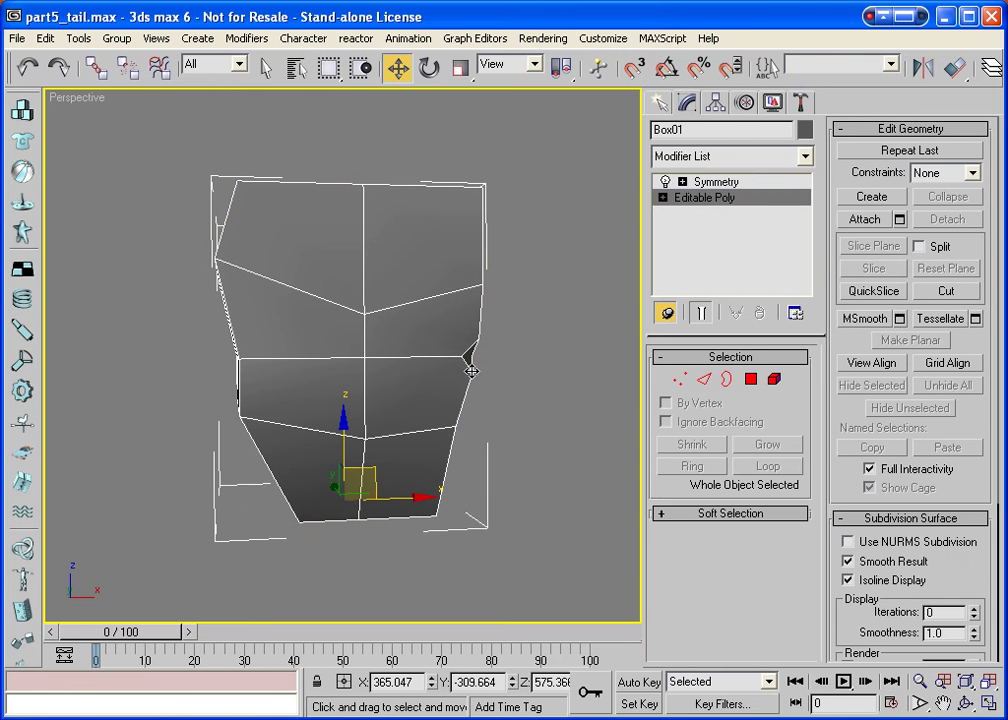
pyautogui.click(680, 379)
pyautogui.click(471, 370)
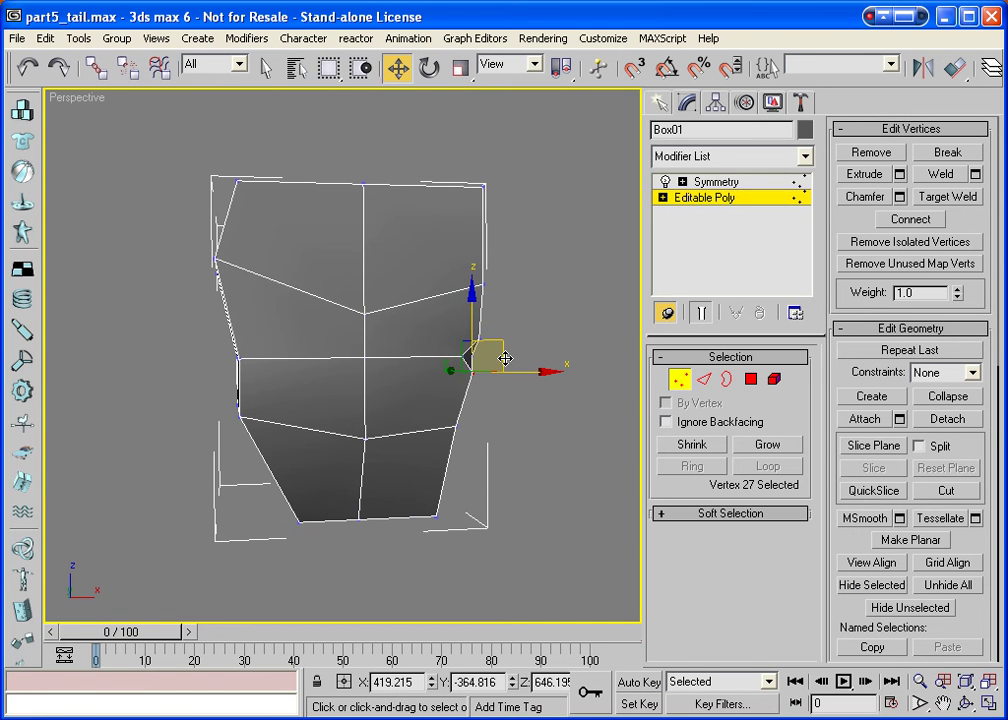
pyautogui.moveTo(503, 347); pyautogui.dragTo(214, 349)
# Raise the corner chamfer's upper vertex to about Z 670 and leave vertex editing.
pyautogui.hotkey('ctrl', 'r')
pyautogui.press('w')
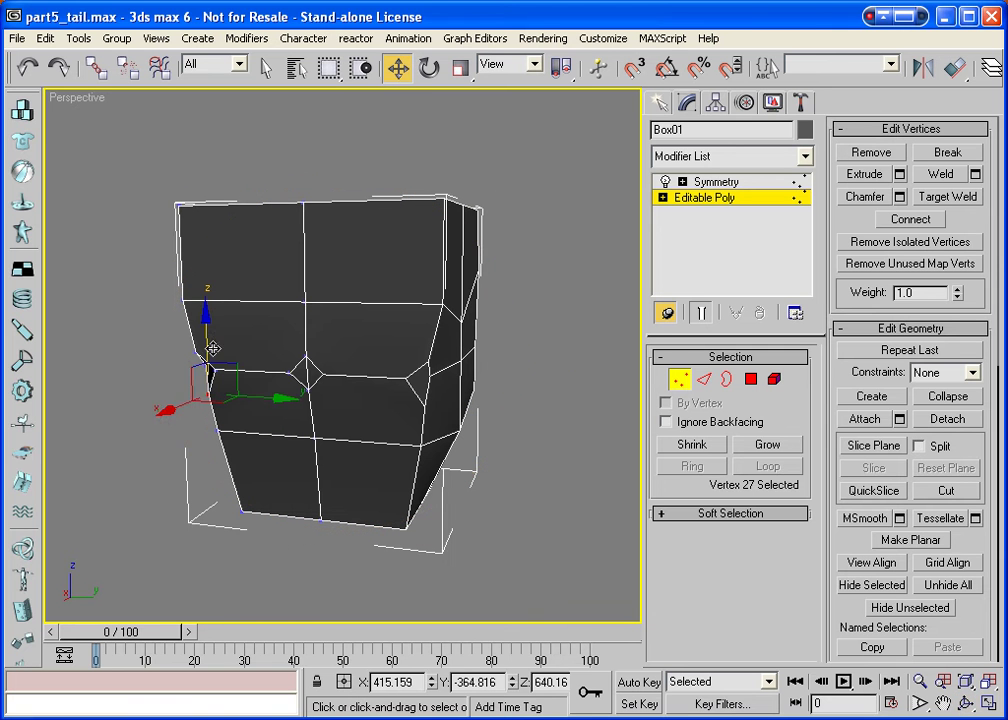
pyautogui.click(203, 365)
pyautogui.click(193, 354)
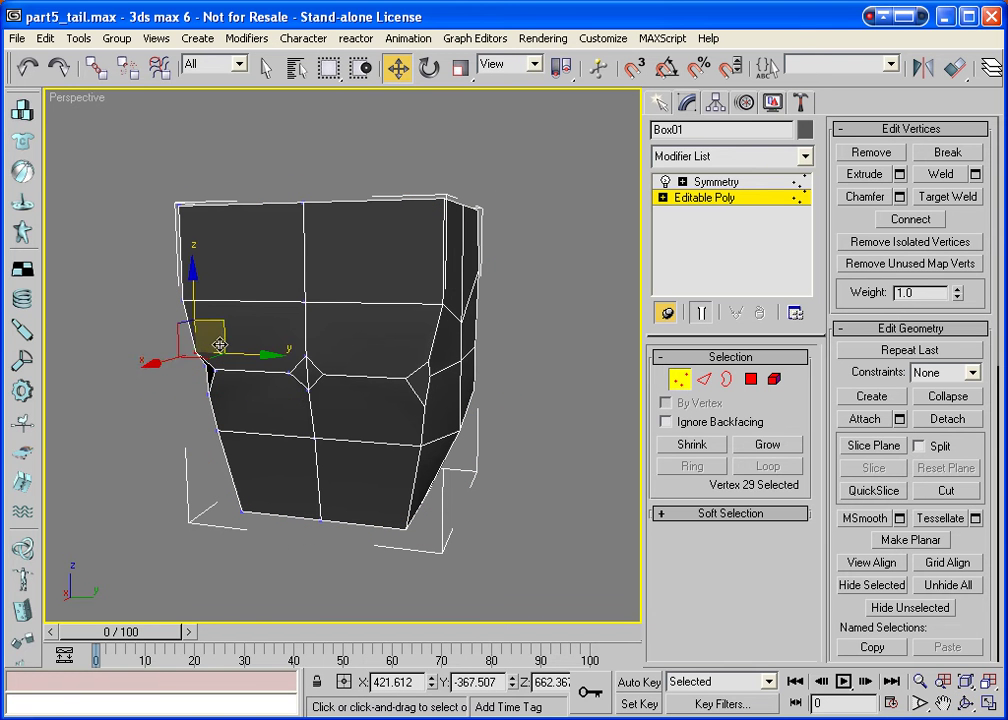
pyautogui.moveTo(179, 328); pyautogui.dragTo(178, 302)
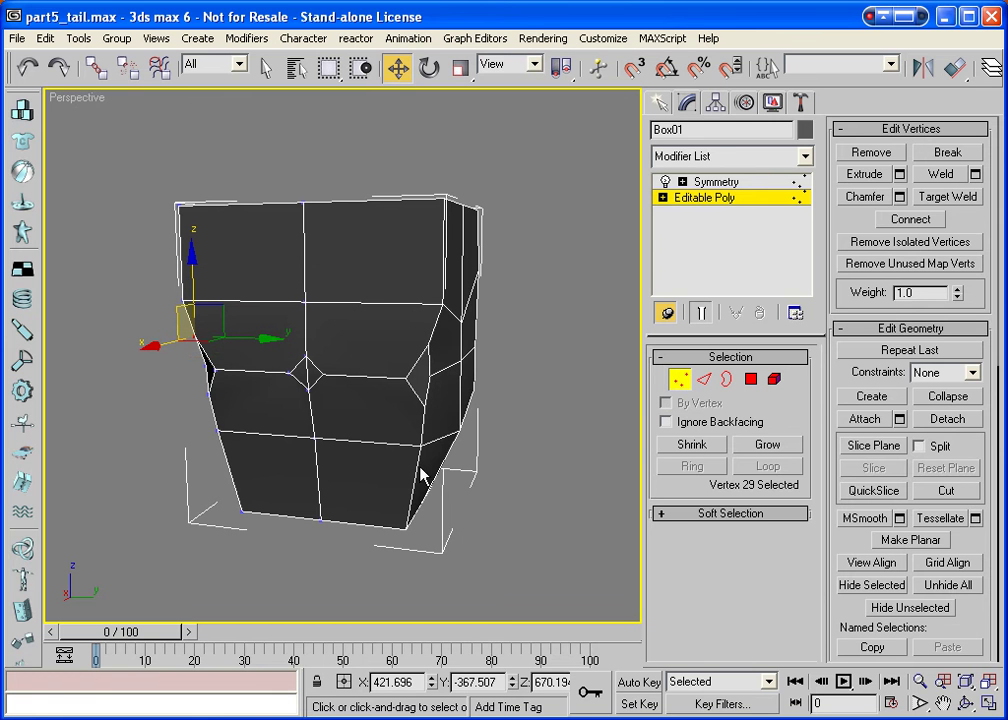
pyautogui.click(962, 704)
pyautogui.moveTo(540, 439); pyautogui.dragTo(412, 428)
pyautogui.moveTo(560, 423); pyautogui.dragTo(360, 400)
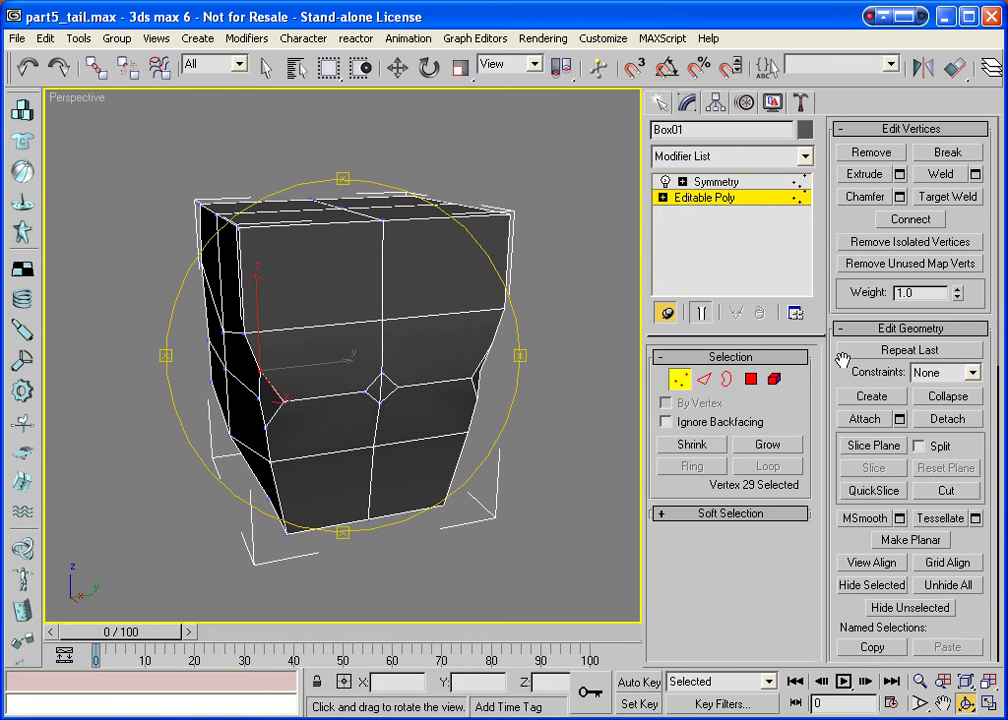
pyautogui.click(679, 379)
pyautogui.press('w')
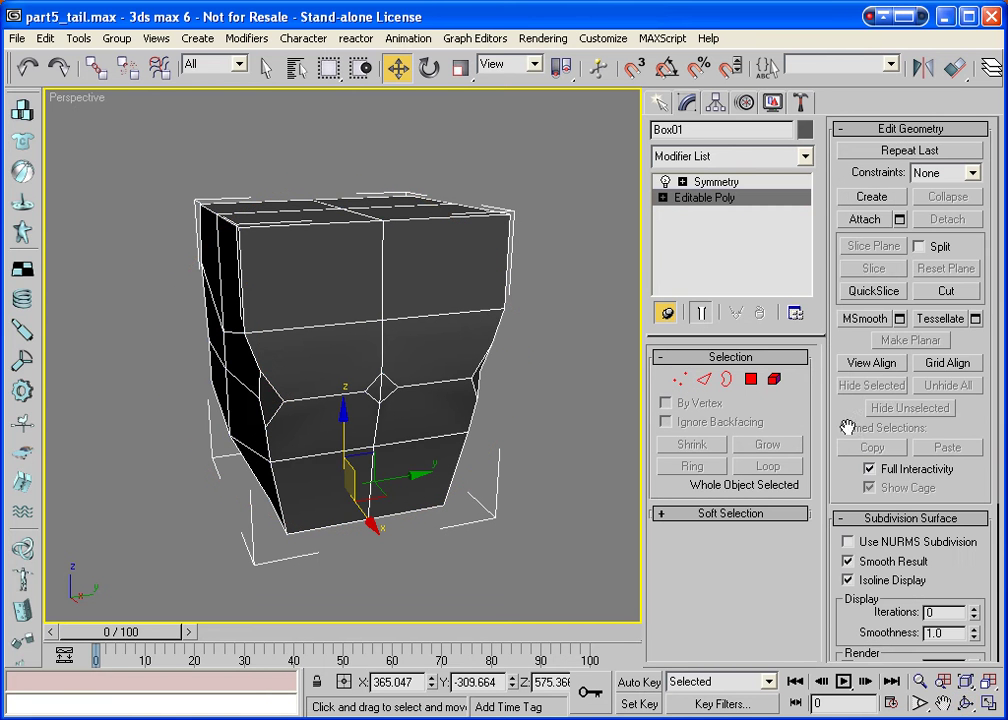
# Cut a new edge across the upper part of the positive X face, from the centre line to the outer corner edge.
pyautogui.click(944, 292)
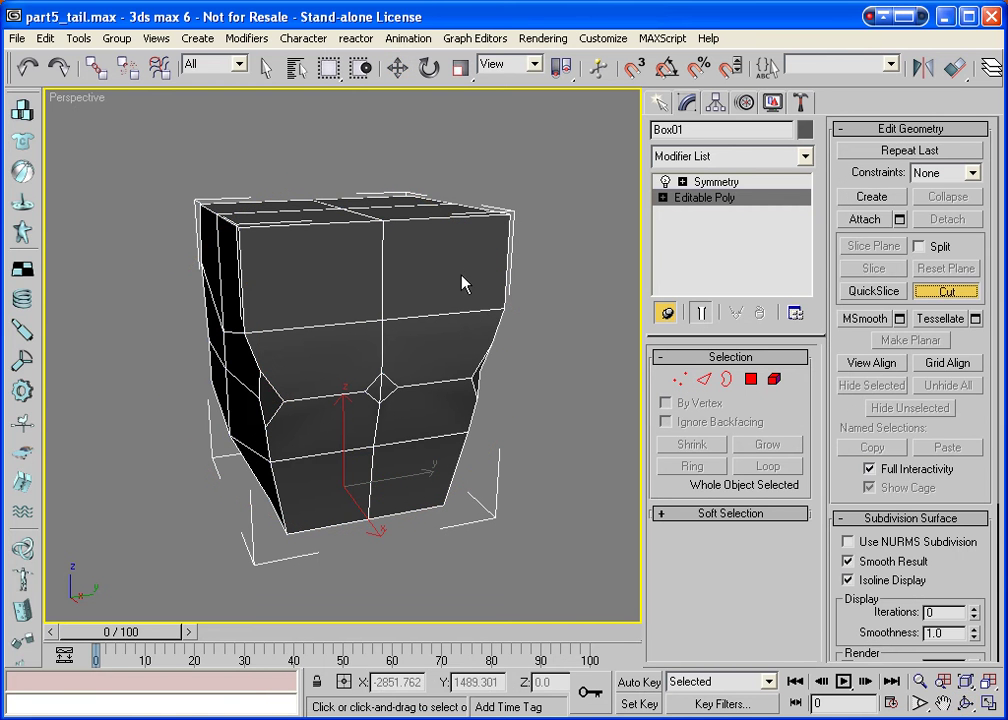
pyautogui.click(383, 230)
pyautogui.click(238, 249)
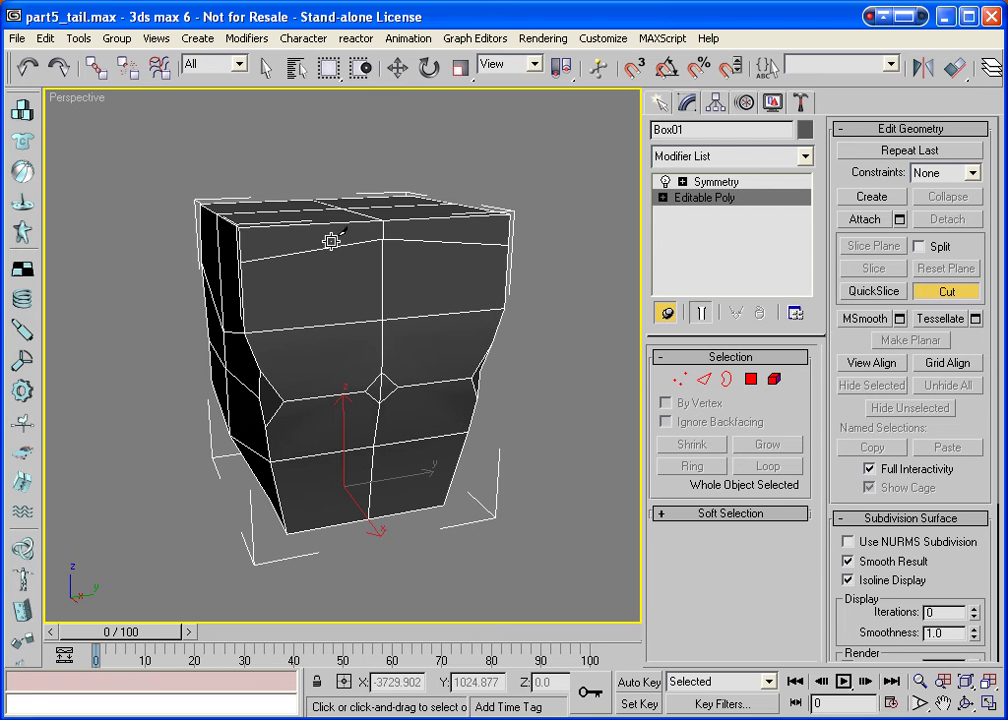
# Hinge the two positive X face polygons below the new cut slightly outward from the face's top edge.
pyautogui.click(751, 378)
pyautogui.press('w')
pyautogui.click(349, 283)
pyautogui.keyDown('ctrl'); pyautogui.click(349, 335); pyautogui.keyUp('ctrl')
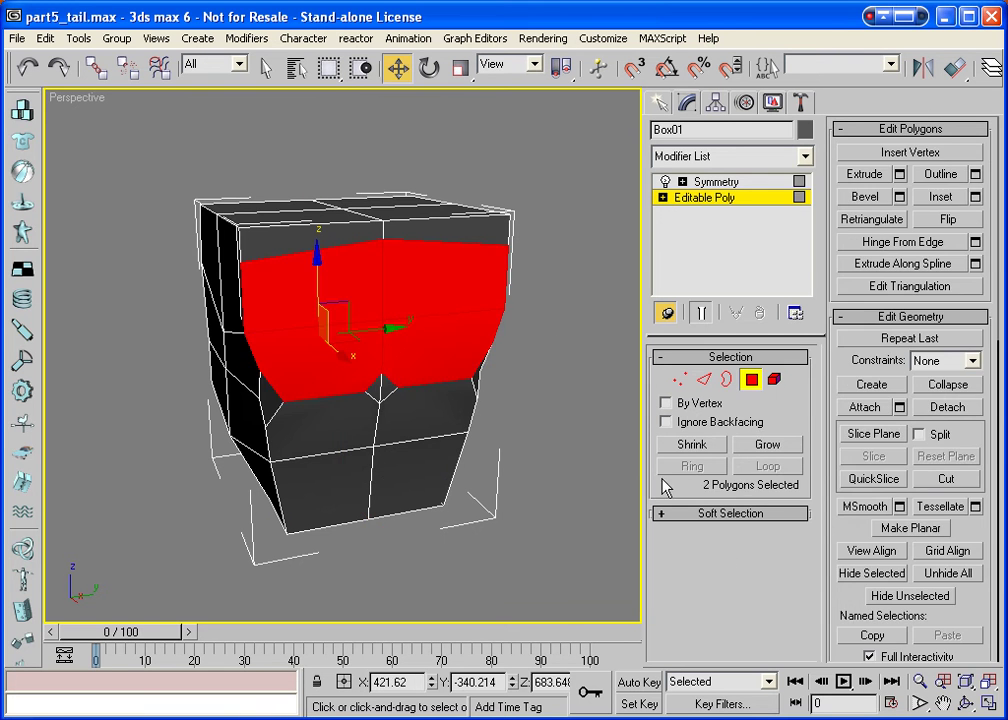
pyautogui.click(967, 705)
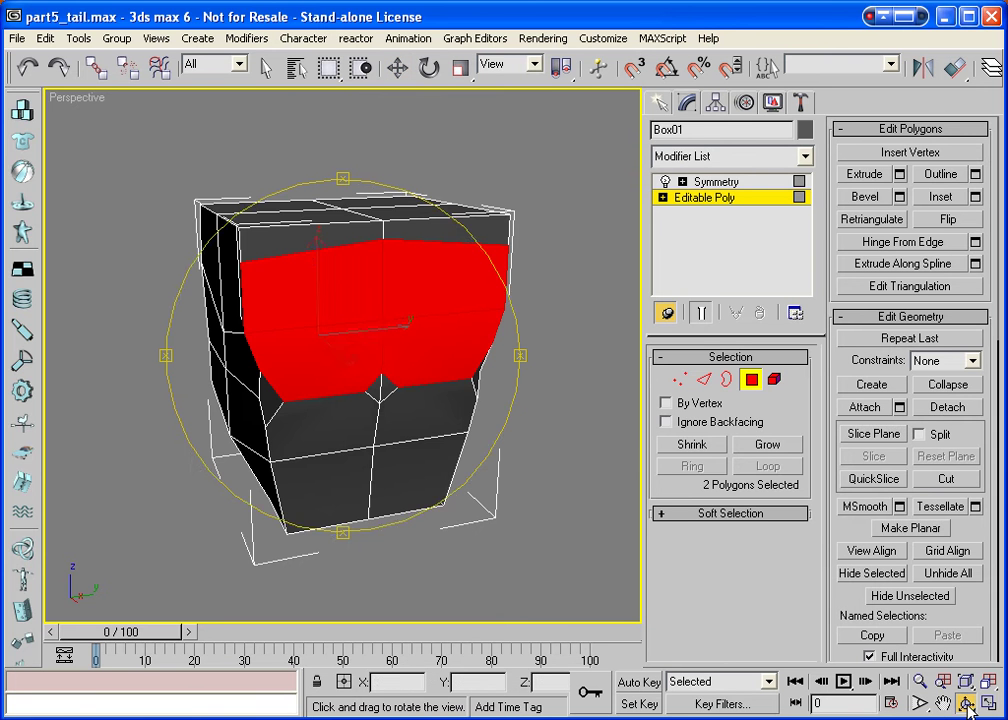
pyautogui.moveTo(353, 378); pyautogui.dragTo(580, 337)
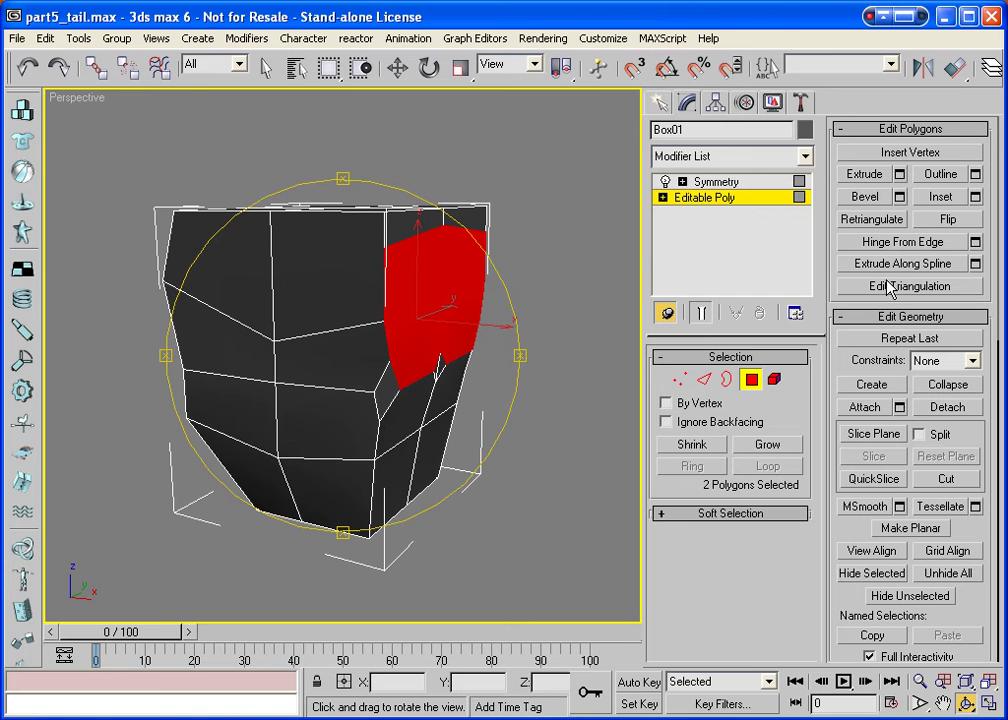
pyautogui.click(975, 242)
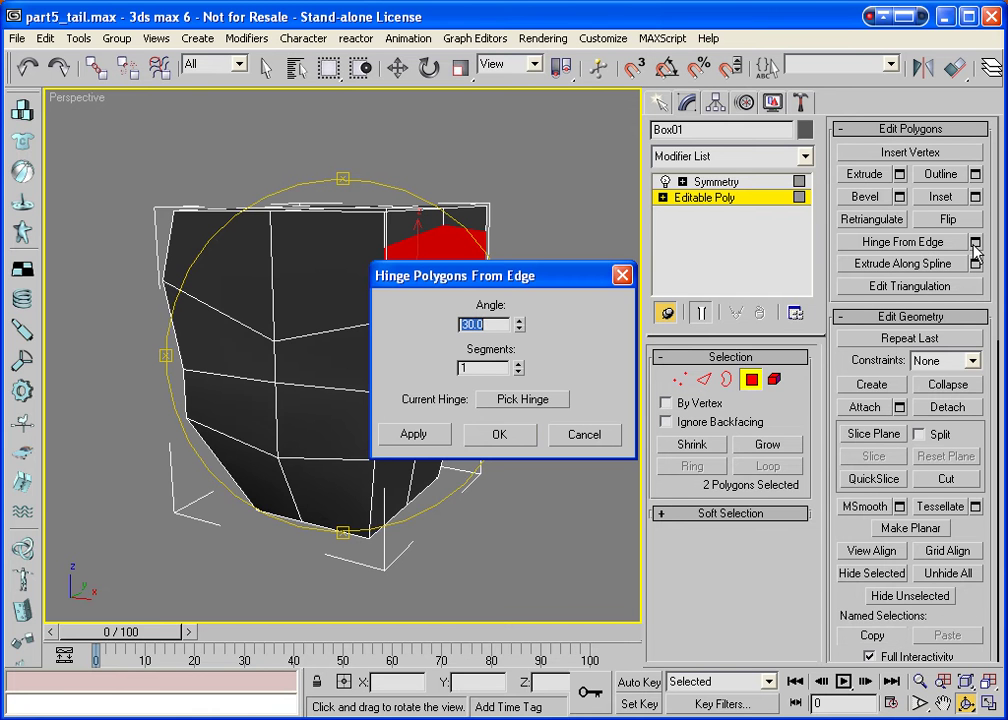
pyautogui.click(622, 275)
pyautogui.click(895, 243)
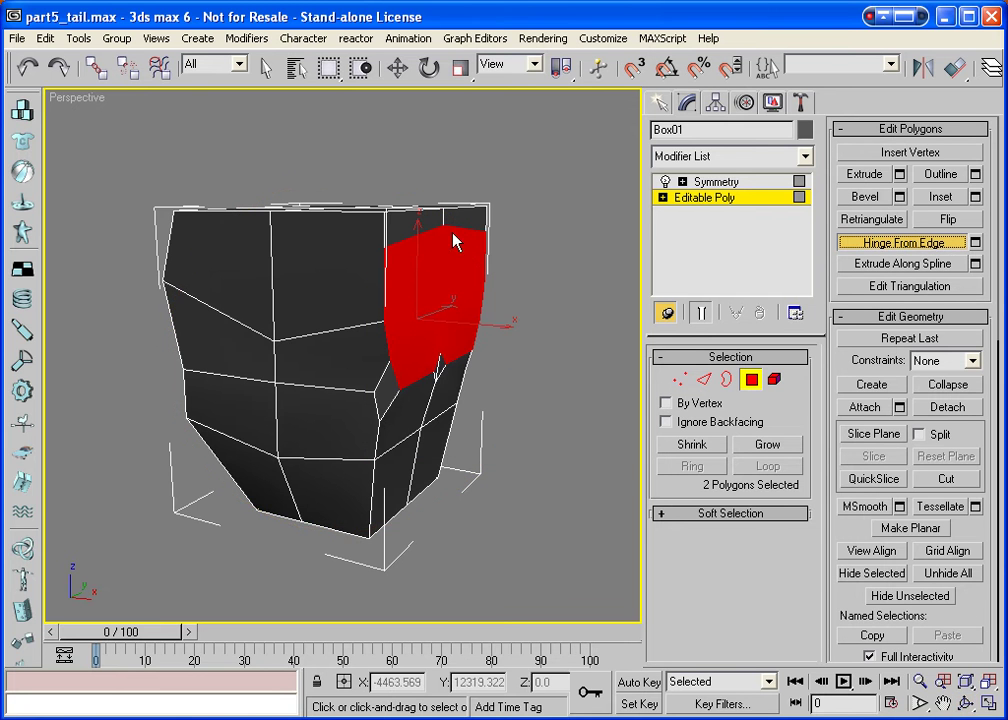
pyautogui.moveTo(407, 214); pyautogui.dragTo(409, 220)
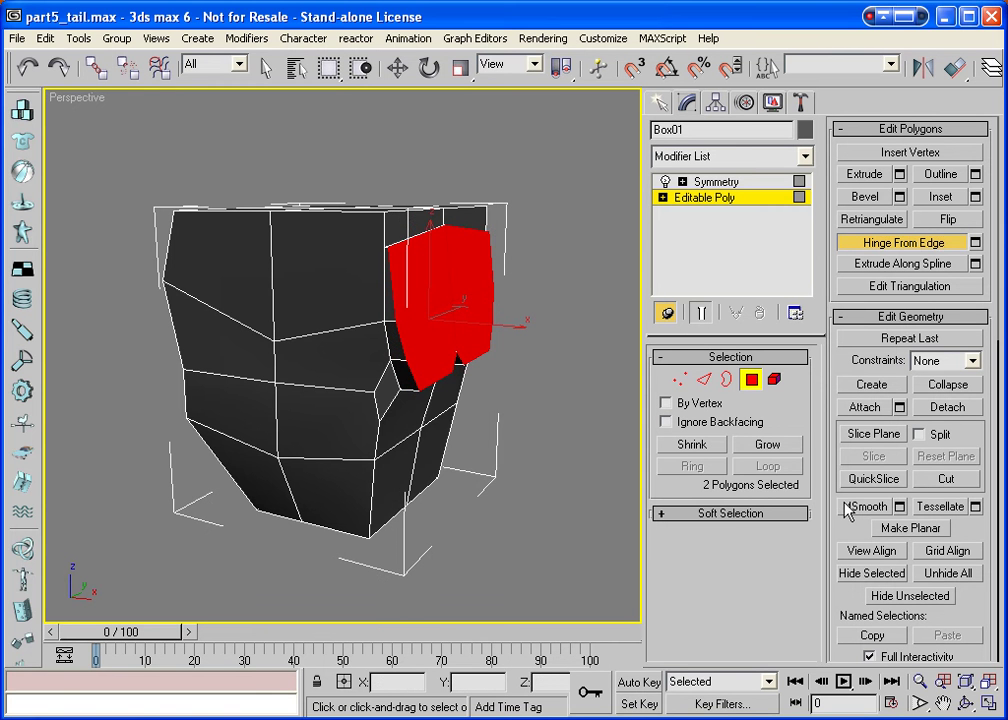
# Pull the hinged panel's bottom edge back in along X to about 423.2.
pyautogui.click(966, 704)
pyautogui.moveTo(333, 398); pyautogui.dragTo(400, 353)
pyautogui.press('w')
pyautogui.press('2')
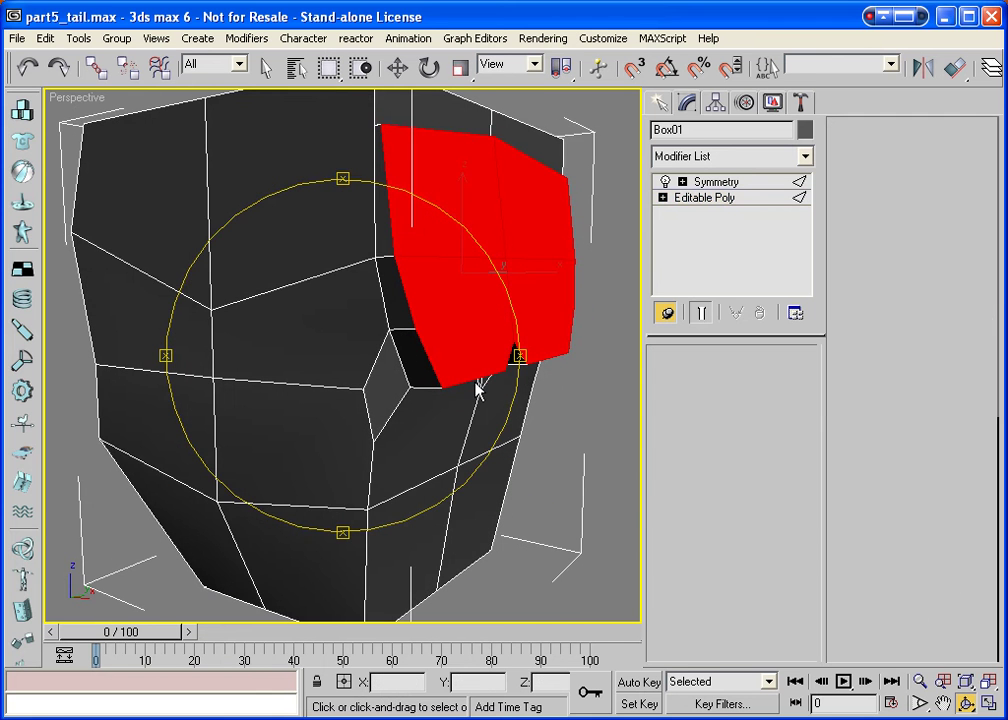
pyautogui.click(455, 387)
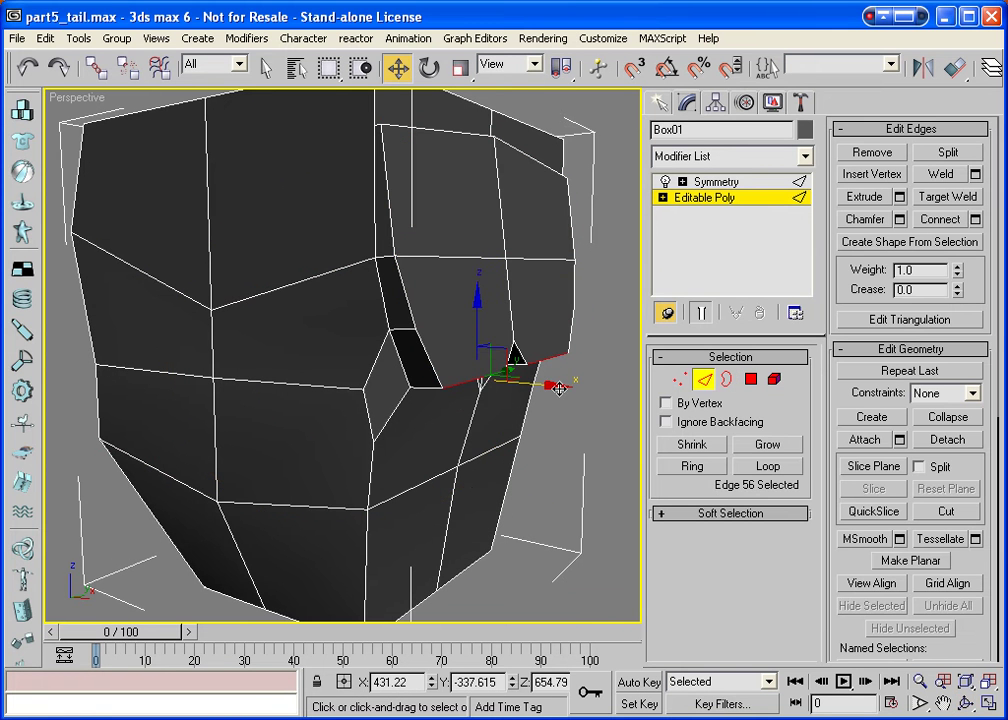
pyautogui.moveTo(562, 384); pyautogui.dragTo(533, 386)
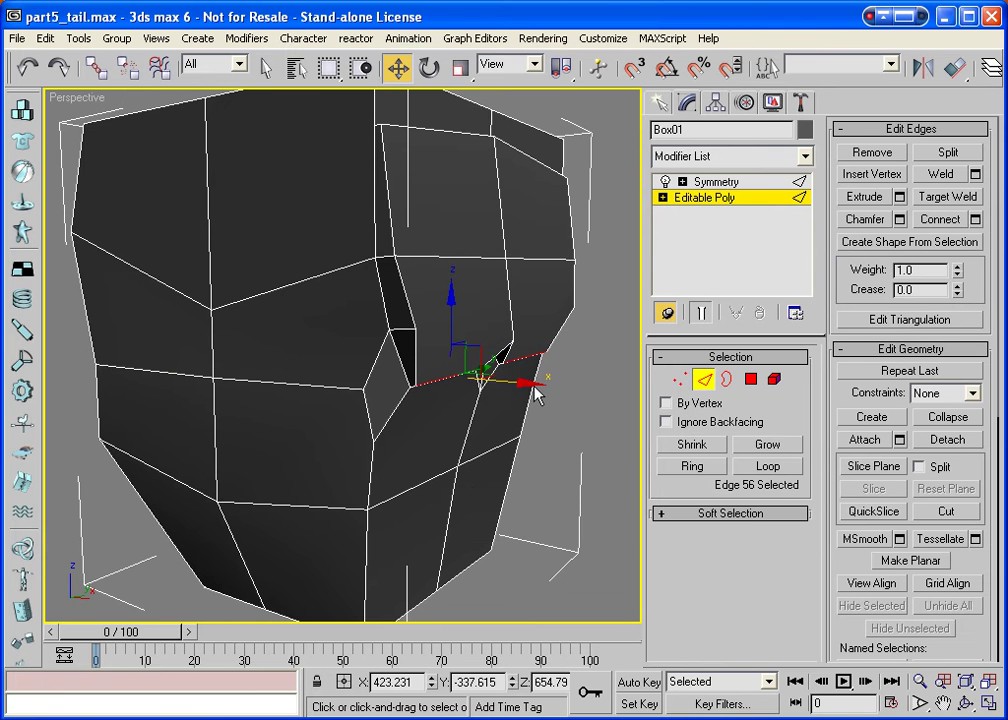
# With the mirrored half hidden, shift the hinged panel's two centre edges away from the symmetry line to about Y -311.1.
pyautogui.click(966, 703)
pyautogui.moveTo(405, 443); pyautogui.dragTo(400, 306)
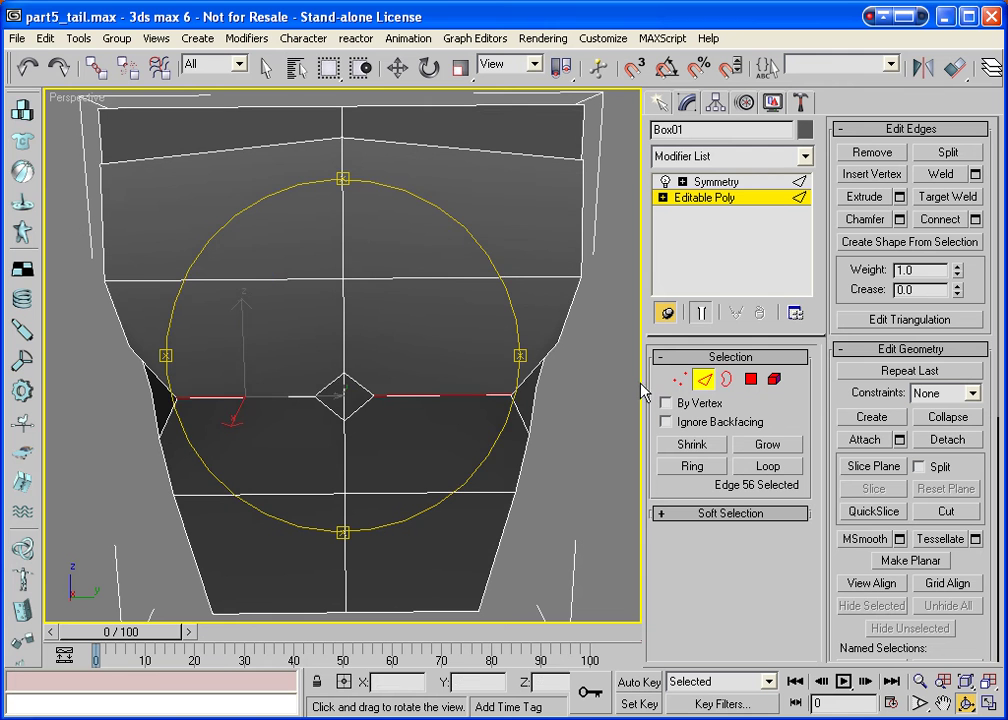
pyautogui.press('w')
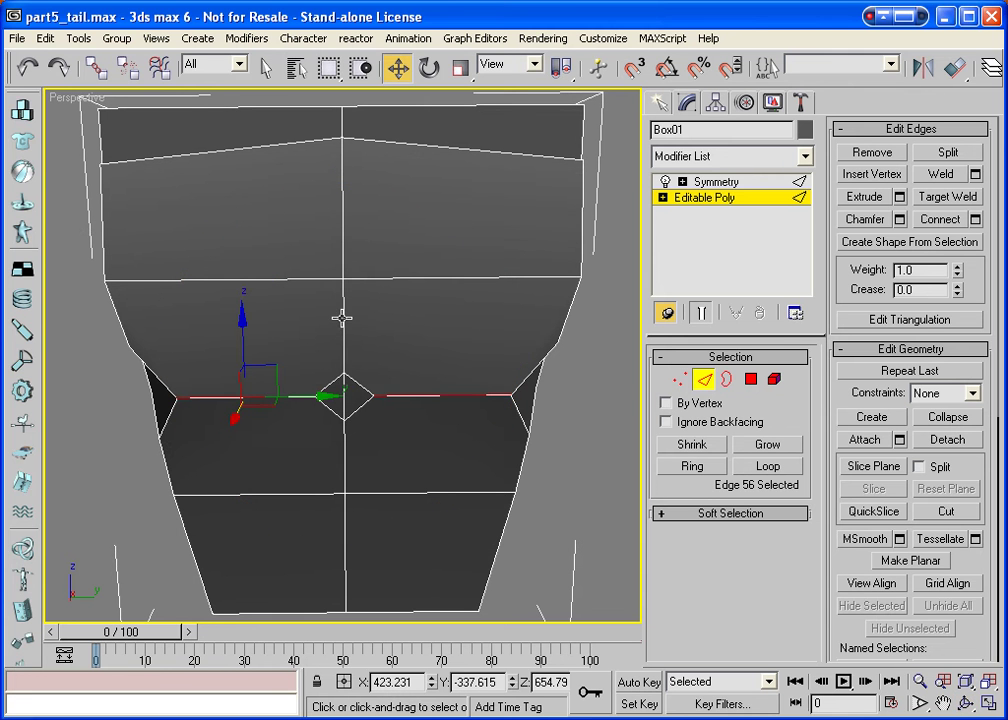
pyautogui.click(342, 258)
pyautogui.click(455, 237)
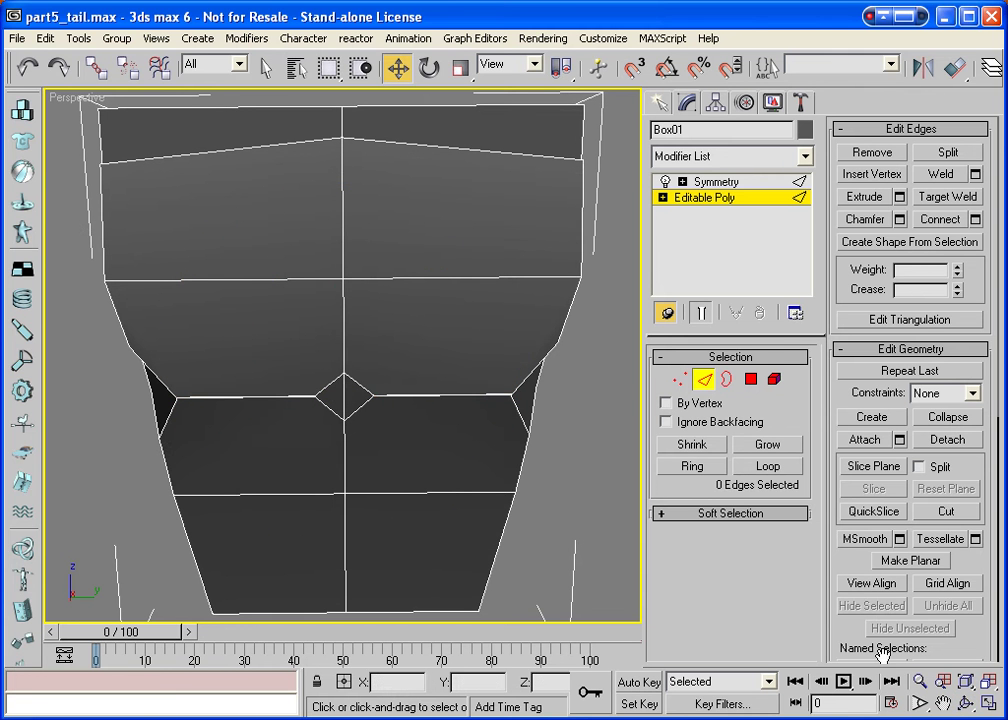
pyautogui.click(701, 313)
pyautogui.click(966, 702)
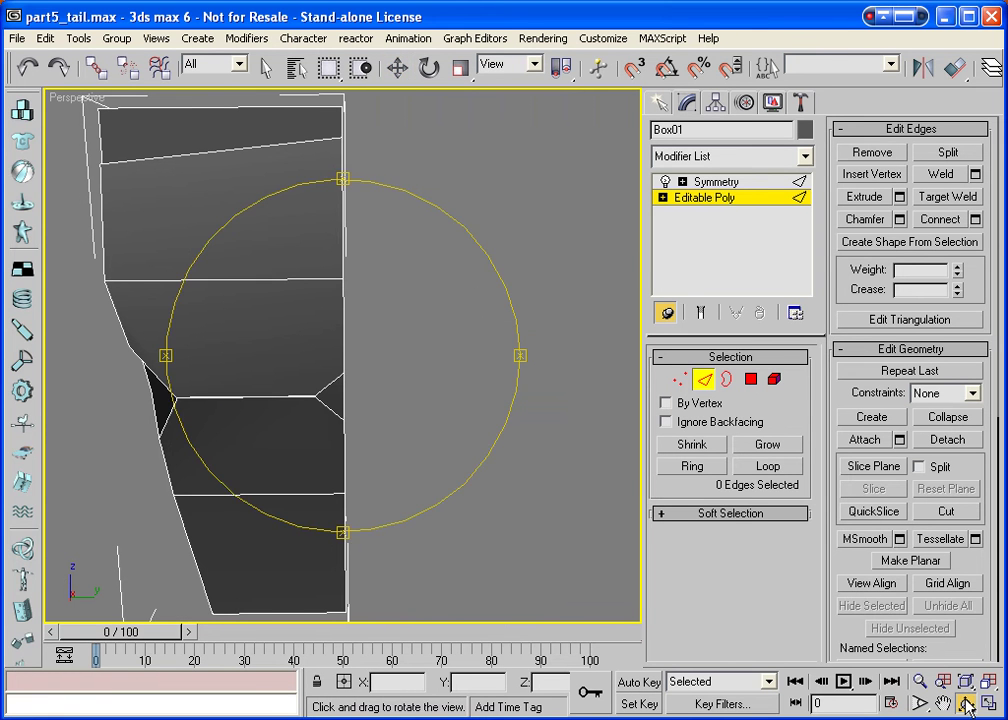
pyautogui.moveTo(286, 316); pyautogui.dragTo(344, 345)
pyautogui.rightClick(414, 293)
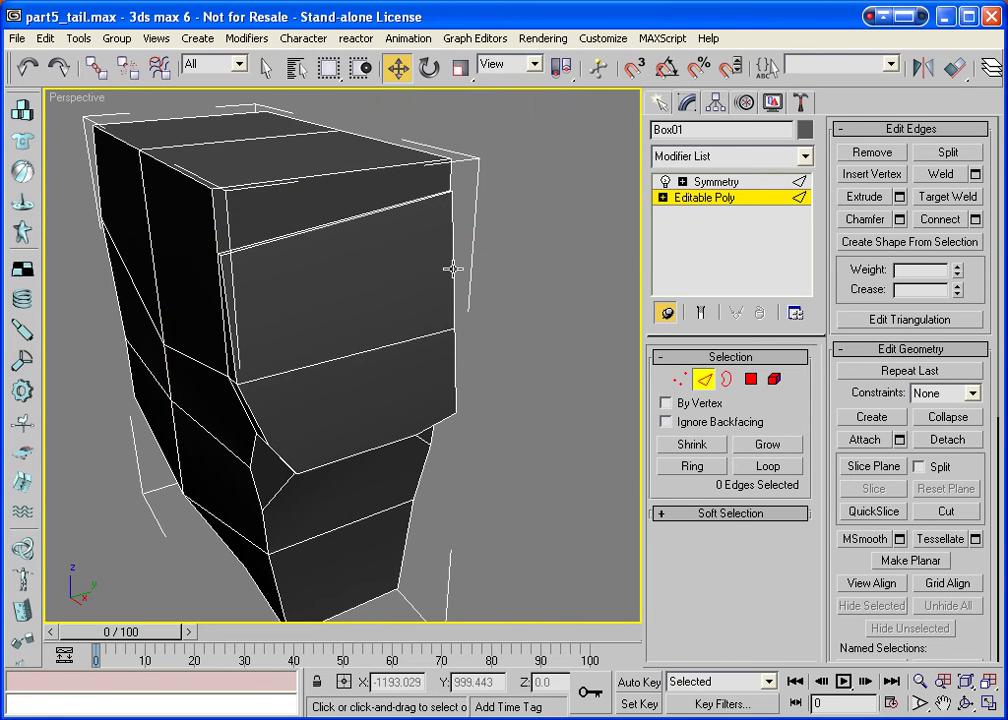
pyautogui.click(453, 268)
pyautogui.keyDown('ctrl'); pyautogui.click(456, 389); pyautogui.keyUp('ctrl')
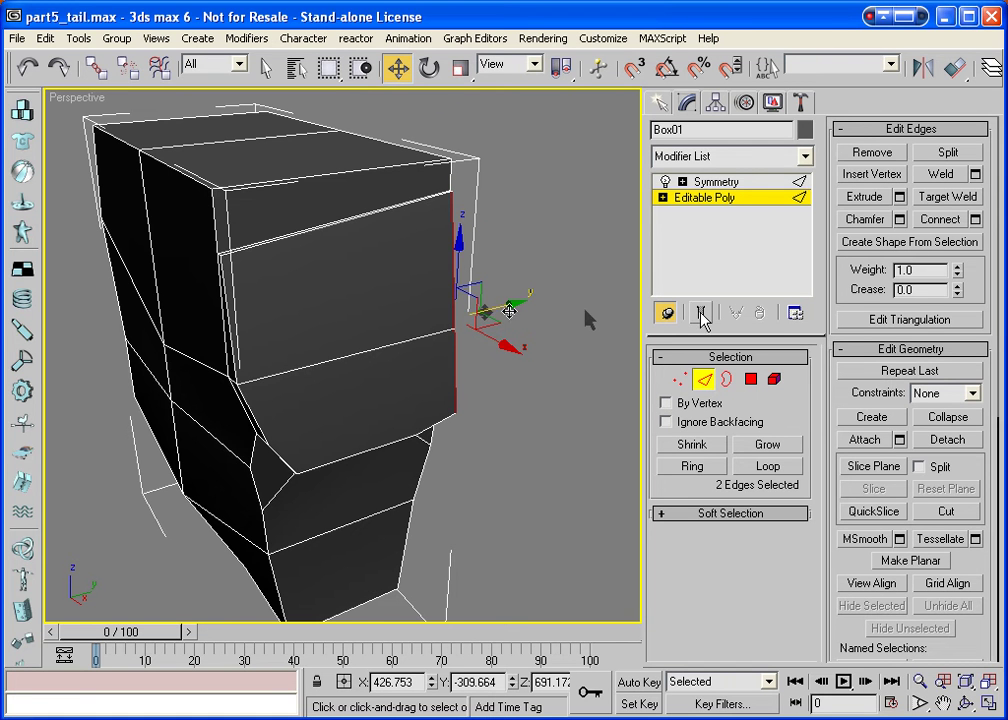
pyautogui.keyDown('shift'); pyautogui.moveTo(509, 307); pyautogui.dragTo(504, 309); pyautogui.keyUp('shift')
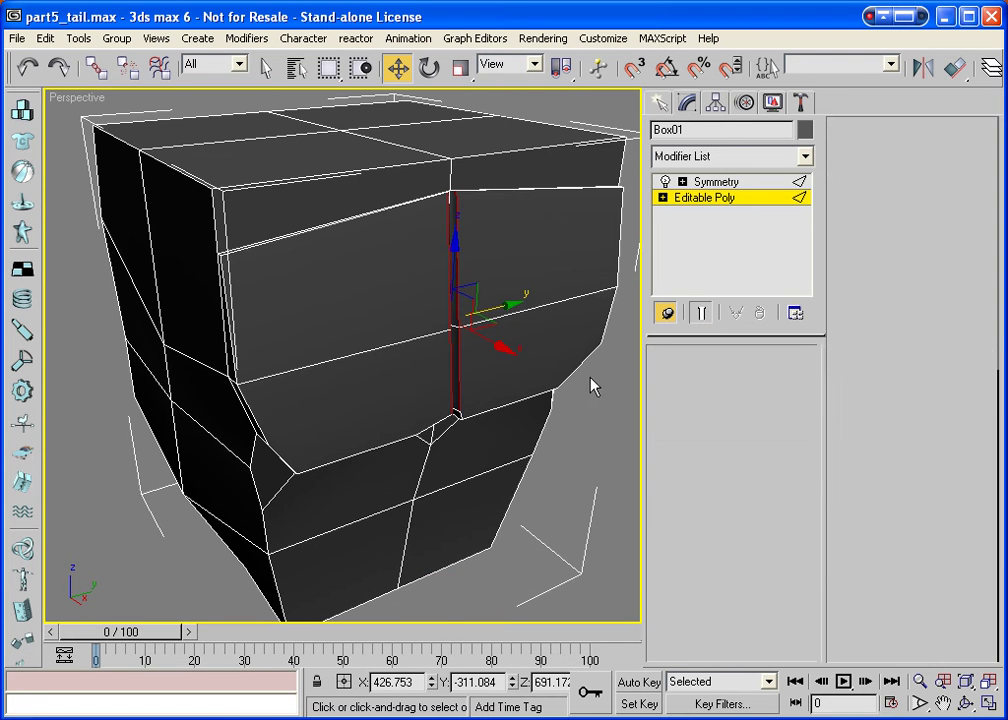
# Show the mirrored half and move the panel's lower centre vertex to about X 430.2, Y -317.7, Z 663.1.
pyautogui.press('1')
pyautogui.click(452, 414)
pyautogui.moveTo(452, 414)
pyautogui.mouseDown()
pyautogui.moveTo(481, 405)
pyautogui.moveTo(459, 408)
pyautogui.mouseUp()
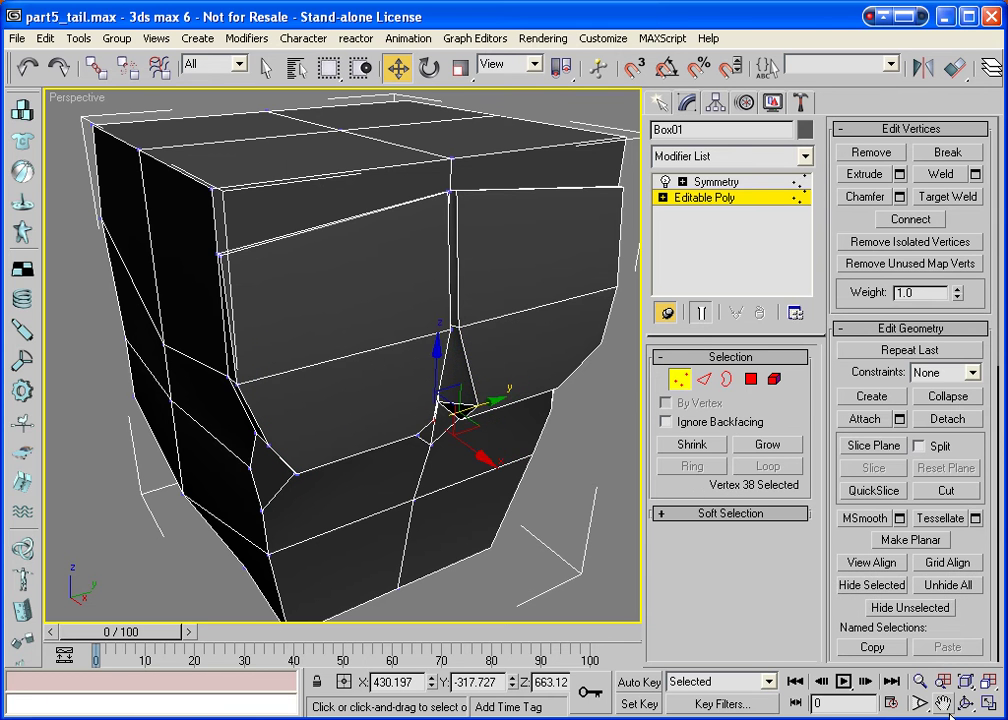
# Chamfer the centre vertex of the top face into a large diamond spanning the symmetry line.
pyautogui.hotkey('ctrl', 'r')
pyautogui.moveTo(340, 378); pyautogui.dragTo(387, 457)
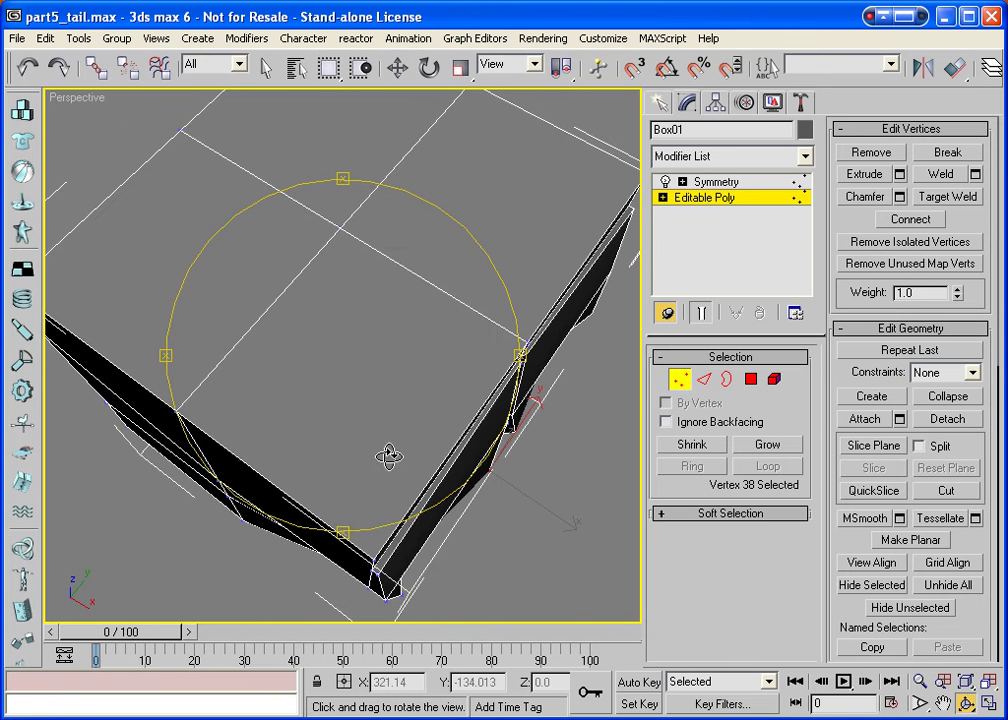
pyautogui.rightClick(418, 324)
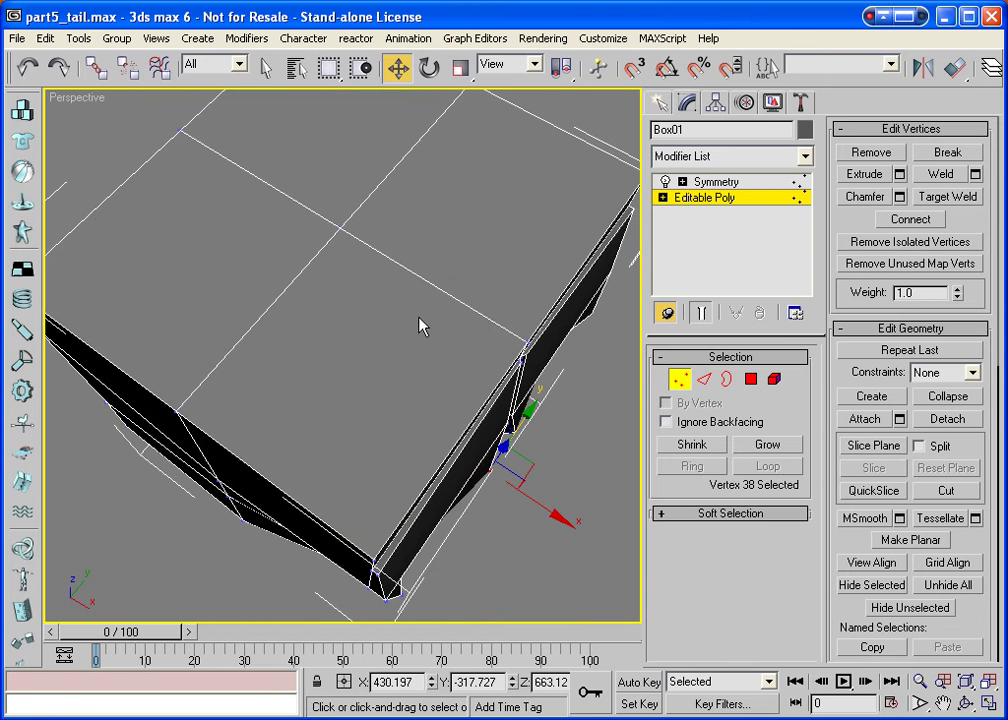
pyautogui.click(341, 228)
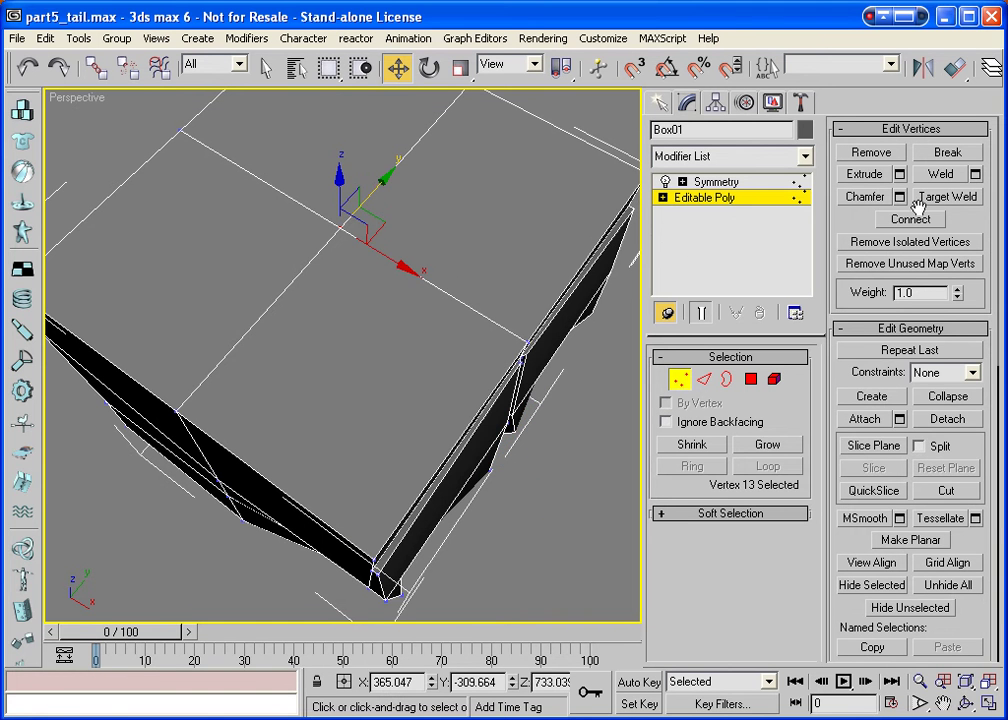
pyautogui.click(866, 197)
pyautogui.moveTo(349, 220); pyautogui.dragTo(346, 89)
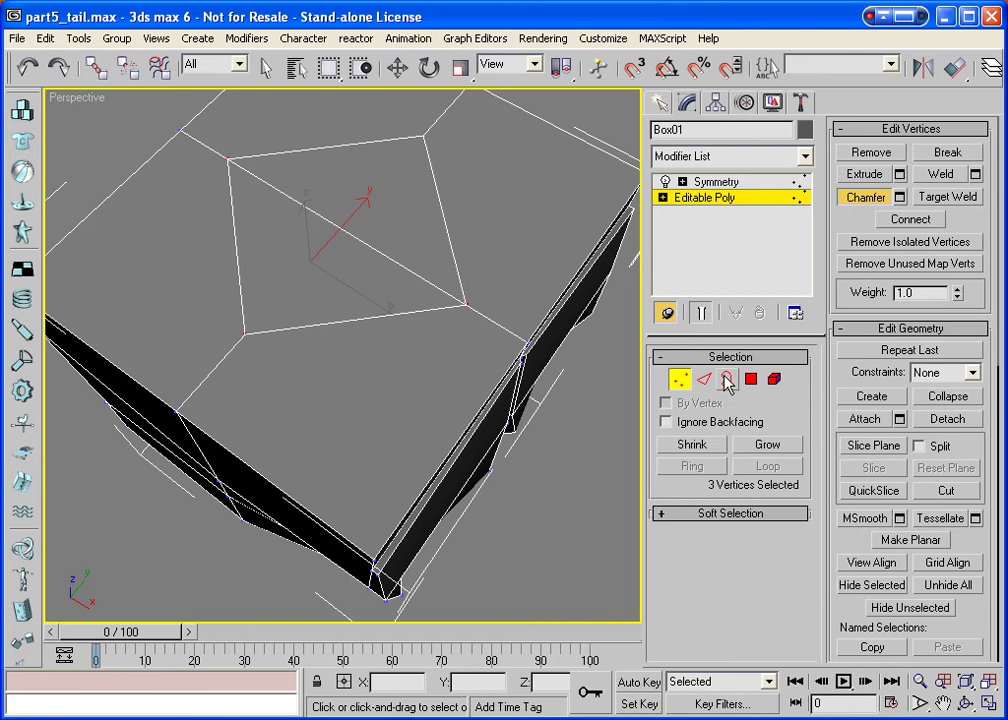
pyautogui.click(965, 704)
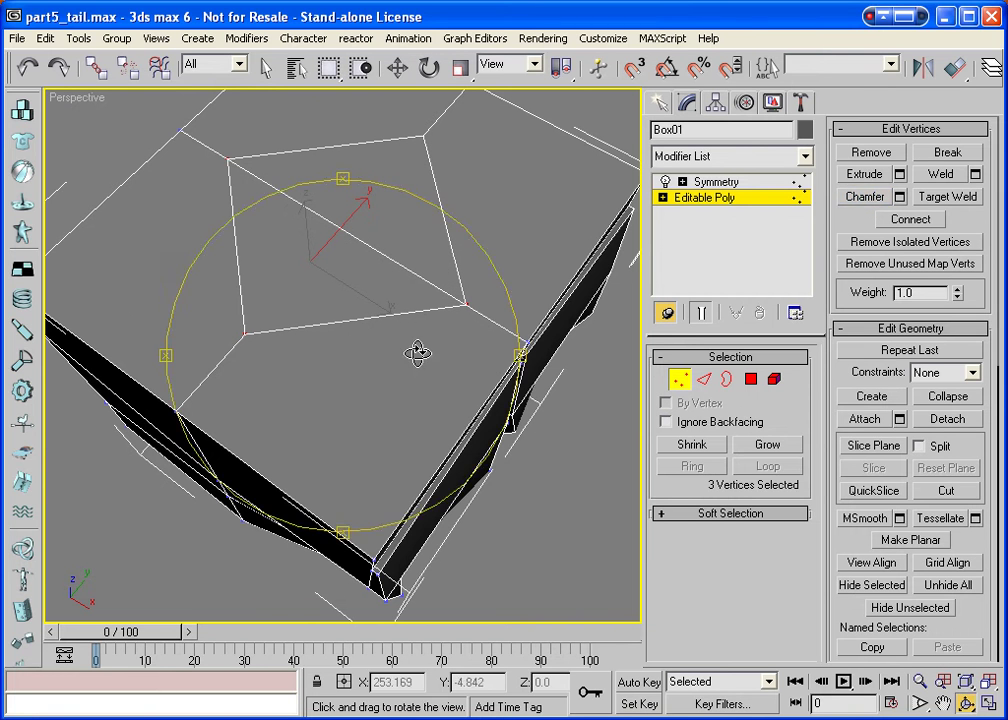
pyautogui.moveTo(413, 351); pyautogui.dragTo(423, 279)
pyautogui.rightClick(423, 279)
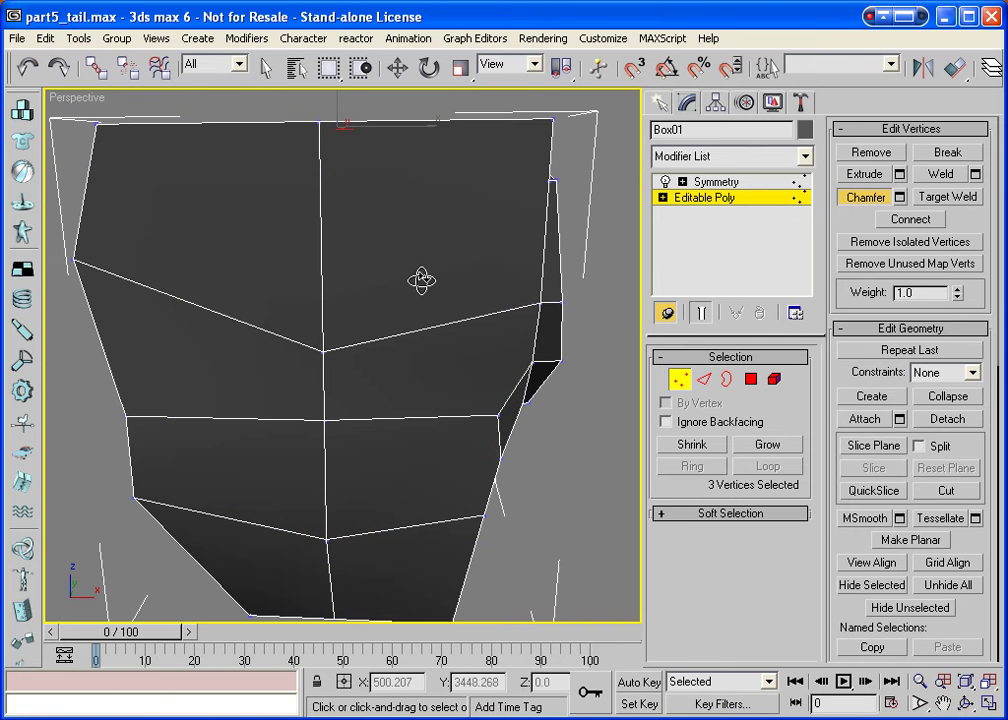
pyautogui.keyDown('ctrl'); pyautogui.click(324, 351); pyautogui.keyUp('ctrl')
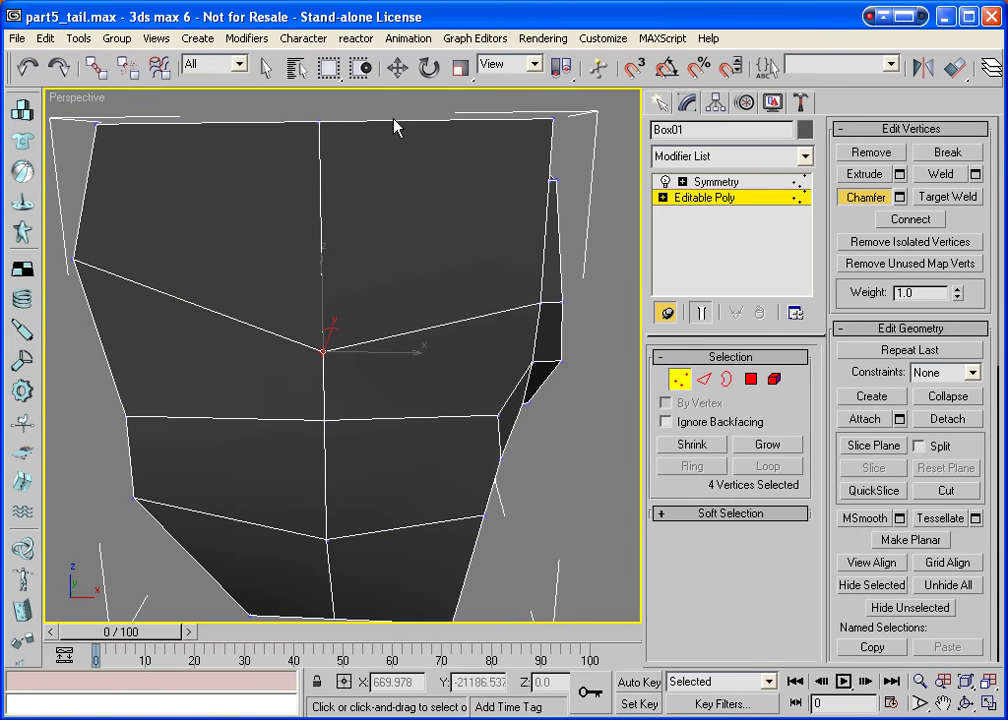
pyautogui.click(398, 72)
pyautogui.moveTo(322, 289); pyautogui.dragTo(329, 206)
pyautogui.click(874, 199)
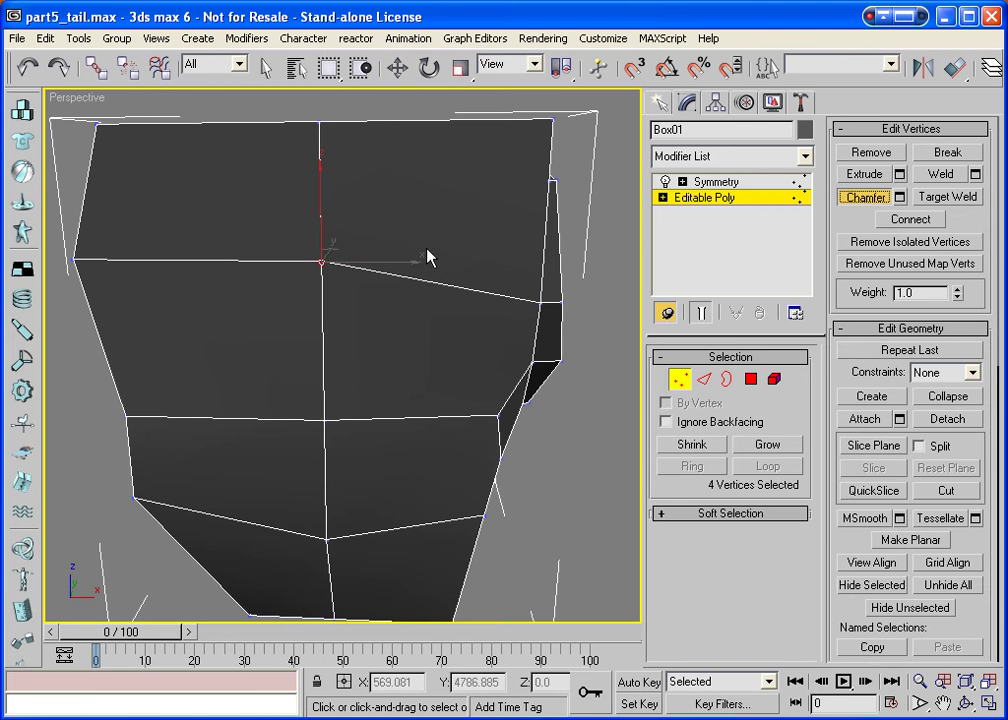
pyautogui.moveTo(323, 261); pyautogui.dragTo(334, 175)
pyautogui.hotkey('ctrl', 'z')
pyautogui.hotkey('ctrl', 'z')
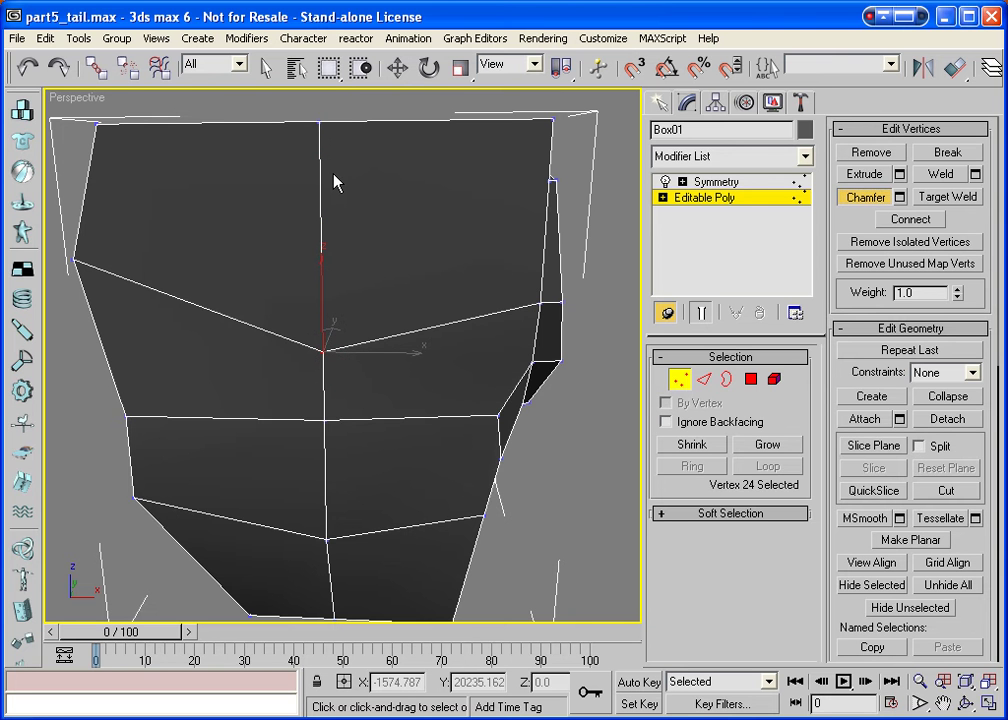
# Raise the negative Y side's upper centre vertex to about Z 698 and chamfer it into a large diamond.
pyautogui.click(393, 70)
pyautogui.moveTo(321, 300); pyautogui.dragTo(328, 211)
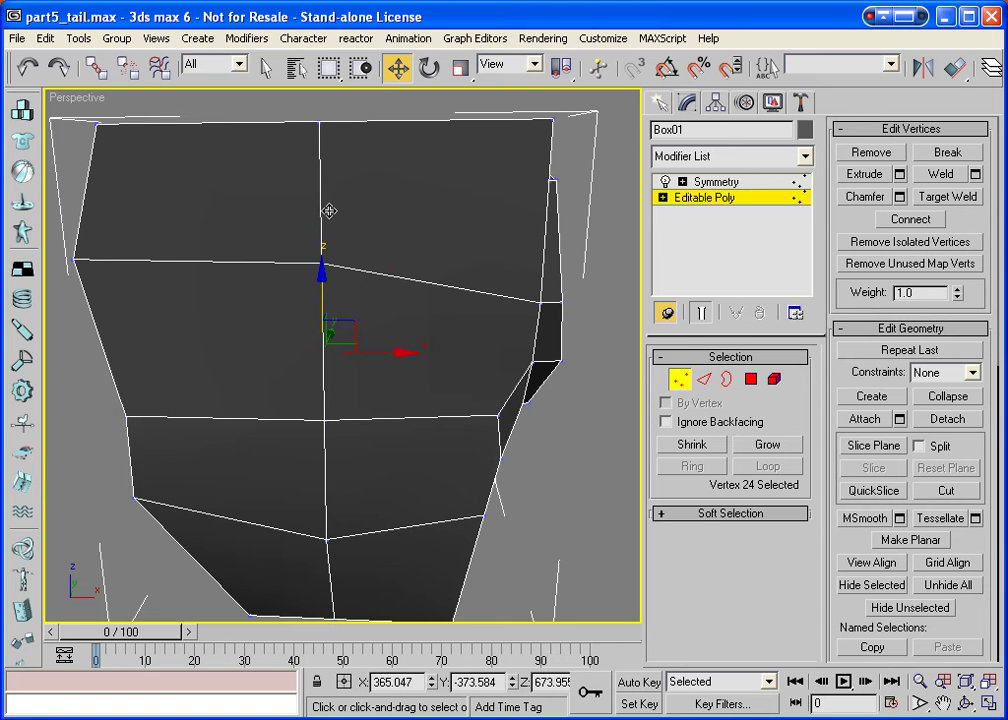
pyautogui.click(866, 197)
pyautogui.moveTo(324, 264); pyautogui.dragTo(331, 153)
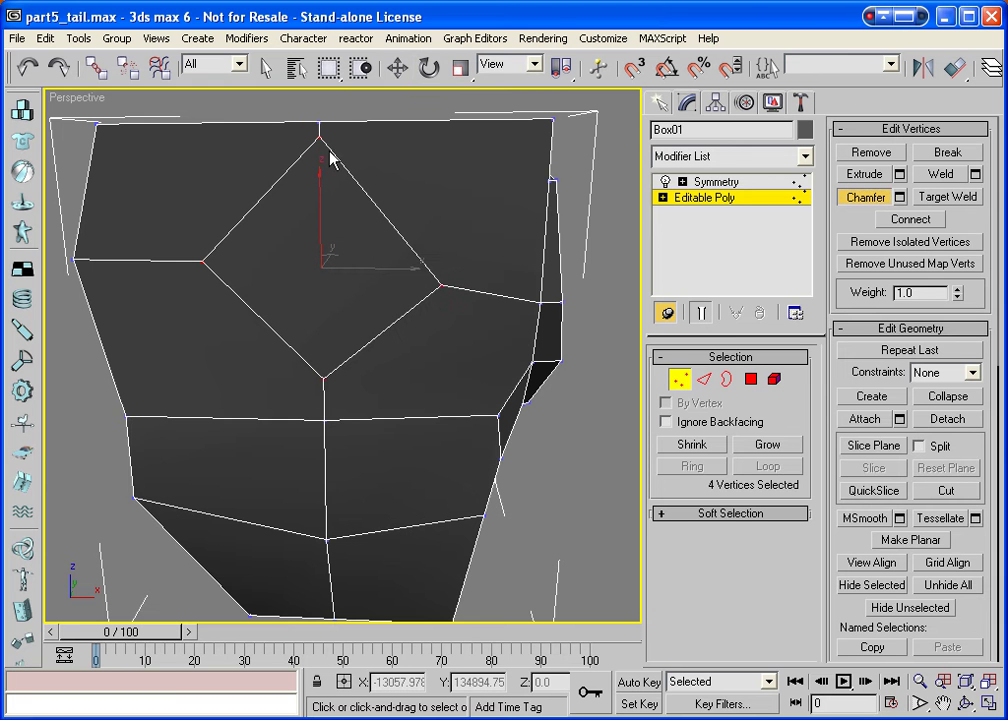
# Delete the diamond polygons on the top face and the negative Y side to open holes in the part.
pyautogui.click(965, 703)
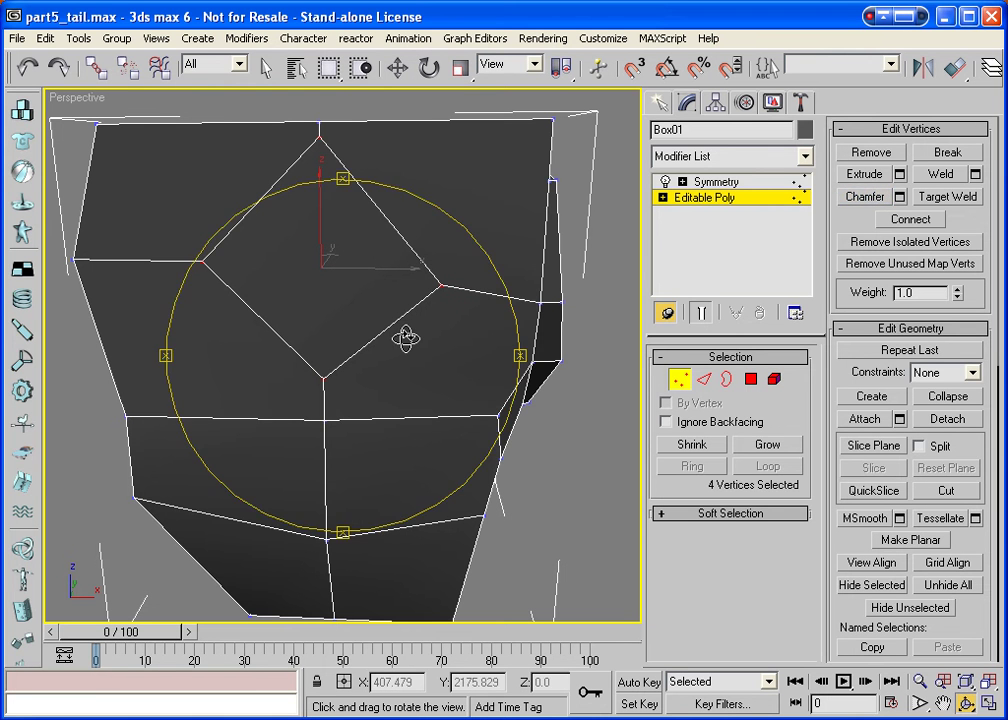
pyautogui.moveTo(405, 337); pyautogui.dragTo(331, 369)
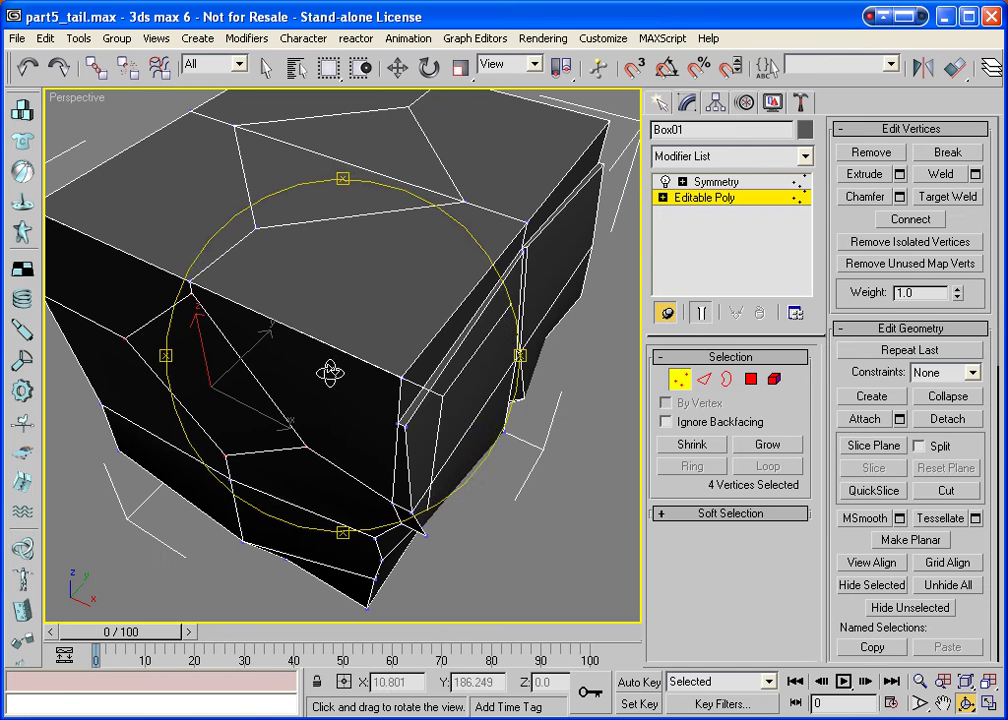
pyautogui.click(751, 379)
pyautogui.press('w')
pyautogui.click(364, 187)
pyautogui.keyDown('ctrl'); pyautogui.click(224, 397); pyautogui.keyUp('ctrl')
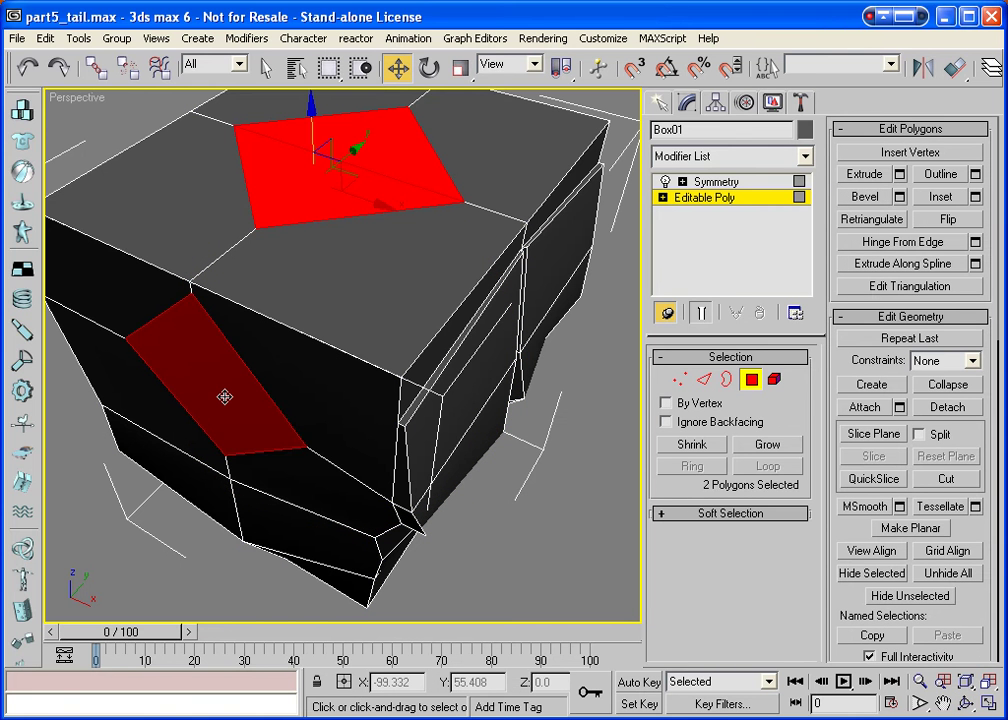
pyautogui.press('Delete')
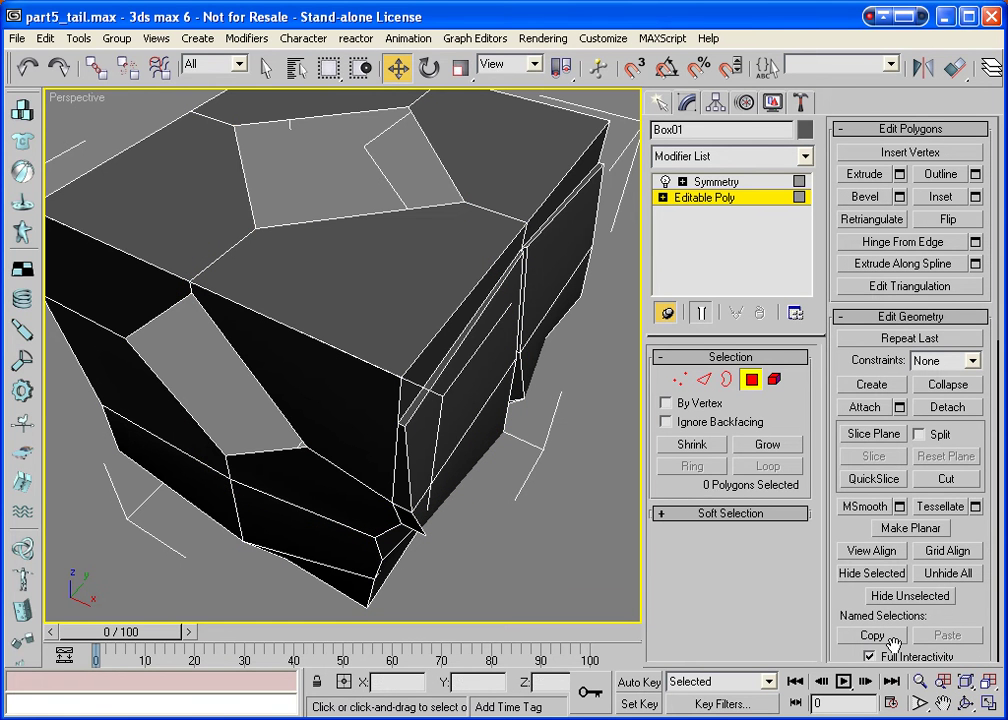
pyautogui.click(965, 703)
pyautogui.moveTo(300, 401); pyautogui.dragTo(246, 282)
pyautogui.moveTo(246, 267); pyautogui.dragTo(268, 315)
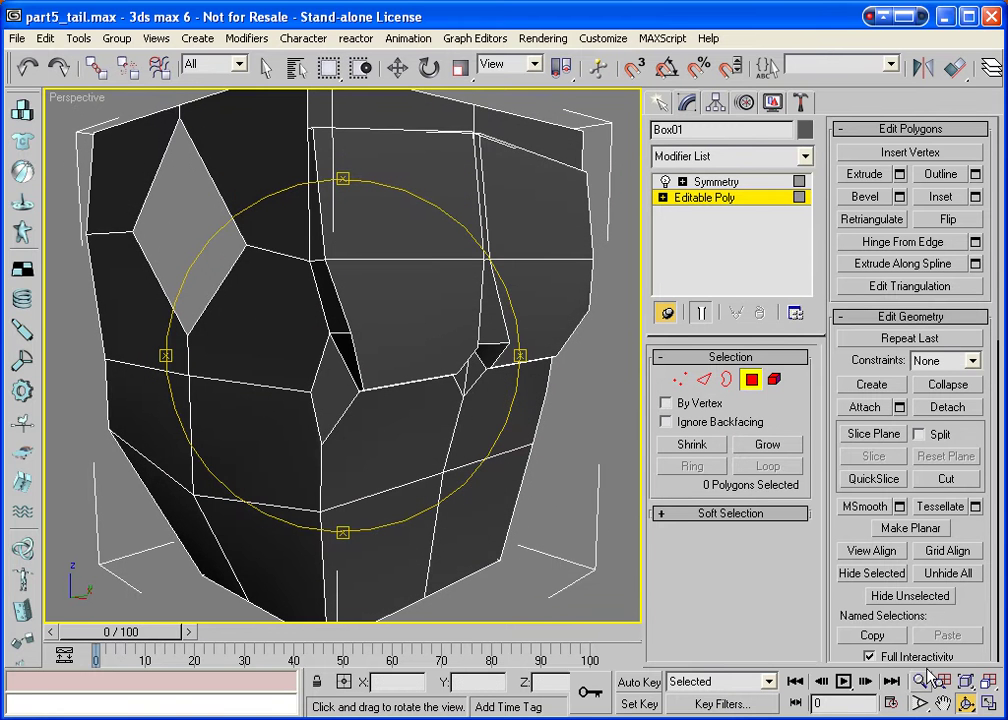
# Chamfer the lower vertex on the symmetry line below the panel into a large diamond reaching nearly to the bottom edge.
pyautogui.hotkey('ctrl', 'p')
pyautogui.moveTo(454, 514); pyautogui.dragTo(420, 448)
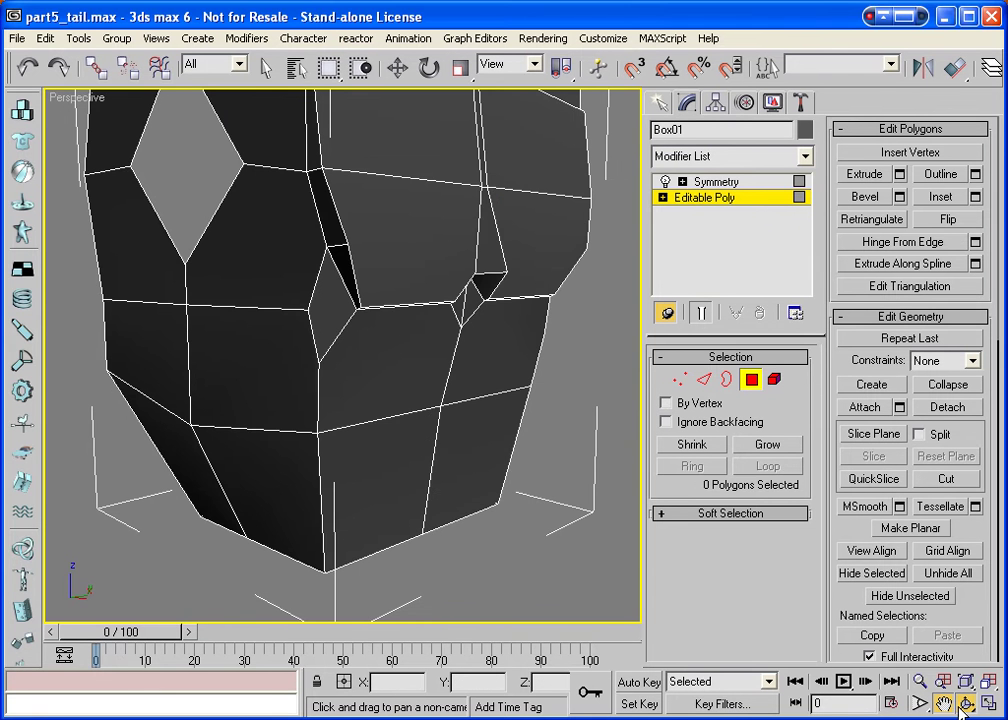
pyautogui.hotkey('ctrl', 'r')
pyautogui.moveTo(553, 342); pyautogui.dragTo(407, 400)
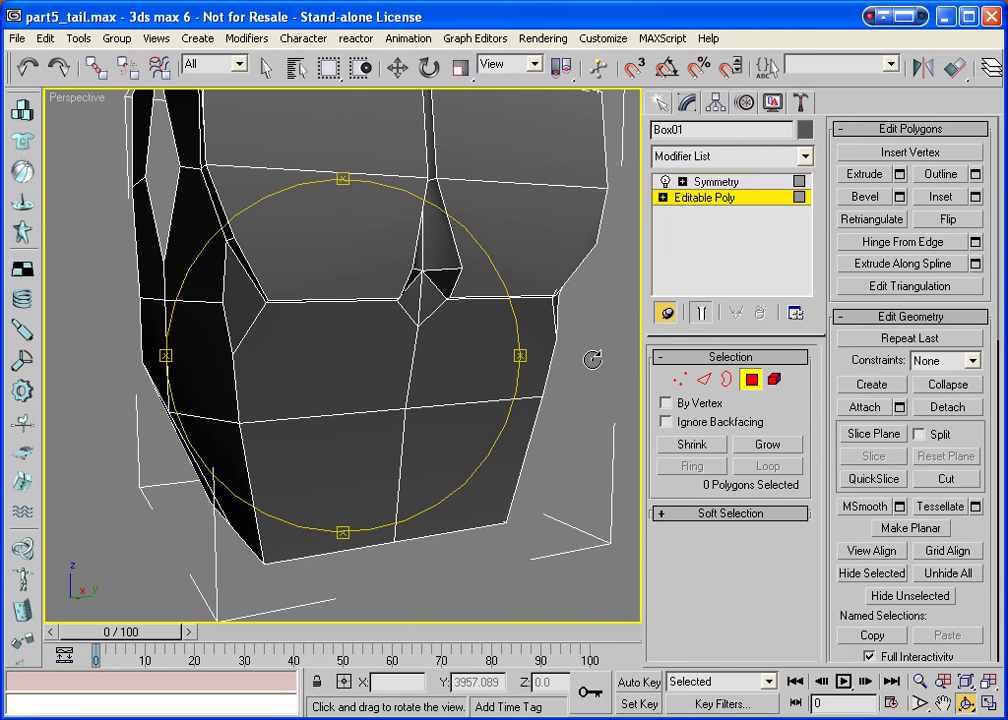
pyautogui.click(680, 379)
pyautogui.press('w')
pyautogui.click(403, 407)
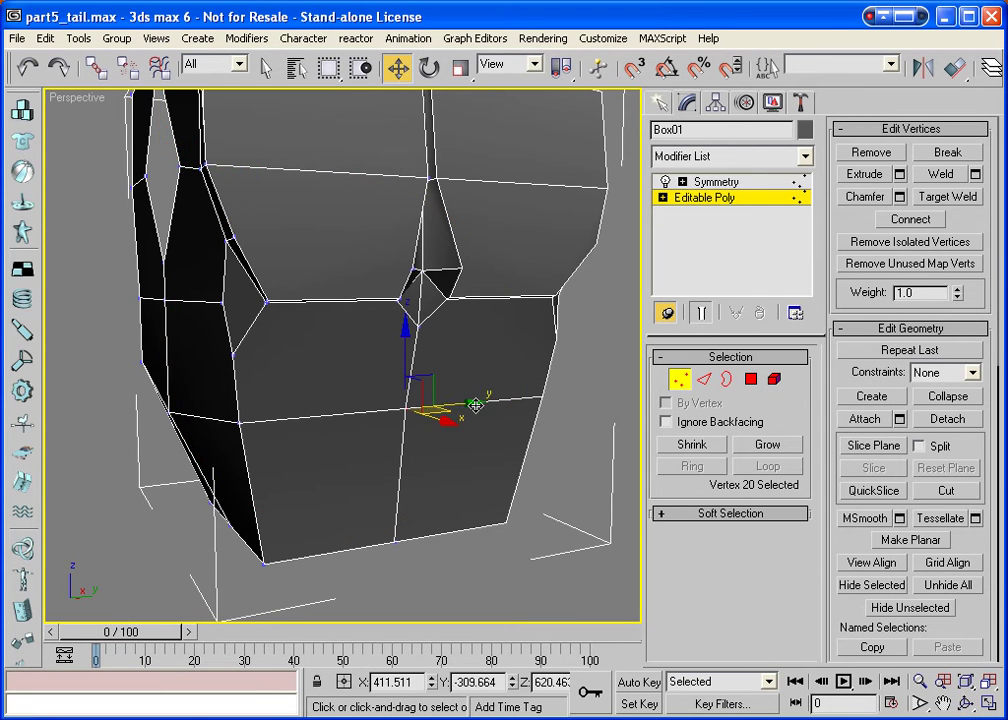
pyautogui.click(862, 197)
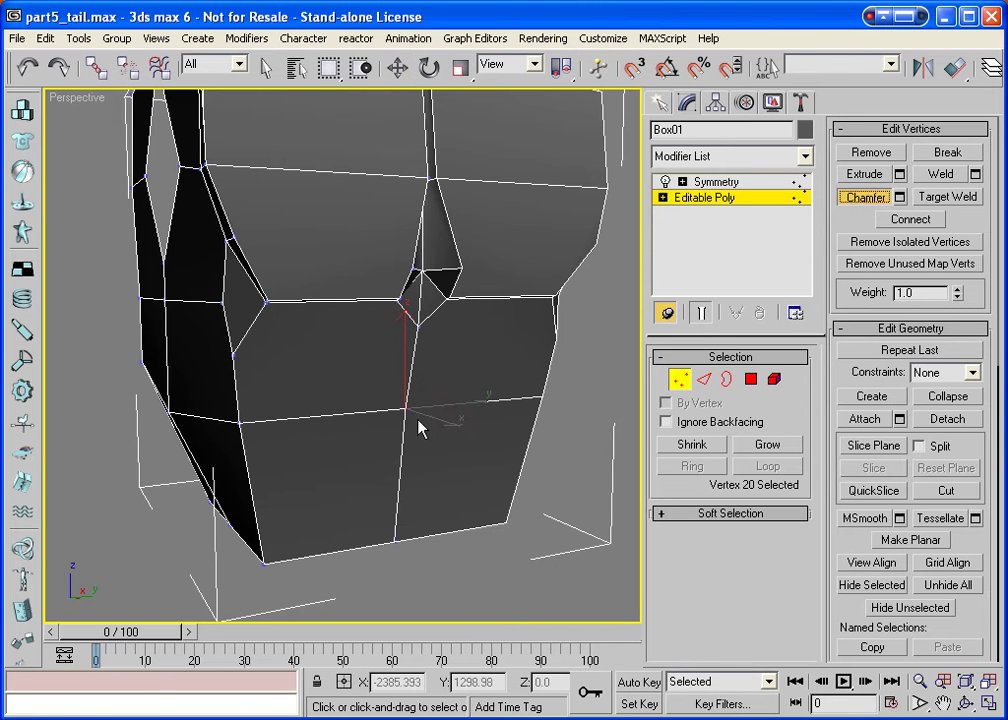
pyautogui.moveTo(405, 407); pyautogui.dragTo(423, 265)
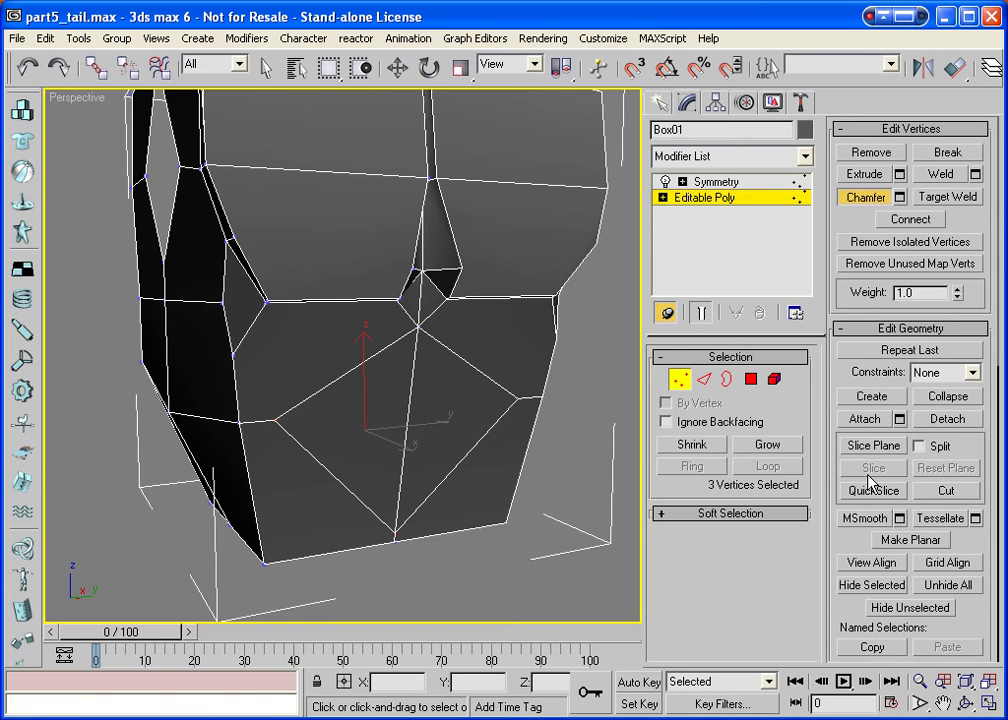
# Cut three edges across the new diamond's half, from its outer sides to the symmetry line, dividing it into four bands.
pyautogui.click(678, 380)
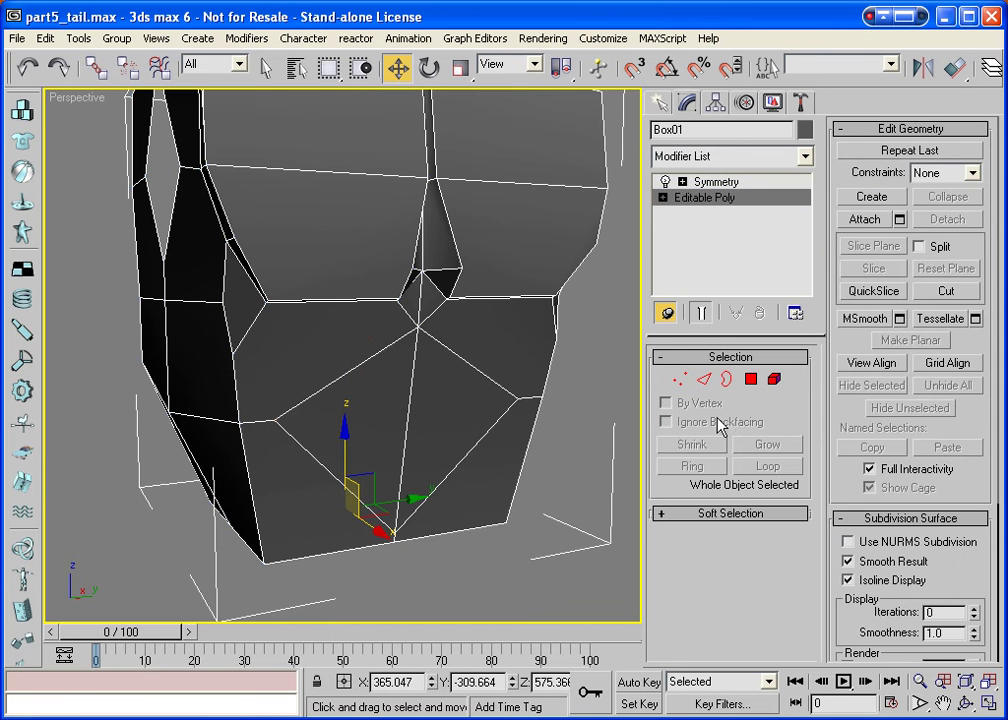
pyautogui.click(932, 291)
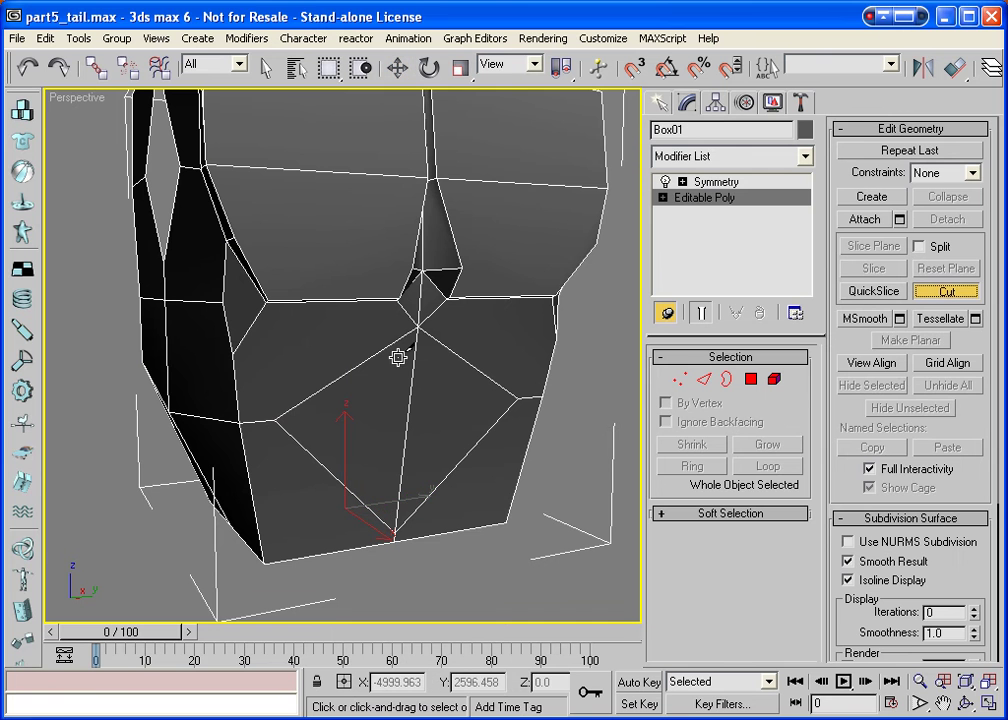
pyautogui.click(345, 374)
pyautogui.click(405, 376)
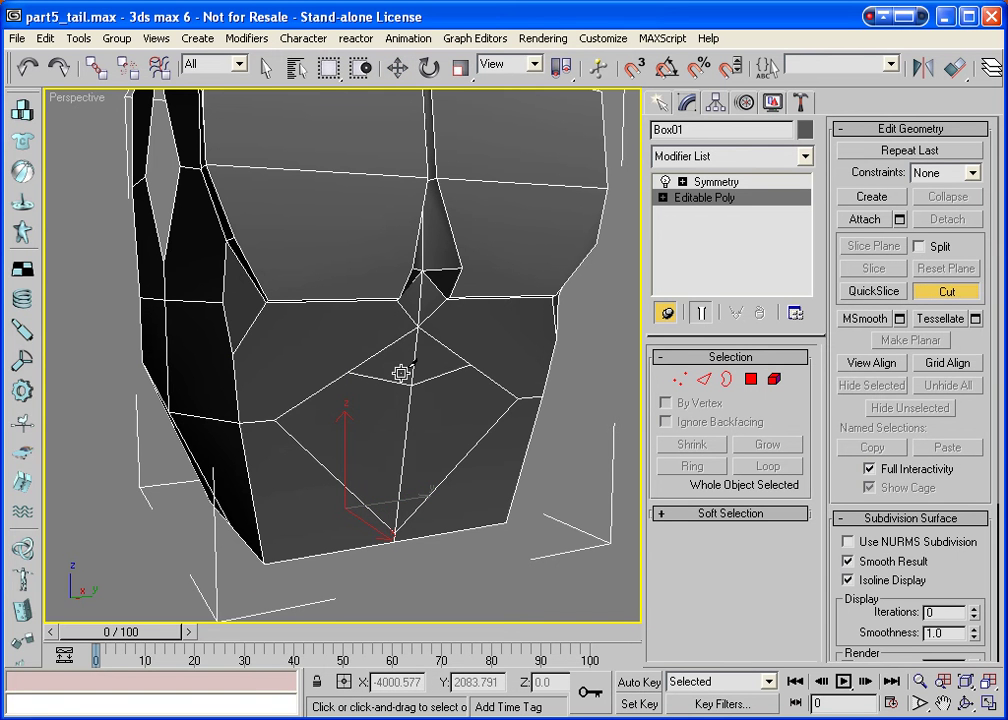
pyautogui.rightClick(402, 373)
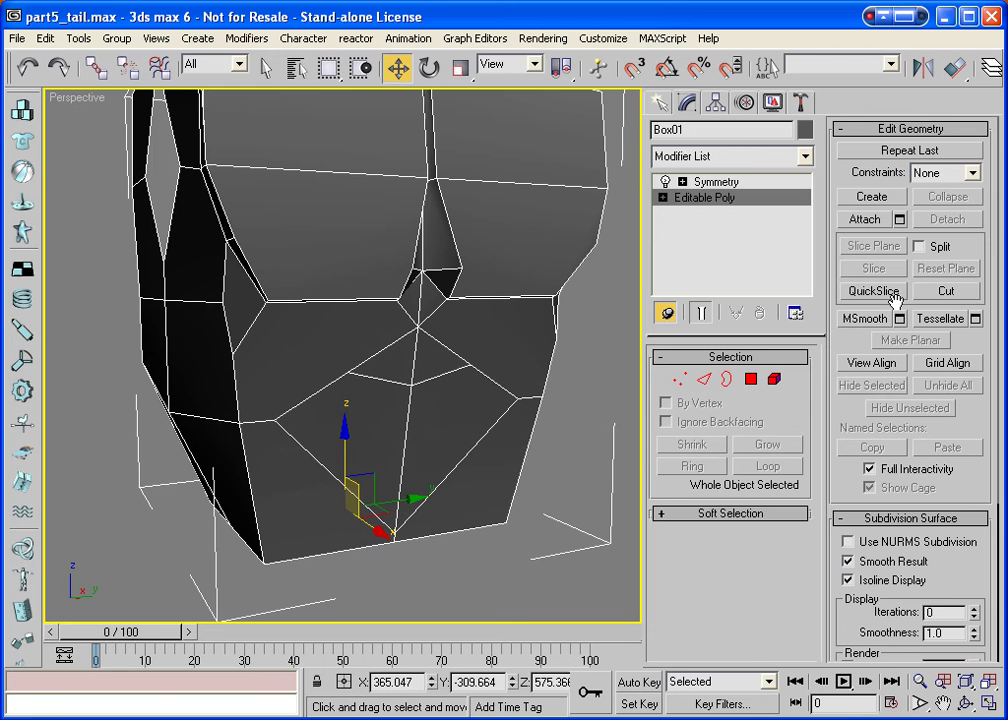
pyautogui.click(945, 290)
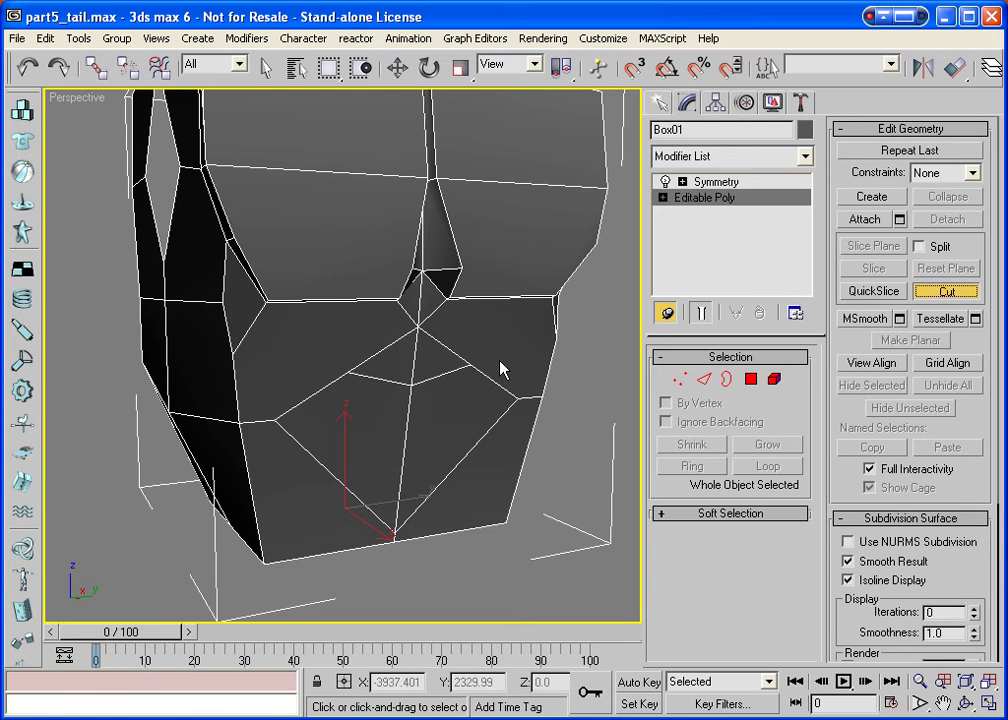
pyautogui.click(280, 422)
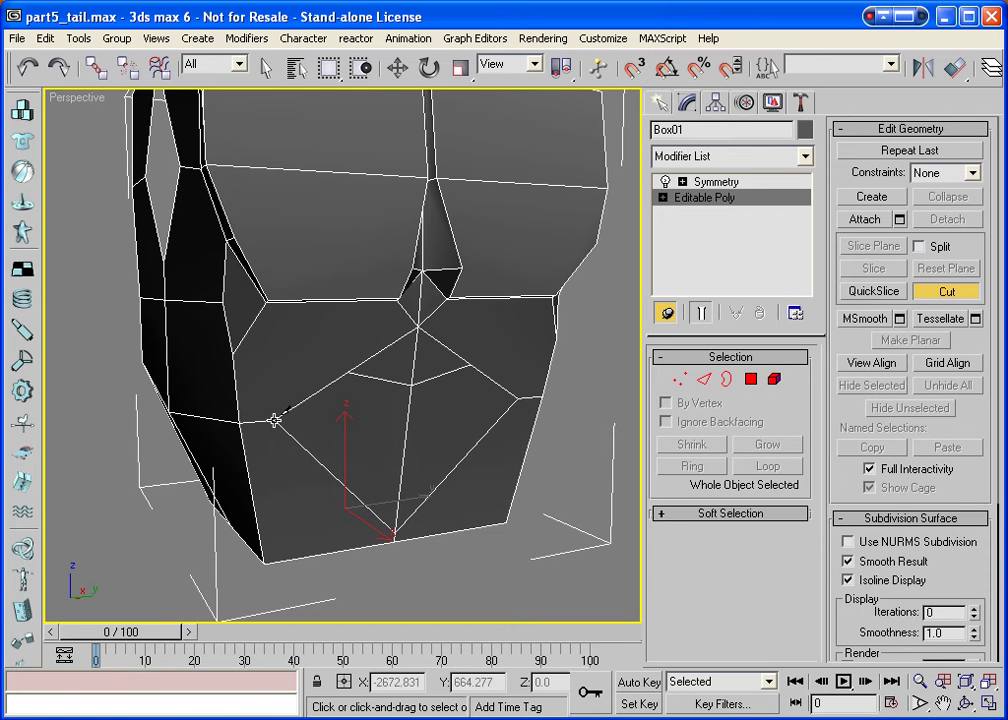
pyautogui.click(405, 434)
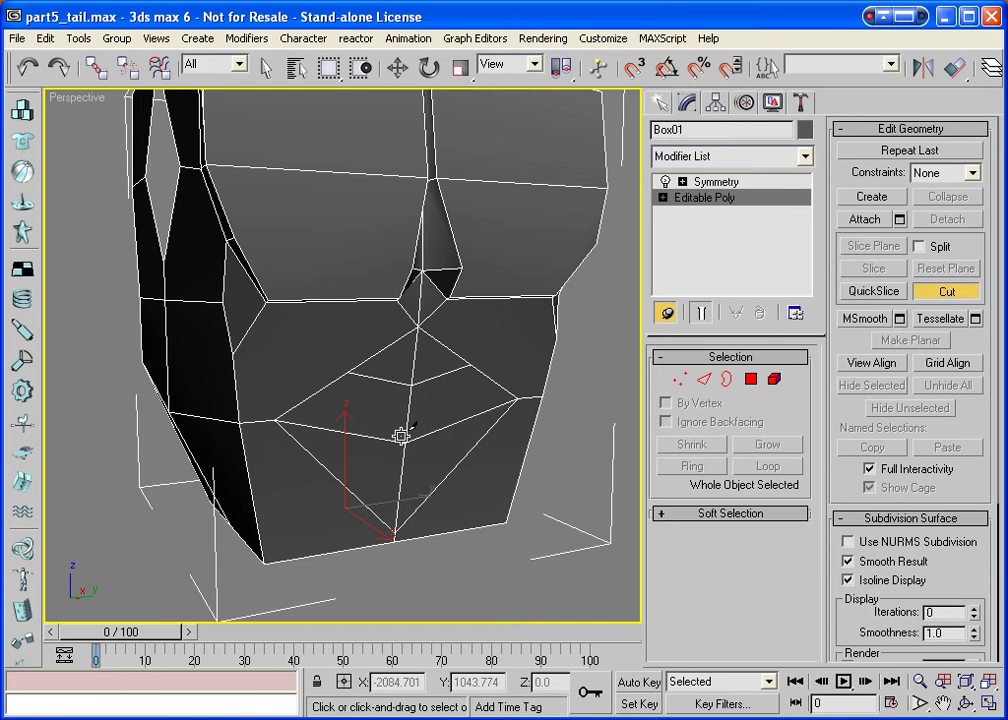
pyautogui.rightClick(400, 434)
pyautogui.hotkey('ctrl', 's')
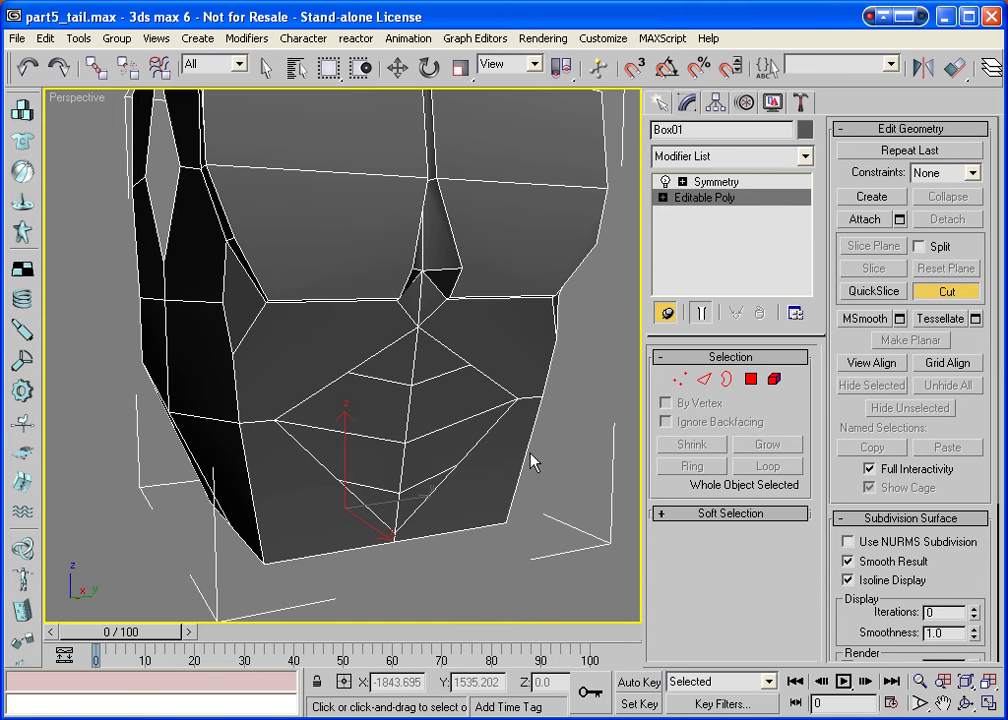
# Select the four band polygons that make up the lower diamond.
pyautogui.click(680, 378)
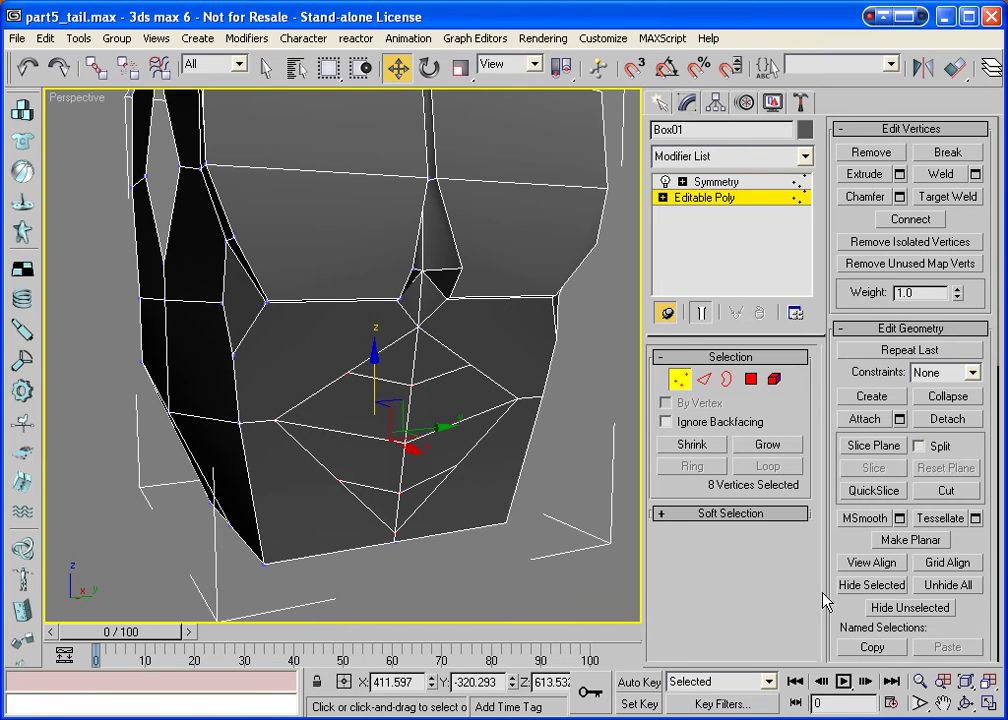
pyautogui.click(965, 705)
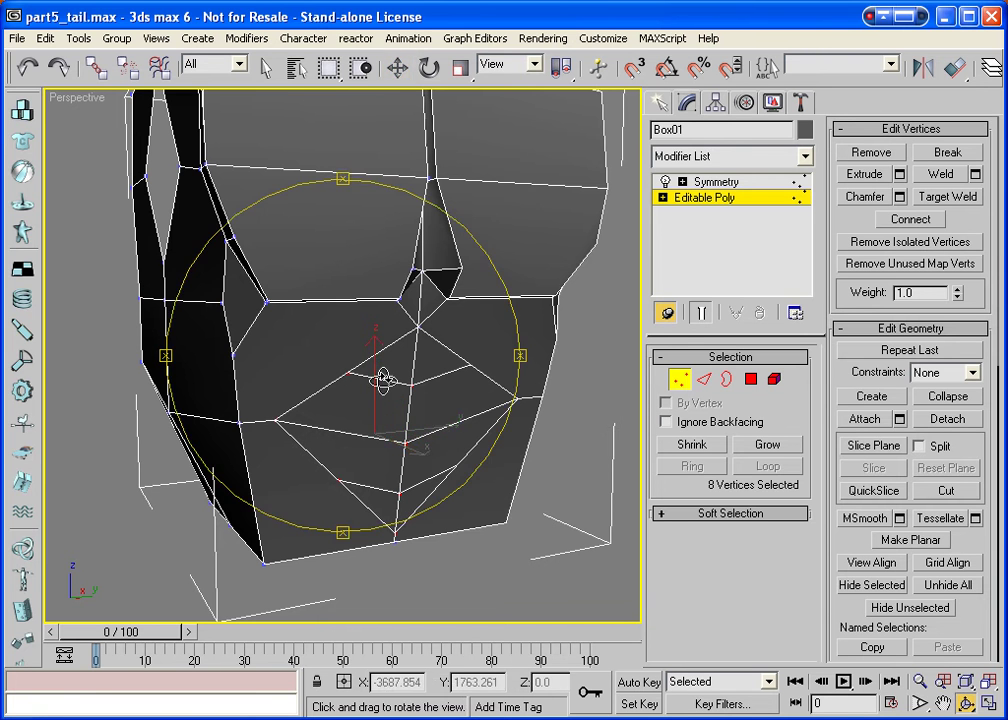
pyautogui.moveTo(382, 378); pyautogui.dragTo(420, 400)
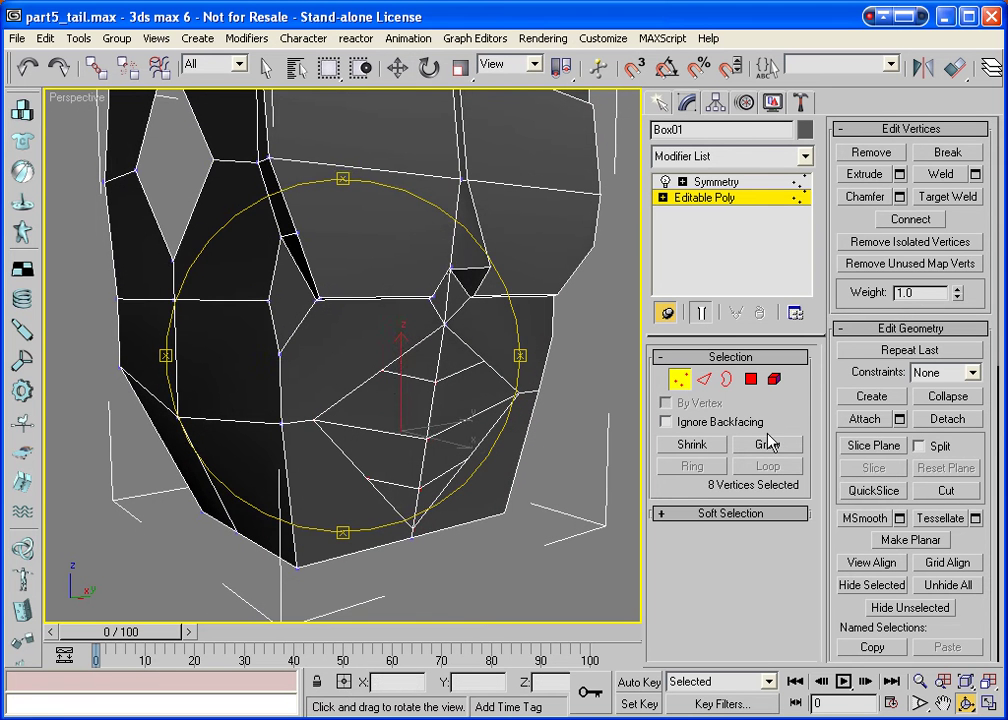
pyautogui.click(751, 378)
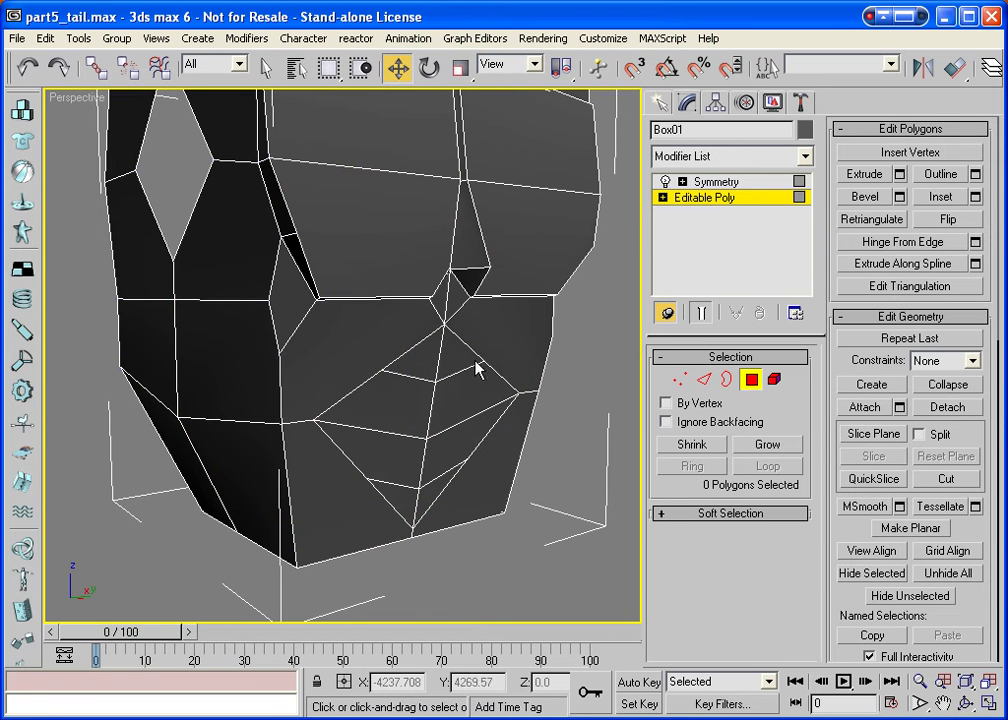
pyautogui.click(408, 372)
pyautogui.keyDown('ctrl'); pyautogui.click(396, 416); pyautogui.keyUp('ctrl')
pyautogui.keyDown('ctrl'); pyautogui.click(391, 446); pyautogui.keyUp('ctrl')
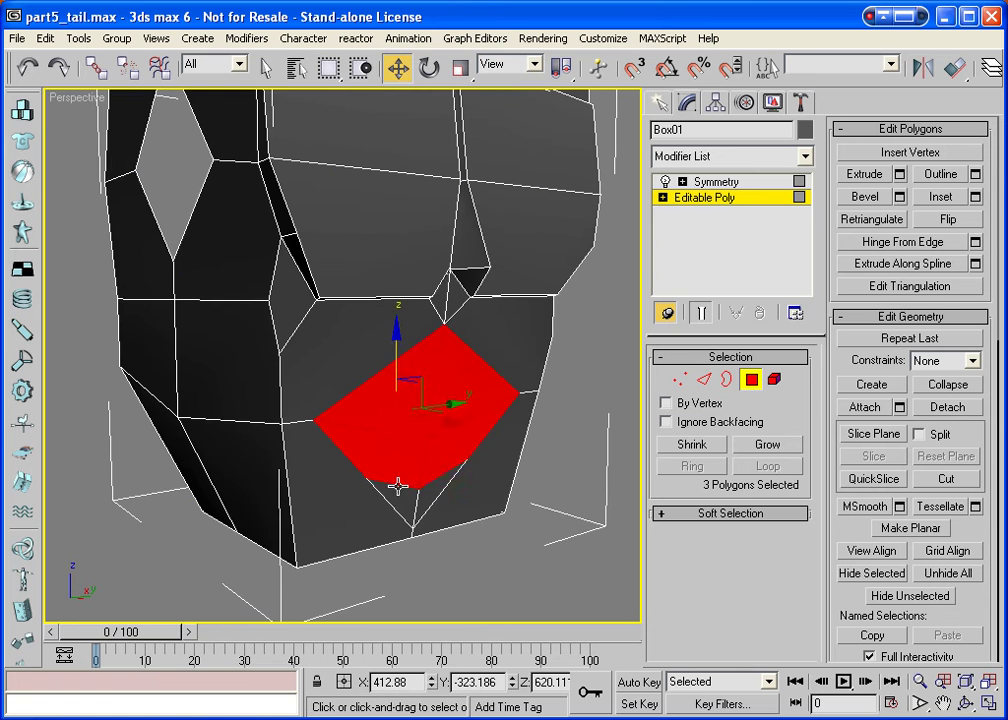
pyautogui.keyDown('ctrl'); pyautogui.click(398, 490); pyautogui.keyUp('ctrl')
# Try to bevel the four selected diamond polygons inward, and undo the bevel.
pyautogui.click(862, 197)
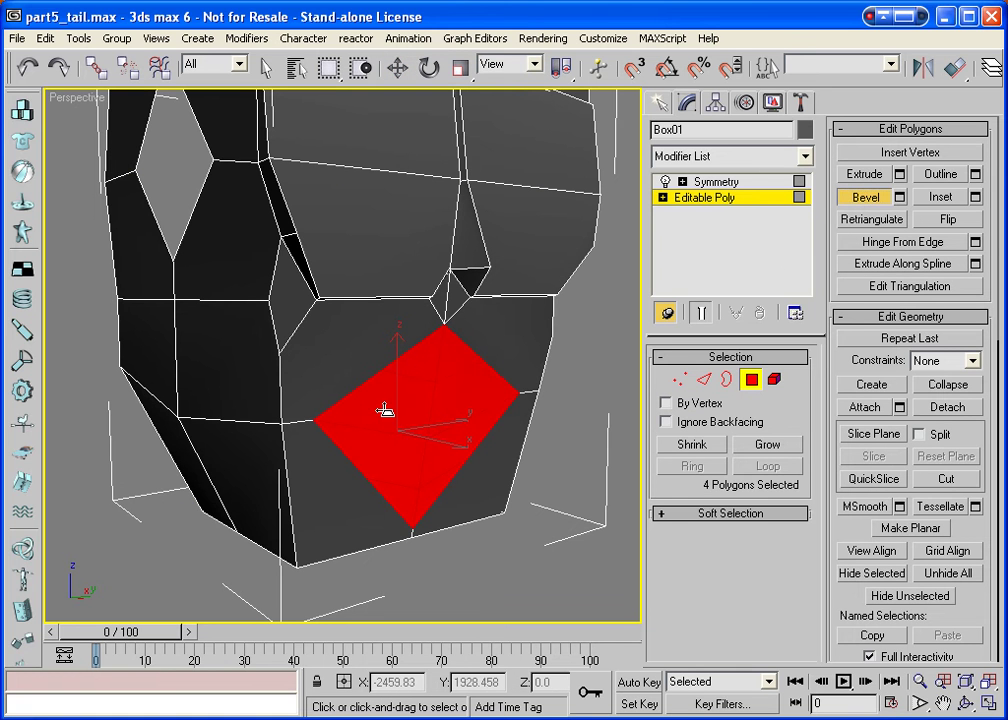
pyautogui.moveTo(387, 418); pyautogui.dragTo(371, 426)
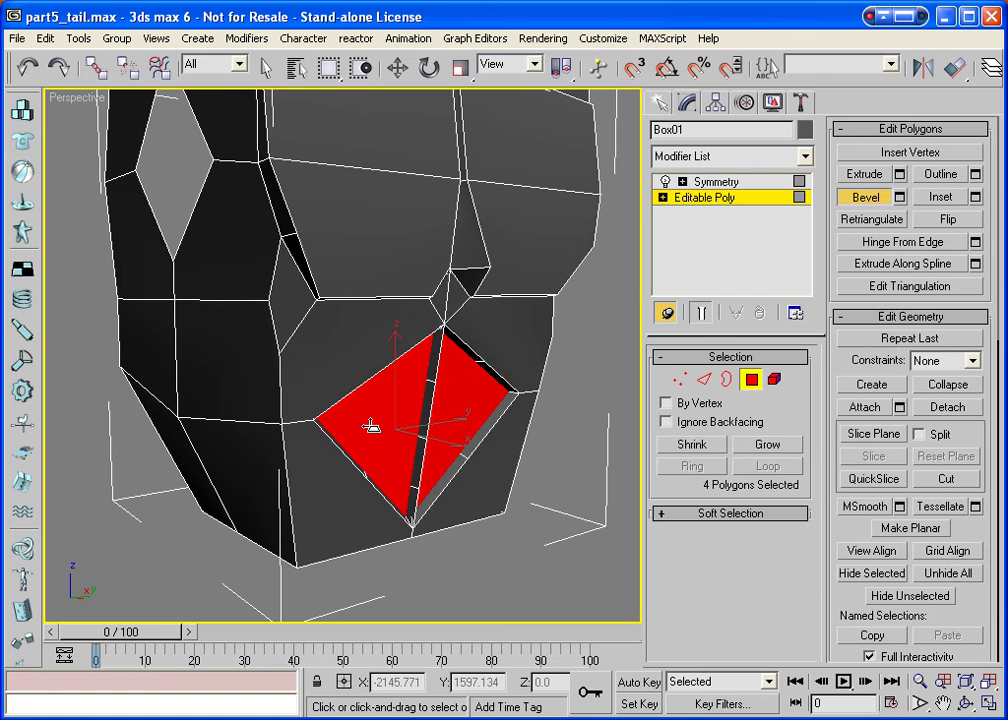
pyautogui.hotkey('ctrl', 'z')
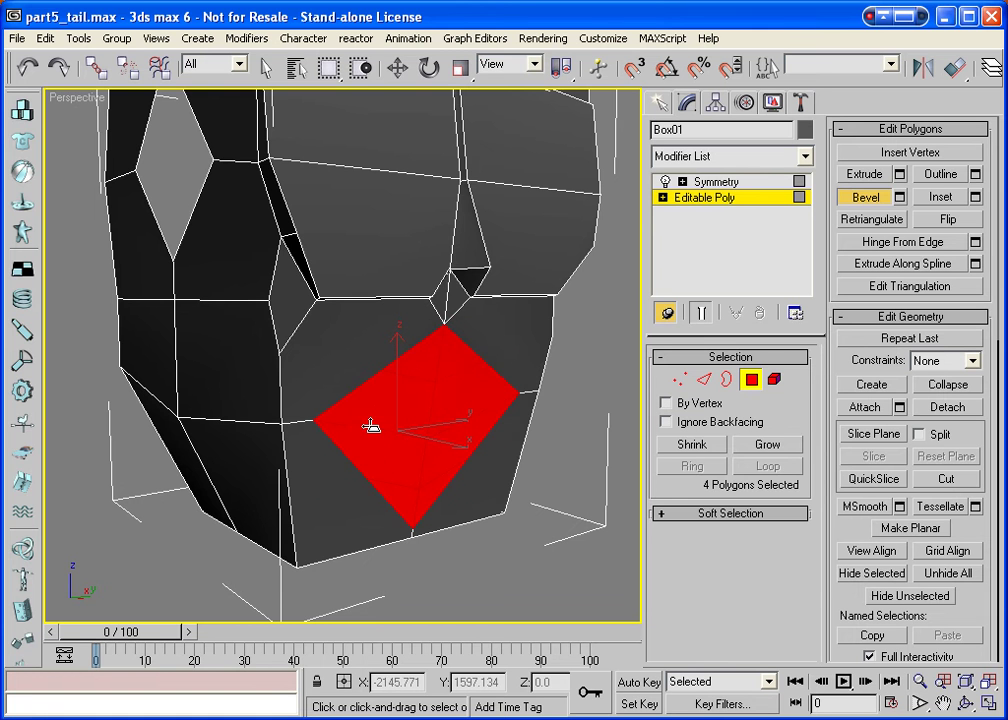
# Bevel the four diamond polygons inward with the By Polygon bevel type and shift them slightly outward along X.
pyautogui.click(899, 197)
pyautogui.click(409, 365)
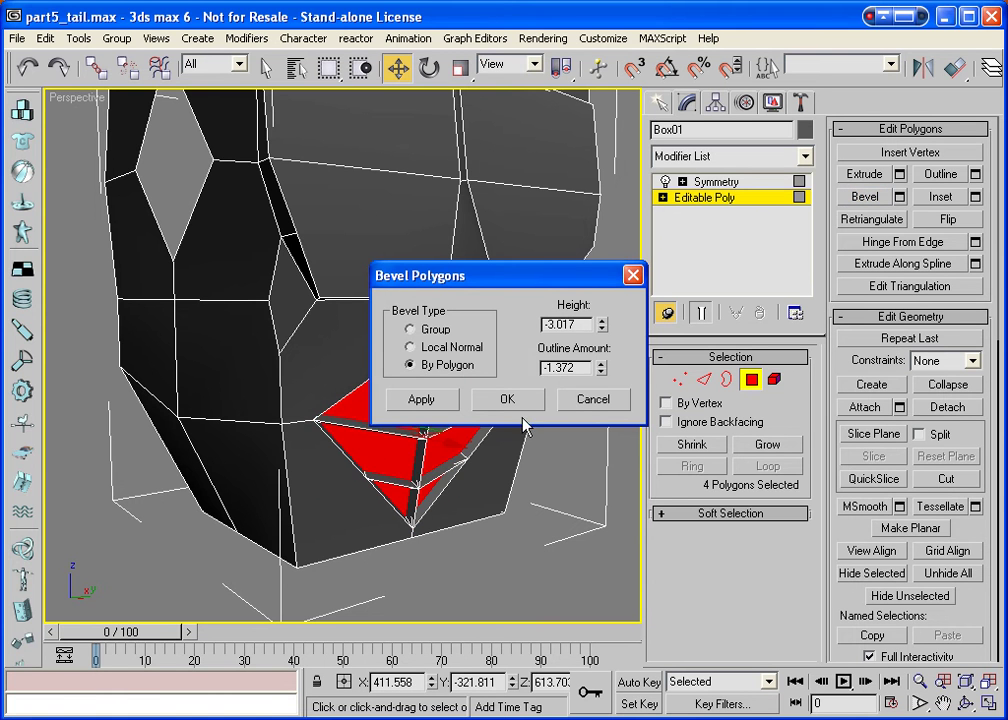
pyautogui.click(574, 400)
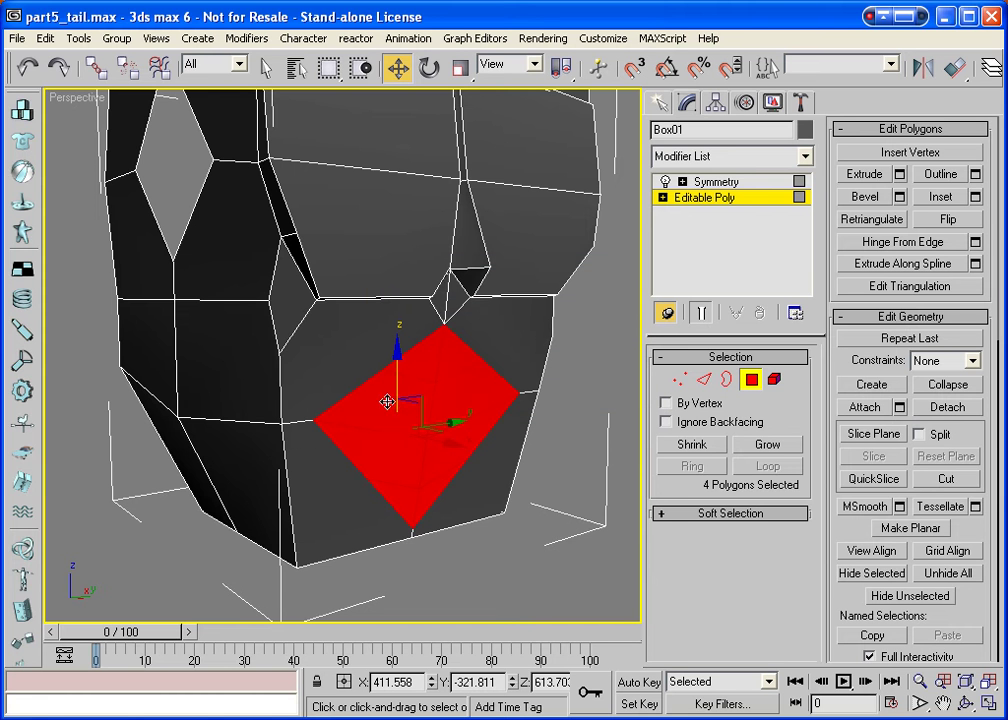
pyautogui.click(864, 197)
pyautogui.moveTo(370, 402); pyautogui.dragTo(372, 414)
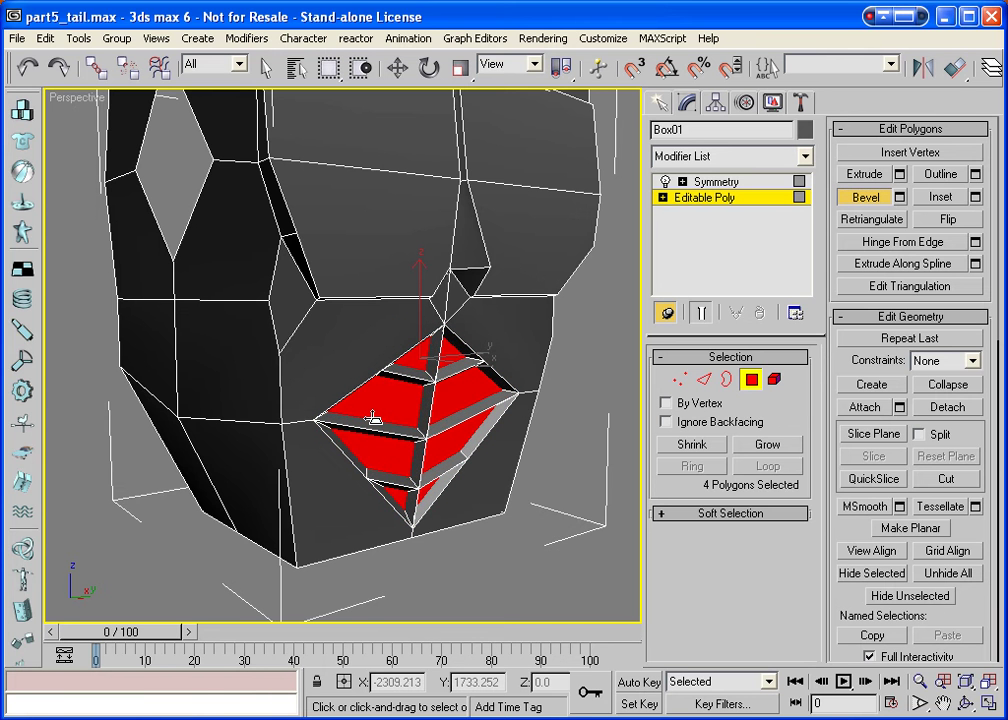
pyautogui.click(397, 67)
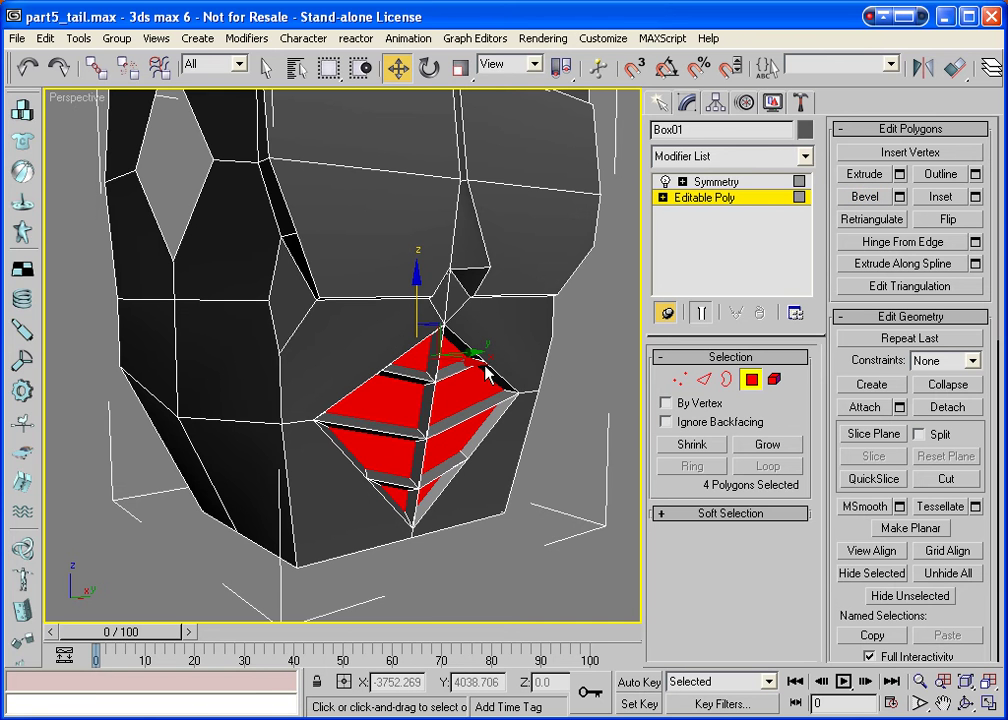
pyautogui.moveTo(477, 362); pyautogui.dragTo(483, 384)
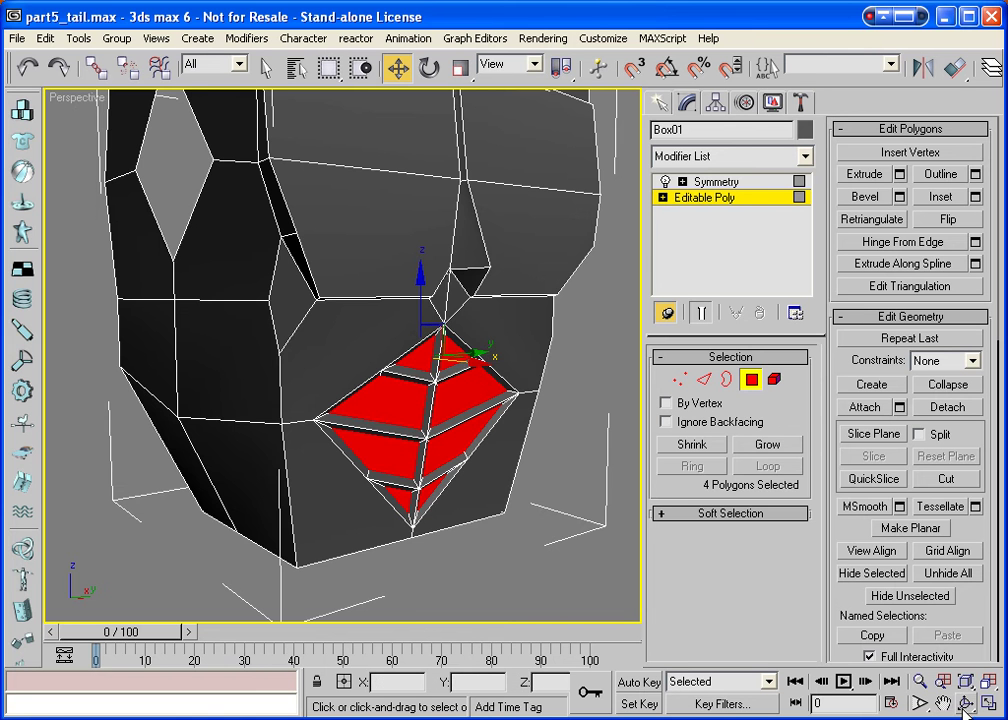
# Bevel the four recessed diamond polygons a second time, shrinking each one further inward.
pyautogui.hotkey('ctrl', 'r')
pyautogui.moveTo(470, 400)
pyautogui.mouseDown()
pyautogui.moveTo(443, 405)
pyautogui.moveTo(479, 394)
pyautogui.moveTo(459, 390)
pyautogui.mouseUp()
pyautogui.rightClick(461, 392)
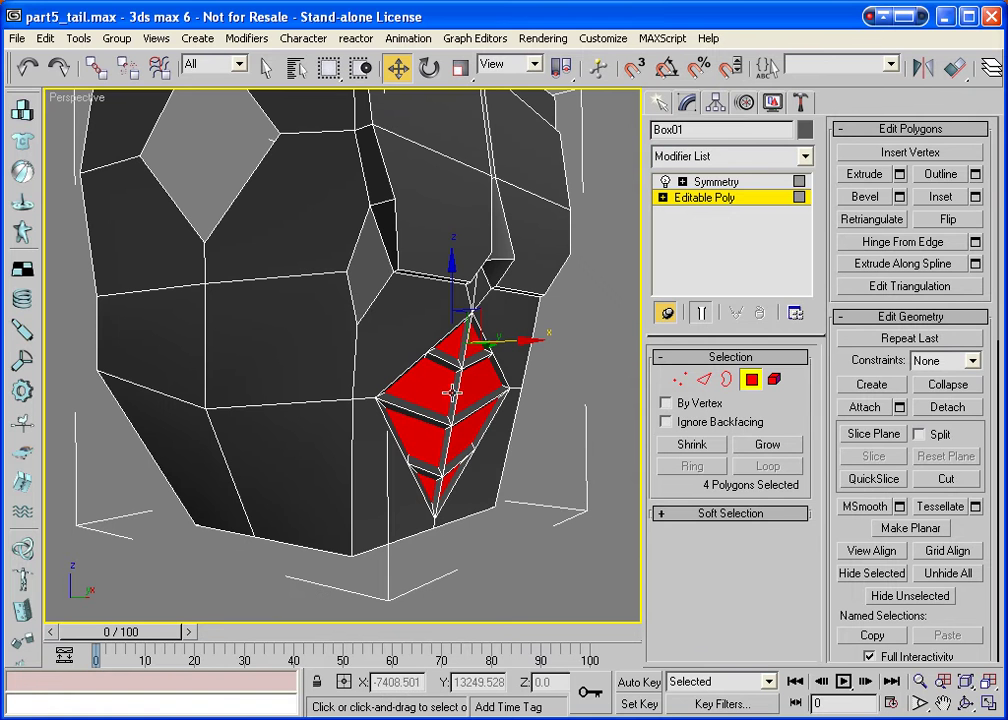
pyautogui.click(863, 197)
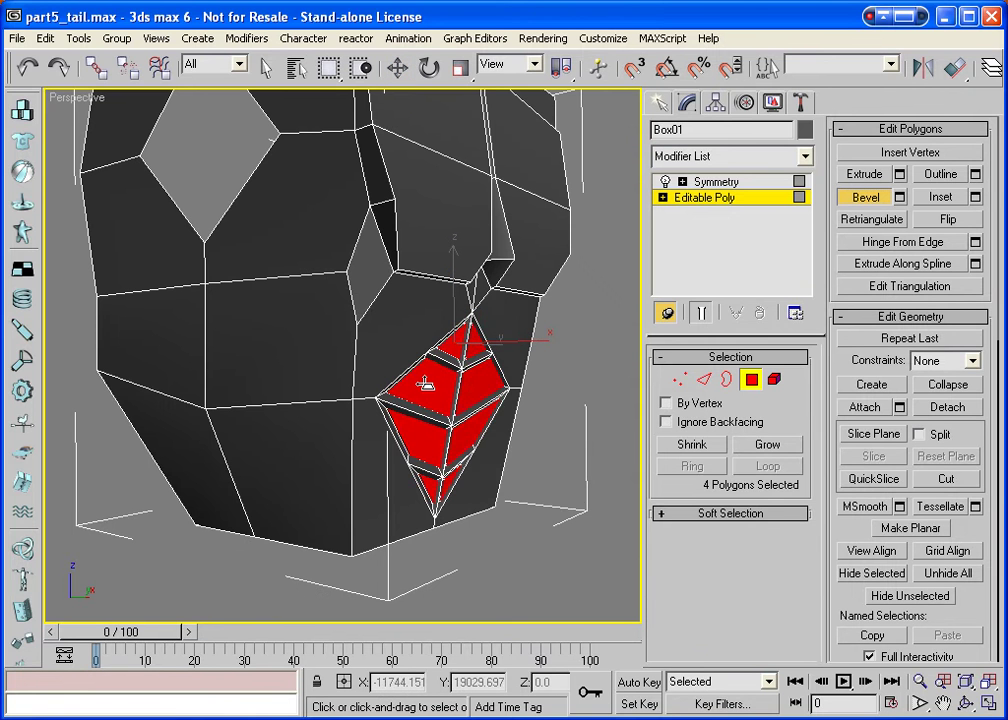
pyautogui.moveTo(424, 381); pyautogui.dragTo(428, 387)
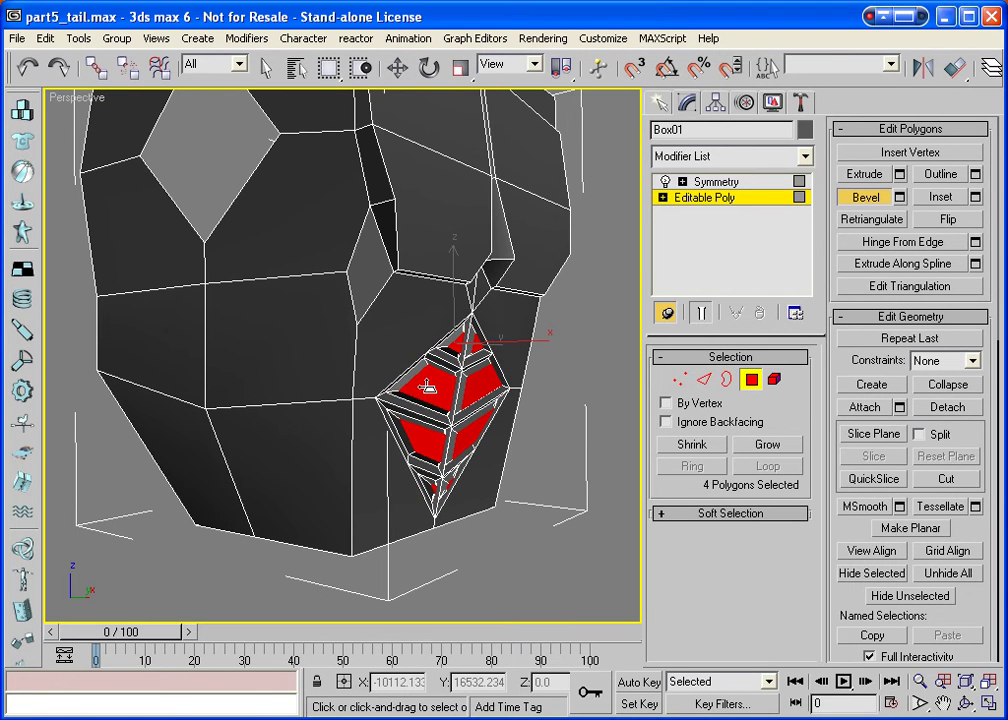
pyautogui.click(428, 387)
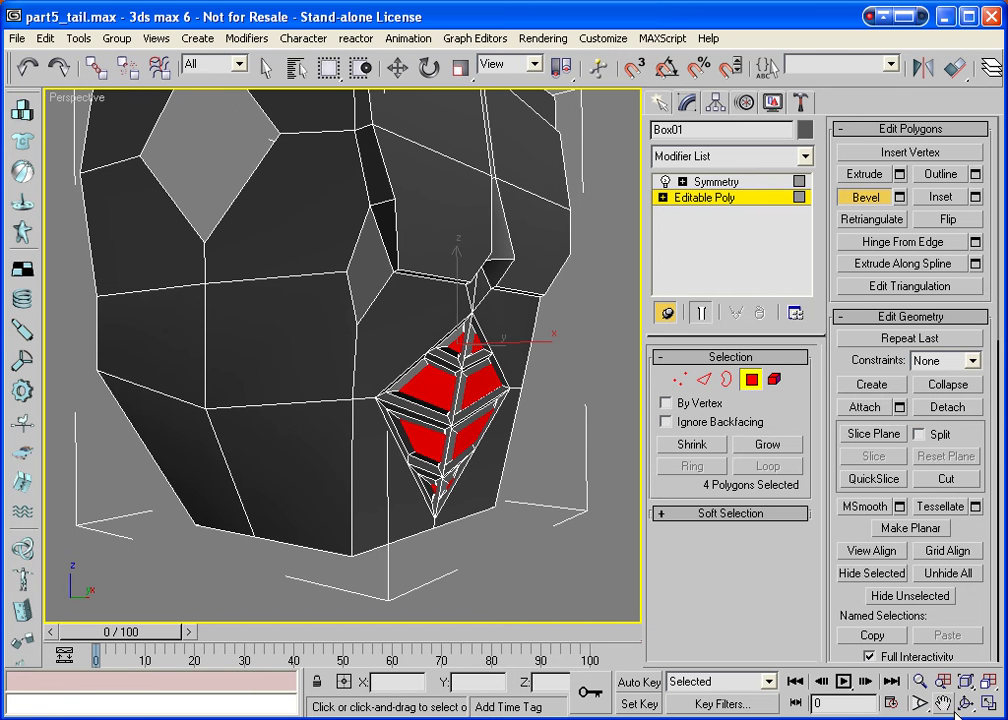
# Move the bottom corner vertex beside the diamond to about X 390.1, Y -353.8, Z 575.4.
pyautogui.click(680, 372)
pyautogui.press('w')
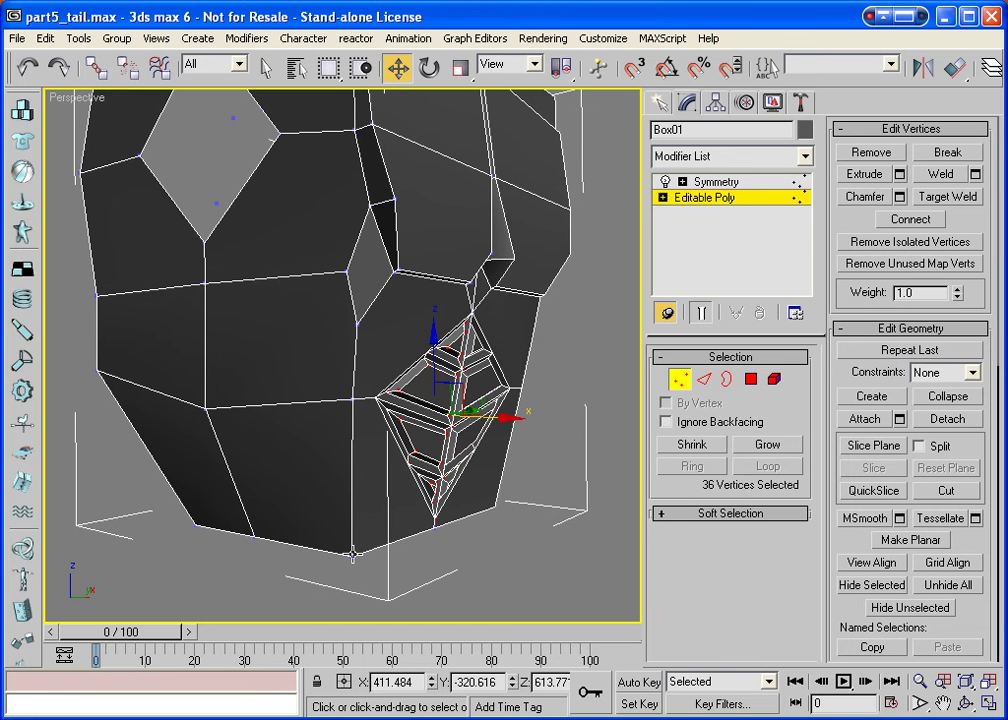
pyautogui.click(352, 555)
pyautogui.moveTo(418, 569); pyautogui.dragTo(351, 556)
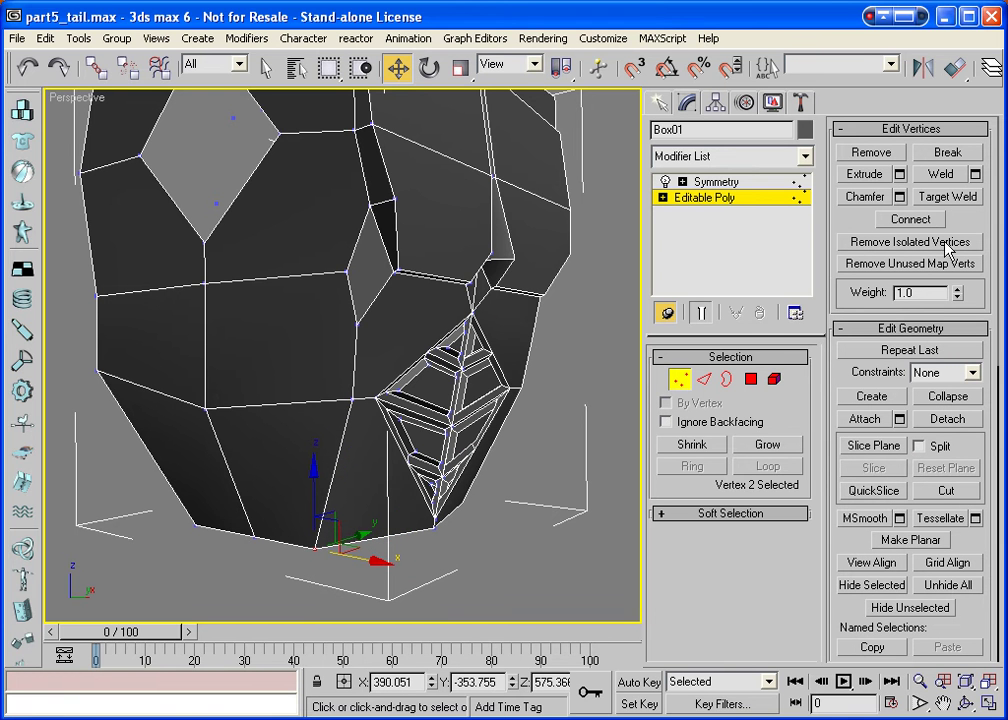
# Cut an edge from the vertex on the diamond's lower outer side to the moved bottom corner vertex.
pyautogui.click(942, 491)
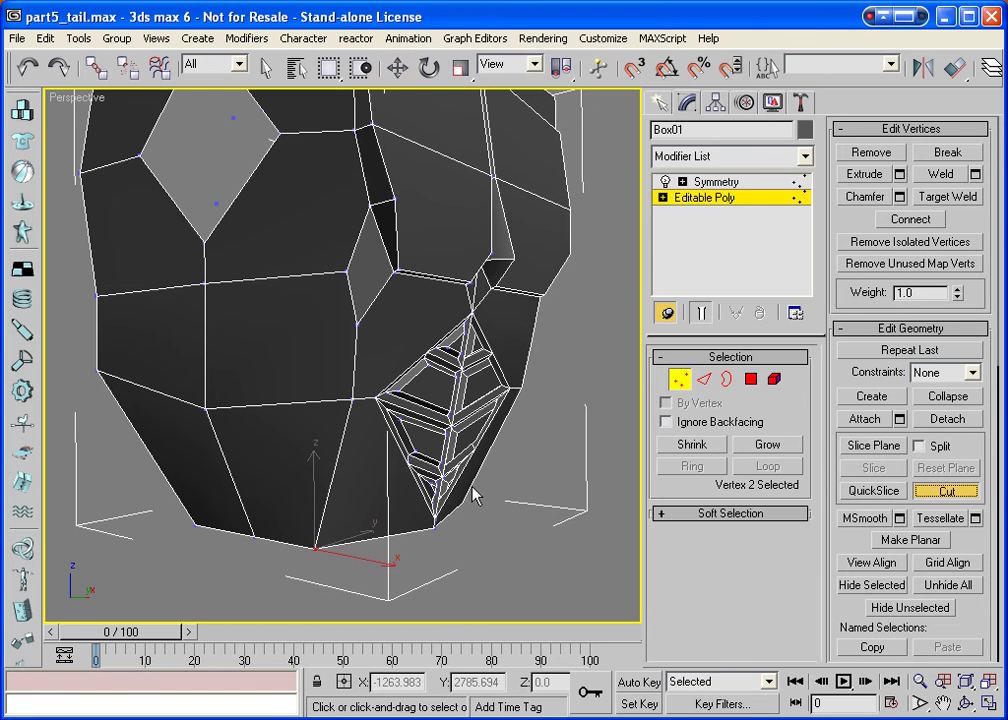
pyautogui.click(378, 479)
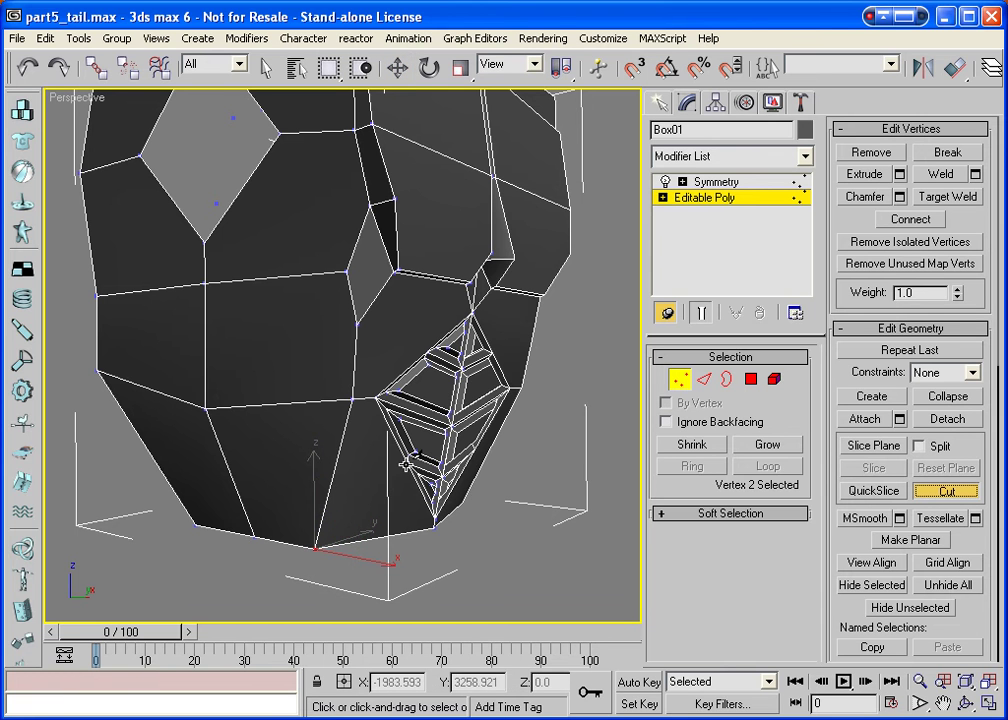
pyautogui.click(317, 545)
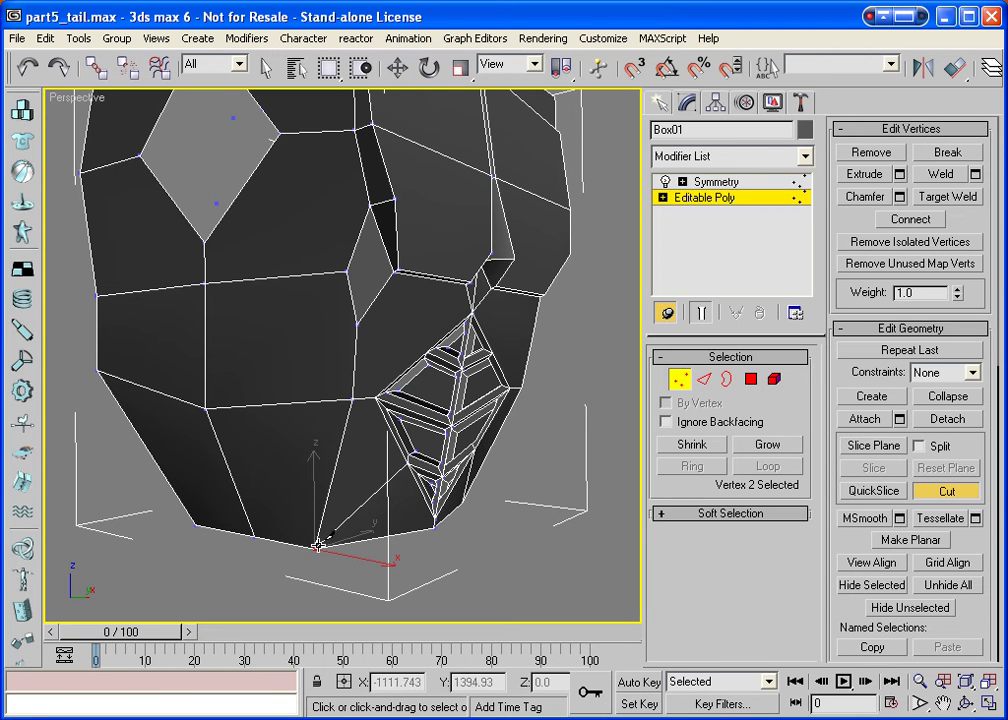
# Preview the part with NURMS subdivision at 2 iterations, inspect the recessed diamond area, and turn subdivision off again.
pyautogui.click(680, 384)
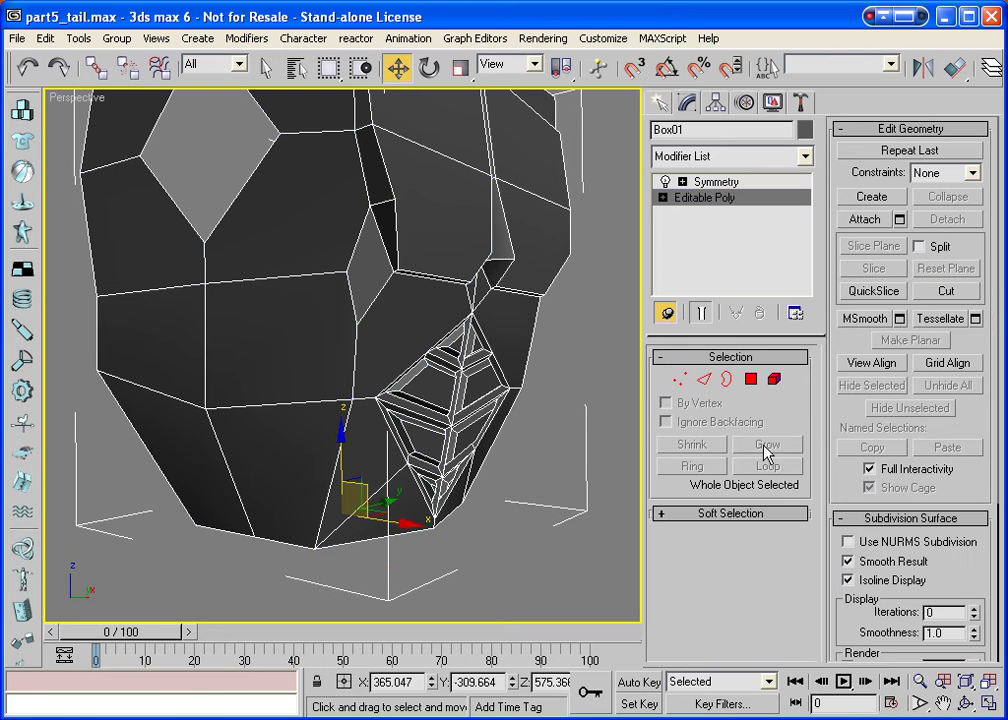
pyautogui.click(848, 541)
pyautogui.click(975, 612)
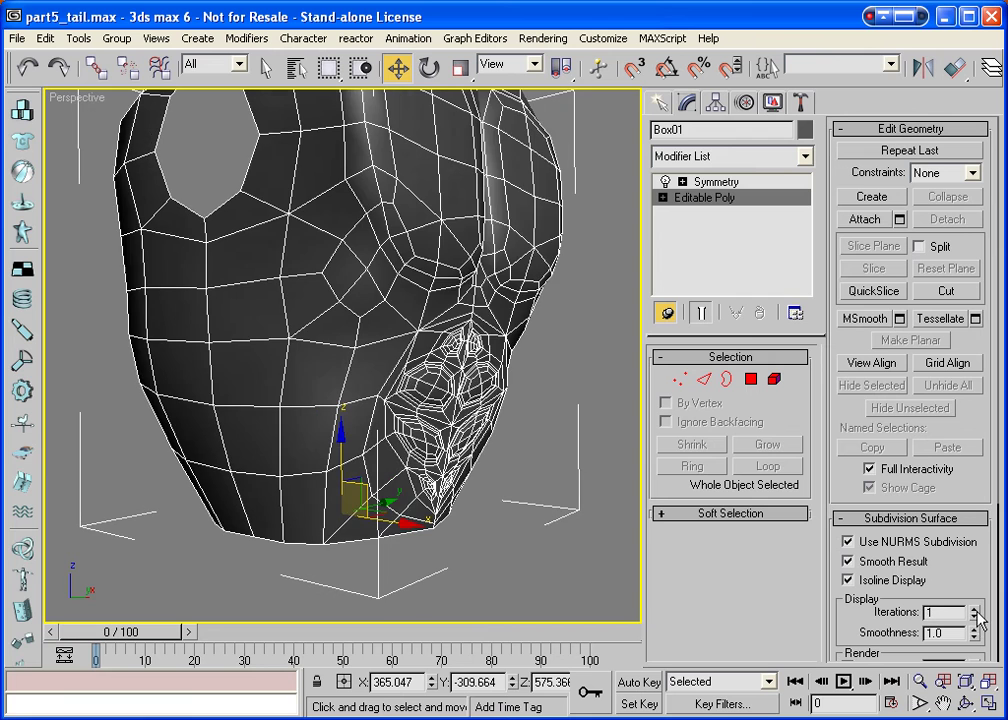
pyautogui.click(975, 612)
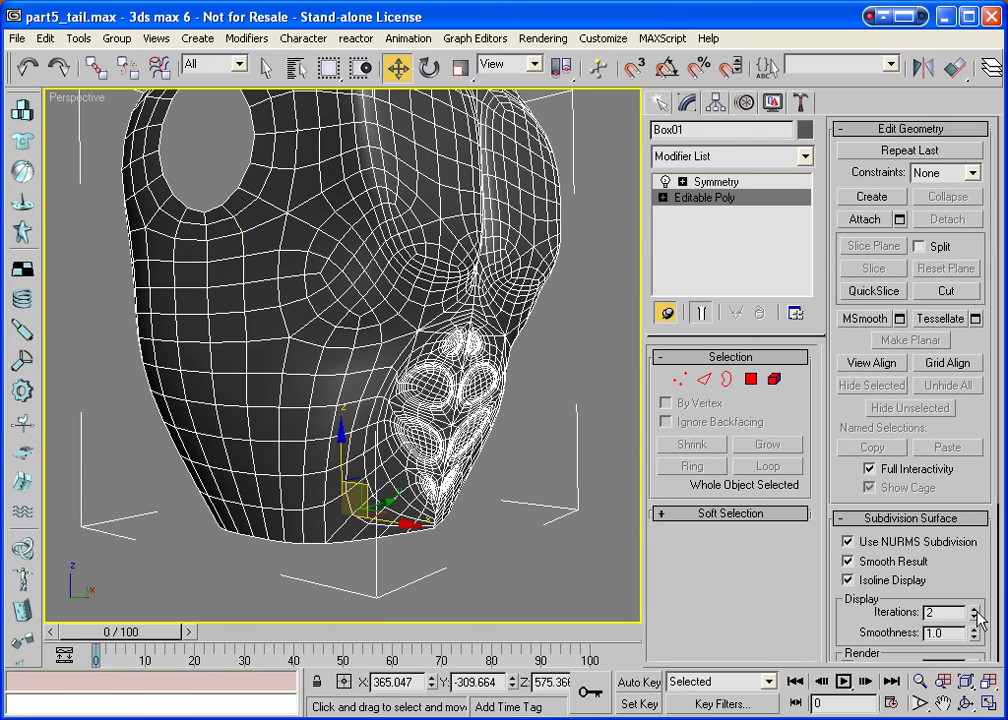
pyautogui.click(966, 703)
pyautogui.moveTo(436, 394); pyautogui.dragTo(350, 402)
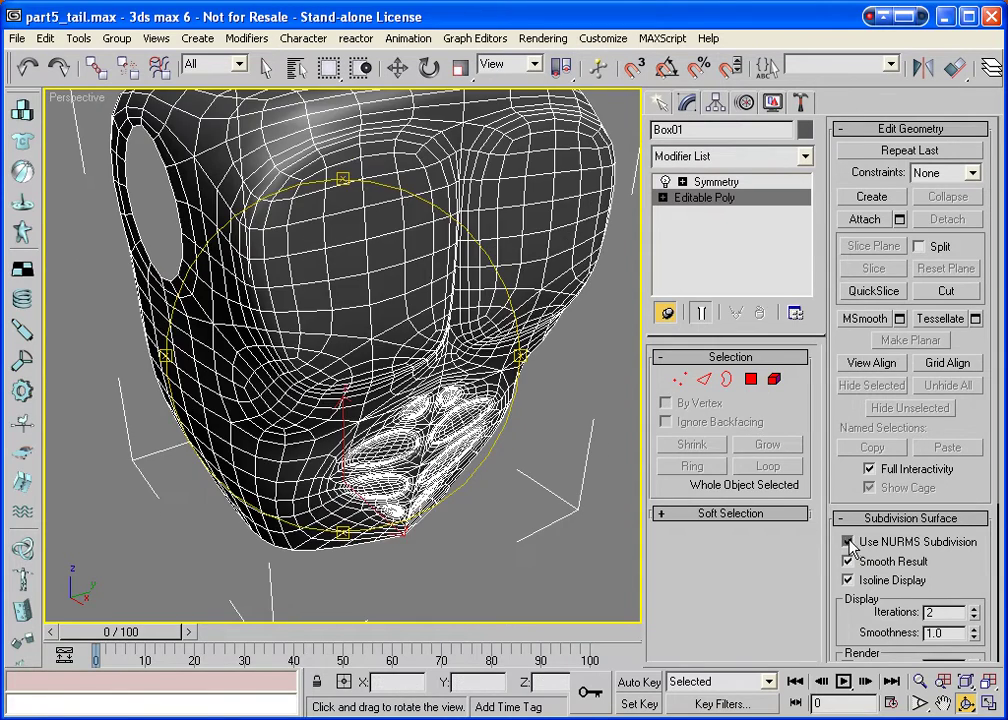
pyautogui.hotkey('ctrl', 'BackSpace')
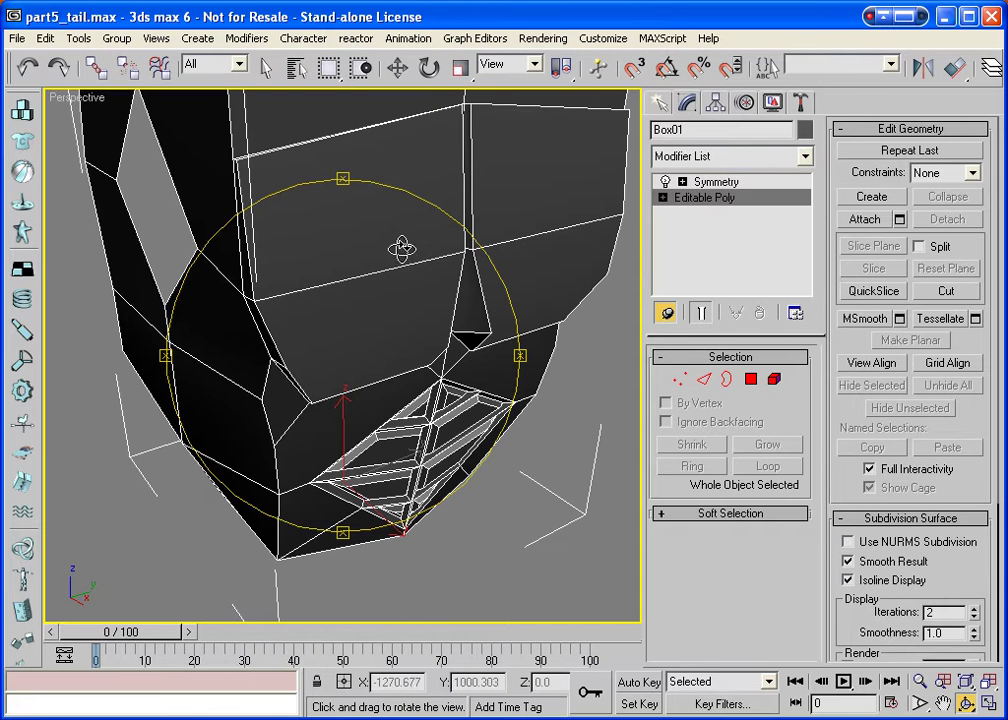
# Target weld the doubled vertex at the outer end of the thin strip on the front face's upper edge onto its neighbour.
pyautogui.moveTo(405, 248); pyautogui.dragTo(362, 332)
pyautogui.hotkey('alt', 'z')
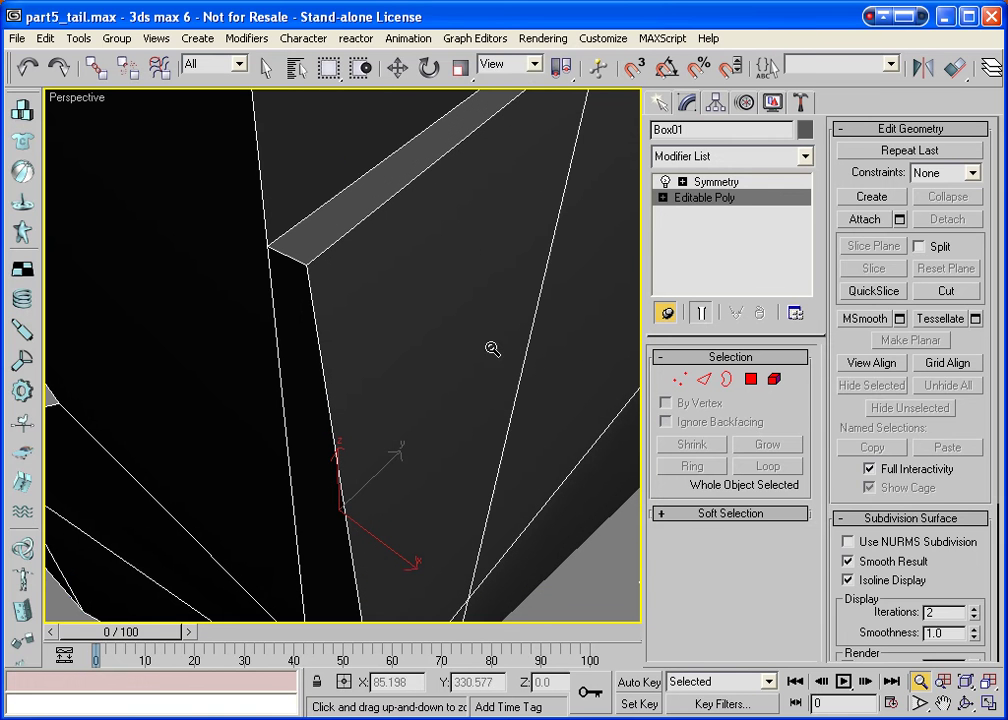
pyautogui.click(678, 380)
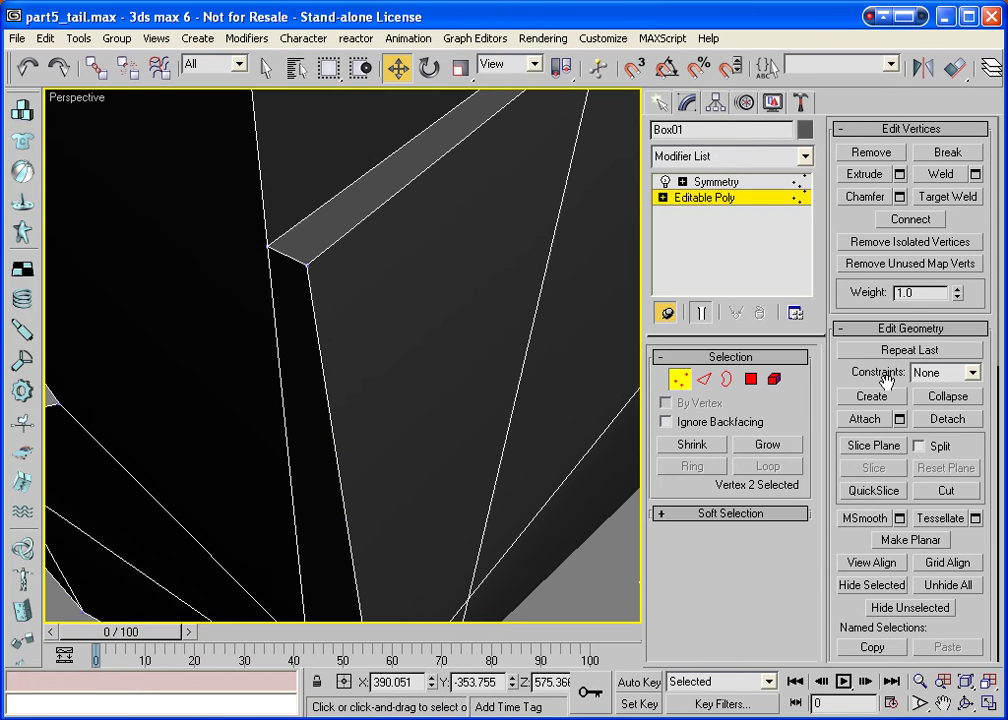
pyautogui.click(965, 199)
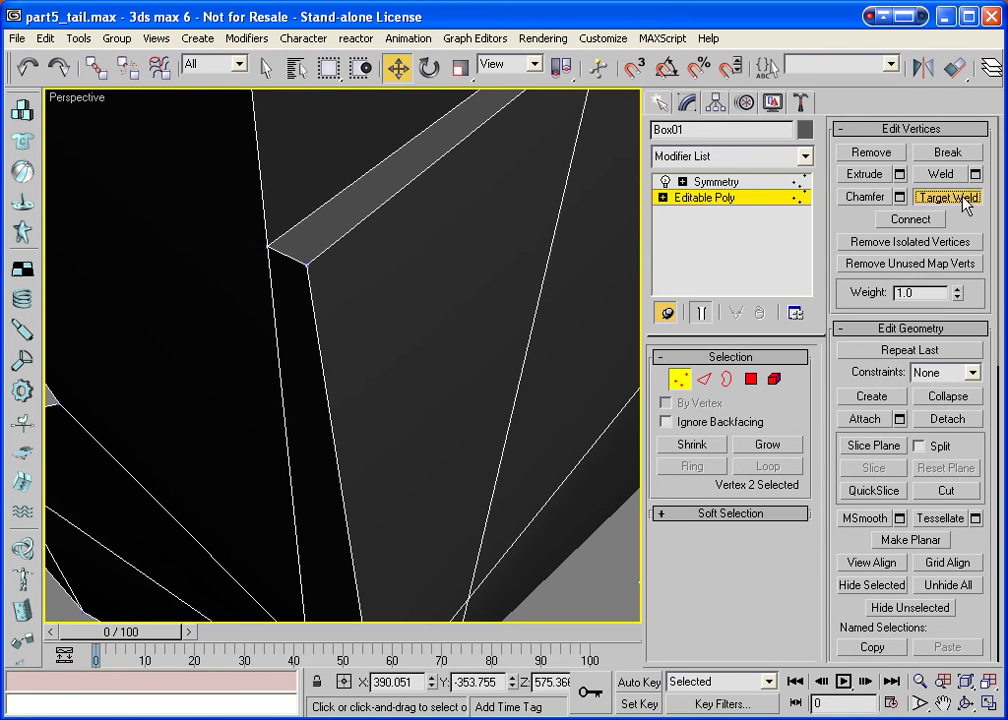
pyautogui.click(308, 264)
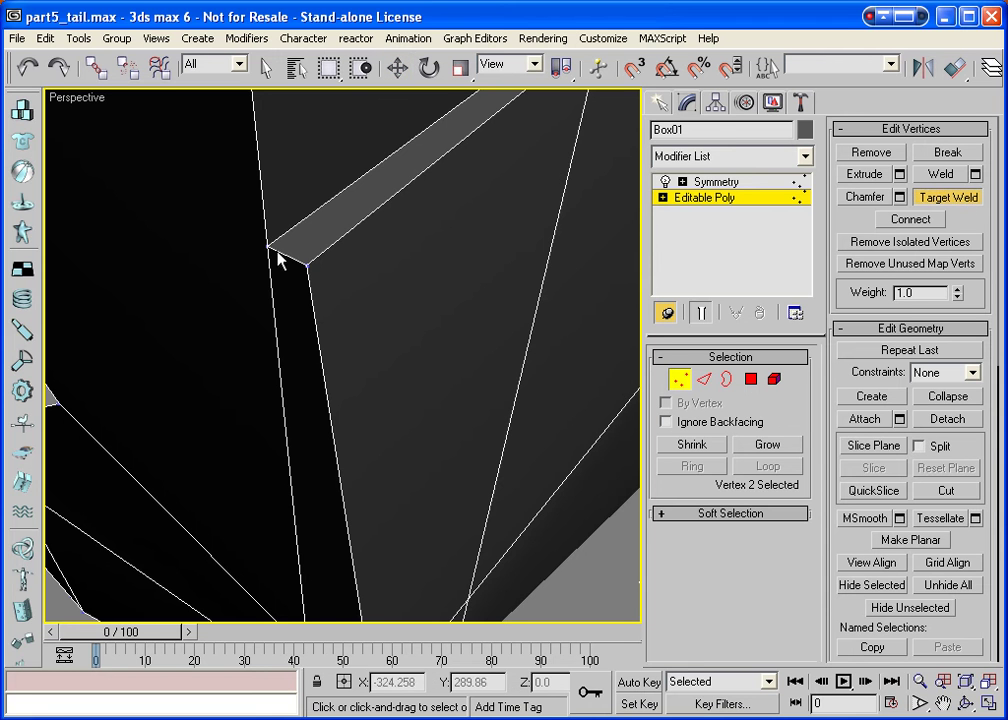
pyautogui.click(268, 245)
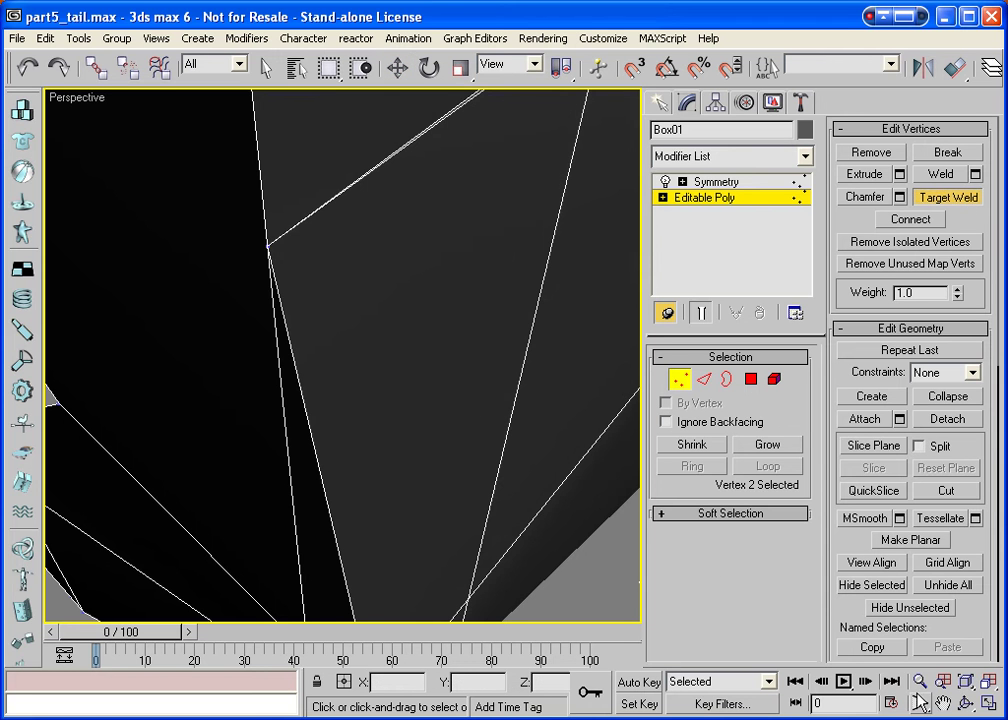
# Target weld the doubled vertex at the strip's centre-line end onto the vertex directly above it.
pyautogui.click(944, 705)
pyautogui.moveTo(563, 253); pyautogui.dragTo(367, 399)
pyautogui.rightClick(367, 399)
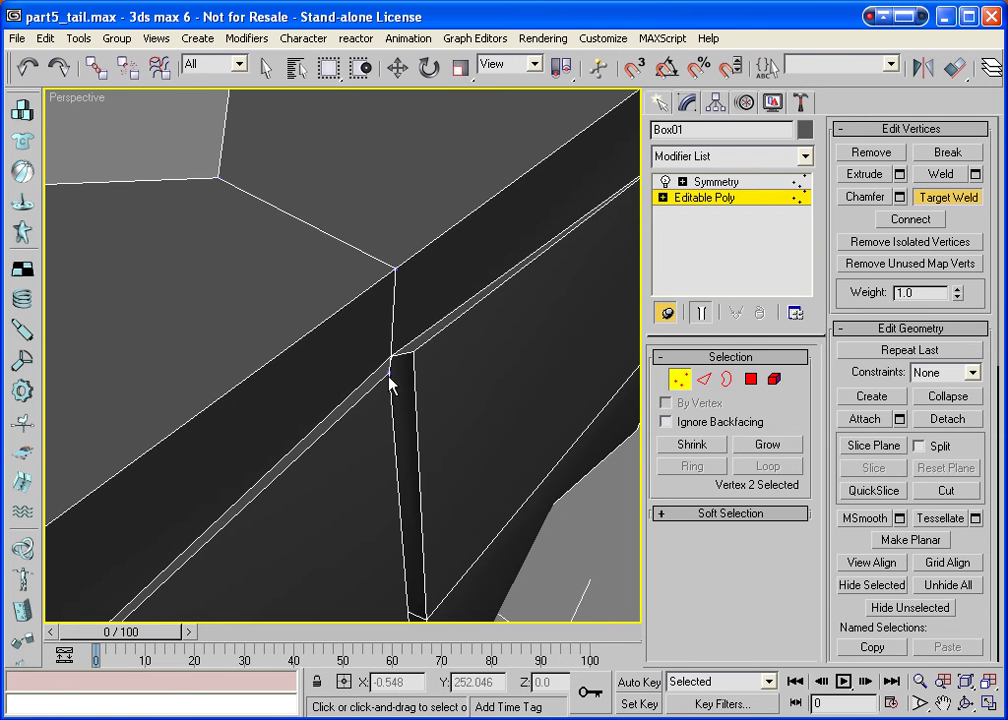
pyautogui.click(391, 356)
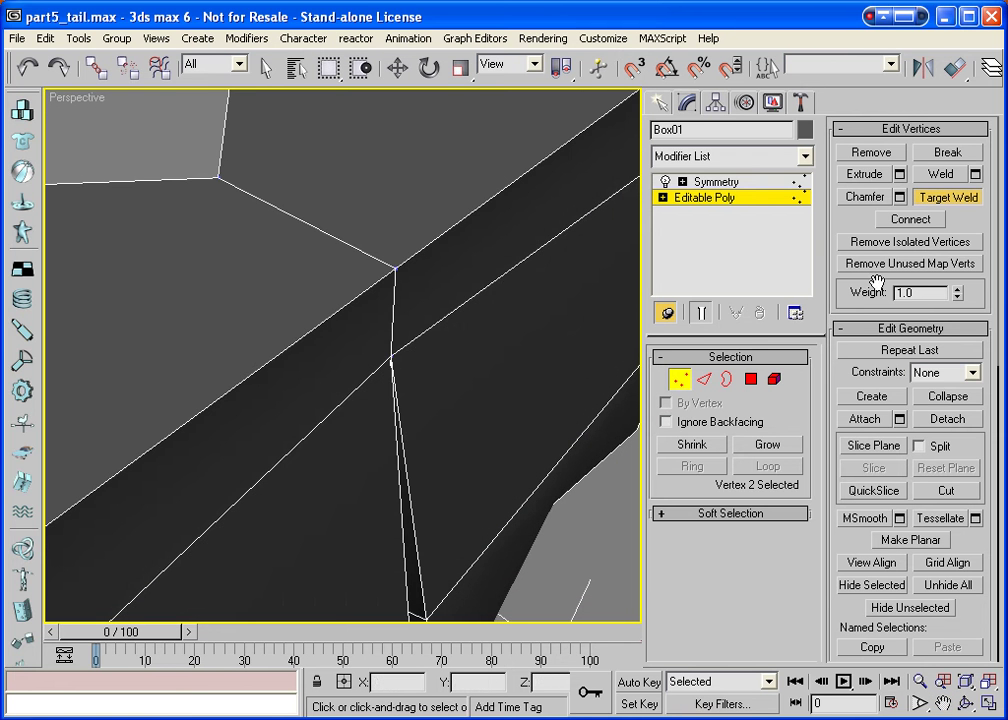
pyautogui.click(945, 200)
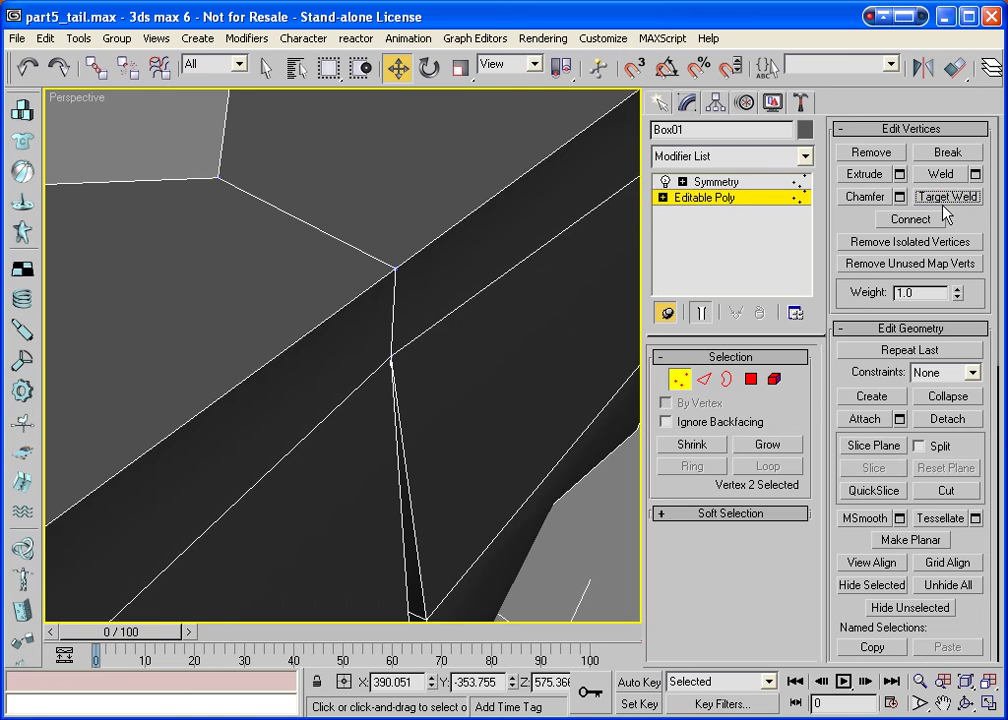
# Enable NURMS subdivision for the whole object and examine the smoothed part from the front and sides.
pyautogui.click(987, 681)
pyautogui.click(680, 379)
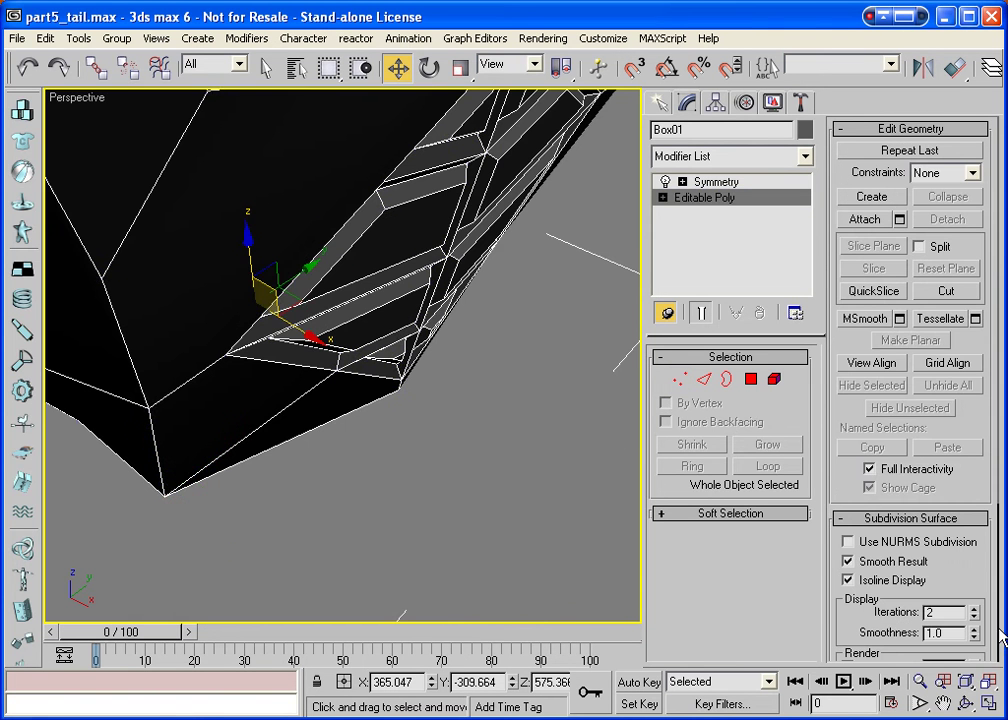
pyautogui.press('z')
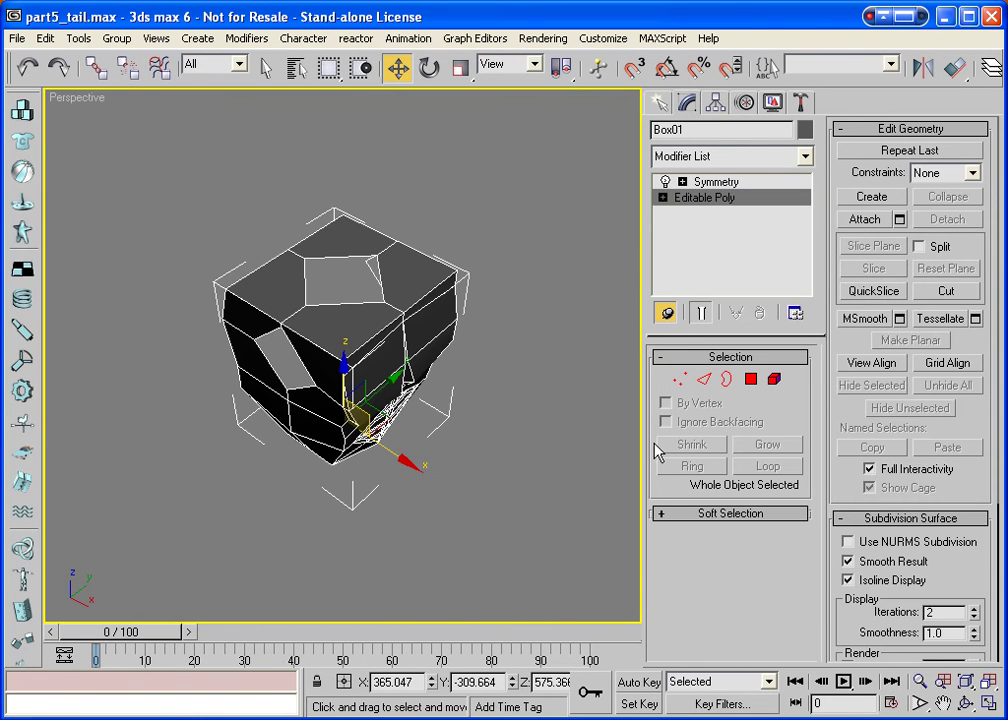
pyautogui.click(966, 704)
pyautogui.moveTo(389, 345); pyautogui.dragTo(330, 350)
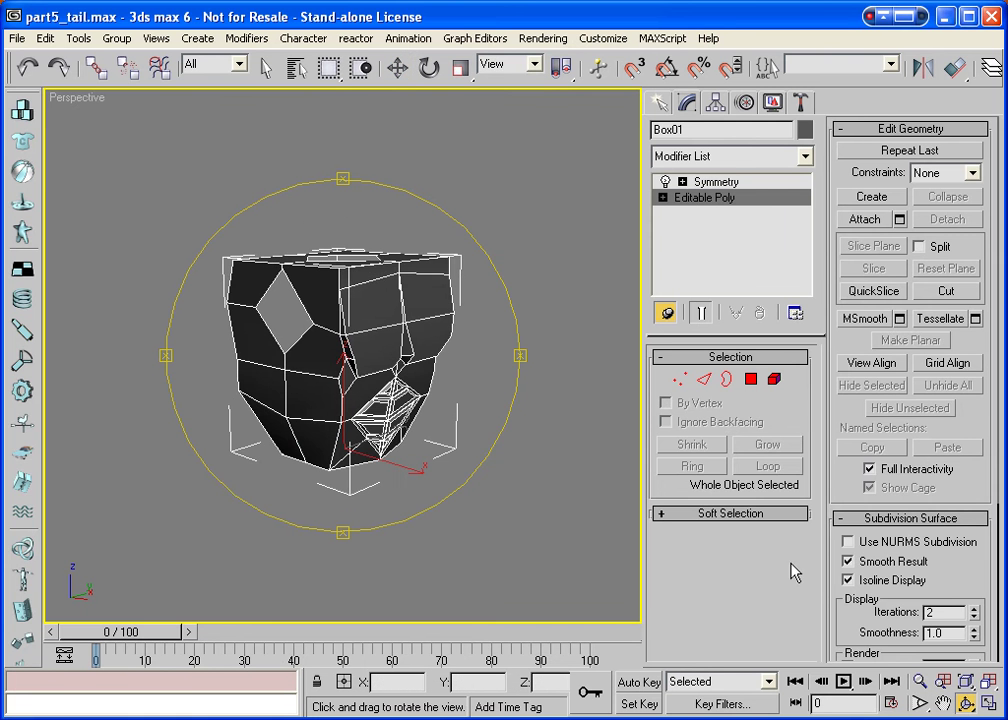
pyautogui.click(850, 541)
pyautogui.moveTo(328, 288); pyautogui.dragTo(378, 536)
pyautogui.moveTo(395, 370); pyautogui.dragTo(307, 361)
pyautogui.scroll(3, 377, 396)
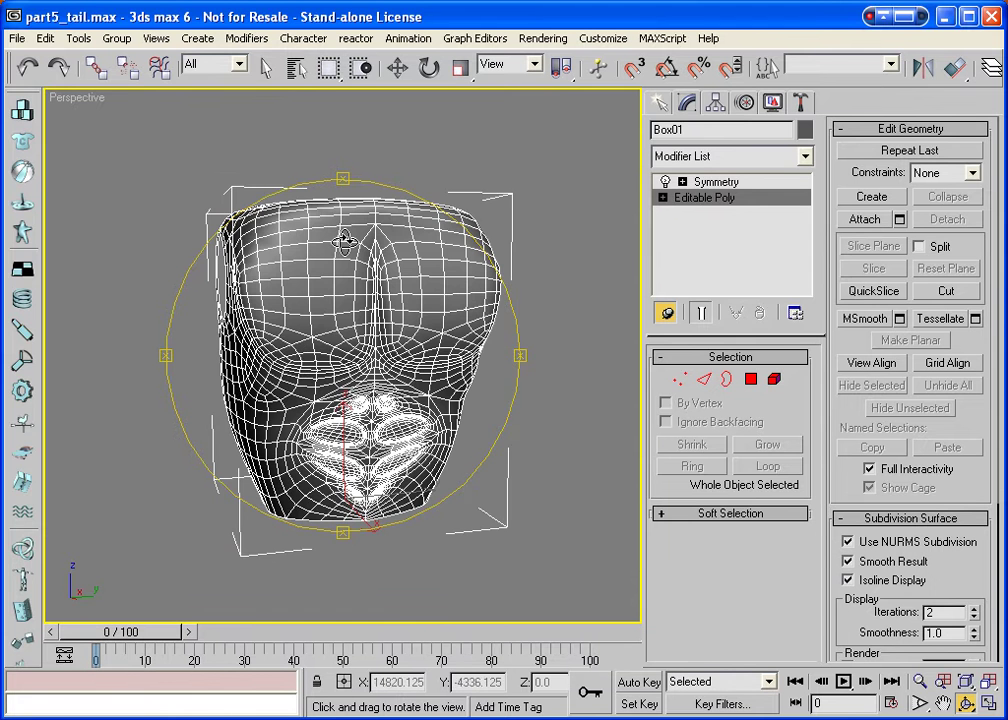
pyautogui.moveTo(271, 190); pyautogui.dragTo(375, 388)
pyautogui.moveTo(397, 401); pyautogui.dragTo(365, 406)
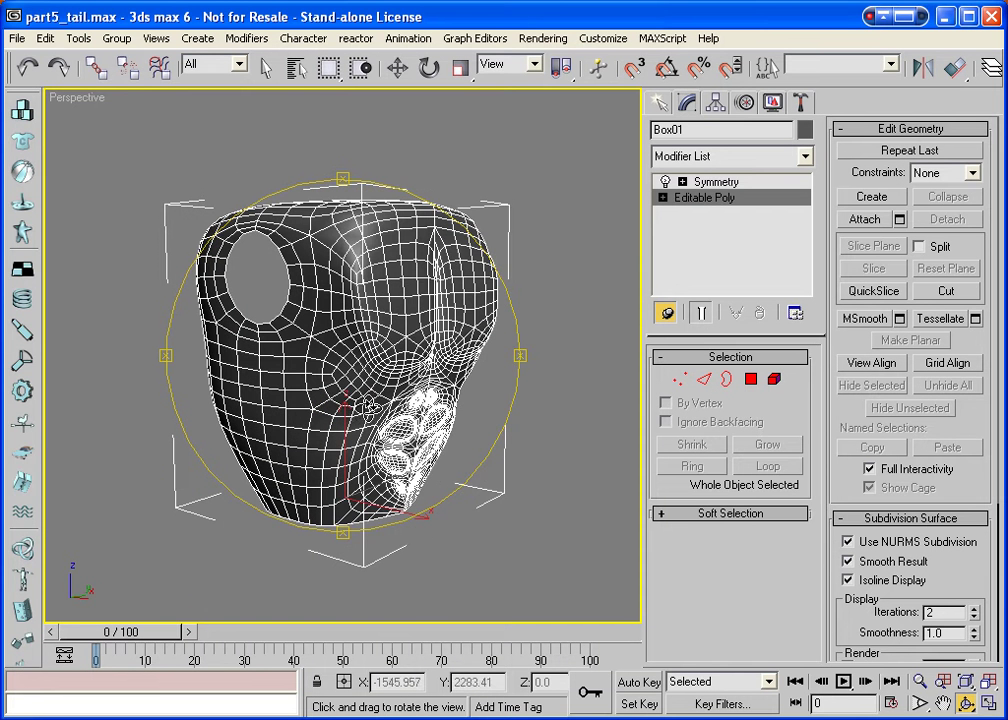
# Reduce the NURMS display iterations to 1, check the front, and turn subdivision off.
pyautogui.click(974, 617)
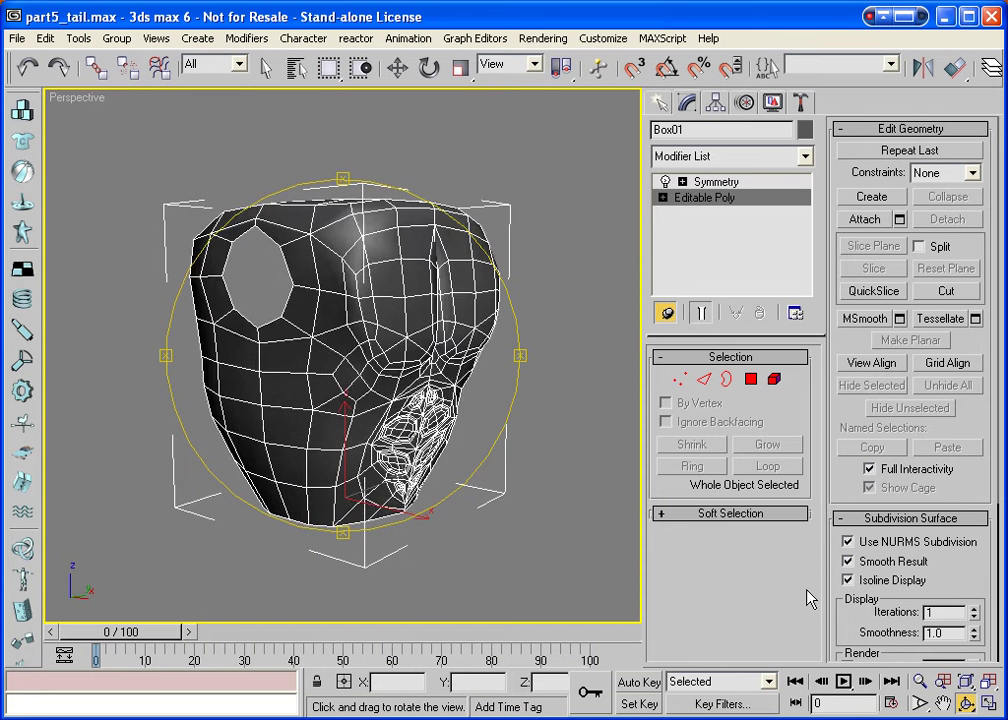
pyautogui.moveTo(290, 292); pyautogui.dragTo(401, 375)
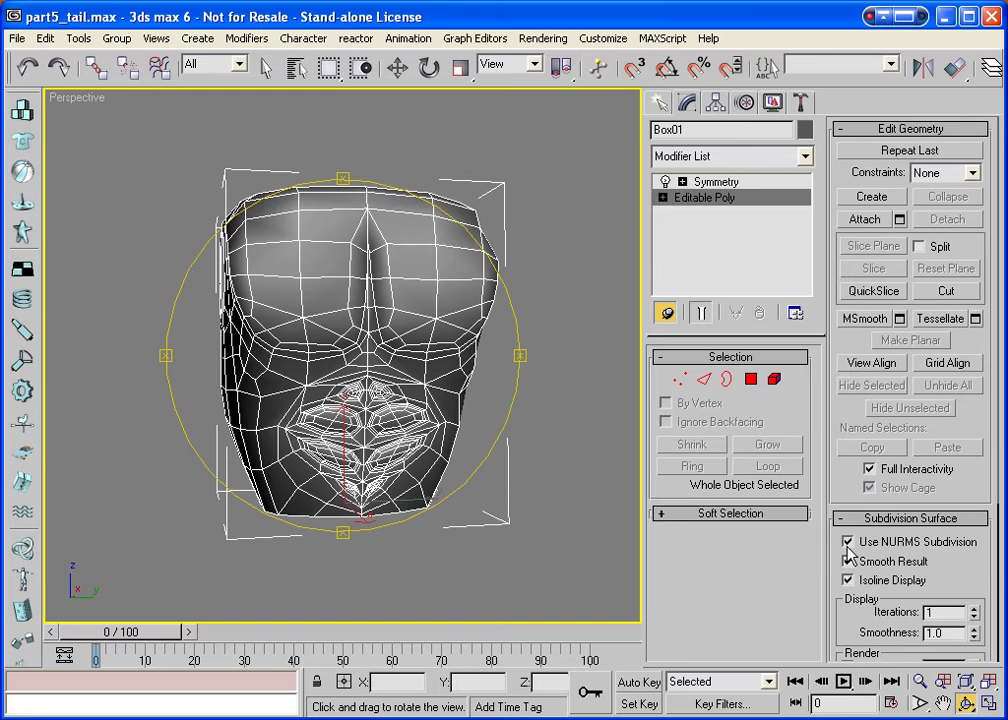
pyautogui.click(848, 542)
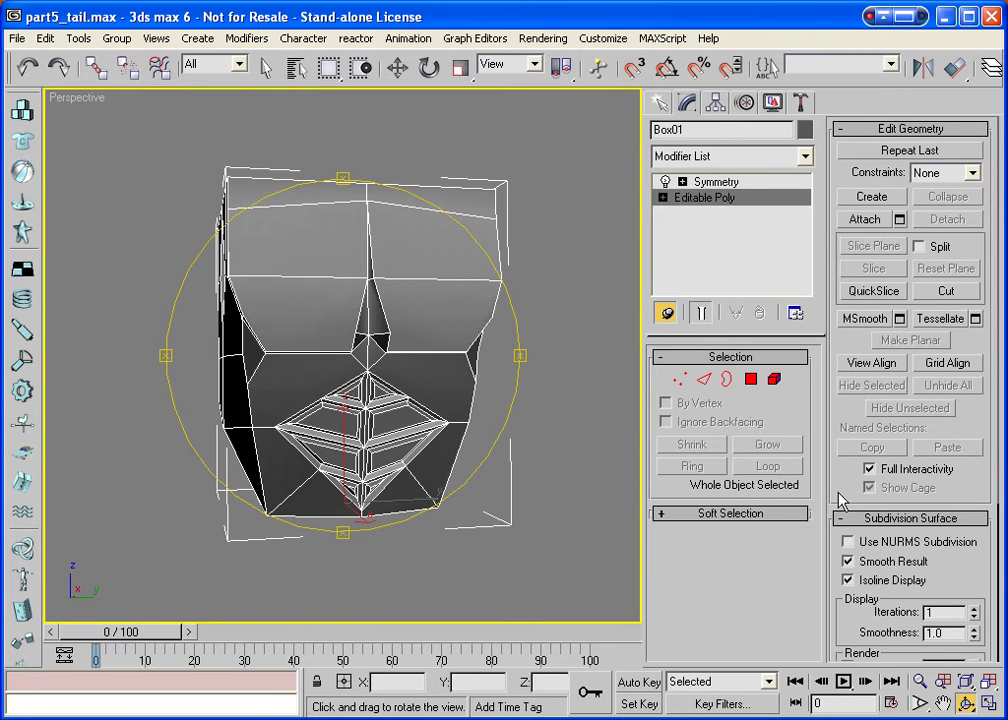
# Move the bottom corner vertex inward along Y and the vertex beside the diamond's outer corner inward to about Y -355.6.
pyautogui.moveTo(386, 372); pyautogui.dragTo(295, 295)
pyautogui.click(680, 379)
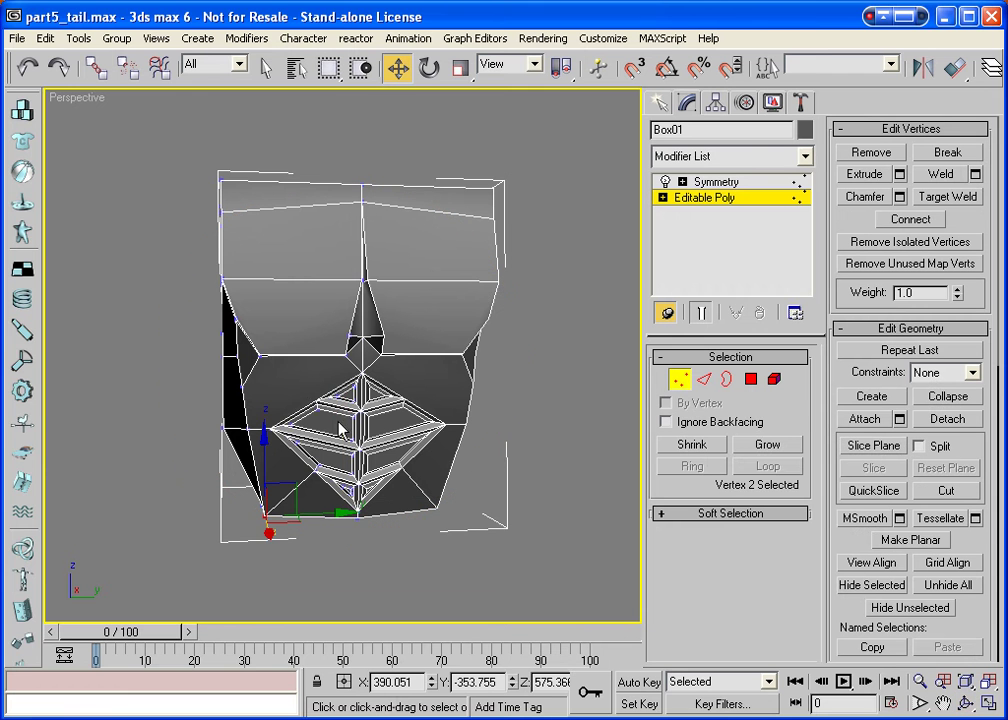
pyautogui.click(150, 546)
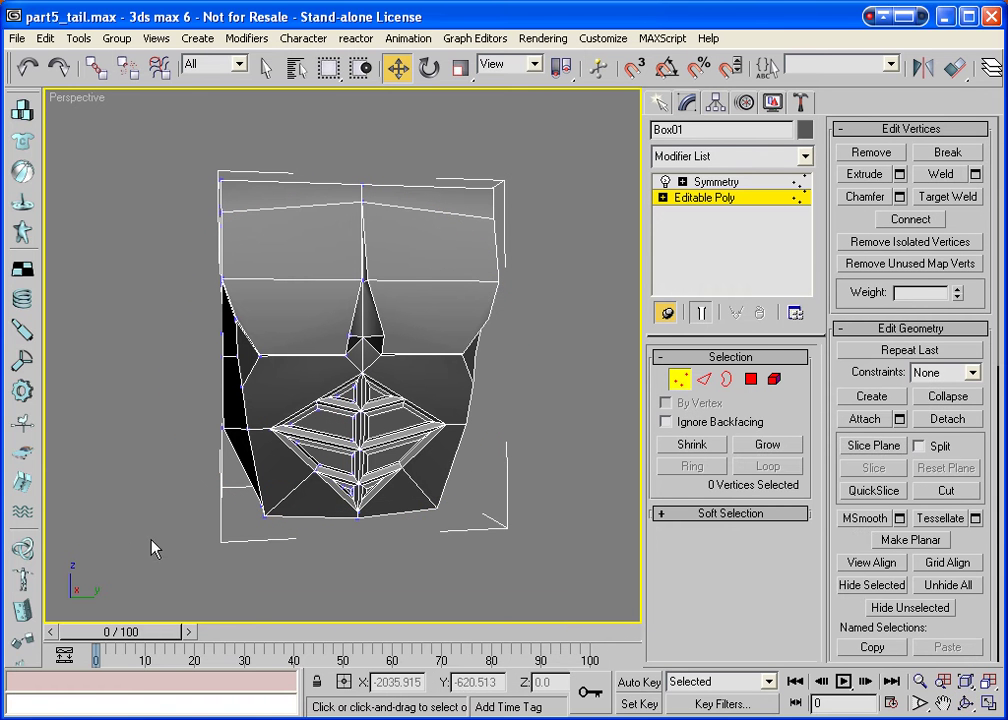
pyautogui.click(265, 515)
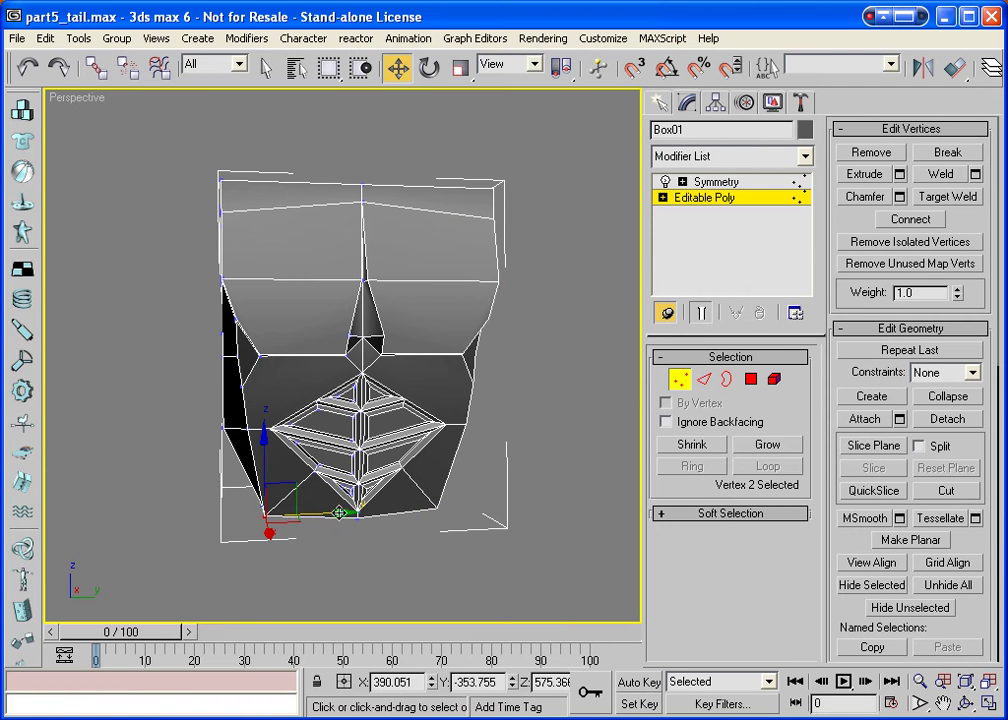
pyautogui.moveTo(340, 510); pyautogui.dragTo(354, 528)
pyautogui.click(151, 532)
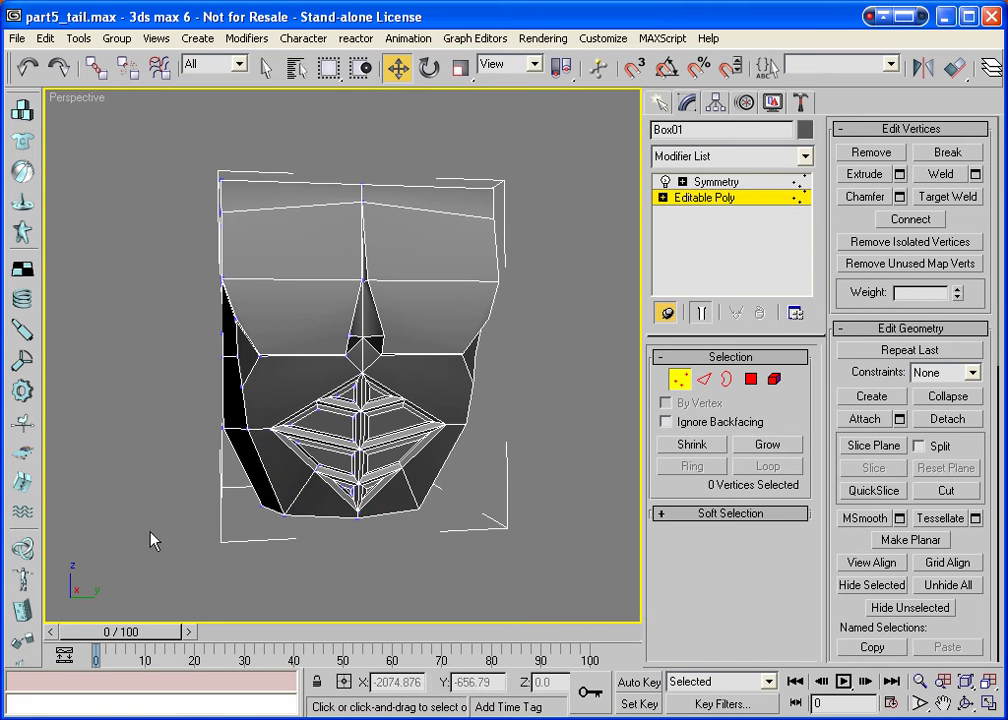
pyautogui.click(248, 430)
pyautogui.moveTo(298, 430); pyautogui.dragTo(317, 430)
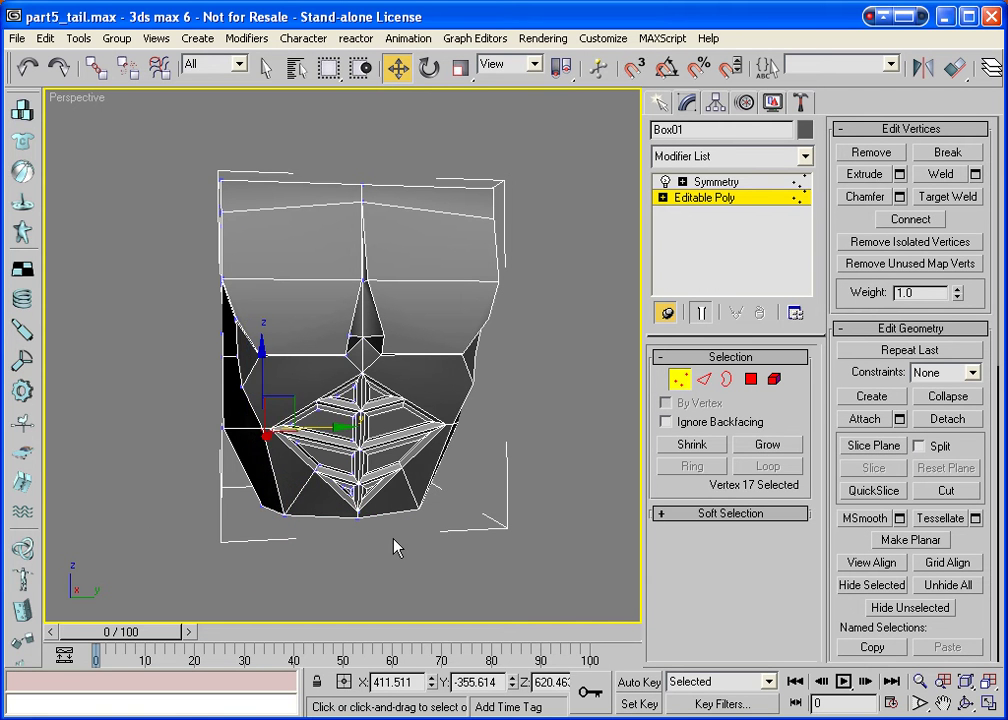
# Shift two side vertices below the opening along X, the lower one to about 390.8 and the upper one to about 362.6.
pyautogui.click(966, 703)
pyautogui.moveTo(390, 420); pyautogui.dragTo(428, 414)
pyautogui.rightClick(410, 423)
pyautogui.click(294, 450)
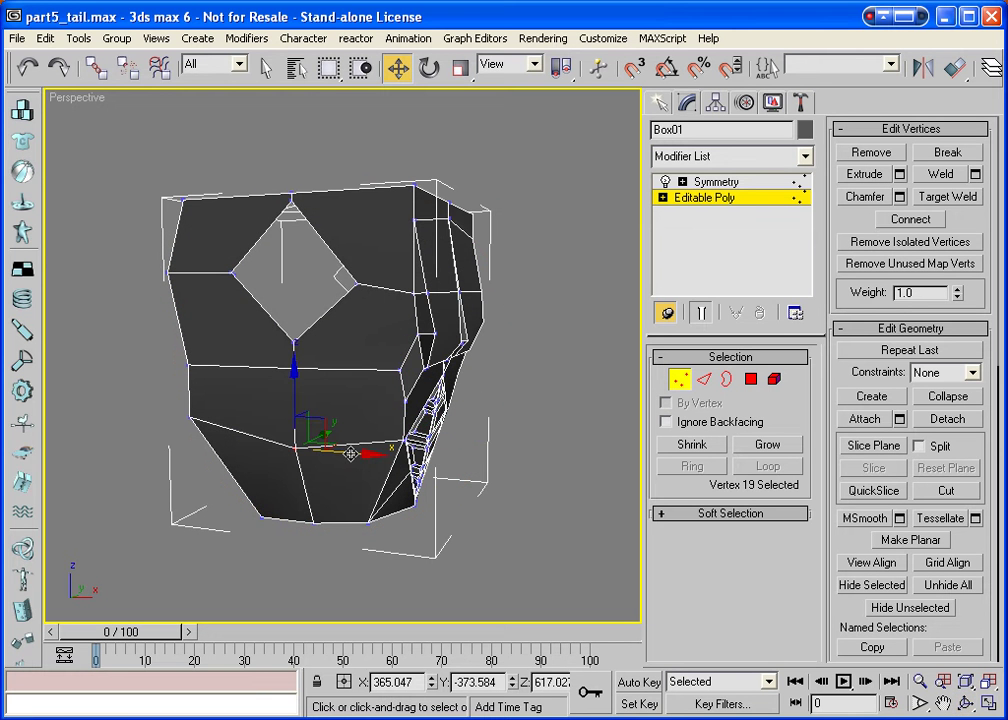
pyautogui.moveTo(310, 450); pyautogui.dragTo(363, 451)
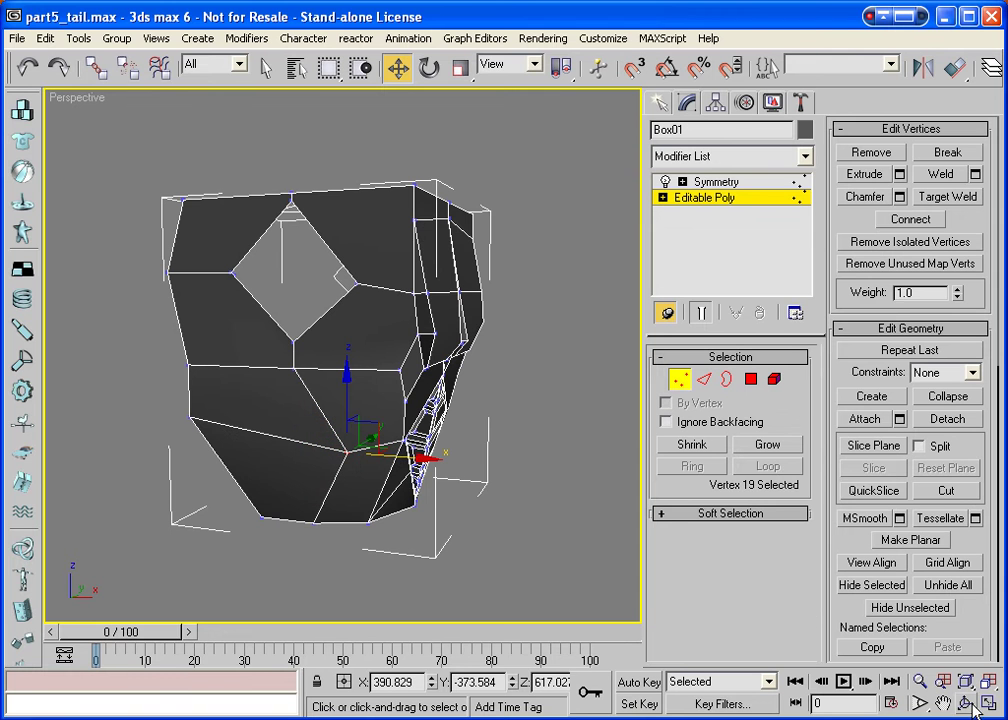
pyautogui.click(294, 369)
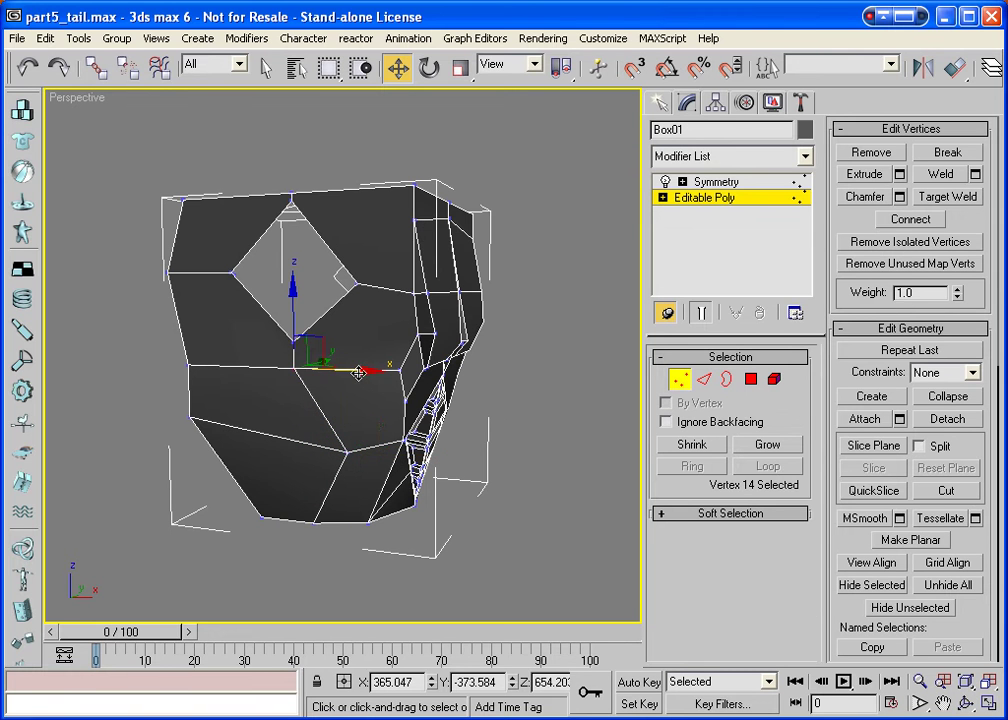
pyautogui.moveTo(300, 368); pyautogui.dragTo(353, 373)
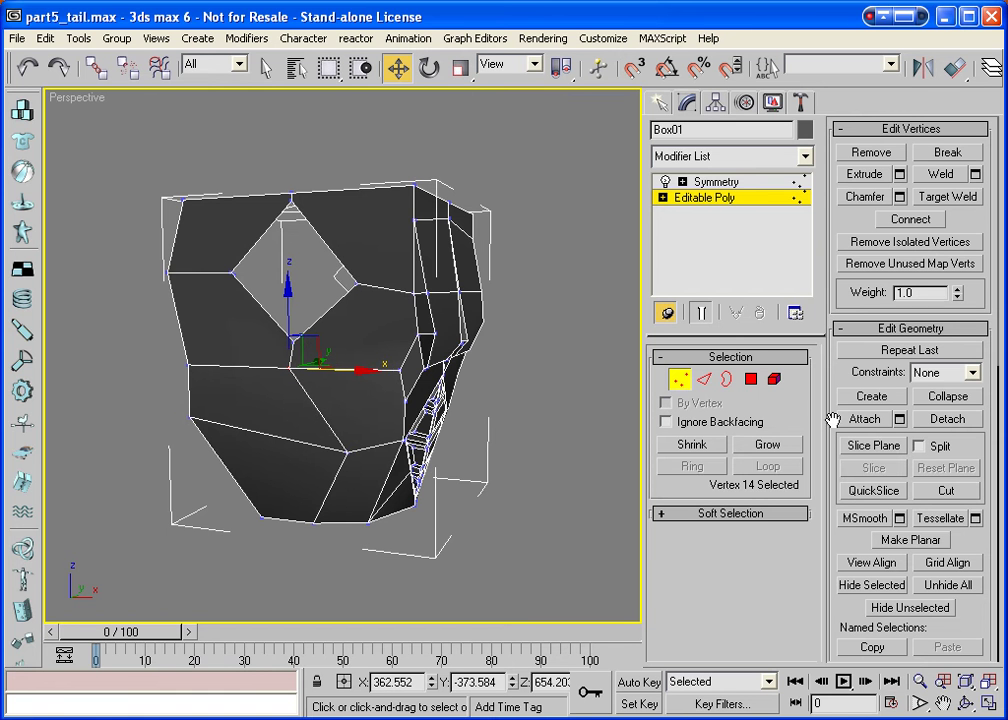
# Cut an edge from the horizontal side edge, near its front end, down to the shifted lower side vertex.
pyautogui.click(946, 490)
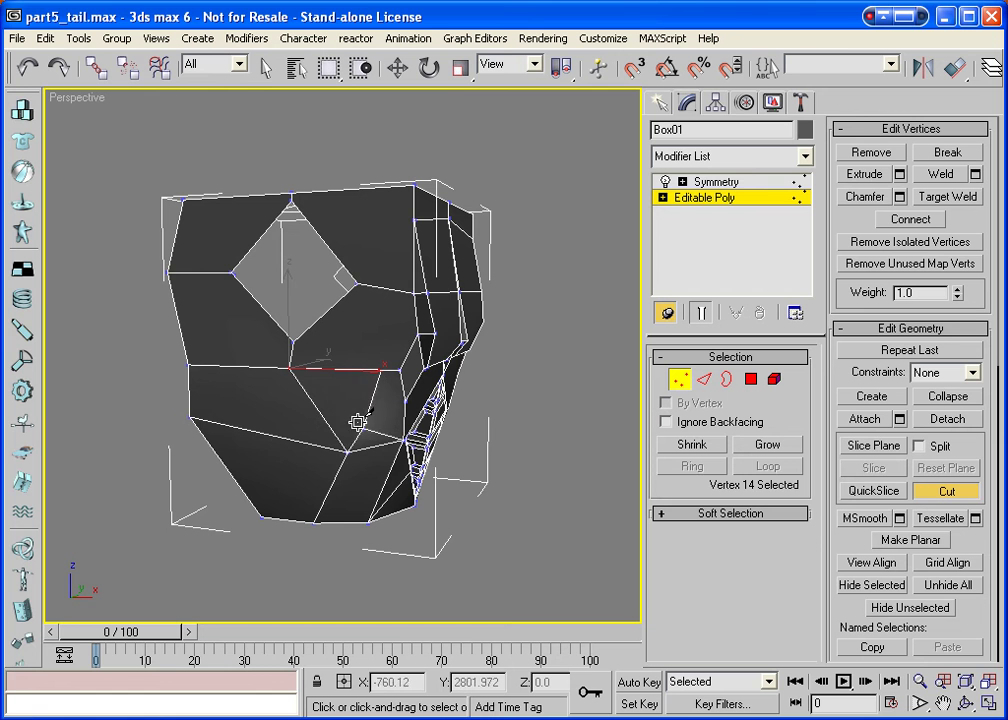
pyautogui.click(347, 452)
pyautogui.rightClick(347, 452)
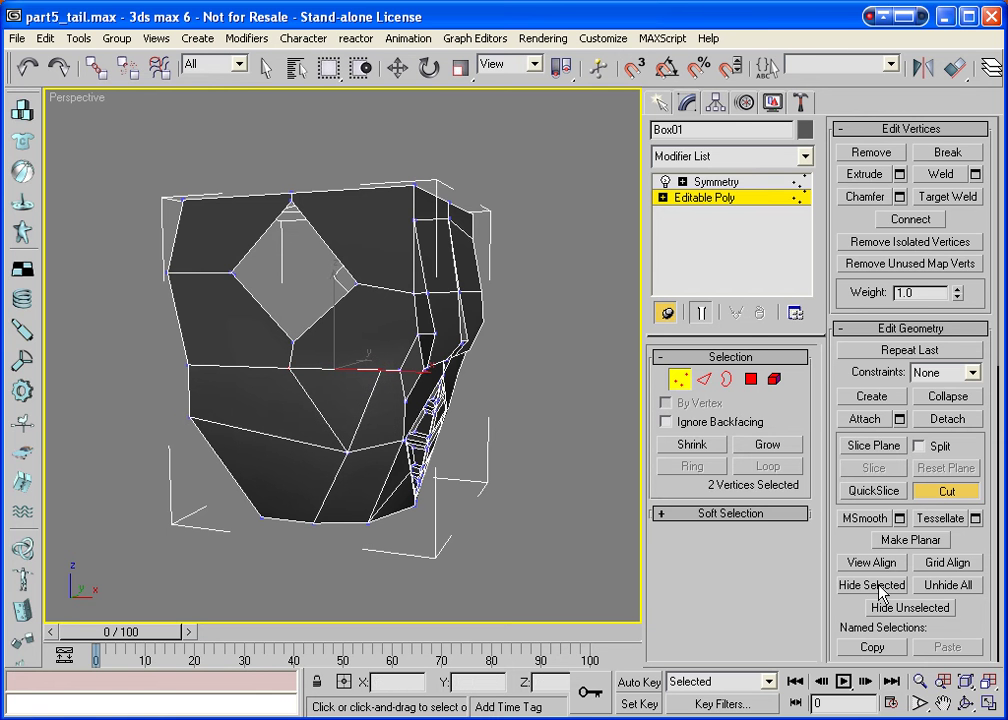
pyautogui.click(394, 367)
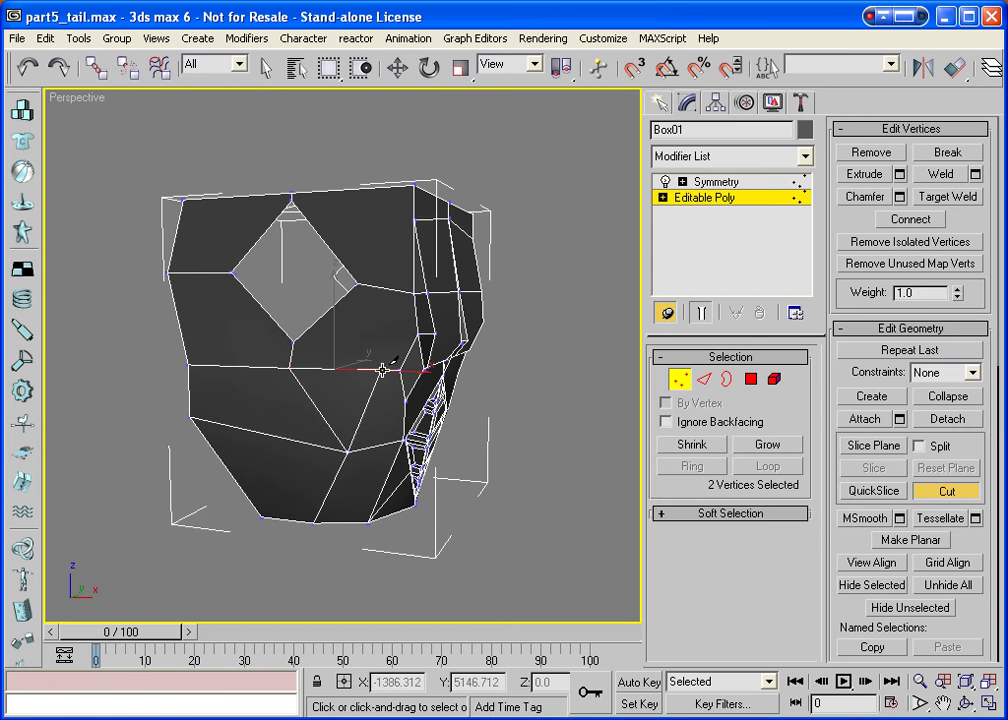
pyautogui.rightClick(560, 412)
pyautogui.click(540, 410)
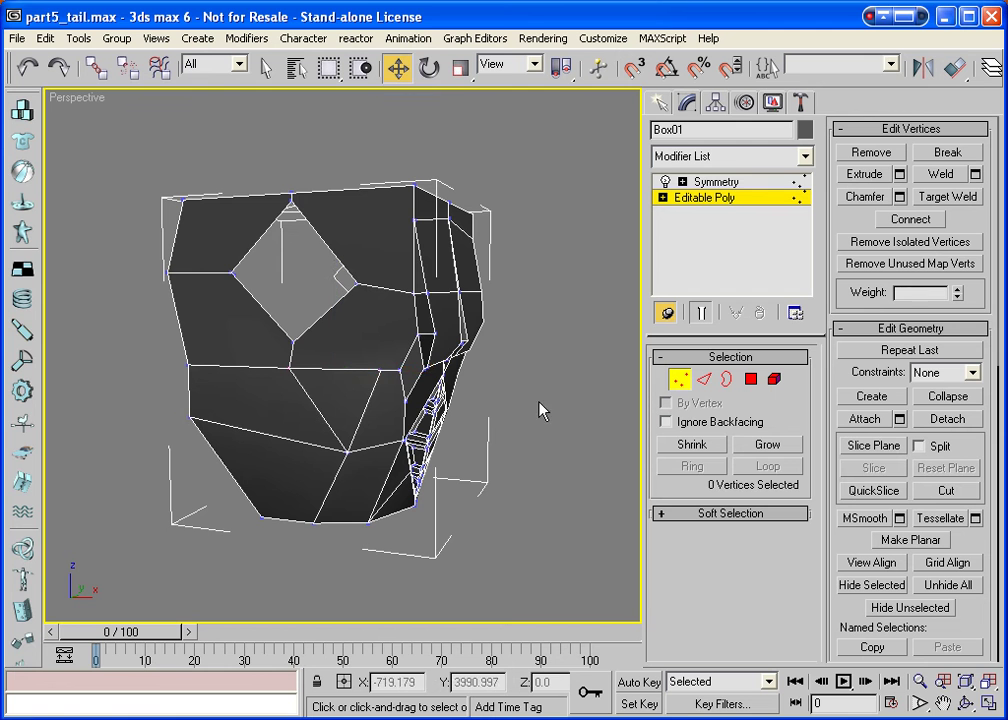
# Cut an edge from the vertex ending the horizontal side edge up to the side's corner edge, and target-weld its end to the corner vertex above.
pyautogui.click(400, 366)
pyautogui.click(967, 706)
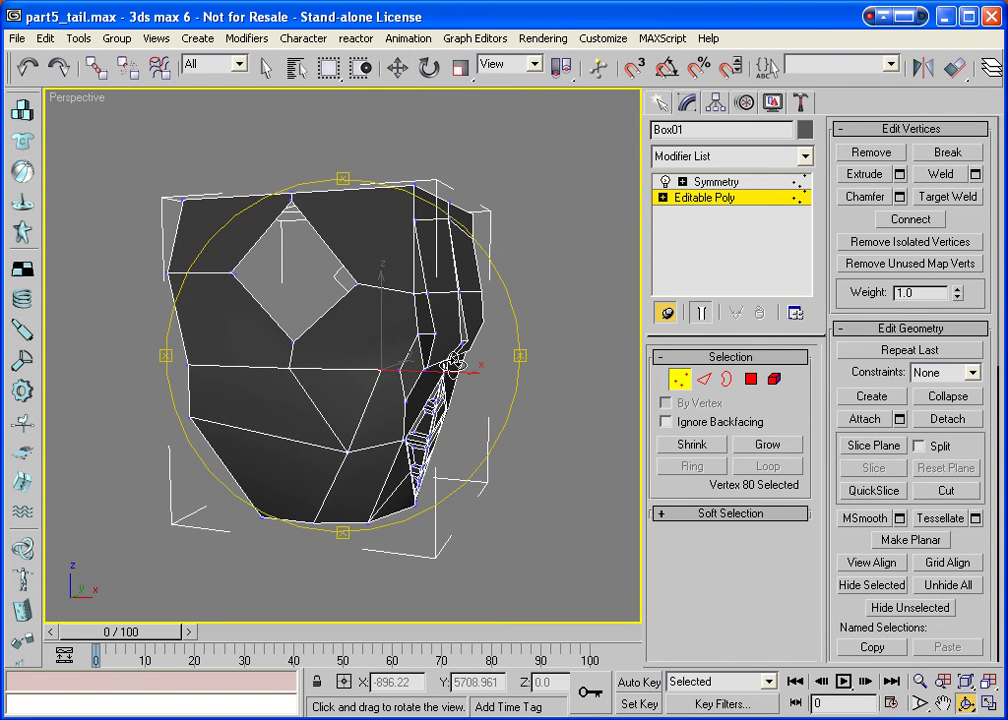
pyautogui.moveTo(462, 355); pyautogui.dragTo(281, 391)
pyautogui.rightClick(348, 382)
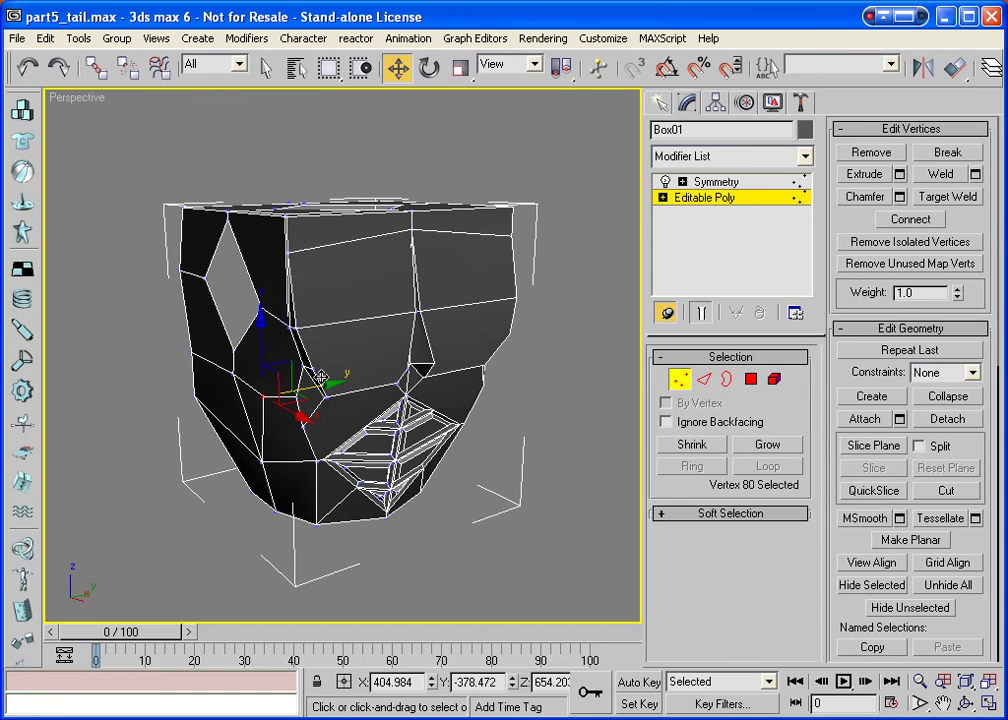
pyautogui.click(966, 704)
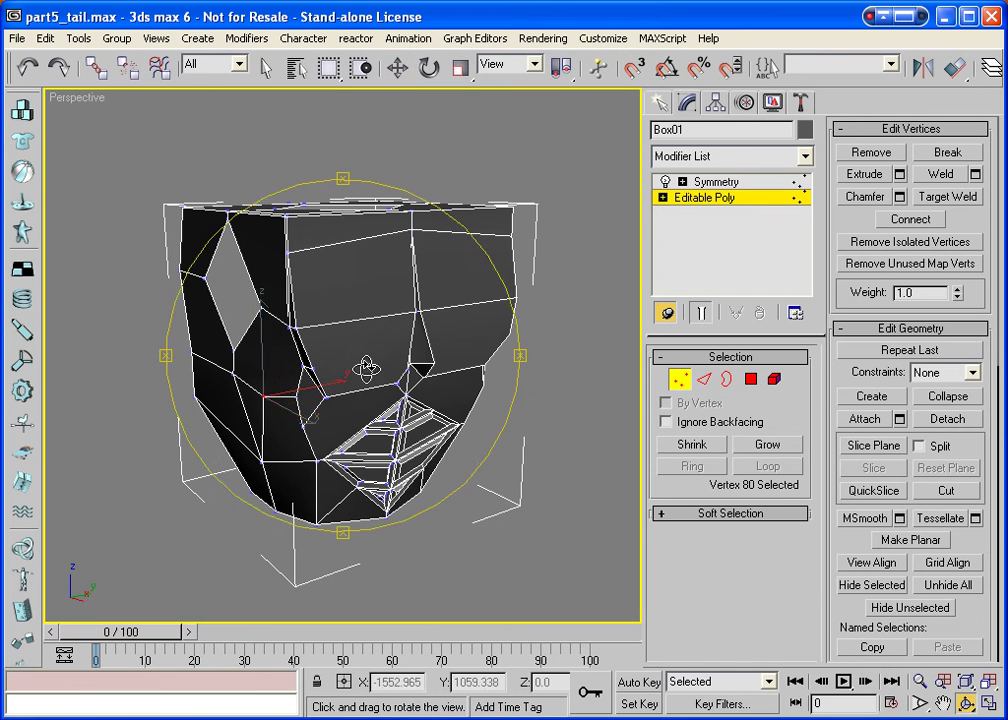
pyautogui.moveTo(420, 290); pyautogui.dragTo(355, 290)
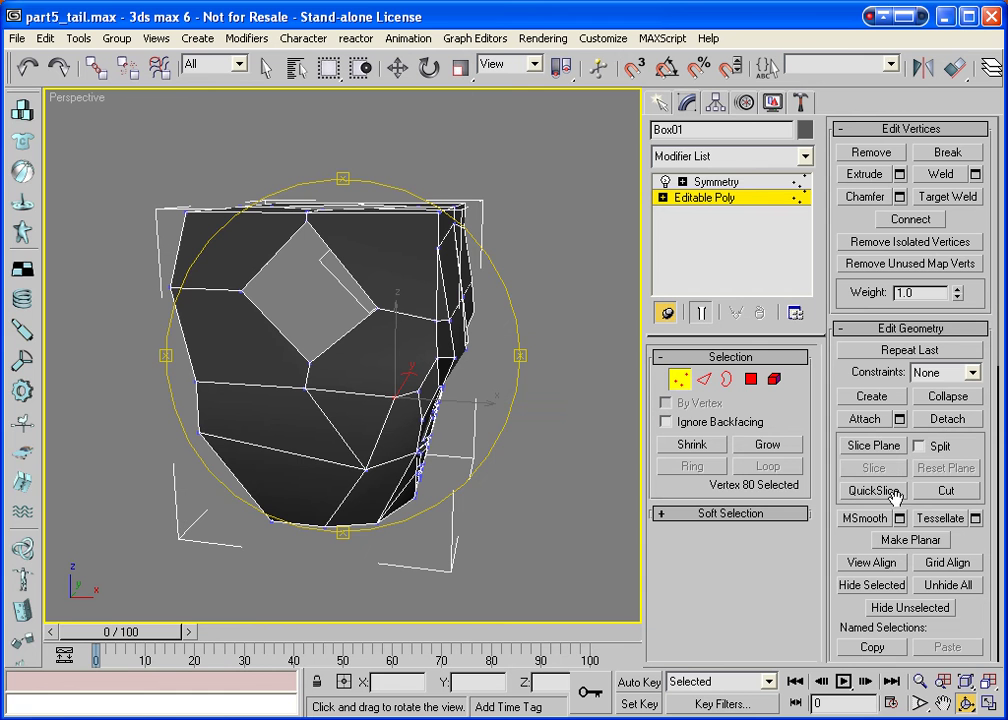
pyautogui.click(946, 490)
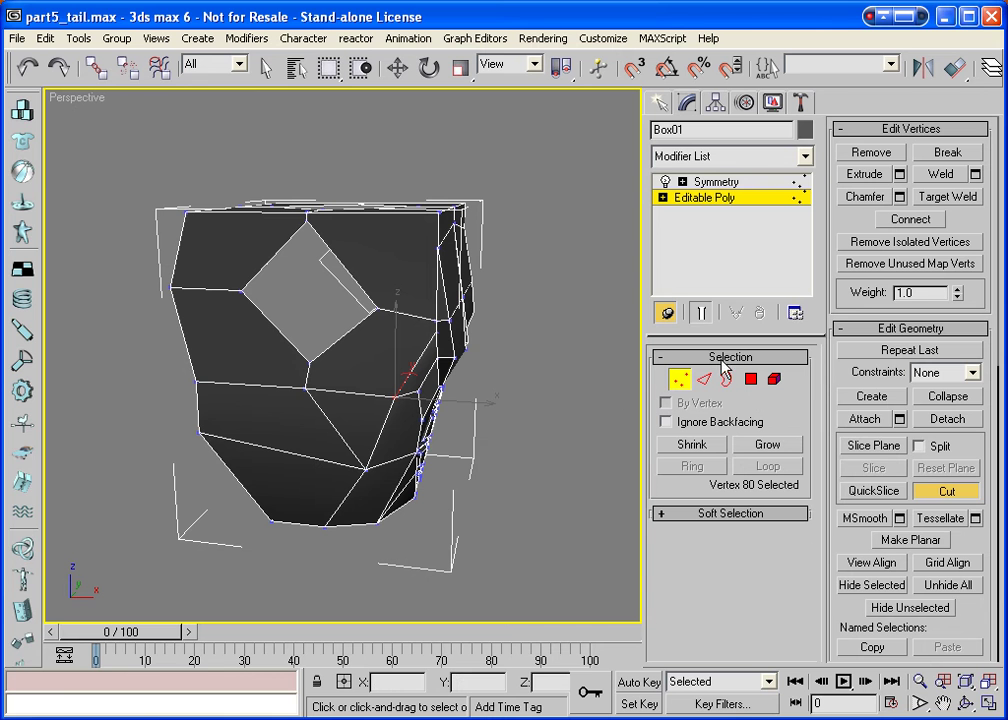
pyautogui.click(949, 198)
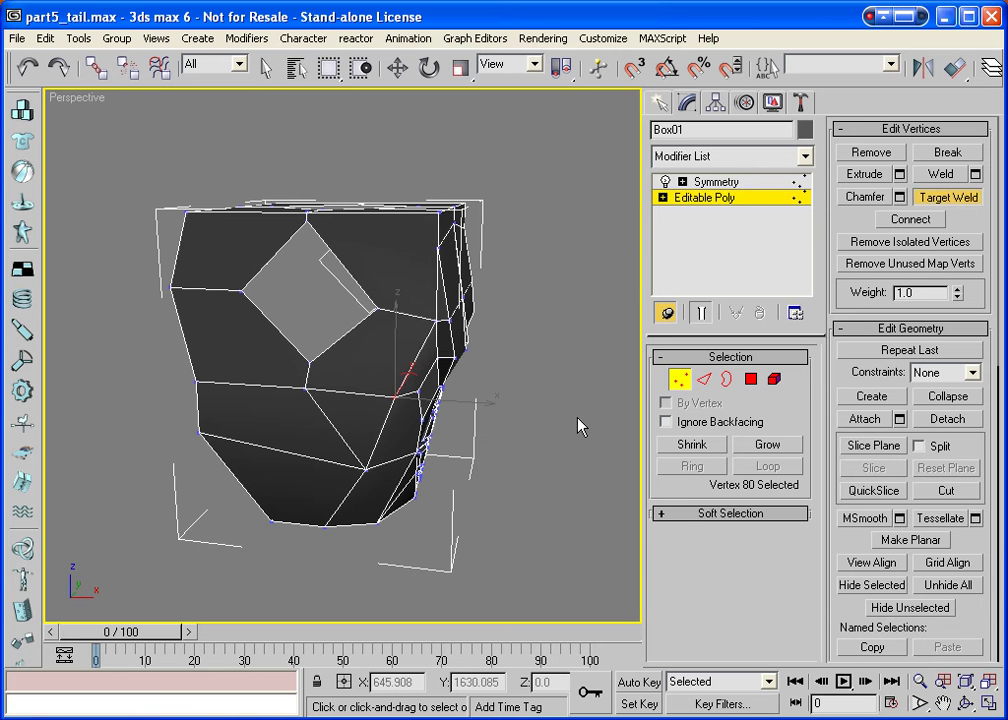
# Select the four border edges of the side's diamond opening and move them outward along Y to about -380.4.
pyautogui.click(966, 705)
pyautogui.moveTo(400, 430); pyautogui.dragTo(479, 394)
pyautogui.click(705, 379)
pyautogui.press('w')
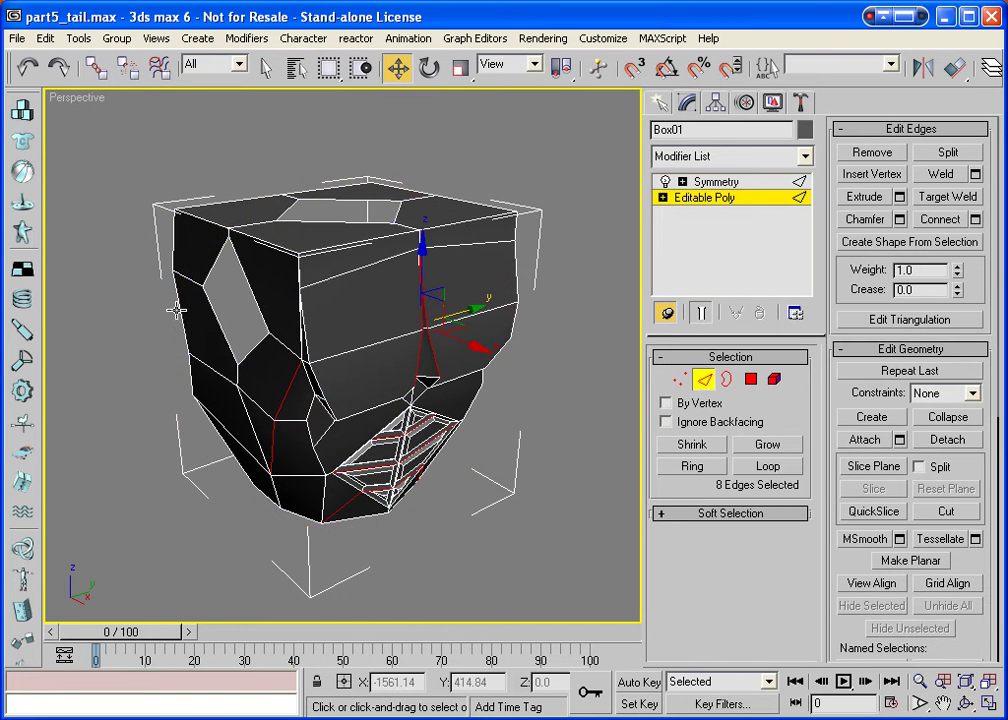
pyautogui.click(208, 278)
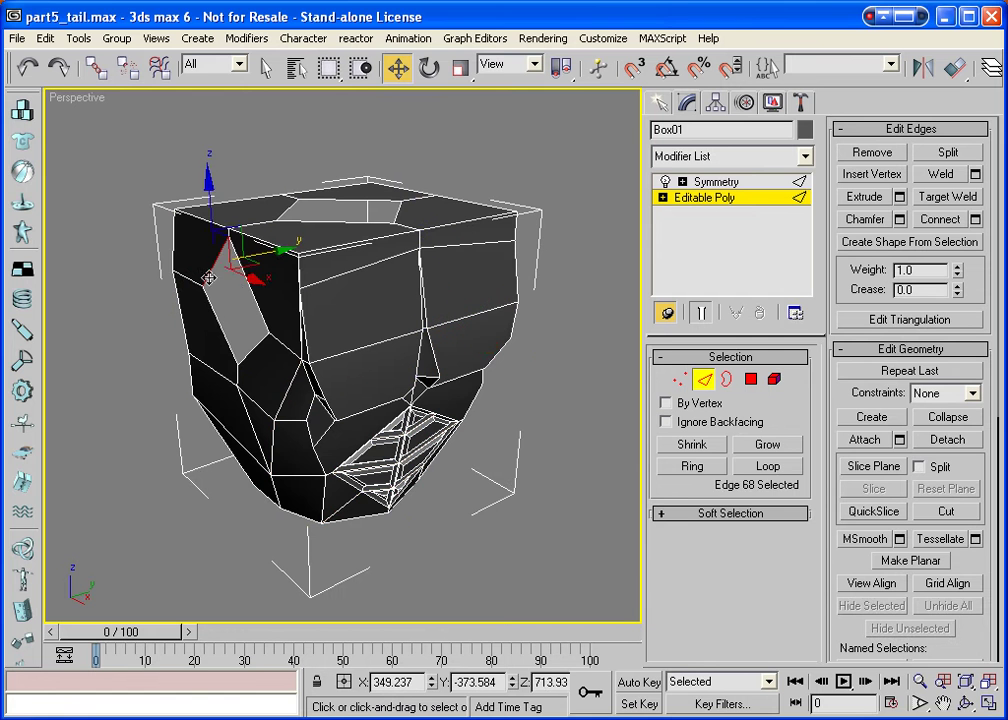
pyautogui.keyDown('ctrl'); pyautogui.click(255, 301); pyautogui.keyUp('ctrl')
pyautogui.keyDown('ctrl'); pyautogui.click(219, 328); pyautogui.keyUp('ctrl')
pyautogui.keyDown('ctrl'); pyautogui.click(247, 355); pyautogui.keyUp('ctrl')
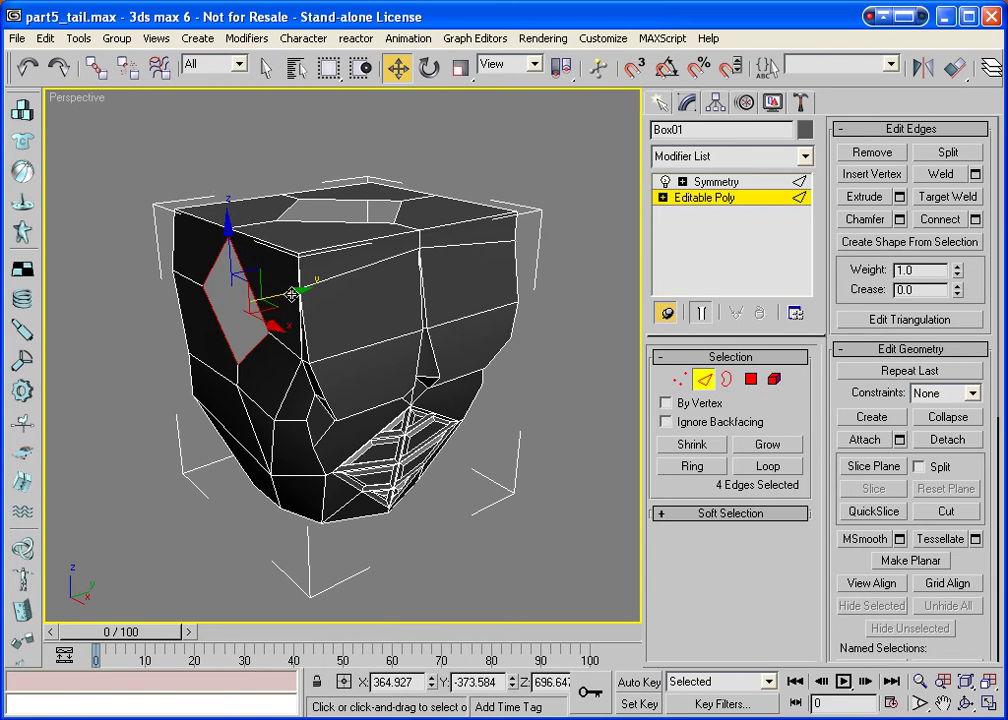
pyautogui.moveTo(292, 293); pyautogui.dragTo(272, 318)
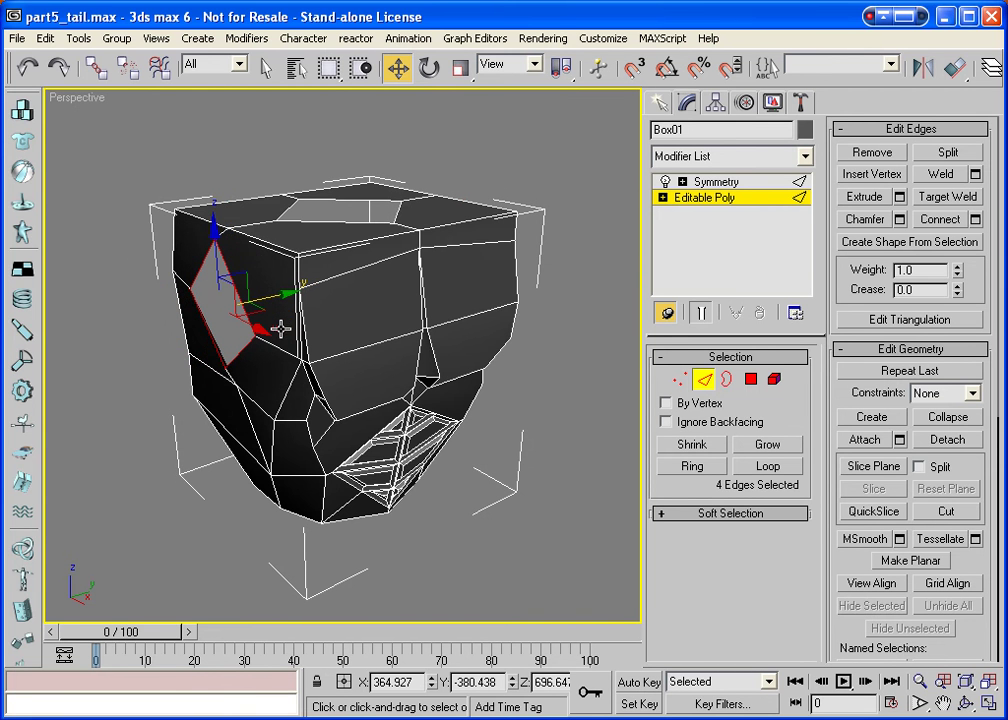
# Cut four edges around the side's diamond opening, linking the vertices above, in front of, below and behind it into a closed loop.
pyautogui.click(966, 703)
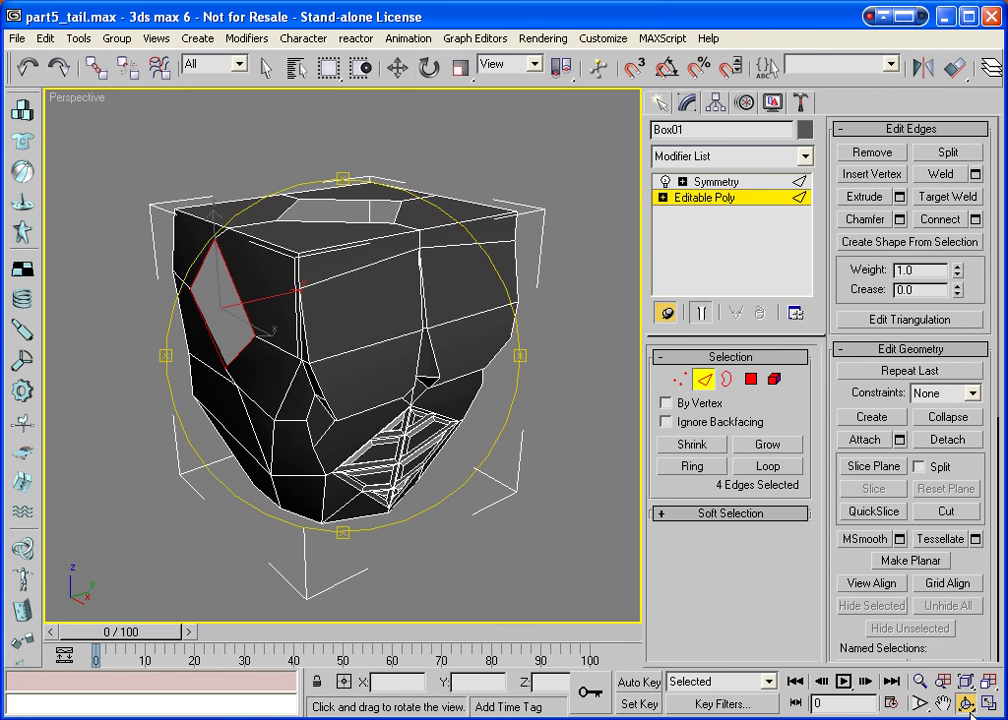
pyautogui.moveTo(236, 343); pyautogui.dragTo(353, 421)
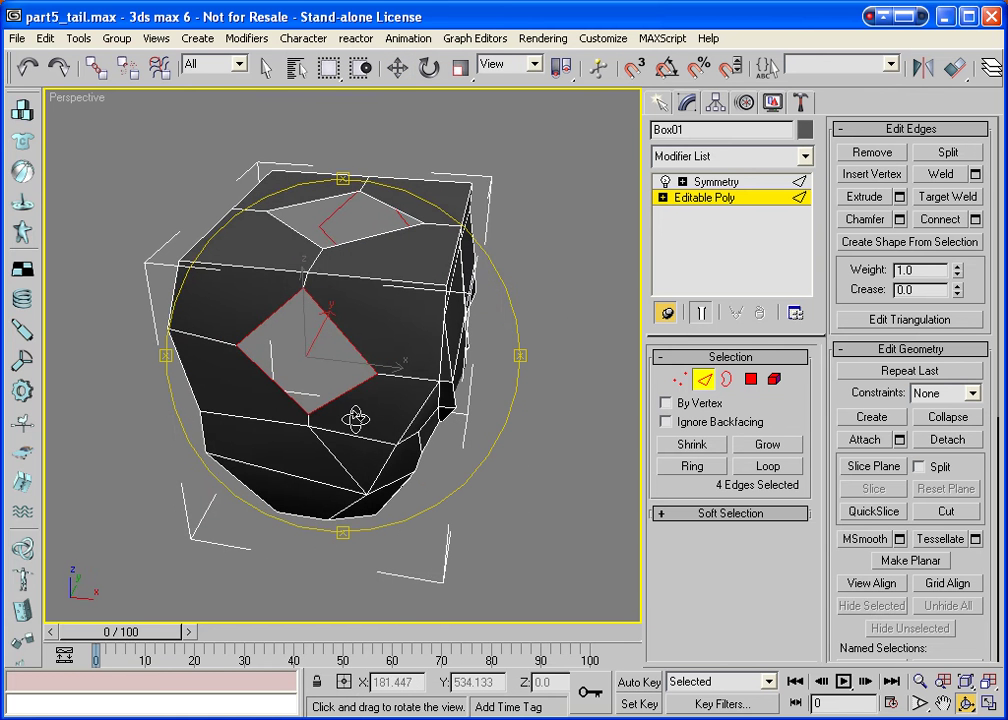
pyautogui.click(708, 381)
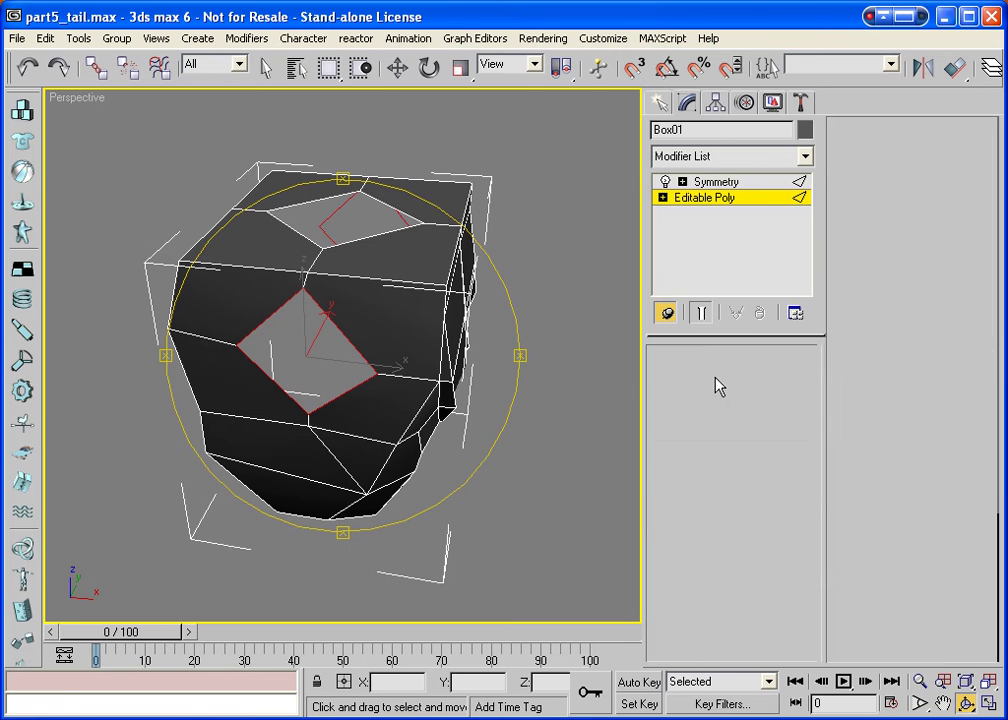
pyautogui.click(946, 291)
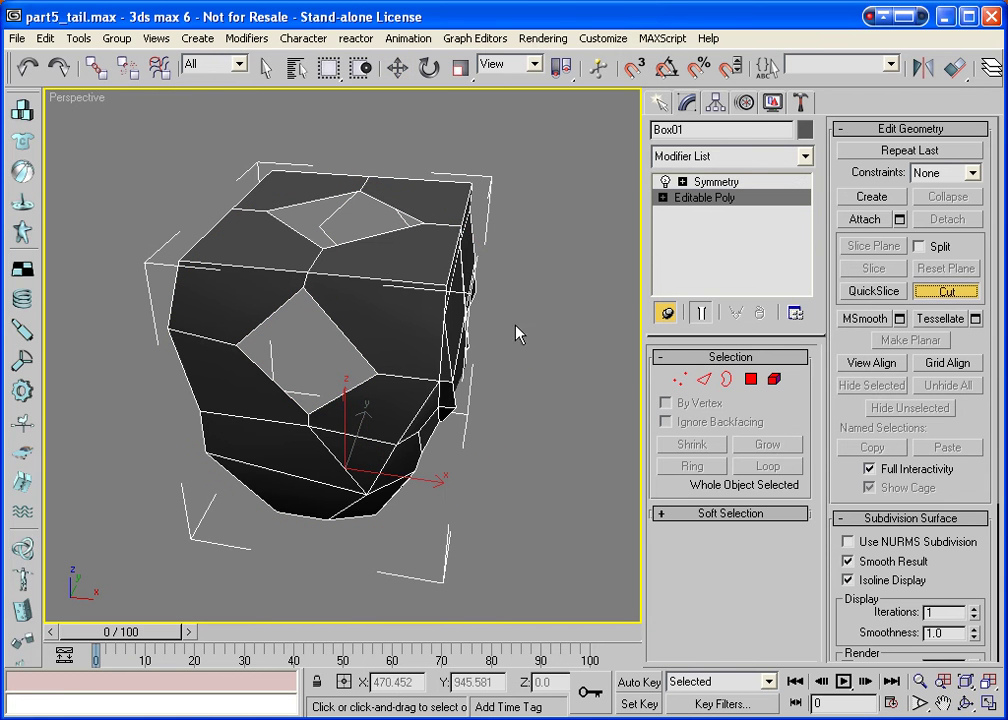
pyautogui.click(312, 271)
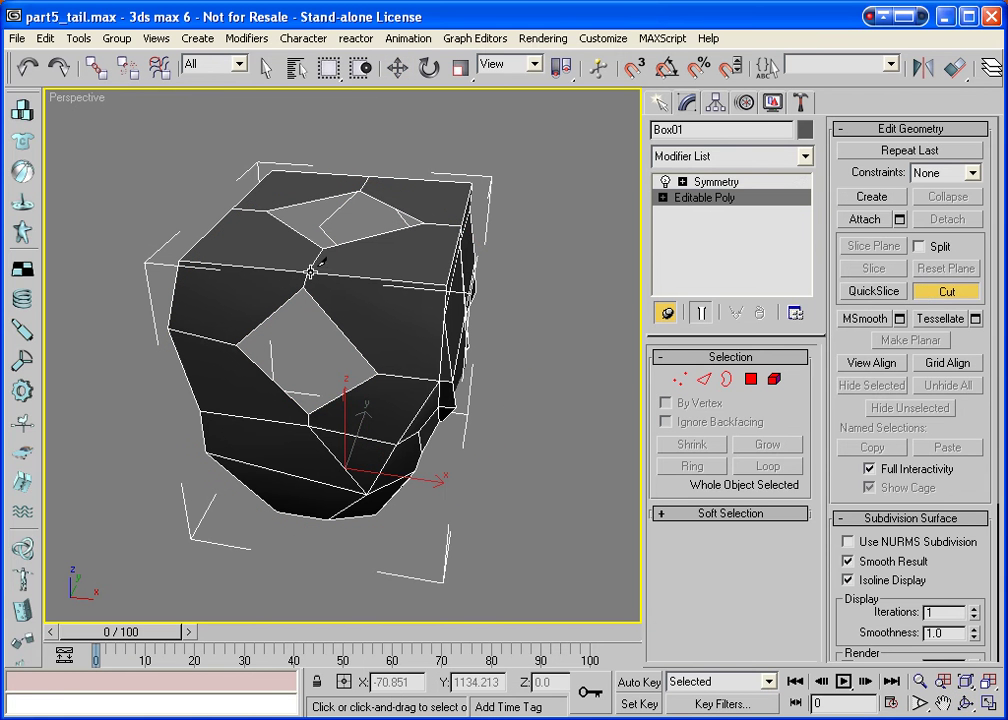
pyautogui.click(437, 380)
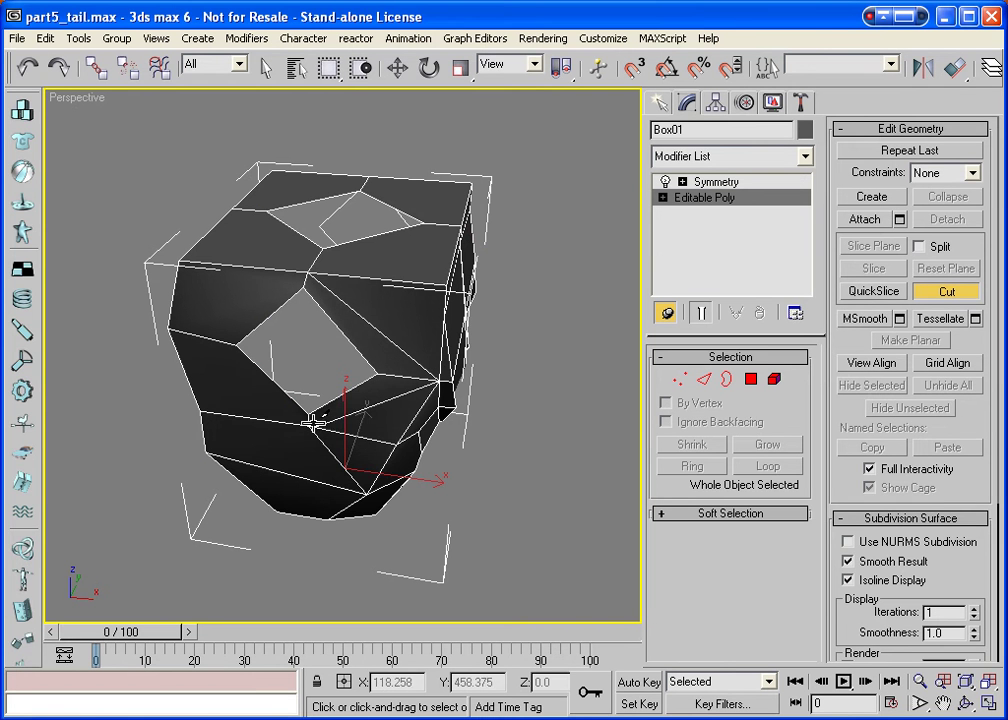
pyautogui.click(308, 423)
pyautogui.click(168, 329)
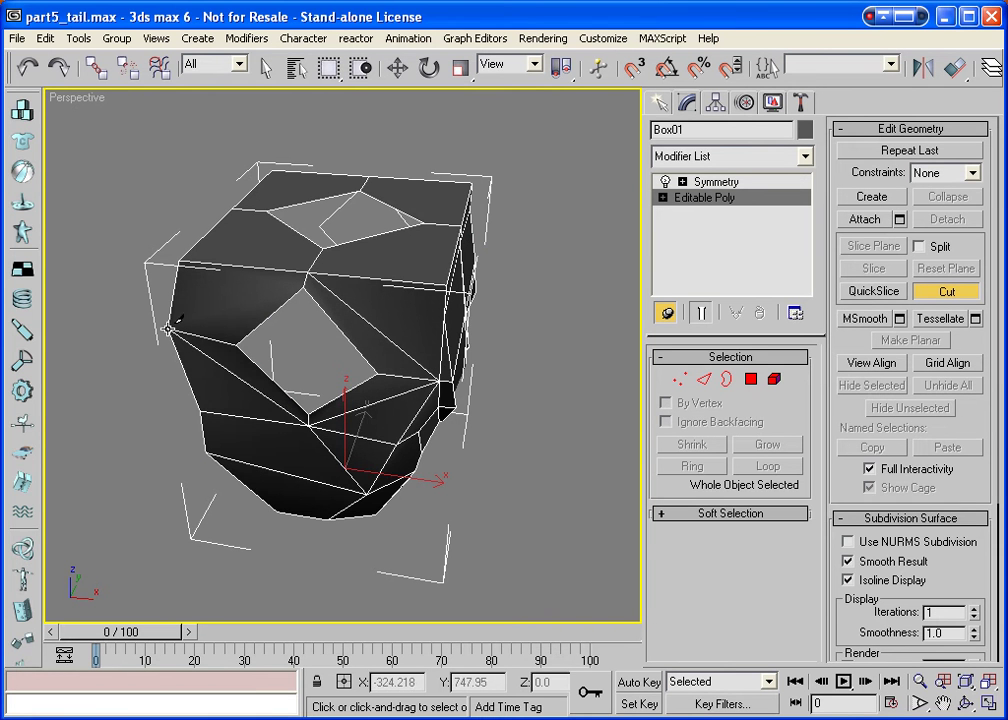
pyautogui.click(304, 275)
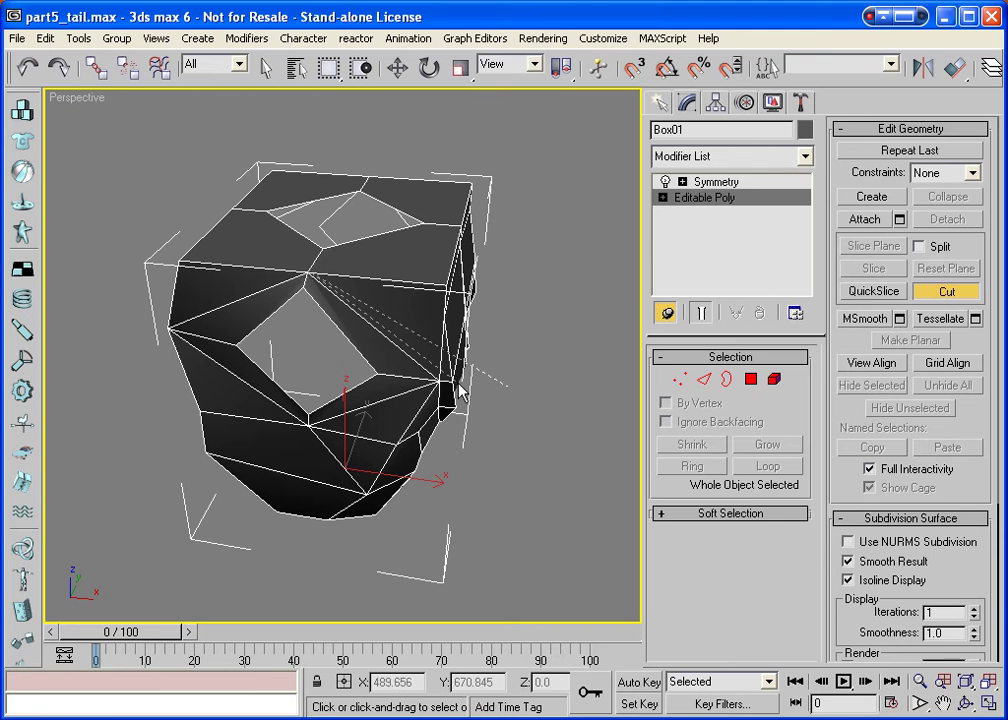
# Reselect only the four border edges of the side opening and move them further outward along Y to about -382.9.
pyautogui.click(704, 384)
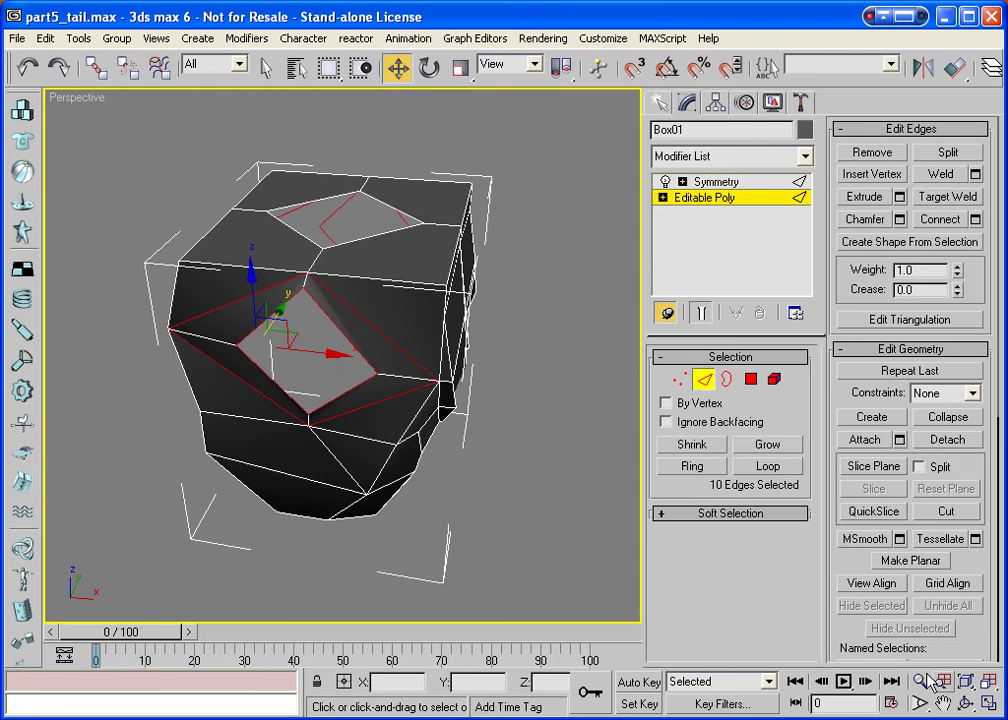
pyautogui.click(692, 444)
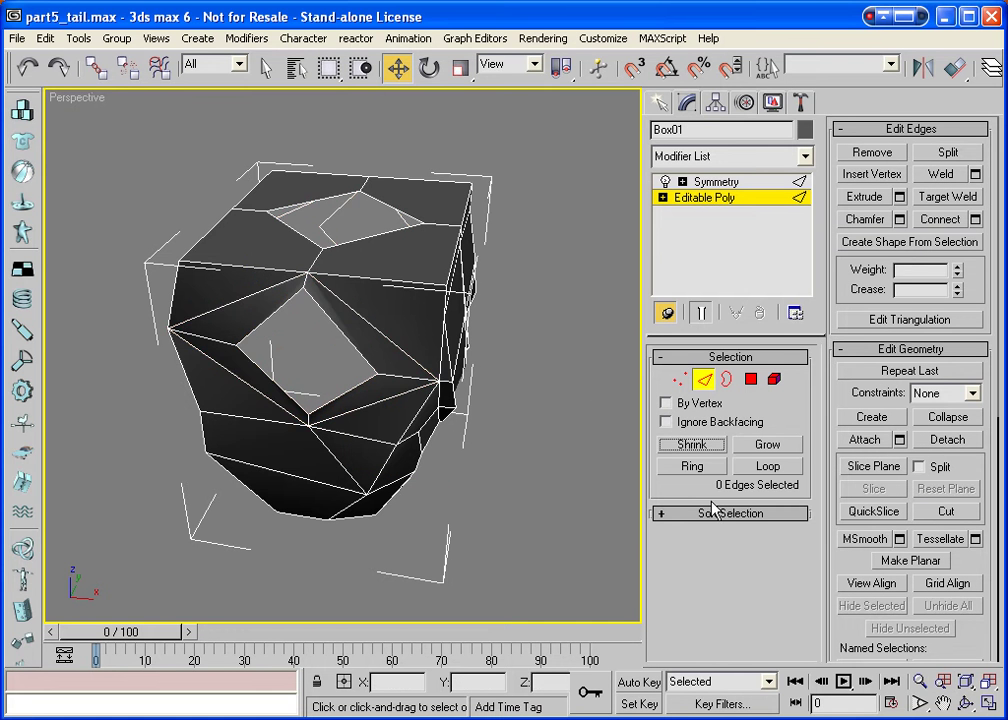
pyautogui.click(348, 338)
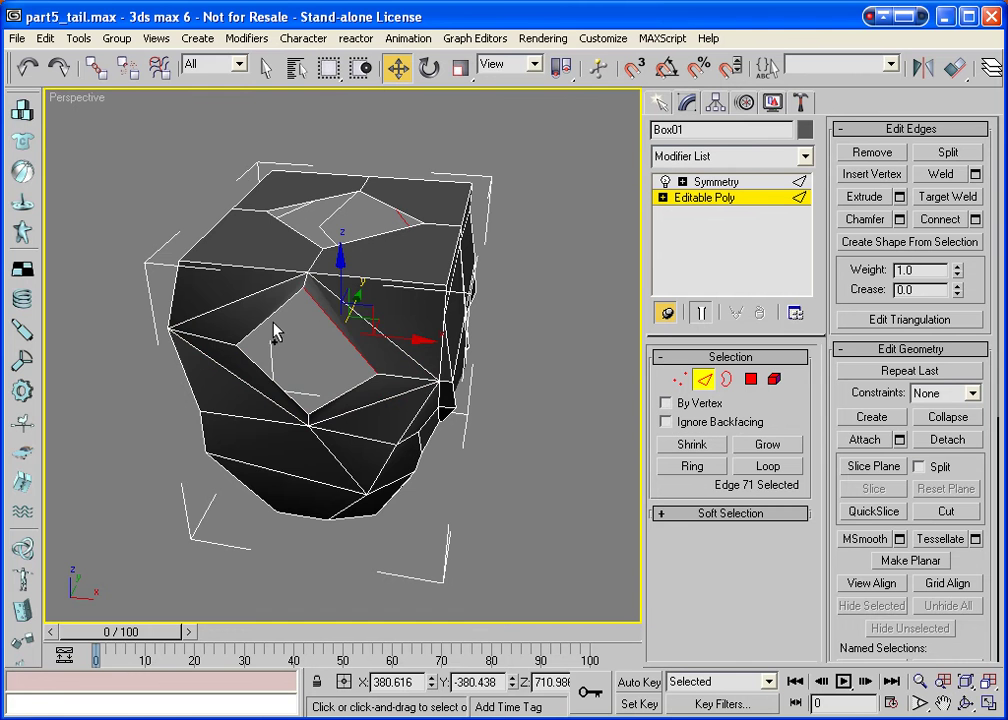
pyautogui.keyDown('ctrl'); pyautogui.click(268, 312); pyautogui.keyUp('ctrl')
pyautogui.keyDown('ctrl'); pyautogui.click(316, 404); pyautogui.keyUp('ctrl')
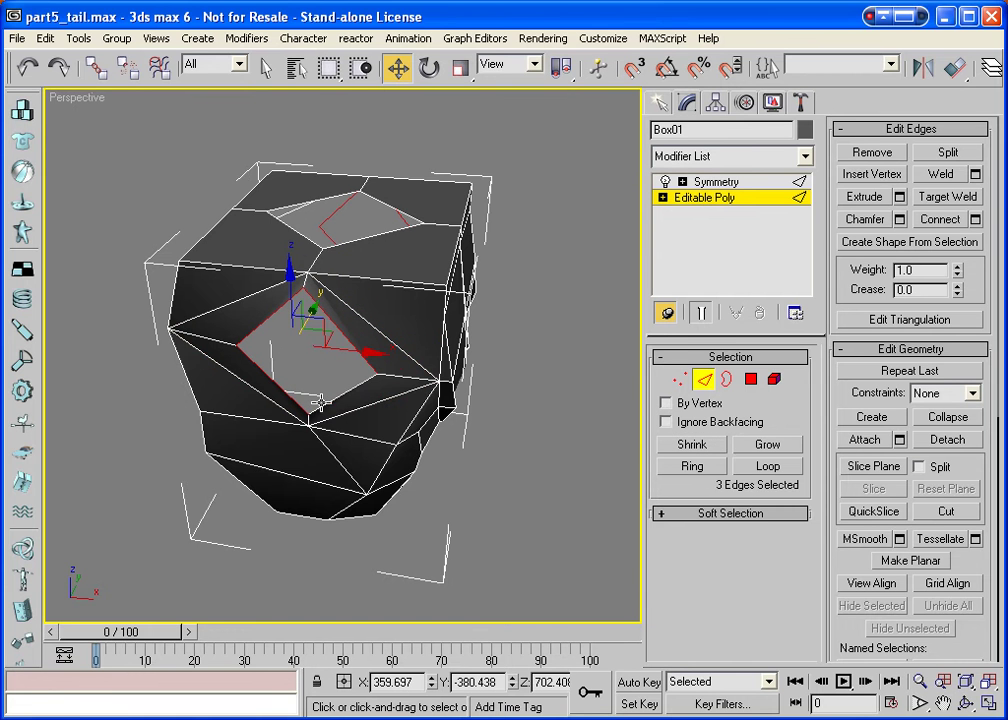
pyautogui.keyDown('ctrl'); pyautogui.click(324, 403); pyautogui.keyUp('ctrl')
pyautogui.click(966, 704)
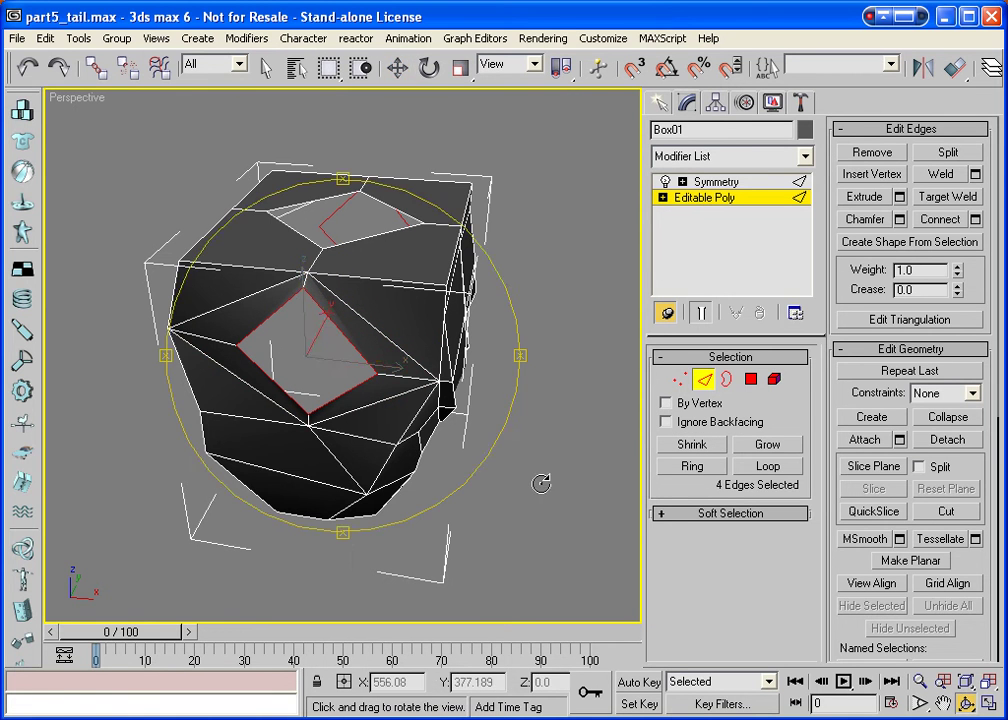
pyautogui.moveTo(438, 405); pyautogui.dragTo(289, 313)
pyautogui.rightClick(310, 343)
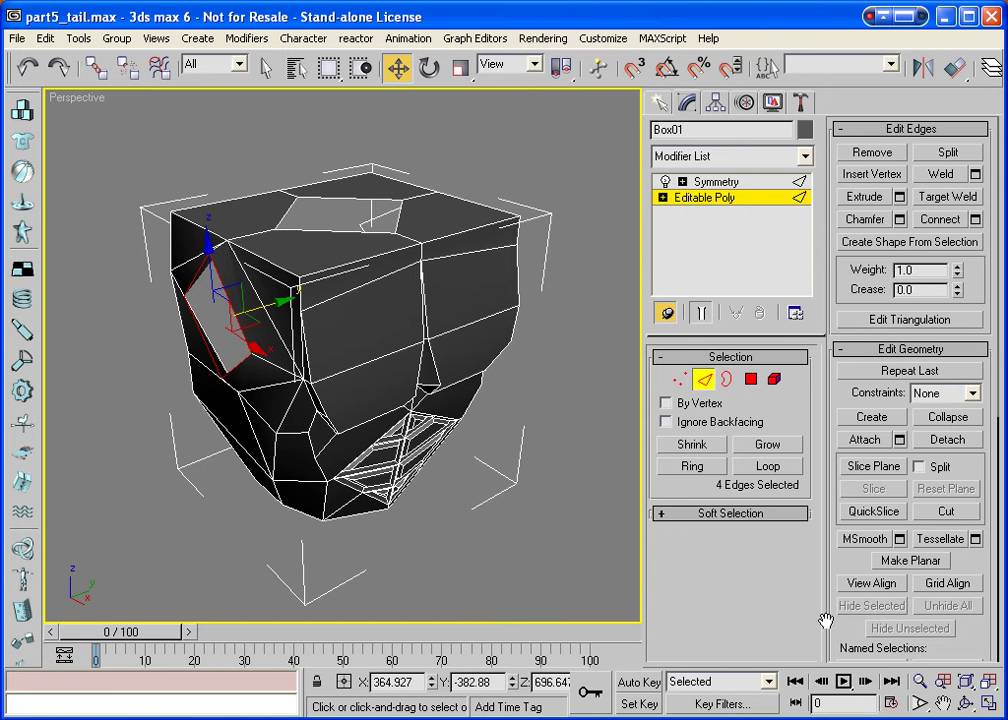
# Turn on NURMS subdivision to check the smoothed side opening and front, and turn it off again.
pyautogui.click(966, 706)
pyautogui.moveTo(272, 382); pyautogui.dragTo(250, 326)
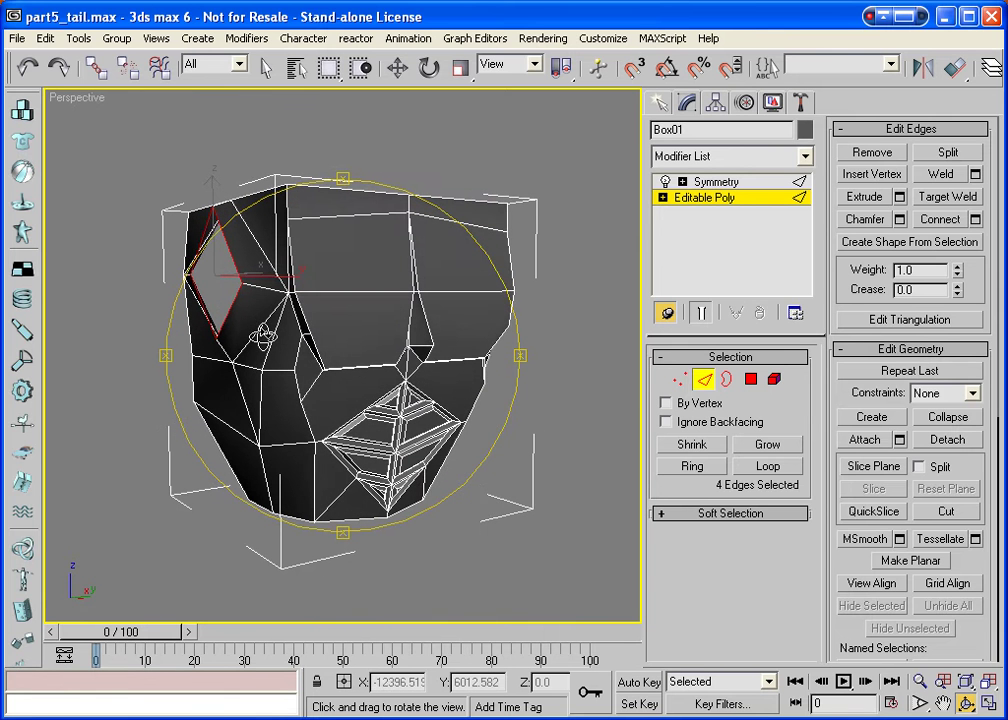
pyautogui.click(705, 380)
pyautogui.press('w')
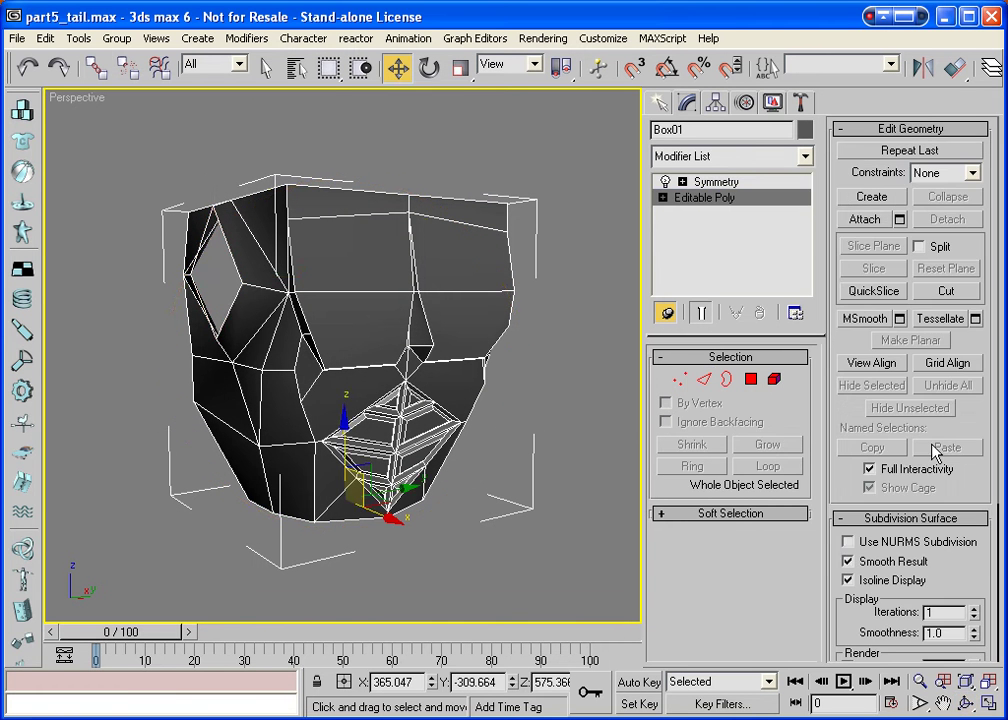
pyautogui.click(847, 541)
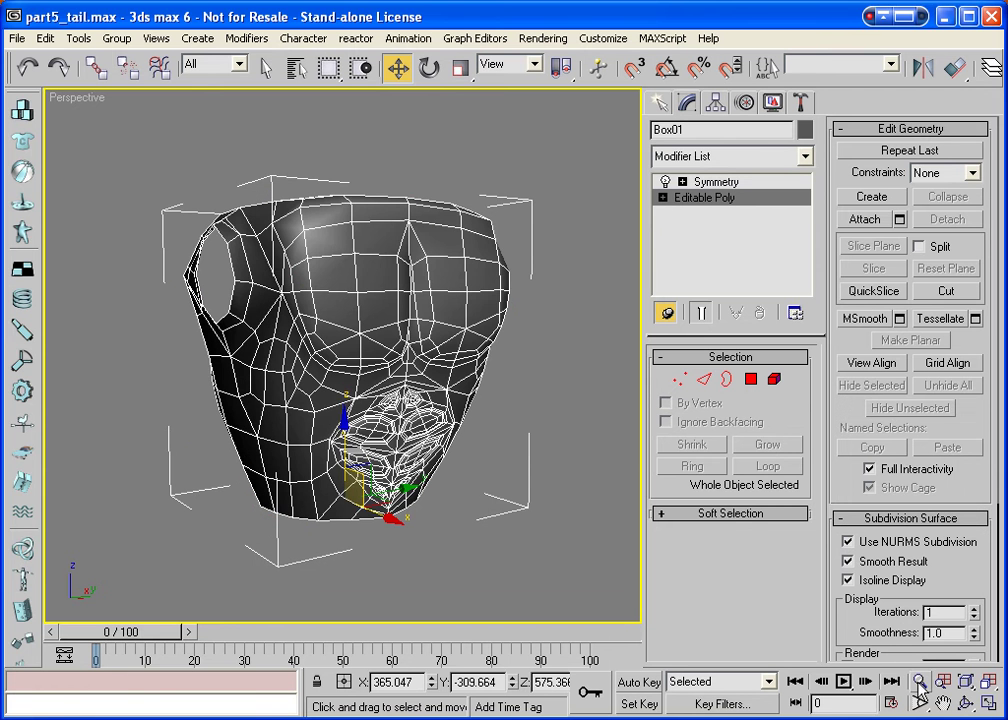
pyautogui.click(965, 703)
pyautogui.moveTo(380, 320); pyautogui.dragTo(307, 348)
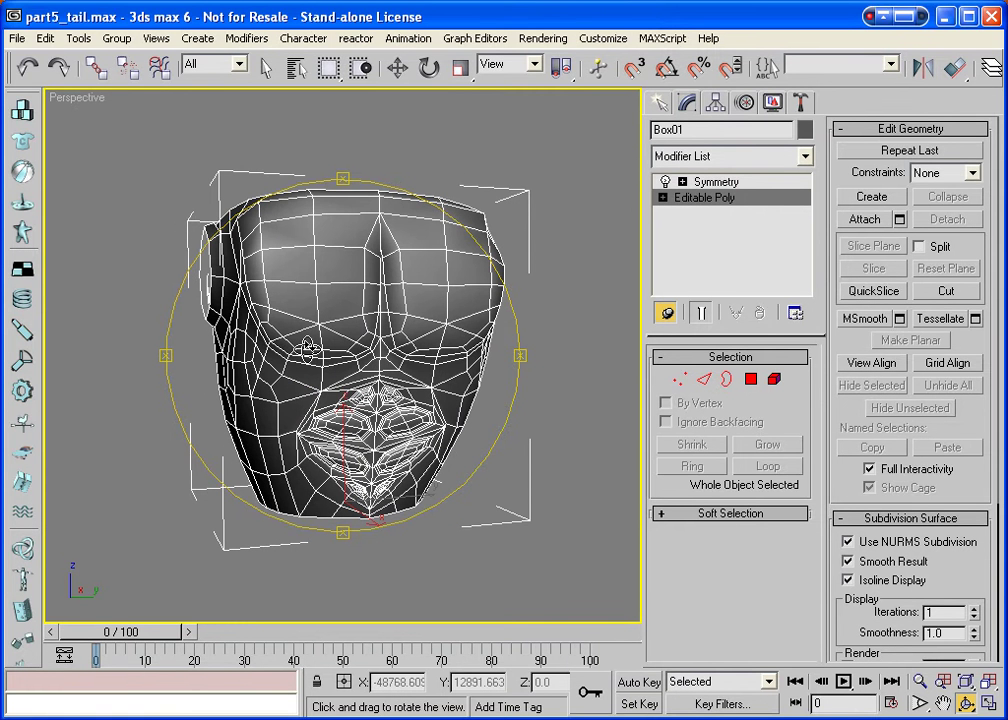
pyautogui.click(847, 543)
# Chamfer the two connected corner edges running beside the front grille down to the bottom edge, and leave edge editing.
pyautogui.moveTo(420, 420)
pyautogui.mouseDown()
pyautogui.moveTo(392, 385)
pyautogui.moveTo(394, 367)
pyautogui.moveTo(412, 397)
pyautogui.mouseUp()
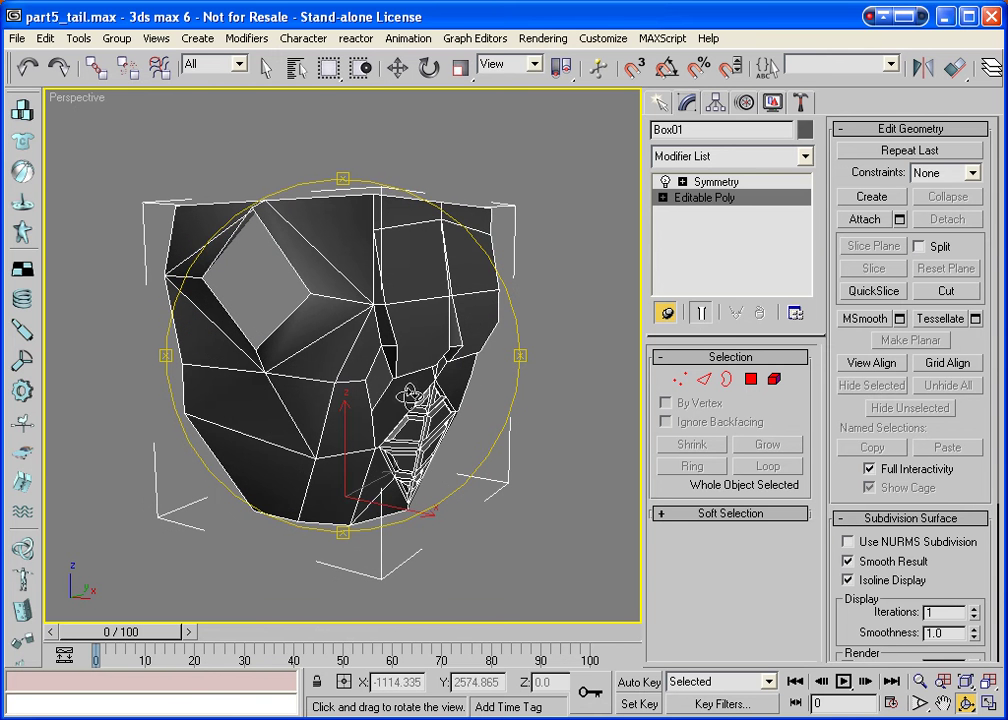
pyautogui.rightClick(556, 490)
pyautogui.click(705, 380)
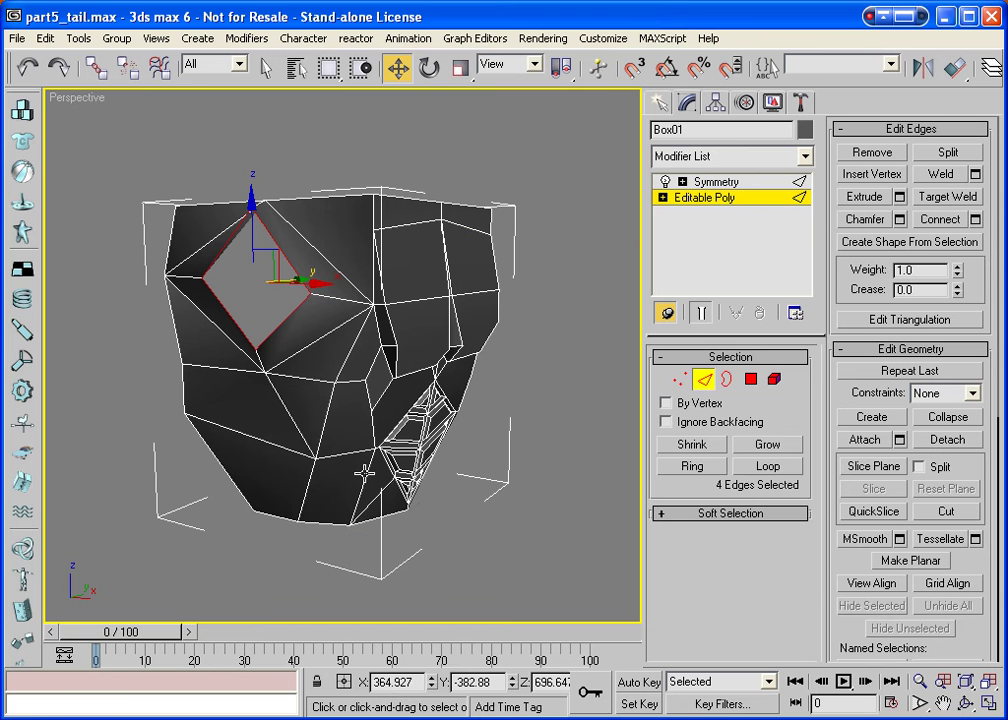
pyautogui.click(400, 468)
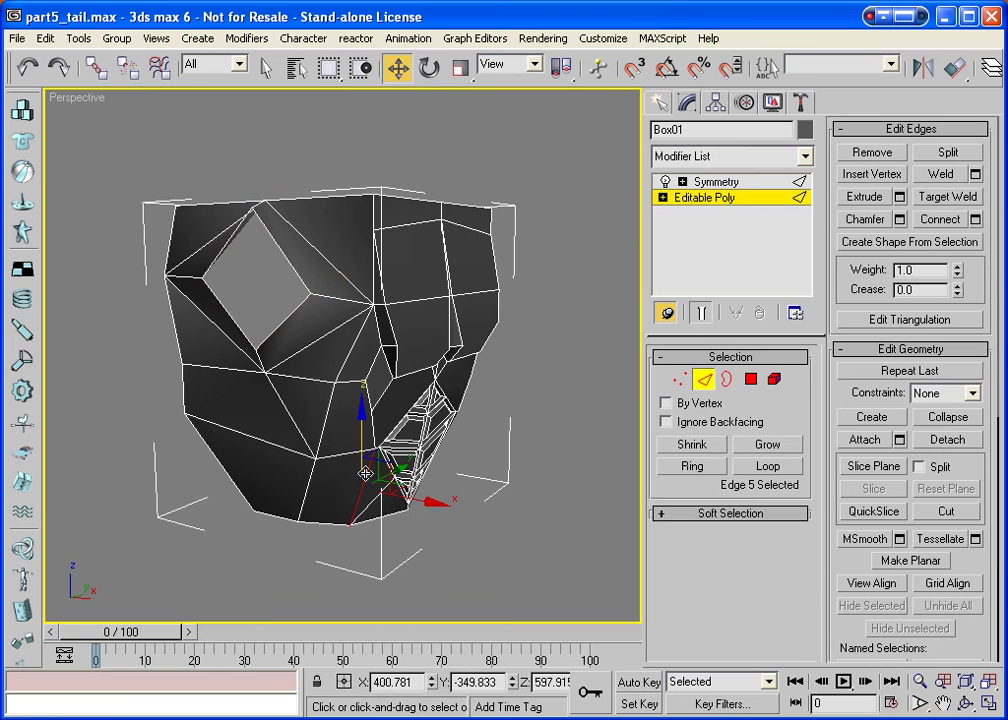
pyautogui.click(965, 705)
pyautogui.moveTo(513, 405); pyautogui.dragTo(437, 355)
pyautogui.rightClick(438, 355)
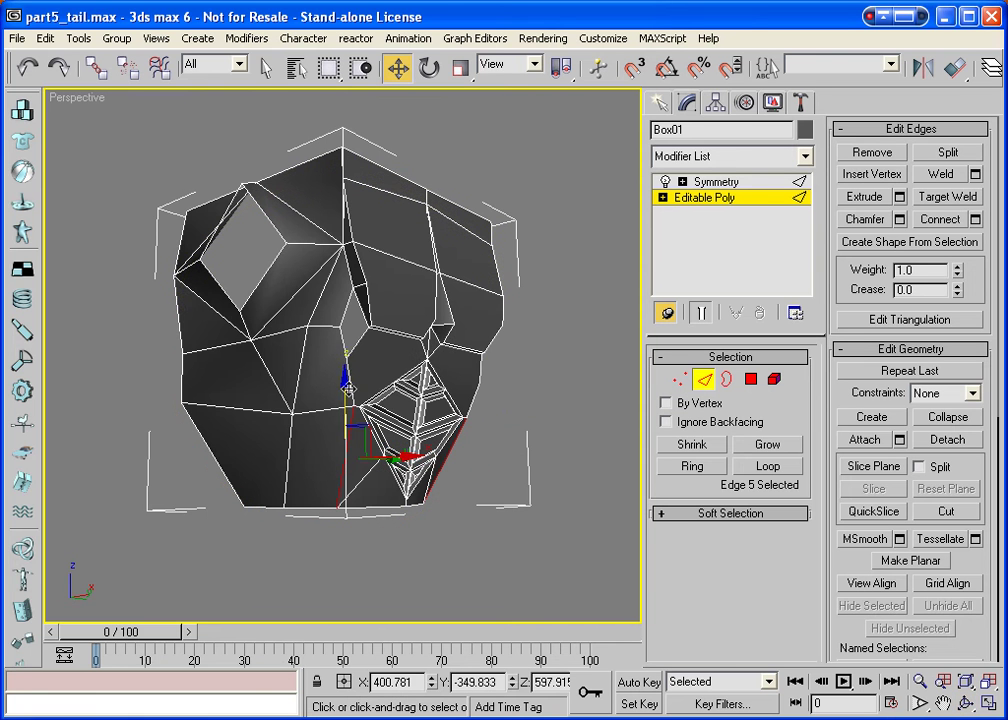
pyautogui.keyDown('ctrl'); pyautogui.click(351, 390); pyautogui.keyUp('ctrl')
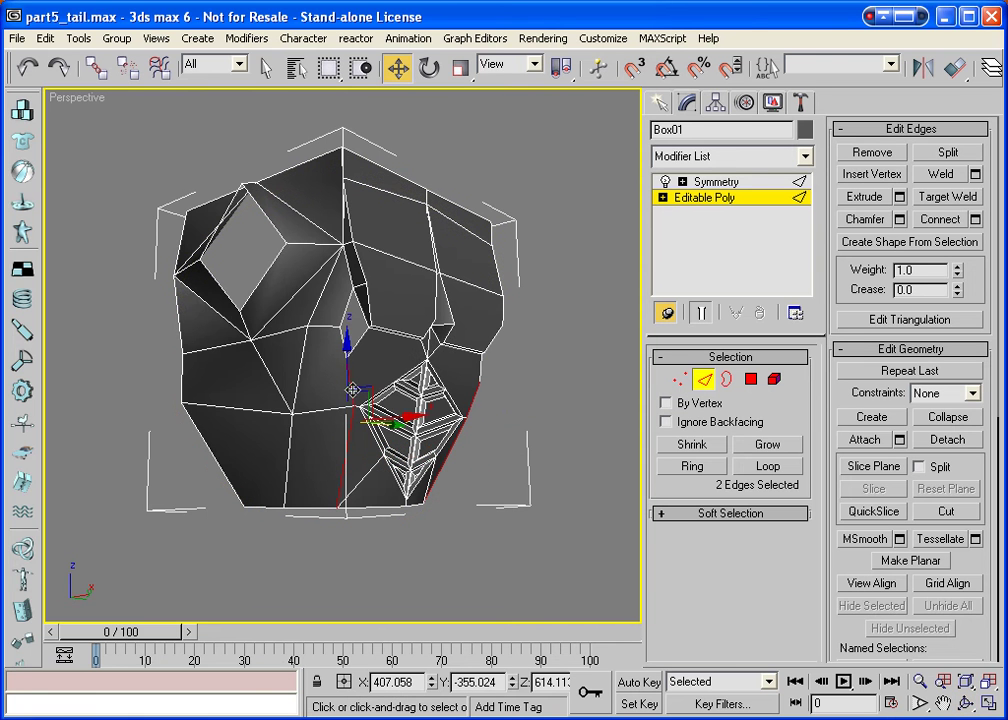
pyautogui.click(899, 219)
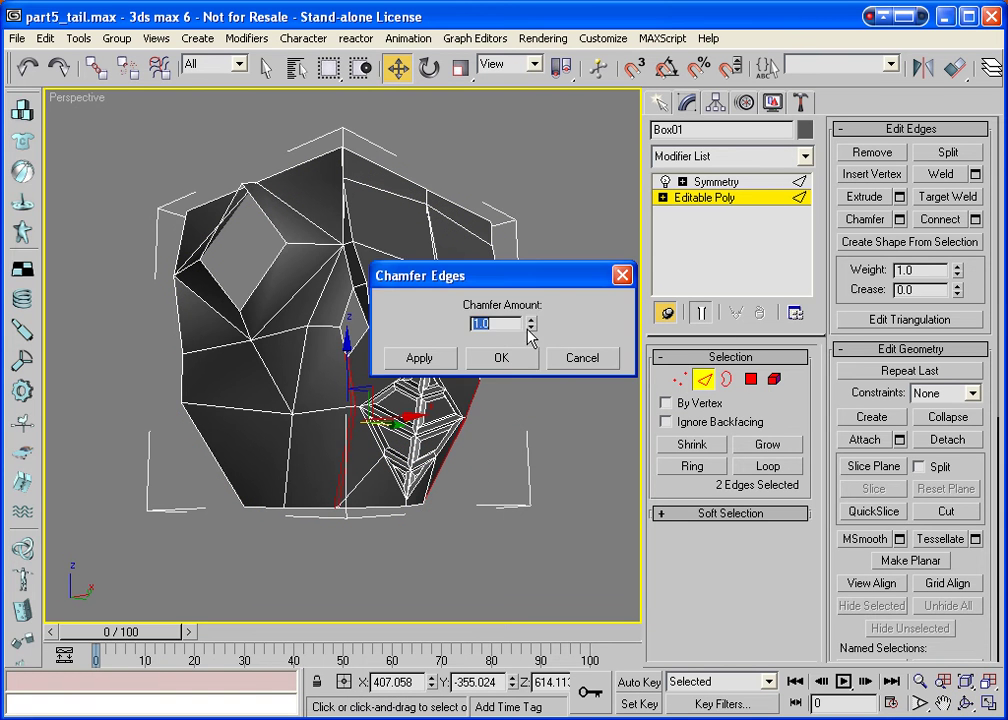
pyautogui.moveTo(531, 323); pyautogui.dragTo(538, 390)
pyautogui.click(520, 356)
pyautogui.click(704, 379)
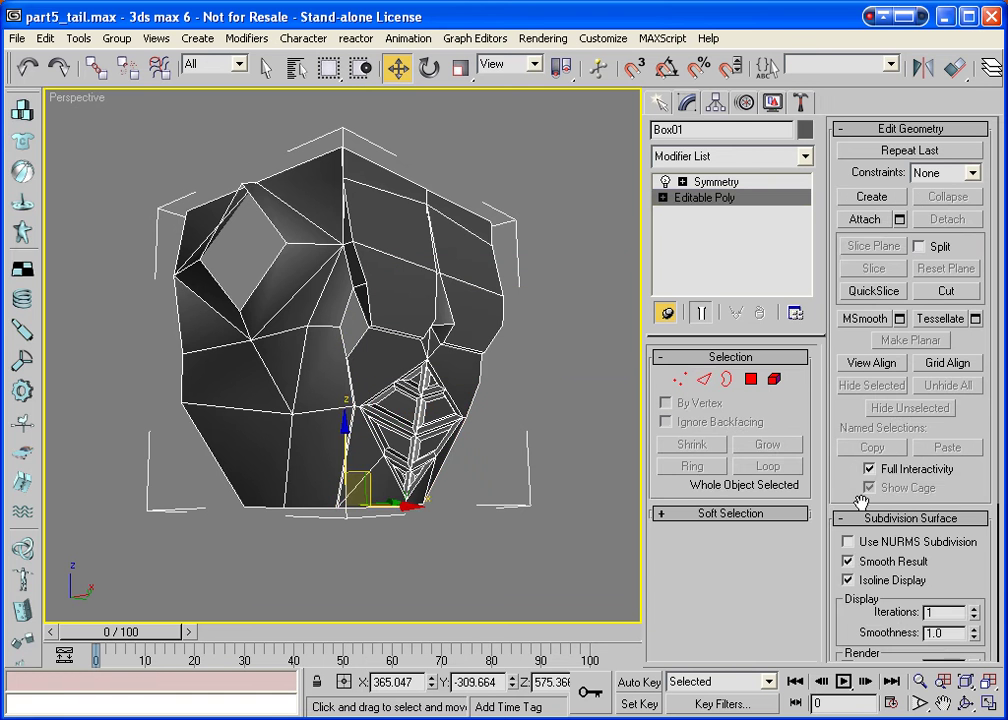
# Turn on NURMS subdivision for the editable poly and examine the smoothed side and back of the part.
pyautogui.click(847, 541)
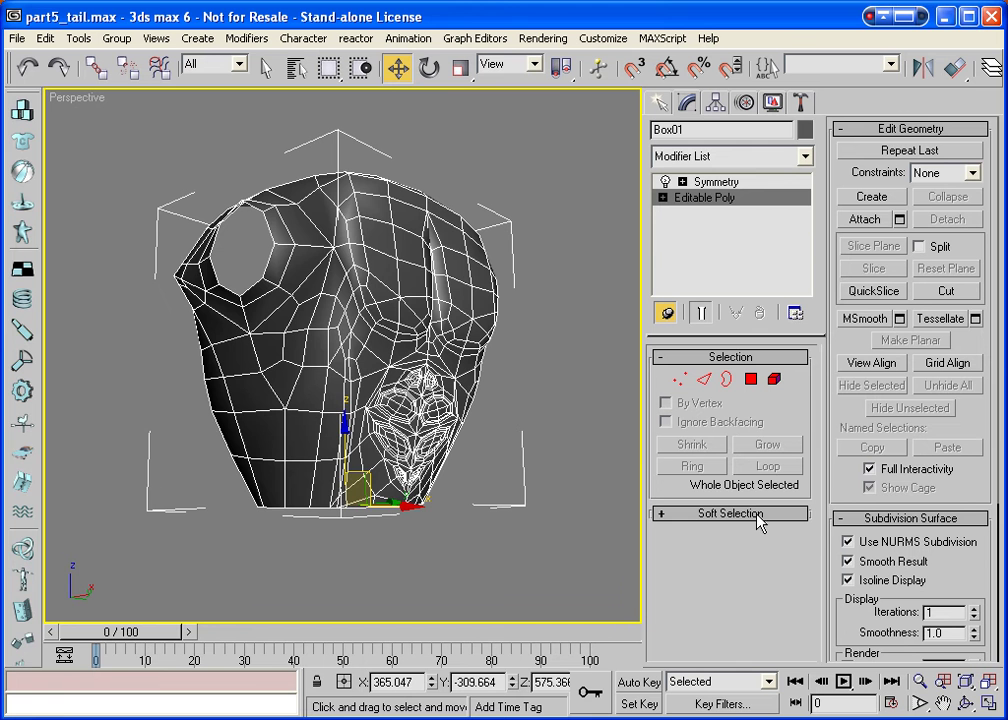
pyautogui.click(965, 705)
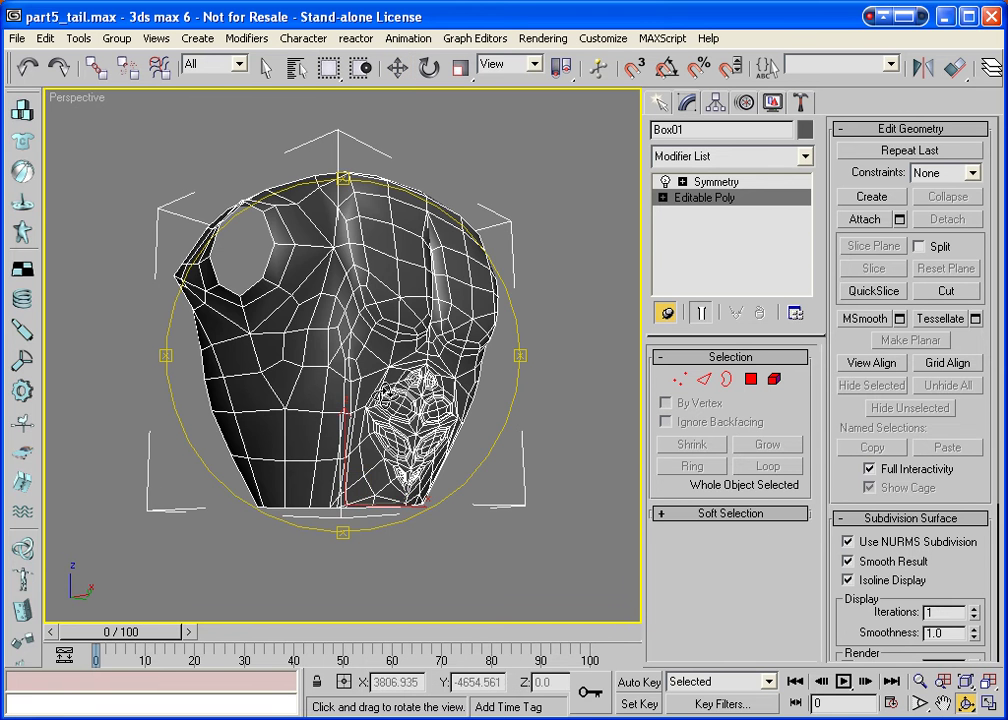
pyautogui.moveTo(390, 402); pyautogui.dragTo(502, 438)
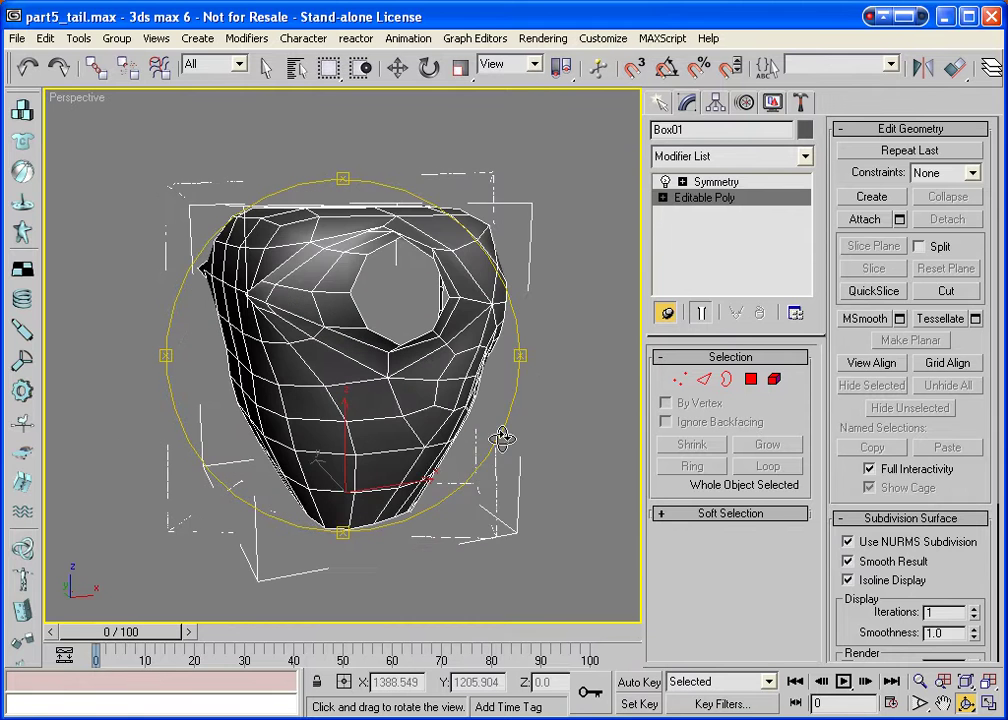
# Enter edge editing and select only the lower corner edge beside the front grille, running down to the bottom edge.
pyautogui.click(704, 379)
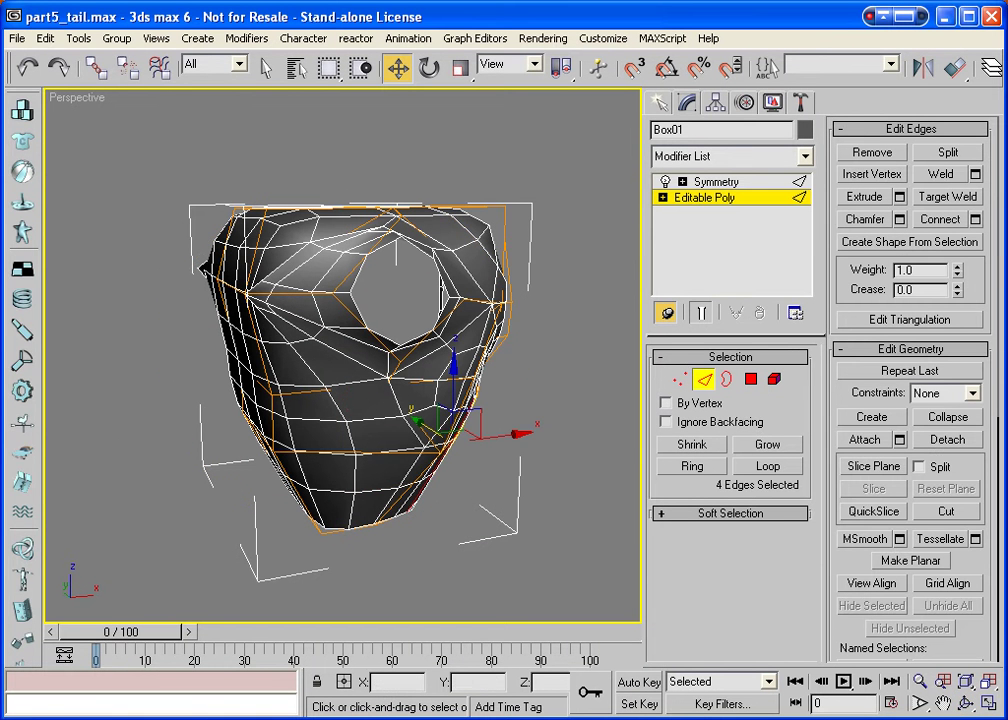
pyautogui.click(965, 704)
pyautogui.moveTo(519, 507); pyautogui.dragTo(441, 398)
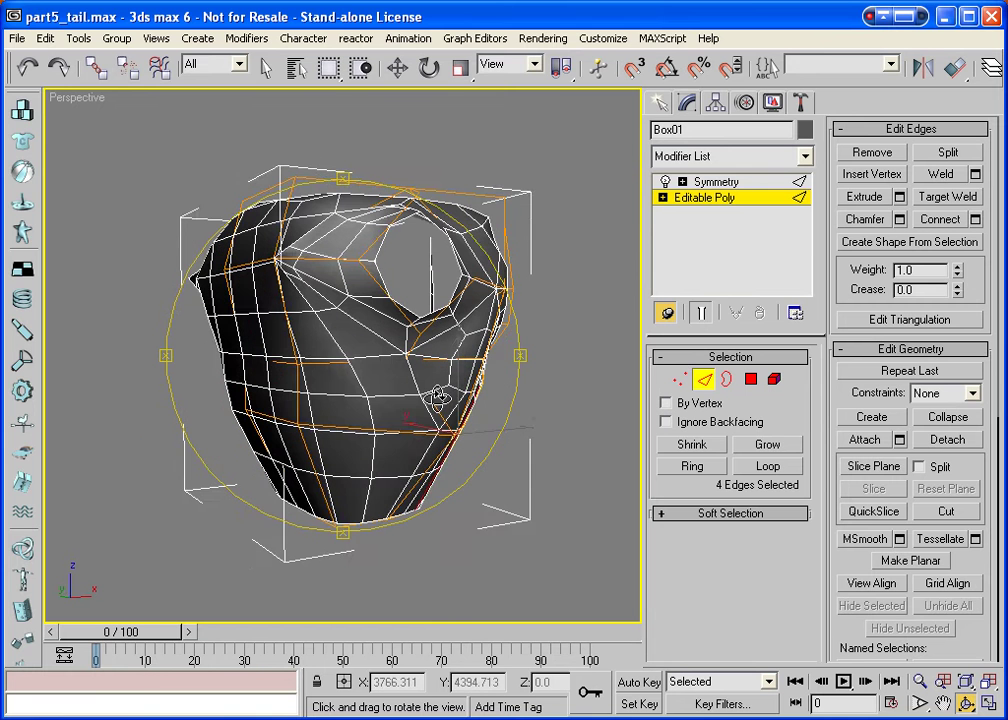
pyautogui.rightClick(459, 538)
pyautogui.click(412, 476)
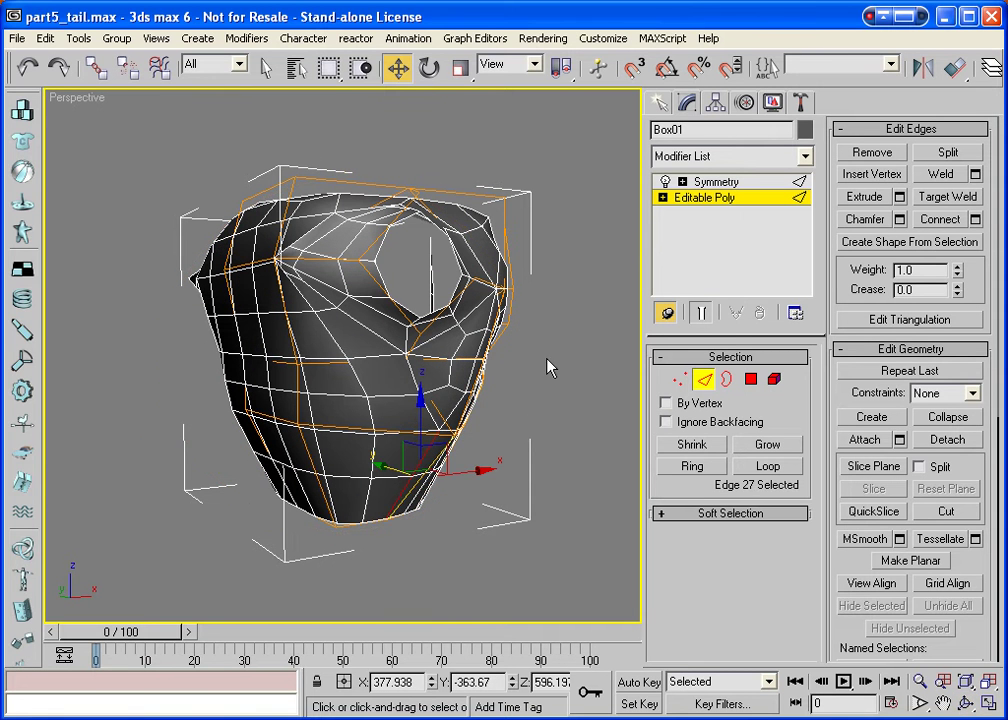
# Try to extrude the selected lower corner edge inward by about -11.5 with a base width of about 3.6.
pyautogui.click(866, 197)
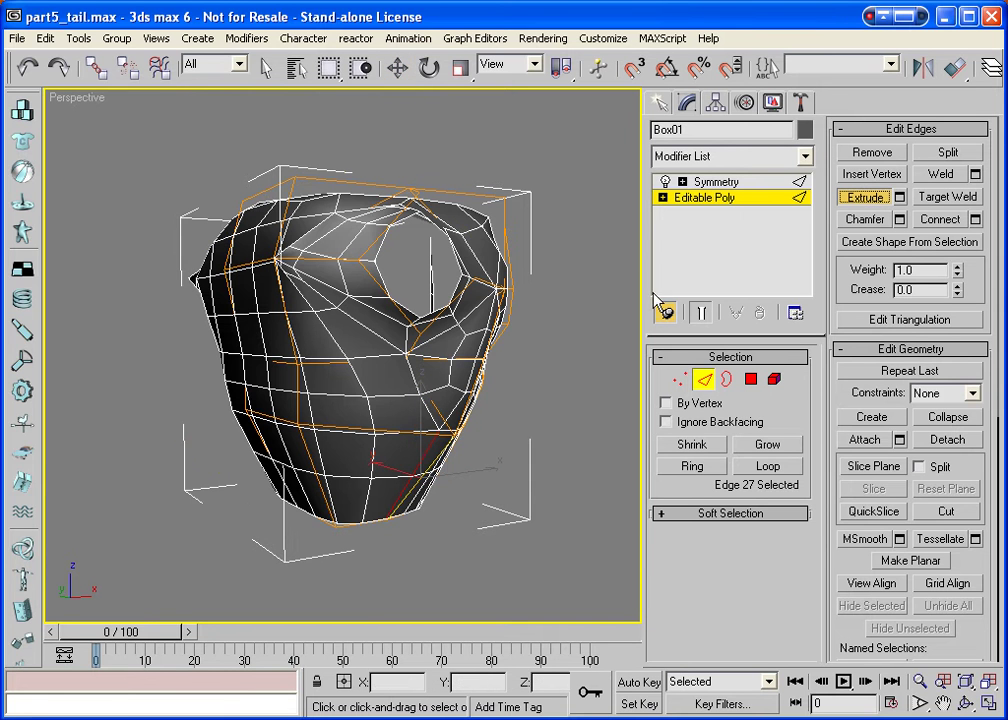
pyautogui.moveTo(422, 461); pyautogui.dragTo(434, 509)
pyautogui.click(965, 704)
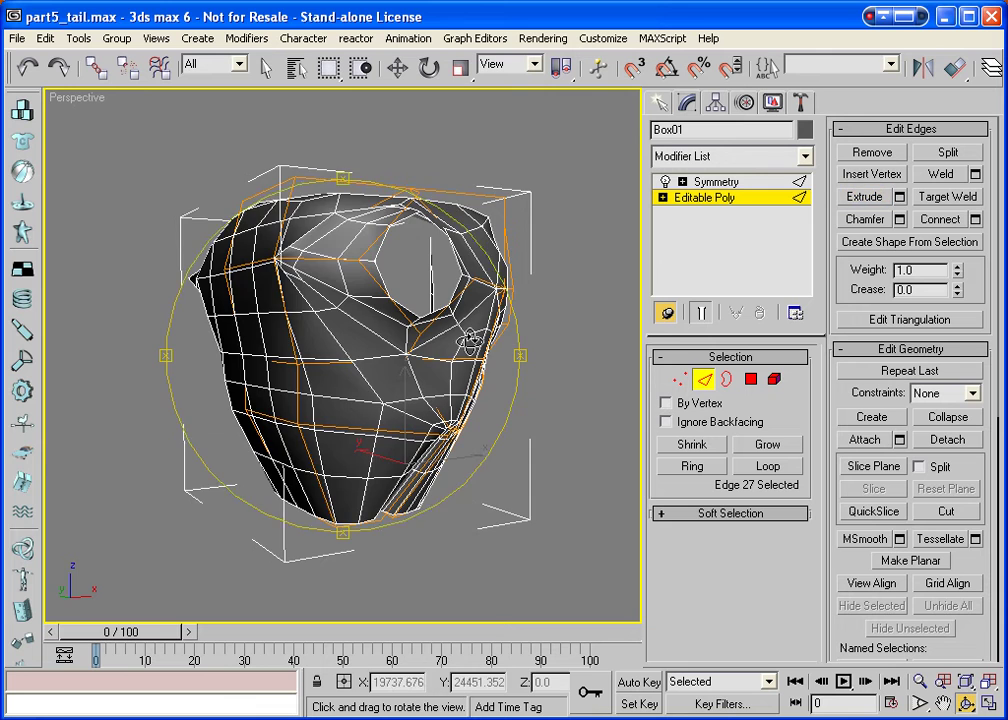
pyautogui.moveTo(440, 352); pyautogui.dragTo(416, 385)
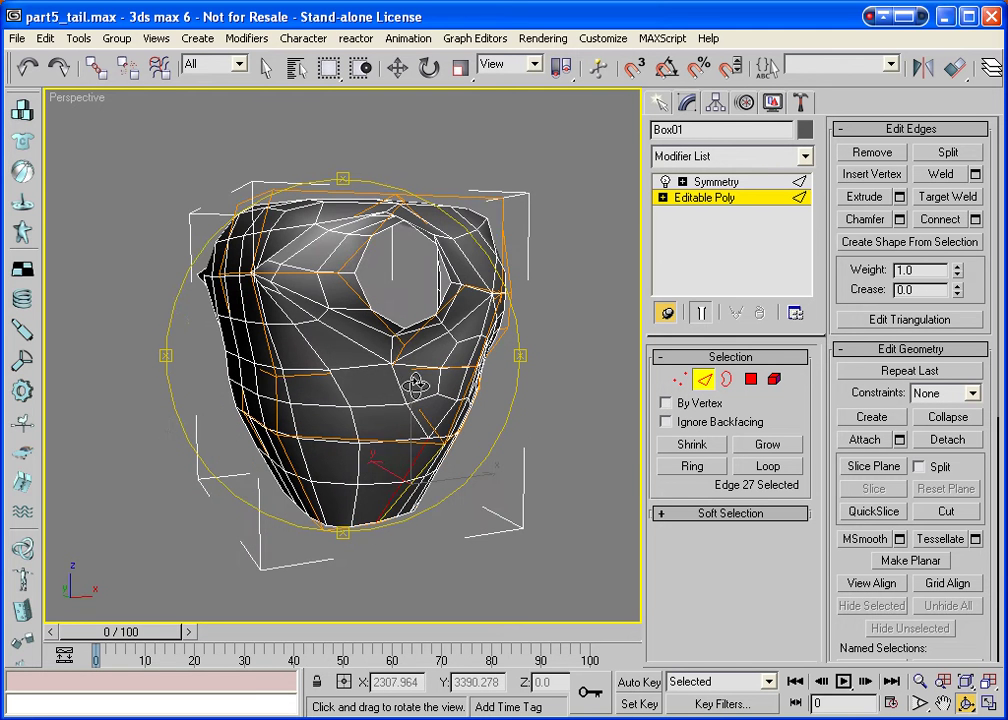
# Add the corner edge directly above to the edge selection.
pyautogui.rightClick(452, 420)
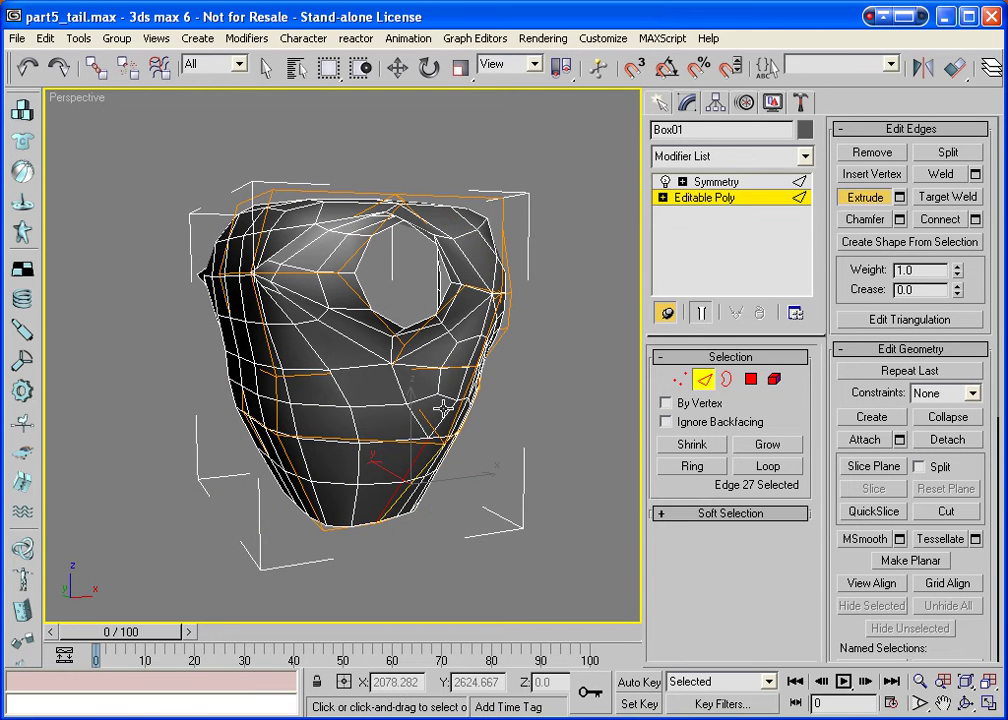
pyautogui.keyDown('ctrl'); pyautogui.click(458, 411); pyautogui.keyUp('ctrl')
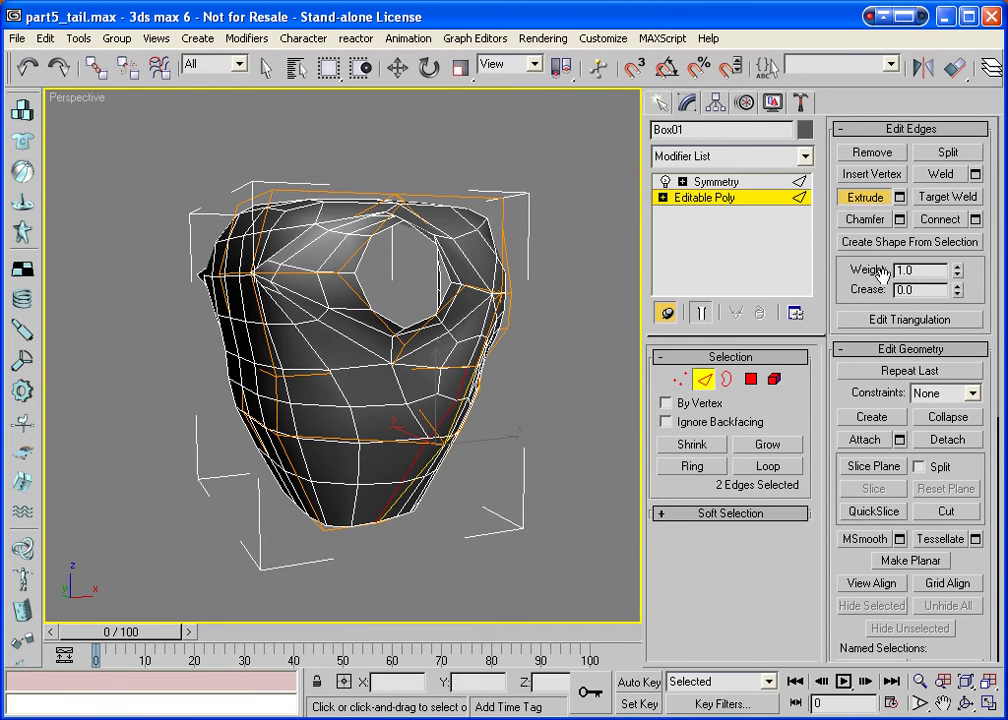
# Try to extrude both selected corner edges with a height of -11.521 and a base width of 3.566.
pyautogui.click(899, 197)
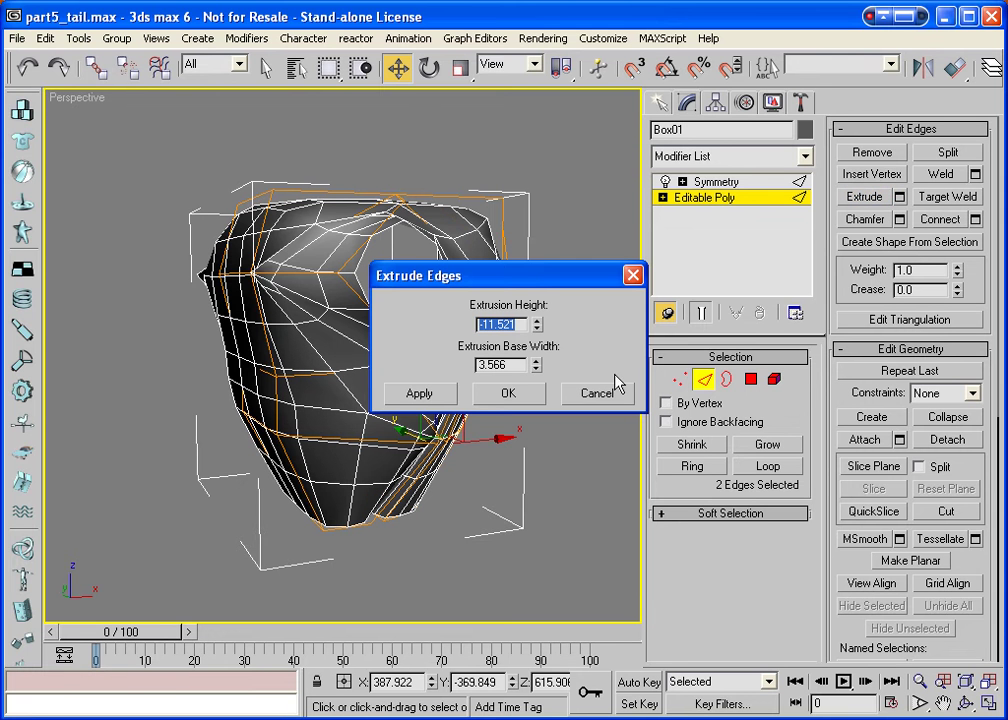
pyautogui.click(508, 393)
pyautogui.click(965, 706)
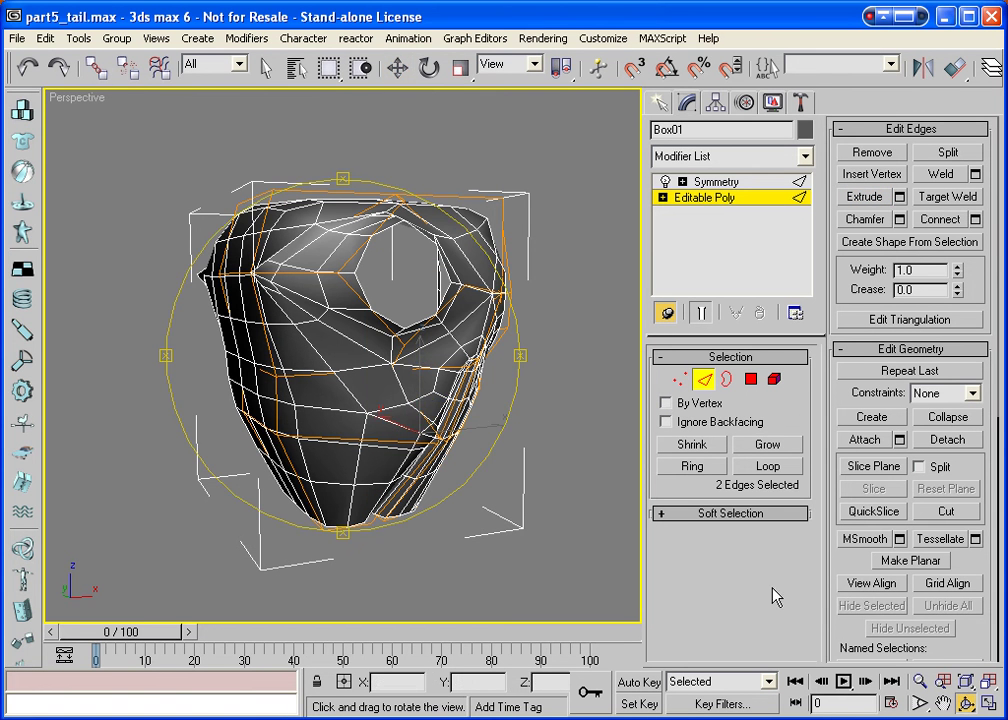
pyautogui.moveTo(394, 371); pyautogui.dragTo(370, 440)
pyautogui.press('w')
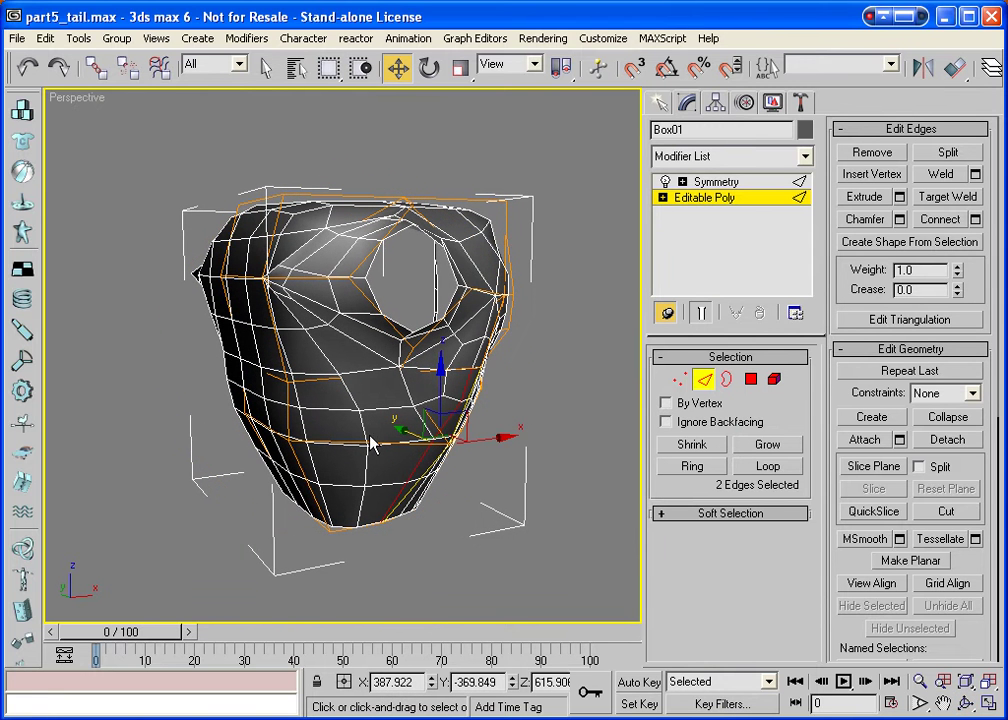
# Add the three connected horizontal edges running below the side opening and around to the back to the edge selection.
pyautogui.keyDown('ctrl'); pyautogui.click(428, 373); pyautogui.keyUp('ctrl')
pyautogui.keyDown('ctrl'); pyautogui.click(327, 379); pyautogui.keyUp('ctrl')
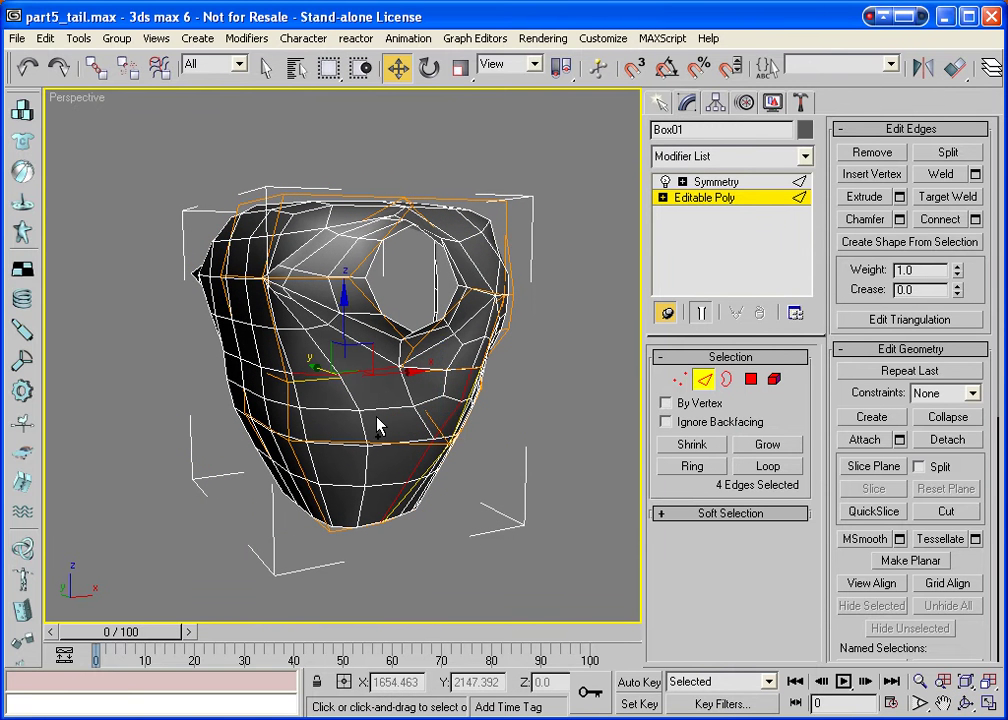
pyautogui.click(966, 703)
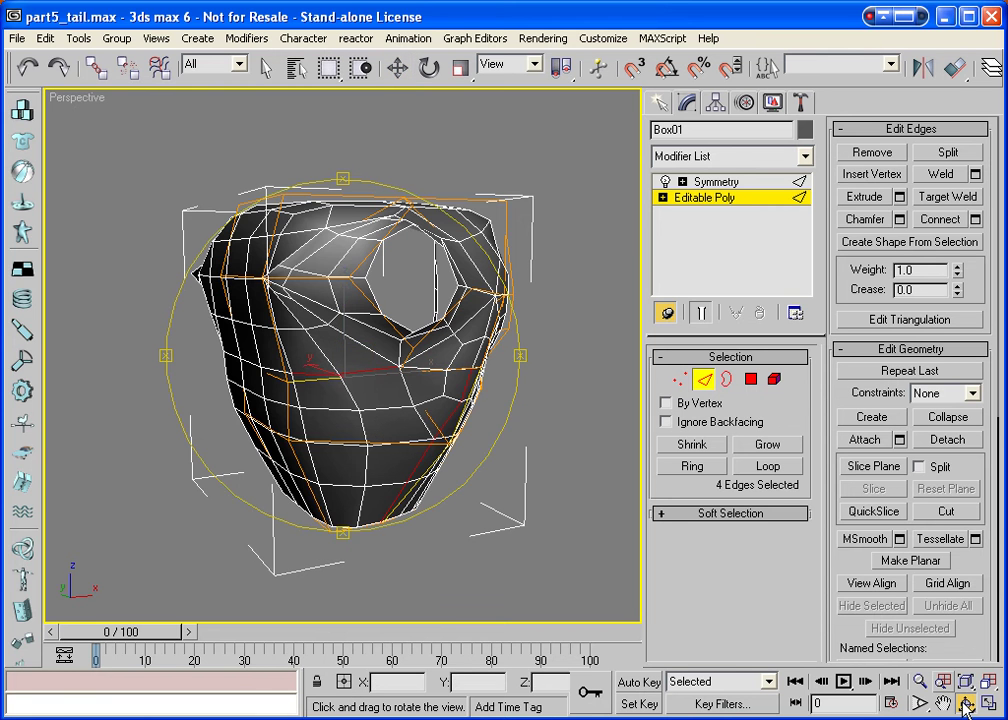
pyautogui.moveTo(360, 437); pyautogui.dragTo(437, 437)
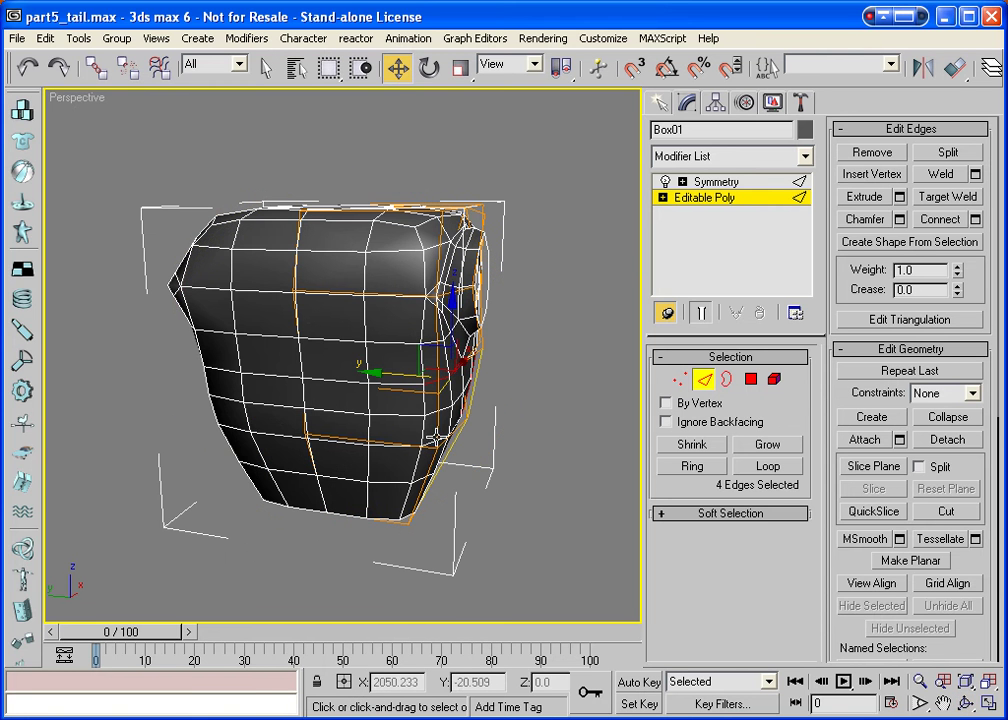
pyautogui.keyDown('ctrl'); pyautogui.click(396, 380); pyautogui.keyUp('ctrl')
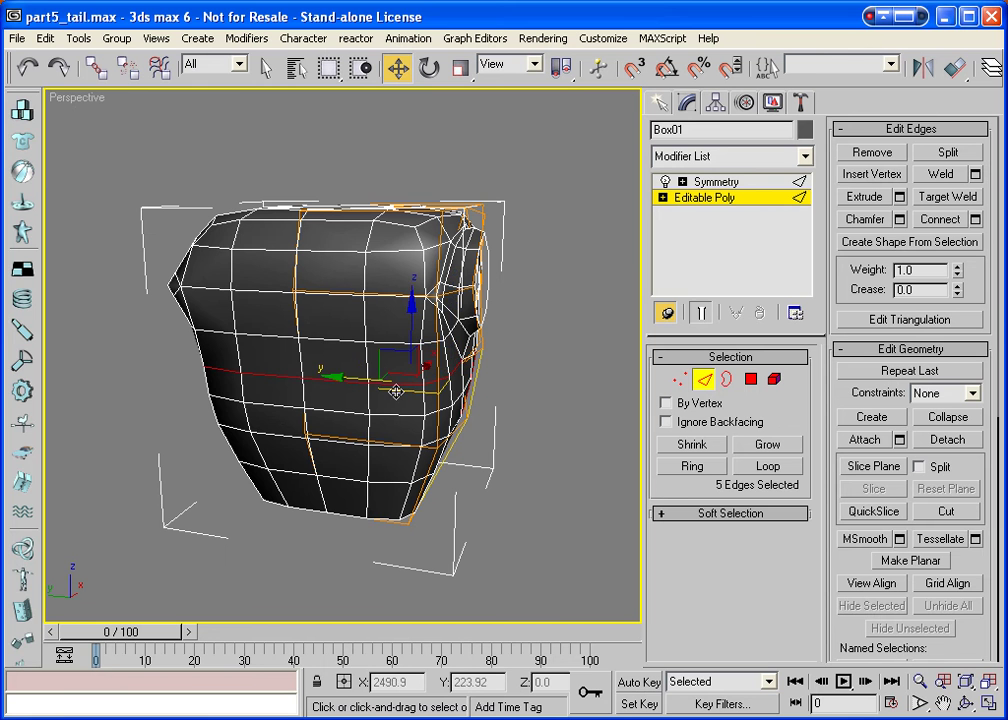
pyautogui.click(966, 703)
pyautogui.moveTo(378, 457); pyautogui.dragTo(236, 350)
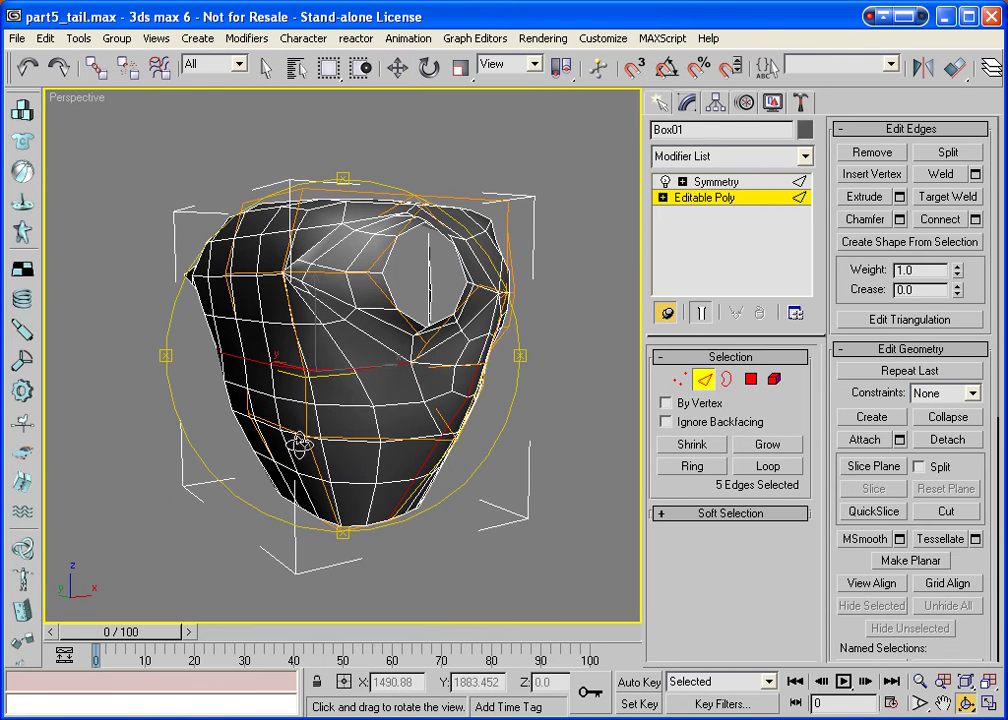
# Preview an extrusion of the five selected edges with a height of -11.521 and a base width of 3.566, keeping the model in view.
pyautogui.click(899, 219)
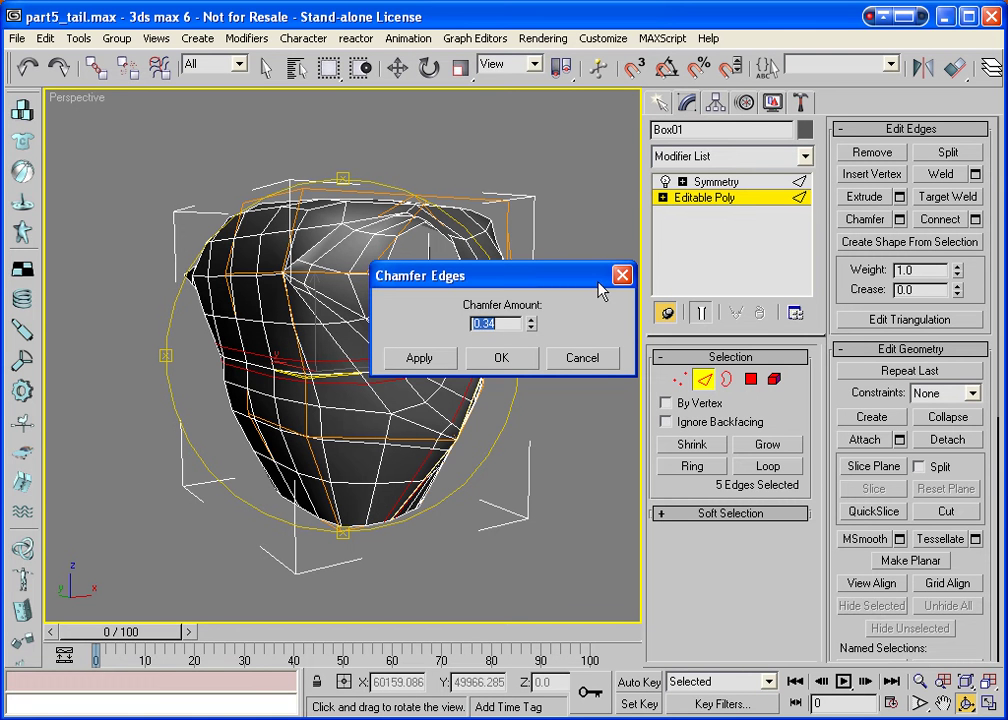
pyautogui.click(613, 362)
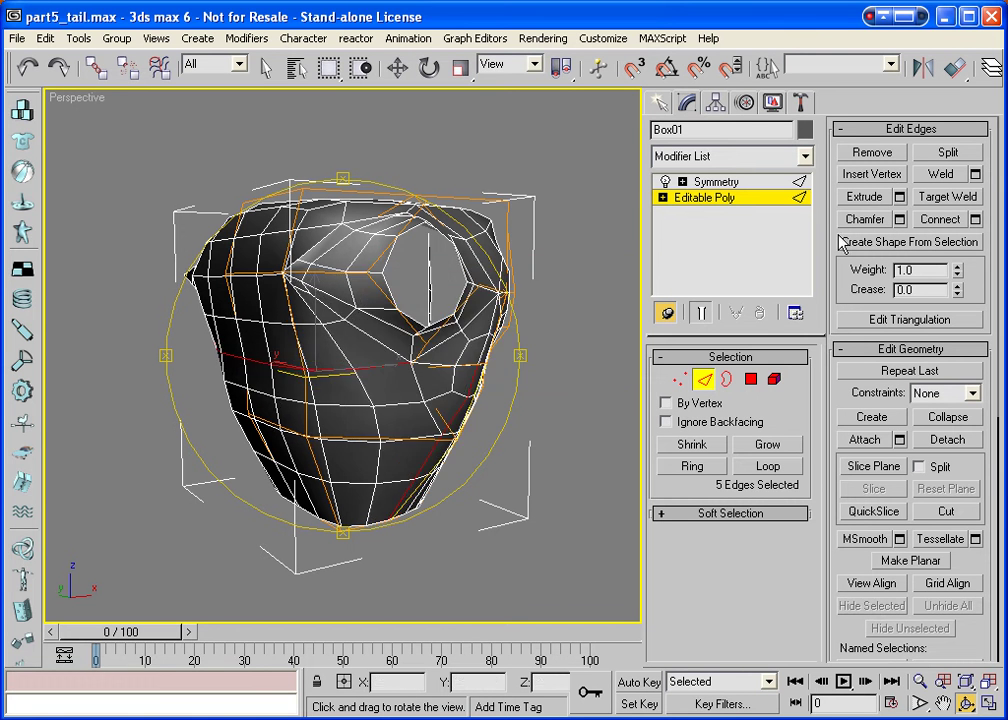
pyautogui.click(899, 197)
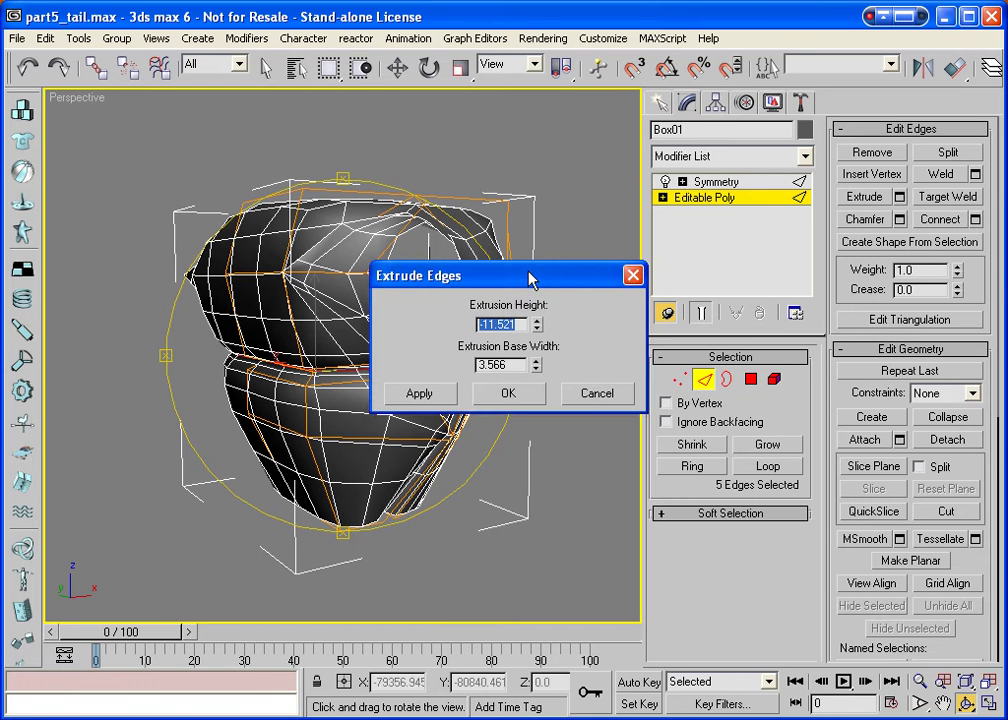
pyautogui.moveTo(533, 271); pyautogui.dragTo(733, 238)
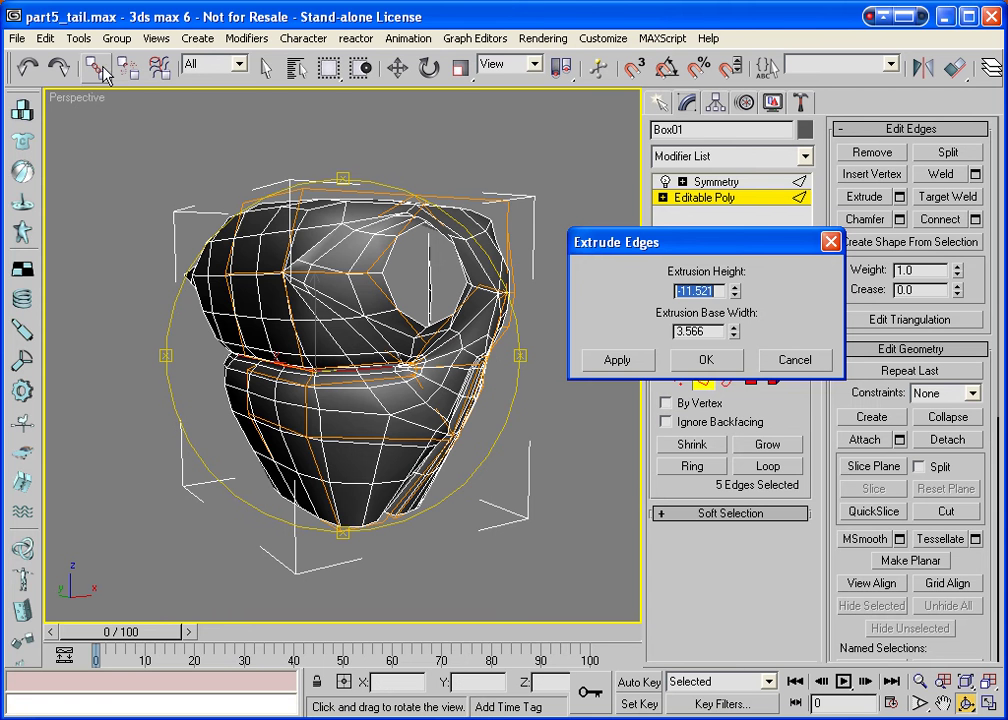
# Add the next connected edge below the opening to the selection and extrude all six edges with a base width of 0.642.
pyautogui.click(265, 67)
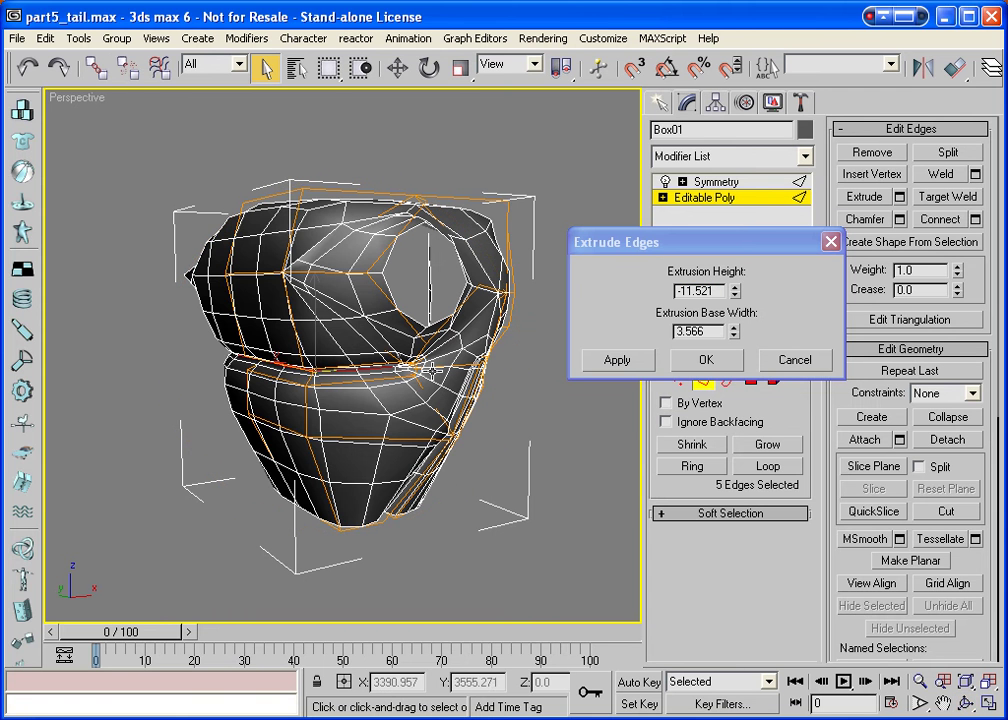
pyautogui.keyDown('ctrl'); pyautogui.click(373, 392); pyautogui.keyUp('ctrl')
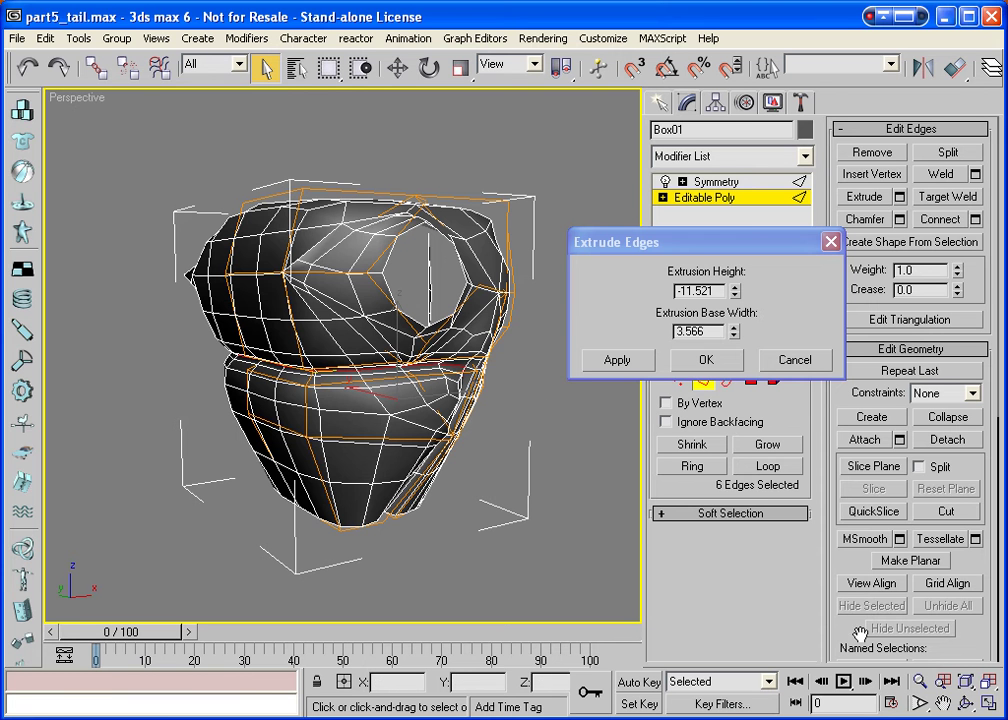
pyautogui.moveTo(736, 340); pyautogui.dragTo(750, 414)
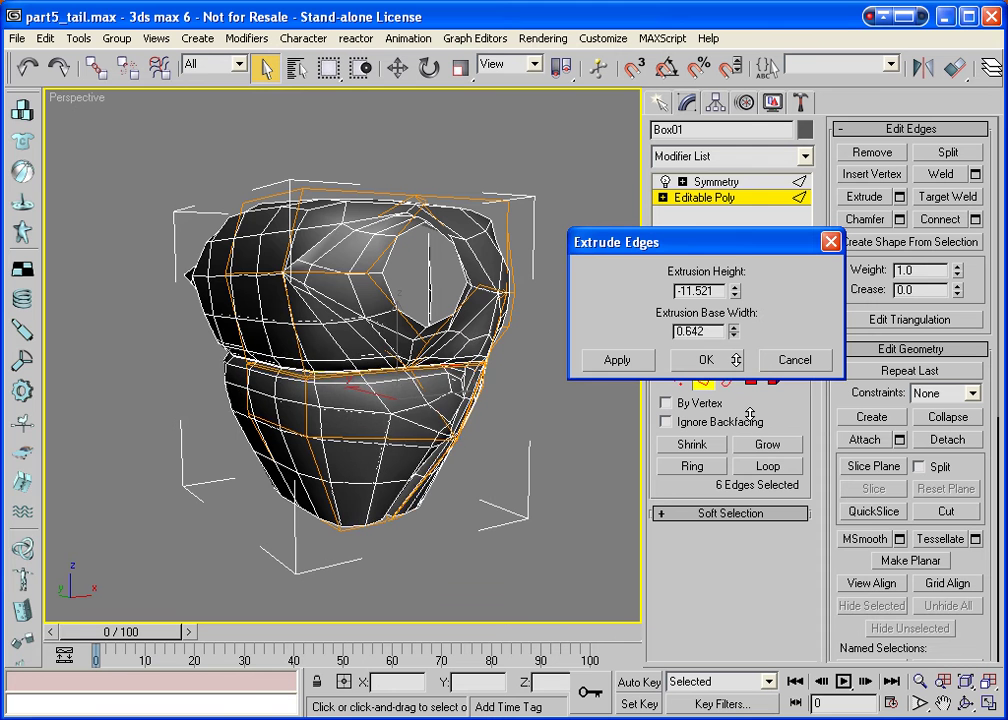
pyautogui.click(966, 704)
pyautogui.moveTo(330, 315); pyautogui.dragTo(242, 375)
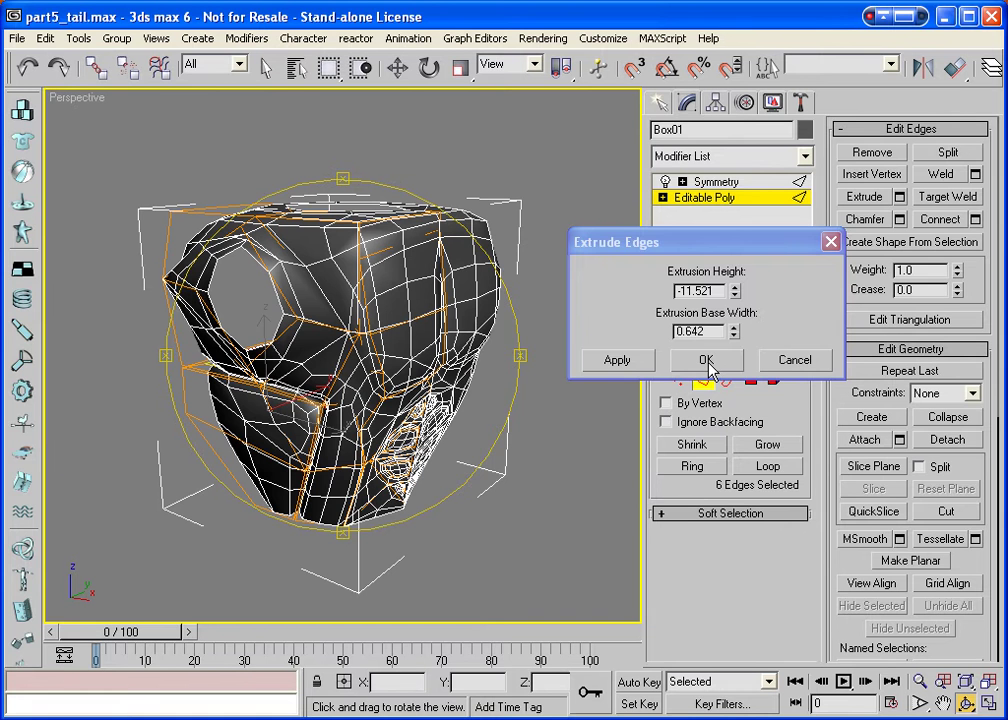
pyautogui.click(706, 360)
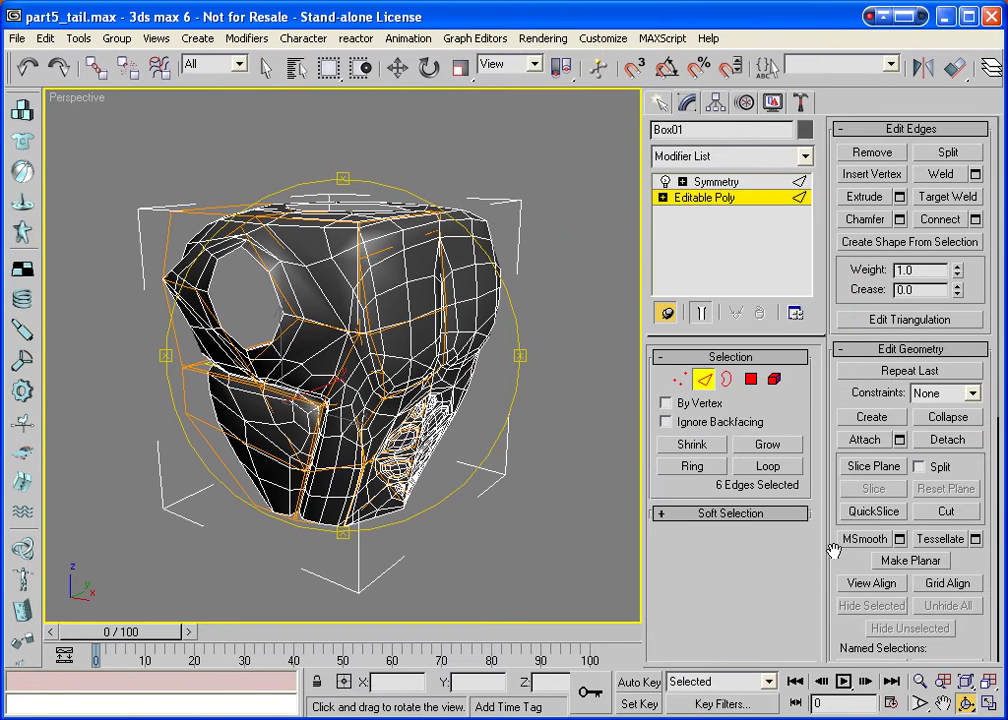
# Leave edge editing, raise the NURMS display iterations to 2 and inspect the shaded groove from the front and side without edge display.
pyautogui.click(707, 382)
pyautogui.moveTo(831, 572); pyautogui.dragTo(831, 340)
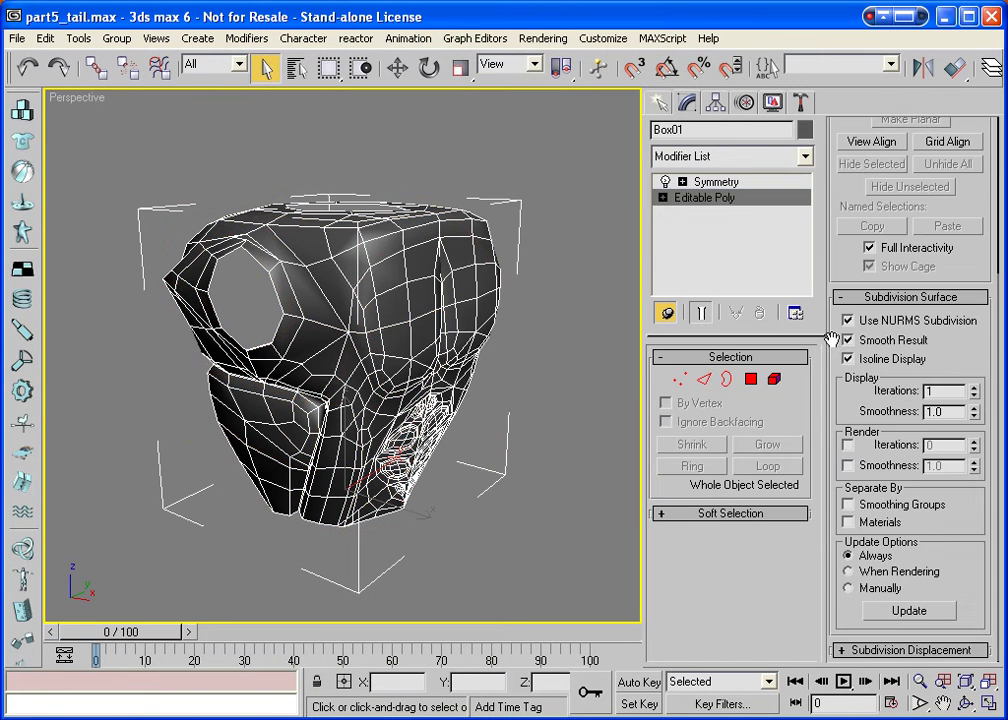
pyautogui.click(974, 387)
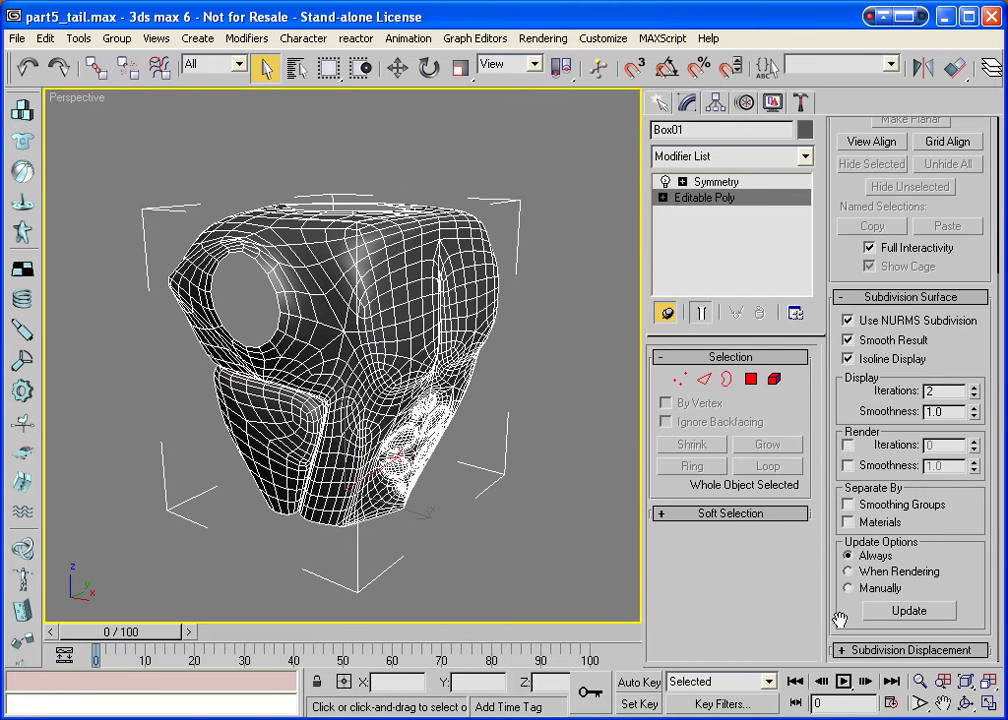
pyautogui.press('F4')
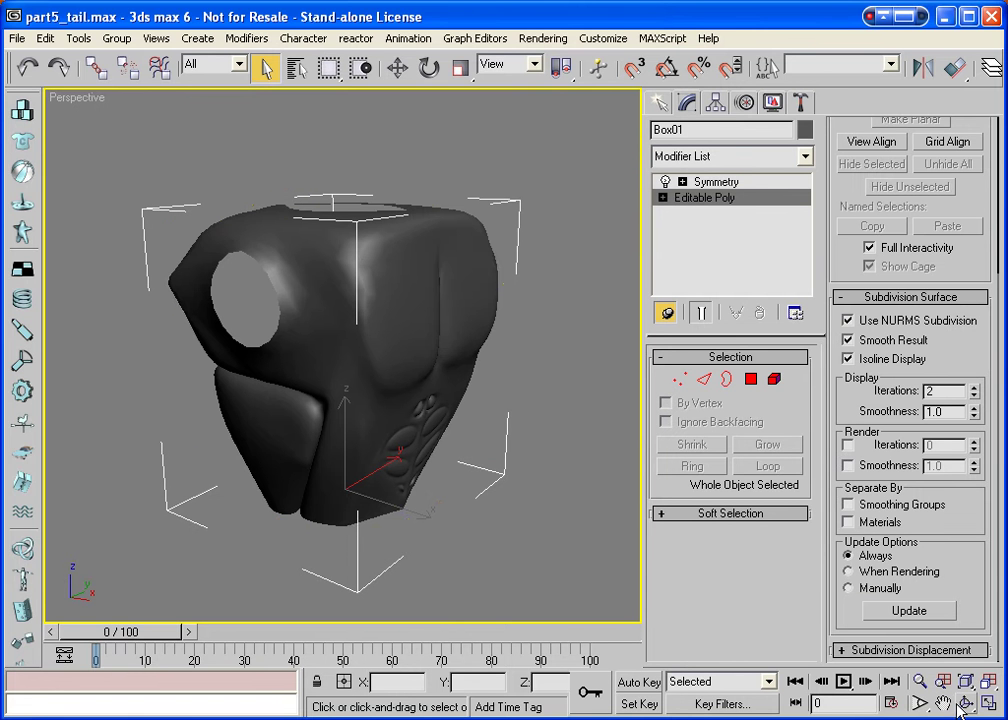
pyautogui.hotkey('ctrl', 'r')
pyautogui.moveTo(470, 390); pyautogui.dragTo(387, 303)
pyautogui.moveTo(316, 298); pyautogui.dragTo(450, 338)
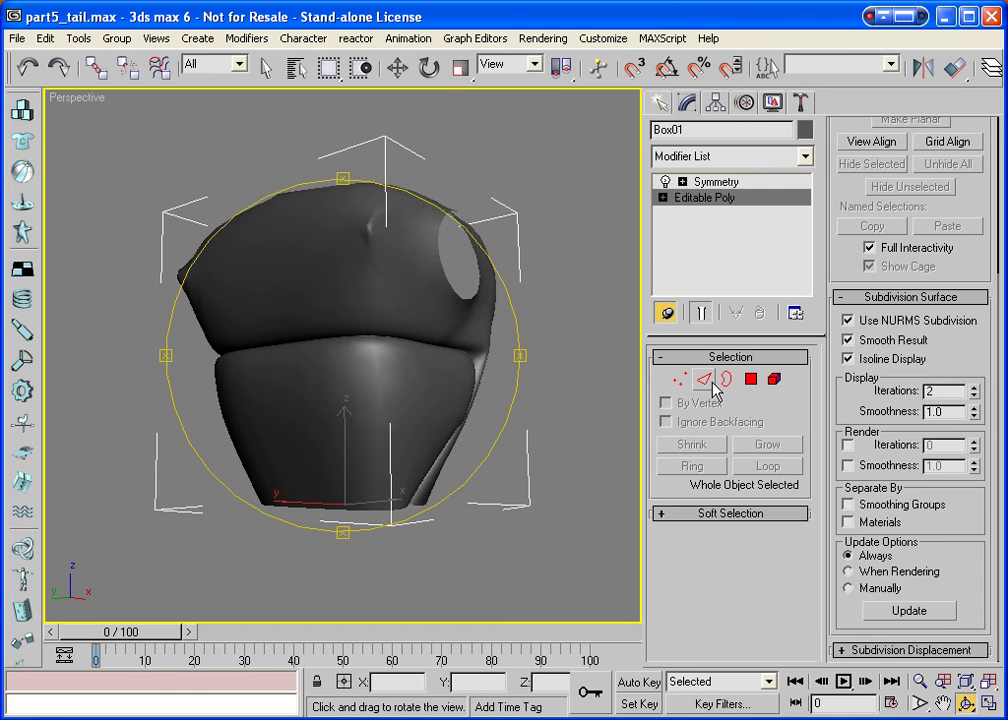
# Turn the edge display back on and set the NURMS display iterations to 1.
pyautogui.press('F4')
pyautogui.moveTo(391, 394)
pyautogui.mouseDown()
pyautogui.moveTo(432, 407)
pyautogui.moveTo(387, 387)
pyautogui.moveTo(441, 387)
pyautogui.moveTo(331, 382)
pyautogui.moveTo(322, 391)
pyautogui.moveTo(254, 307)
pyautogui.moveTo(360, 400)
pyautogui.moveTo(245, 374)
pyautogui.moveTo(149, 382)
pyautogui.moveTo(155, 365)
pyautogui.moveTo(171, 405)
pyautogui.moveTo(198, 387)
pyautogui.moveTo(155, 370)
pyautogui.moveTo(223, 392)
pyautogui.moveTo(158, 372)
pyautogui.moveTo(395, 372)
pyautogui.moveTo(141, 376)
pyautogui.moveTo(448, 385)
pyautogui.moveTo(400, 395)
pyautogui.mouseUp()
pyautogui.click(974, 396)
pyautogui.rightClick(400, 395)
# Remove the Symmetry modifier from the chassis, leaving only the modelled half.
pyautogui.rightClick(378, 403)
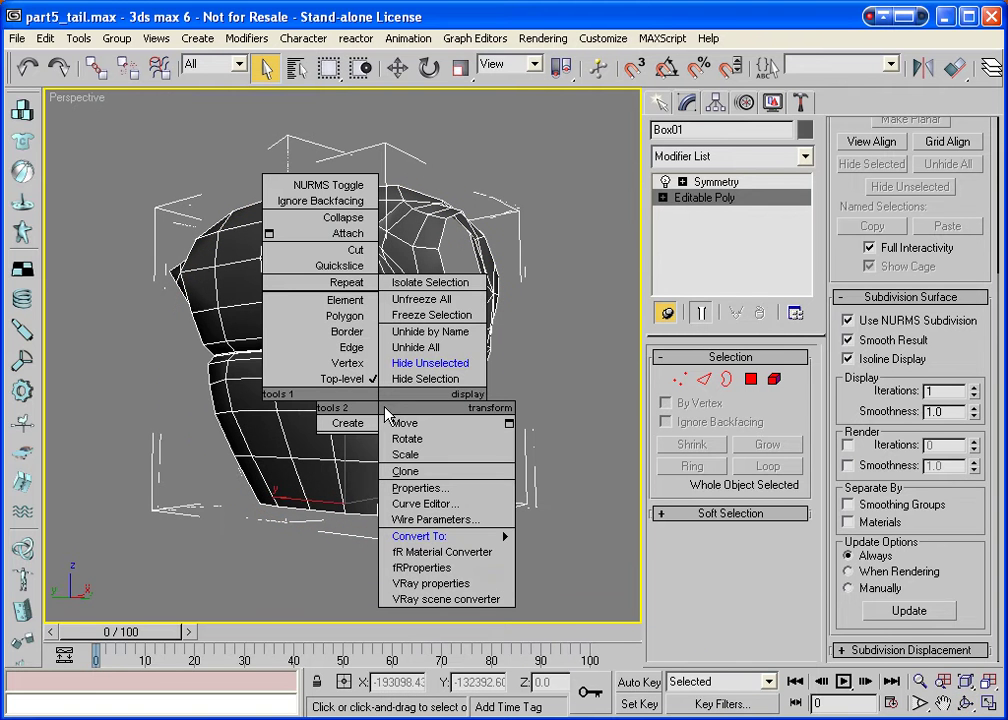
pyautogui.click(686, 182)
pyautogui.click(686, 188)
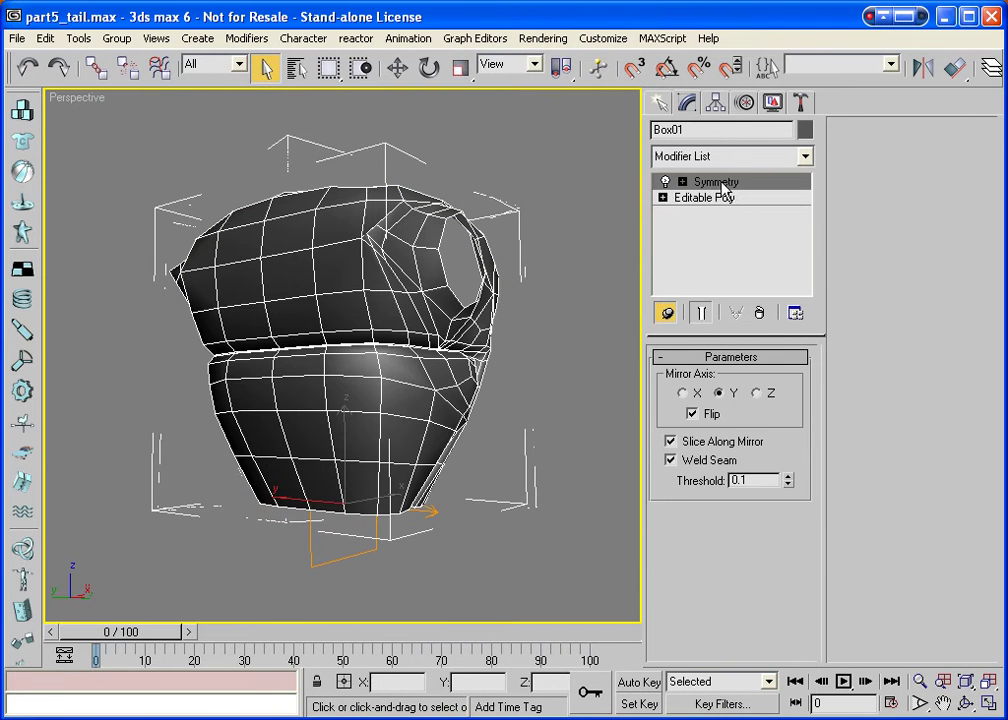
pyautogui.click(759, 313)
# Convert the smoothed half chassis to an Editable Poly.
pyautogui.click(751, 379)
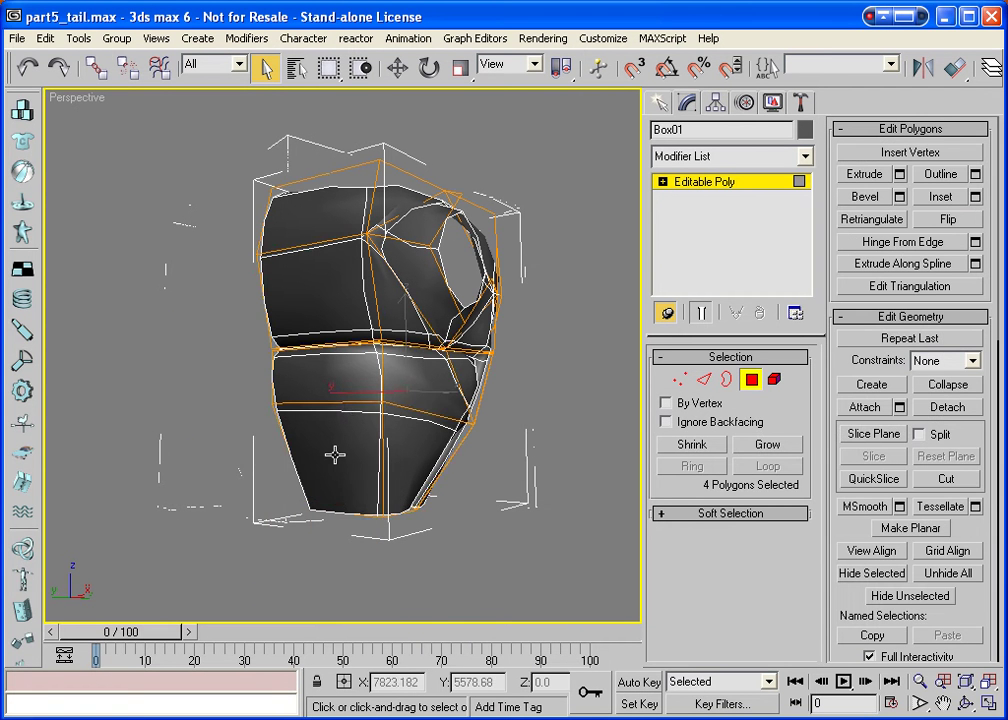
pyautogui.rightClick(347, 447)
pyautogui.moveTo(400, 573)
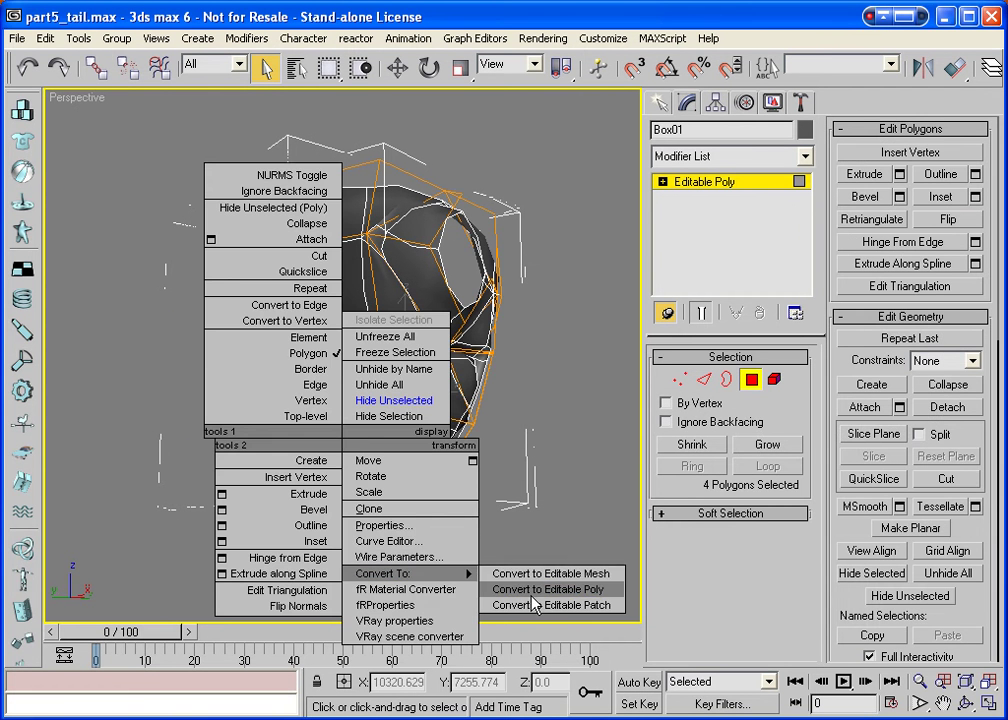
pyautogui.click(530, 589)
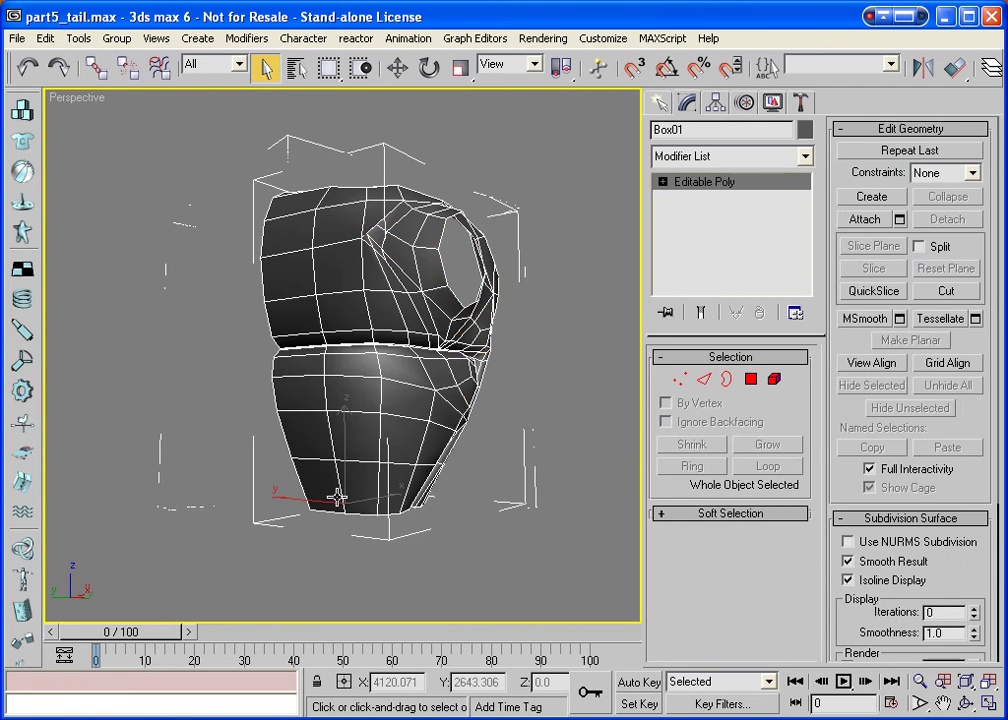
# Select the three stacked polygons along the open rear seam below the groove and detach them as Rear_Panel.
pyautogui.click(748, 382)
pyautogui.click(318, 478)
pyautogui.keyDown('ctrl'); pyautogui.click(301, 423); pyautogui.keyUp('ctrl')
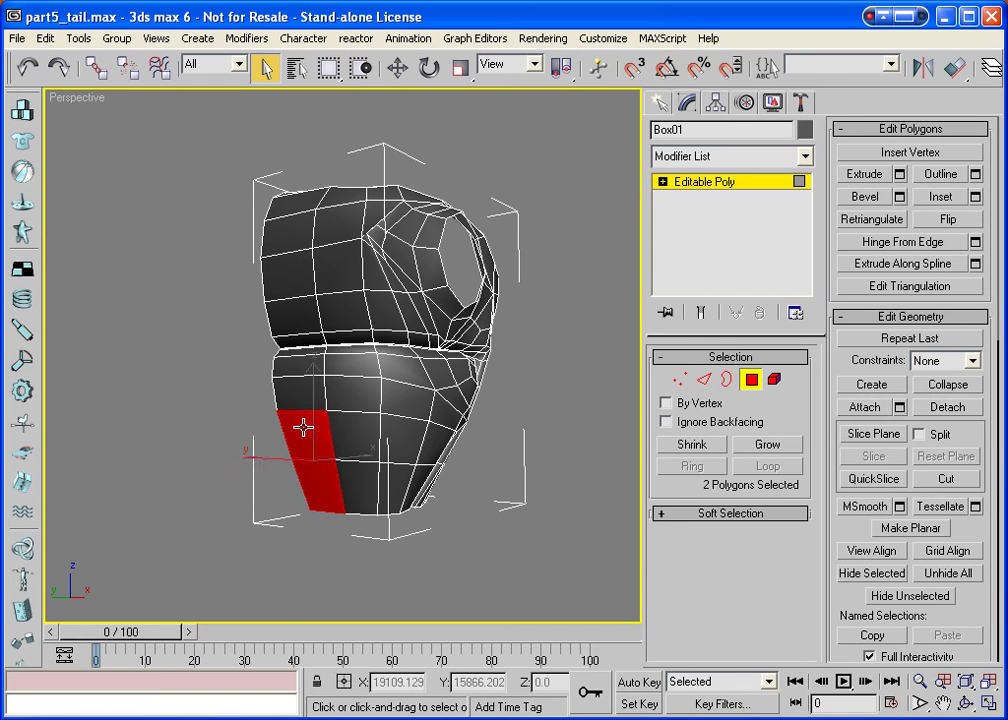
pyautogui.keyDown('ctrl'); pyautogui.click(302, 393); pyautogui.keyUp('ctrl')
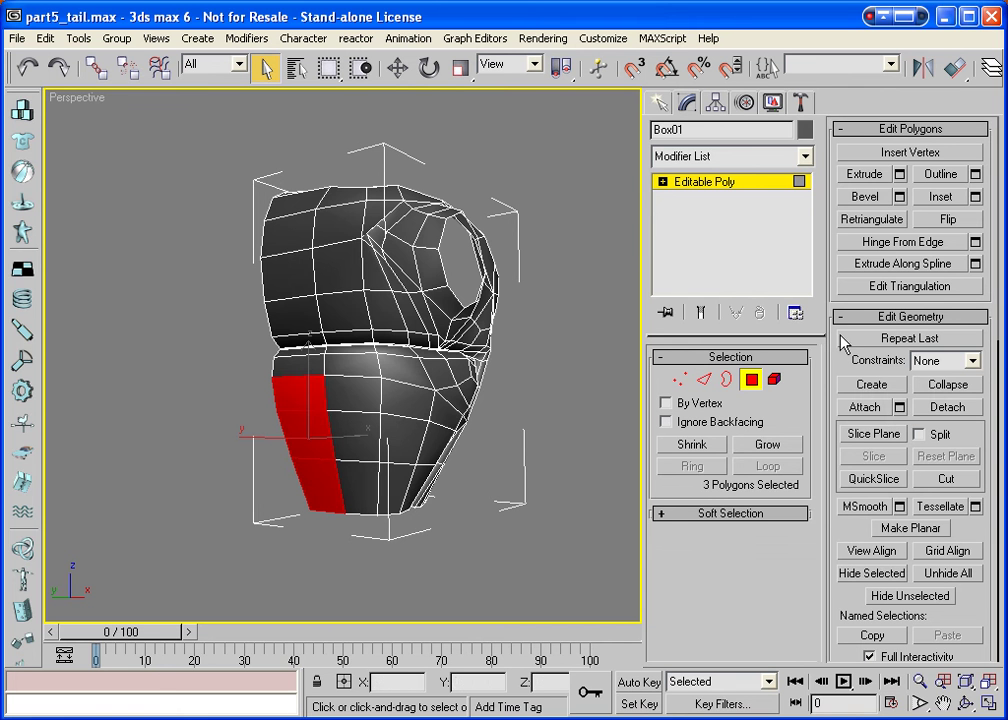
pyautogui.click(940, 410)
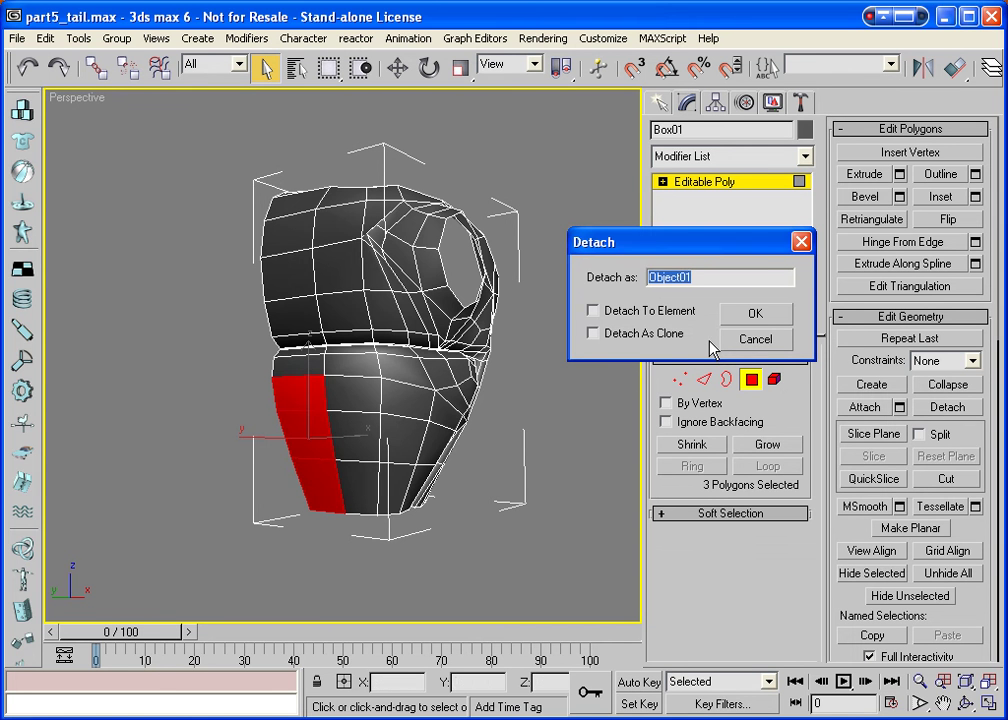
pyautogui.write('Rear_Panel')
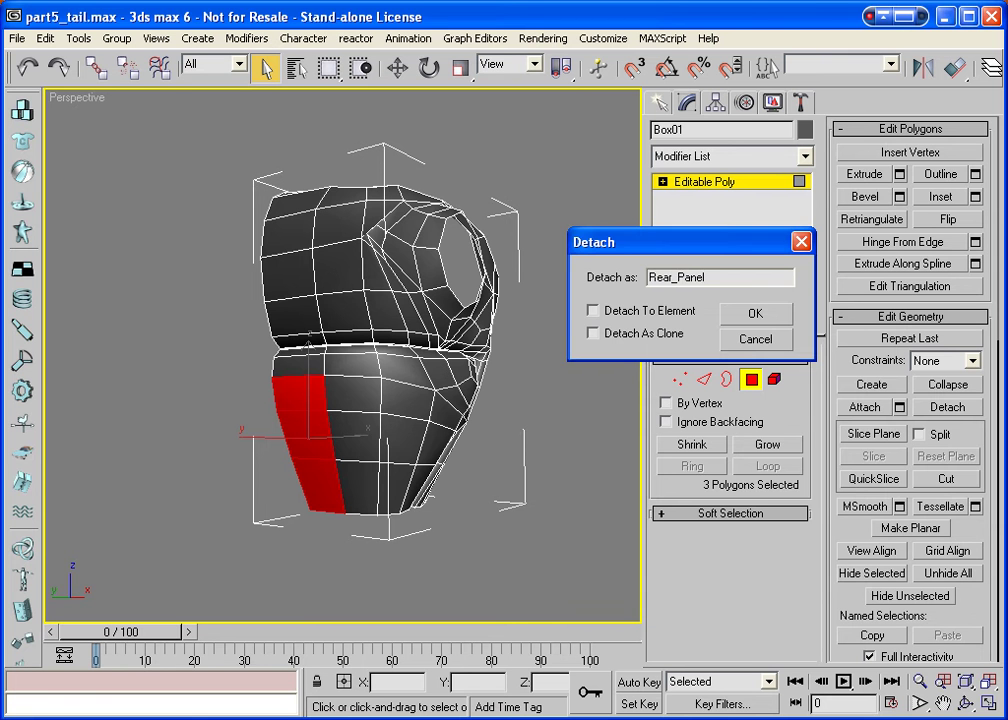
pyautogui.press('Return')
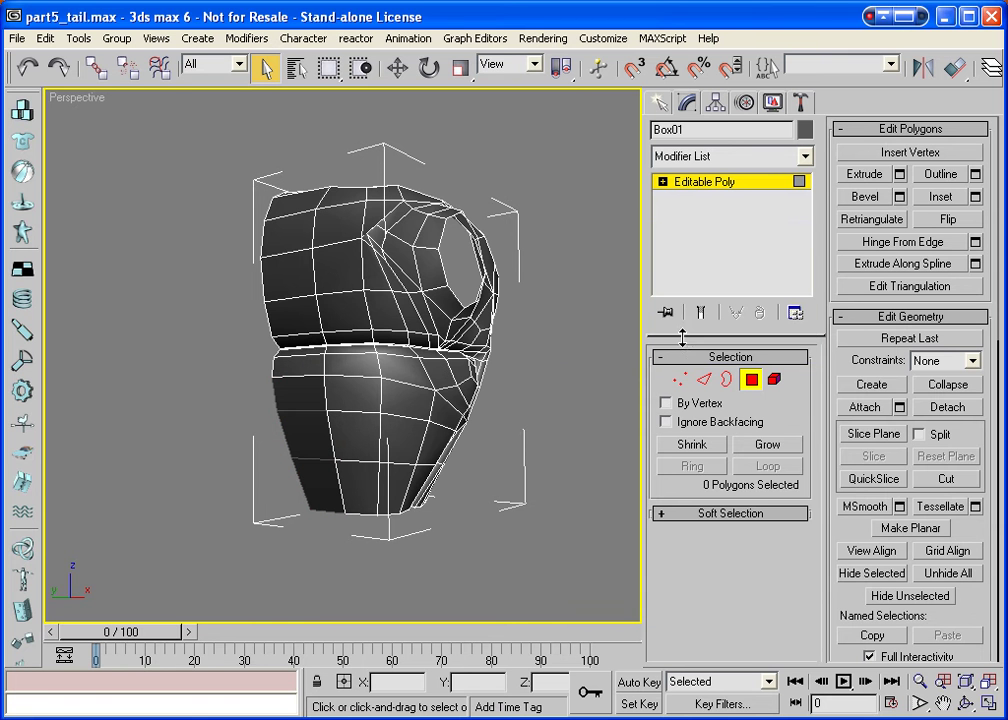
# Select the block of four polygons in the middle of the upper front panel.
pyautogui.hotkey('ctrl', 'r')
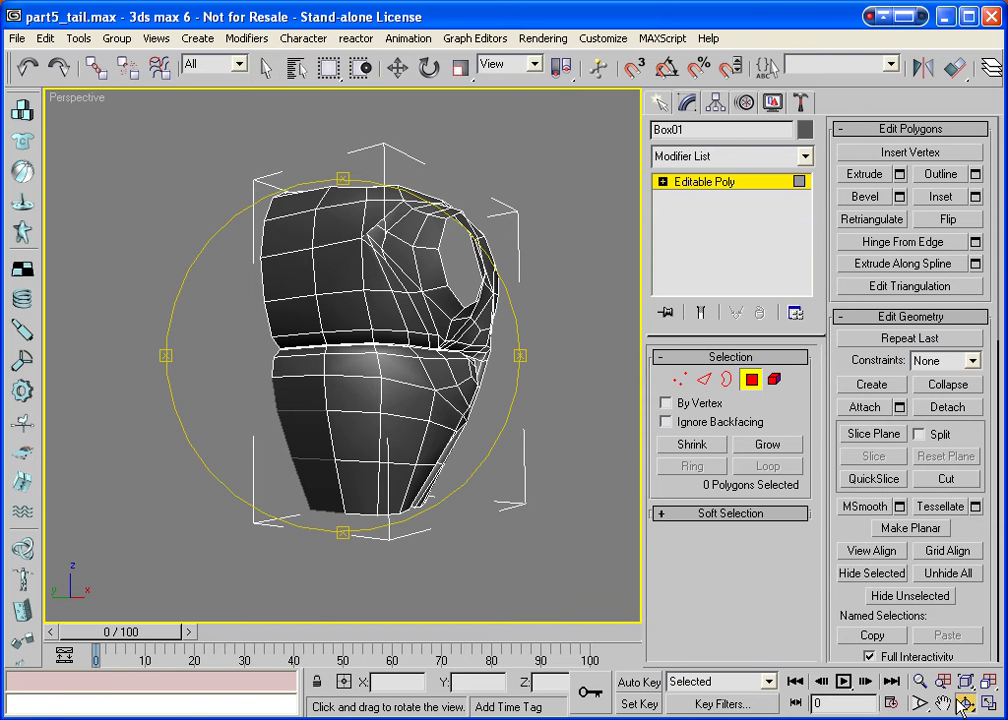
pyautogui.moveTo(399, 444); pyautogui.dragTo(145, 466)
pyautogui.rightClick(145, 466)
pyautogui.click(320, 295)
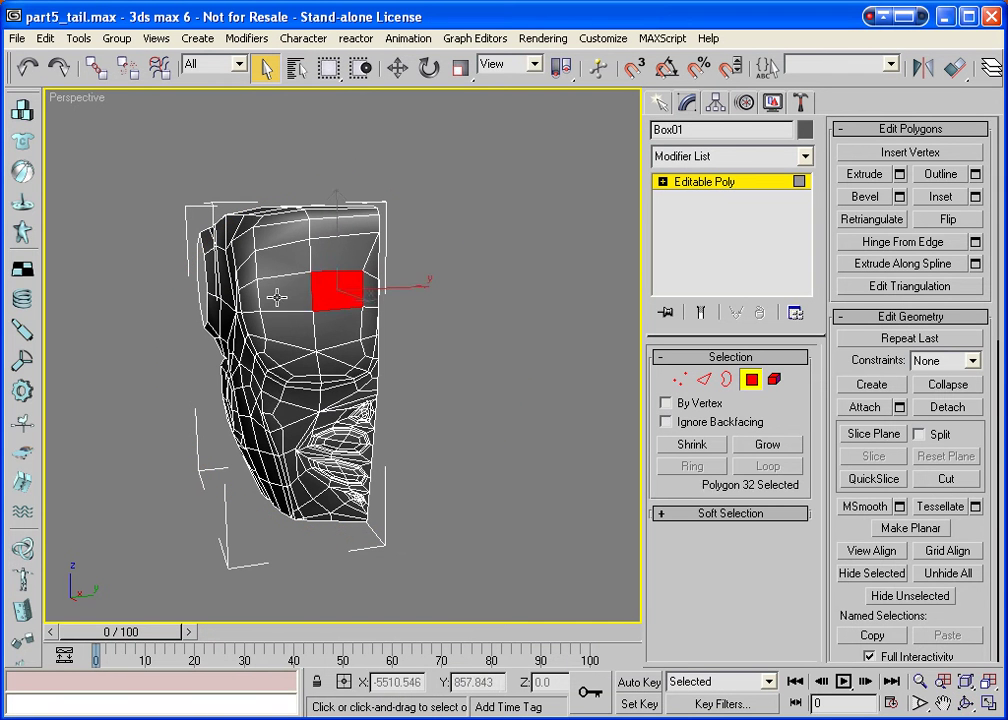
pyautogui.keyDown('ctrl'); pyautogui.click(278, 297); pyautogui.keyUp('ctrl')
pyautogui.keyDown('ctrl'); pyautogui.click(286, 323); pyautogui.keyUp('ctrl')
pyautogui.keyDown('ctrl'); pyautogui.click(336, 331); pyautogui.keyUp('ctrl')
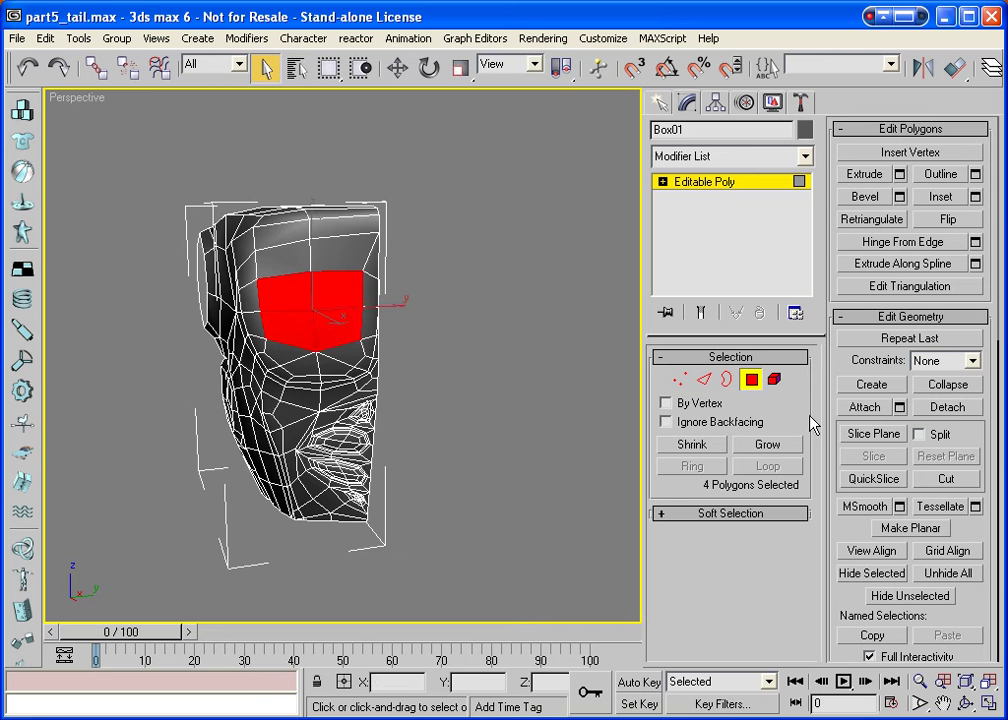
# Select the six polygons in the upper front corner of the side panel below the groove.
pyautogui.click(967, 703)
pyautogui.moveTo(300, 372); pyautogui.dragTo(524, 360)
pyautogui.rightClick(484, 367)
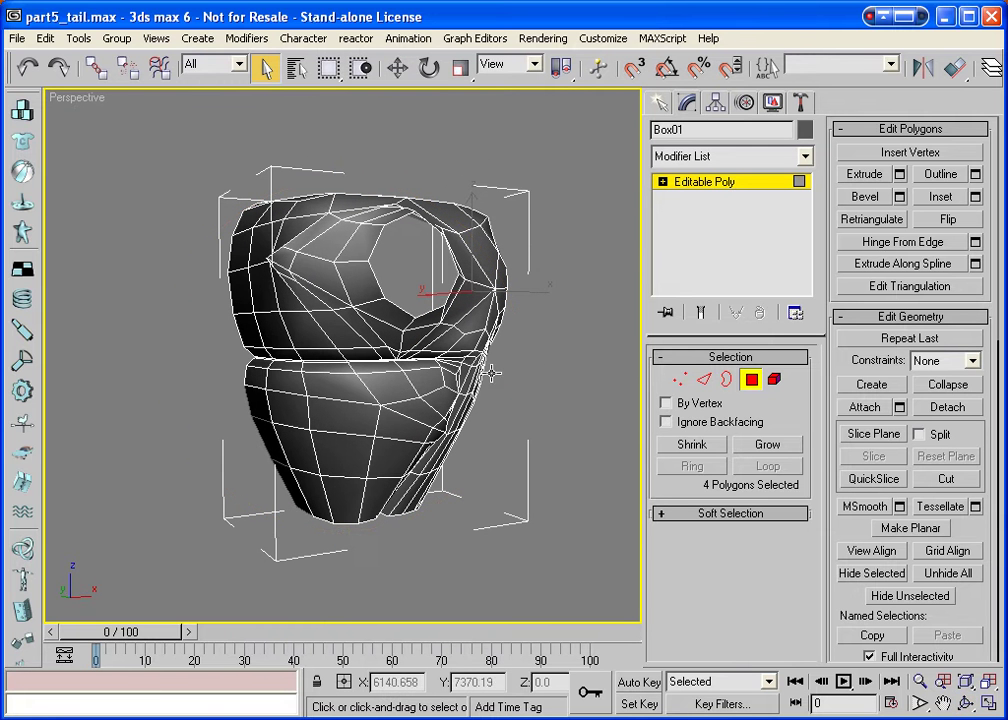
pyautogui.click(450, 379)
pyautogui.keyDown('ctrl'); pyautogui.click(417, 379); pyautogui.keyUp('ctrl')
pyautogui.keyDown('ctrl'); pyautogui.click(395, 382); pyautogui.keyUp('ctrl')
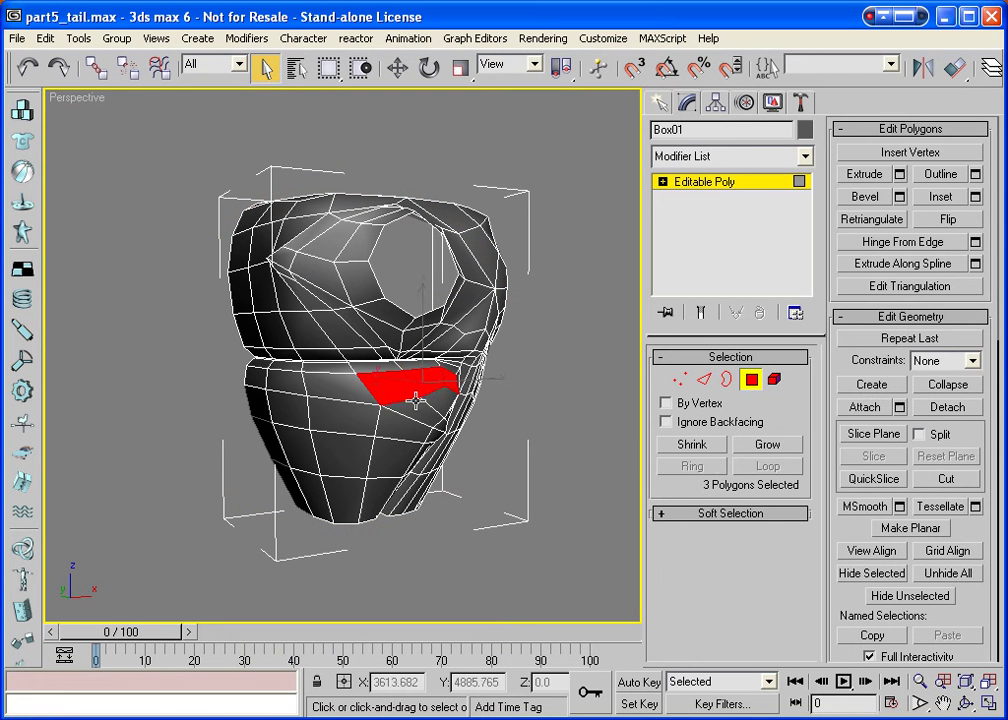
pyautogui.keyDown('ctrl'); pyautogui.click(420, 402); pyautogui.keyUp('ctrl')
pyautogui.keyDown('ctrl'); pyautogui.click(436, 400); pyautogui.keyUp('ctrl')
pyautogui.keyDown('ctrl'); pyautogui.click(388, 428); pyautogui.keyUp('ctrl')
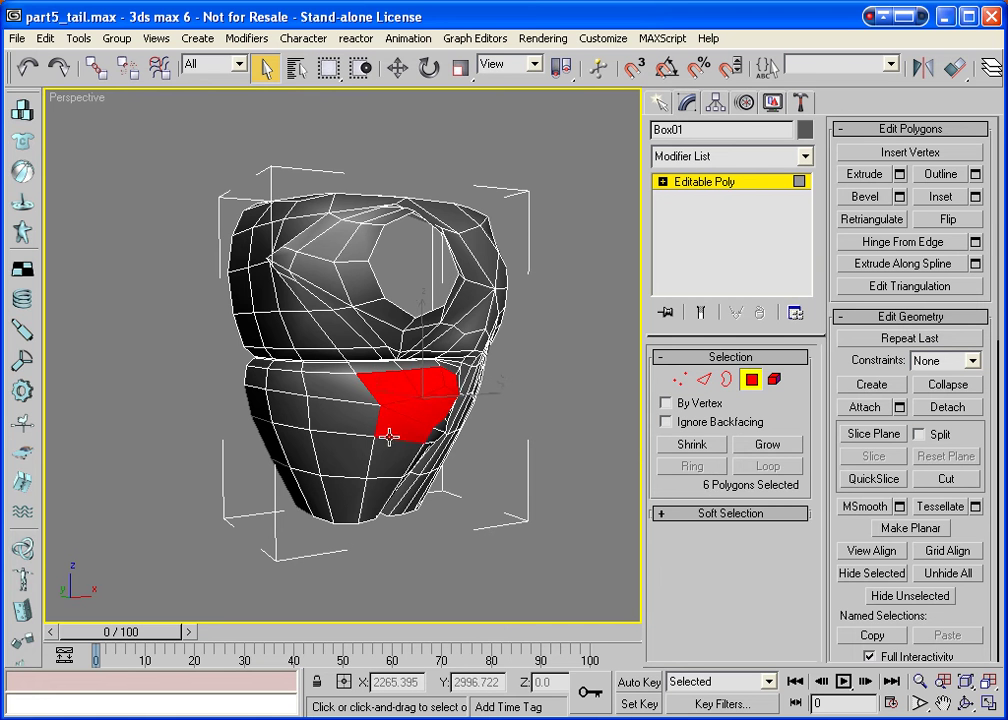
# Add the six polygons toward the lower end and rear of the side panel, completing the 12-polygon selection.
pyautogui.keyDown('ctrl'); pyautogui.click(390, 456); pyautogui.keyUp('ctrl')
pyautogui.keyDown('ctrl'); pyautogui.click(378, 497); pyautogui.keyUp('ctrl')
pyautogui.keyDown('ctrl'); pyautogui.click(347, 392); pyautogui.keyUp('ctrl')
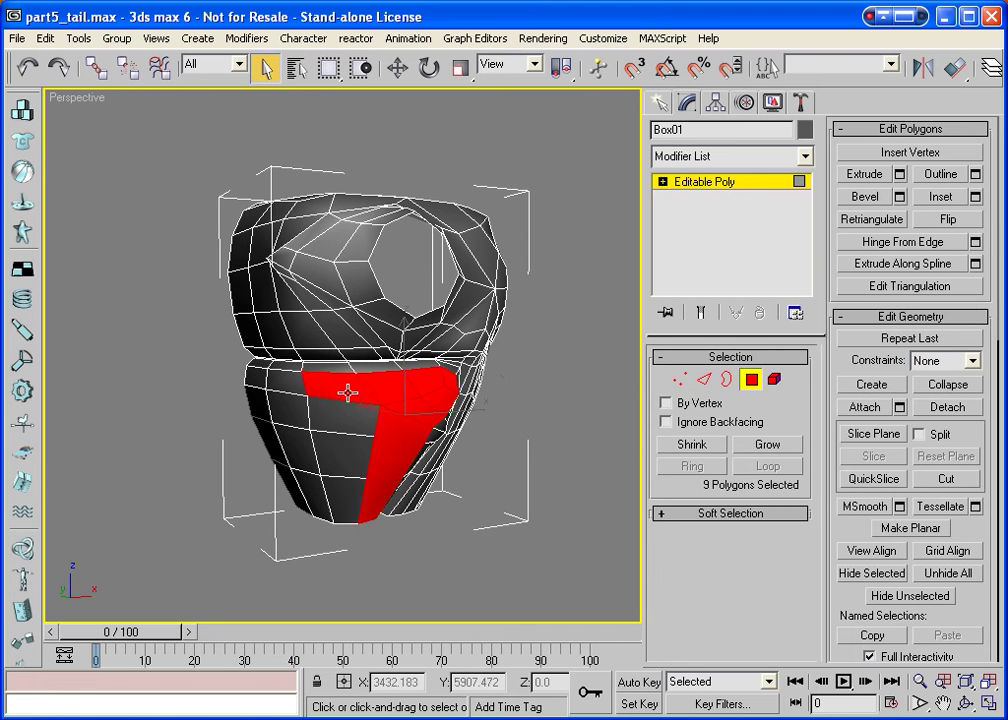
pyautogui.keyDown('ctrl'); pyautogui.click(349, 433); pyautogui.keyUp('ctrl')
pyautogui.keyDown('ctrl'); pyautogui.click(353, 452); pyautogui.keyUp('ctrl')
pyautogui.keyDown('ctrl'); pyautogui.click(371, 504); pyautogui.keyUp('ctrl')
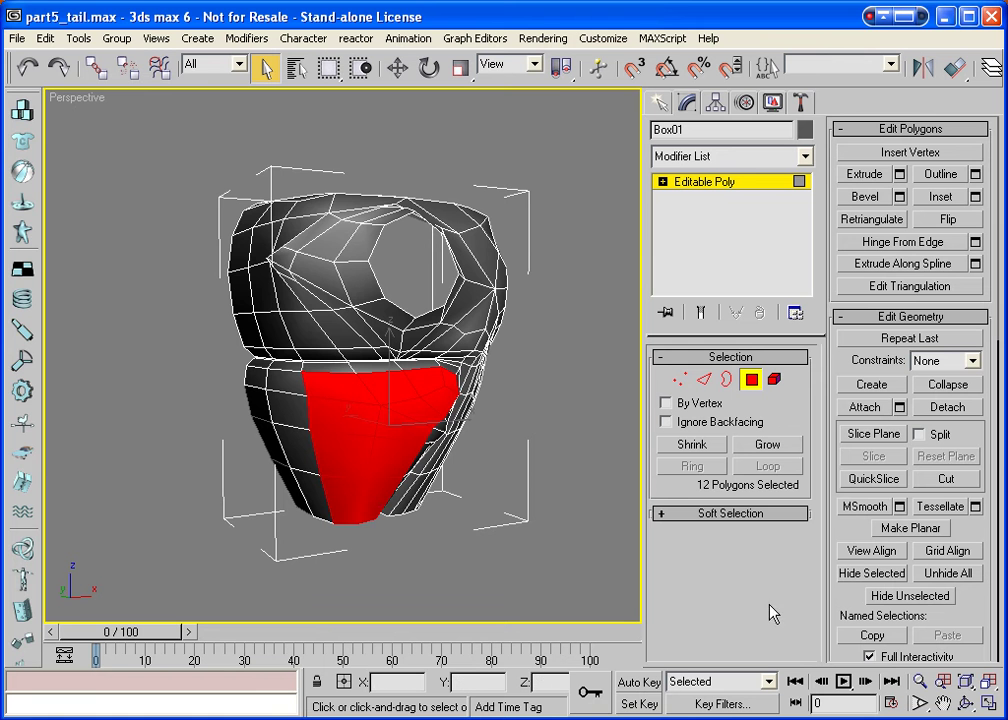
# Extrude the 12 selected side panel polygons as a group with a height of 0.001.
pyautogui.click(966, 705)
pyautogui.moveTo(412, 434); pyautogui.dragTo(376, 434)
pyautogui.click(900, 174)
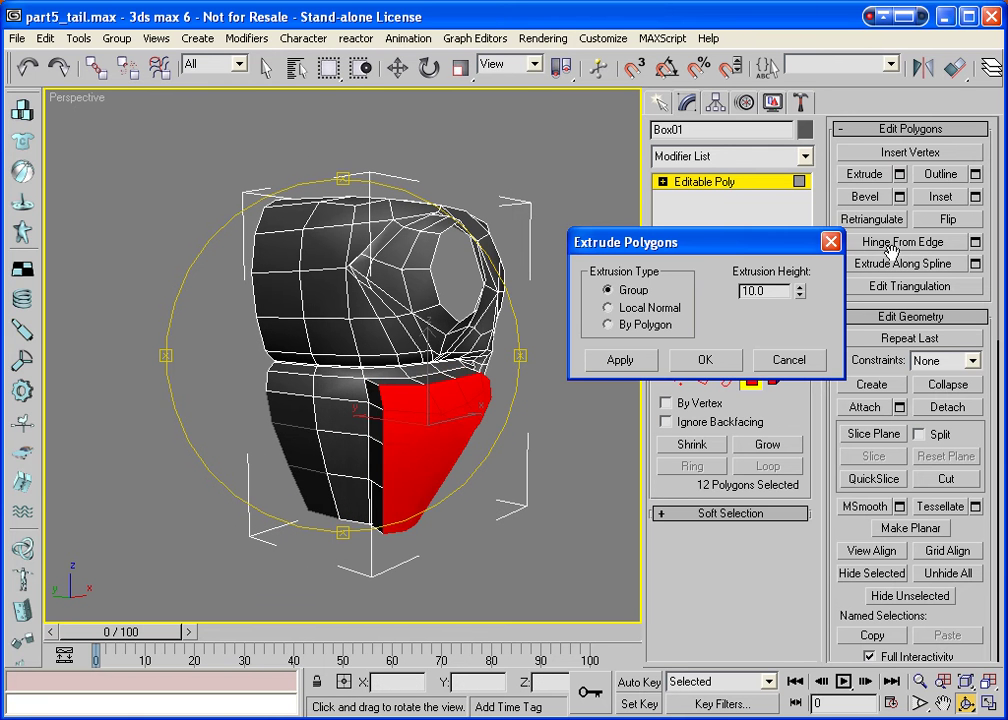
pyautogui.doubleClick(772, 290)
pyautogui.write('0.001')
pyautogui.press('Tab')
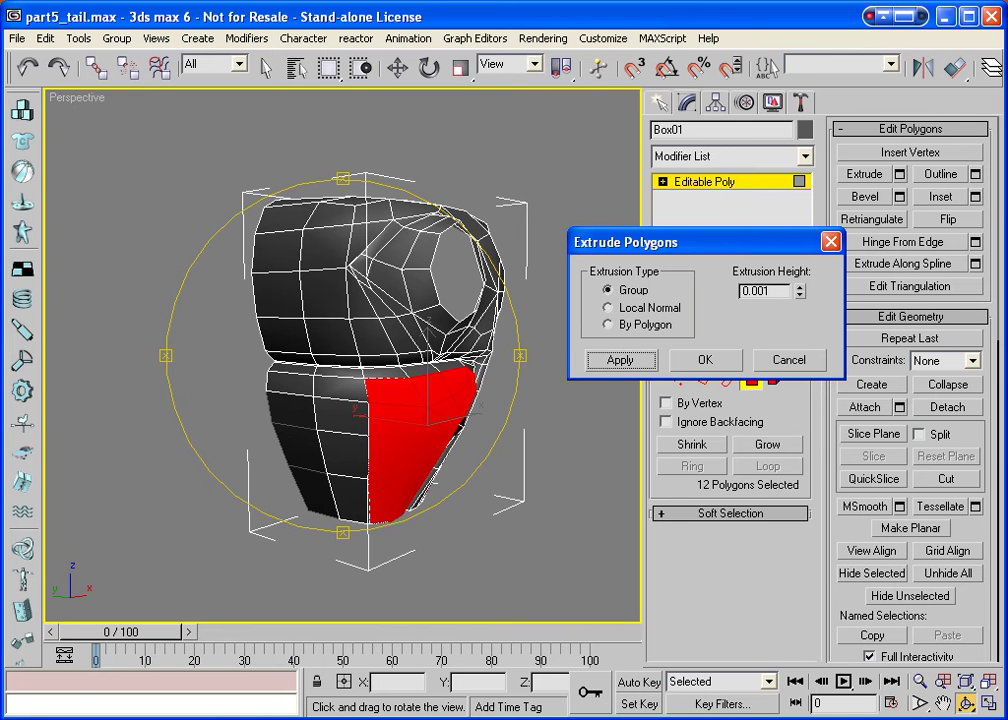
pyautogui.click(706, 361)
# Flatten the extruded side panel polygons by aligning them to the Front view, and check them edge-on in the perspective view.
pyautogui.moveTo(405, 383); pyautogui.dragTo(336, 377)
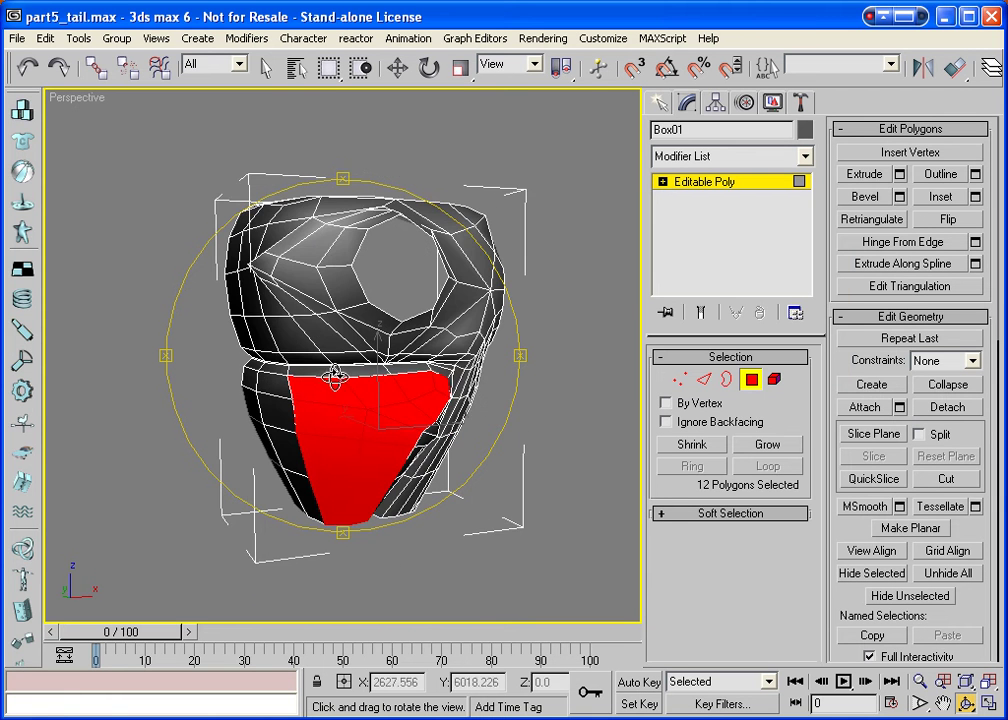
pyautogui.click(989, 704)
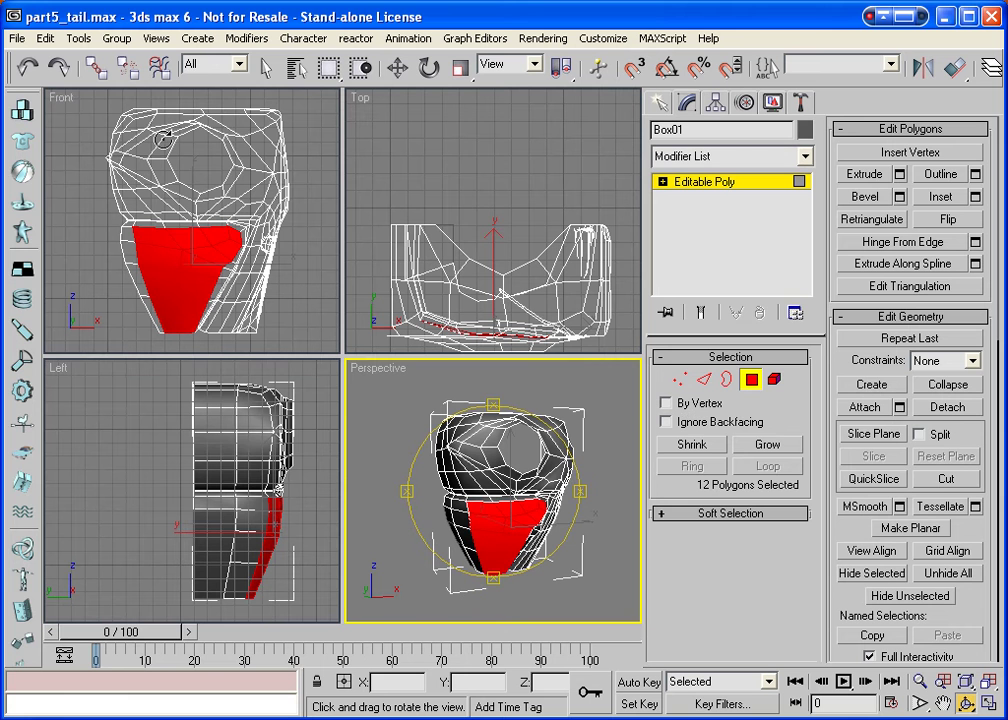
pyautogui.rightClick(104, 104)
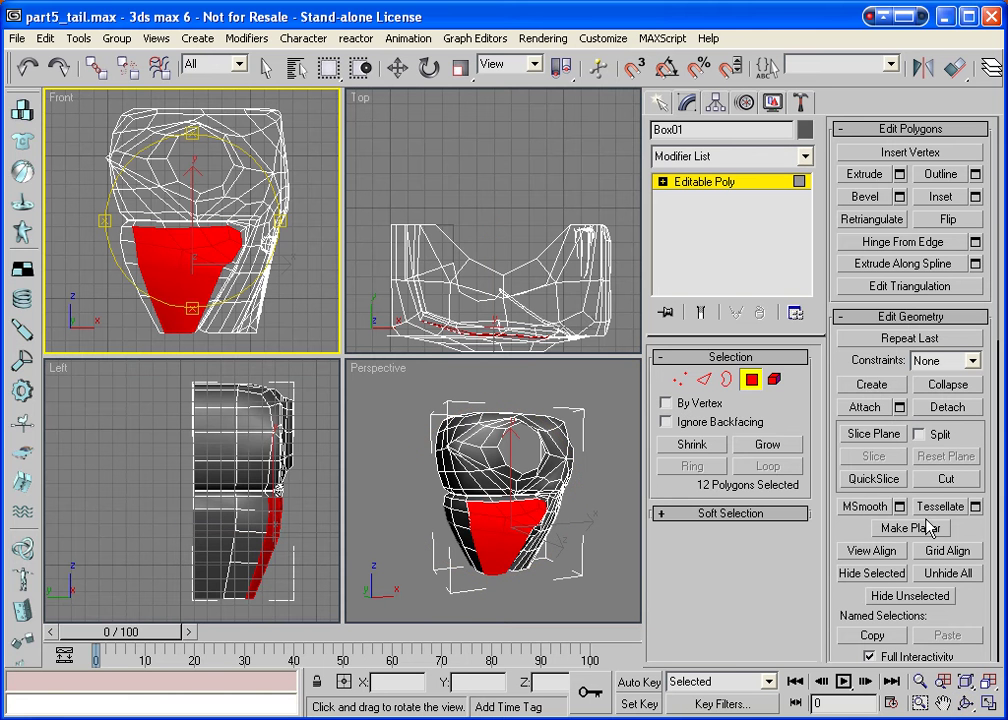
pyautogui.click(868, 549)
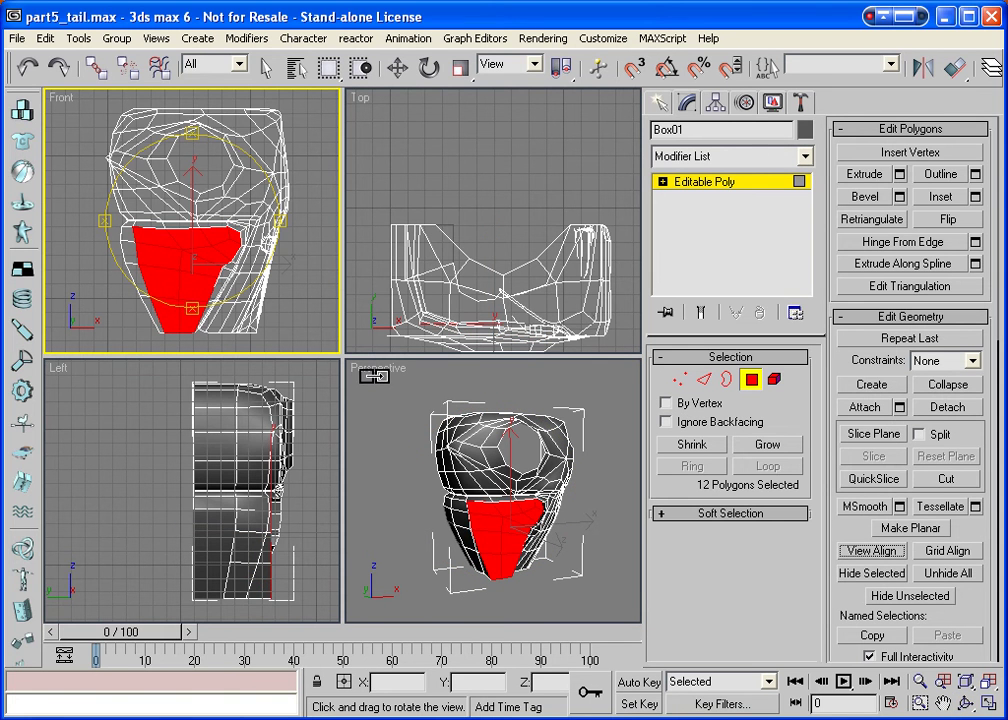
pyautogui.click(514, 511)
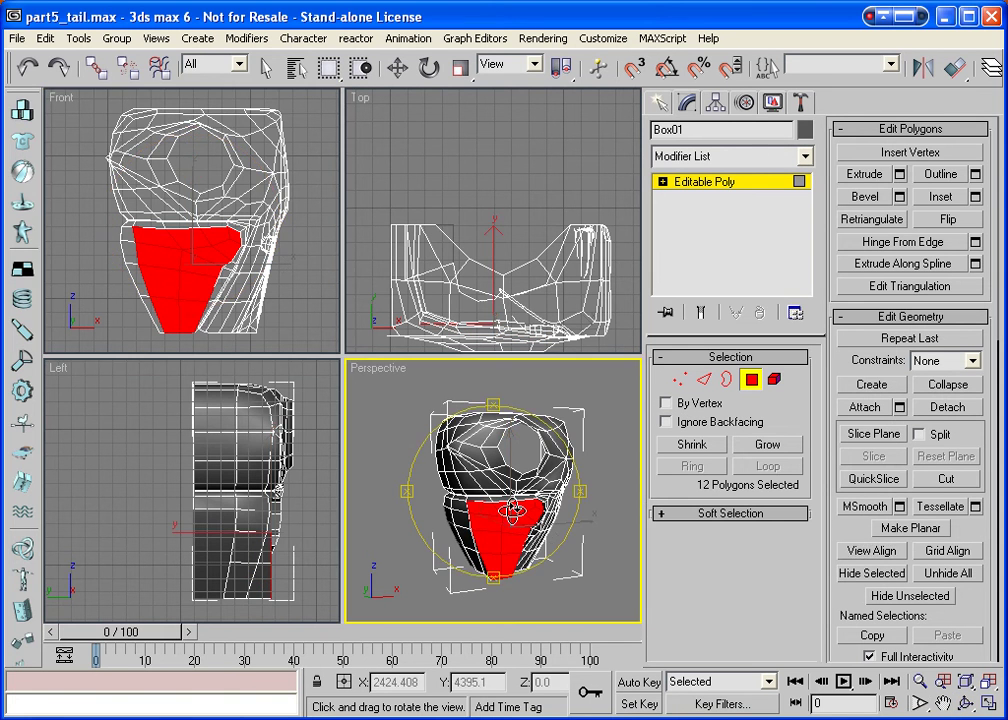
pyautogui.click(966, 704)
pyautogui.moveTo(494, 452); pyautogui.dragTo(608, 448)
pyautogui.rightClick(610, 452)
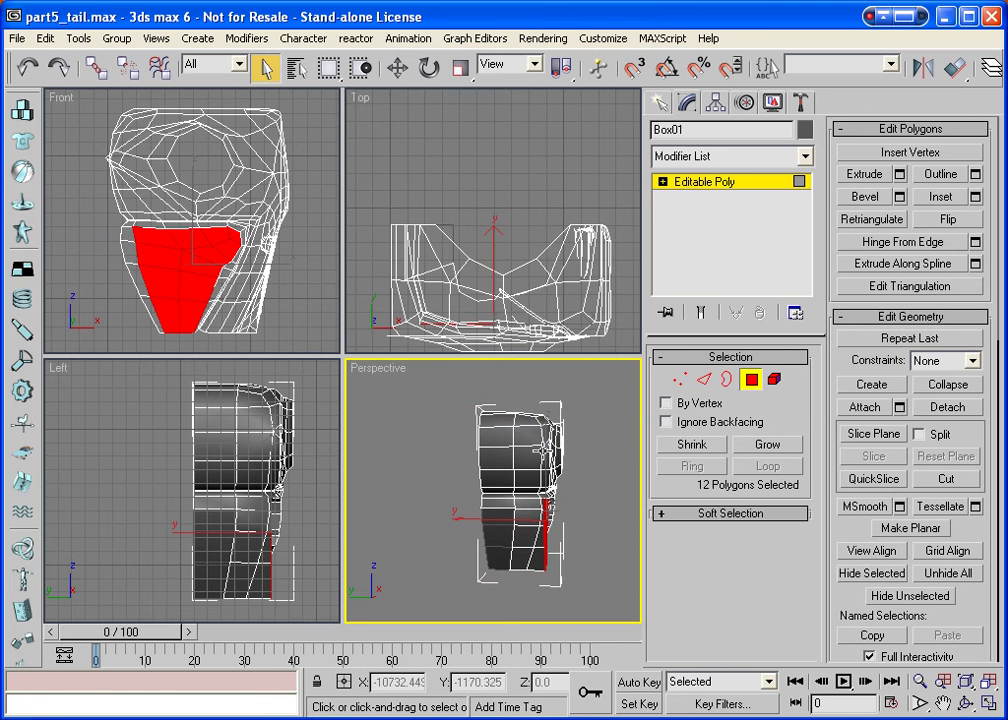
# Move the 12 flattened side panel polygons inward along Y to about -344, recessing them into the chassis side.
pyautogui.click(398, 67)
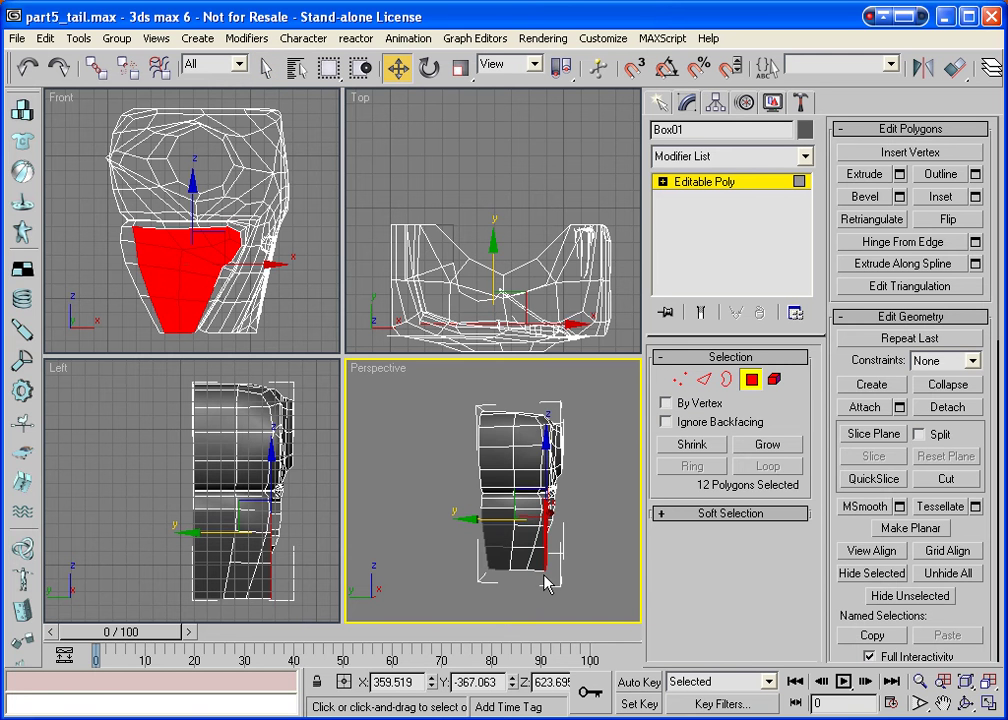
pyautogui.moveTo(527, 517); pyautogui.dragTo(468, 512)
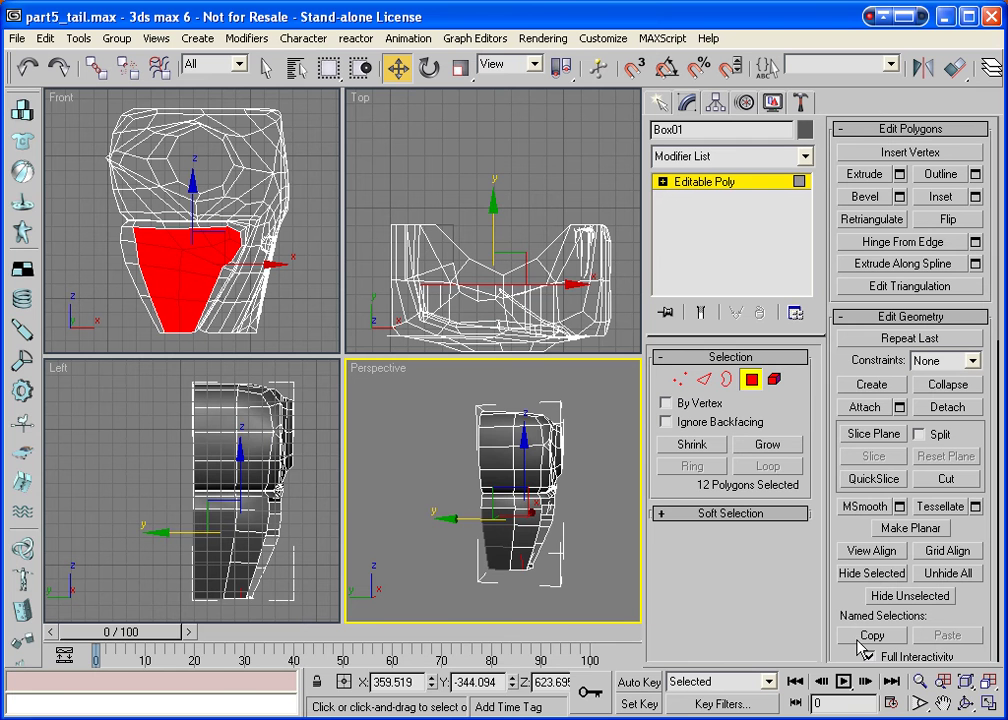
pyautogui.click(967, 704)
pyautogui.moveTo(443, 463); pyautogui.dragTo(290, 450)
pyautogui.moveTo(321, 361); pyautogui.dragTo(478, 469)
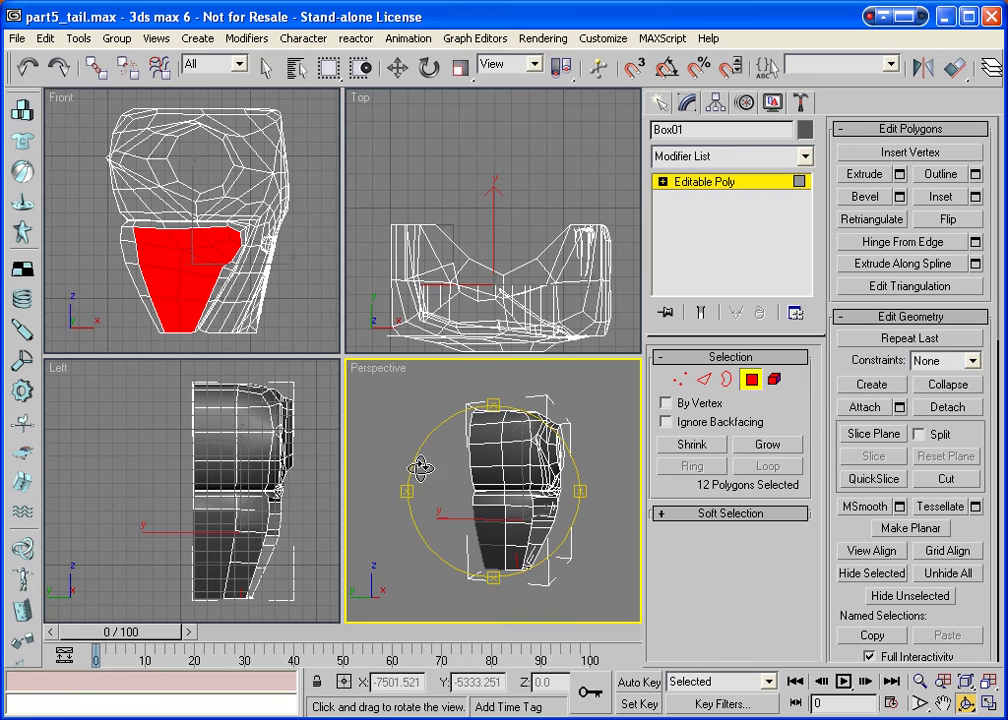
pyautogui.press('w')
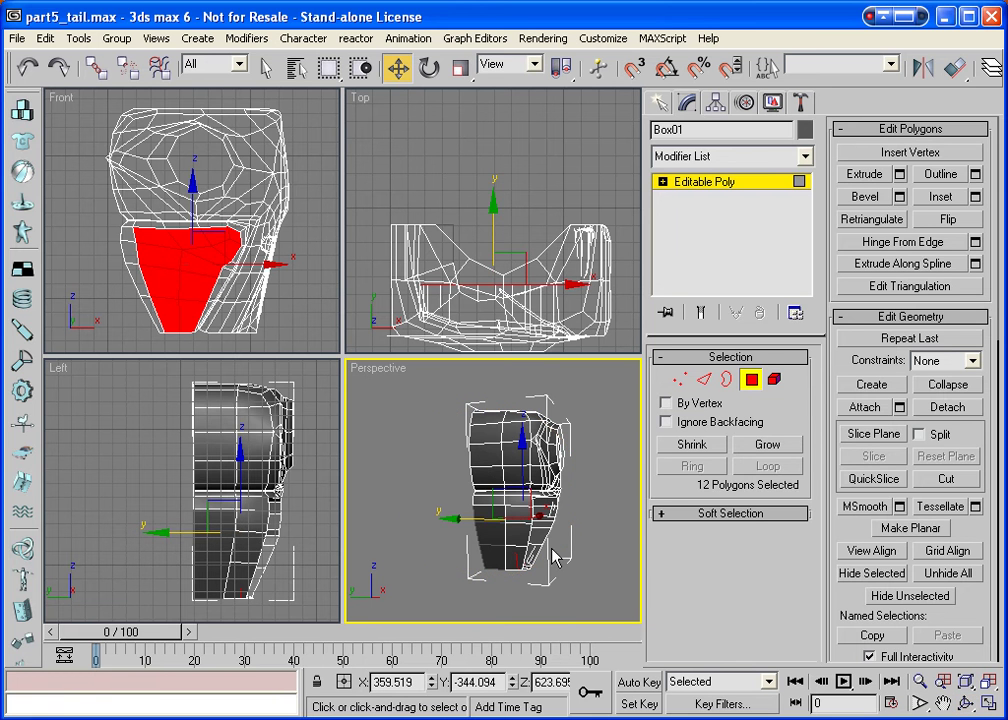
# Select only the three polygons in the rear column of the adjacent outer side, below the groove.
pyautogui.click(752, 380)
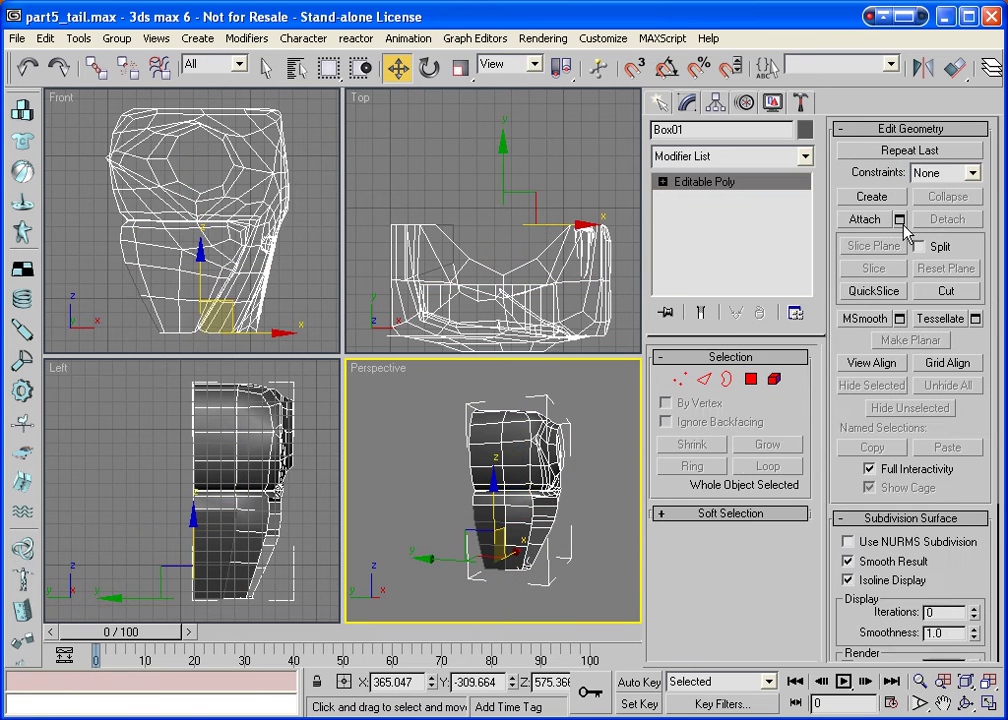
pyautogui.click(866, 219)
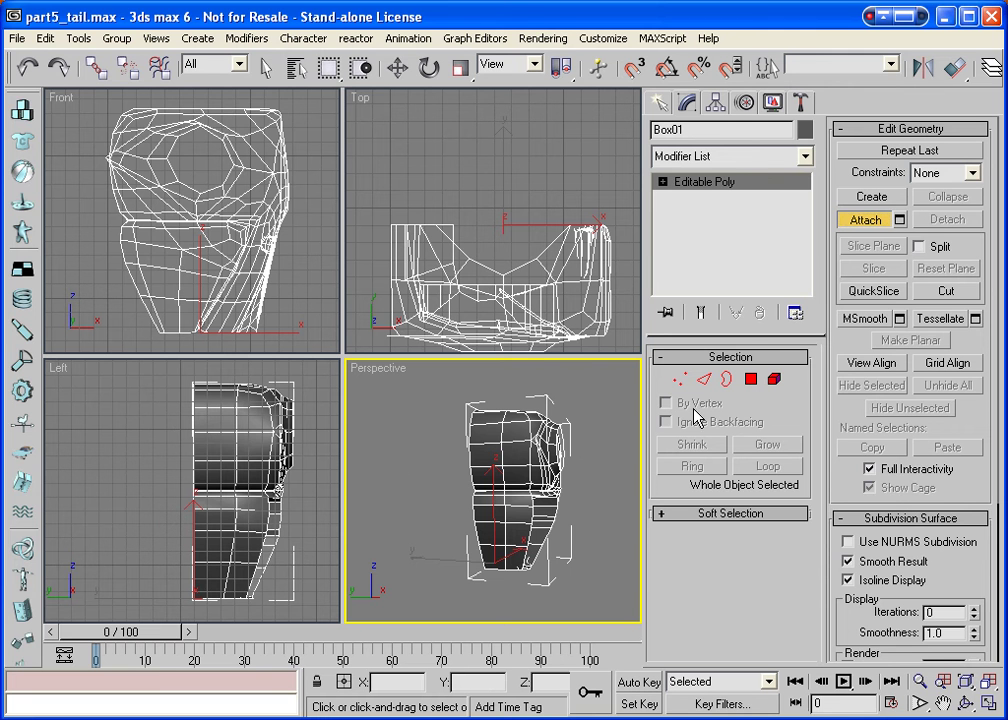
pyautogui.click(752, 380)
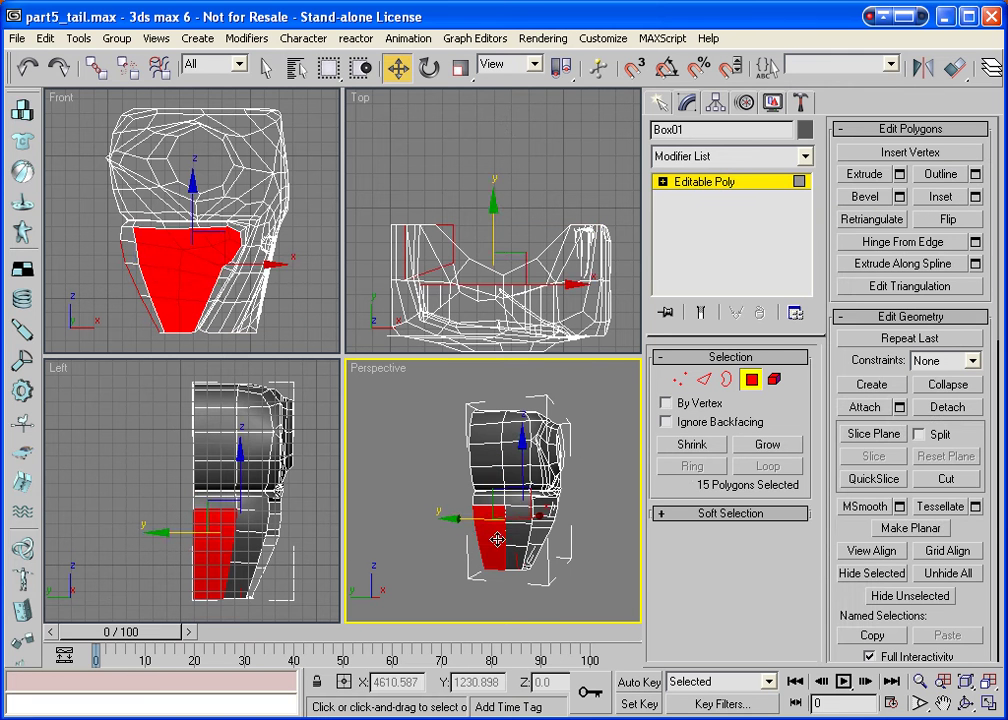
pyautogui.click(392, 560)
pyautogui.click(488, 545)
pyautogui.keyDown('ctrl'); pyautogui.click(487, 545); pyautogui.keyUp('ctrl')
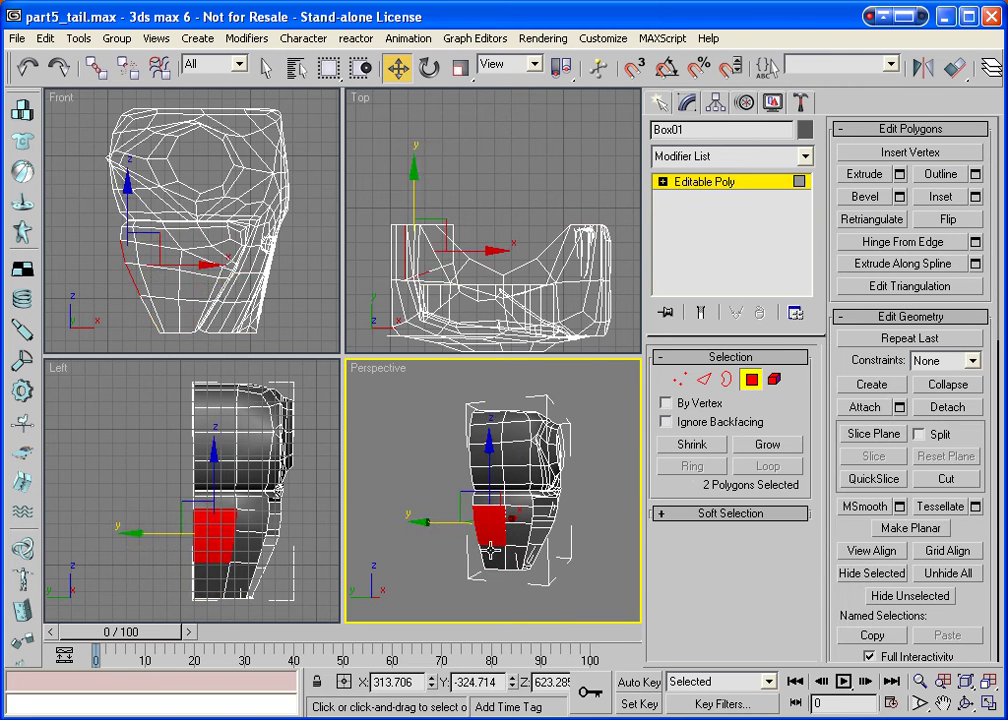
pyautogui.keyDown('ctrl'); pyautogui.click(492, 560); pyautogui.keyUp('ctrl')
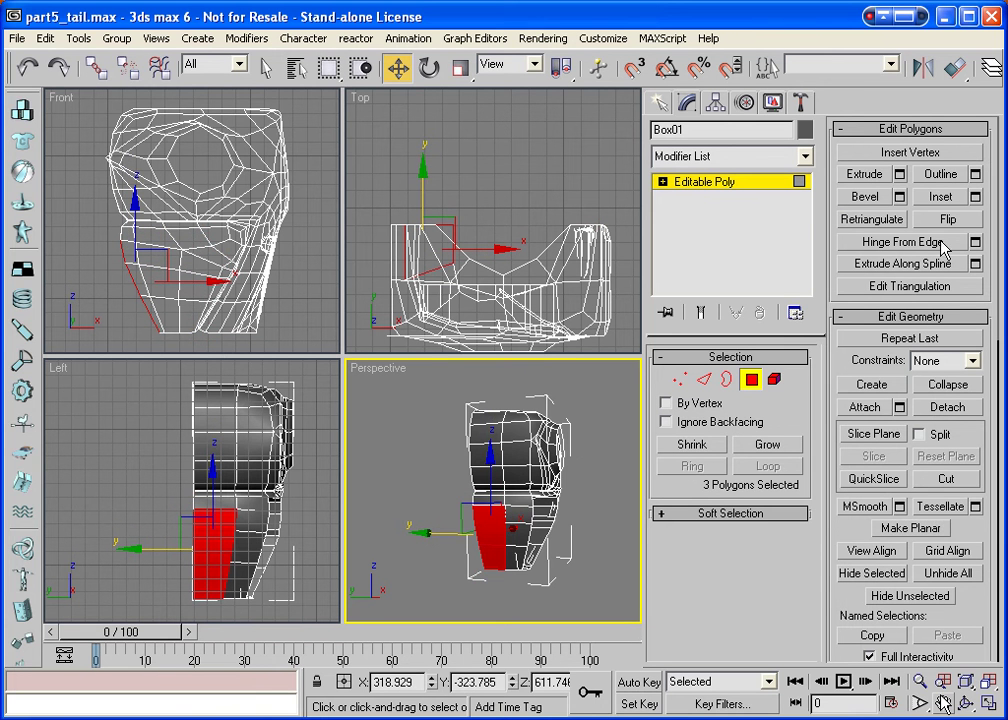
# Inset the three selected polygons slightly and extrude them as a group with a height of 0.001.
pyautogui.click(941, 197)
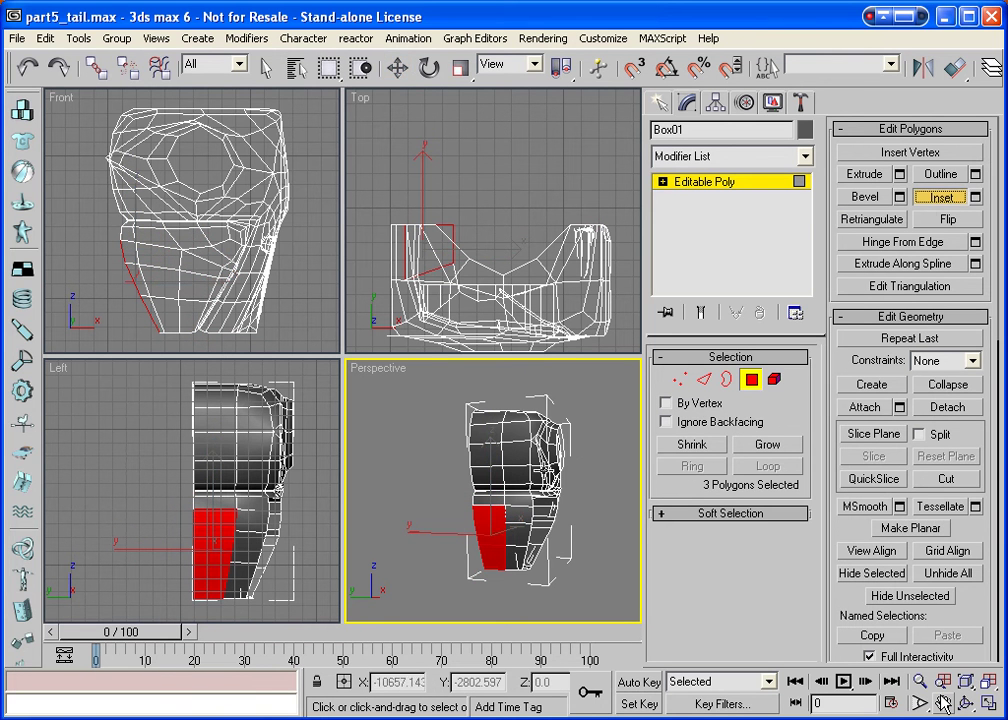
pyautogui.moveTo(491, 513); pyautogui.dragTo(497, 519)
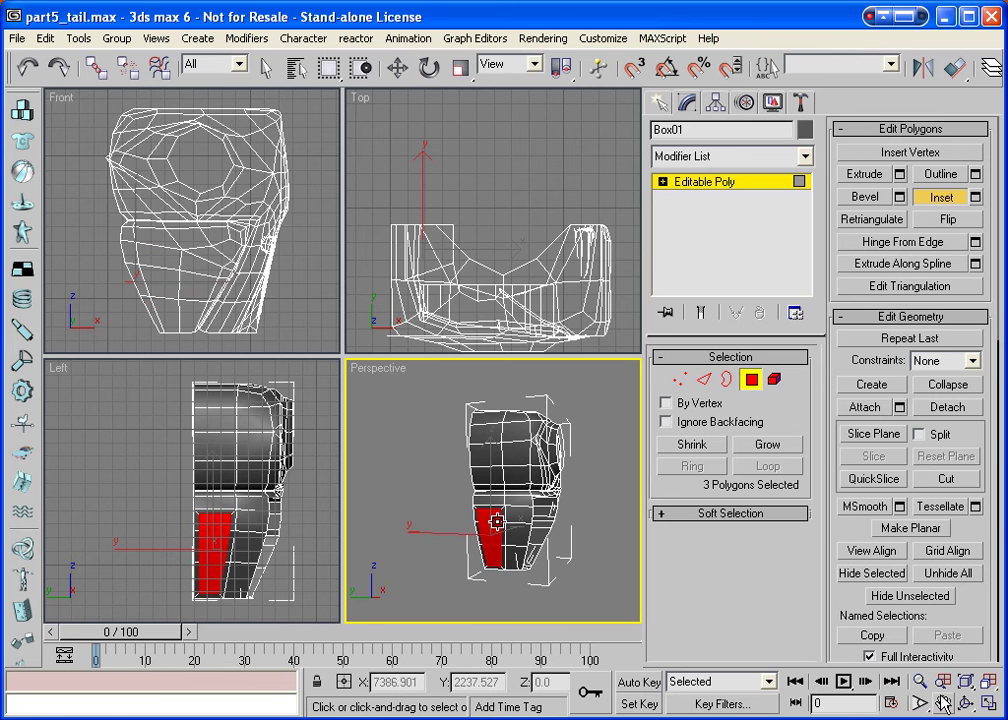
pyautogui.click(988, 683)
pyautogui.click(988, 683)
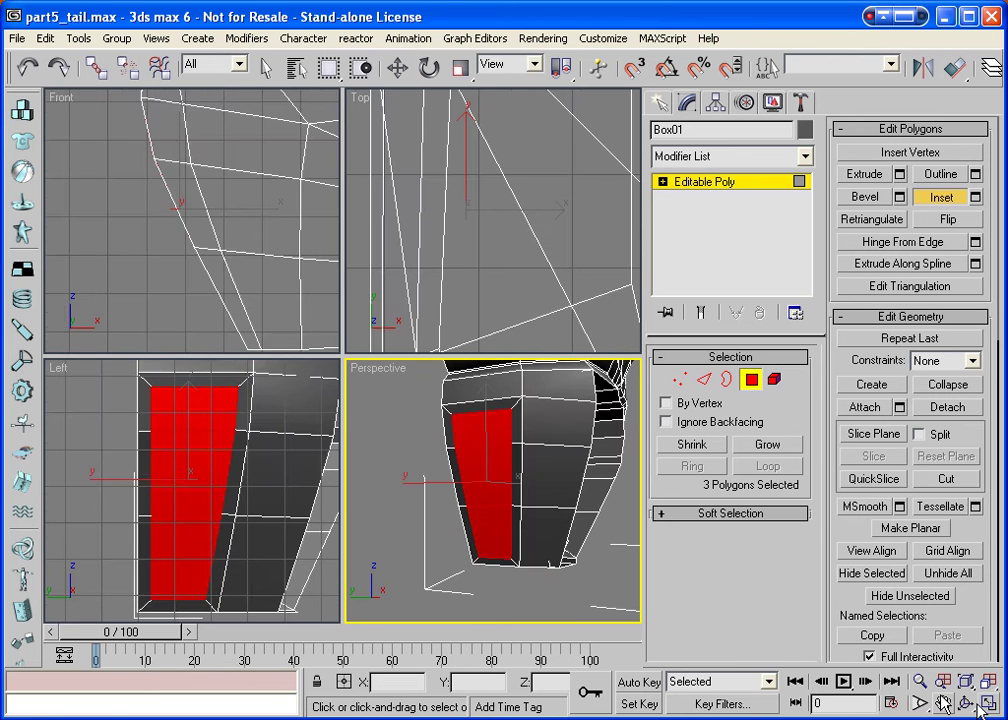
pyautogui.click(988, 704)
pyautogui.click(963, 704)
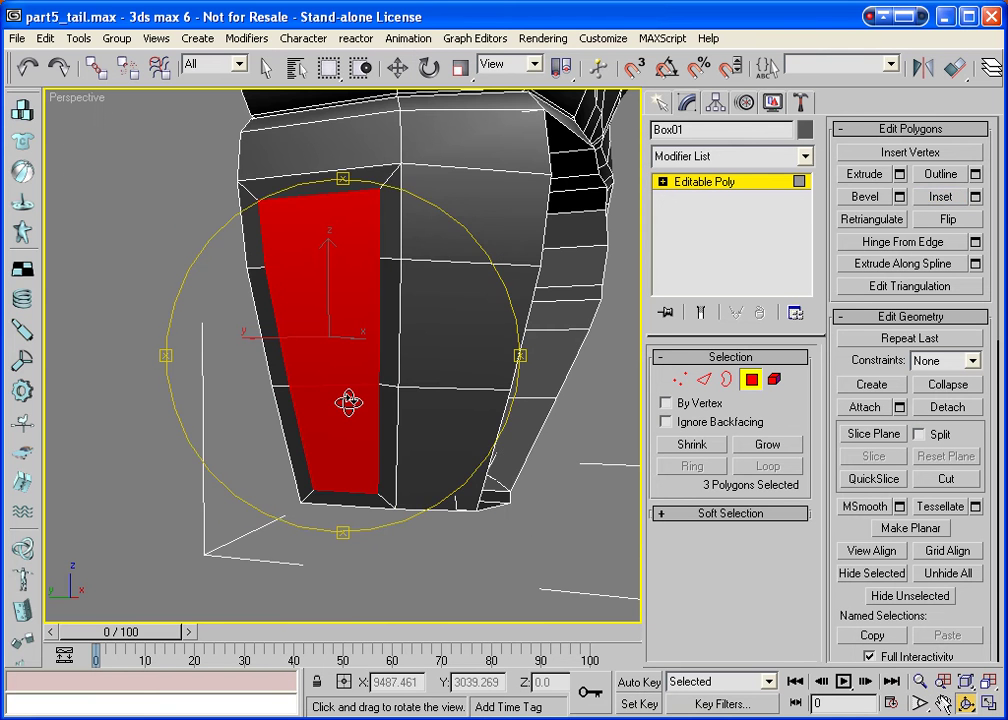
pyautogui.moveTo(347, 400); pyautogui.dragTo(533, 394)
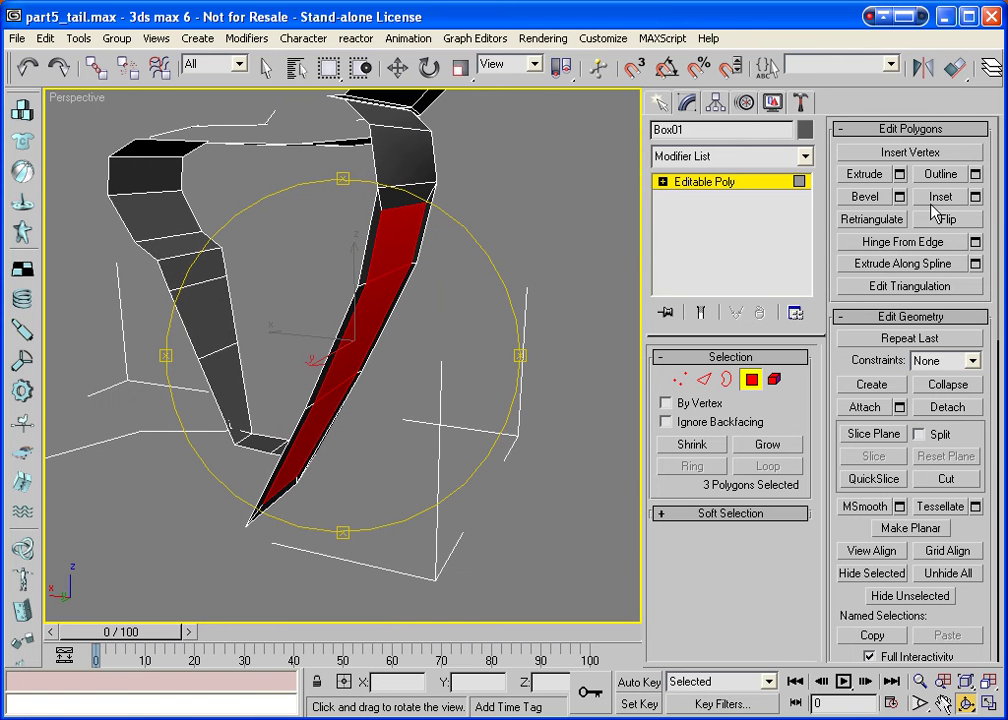
pyautogui.click(899, 174)
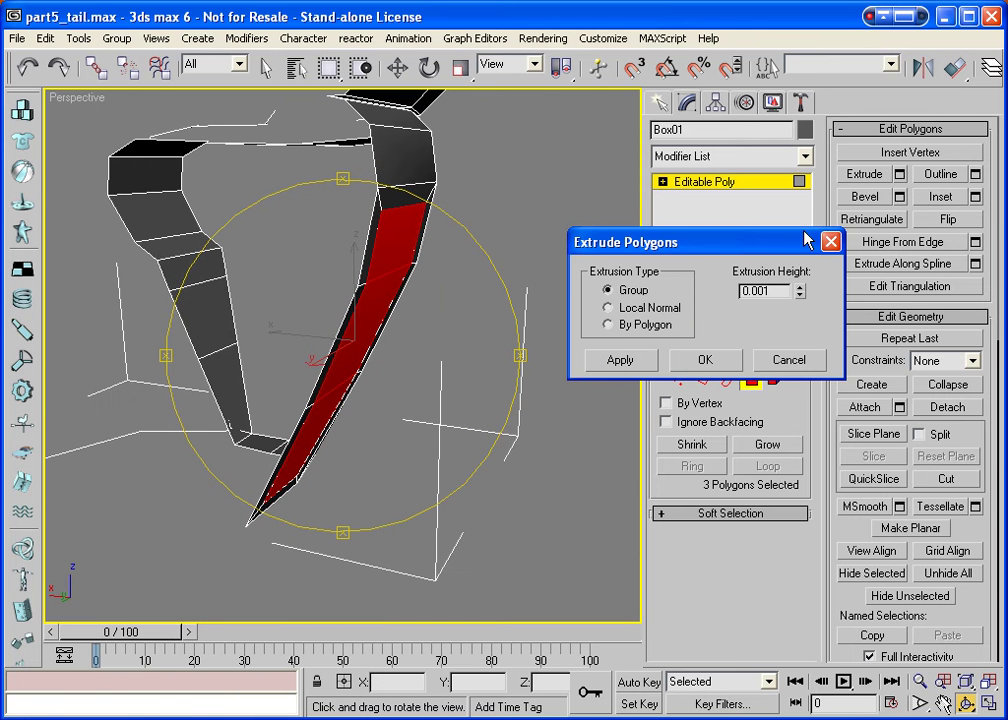
pyautogui.click(704, 359)
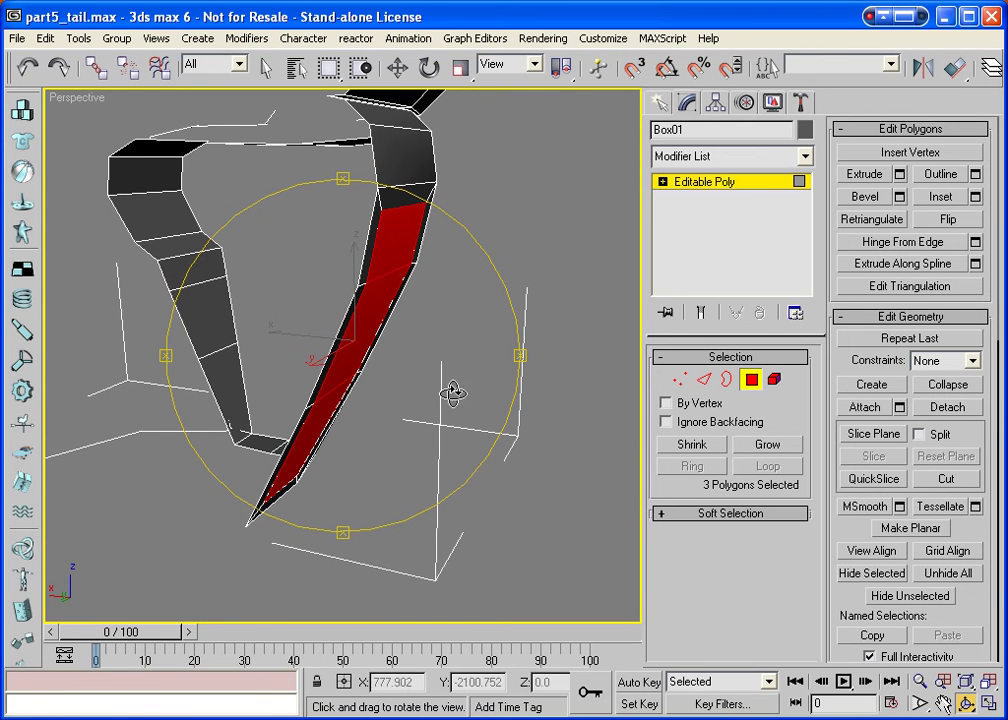
# Flatten the three extruded lower side polygons by aligning them to the Left view.
pyautogui.hotkey('alt', 'w')
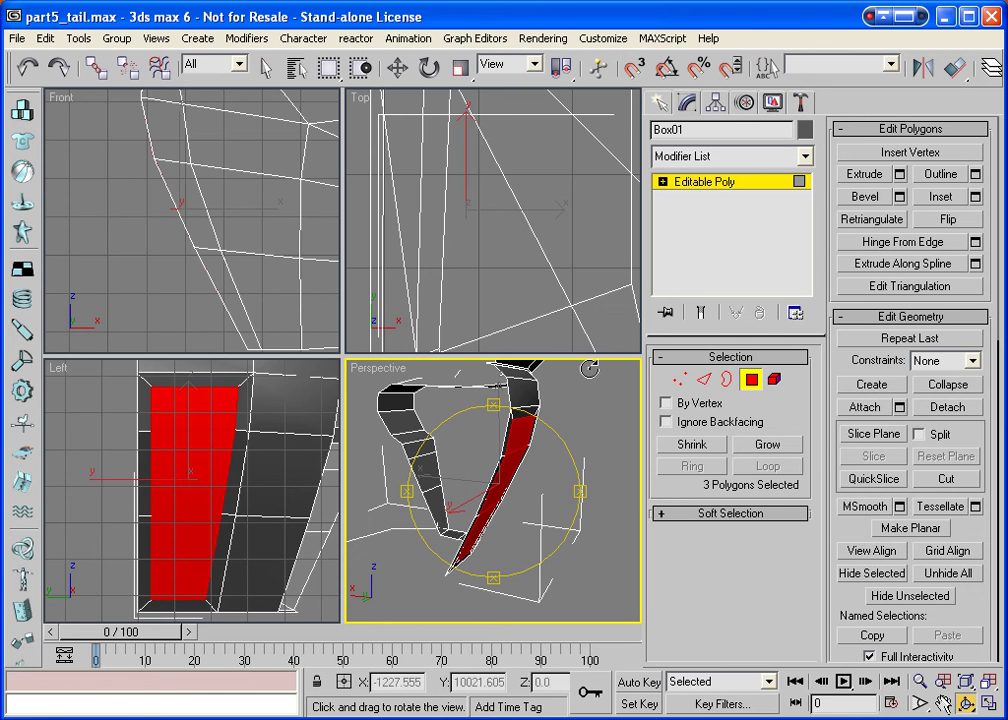
pyautogui.click(70, 368)
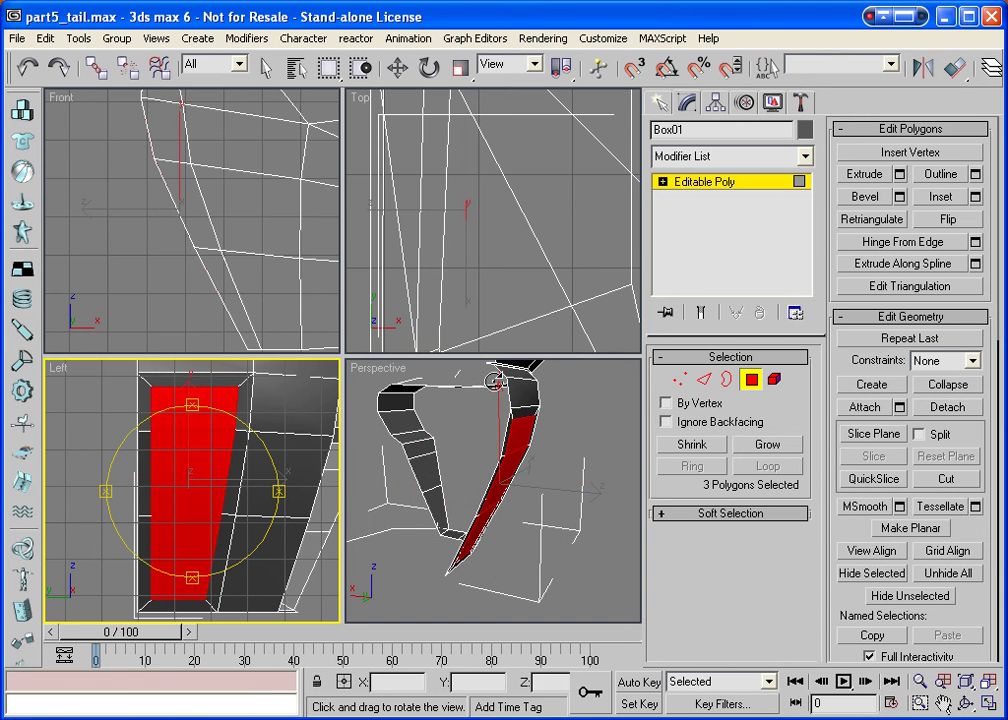
pyautogui.click(880, 550)
pyautogui.click(376, 368)
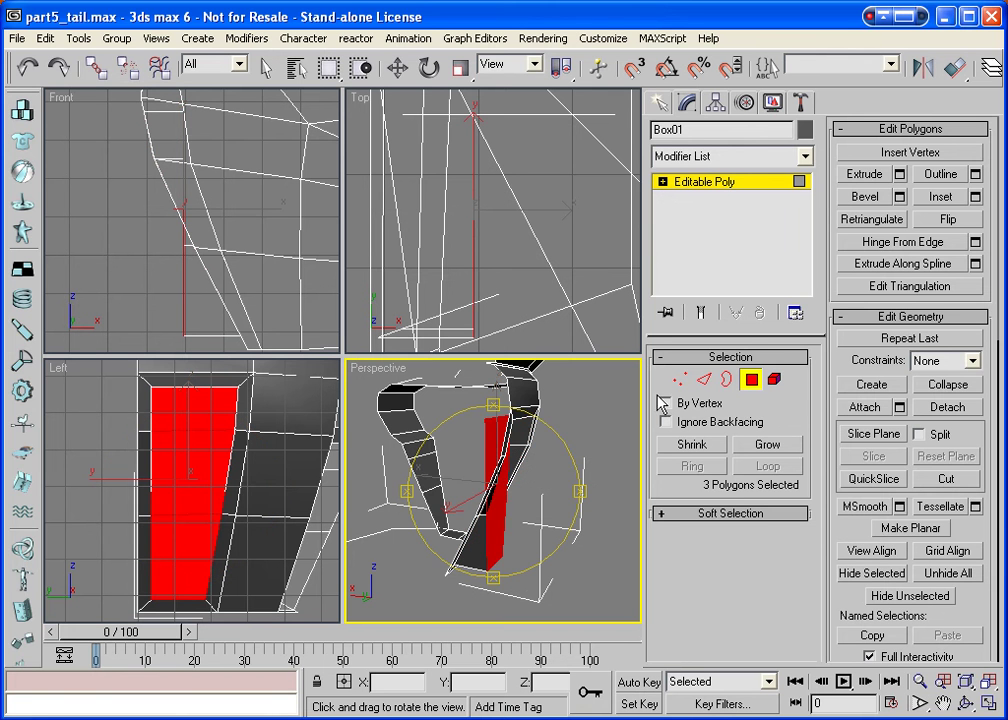
# Move the flattened lower side polygons inward along X to about 340 and finish polygon editing.
pyautogui.click(397, 68)
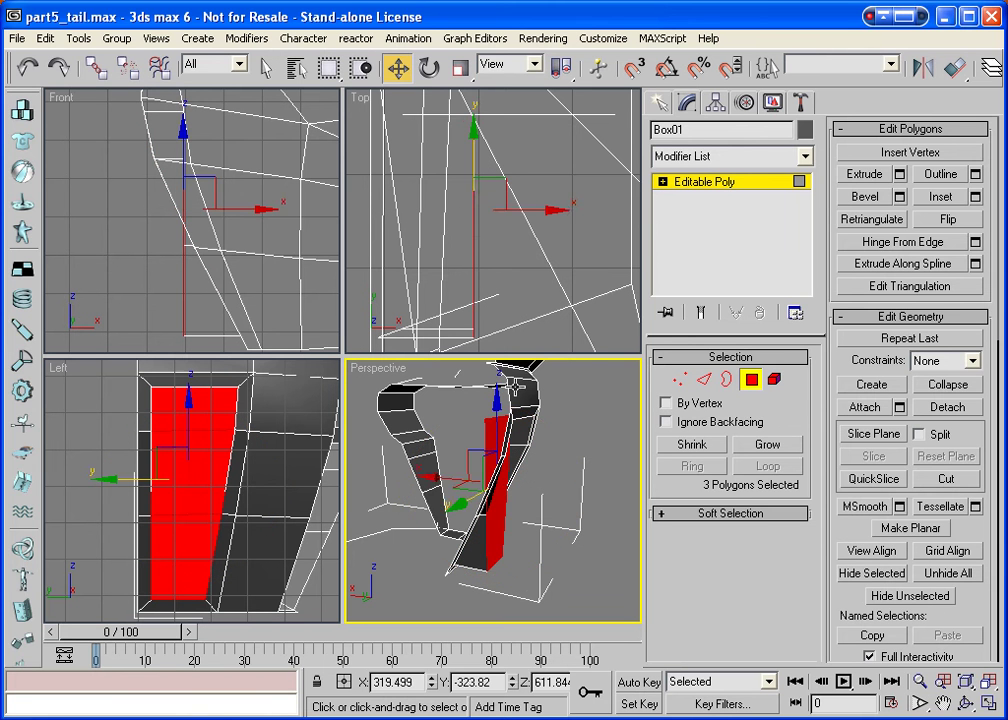
pyautogui.moveTo(430, 471); pyautogui.dragTo(381, 463)
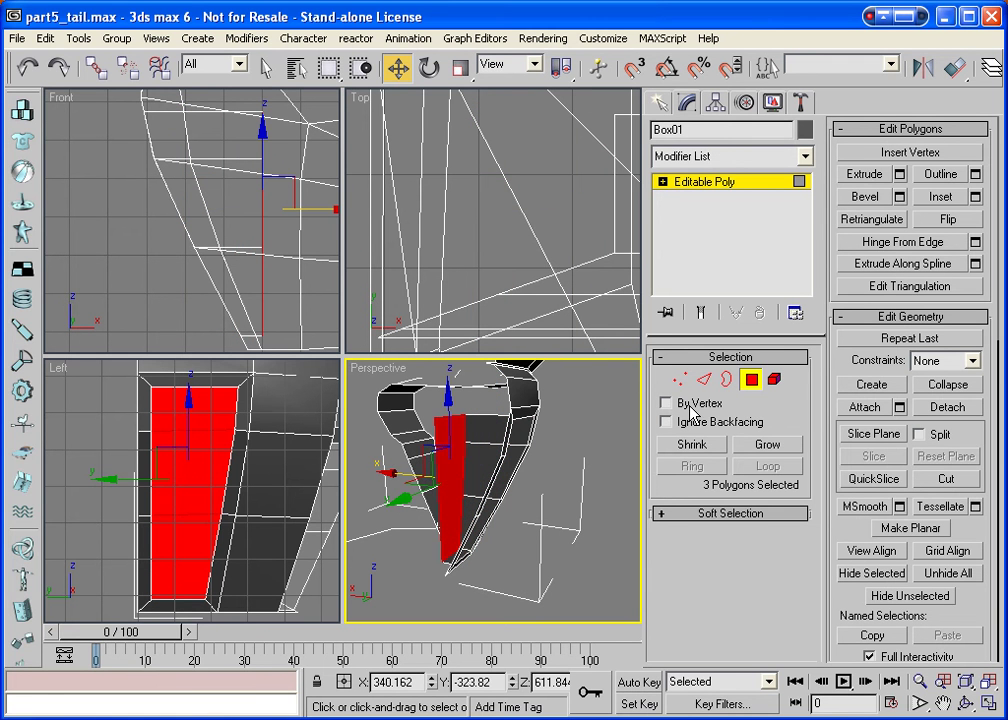
pyautogui.click(752, 379)
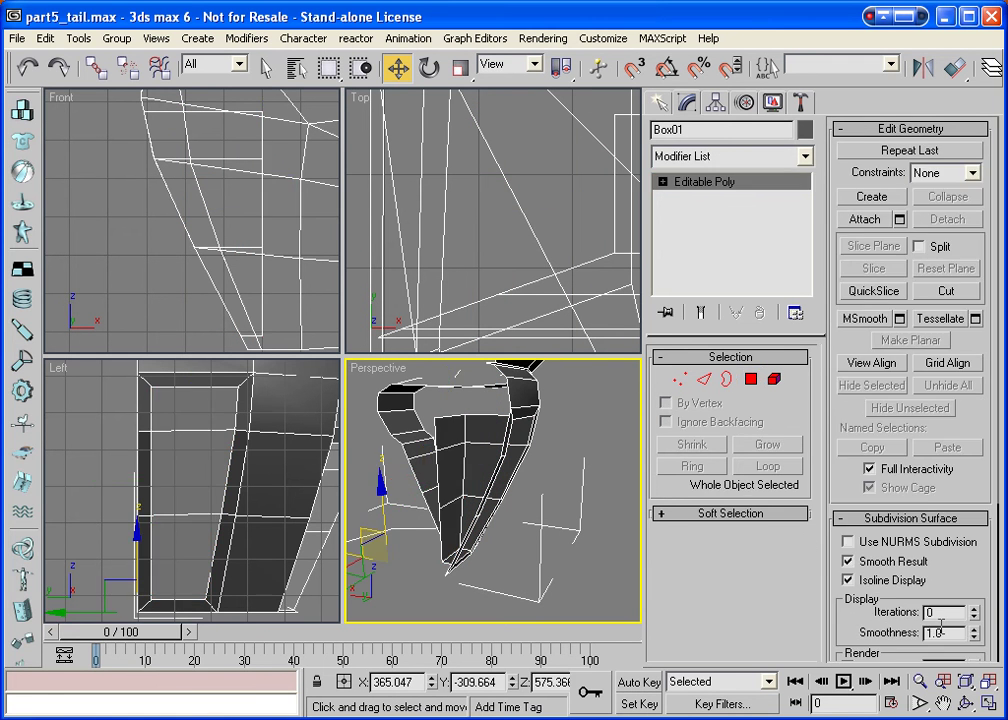
# Select the four polygons in the middle of the outer side above the groove.
pyautogui.click(988, 681)
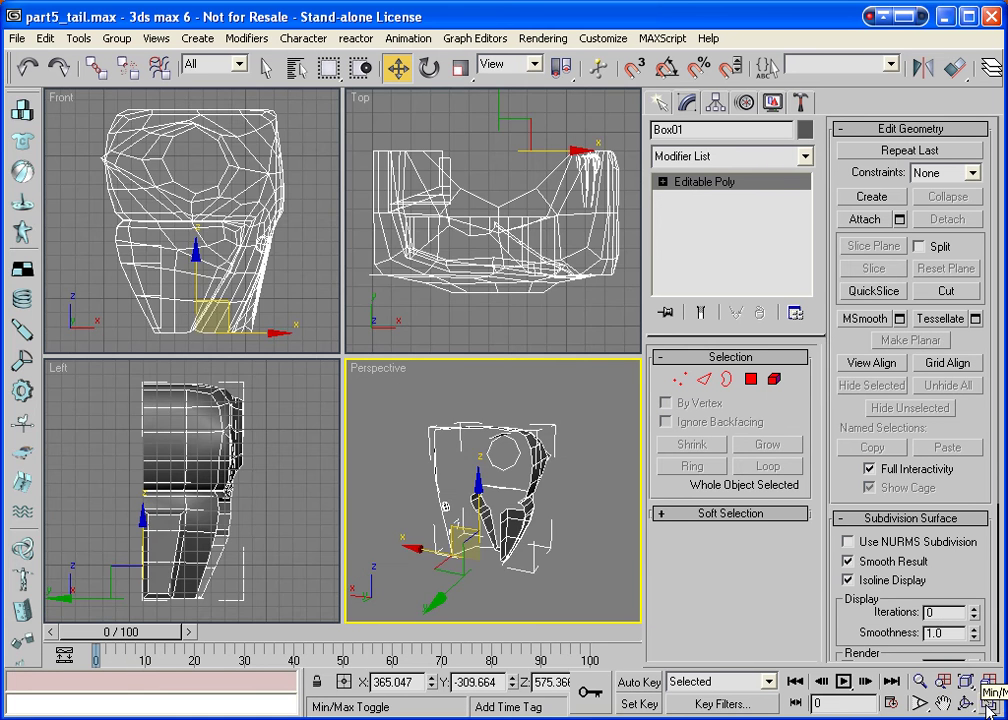
pyautogui.click(986, 702)
pyautogui.click(966, 703)
pyautogui.moveTo(389, 352); pyautogui.dragTo(350, 340)
pyautogui.press('w')
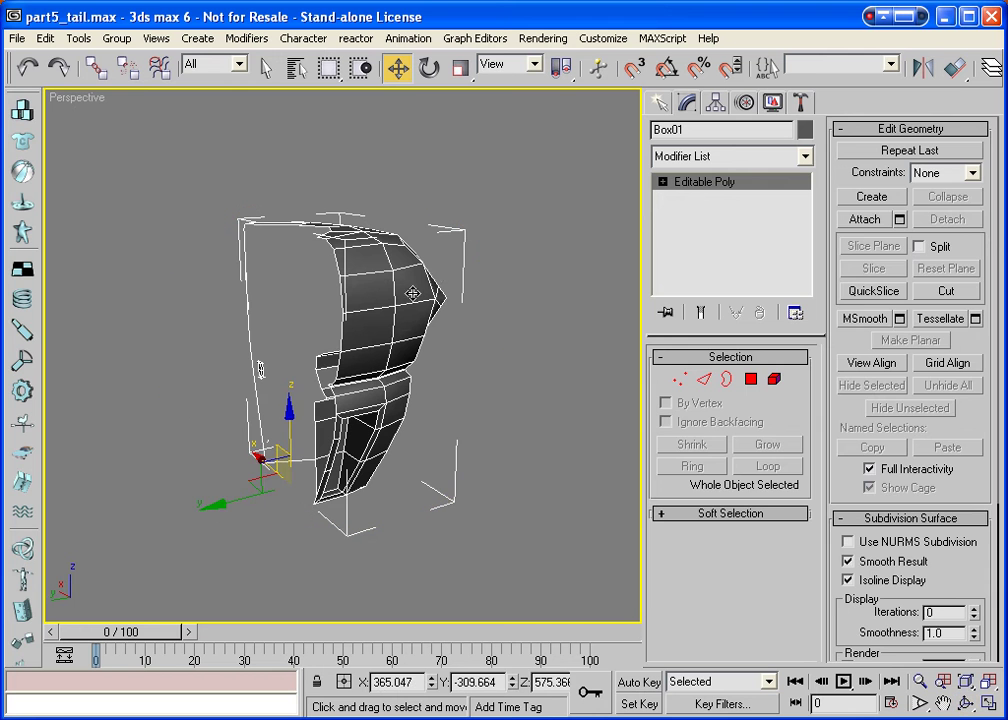
pyautogui.click(751, 381)
pyautogui.click(414, 289)
pyautogui.keyDown('ctrl'); pyautogui.click(373, 294); pyautogui.keyUp('ctrl')
pyautogui.keyDown('ctrl'); pyautogui.click(380, 320); pyautogui.keyUp('ctrl')
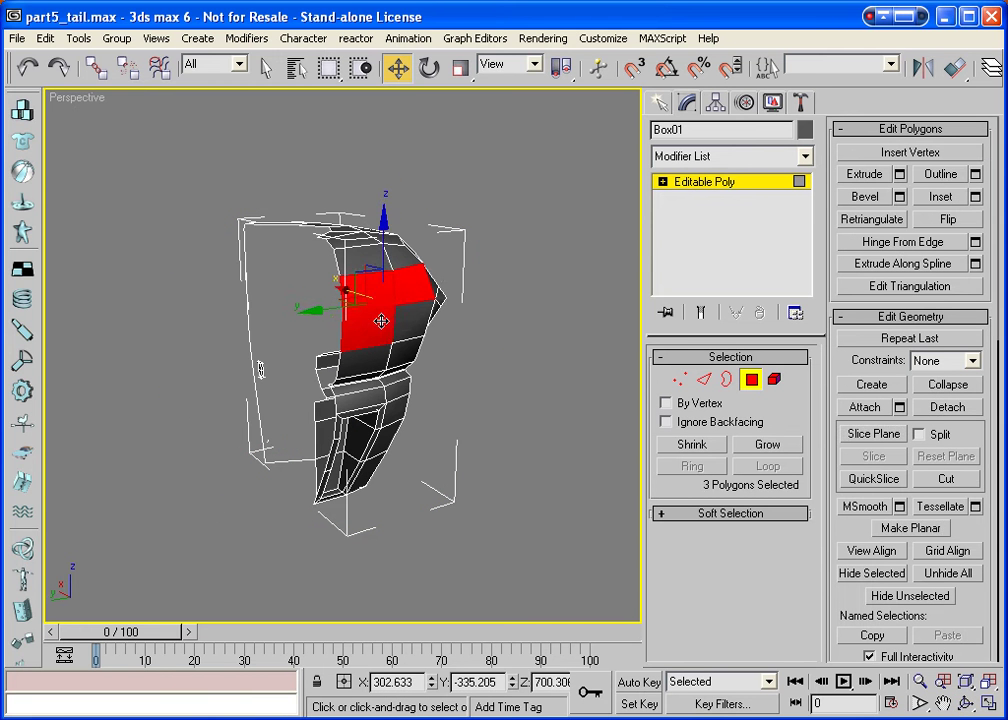
pyautogui.keyDown('ctrl'); pyautogui.click(402, 319); pyautogui.keyUp('ctrl')
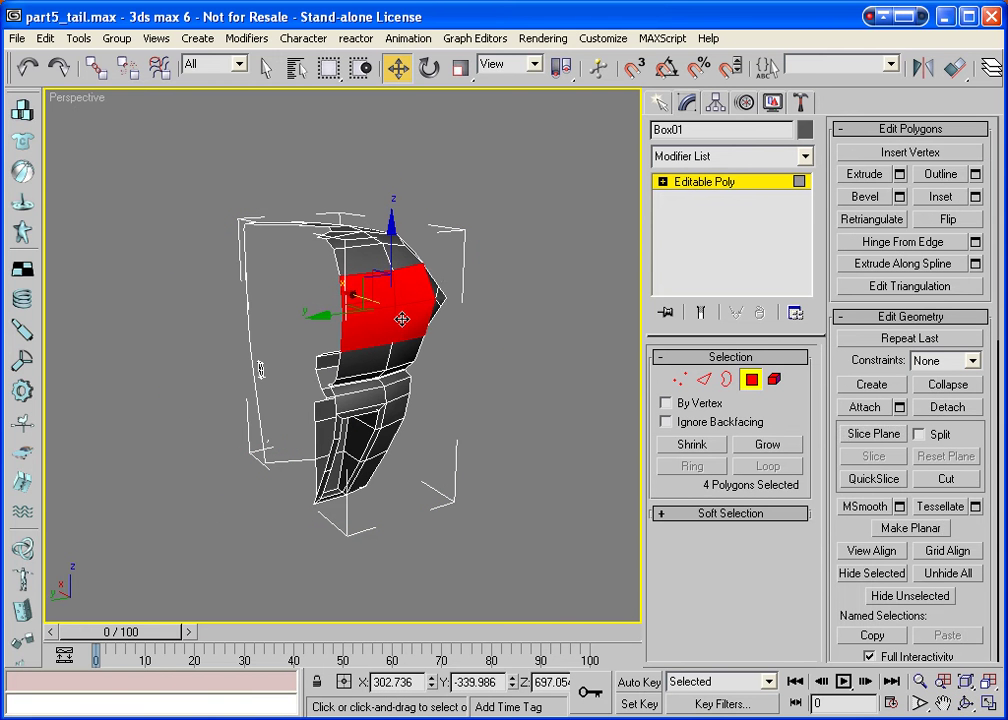
# Inset the four selected upper side polygons slightly and extrude them with the existing extrusion settings.
pyautogui.click(941, 197)
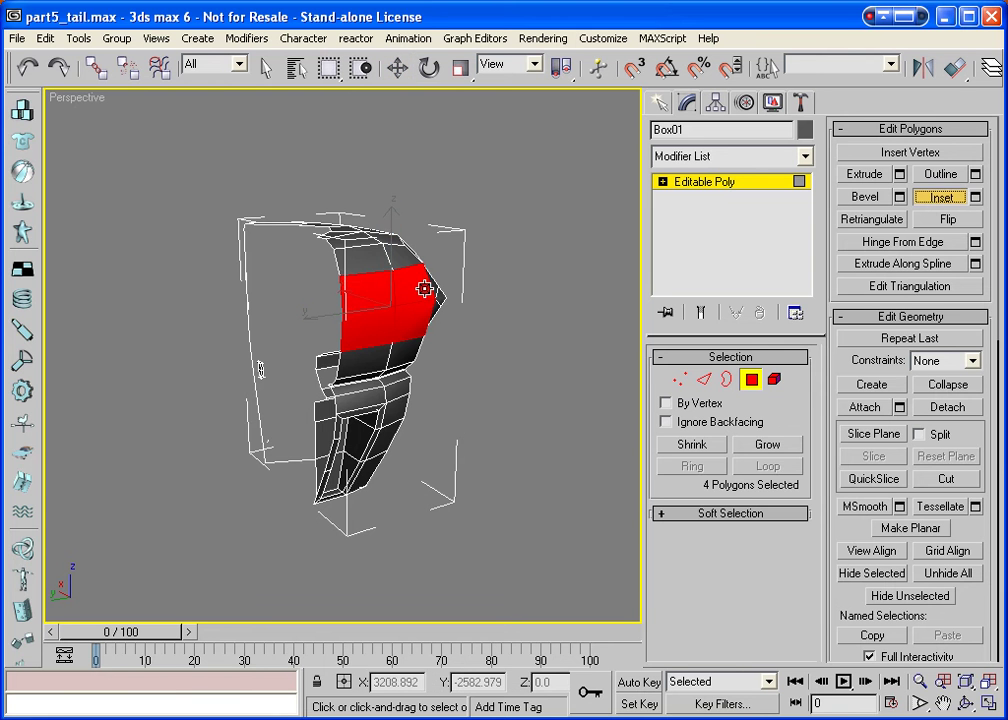
pyautogui.moveTo(398, 288); pyautogui.dragTo(400, 304)
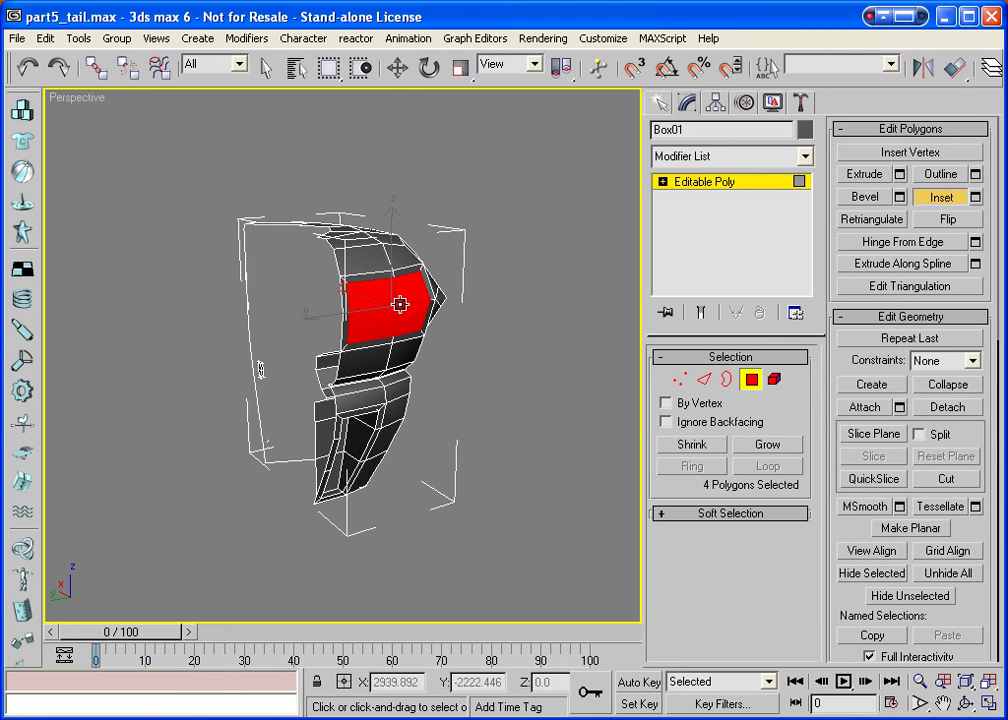
pyautogui.click(900, 175)
pyautogui.click(738, 360)
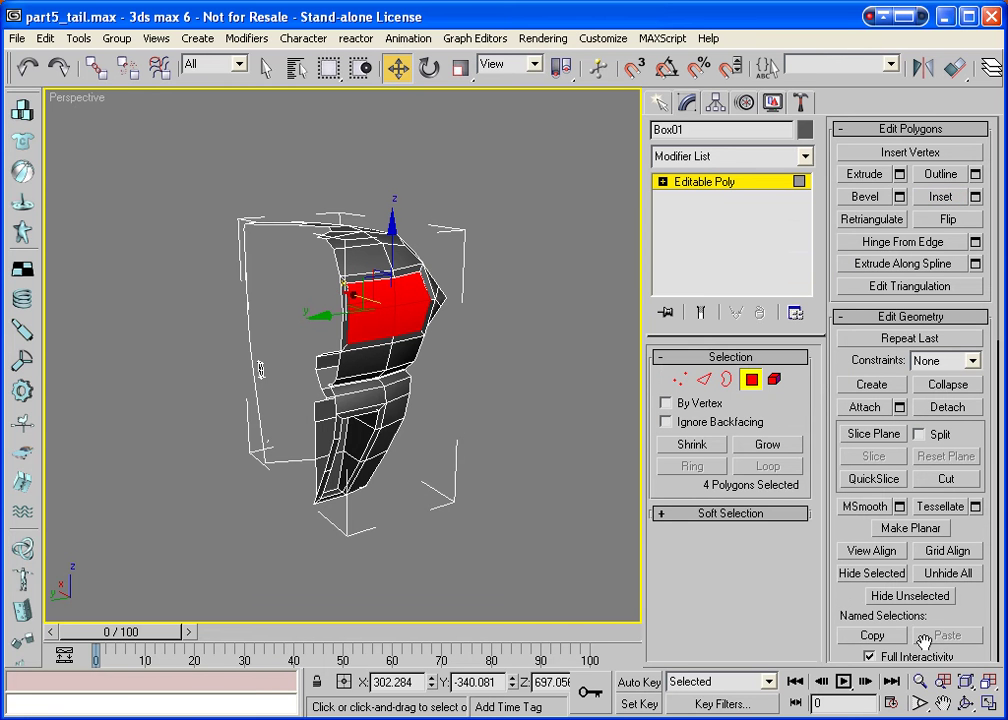
# Flatten the four extruded upper side polygons by aligning them to the Left view, and check them edge-on in the perspective view.
pyautogui.hotkey('alt', 'w')
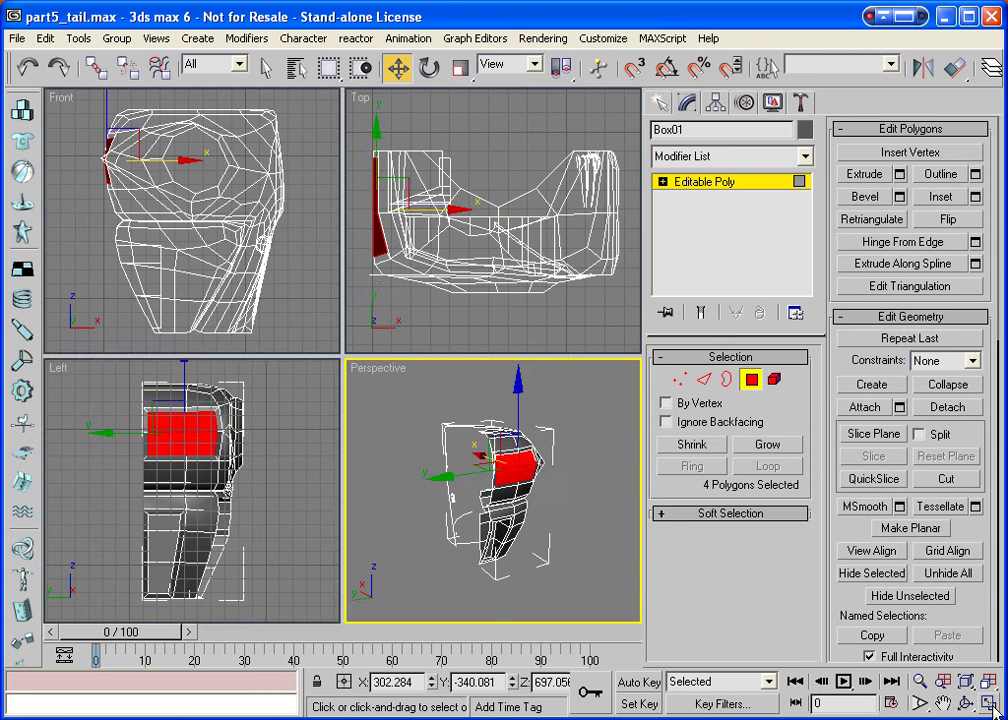
pyautogui.click(60, 370)
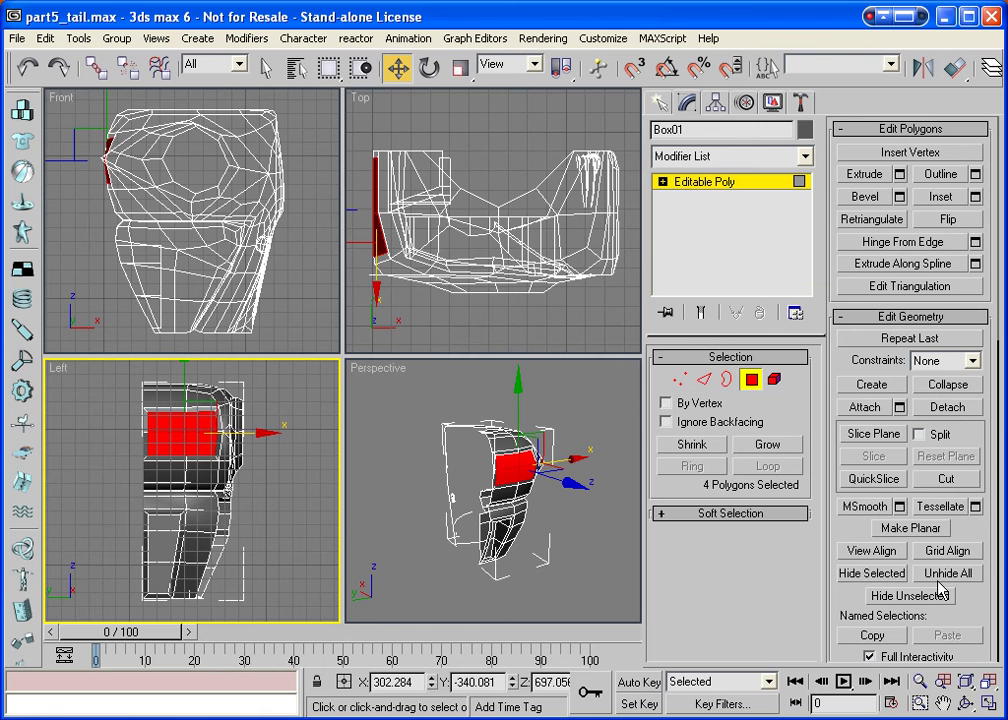
pyautogui.click(886, 551)
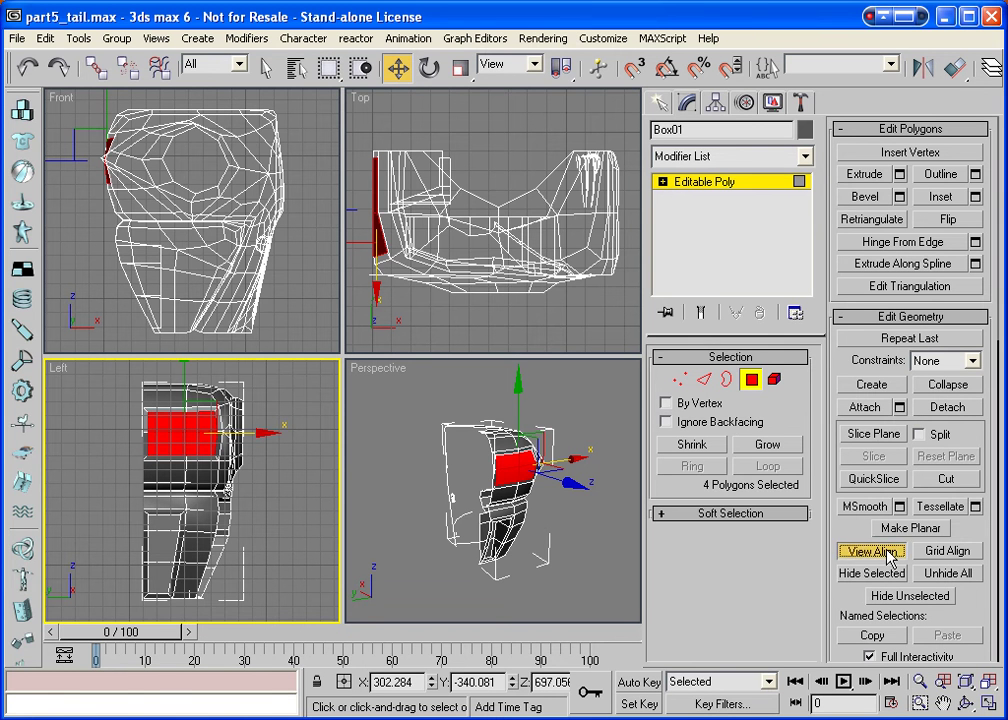
pyautogui.rightClick(463, 412)
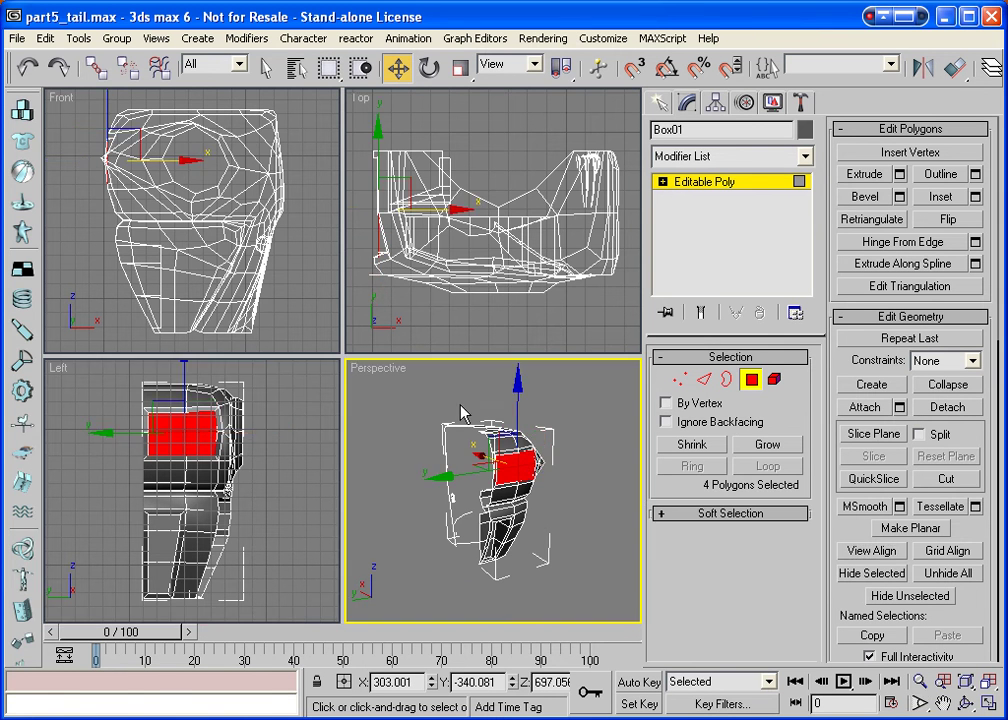
pyautogui.hotkey('alt', 'w')
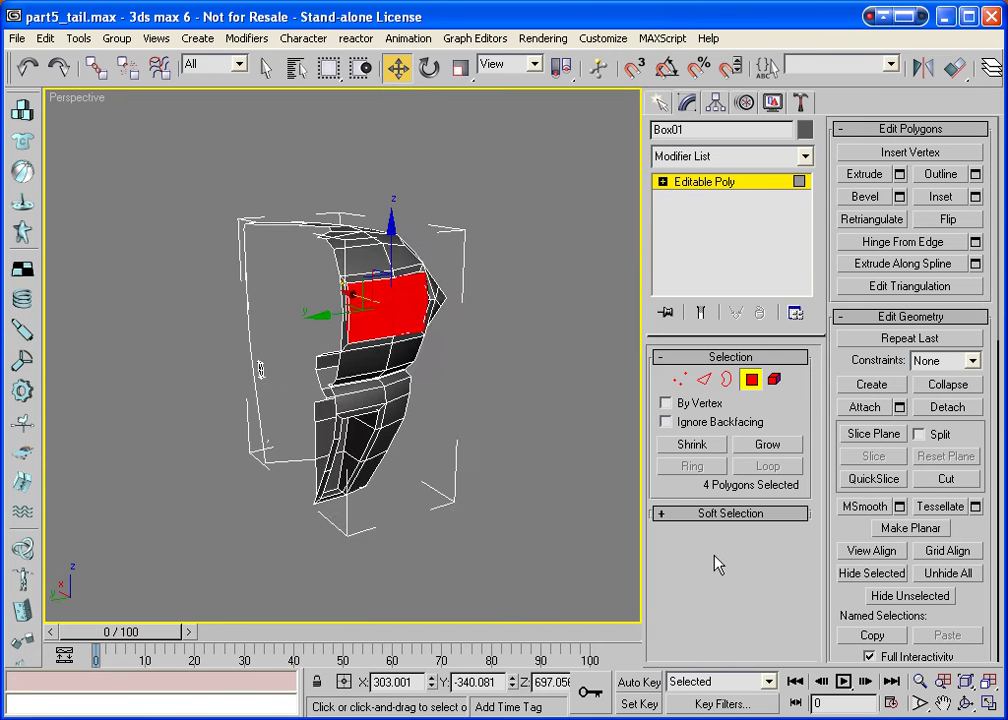
pyautogui.click(966, 706)
pyautogui.moveTo(320, 416); pyautogui.dragTo(437, 407)
pyautogui.rightClick(437, 407)
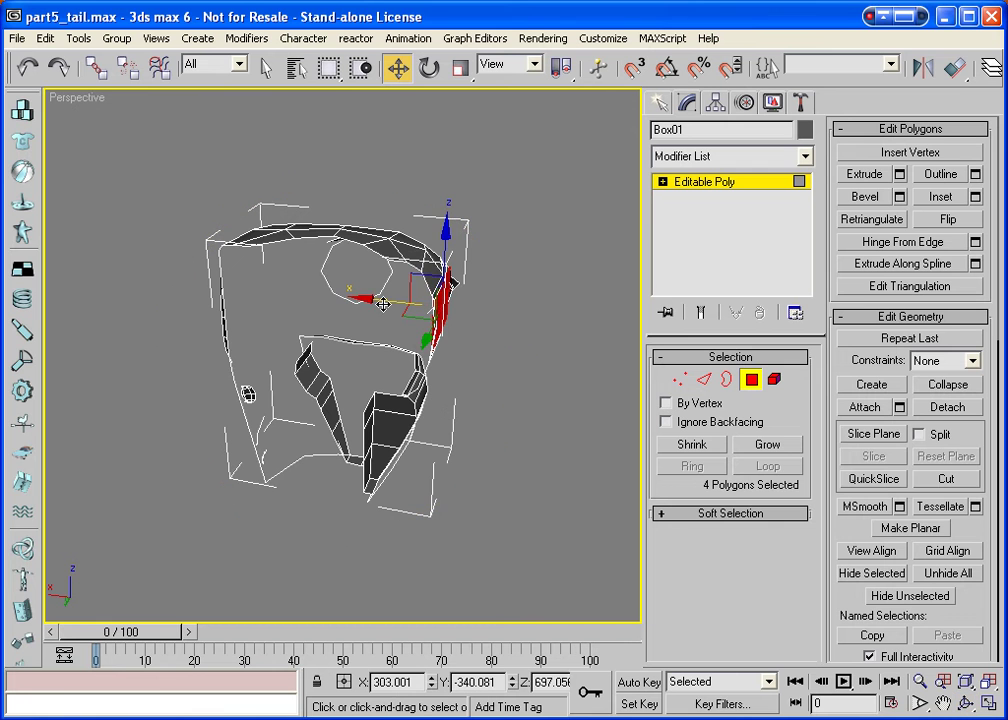
# Move the flattened upper side polygons inward along X to about 334 and finish polygon editing.
pyautogui.moveTo(383, 304); pyautogui.dragTo(318, 290)
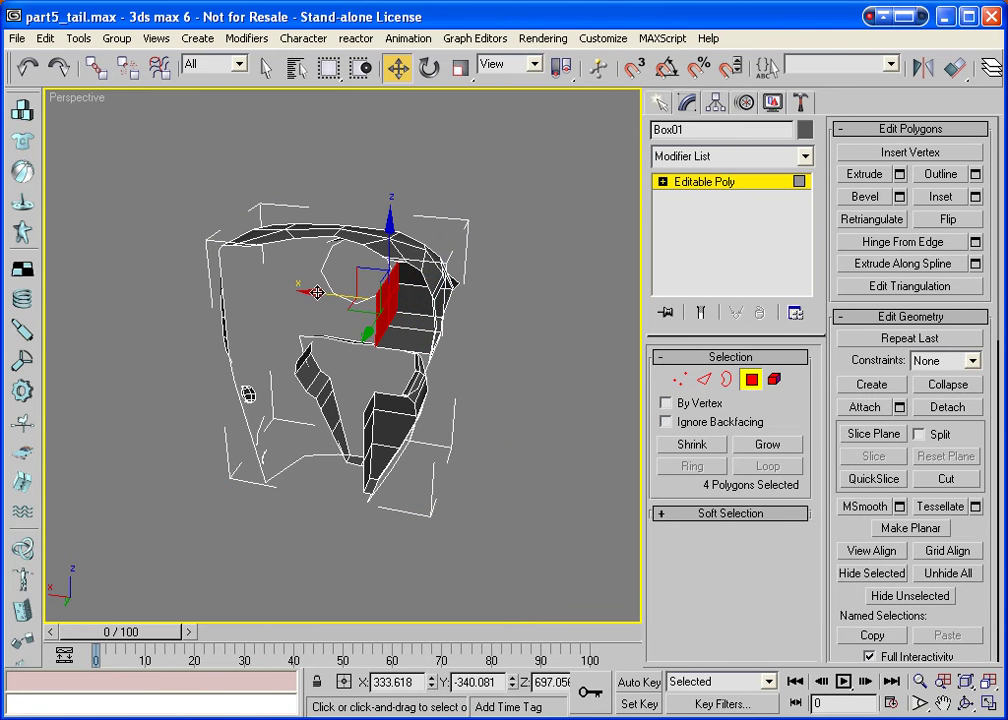
pyautogui.click(752, 380)
pyautogui.click(966, 703)
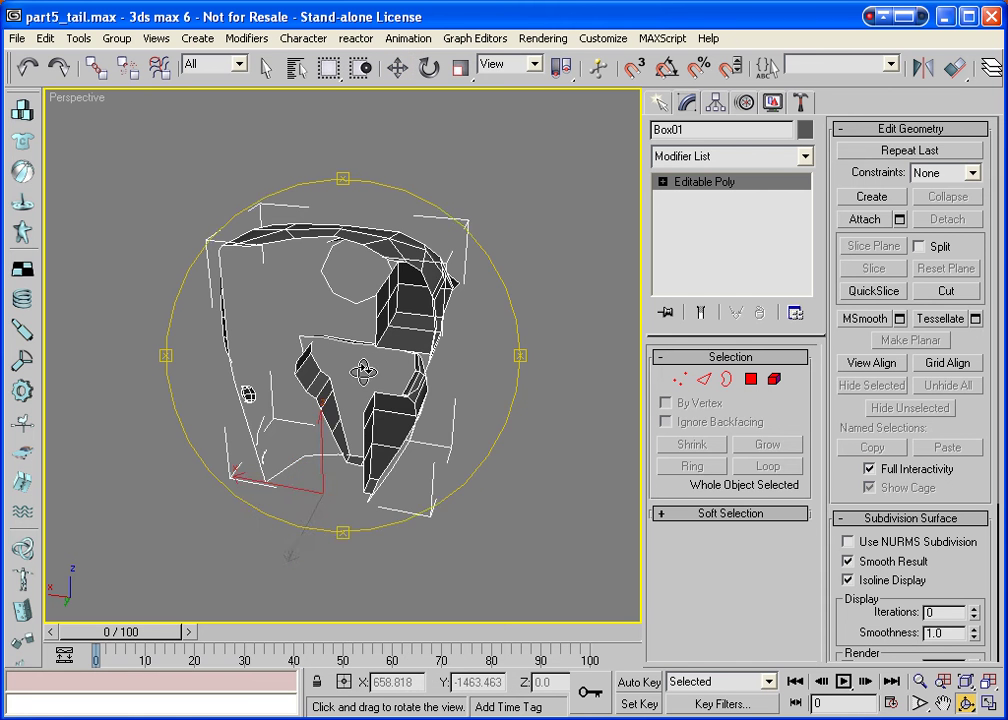
pyautogui.moveTo(363, 372); pyautogui.dragTo(529, 365)
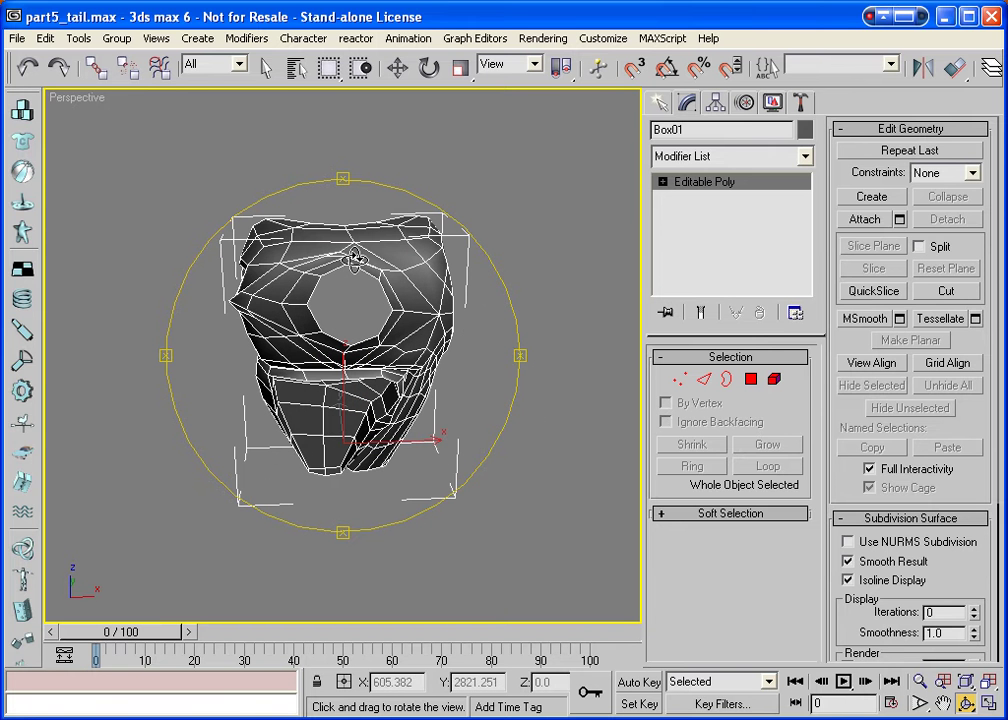
# Move the mid-plane corner vertex at the higher-X end of the top surface inward along X.
pyautogui.click(680, 379)
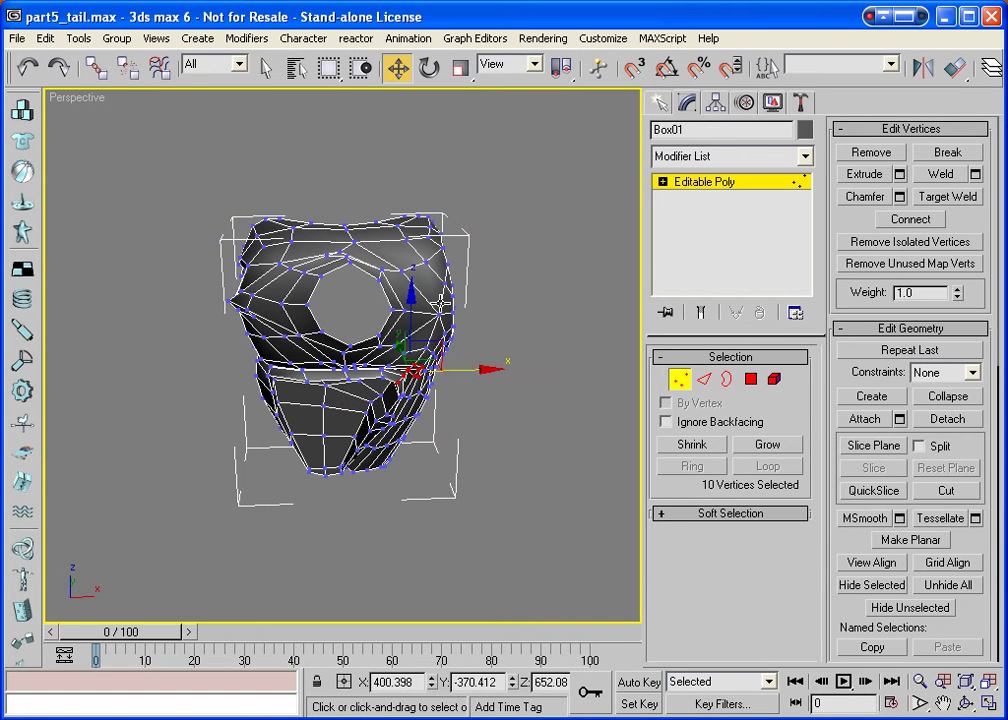
pyautogui.click(378, 276)
pyautogui.moveTo(410, 257); pyautogui.dragTo(413, 253)
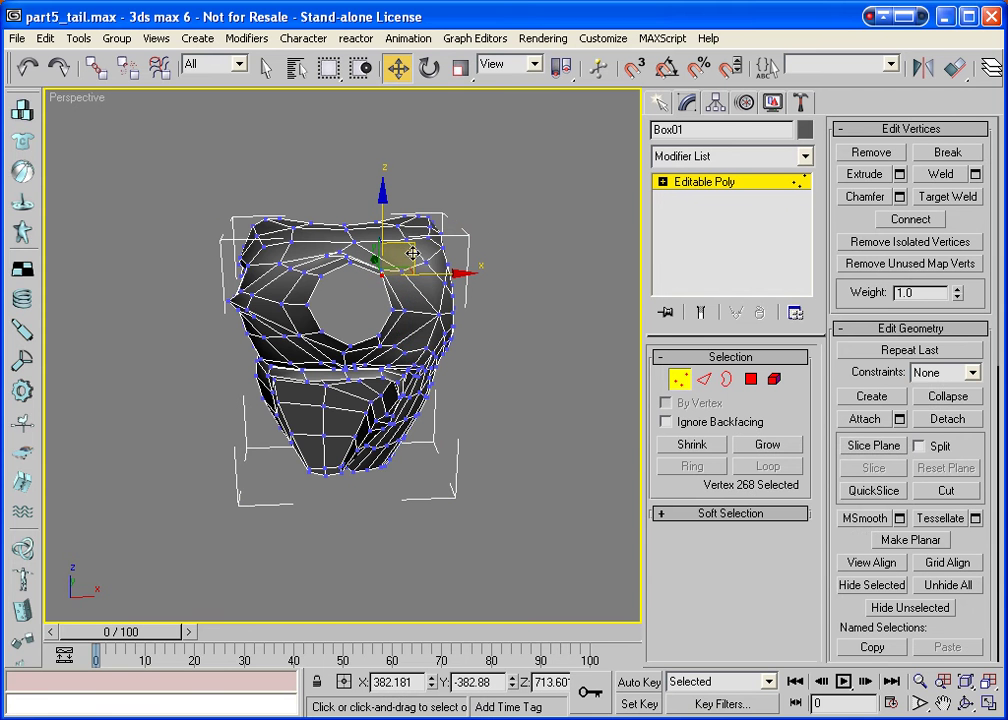
pyautogui.click(965, 703)
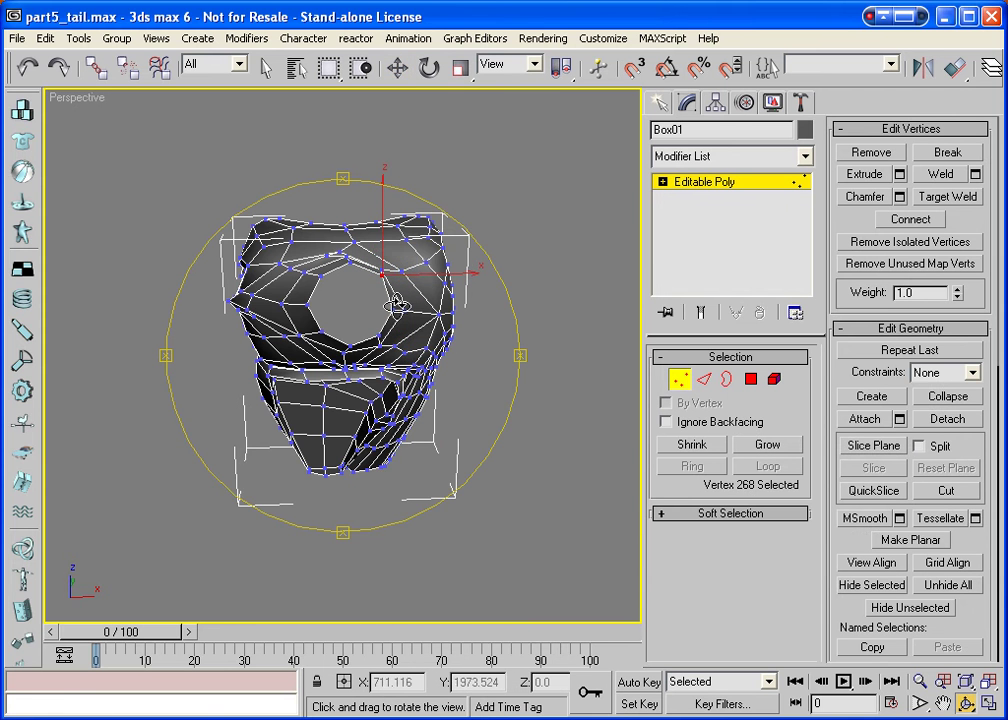
pyautogui.moveTo(397, 305); pyautogui.dragTo(311, 404)
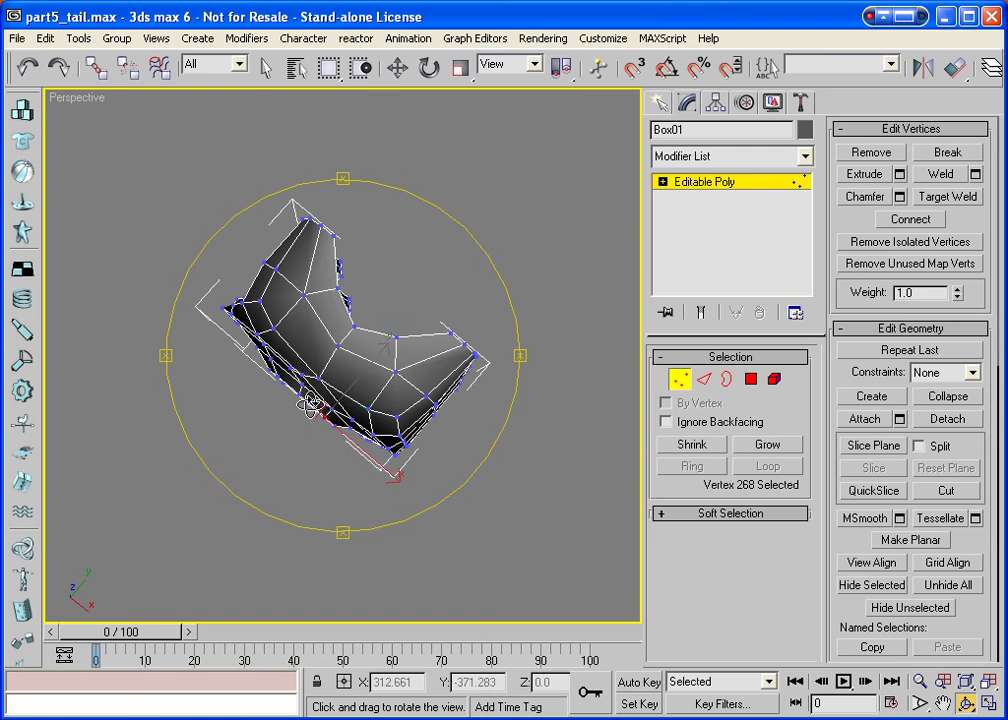
pyautogui.rightClick(311, 404)
pyautogui.click(452, 333)
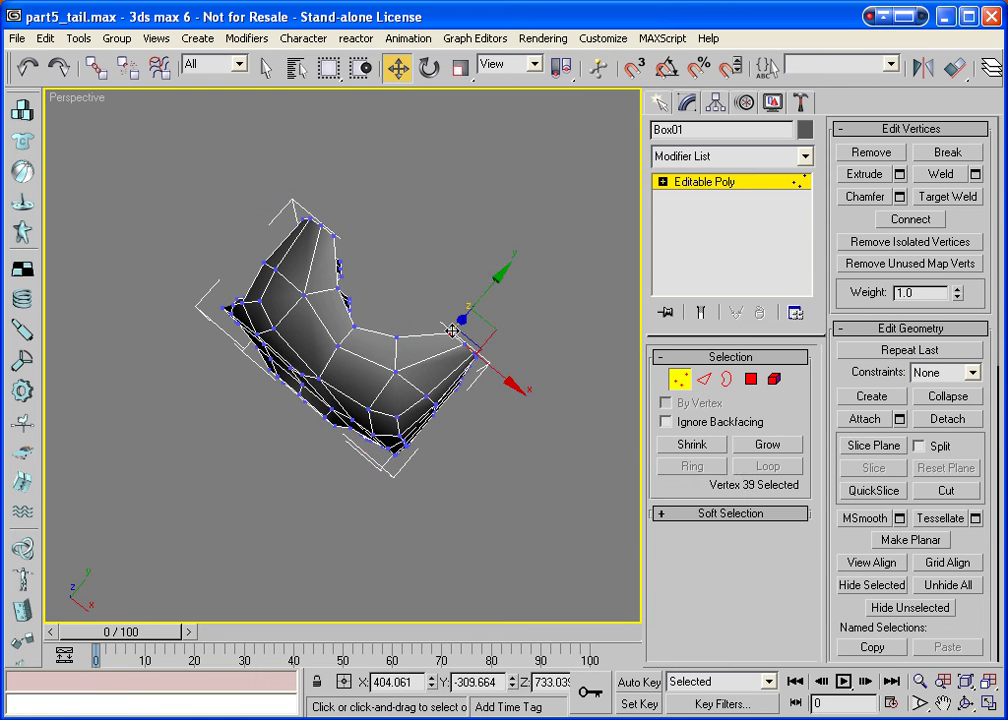
pyautogui.click(524, 395)
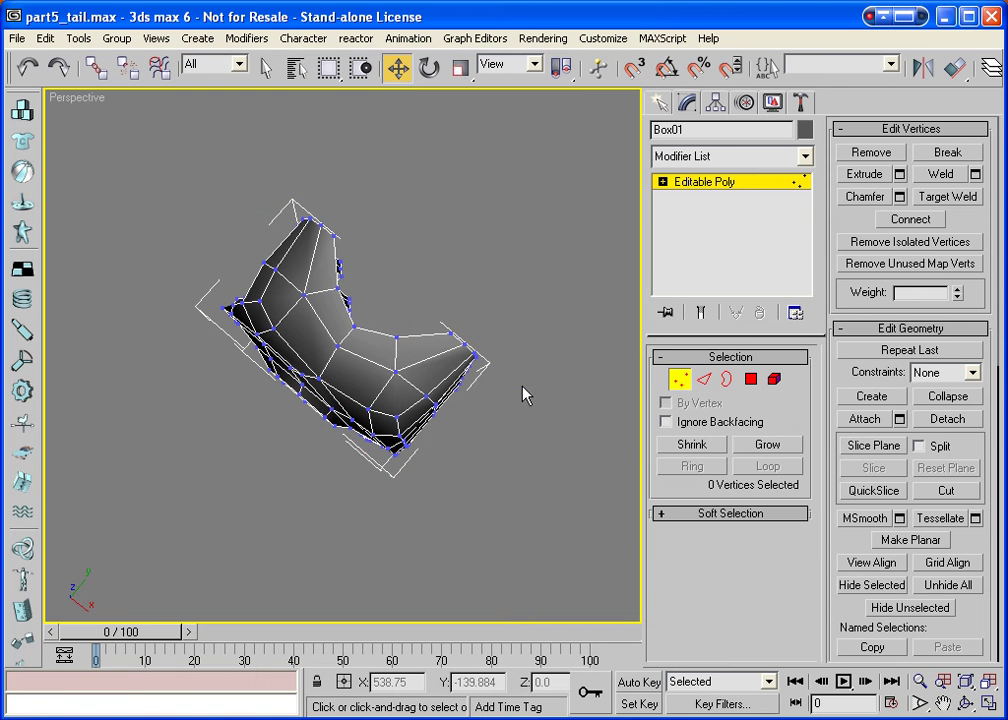
pyautogui.click(453, 336)
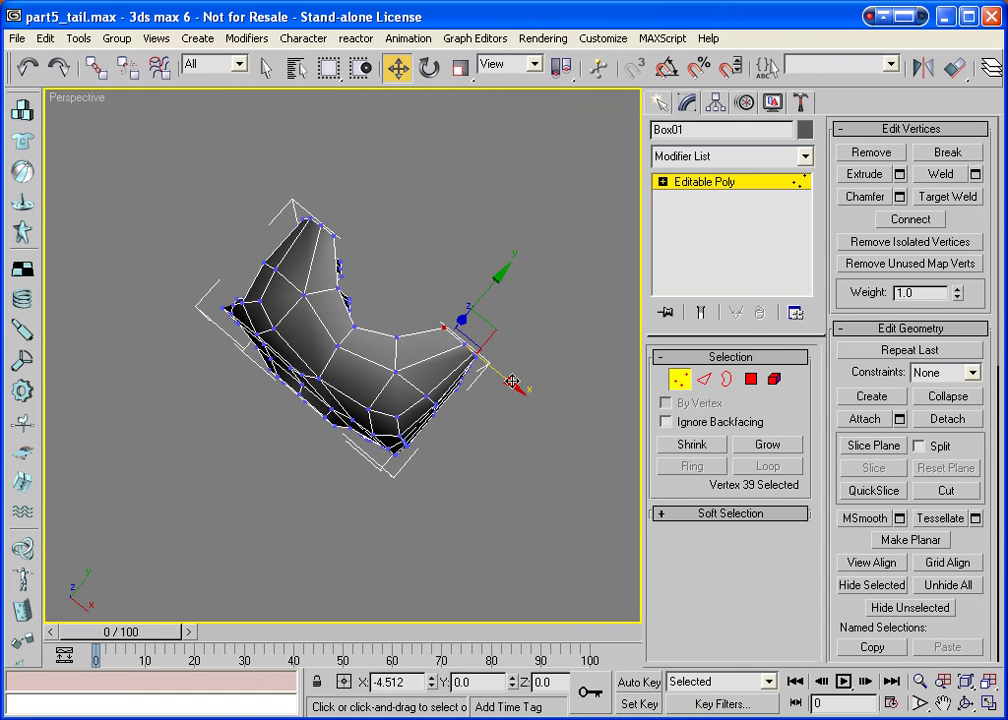
pyautogui.moveTo(512, 383); pyautogui.dragTo(507, 372)
pyautogui.click(357, 243)
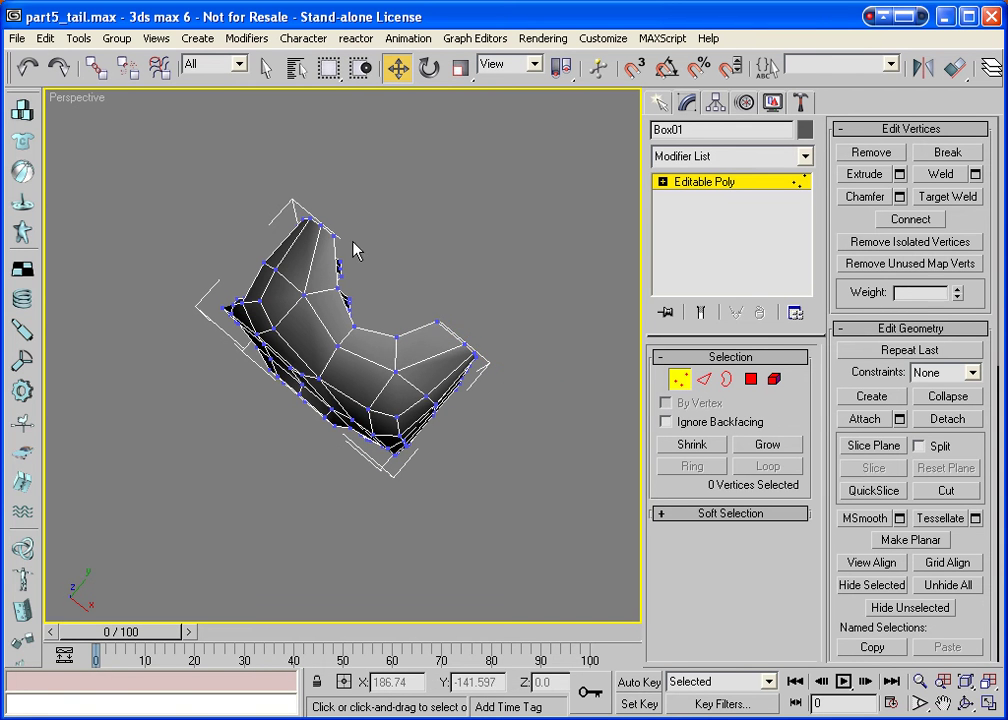
# Move the opposite mid-plane corner vertex of the top surface along X to about 336 and finish vertex editing.
pyautogui.click(335, 236)
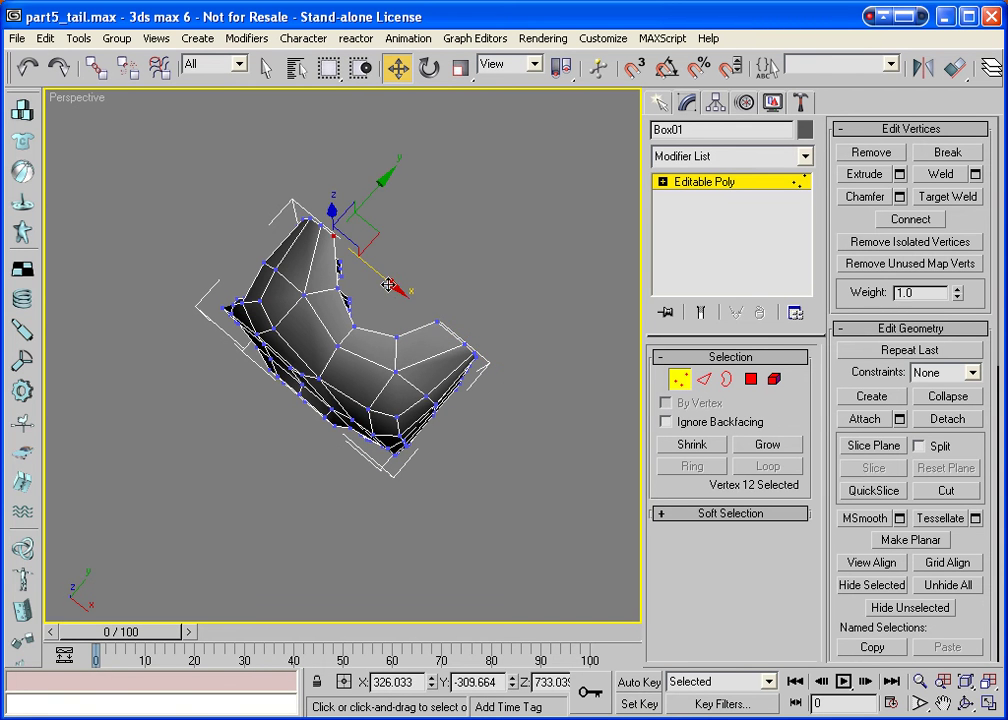
pyautogui.moveTo(387, 286); pyautogui.dragTo(402, 298)
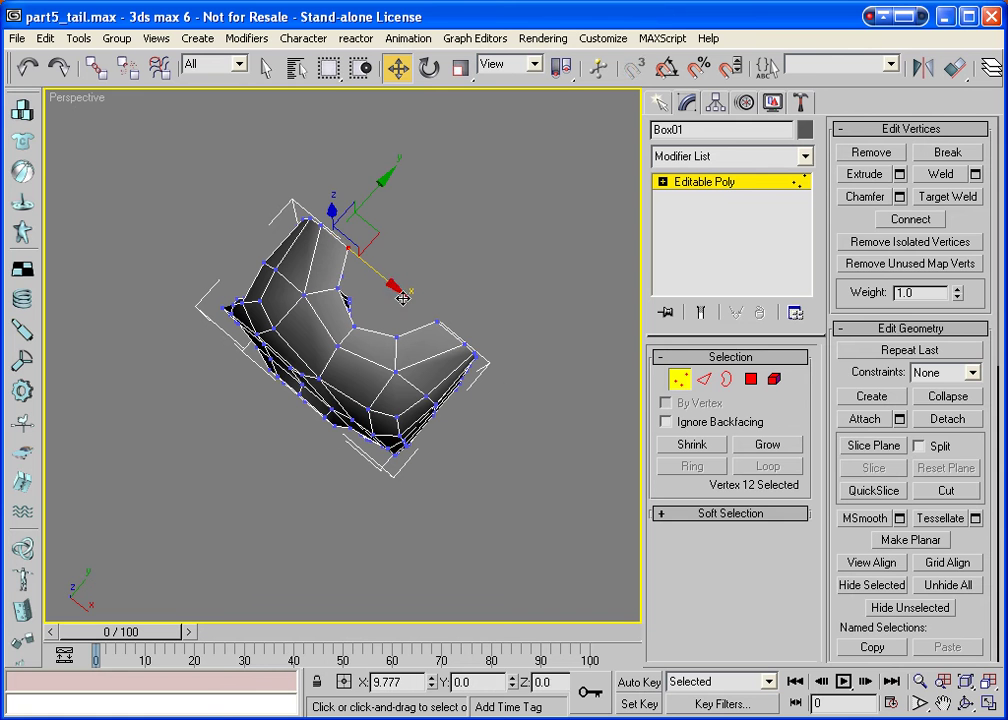
pyautogui.click(679, 380)
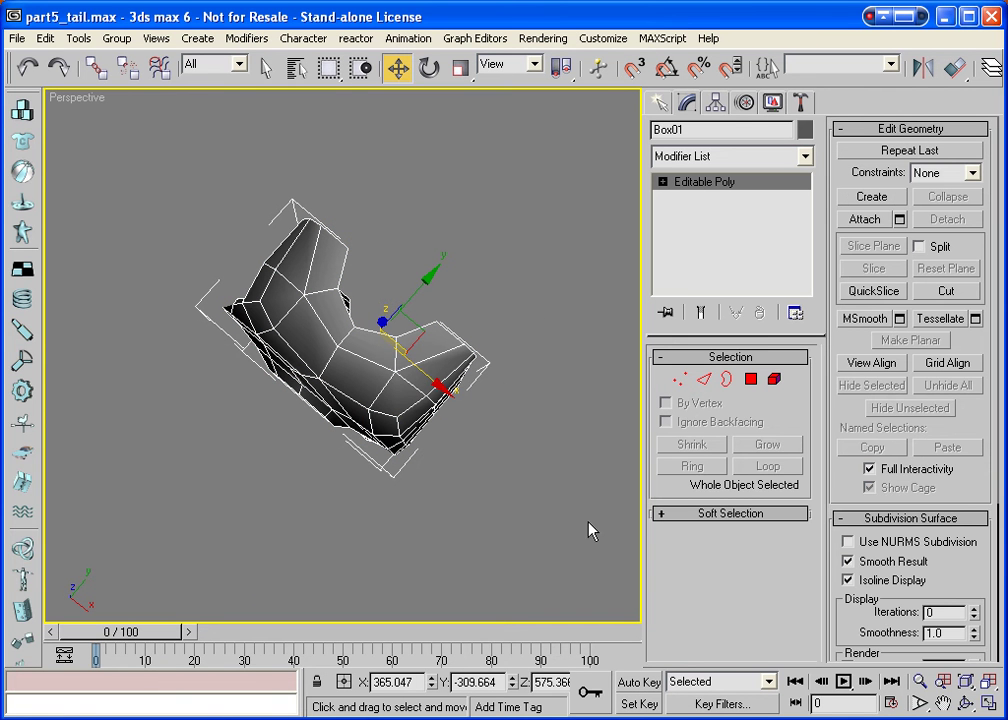
# Apply a Symmetry modifier to the half model with mirror axis Y and Flip enabled.
pyautogui.click(988, 682)
pyautogui.click(966, 706)
pyautogui.moveTo(347, 367); pyautogui.dragTo(320, 272)
pyautogui.press('w')
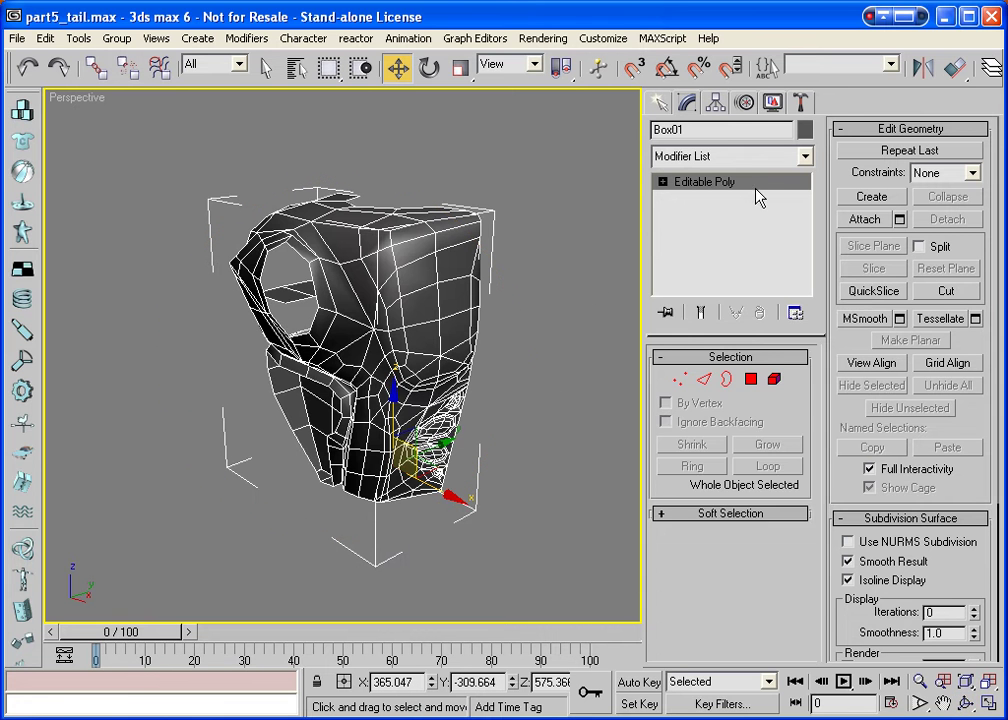
pyautogui.click(759, 158)
pyautogui.press('s')
pyautogui.press('s')
pyautogui.press('s')
pyautogui.press('s')
pyautogui.press('s')
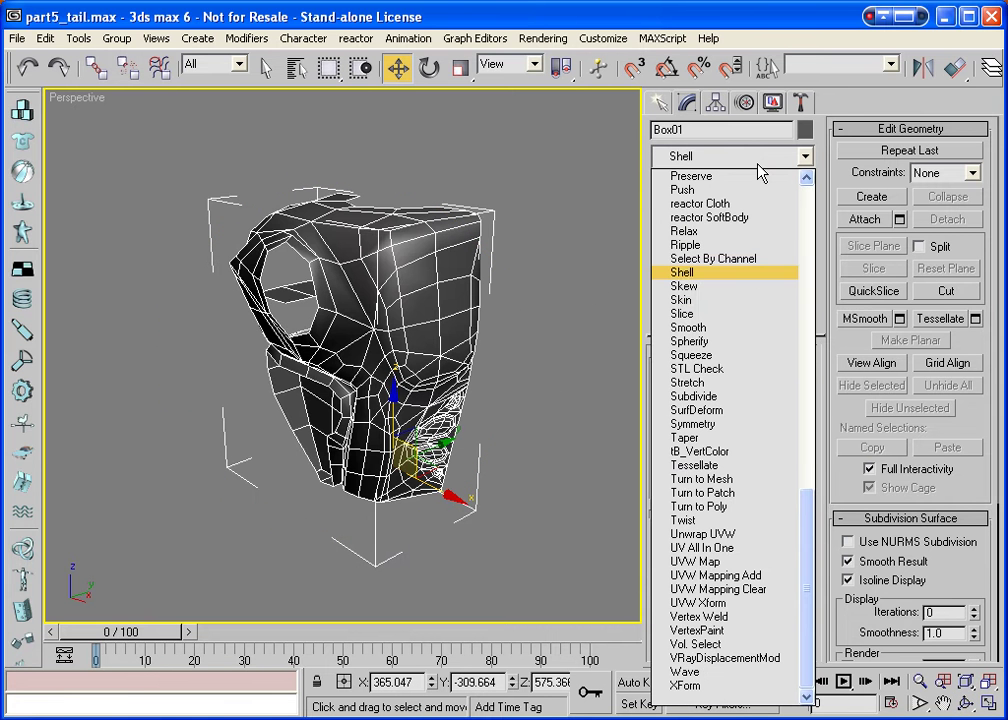
pyautogui.press('s')
pyautogui.press('s')
pyautogui.press('s')
pyautogui.press('s')
pyautogui.press('s')
pyautogui.press('s')
pyautogui.press('s')
pyautogui.press('s')
pyautogui.press('s')
pyautogui.press('s')
pyautogui.press('s')
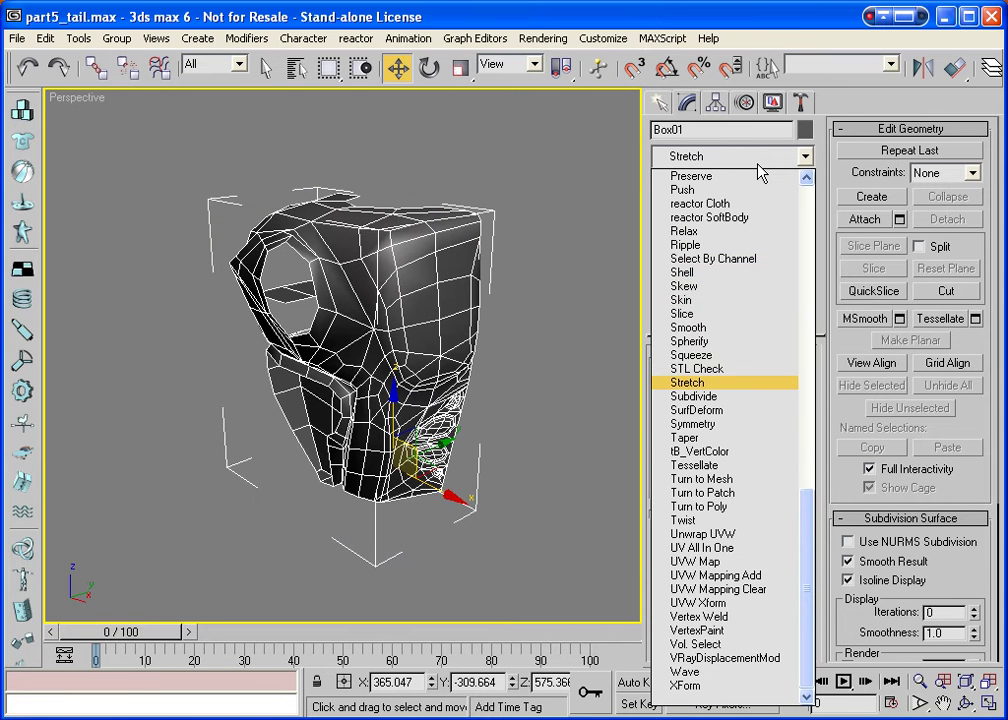
pyautogui.press('Return')
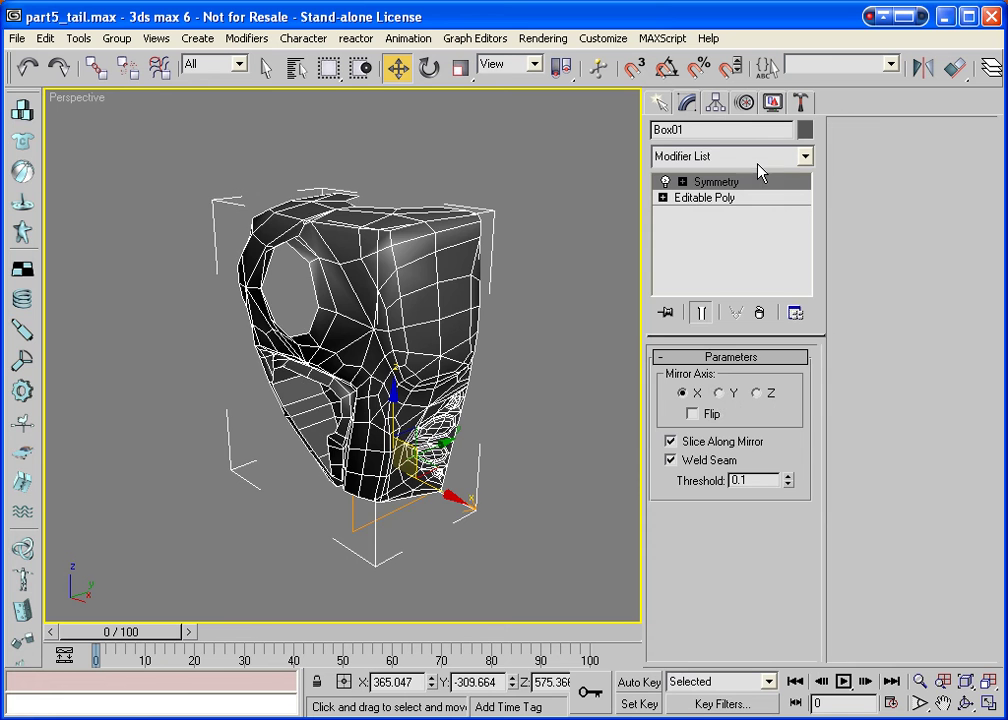
pyautogui.click(719, 393)
pyautogui.click(696, 416)
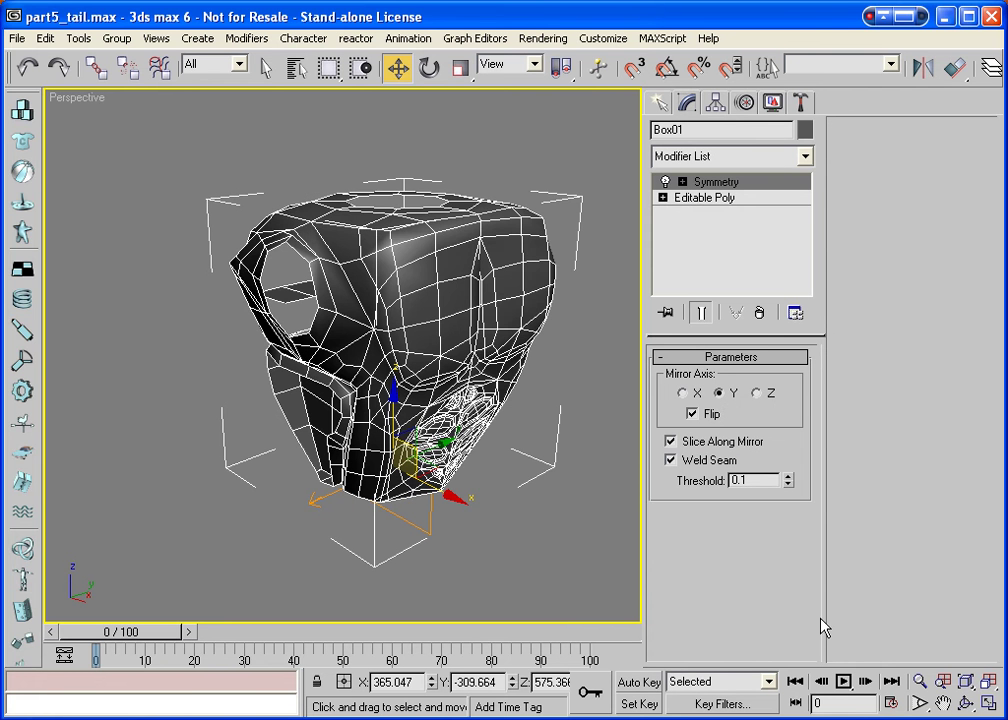
# Check the mirrored model in wireframe and shaded display, and convert it to an Editable Poly.
pyautogui.click(971, 706)
pyautogui.moveTo(600, 420)
pyautogui.mouseDown()
pyautogui.moveTo(290, 327)
pyautogui.moveTo(311, 412)
pyautogui.moveTo(302, 463)
pyautogui.moveTo(355, 412)
pyautogui.moveTo(355, 292)
pyautogui.moveTo(229, 272)
pyautogui.moveTo(367, 277)
pyautogui.moveTo(373, 263)
pyautogui.moveTo(380, 282)
pyautogui.mouseUp()
pyautogui.press('F3')
pyautogui.press('F3')
pyautogui.press('w')
pyautogui.rightClick(437, 385)
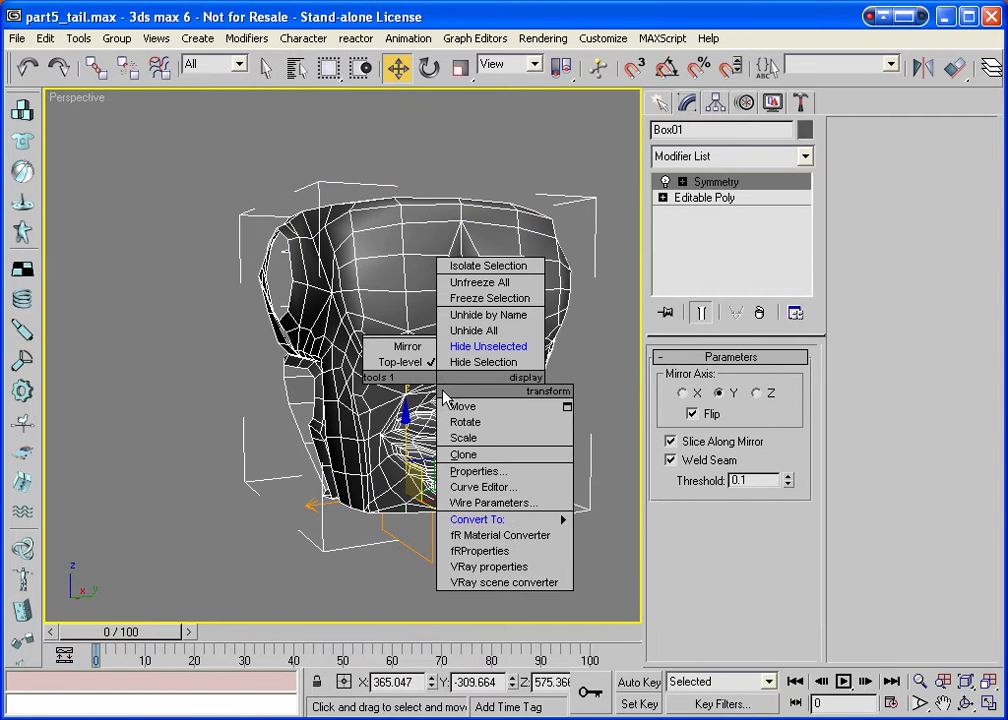
pyautogui.moveTo(465, 522)
pyautogui.click(596, 535)
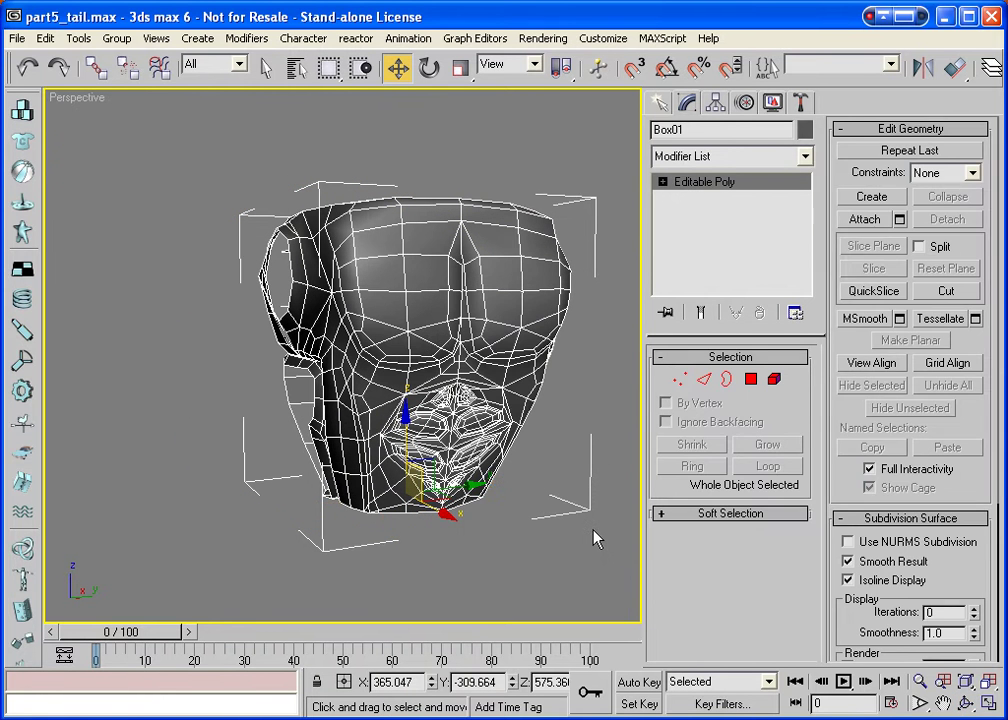
# Select the three centre polygons inside each of the two small recesses above the lower oval recesses.
pyautogui.click(966, 703)
pyautogui.moveTo(338, 340); pyautogui.dragTo(320, 388)
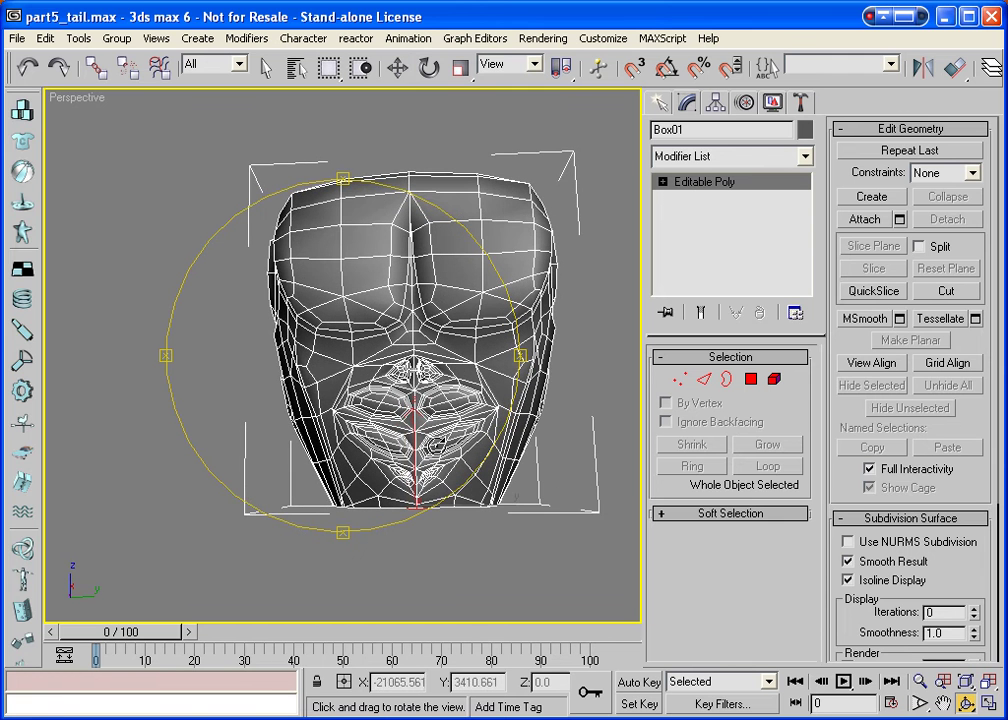
pyautogui.click(920, 683)
pyautogui.moveTo(376, 412); pyautogui.dragTo(383, 322)
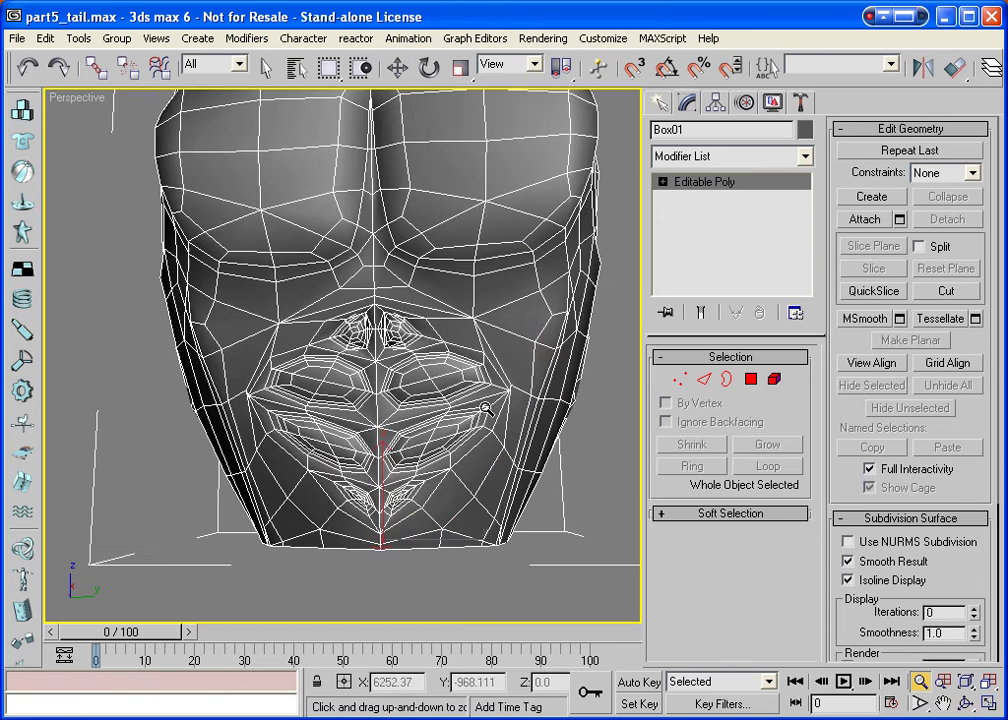
pyautogui.moveTo(314, 412); pyautogui.dragTo(360, 382)
pyautogui.moveTo(427, 401); pyautogui.dragTo(460, 399)
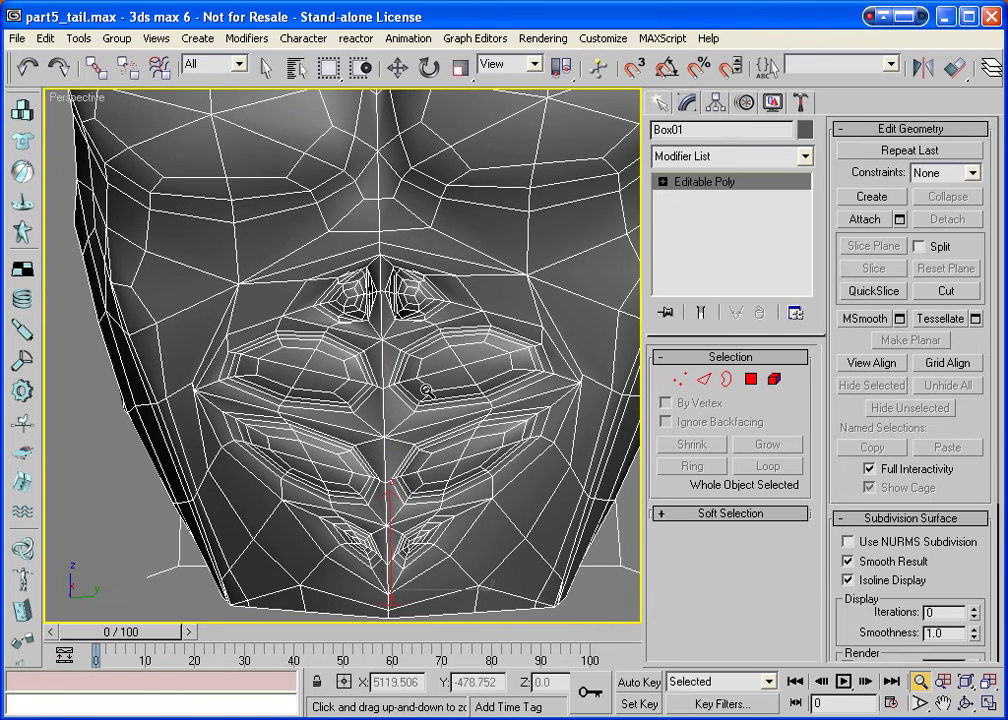
pyautogui.click(751, 379)
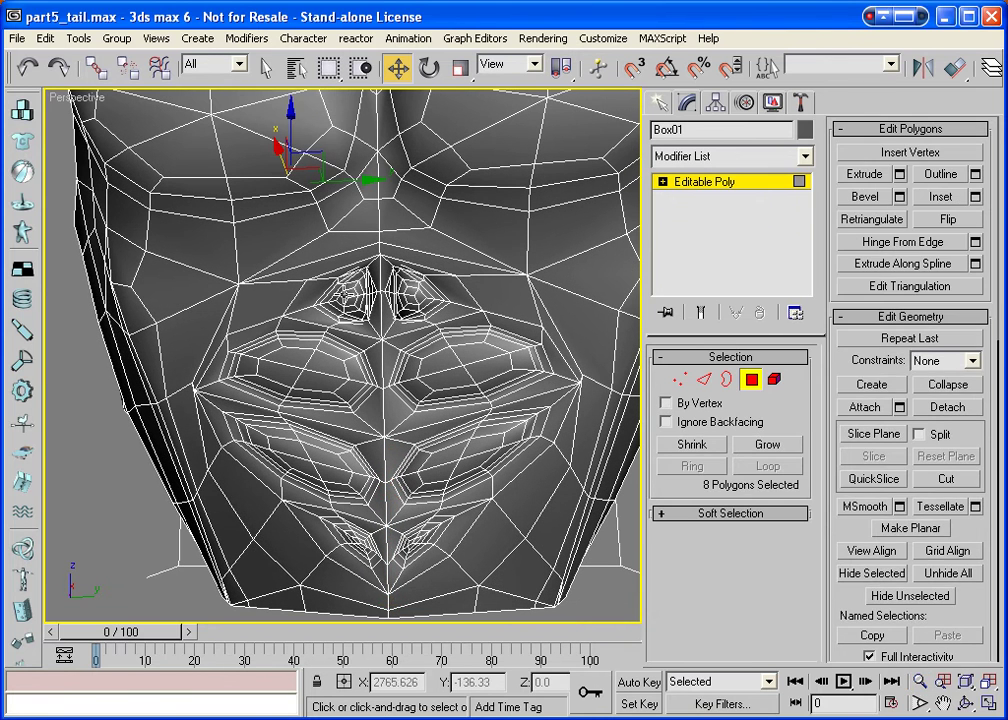
pyautogui.click(347, 292)
pyautogui.keyDown('ctrl'); pyautogui.click(352, 292); pyautogui.keyUp('ctrl')
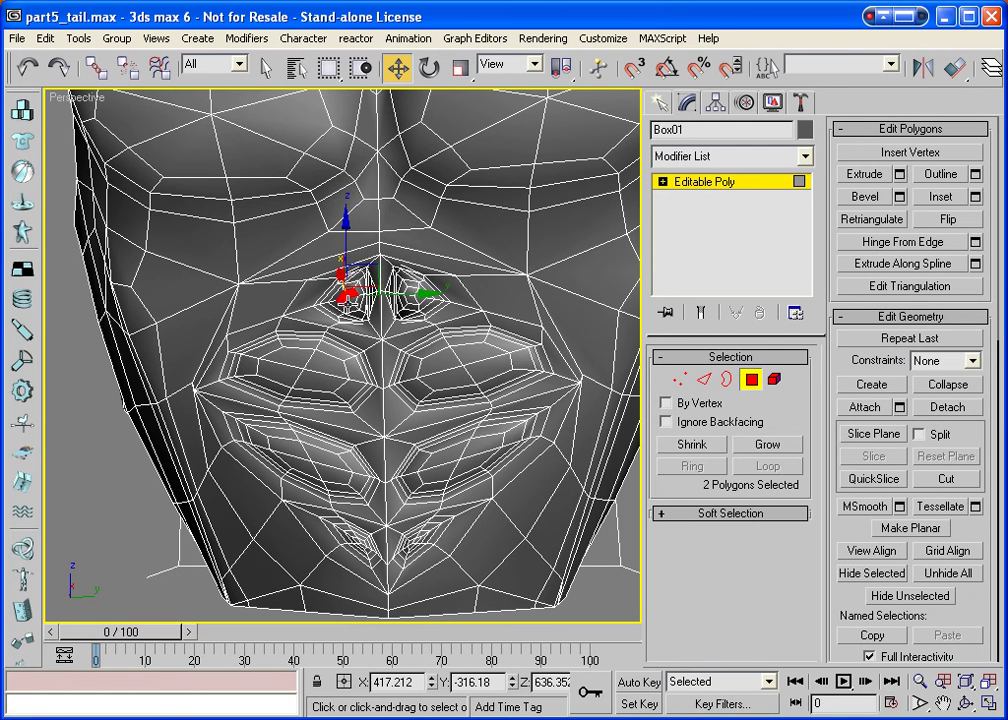
pyautogui.keyDown('ctrl'); pyautogui.click(346, 299); pyautogui.keyUp('ctrl')
pyautogui.keyDown('ctrl'); pyautogui.click(412, 292); pyautogui.keyUp('ctrl')
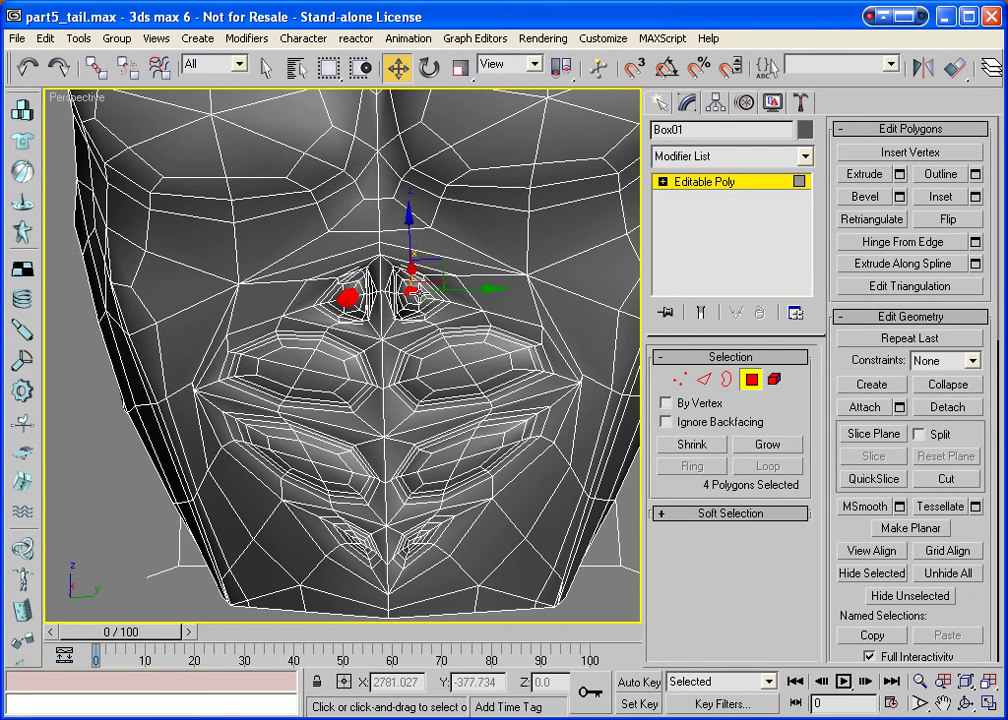
pyautogui.keyDown('ctrl'); pyautogui.click(420, 293); pyautogui.keyUp('ctrl')
pyautogui.keyDown('ctrl'); pyautogui.click(414, 297); pyautogui.keyUp('ctrl')
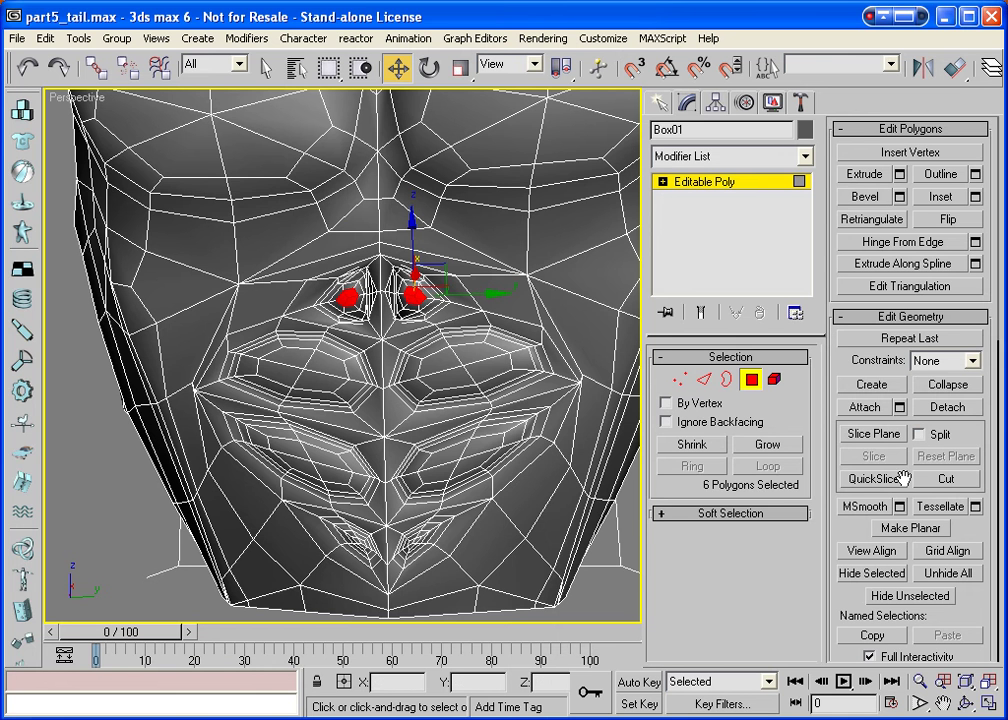
# Save the scene and grow the polygon selection three times to cover both small recesses.
pyautogui.hotkey('ctrl', 's')
pyautogui.click(777, 450)
pyautogui.click(777, 450)
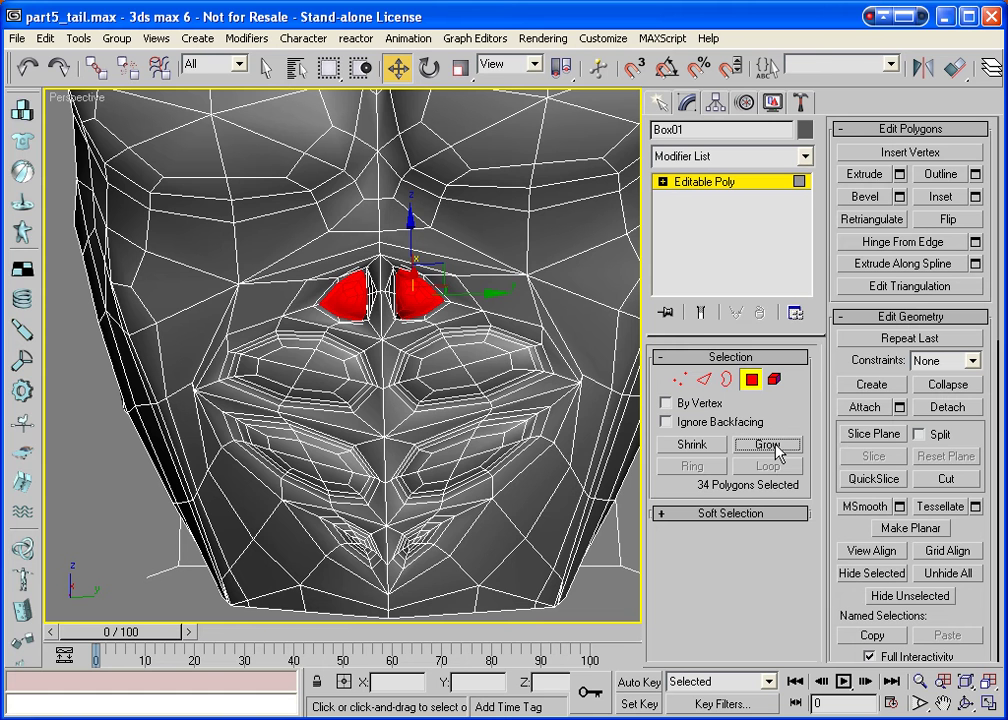
pyautogui.click(777, 450)
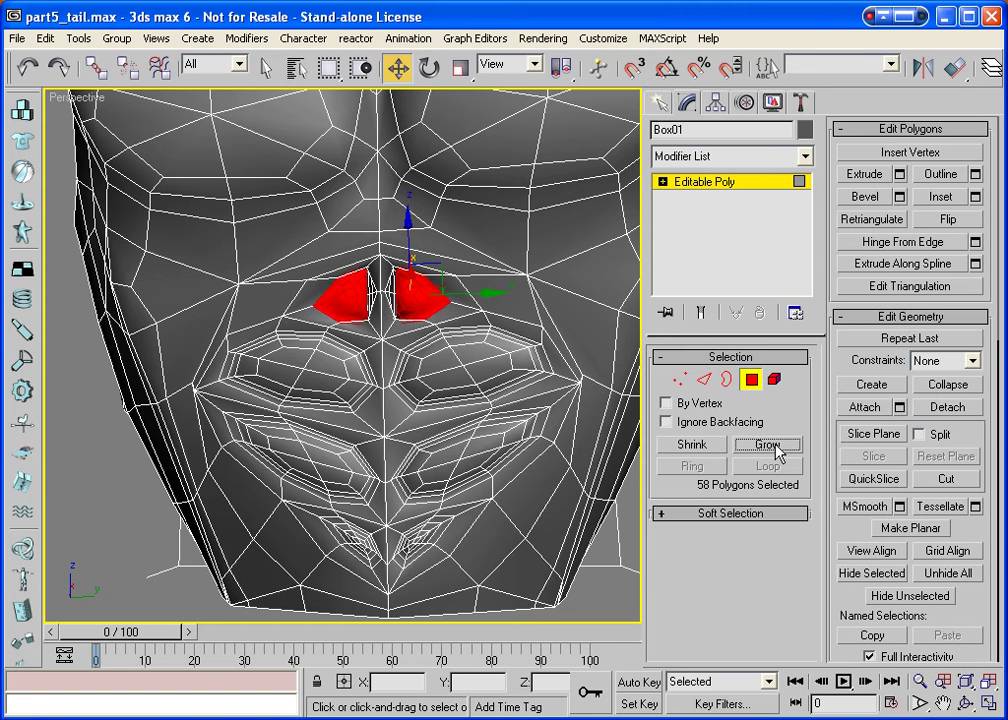
# Extend the selection to the polygons surrounding both small recesses by growing it twice and shrinking it once.
pyautogui.click(965, 703)
pyautogui.moveTo(413, 406); pyautogui.dragTo(575, 402)
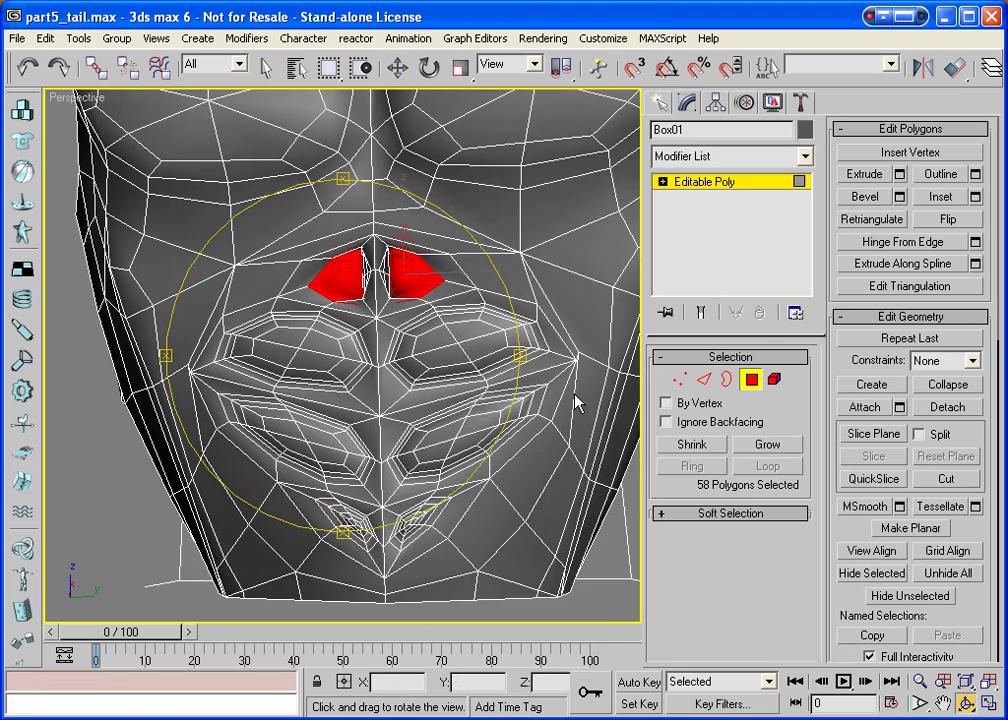
pyautogui.click(765, 444)
pyautogui.click(765, 444)
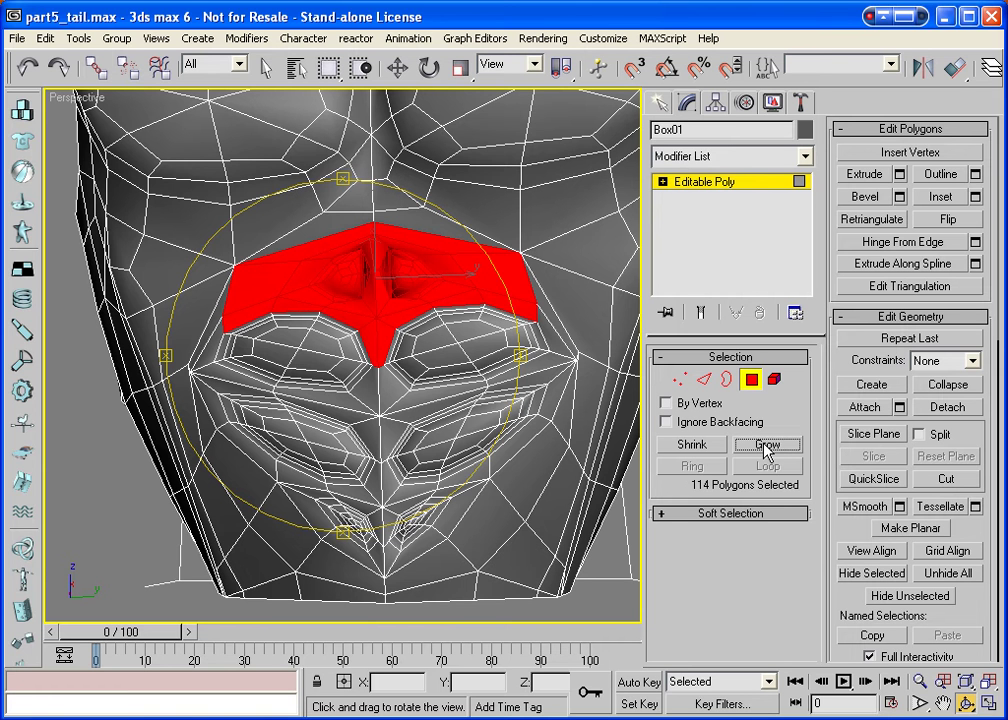
pyautogui.click(706, 446)
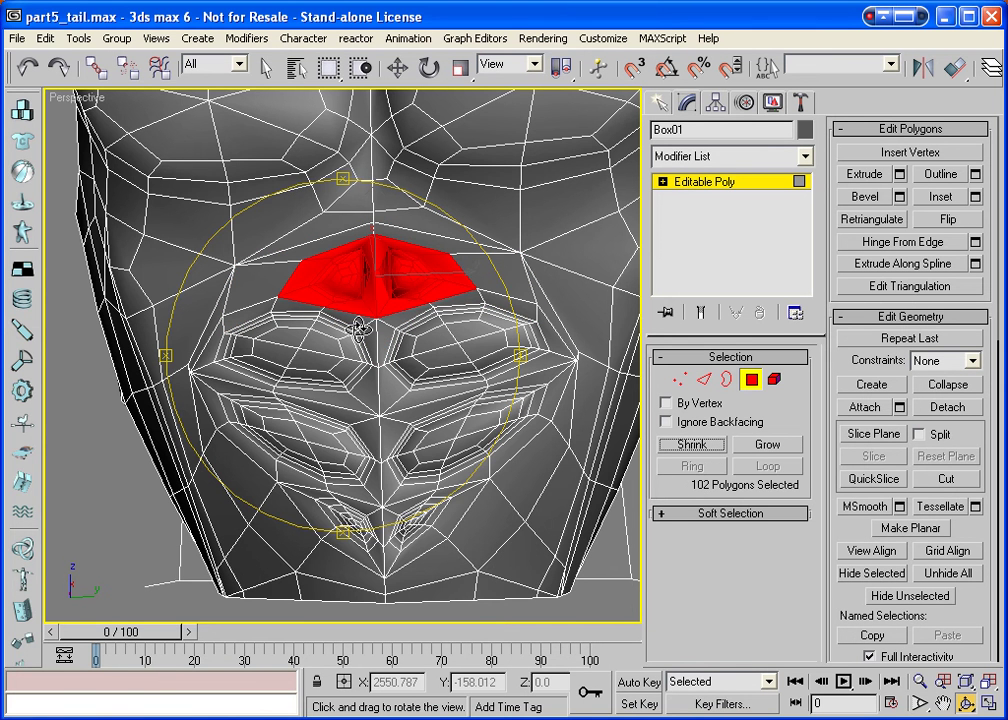
# Delete the selected recess polygons together with their isolated vertices, and check the resulting opening.
pyautogui.moveTo(282, 260); pyautogui.dragTo(410, 366)
pyautogui.press('Delete')
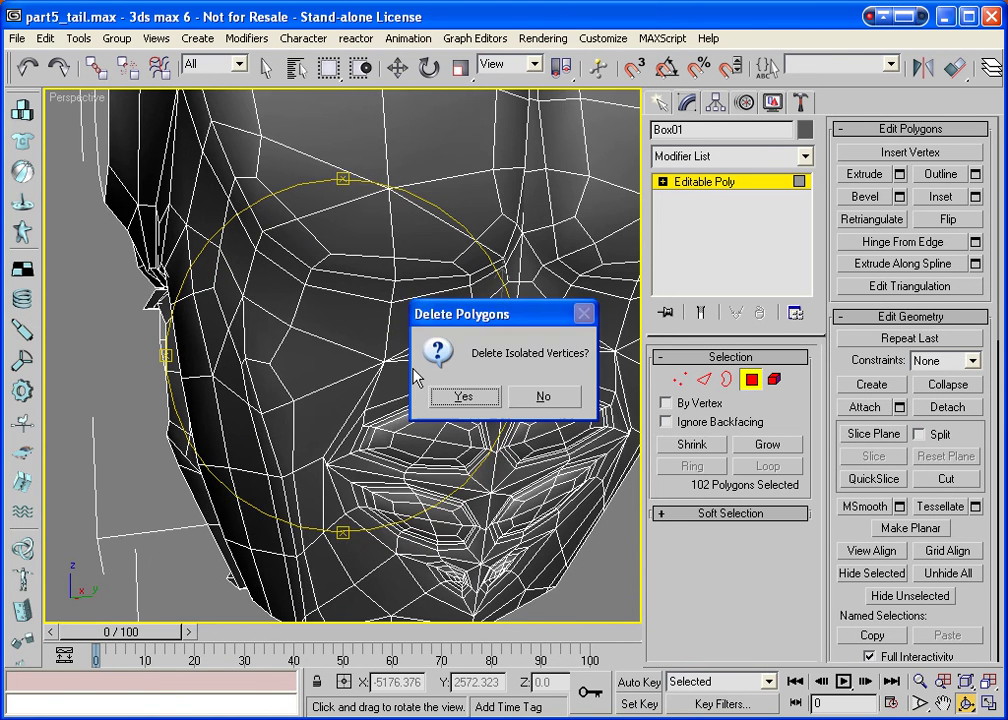
pyautogui.click(468, 400)
pyautogui.moveTo(446, 441); pyautogui.dragTo(496, 456)
pyautogui.rightClick(518, 453)
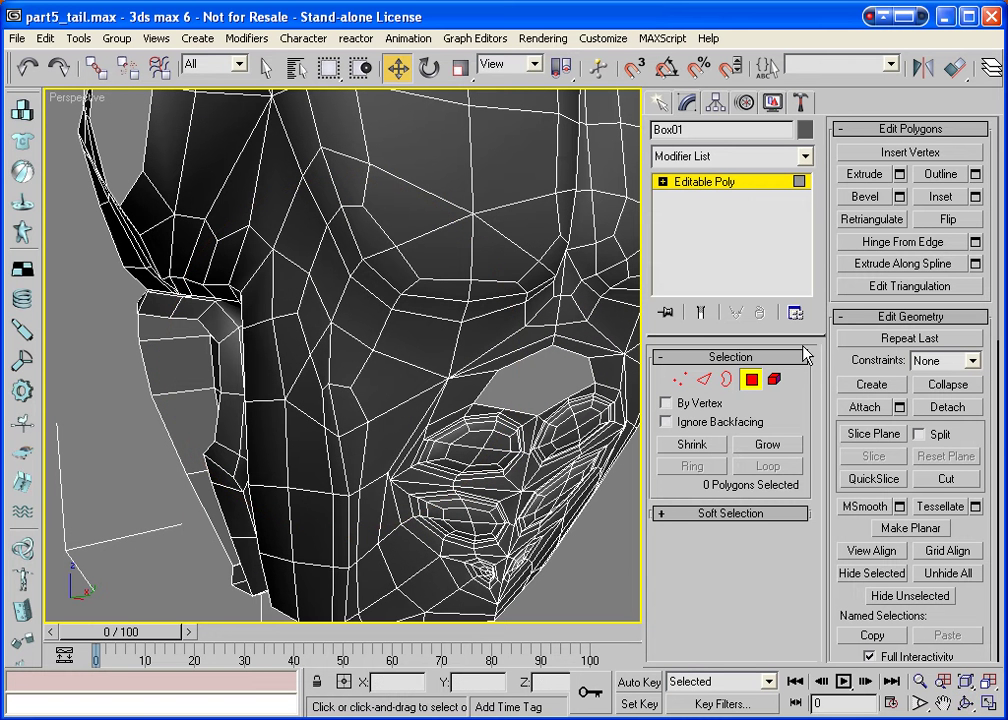
# Create one six-sided polygon across the opening above the upper oval recesses, then leave polygon editing.
pyautogui.click(872, 385)
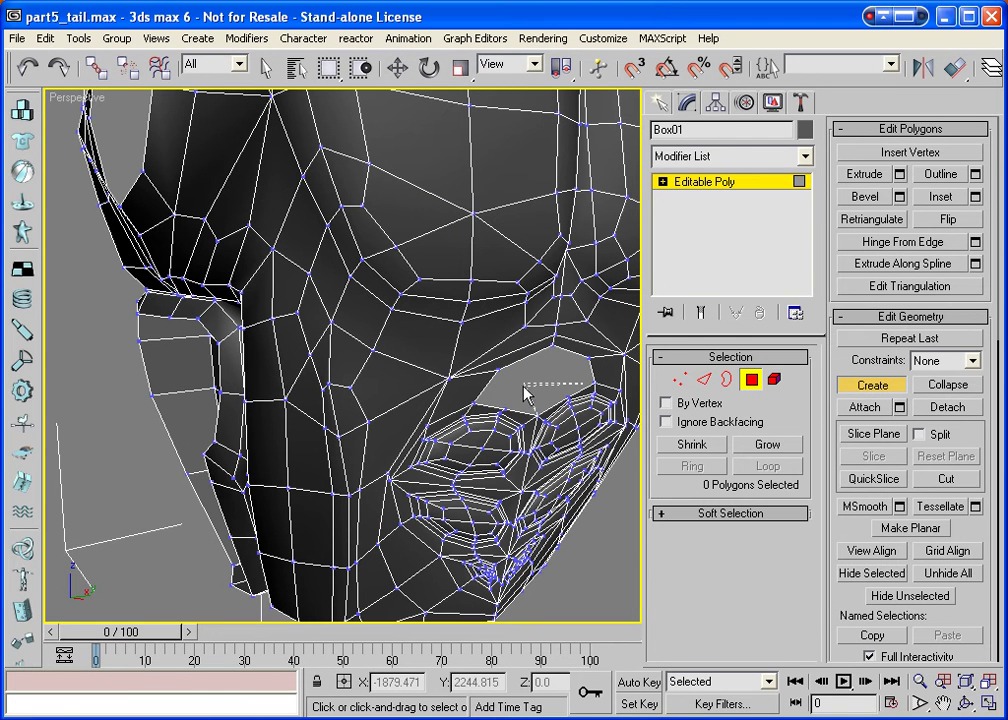
pyautogui.click(572, 384)
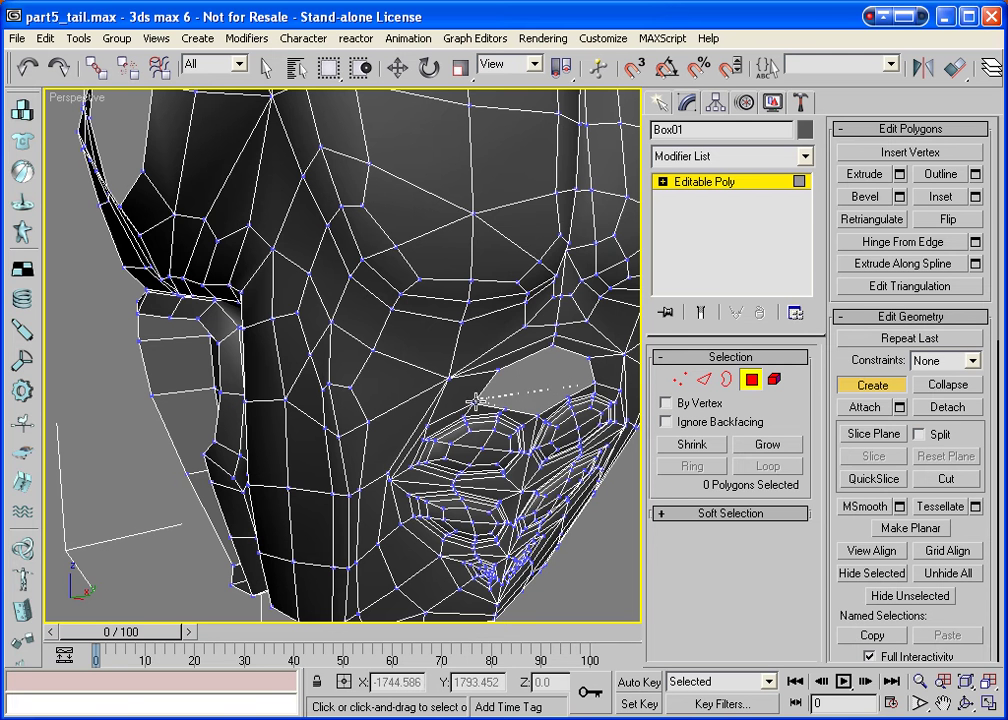
pyautogui.click(474, 402)
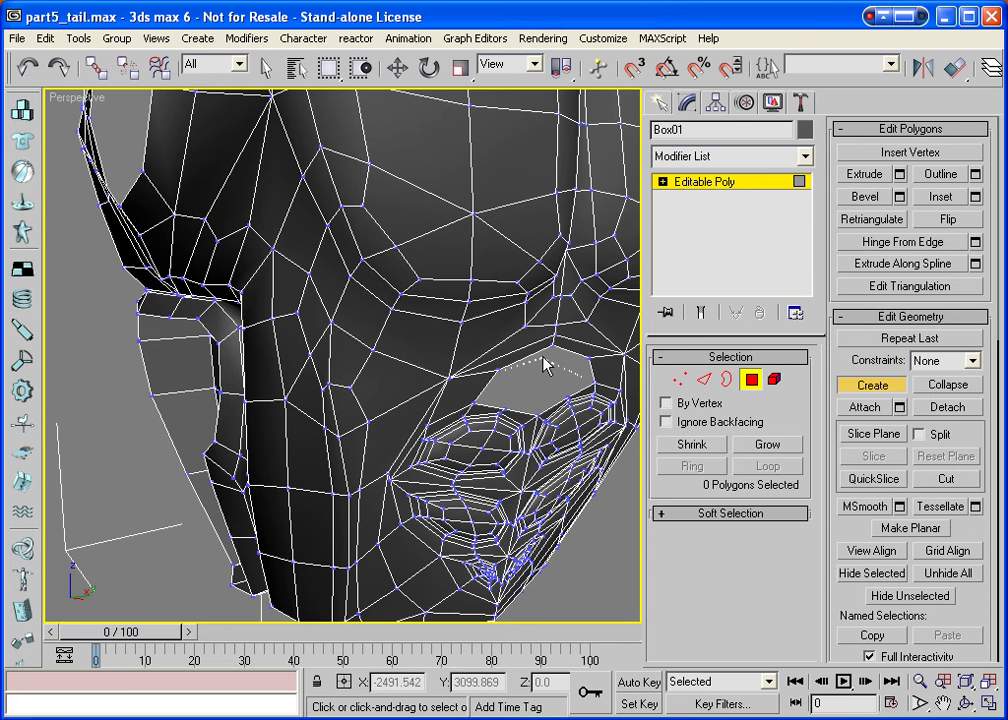
pyautogui.click(588, 357)
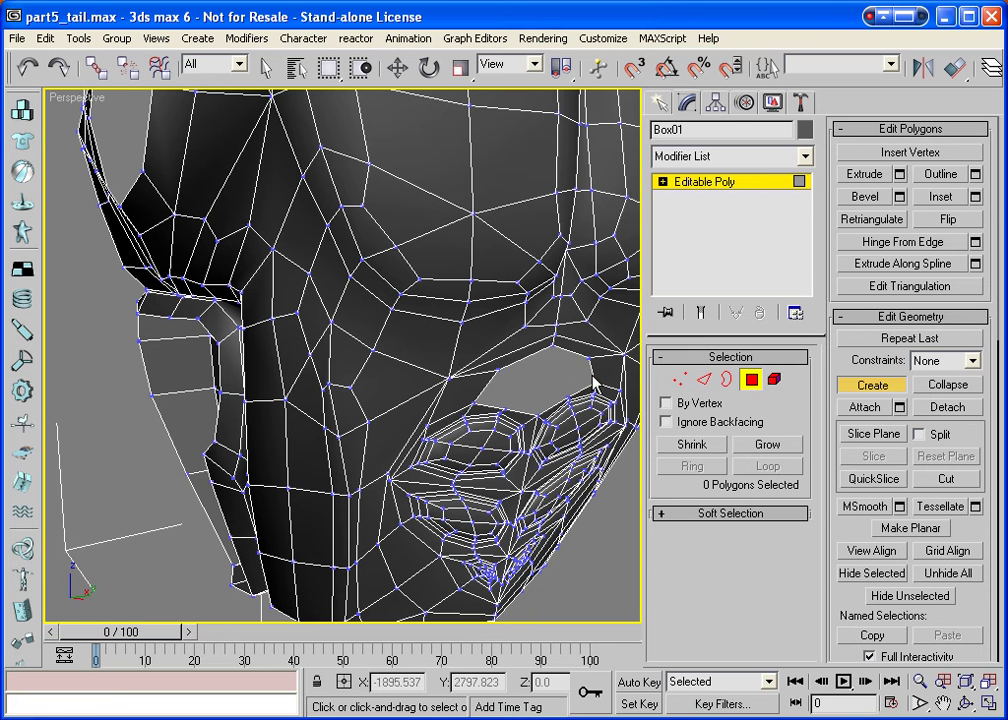
pyautogui.doubleClick(595, 384)
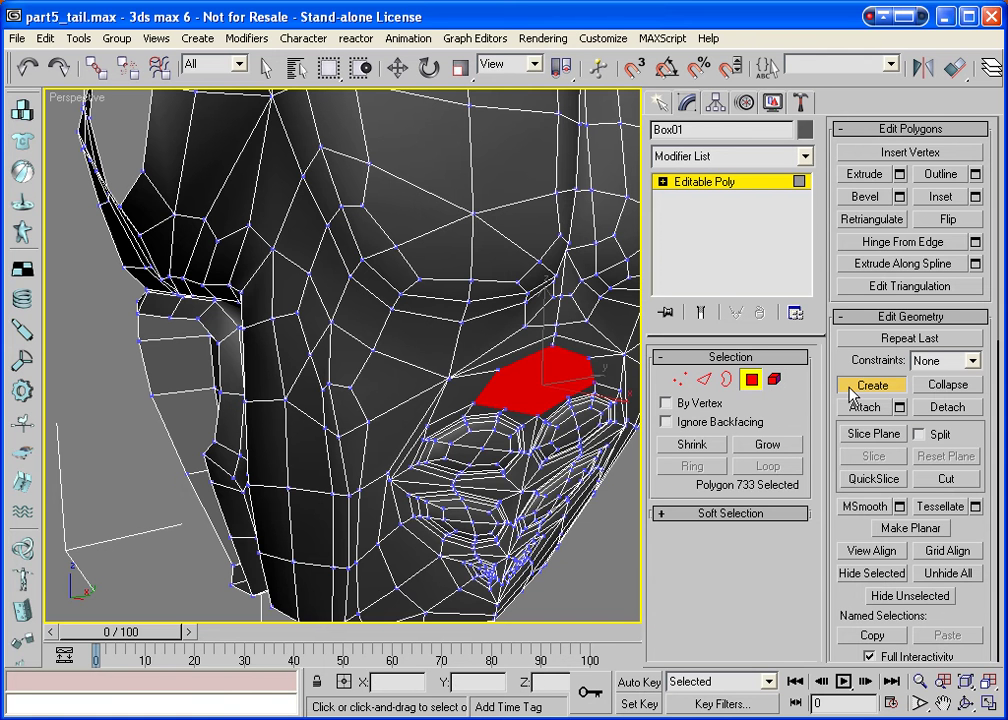
pyautogui.press('w')
pyautogui.click(751, 379)
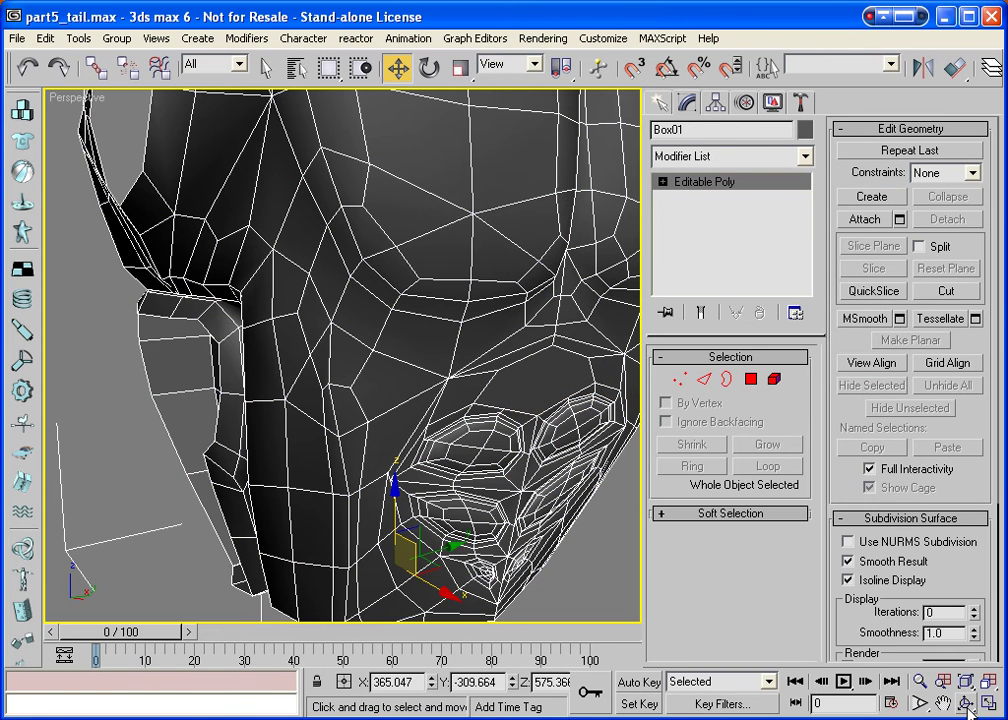
# Select the new polygon above the oval recesses, extrude it 0.001 as a group and move it inward along X to about 409.6.
pyautogui.hotkey('ctrl', 'r')
pyautogui.moveTo(461, 364); pyautogui.dragTo(333, 357)
pyautogui.scroll(2, 333, 357)
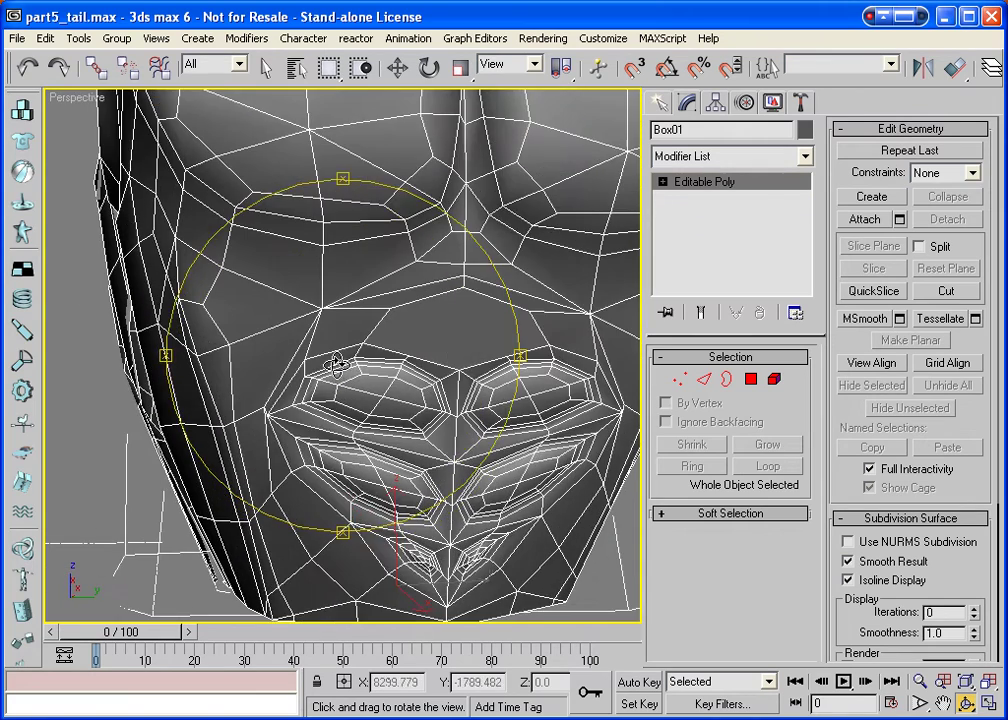
pyautogui.scroll(3, 330, 360)
pyautogui.click(945, 701)
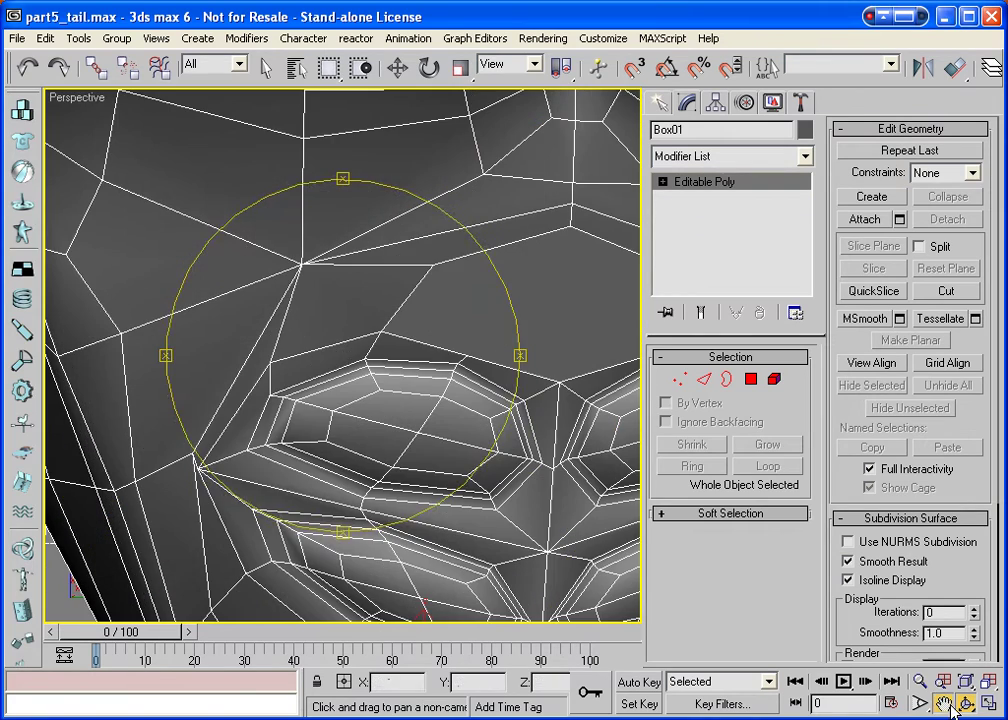
pyautogui.moveTo(545, 412); pyautogui.dragTo(430, 394)
pyautogui.hotkey('ctrl', 'r')
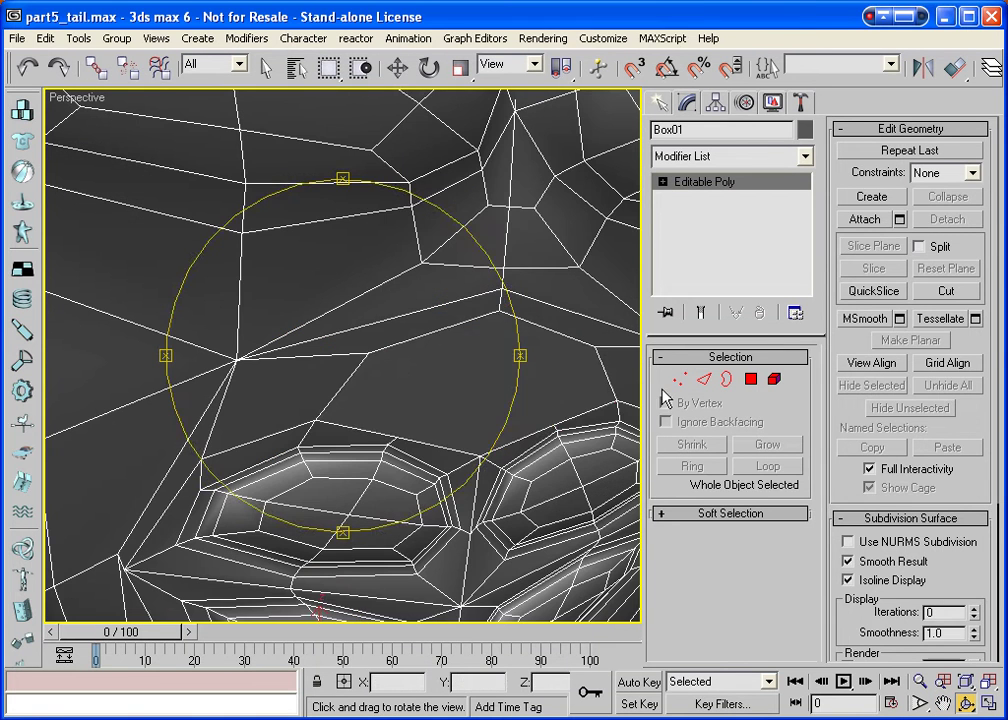
pyautogui.click(751, 382)
pyautogui.click(565, 382)
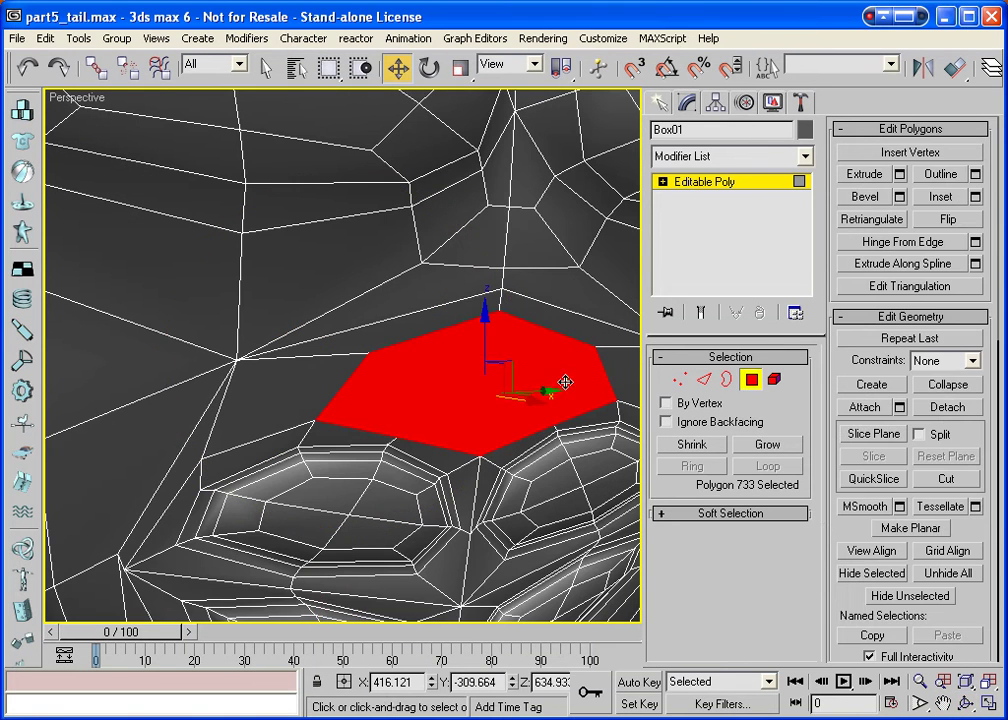
pyautogui.click(899, 173)
pyautogui.moveTo(790, 292); pyautogui.dragTo(662, 280)
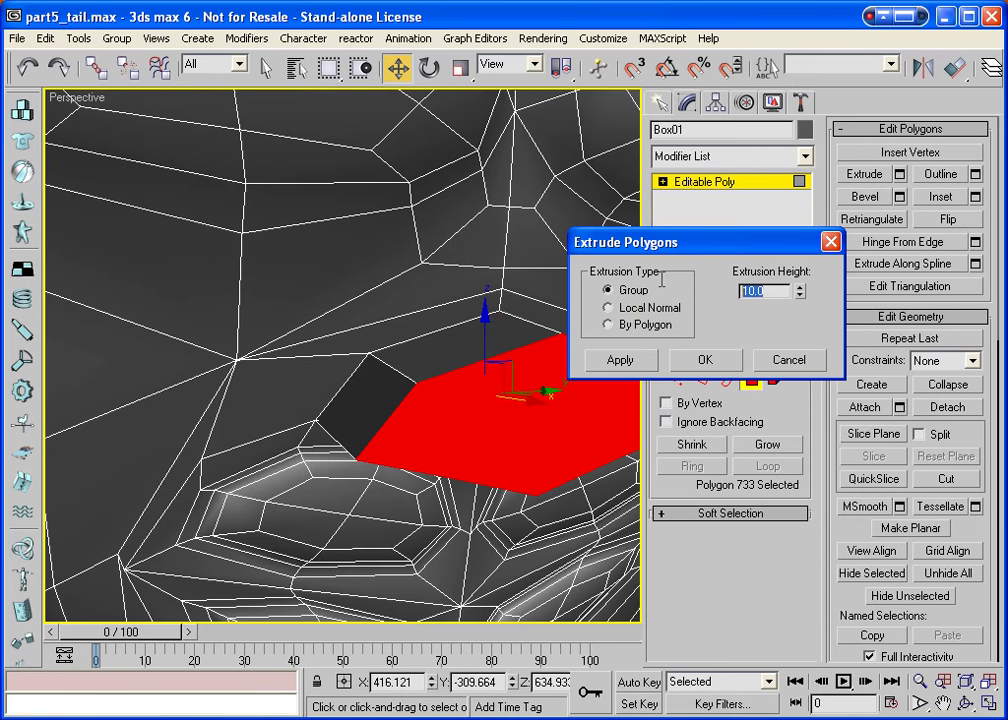
pyautogui.write('0.001')
pyautogui.press('Return')
pyautogui.click(720, 361)
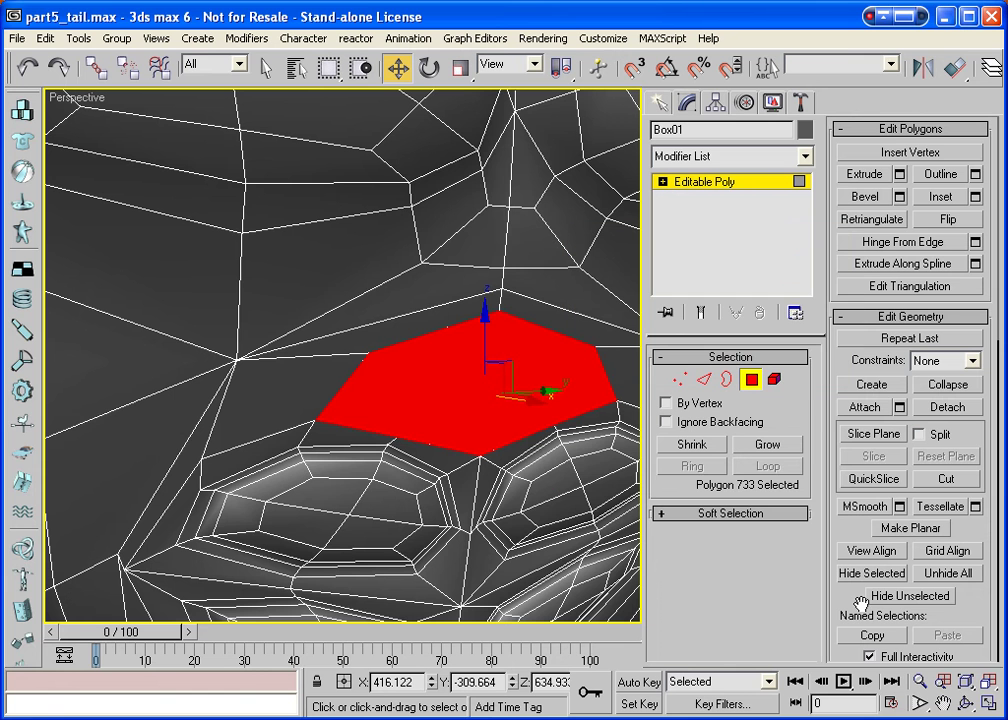
pyautogui.moveTo(508, 398); pyautogui.dragTo(500, 427)
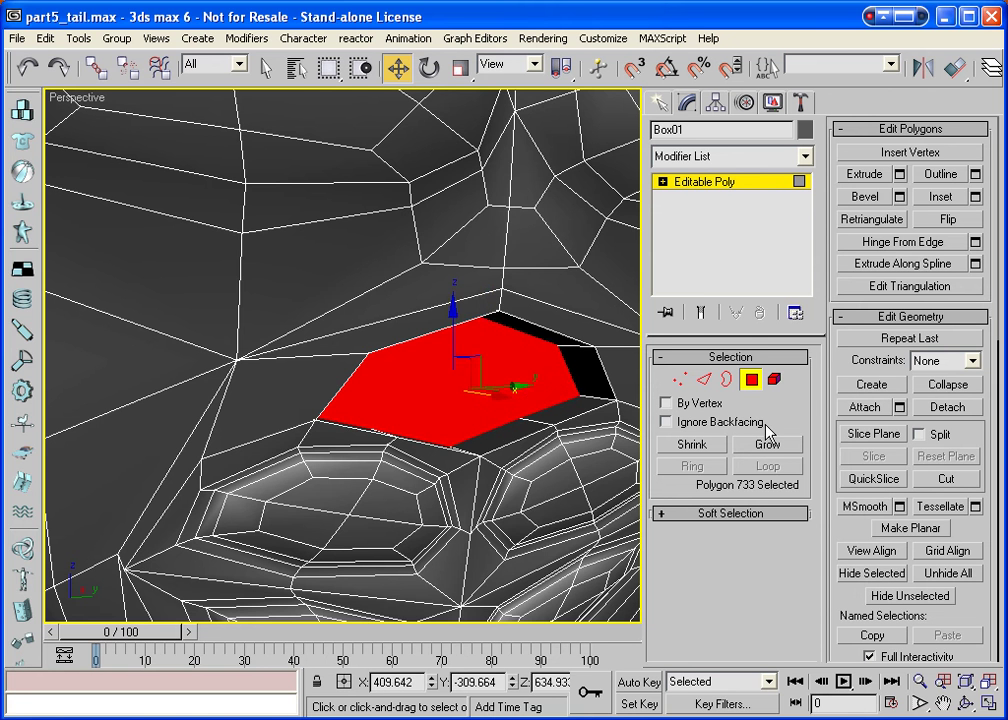
# Clear the polygon selection and select the three centre polygons inside each of the two smallest recesses near the chassis's lower edge.
pyautogui.click(943, 704)
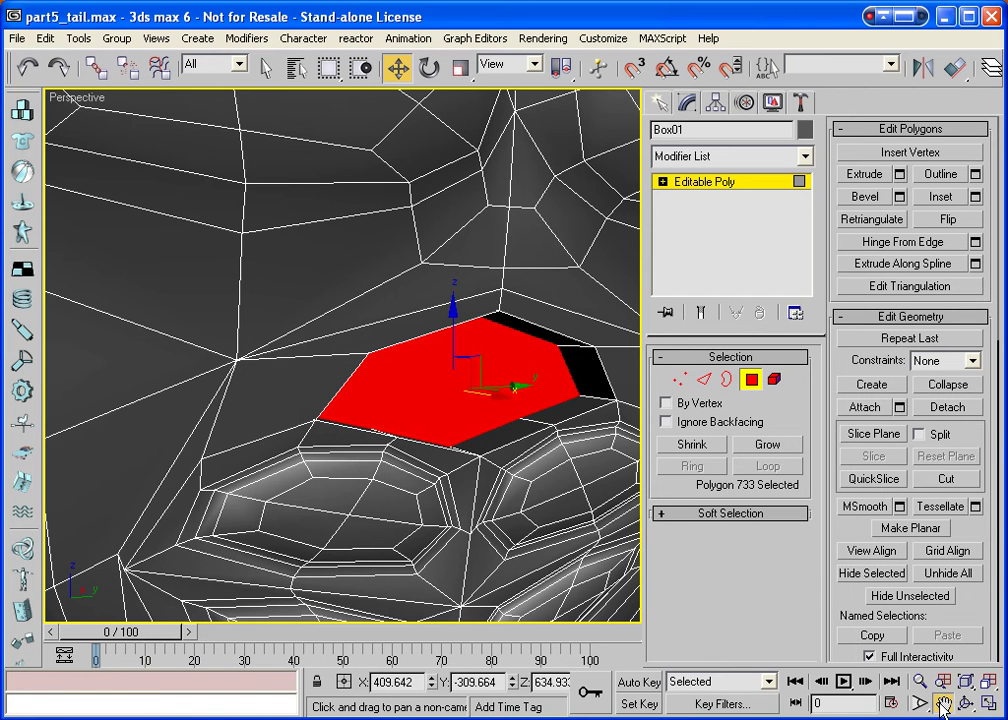
pyautogui.moveTo(493, 562); pyautogui.dragTo(432, 310)
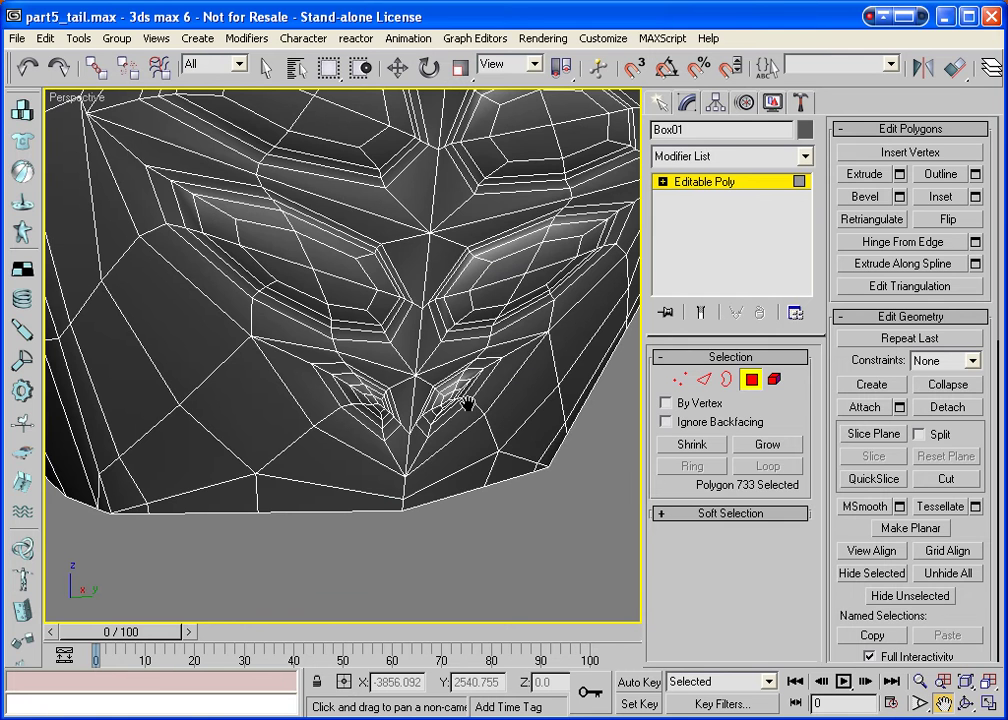
pyautogui.press('w')
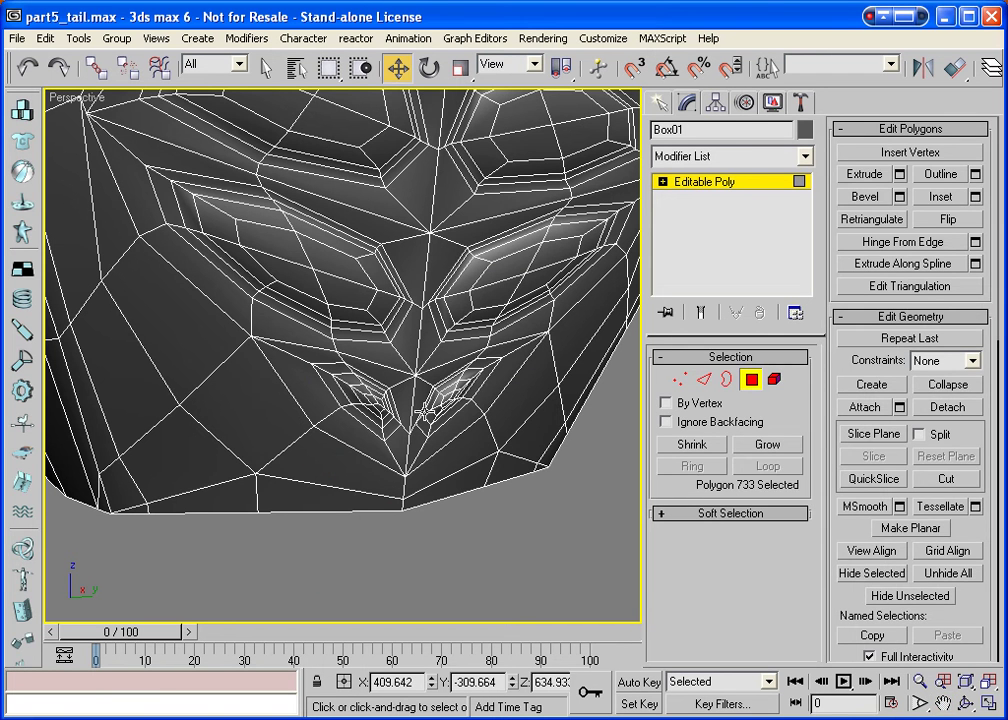
pyautogui.click(453, 401)
pyautogui.press('Delete')
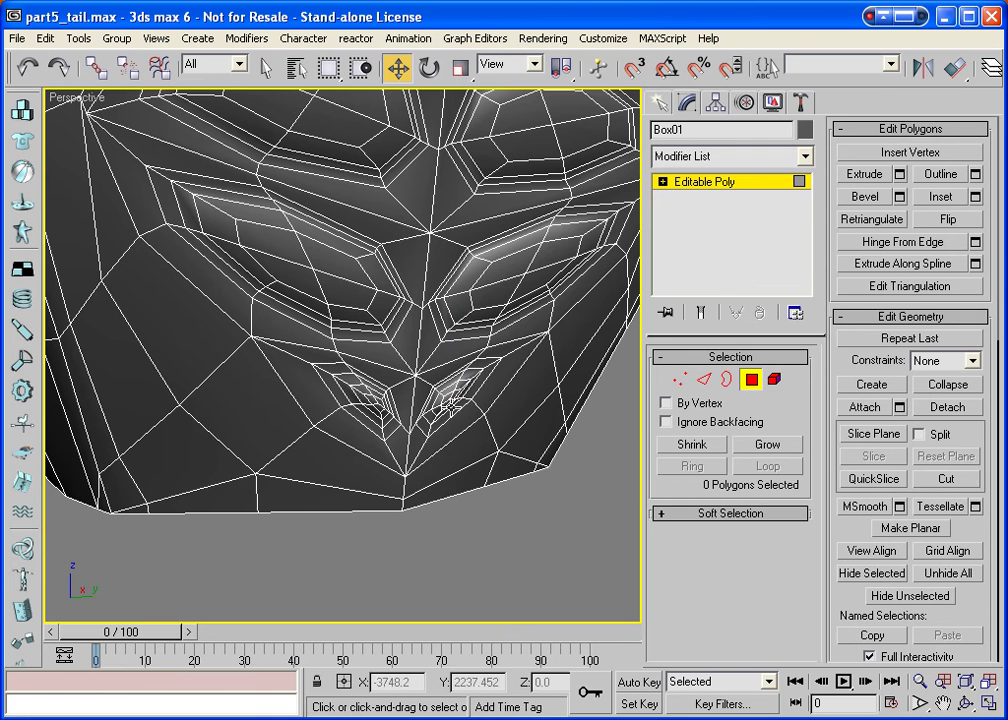
pyautogui.click(966, 704)
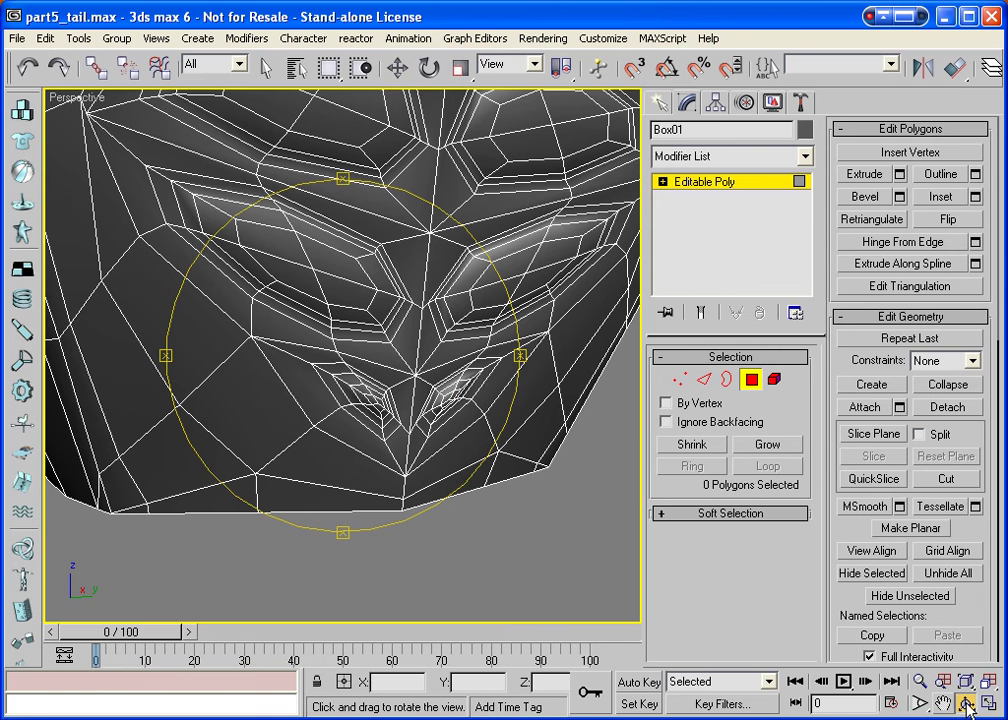
pyautogui.moveTo(387, 368); pyautogui.dragTo(344, 358)
pyautogui.press('w')
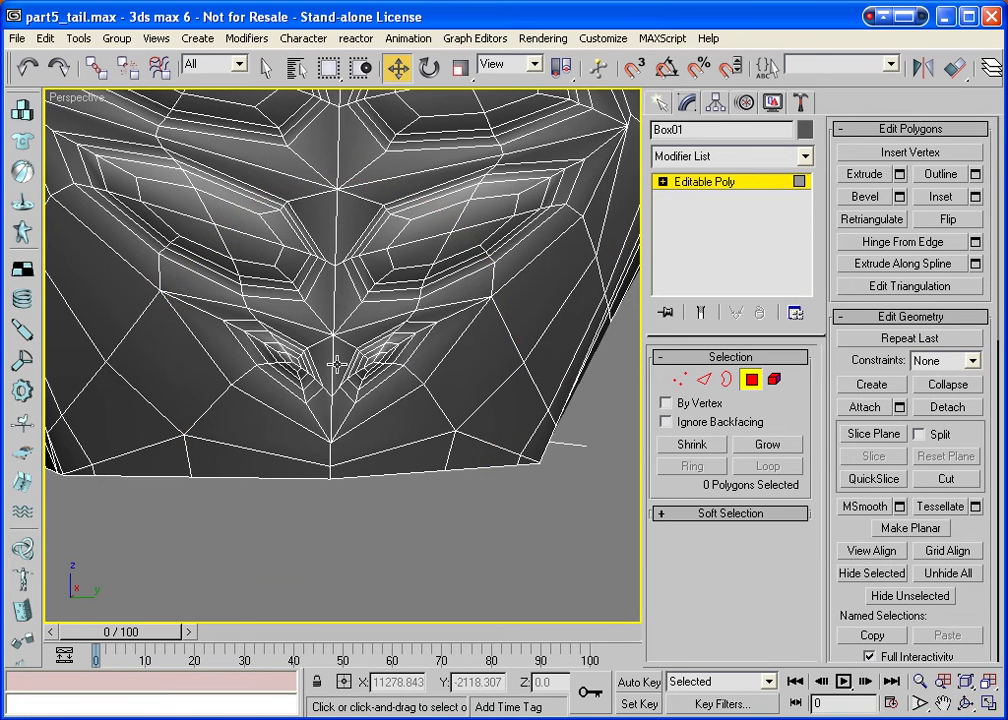
pyautogui.scroll(3, 336, 364)
pyautogui.click(405, 360)
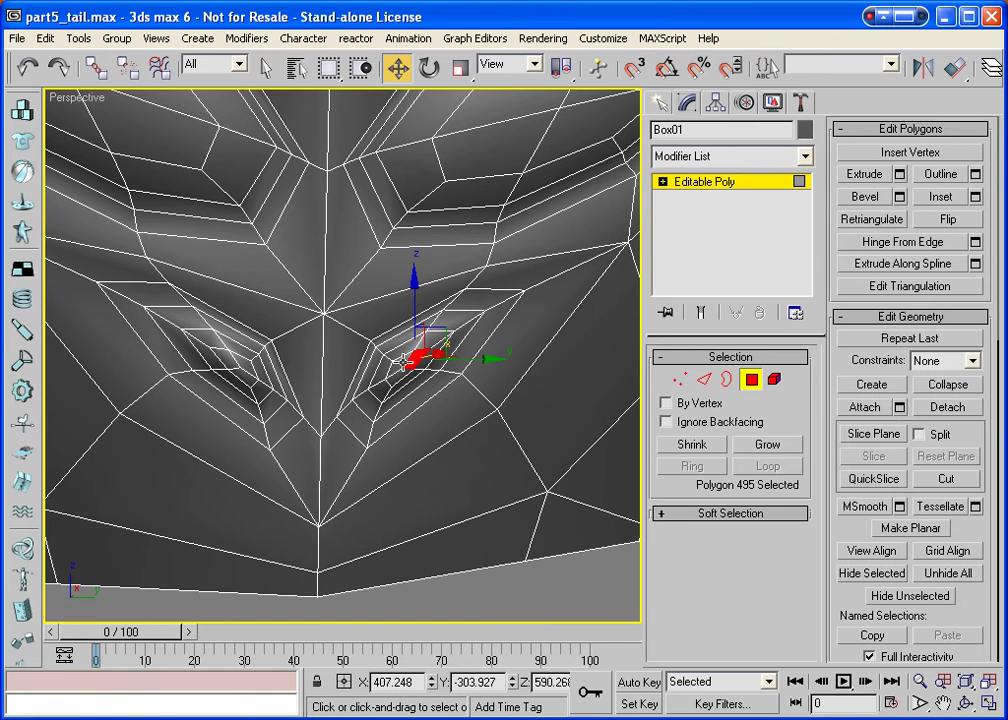
pyautogui.keyDown('ctrl'); pyautogui.click(396, 368); pyautogui.keyUp('ctrl')
pyautogui.keyDown('ctrl'); pyautogui.click(403, 373); pyautogui.keyUp('ctrl')
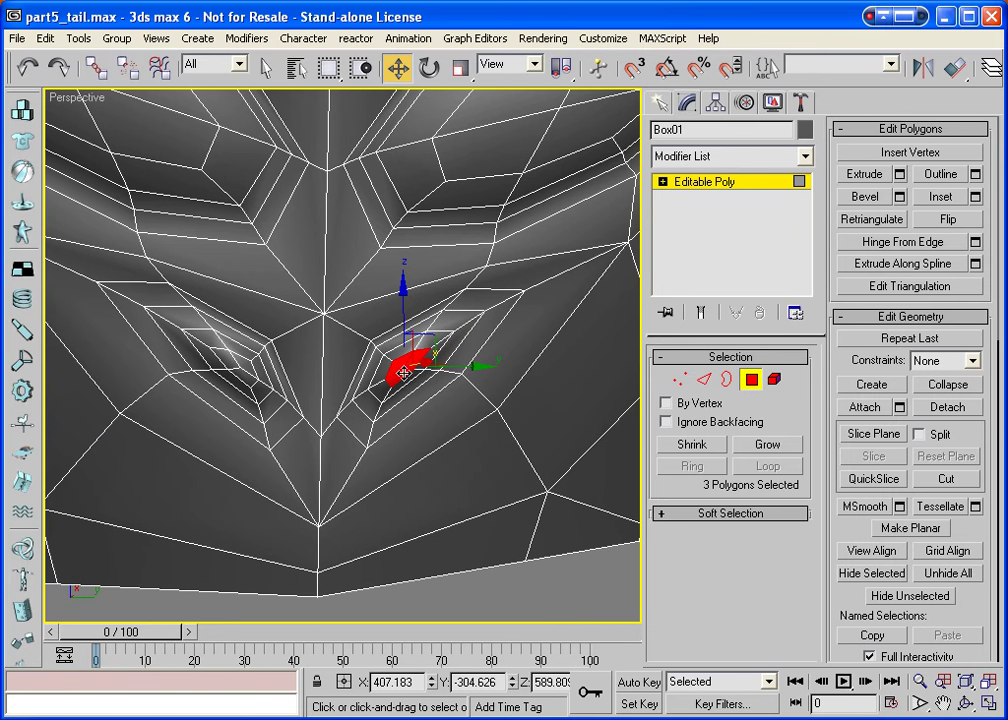
pyautogui.keyDown('ctrl'); pyautogui.click(240, 360); pyautogui.keyUp('ctrl')
pyautogui.keyDown('ctrl'); pyautogui.click(226, 352); pyautogui.keyUp('ctrl')
pyautogui.keyDown('ctrl'); pyautogui.click(248, 372); pyautogui.keyUp('ctrl')
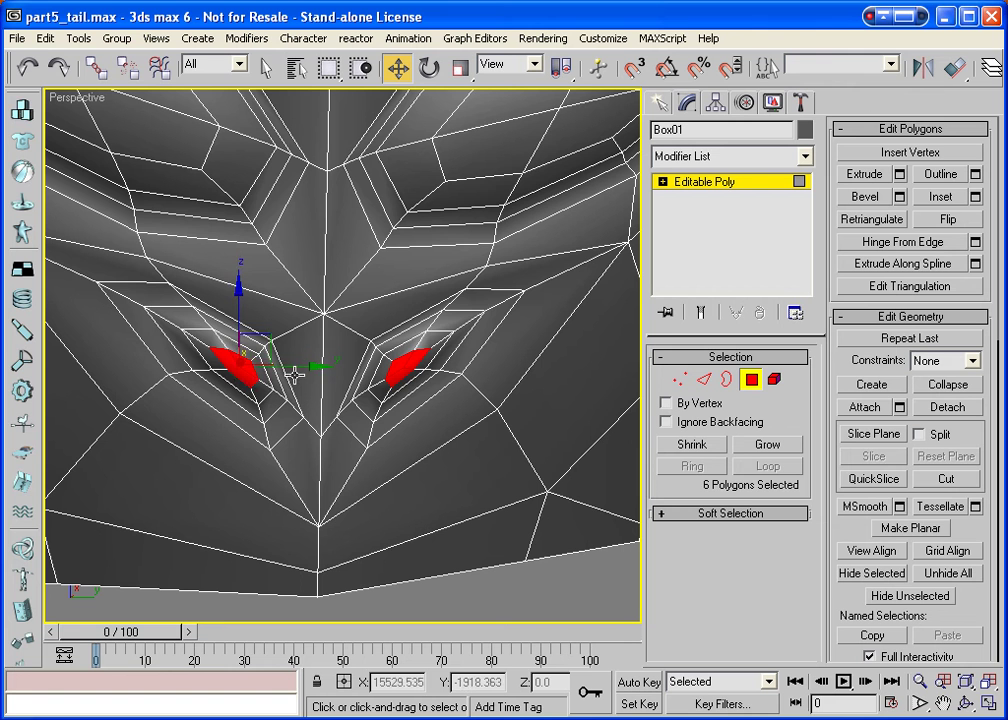
# Grow the selection three times to include the polygons surrounding both smallest recesses, and delete the selected polygons.
pyautogui.click(762, 446)
pyautogui.click(762, 446)
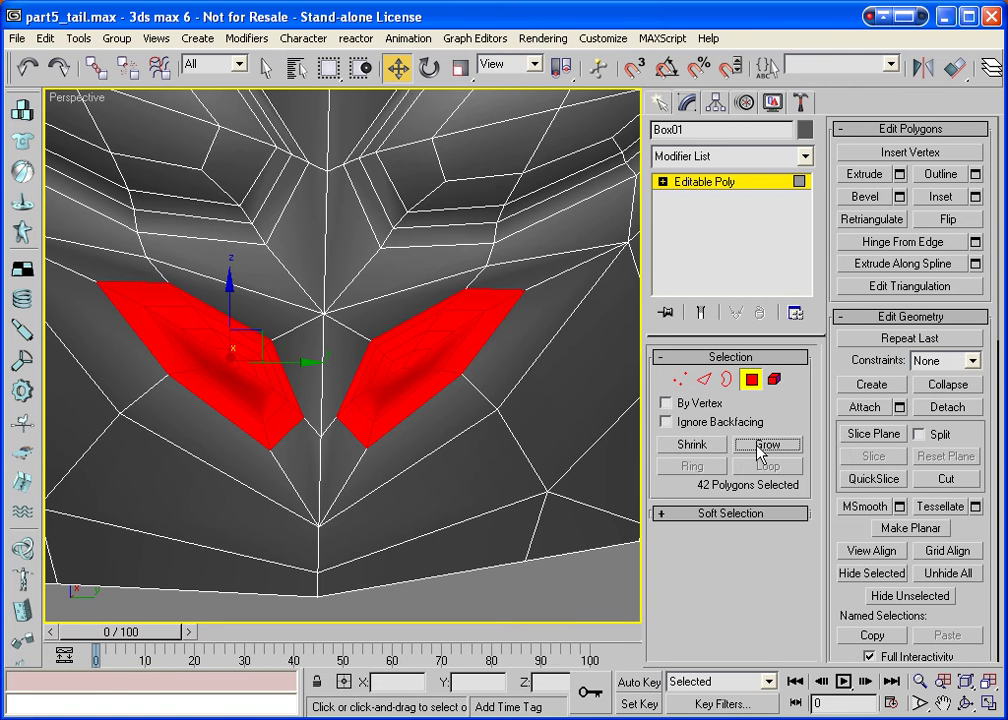
pyautogui.click(762, 446)
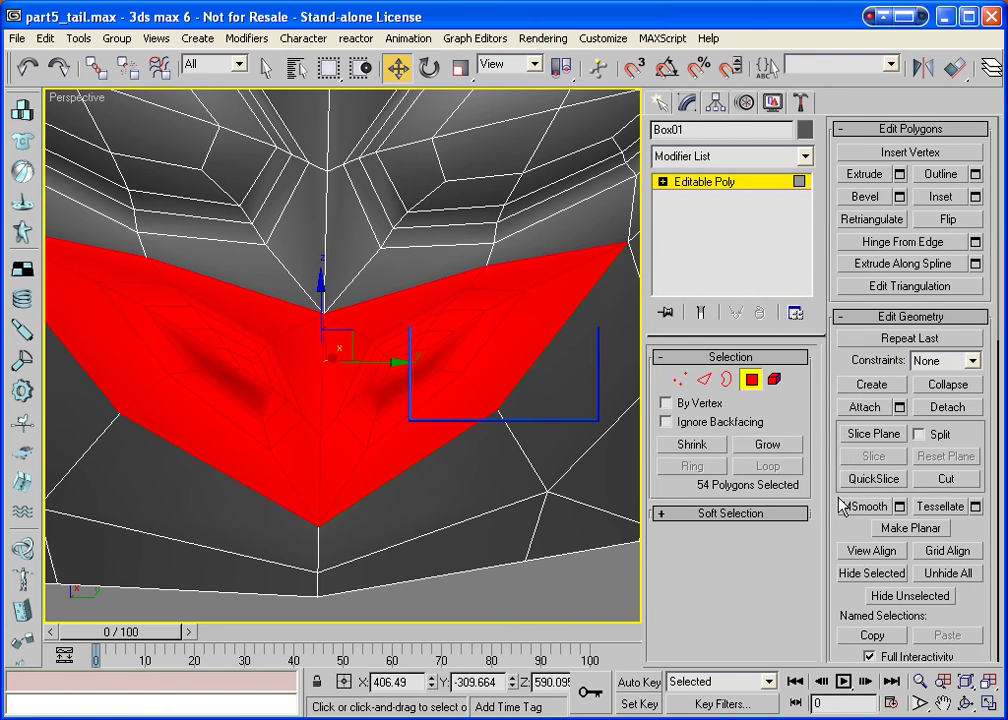
pyautogui.press('Delete')
pyautogui.click(475, 402)
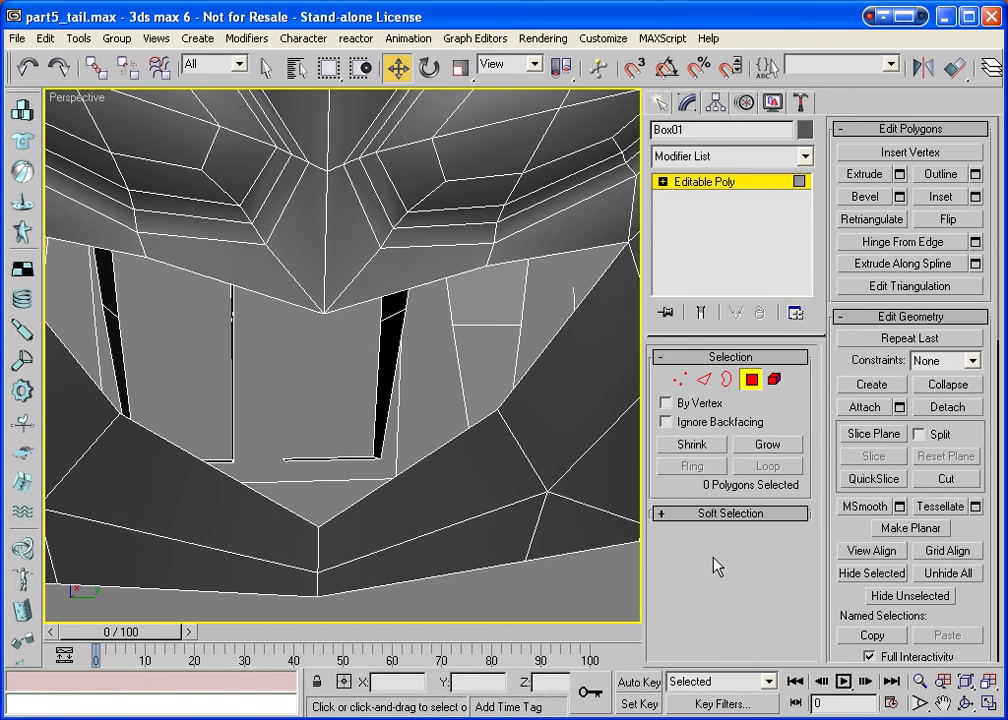
# Create a four-sided polygon in the lower opening, between its two centre-line vertices and the adjacent pair of border vertices.
pyautogui.hotkey('ctrl', 'r')
pyautogui.moveTo(504, 439); pyautogui.dragTo(419, 418)
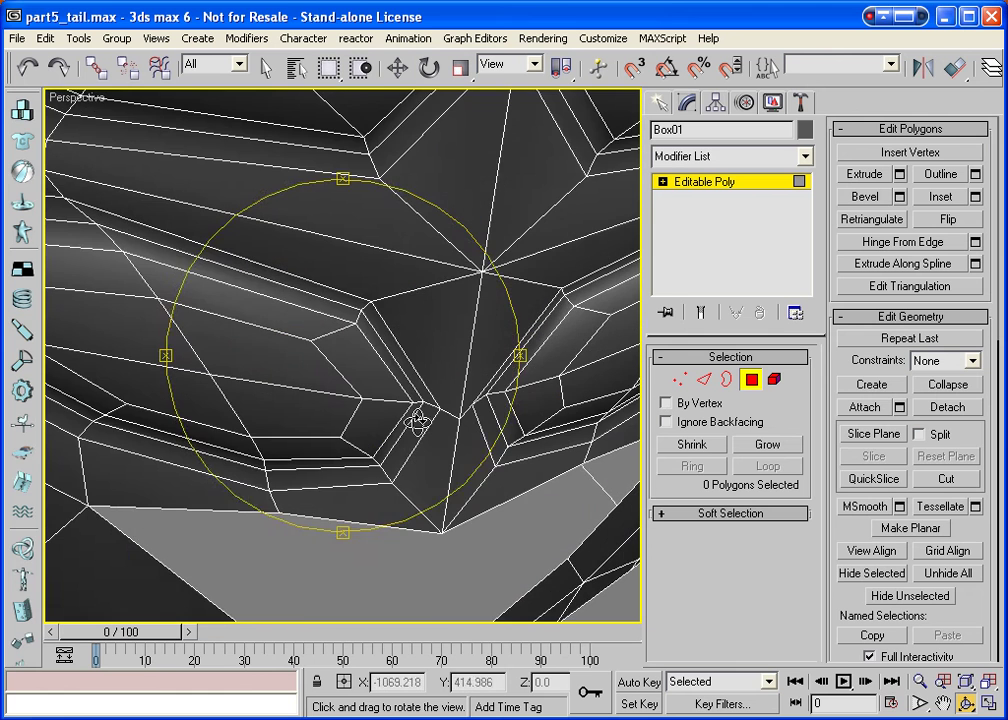
pyautogui.click(943, 703)
pyautogui.moveTo(405, 497); pyautogui.dragTo(381, 409)
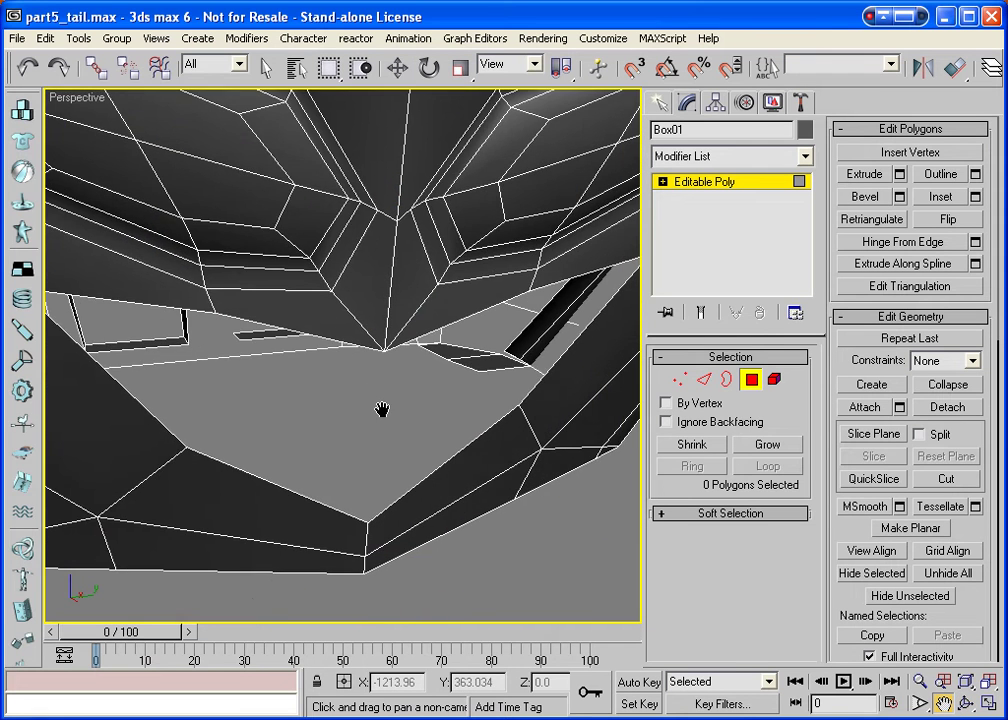
pyautogui.scroll(-3, 381, 409)
pyautogui.hotkey('ctrl', 'r')
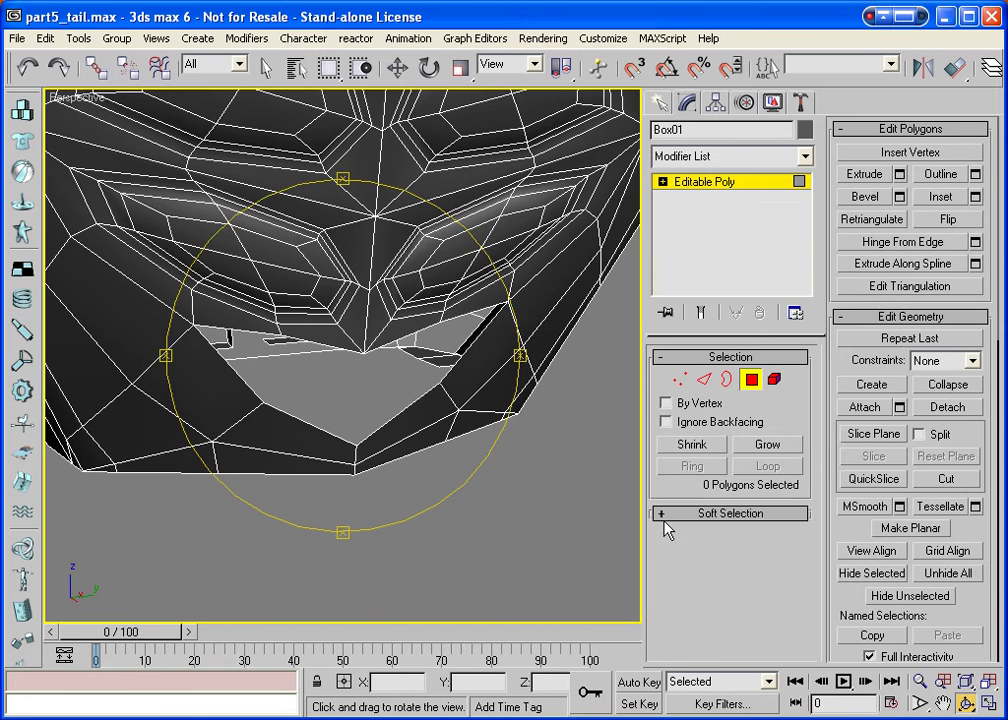
pyautogui.moveTo(318, 273); pyautogui.dragTo(333, 310)
pyautogui.rightClick(362, 320)
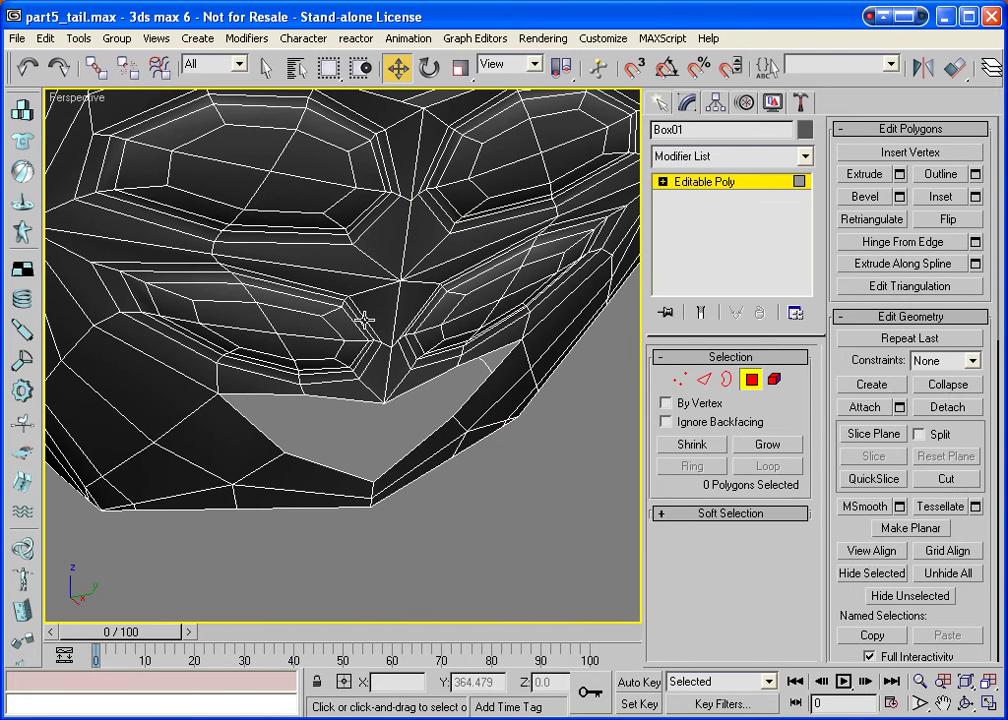
pyautogui.click(871, 384)
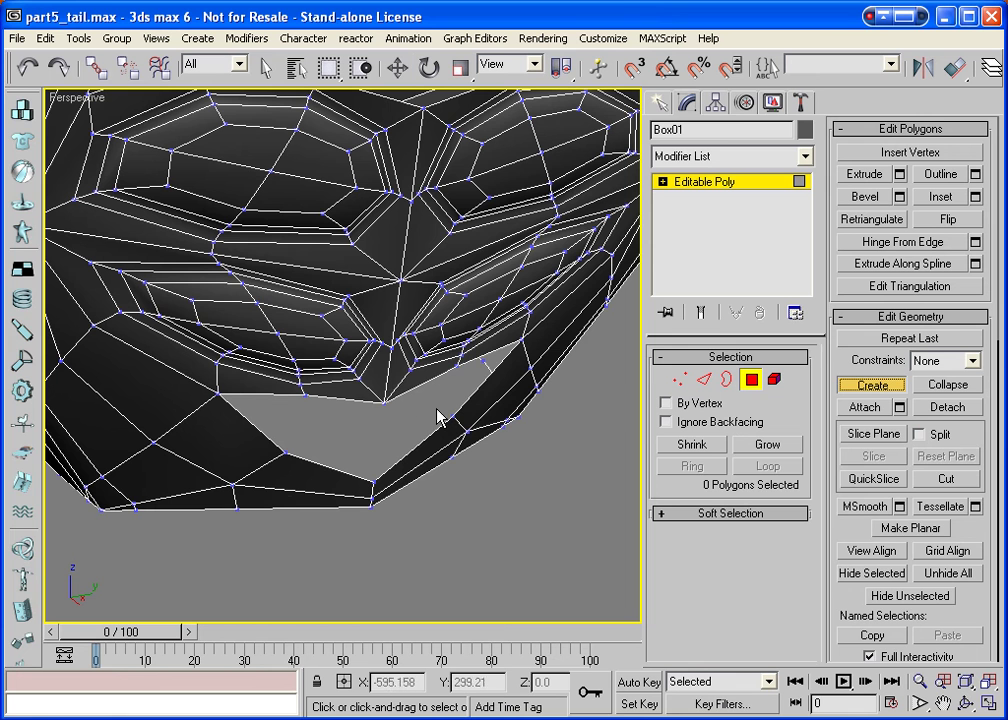
pyautogui.click(385, 404)
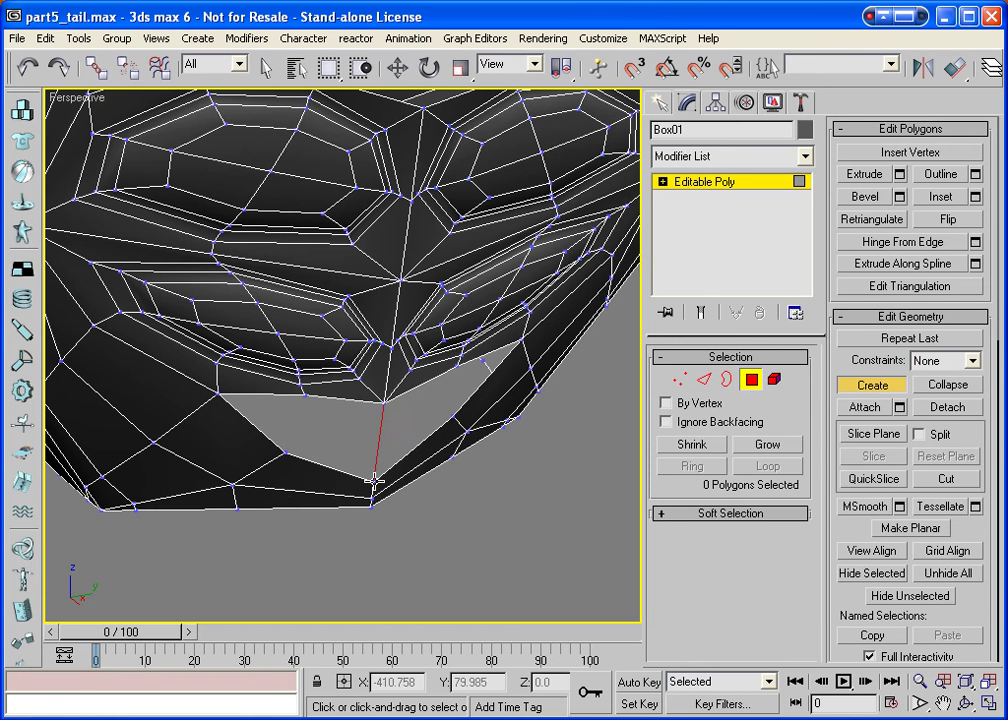
pyautogui.click(374, 481)
pyautogui.click(287, 452)
pyautogui.click(303, 397)
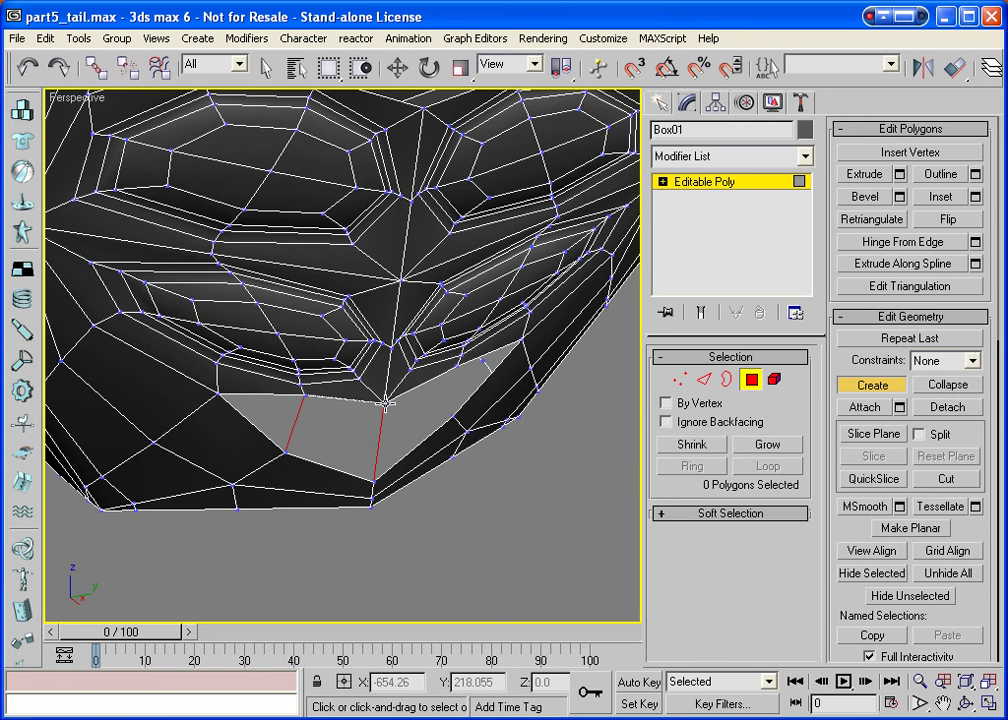
pyautogui.click(385, 404)
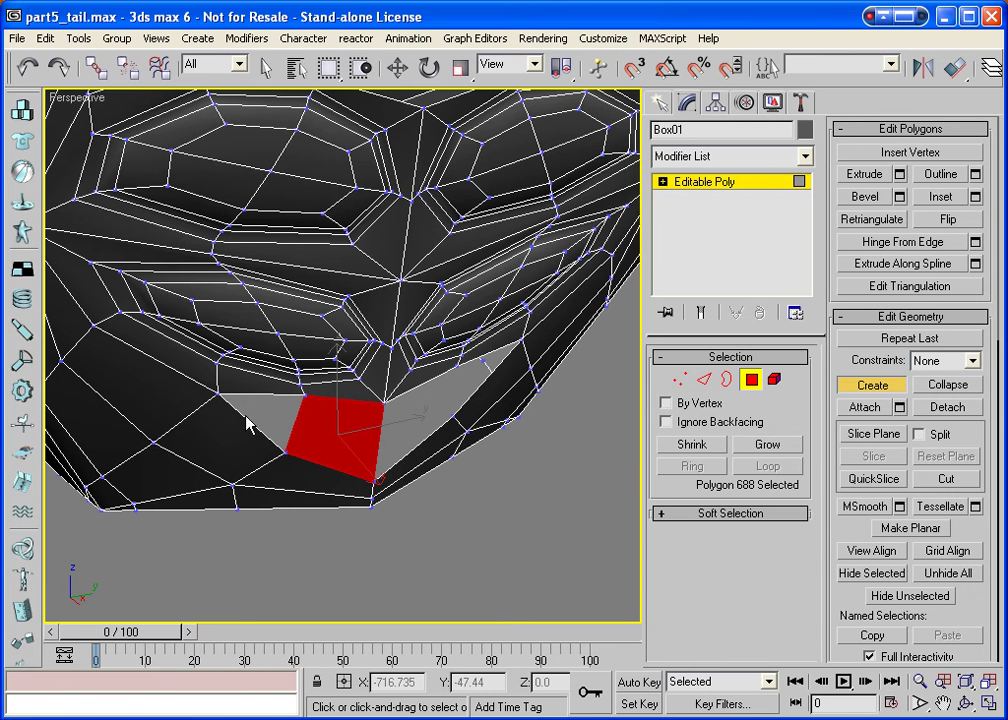
# Fill the remaining corner of the lower opening beside the new four-sided polygon with a triangular polygon.
pyautogui.click(303, 396)
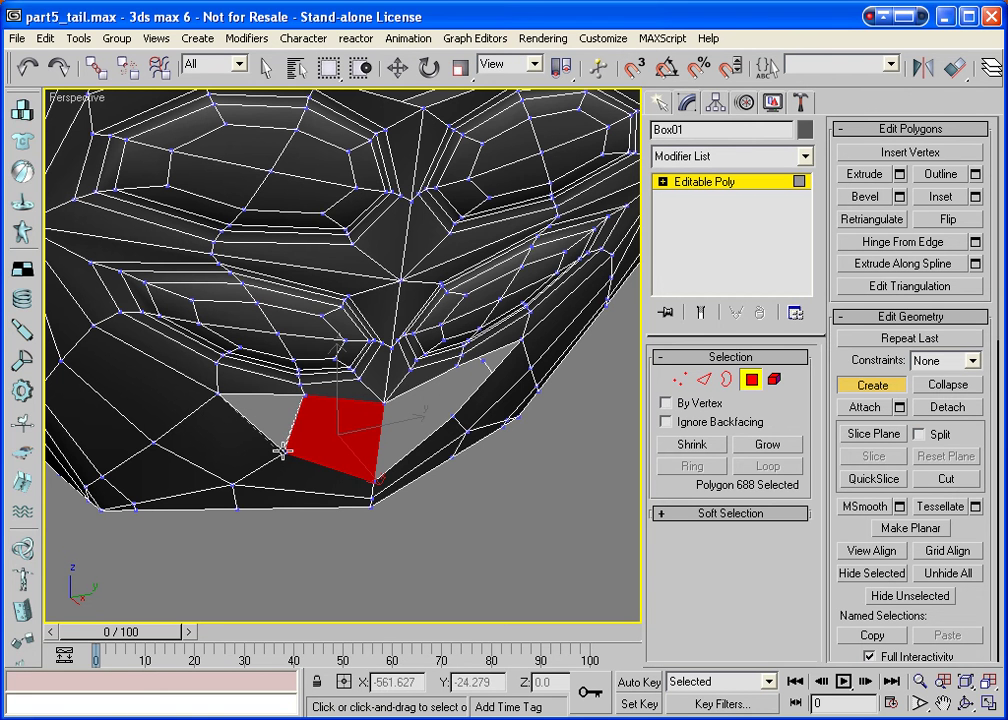
pyautogui.click(282, 451)
pyautogui.click(218, 395)
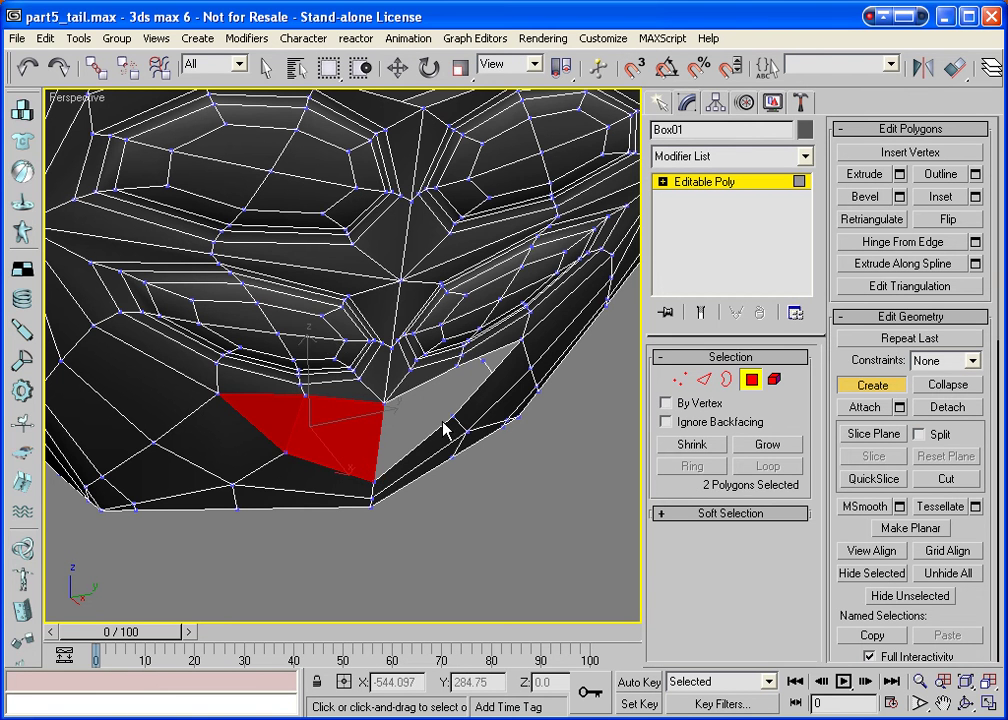
# Fill the remaining half of the lower opening with a four-sided polygon beside the centre line and a triangular polygon in the outer corner.
pyautogui.click(376, 480)
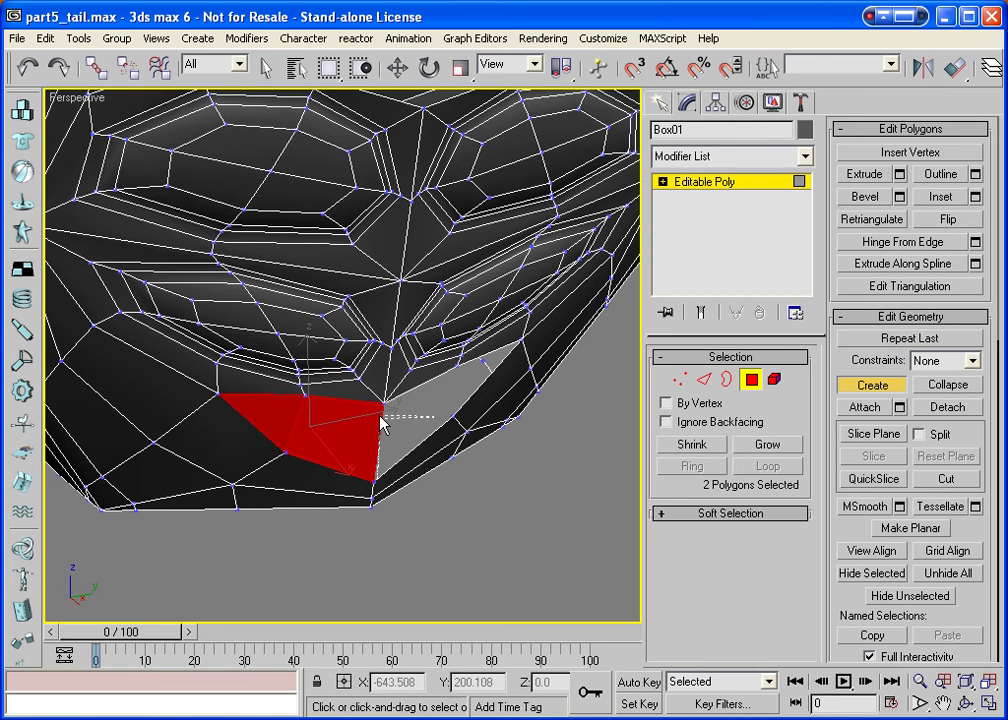
pyautogui.click(459, 367)
pyautogui.click(455, 413)
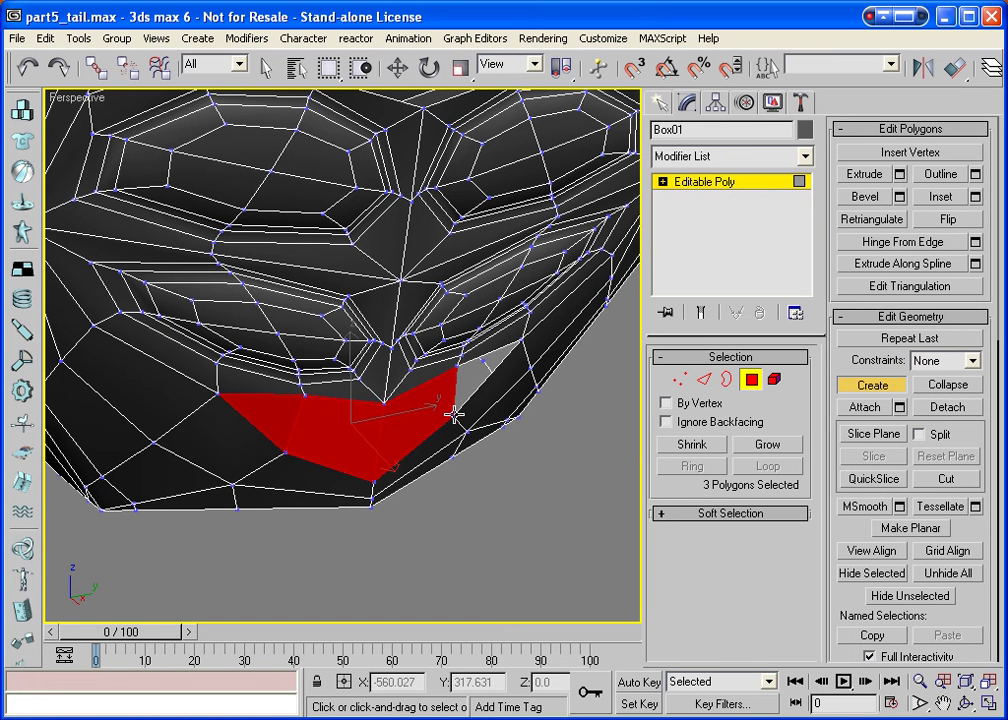
pyautogui.click(454, 414)
pyautogui.click(457, 367)
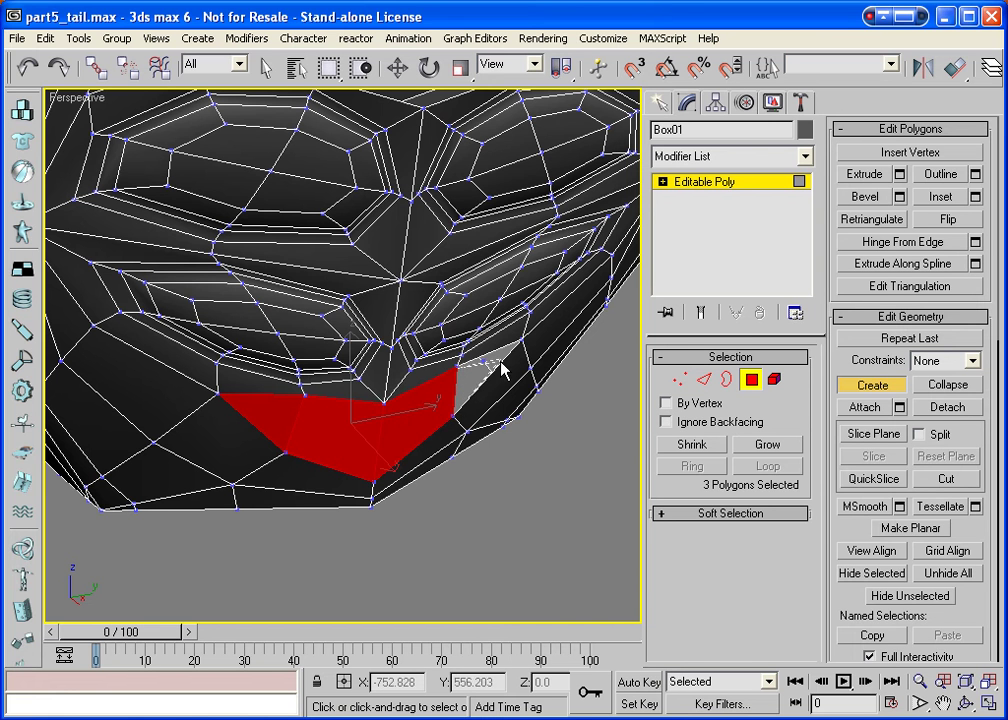
pyautogui.click(521, 341)
pyautogui.click(453, 416)
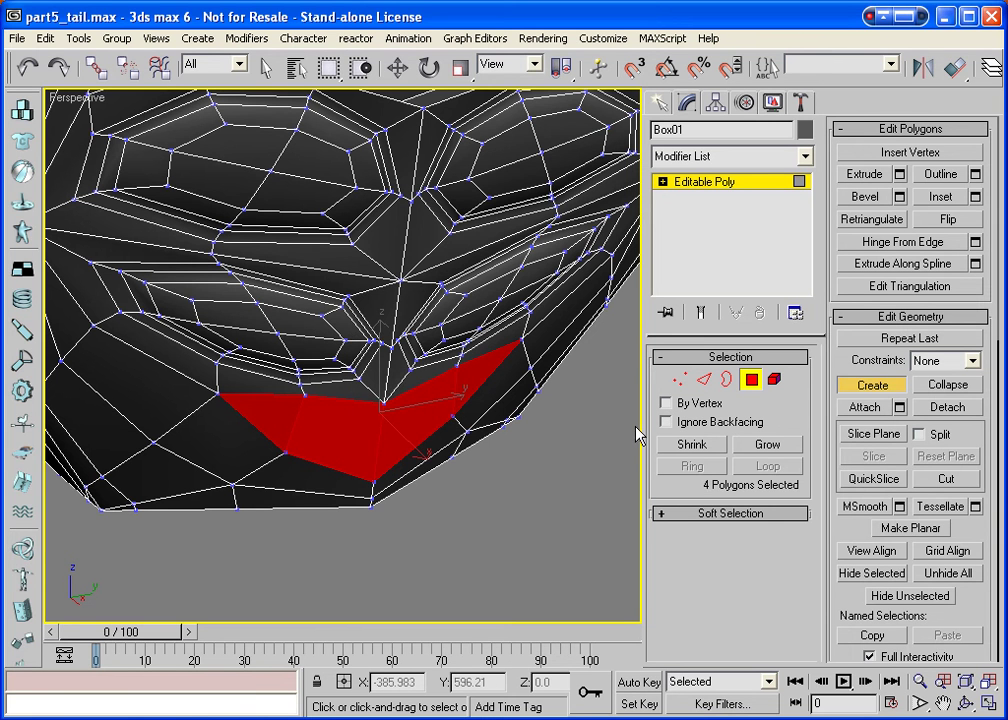
# Finish creating polygons and select the two new four-sided polygons on either side of the centre line.
pyautogui.click(966, 704)
pyautogui.moveTo(502, 591); pyautogui.dragTo(413, 357)
pyautogui.rightClick(468, 387)
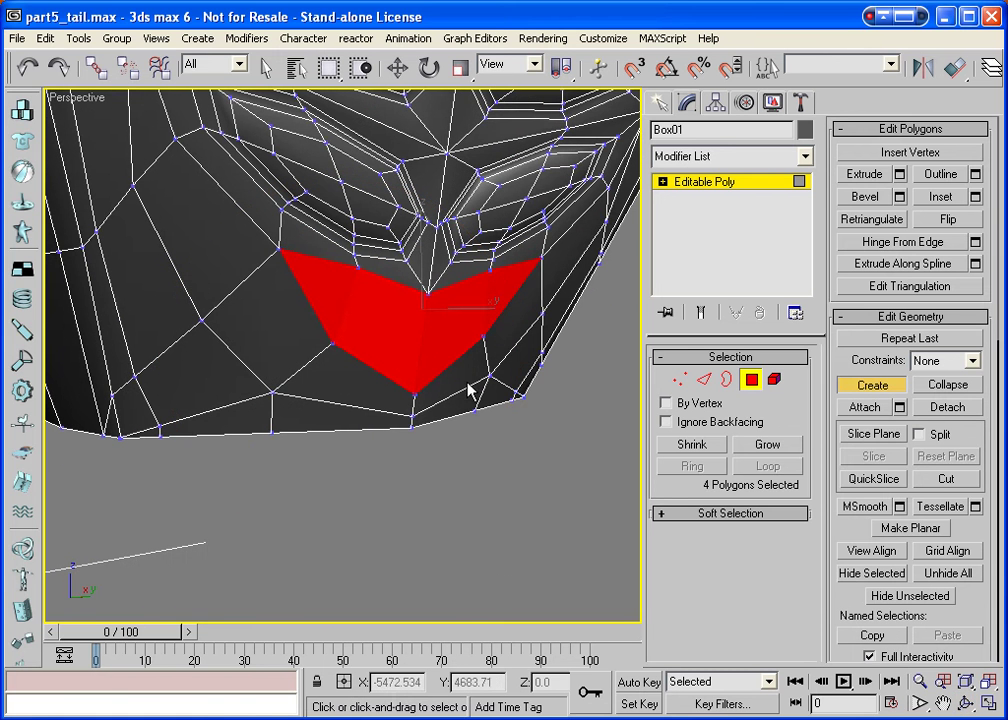
pyautogui.press('w')
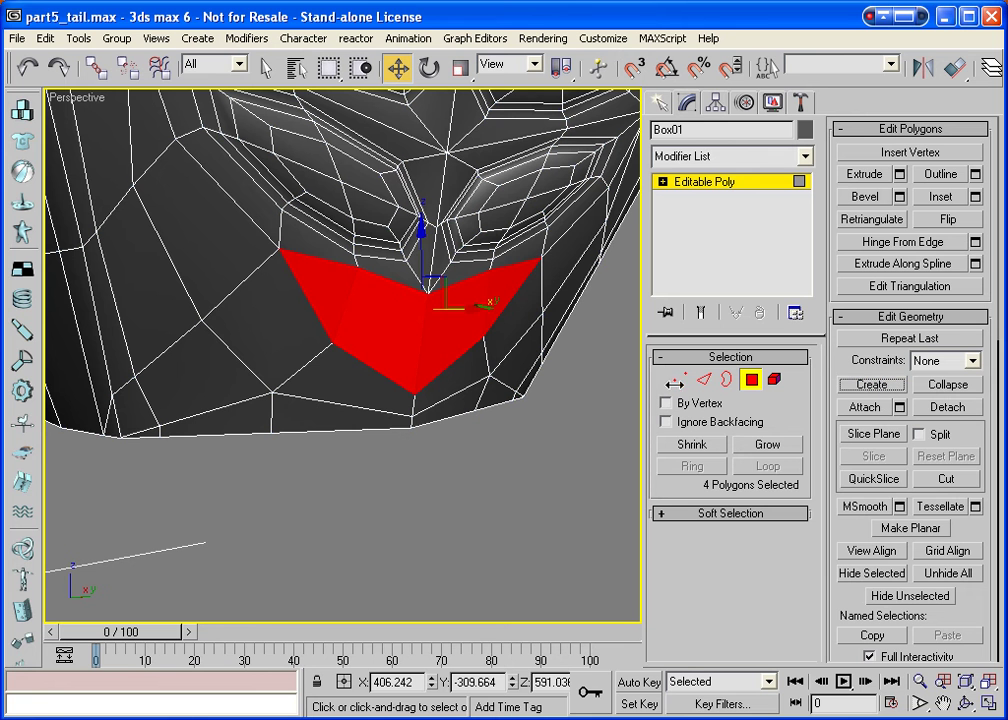
pyautogui.click(442, 344)
pyautogui.keyDown('ctrl'); pyautogui.click(404, 341); pyautogui.keyUp('ctrl')
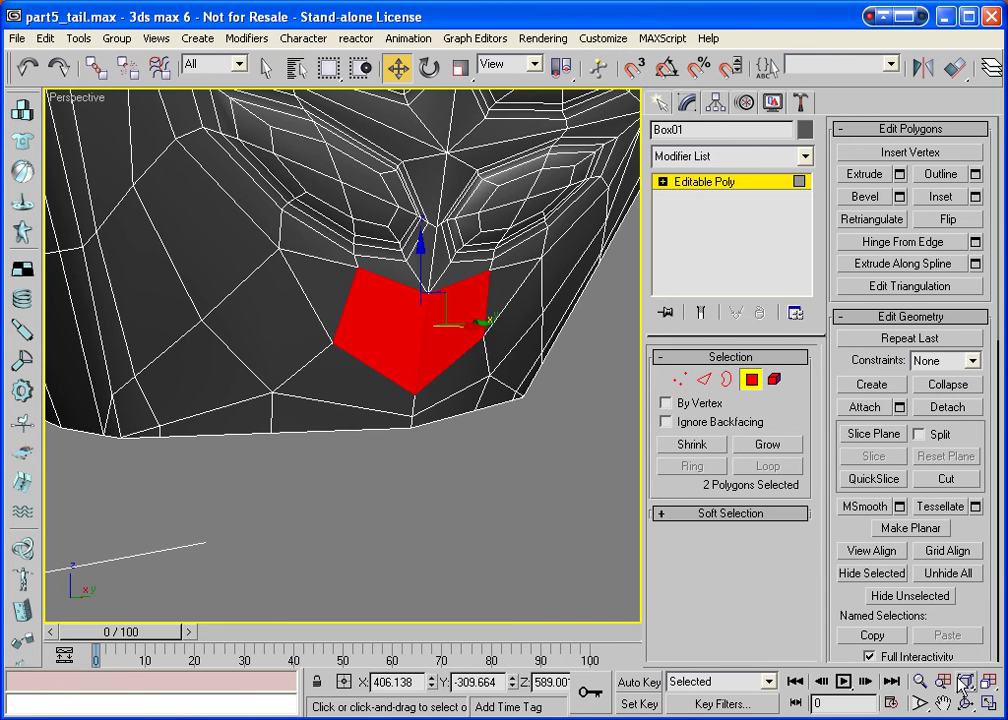
# Raise the lower centre-line vertex shared by the two new four-sided polygons to flatten their lower edges, ending at Z about 584.76.
pyautogui.hotkey('ctrl', 'r')
pyautogui.moveTo(500, 444); pyautogui.dragTo(313, 329)
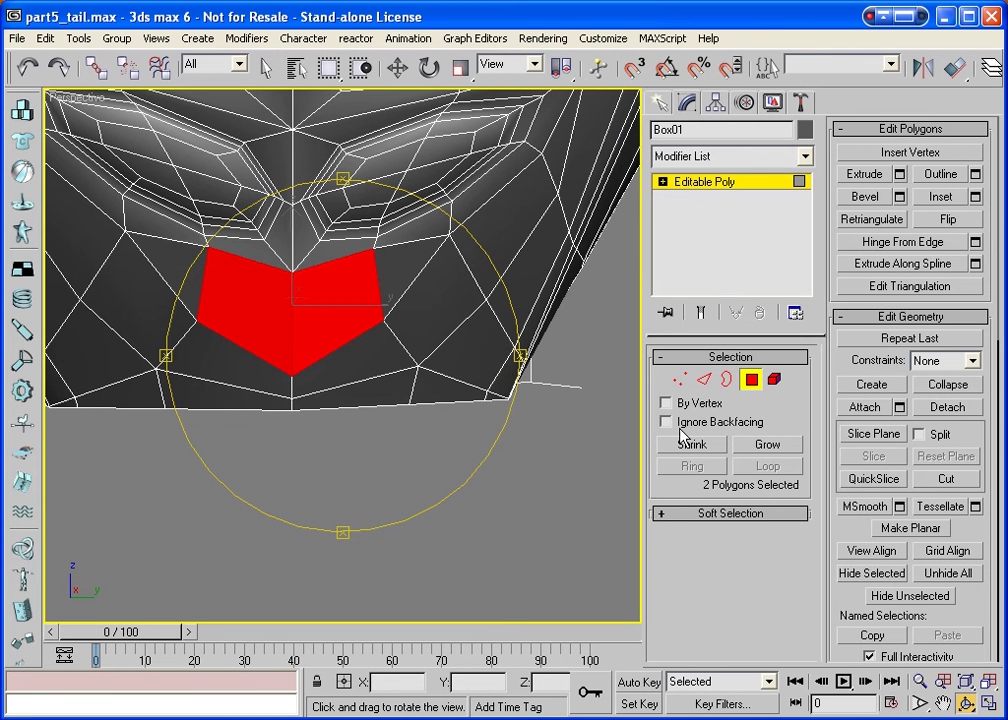
pyautogui.click(681, 379)
pyautogui.press('w')
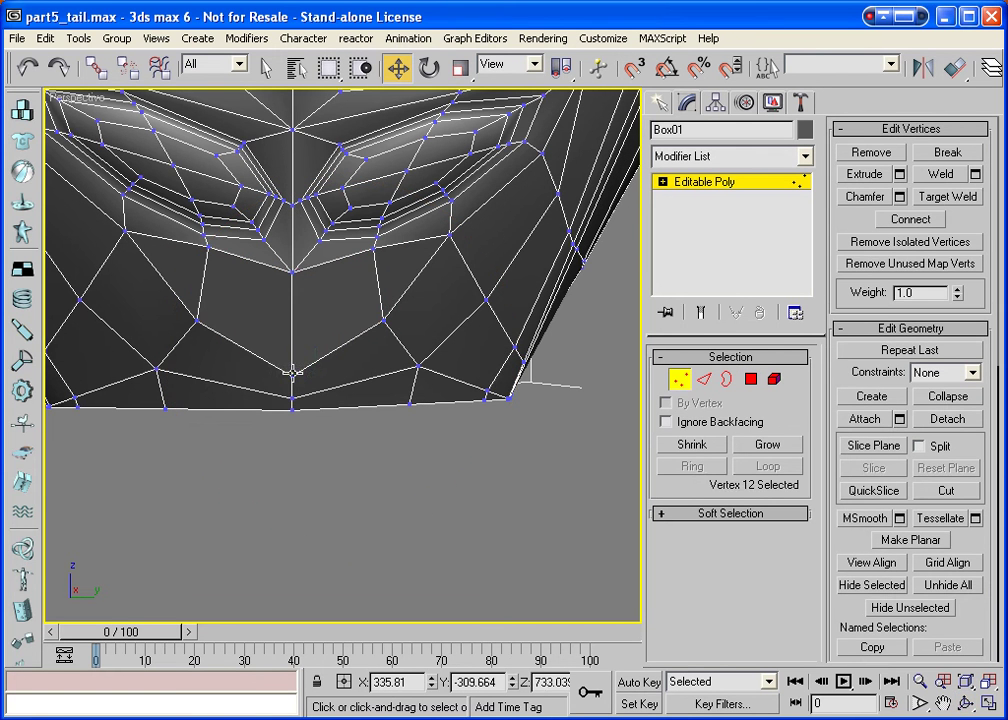
pyautogui.click(299, 373)
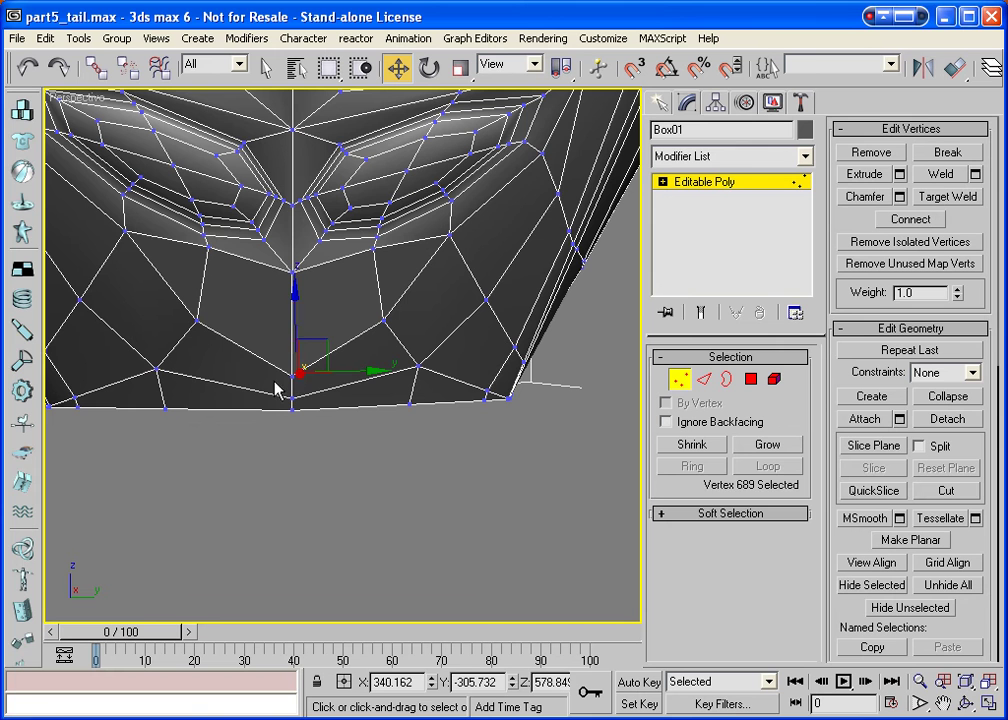
pyautogui.moveTo(276, 358)
pyautogui.mouseDown()
pyautogui.moveTo(304, 385)
pyautogui.moveTo(260, 373)
pyautogui.moveTo(270, 375)
pyautogui.mouseUp()
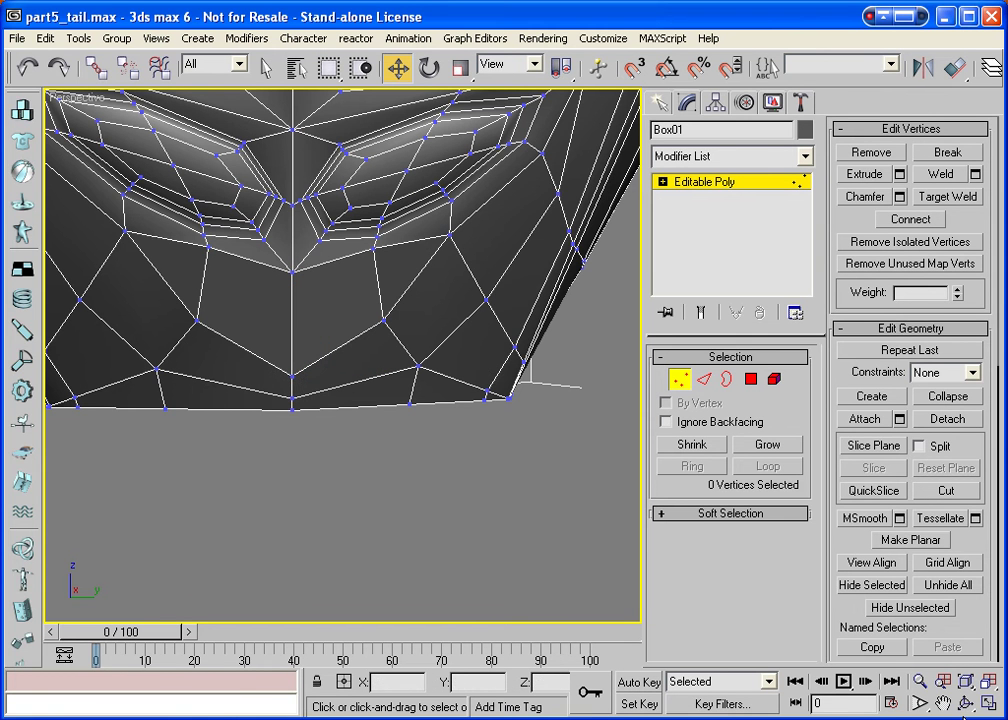
pyautogui.click(966, 704)
pyautogui.moveTo(331, 412); pyautogui.dragTo(351, 421)
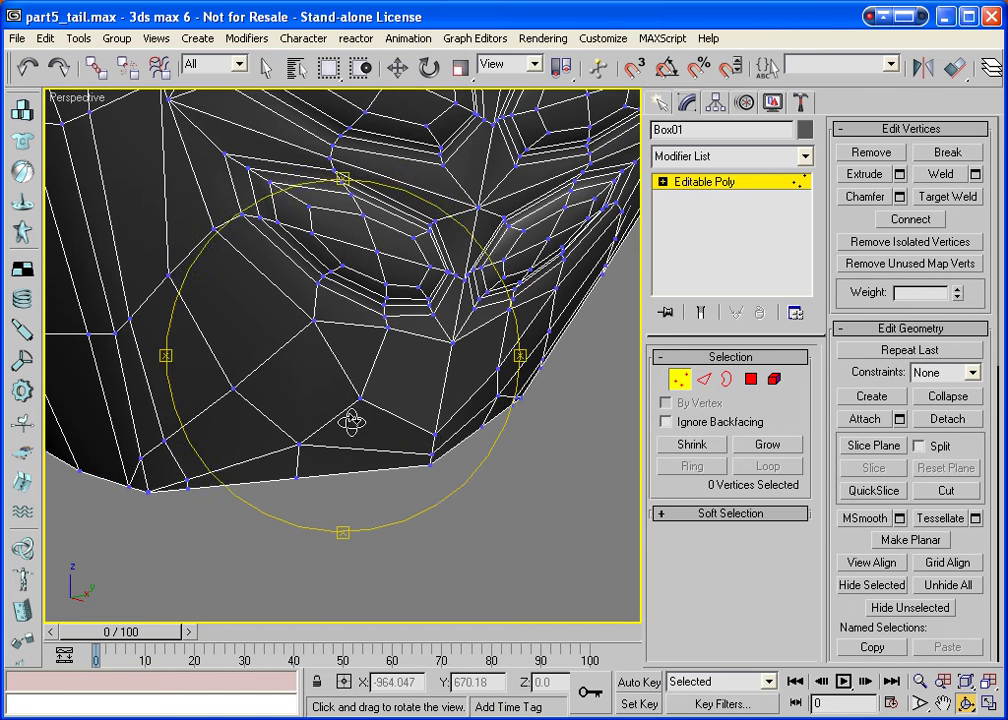
pyautogui.press('w')
pyautogui.click(437, 434)
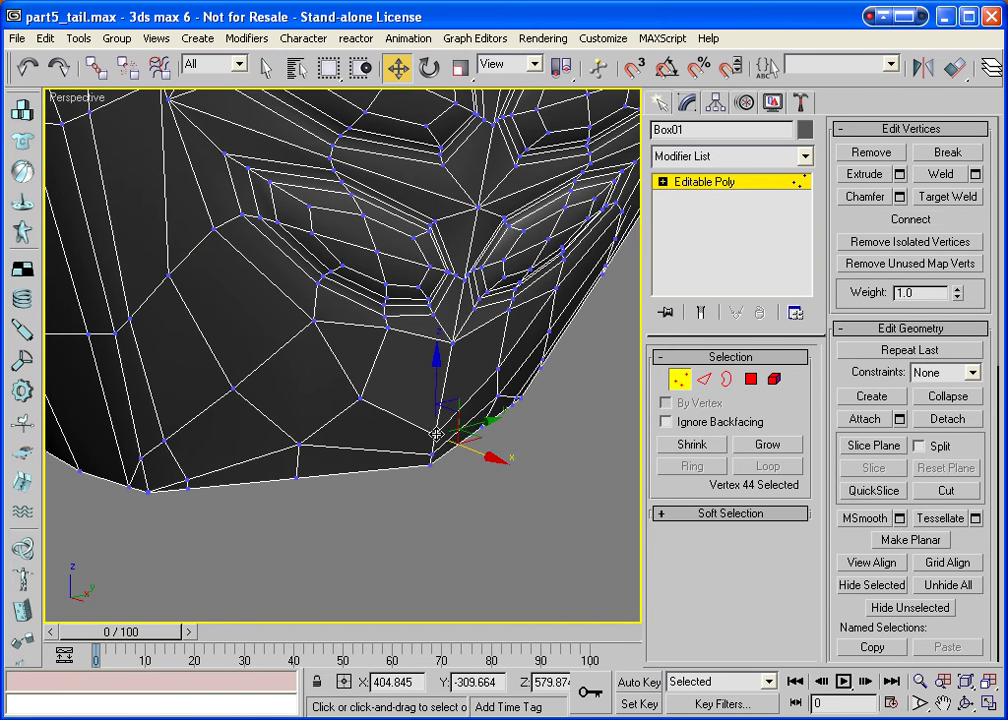
pyautogui.moveTo(437, 434); pyautogui.dragTo(443, 352)
pyautogui.moveTo(485, 418); pyautogui.dragTo(495, 416)
pyautogui.moveTo(457, 378); pyautogui.dragTo(455, 387)
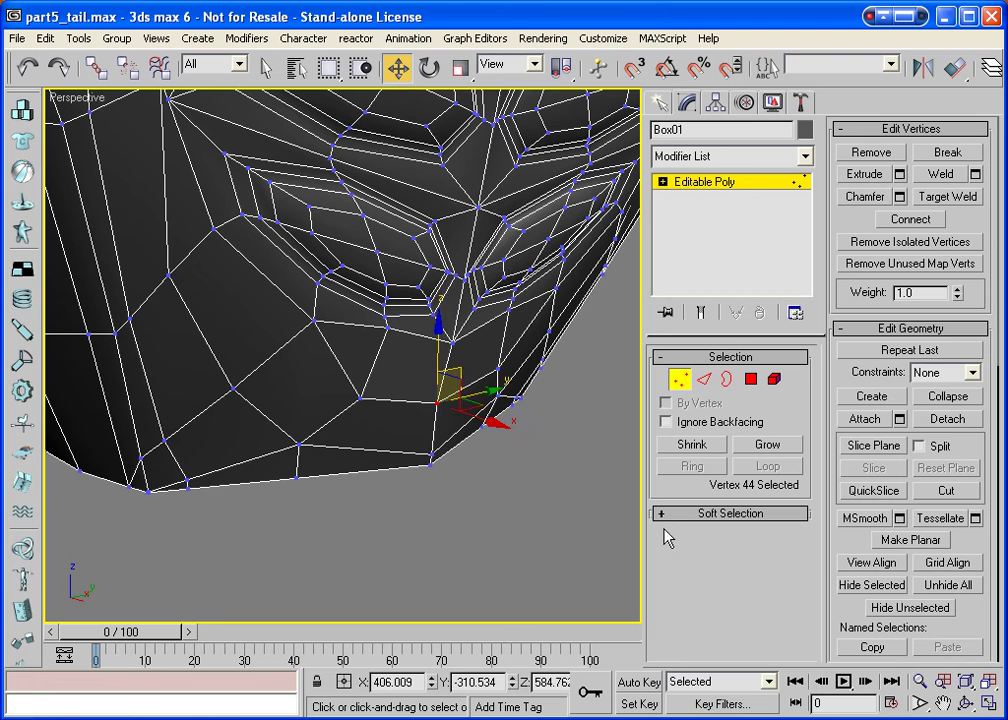
# Shift the raised vertex along the Y axis back onto the chassis's centre line, at Y about -309.69.
pyautogui.click(966, 703)
pyautogui.moveTo(443, 441); pyautogui.dragTo(328, 358)
pyautogui.scroll(4, 297, 326)
pyautogui.press('w')
# Return to polygon editing and select the two four-sided polygons that meet at the raised centre-line vertex.
pyautogui.hotkey('ctrl', 'r')
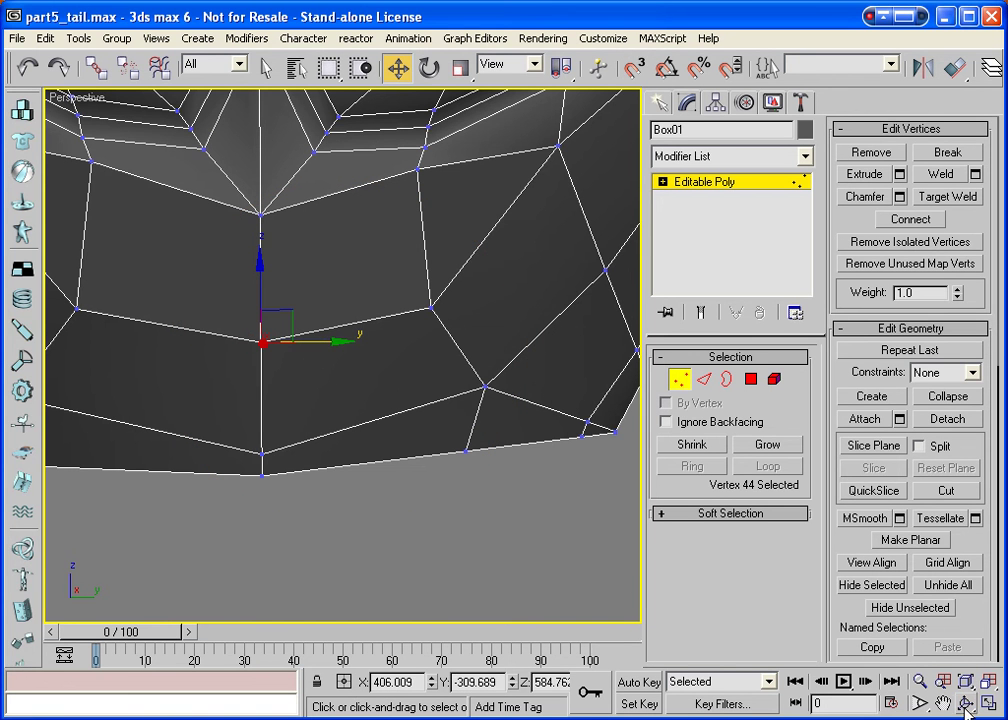
pyautogui.moveTo(439, 468); pyautogui.dragTo(357, 385)
pyautogui.rightClick(357, 385)
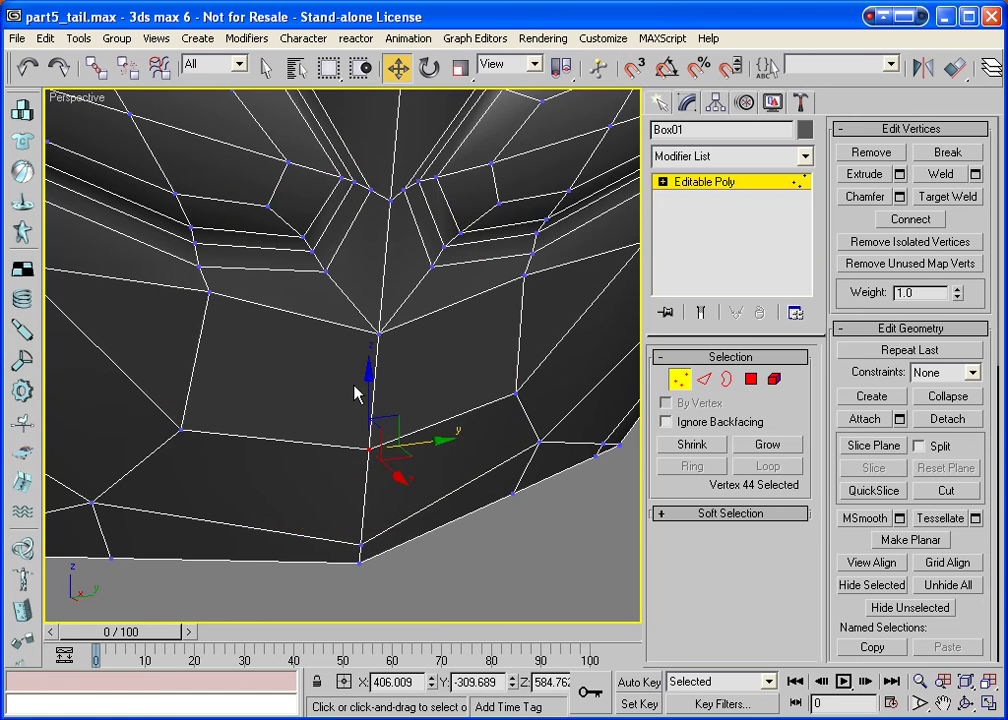
pyautogui.click(751, 379)
pyautogui.click(483, 372)
pyautogui.keyDown('ctrl'); pyautogui.click(304, 373); pyautogui.keyUp('ctrl')
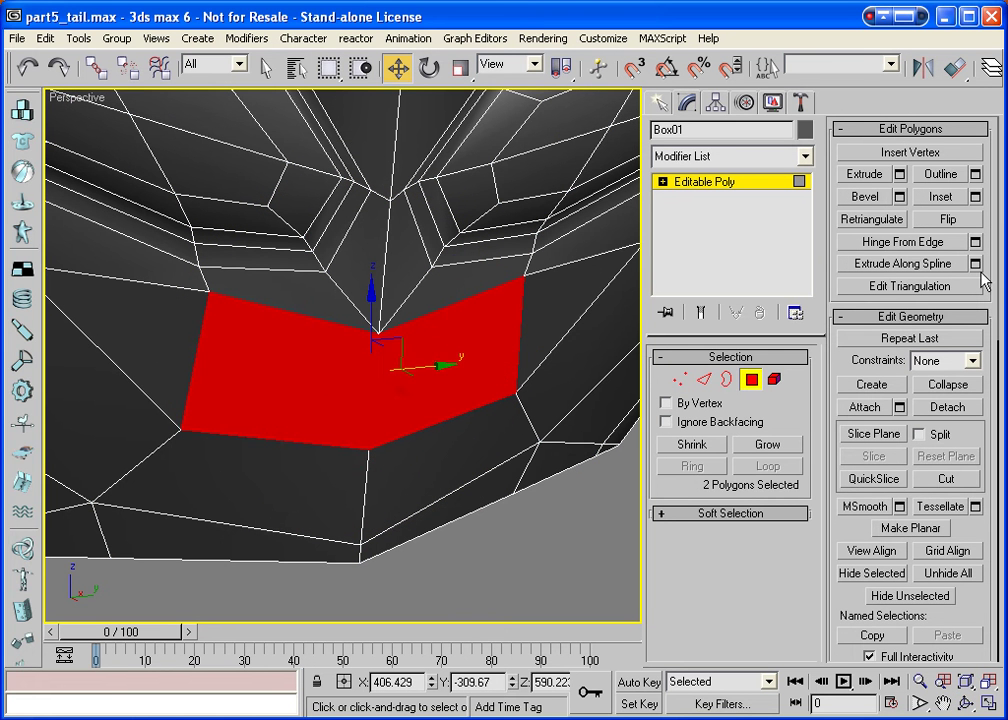
# Inset the two selected polygons By Polygon with an amount of 1.0, and extrude them as a group by 0.001.
pyautogui.click(975, 197)
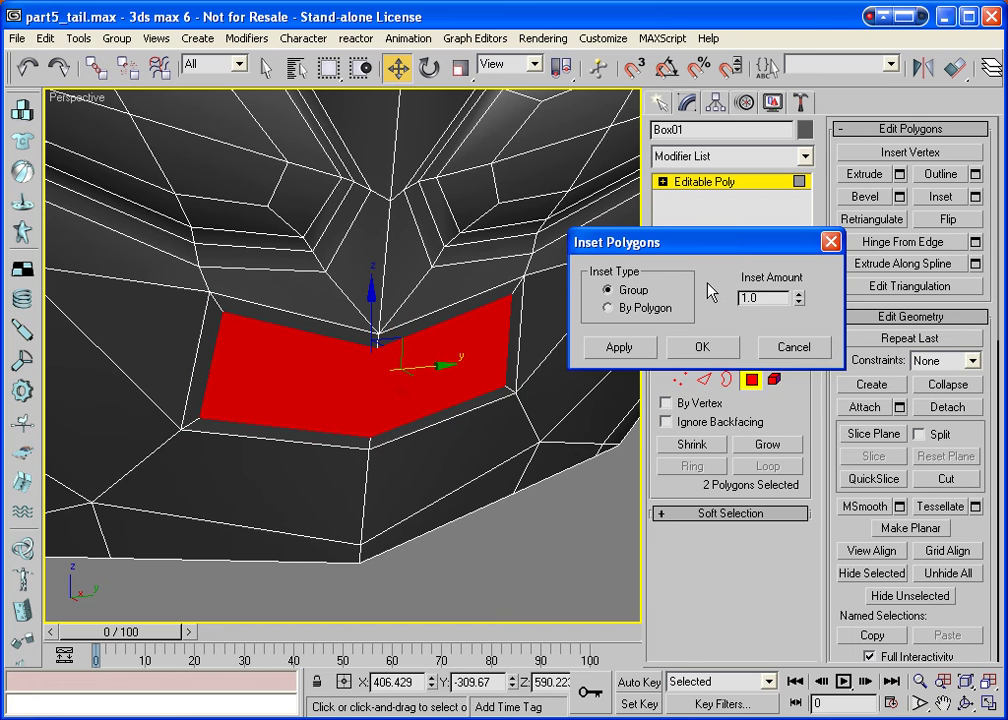
pyautogui.click(647, 307)
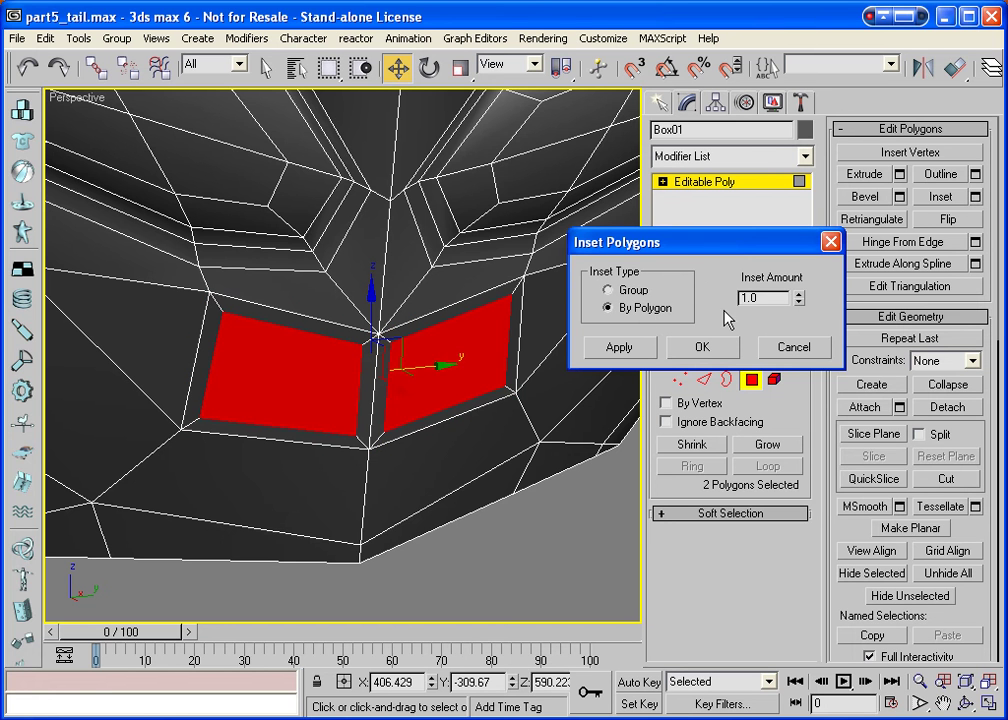
pyautogui.click(699, 346)
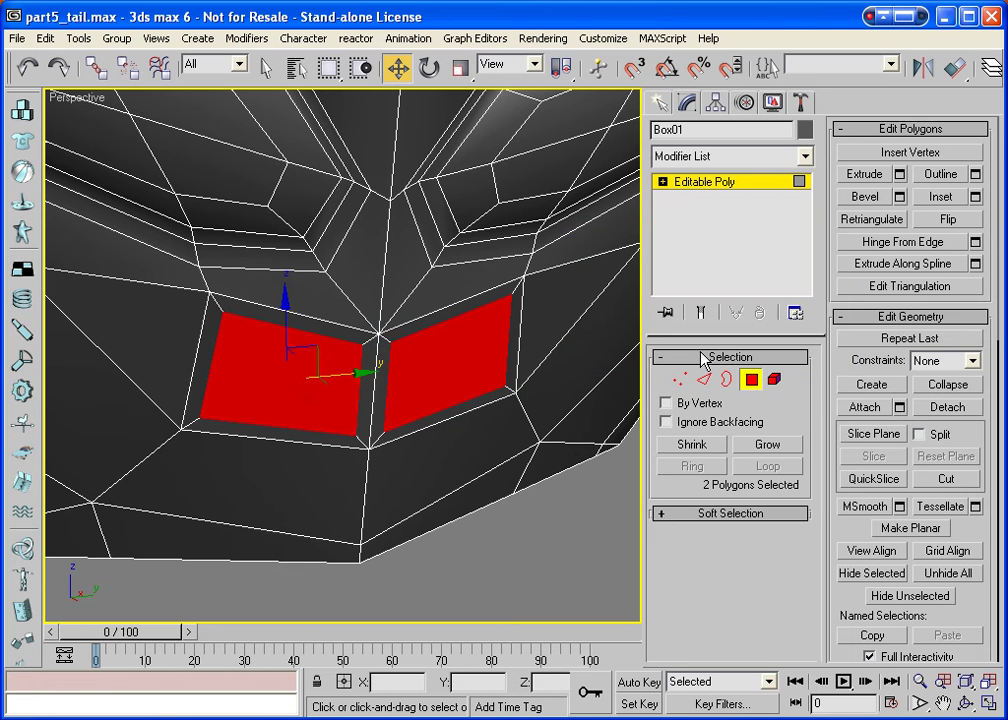
pyautogui.click(899, 174)
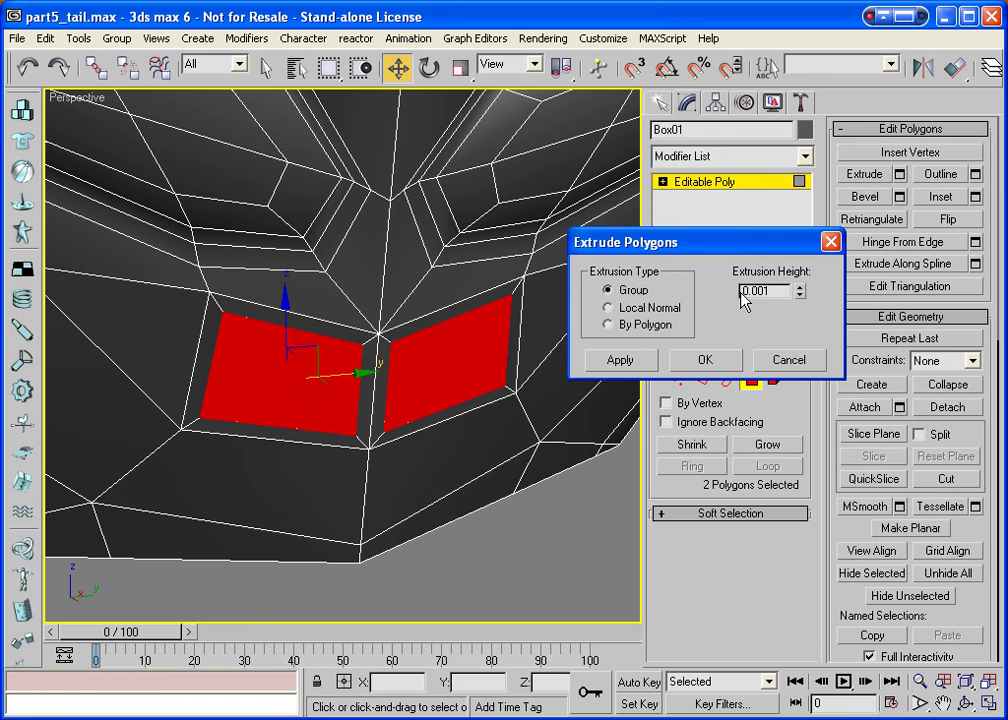
pyautogui.click(722, 363)
# Apply MSmooth to the two selected polygons and extrude the rounded faces inward to form two holes.
pyautogui.click(872, 506)
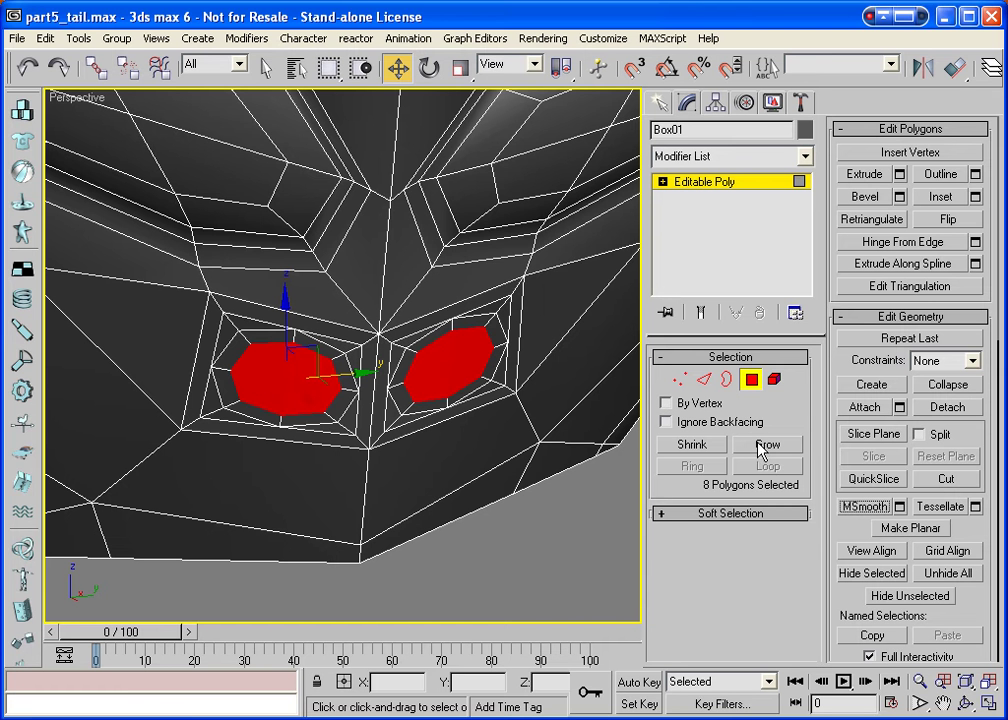
pyautogui.click(866, 174)
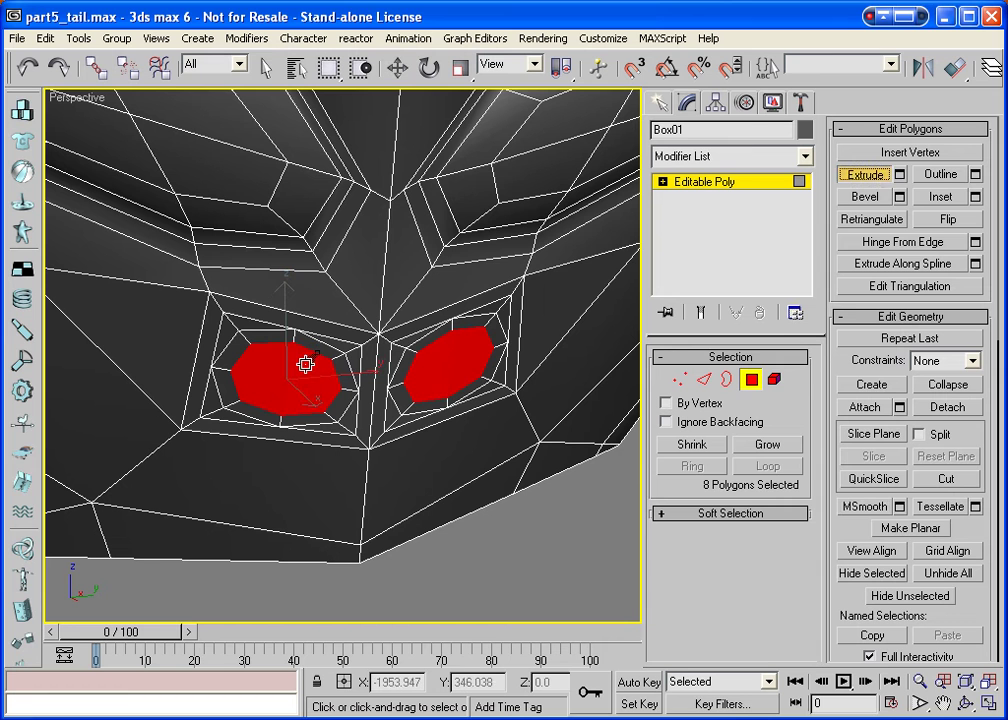
pyautogui.moveTo(304, 367); pyautogui.dragTo(305, 379)
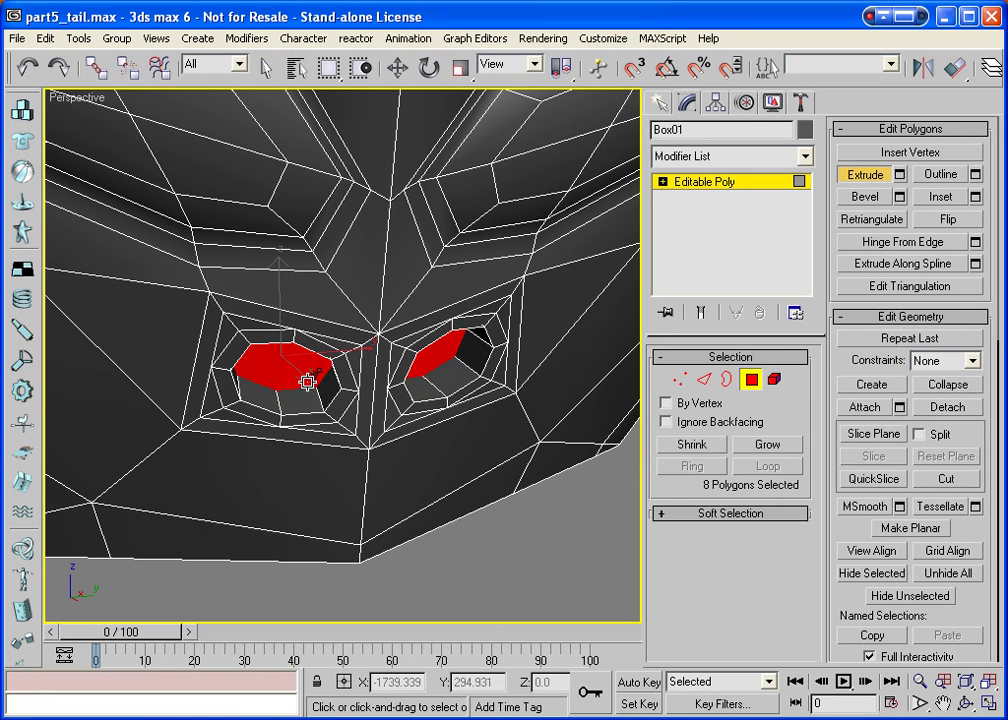
# Select the ring of eight narrow polygons around the rim of the right-hand rounded hole.
pyautogui.click(489, 336)
pyautogui.keyDown('ctrl'); pyautogui.click(465, 325); pyautogui.keyUp('ctrl')
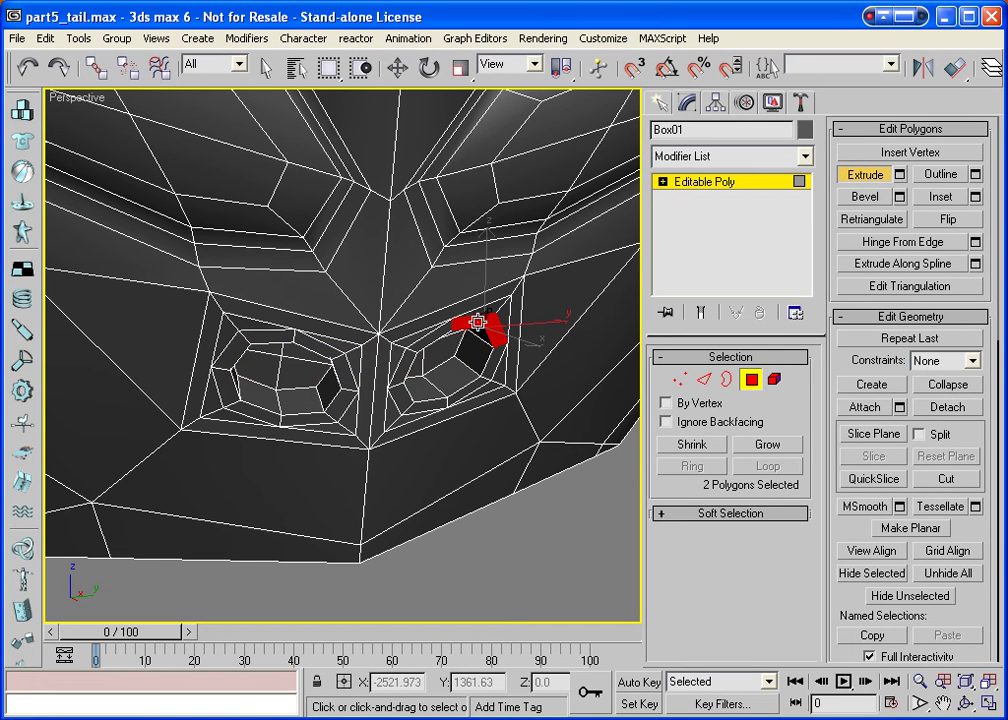
pyautogui.keyDown('ctrl'); pyautogui.click(410, 352); pyautogui.keyUp('ctrl')
pyautogui.keyDown('ctrl'); pyautogui.click(400, 366); pyautogui.keyUp('ctrl')
pyautogui.keyDown('ctrl'); pyautogui.click(410, 398); pyautogui.keyUp('ctrl')
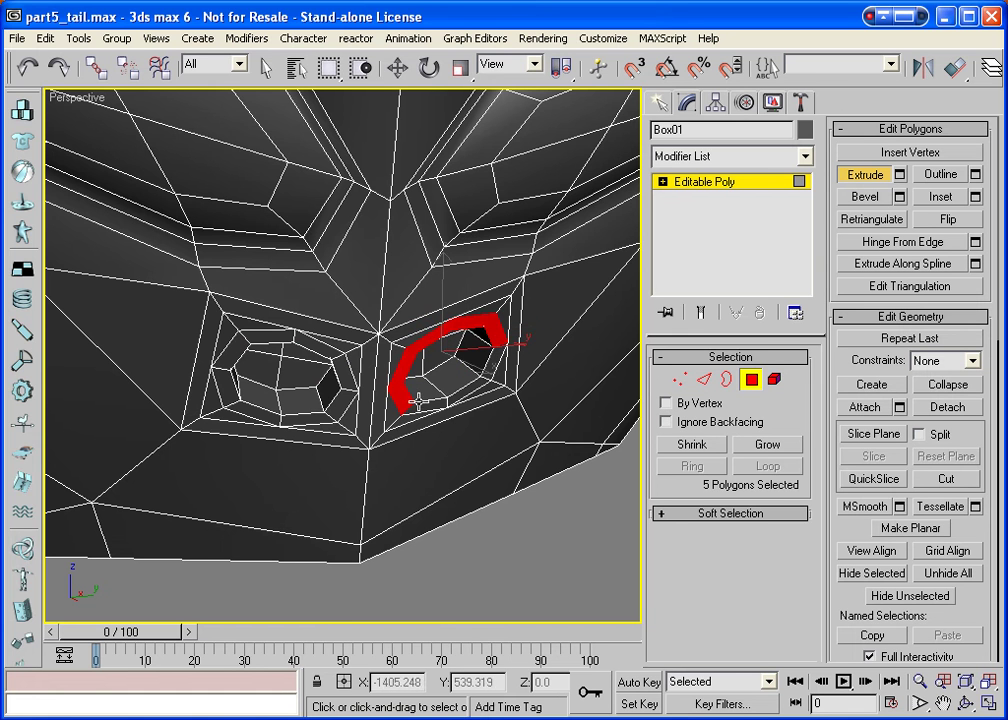
pyautogui.keyDown('ctrl'); pyautogui.click(442, 402); pyautogui.keyUp('ctrl')
pyautogui.keyDown('ctrl'); pyautogui.click(460, 400); pyautogui.keyUp('ctrl')
pyautogui.keyDown('ctrl'); pyautogui.click(470, 395); pyautogui.keyUp('ctrl')
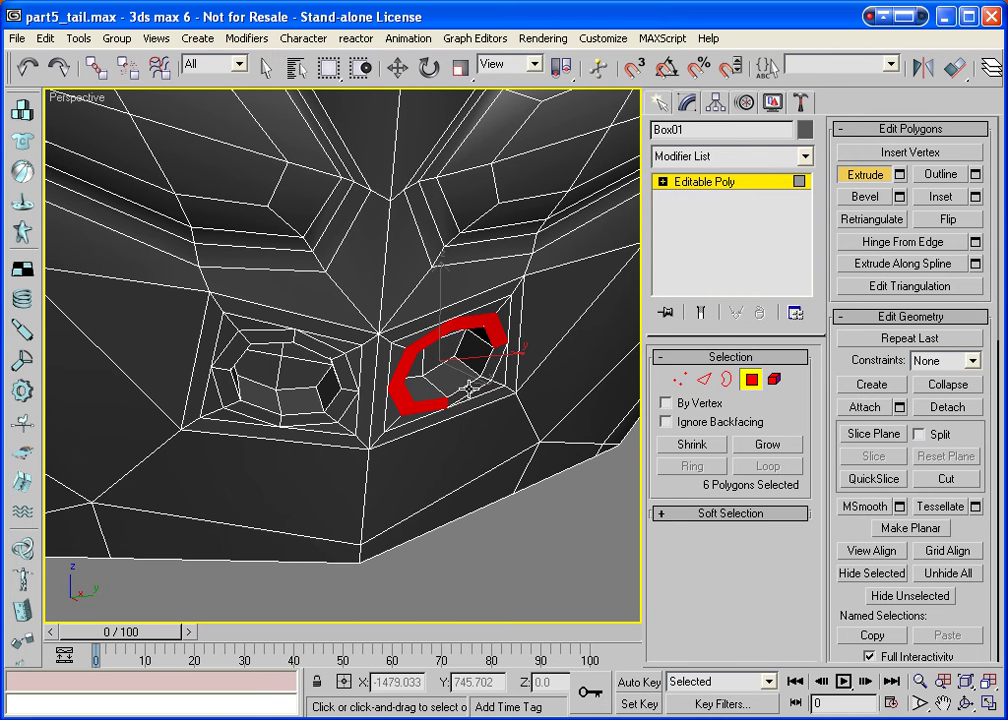
pyautogui.keyDown('ctrl'); pyautogui.click(470, 389); pyautogui.keyUp('ctrl')
pyautogui.keyDown('ctrl'); pyautogui.click(489, 370); pyautogui.keyUp('ctrl')
# Add the eight narrow rim polygons around the left-hand rounded hole to the selection.
pyautogui.keyDown('ctrl'); pyautogui.click(343, 372); pyautogui.keyUp('ctrl')
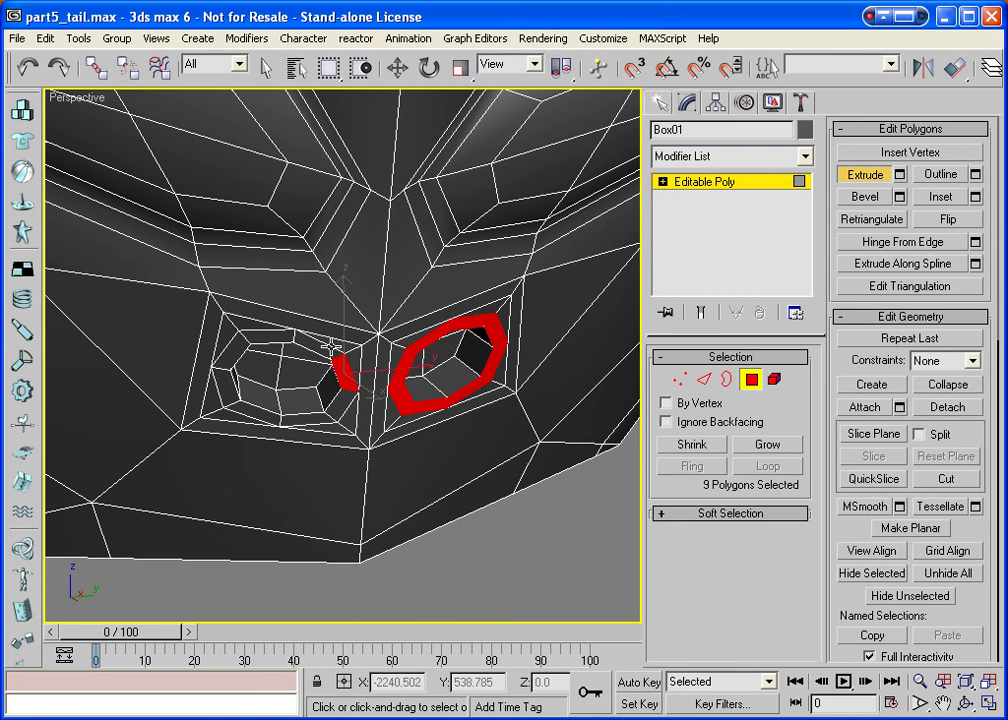
pyautogui.keyDown('ctrl'); pyautogui.click(316, 348); pyautogui.keyUp('ctrl')
pyautogui.keyDown('ctrl'); pyautogui.click(281, 337); pyautogui.keyUp('ctrl')
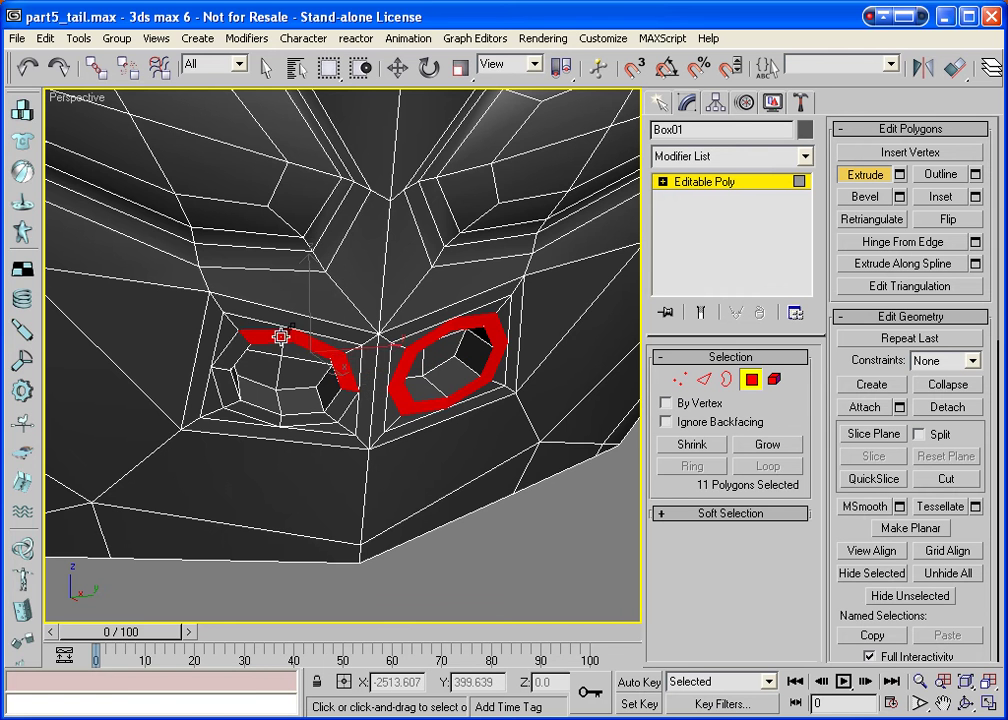
pyautogui.keyDown('ctrl'); pyautogui.click(232, 350); pyautogui.keyUp('ctrl')
pyautogui.keyDown('ctrl'); pyautogui.click(227, 380); pyautogui.keyUp('ctrl')
pyautogui.keyDown('ctrl'); pyautogui.click(265, 412); pyautogui.keyUp('ctrl')
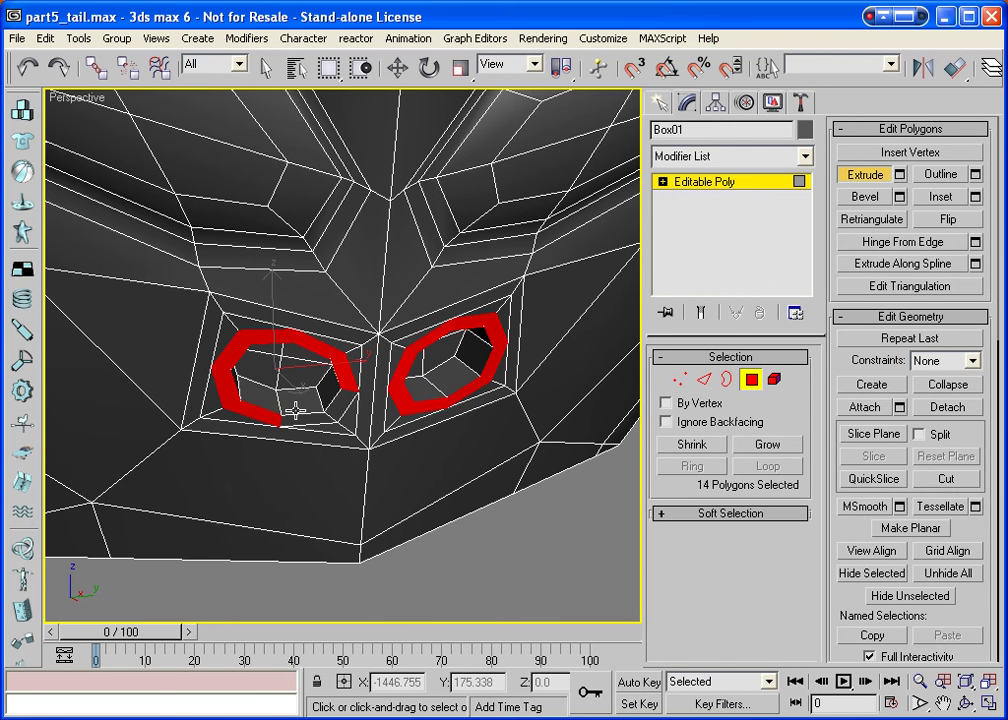
pyautogui.keyDown('ctrl'); pyautogui.click(299, 416); pyautogui.keyUp('ctrl')
pyautogui.keyDown('ctrl'); pyautogui.click(347, 400); pyautogui.keyUp('ctrl')
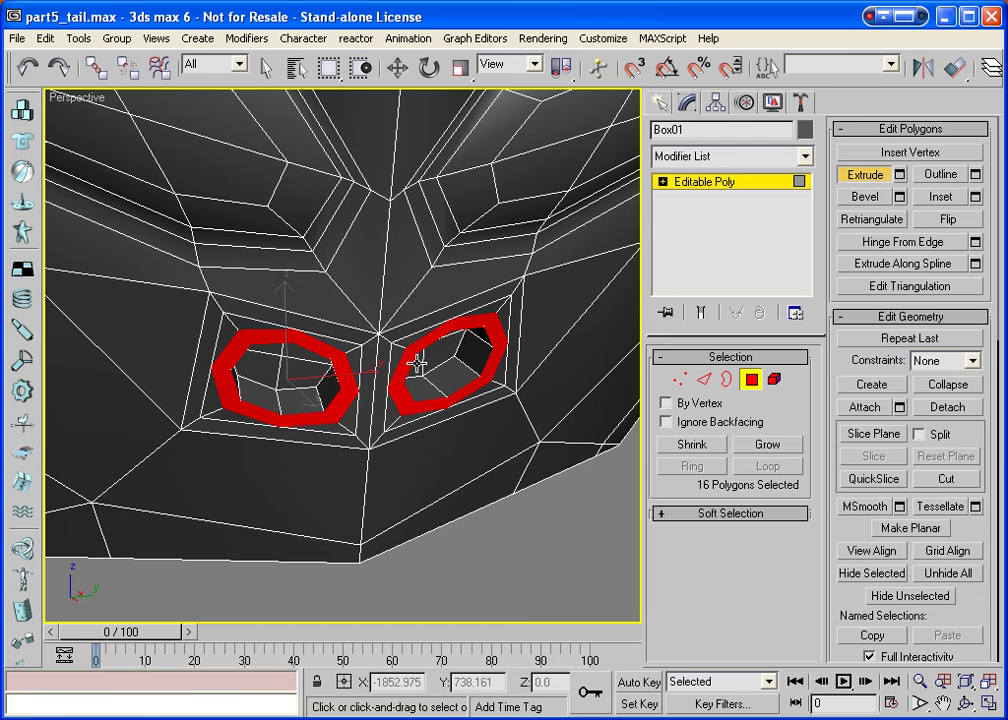
# Extrude both selected rim rings outward together to form two short protruding tubes.
pyautogui.moveTo(407, 356); pyautogui.dragTo(411, 346)
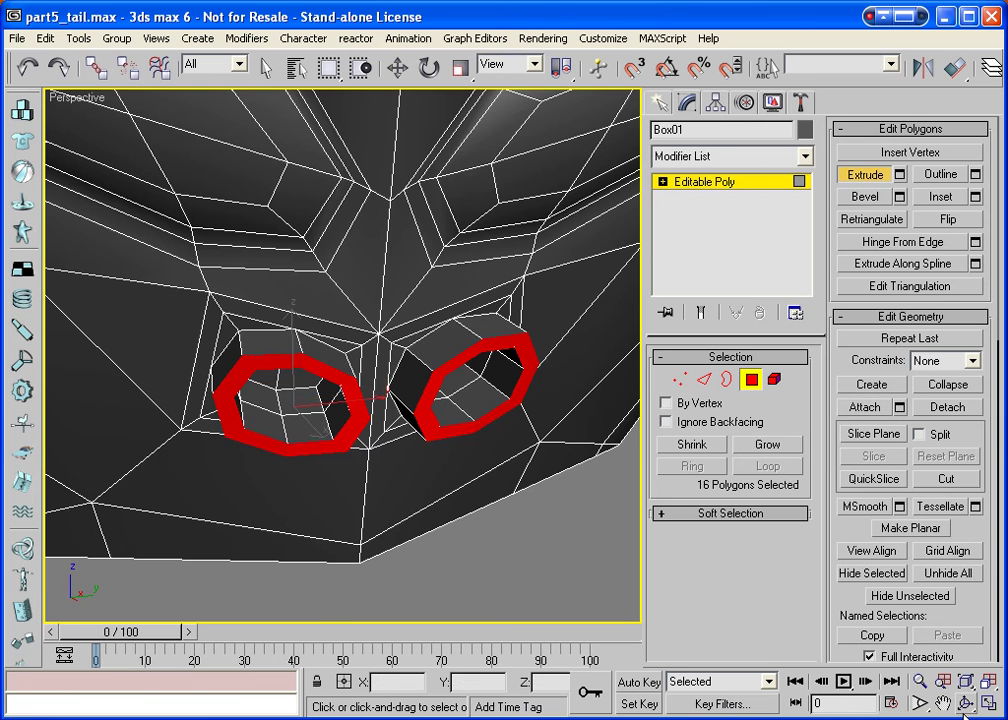
pyautogui.hotkey('ctrl', 'r')
pyautogui.moveTo(489, 416); pyautogui.dragTo(350, 297)
pyautogui.scroll(-5, 350, 297)
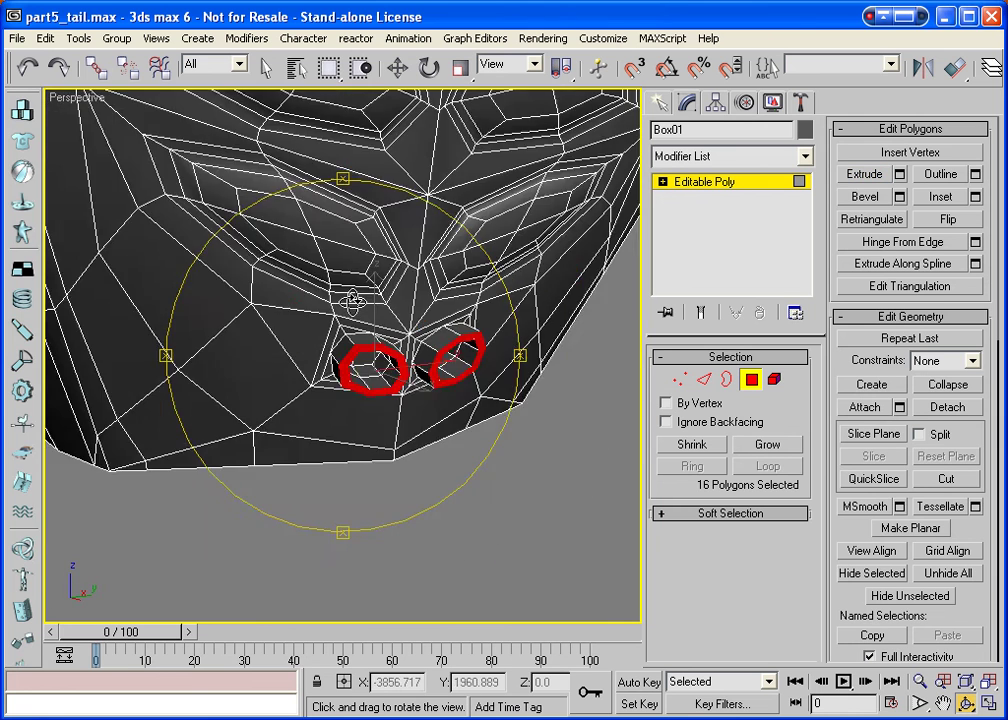
pyautogui.hotkey('ctrl', 'p')
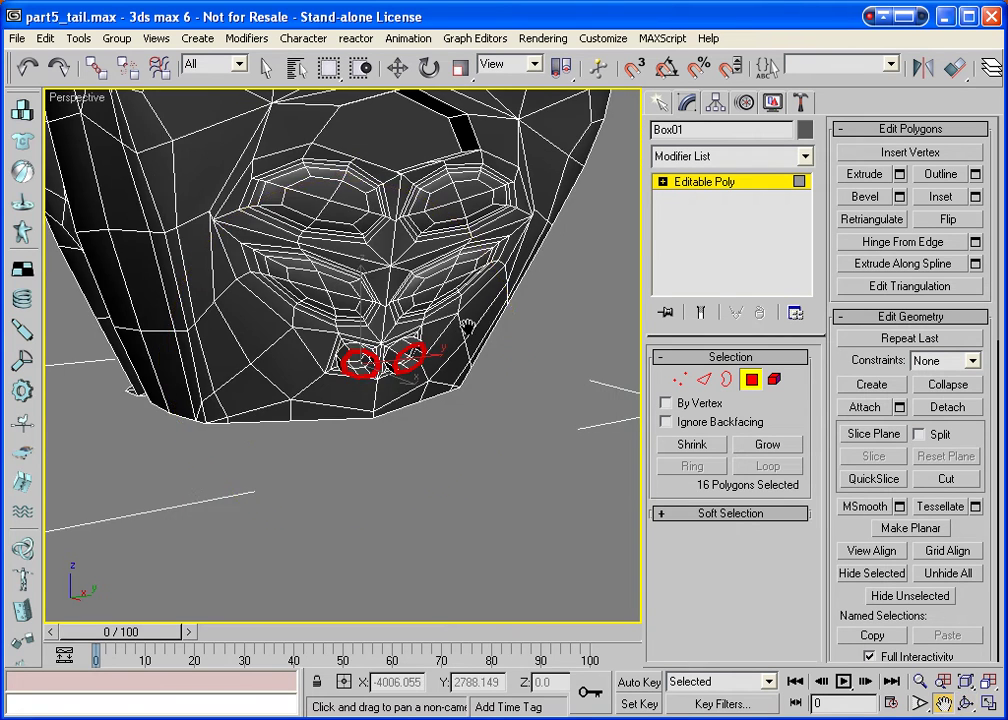
pyautogui.moveTo(354, 110); pyautogui.dragTo(218, 204)
pyautogui.hotkey('ctrl', 'r')
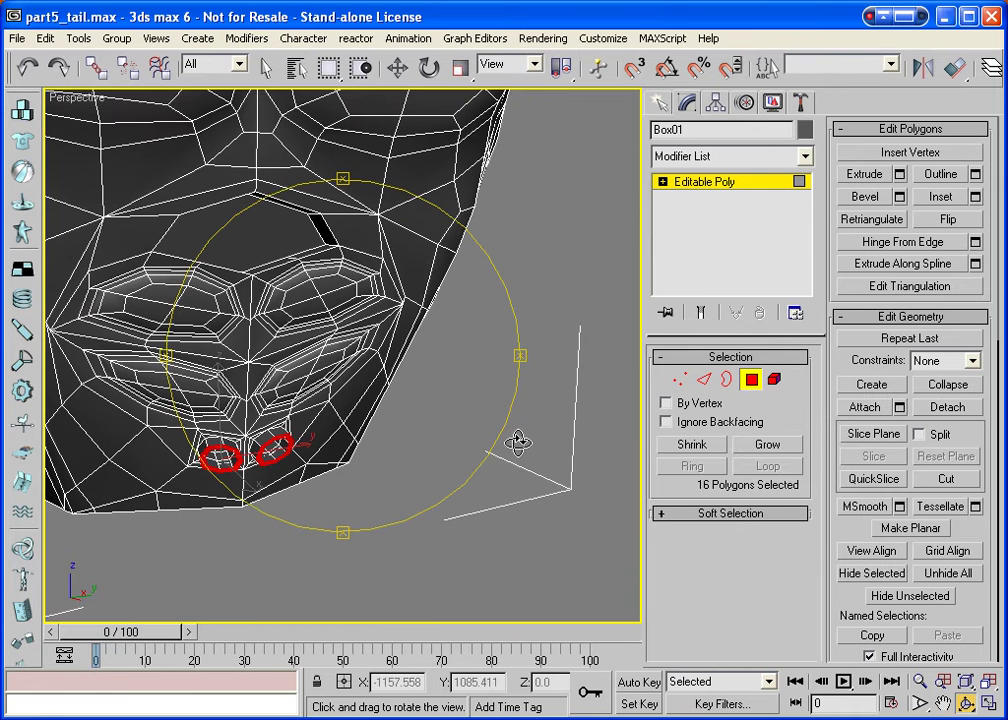
# Select the large recessed polygon above the upper pair of oval panels.
pyautogui.moveTo(310, 272); pyautogui.dragTo(261, 263)
pyautogui.rightClick(264, 250)
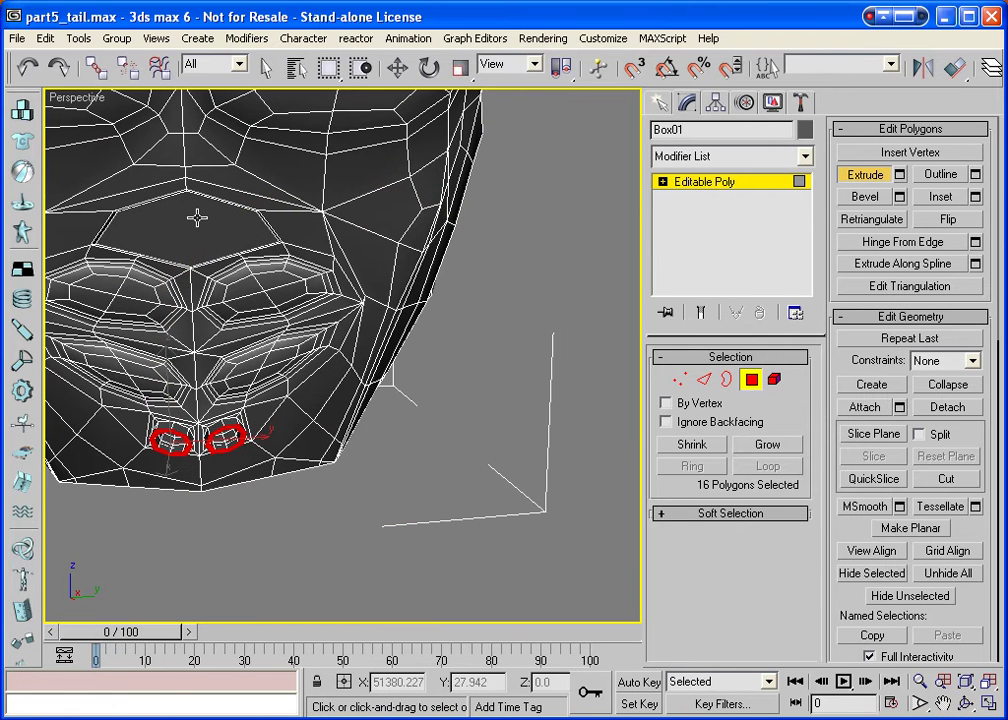
pyautogui.click(198, 218)
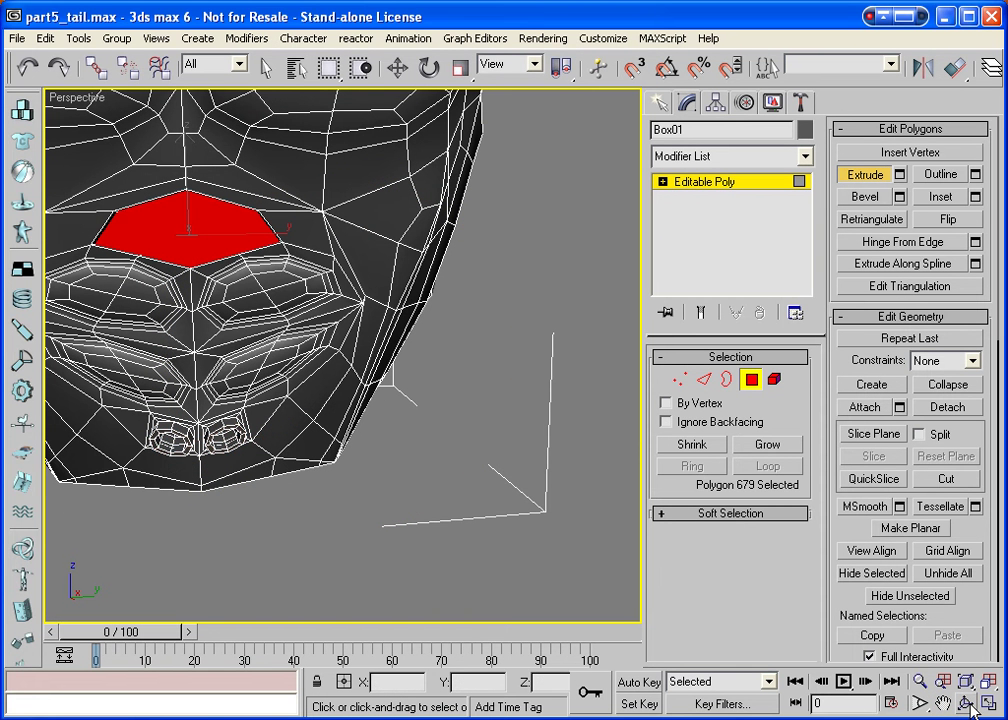
pyautogui.press('z')
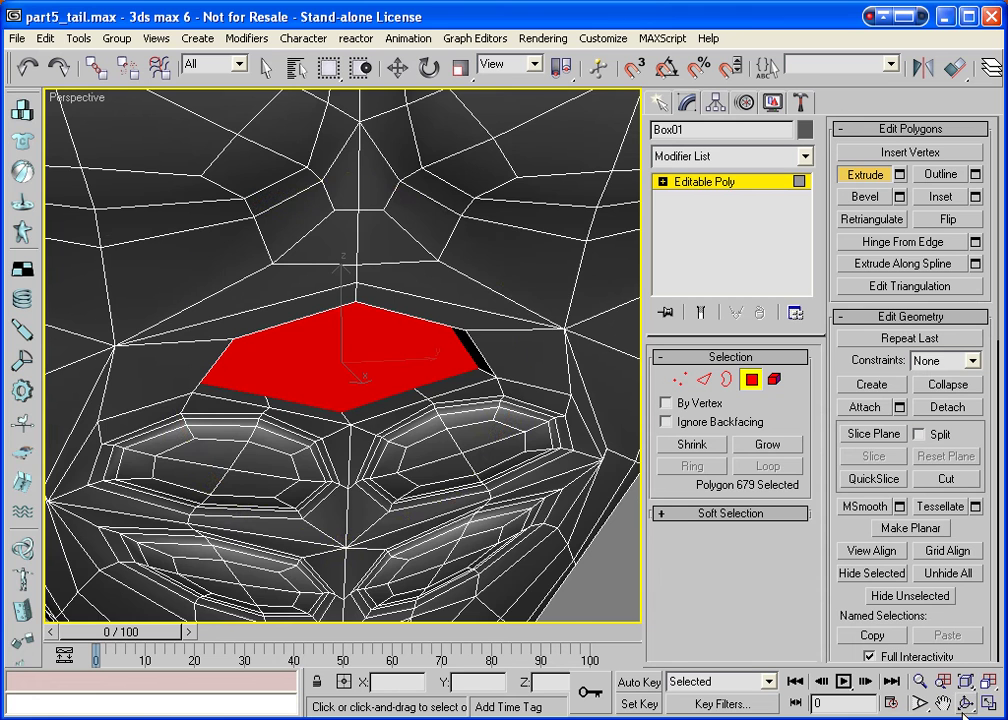
pyautogui.hotkey('ctrl', 'r')
pyautogui.moveTo(405, 412); pyautogui.dragTo(380, 391)
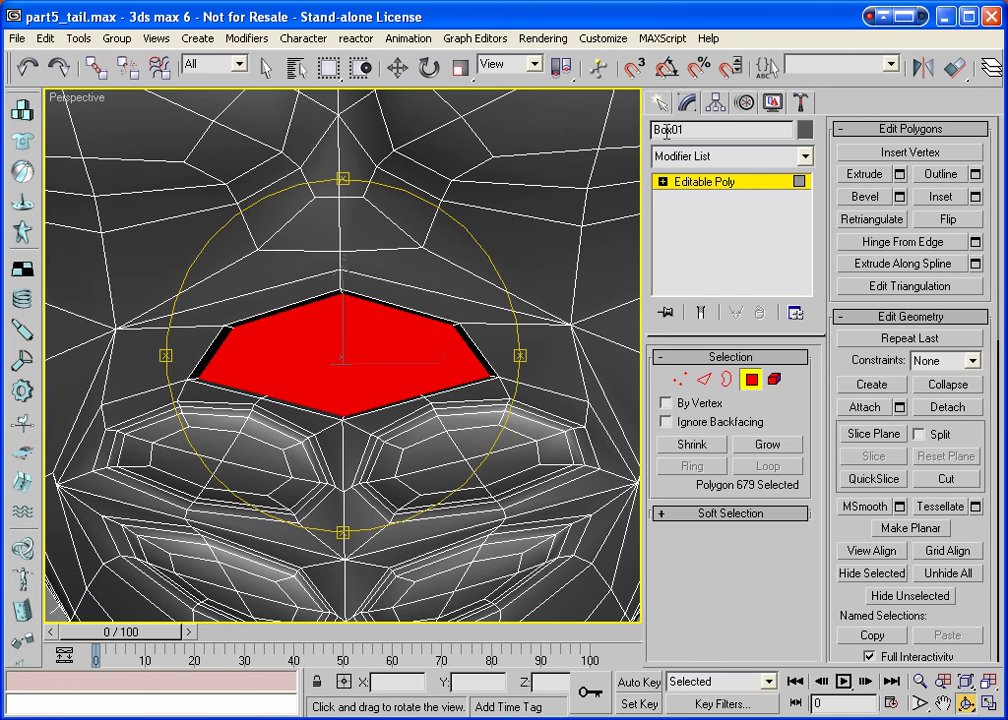
# Create a cylinder with a radius of about 6.1 and height of about 4.9 at the centre of the recessed face.
pyautogui.click(658, 102)
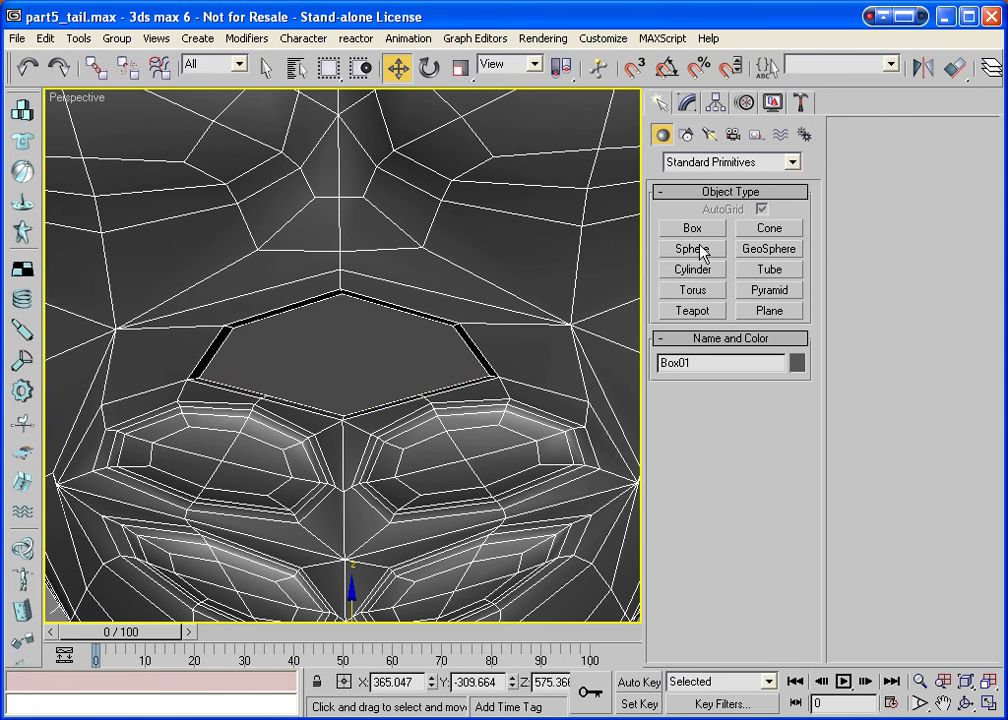
pyautogui.click(690, 270)
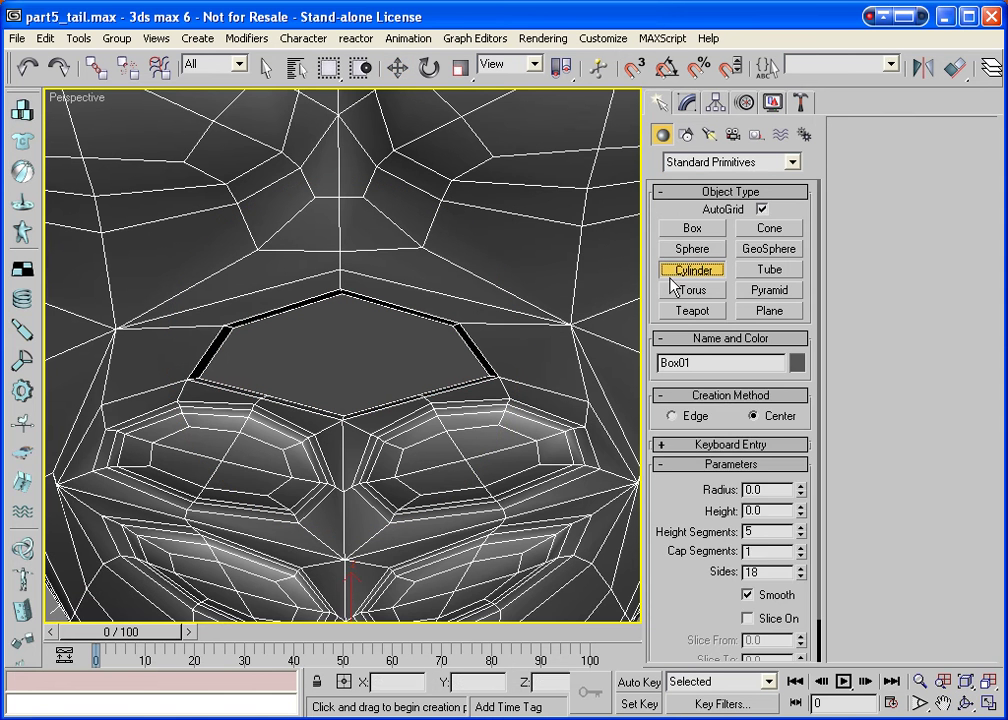
pyautogui.click(341, 356)
pyautogui.moveTo(341, 356); pyautogui.dragTo(346, 404)
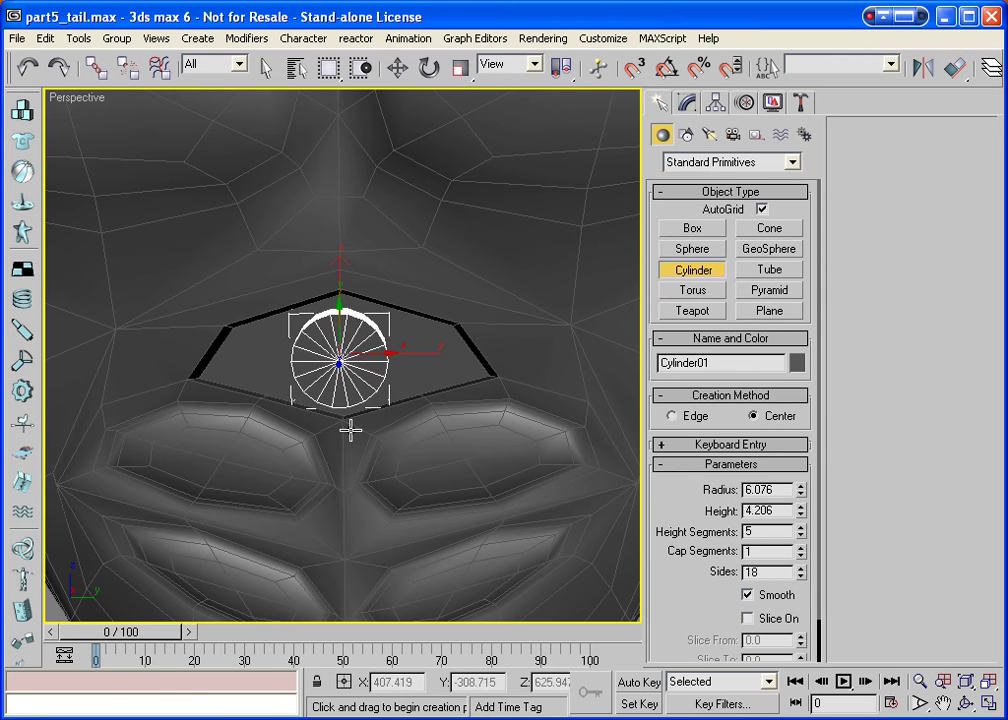
pyautogui.click(354, 436)
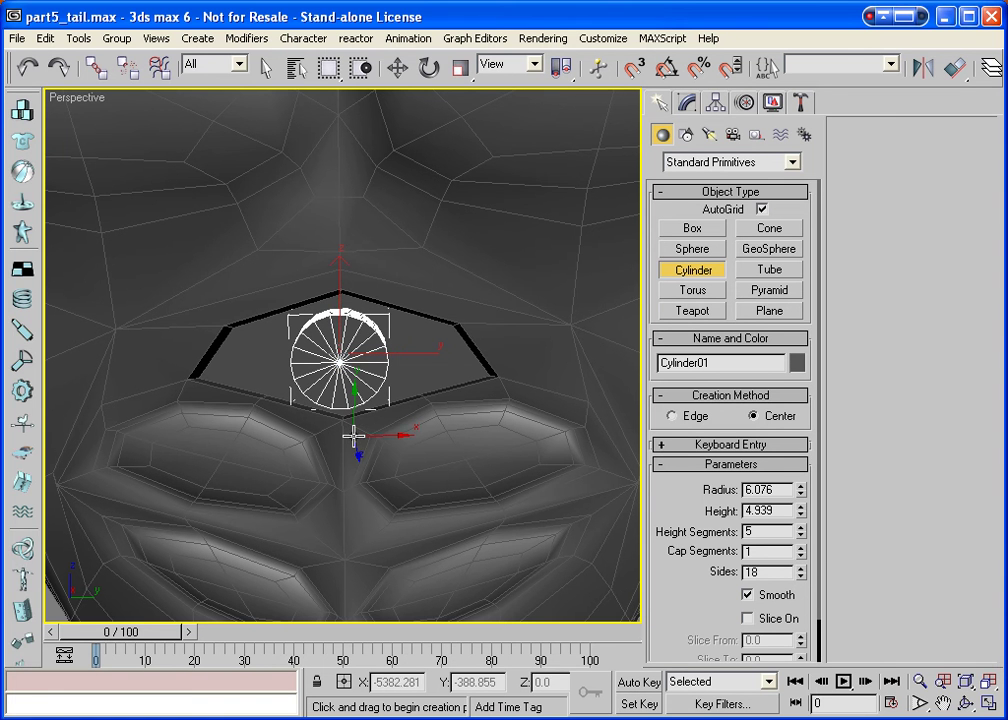
# Reduce the cylinder to 1 height segment and convert it to an Editable Poly.
pyautogui.click(801, 536)
pyautogui.click(801, 536)
pyautogui.click(801, 536)
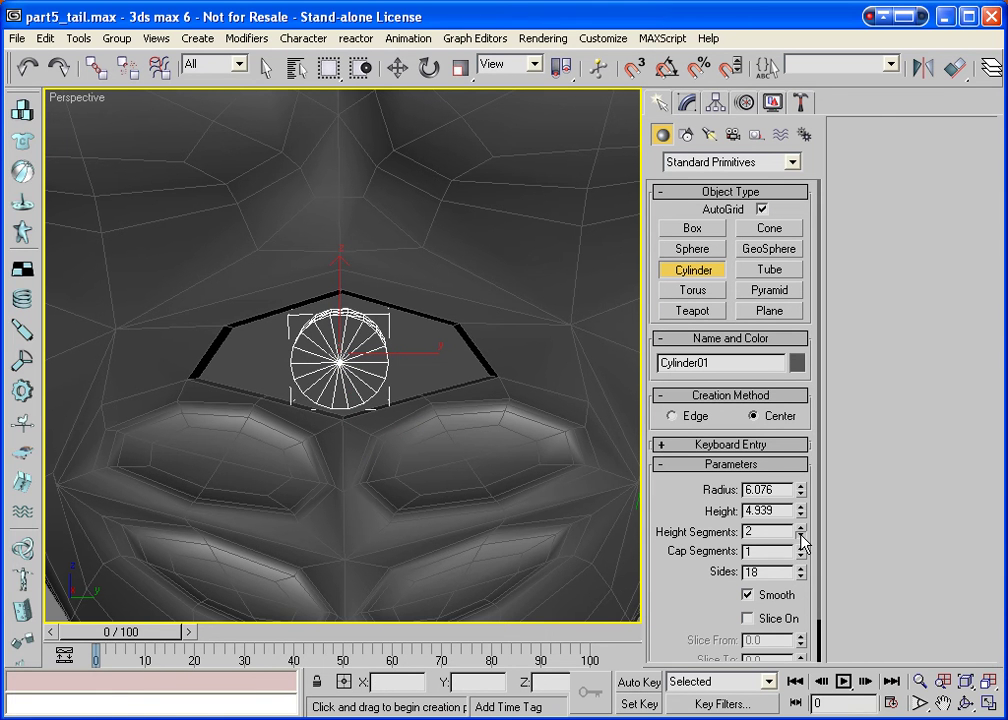
pyautogui.click(801, 536)
pyautogui.click(686, 103)
pyautogui.press('w')
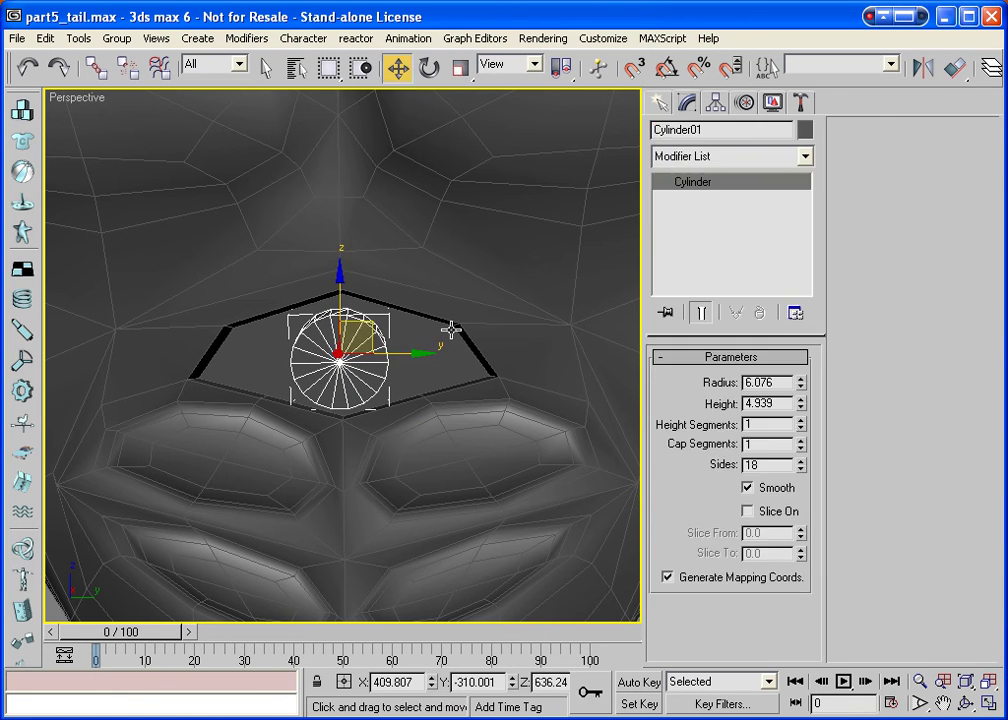
pyautogui.rightClick(340, 352)
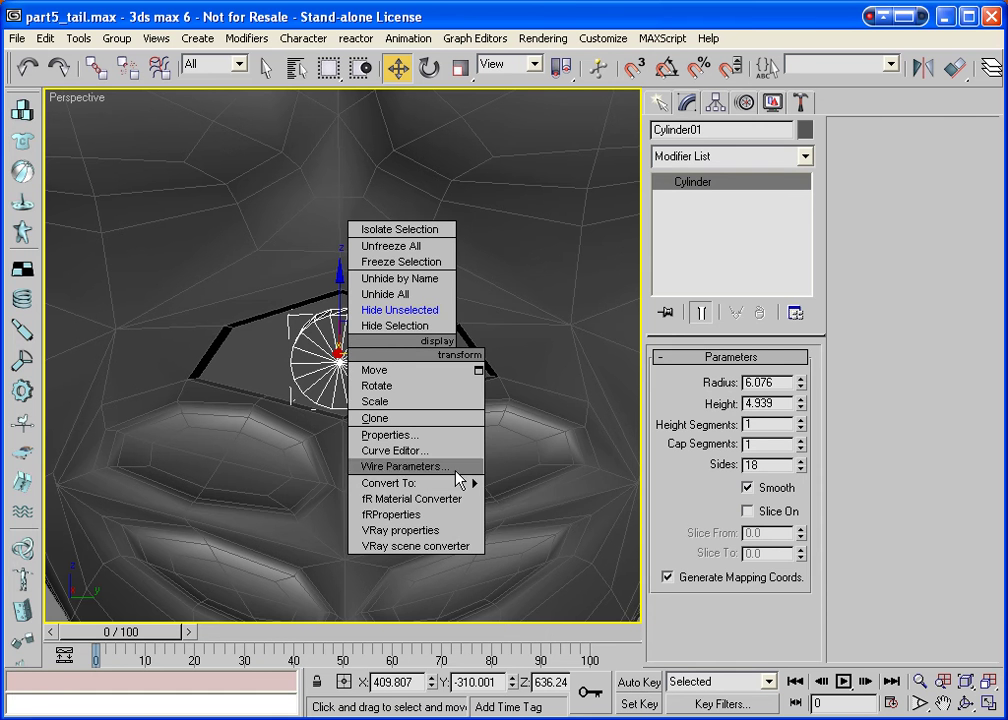
pyautogui.moveTo(440, 483)
pyautogui.click(530, 498)
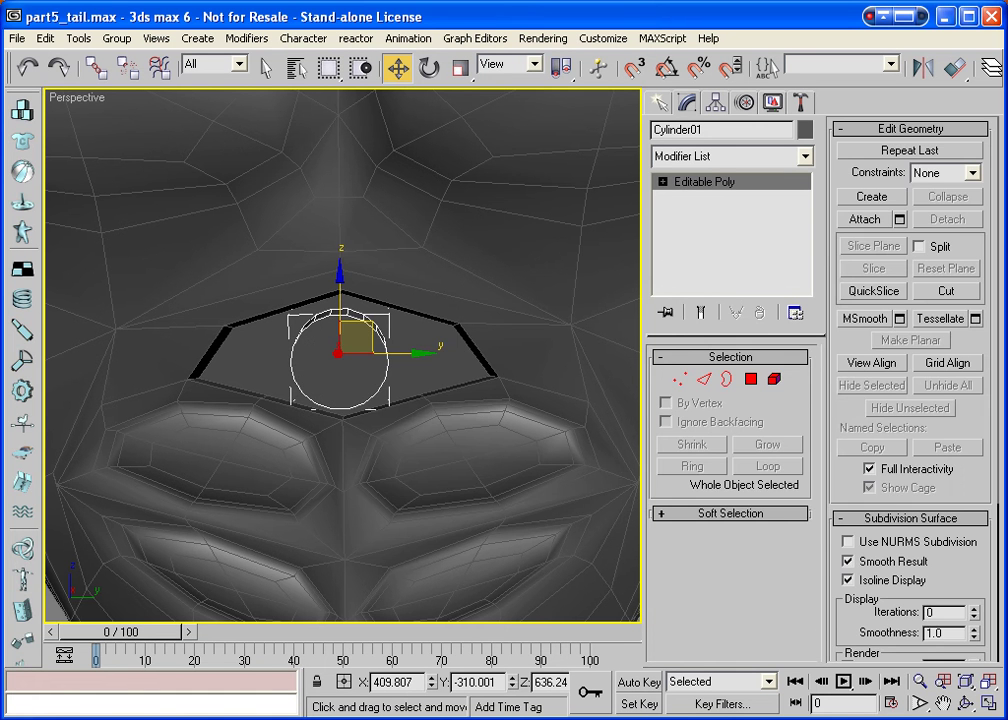
# Create an upright box about 4.3 long, 2 wide and 2.4 high on the recessed face, just left of the cylinder.
pyautogui.hotkey('ctrl', 'r')
pyautogui.moveTo(356, 355); pyautogui.dragTo(341, 337)
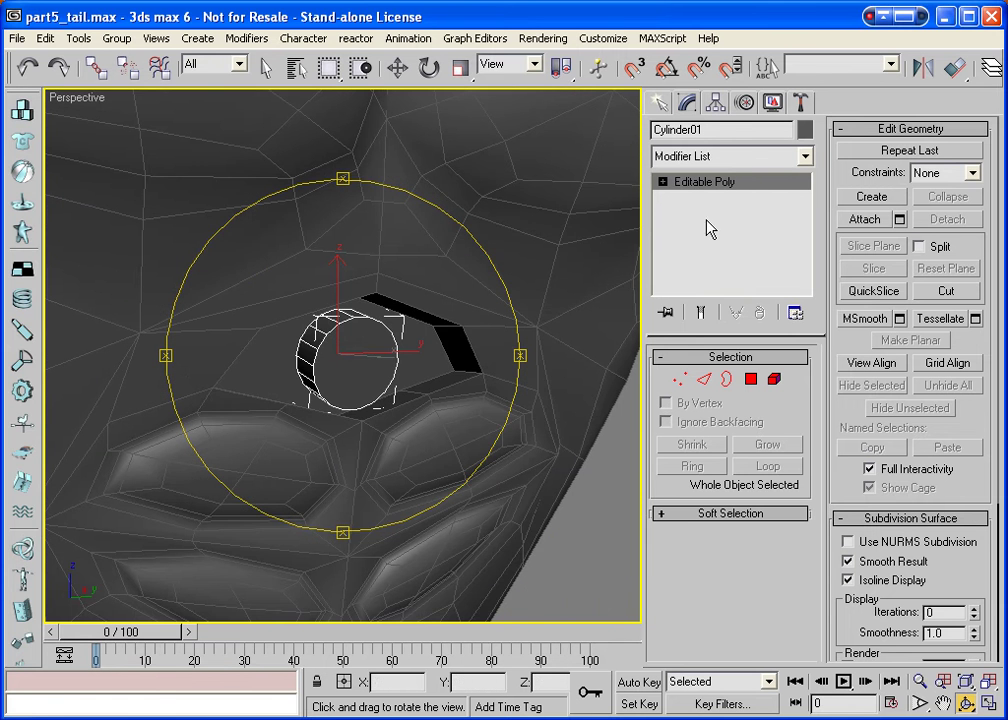
pyautogui.moveTo(394, 364); pyautogui.dragTo(348, 356)
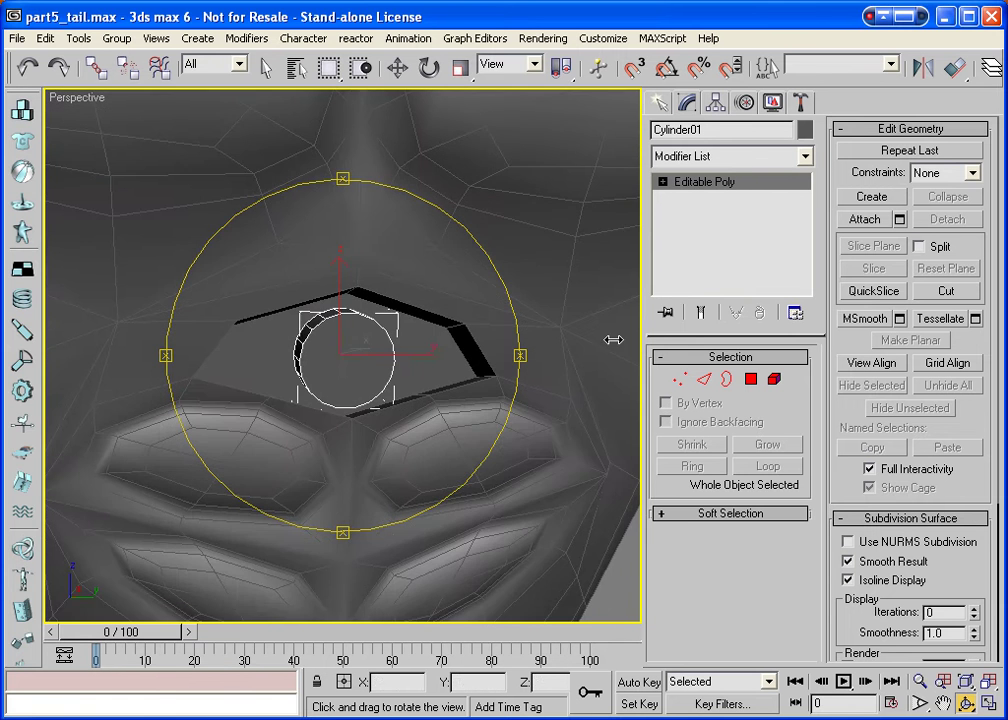
pyautogui.click(658, 102)
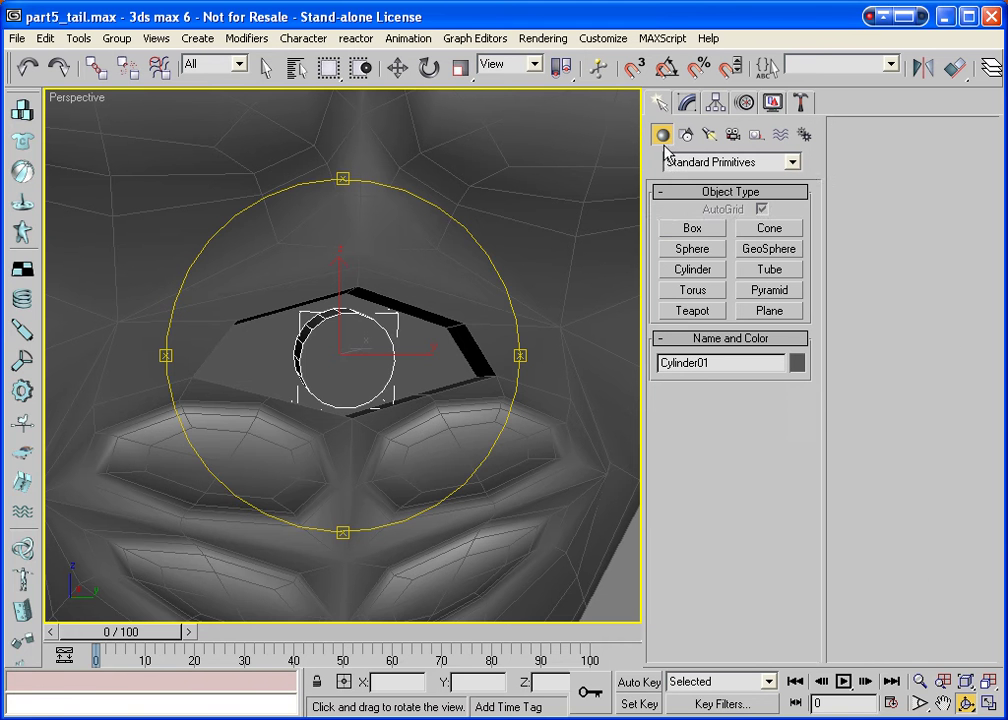
pyautogui.click(690, 229)
pyautogui.moveTo(283, 333); pyautogui.dragTo(266, 362)
pyautogui.click(274, 377)
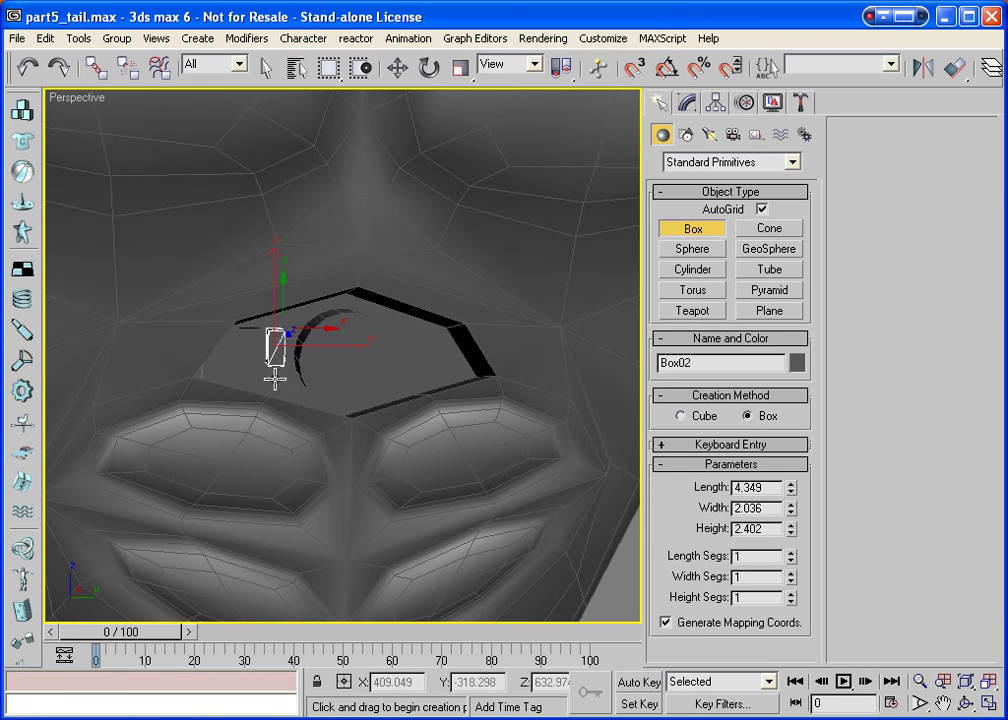
# Add an upright box about 4.7 × 2.2 × 1.7 right of the cylinder and a flat box about 1.3 × 5.9 × 1 below it.
pyautogui.moveTo(387, 328); pyautogui.dragTo(400, 353)
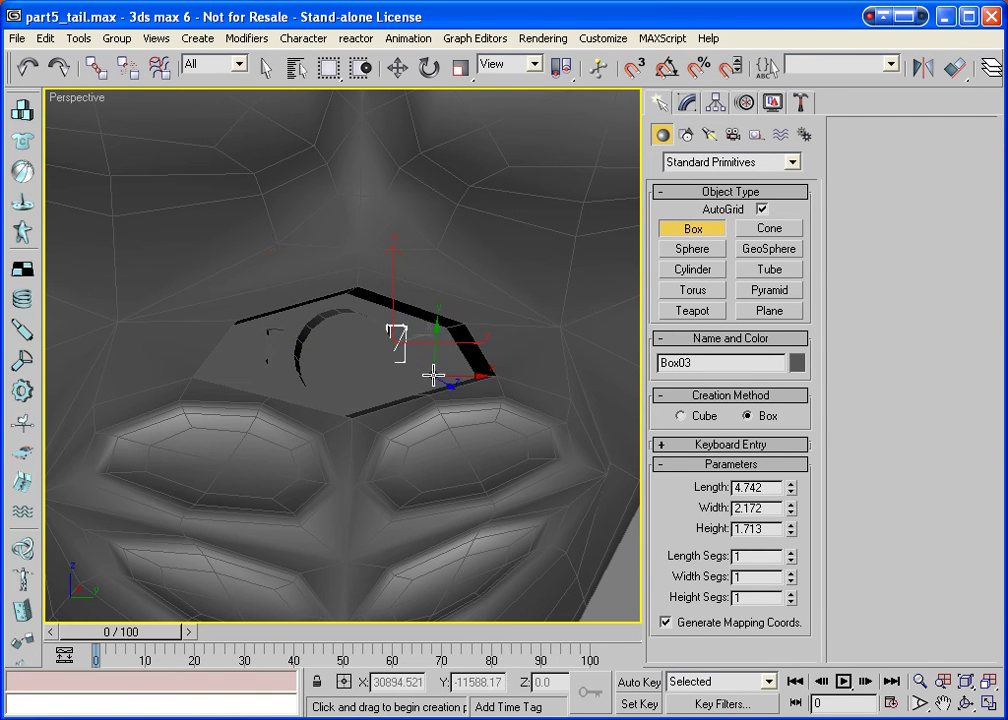
pyautogui.click(441, 371)
pyautogui.moveTo(441, 372); pyautogui.dragTo(399, 381)
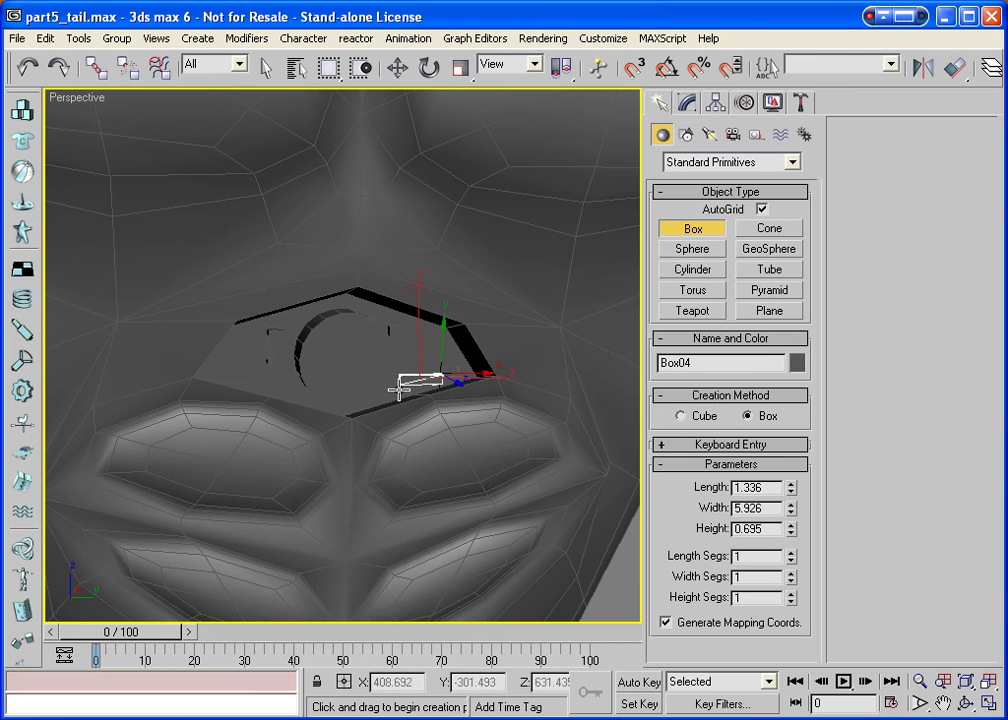
pyautogui.click(405, 388)
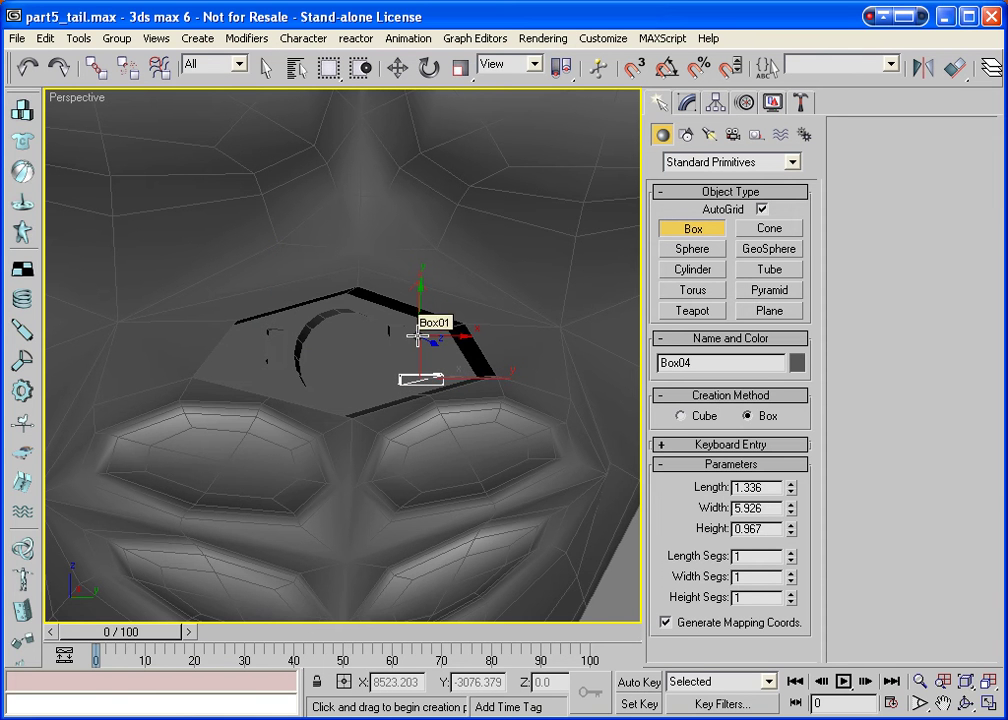
# Add another upright box about 4.5 × 1.8 × 2.7 near the right edge of the recessed face.
pyautogui.press('F4')
pyautogui.press('F3')
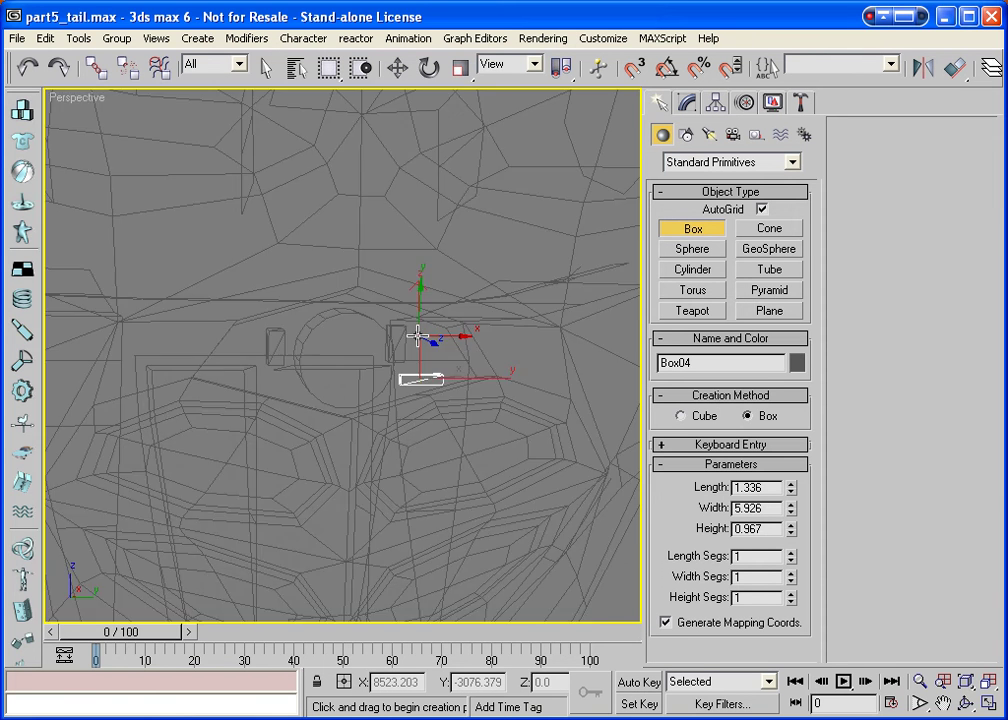
pyautogui.press('F3')
pyautogui.press('F4')
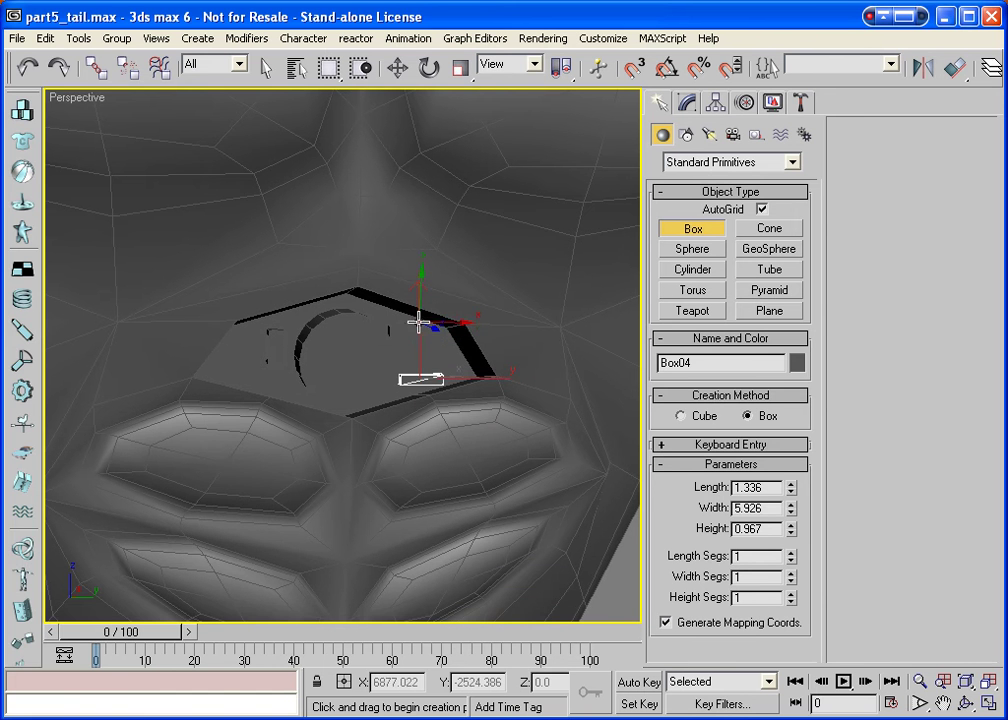
pyautogui.moveTo(421, 327); pyautogui.dragTo(428, 356)
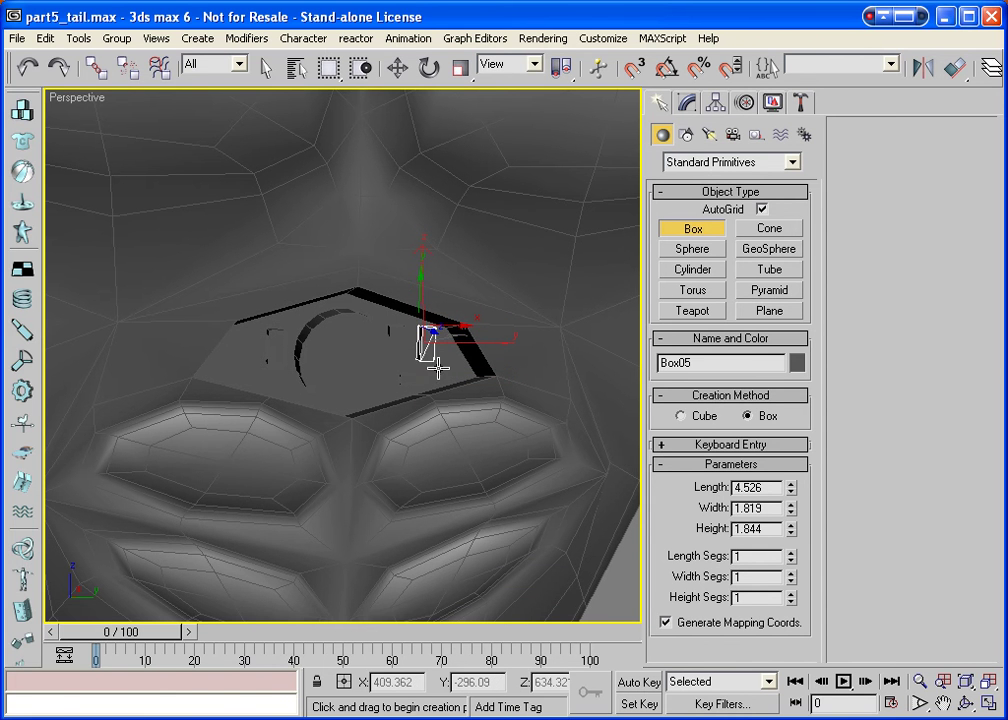
pyautogui.click(441, 371)
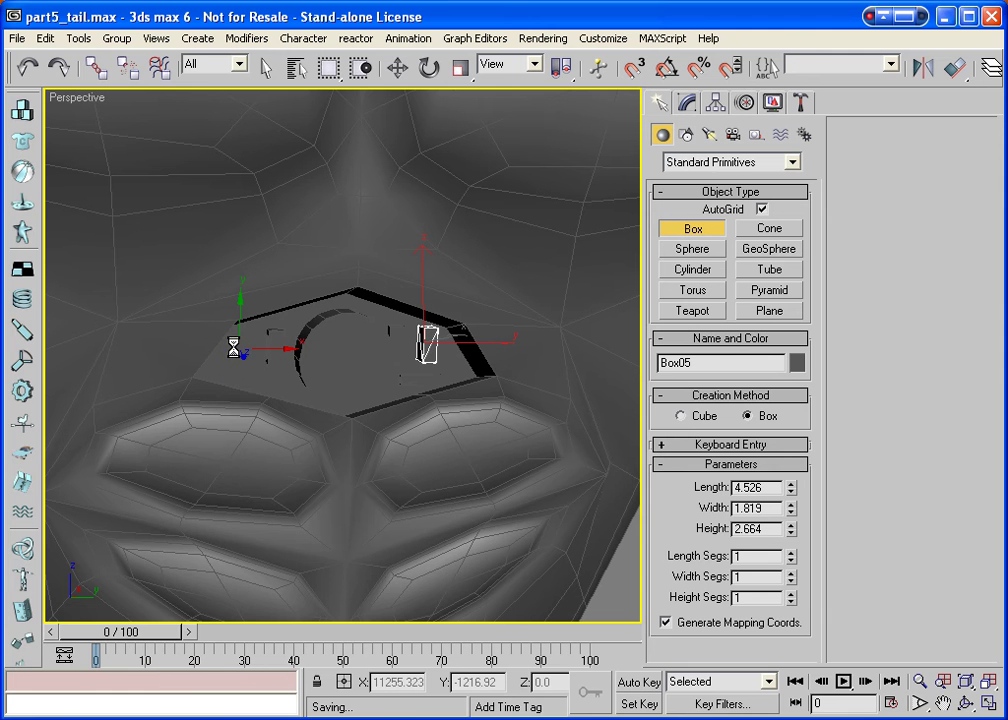
# Add two flat boxes at the recess's left end, about 1.5 × 3 × 2.8 and, beneath it, about 1.7 × 4.3 × 1.6.
pyautogui.moveTo(234, 349); pyautogui.dragTo(259, 353)
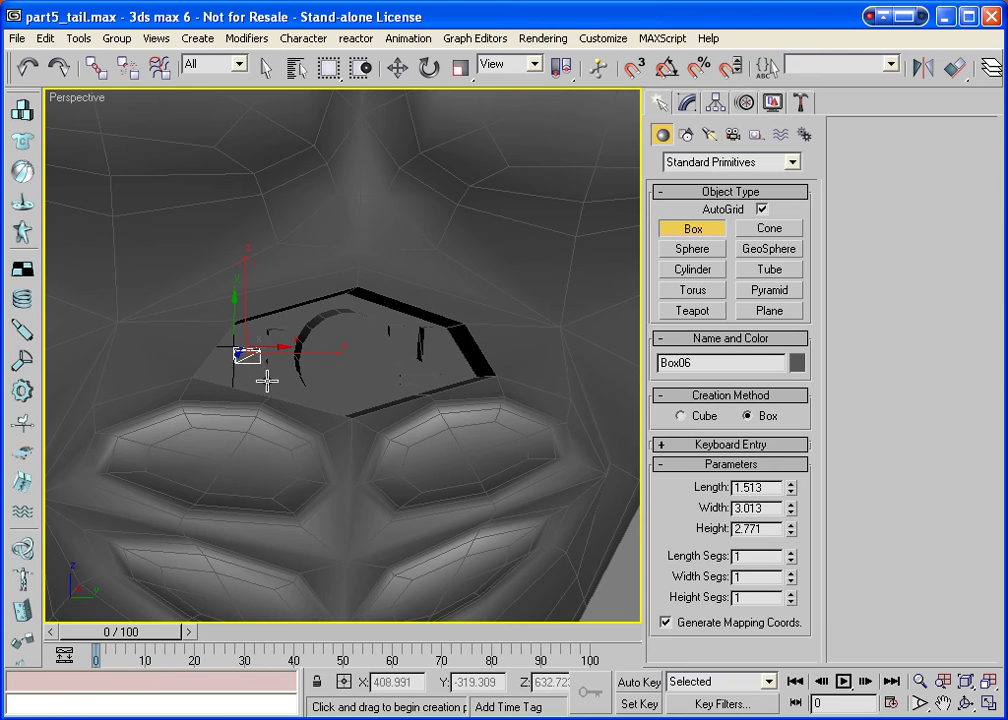
pyautogui.click(268, 381)
pyautogui.moveTo(227, 377); pyautogui.dragTo(261, 382)
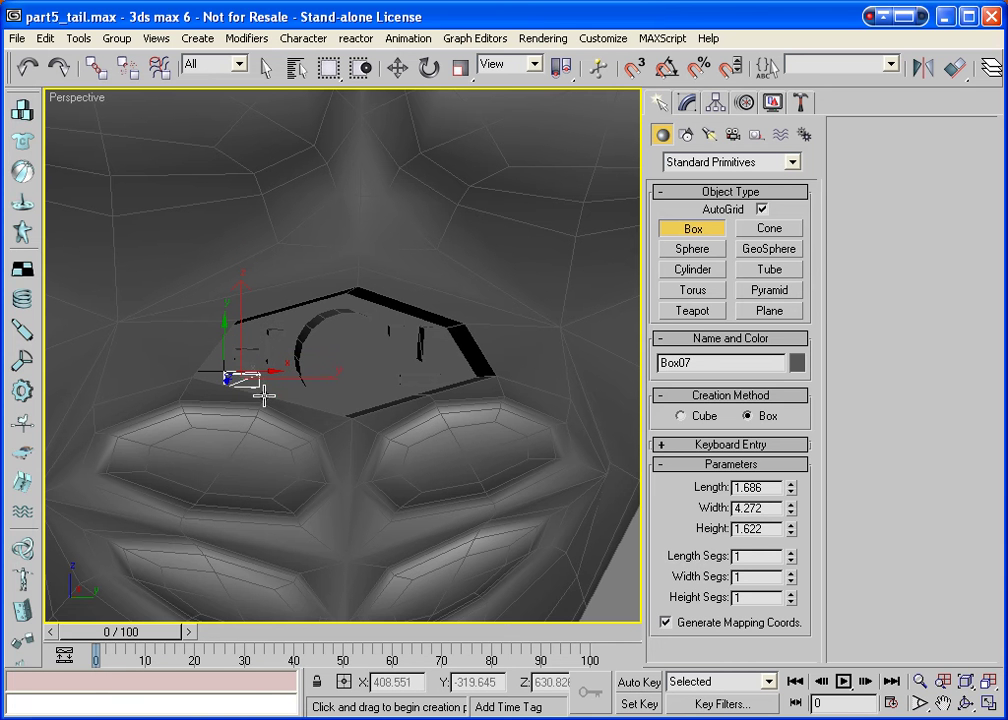
pyautogui.click(263, 395)
# Attach the cylinder and all six small boxes in the recess to the chassis mesh.
pyautogui.press('w')
pyautogui.click(578, 249)
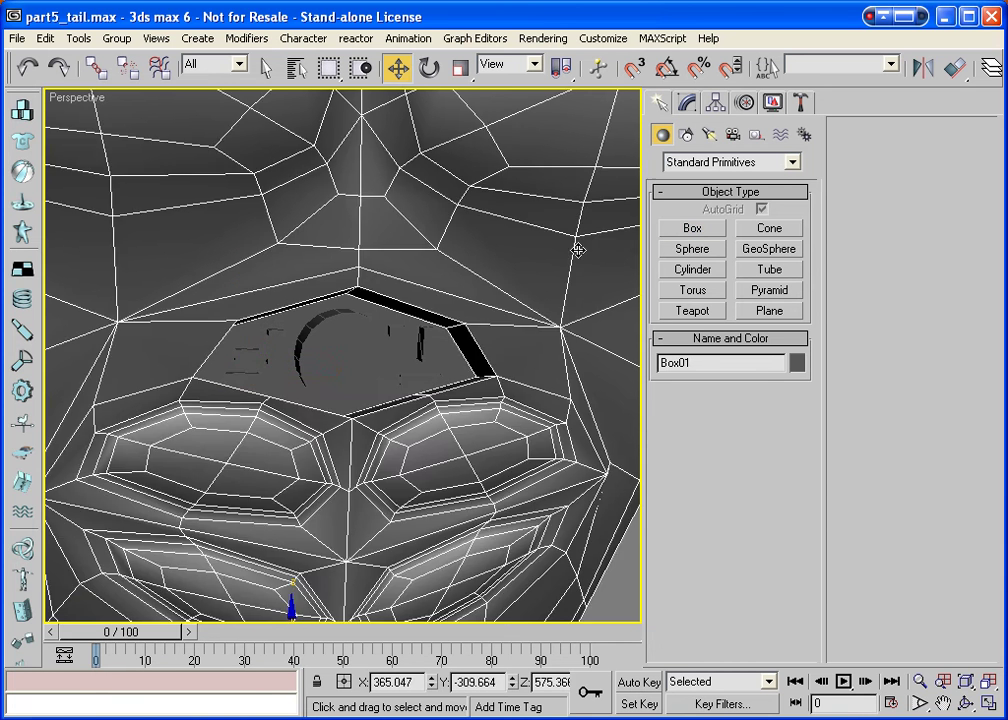
pyautogui.click(687, 103)
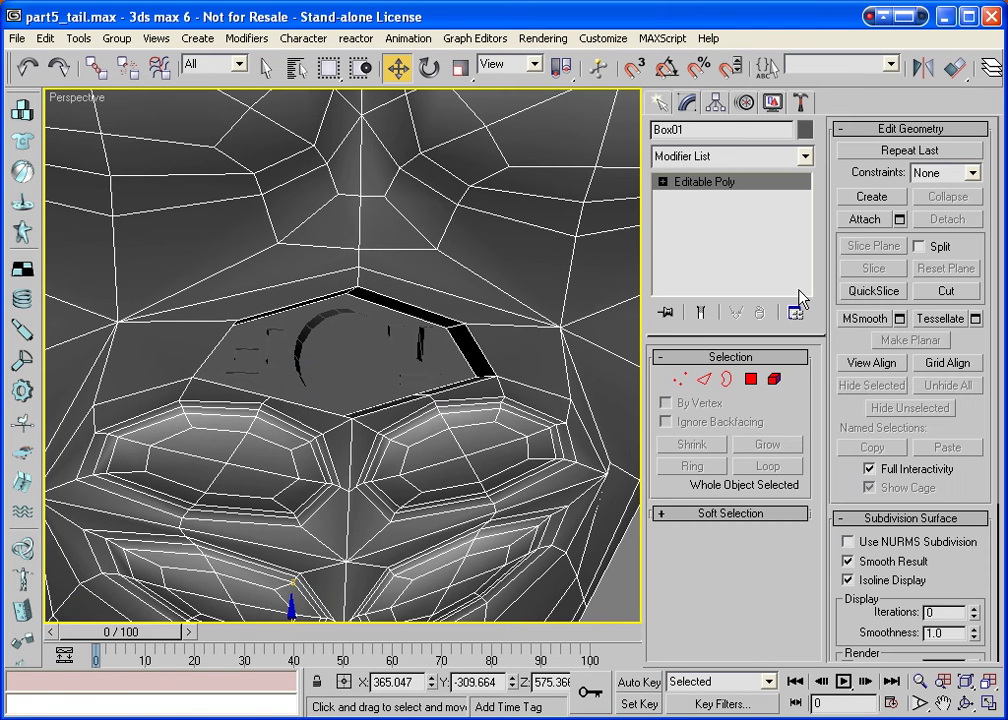
pyautogui.click(865, 219)
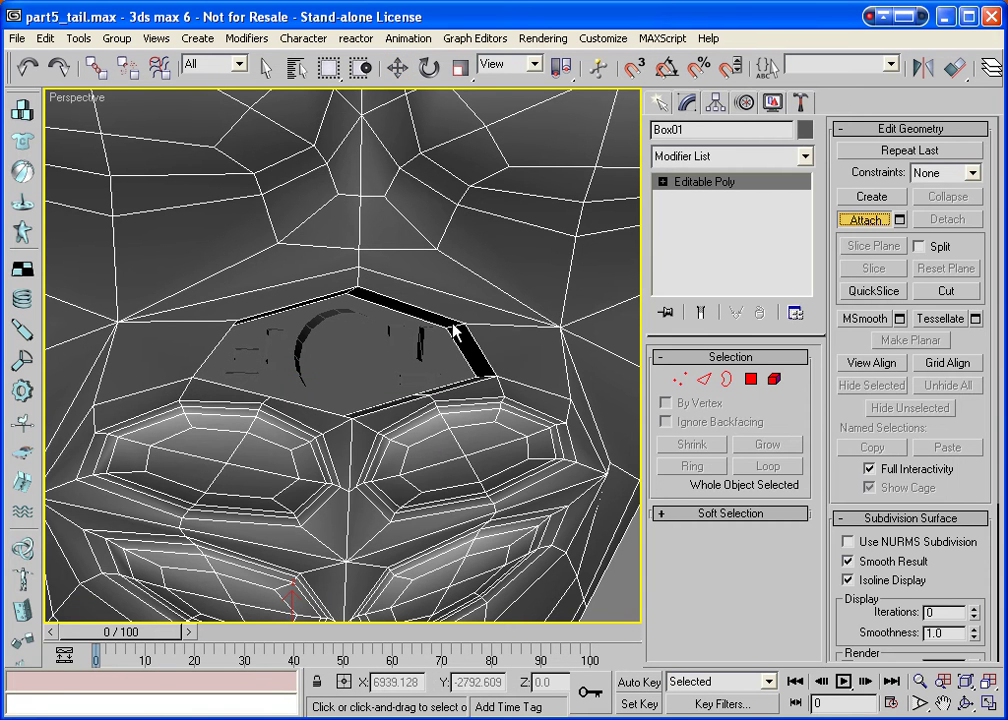
pyautogui.click(421, 339)
pyautogui.click(395, 337)
pyautogui.click(328, 340)
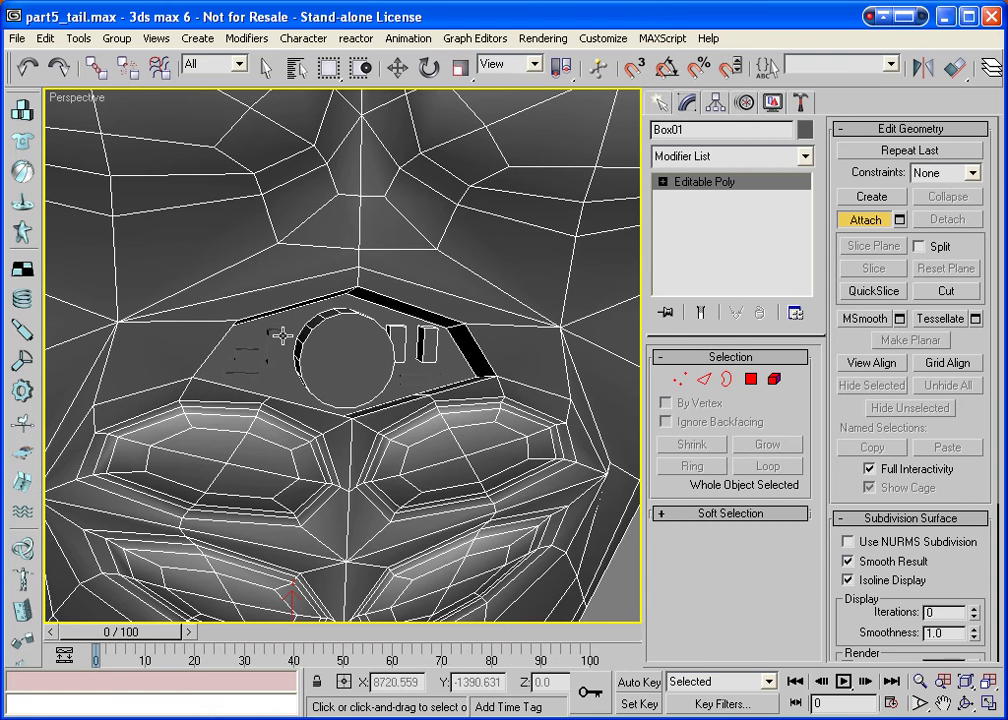
pyautogui.click(270, 343)
pyautogui.click(249, 352)
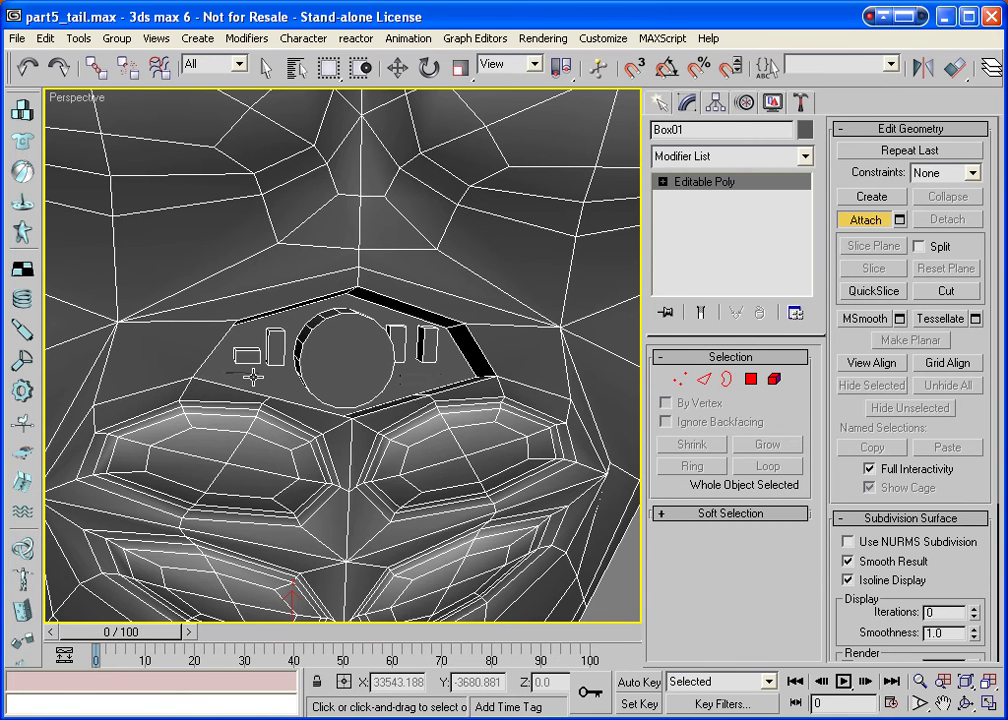
pyautogui.click(253, 379)
pyautogui.click(420, 380)
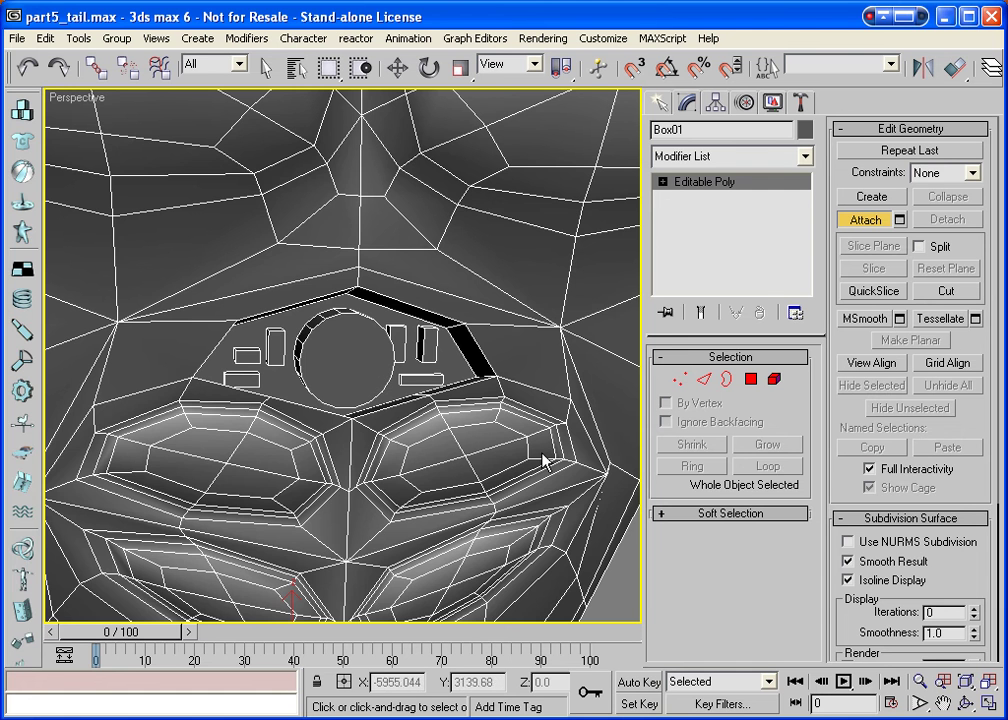
# Examine the whole chassis from the front, back and side.
pyautogui.click(919, 680)
pyautogui.moveTo(352, 390); pyautogui.dragTo(352, 470)
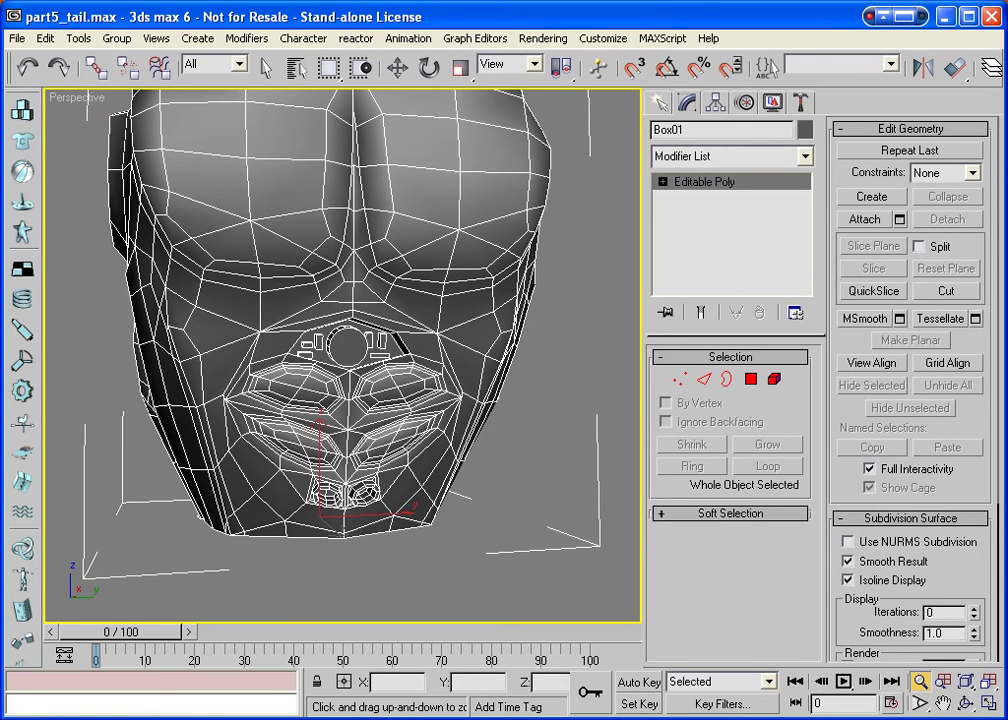
pyautogui.click(964, 704)
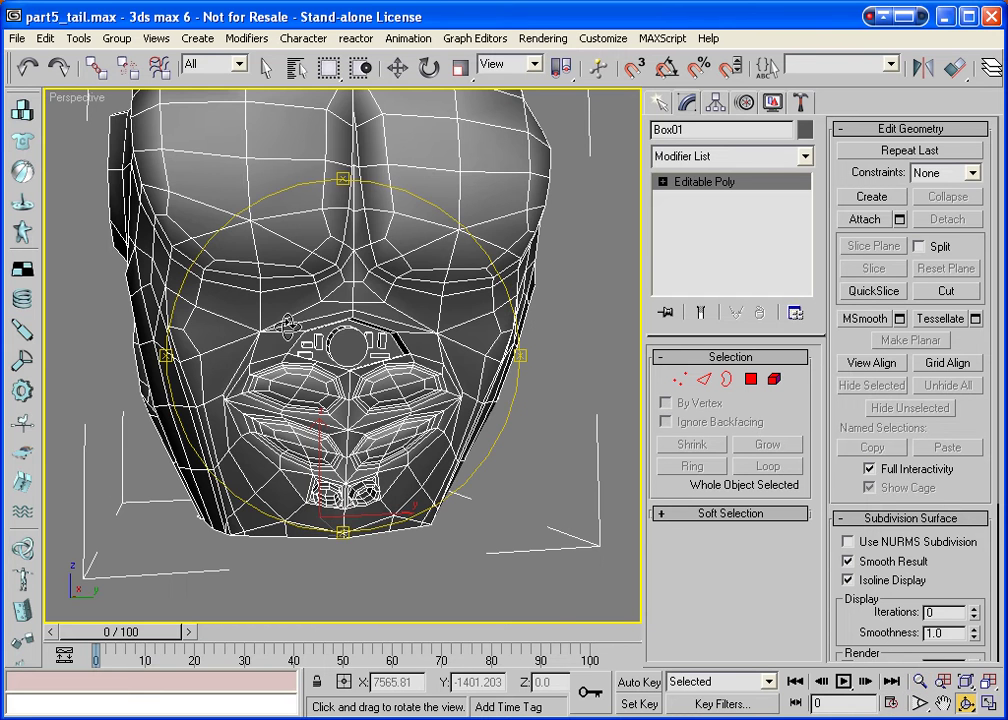
pyautogui.moveTo(288, 323); pyautogui.dragTo(118, 228)
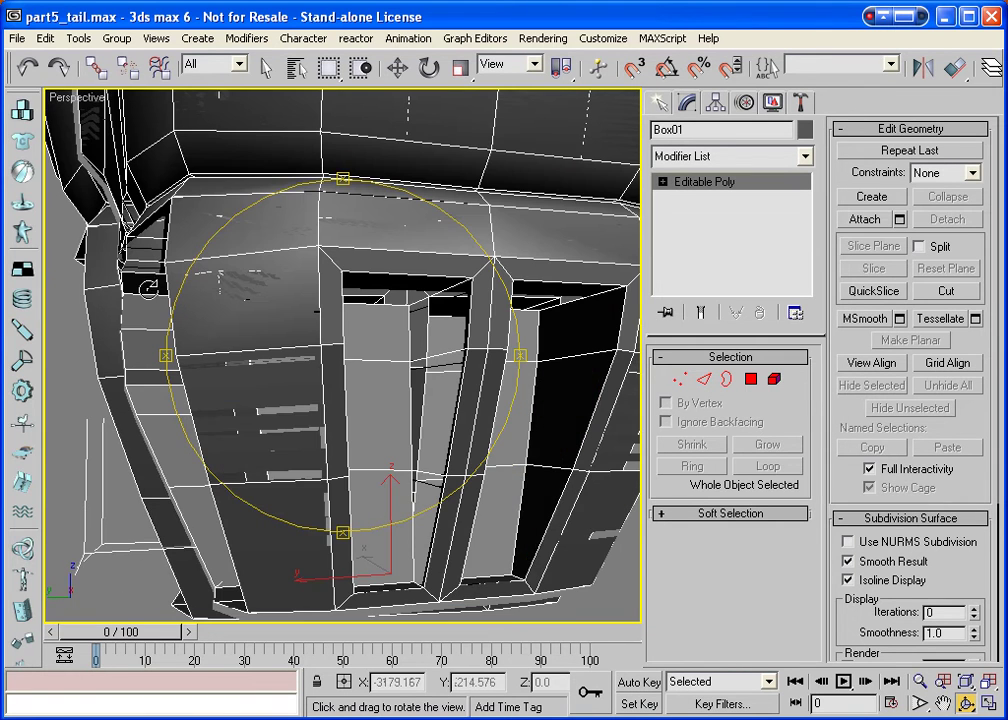
pyautogui.moveTo(450, 382); pyautogui.dragTo(250, 420)
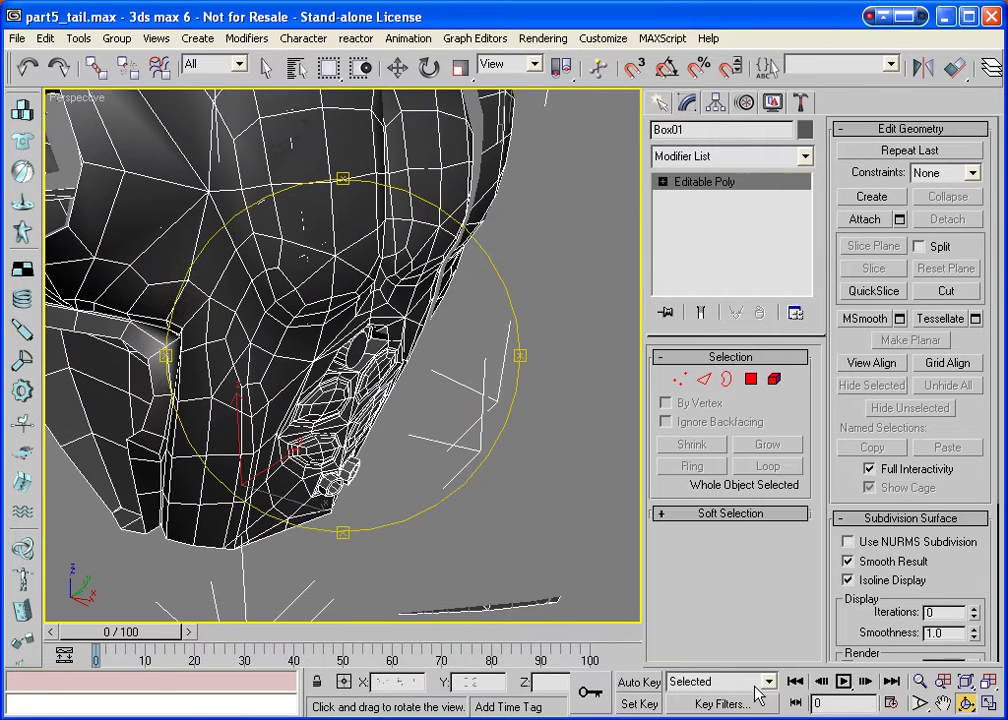
# Turn on NURMS subdivision for the whole chassis with 1 display iteration.
pyautogui.click(922, 682)
pyautogui.moveTo(421, 349); pyautogui.dragTo(416, 475)
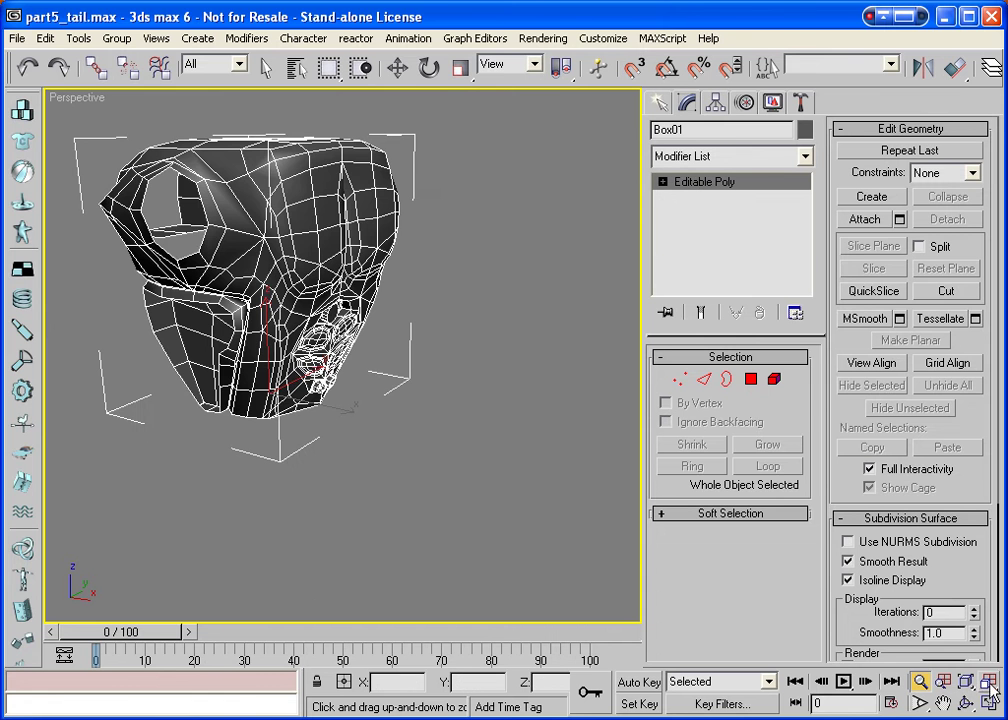
pyautogui.moveTo(988, 681); pyautogui.dragTo(988, 662)
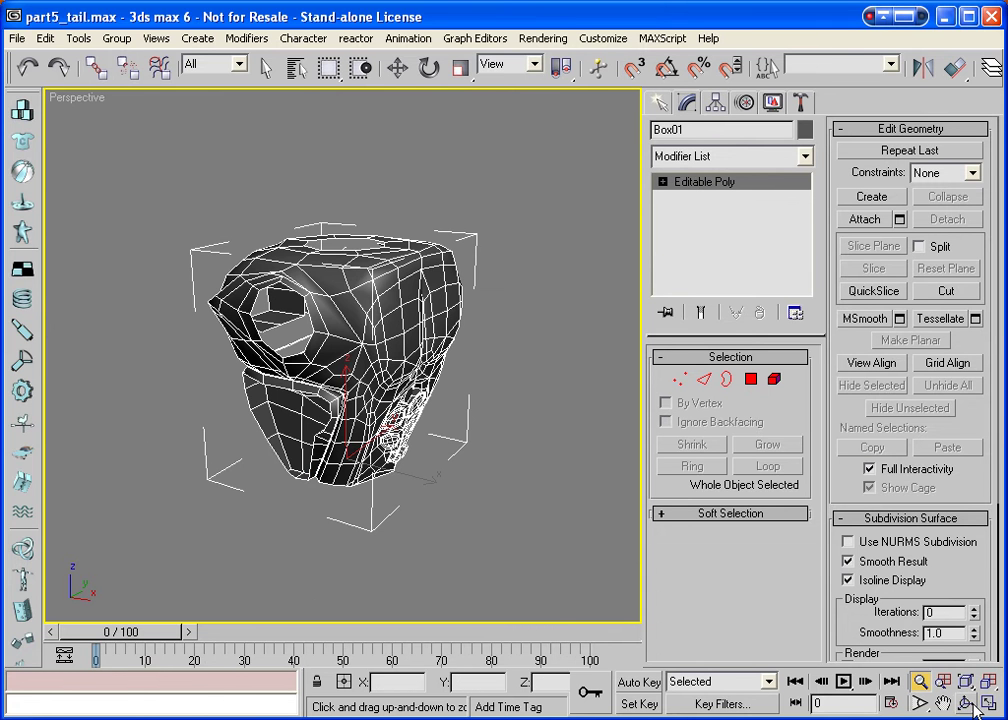
pyautogui.click(966, 703)
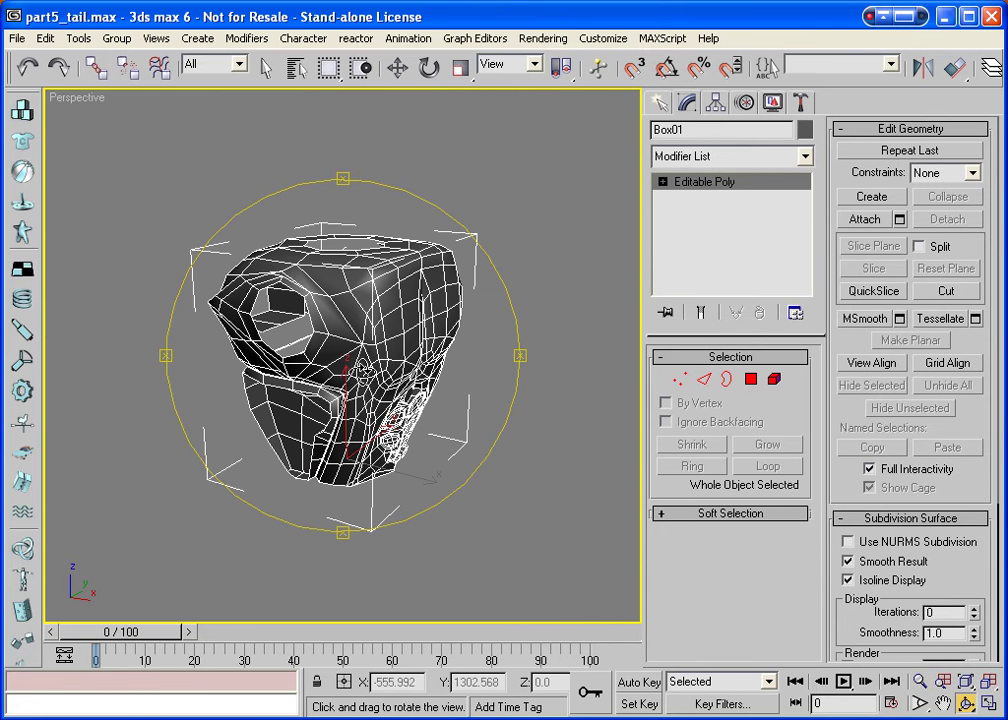
pyautogui.moveTo(288, 295); pyautogui.dragTo(360, 400)
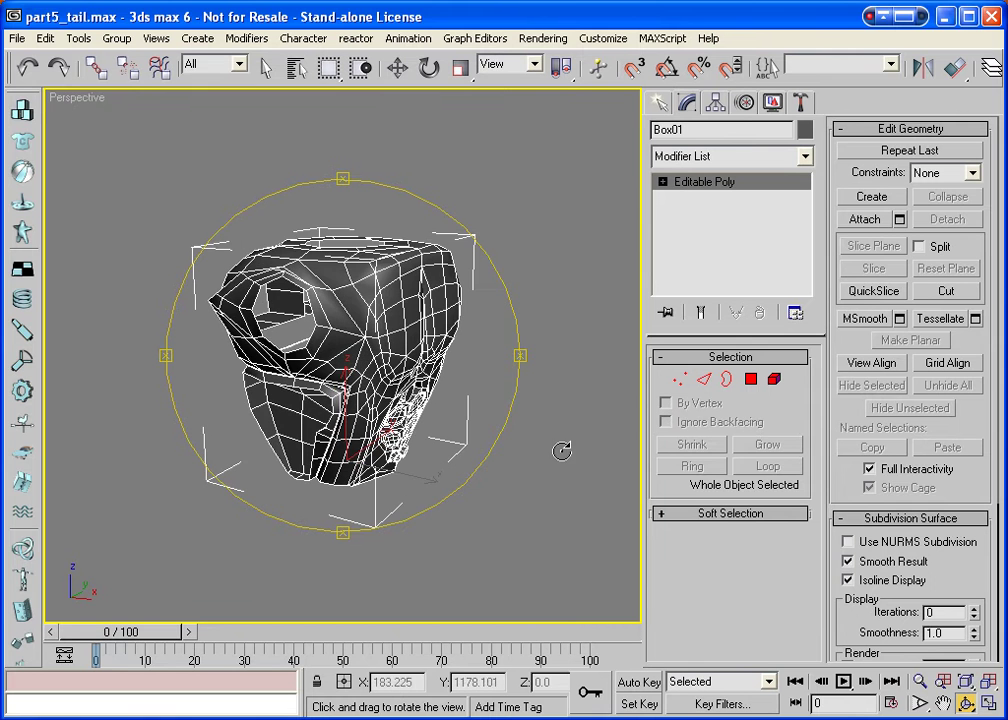
pyautogui.click(848, 541)
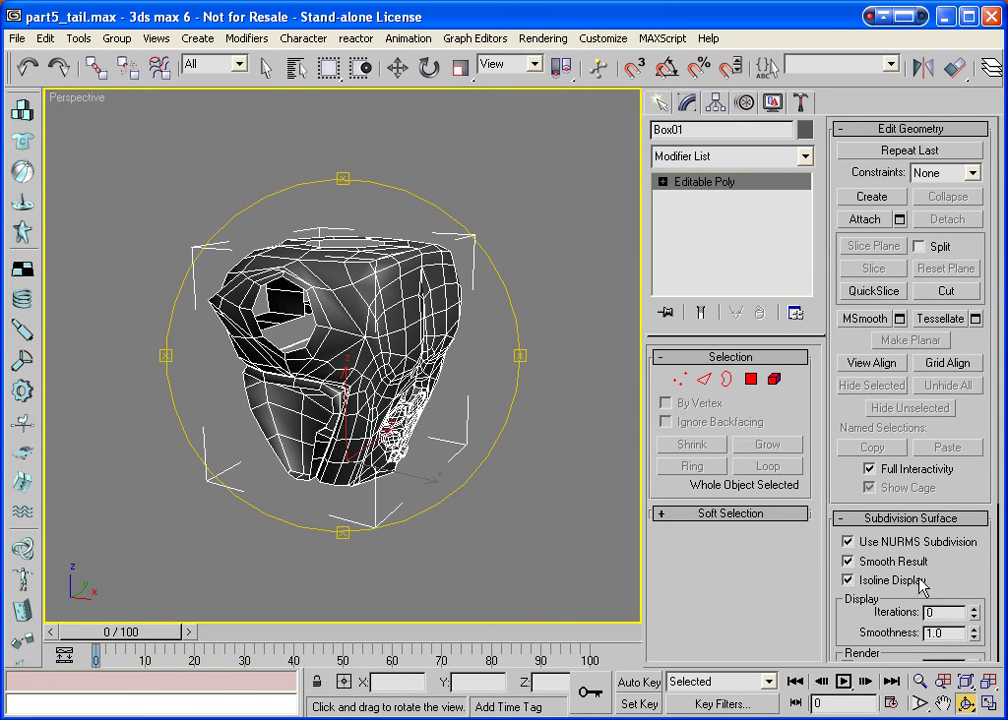
pyautogui.click(974, 609)
# Examine the smoothed chassis from the front and at an angle, and switch NURMS subdivision off.
pyautogui.moveTo(318, 296)
pyautogui.mouseDown()
pyautogui.moveTo(335, 300)
pyautogui.moveTo(300, 310)
pyautogui.moveTo(322, 316)
pyautogui.mouseUp()
pyautogui.scroll(5, 325, 320)
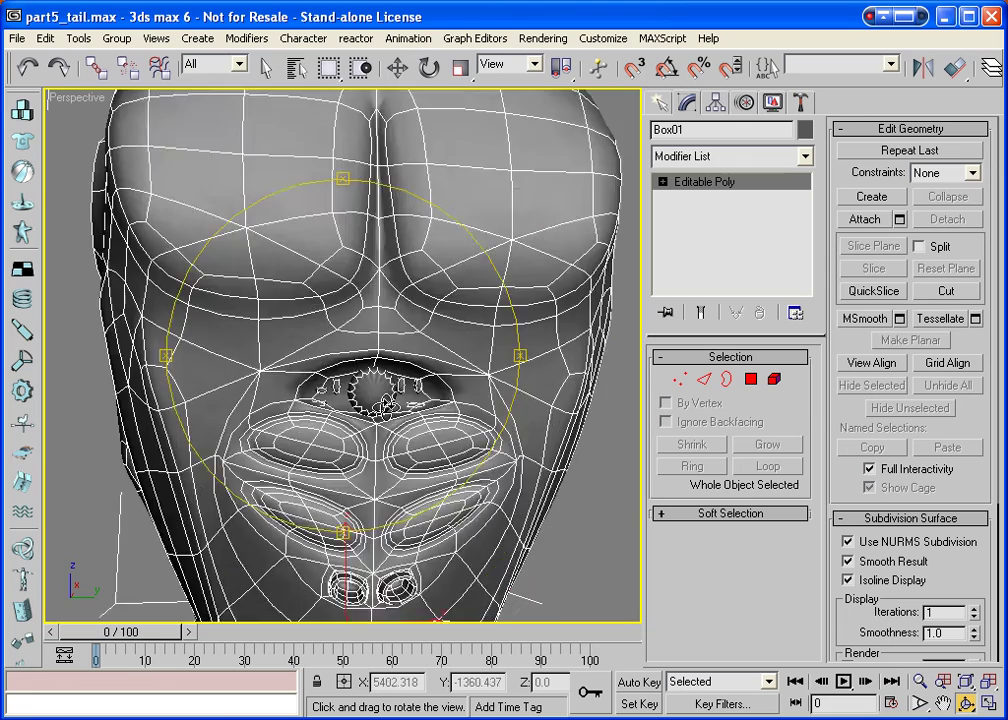
pyautogui.moveTo(392, 400); pyautogui.dragTo(381, 378)
pyautogui.scroll(-4, 403, 362)
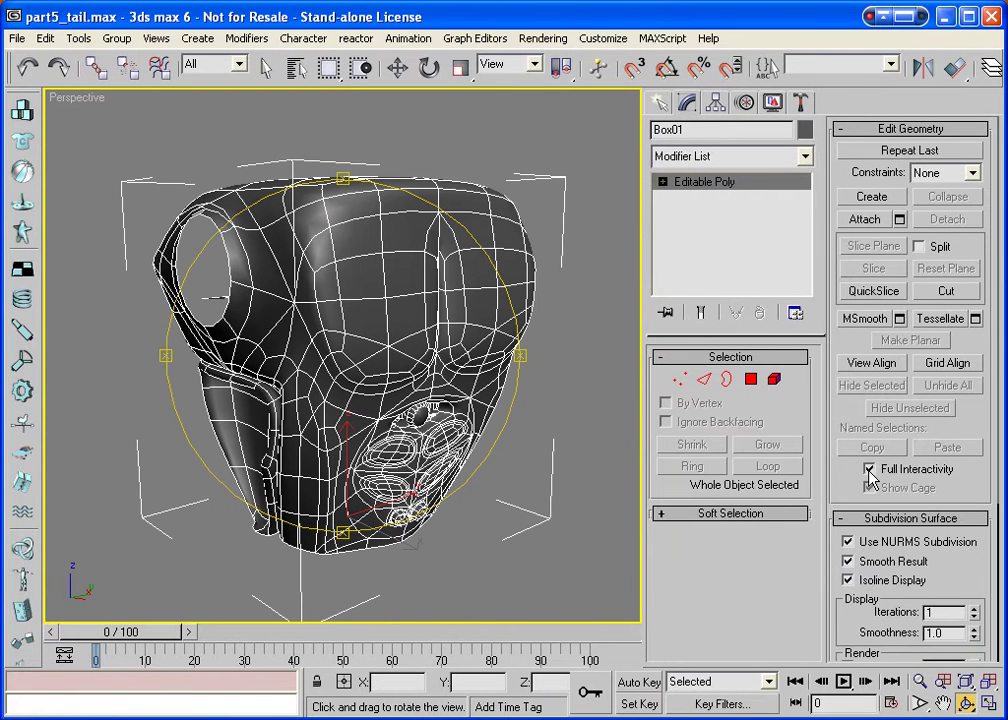
pyautogui.click(848, 541)
# Cap the round side opening of the chassis by creating one polygon through its eight rim vertices.
pyautogui.moveTo(358, 337); pyautogui.dragTo(457, 360)
pyautogui.scroll(3, 413, 330)
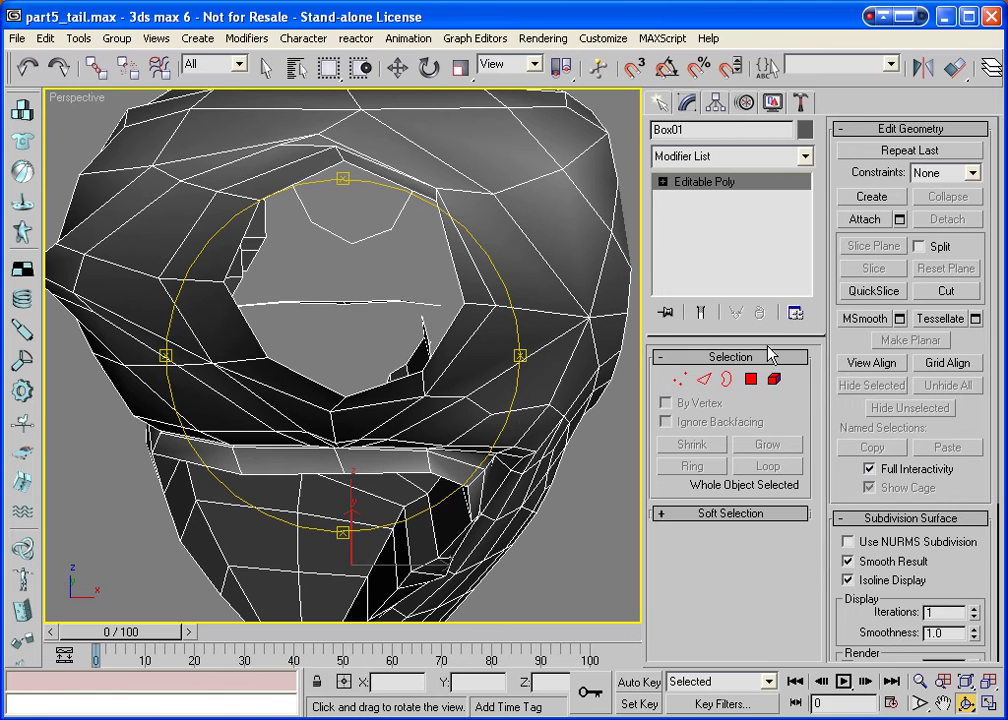
pyautogui.click(751, 379)
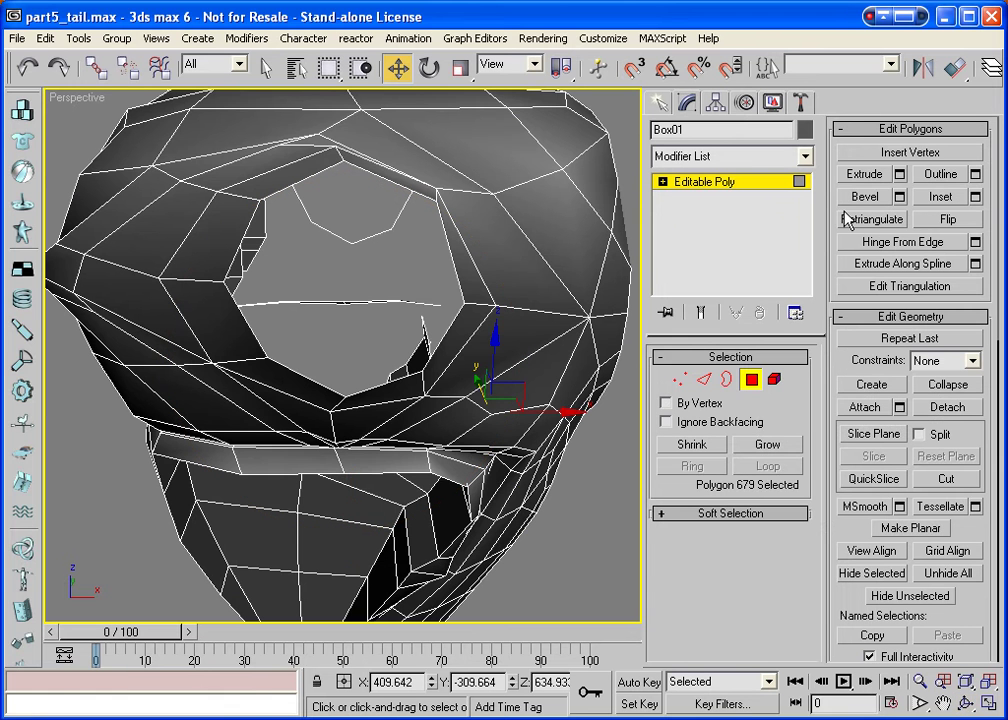
pyautogui.click(871, 384)
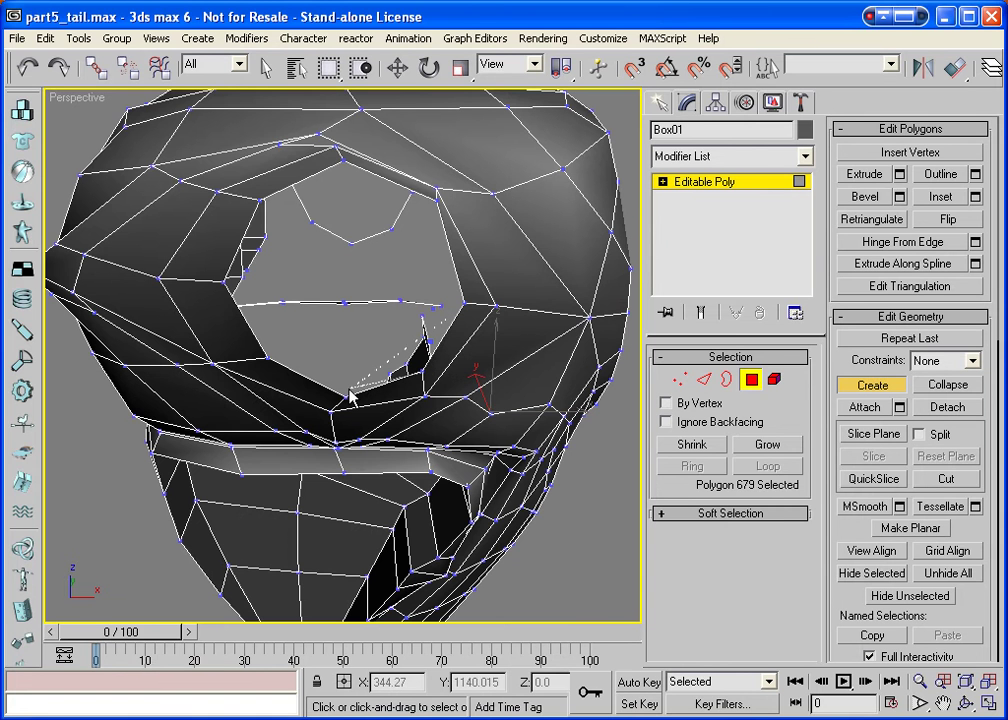
pyautogui.click(440, 305)
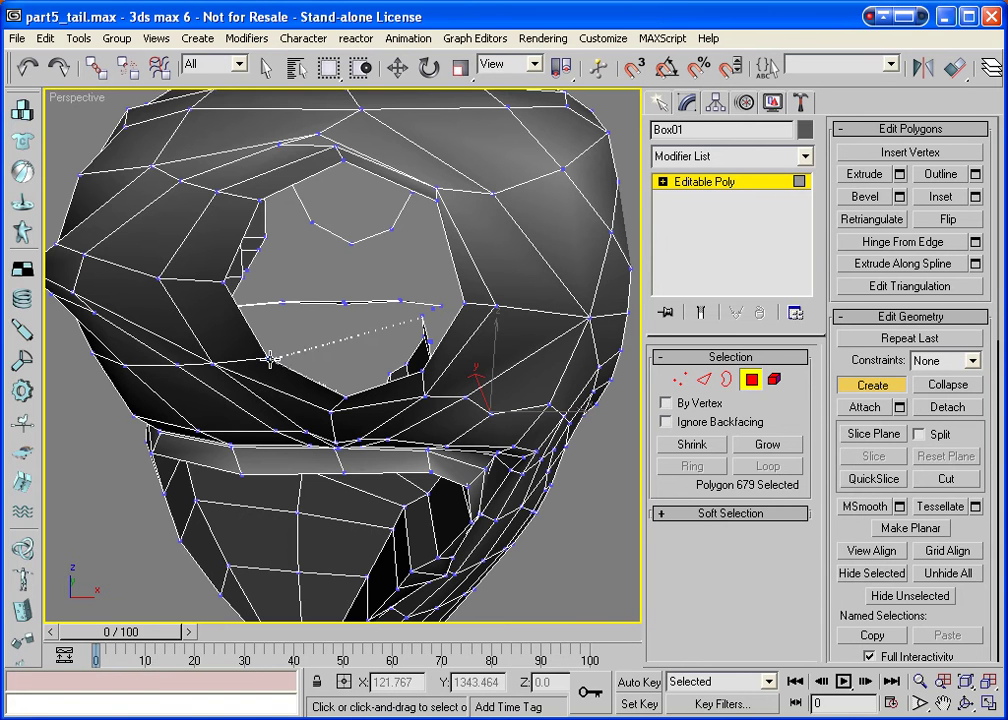
pyautogui.click(261, 200)
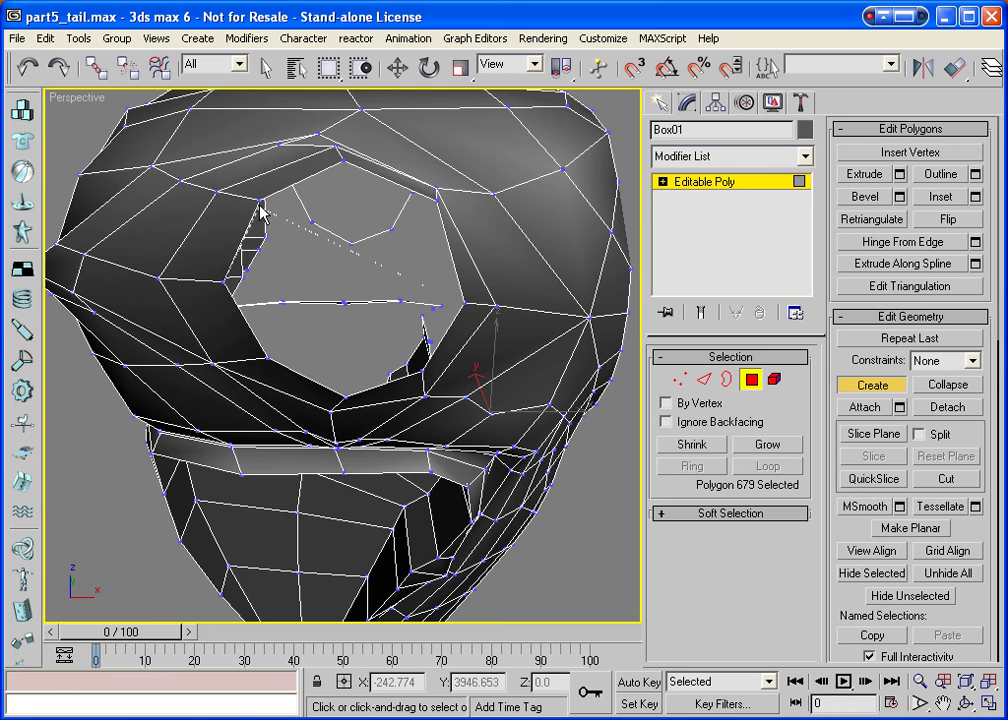
pyautogui.click(341, 156)
pyautogui.click(435, 197)
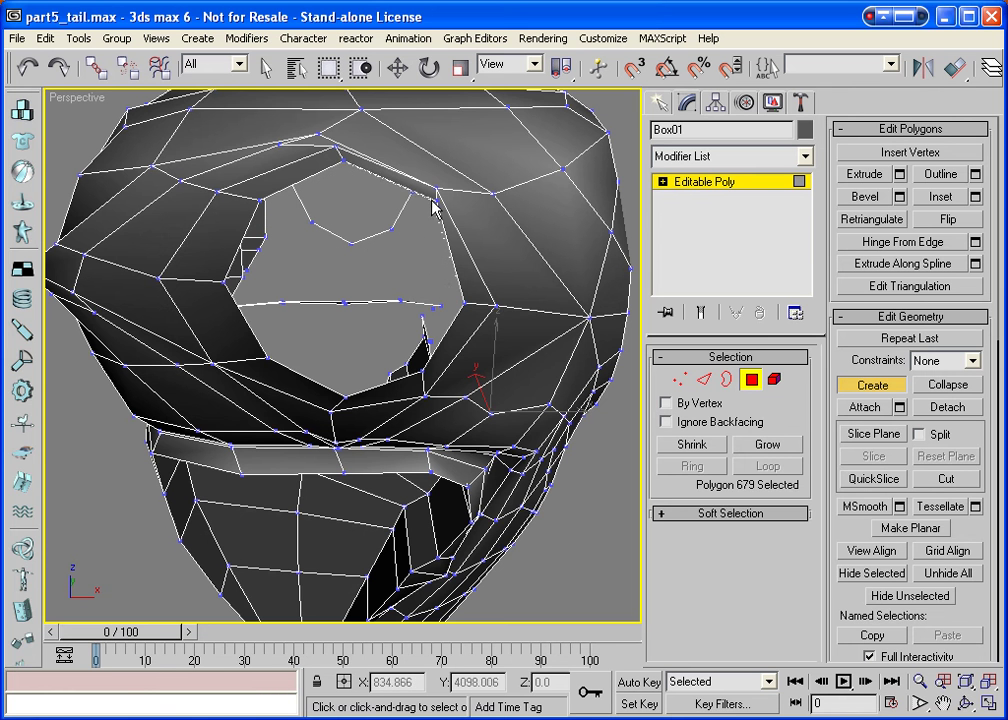
pyautogui.click(465, 304)
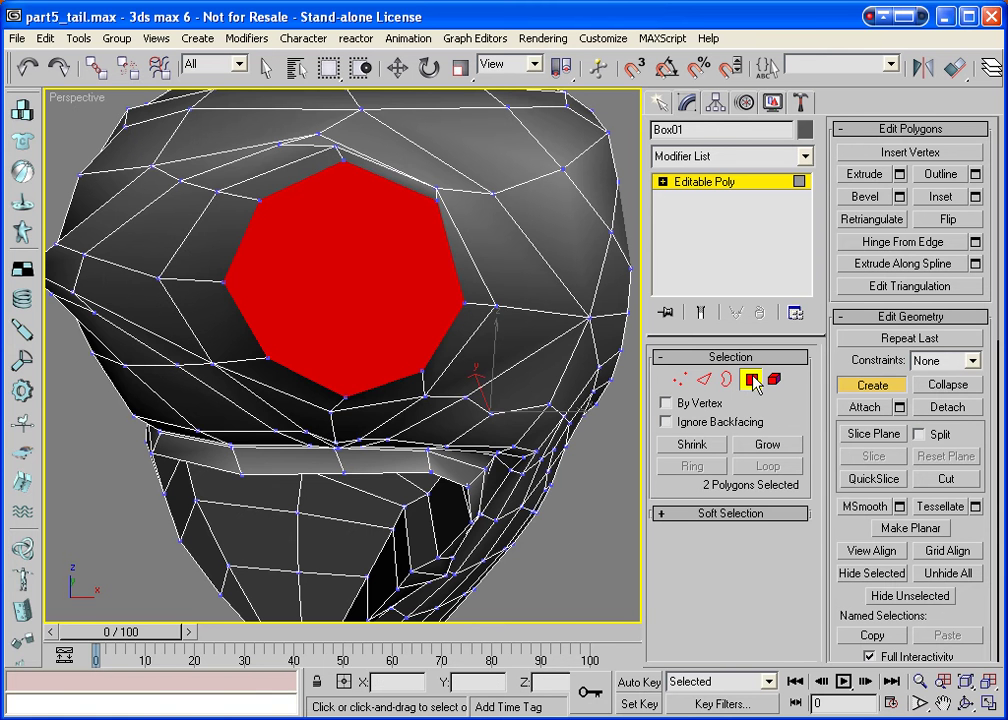
# Cap the round opening on top of the chassis by creating one polygon through its eight rim vertices.
pyautogui.hotkey('ctrl', 'r')
pyautogui.moveTo(411, 229); pyautogui.dragTo(316, 357)
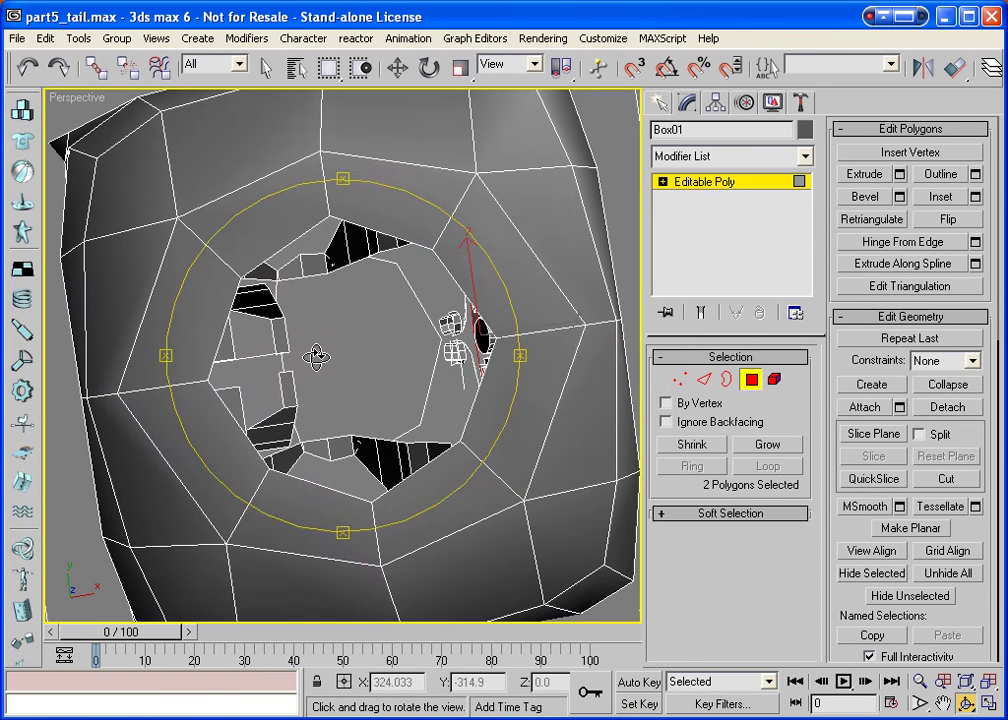
pyautogui.rightClick(317, 355)
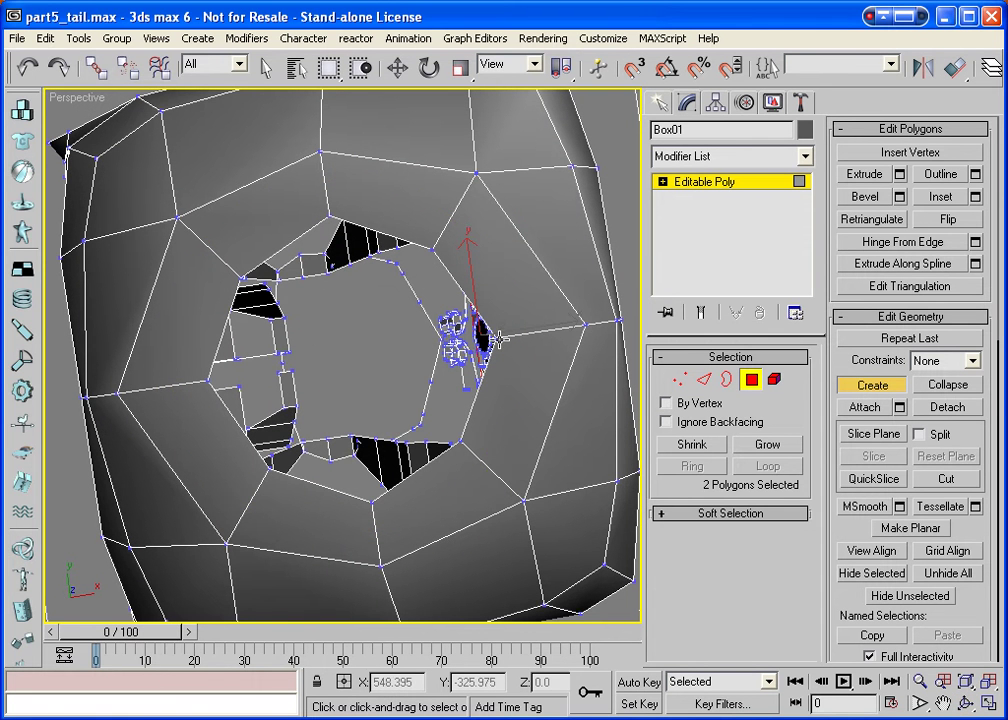
pyautogui.click(966, 704)
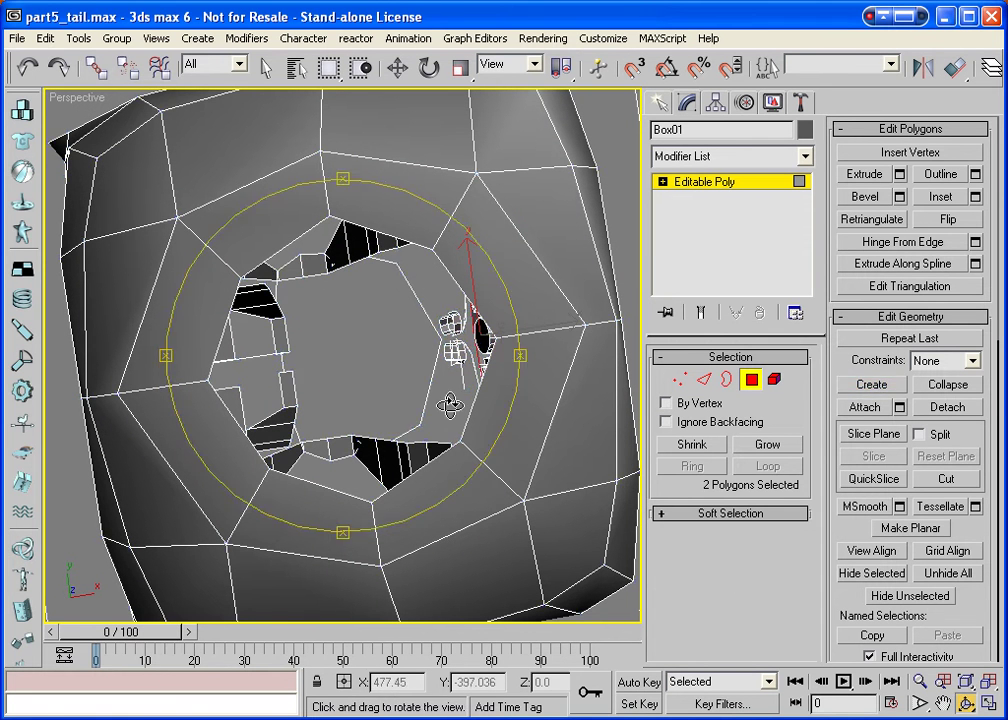
pyautogui.moveTo(450, 404); pyautogui.dragTo(408, 343)
pyautogui.rightClick(420, 348)
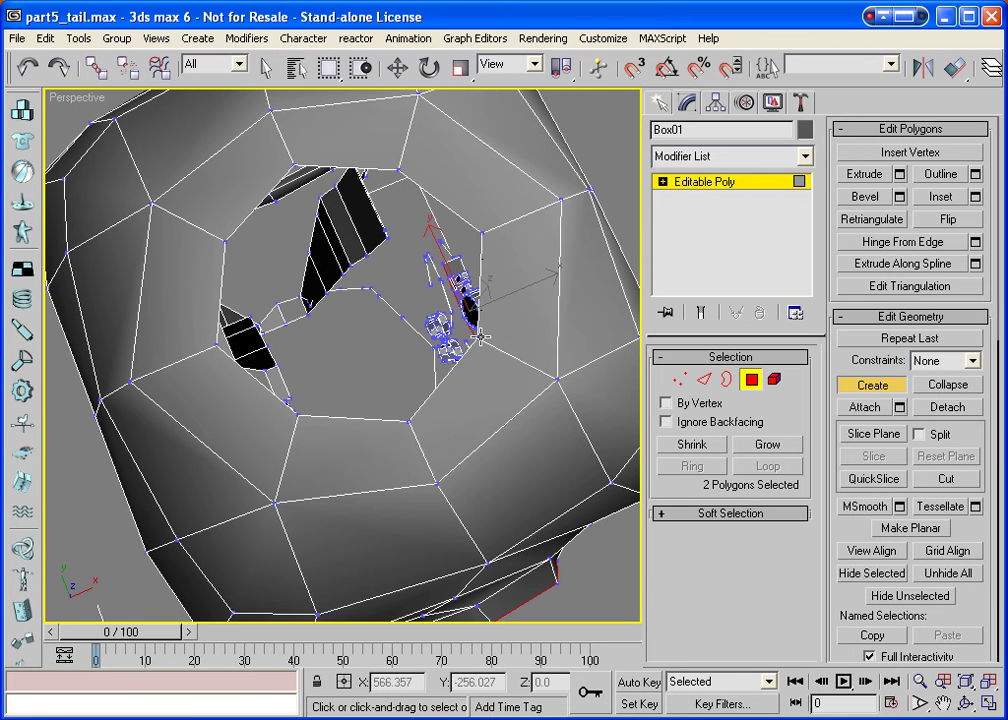
pyautogui.click(401, 318)
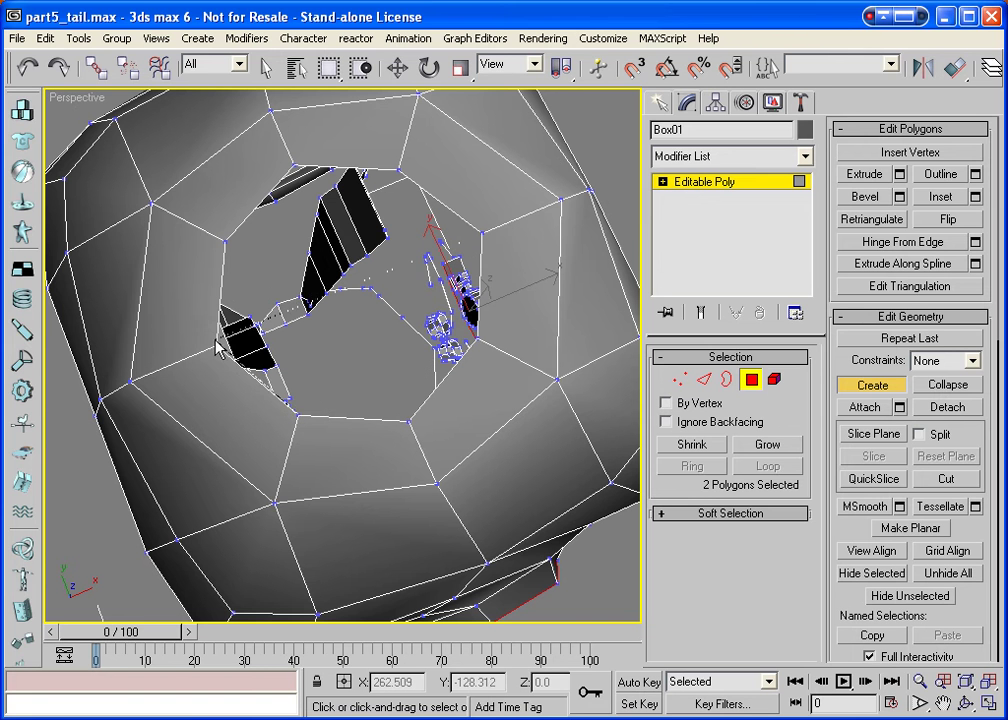
pyautogui.click(225, 240)
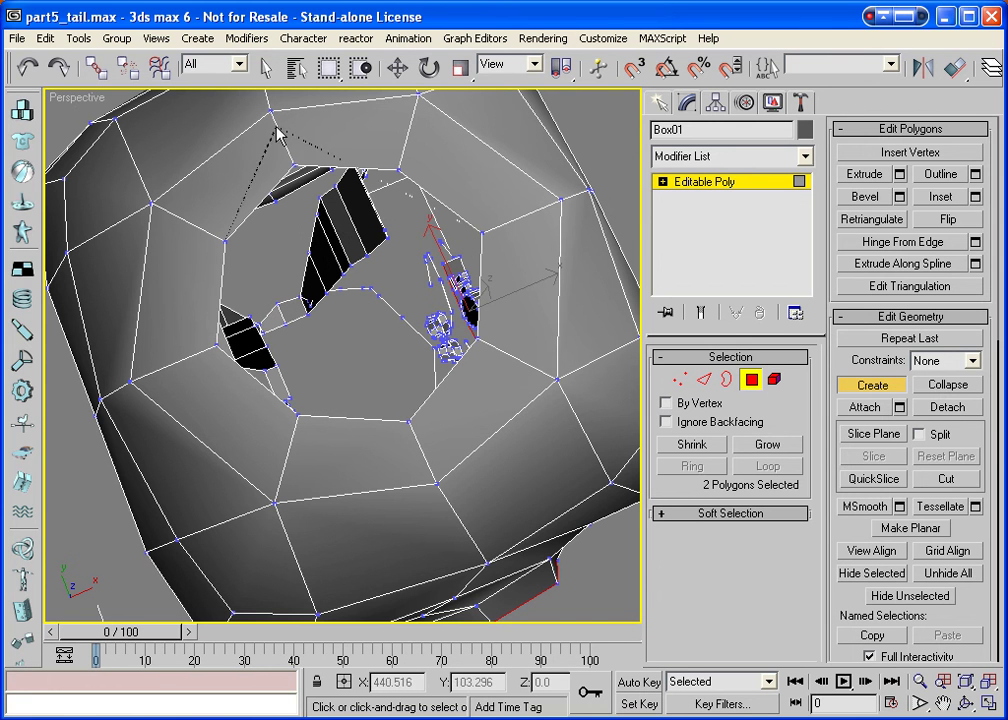
pyautogui.click(296, 163)
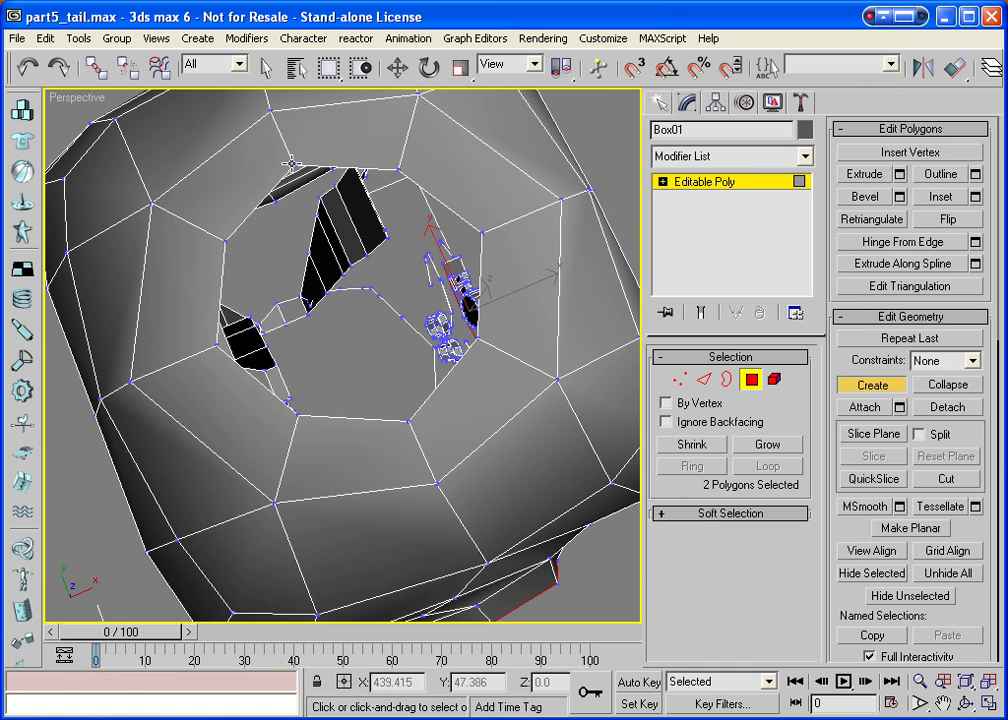
pyautogui.click(399, 167)
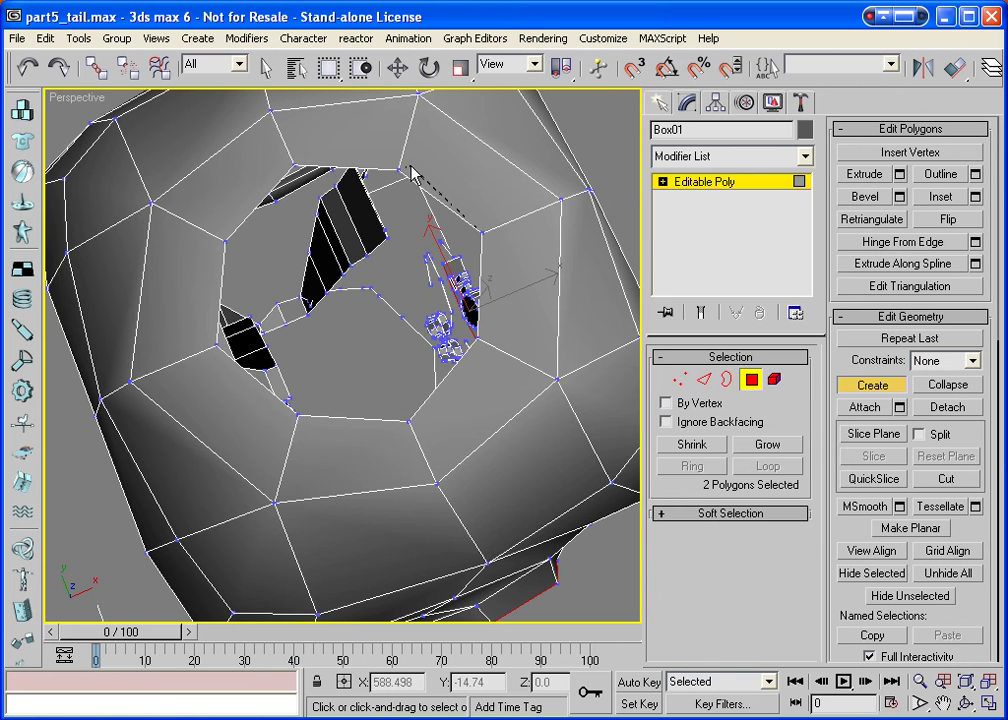
pyautogui.click(482, 232)
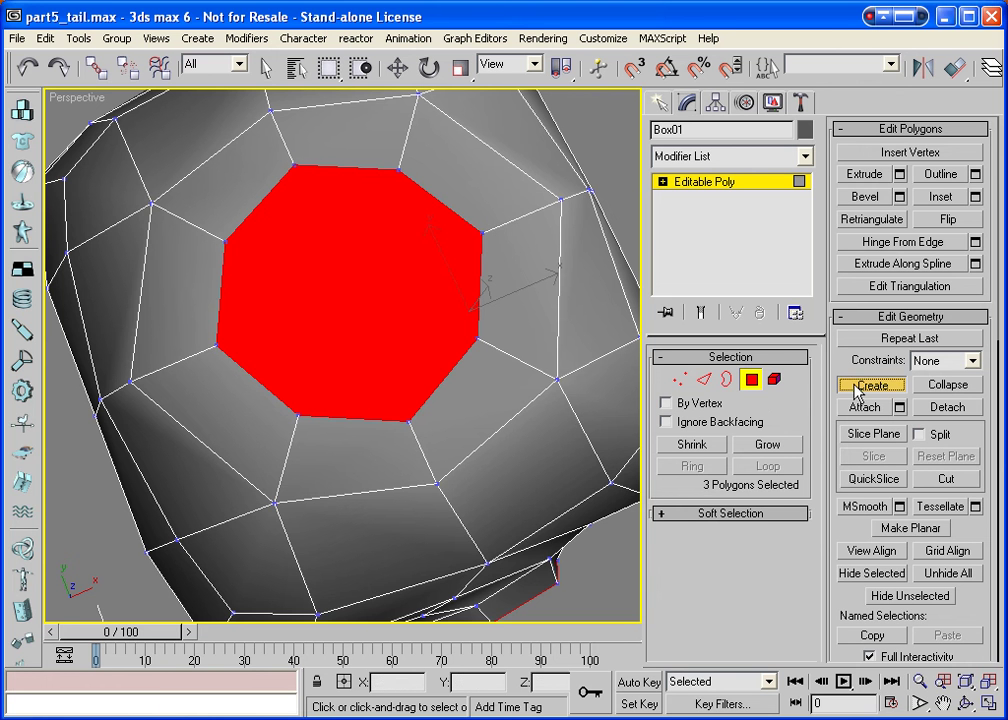
pyautogui.press('w')
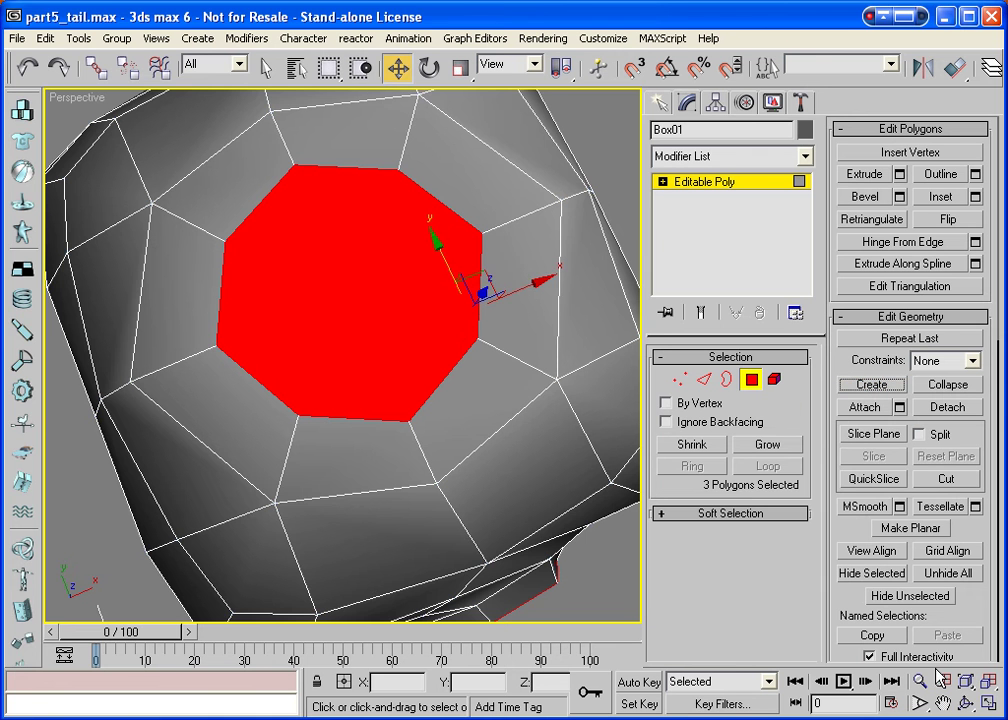
# Create a polygon across the rim vertices of the round opening on the opposite side of the chassis.
pyautogui.click(965, 703)
pyautogui.moveTo(389, 466); pyautogui.dragTo(603, 243)
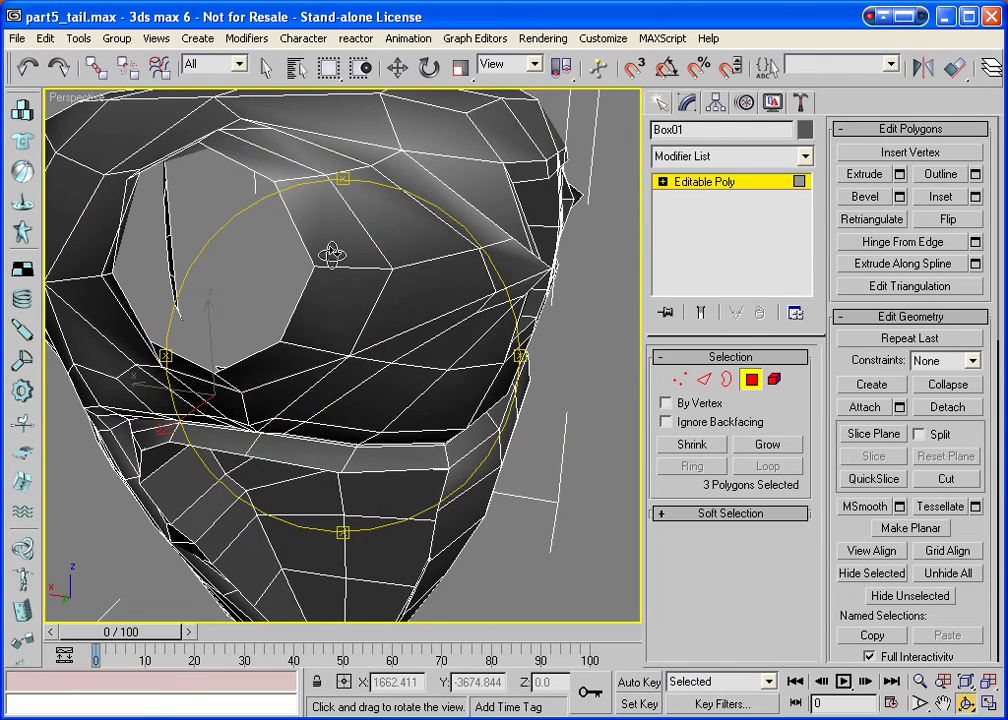
pyautogui.moveTo(331, 254); pyautogui.dragTo(355, 284)
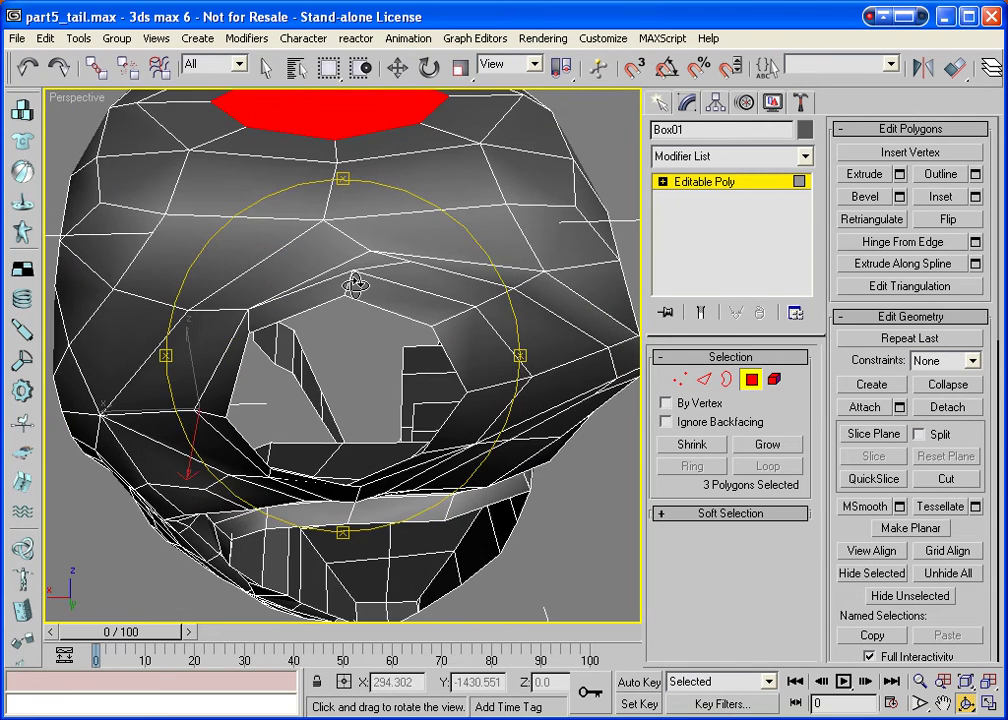
pyautogui.press('w')
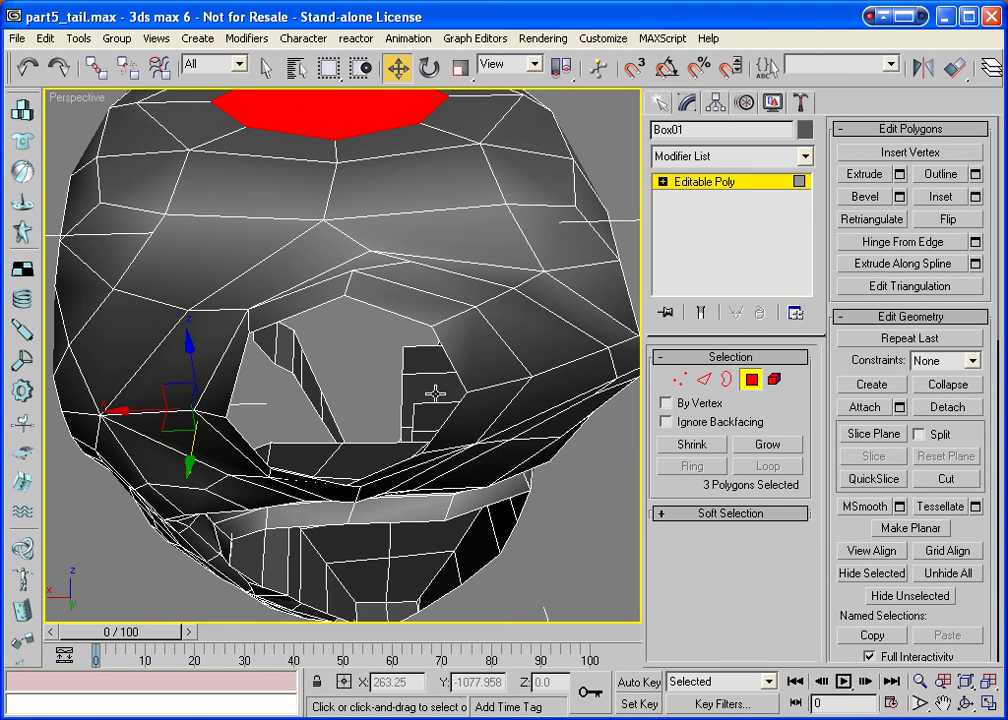
pyautogui.click(871, 384)
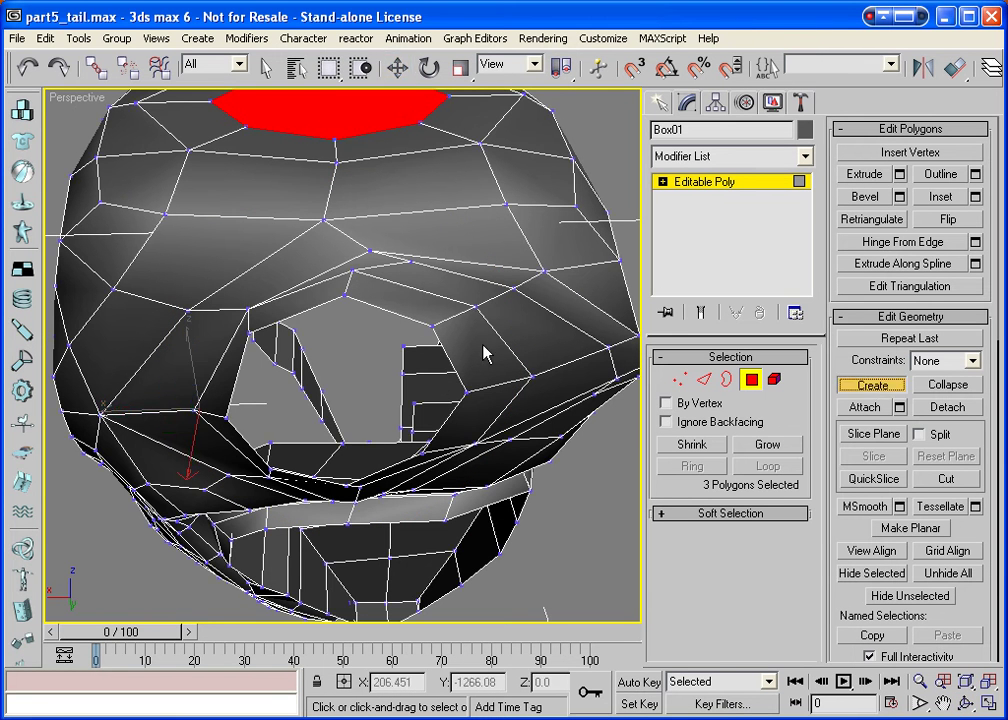
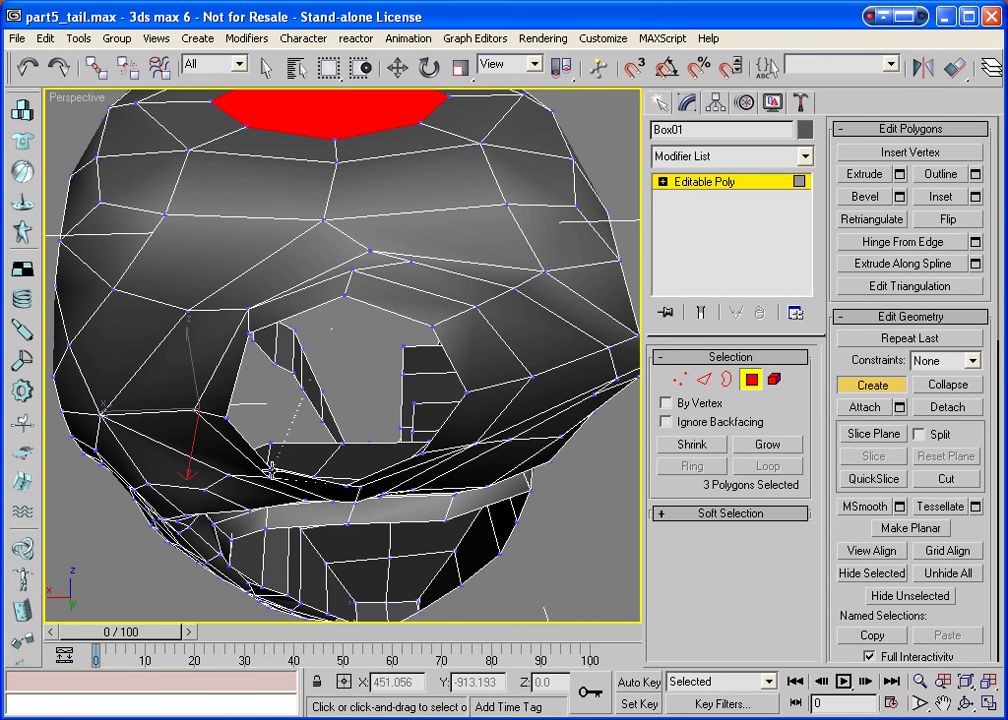
# Try to finish the polygon across the remaining round side opening through its last rim vertices.
pyautogui.click(227, 417)
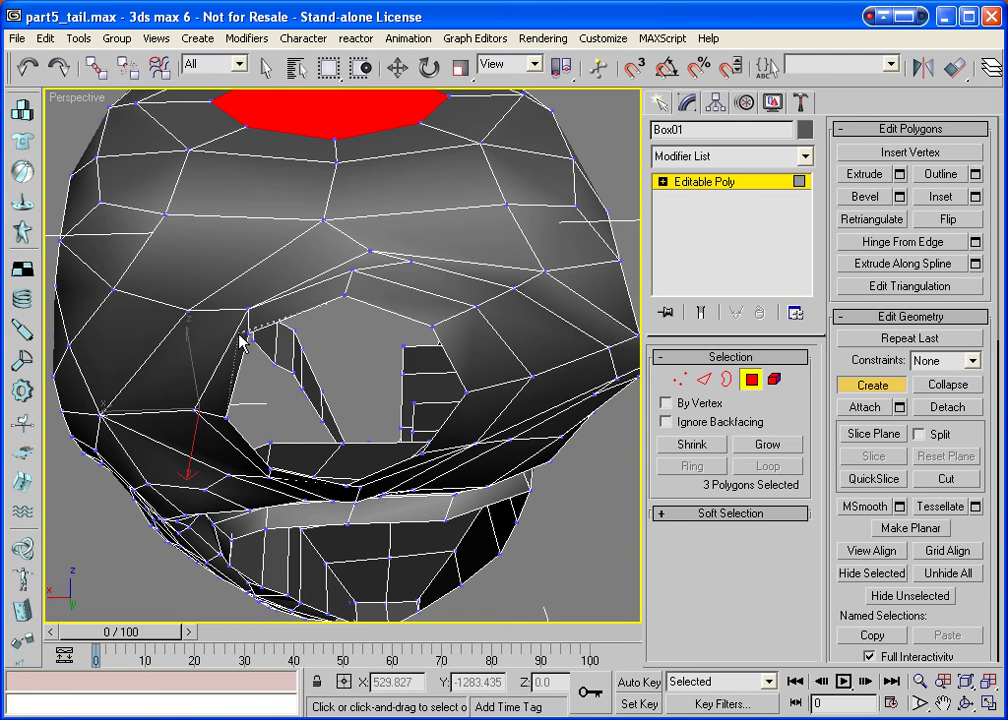
pyautogui.click(345, 297)
pyautogui.hotkey('ctrl', 'r')
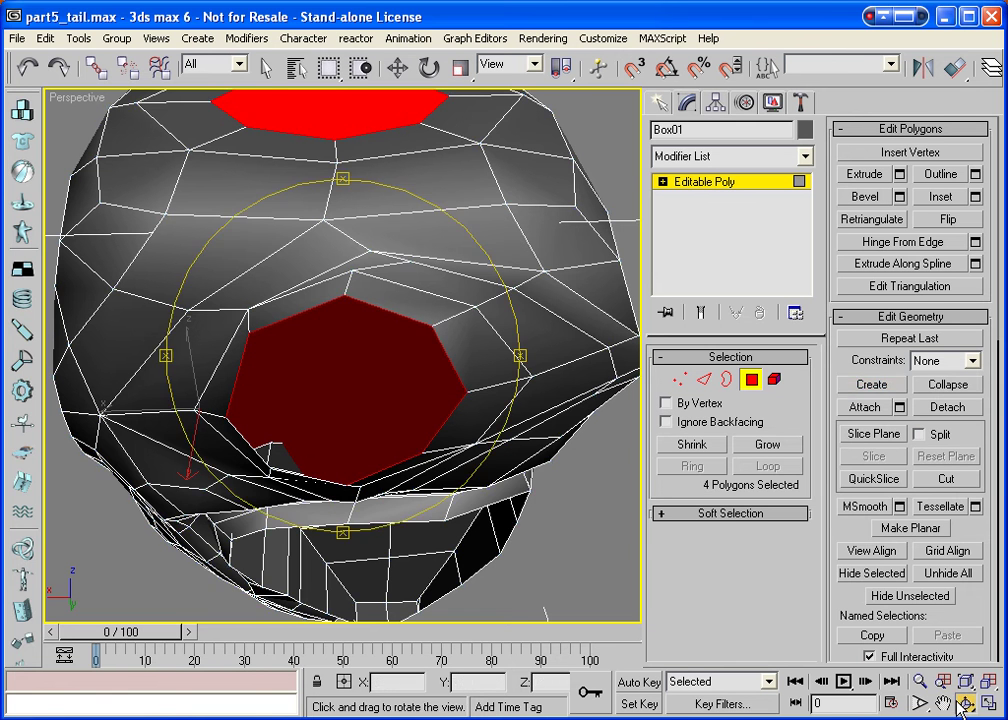
pyautogui.moveTo(348, 432); pyautogui.dragTo(344, 400)
pyautogui.rightClick(344, 400)
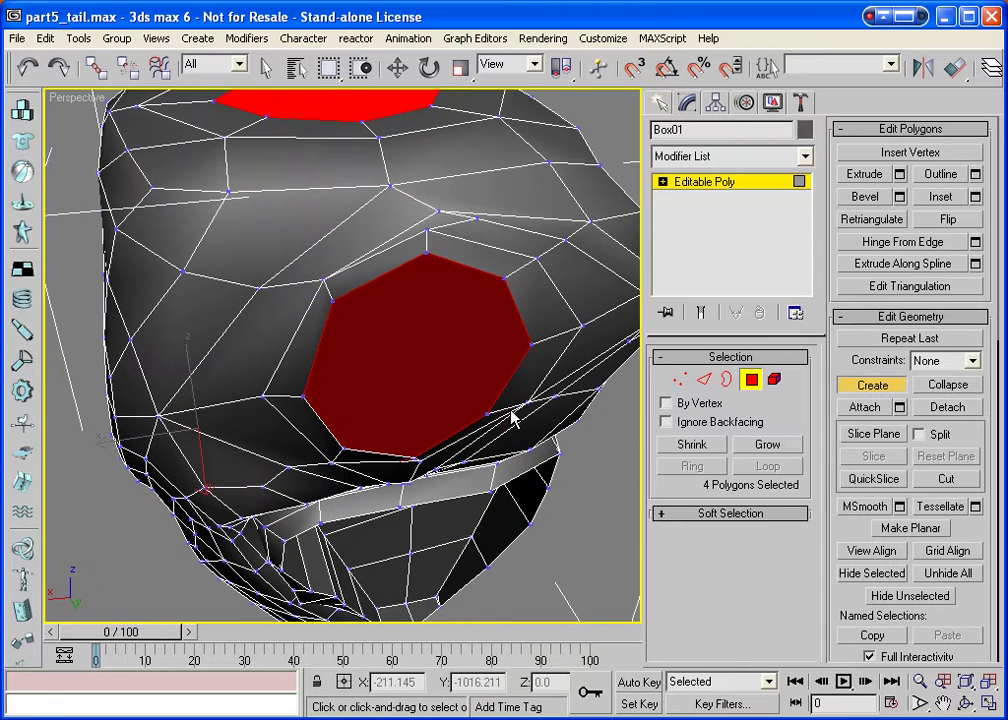
# Delete the polygon just created across the round side opening.
pyautogui.press('w')
pyautogui.click(750, 380)
pyautogui.click(752, 382)
pyautogui.click(474, 352)
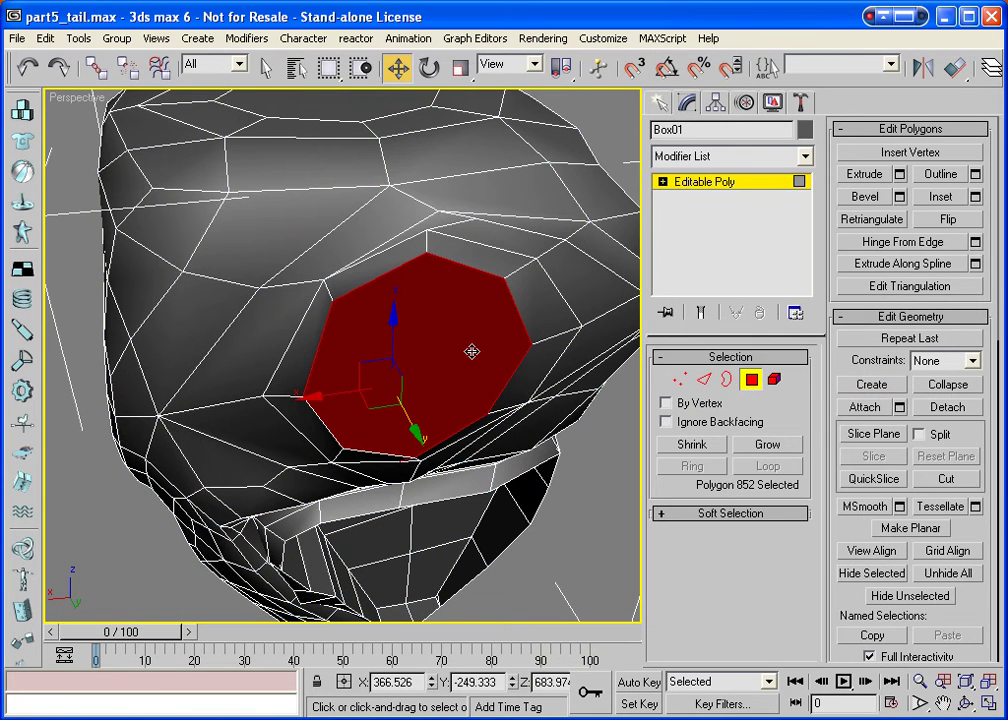
pyautogui.press('Delete')
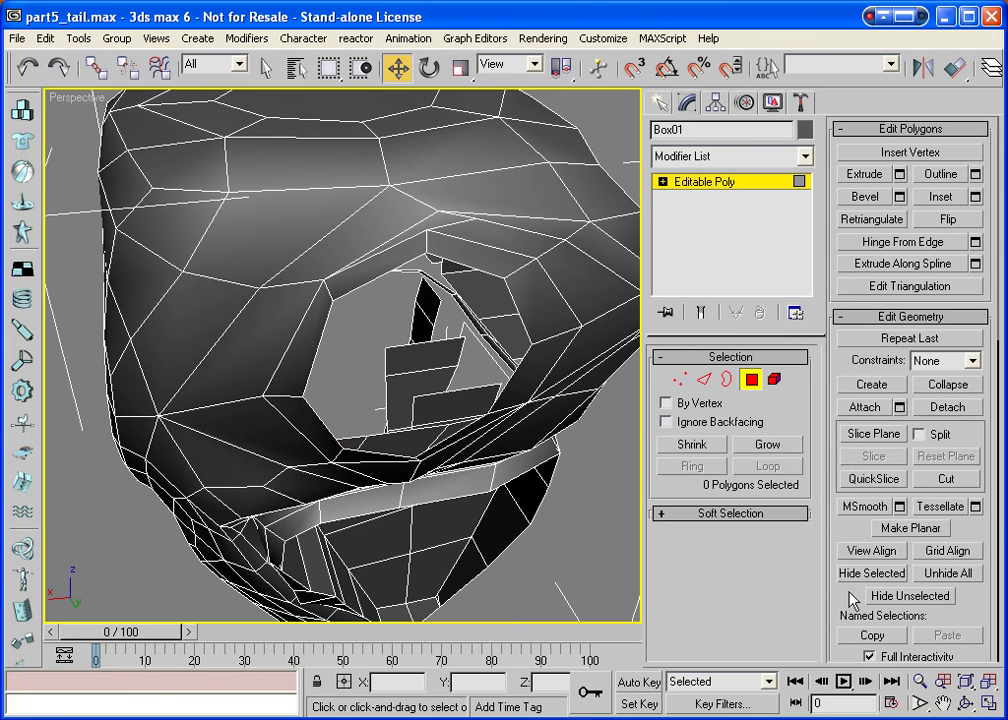
# Cap the round side opening by creating one polygon through its eight rim vertices, and leave polygon editing.
pyautogui.click(850, 385)
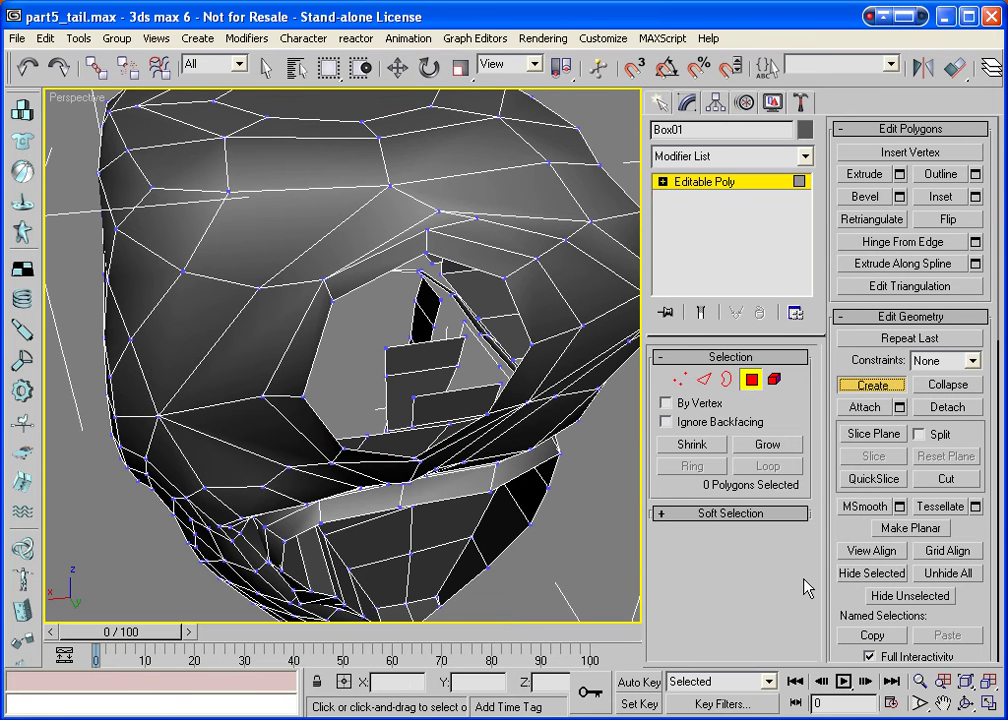
pyautogui.click(966, 704)
pyautogui.moveTo(421, 372); pyautogui.dragTo(391, 335)
pyautogui.rightClick(391, 337)
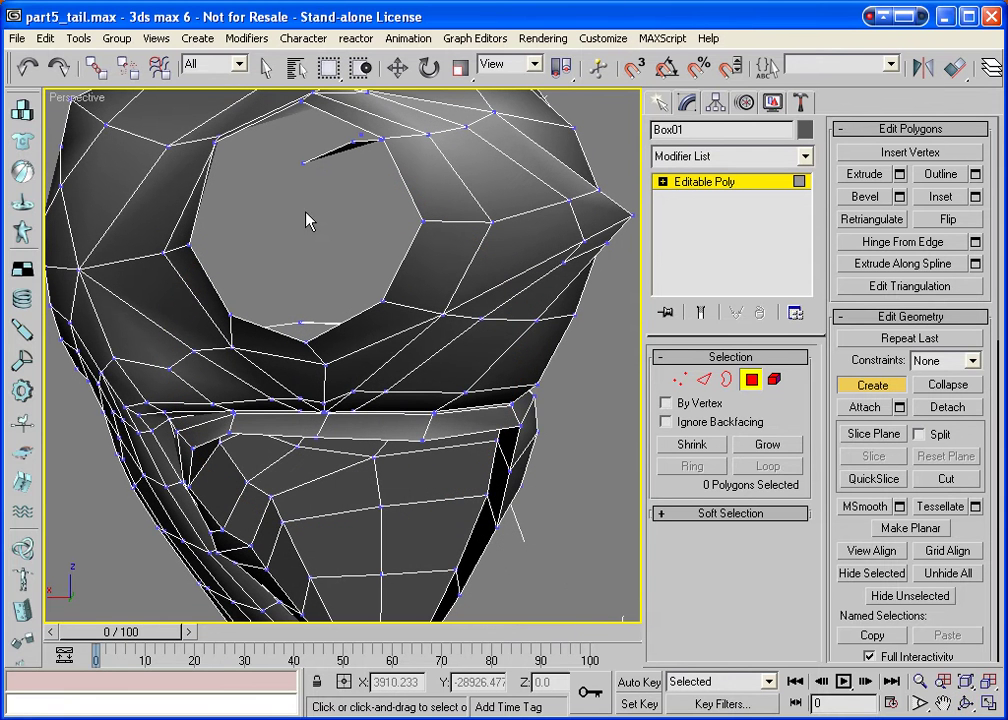
pyautogui.click(215, 142)
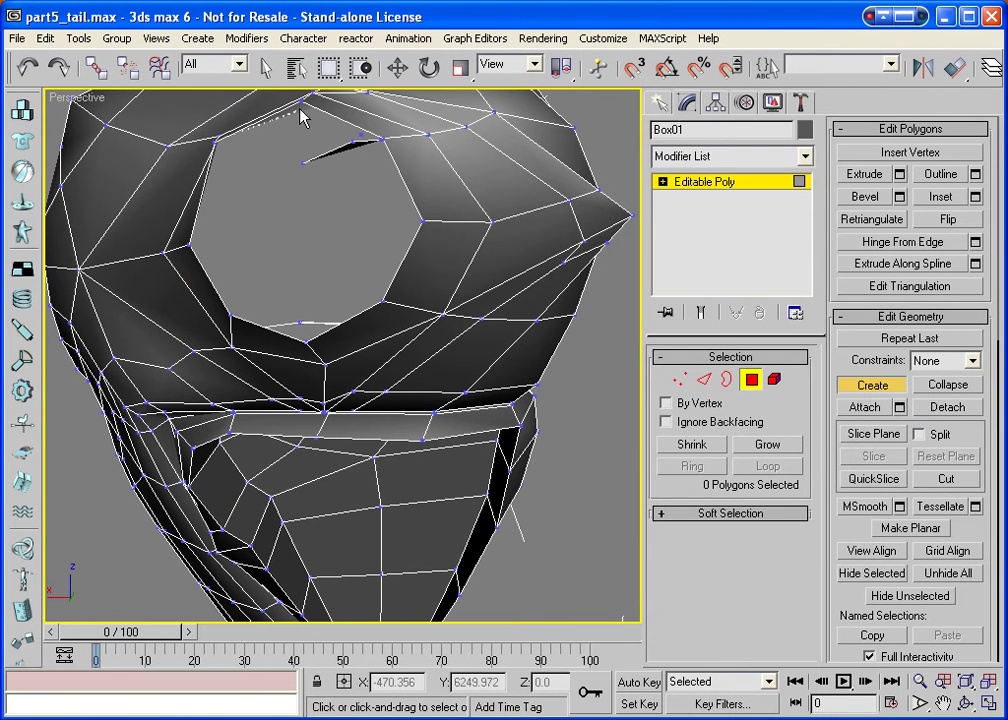
pyautogui.click(302, 102)
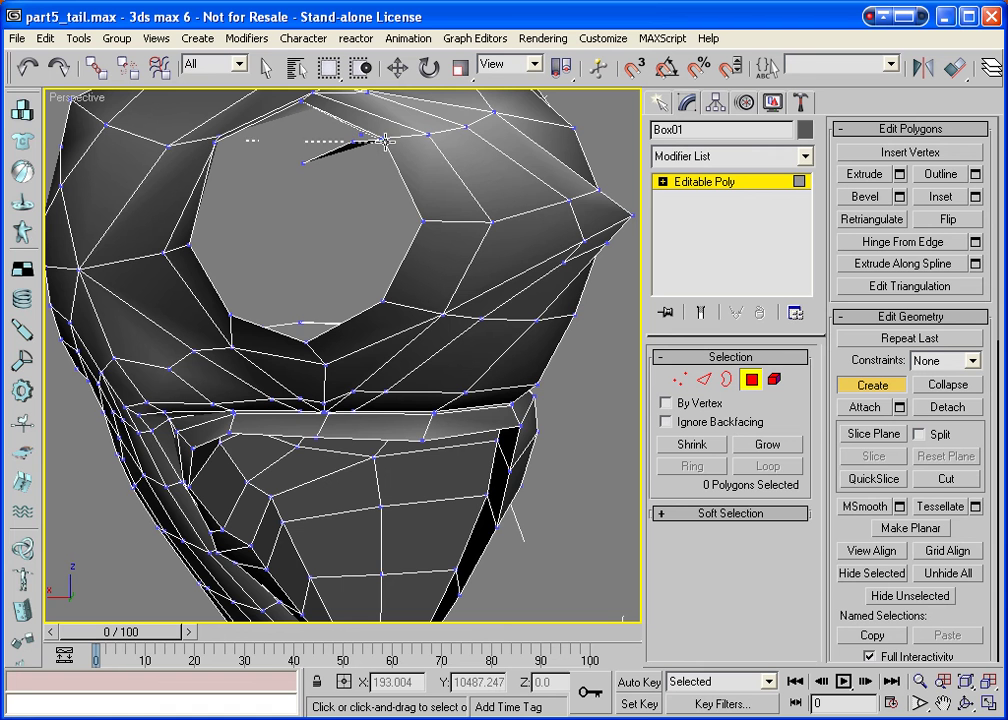
pyautogui.click(385, 142)
pyautogui.click(422, 221)
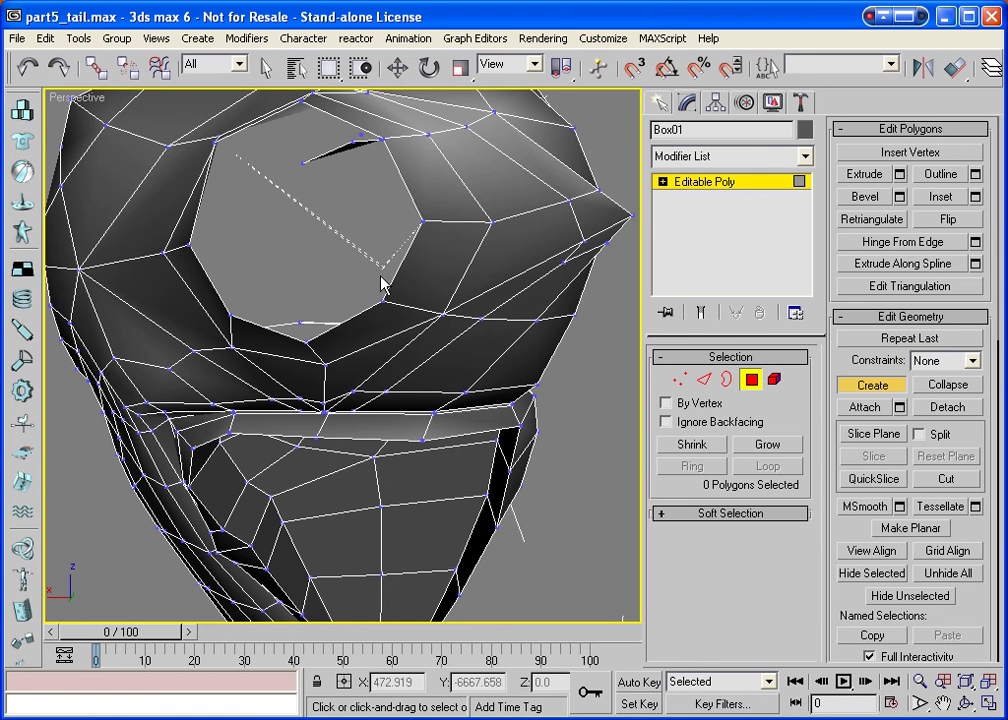
pyautogui.click(308, 340)
pyautogui.click(230, 315)
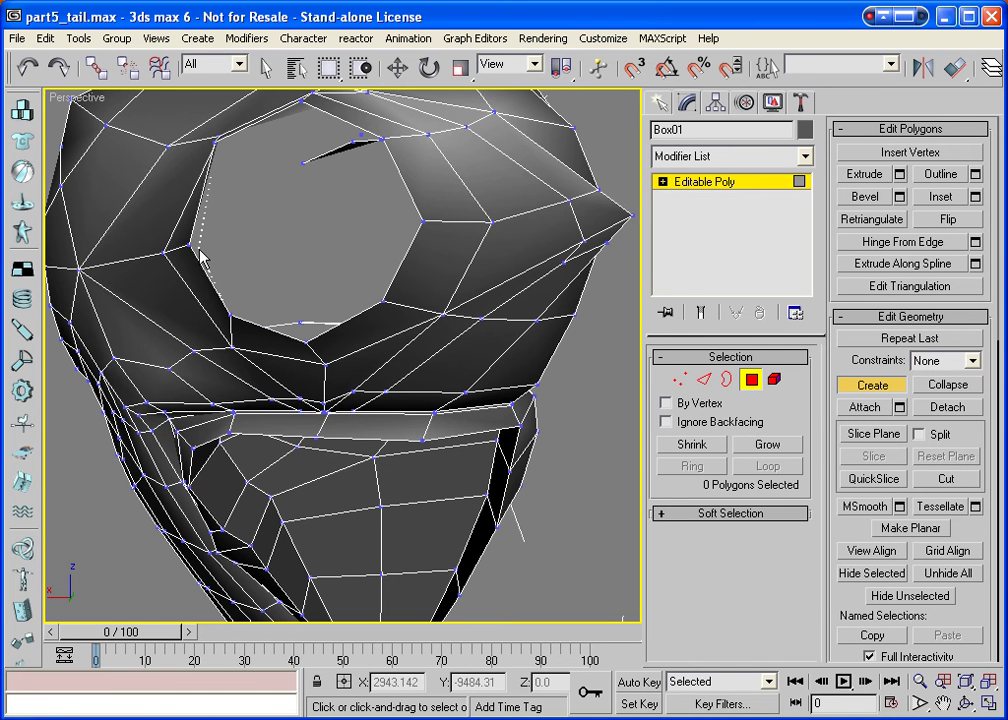
pyautogui.click(192, 246)
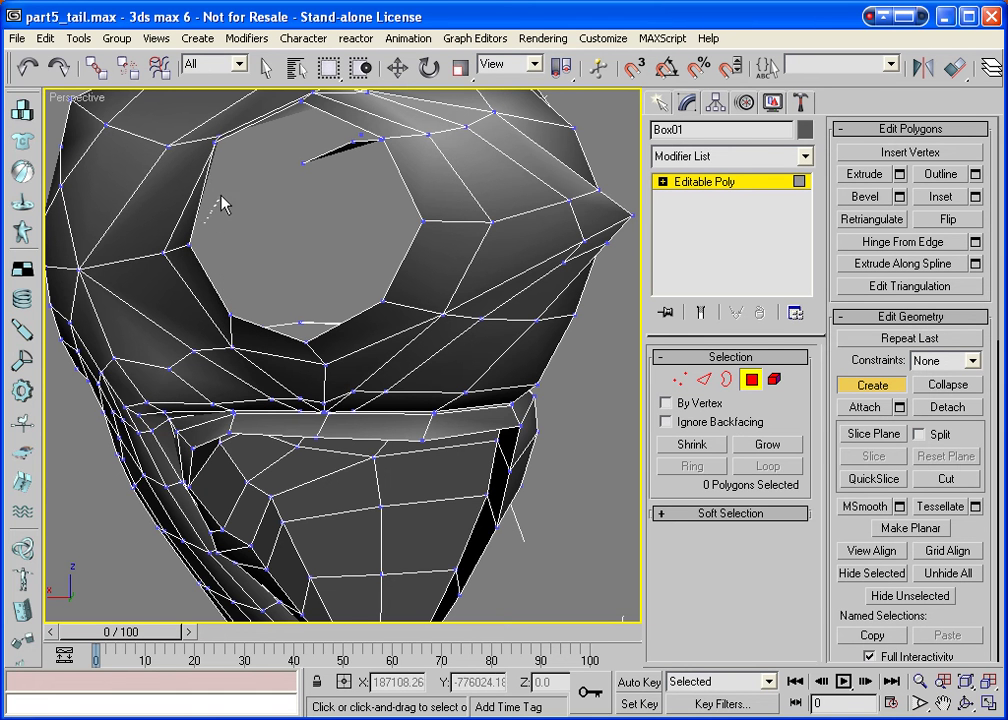
pyautogui.click(215, 140)
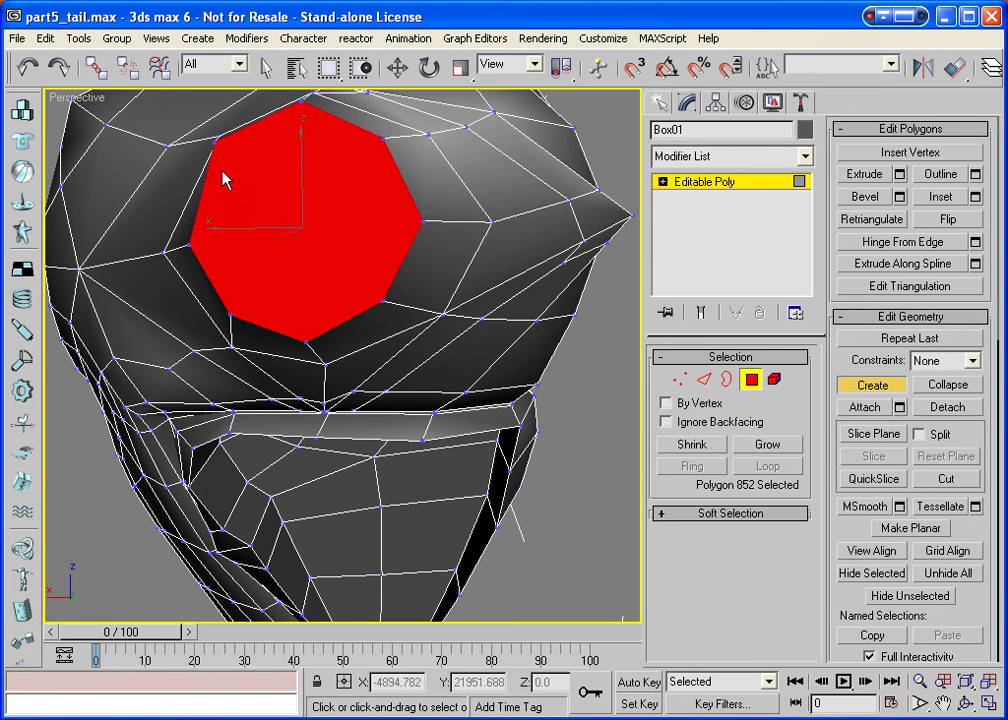
pyautogui.click(966, 705)
pyautogui.moveTo(262, 280); pyautogui.dragTo(387, 342)
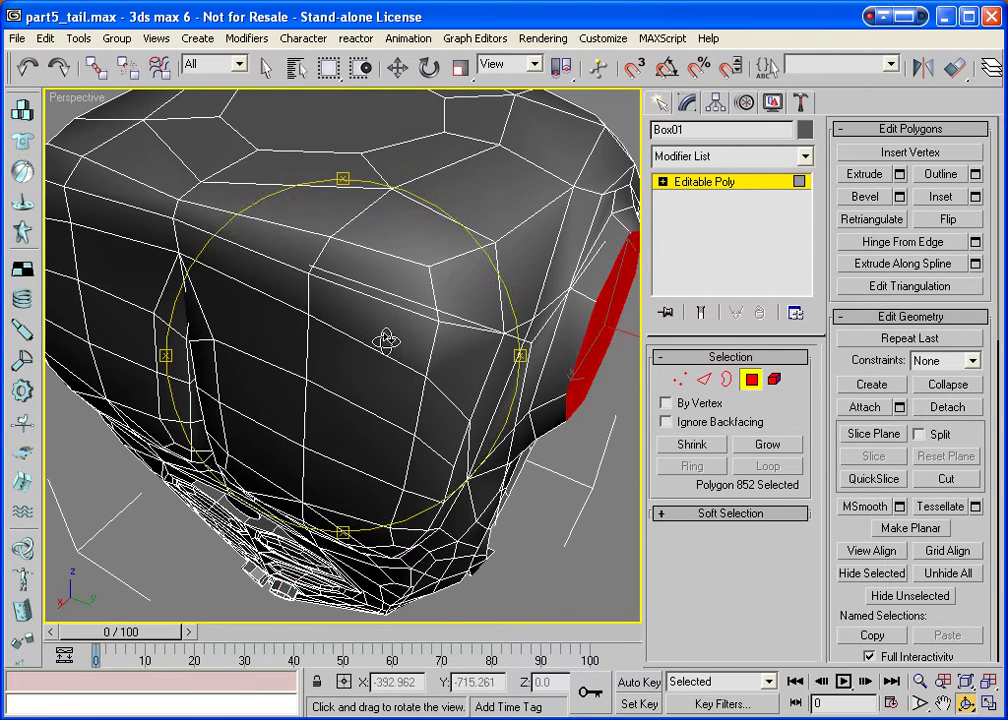
pyautogui.click(751, 379)
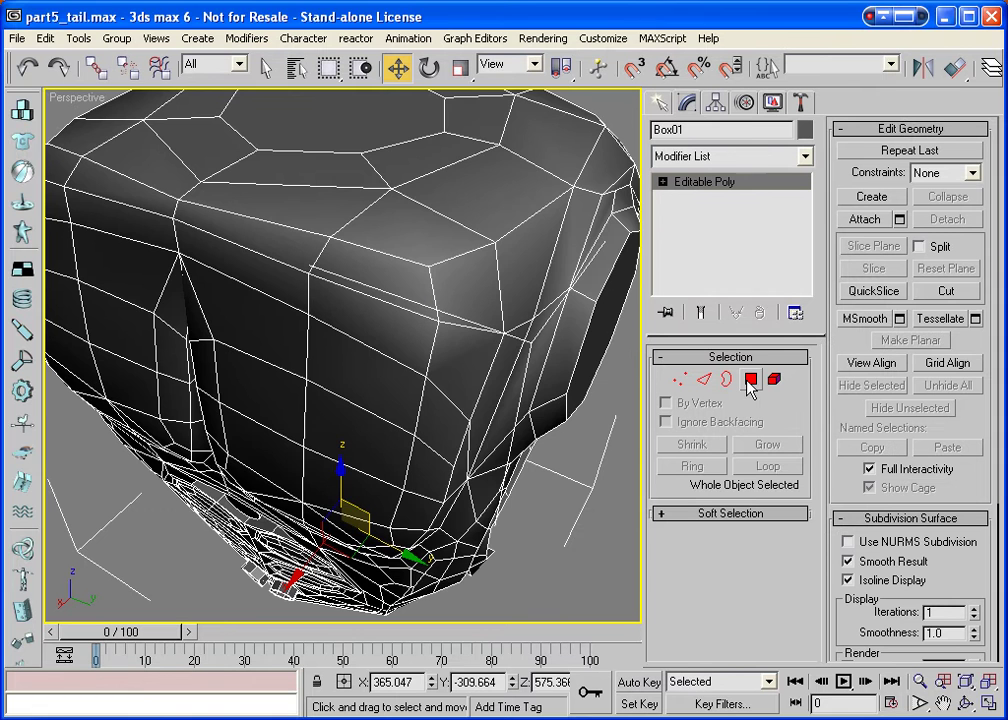
# Select the main body element of Box01 and apply MSmooth to it once.
pyautogui.click(989, 681)
pyautogui.click(966, 703)
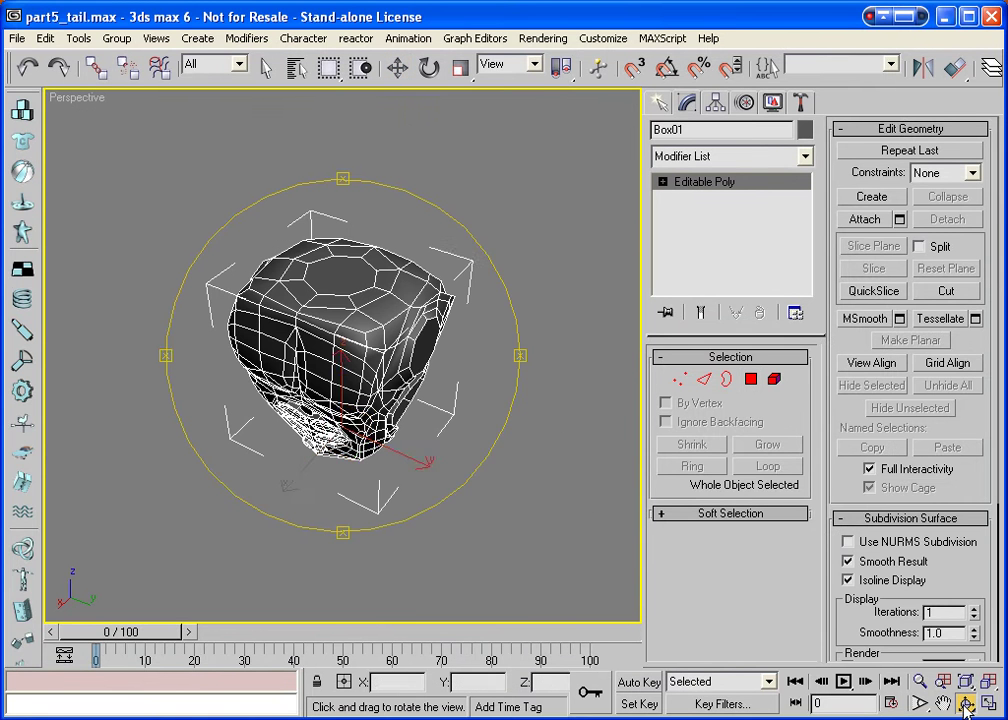
pyautogui.moveTo(300, 390); pyautogui.dragTo(347, 416)
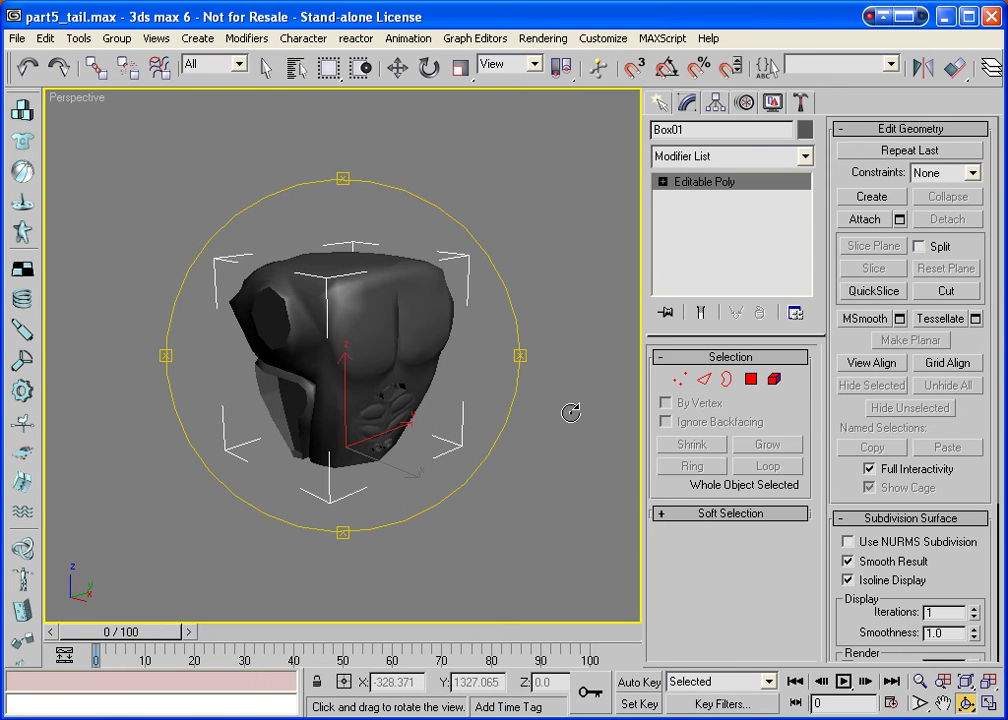
pyautogui.press('w')
pyautogui.click(774, 379)
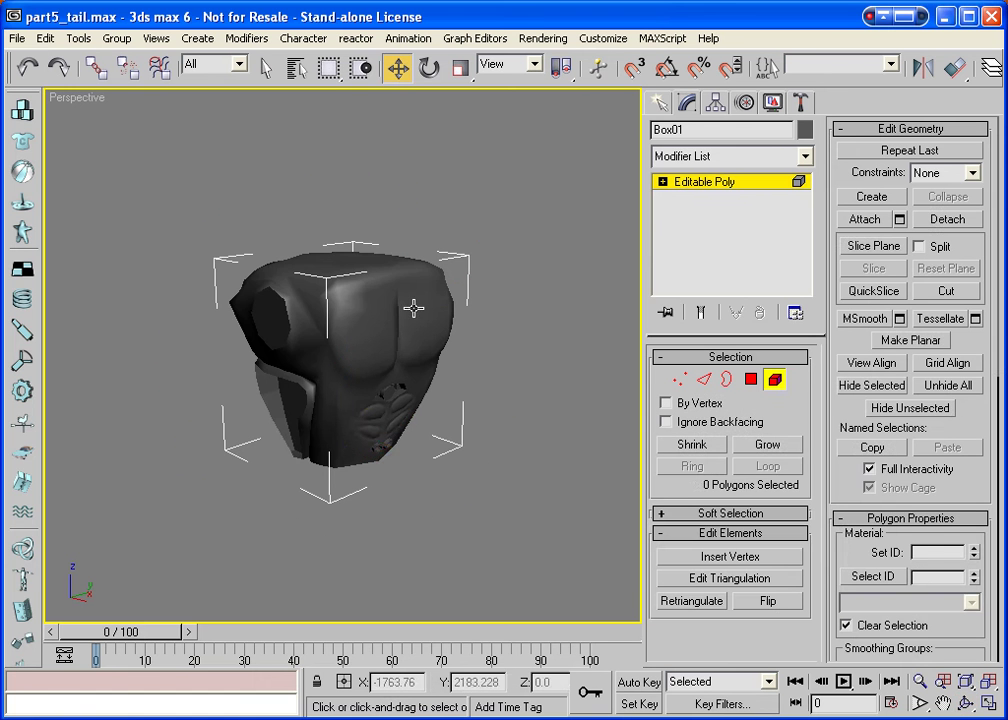
pyautogui.click(411, 306)
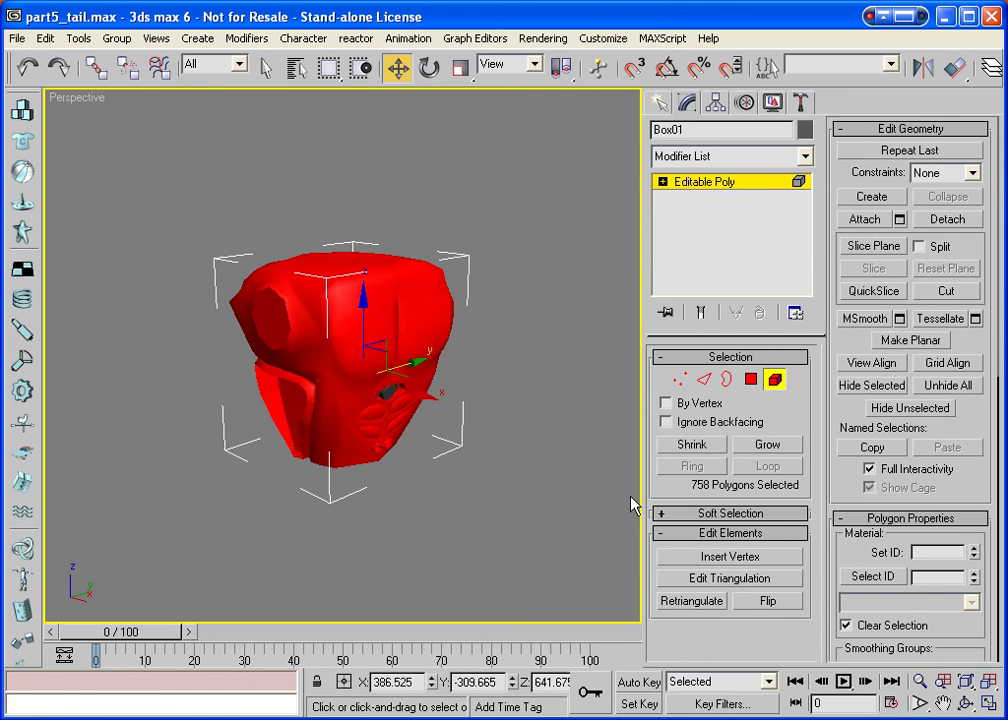
pyautogui.click(866, 319)
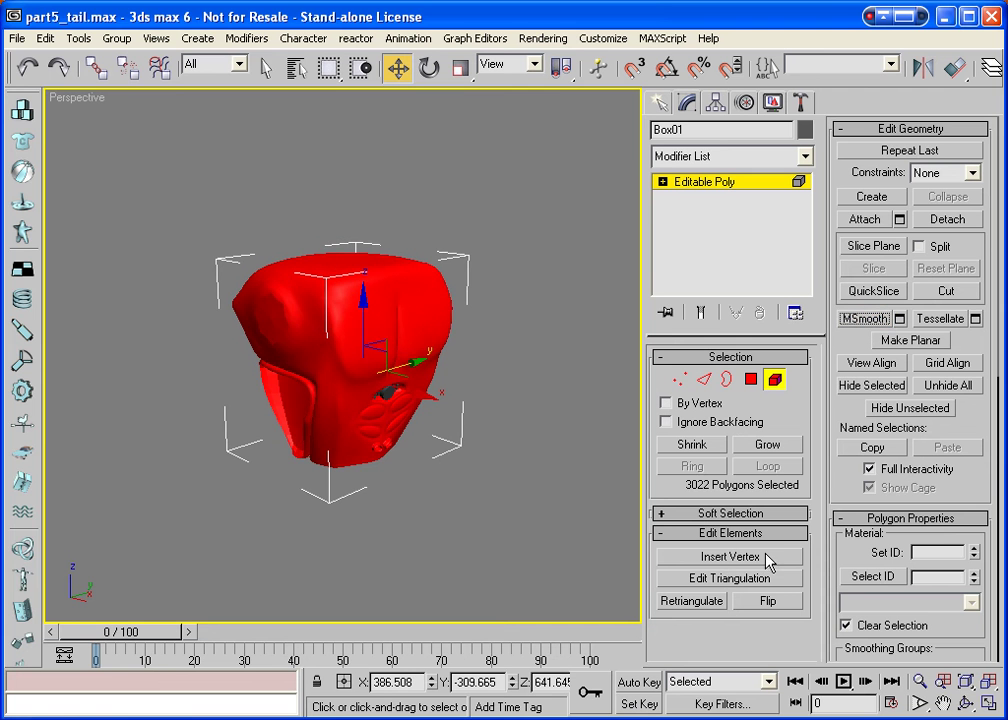
# Examine the smoothed mesh from the side and front, with and without edged faces, and leave element editing.
pyautogui.hotkey('ctrl', 'r')
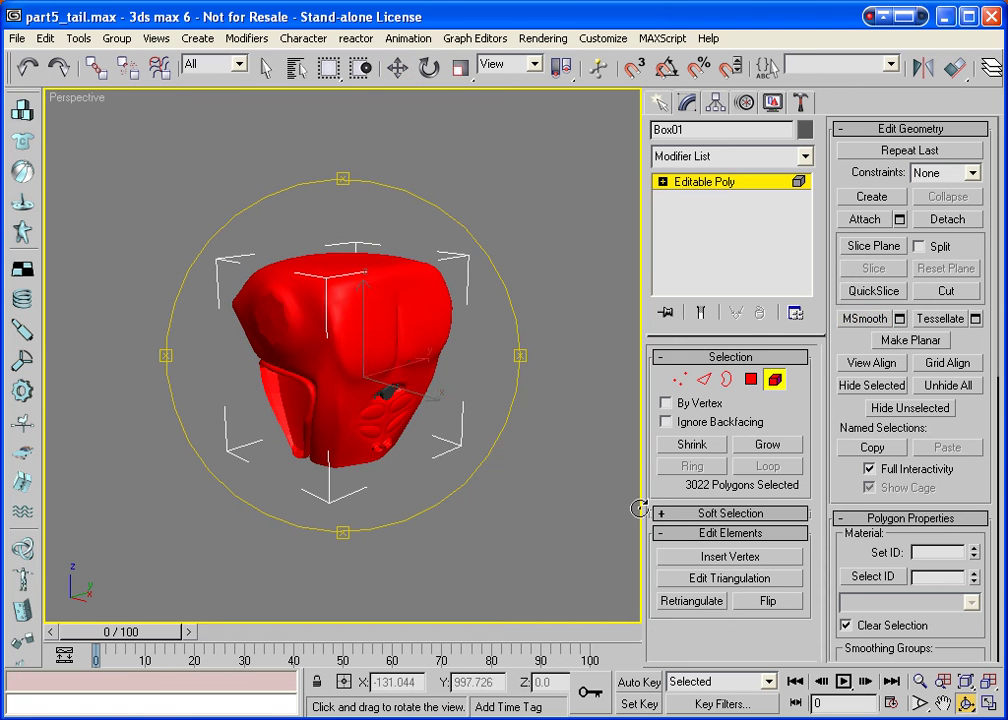
pyautogui.moveTo(337, 371); pyautogui.dragTo(405, 367)
pyautogui.press('w')
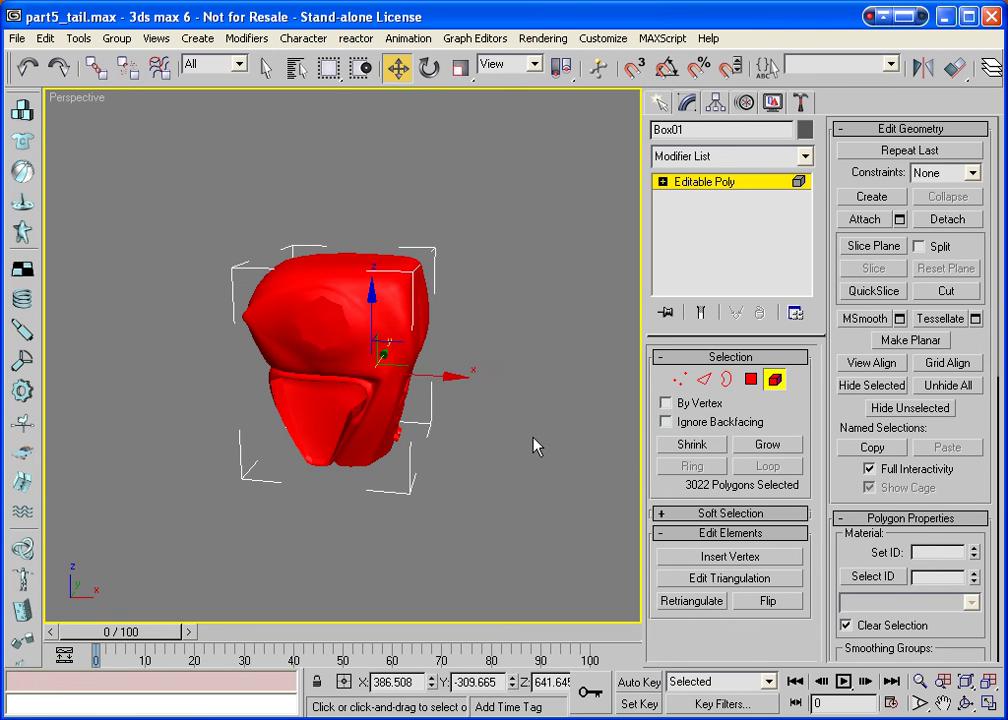
pyautogui.click(537, 447)
pyautogui.press('F4')
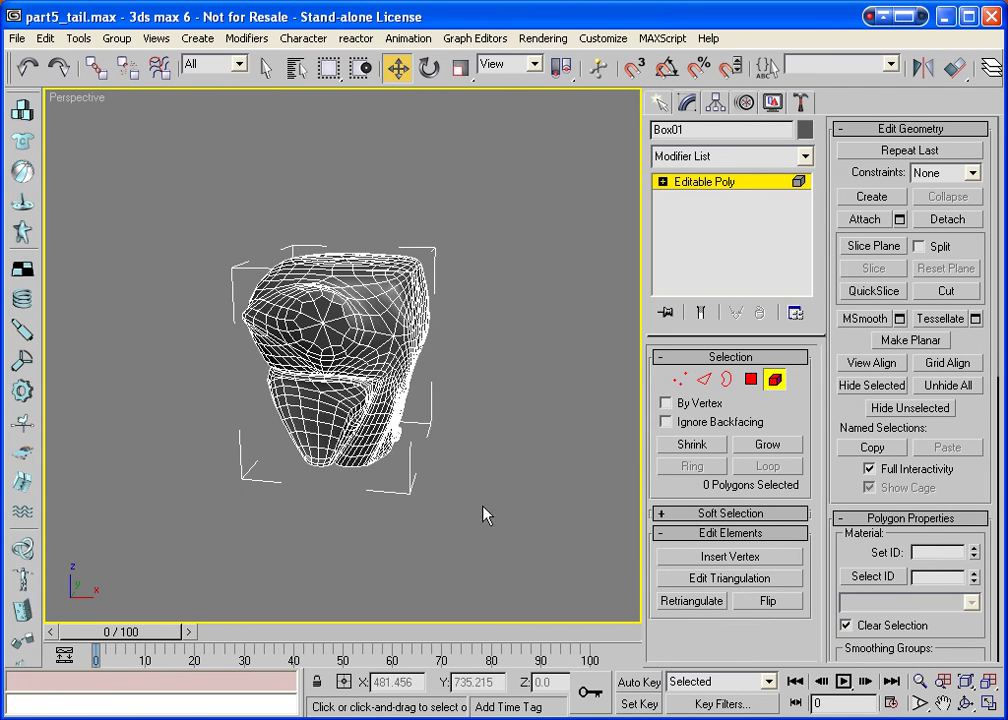
pyautogui.hotkey('ctrl', 'r')
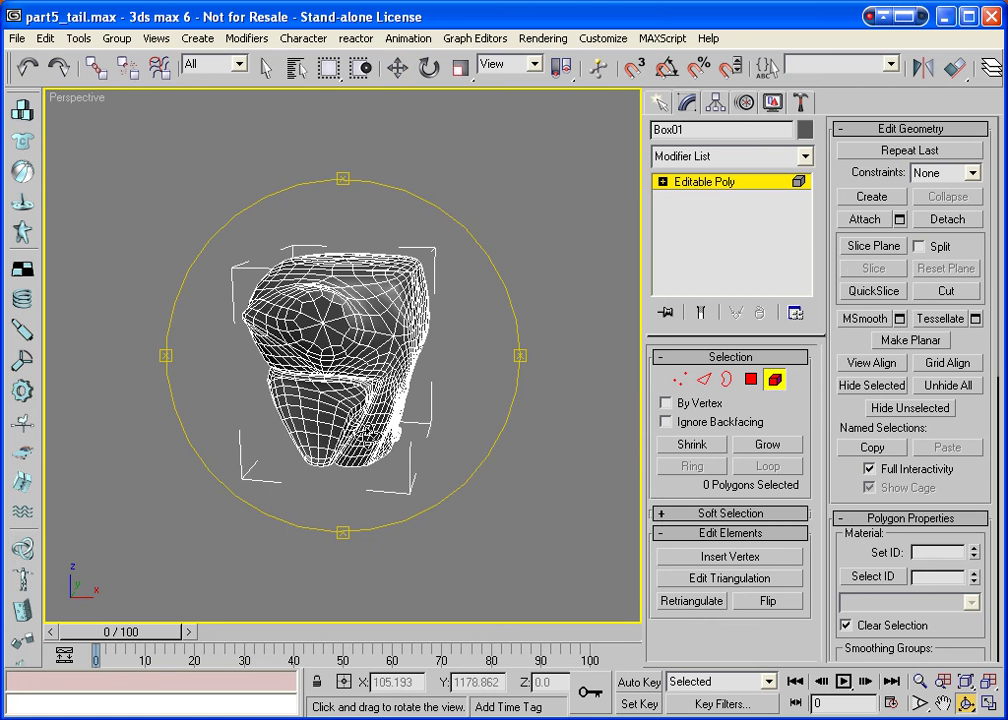
pyautogui.moveTo(367, 434); pyautogui.dragTo(371, 391)
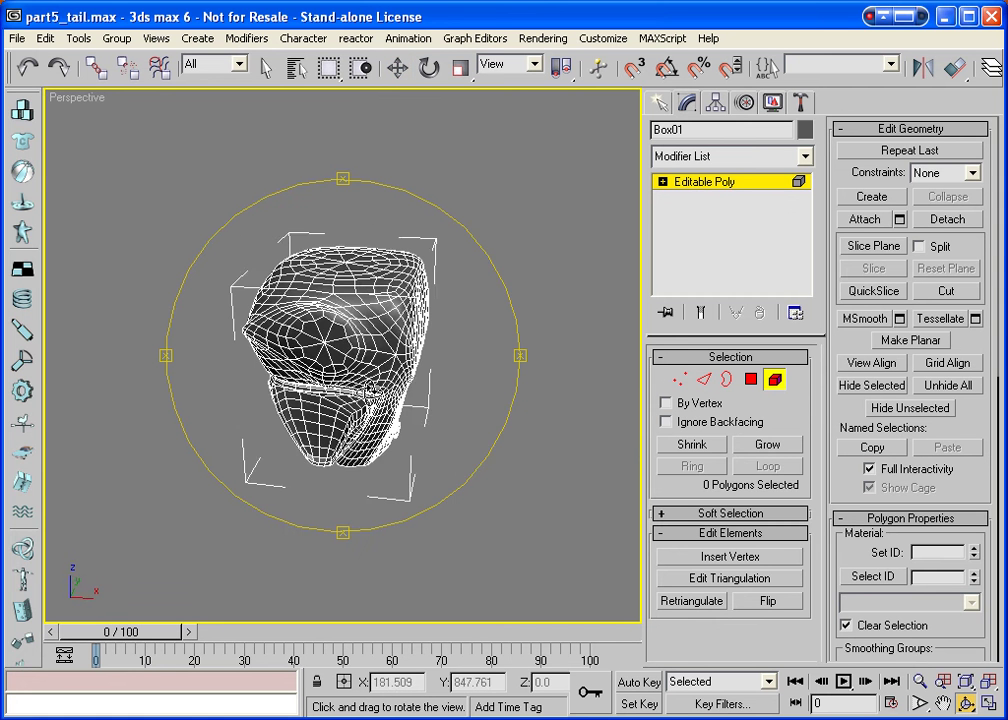
pyautogui.moveTo(403, 498); pyautogui.dragTo(340, 427)
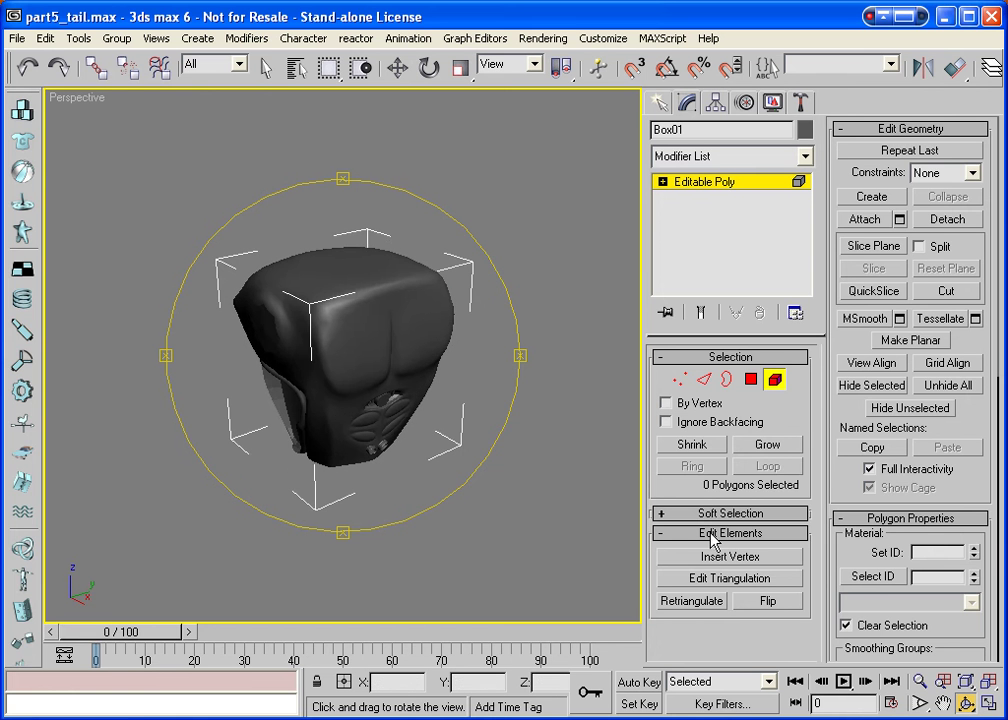
pyautogui.click(774, 379)
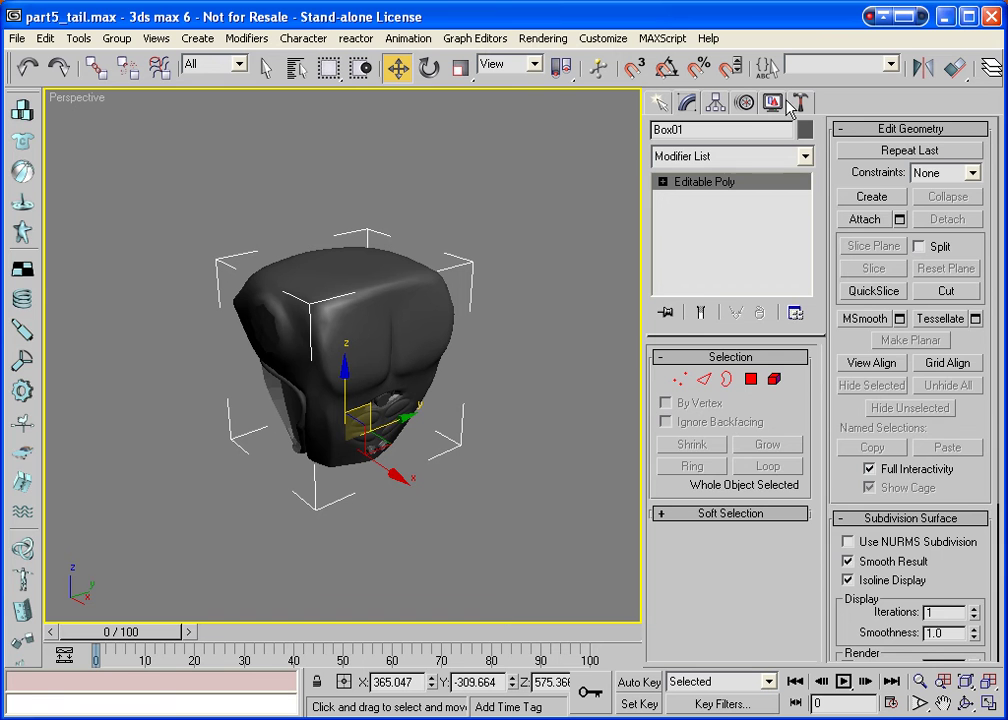
# Unhide Chassis_part_01 by name.
pyautogui.click(772, 102)
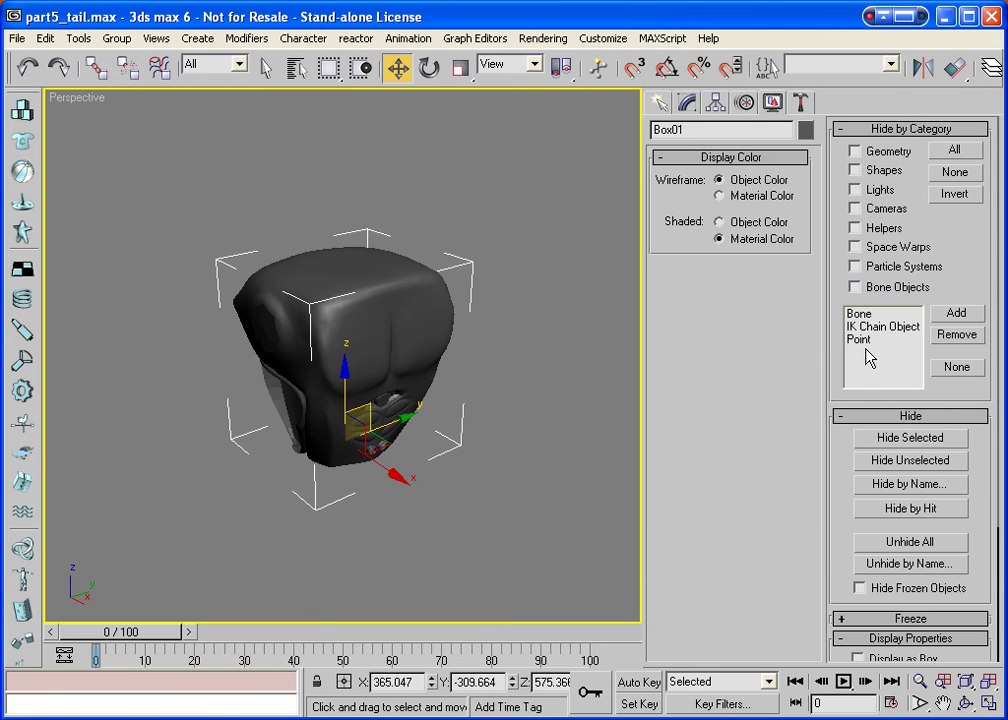
pyautogui.click(892, 562)
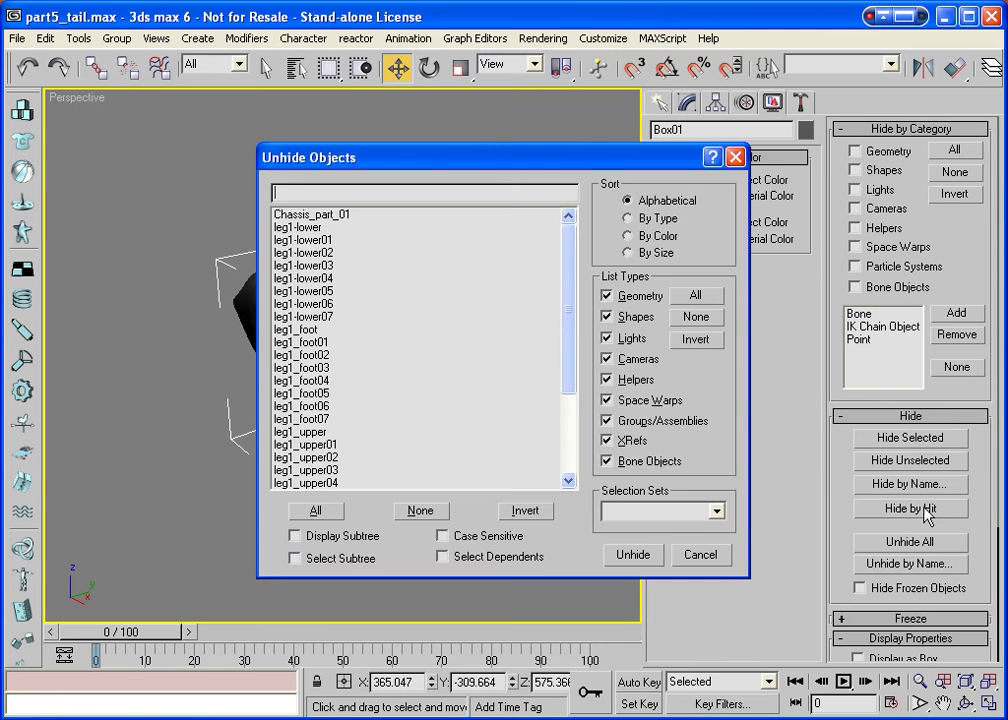
pyautogui.doubleClick(310, 214)
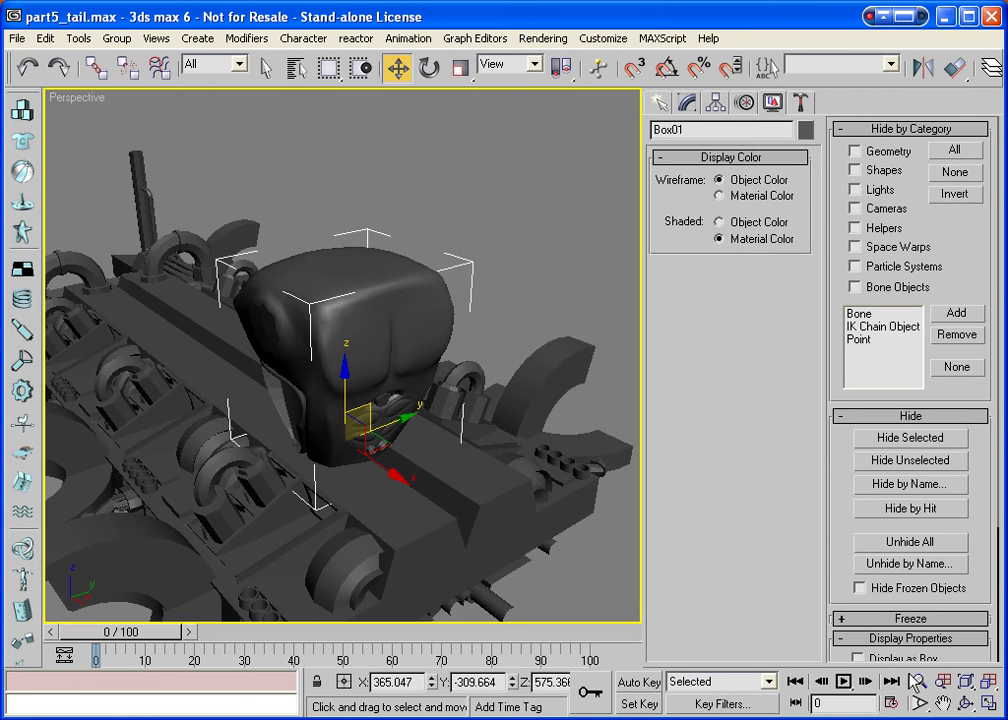
# Raise Box01 along Z to about 680 so it sits higher above Chassis_part_01, and keep it selected.
pyautogui.click(966, 703)
pyautogui.moveTo(450, 461); pyautogui.dragTo(349, 441)
pyautogui.press('w')
pyautogui.moveTo(342, 375); pyautogui.dragTo(343, 266)
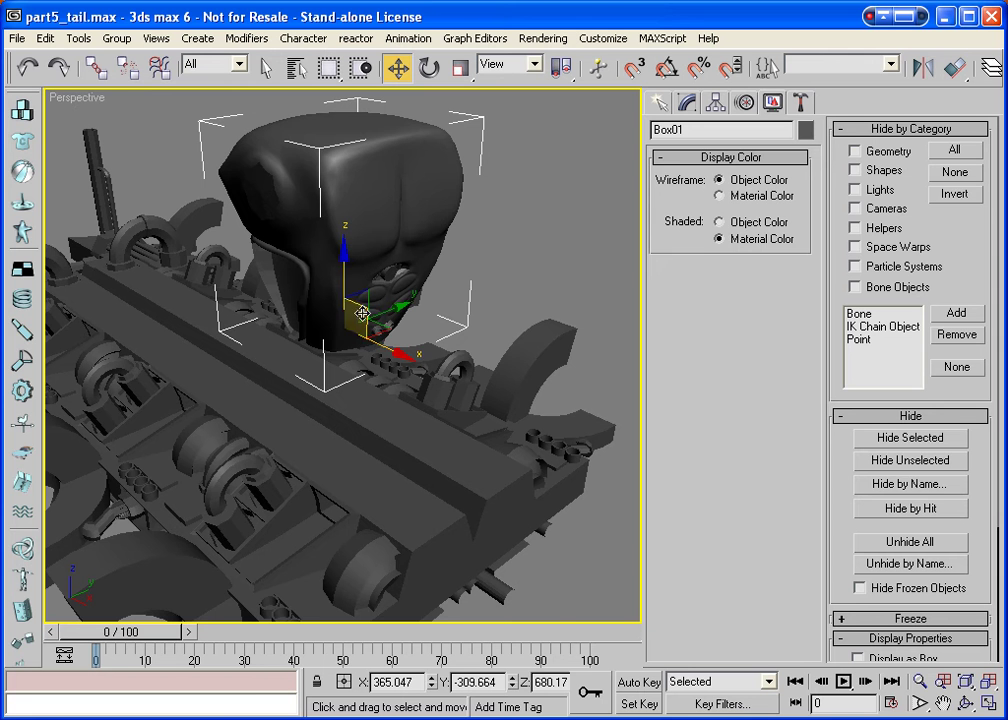
pyautogui.click(405, 481)
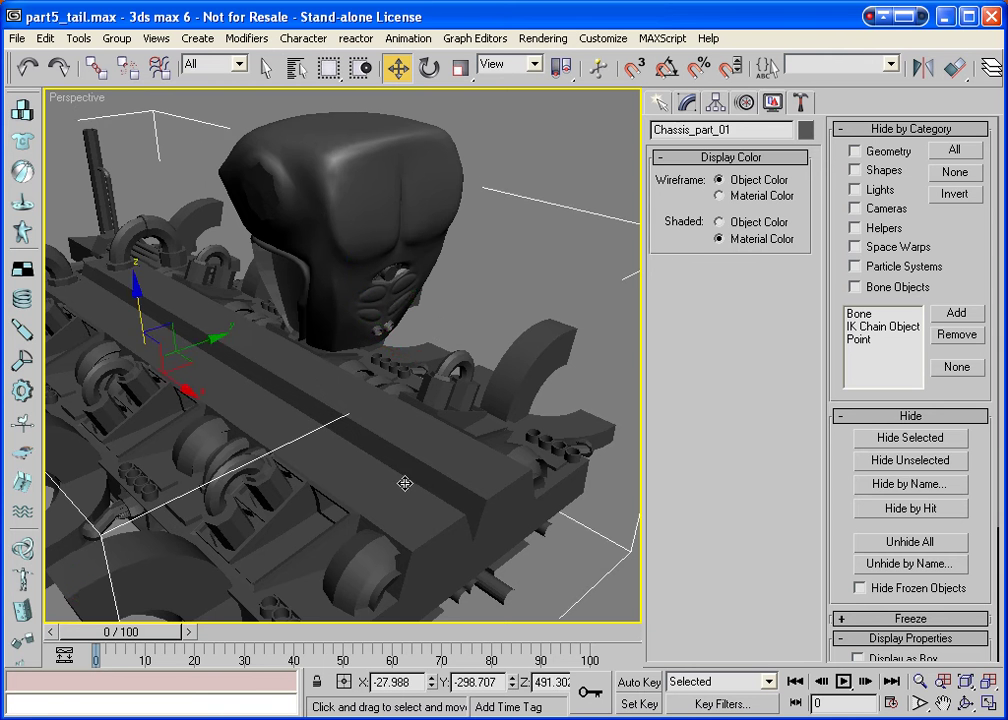
pyautogui.click(346, 194)
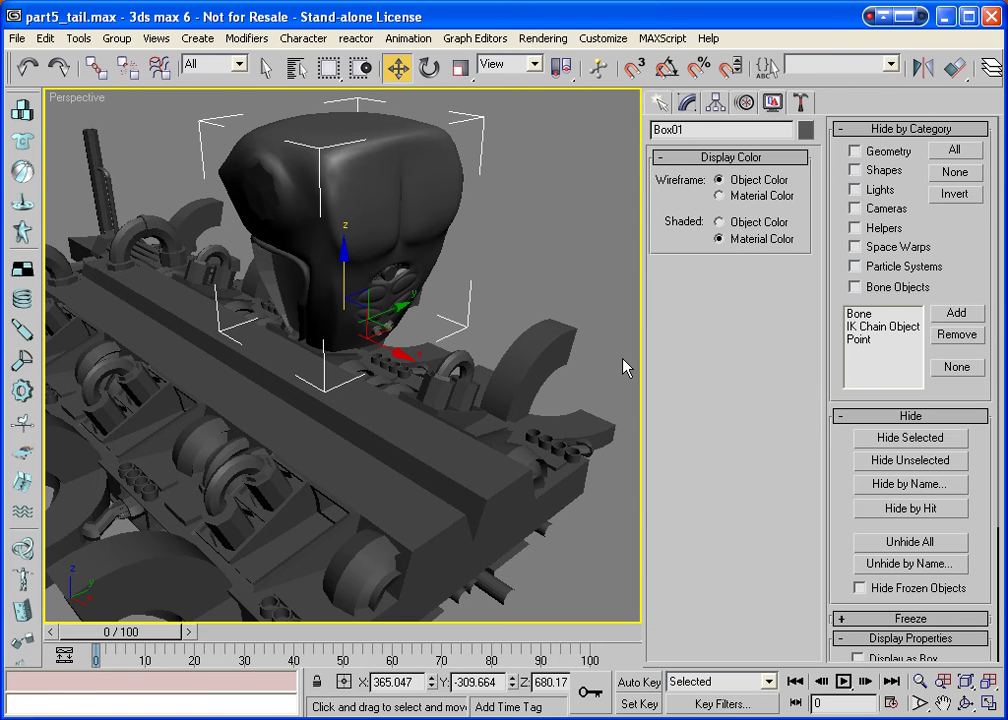
# Create a cylinder on top of the chassis in front of Box01, with radius about 84 and height about 31.
pyautogui.click(658, 102)
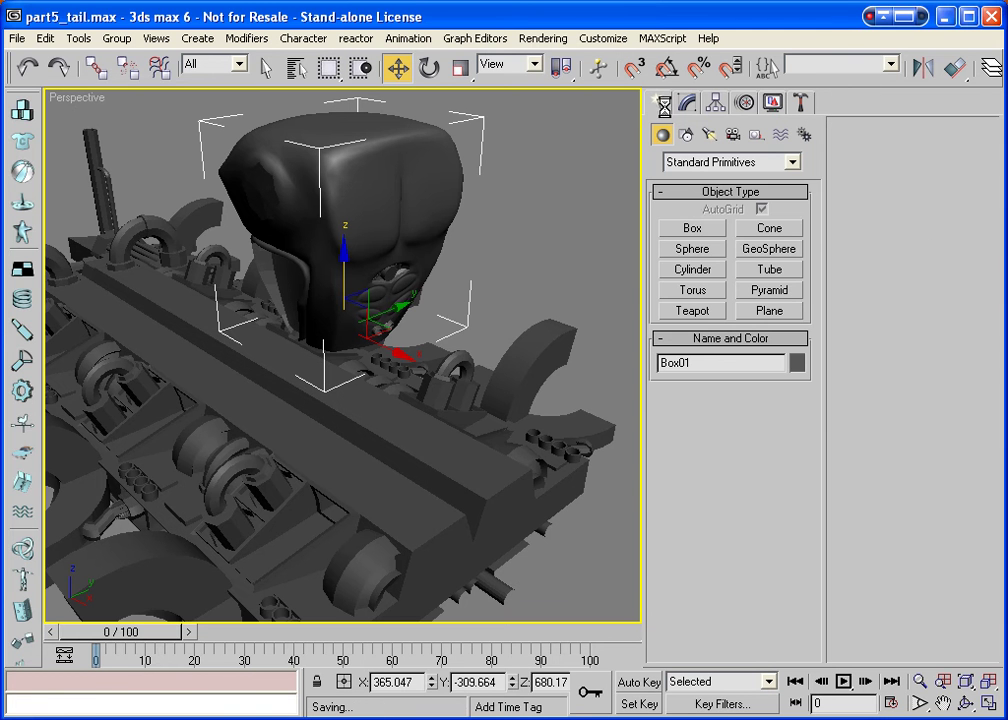
pyautogui.click(690, 272)
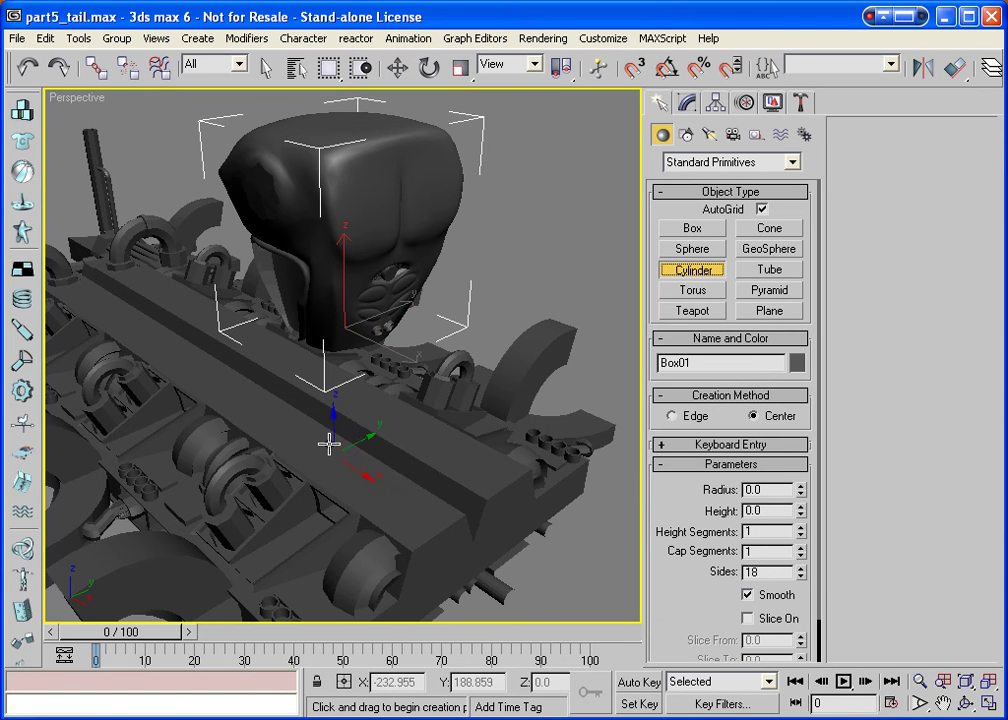
pyautogui.moveTo(329, 443); pyautogui.dragTo(348, 547)
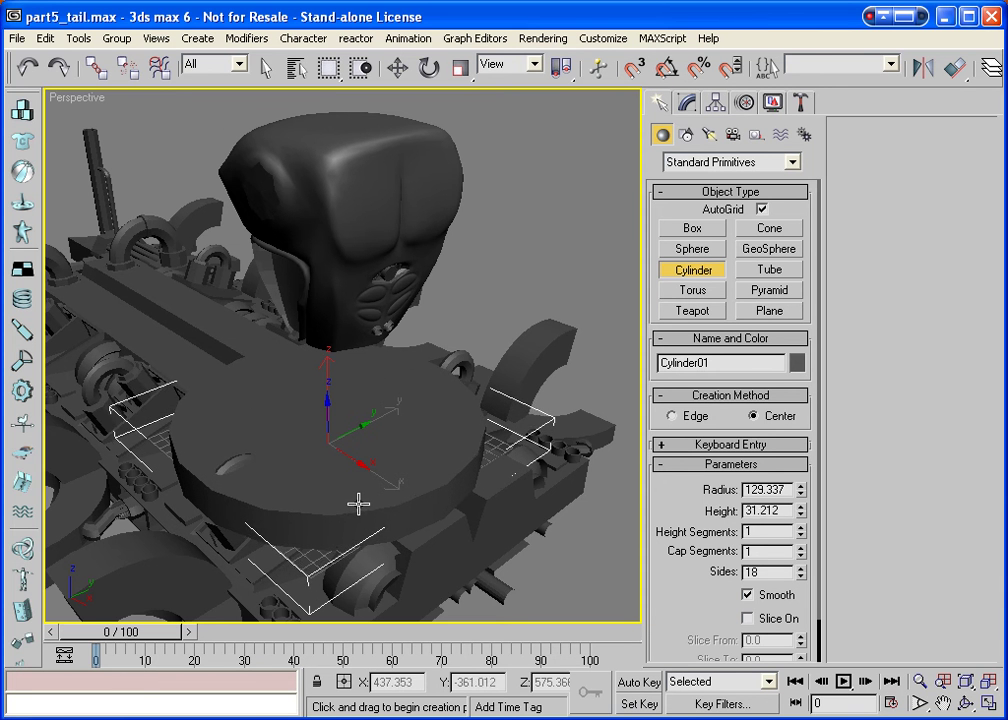
pyautogui.click(358, 504)
pyautogui.moveTo(801, 490); pyautogui.dragTo(803, 534)
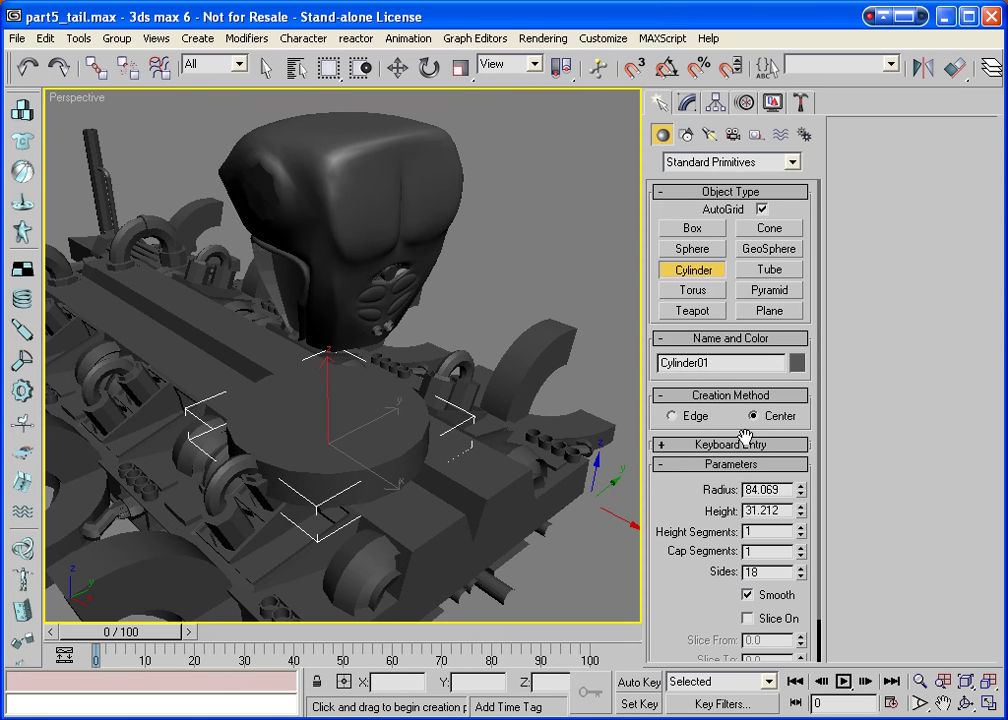
# Move the cylinder along Y to about -298 so it sits centred on the chassis beneath Box01.
pyautogui.click(398, 68)
pyautogui.moveTo(410, 412); pyautogui.dragTo(424, 401)
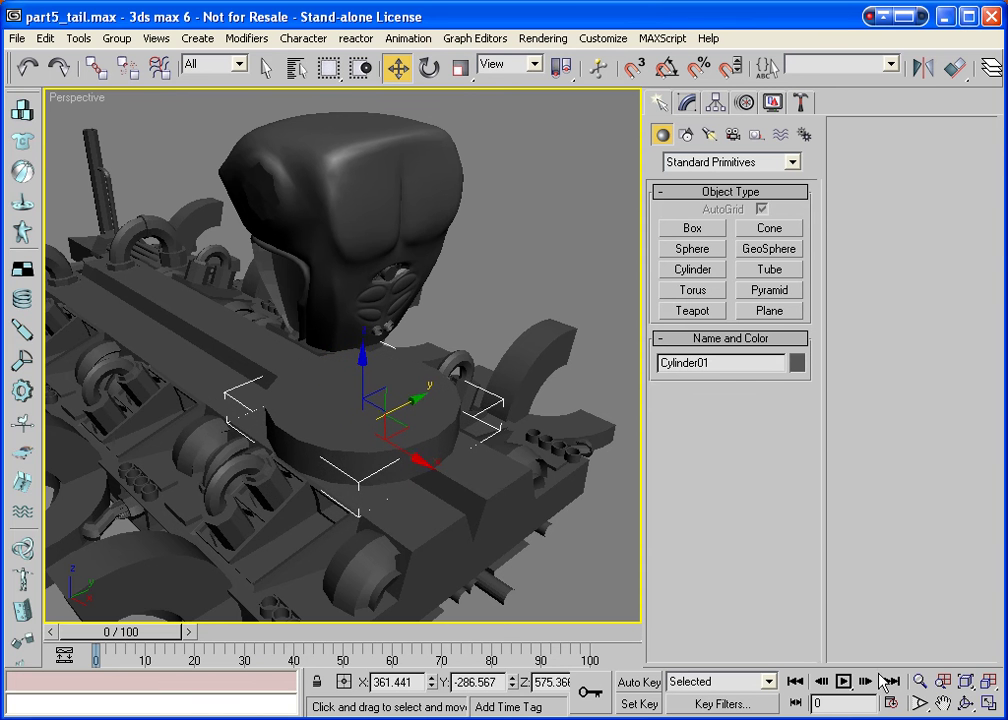
pyautogui.click(965, 703)
pyautogui.moveTo(376, 331); pyautogui.dragTo(261, 279)
pyautogui.rightClick(261, 279)
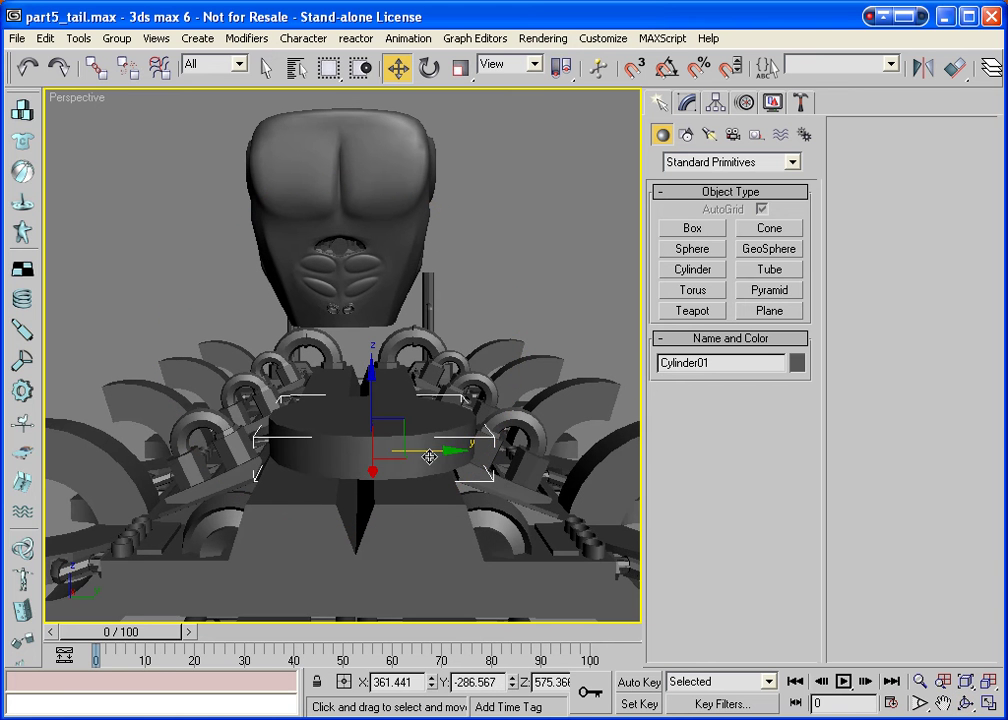
pyautogui.moveTo(429, 453); pyautogui.dragTo(425, 446)
# Reduce the cylinder's radius to about 70.6 and increase its height to about 37.8.
pyautogui.click(687, 104)
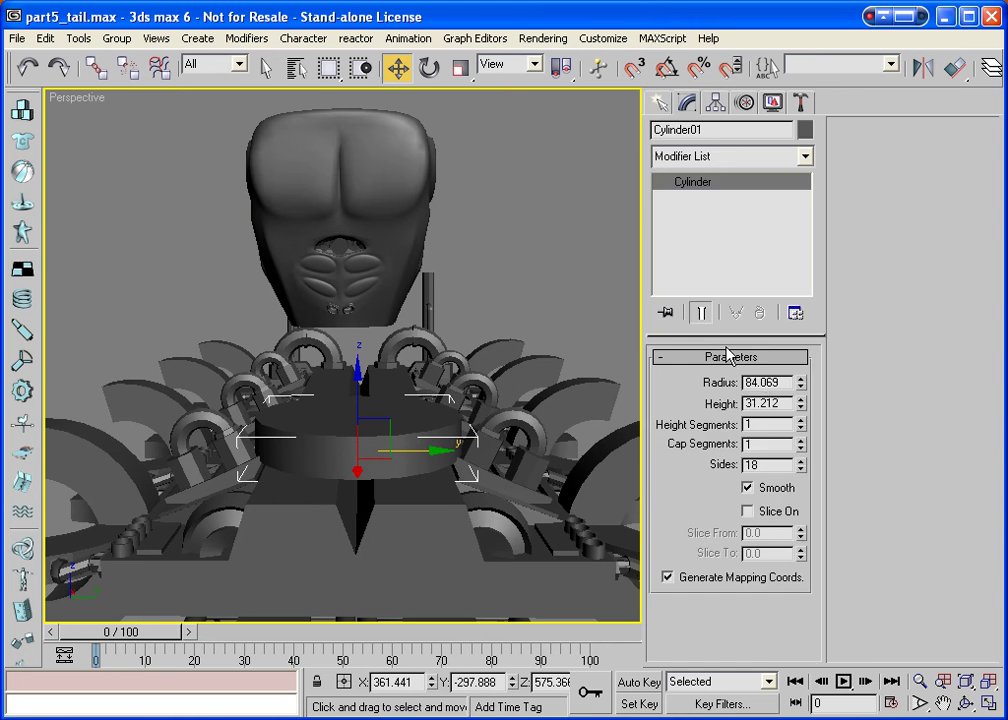
pyautogui.moveTo(800, 383); pyautogui.dragTo(803, 402)
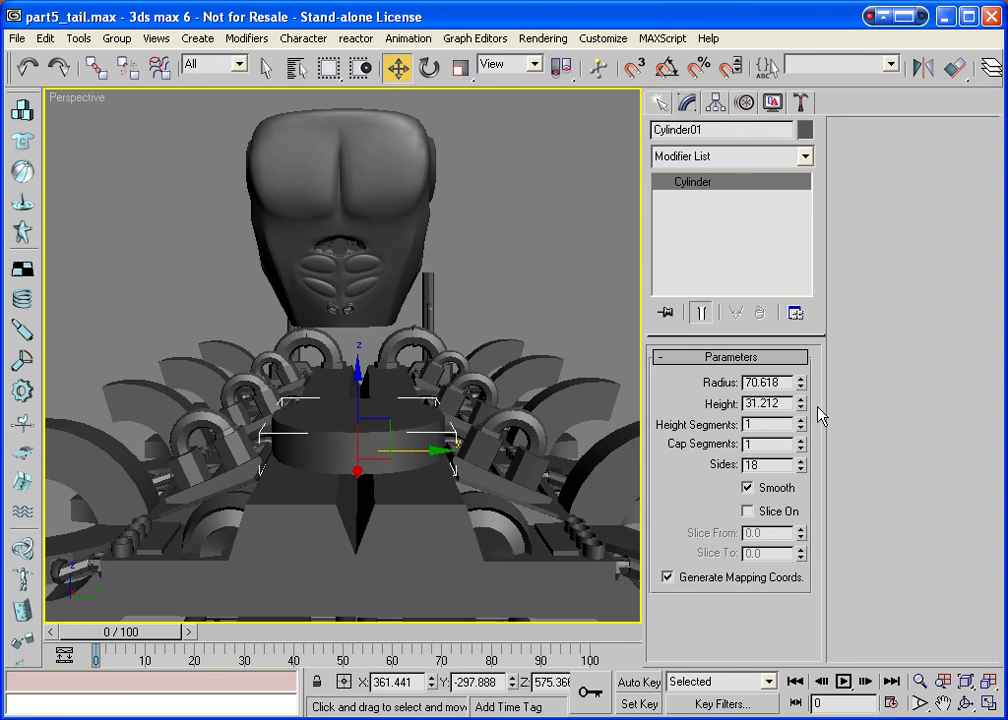
pyautogui.click(966, 704)
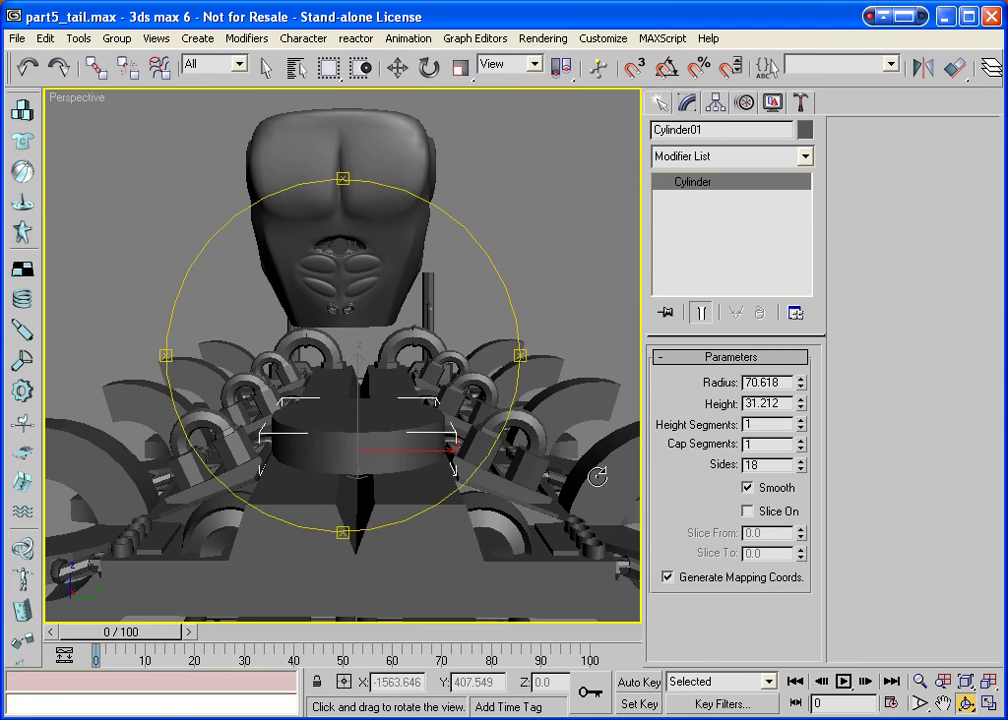
pyautogui.moveTo(400, 410); pyautogui.dragTo(430, 383)
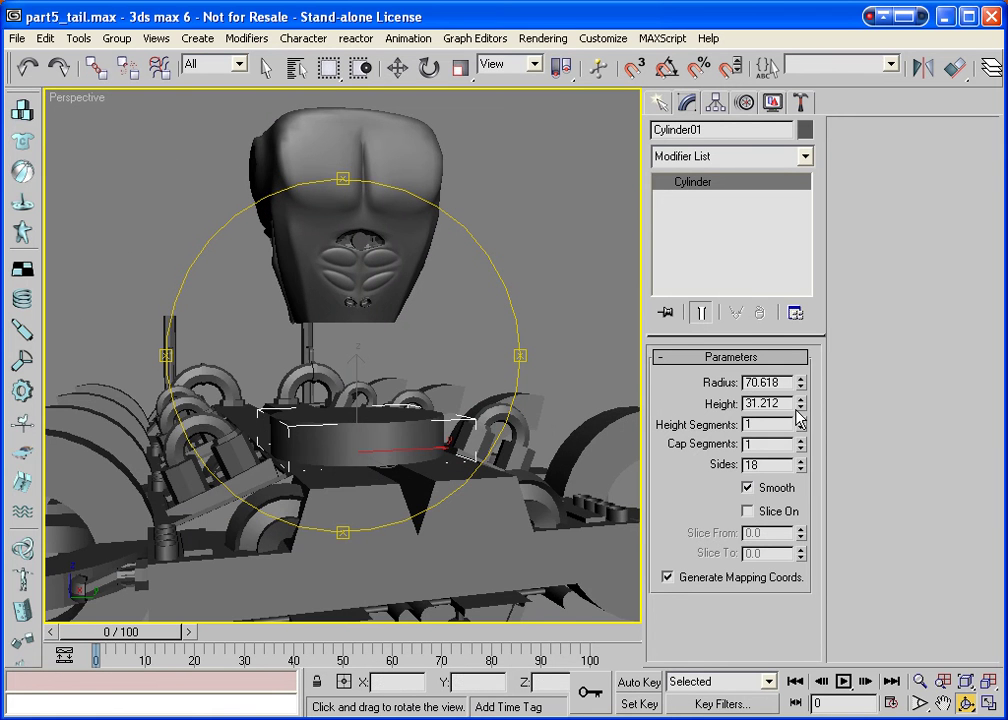
pyautogui.moveTo(802, 399); pyautogui.dragTo(806, 377)
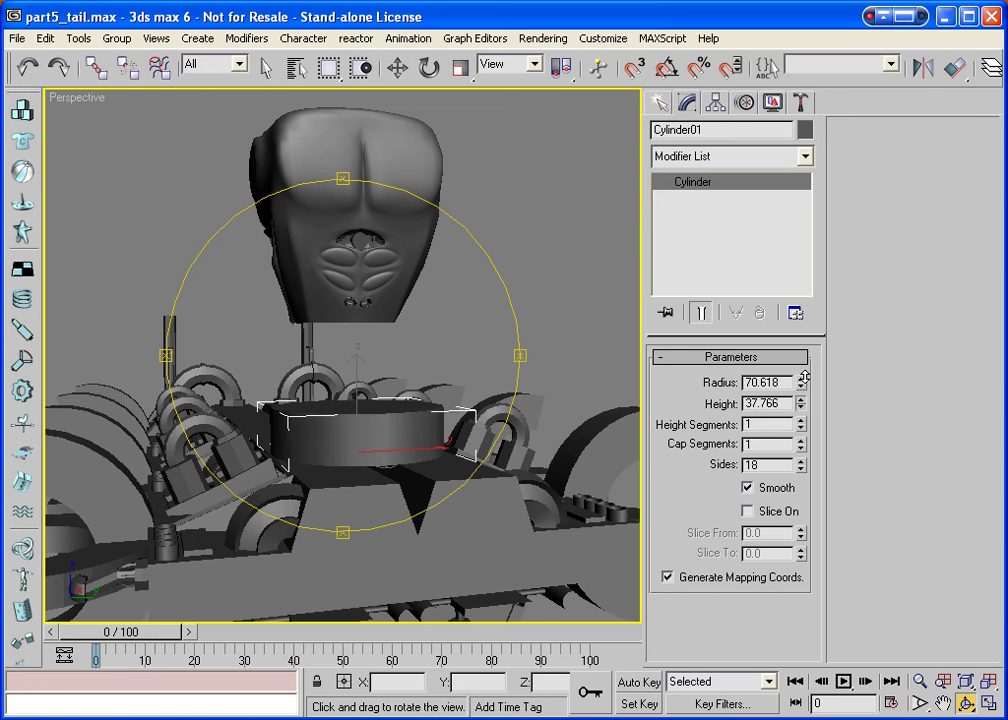
# Give the cylinder 2 height segments with 1 cap segment, and show edged faces in the viewport.
pyautogui.click(800, 440)
pyautogui.click(800, 448)
pyautogui.click(801, 420)
pyautogui.press('F4')
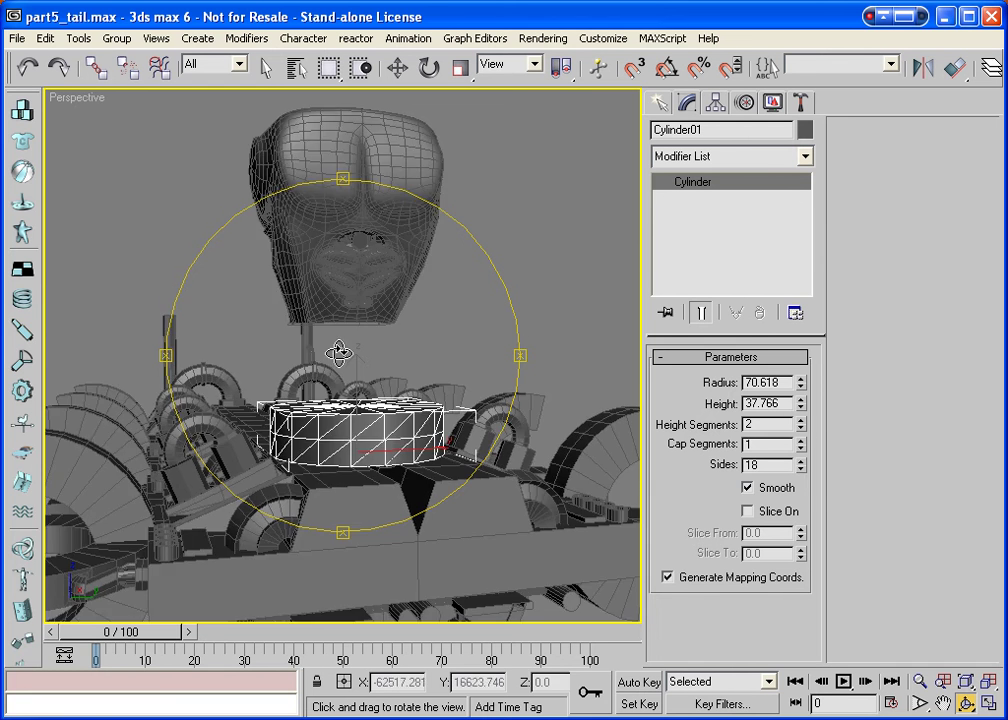
# Convert the cylinder to an Editable Poly.
pyautogui.moveTo(337, 349)
pyautogui.mouseDown()
pyautogui.moveTo(365, 430)
pyautogui.moveTo(362, 408)
pyautogui.mouseUp()
pyautogui.press('w')
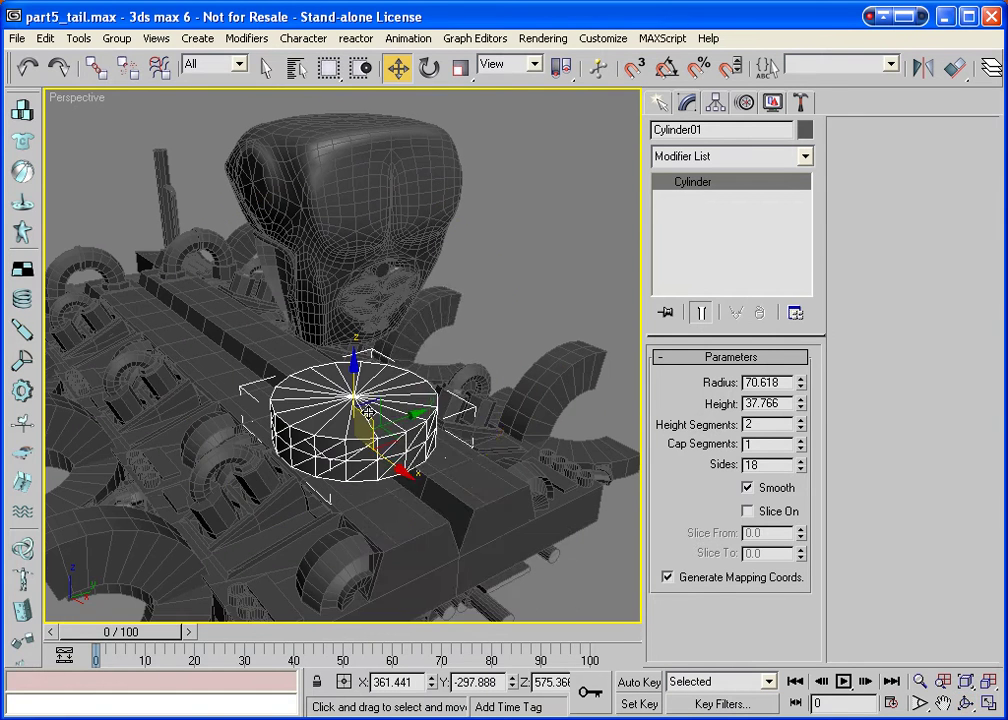
pyautogui.rightClick(362, 408)
pyautogui.moveTo(400, 542)
pyautogui.click(542, 558)
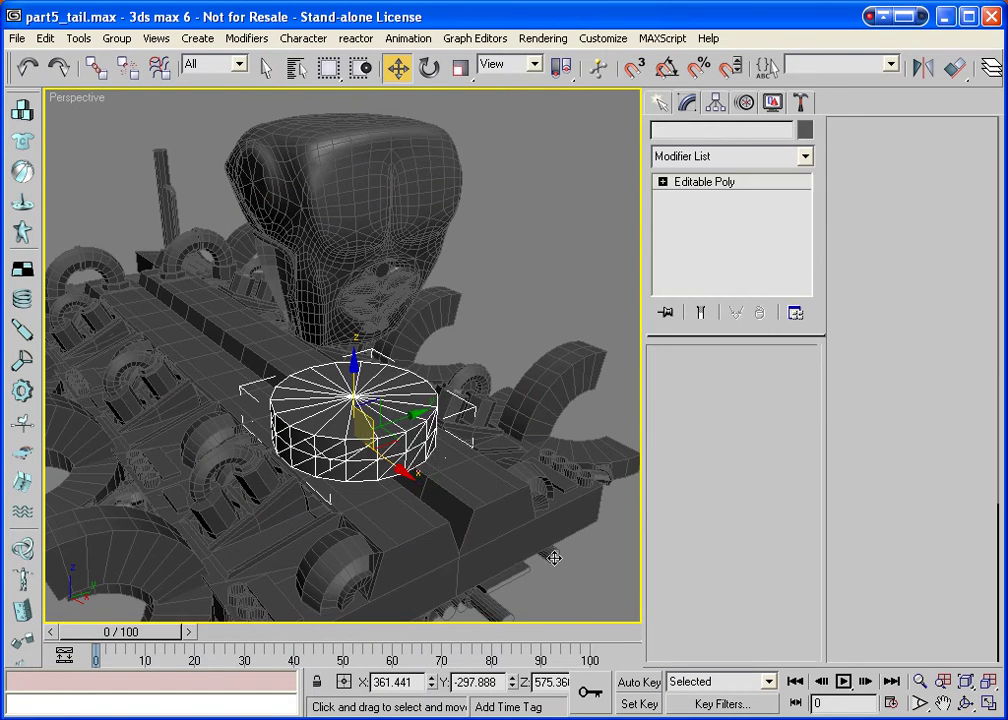
# Add Box01 to the selection and hide all unselected objects so only the body and cylinder are shown.
pyautogui.keyDown('ctrl'); pyautogui.click(400, 169); pyautogui.keyUp('ctrl')
pyautogui.rightClick(383, 426)
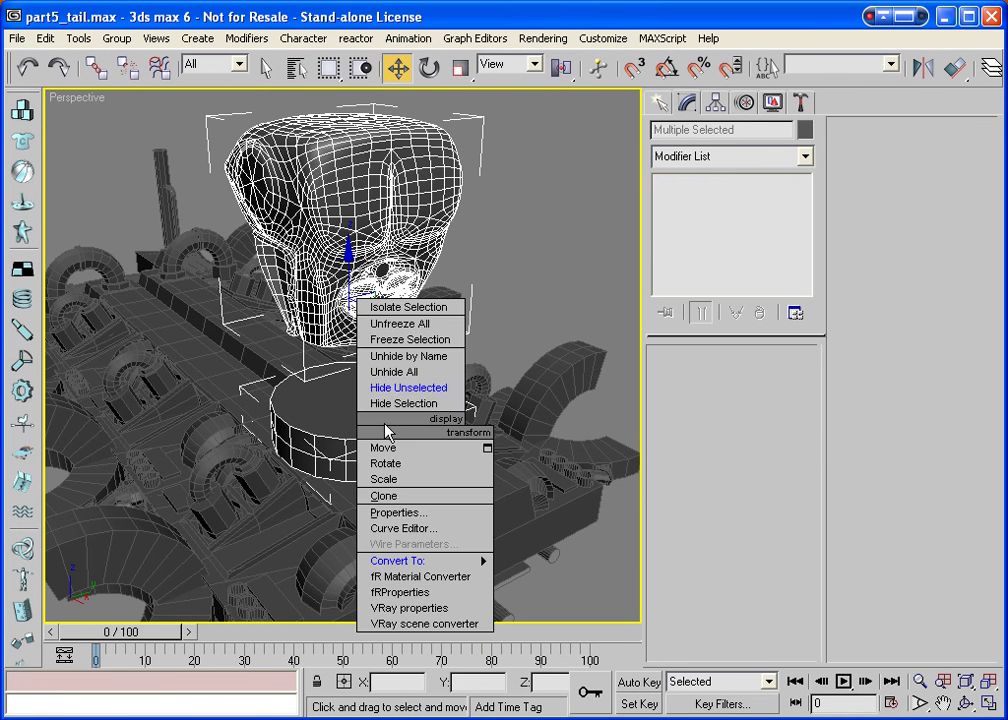
pyautogui.click(400, 386)
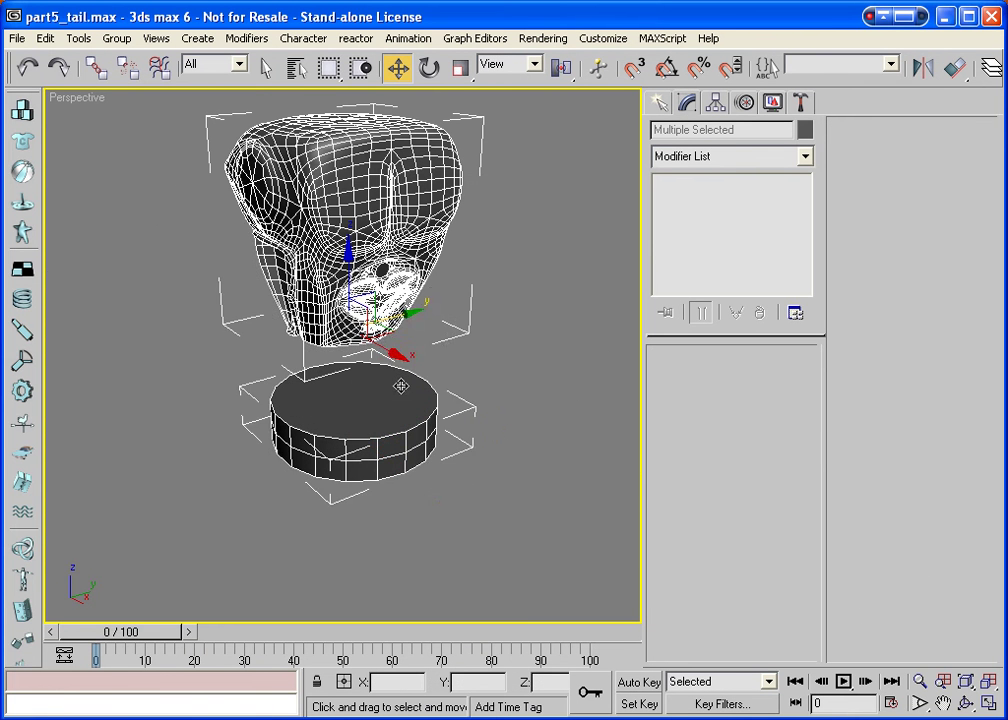
# Select the cylinder's top cap polygon and raise it about 15.3 units along Z.
pyautogui.click(965, 703)
pyautogui.moveTo(441, 349); pyautogui.dragTo(234, 347)
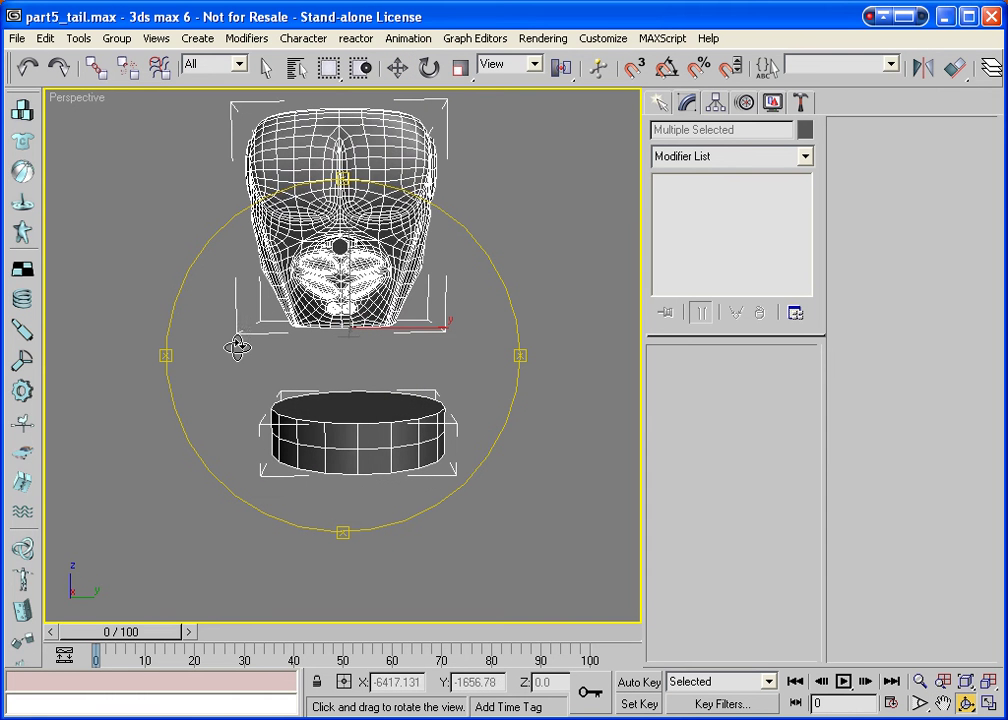
pyautogui.moveTo(349, 459); pyautogui.dragTo(386, 494)
pyautogui.press('w')
pyautogui.click(378, 400)
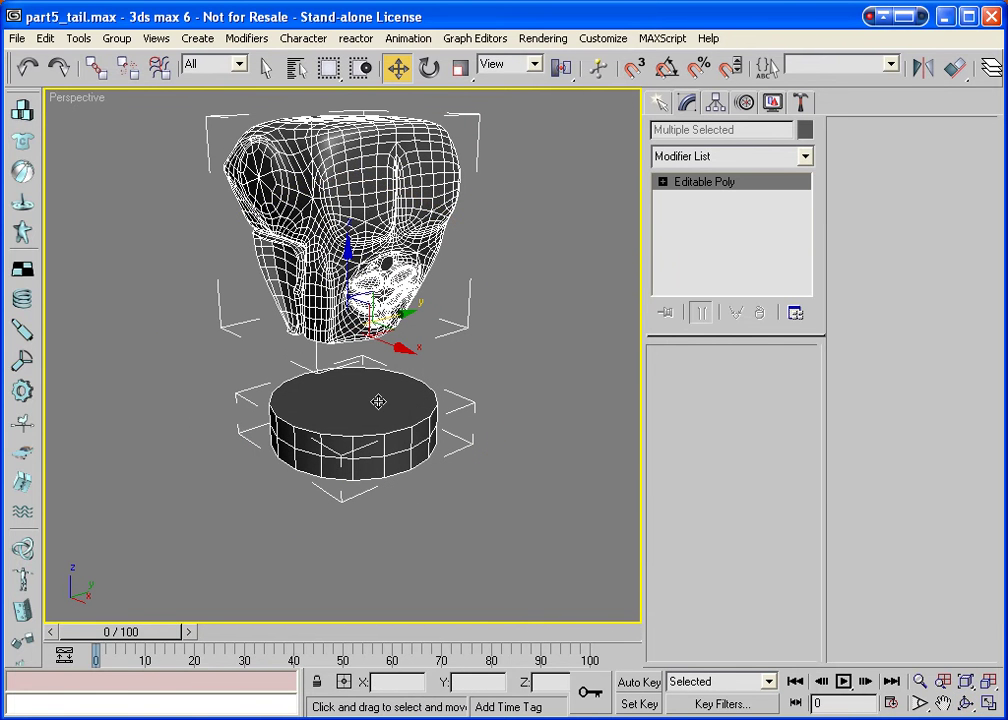
pyautogui.click(752, 378)
pyautogui.click(360, 388)
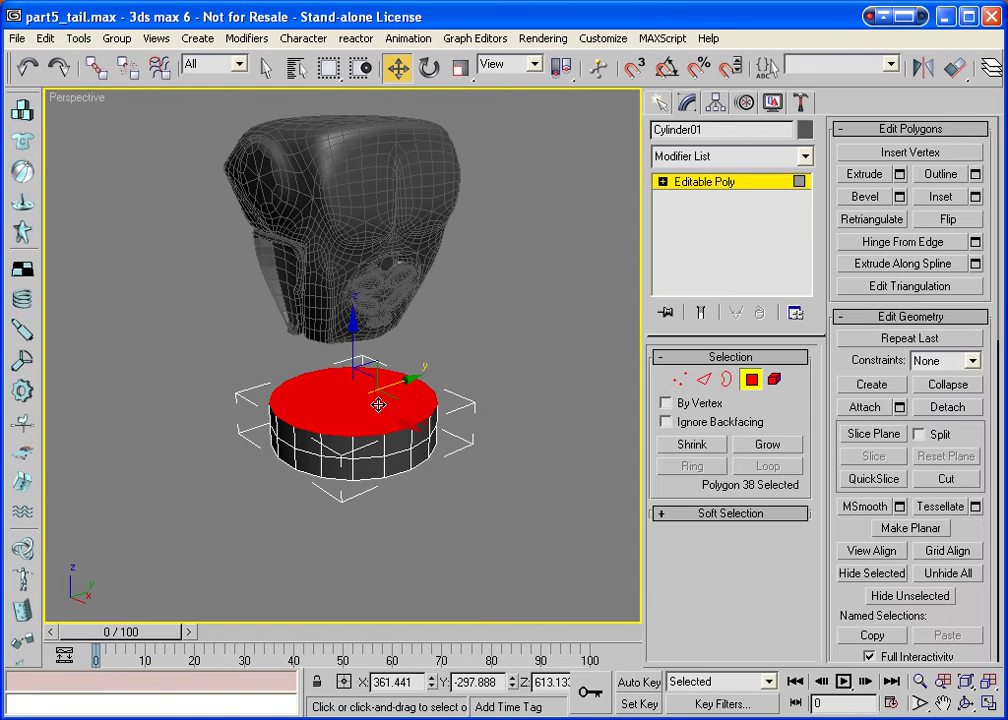
pyautogui.moveTo(351, 337); pyautogui.dragTo(351, 322)
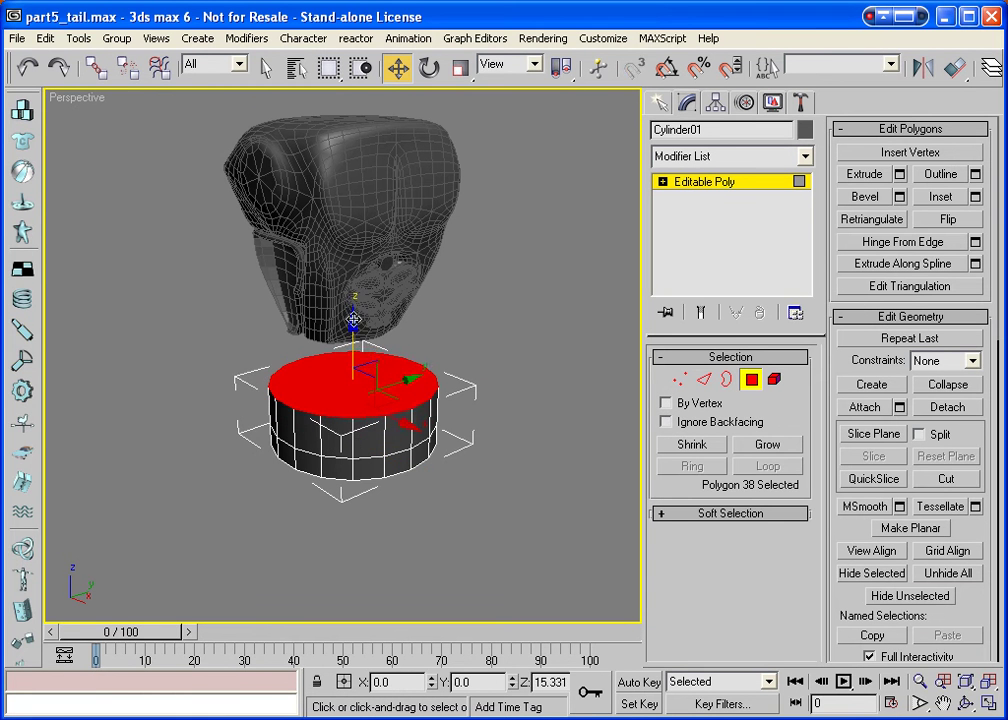
pyautogui.click(459, 68)
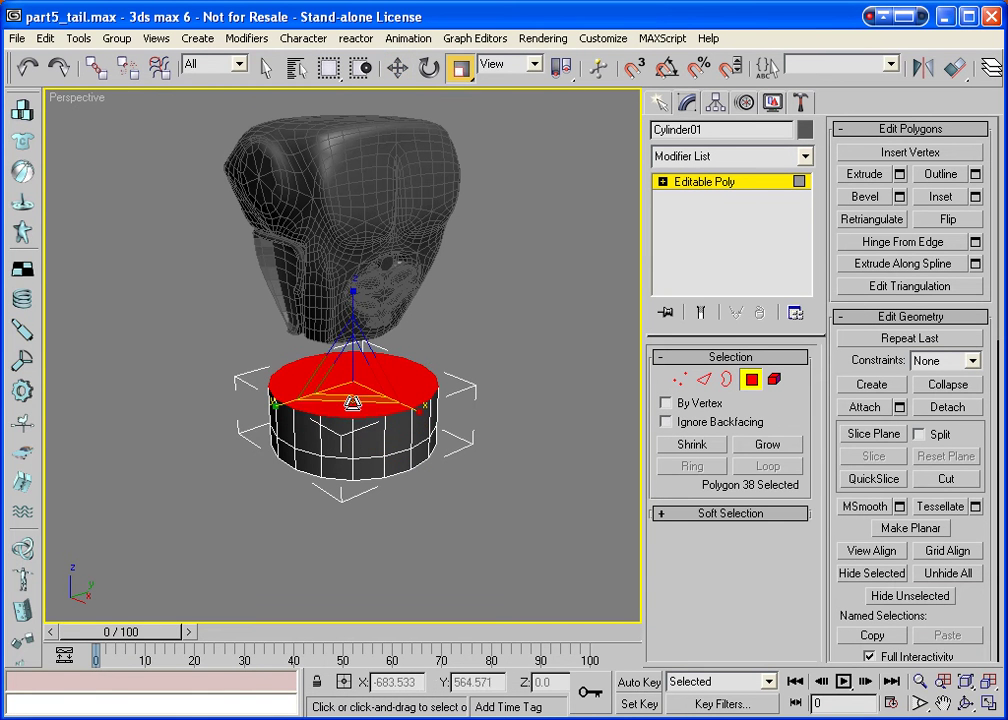
pyautogui.click(865, 196)
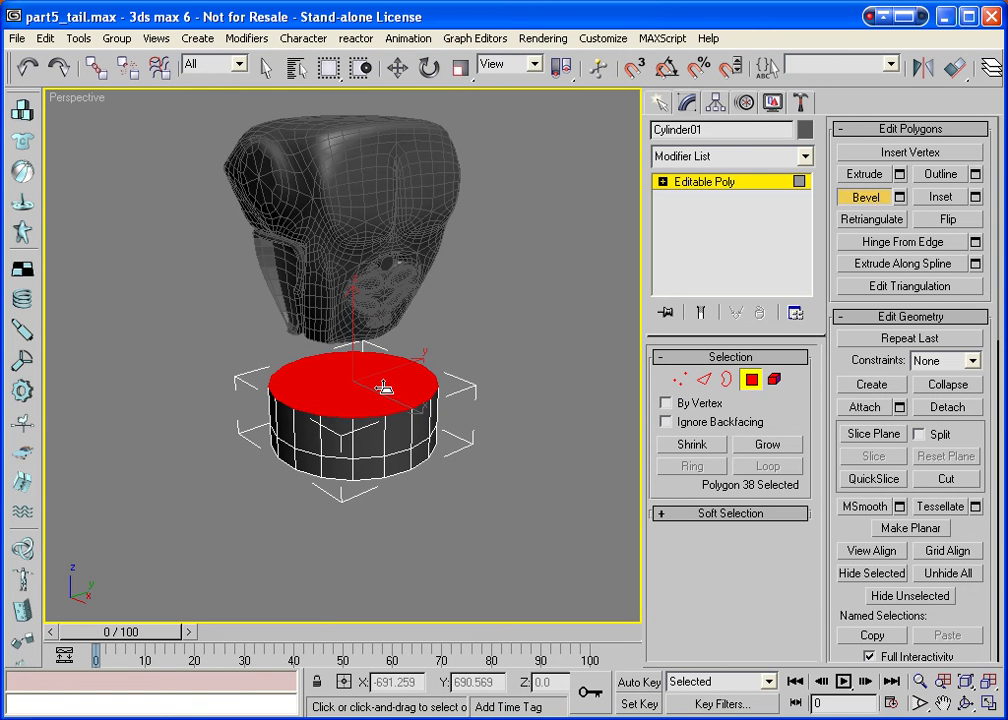
pyautogui.moveTo(386, 384)
pyautogui.mouseDown()
pyautogui.moveTo(387, 349)
pyautogui.moveTo(386, 392)
pyautogui.mouseUp()
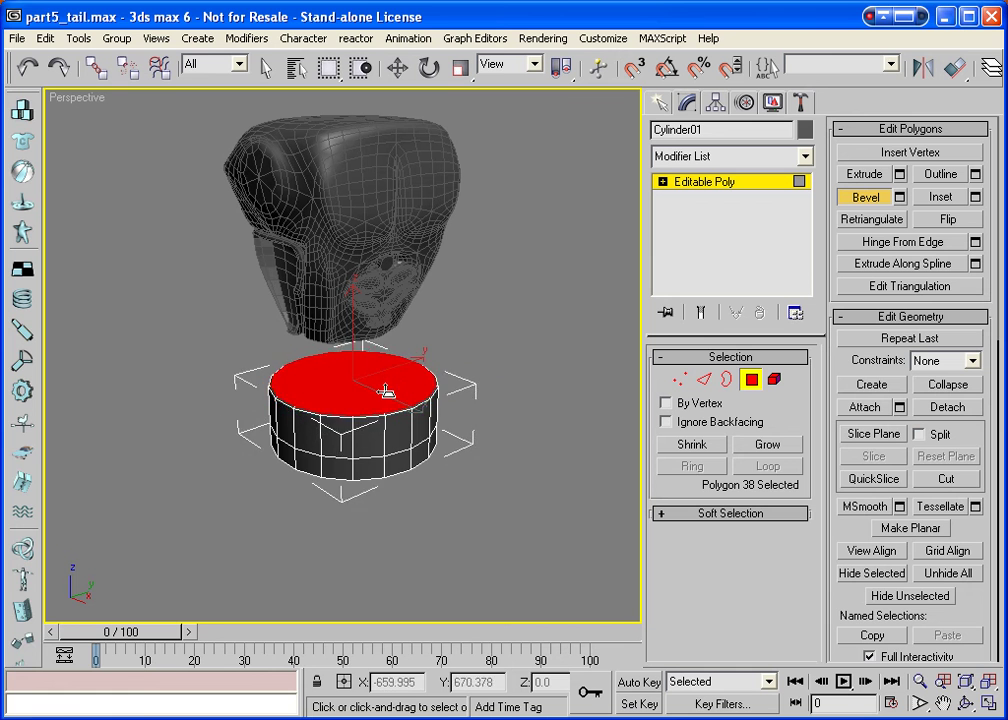
pyautogui.rightClick(387, 328)
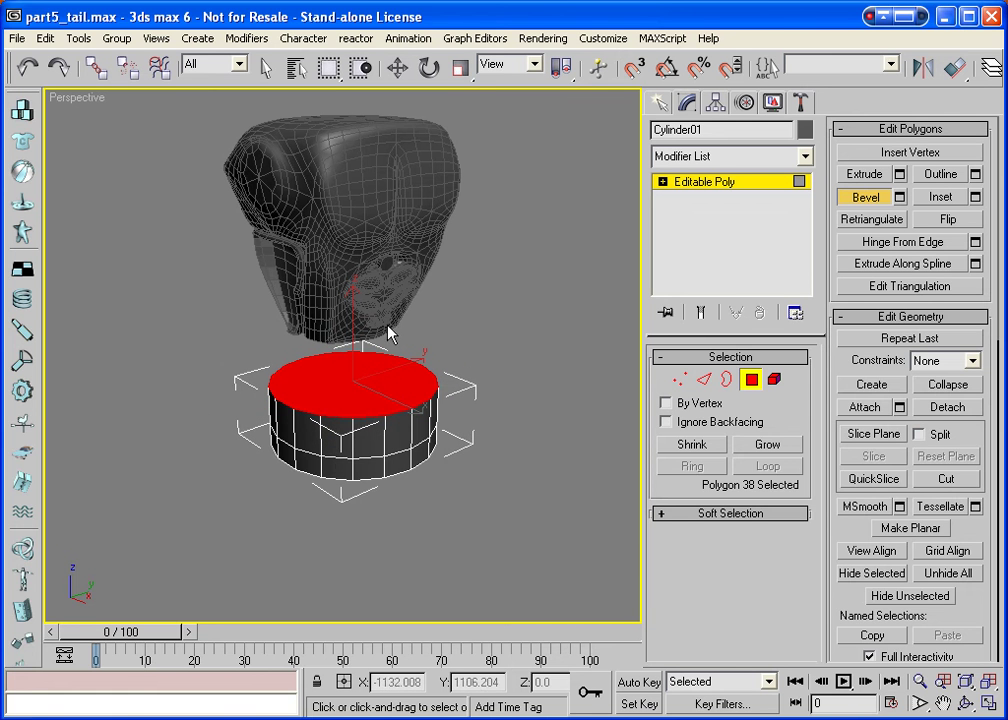
# Leave polygon editing and move Box01 aside along X to about 15.6, clear of the cylinder.
pyautogui.click(752, 380)
pyautogui.click(354, 268)
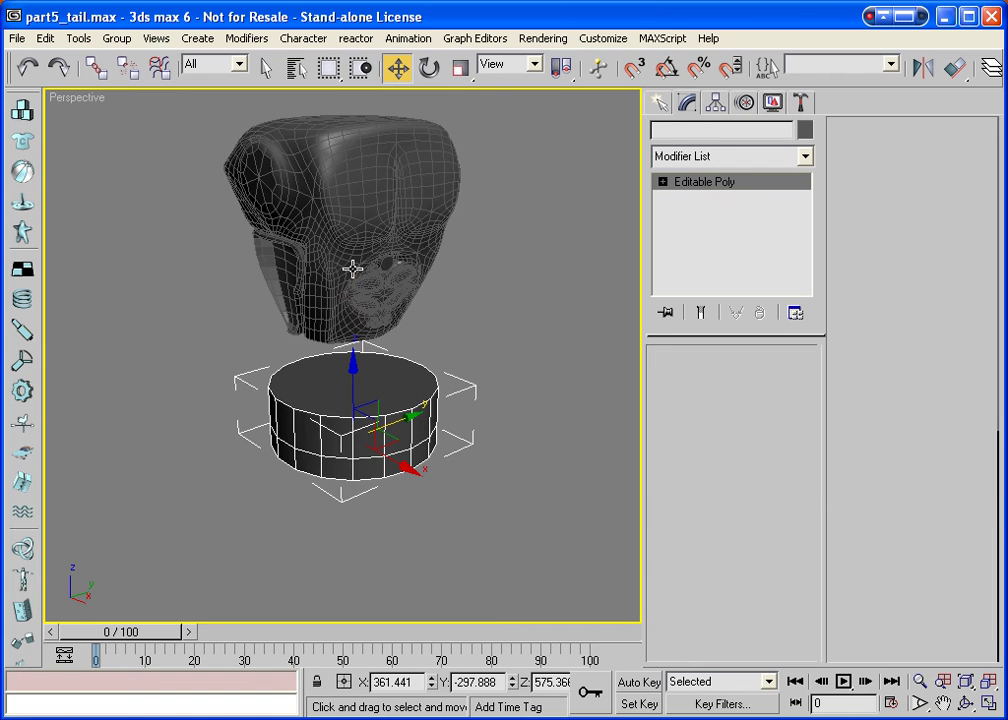
pyautogui.moveTo(394, 342); pyautogui.dragTo(200, 262)
pyautogui.click(957, 706)
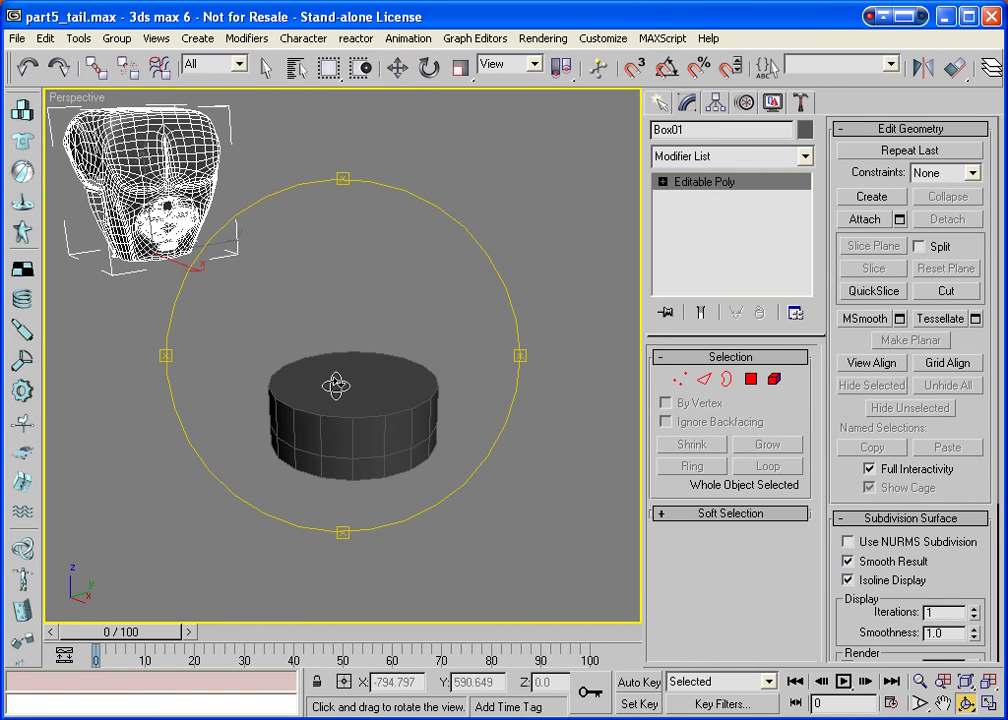
pyautogui.moveTo(331, 405); pyautogui.dragTo(517, 387)
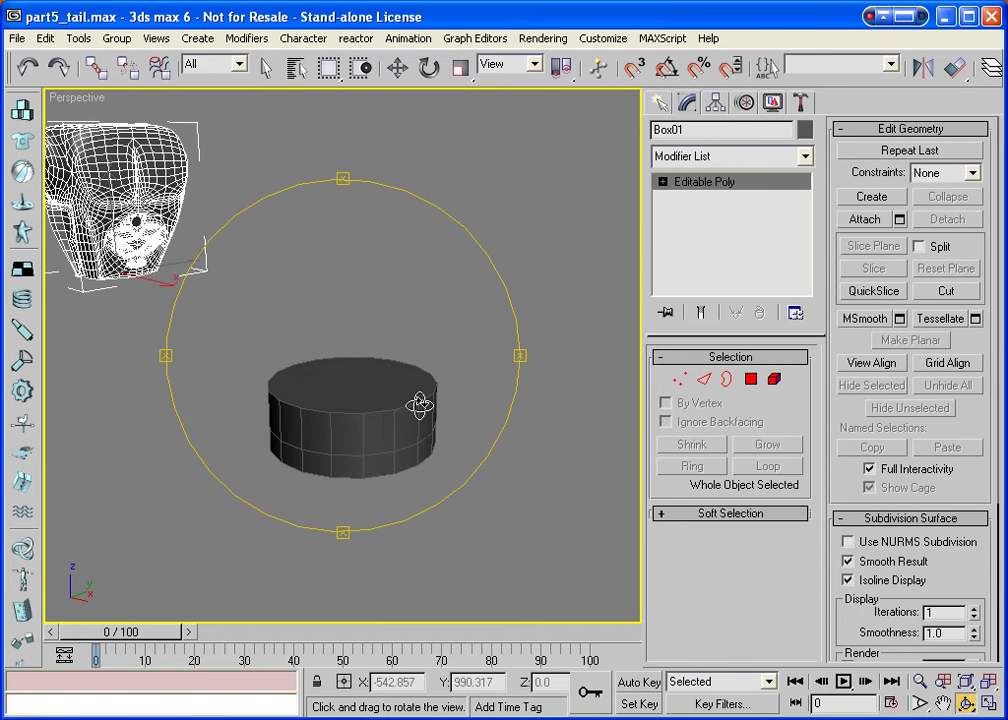
pyautogui.moveTo(416, 405); pyautogui.dragTo(439, 412)
pyautogui.press('w')
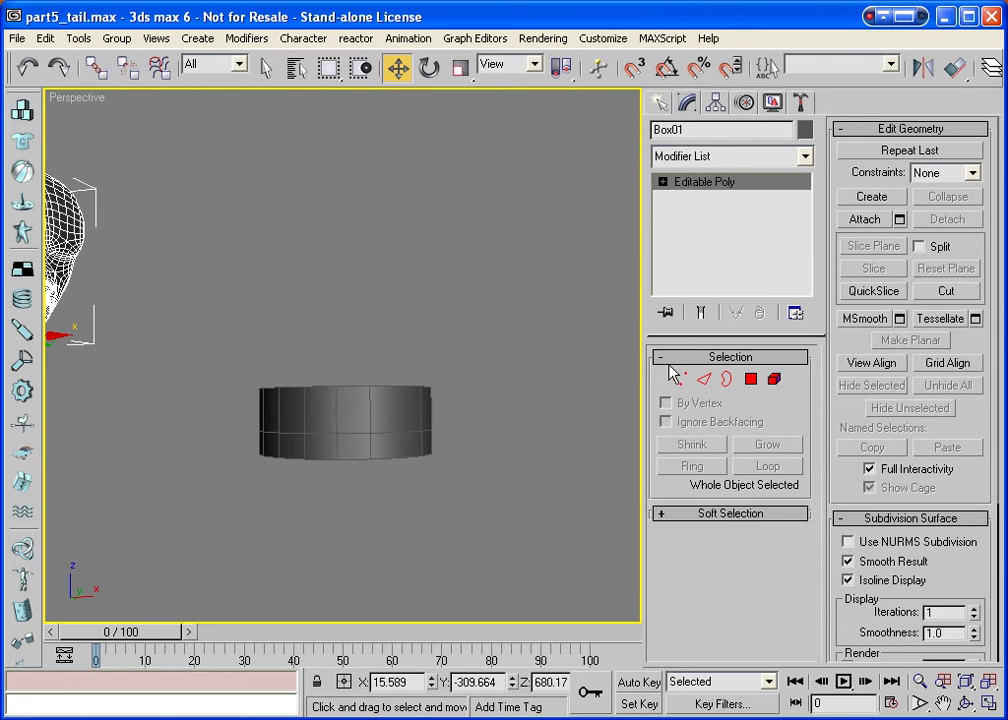
pyautogui.click(750, 379)
pyautogui.moveTo(504, 338); pyautogui.dragTo(216, 407)
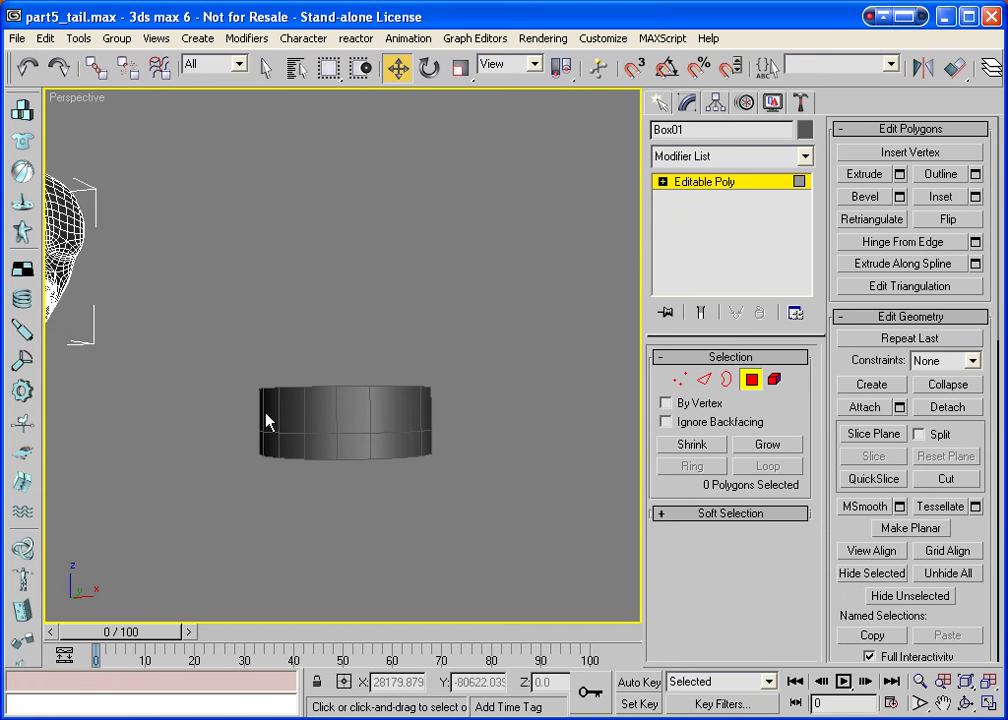
pyautogui.click(750, 379)
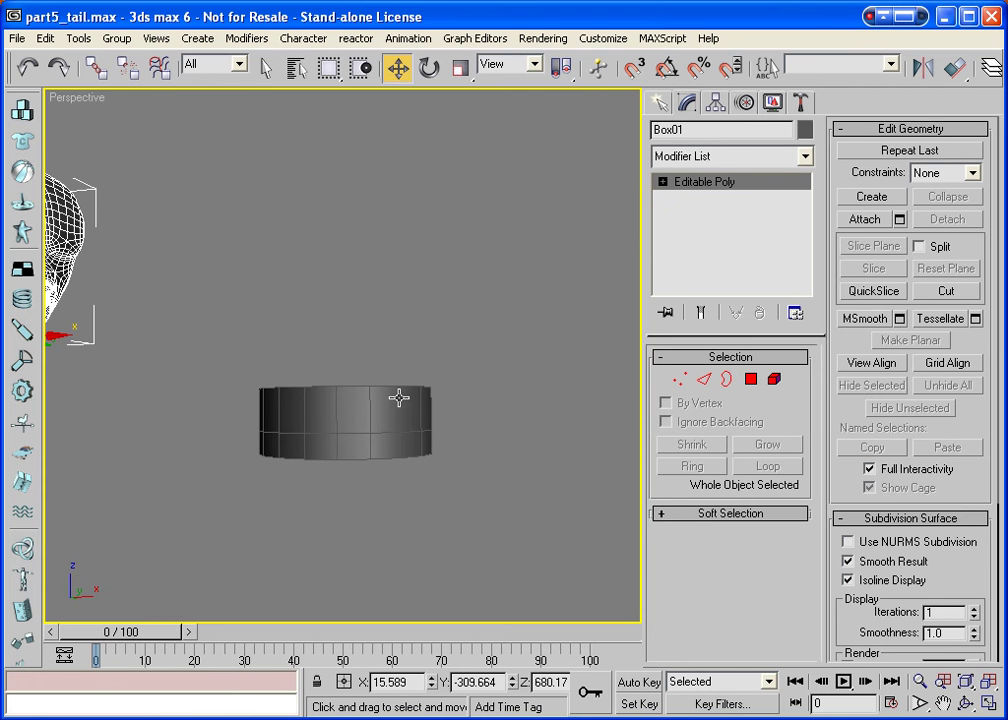
# Detach the cylinder's top cap and upper ring of side polygons as a separate object named Torso_Base_Pivot.
pyautogui.click(399, 398)
pyautogui.click(750, 379)
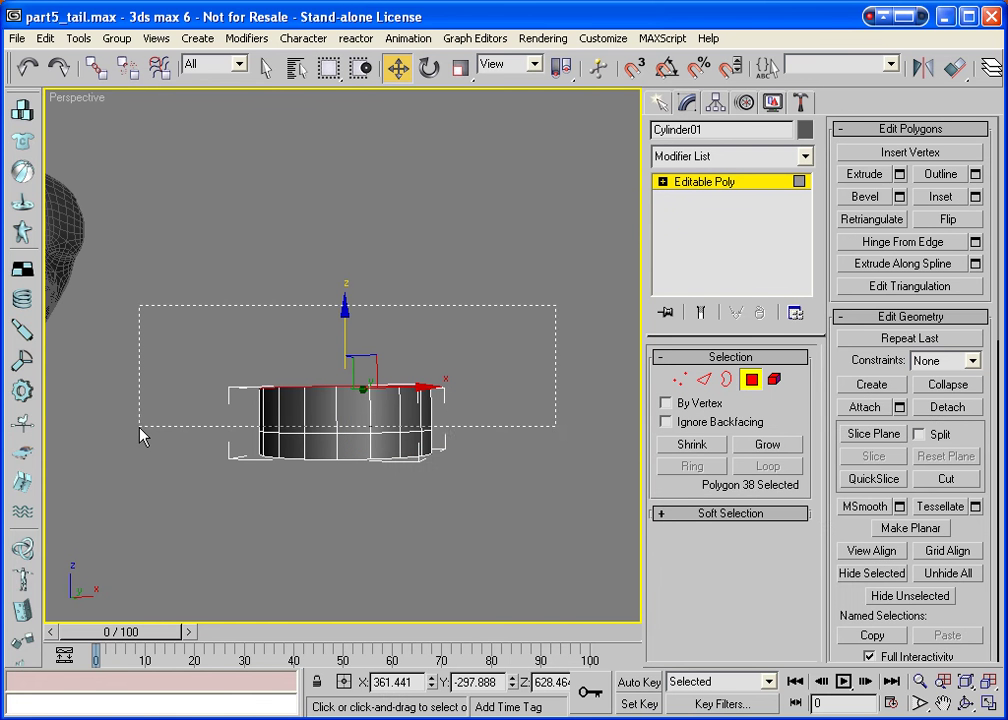
pyautogui.moveTo(140, 428); pyautogui.dragTo(141, 427)
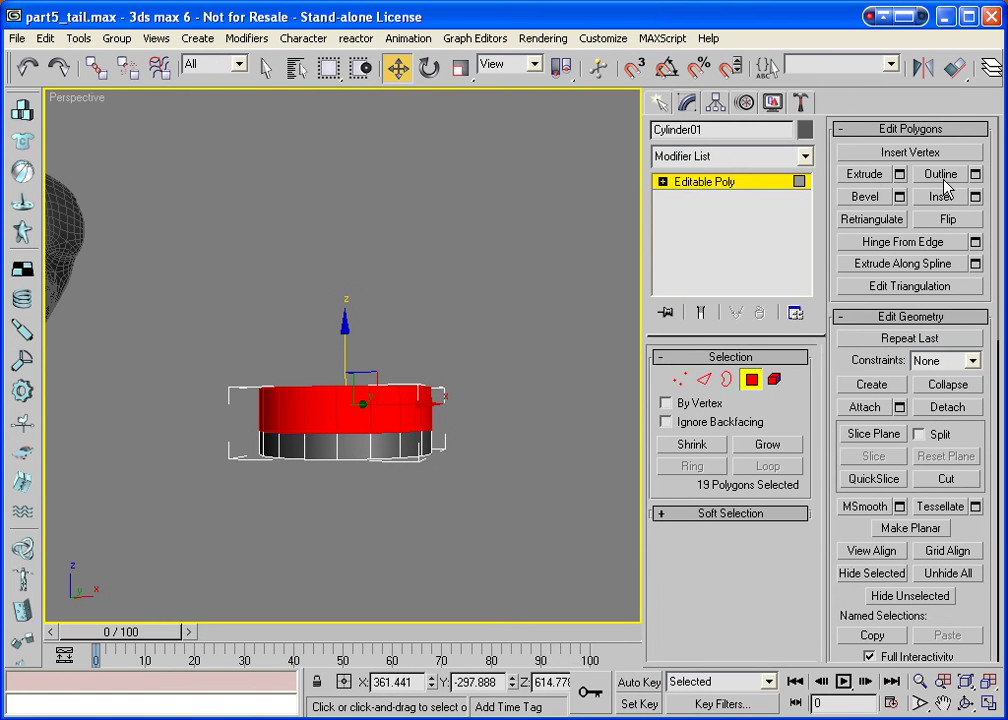
pyautogui.click(924, 408)
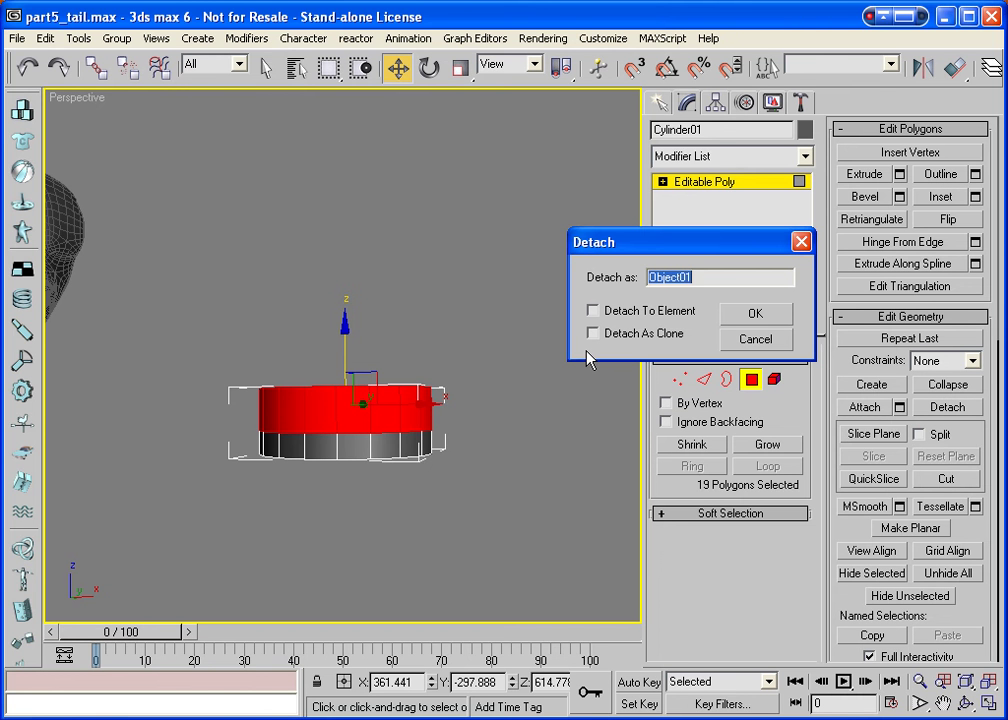
pyautogui.write('Torso_Base')
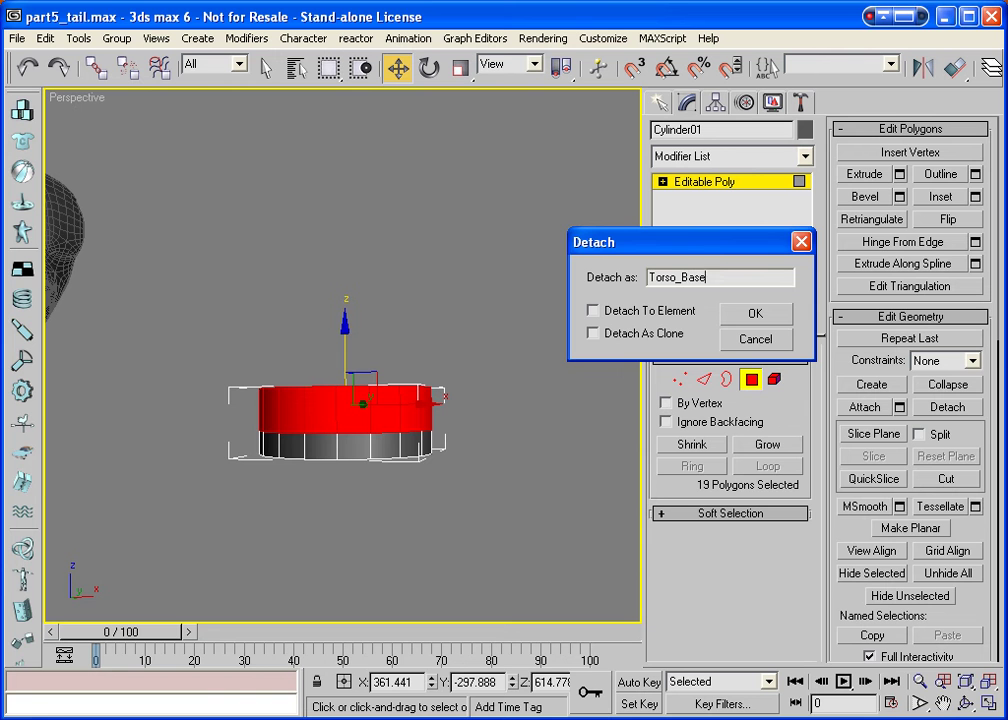
pyautogui.write('_Pivot')
pyautogui.press('Return')
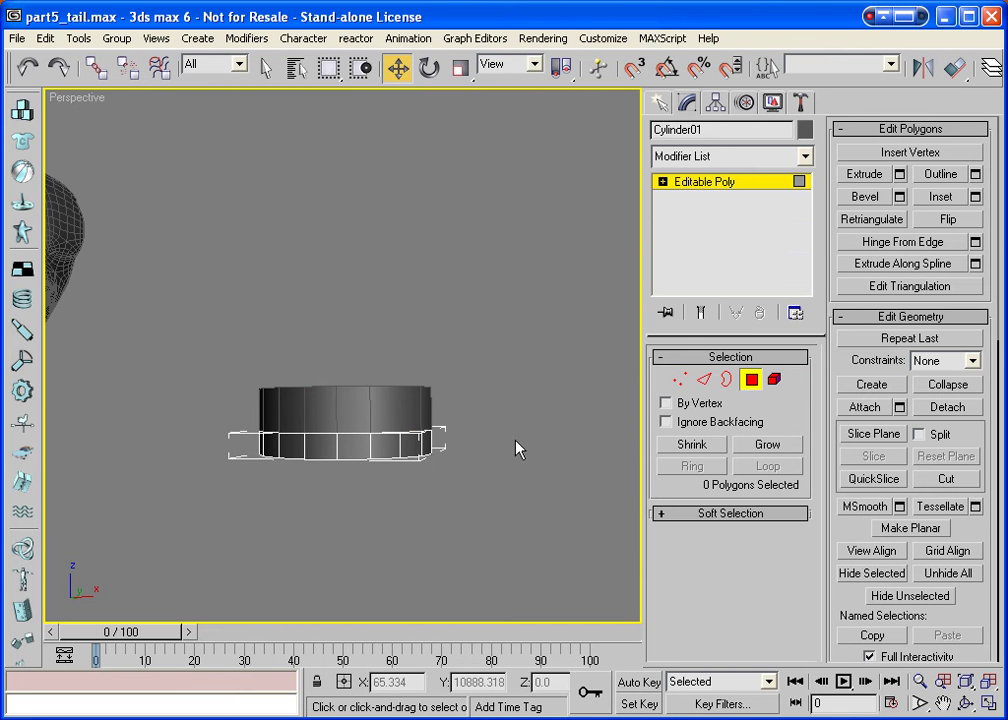
# Rename the lower ring Cylinder01 as Torso_Base_Pivot_Connector and leave polygon editing.
pyautogui.moveTo(722, 131); pyautogui.dragTo(632, 115)
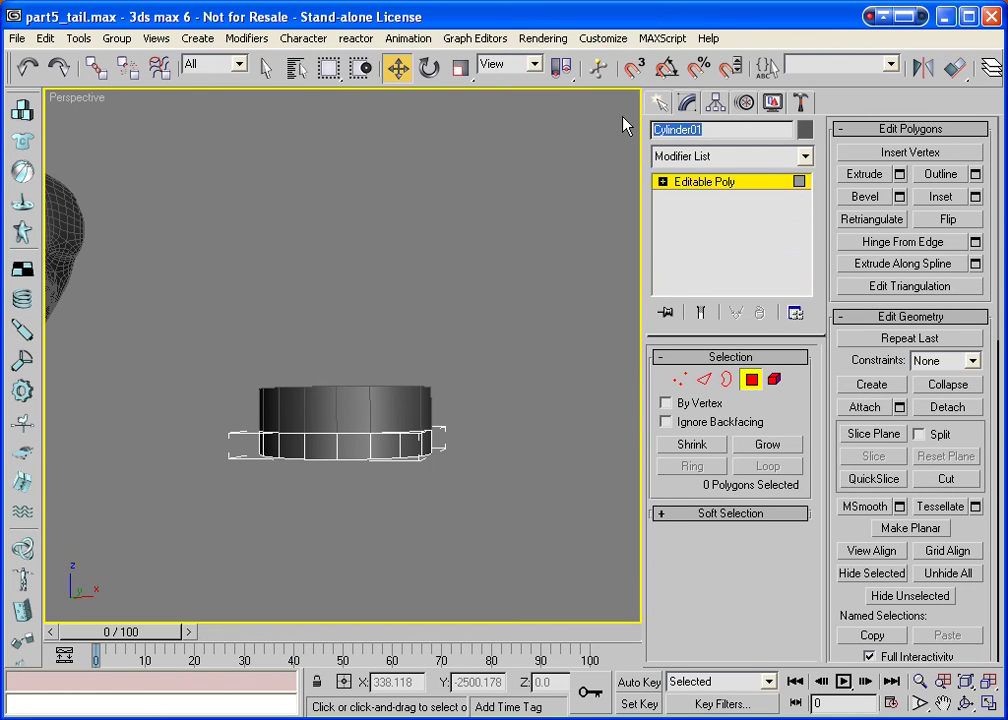
pyautogui.write('Torso_Base_Pivot_Co')
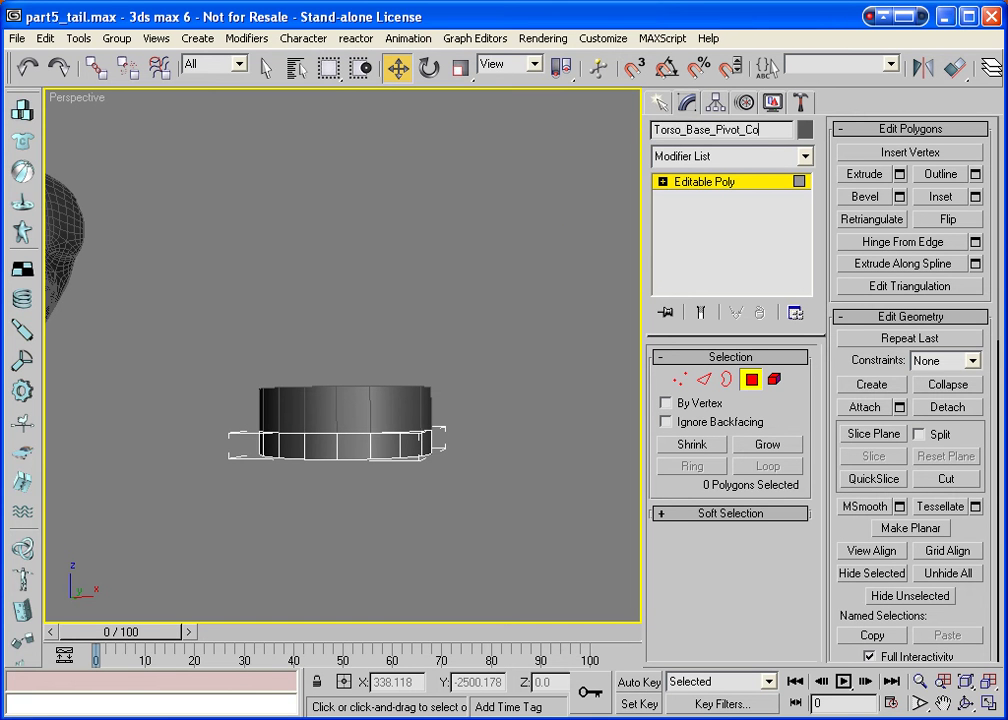
pyautogui.write('nnector')
pyautogui.click(750, 382)
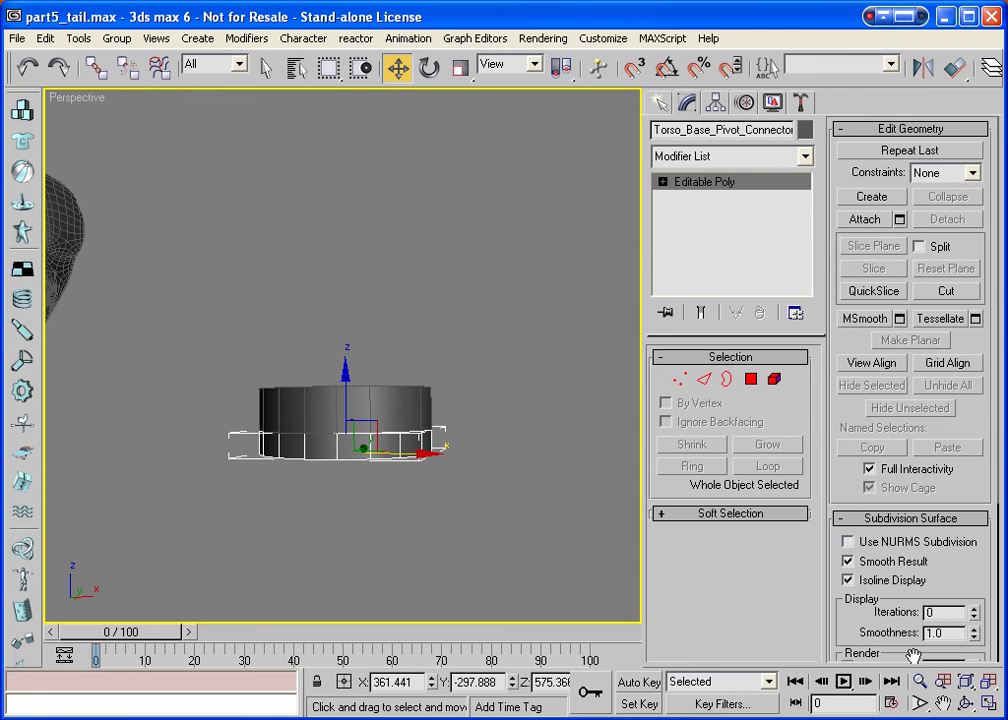
pyautogui.click(965, 703)
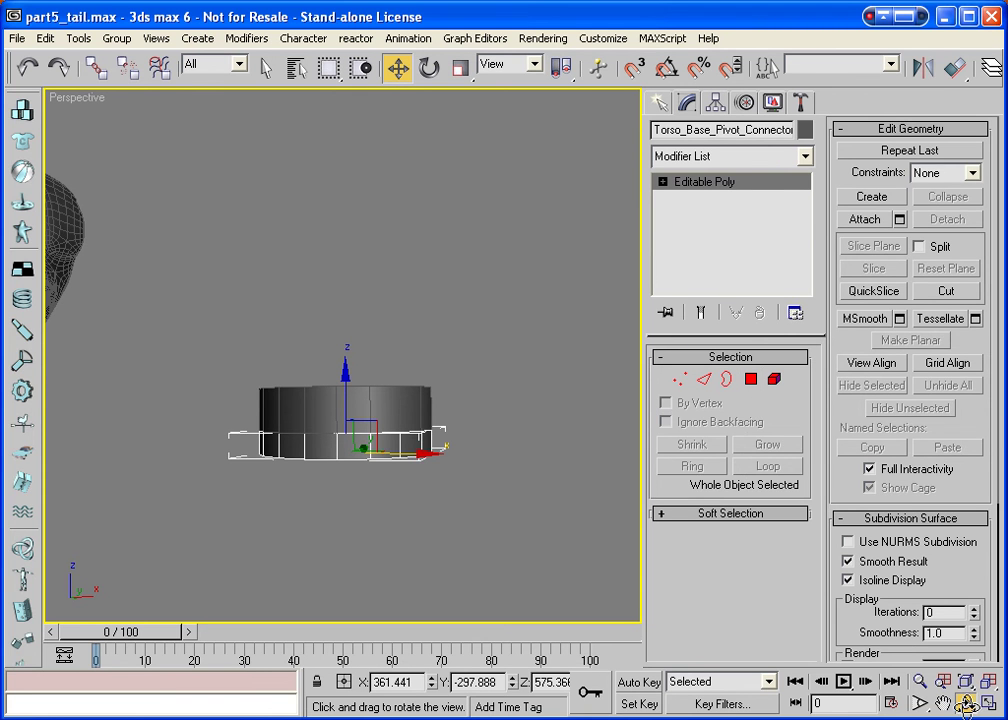
pyautogui.moveTo(437, 386); pyautogui.dragTo(304, 416)
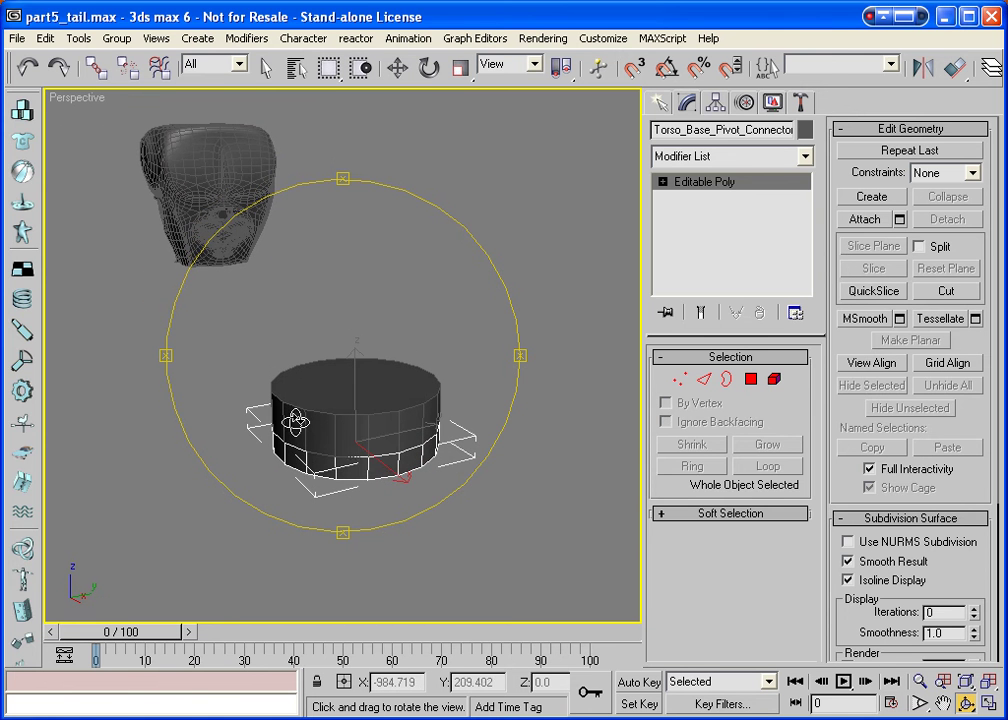
pyautogui.press('w')
pyautogui.click(750, 380)
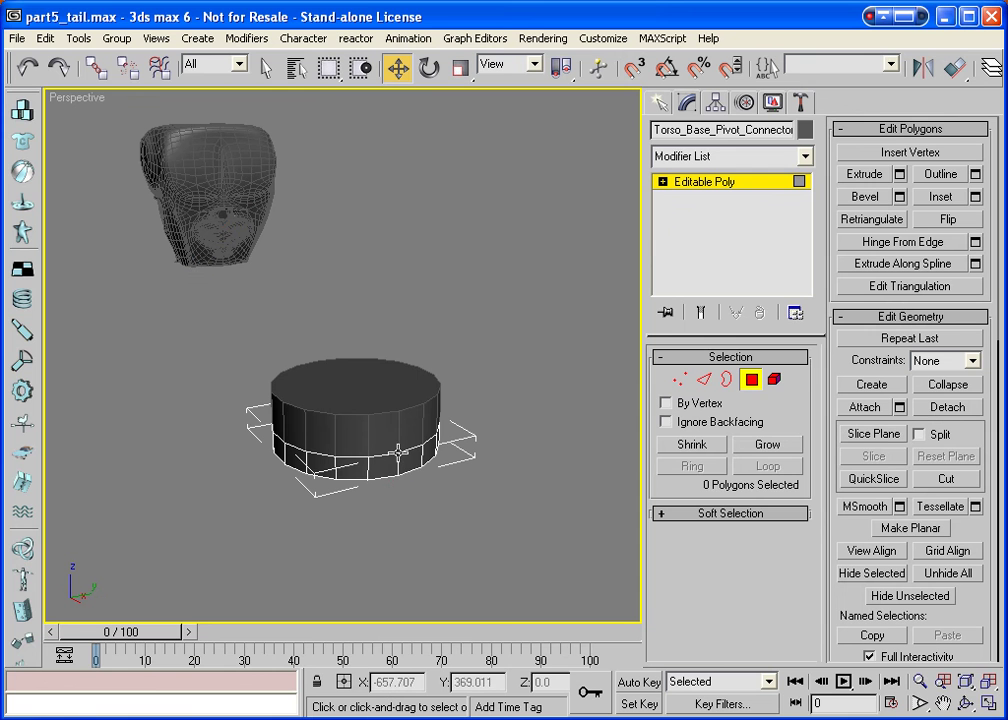
pyautogui.click(432, 463)
pyautogui.click(464, 486)
pyautogui.click(385, 426)
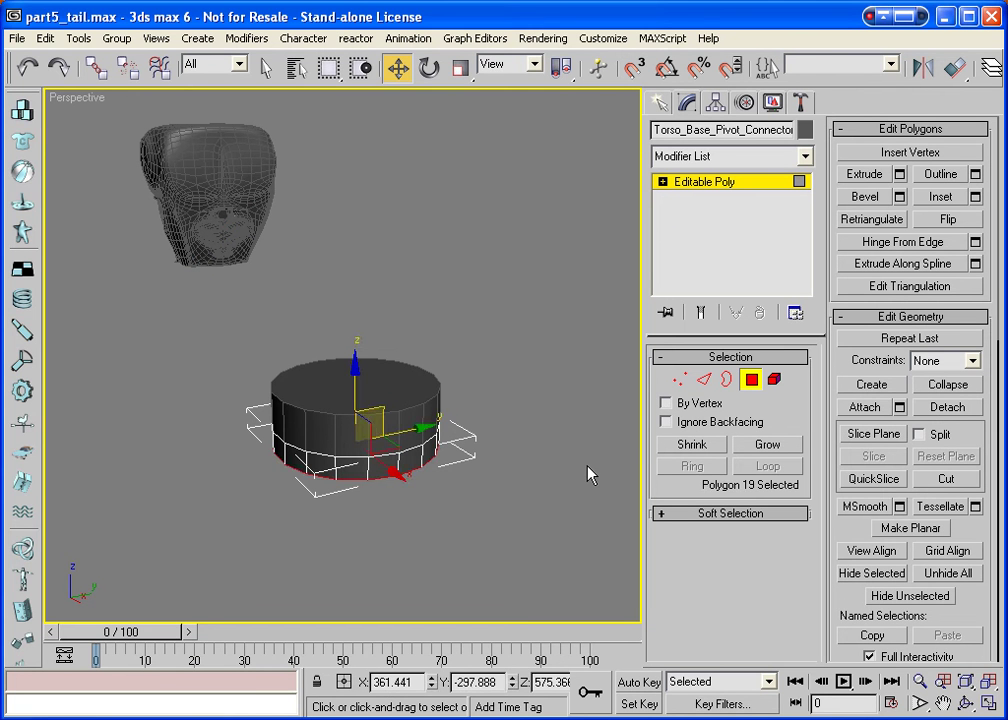
pyautogui.click(500, 414)
pyautogui.click(750, 379)
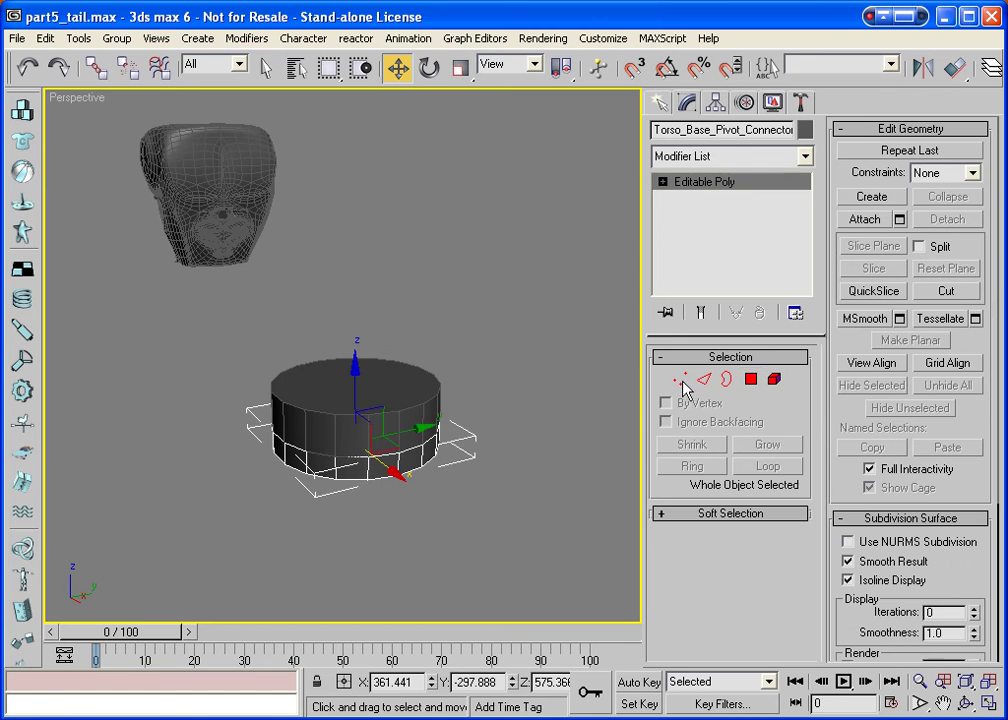
# Inset a front side polygon of Torso_Base_Pivot slightly and scale it down along Z into a squarer shape.
pyautogui.click(394, 412)
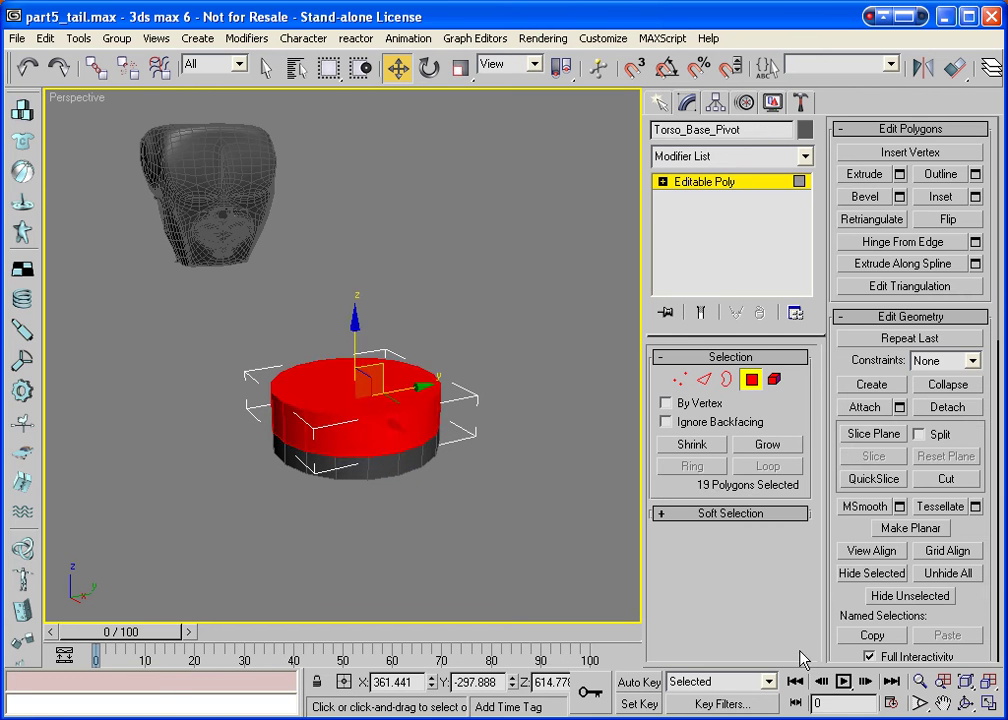
pyautogui.click(508, 475)
pyautogui.click(394, 428)
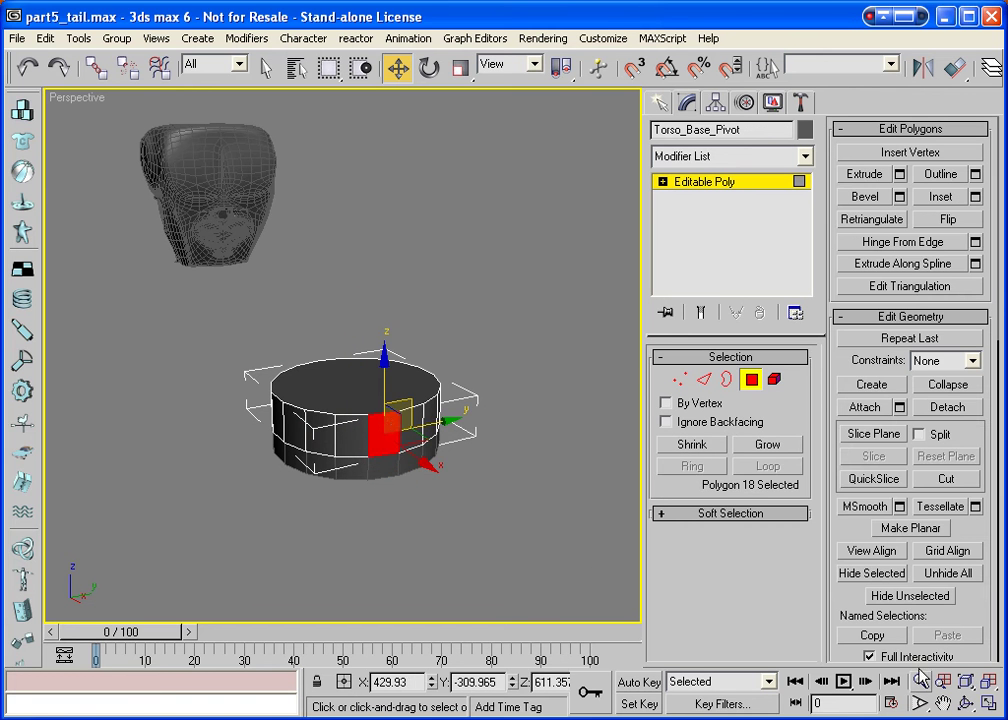
pyautogui.hotkey('ctrl', 'r')
pyautogui.moveTo(440, 477); pyautogui.dragTo(404, 372)
pyautogui.hotkey('alt', 'z')
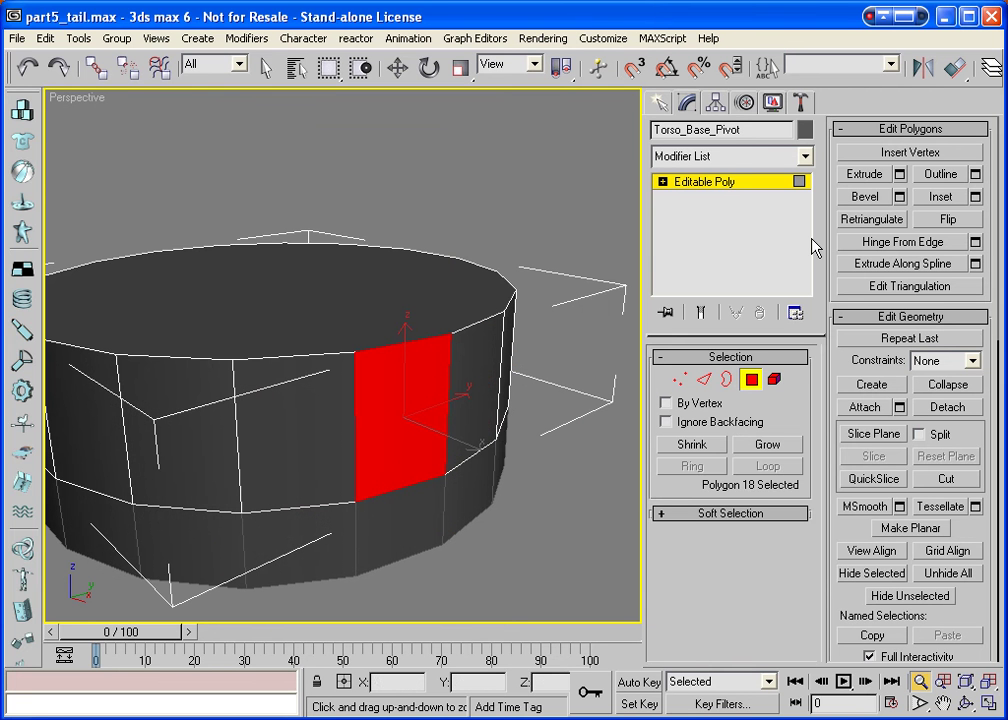
pyautogui.click(940, 196)
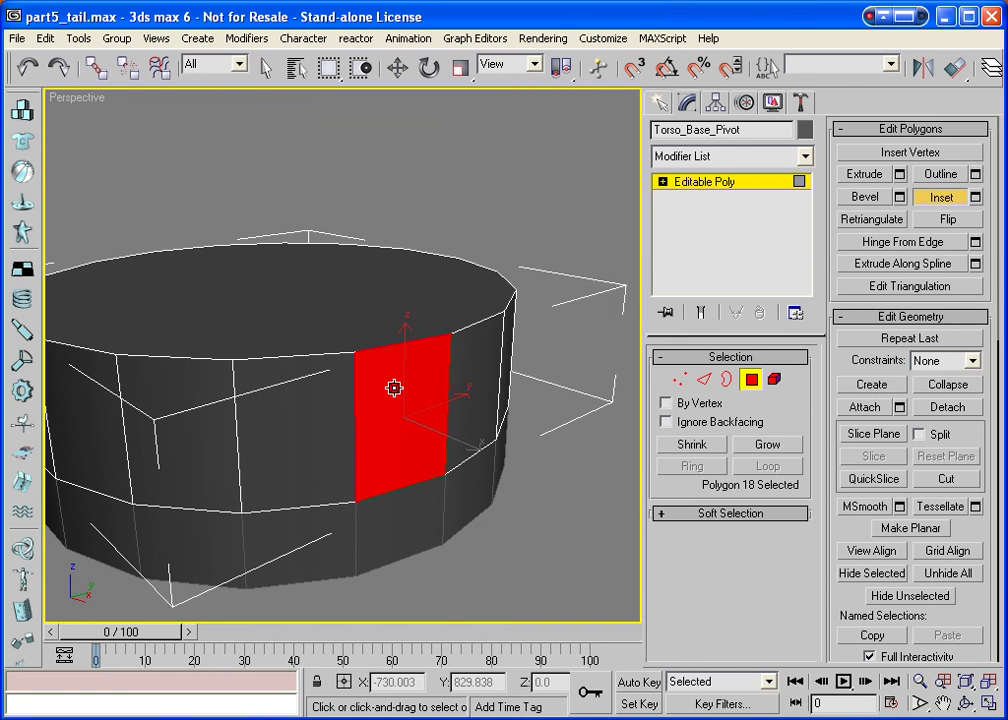
pyautogui.moveTo(394, 389); pyautogui.dragTo(395, 395)
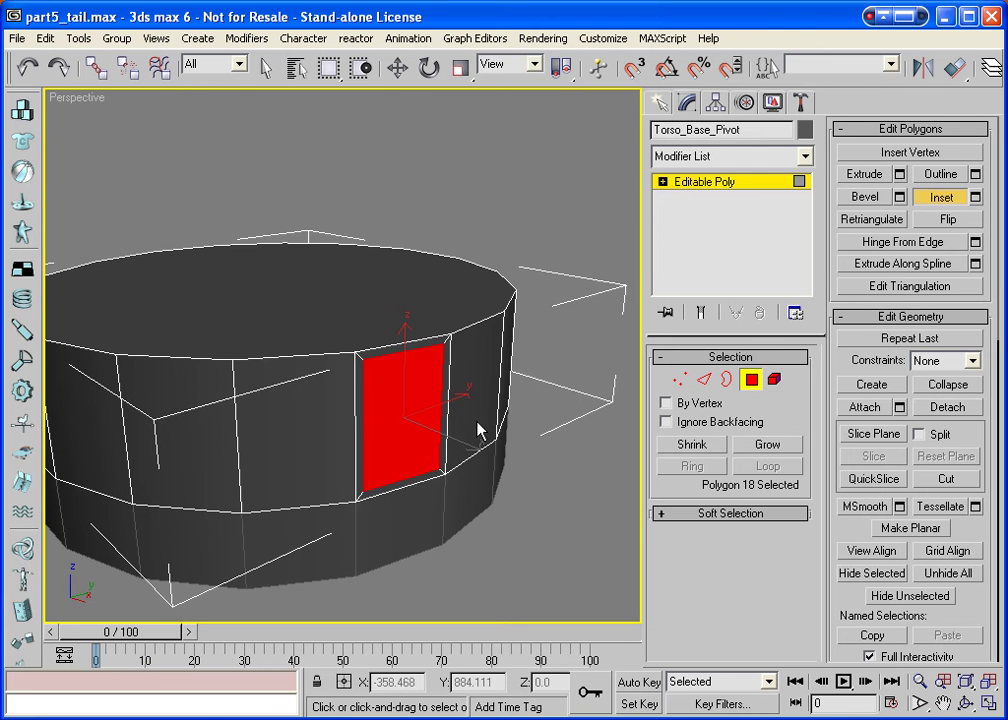
pyautogui.click(463, 68)
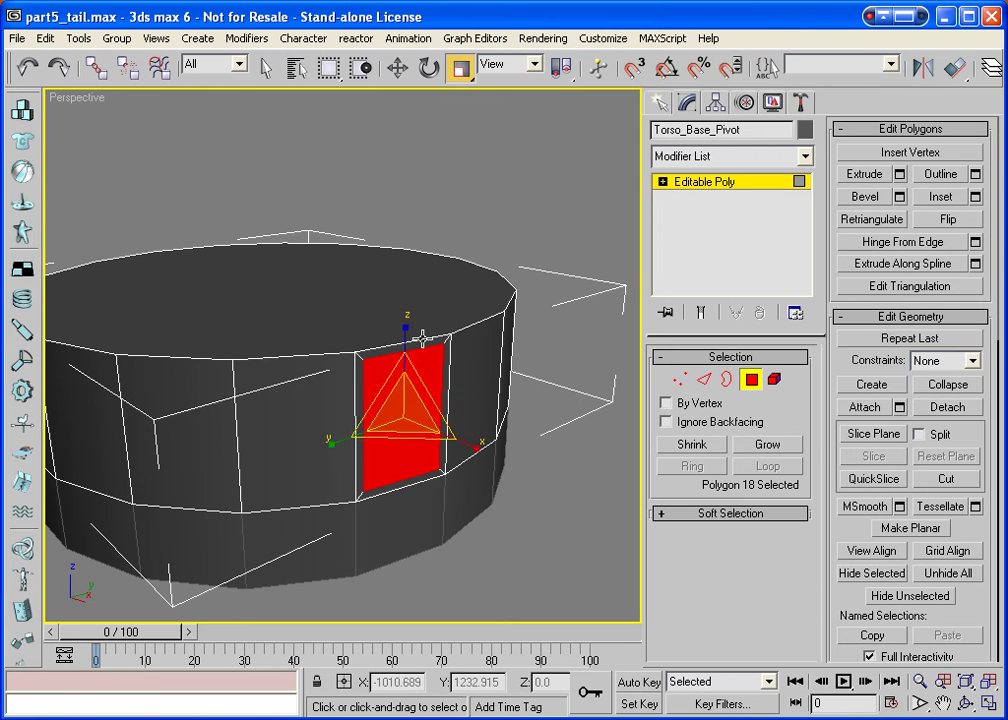
pyautogui.moveTo(405, 316); pyautogui.dragTo(405, 349)
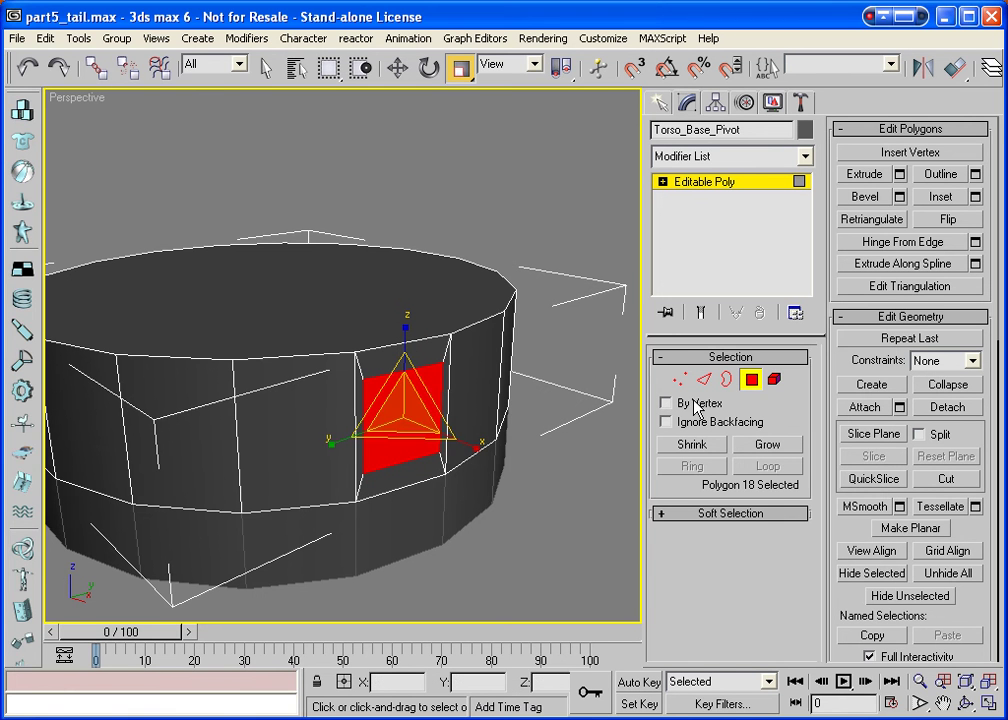
# Extrude the inset side polygon as a group with an extrusion height of 0.
pyautogui.click(899, 175)
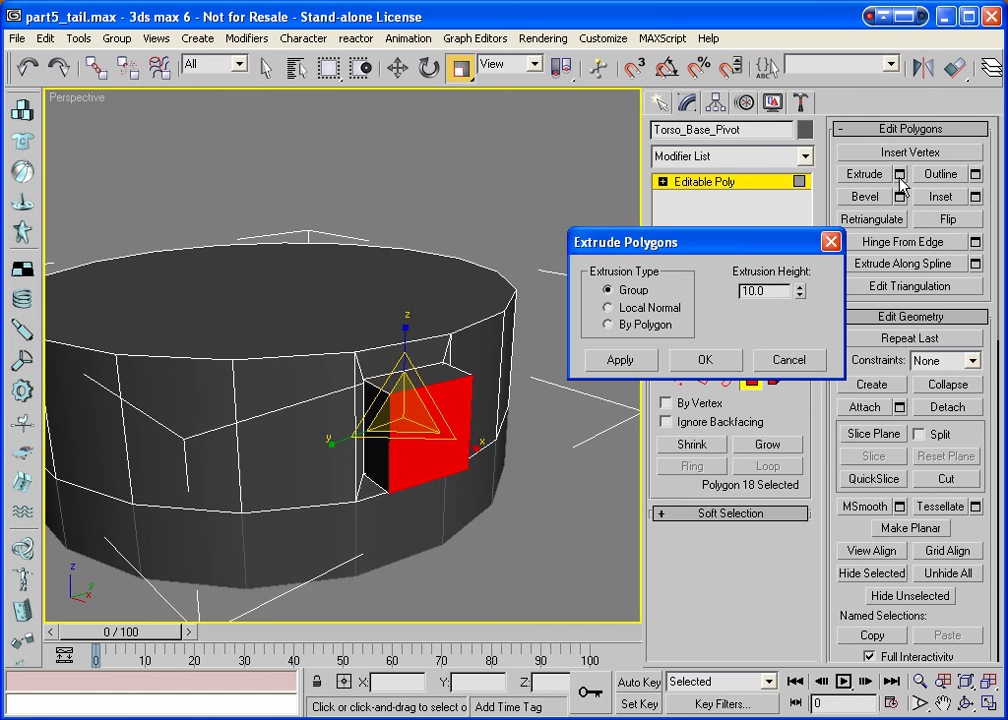
pyautogui.moveTo(803, 297); pyautogui.dragTo(808, 375)
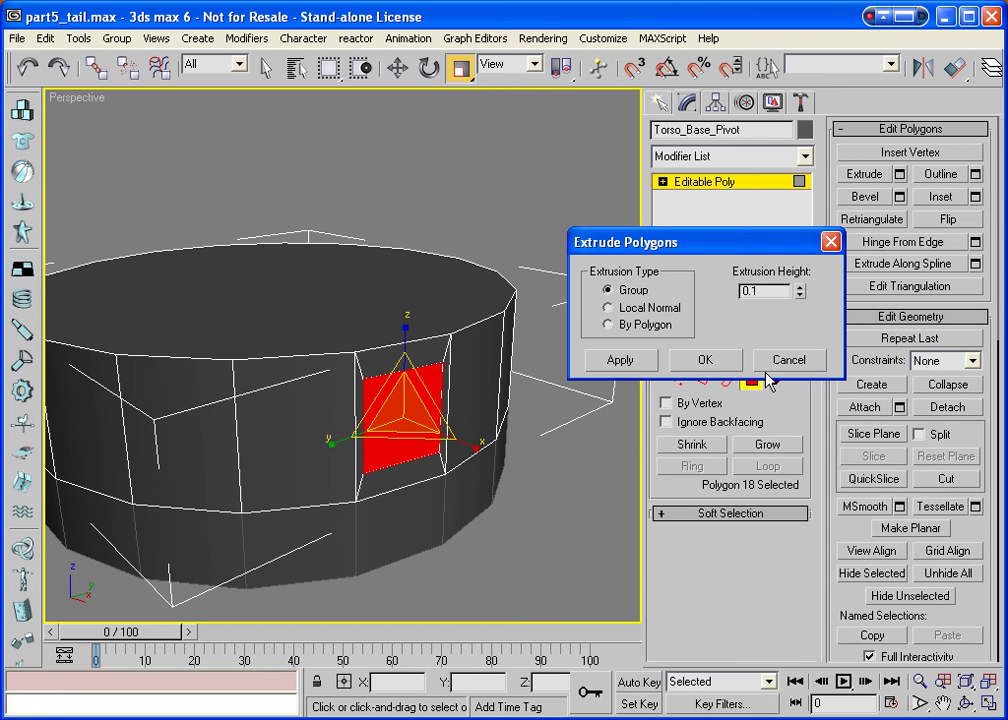
pyautogui.click(752, 293)
pyautogui.write('0')
pyautogui.click(731, 358)
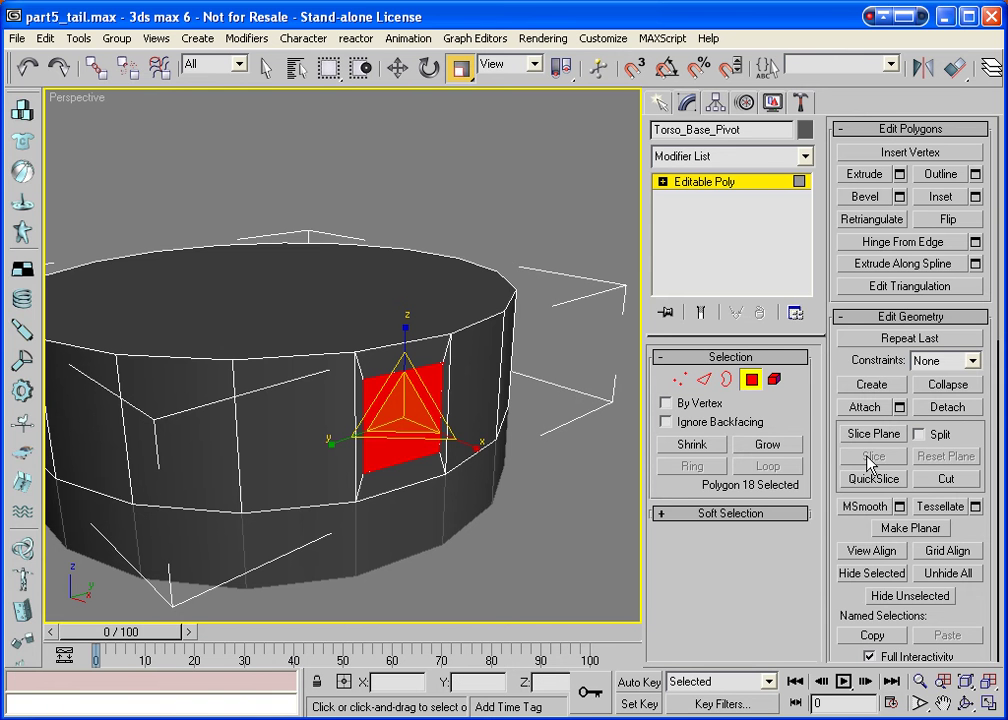
# Cut a rounded hole in the side panel by MeshSmoothing the extruded polygon, growing the selection once and deleting it.
pyautogui.click(950, 407)
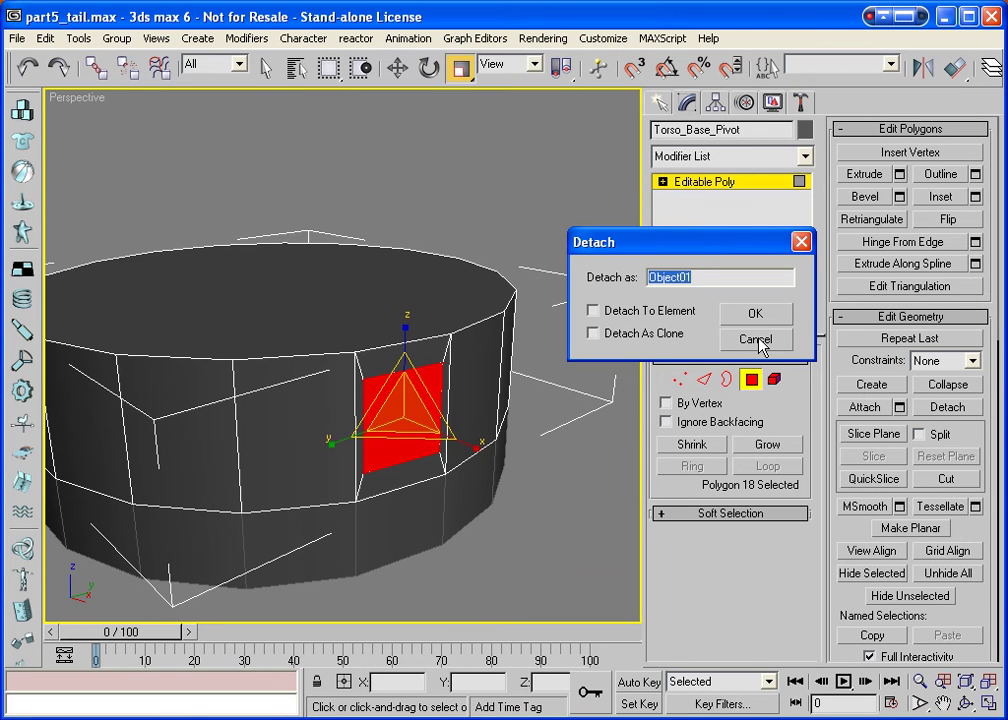
pyautogui.click(757, 339)
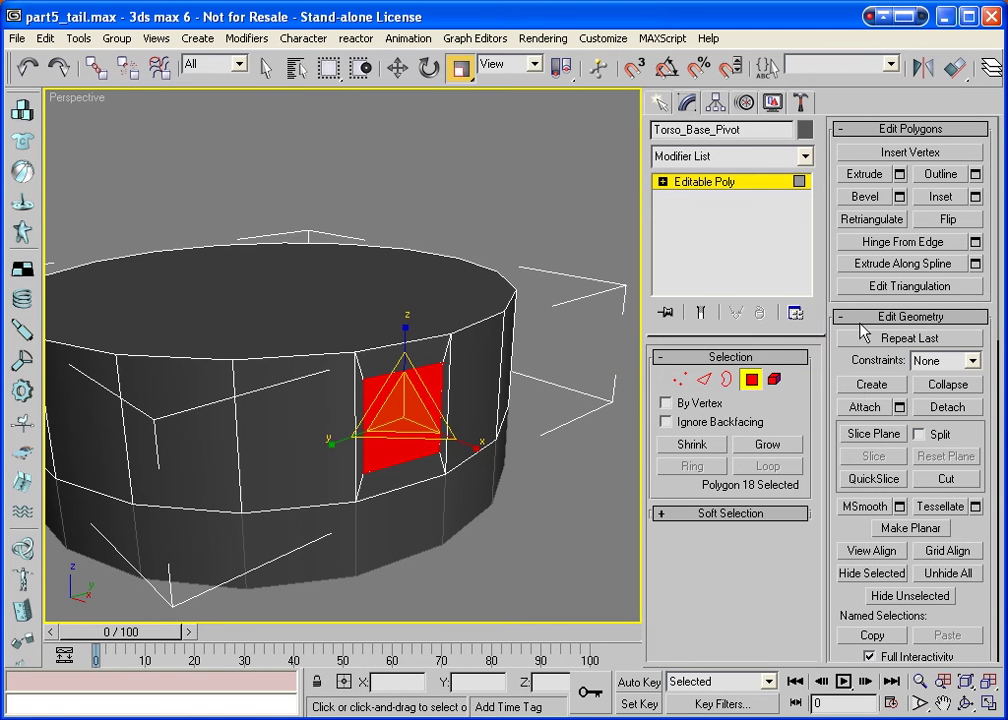
pyautogui.click(864, 506)
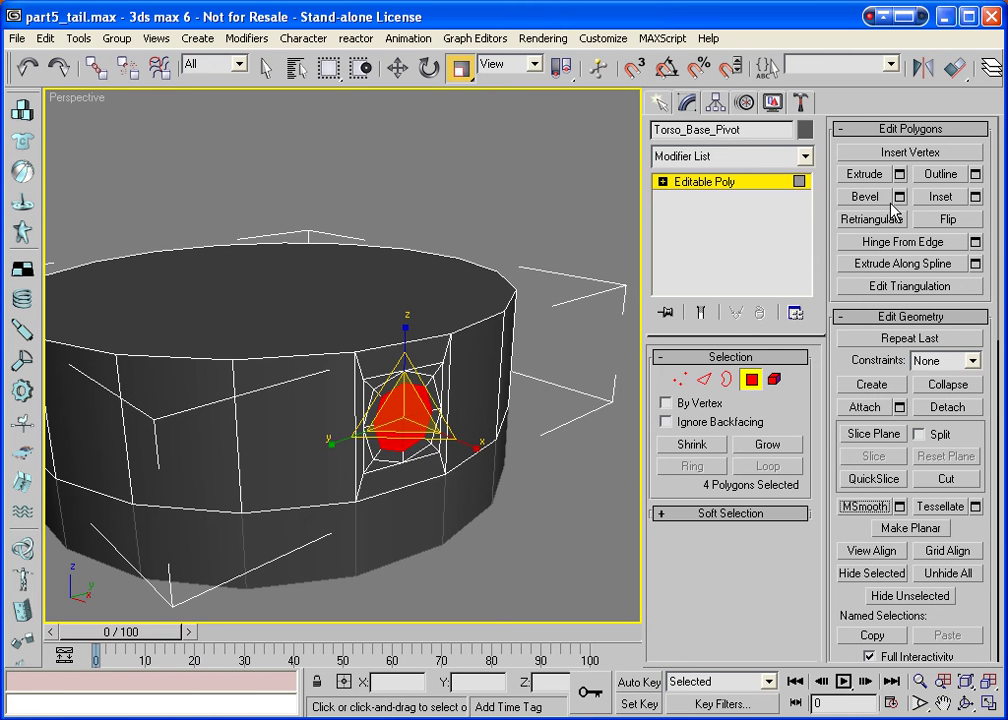
pyautogui.click(752, 452)
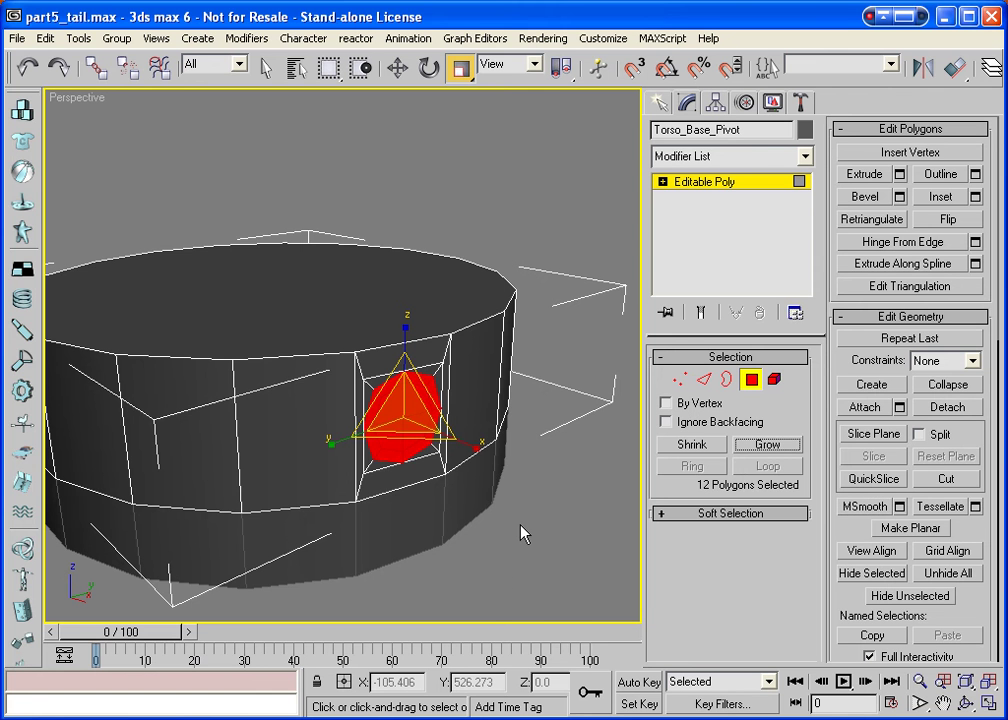
pyautogui.press('Delete')
pyautogui.click(472, 401)
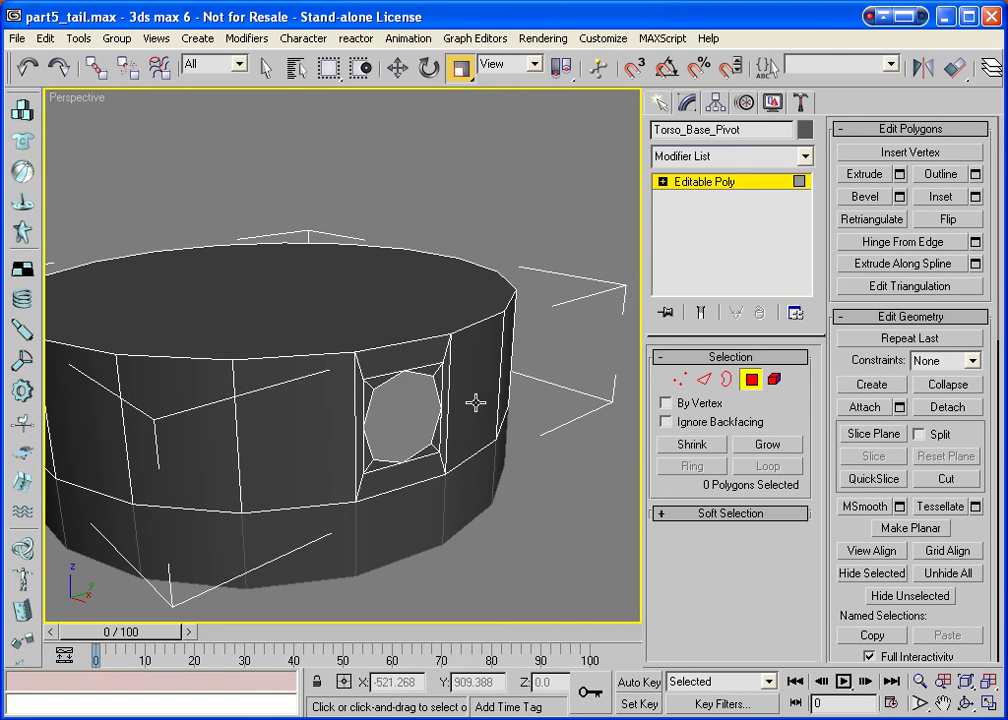
# Create a single polygon that caps the rounded hole by joining its border vertices all the way around.
pyautogui.click(866, 387)
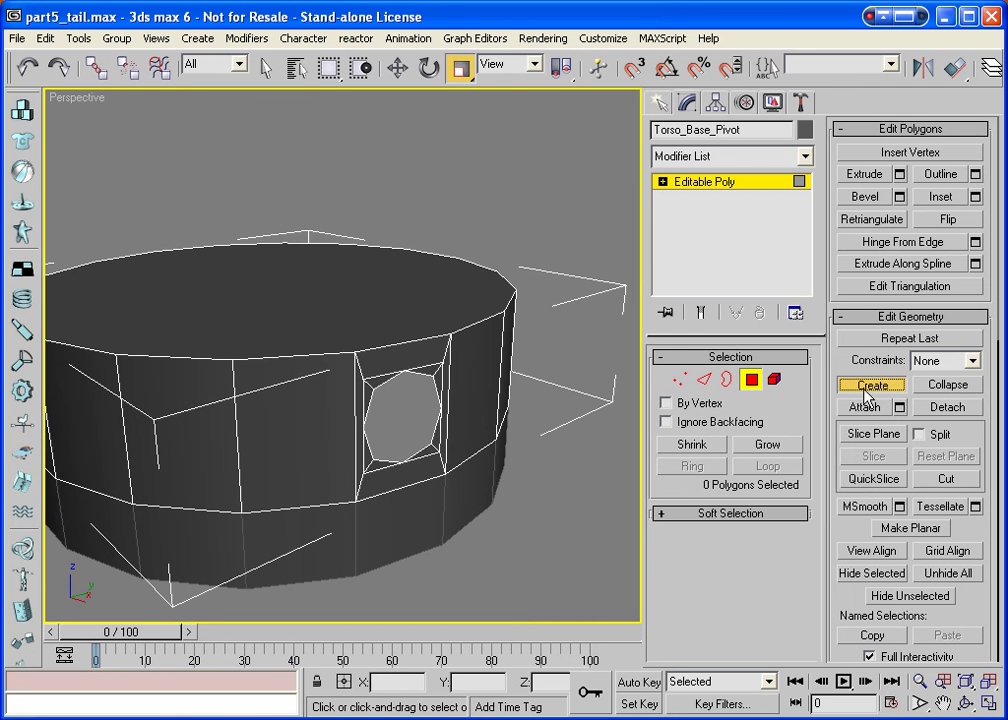
pyautogui.click(441, 410)
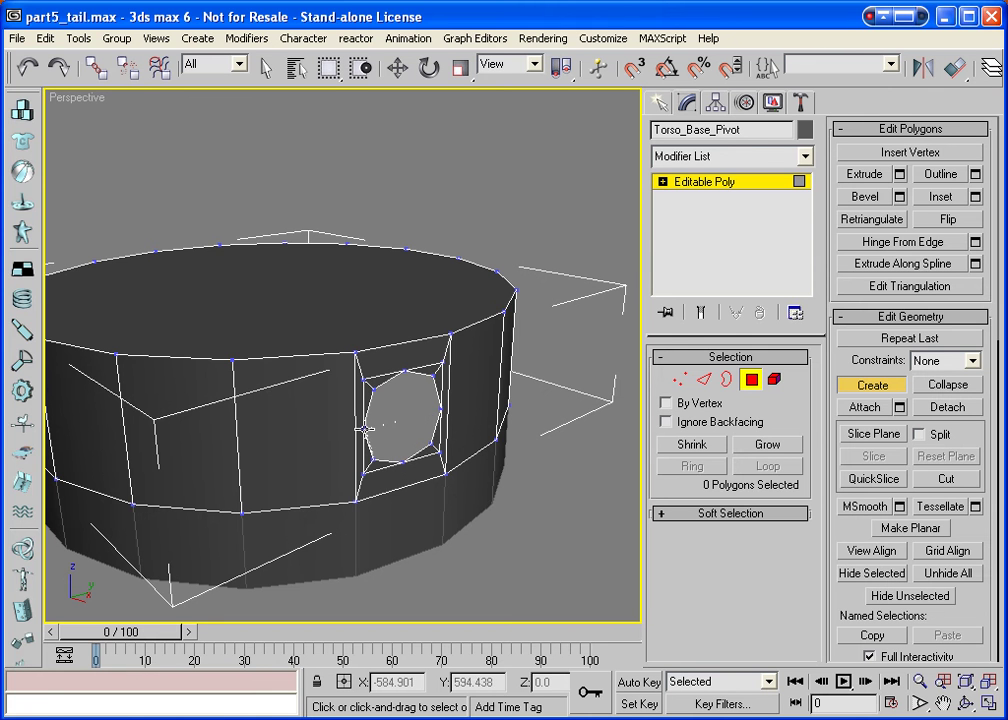
pyautogui.click(374, 389)
pyautogui.click(405, 372)
pyautogui.click(433, 377)
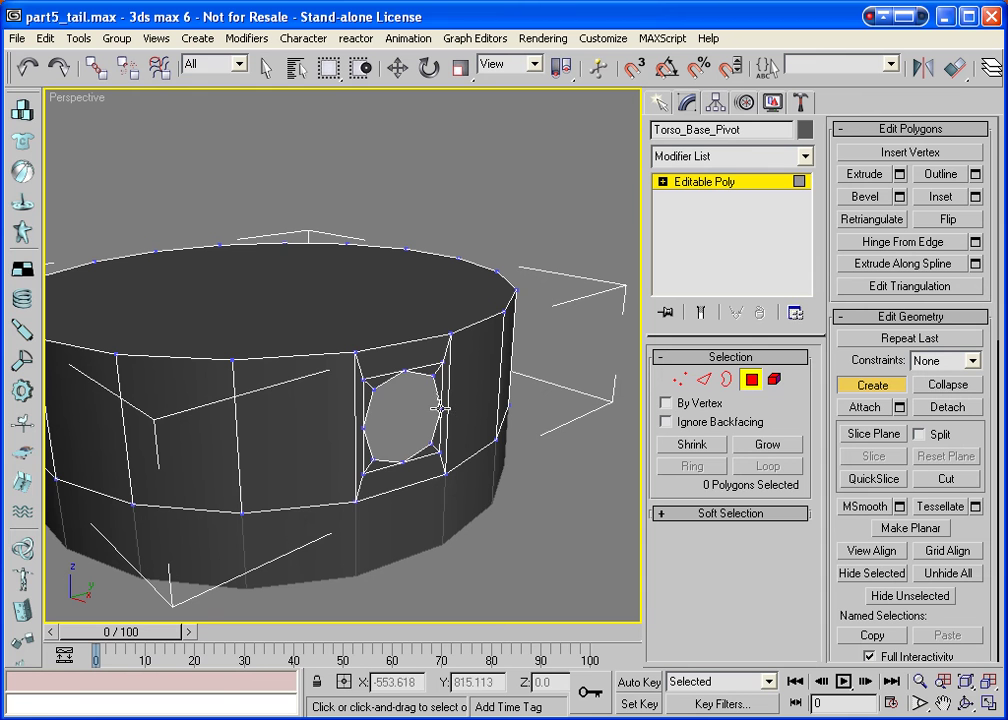
pyautogui.click(441, 410)
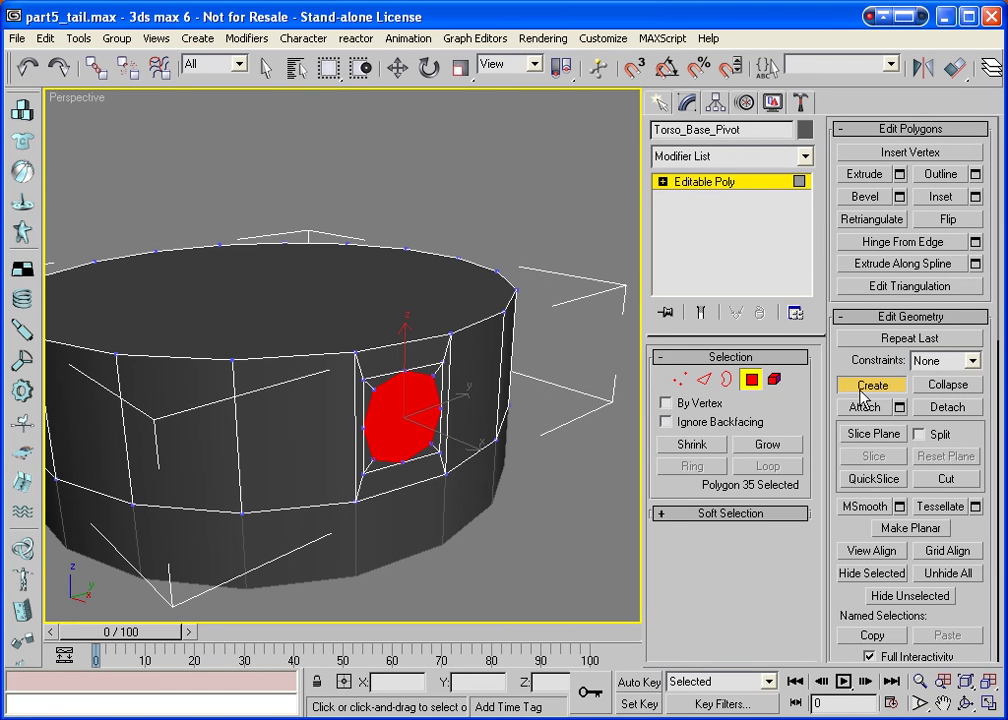
pyautogui.press('r')
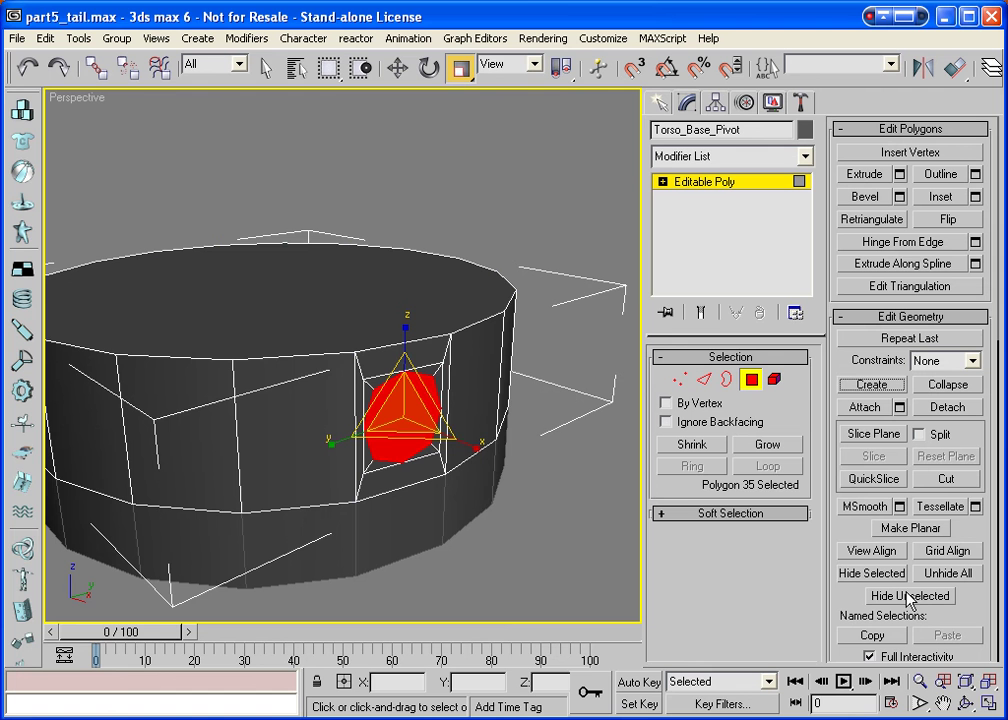
# Hinge the cap polygon from the panel's top rim edge with an angle of 90 and 4 segments.
pyautogui.click(965, 703)
pyautogui.moveTo(480, 448); pyautogui.dragTo(398, 465)
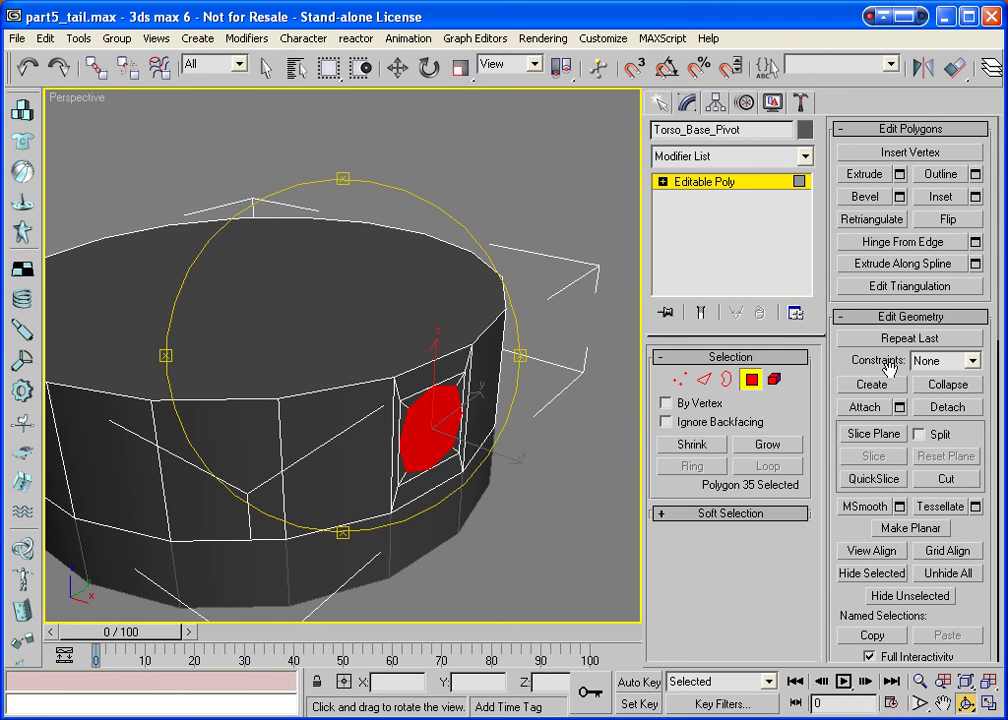
pyautogui.click(975, 243)
pyautogui.click(720, 366)
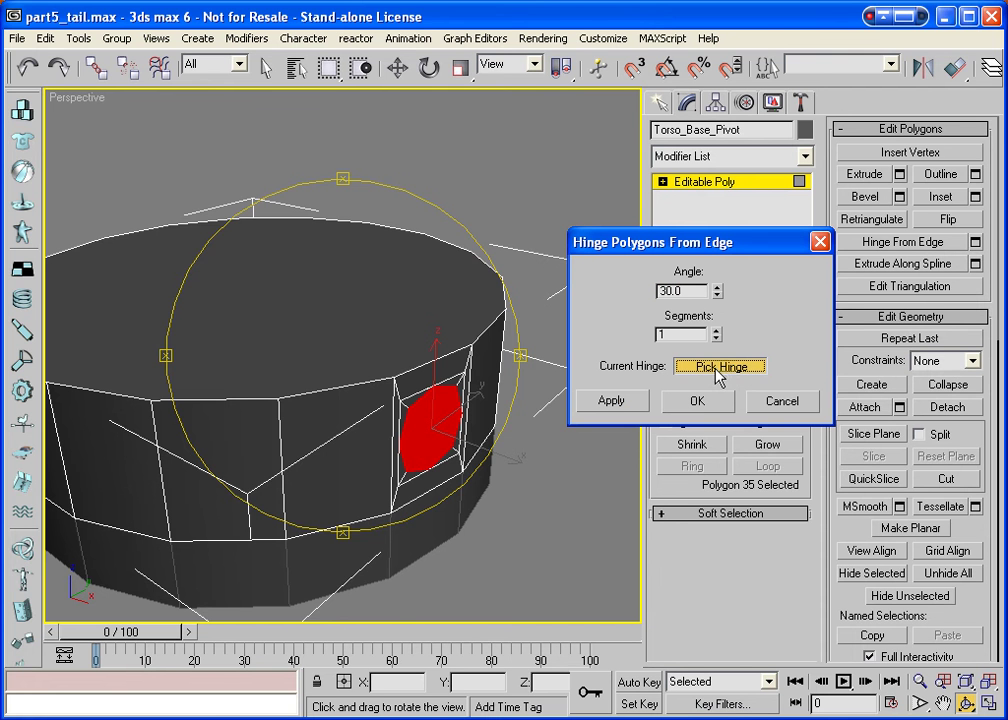
pyautogui.click(444, 357)
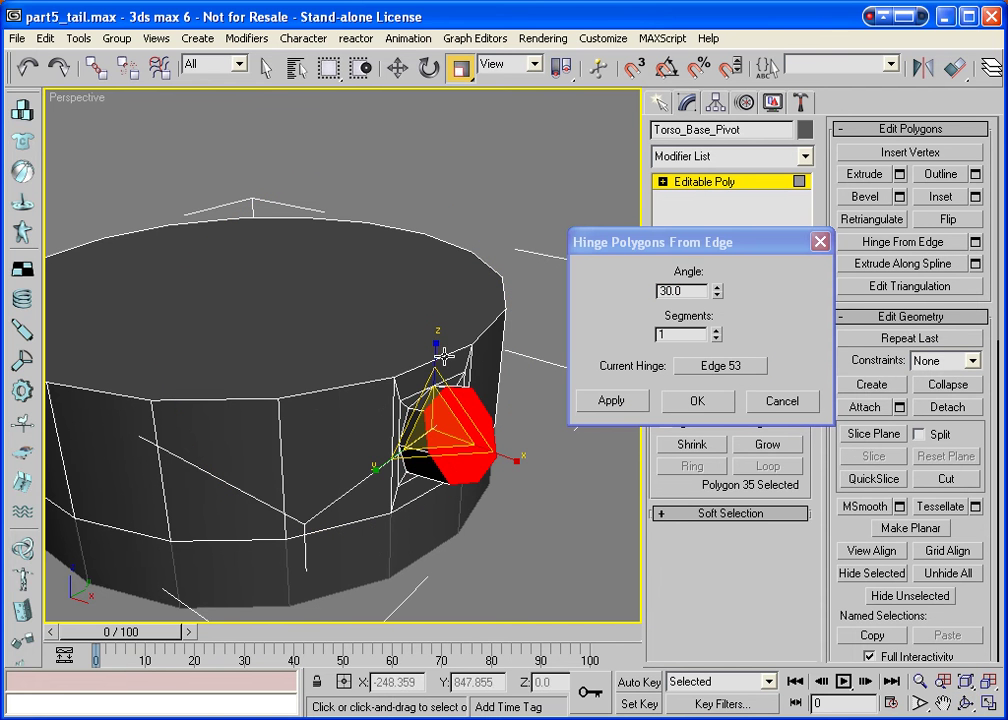
pyautogui.click(717, 288)
pyautogui.moveTo(722, 295); pyautogui.dragTo(728, 170)
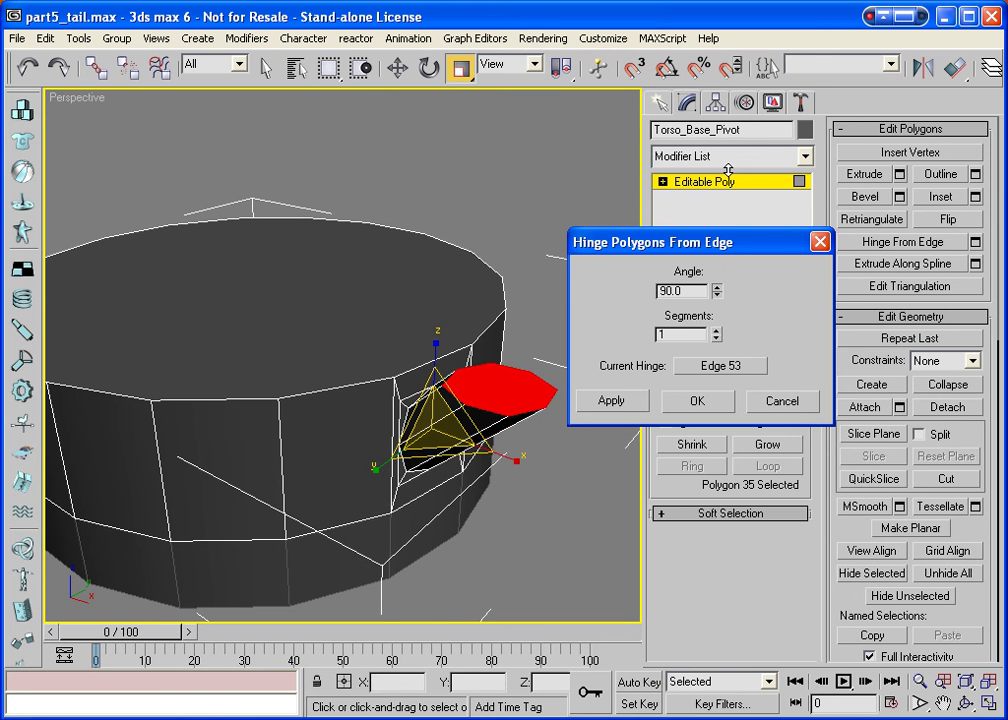
pyautogui.click(716, 330)
pyautogui.click(716, 330)
pyautogui.click(716, 330)
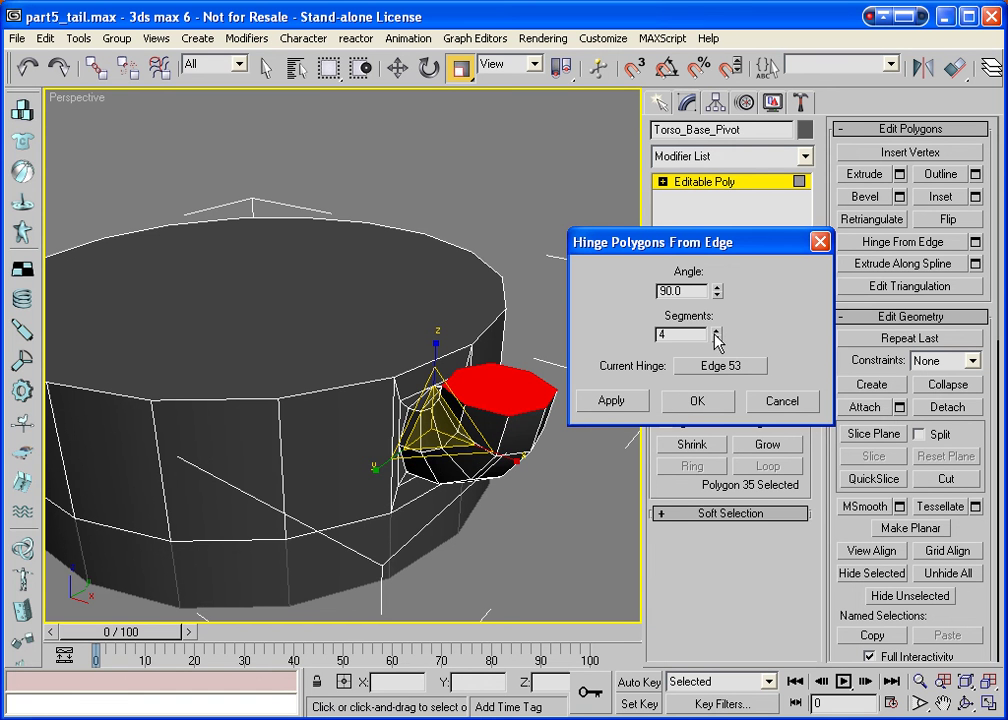
pyautogui.click(697, 400)
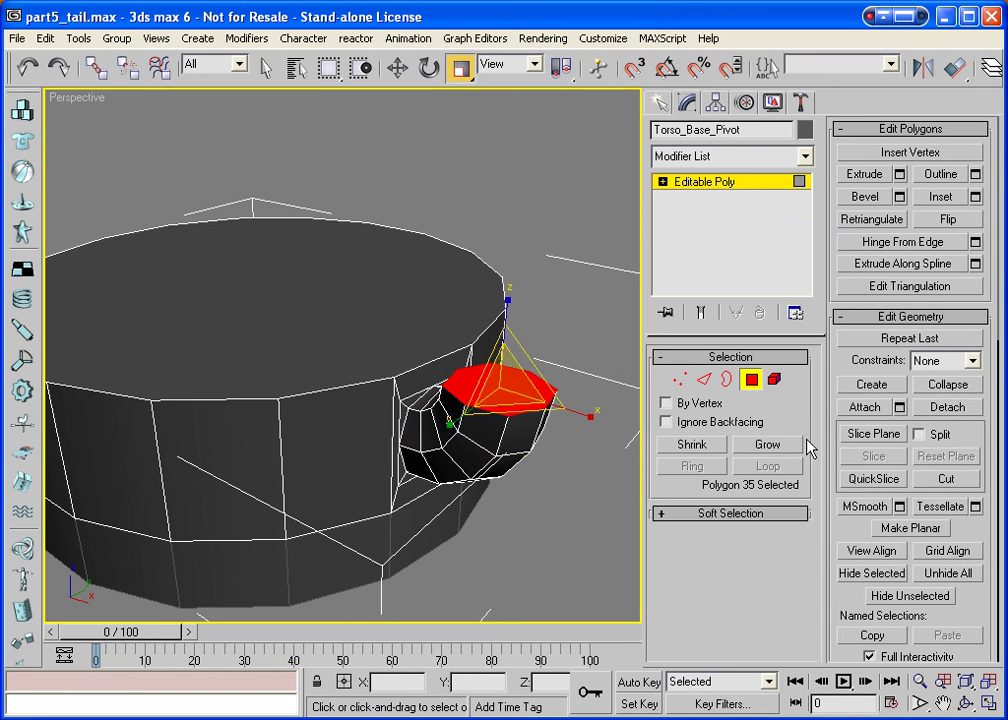
# Grow the cap selection over the whole curved fitting and its surrounding panel, and detach it as a separate object named temp_detatch_01.
pyautogui.click(772, 447)
pyautogui.click(774, 453)
pyautogui.click(776, 455)
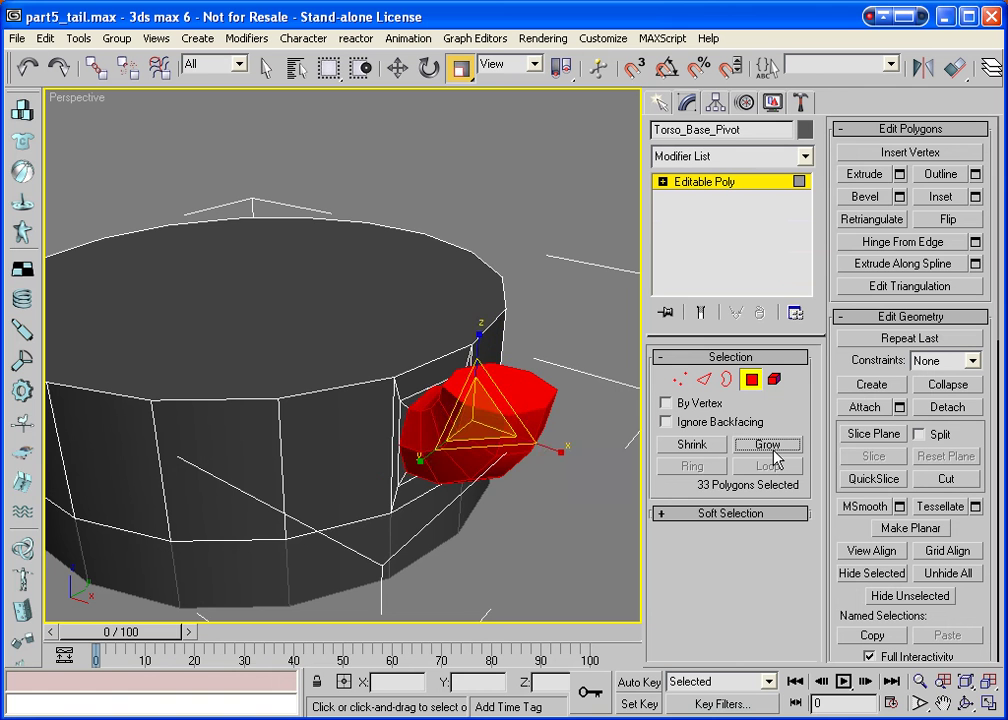
pyautogui.click(775, 455)
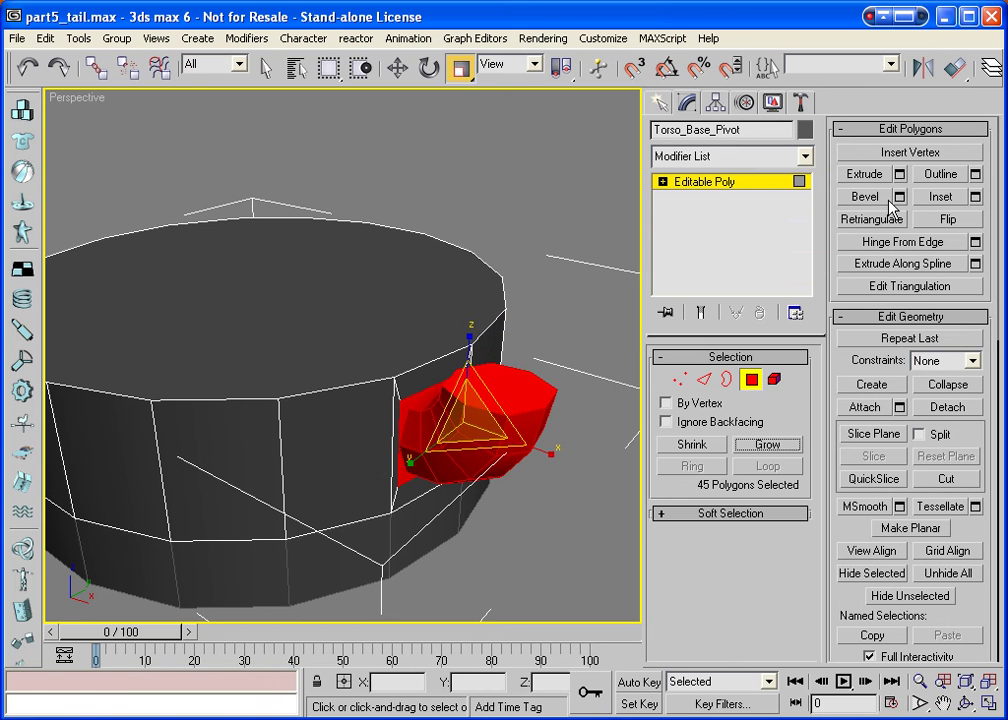
pyautogui.click(947, 407)
pyautogui.write('te')
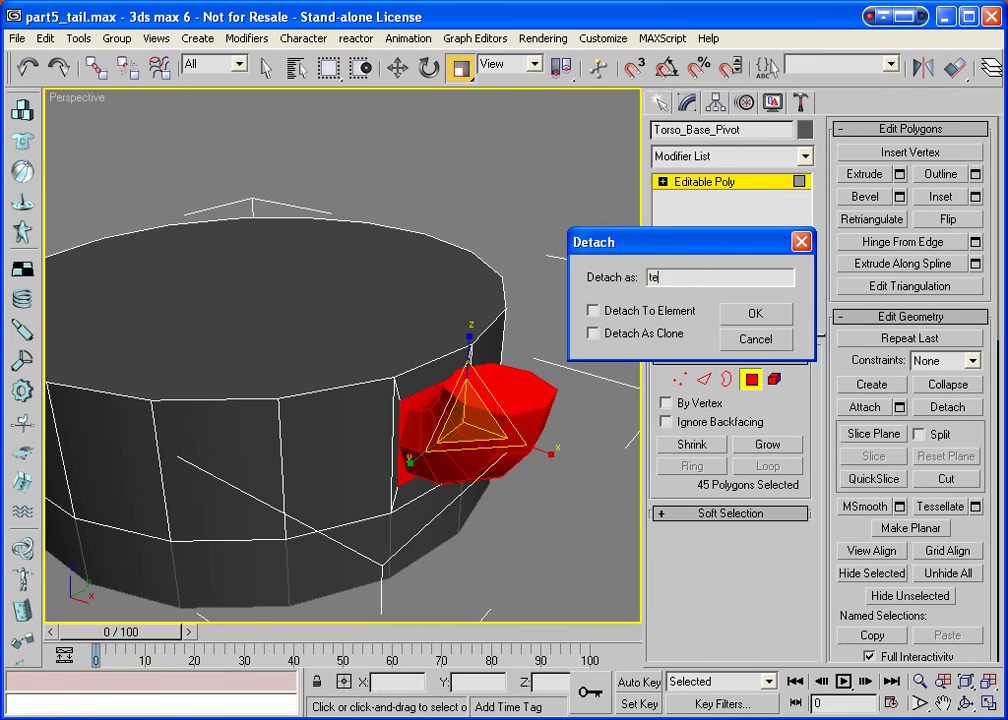
pyautogui.write('mp_deta')
pyautogui.write('ch_01')
pyautogui.press('Return')
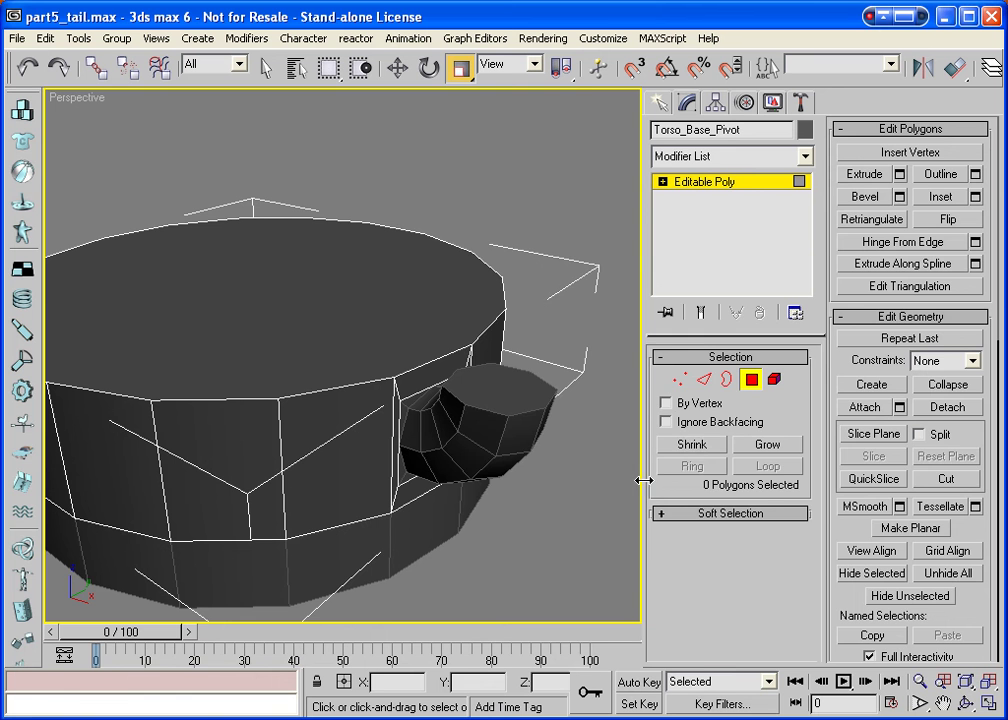
pyautogui.rightClick(607, 475)
pyautogui.click(753, 382)
pyautogui.click(754, 382)
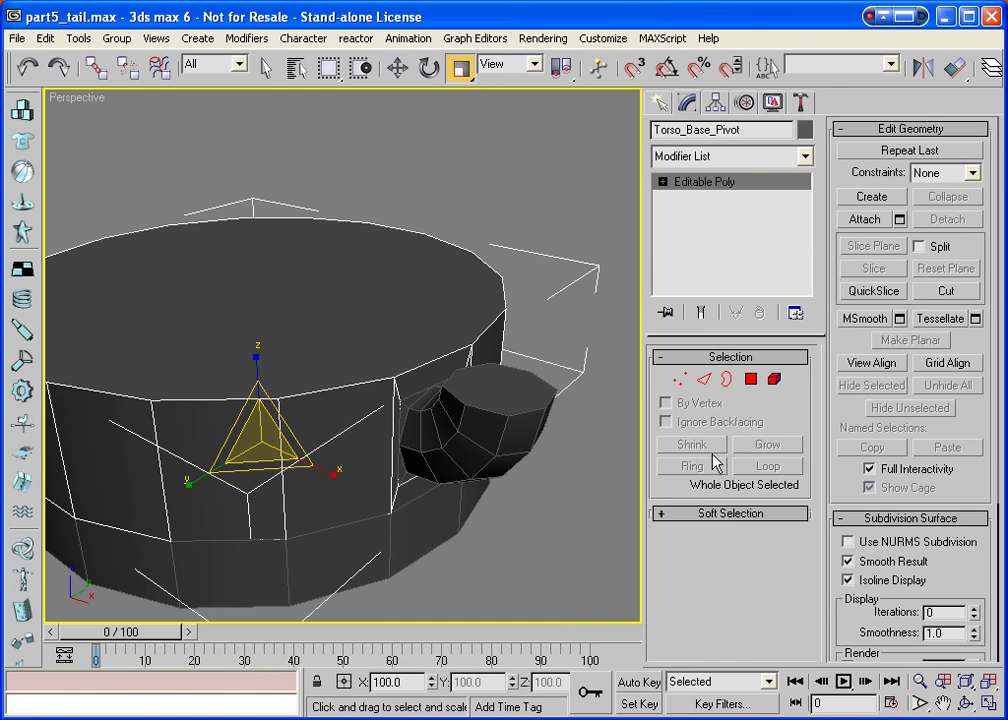
# Delete the flat cap polygon at the upper end of temp_detatch_01 to leave the pipe open.
pyautogui.click(986, 705)
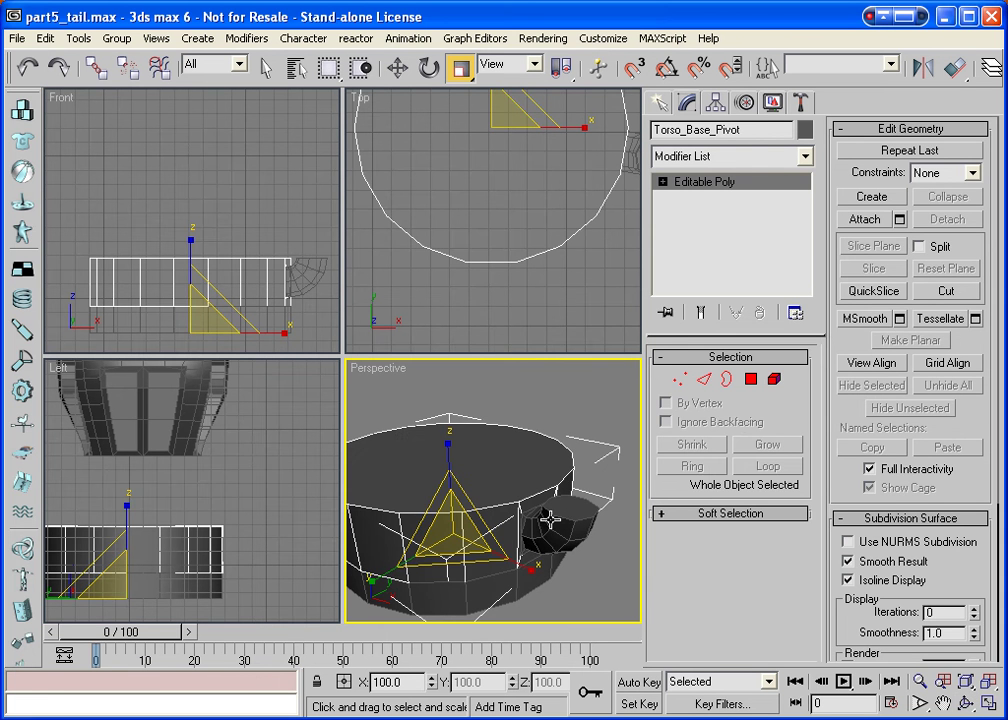
pyautogui.click(577, 530)
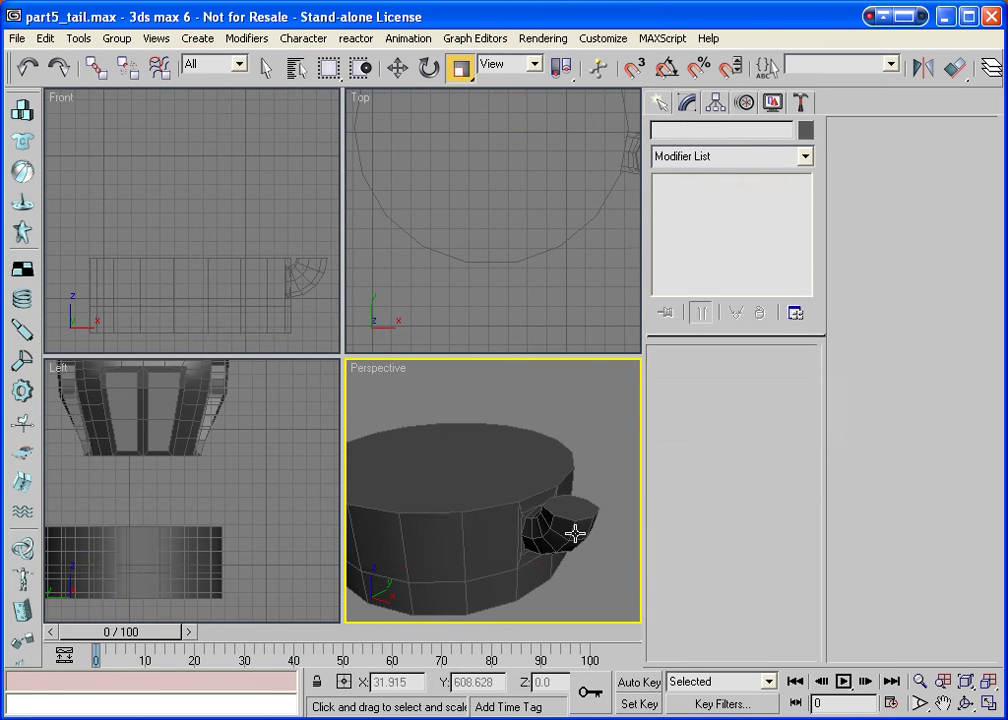
pyautogui.click(751, 379)
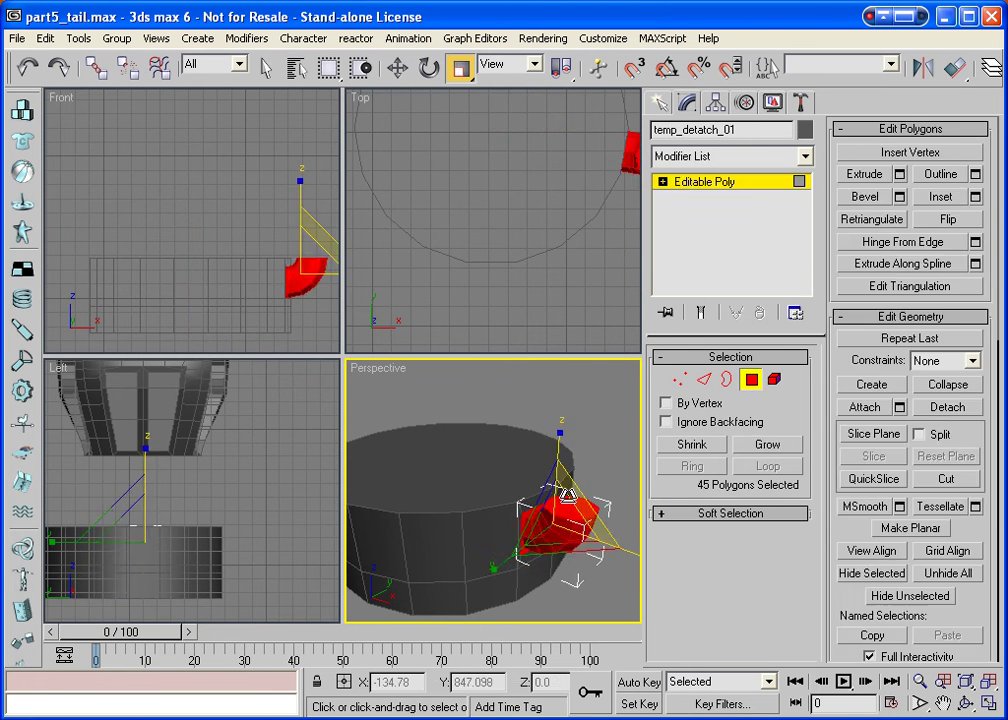
pyautogui.click(629, 457)
pyautogui.click(568, 507)
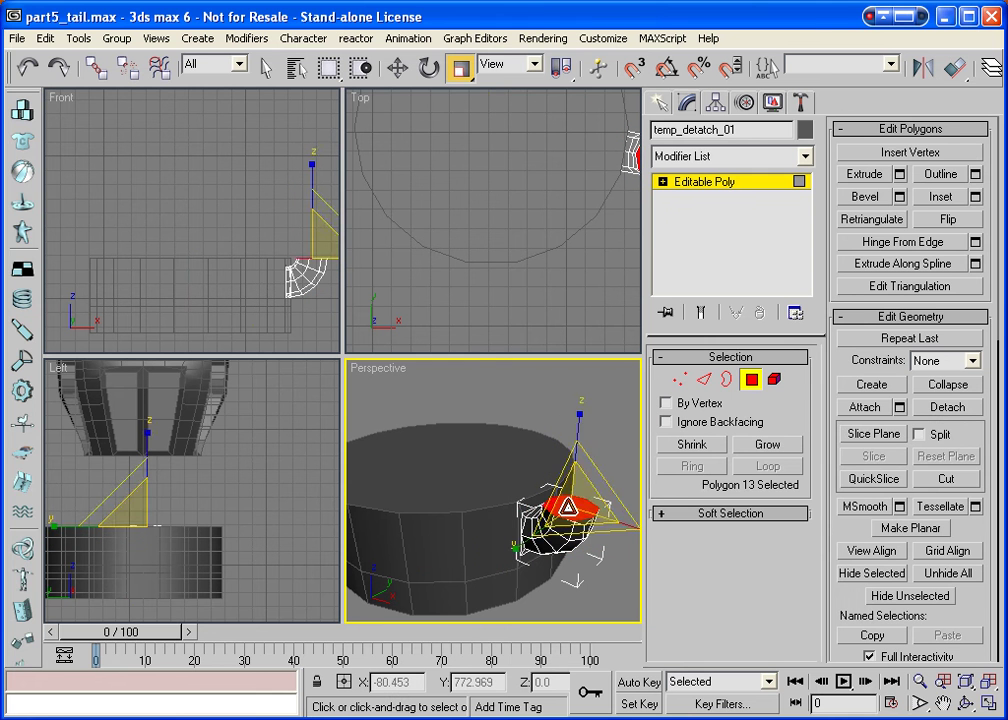
pyautogui.press('Delete')
pyautogui.click(753, 380)
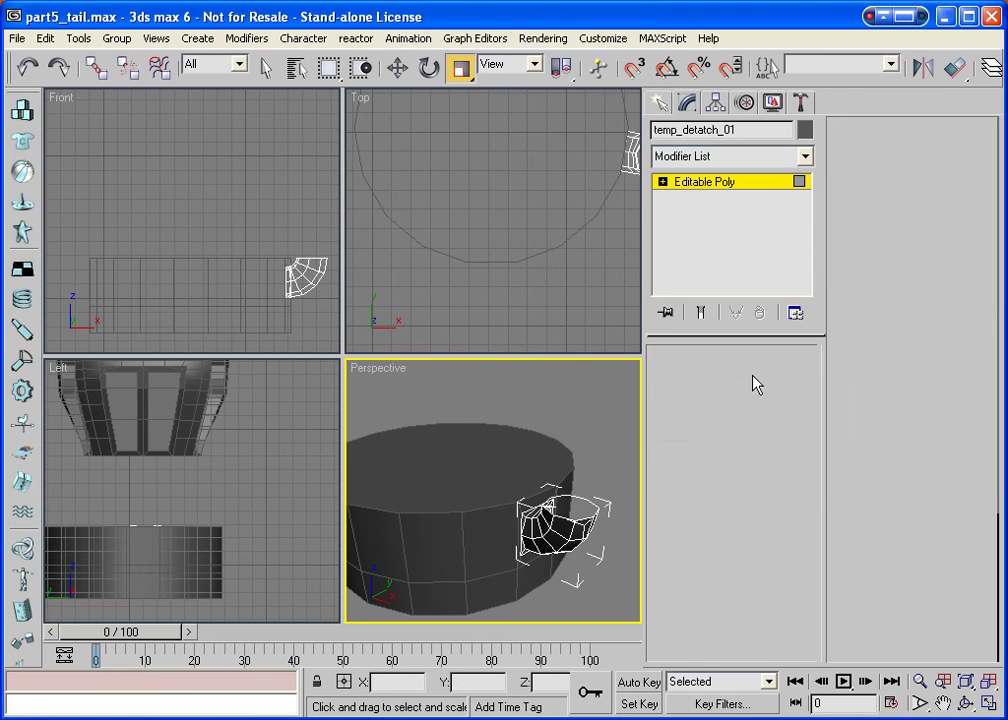
# Rotate-clone temp_detatch_01 in the Top view with angle snap on, by -20 degrees about Z, as 17 copies around the pivot.
pyautogui.rightClick(360, 99)
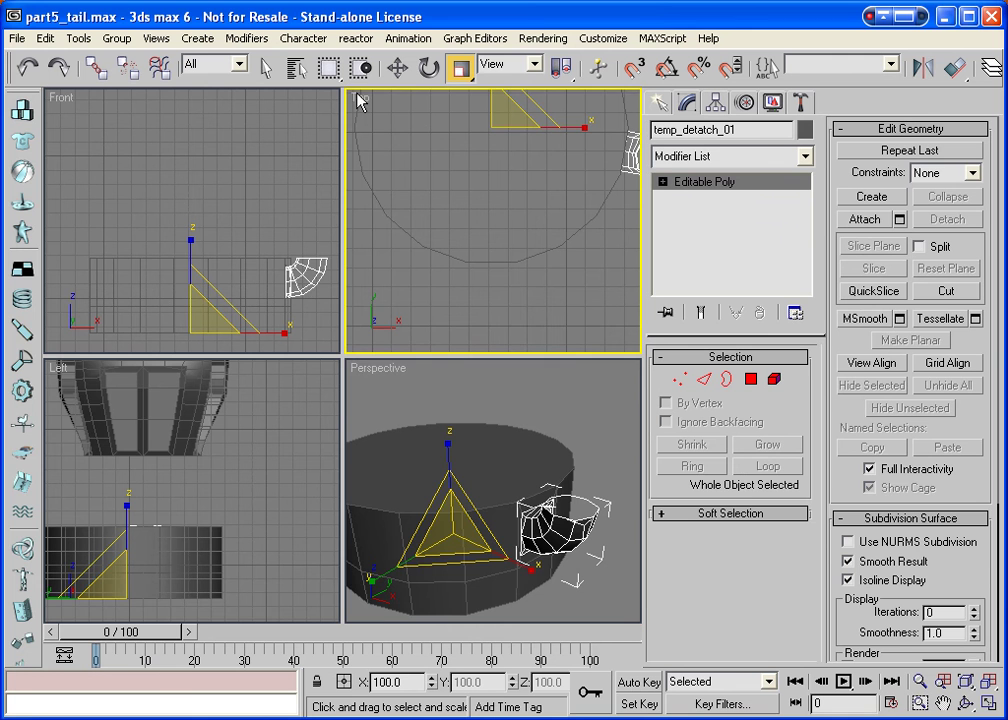
pyautogui.click(988, 704)
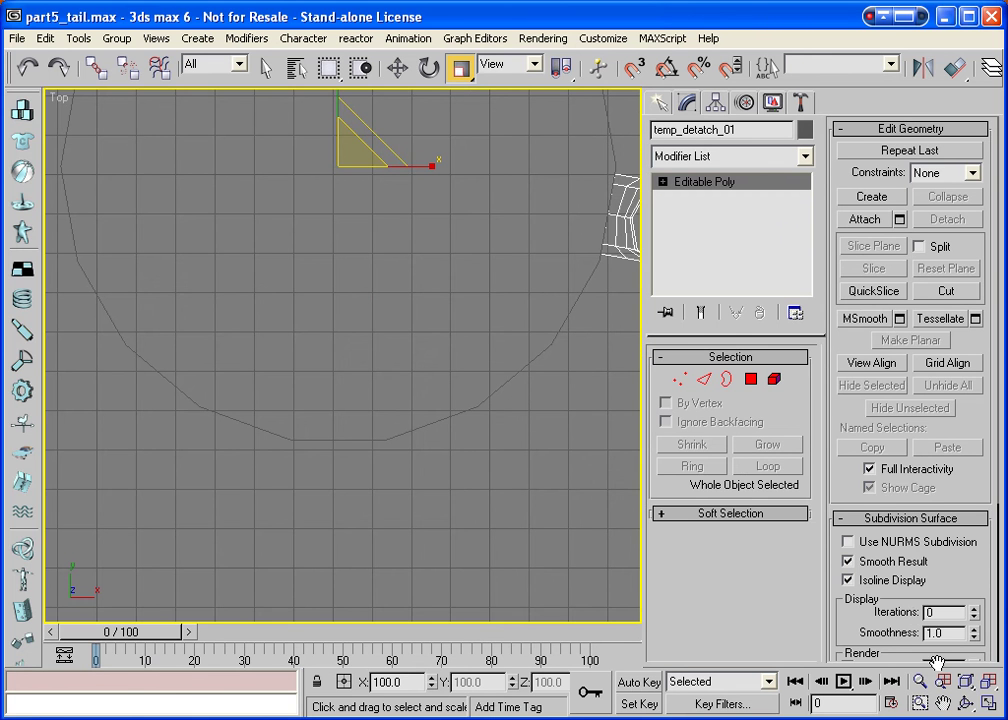
pyautogui.click(985, 684)
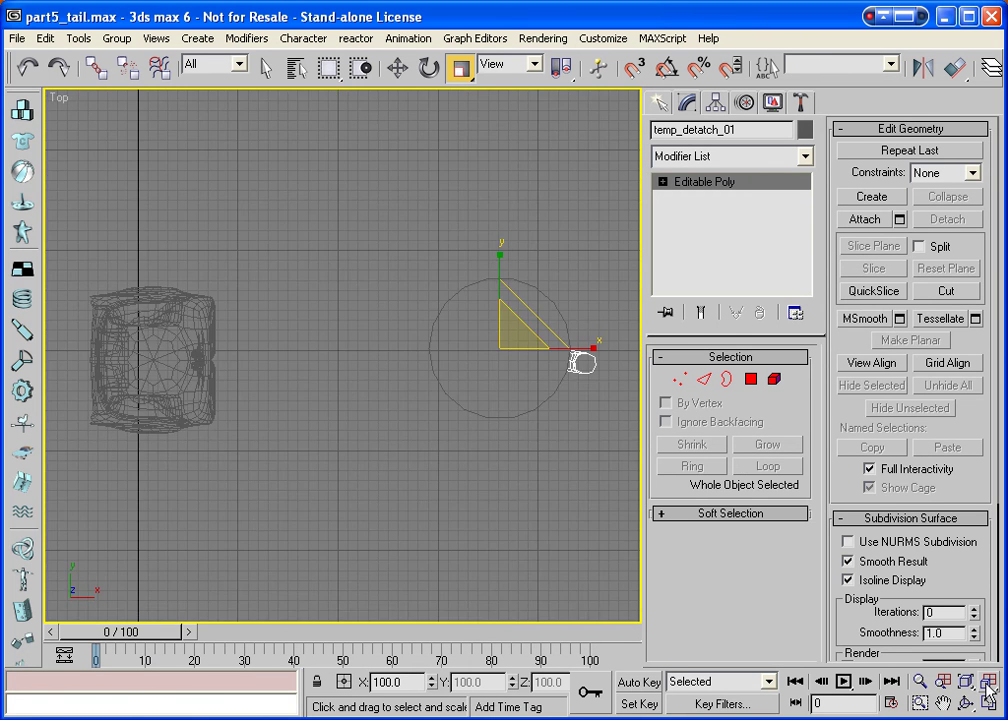
pyautogui.click(919, 681)
pyautogui.moveTo(520, 344); pyautogui.dragTo(648, 315)
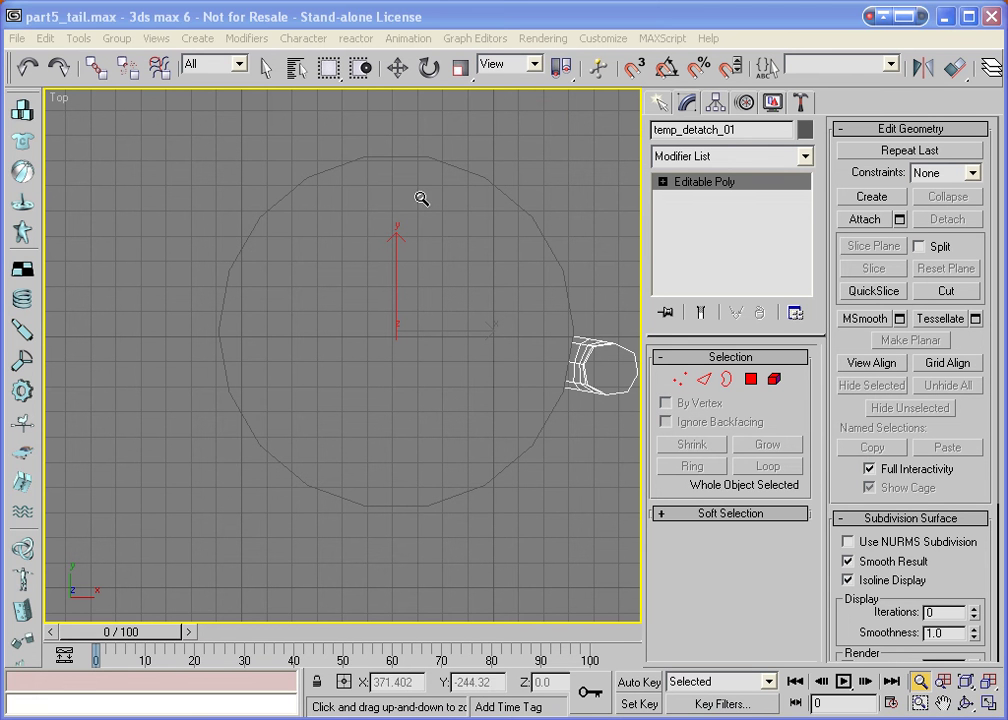
pyautogui.click(428, 67)
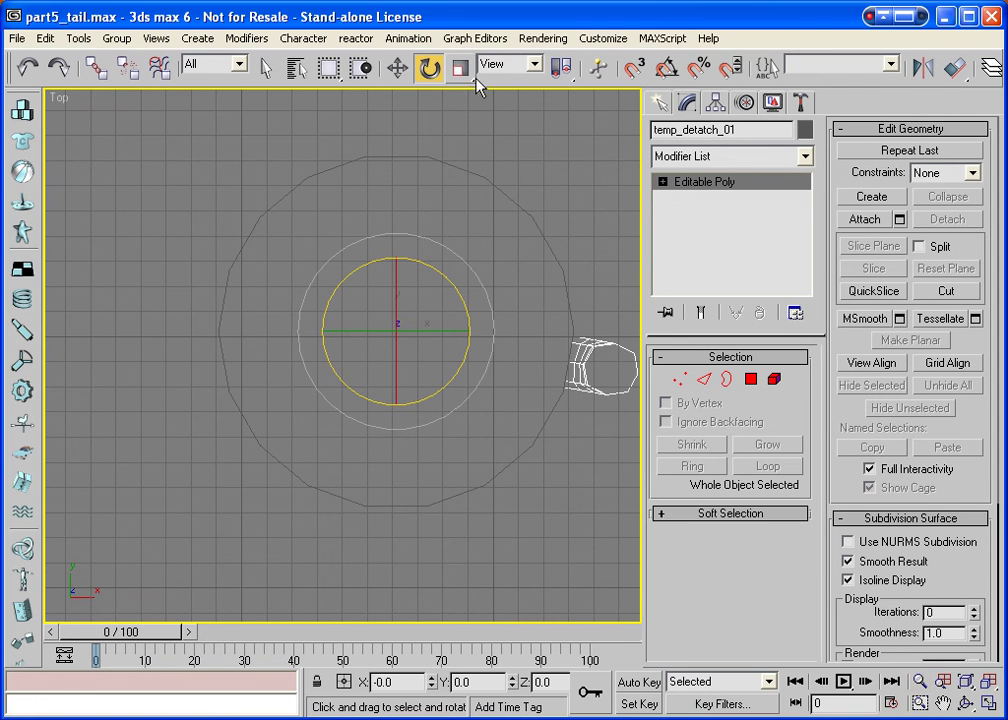
pyautogui.click(667, 70)
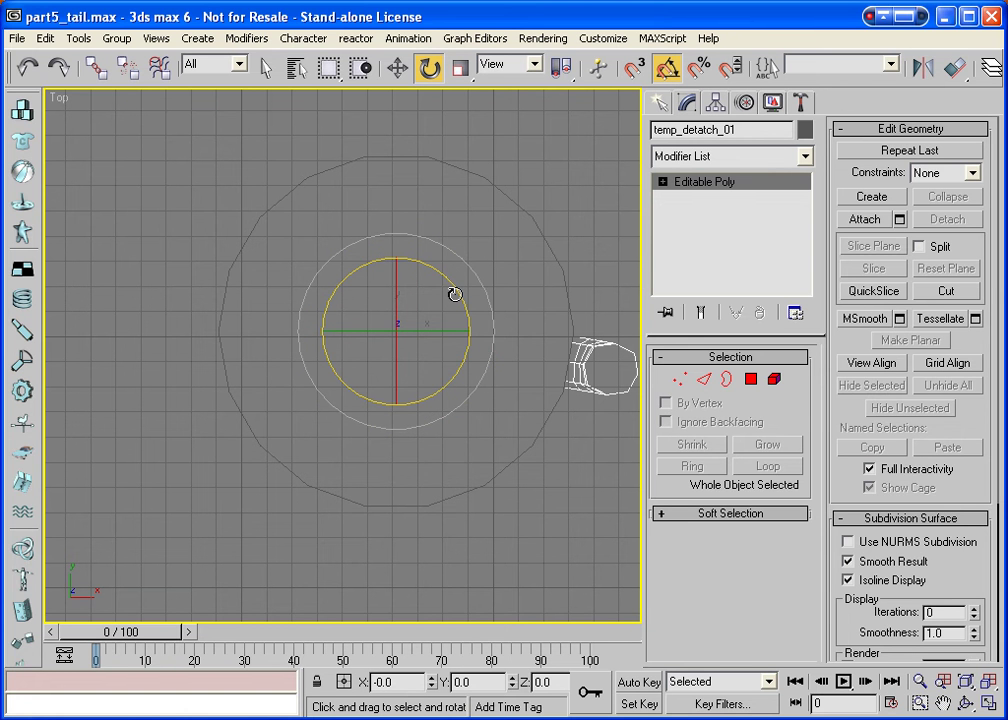
pyautogui.keyDown('shift'); pyautogui.moveTo(454, 294); pyautogui.dragTo(457, 322); pyautogui.keyUp('shift')
pyautogui.write('17')
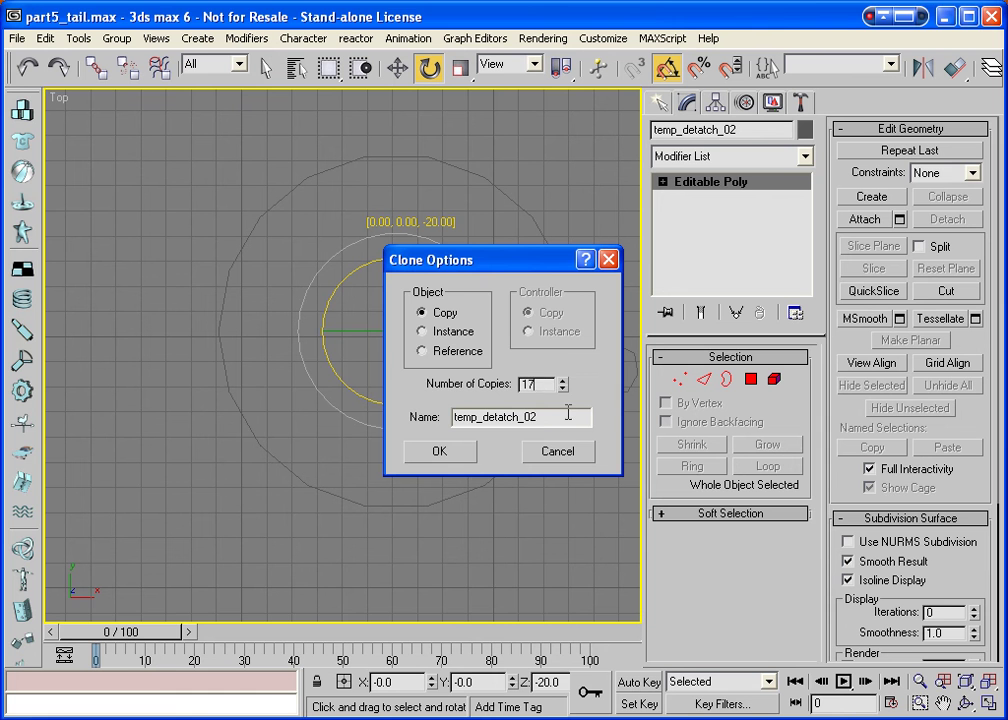
pyautogui.click(468, 450)
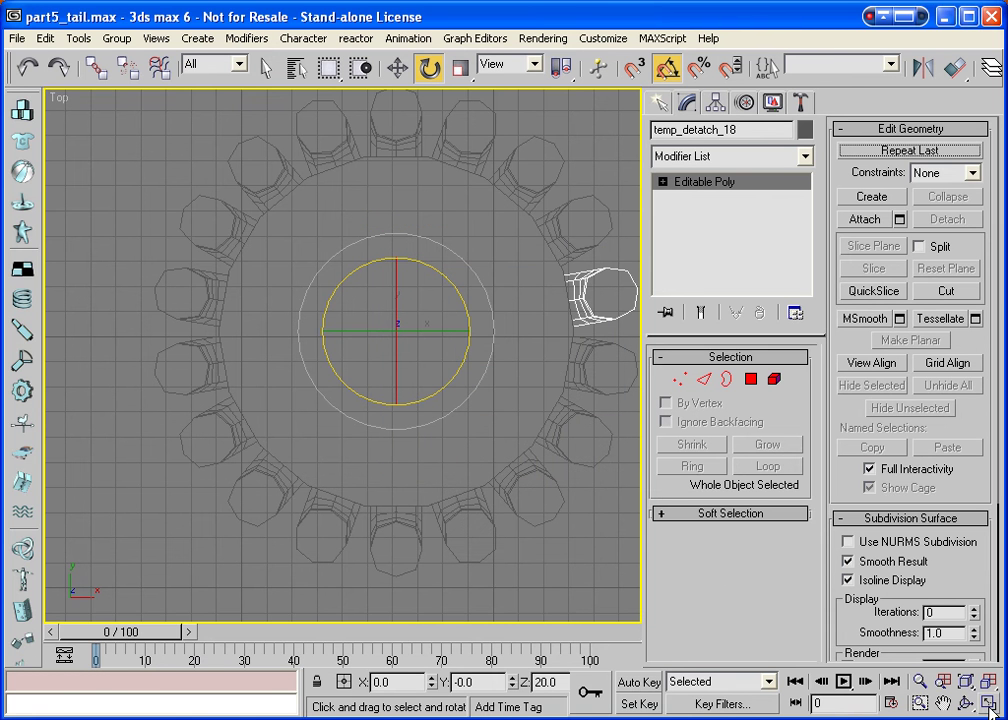
# Attach the original fitting and all its copies around the rim to Torso_Base_Pivot.
pyautogui.hotkey('alt', 'w')
pyautogui.press('a')
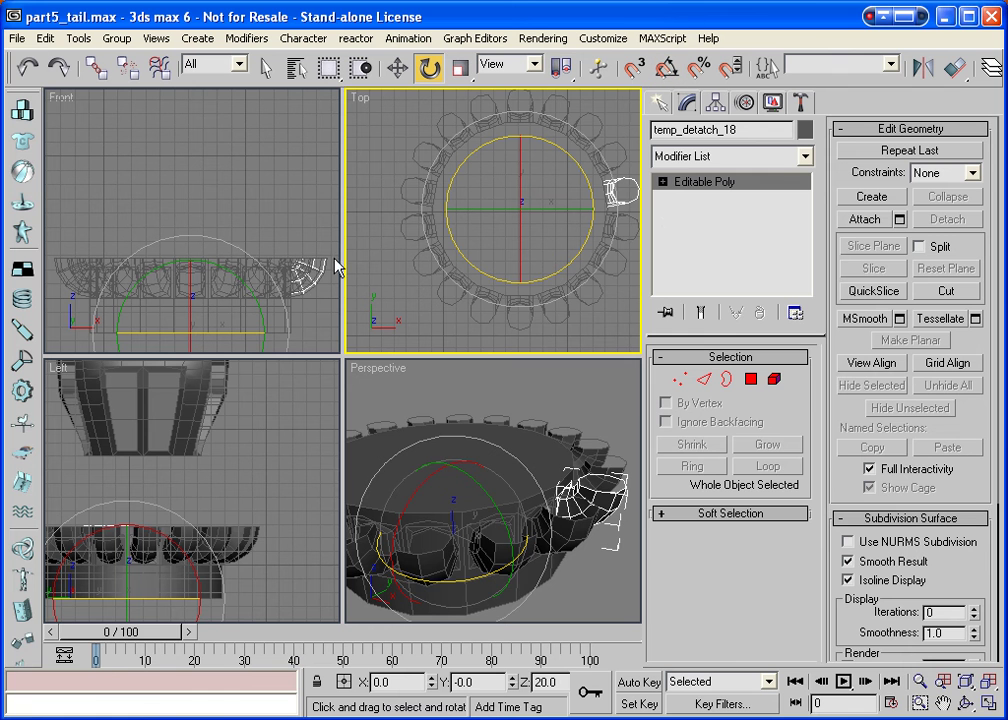
pyautogui.click(368, 368)
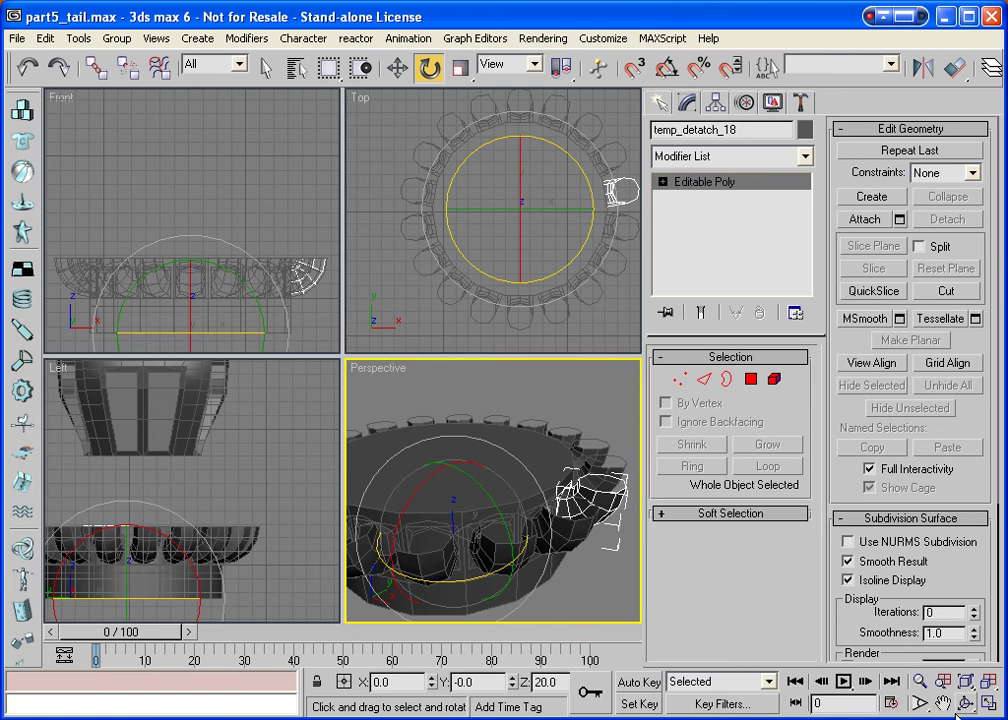
pyautogui.hotkey('alt', 'w')
pyautogui.click(920, 681)
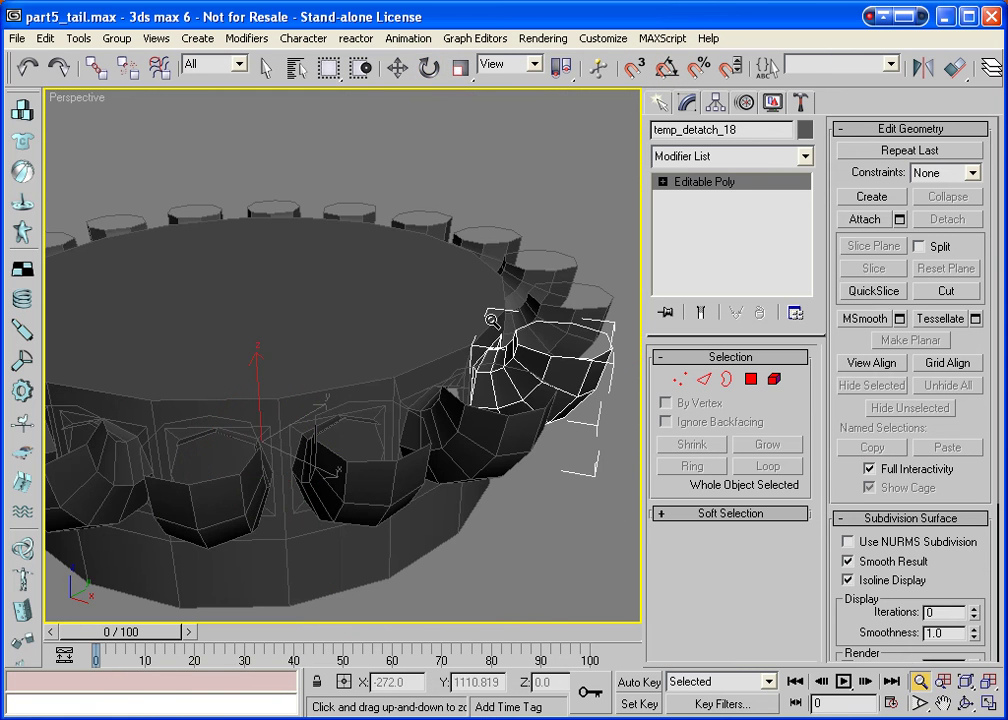
pyautogui.moveTo(366, 290); pyautogui.dragTo(370, 357)
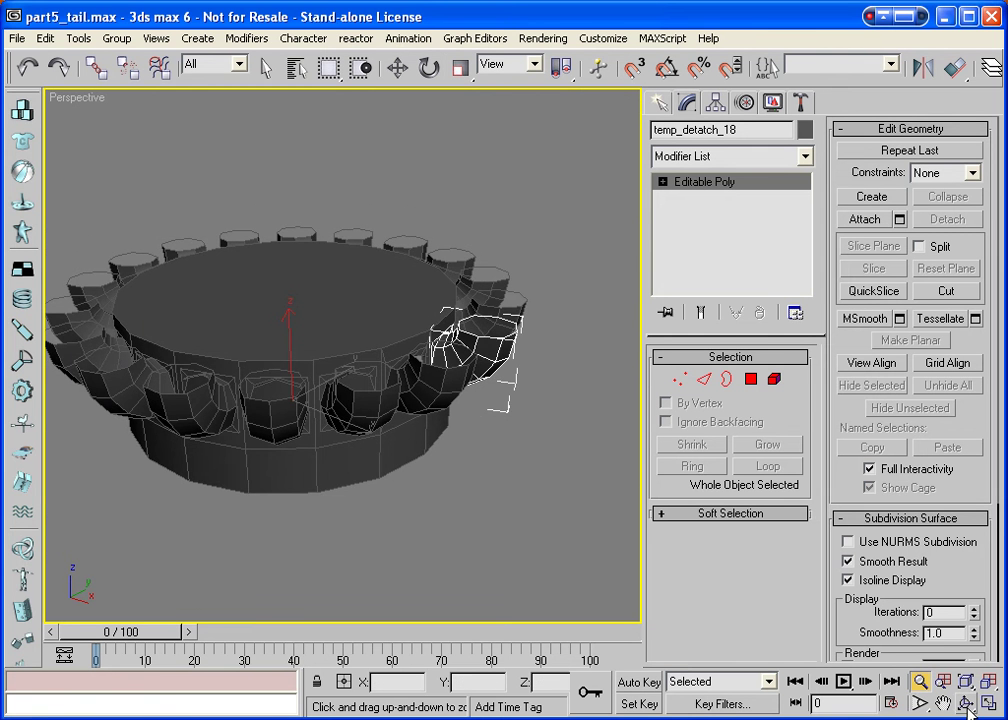
pyautogui.hotkey('ctrl', 'r')
pyautogui.moveTo(314, 296); pyautogui.dragTo(467, 327)
pyautogui.press('e')
pyautogui.click(345, 327)
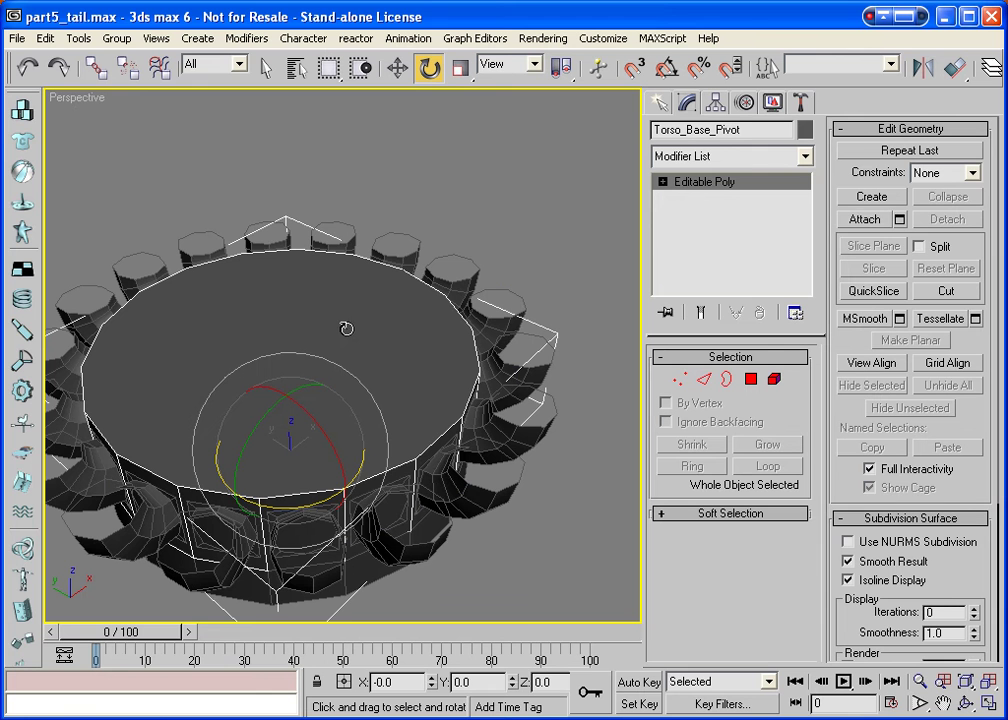
pyautogui.click(870, 219)
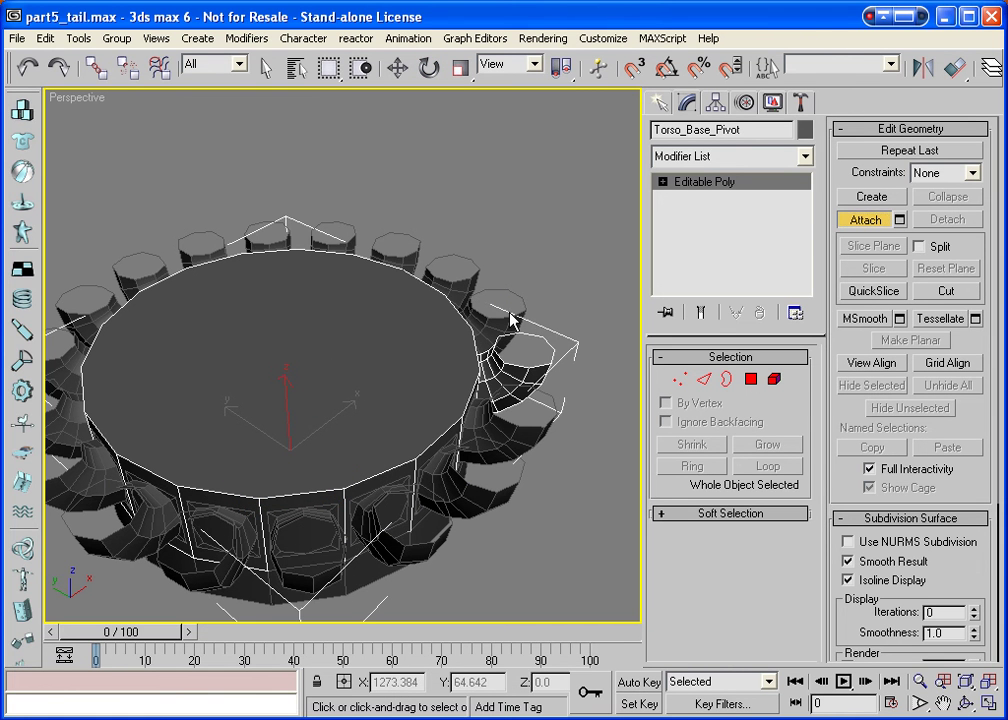
pyautogui.click(477, 303)
pyautogui.click(463, 290)
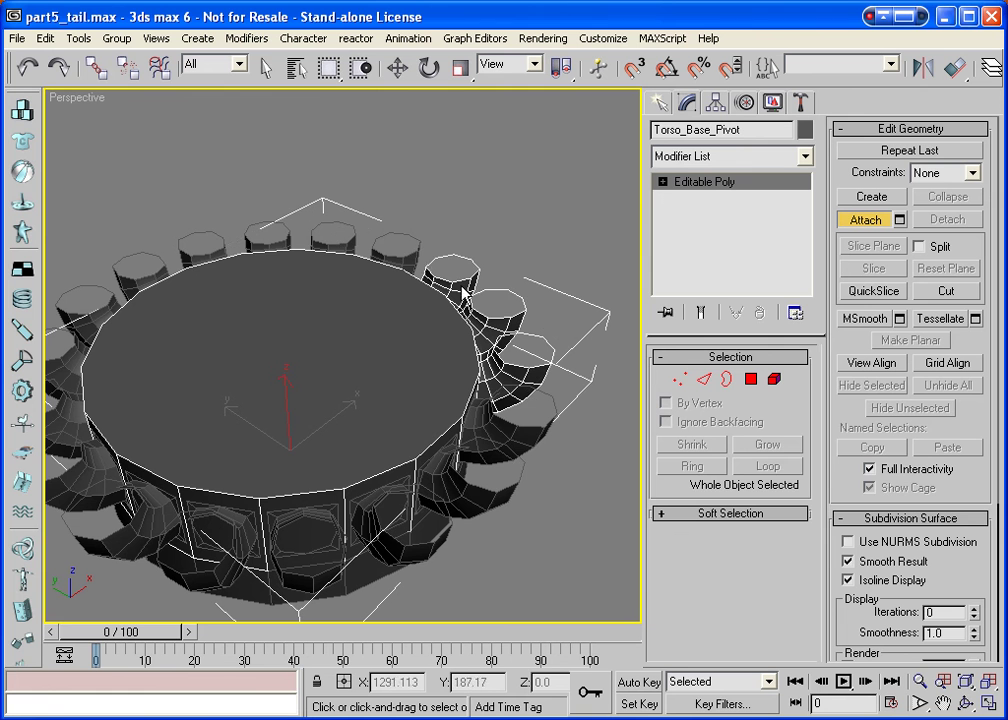
pyautogui.click(402, 262)
pyautogui.click(333, 240)
pyautogui.click(268, 238)
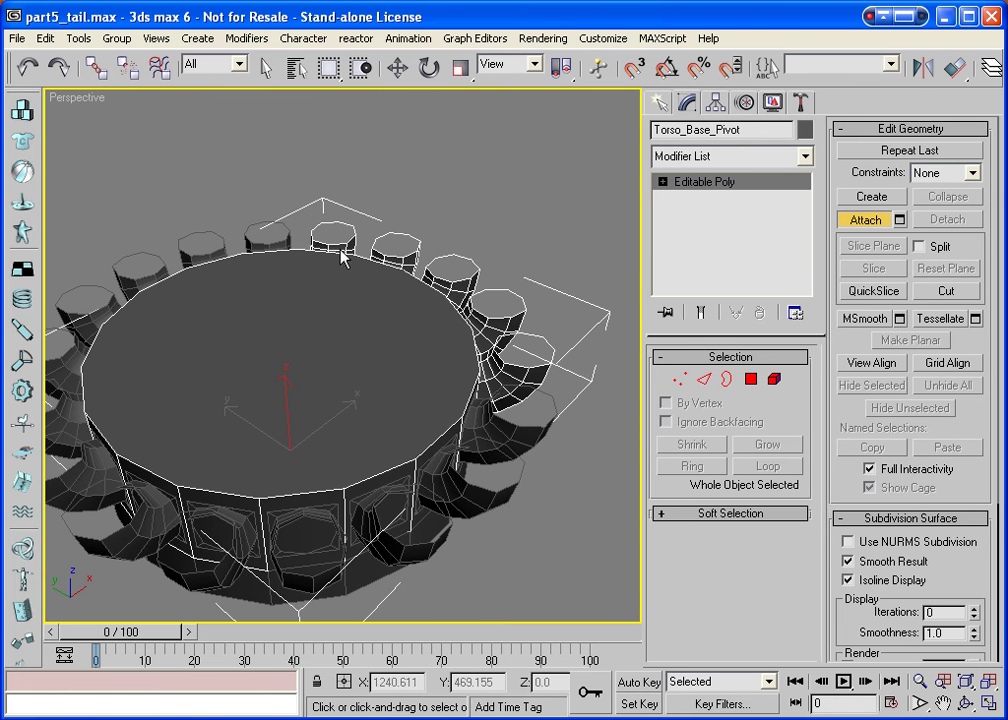
pyautogui.click(202, 252)
pyautogui.click(140, 268)
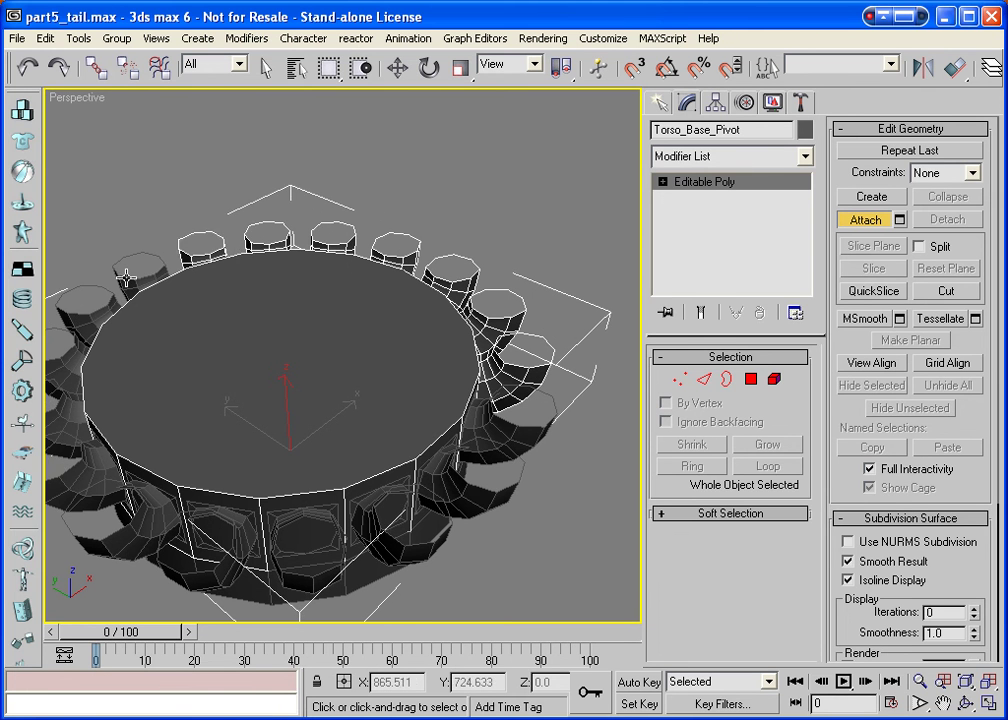
pyautogui.click(101, 322)
pyautogui.click(101, 322)
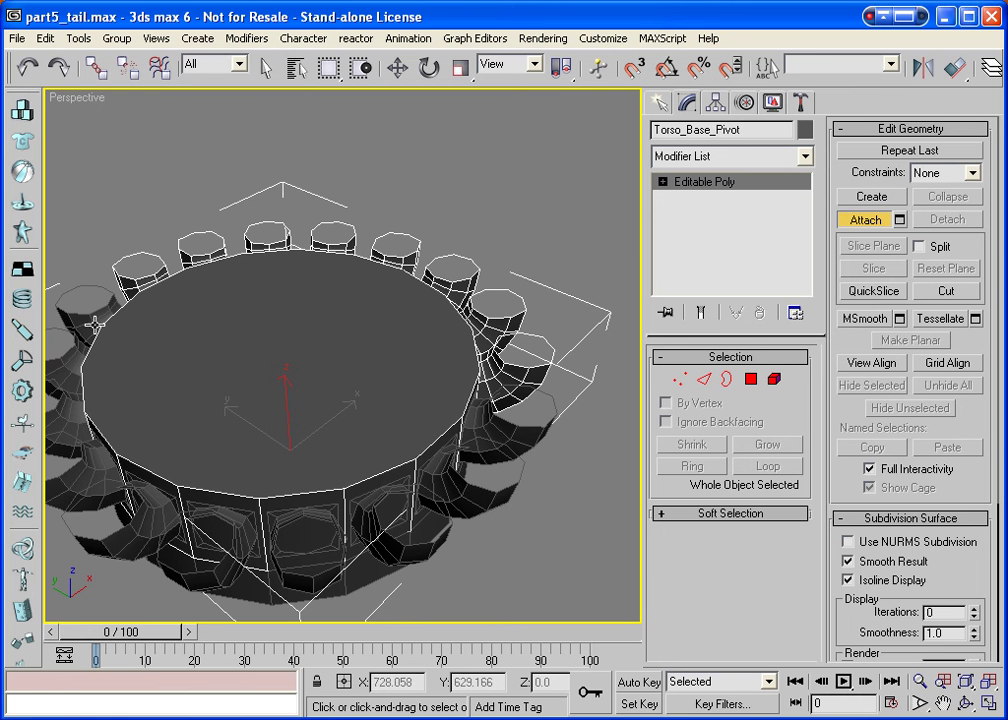
pyautogui.click(70, 378)
pyautogui.click(73, 411)
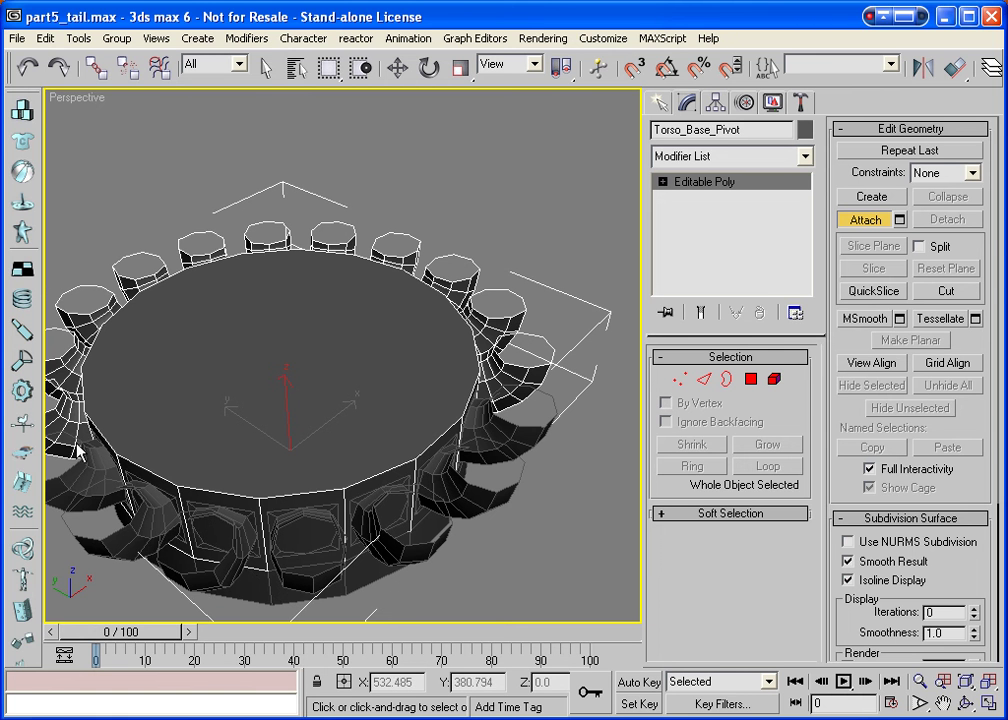
pyautogui.click(79, 472)
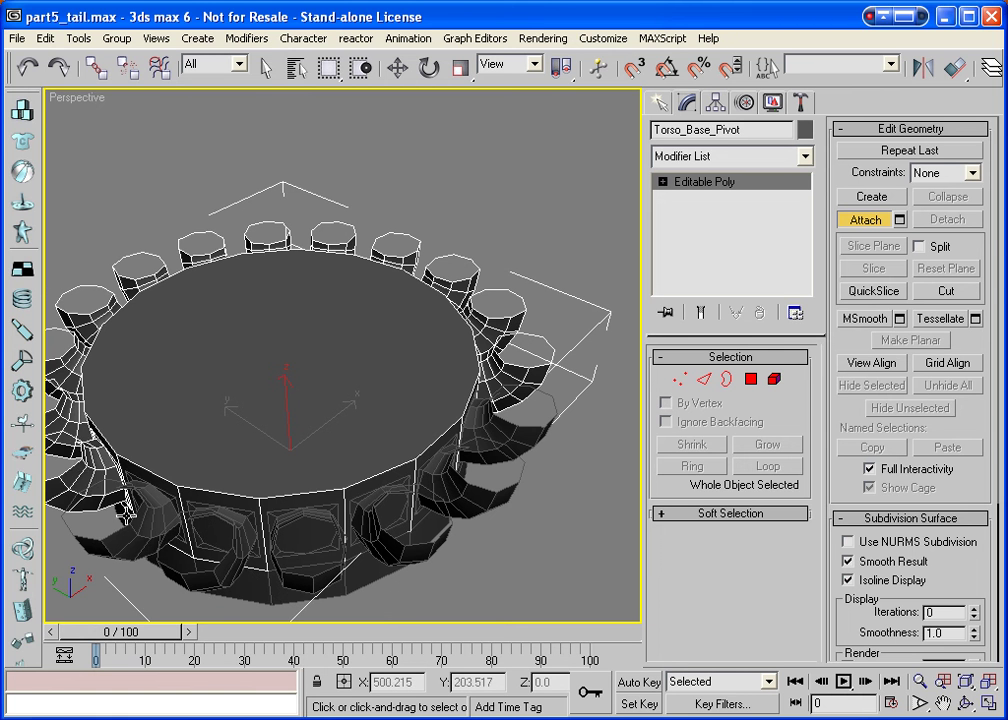
pyautogui.click(236, 549)
pyautogui.click(296, 582)
pyautogui.click(420, 555)
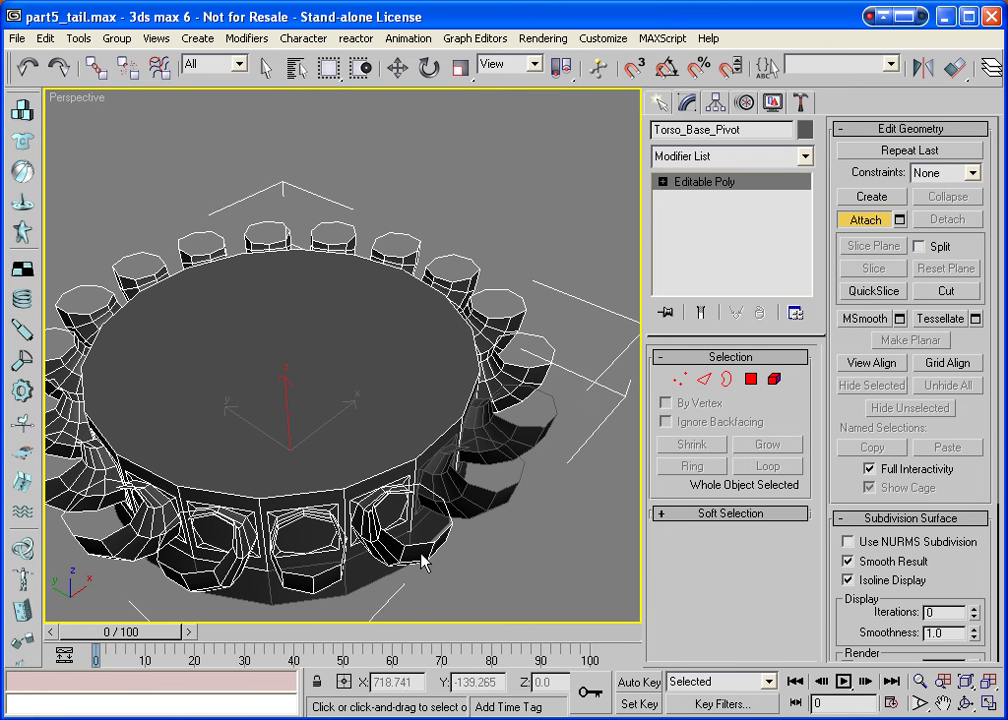
pyautogui.click(505, 488)
pyautogui.click(540, 422)
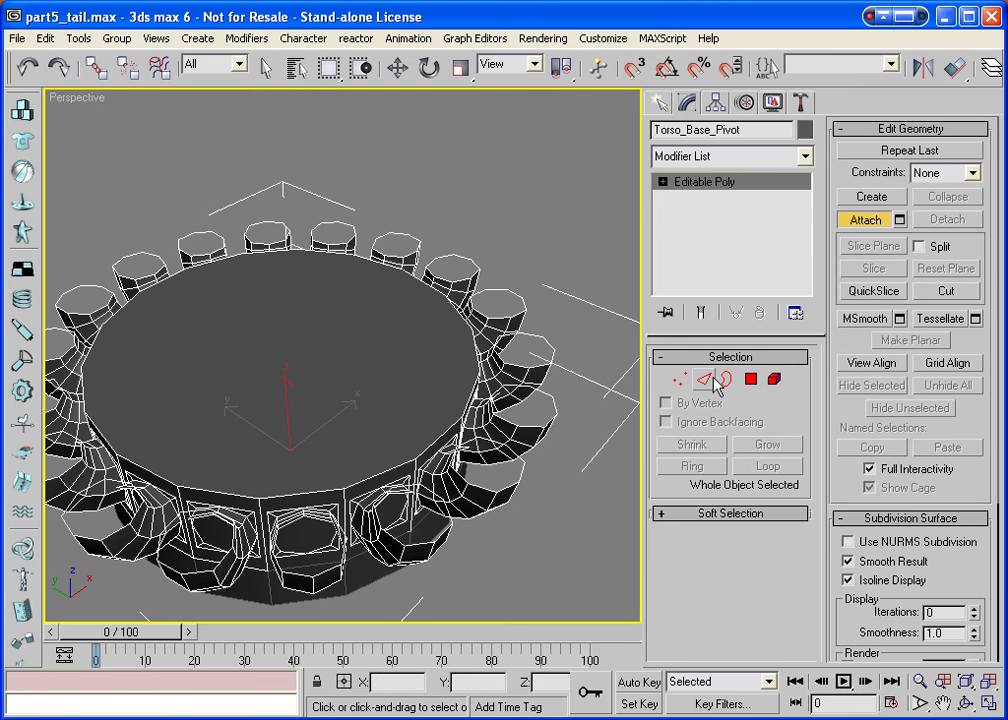
pyautogui.click(861, 221)
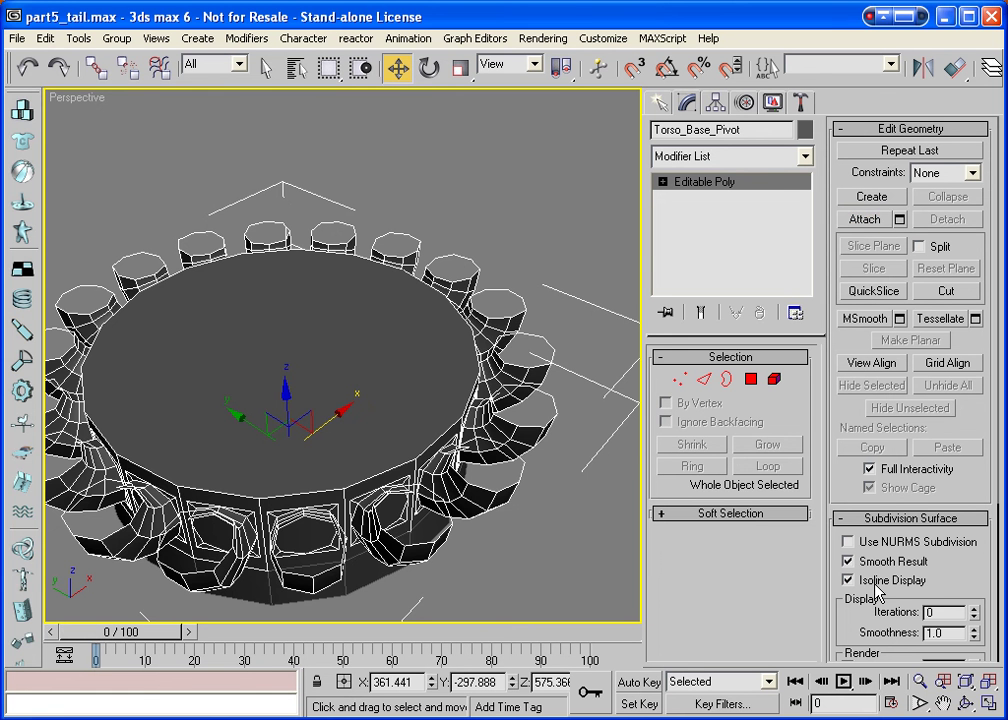
# Bevel the large top cap polygon of Torso_Base_Pivot as a group with height -0.001 and outline amount 29.763, covering the pipe ends.
pyautogui.click(963, 705)
pyautogui.moveTo(405, 362); pyautogui.dragTo(125, 322)
pyautogui.rightClick(138, 265)
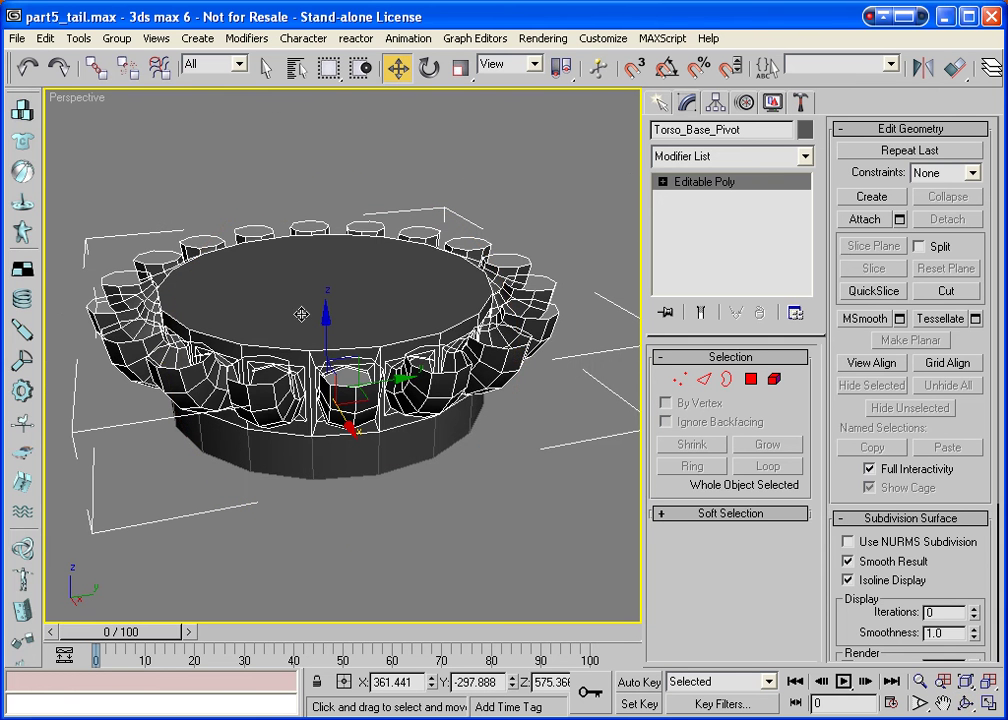
pyautogui.click(751, 378)
pyautogui.click(349, 248)
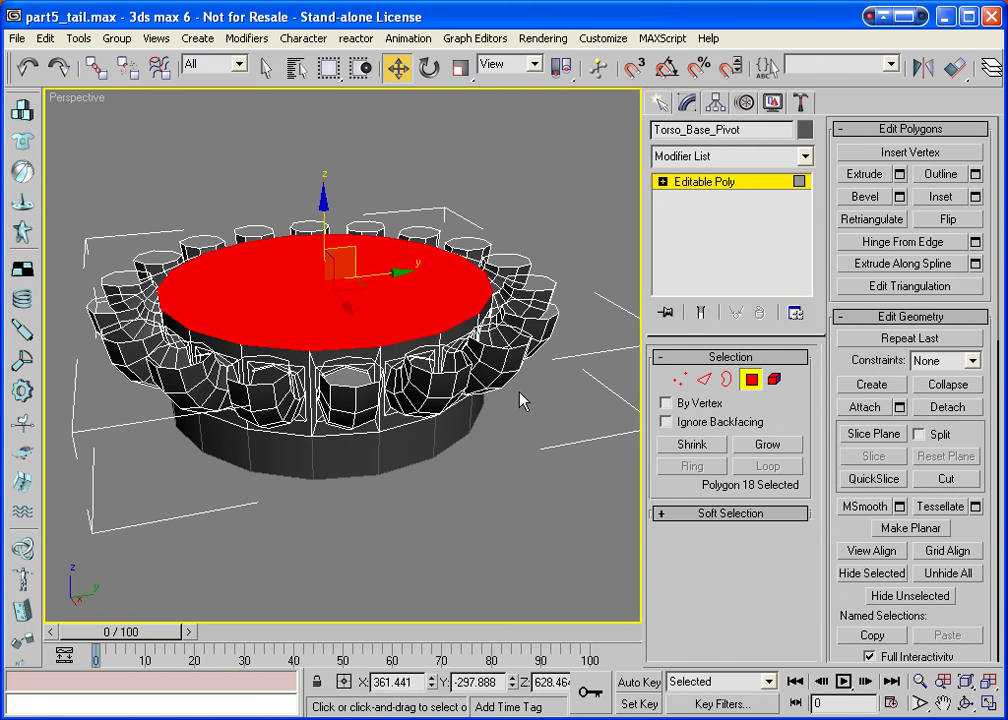
pyautogui.click(900, 197)
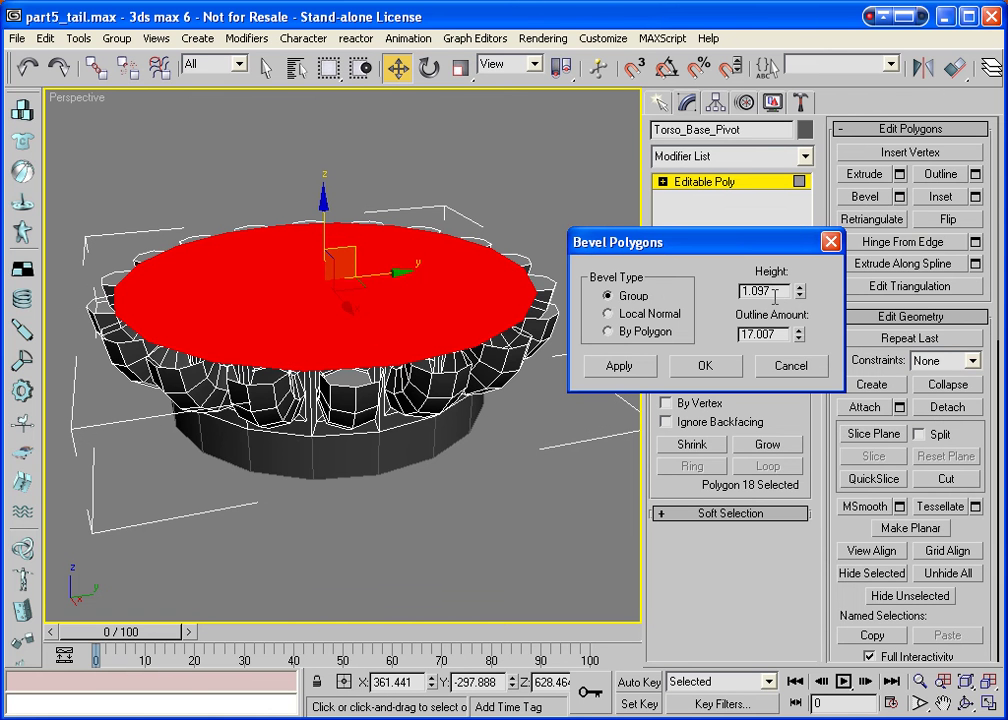
pyautogui.write('10.001')
pyautogui.press('Tab')
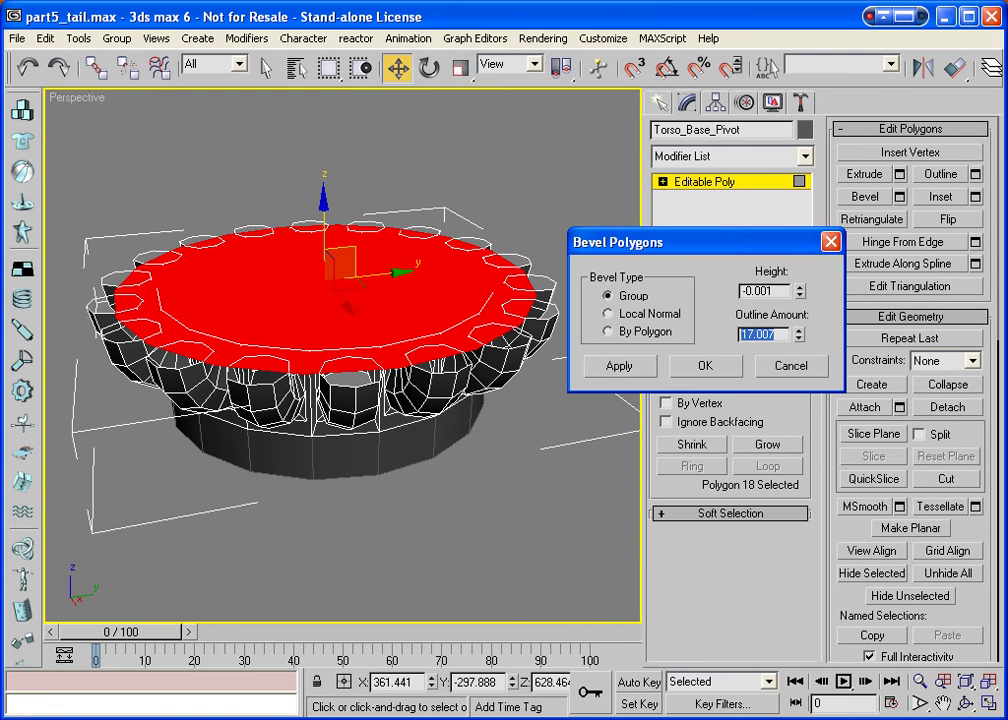
pyautogui.moveTo(800, 340); pyautogui.dragTo(816, 263)
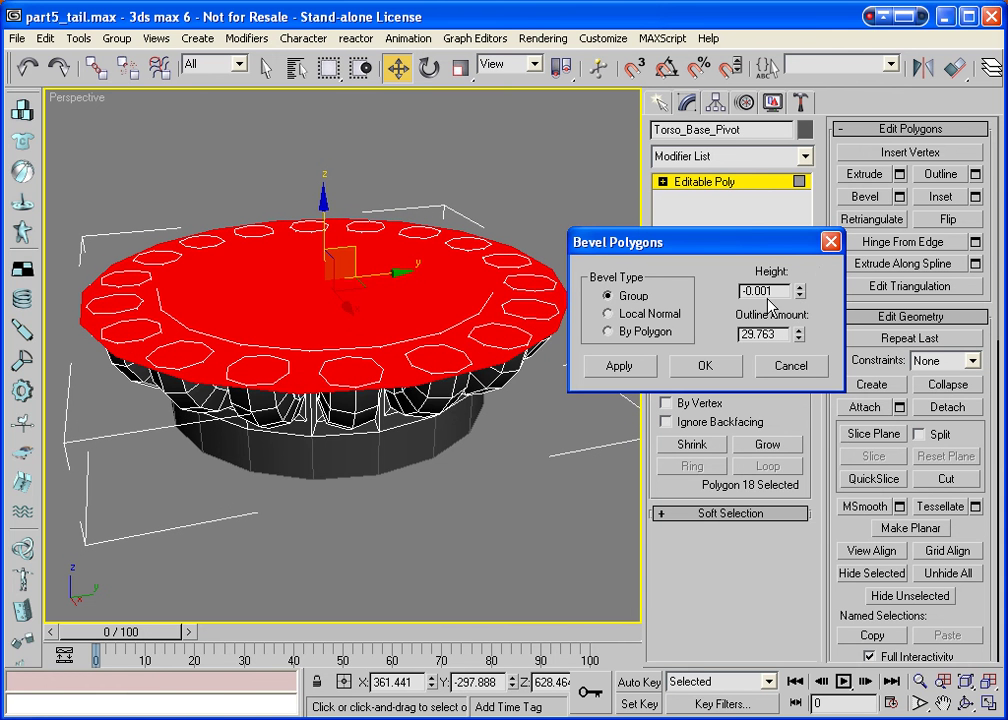
pyautogui.click(705, 366)
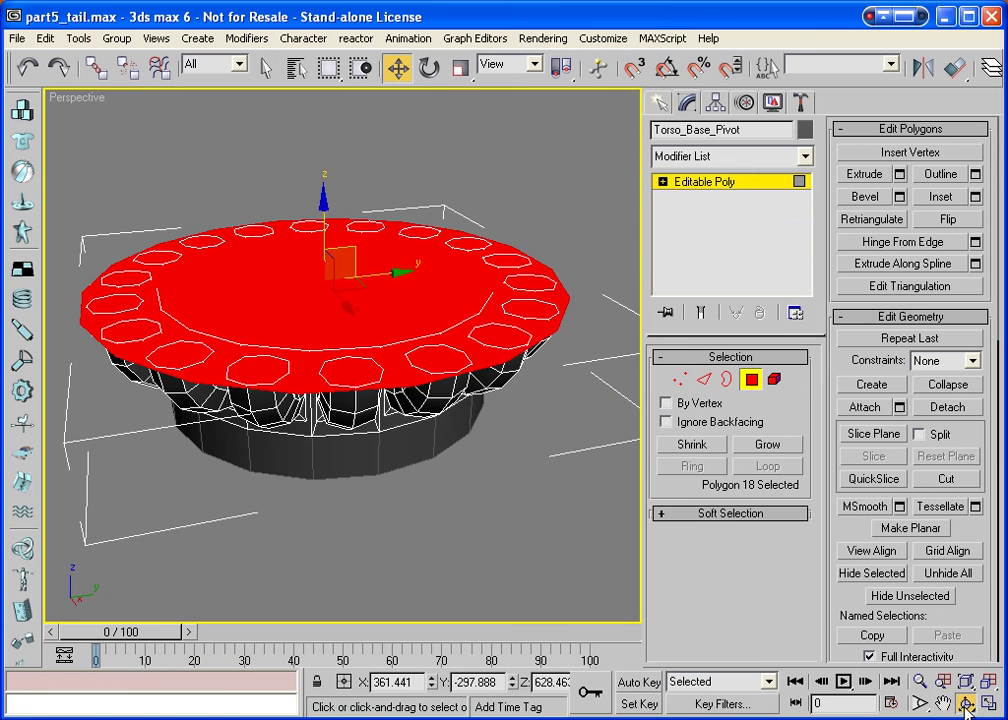
# Extrude the widened top polygon upward into a thick disc over the pipes and leave polygon editing.
pyautogui.hotkey('ctrl', 'r')
pyautogui.moveTo(590, 475); pyautogui.dragTo(505, 380)
pyautogui.click(865, 174)
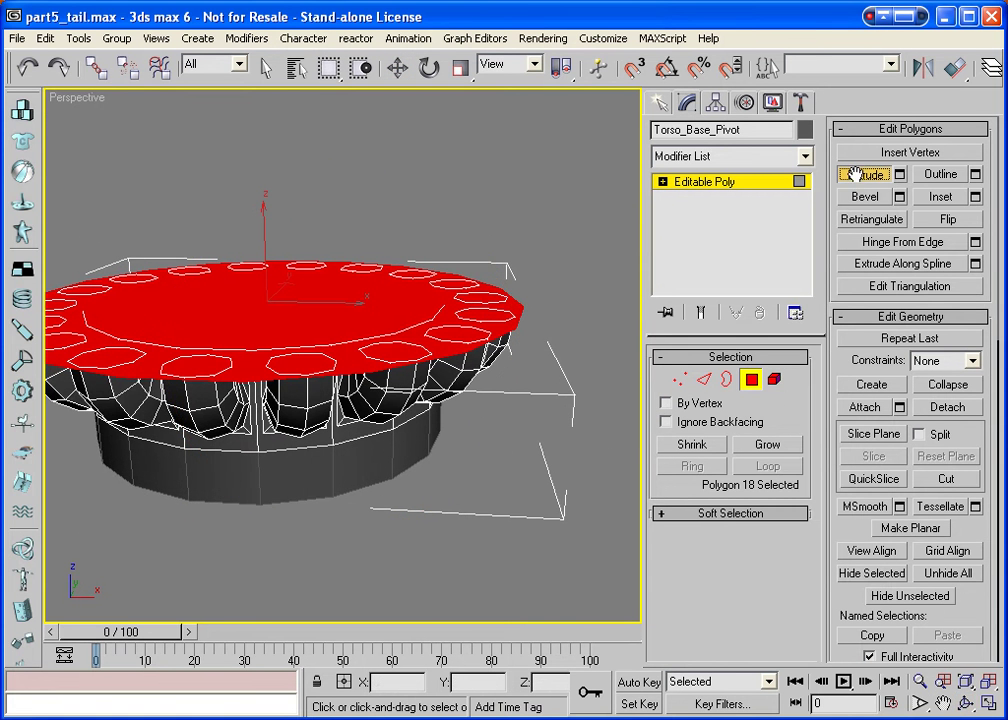
pyautogui.moveTo(418, 333); pyautogui.dragTo(429, 302)
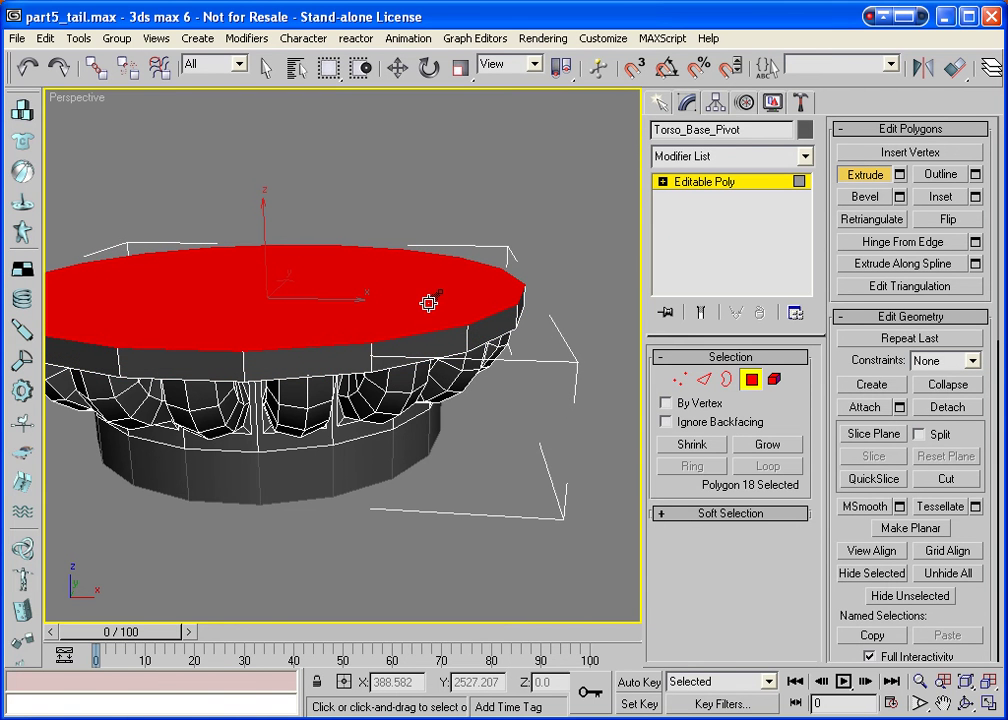
pyautogui.moveTo(428, 303)
pyautogui.mouseDown()
pyautogui.moveTo(436, 286)
pyautogui.moveTo(438, 304)
pyautogui.mouseUp()
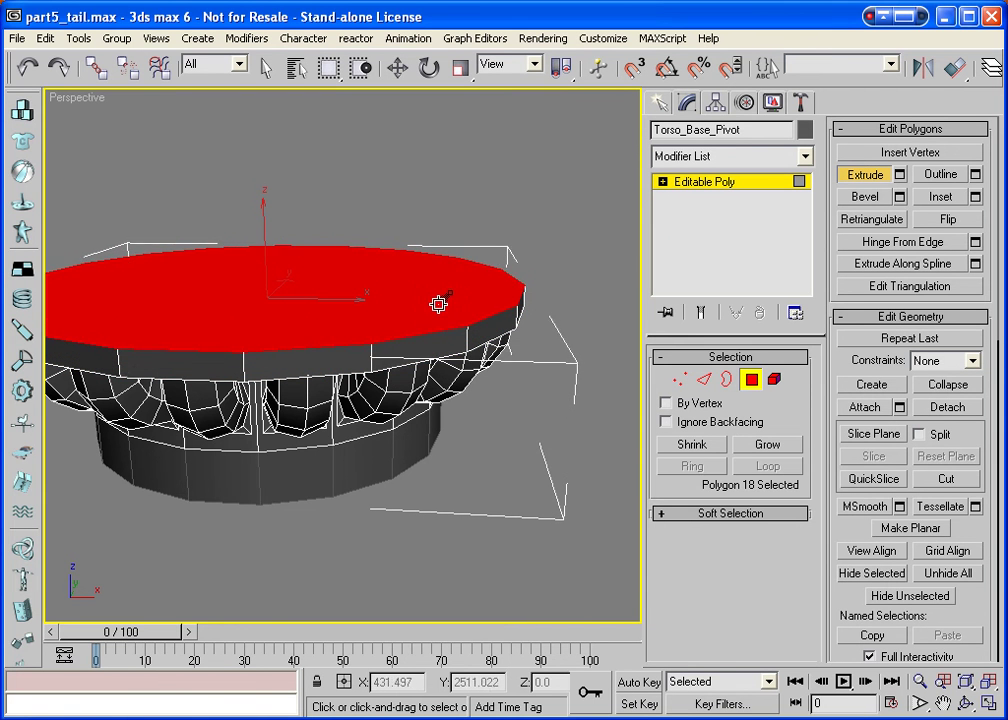
pyautogui.click(751, 379)
pyautogui.press('e')
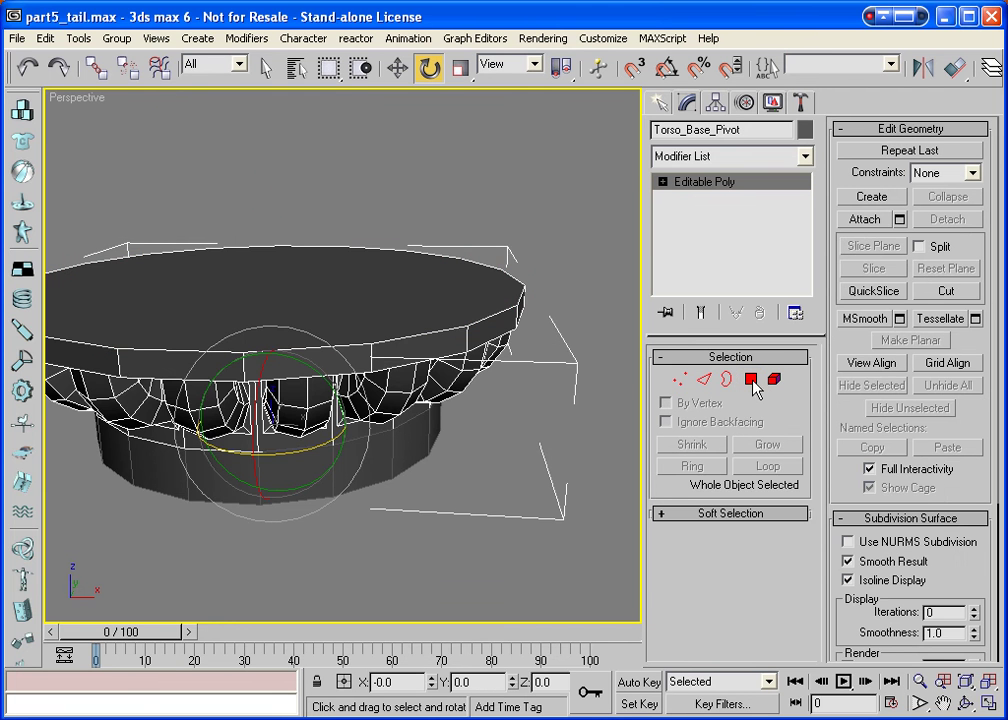
# Select the separate torso mesh Box01 and move it over to Torso_Base_Pivot in the Perspective view.
pyautogui.click(985, 682)
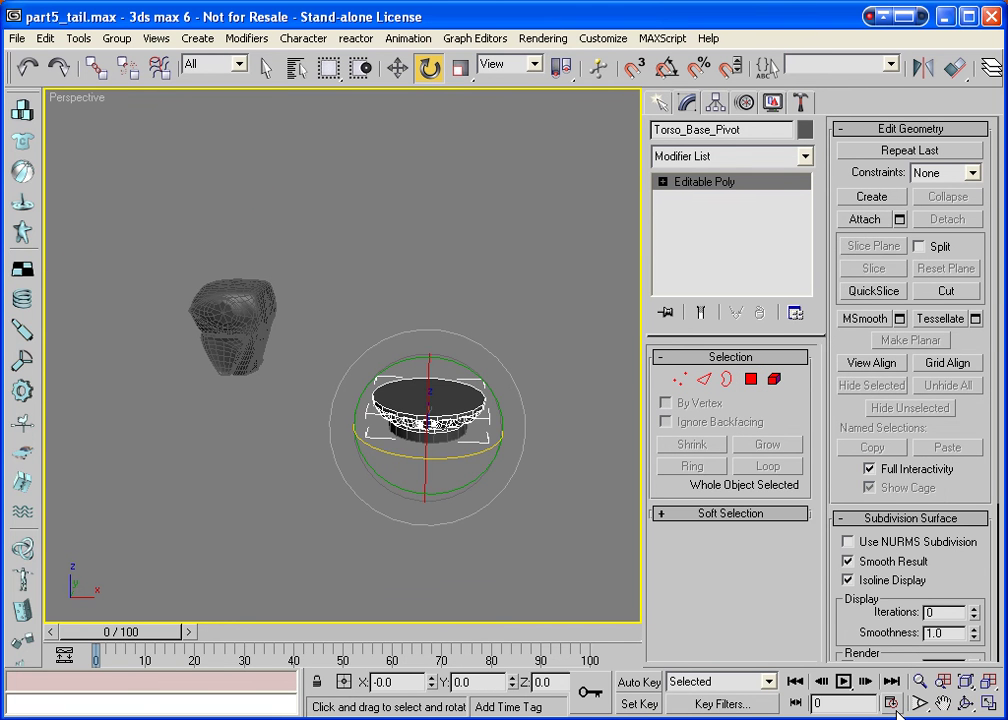
pyautogui.click(967, 705)
pyautogui.moveTo(326, 468); pyautogui.dragTo(184, 527)
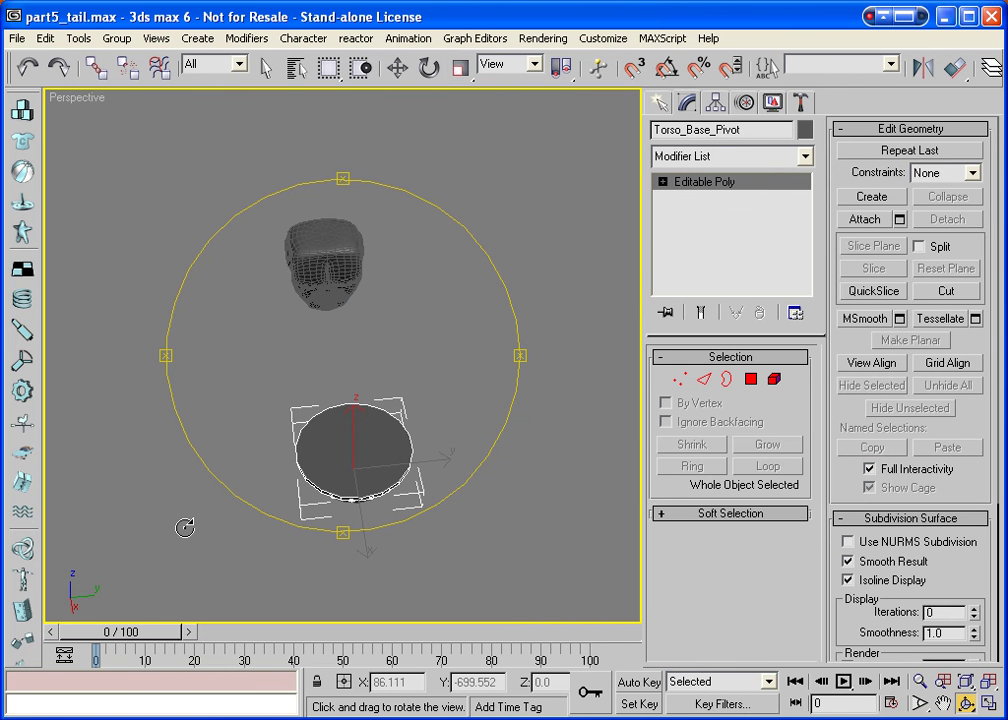
pyautogui.click(397, 67)
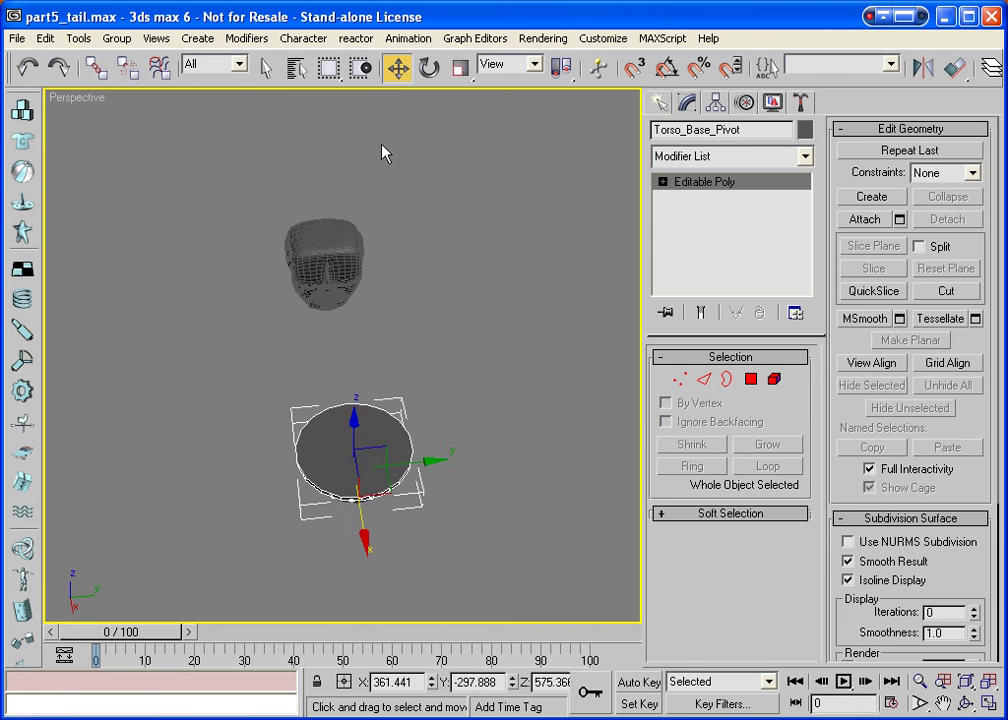
pyautogui.click(325, 258)
pyautogui.moveTo(331, 356); pyautogui.dragTo(355, 488)
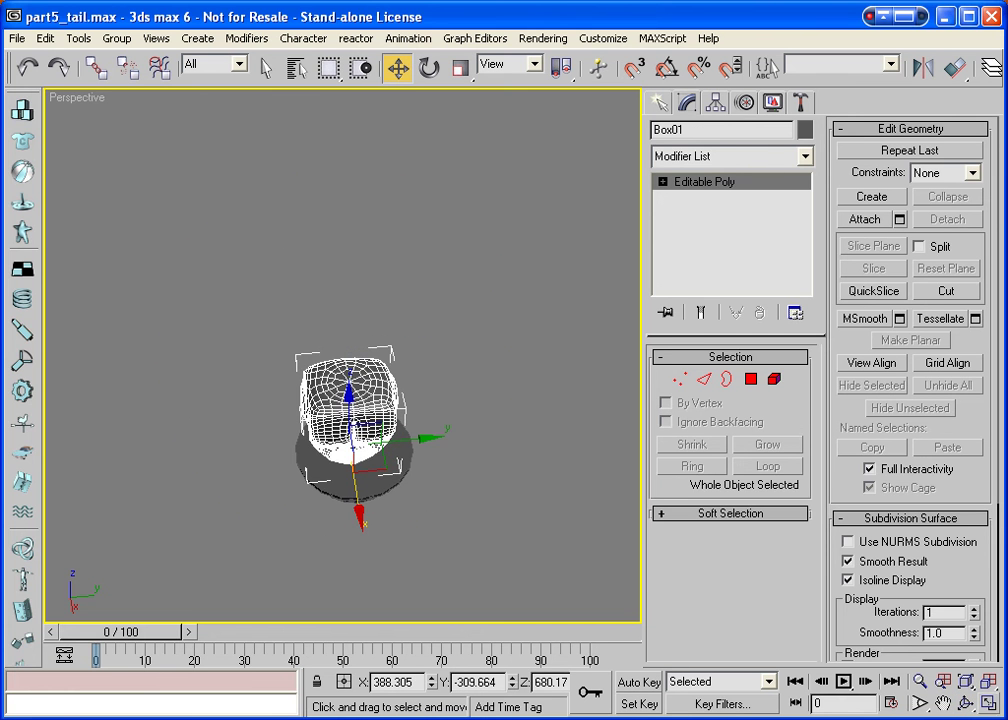
# Align Box01 over the round base in the Top view, to about X 346.6 and Y -298.
pyautogui.press('w')
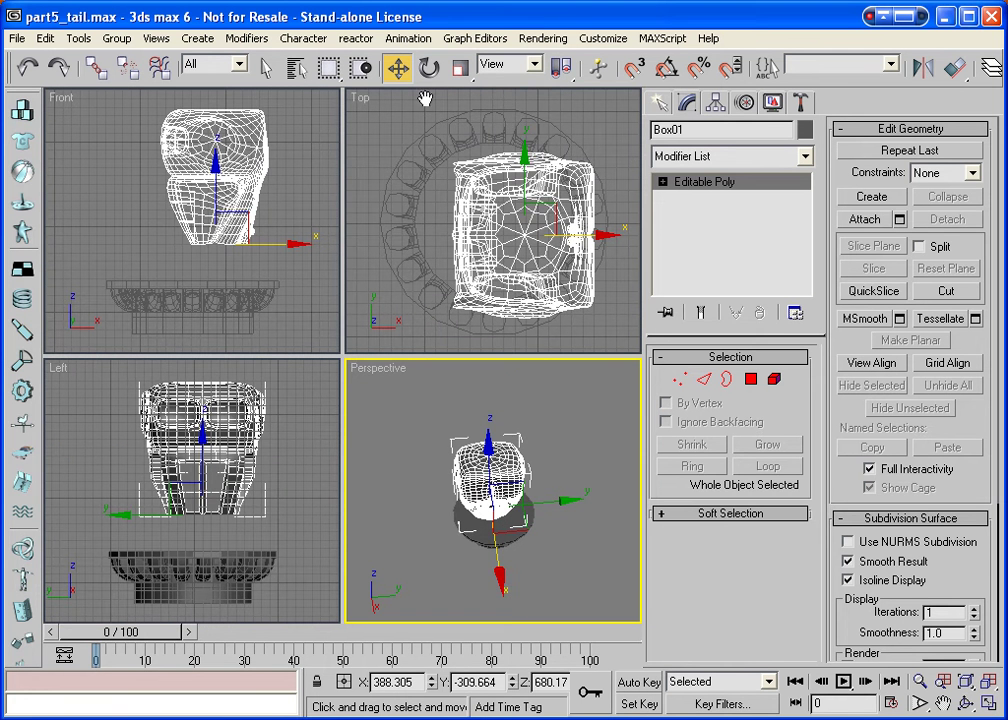
pyautogui.rightClick(425, 100)
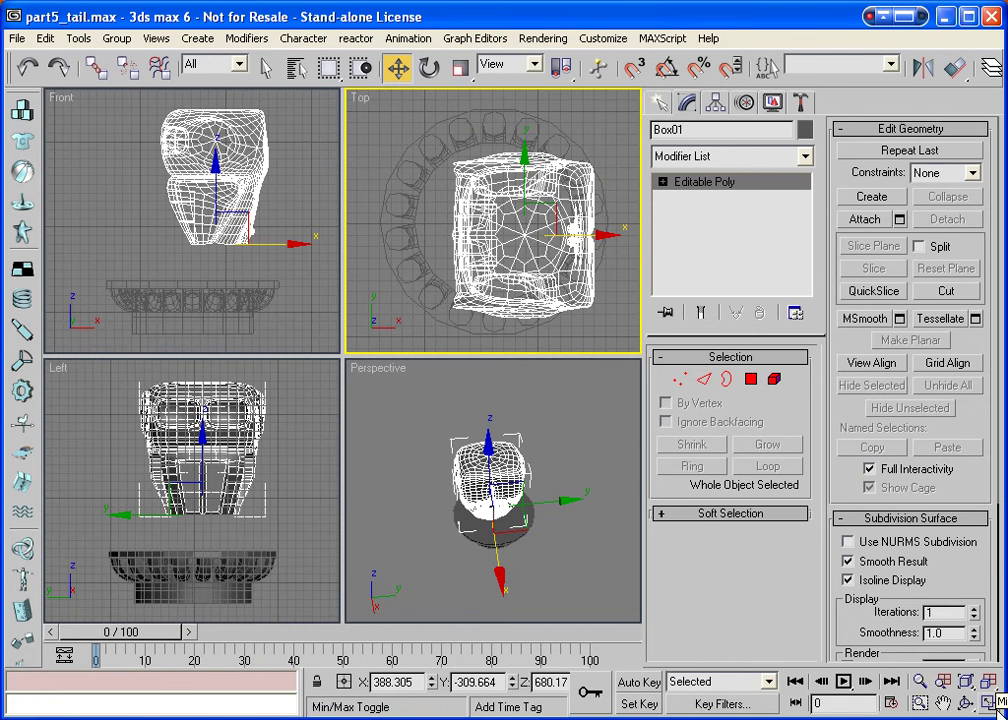
pyautogui.press('w')
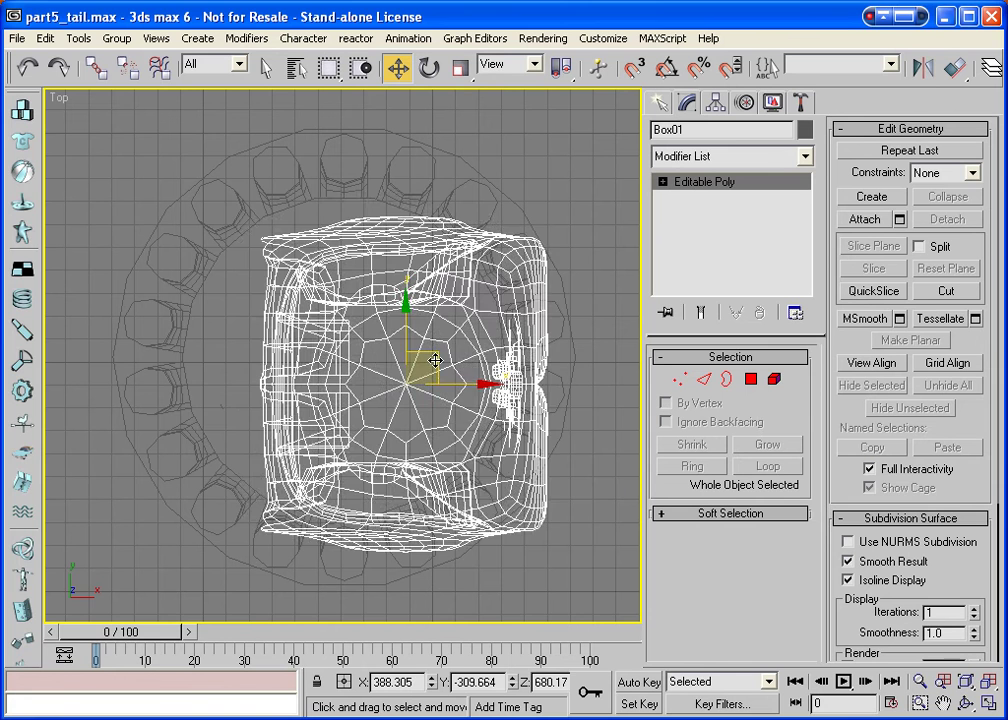
pyautogui.moveTo(435, 360); pyautogui.dragTo(340, 335)
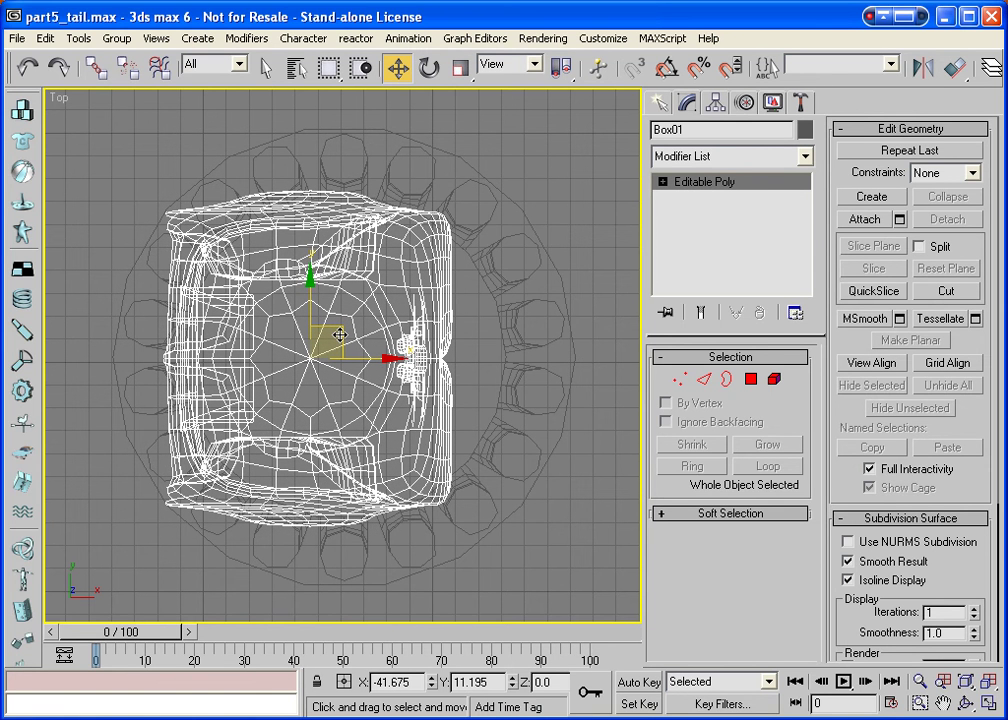
pyautogui.moveTo(340, 335); pyautogui.dragTo(340, 334)
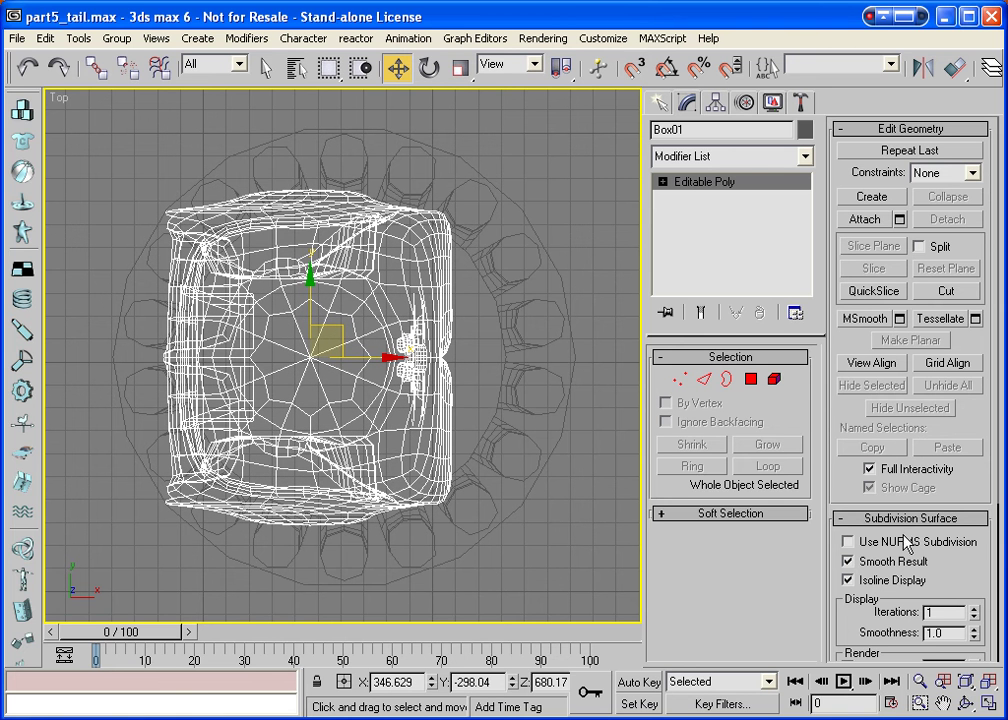
pyautogui.hotkey('alt', 'w')
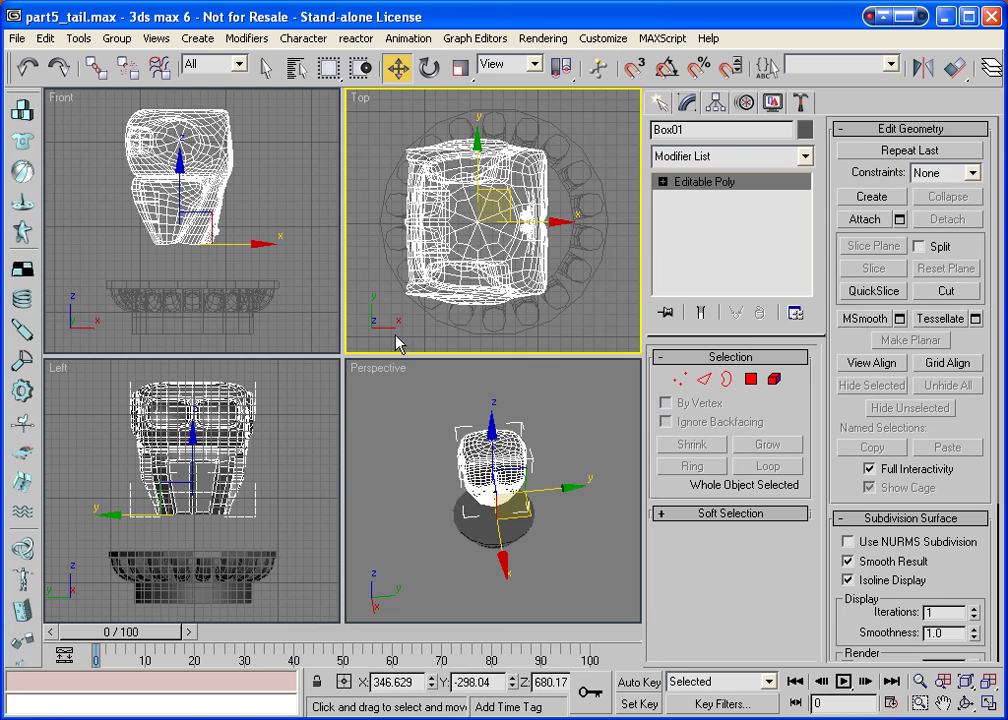
# Lower Box01 along Z to about 634.5 so the torso's lower end rests on the disc.
pyautogui.rightClick(367, 381)
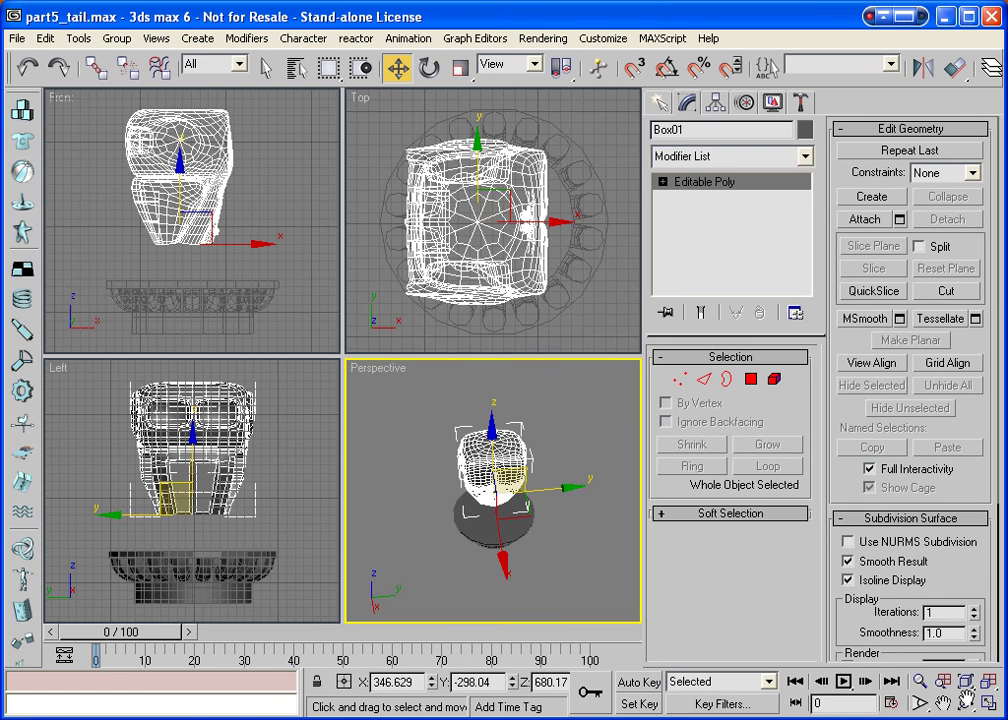
pyautogui.press('F4')
pyautogui.hotkey('alt', 'w')
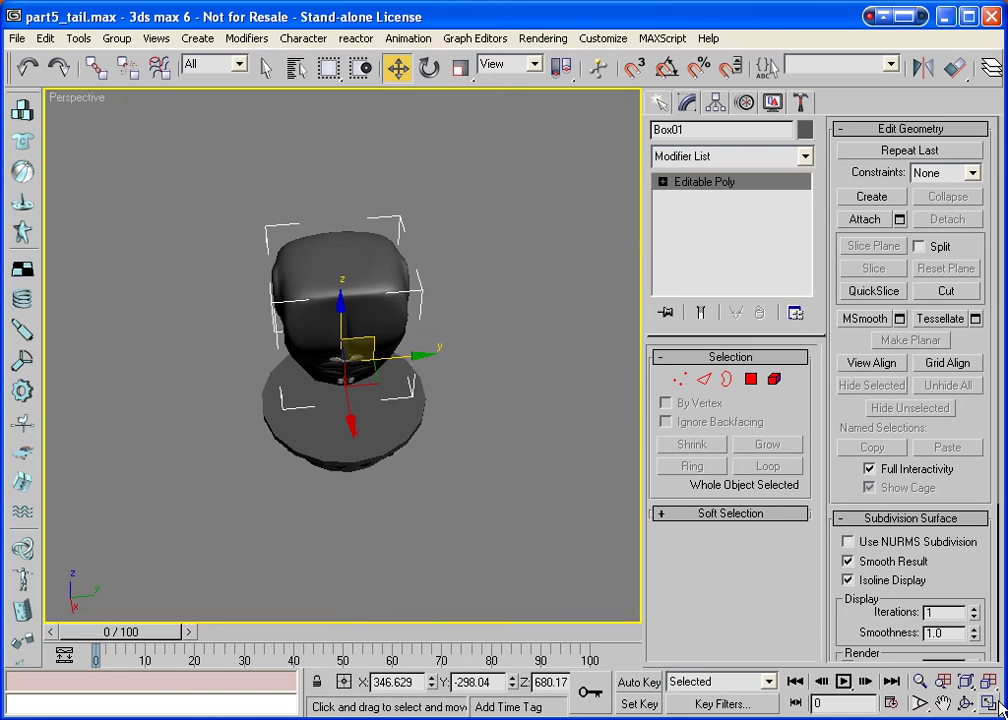
pyautogui.click(919, 683)
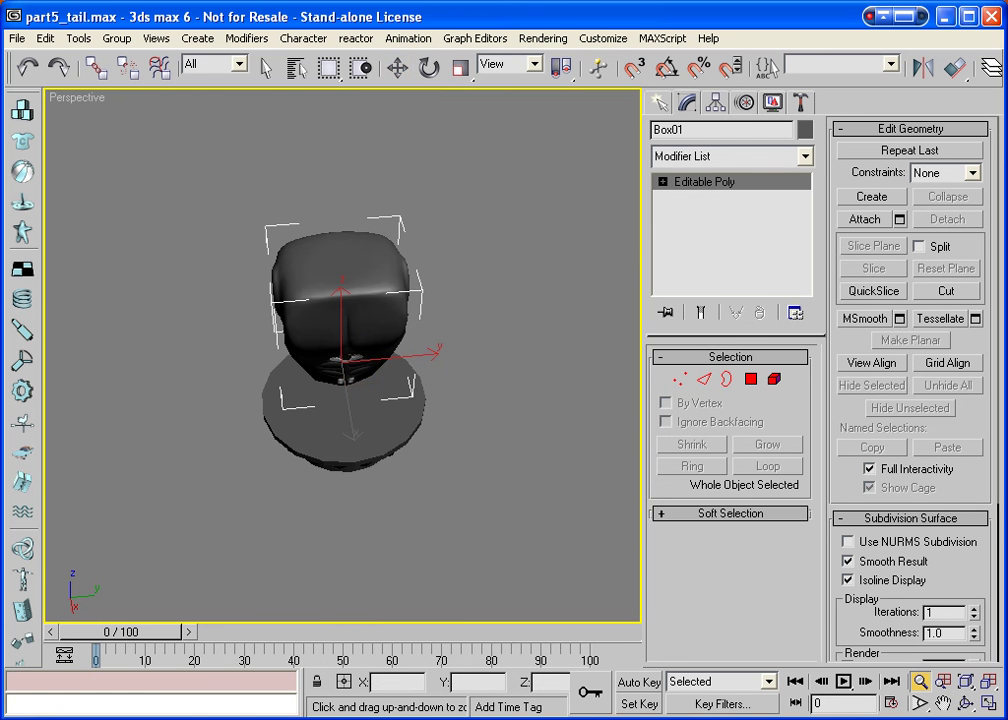
pyautogui.moveTo(440, 443); pyautogui.dragTo(372, 340)
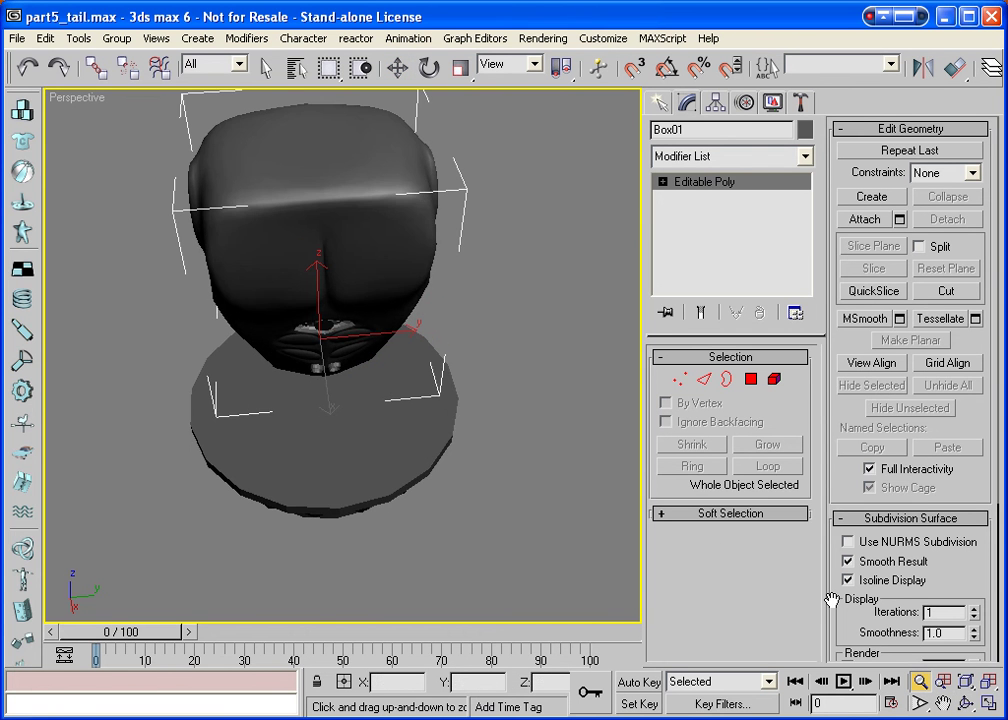
pyautogui.click(966, 703)
pyautogui.moveTo(416, 399); pyautogui.dragTo(381, 333)
pyautogui.rightClick(381, 333)
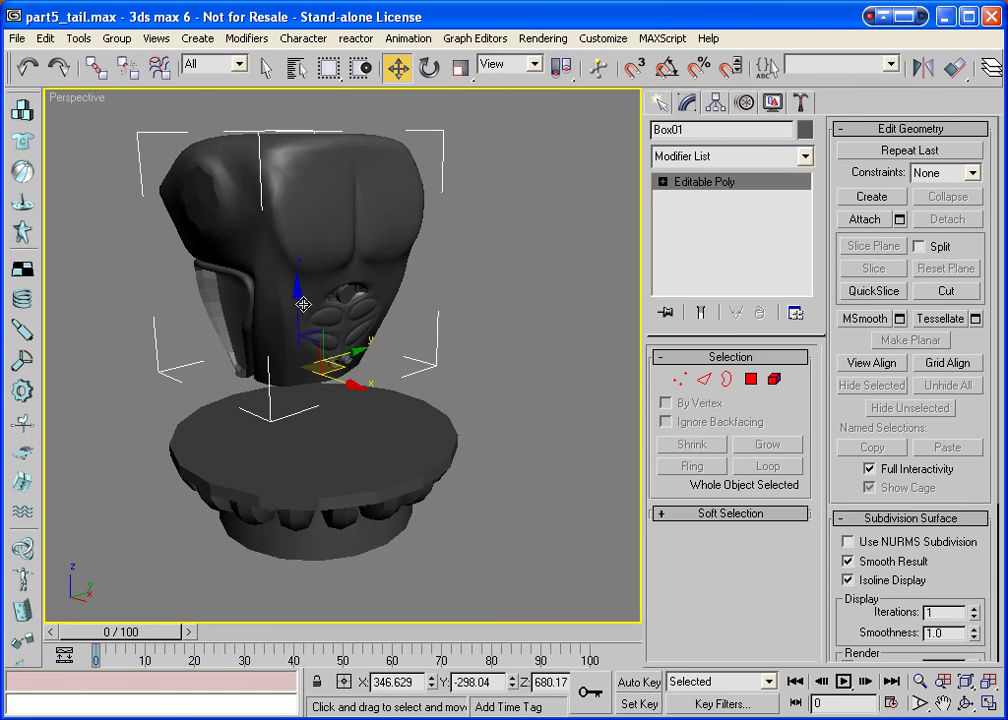
pyautogui.moveTo(297, 300)
pyautogui.mouseDown()
pyautogui.moveTo(306, 354)
pyautogui.moveTo(308, 343)
pyautogui.moveTo(310, 360)
pyautogui.moveTo(310, 348)
pyautogui.moveTo(310, 360)
pyautogui.moveTo(310, 351)
pyautogui.moveTo(326, 353)
pyautogui.mouseUp()
pyautogui.press('F4')
# Attach the torso mesh Box01 to Torso_Base_Pivot.
pyautogui.click(966, 704)
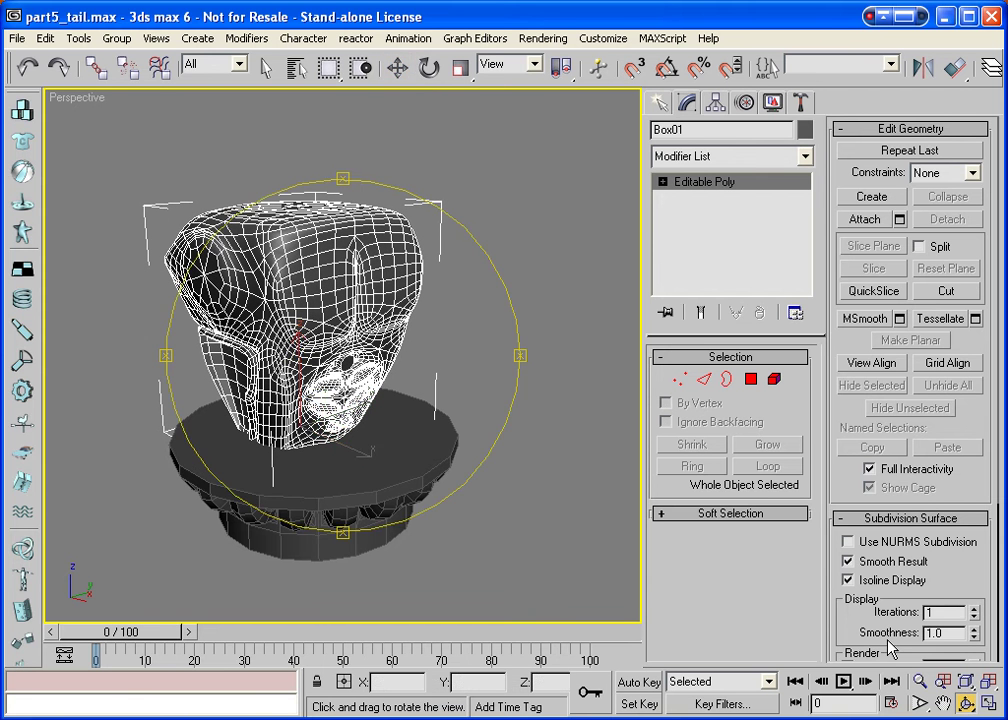
pyautogui.moveTo(293, 463); pyautogui.dragTo(358, 461)
pyautogui.rightClick(606, 475)
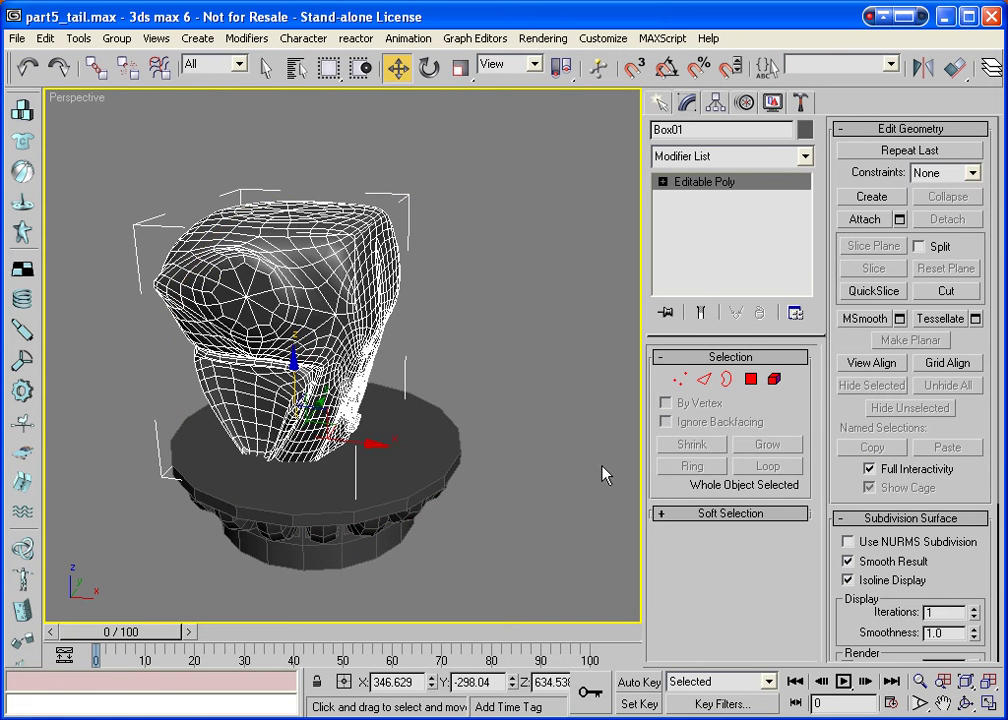
pyautogui.click(549, 418)
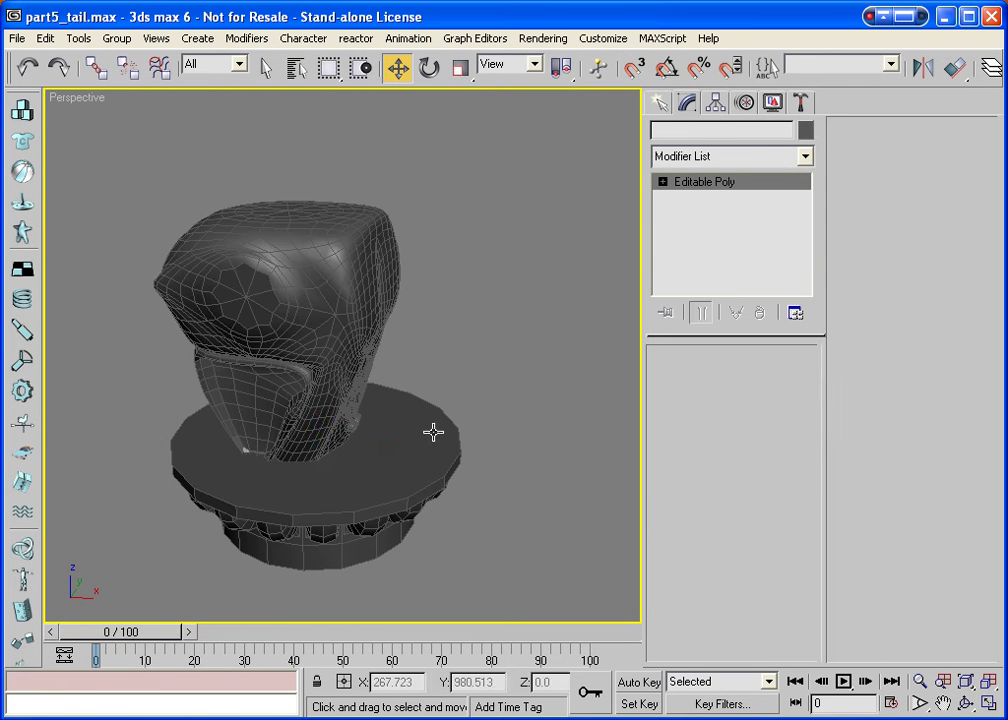
pyautogui.click(434, 430)
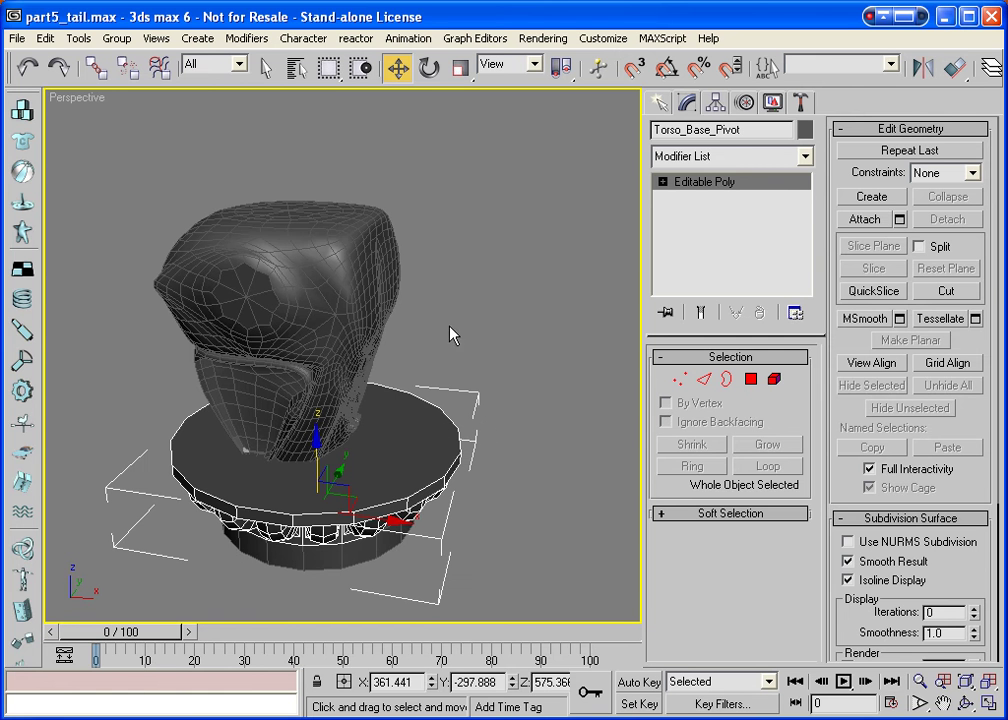
pyautogui.click(862, 219)
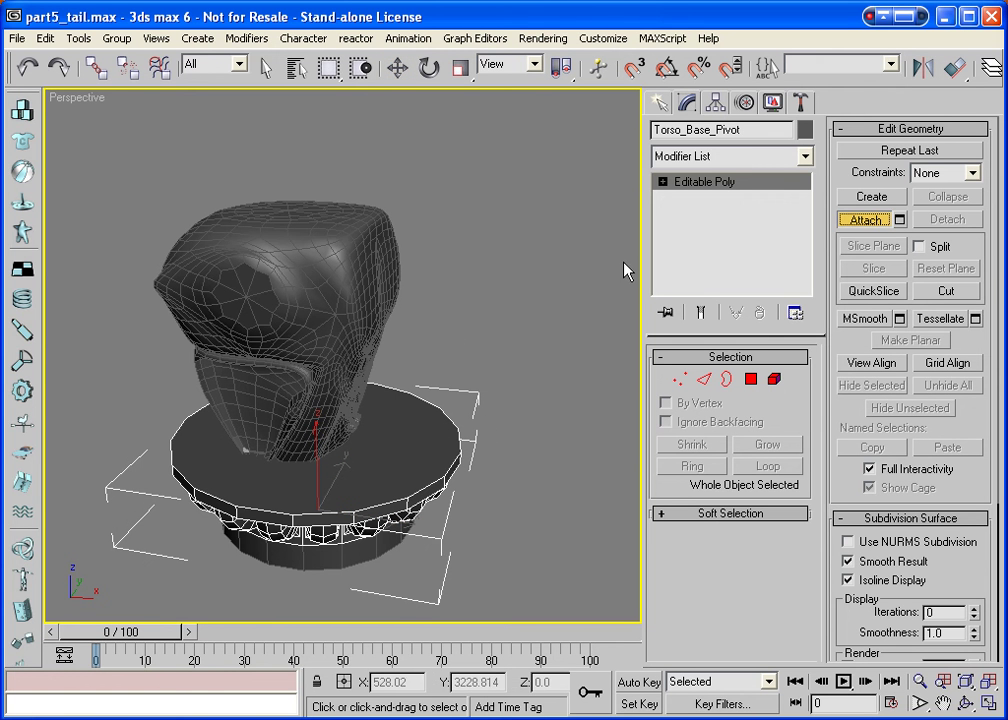
pyautogui.click(343, 254)
# Create a cylinder with AutoGrid, radius about 9.11 and height about 17.13, hanging from the top of one rear torso opening.
pyautogui.click(966, 703)
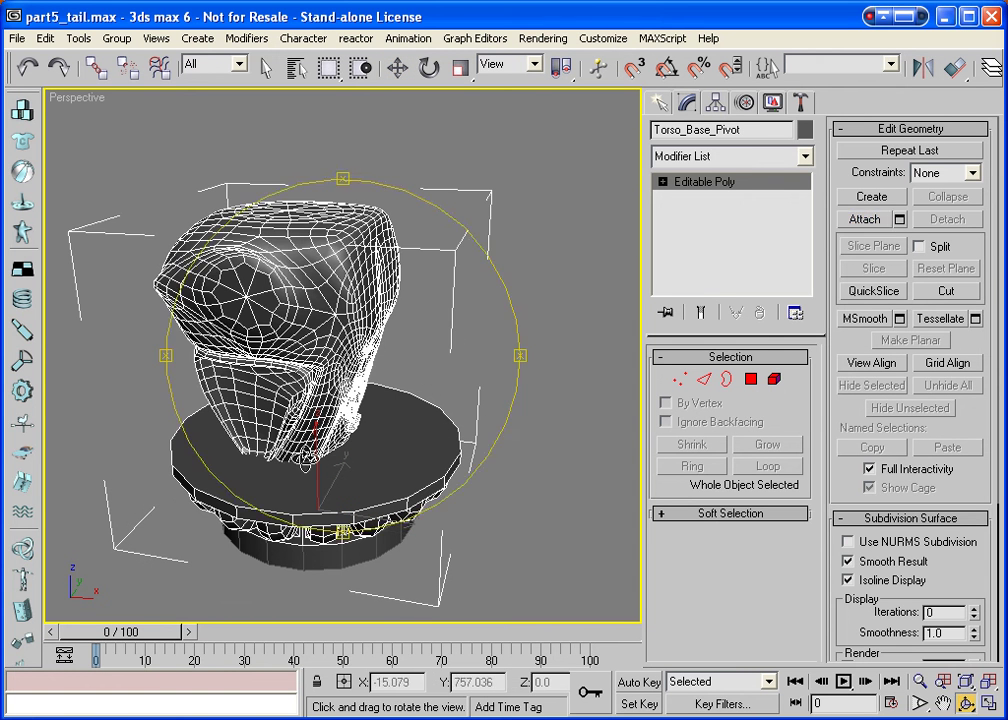
pyautogui.moveTo(305, 462); pyautogui.dragTo(404, 351)
pyautogui.scroll(4, 398, 336)
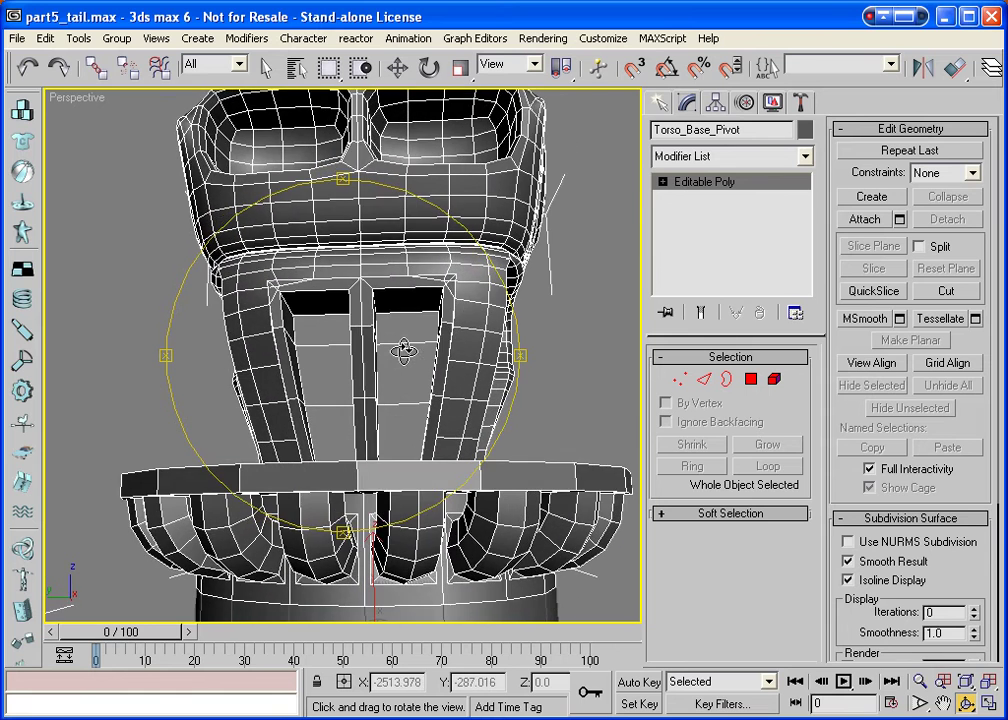
pyautogui.click(658, 102)
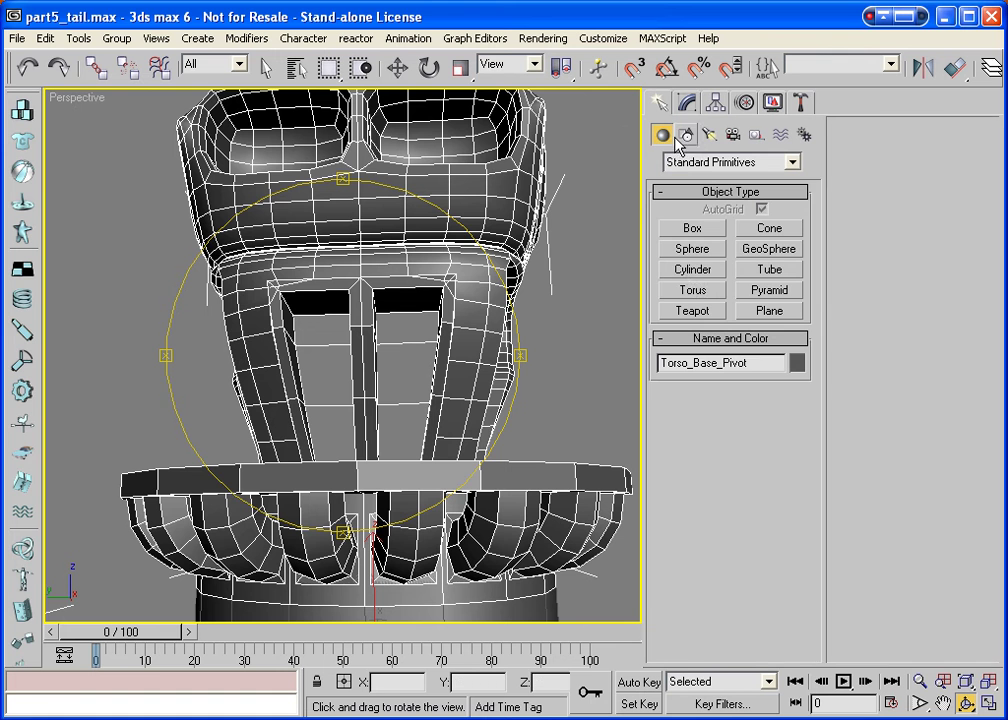
pyautogui.click(683, 269)
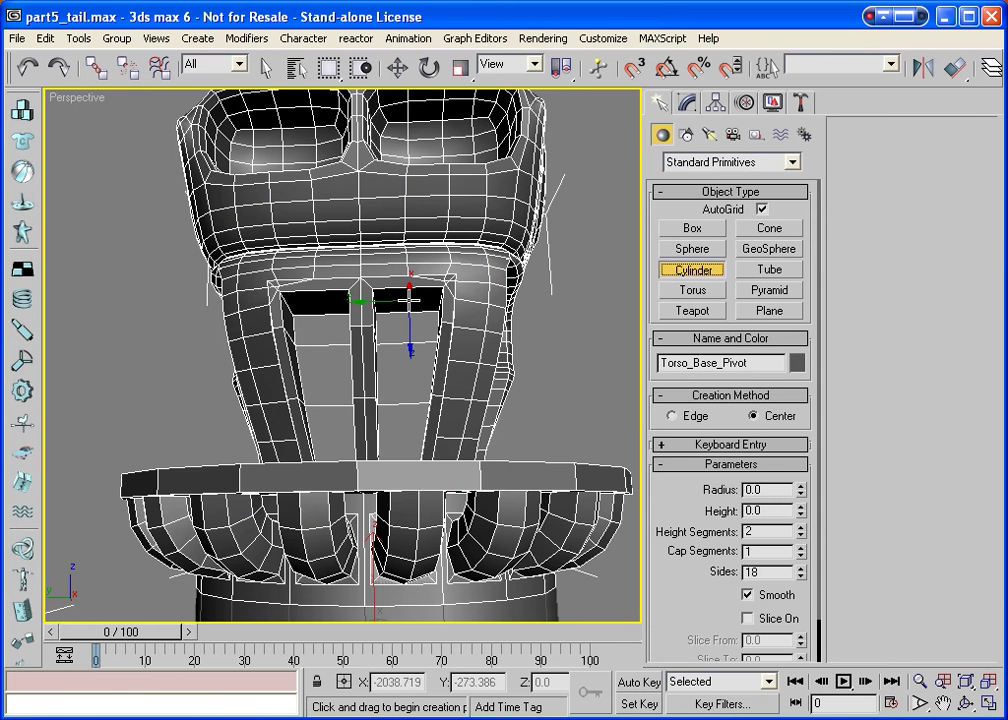
pyautogui.moveTo(408, 300)
pyautogui.mouseDown()
pyautogui.moveTo(440, 300)
pyautogui.moveTo(428, 301)
pyautogui.mouseUp()
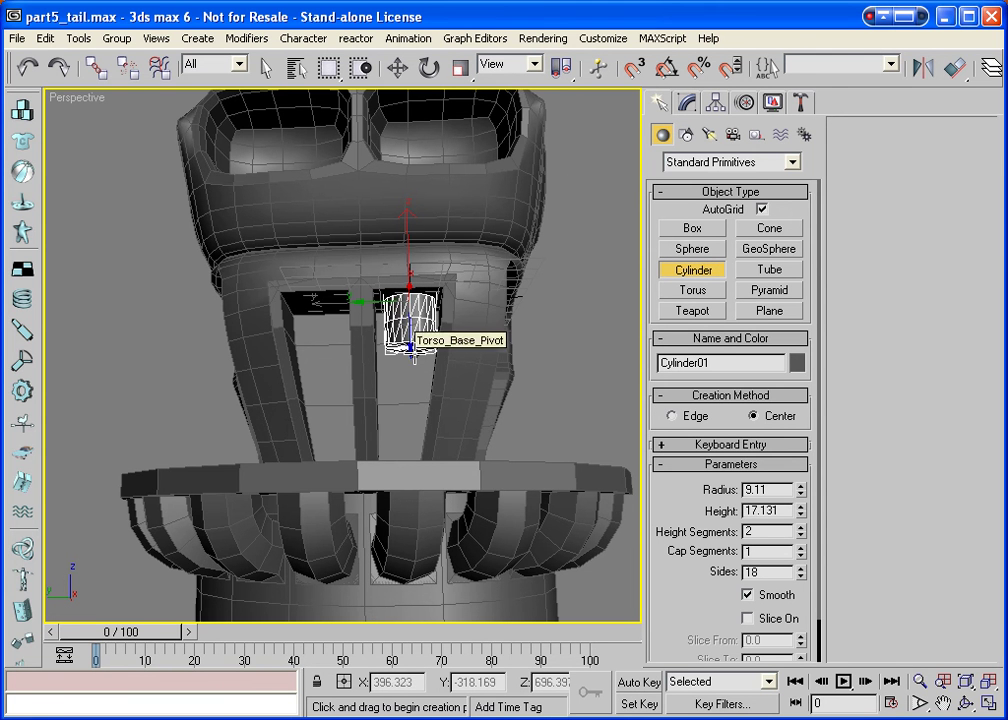
# Finish the new cylinder and set its height segments to 1.
pyautogui.click(413, 348)
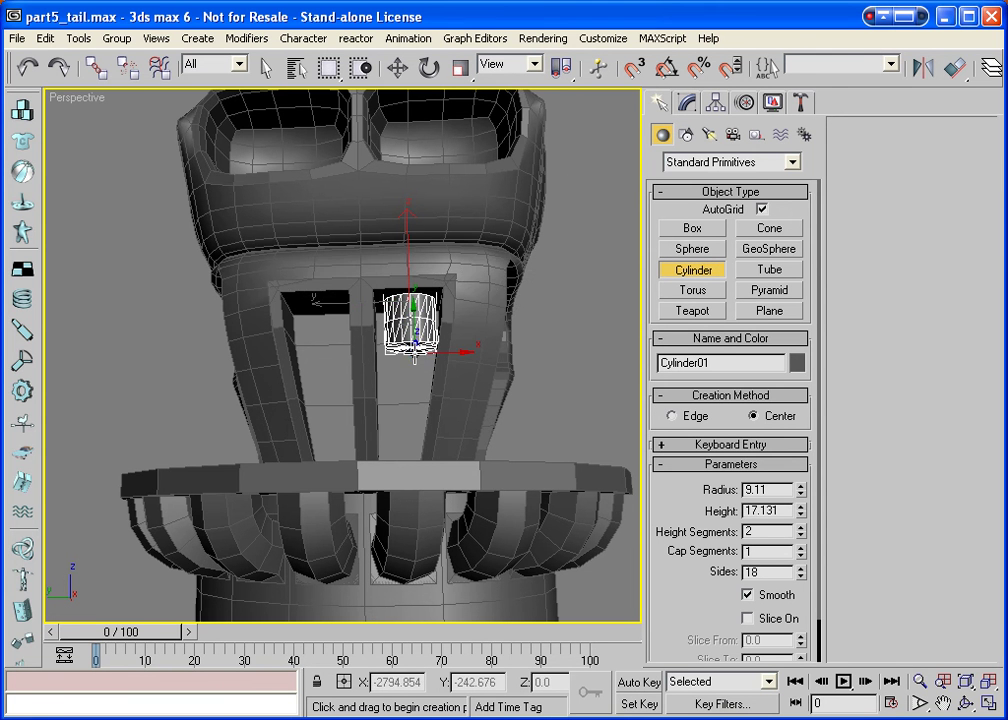
pyautogui.click(801, 536)
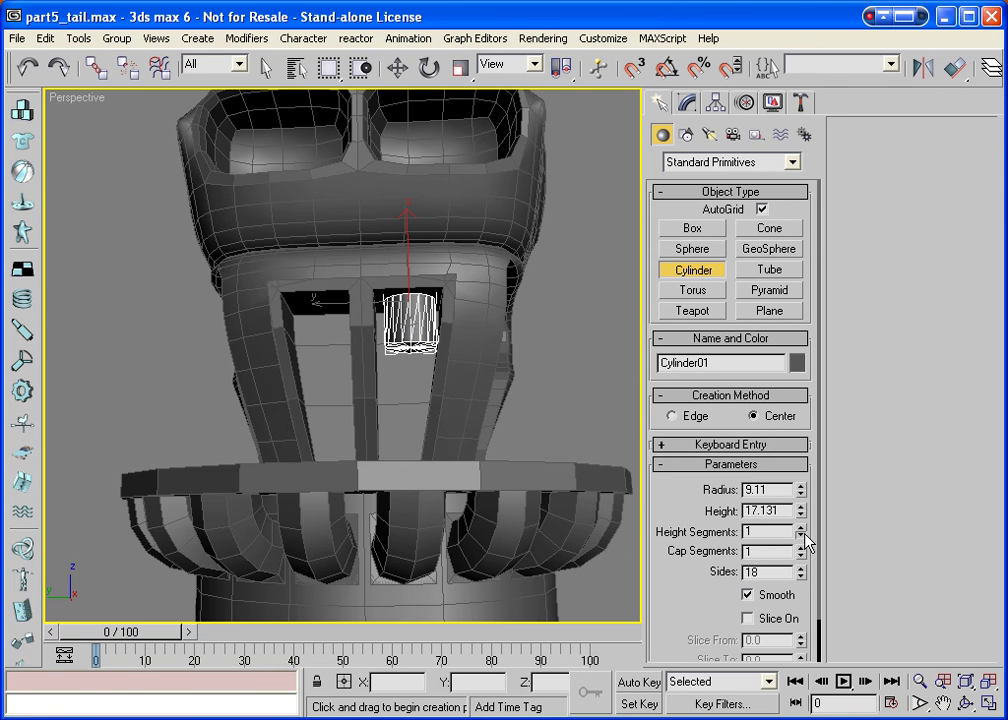
# Copy Cylinder01 along Y into the other rear torso opening, to about Y -282.9.
pyautogui.click(397, 67)
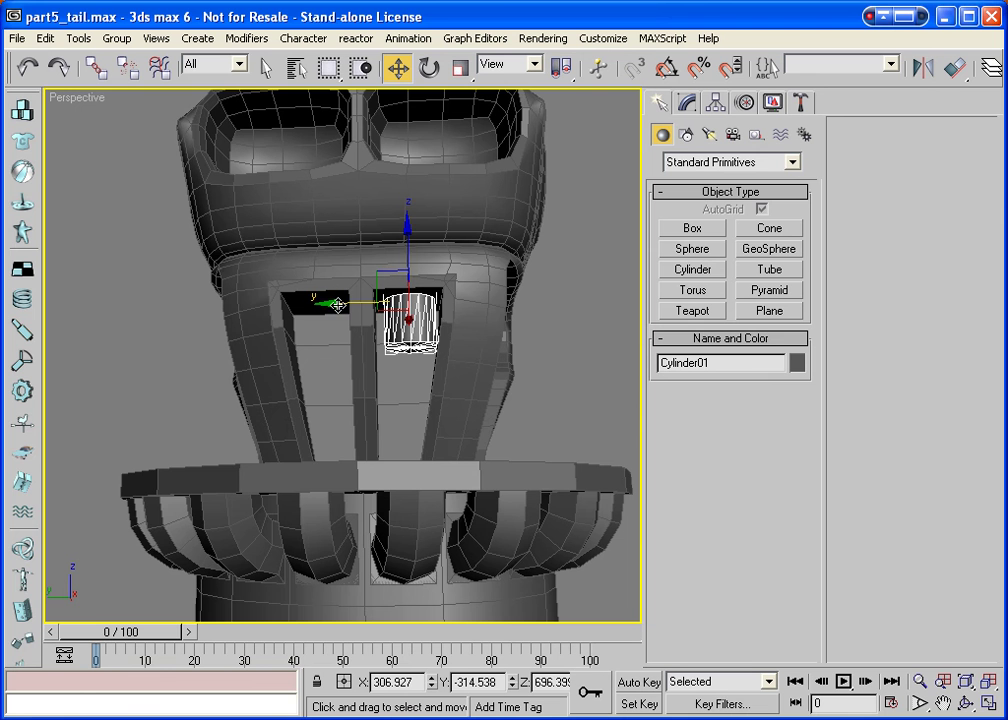
pyautogui.moveTo(338, 303); pyautogui.dragTo(249, 299)
pyautogui.click(437, 455)
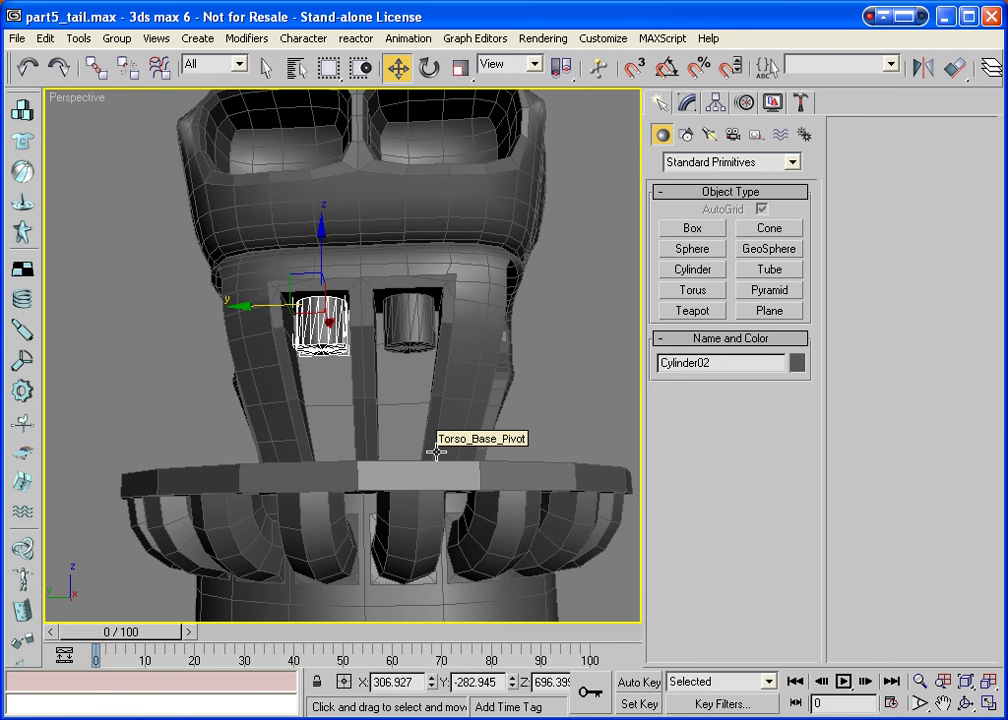
# Select both cylinders in the rear torso openings and delete them.
pyautogui.click(967, 704)
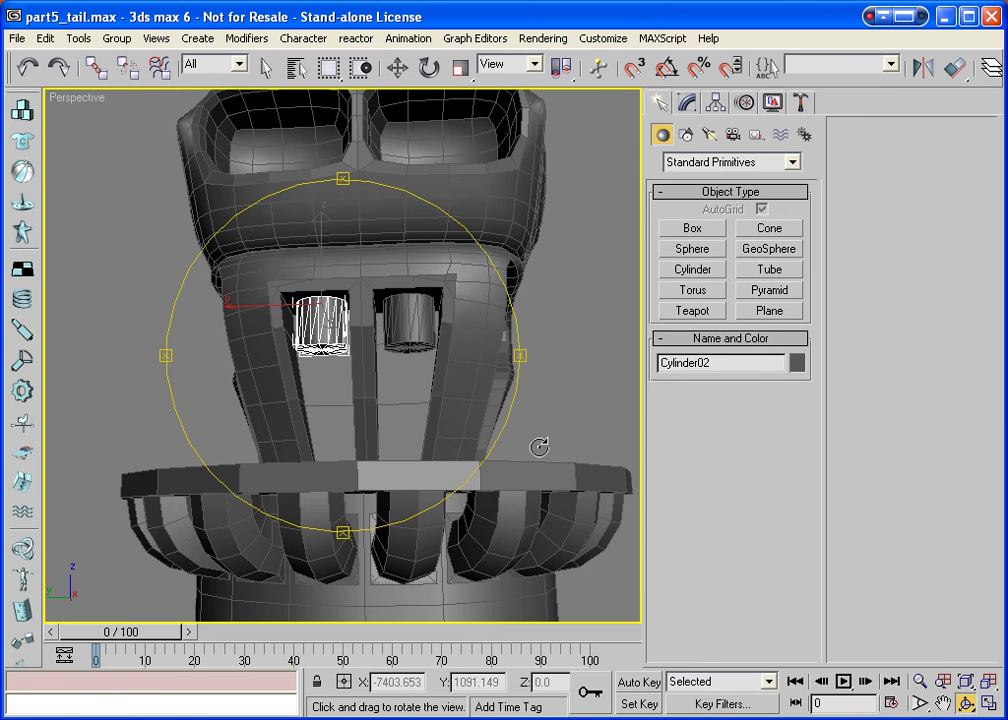
pyautogui.moveTo(540, 445); pyautogui.dragTo(344, 383)
pyautogui.scroll(3, 349, 385)
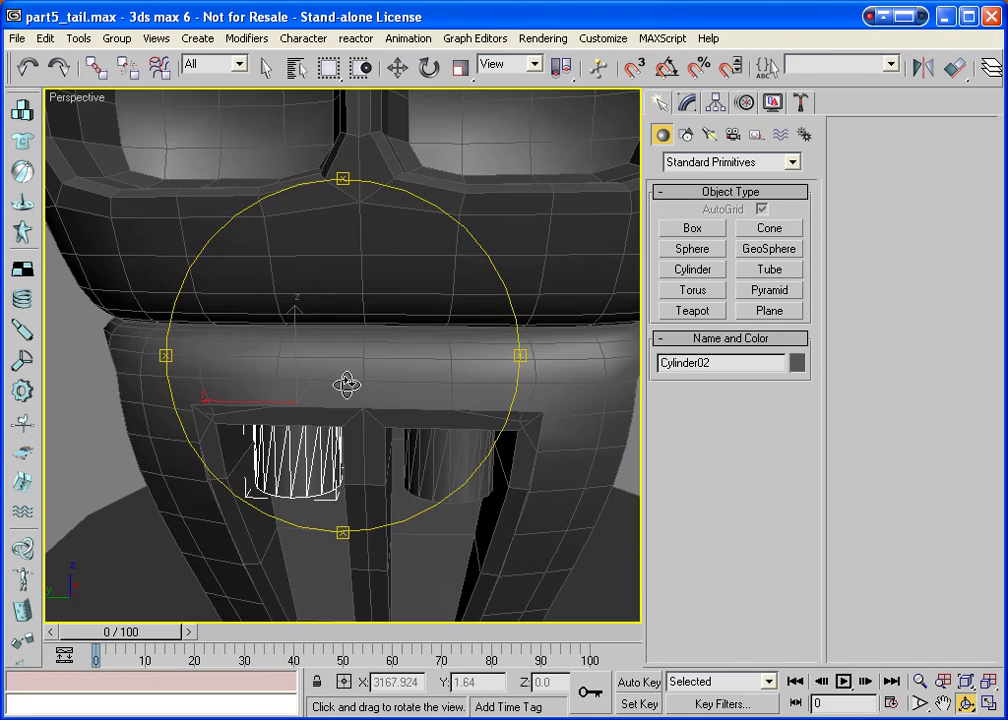
pyautogui.moveTo(349, 445); pyautogui.dragTo(396, 400)
pyautogui.press('w')
pyautogui.keyDown('ctrl'); pyautogui.click(431, 330); pyautogui.keyUp('ctrl')
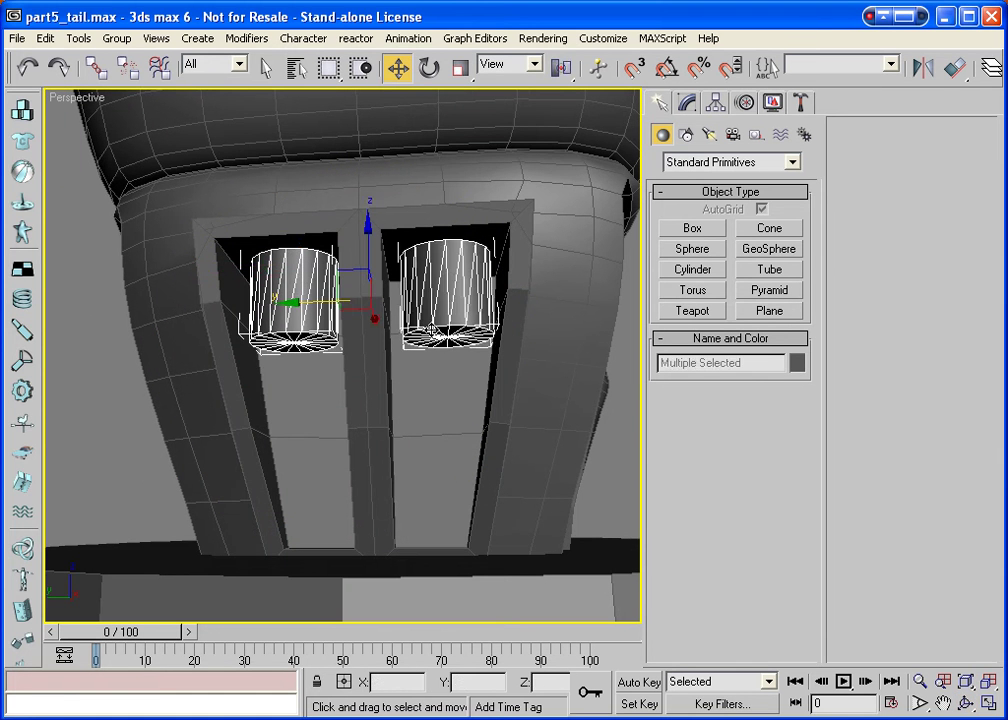
pyautogui.press('Delete')
# Select the ceiling polygons of both rear openings on Torso_Base_Pivot.
pyautogui.click(556, 207)
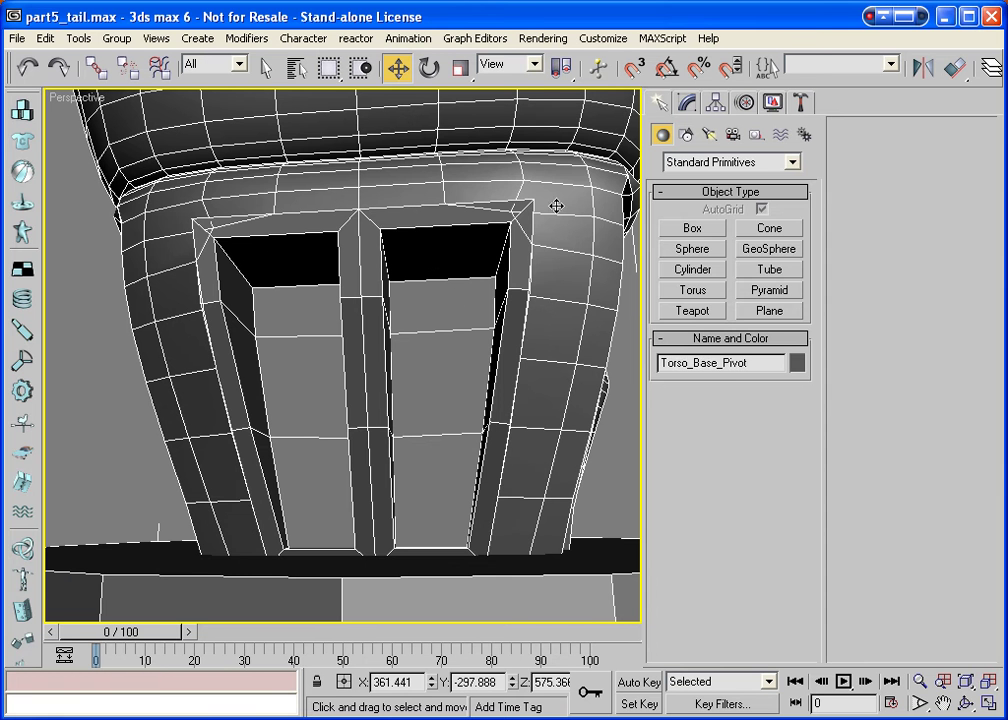
pyautogui.click(697, 110)
pyautogui.click(751, 379)
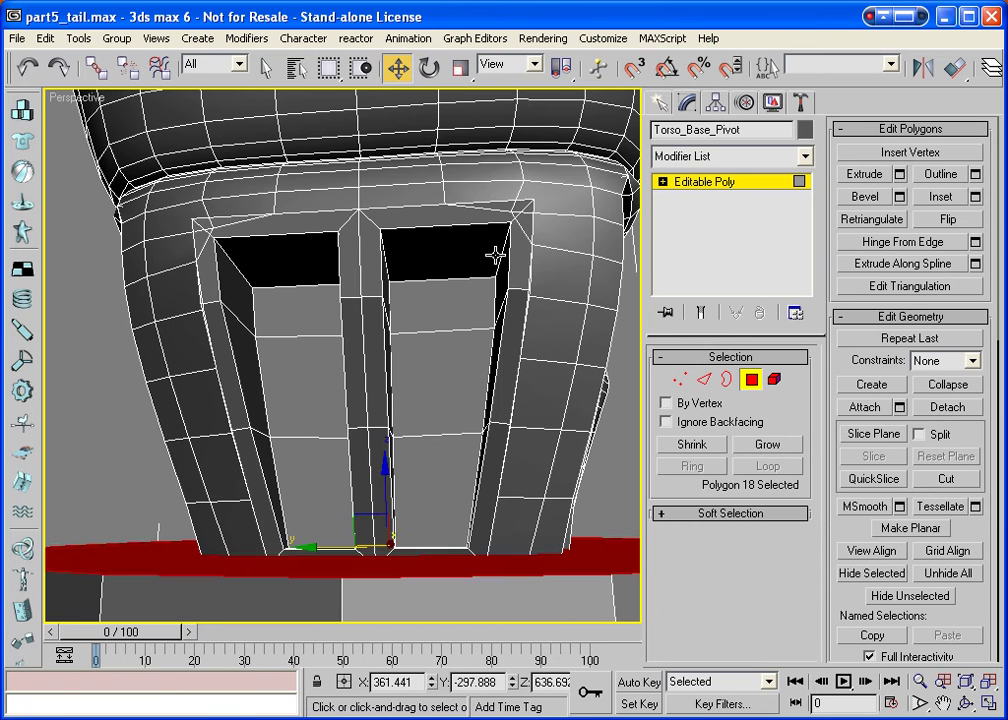
pyautogui.click(480, 255)
pyautogui.keyDown('ctrl'); pyautogui.click(319, 259); pyautogui.keyUp('ctrl')
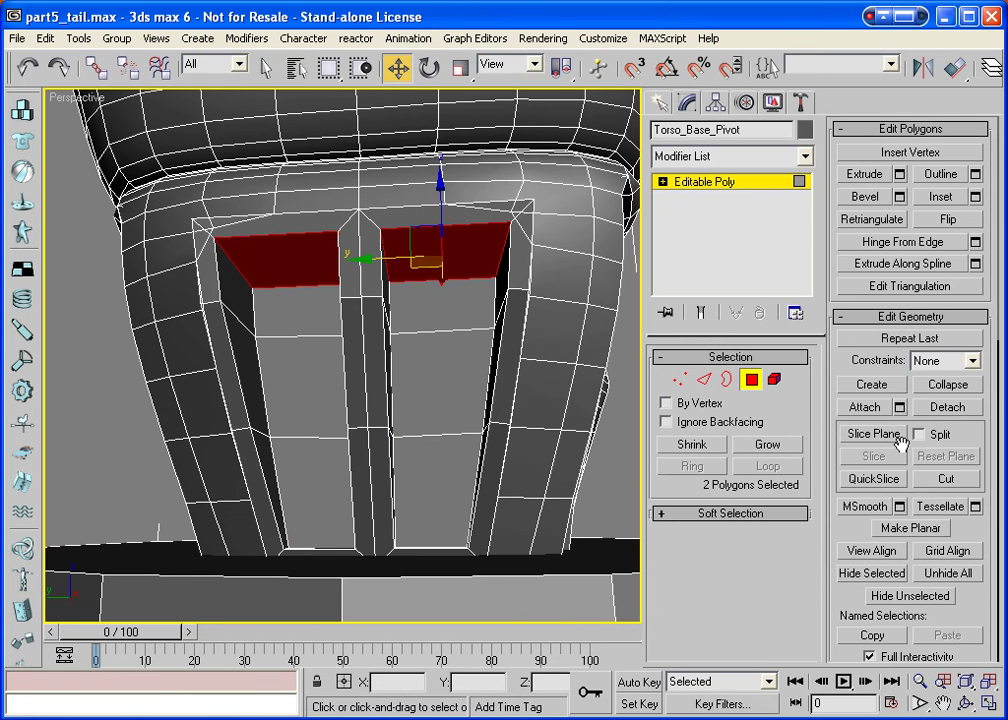
pyautogui.click(908, 242)
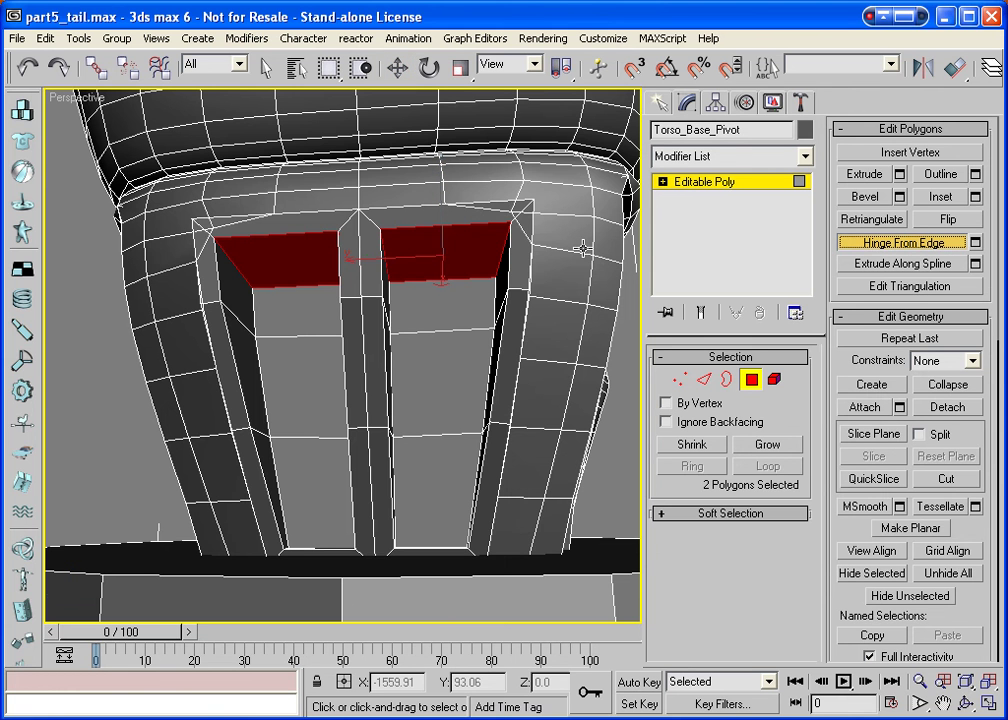
pyautogui.moveTo(427, 277)
pyautogui.mouseDown()
pyautogui.moveTo(427, 286)
pyautogui.moveTo(430, 269)
pyautogui.mouseUp()
pyautogui.hotkey('ctrl', 'z')
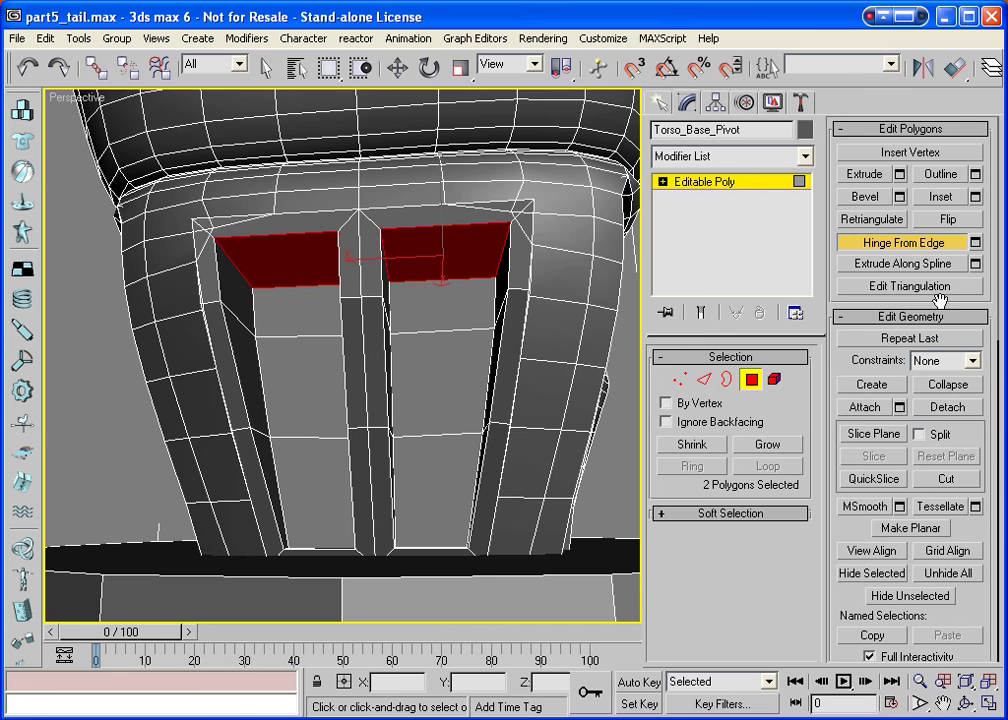
# Hinge the two selected ceiling polygons from their inner edge with angle -9 and 1 segment, and save the scene.
pyautogui.click(975, 242)
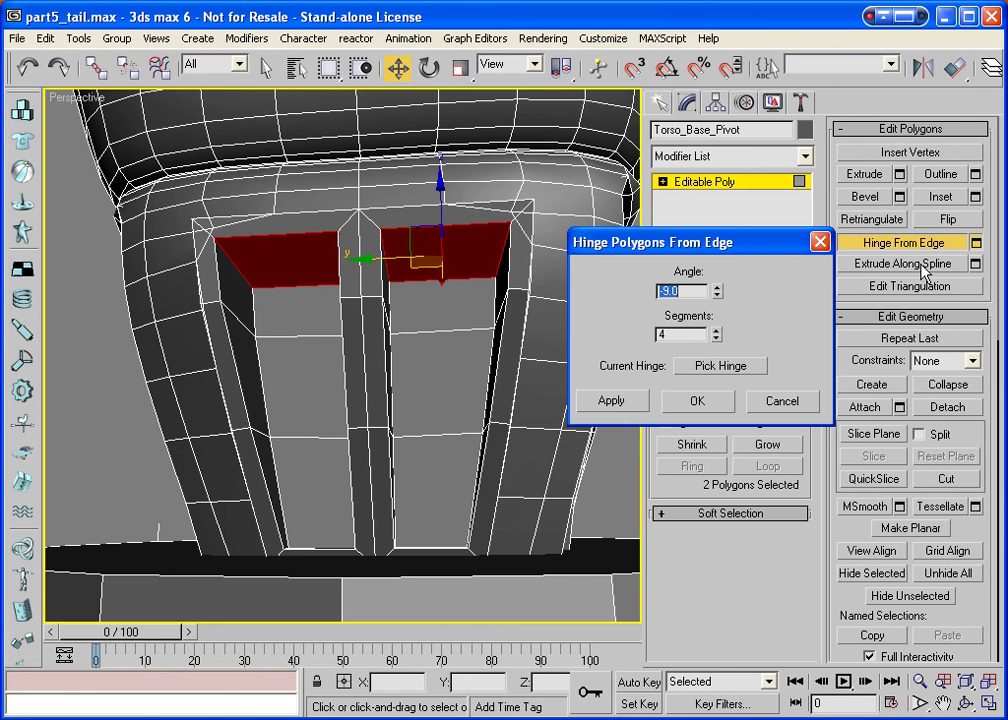
pyautogui.doubleClick(694, 333)
pyautogui.write('1')
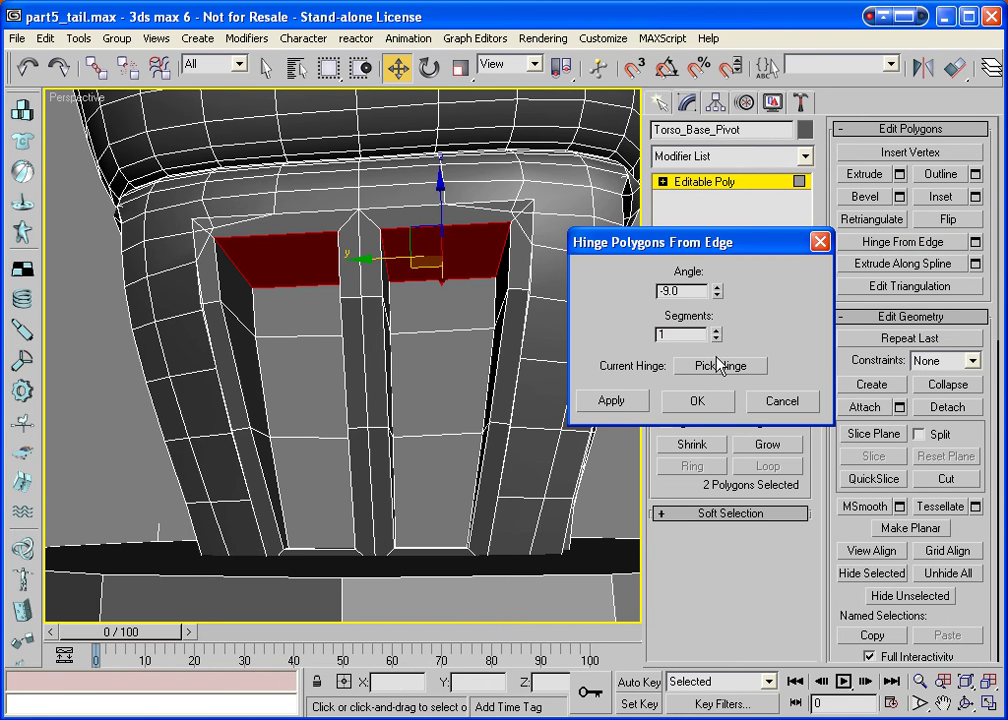
pyautogui.click(720, 366)
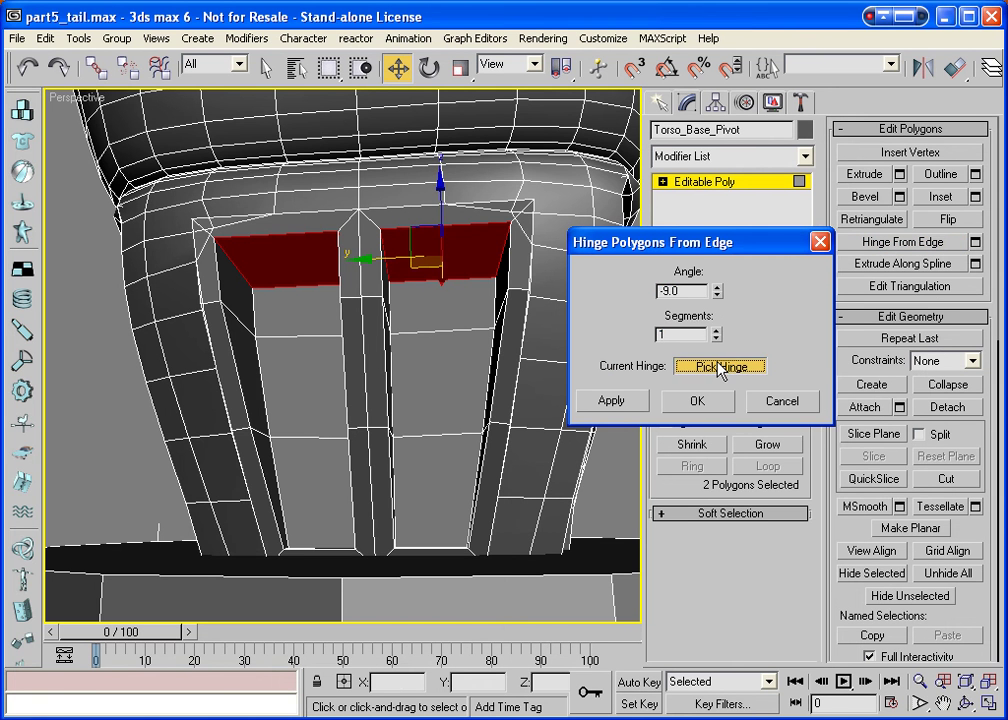
pyautogui.click(472, 277)
pyautogui.hotkey('ctrl', 's')
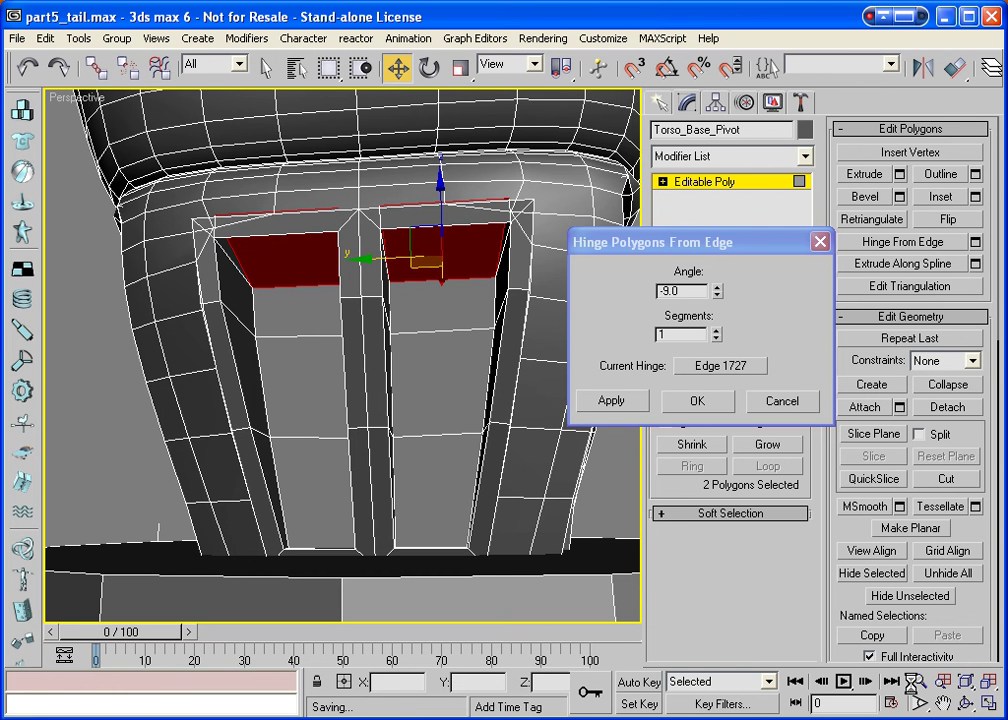
pyautogui.click(967, 704)
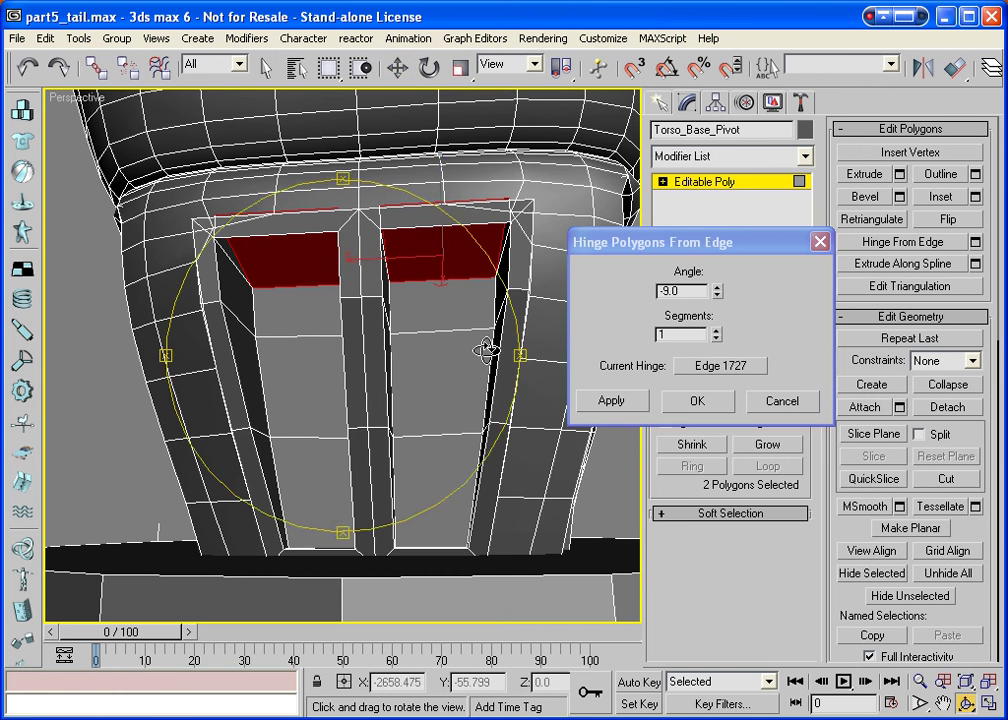
pyautogui.moveTo(486, 349); pyautogui.dragTo(365, 308)
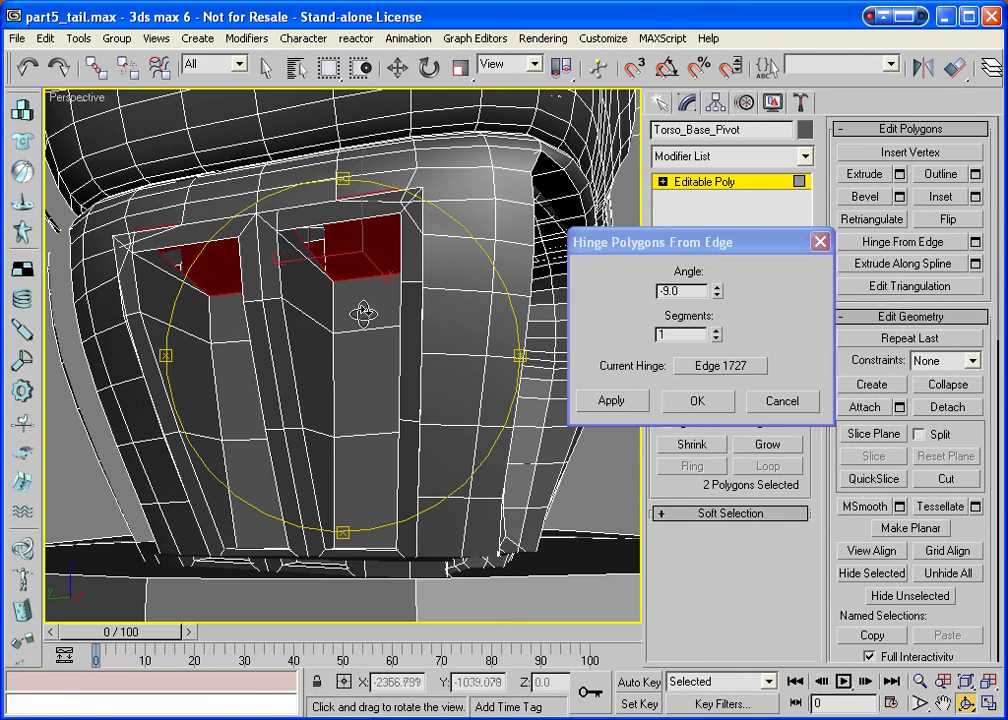
pyautogui.click(690, 399)
pyautogui.moveTo(370, 354); pyautogui.dragTo(391, 338)
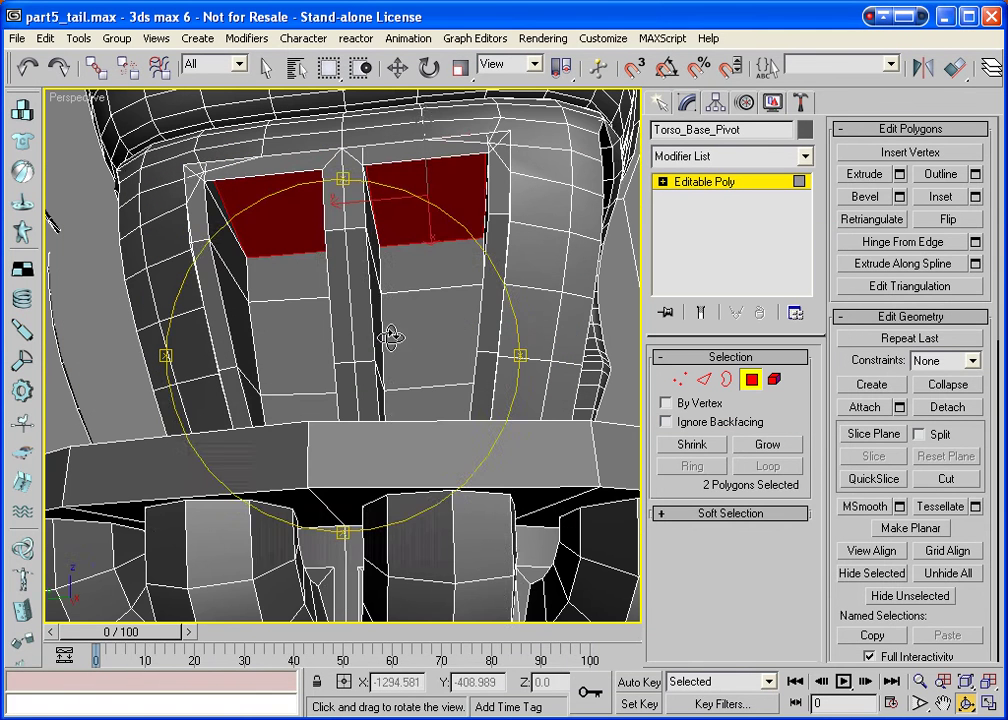
# Leave polygon editing and create an AutoGrid cylinder on one rear opening's ceiling, radius about 10.5 and height about 14.4.
pyautogui.click(751, 380)
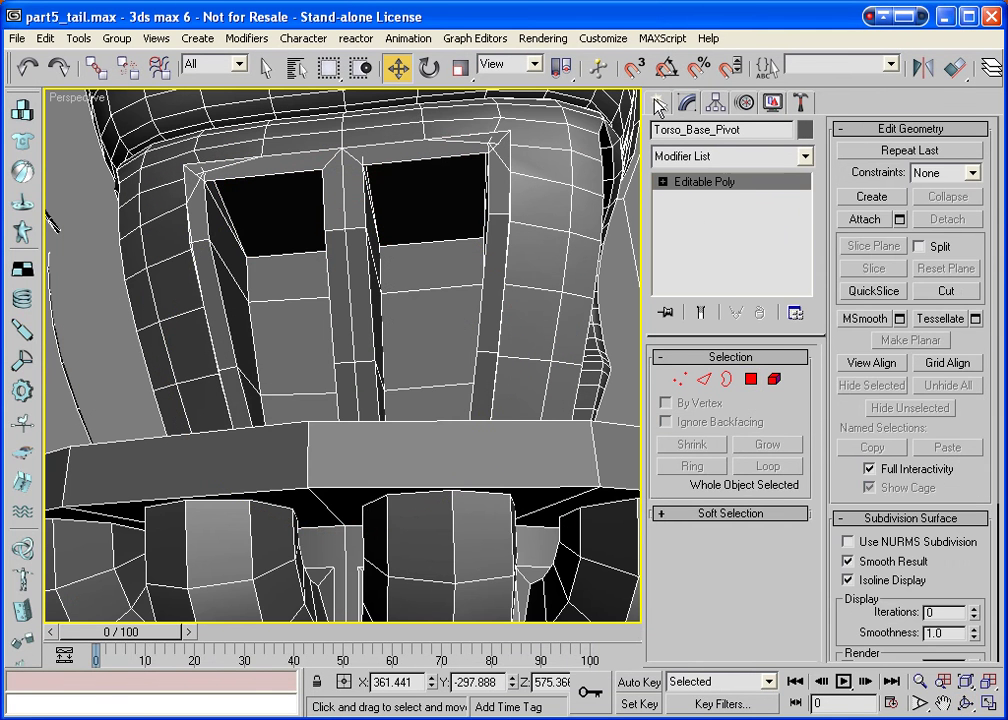
pyautogui.click(660, 102)
pyautogui.click(694, 269)
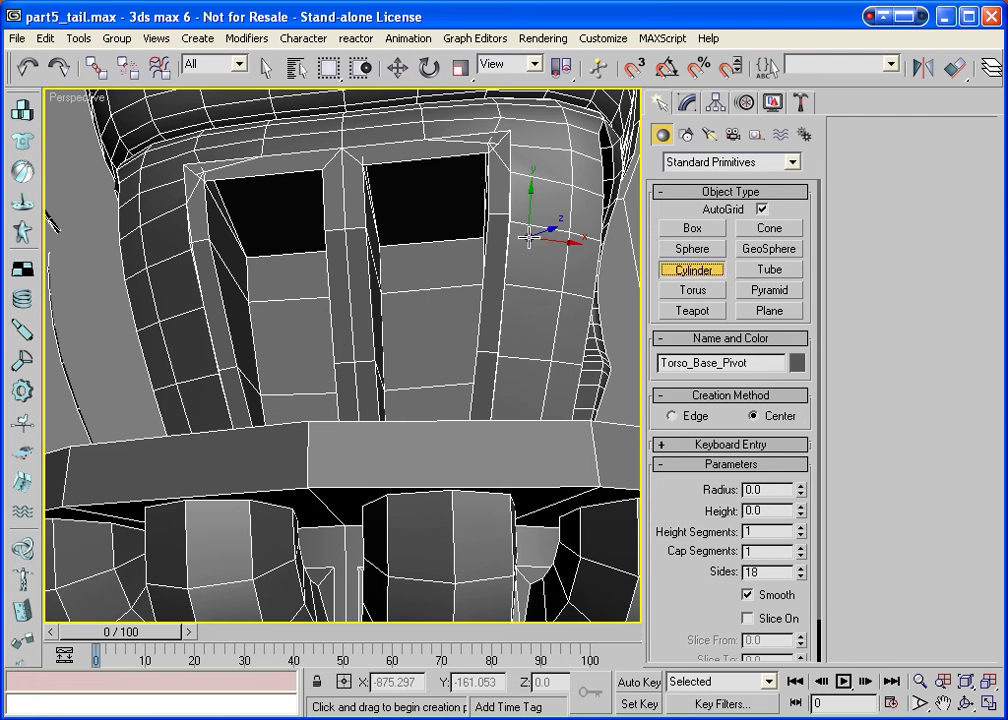
pyautogui.moveTo(428, 200); pyautogui.dragTo(434, 240)
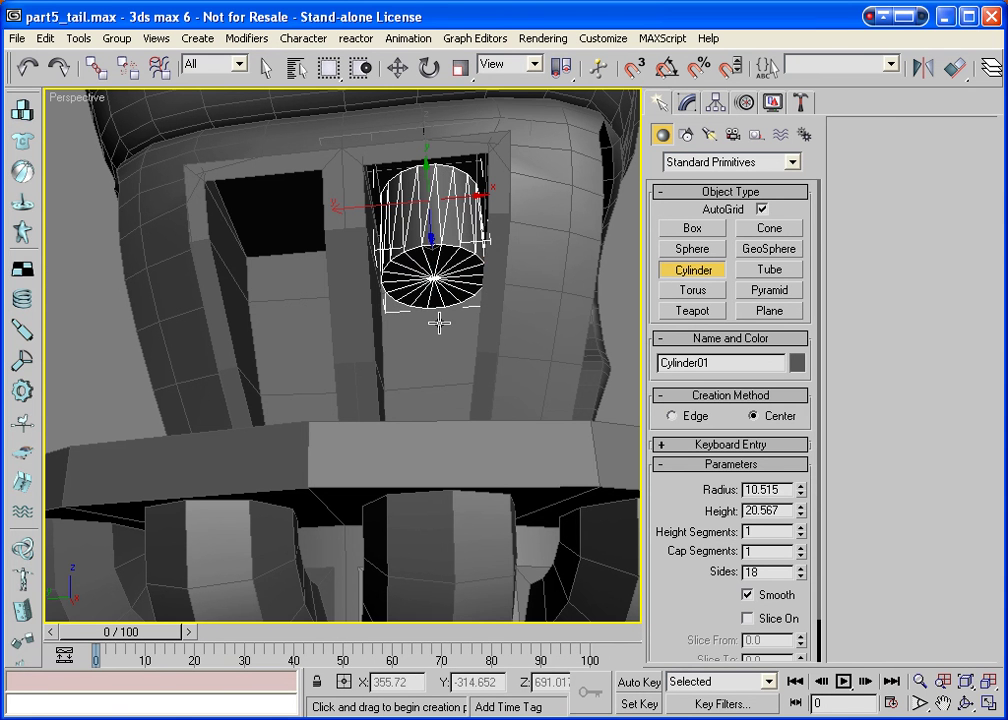
pyautogui.click(434, 292)
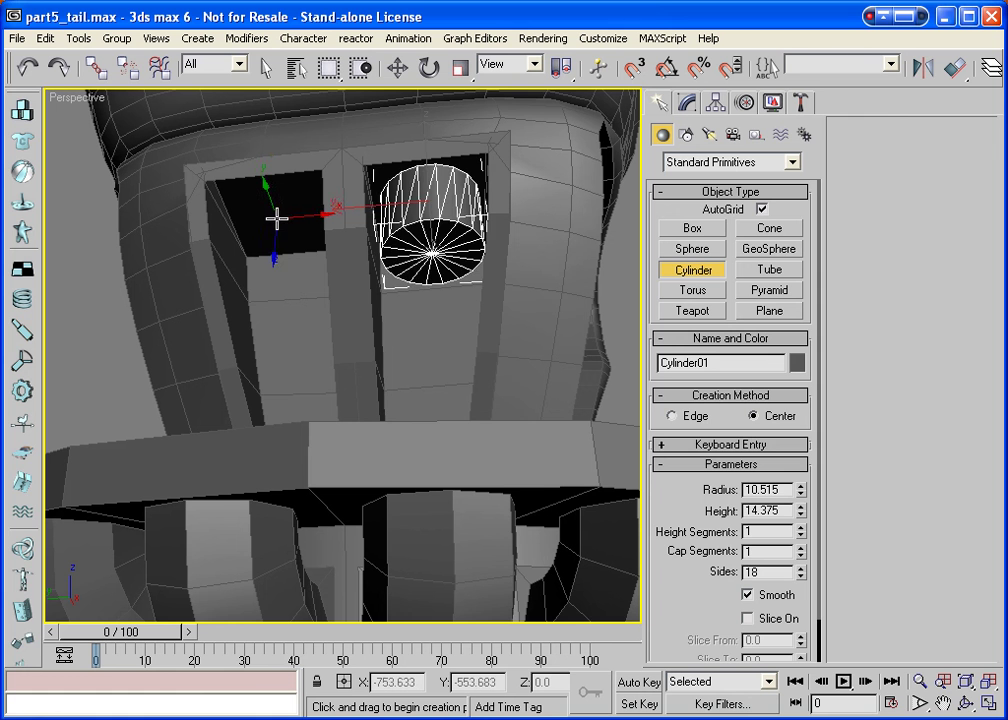
# Create a second AutoGrid cylinder, radius about 10.6, on the other opening's ceiling and nudge it along Y into place.
pyautogui.moveTo(276, 217); pyautogui.dragTo(286, 252)
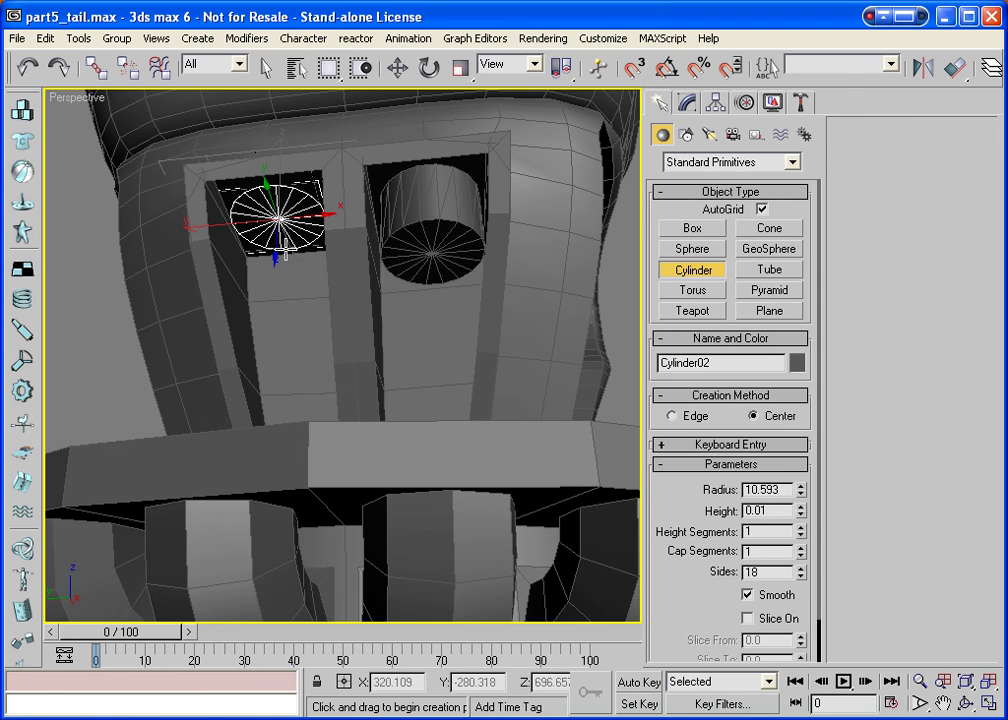
pyautogui.click(291, 305)
pyautogui.press('w')
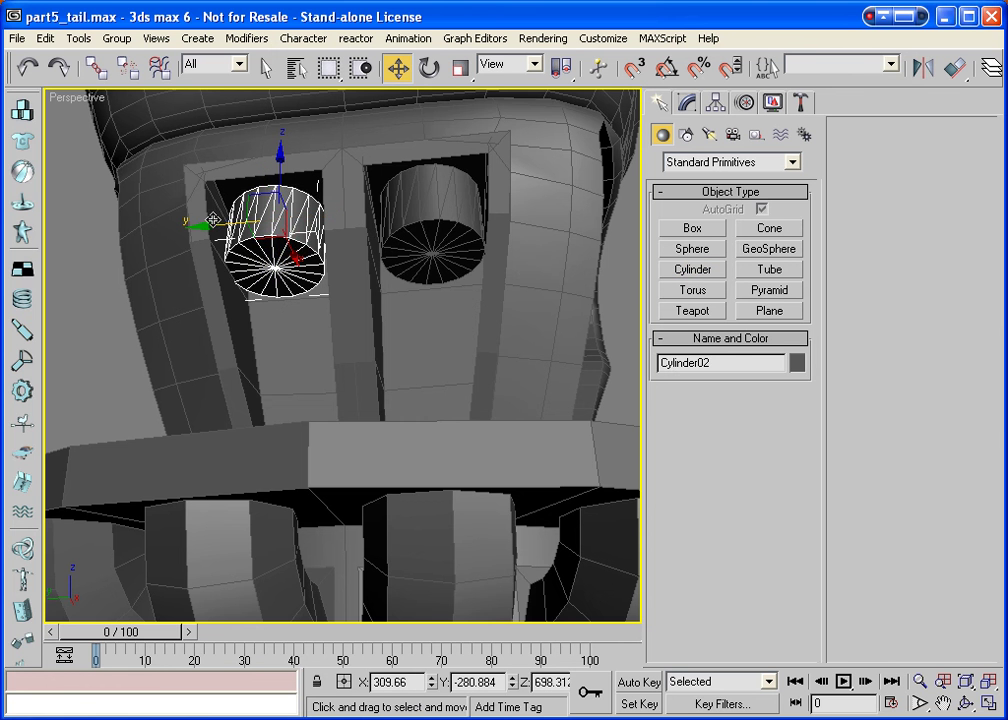
pyautogui.moveTo(213, 219); pyautogui.dragTo(213, 236)
# Convert both cylinders to Editable Poly and attach them to Torso_Base_Pivot.
pyautogui.keyDown('ctrl'); pyautogui.click(427, 241); pyautogui.keyUp('ctrl')
pyautogui.rightClick(422, 241)
pyautogui.moveTo(508, 379)
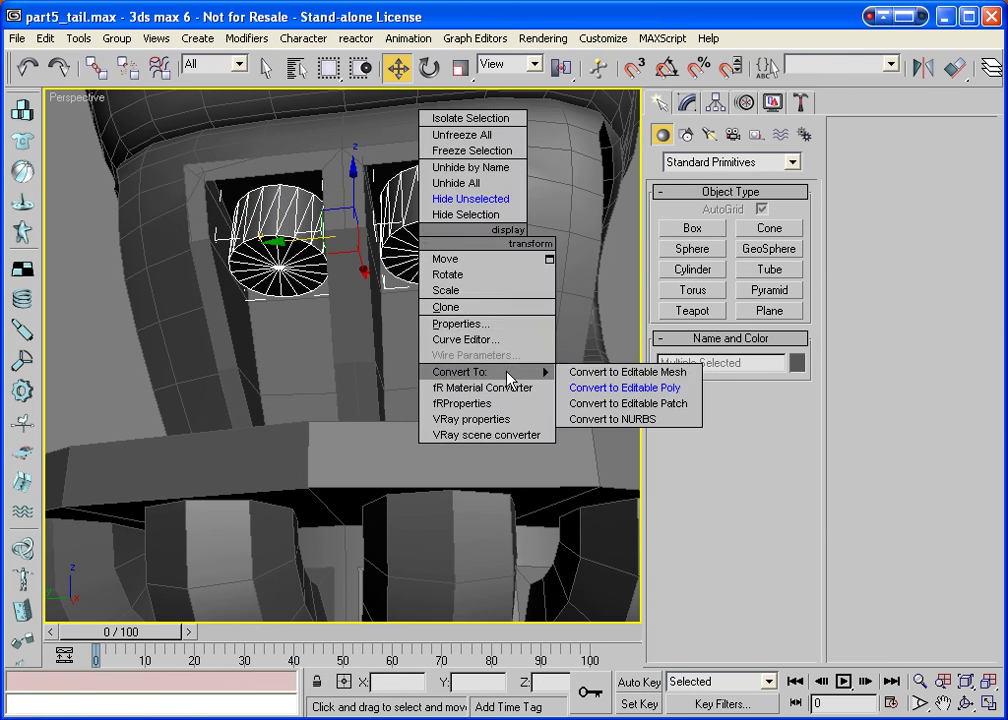
pyautogui.click(622, 387)
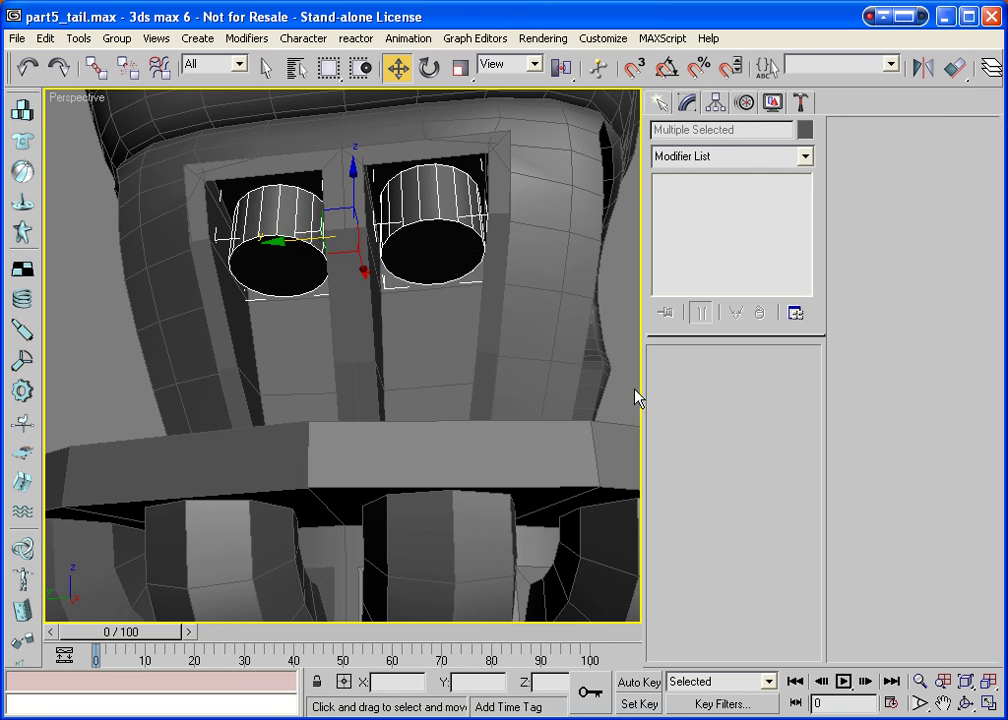
pyautogui.click(457, 236)
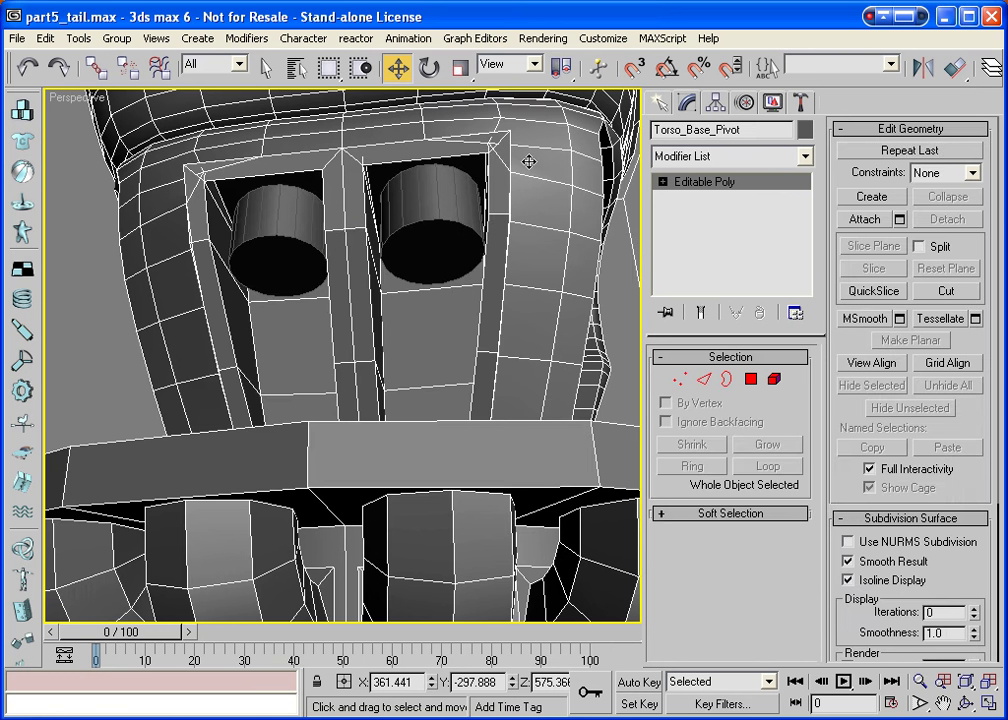
pyautogui.click(866, 219)
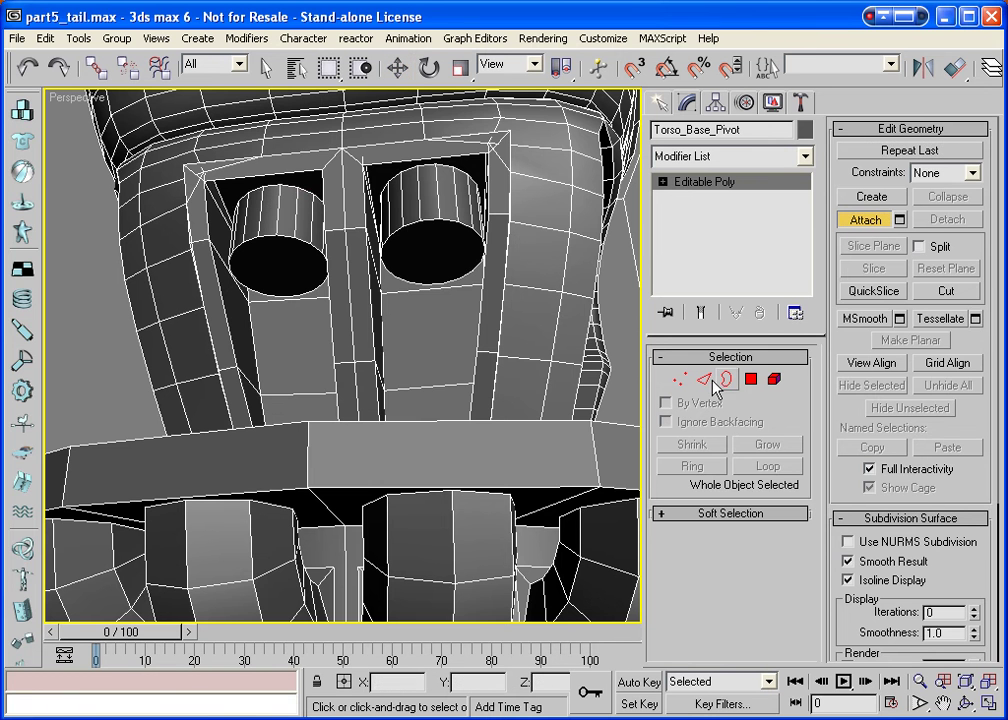
# Select the lower cap polygons of both cylinders and inset them to leave a narrow rim.
pyautogui.click(751, 379)
pyautogui.click(293, 250)
pyautogui.keyDown('ctrl'); pyautogui.click(293, 250); pyautogui.keyUp('ctrl')
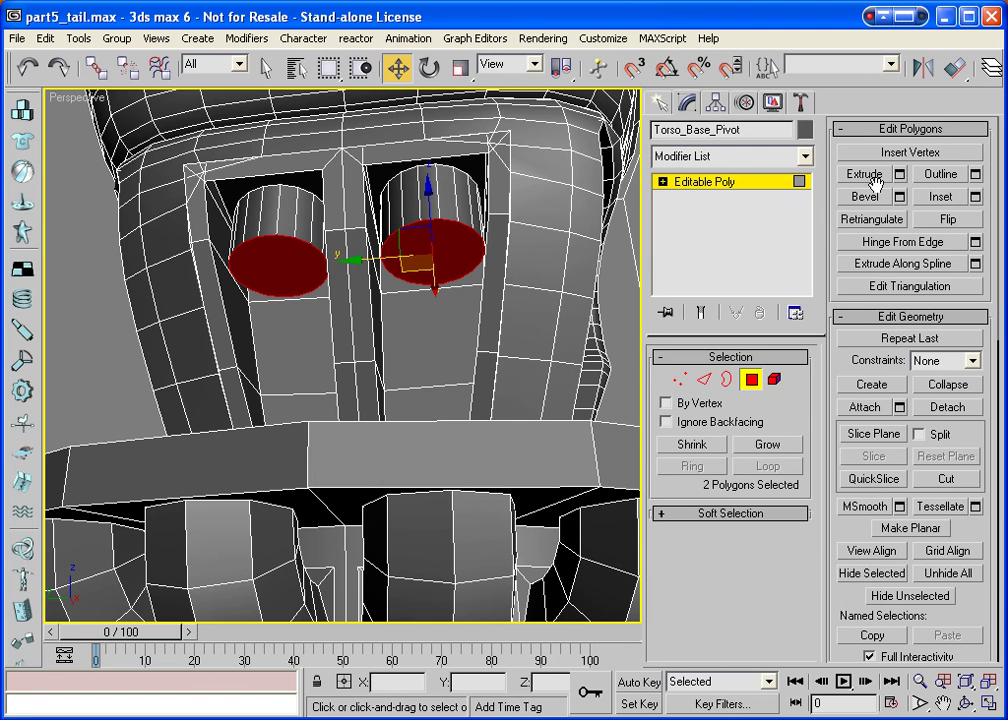
pyautogui.click(941, 197)
pyautogui.moveTo(448, 243); pyautogui.dragTo(450, 254)
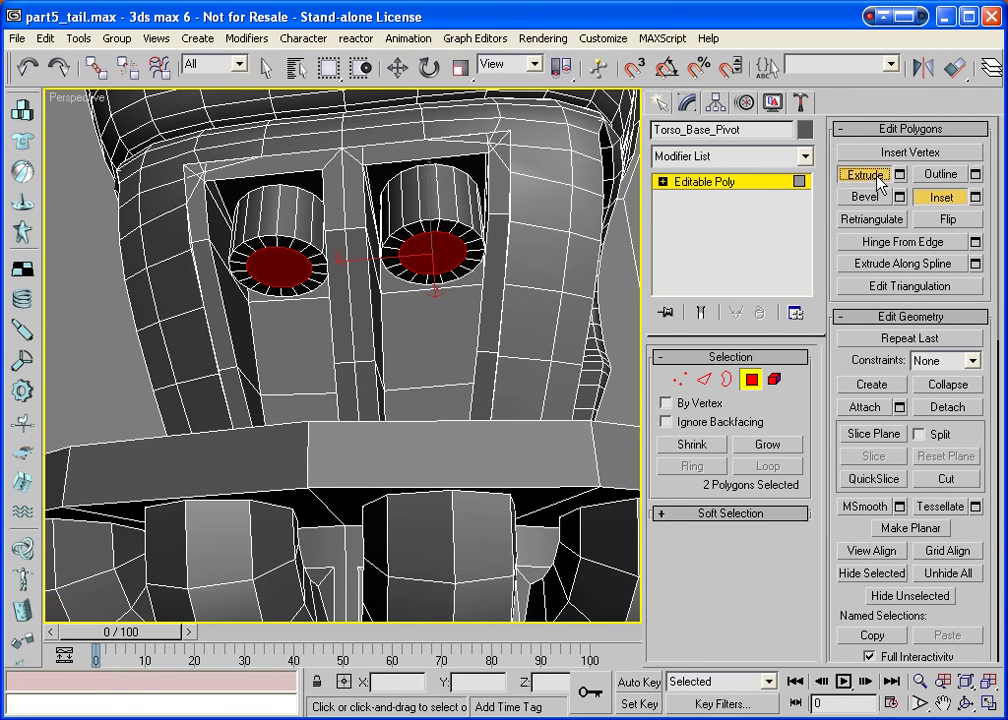
# Bevel the inset caps upward into the cylinders to form recessed sockets.
pyautogui.click(864, 174)
pyautogui.click(862, 197)
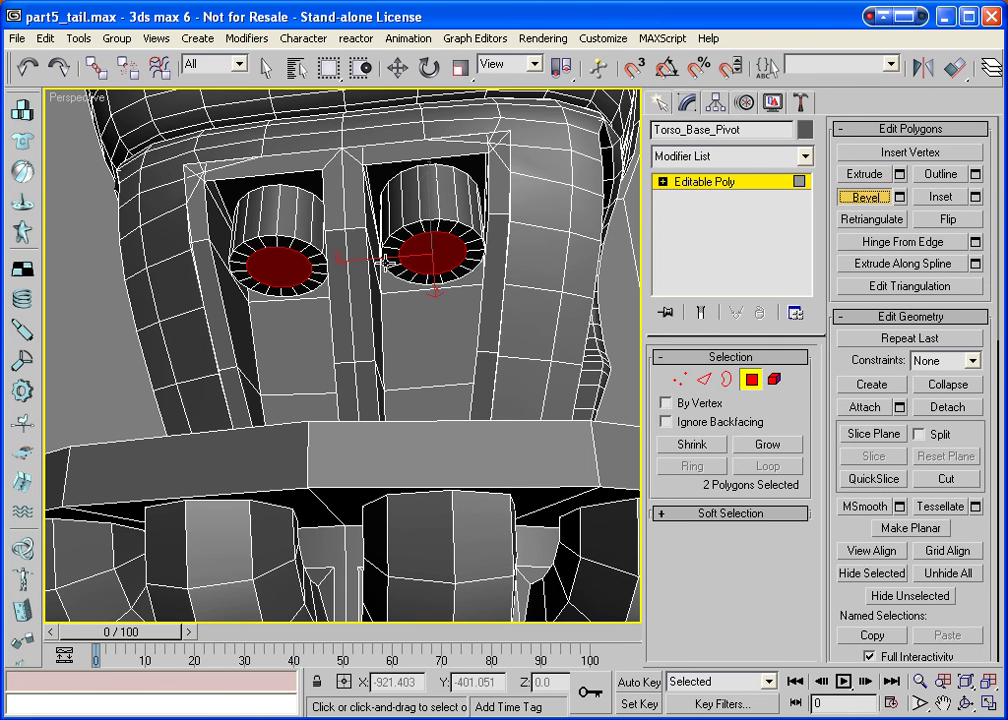
pyautogui.moveTo(441, 252); pyautogui.dragTo(427, 290)
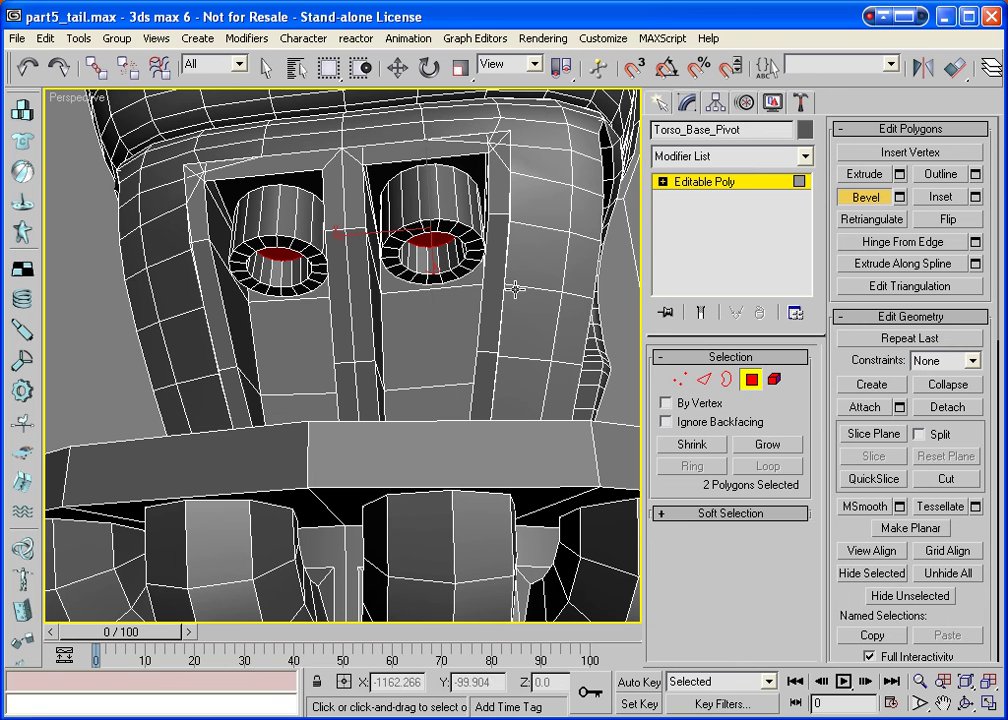
pyautogui.click(899, 174)
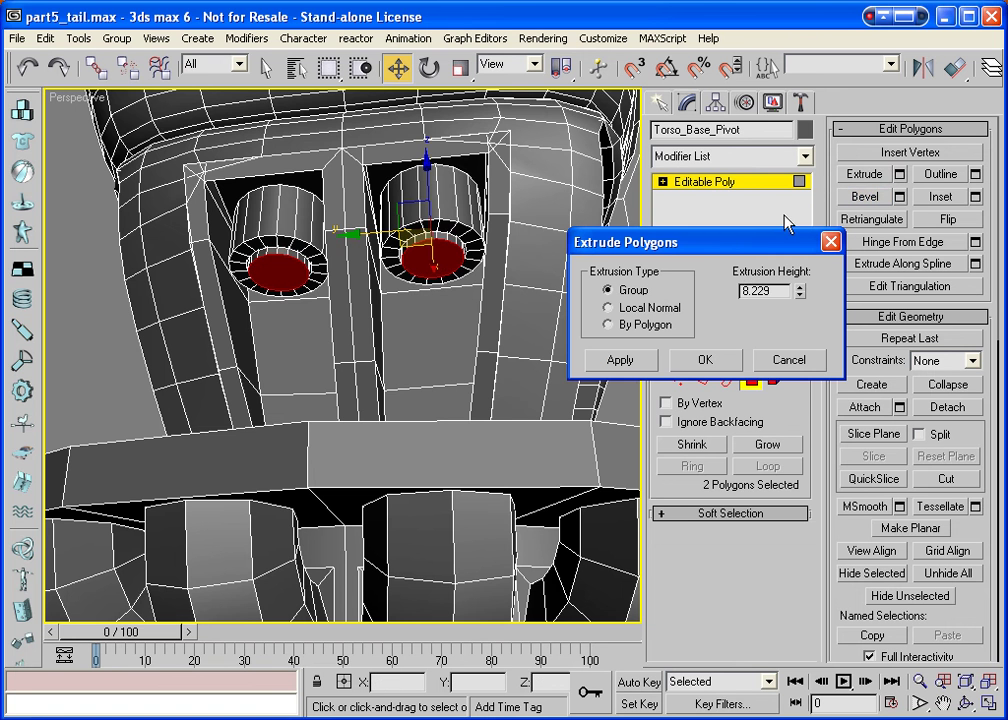
pyautogui.moveTo(800, 291); pyautogui.dragTo(800, 238)
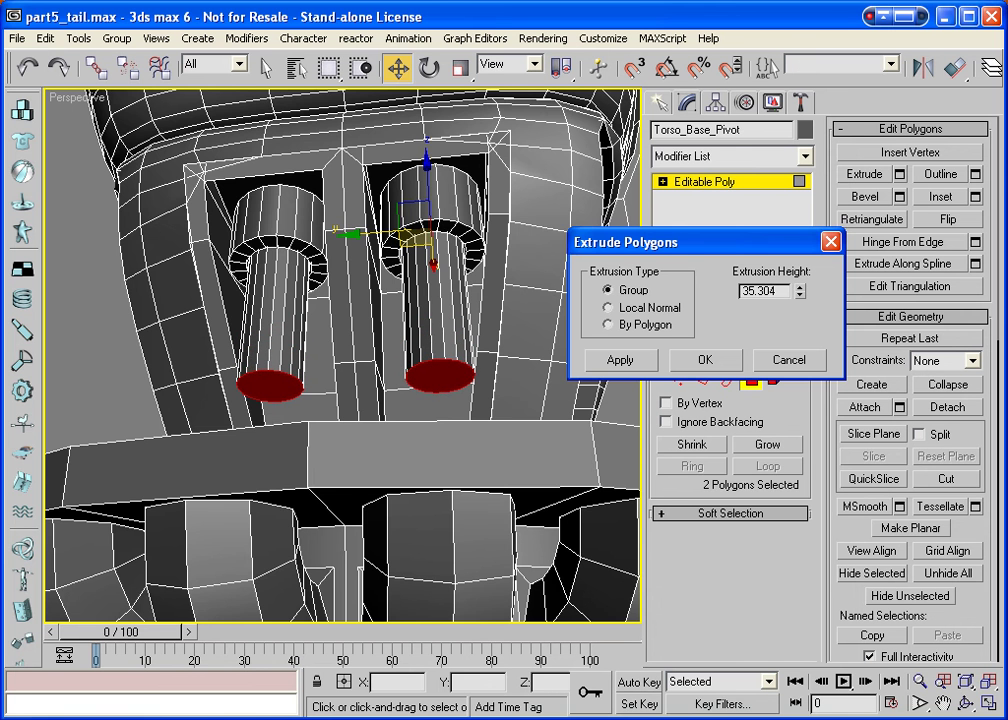
pyautogui.click(965, 702)
pyautogui.moveTo(389, 353); pyautogui.dragTo(285, 296)
pyautogui.click(919, 683)
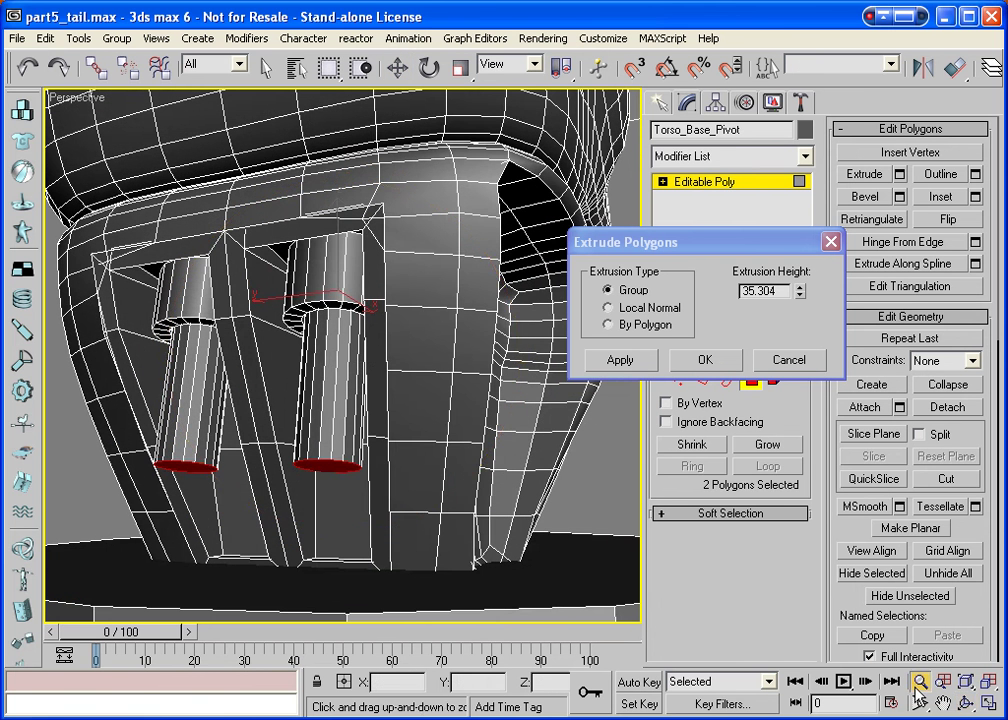
pyautogui.moveTo(439, 426); pyautogui.dragTo(443, 502)
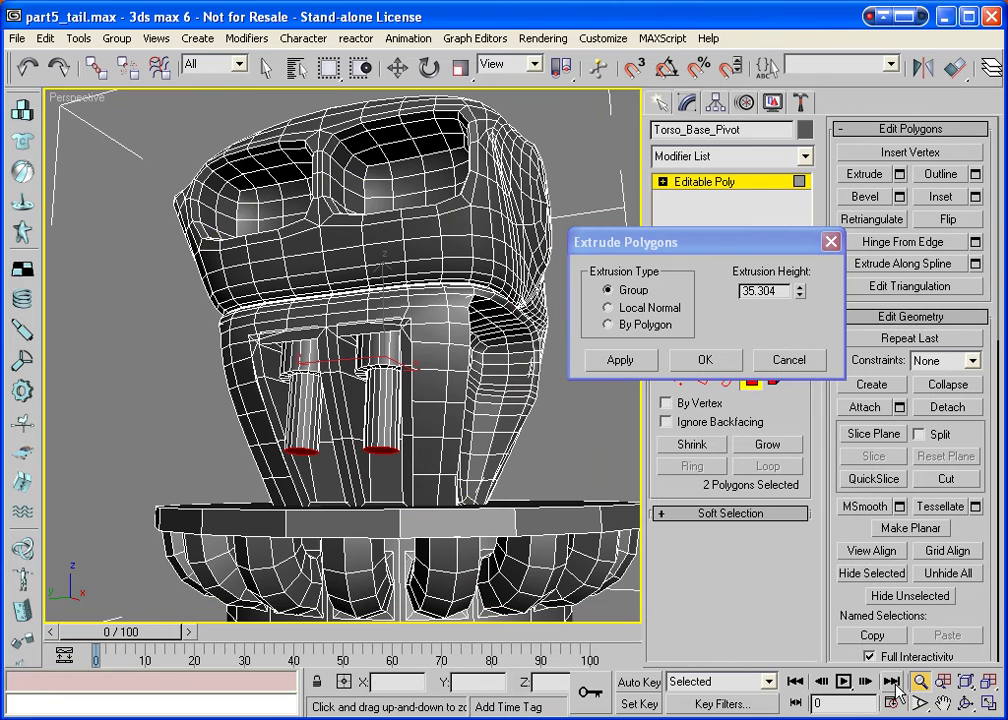
pyautogui.click(967, 706)
pyautogui.moveTo(392, 400); pyautogui.dragTo(342, 464)
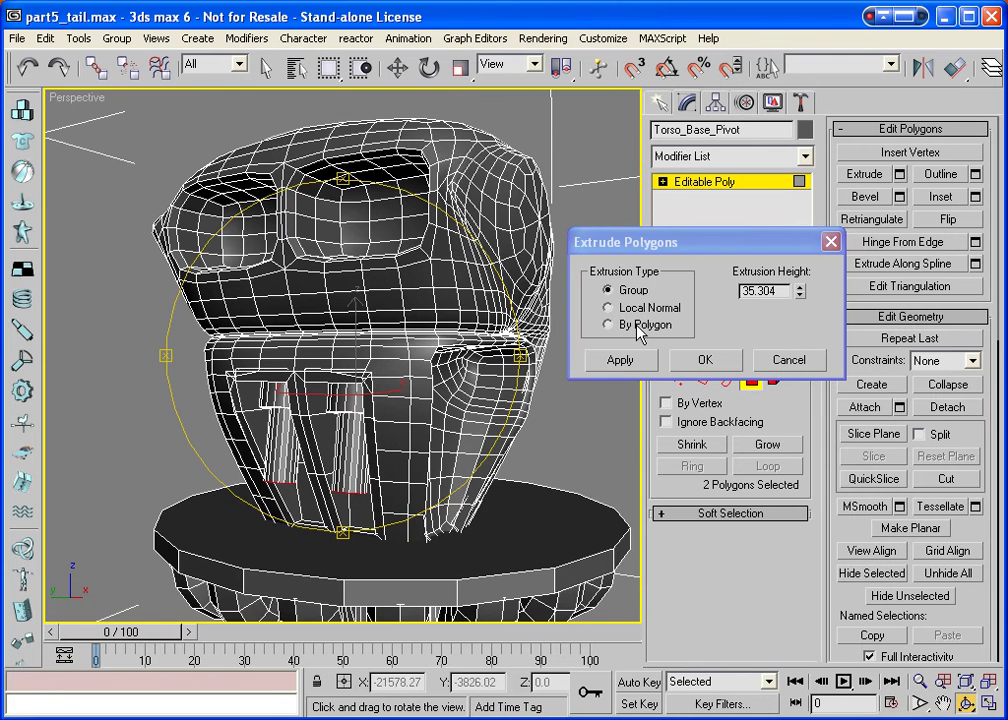
pyautogui.moveTo(799, 287); pyautogui.dragTo(829, 241)
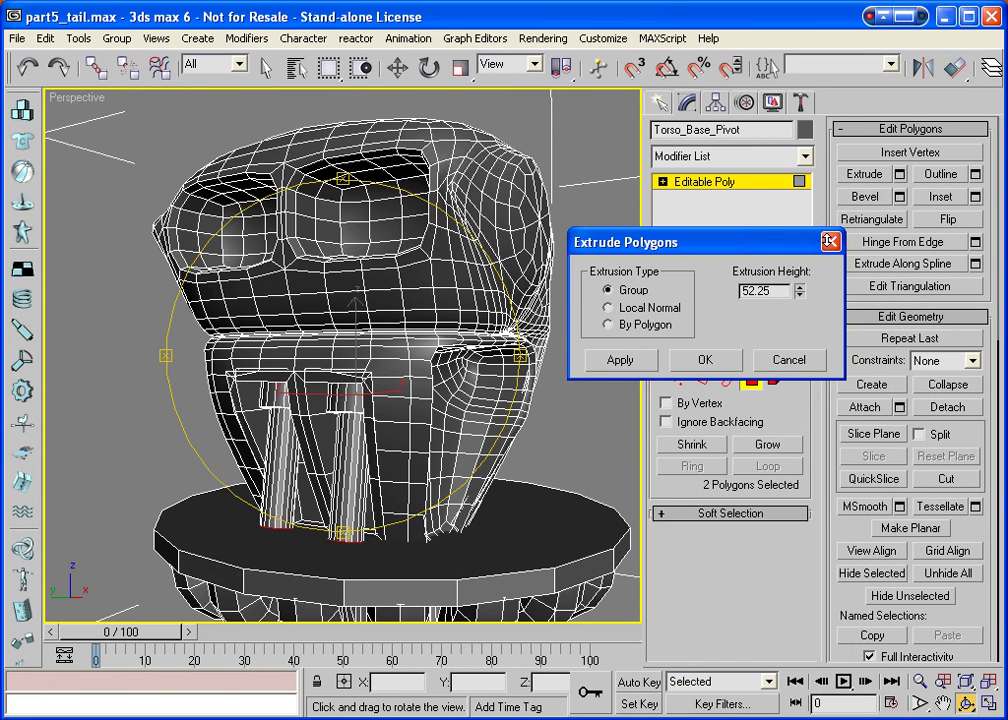
pyautogui.click(829, 241)
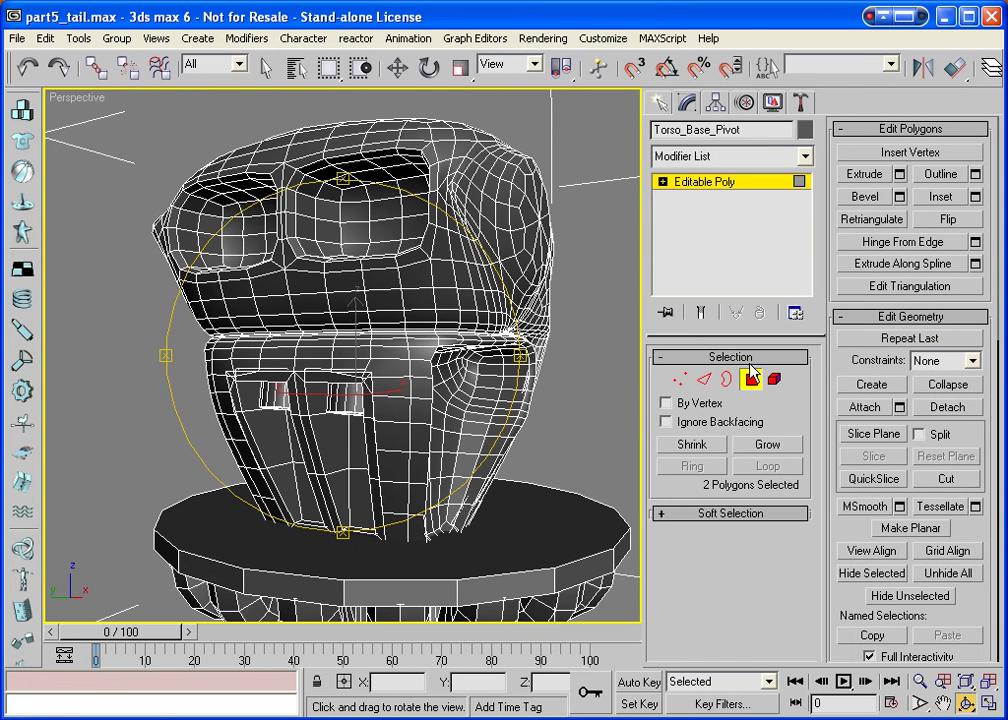
# Extrude the two selected socket polygons as a group by 44.413 to form the piston rods.
pyautogui.click(899, 173)
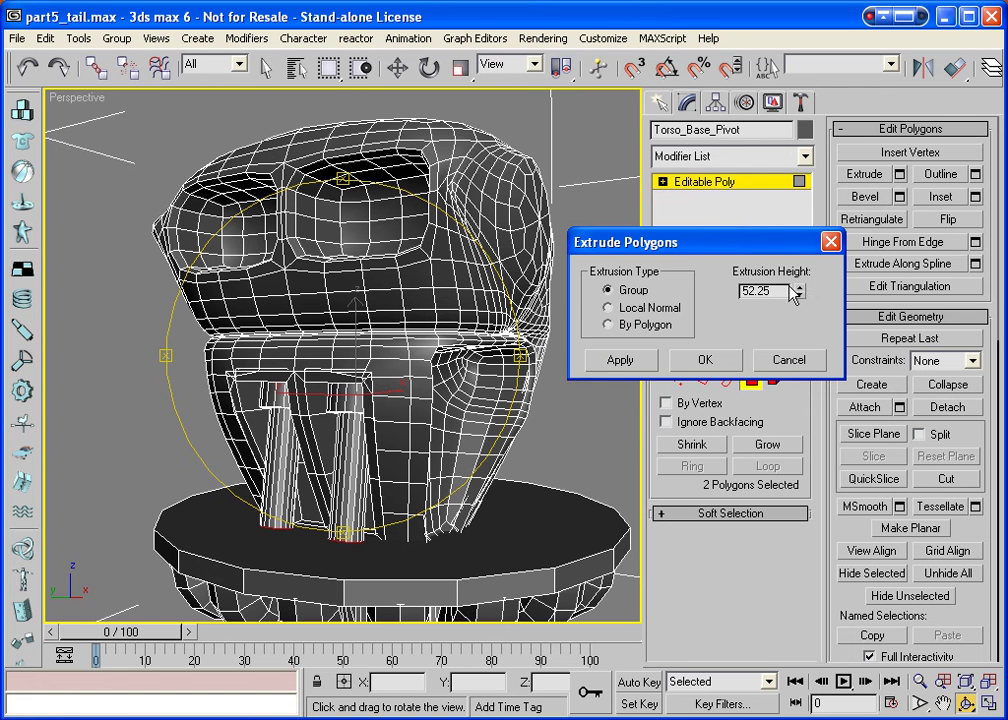
pyautogui.moveTo(795, 292); pyautogui.dragTo(797, 300)
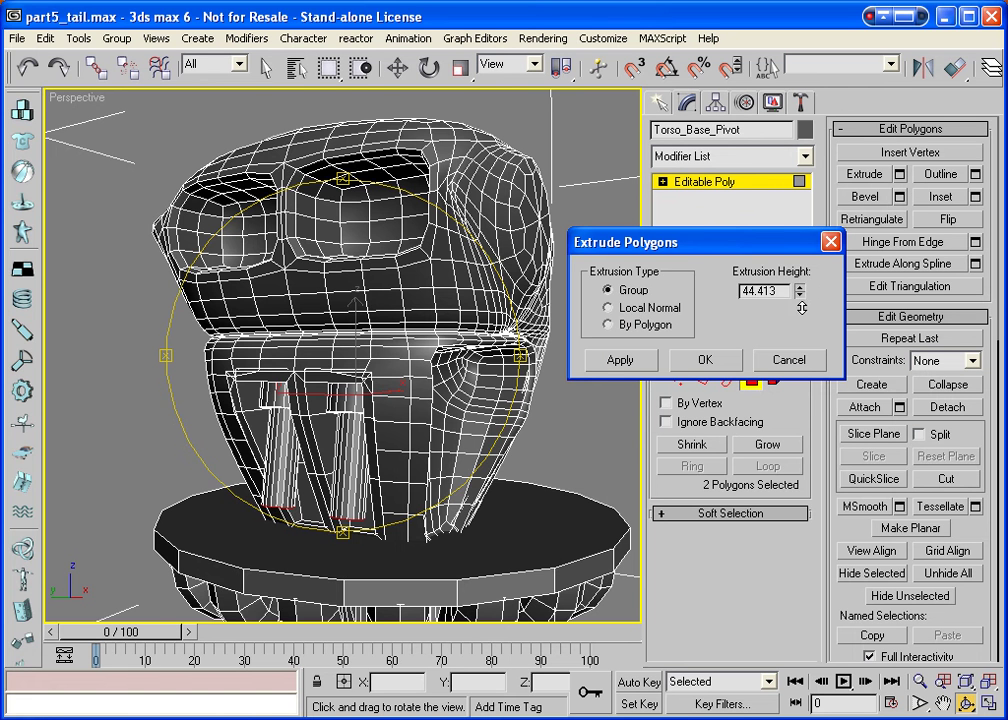
pyautogui.click(701, 362)
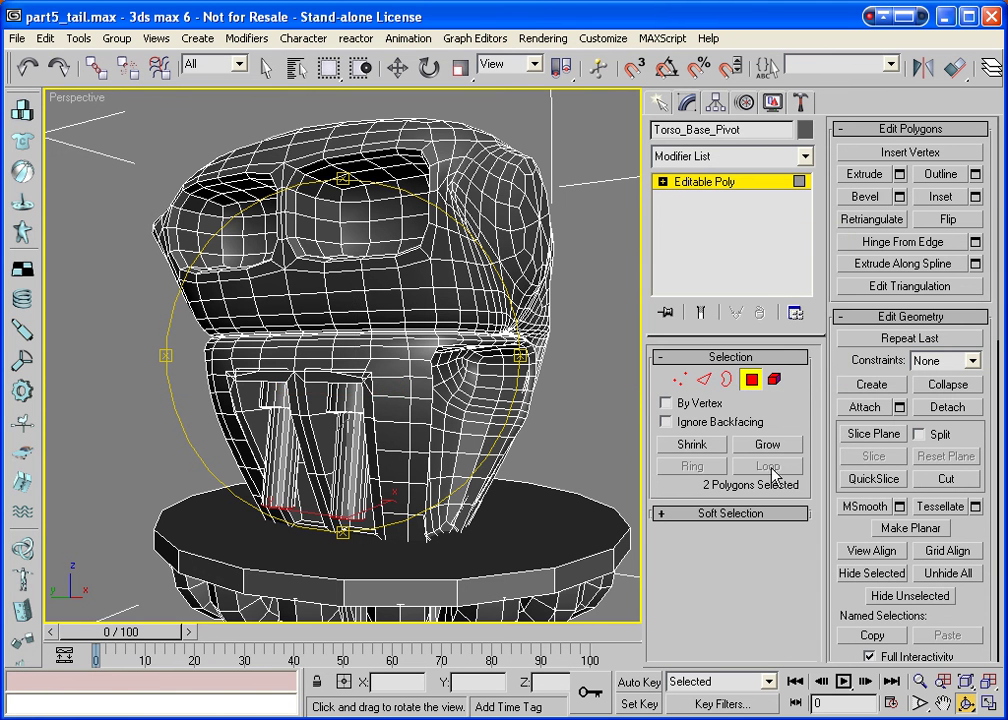
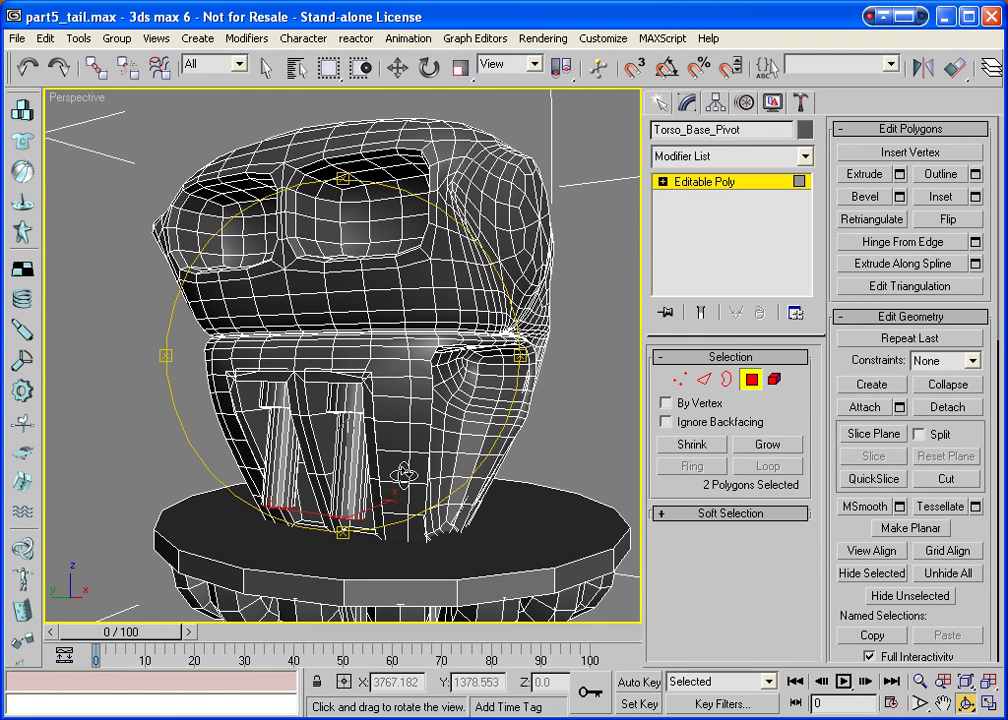
# Bevel the two selected piston rod end polygons outward into wider flat flanges.
pyautogui.moveTo(404, 474); pyautogui.dragTo(380, 405)
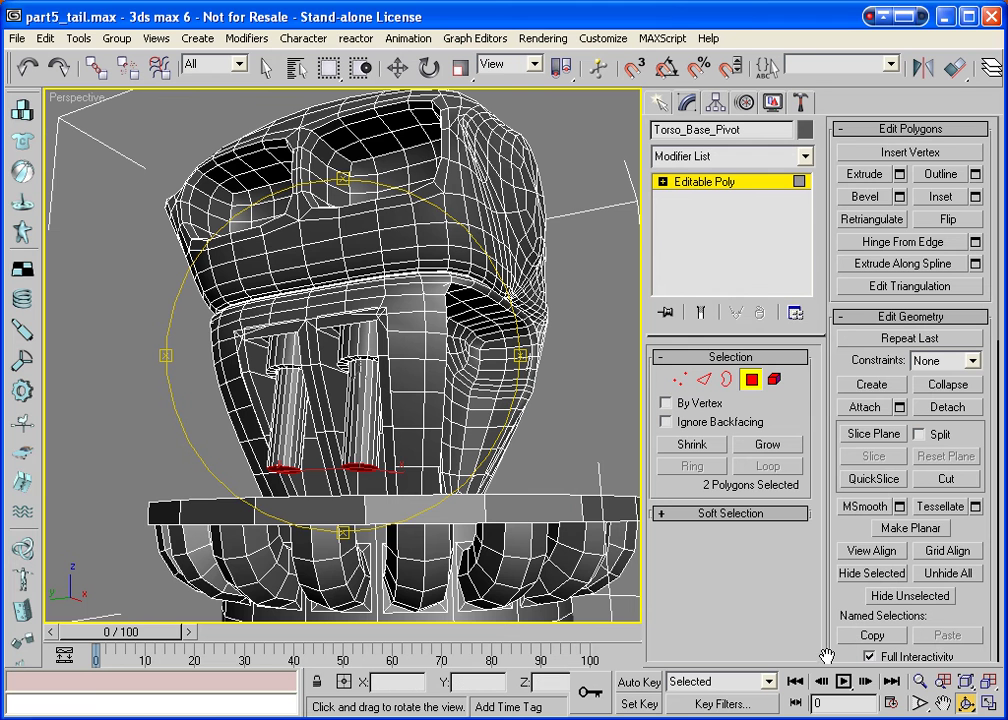
pyautogui.click(866, 200)
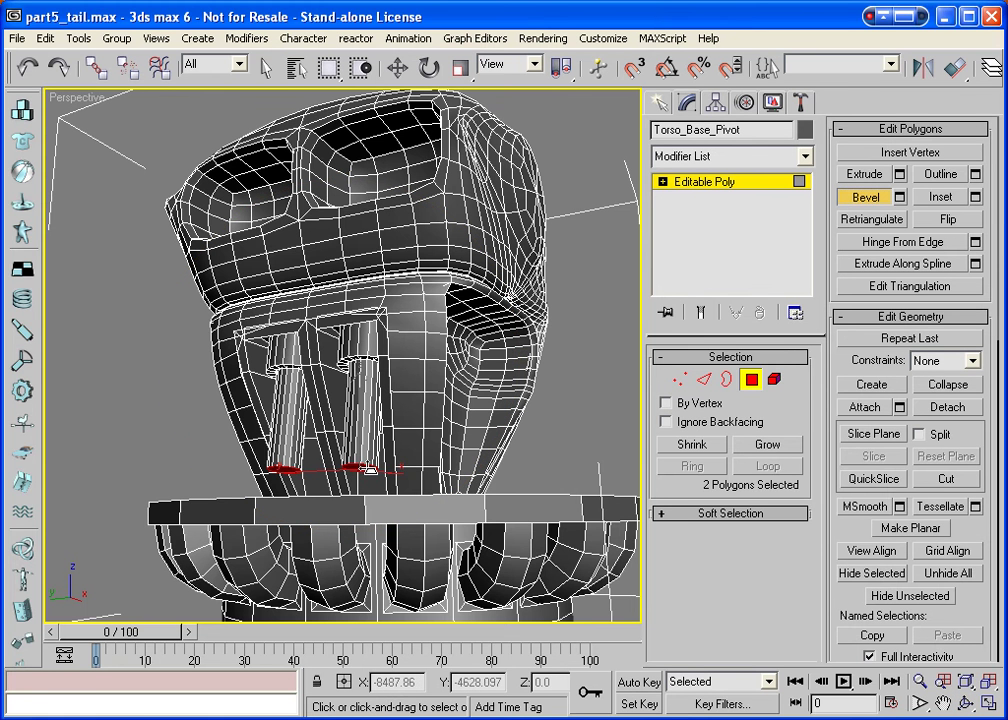
pyautogui.moveTo(370, 468); pyautogui.dragTo(376, 452)
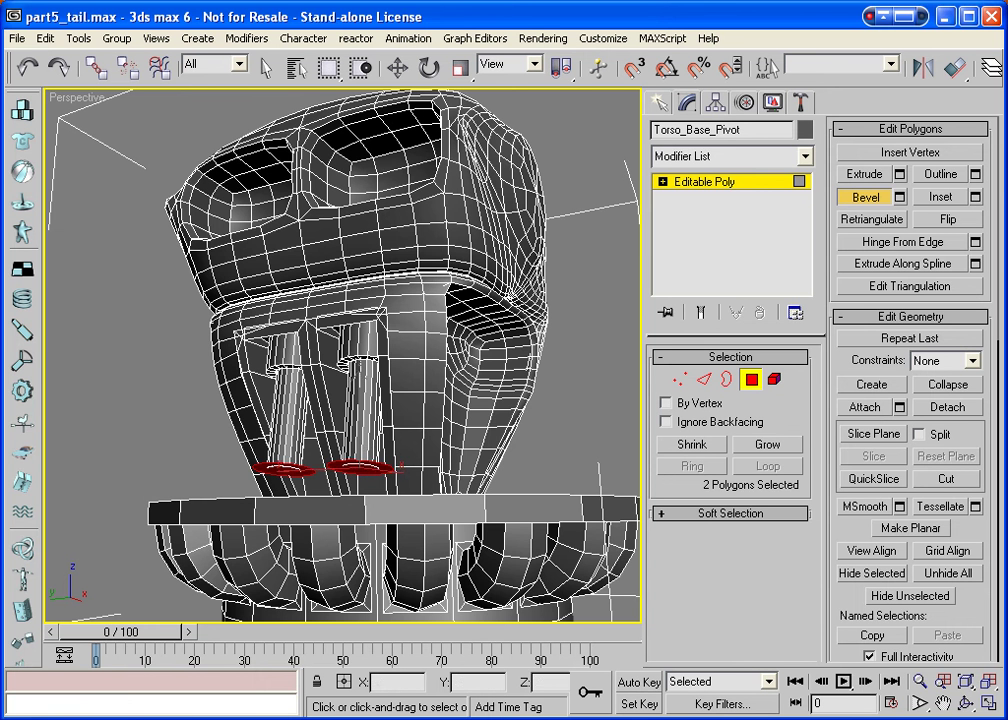
# Rotate the two flared rod end polygons slightly so they lie parallel to the round base plate.
pyautogui.click(966, 706)
pyautogui.moveTo(359, 333); pyautogui.dragTo(349, 421)
pyautogui.click(429, 67)
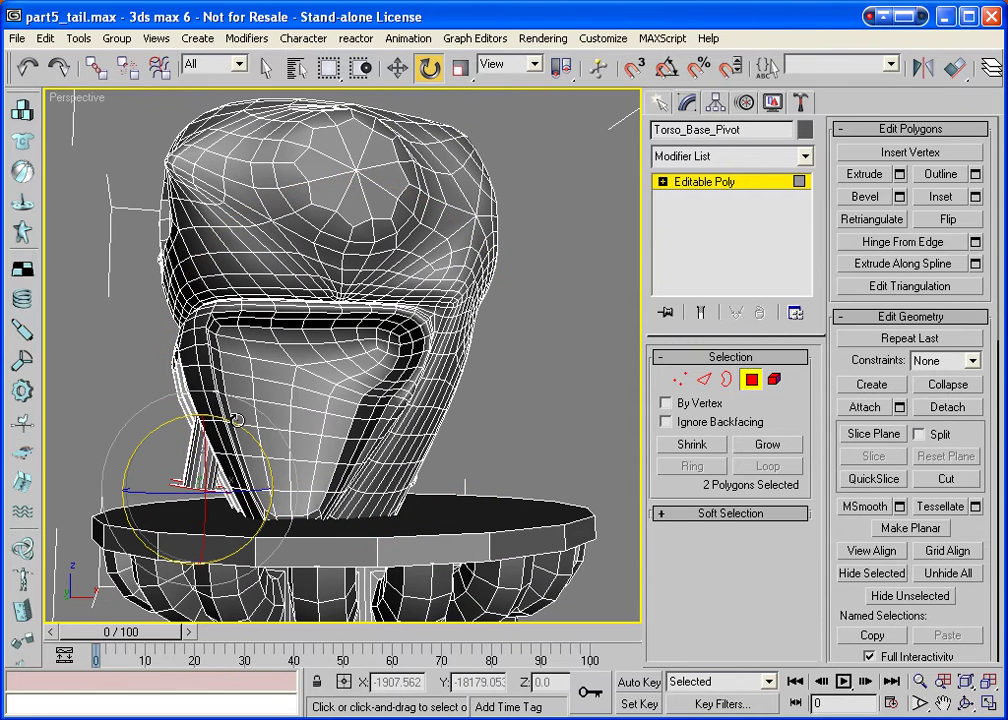
pyautogui.moveTo(148, 440); pyautogui.dragTo(145, 460)
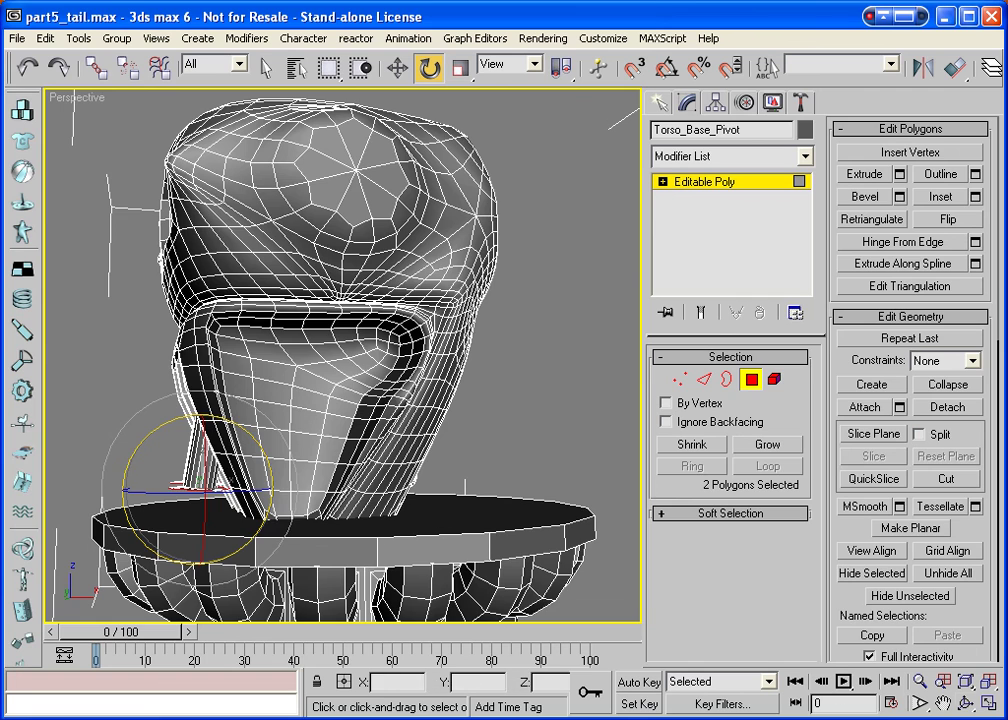
# Extrude the two flared polygons down to the base plate as thick piston feet, and leave polygon editing.
pyautogui.click(966, 703)
pyautogui.moveTo(365, 551); pyautogui.dragTo(364, 363)
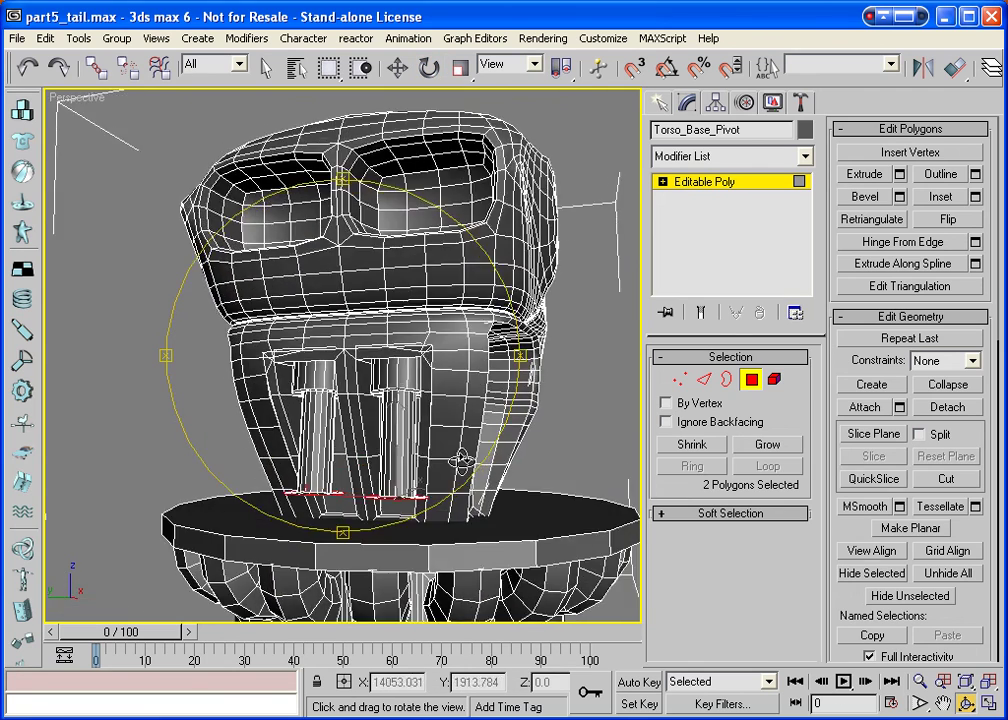
pyautogui.click(866, 174)
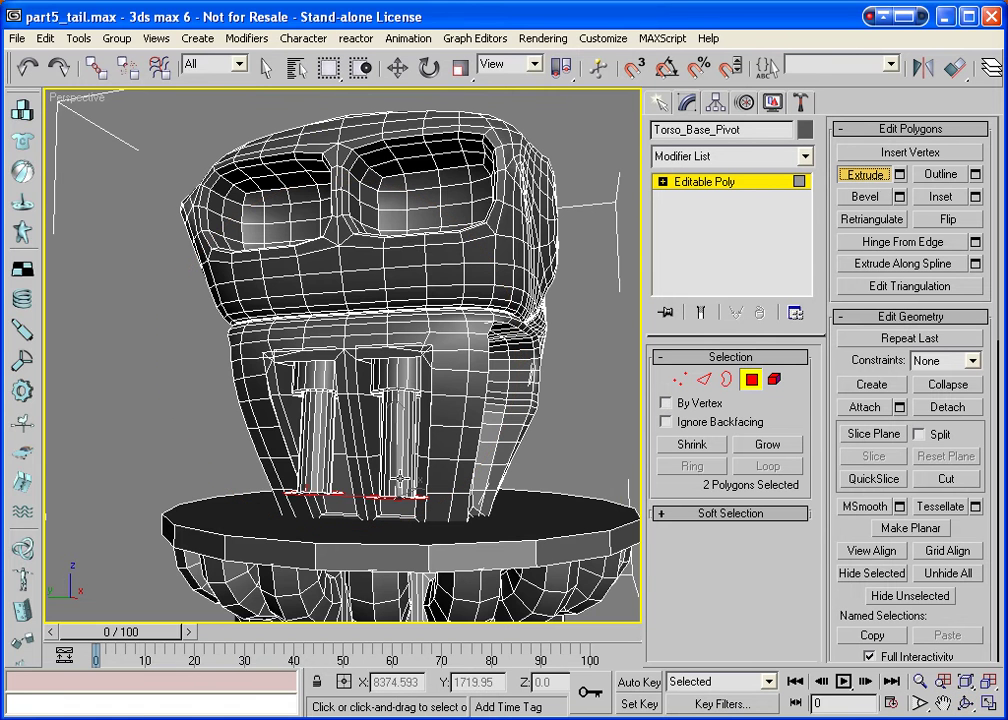
pyautogui.moveTo(390, 493); pyautogui.dragTo(397, 460)
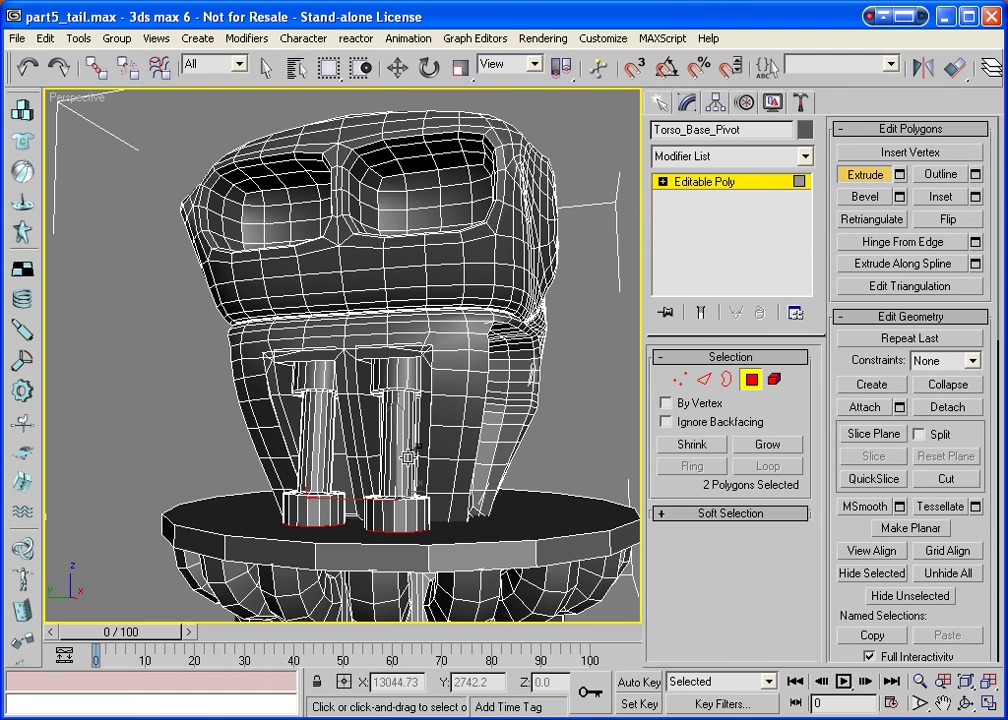
pyautogui.moveTo(408, 455); pyautogui.dragTo(527, 495)
pyautogui.click(526, 489)
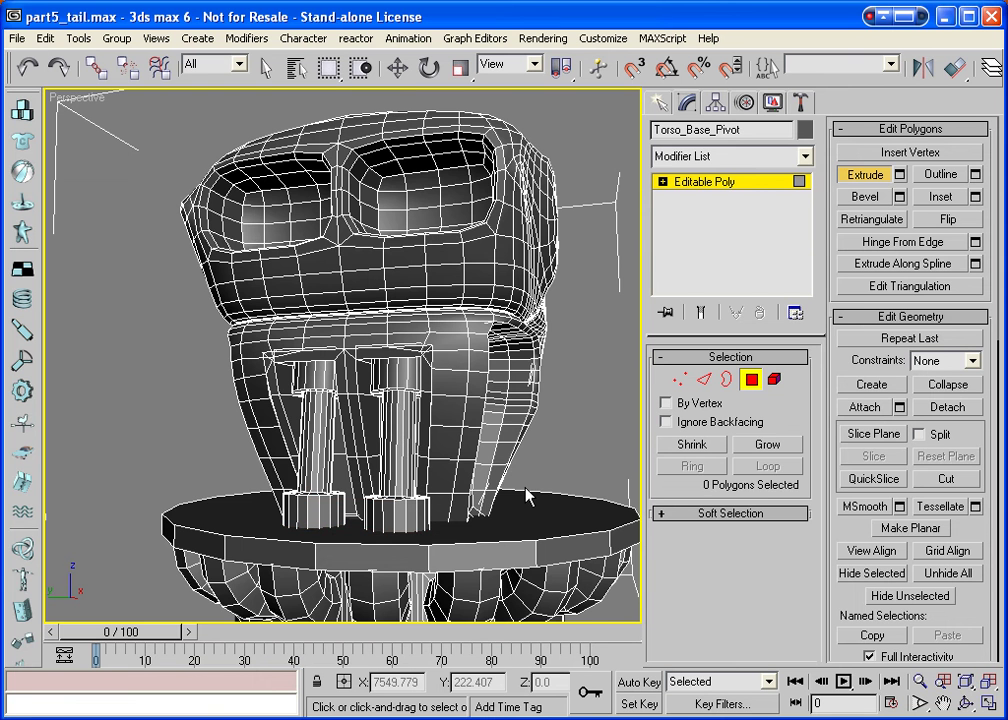
pyautogui.click(751, 378)
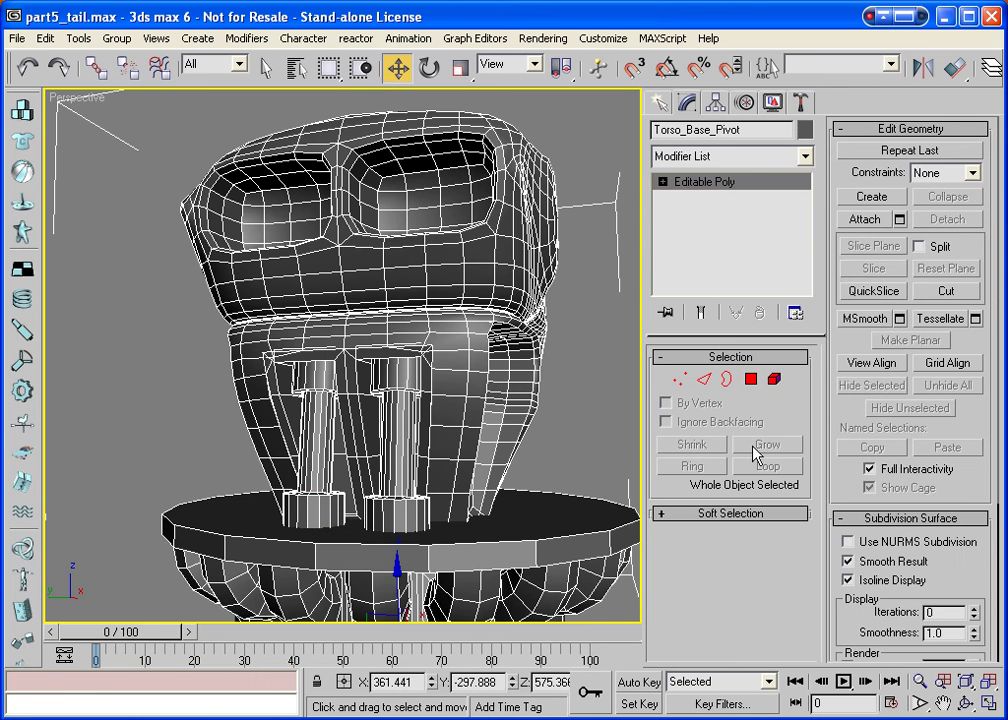
# Create a cylinder with AutoGrid from the ceiling of one side opening to the base plate, radius about 5 and height about 68.
pyautogui.click(966, 704)
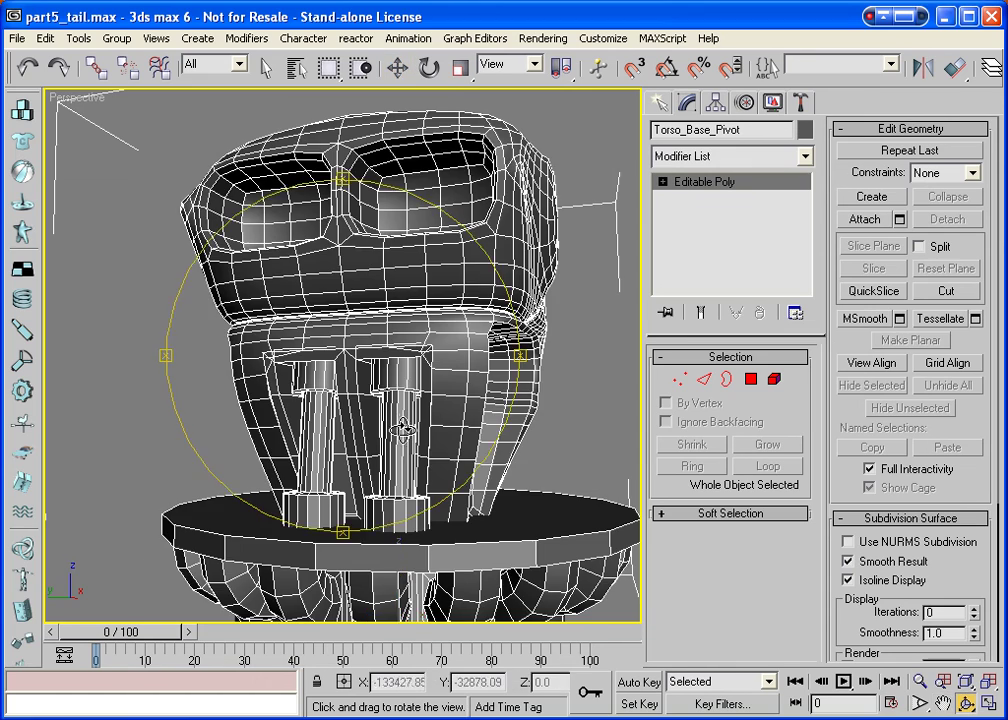
pyautogui.moveTo(365, 378); pyautogui.dragTo(289, 286)
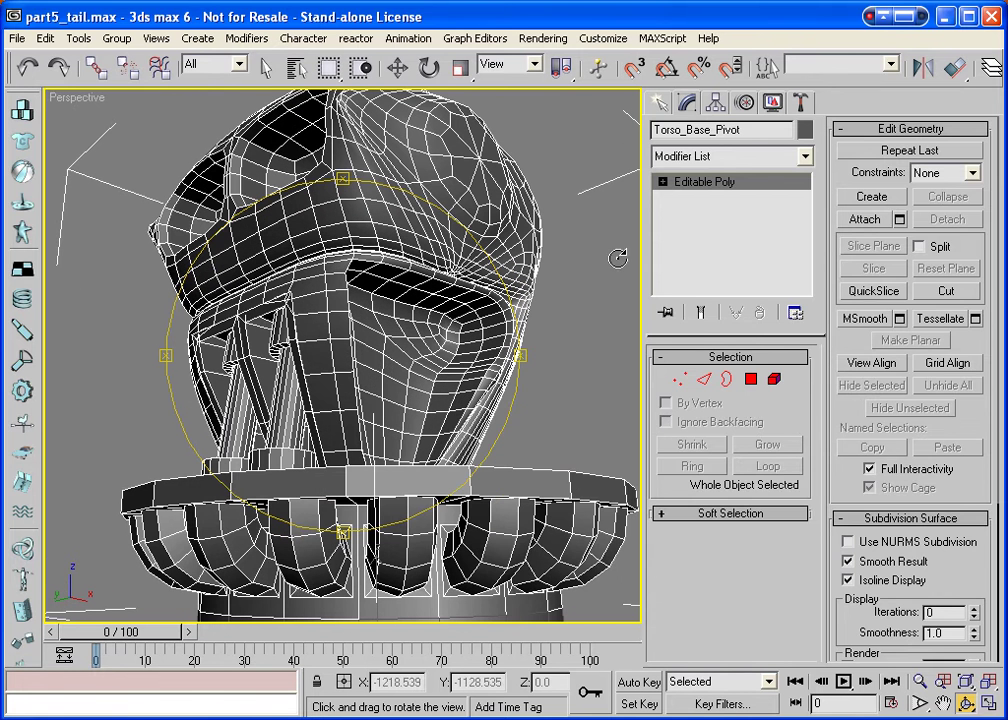
pyautogui.click(659, 104)
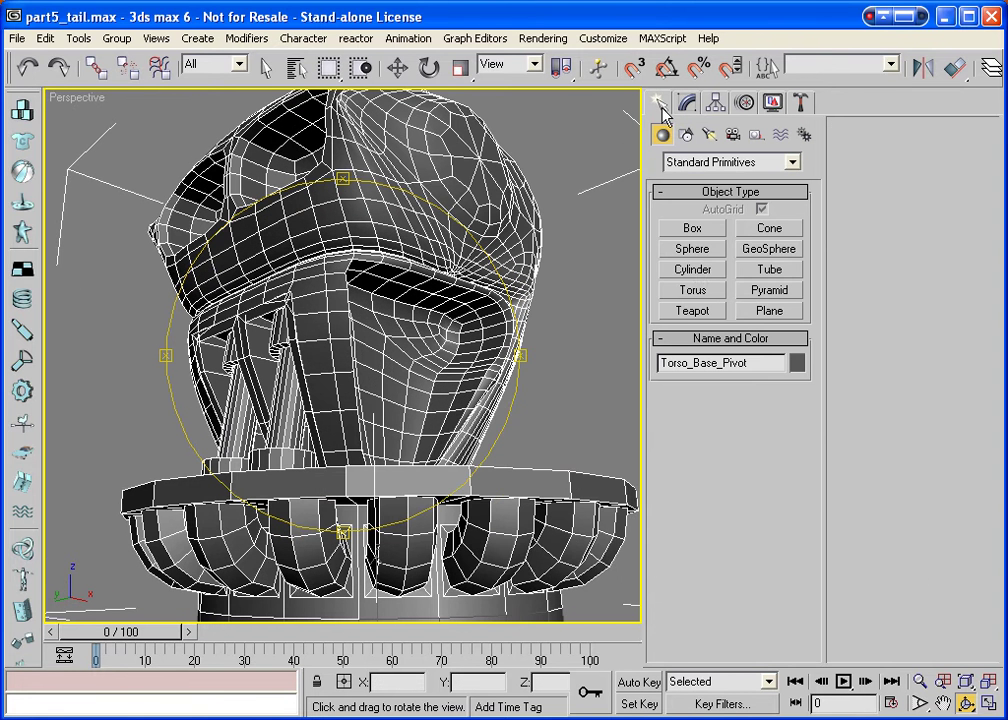
pyautogui.click(692, 270)
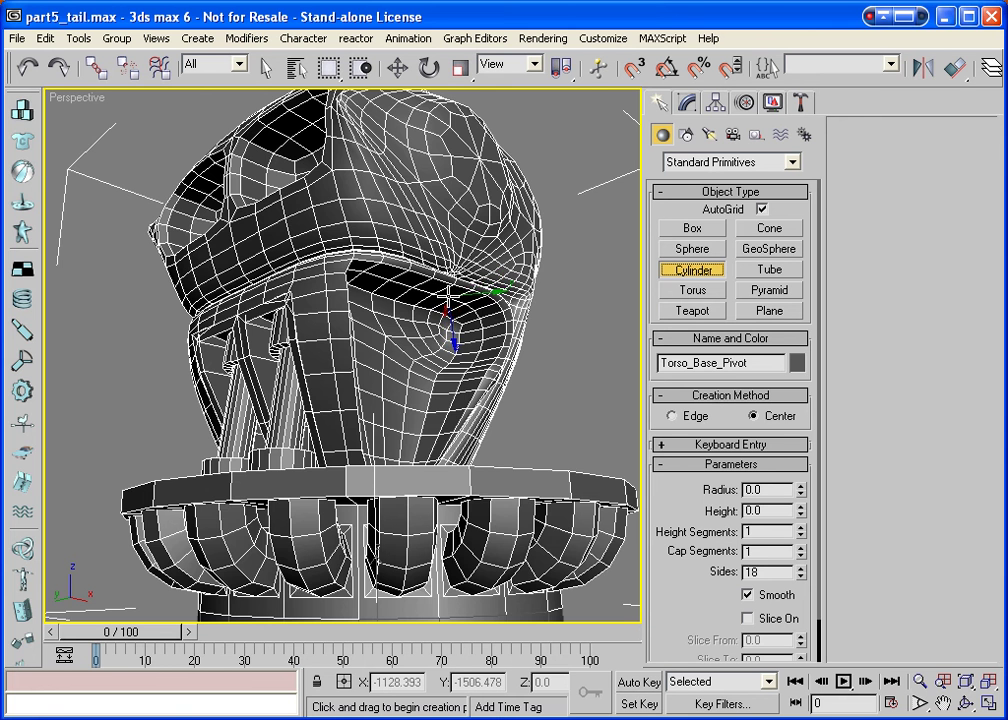
pyautogui.moveTo(448, 298); pyautogui.dragTo(450, 295)
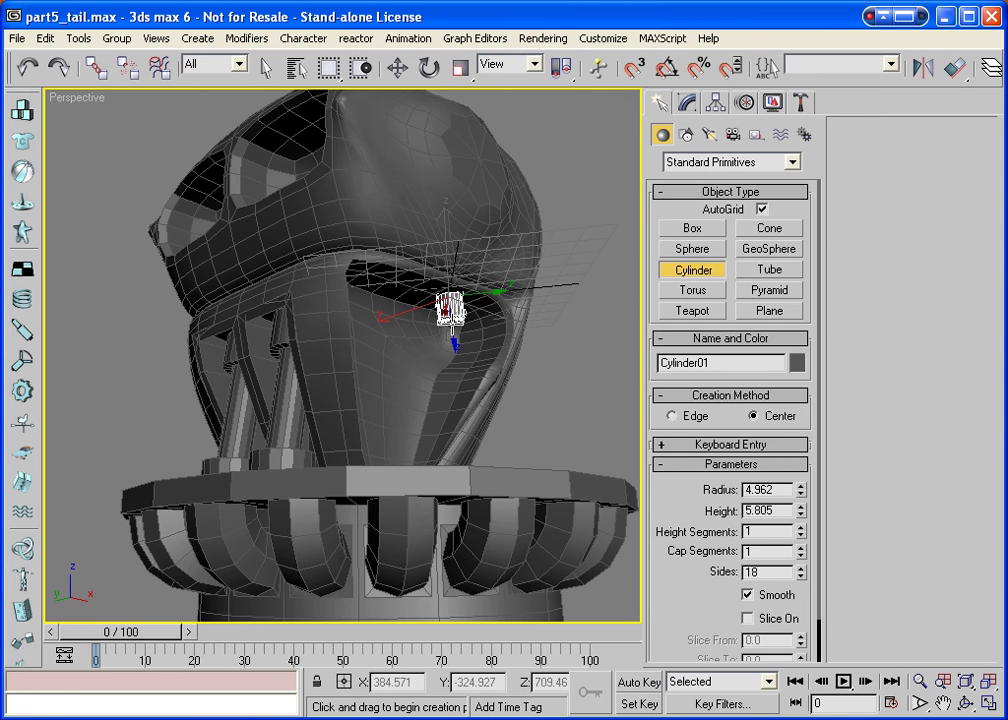
pyautogui.click(455, 473)
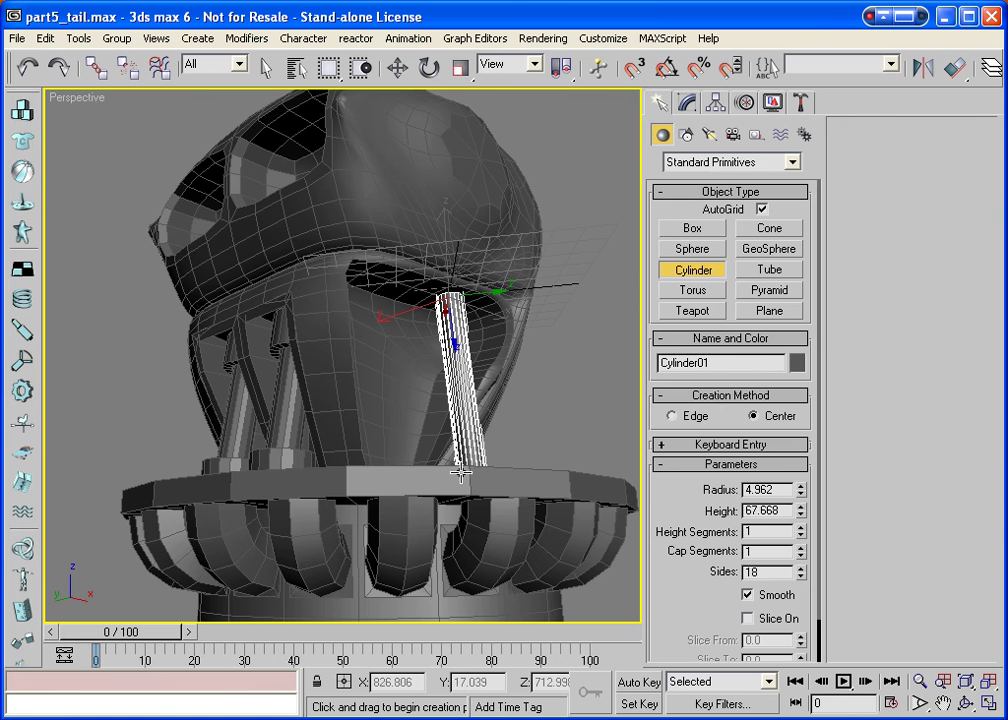
# Move the side cylinder along X to about 340.4 within its opening and lengthen it to a height of 78.495.
pyautogui.click(967, 706)
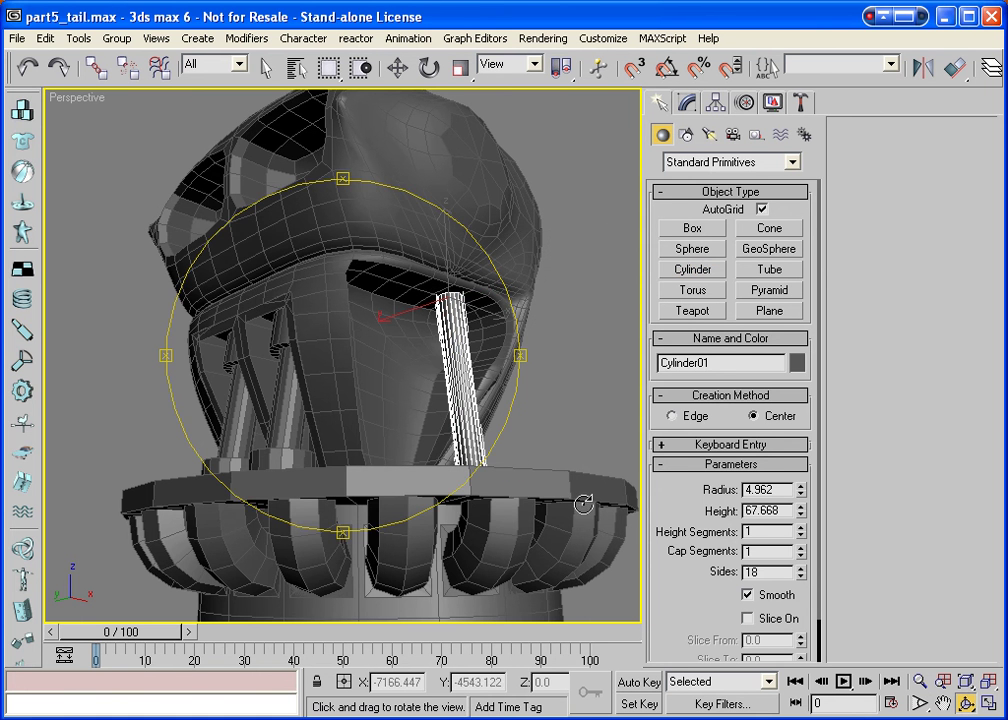
pyautogui.moveTo(382, 387); pyautogui.dragTo(302, 432)
pyautogui.rightClick(302, 432)
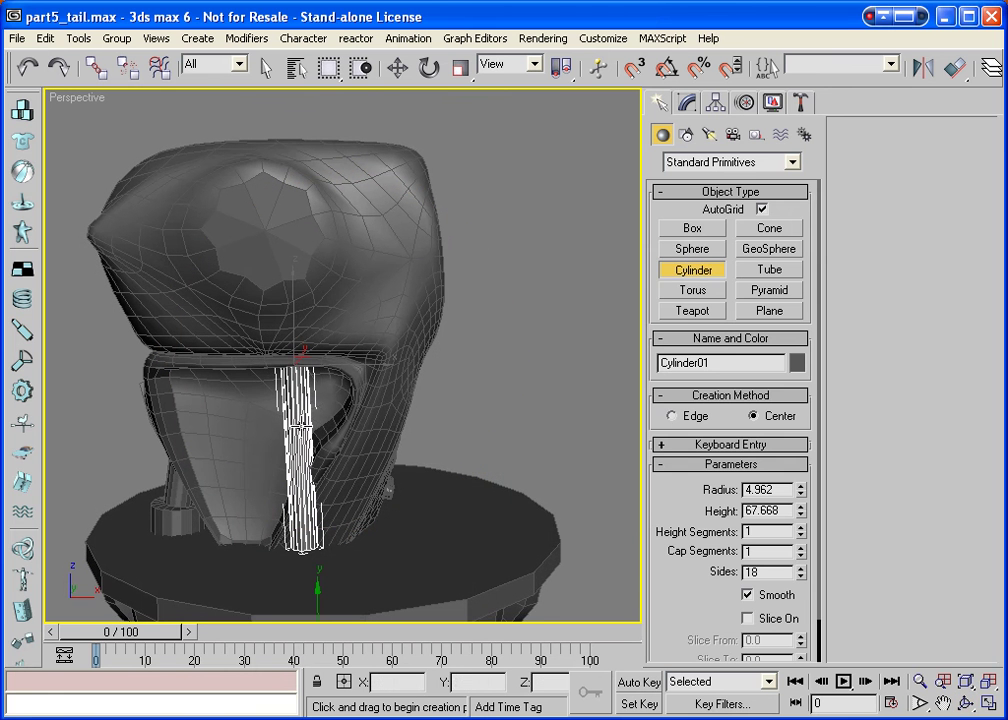
pyautogui.click(398, 70)
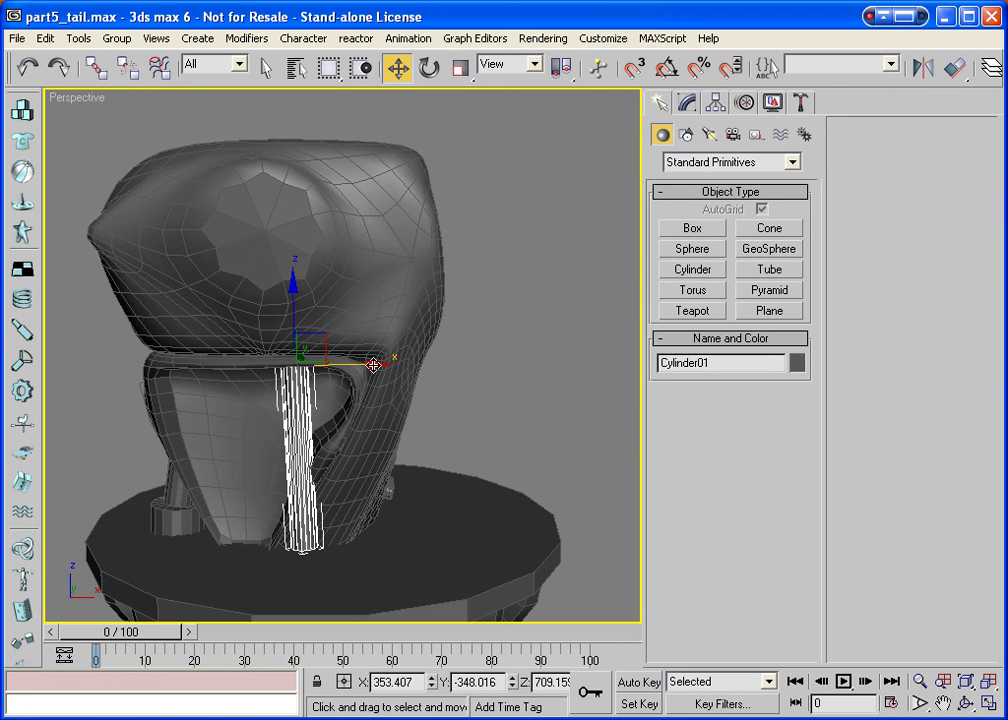
pyautogui.moveTo(375, 358); pyautogui.dragTo(337, 357)
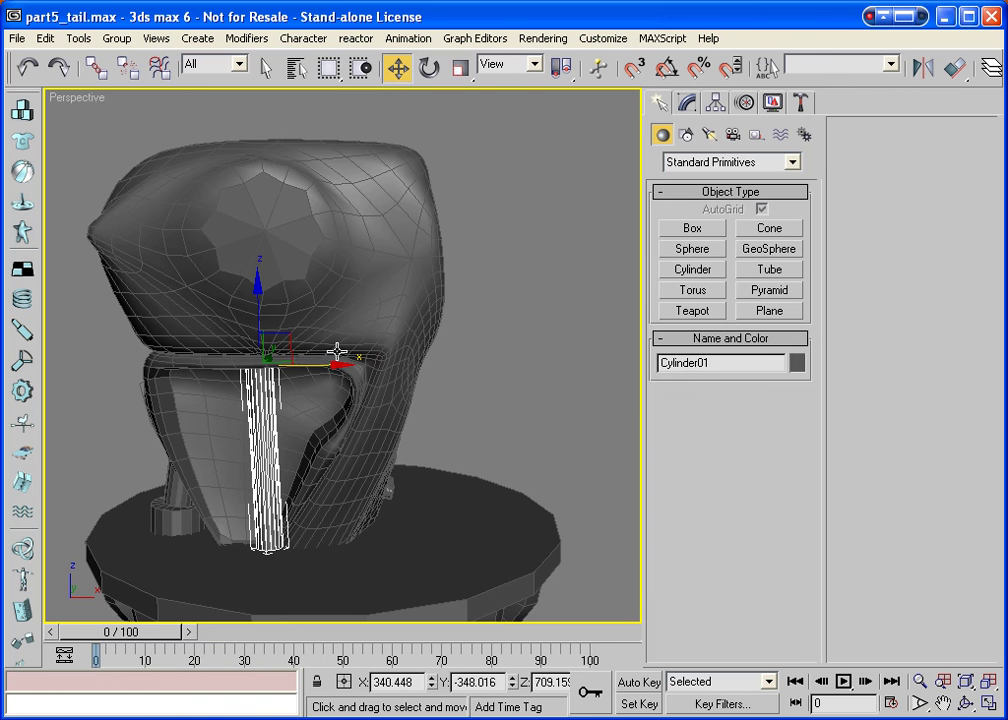
pyautogui.click(689, 103)
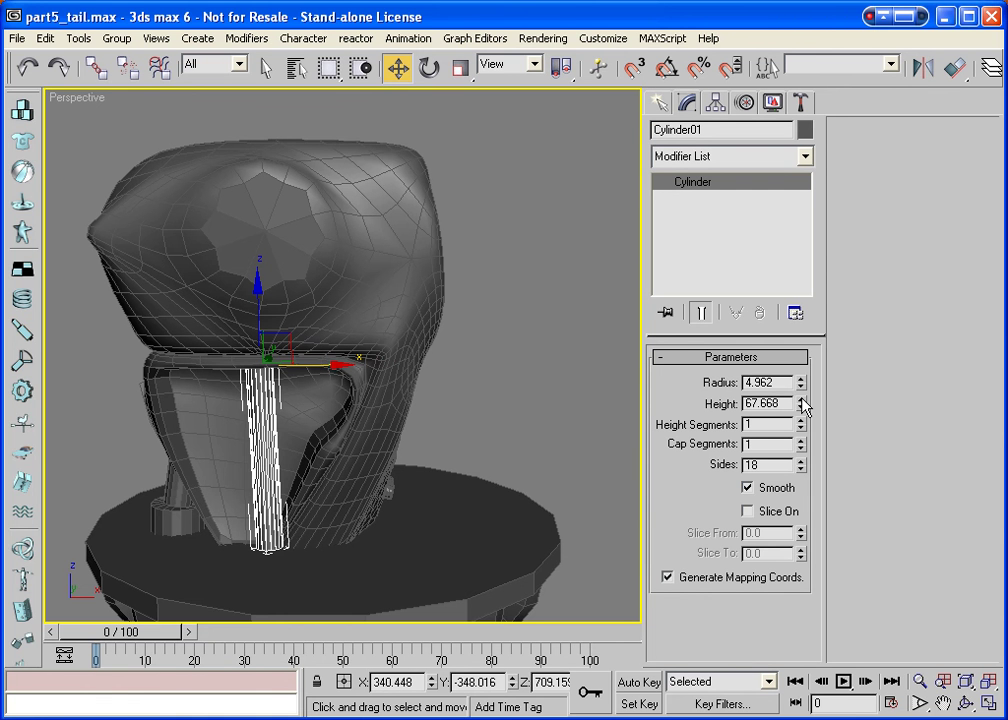
pyautogui.moveTo(800, 405); pyautogui.dragTo(801, 378)
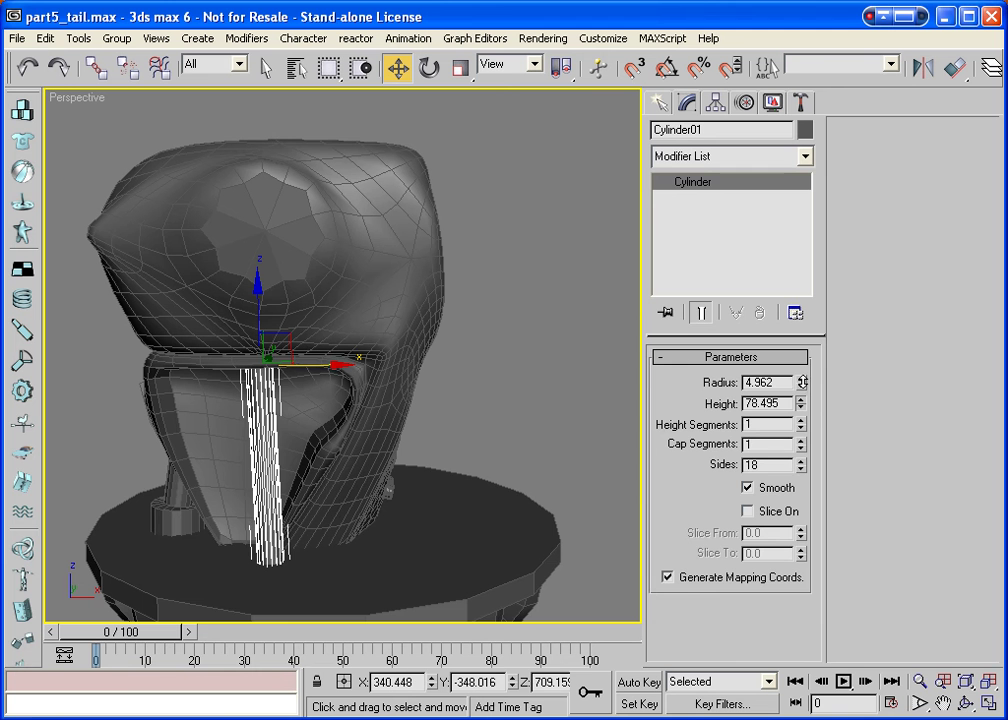
pyautogui.click(548, 412)
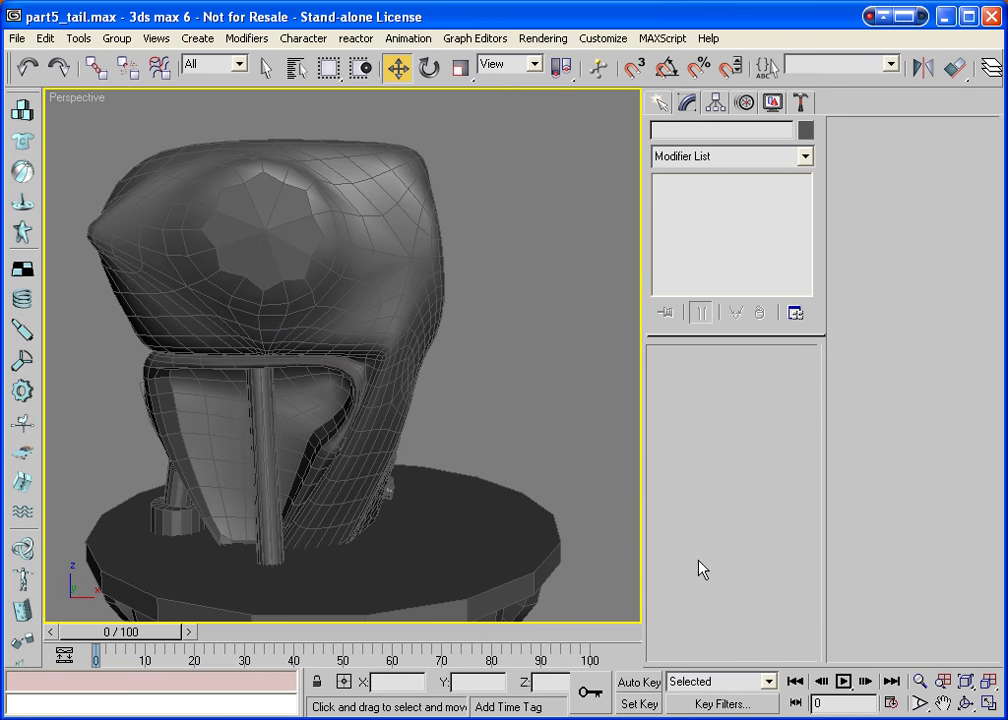
# Create a matching cylinder from the ceiling of the opposite side opening to the base plate, radius about 5.8 and height about 77.
pyautogui.click(966, 703)
pyautogui.moveTo(324, 392); pyautogui.dragTo(659, 374)
pyautogui.press('w')
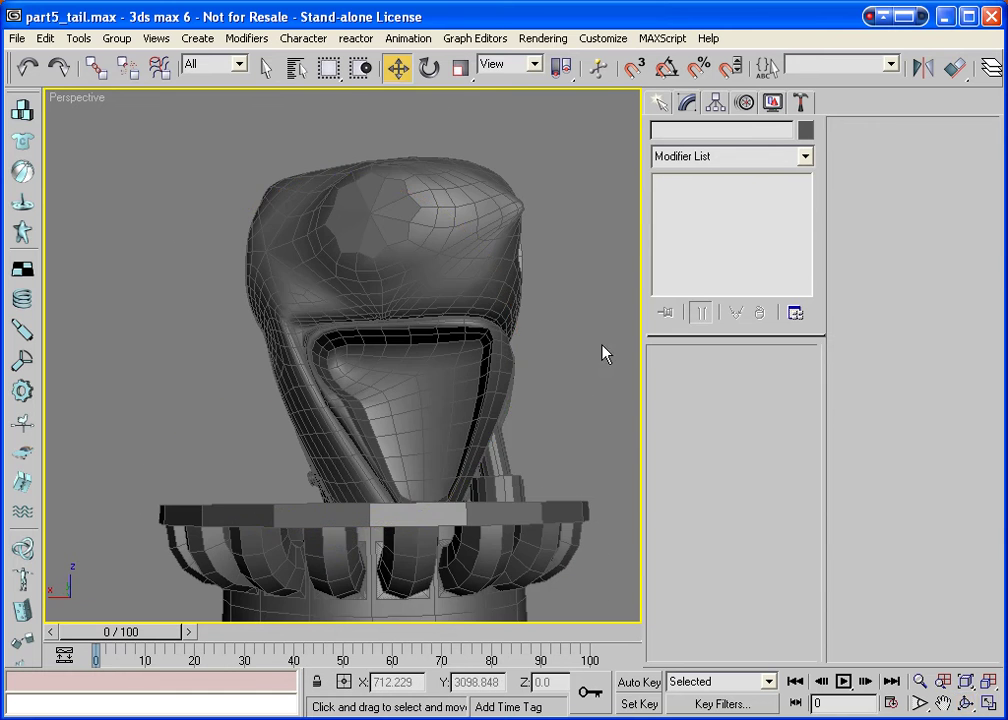
pyautogui.click(658, 102)
pyautogui.click(693, 269)
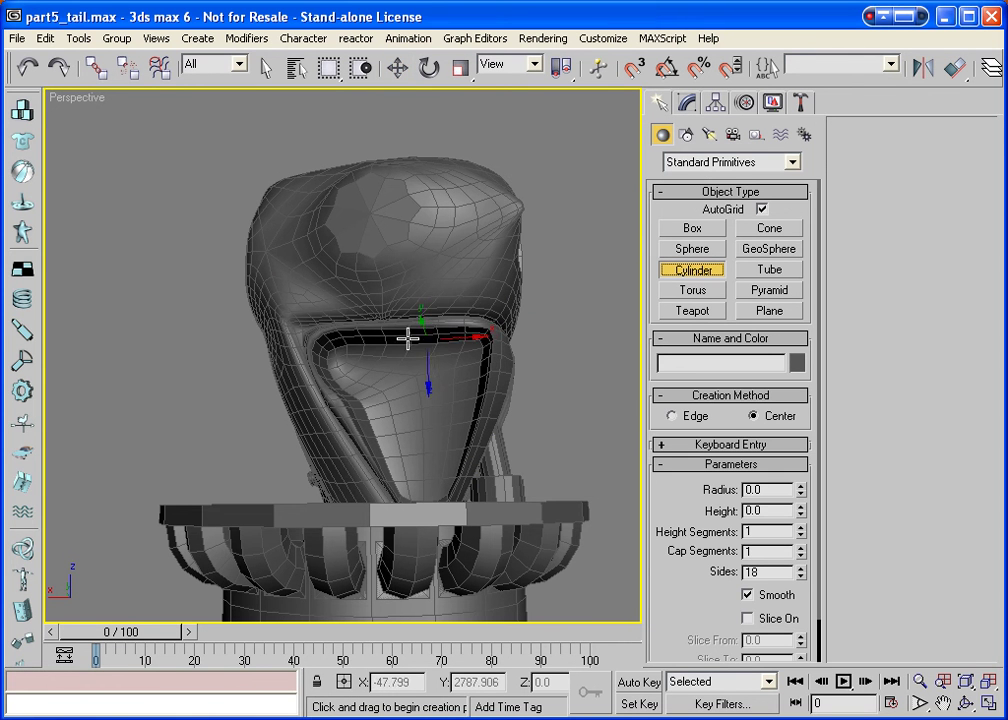
pyautogui.press('F3')
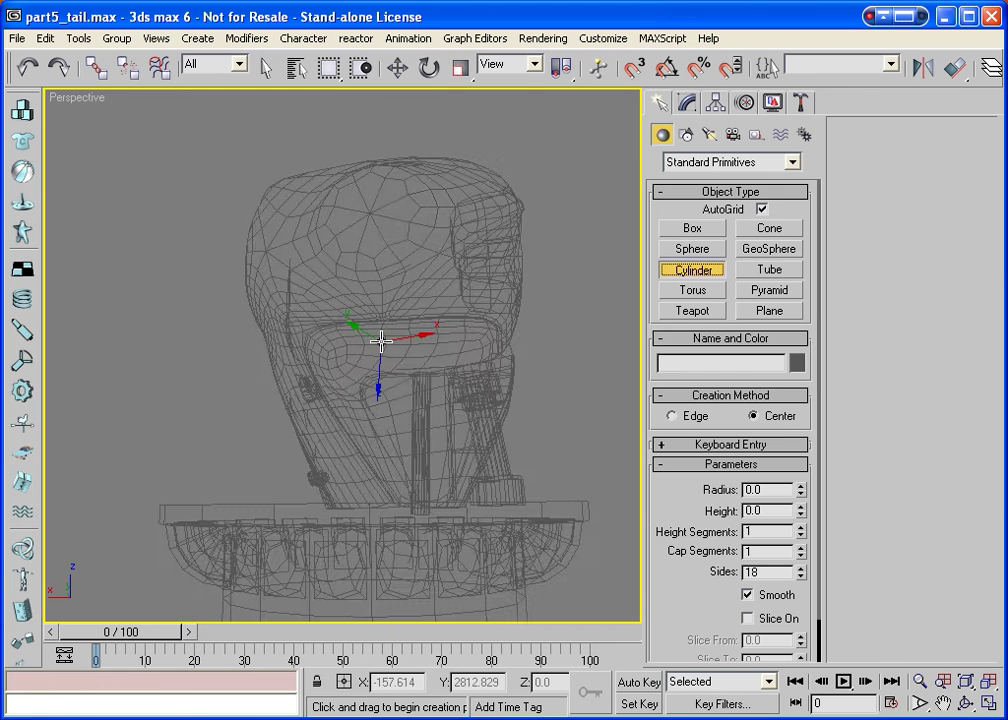
pyautogui.press('F3')
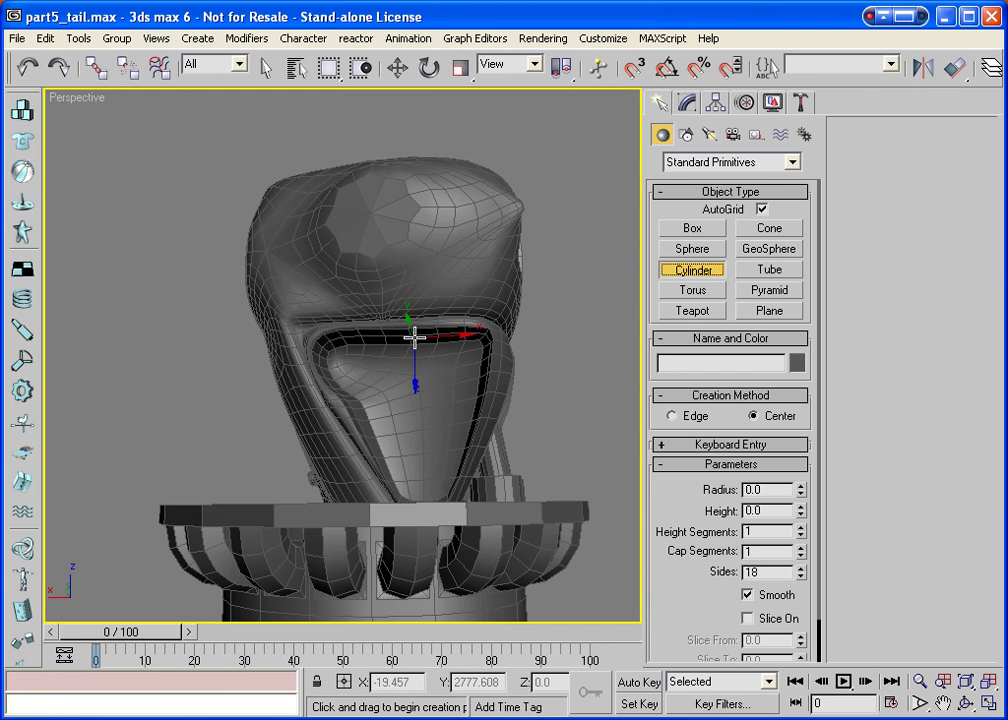
pyautogui.moveTo(414, 338); pyautogui.dragTo(416, 342)
pyautogui.click(437, 514)
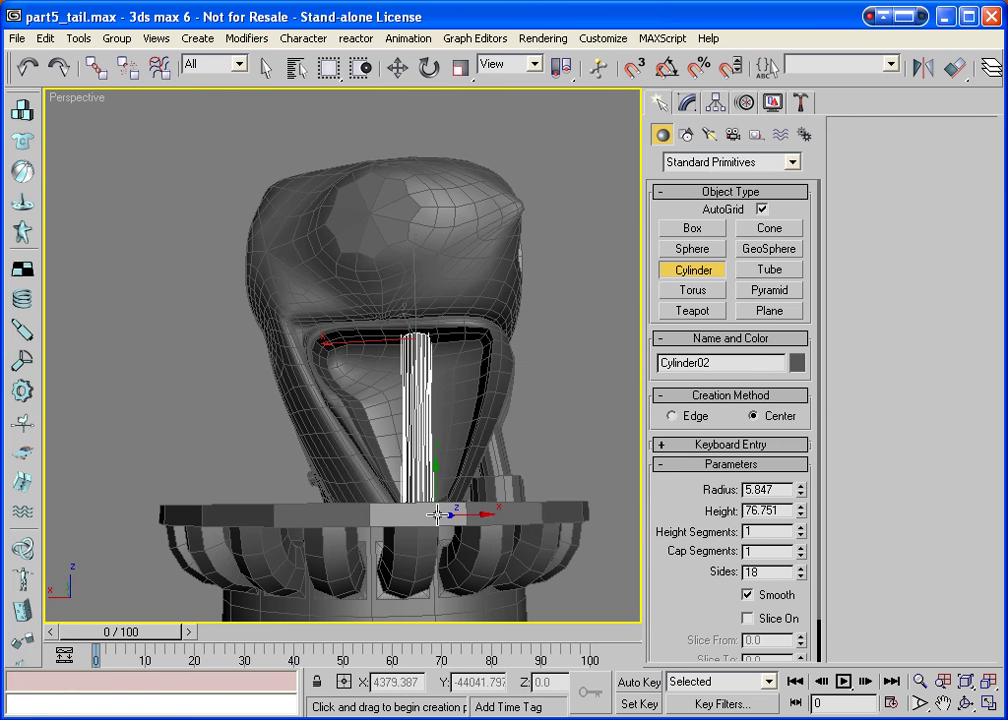
# Attach both side opening cylinders to Torso_Base_Pivot.
pyautogui.click(965, 703)
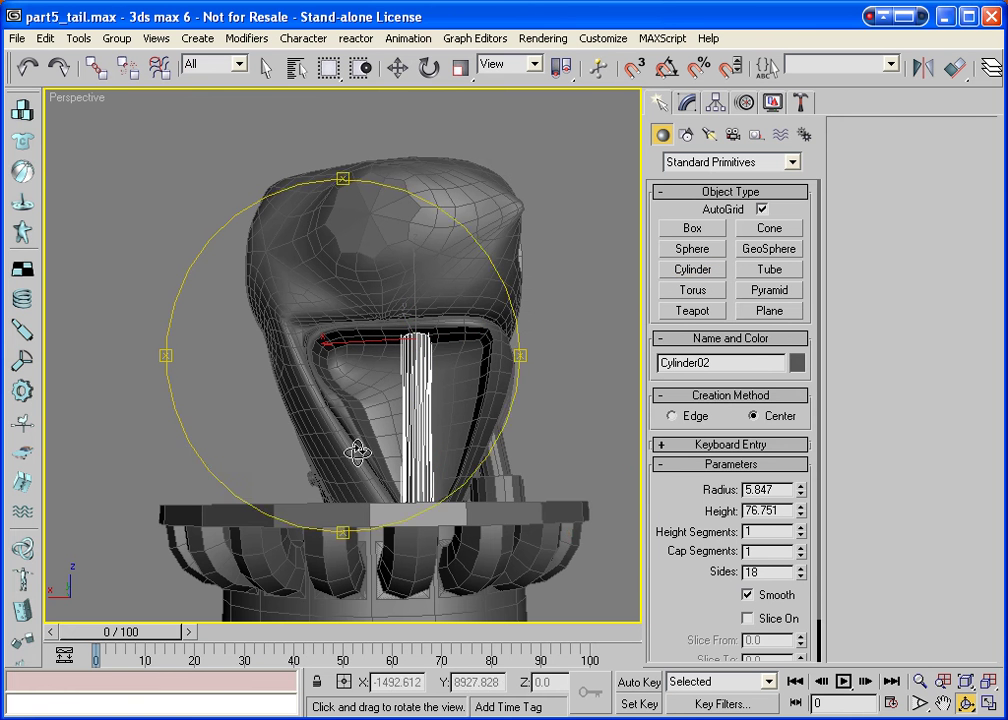
pyautogui.moveTo(357, 452); pyautogui.dragTo(781, 418)
pyautogui.rightClick(600, 401)
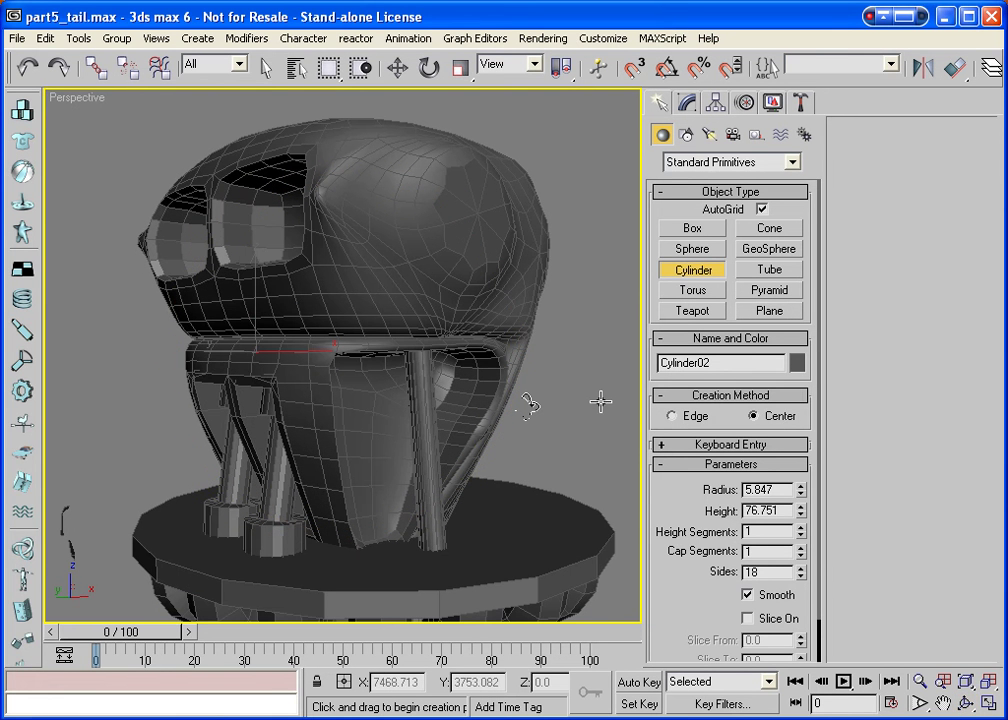
pyautogui.press('w')
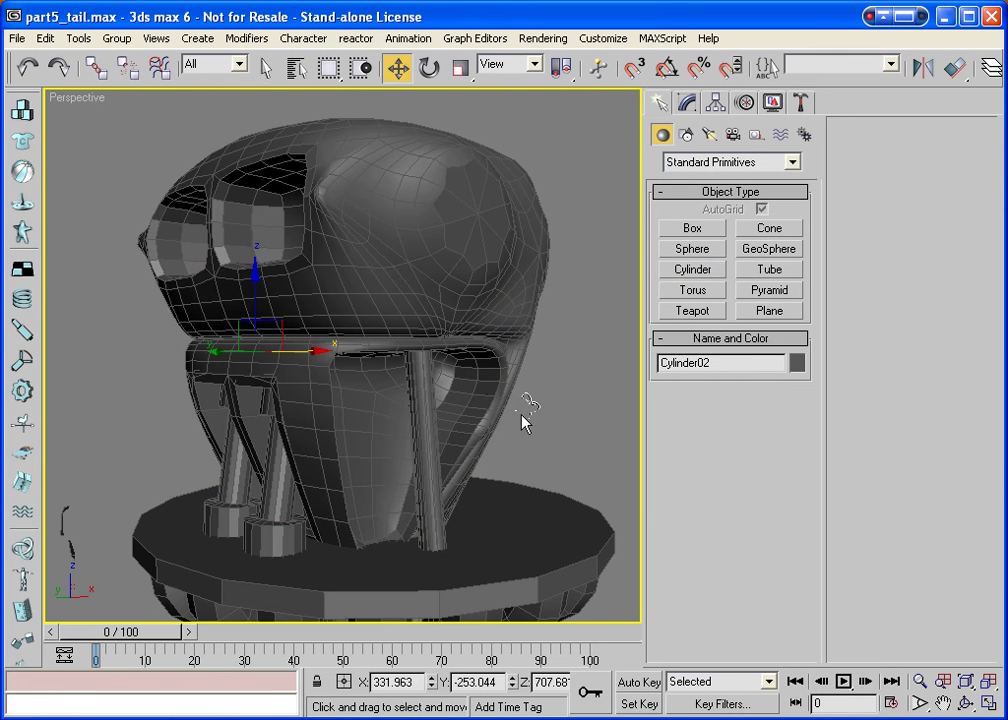
pyautogui.click(521, 416)
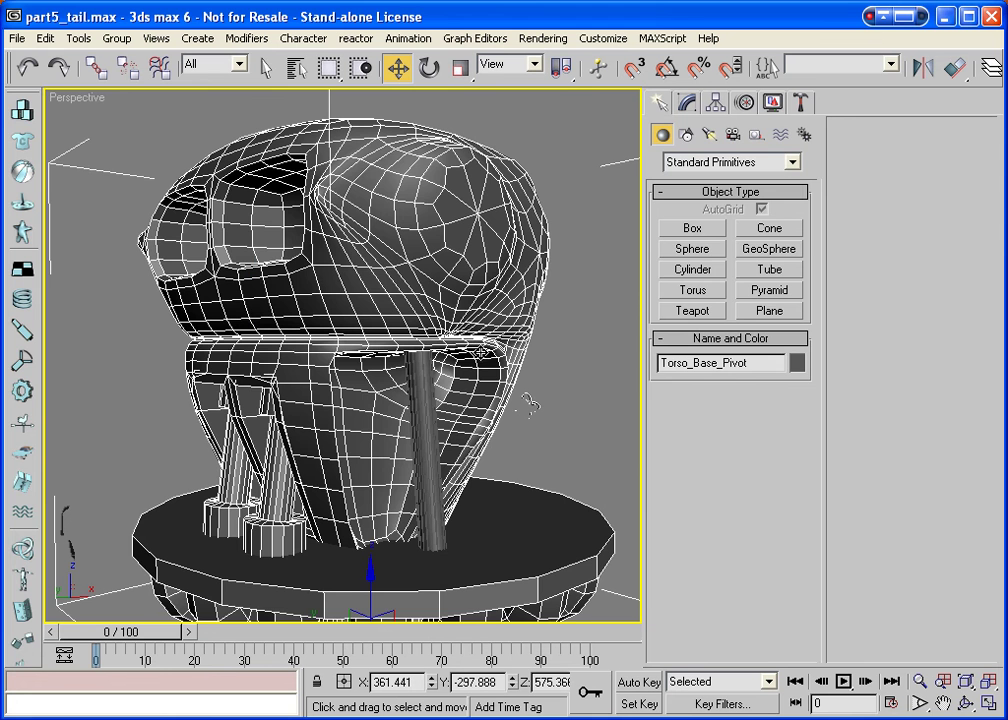
pyautogui.click(690, 108)
pyautogui.click(862, 219)
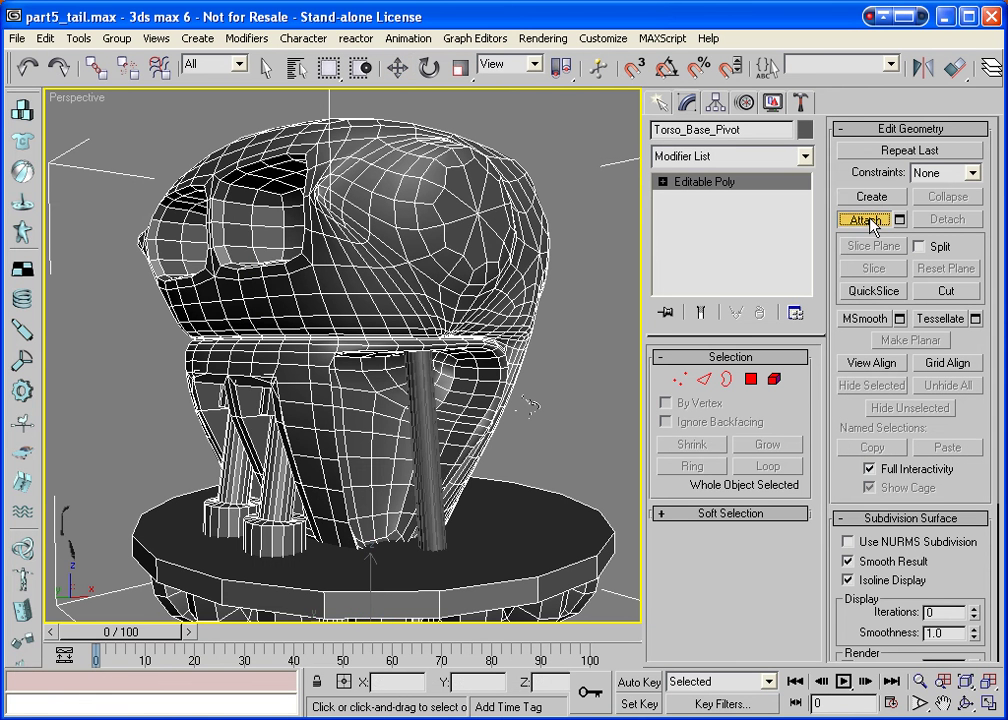
pyautogui.click(432, 413)
pyautogui.hotkey('ctrl', 'r')
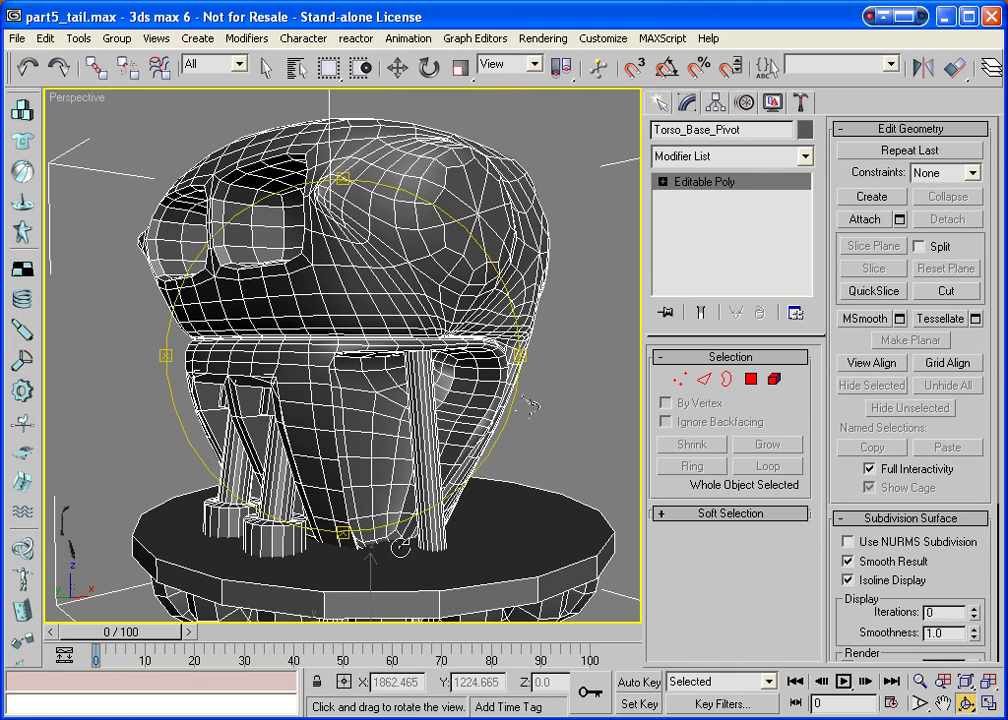
pyautogui.moveTo(240, 415); pyautogui.dragTo(482, 427)
pyautogui.rightClick(425, 427)
pyautogui.click(391, 422)
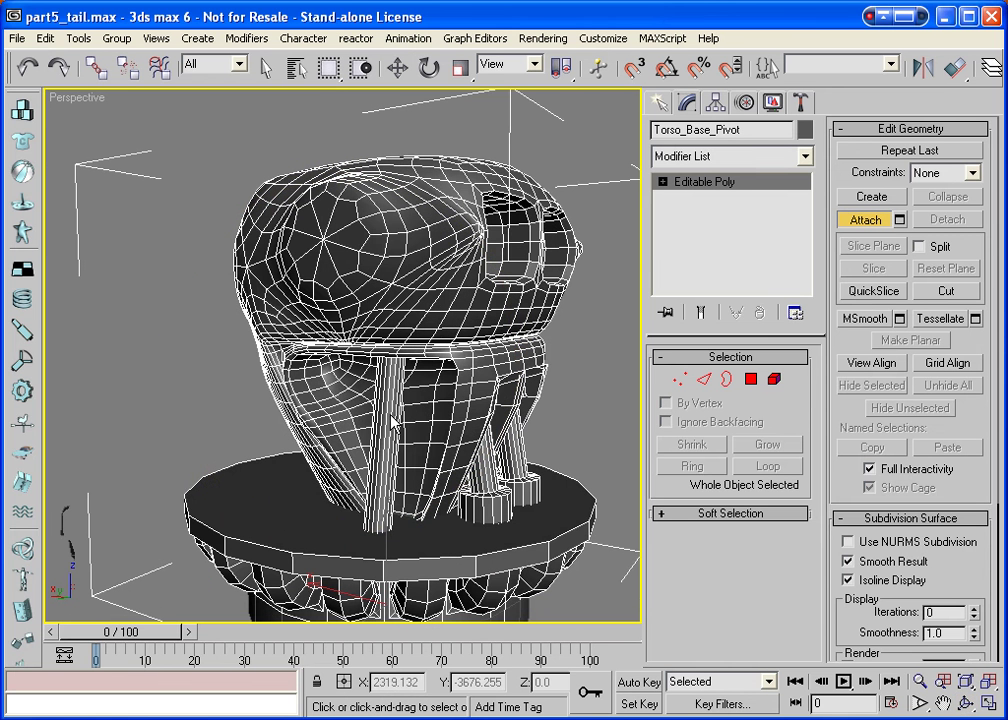
# Extrude a block of four adjacent polygons on the side opening's inner wall, beside the support cylinder, by 0.001 as a group.
pyautogui.hotkey('ctrl', 'r')
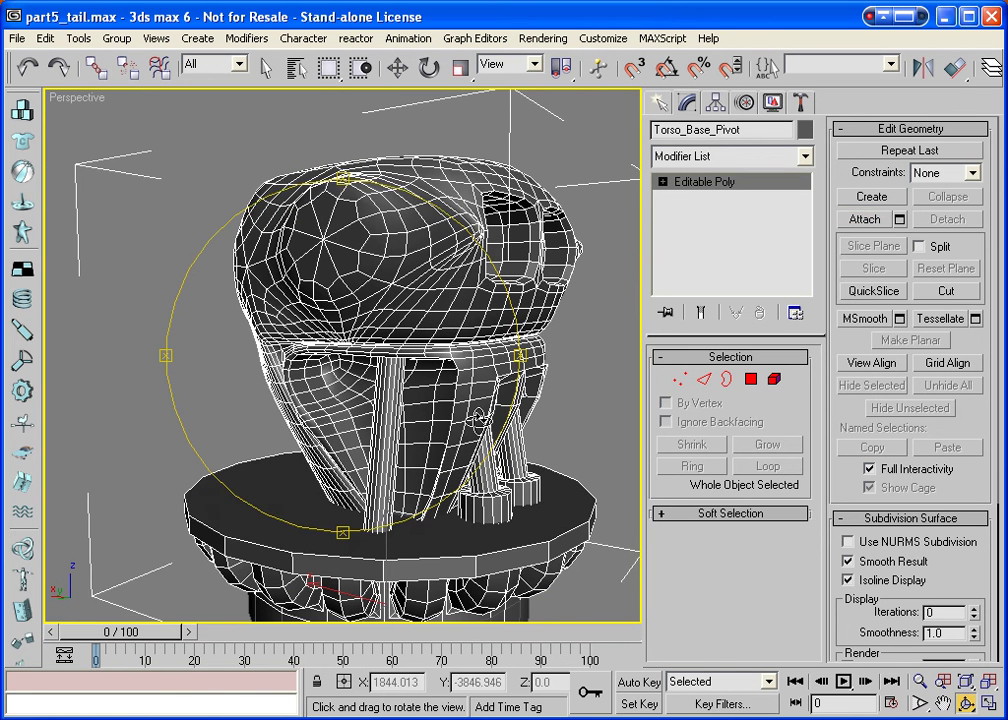
pyautogui.moveTo(478, 417); pyautogui.dragTo(165, 365)
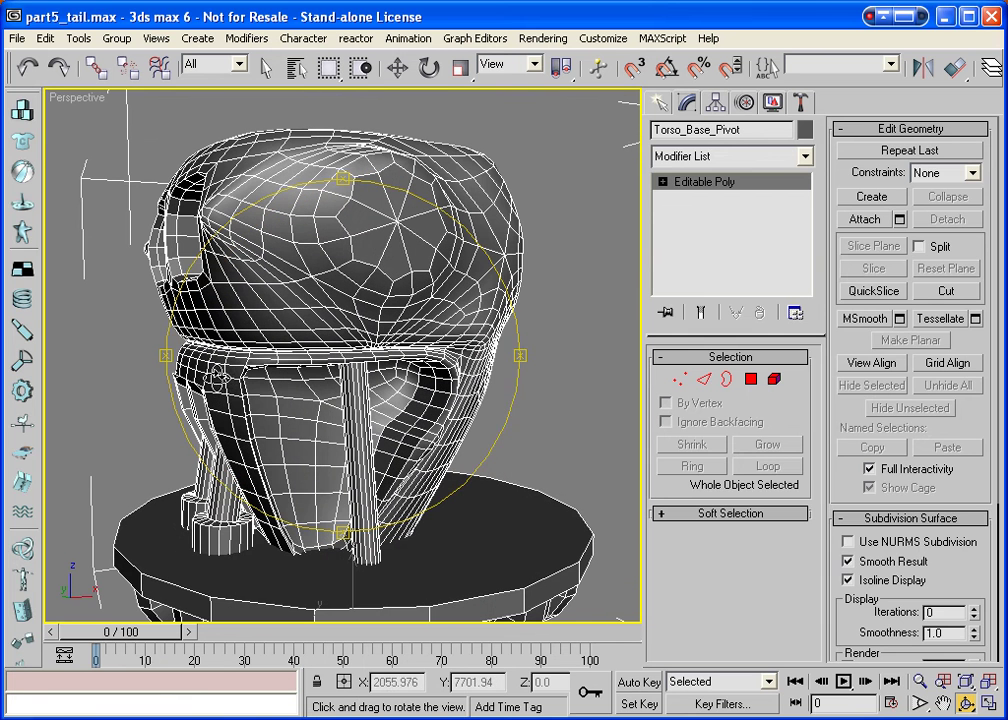
pyautogui.click(751, 380)
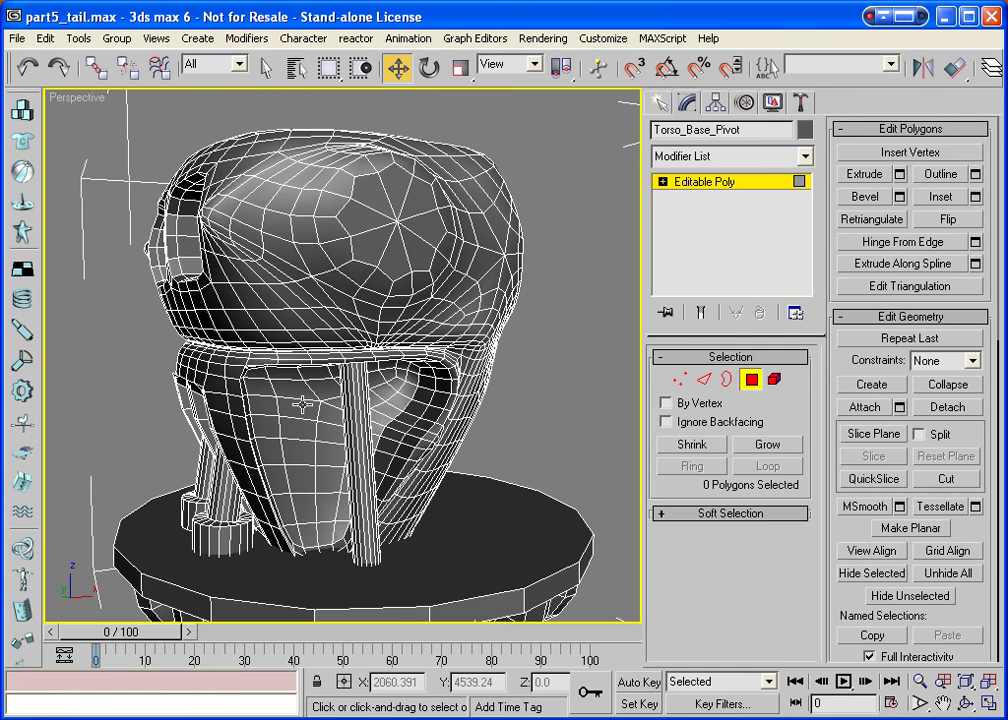
pyautogui.click(330, 432)
pyautogui.keyDown('ctrl'); pyautogui.click(295, 430); pyautogui.keyUp('ctrl')
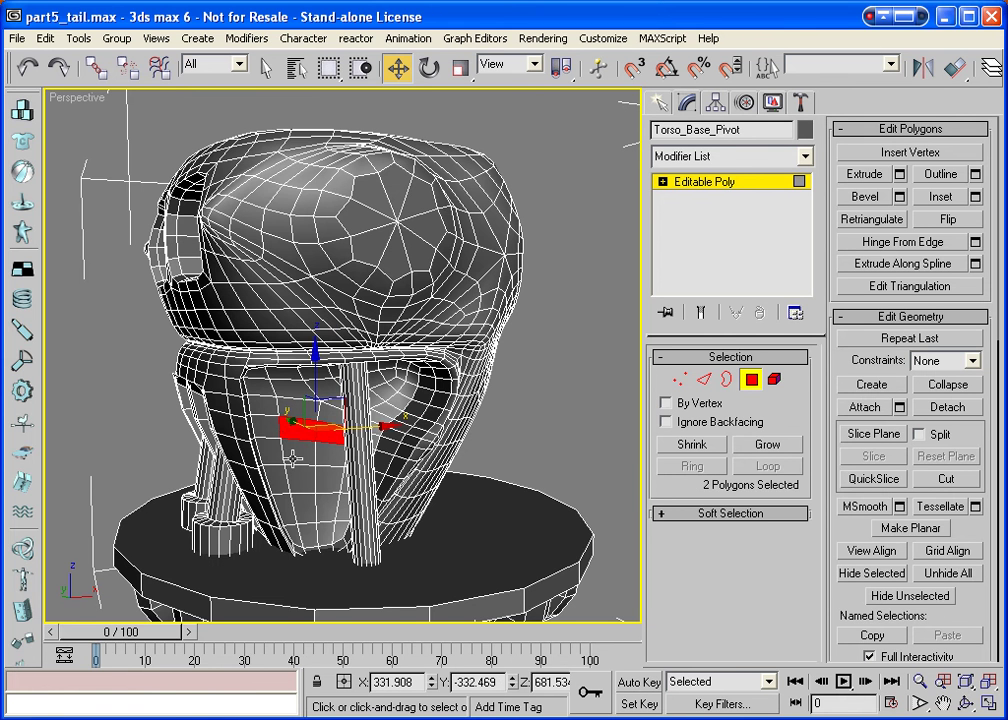
pyautogui.keyDown('ctrl'); pyautogui.click(294, 456); pyautogui.keyUp('ctrl')
pyautogui.keyDown('ctrl'); pyautogui.click(327, 455); pyautogui.keyUp('ctrl')
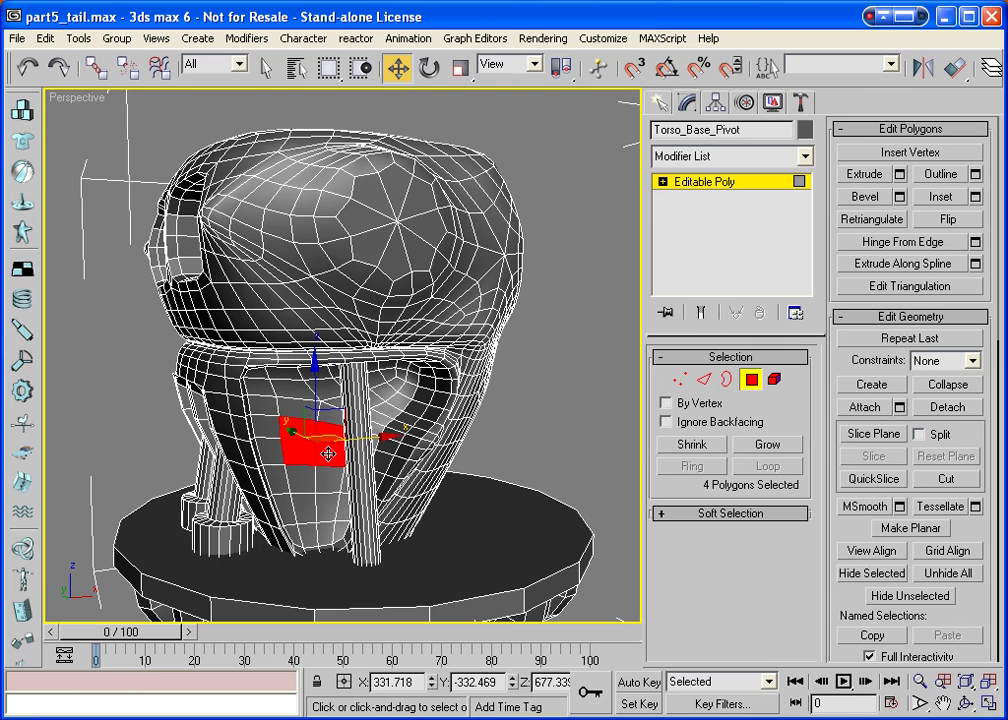
pyautogui.click(900, 174)
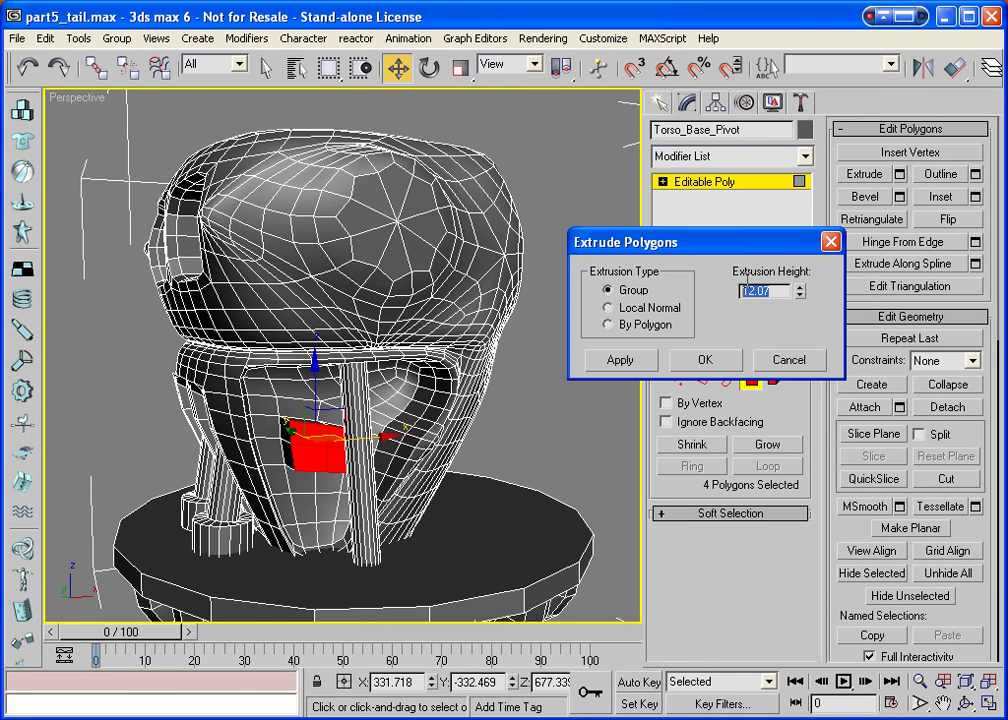
pyautogui.write('0.001')
pyautogui.press('Return')
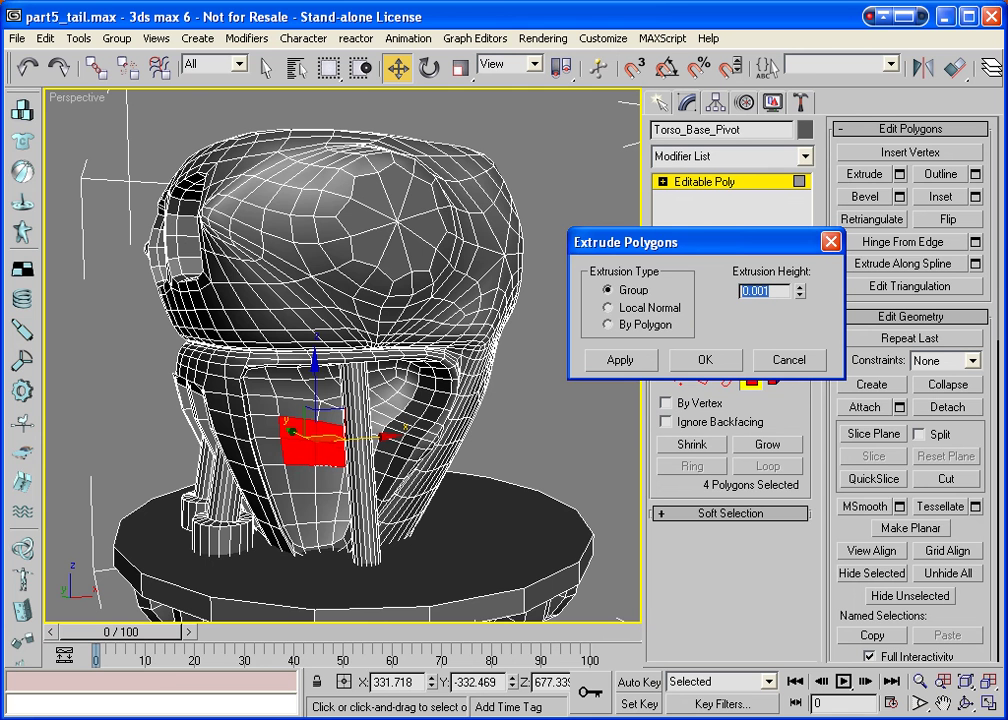
pyautogui.click(727, 371)
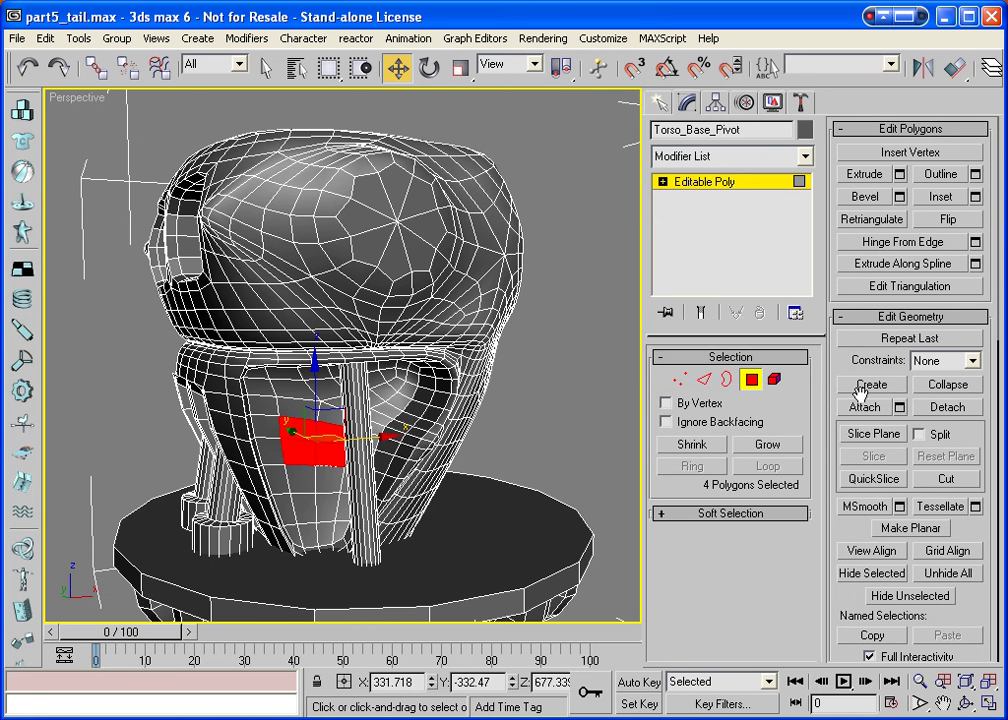
# Try MSmooth on the four extruded polygons, undo it and clear the polygon selection.
pyautogui.click(866, 507)
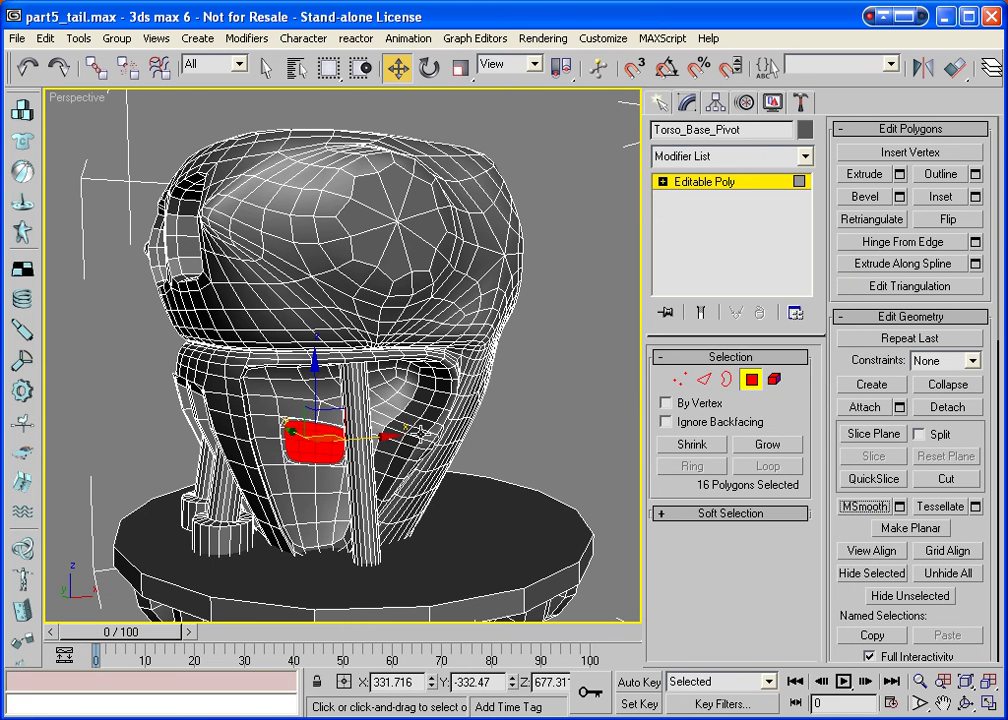
pyautogui.hotkey('ctrl', 'z')
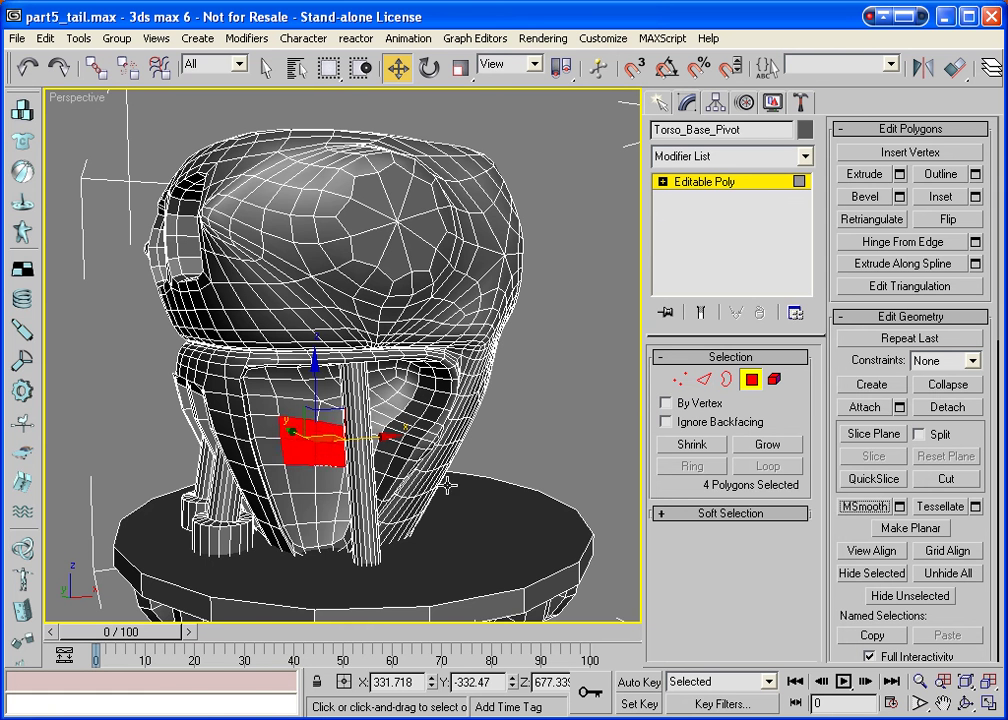
pyautogui.click(566, 456)
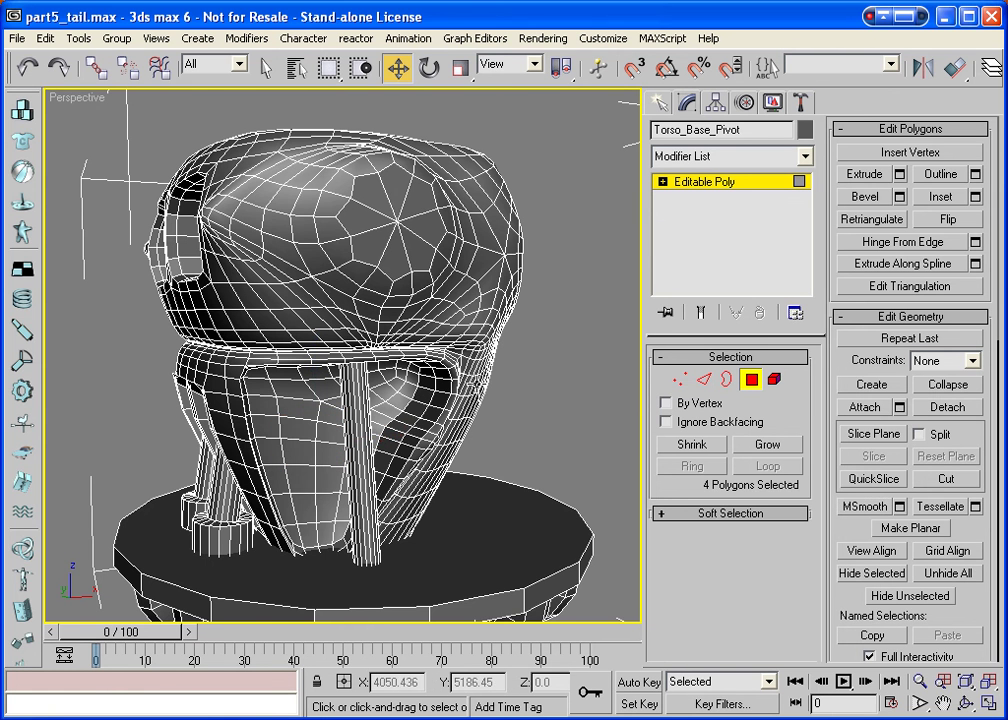
# Extrude a single polygon of the side opening's inner wall by 0.001 and round it with MSmooth.
pyautogui.click(299, 452)
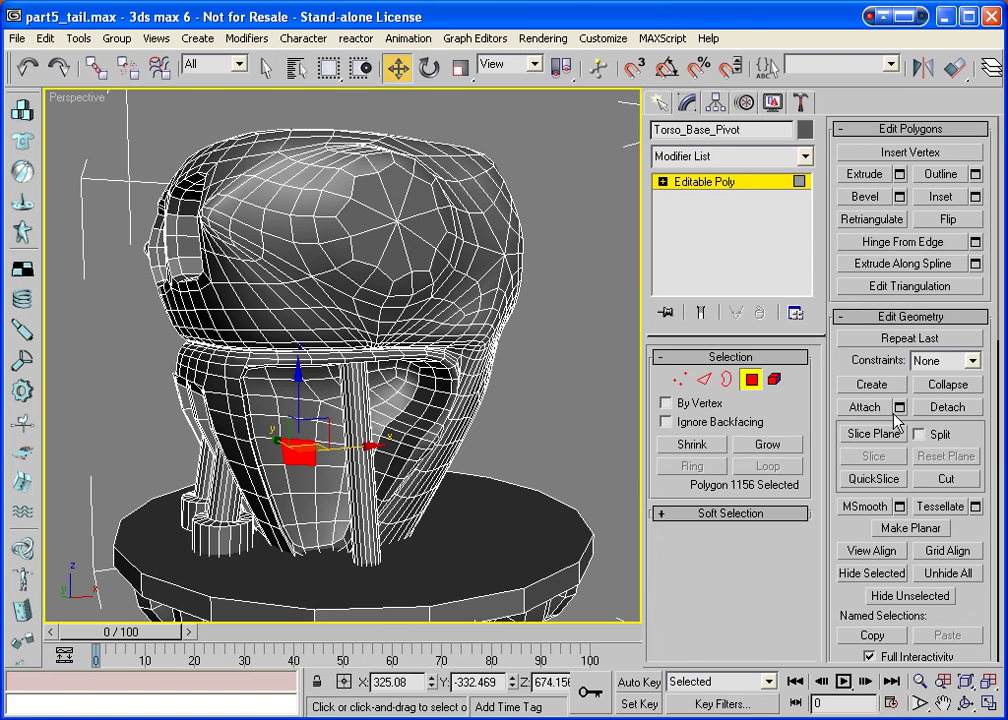
pyautogui.click(899, 174)
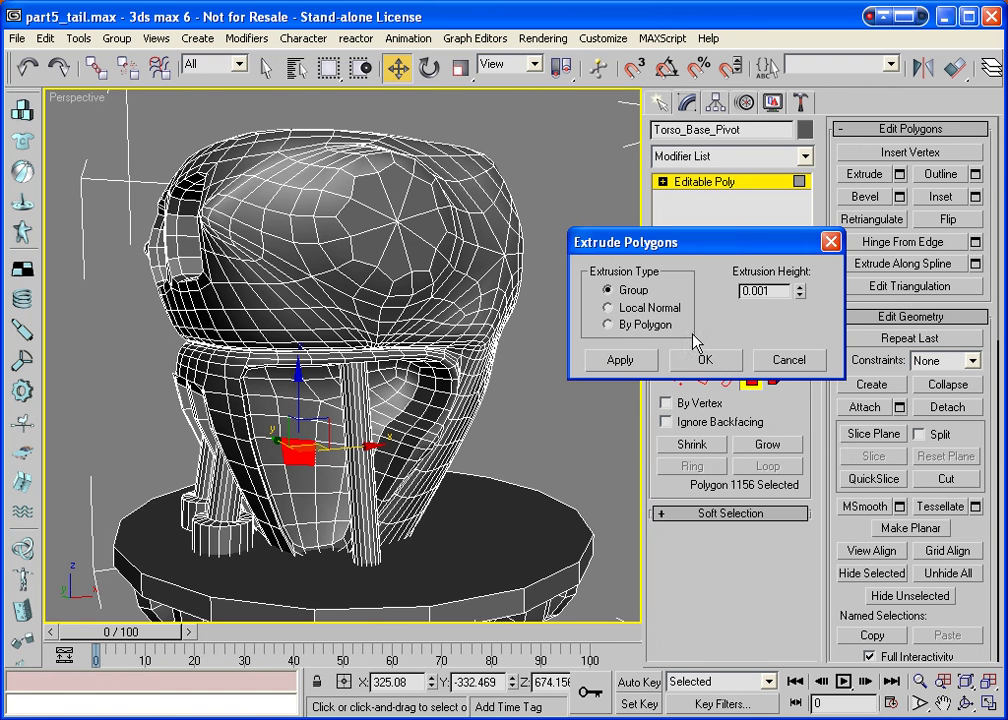
pyautogui.click(704, 360)
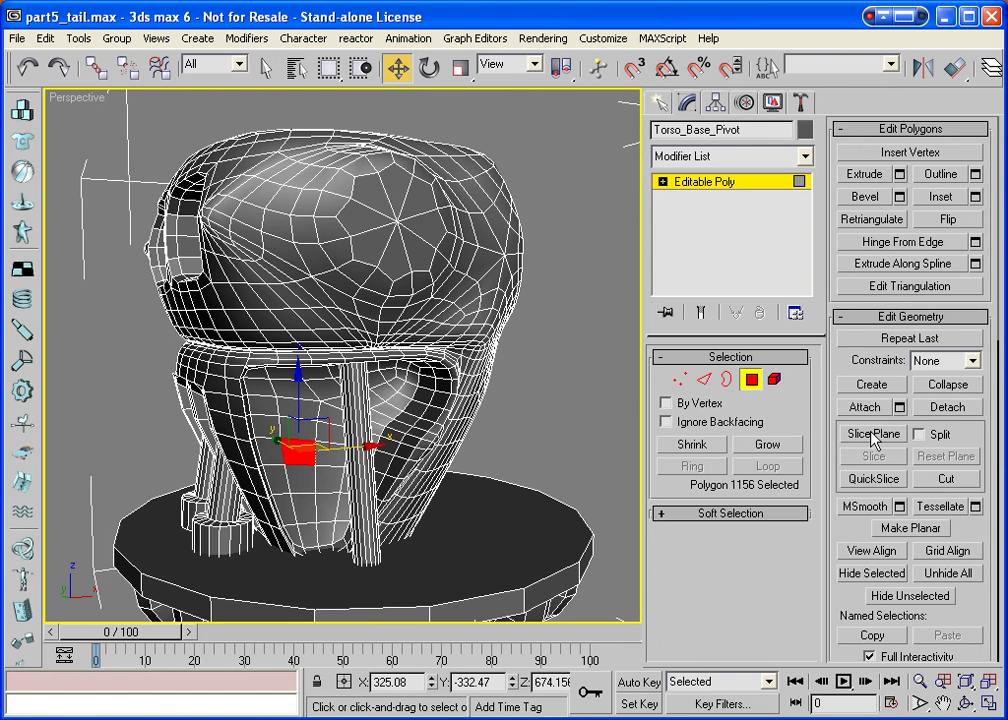
pyautogui.click(865, 506)
# Grow the selection of the rounded patch outward by one ring of polygons.
pyautogui.click(966, 704)
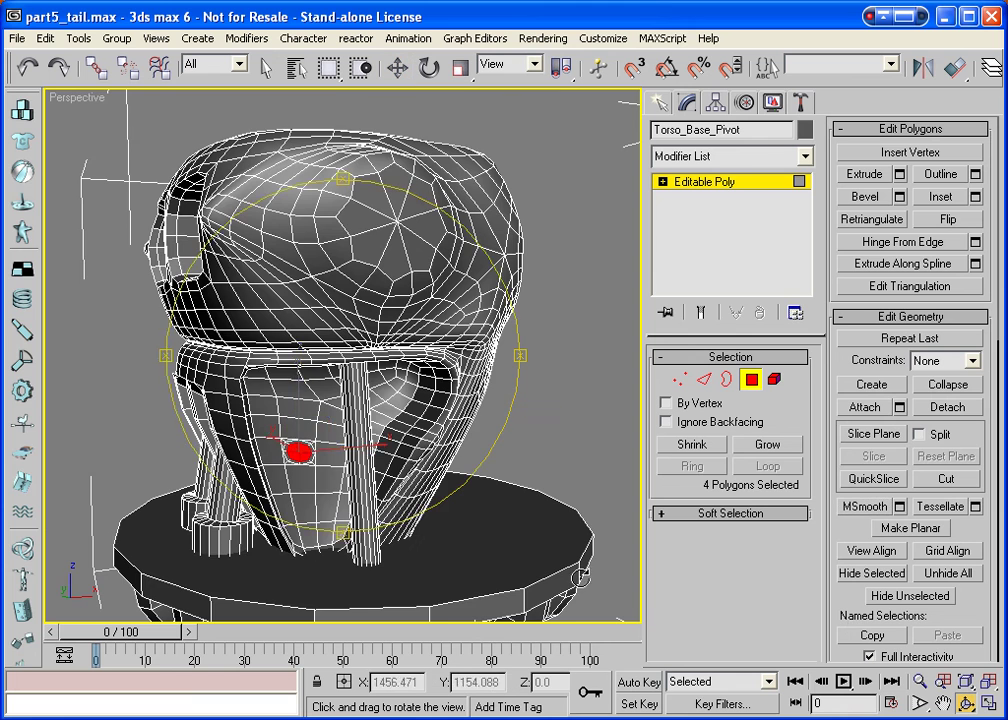
pyautogui.moveTo(300, 380); pyautogui.dragTo(380, 377)
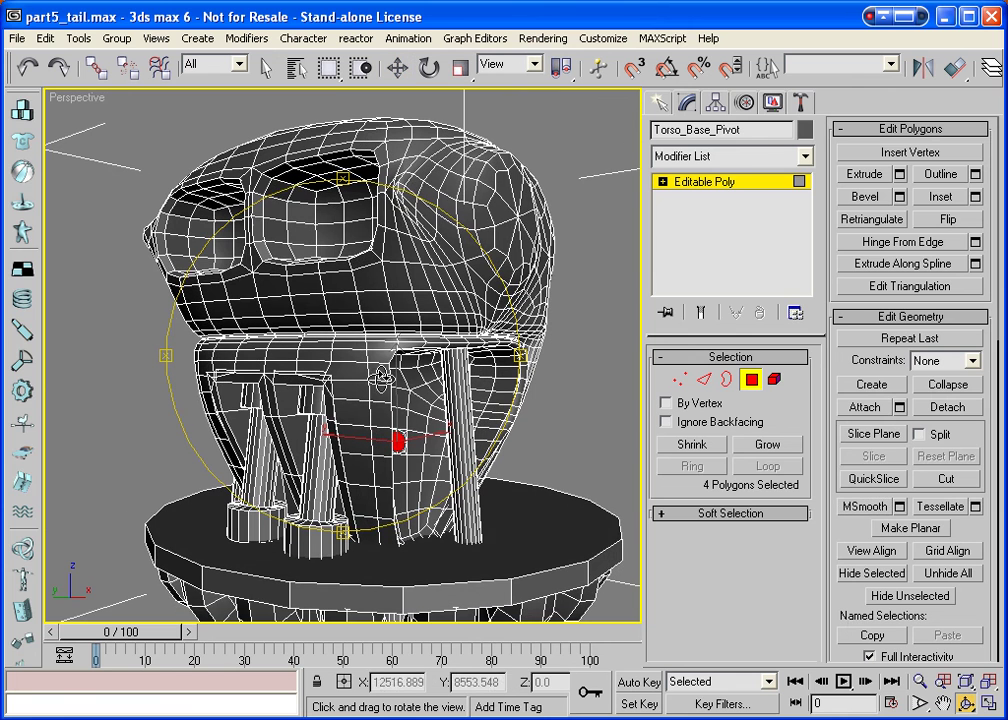
pyautogui.click(766, 445)
pyautogui.moveTo(376, 333); pyautogui.dragTo(278, 325)
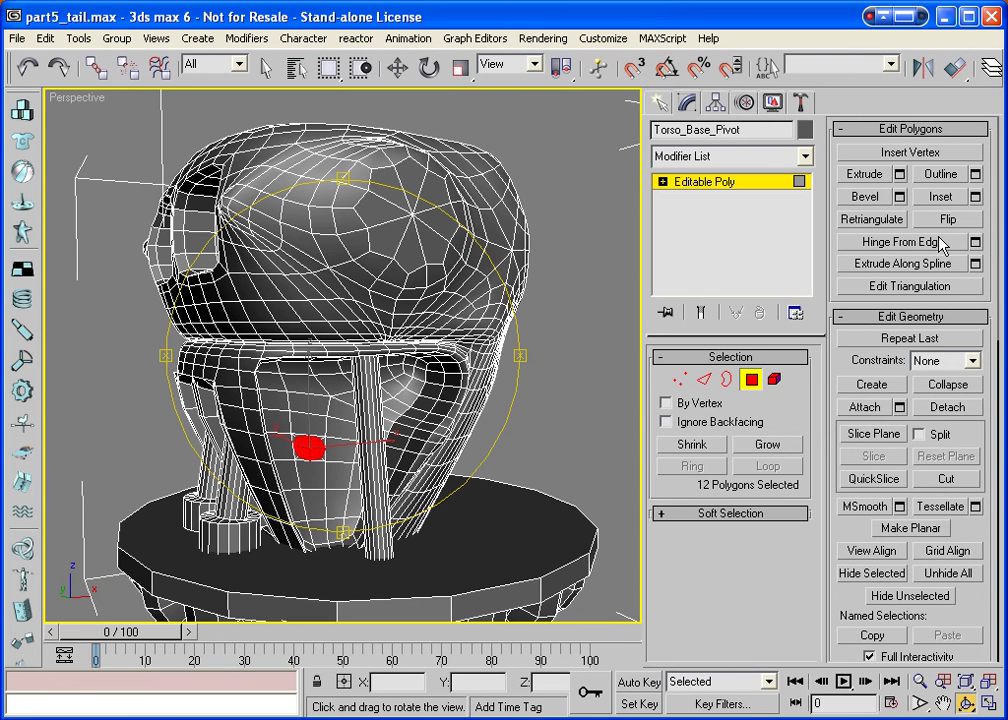
# Hinge the grown patch from a horizontal edge just below it, with an angle of 90 and 7 segments, to form a downward-curving pipe.
pyautogui.click(975, 241)
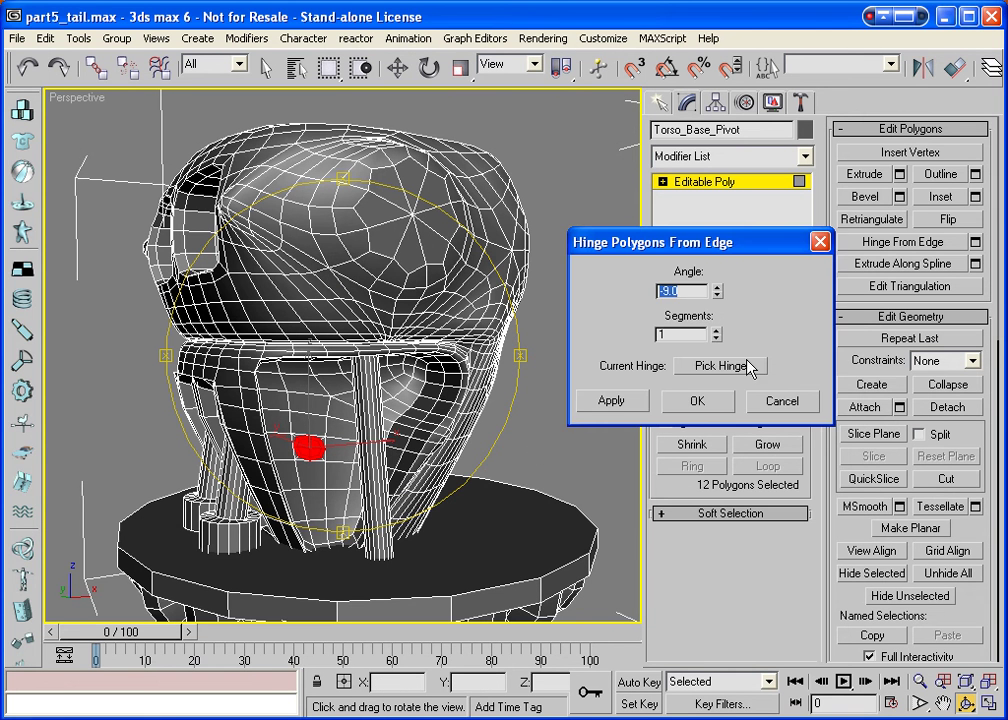
pyautogui.click(751, 367)
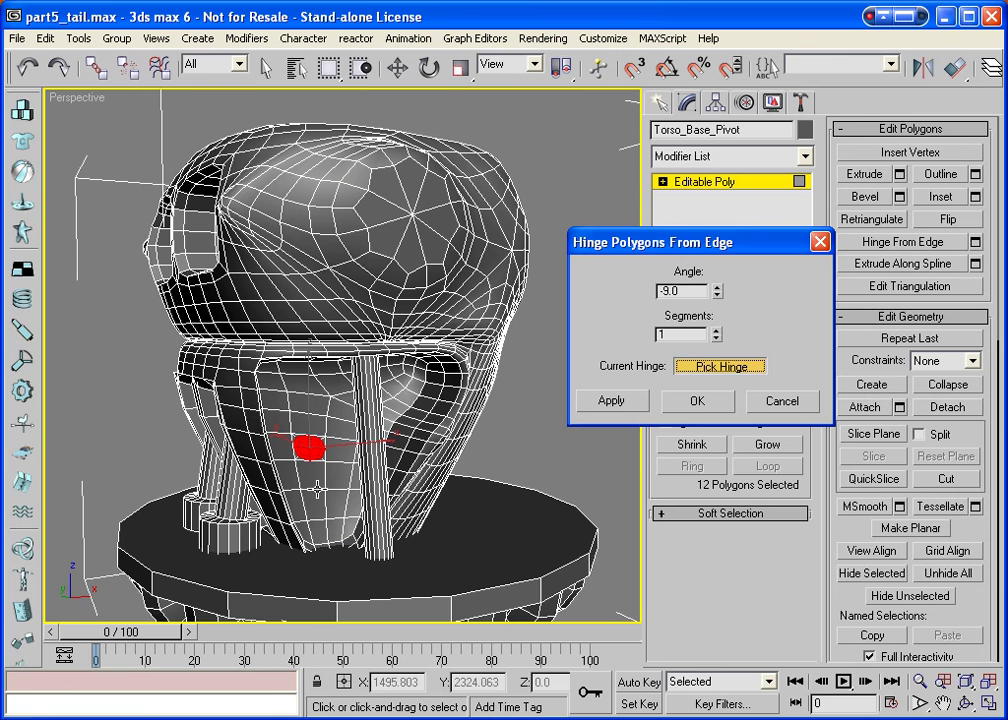
pyautogui.click(317, 489)
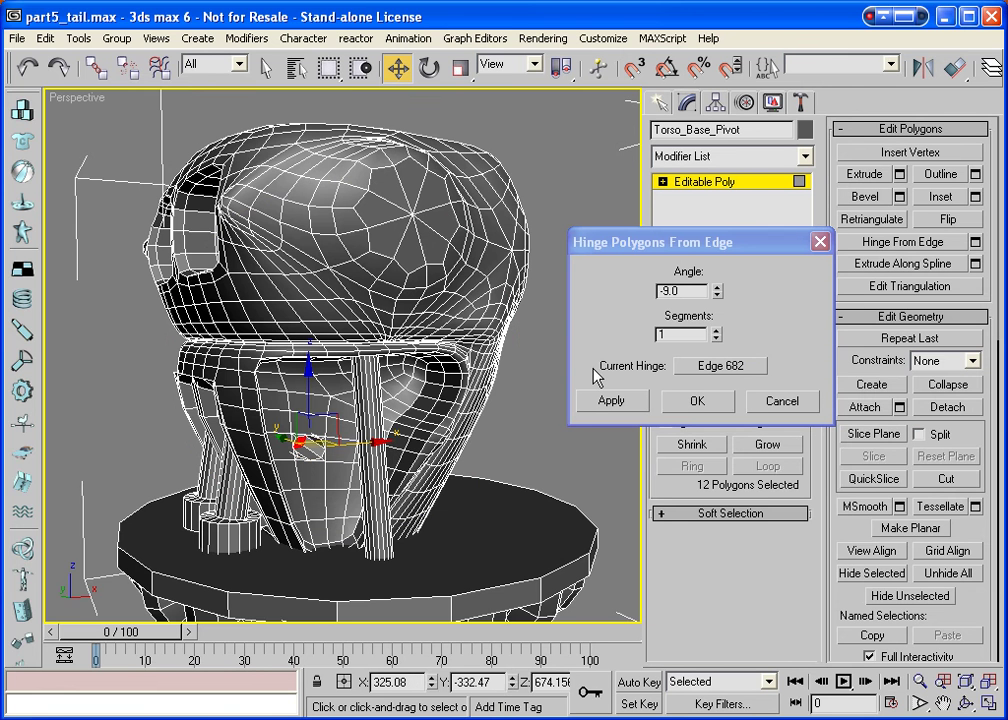
pyautogui.moveTo(716, 291); pyautogui.dragTo(736, 233)
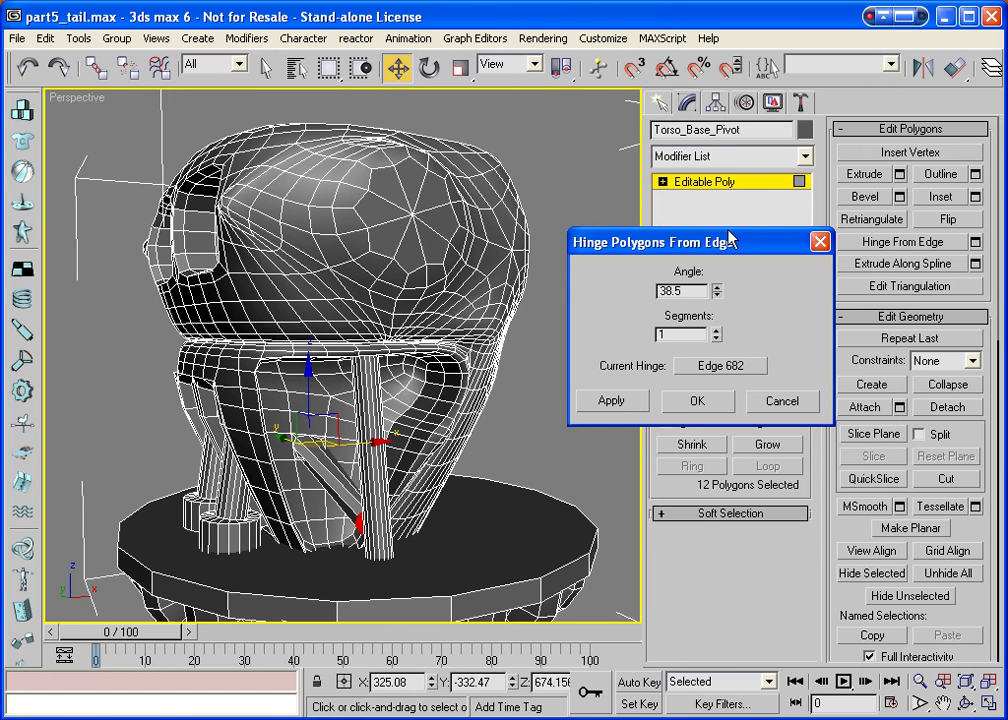
pyautogui.click(711, 366)
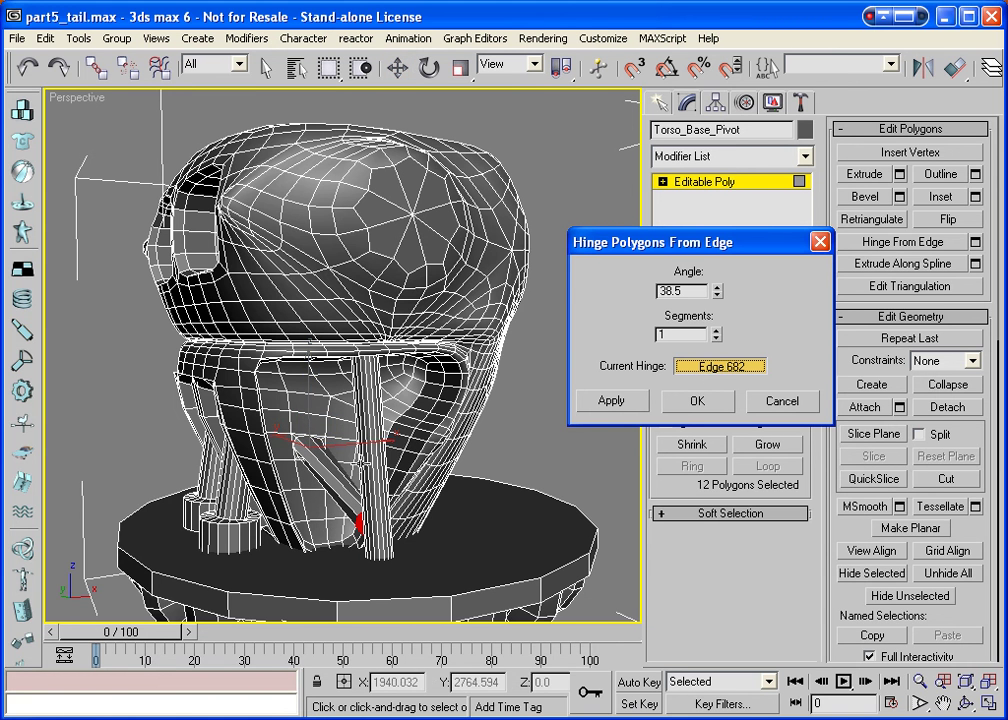
pyautogui.click(305, 488)
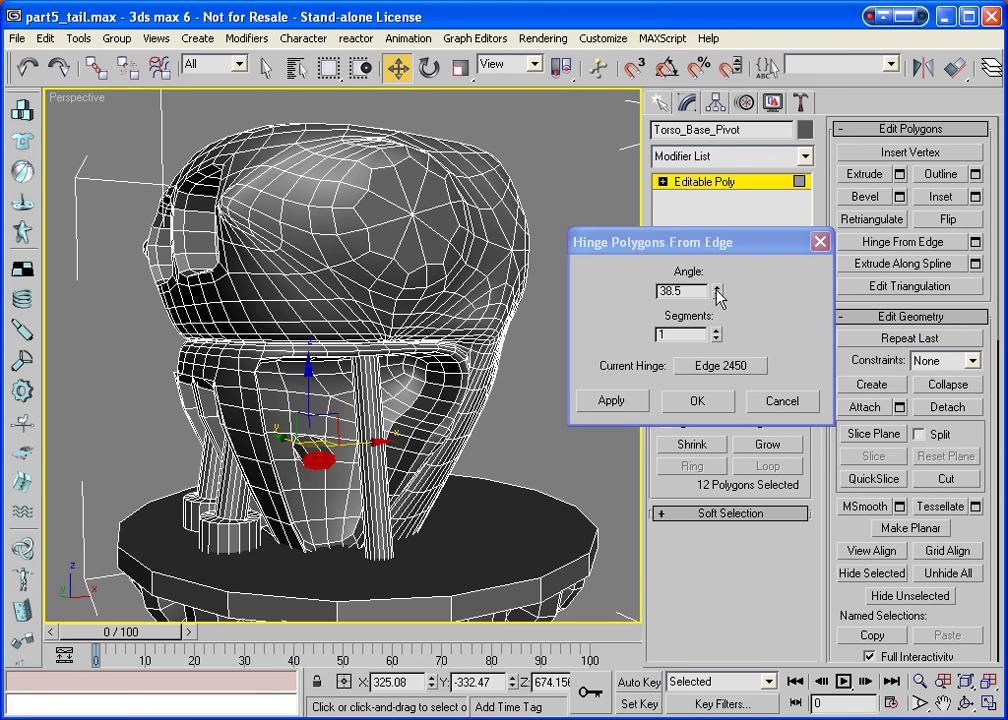
pyautogui.moveTo(717, 289); pyautogui.dragTo(733, 185)
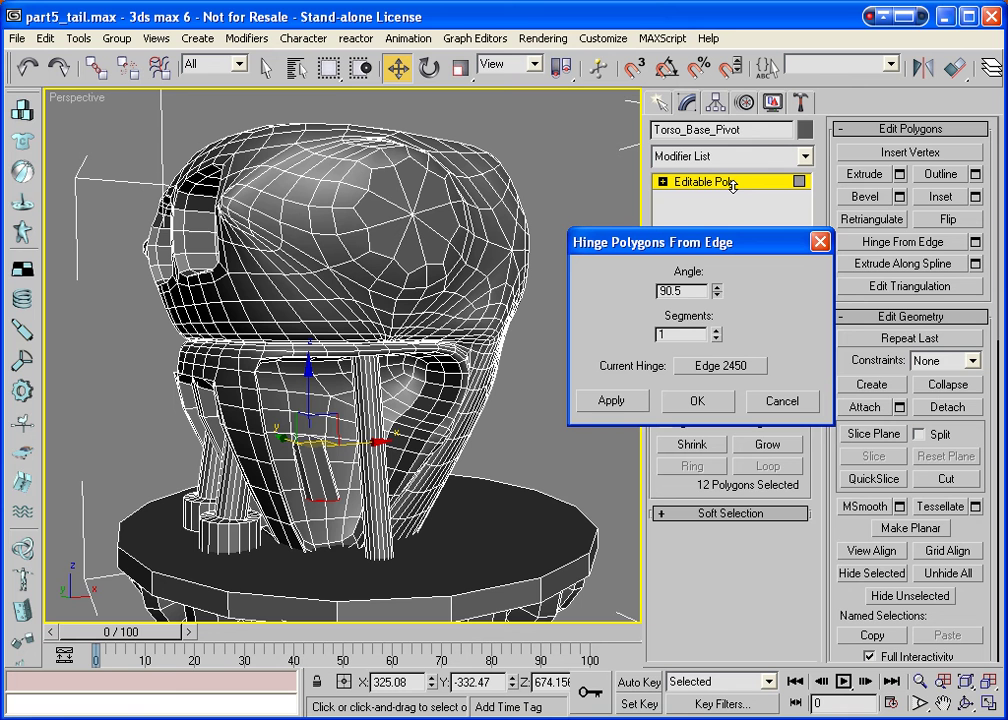
pyautogui.click(717, 294)
pyautogui.click(716, 331)
pyautogui.click(716, 331)
pyautogui.click(716, 331)
pyautogui.click(717, 331)
pyautogui.click(717, 331)
pyautogui.click(717, 331)
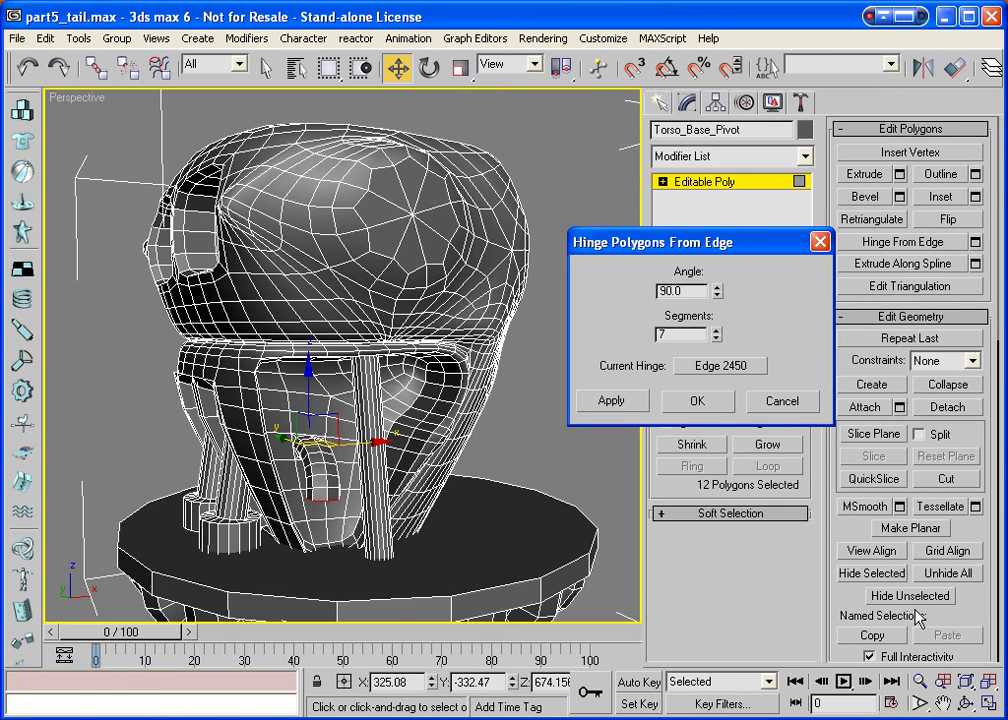
pyautogui.click(686, 400)
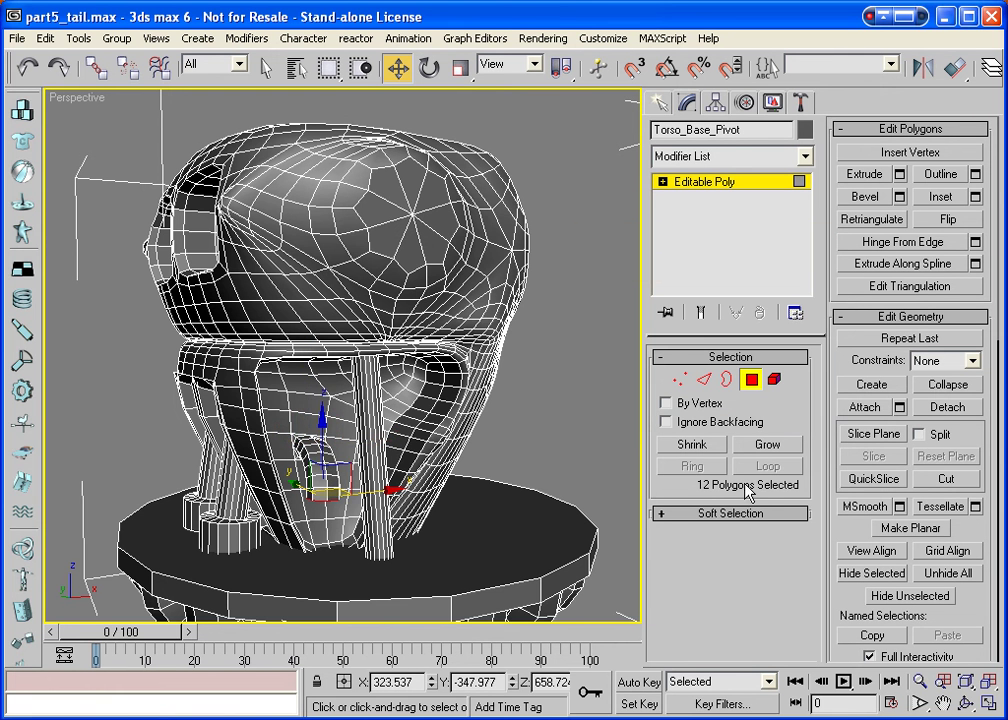
# Extrude the curved pipe's end straight down to the base plate and delete its end cap polygons.
pyautogui.click(965, 706)
pyautogui.moveTo(264, 326); pyautogui.dragTo(380, 425)
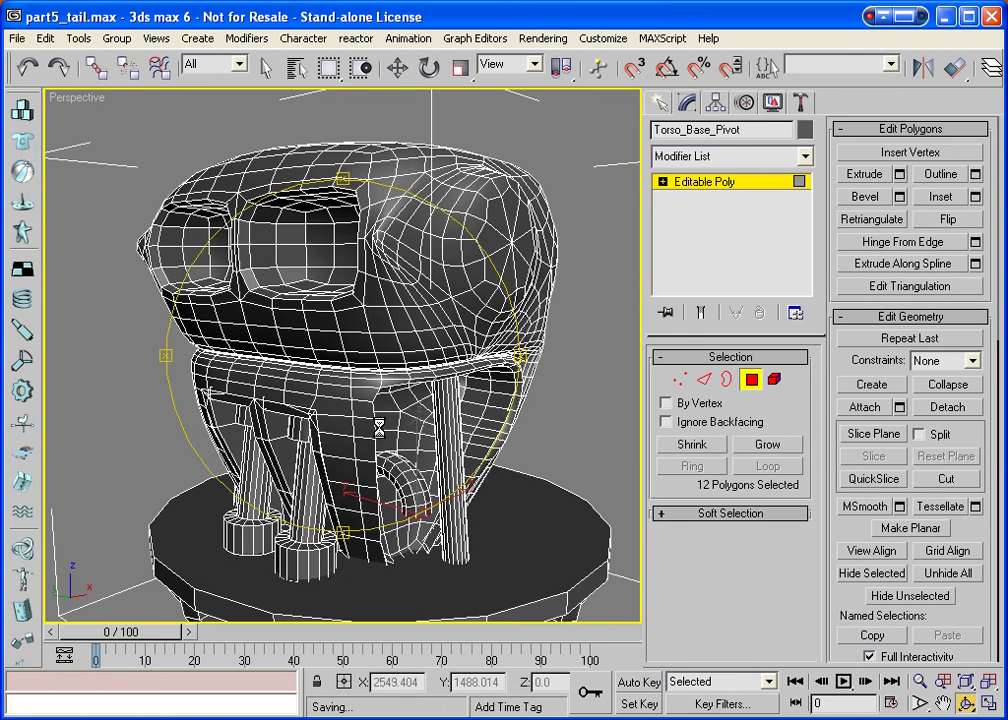
pyautogui.click(866, 175)
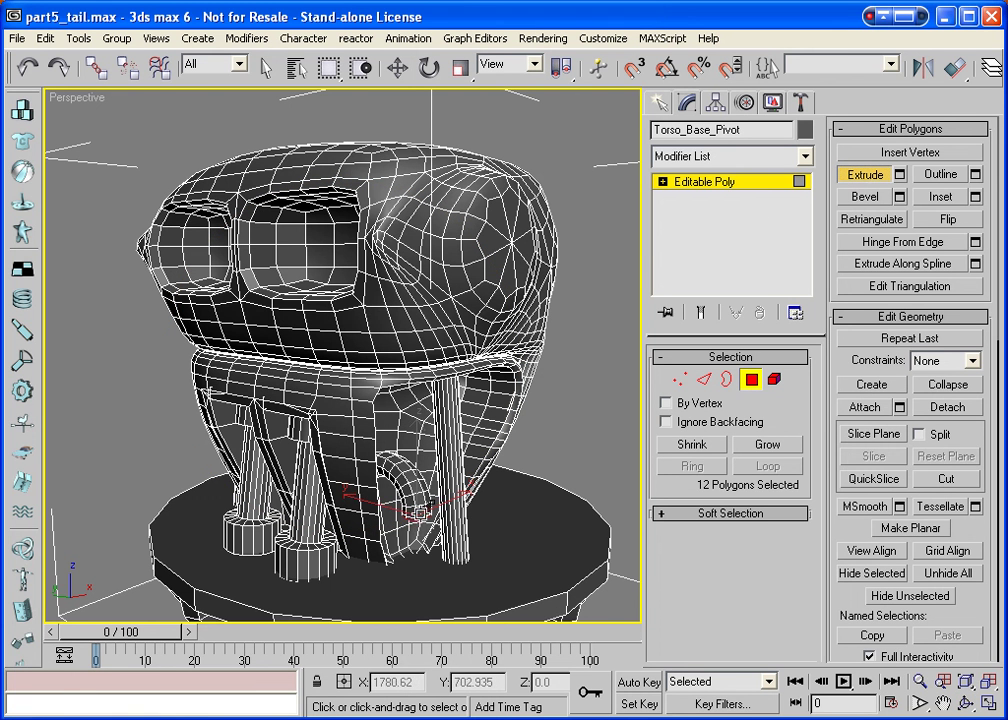
pyautogui.moveTo(425, 512); pyautogui.dragTo(437, 420)
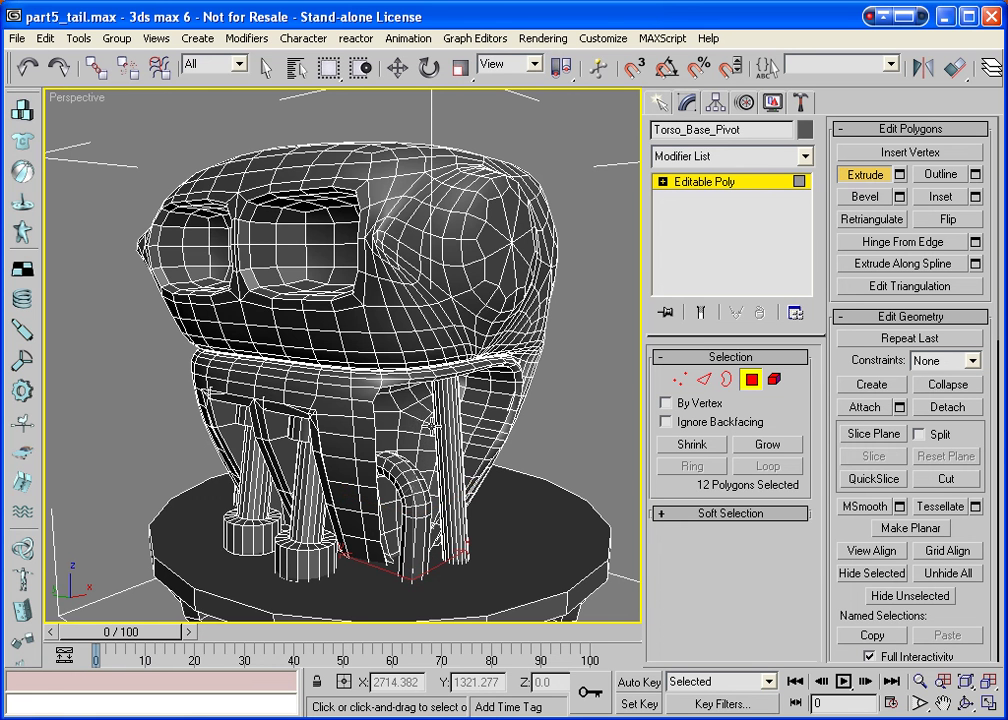
pyautogui.press('Delete')
pyautogui.press('Return')
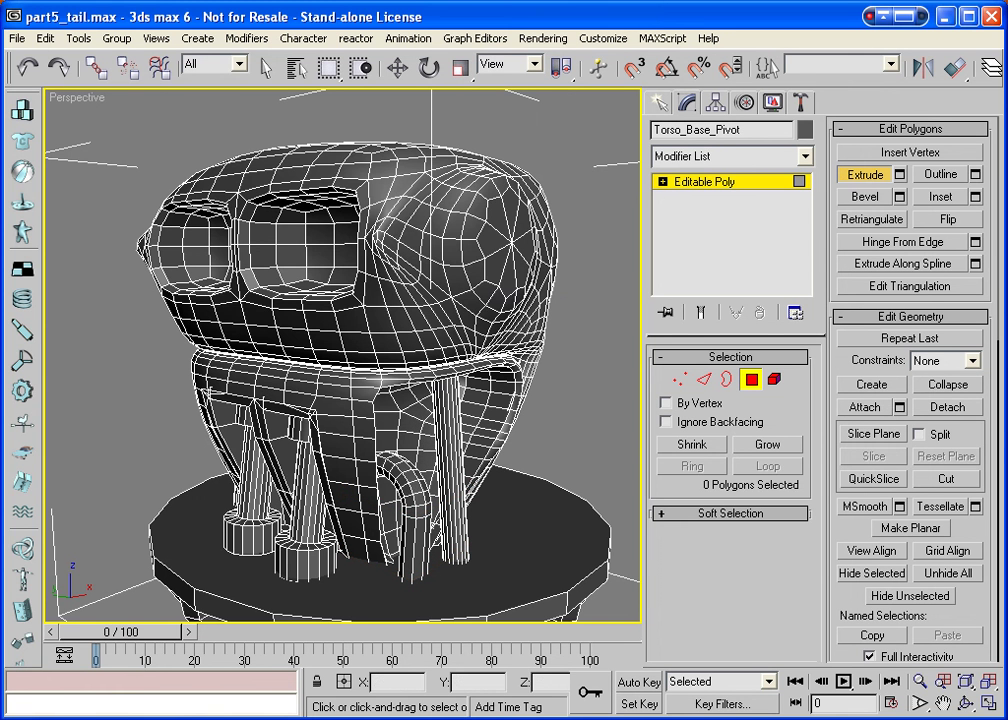
# Extrude a single polygon near the upper inner wall of the opposite side opening by 0.001 as a group.
pyautogui.click(966, 705)
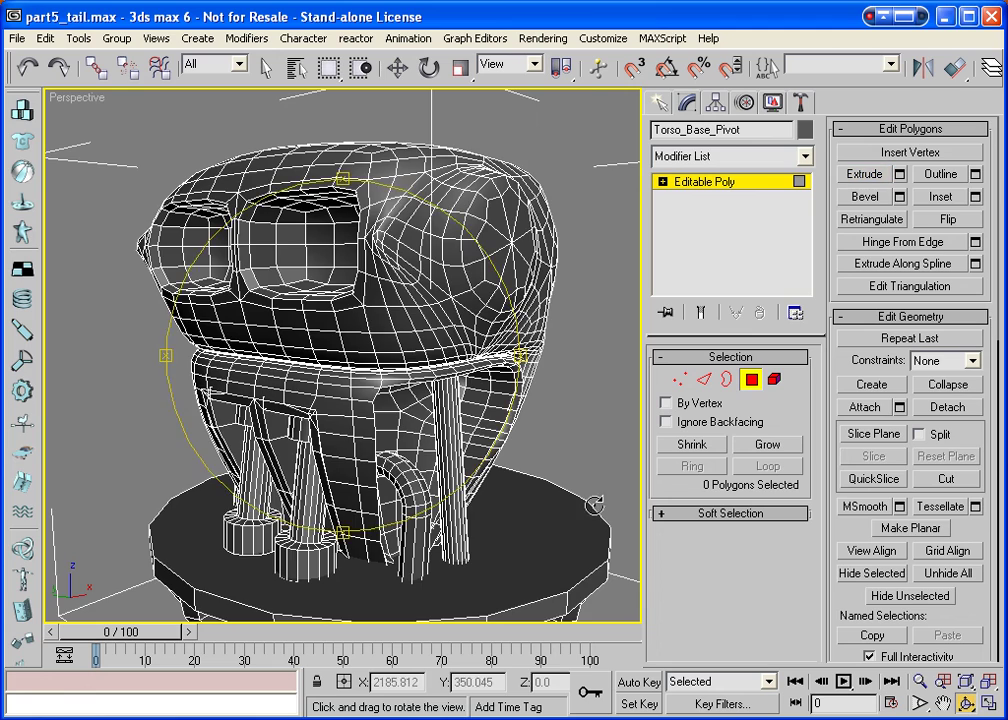
pyautogui.moveTo(422, 435); pyautogui.dragTo(5, 415)
pyautogui.moveTo(394, 419); pyautogui.dragTo(475, 420)
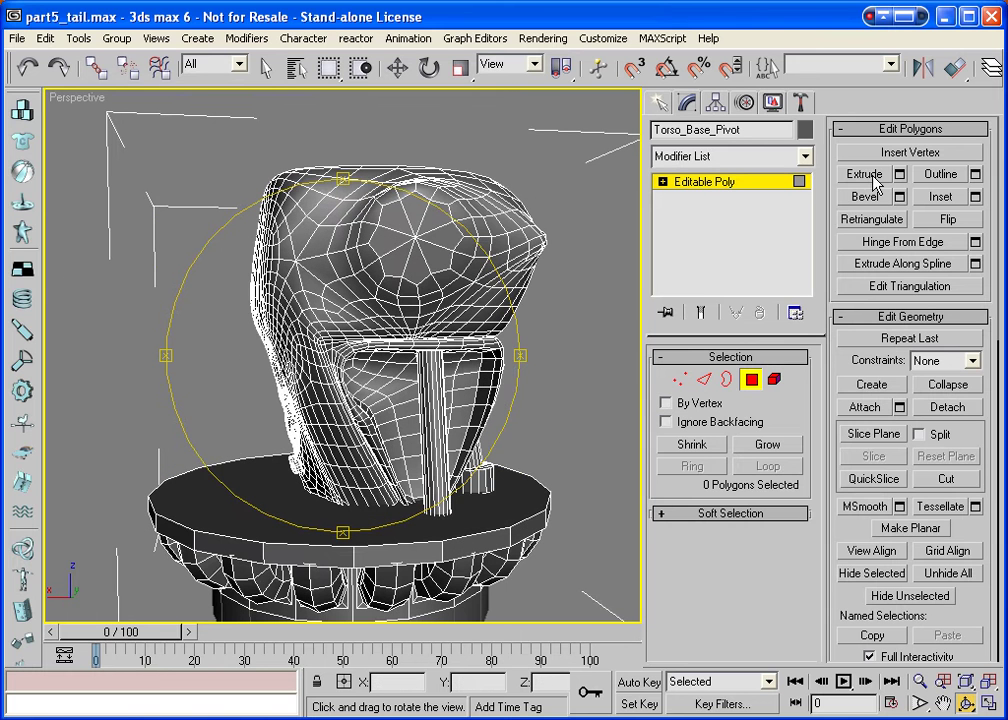
pyautogui.moveTo(310, 370); pyautogui.dragTo(349, 478)
pyautogui.rightClick(351, 480)
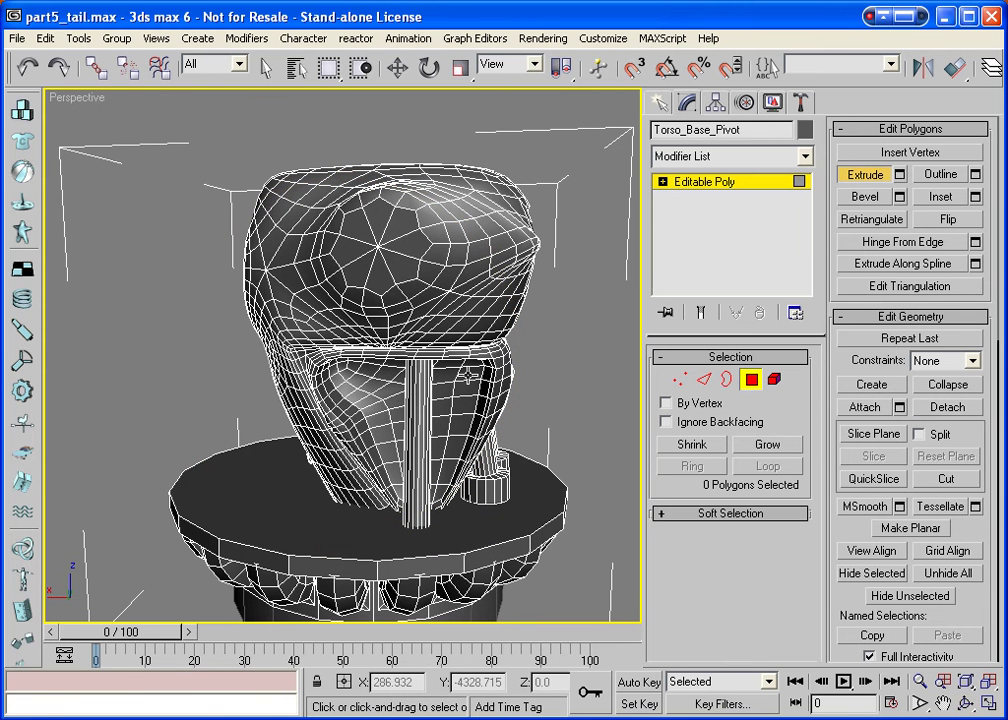
pyautogui.click(466, 384)
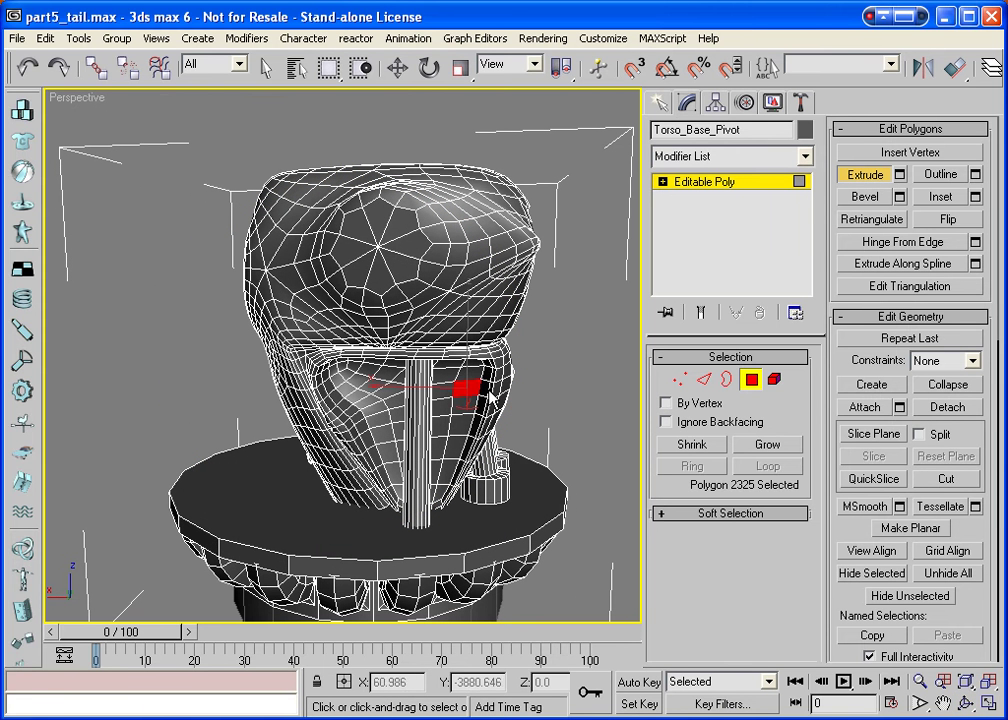
pyautogui.click(899, 177)
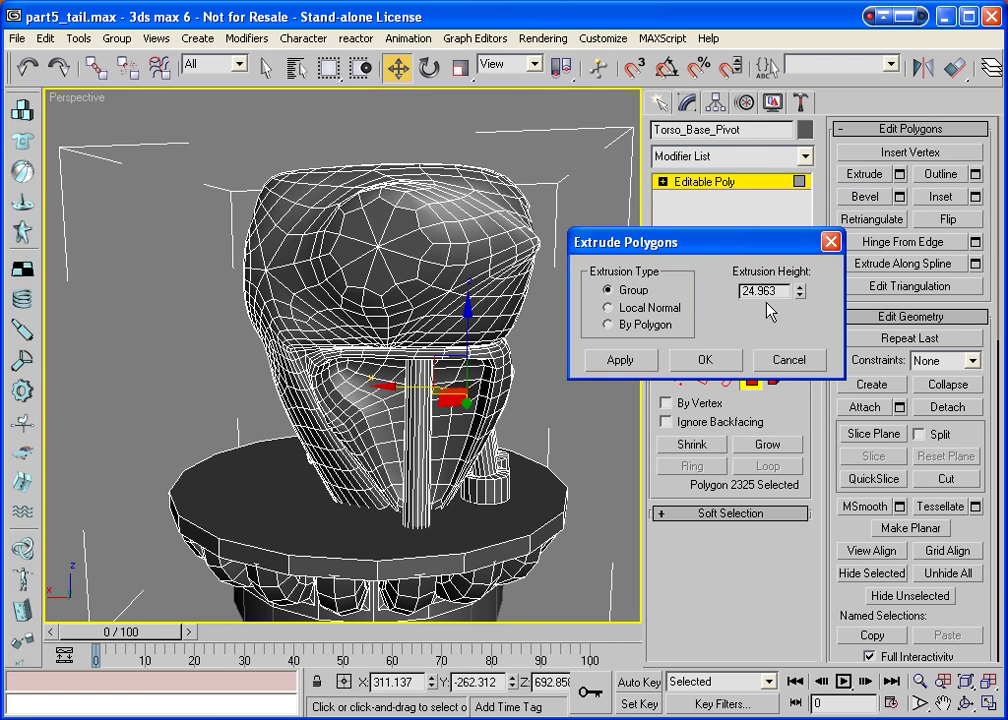
pyautogui.write('0.001')
pyautogui.click(698, 361)
pyautogui.click(975, 241)
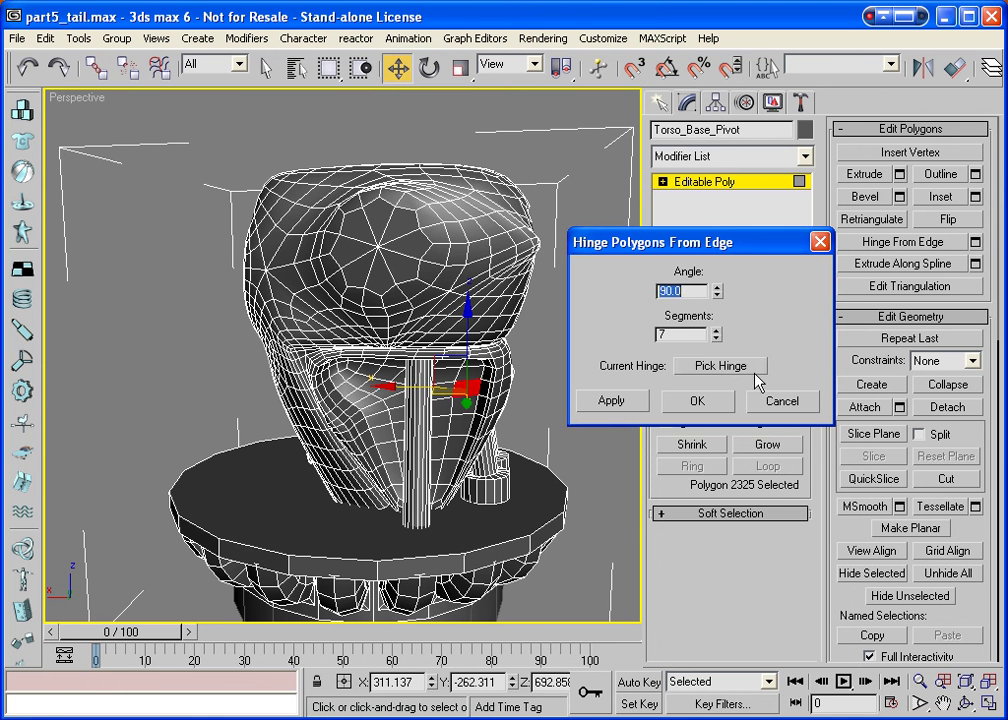
pyautogui.click(685, 367)
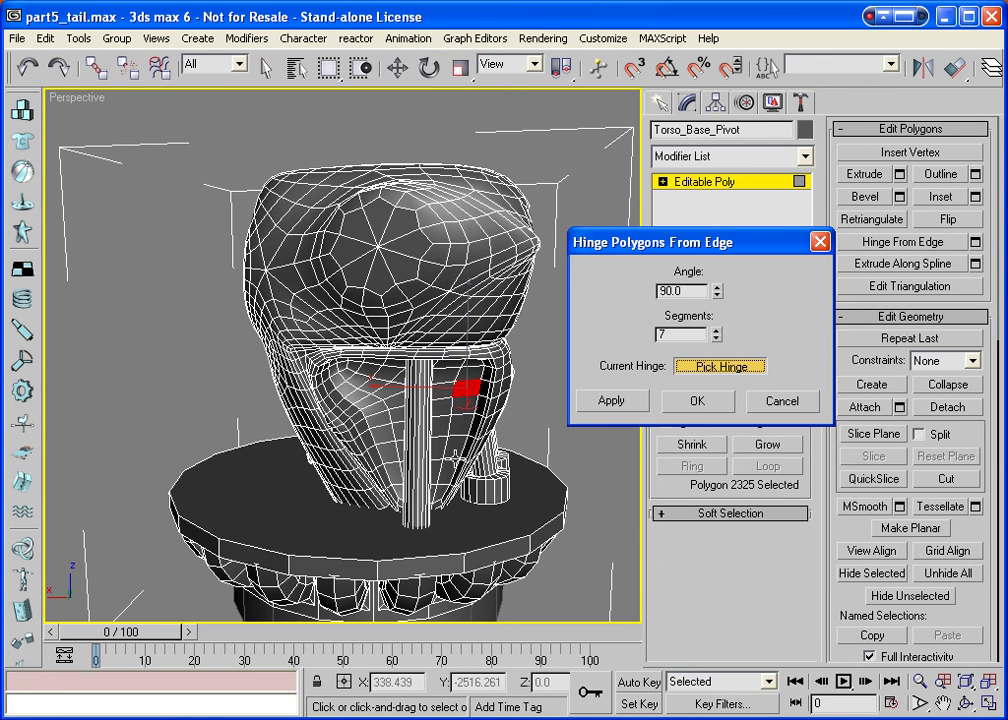
pyautogui.click(456, 459)
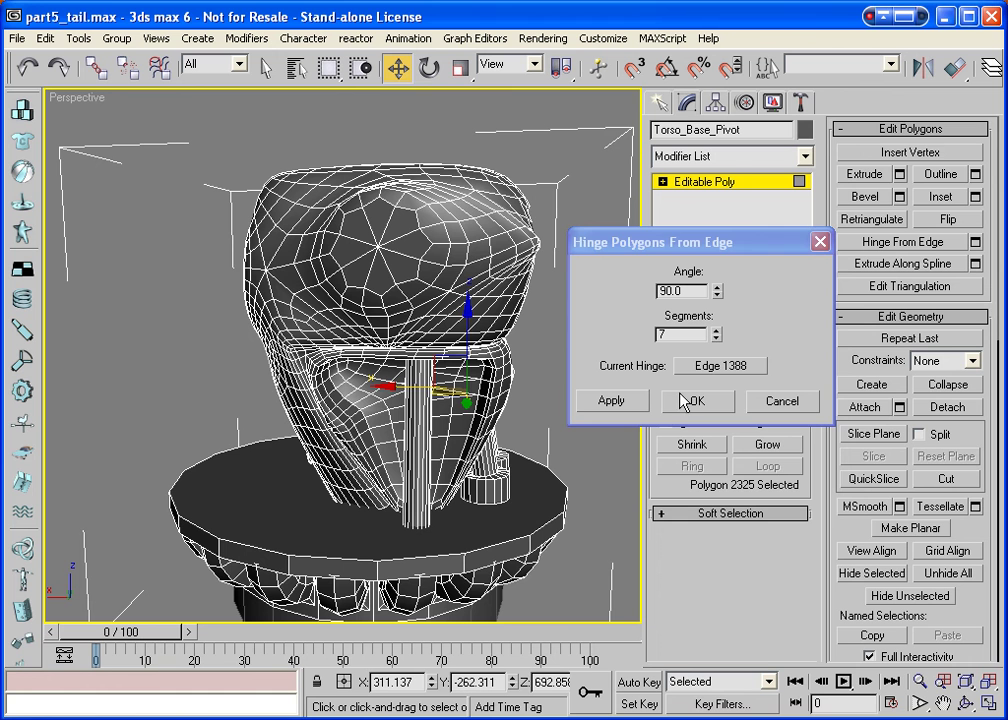
pyautogui.click(716, 366)
pyautogui.click(352, 361)
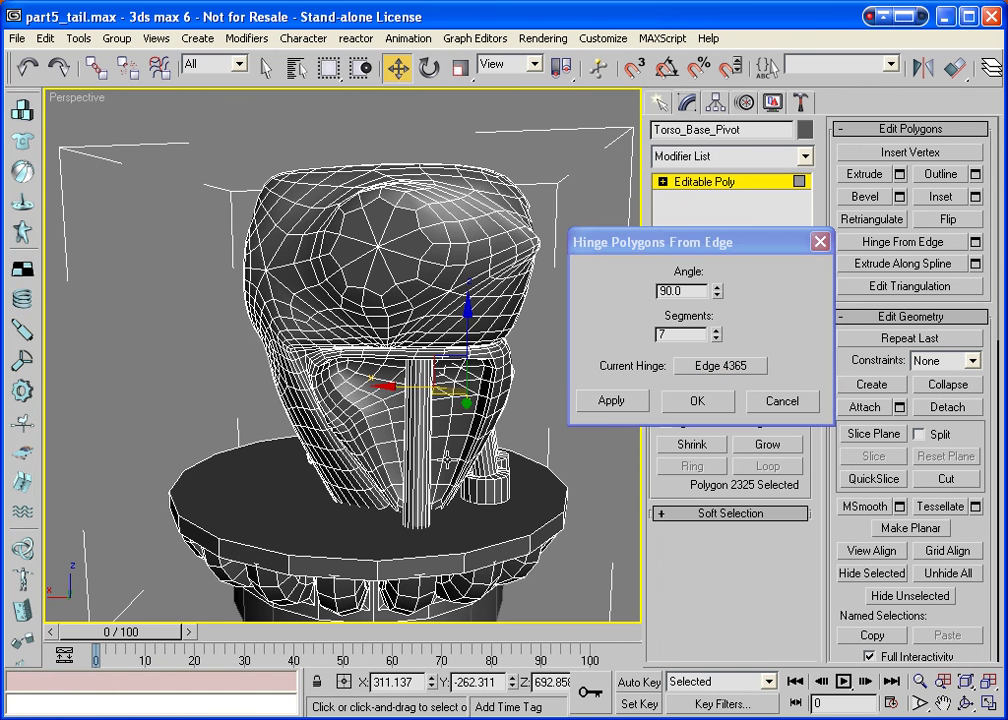
pyautogui.click(676, 370)
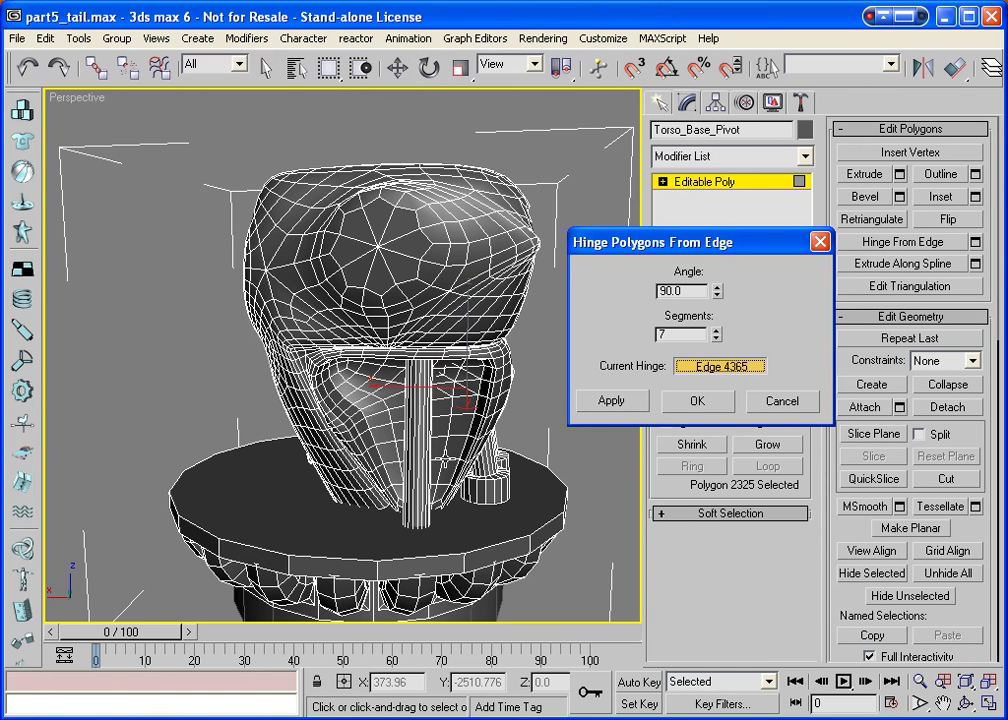
pyautogui.click(351, 361)
pyautogui.click(966, 704)
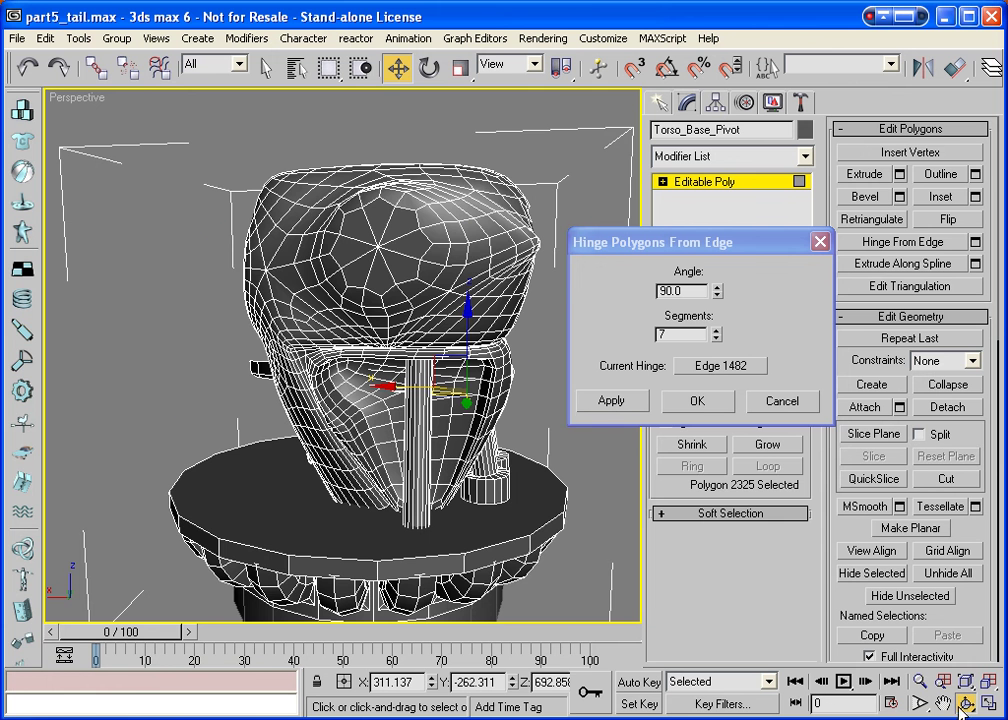
pyautogui.moveTo(388, 448); pyautogui.dragTo(401, 518)
pyautogui.rightClick(401, 518)
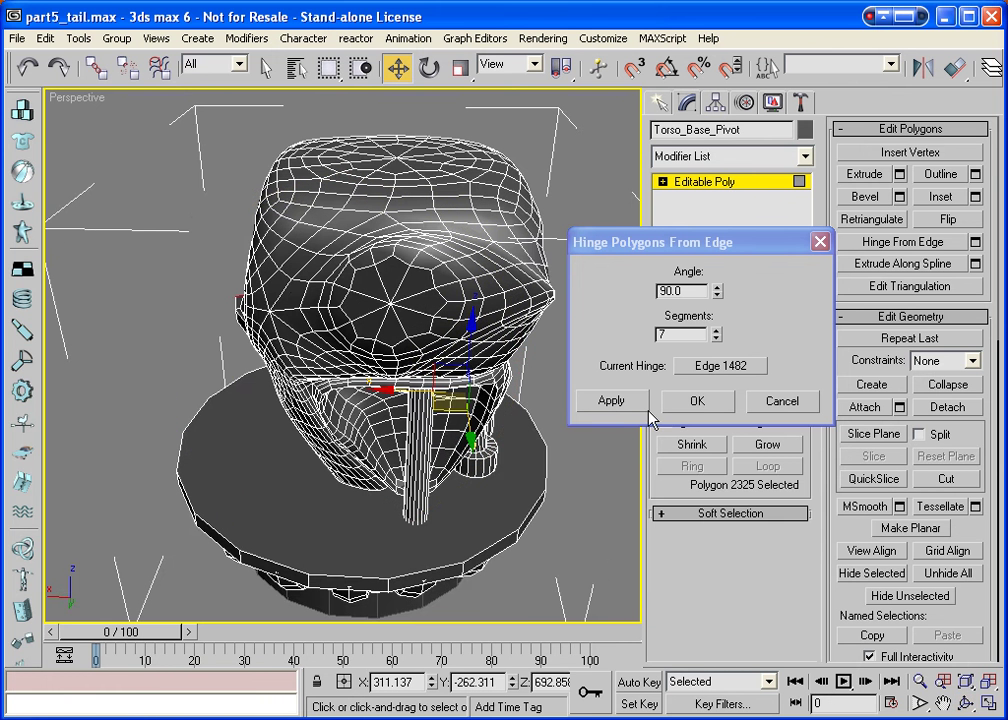
pyautogui.click(730, 369)
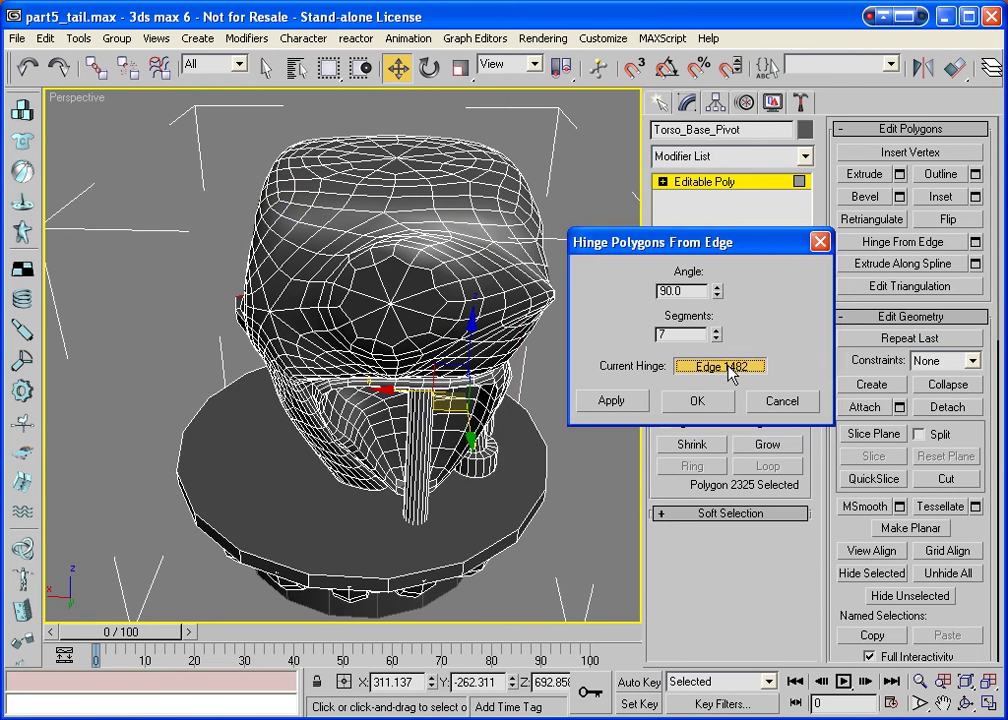
pyautogui.click(451, 447)
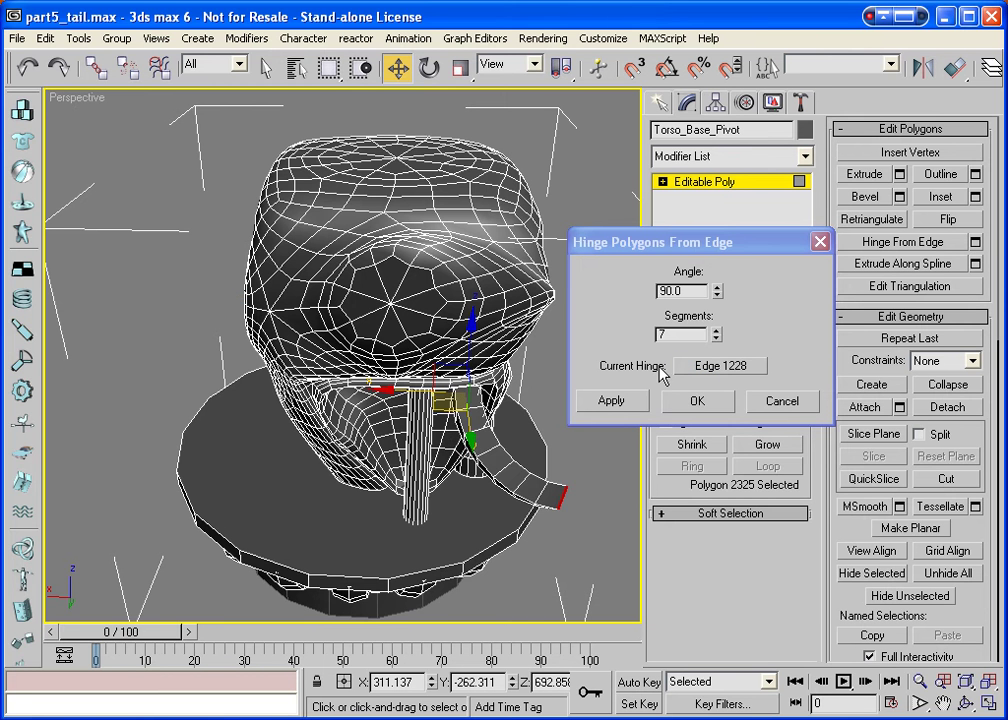
pyautogui.click(778, 402)
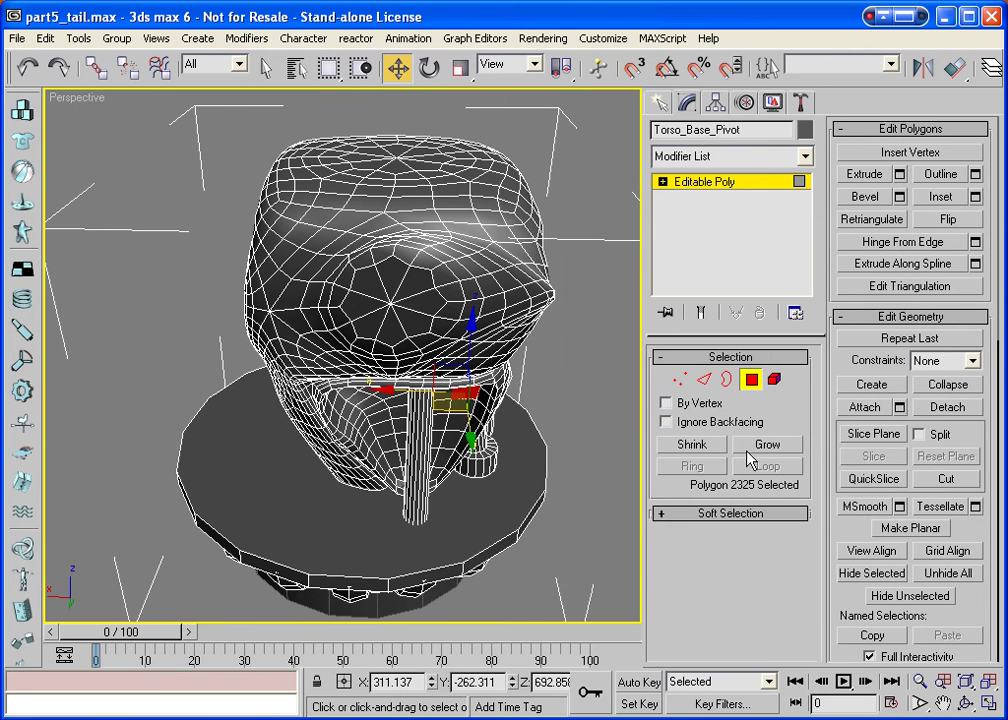
# Round the extruded polygon with MSmooth and grow the selection outward by one ring of polygons.
pyautogui.click(866, 506)
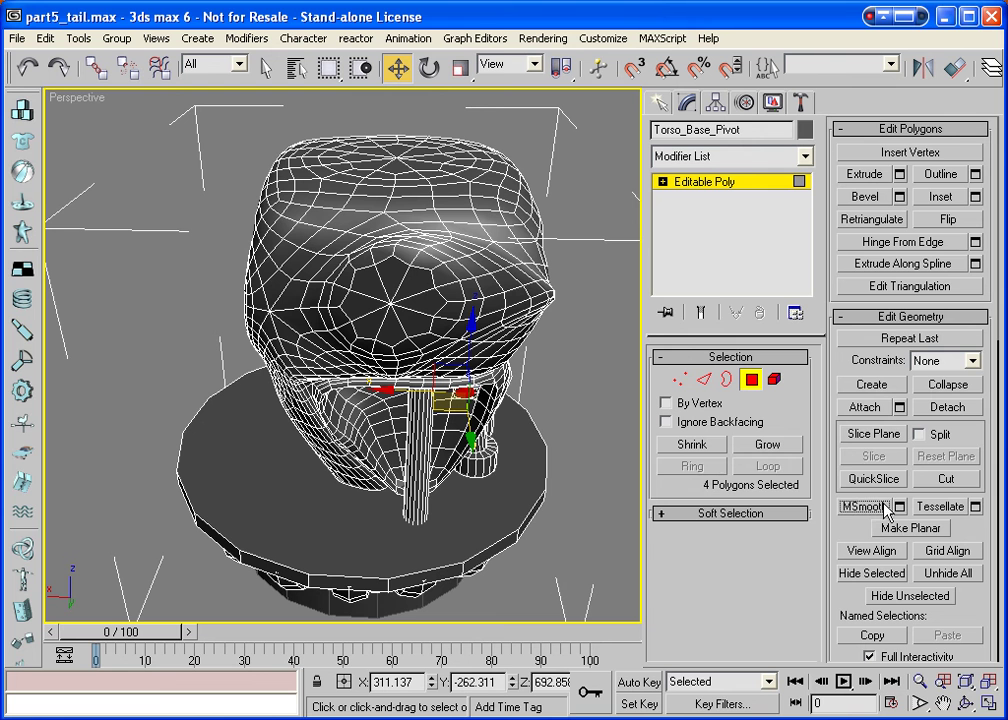
pyautogui.click(763, 446)
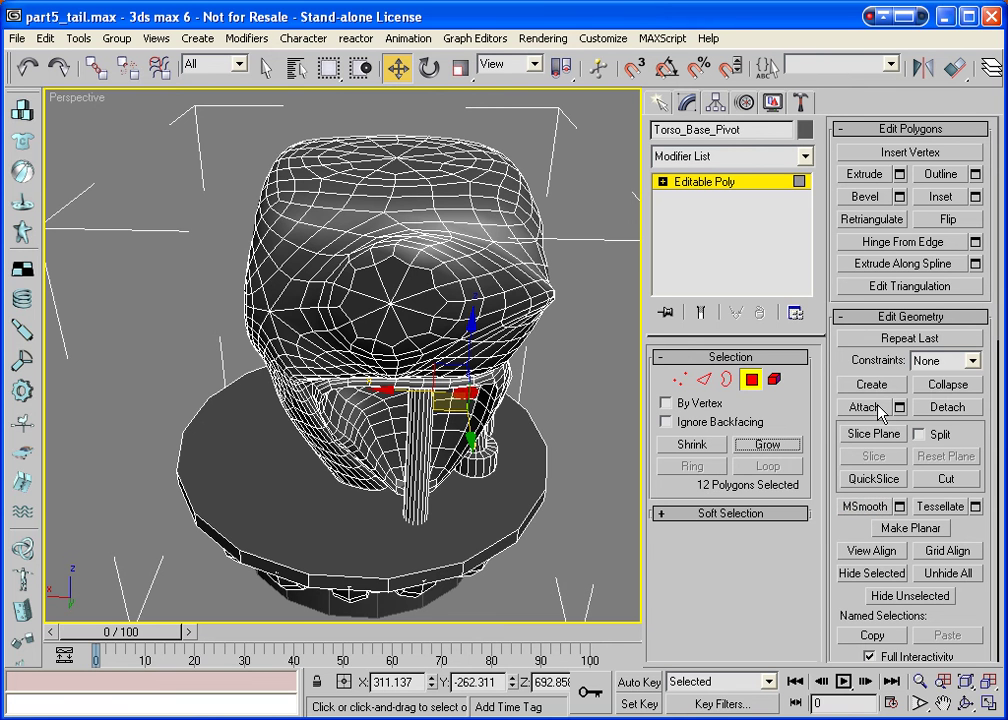
# Hinge the grown patch from a wall edge below it, with an angle of 90 and 7 segments, to form a downward-curving pipe.
pyautogui.click(975, 243)
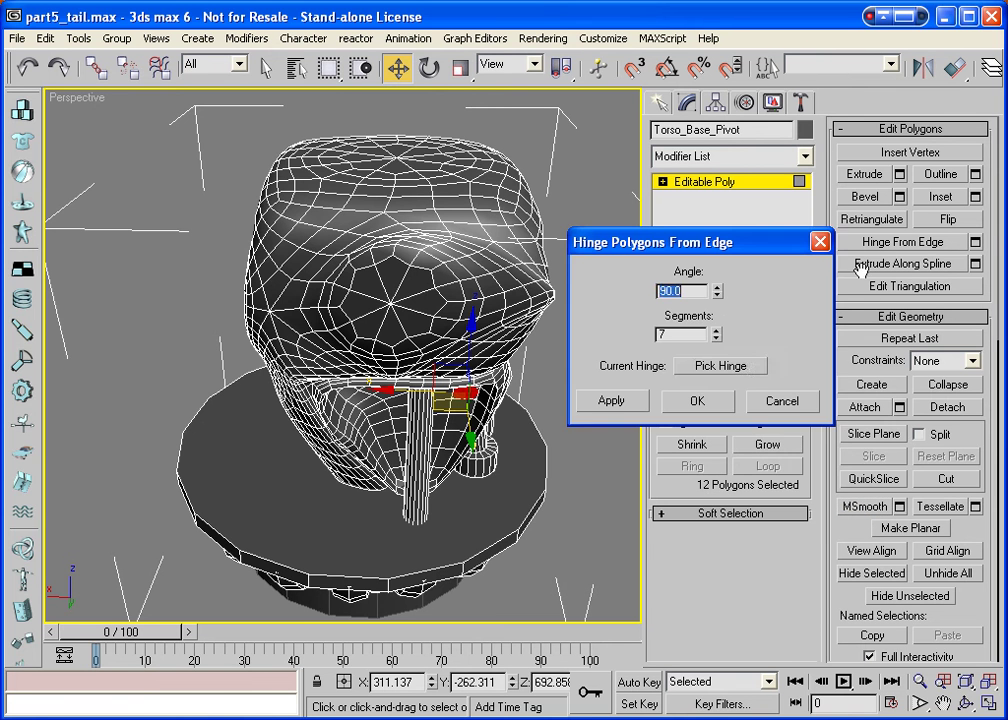
pyautogui.click(740, 367)
pyautogui.click(920, 681)
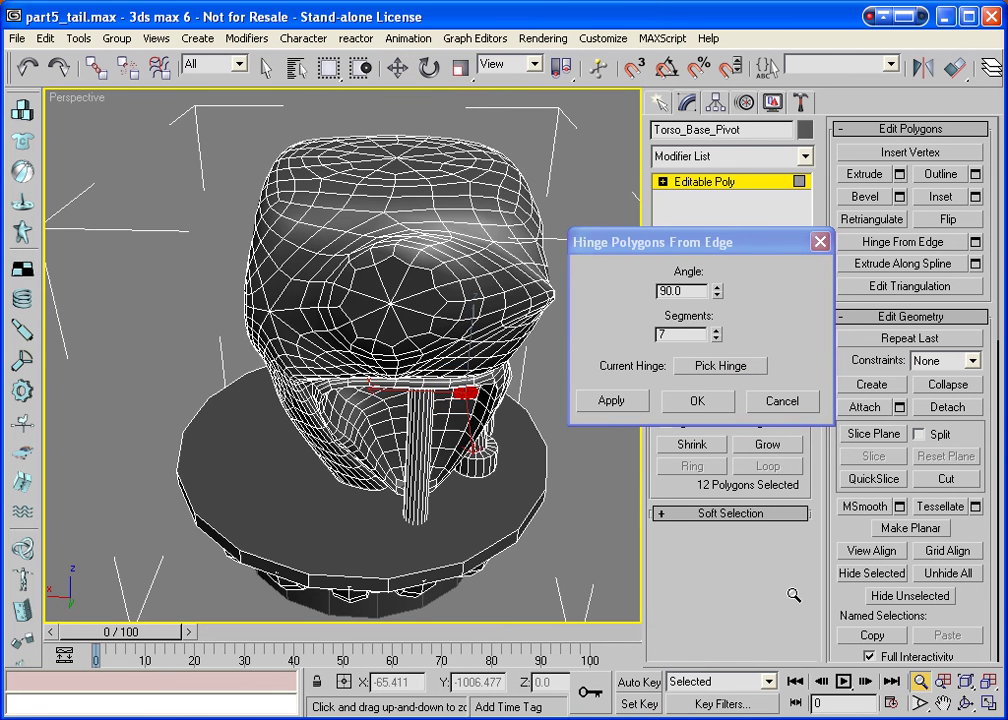
pyautogui.moveTo(419, 400); pyautogui.dragTo(427, 263)
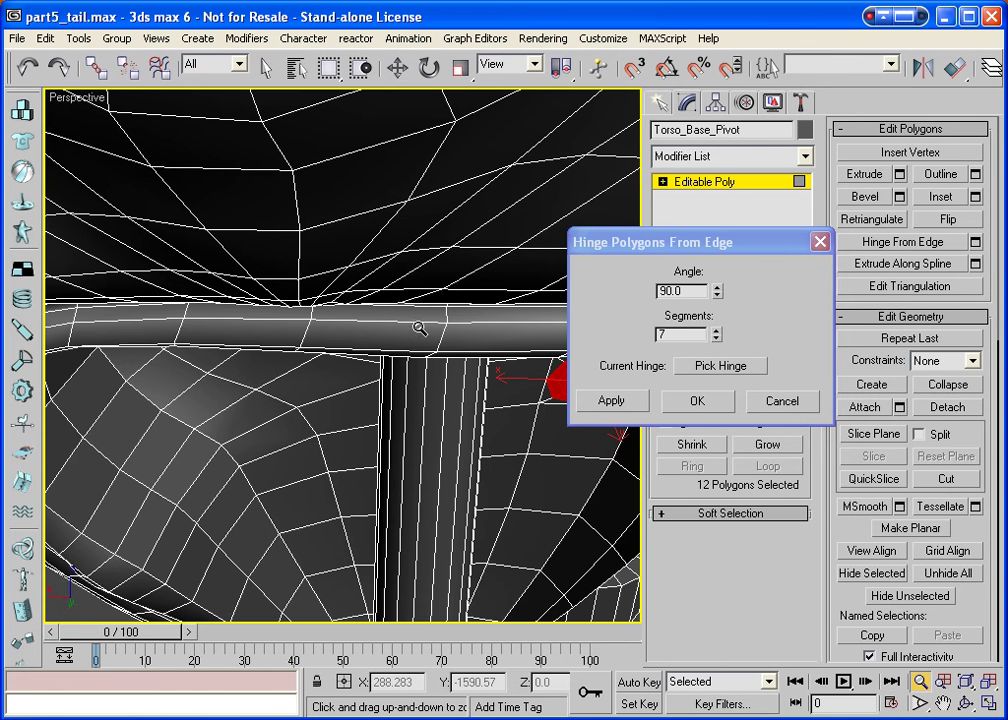
pyautogui.rightClick(513, 551)
pyautogui.click(516, 566)
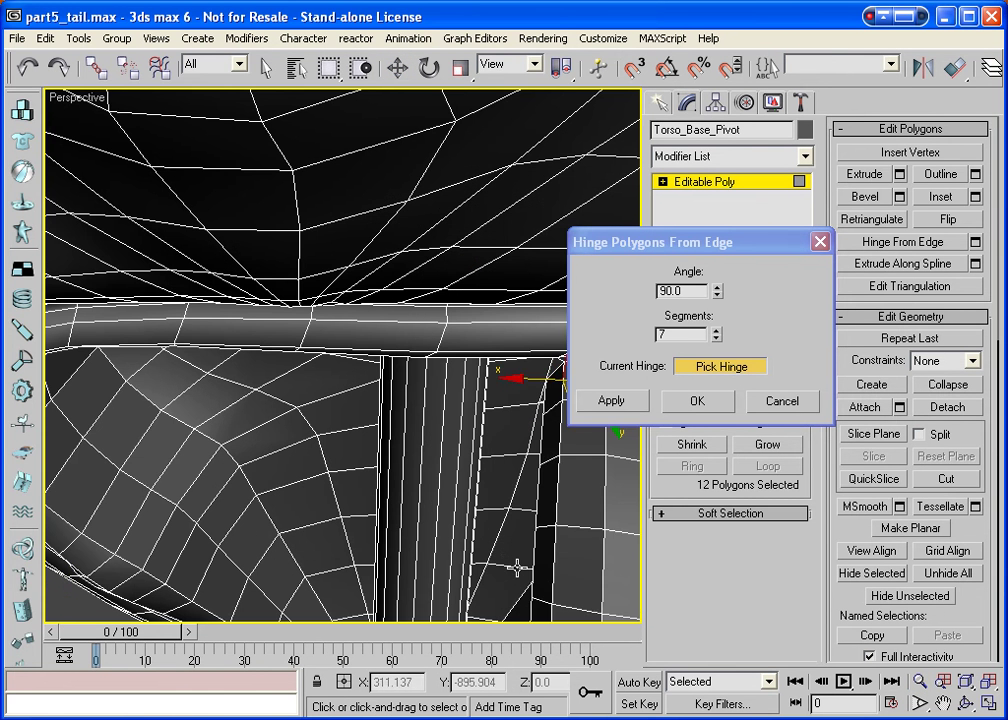
pyautogui.hotkey('alt', 'z')
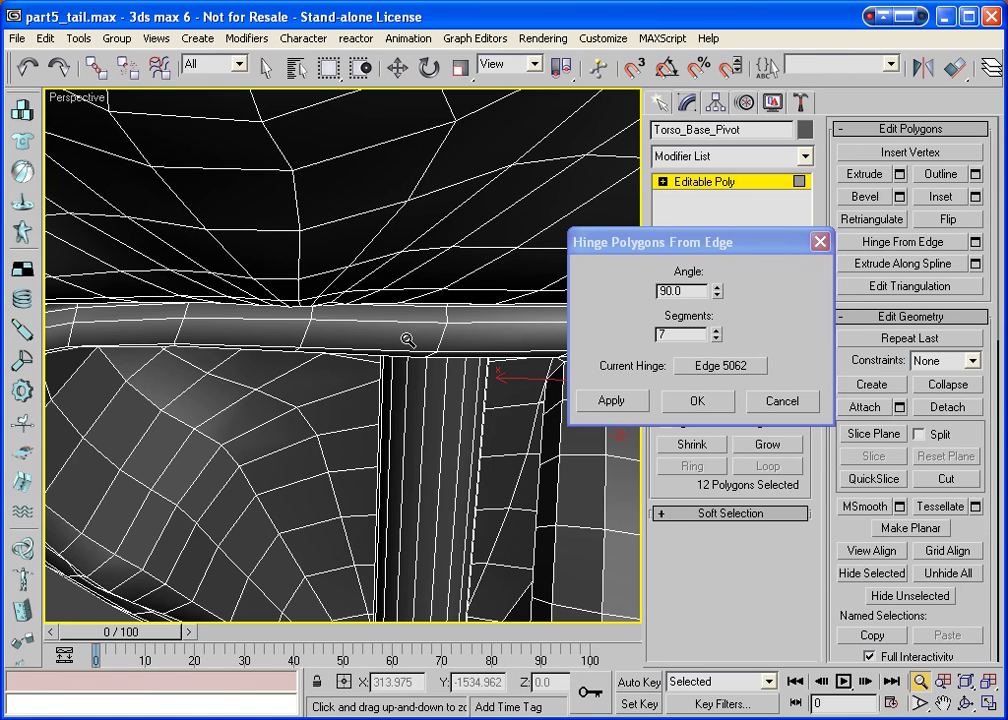
pyautogui.moveTo(407, 337); pyautogui.dragTo(440, 288)
pyautogui.hotkey('ctrl', 'r')
pyautogui.click(699, 401)
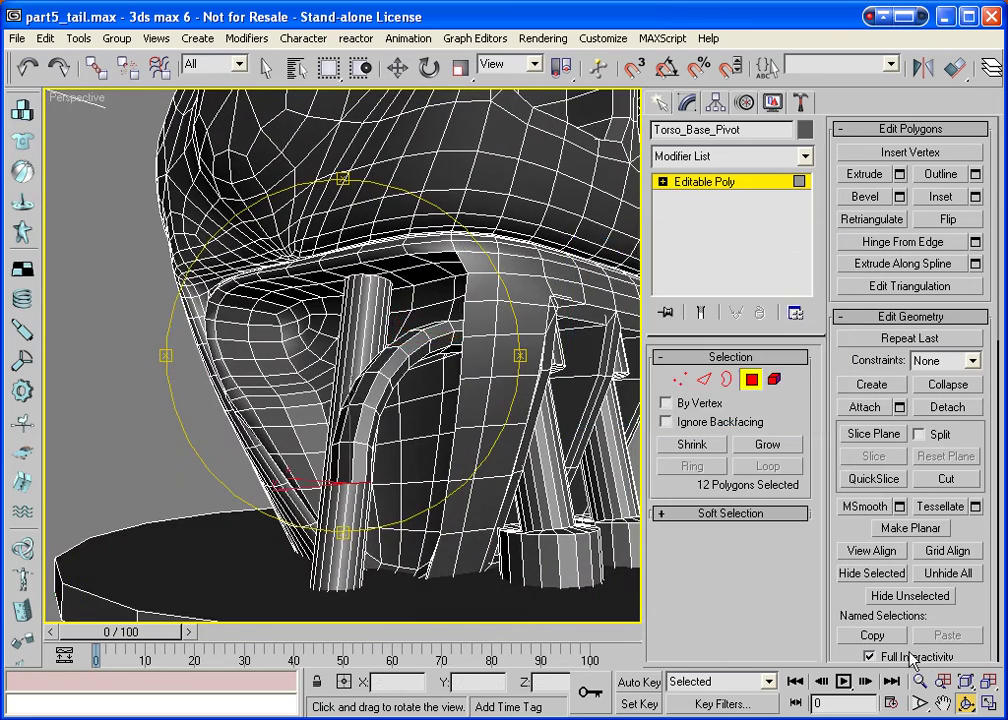
# Extrude the second curved pipe's end polygons straight down to the base plate and clear the selection.
pyautogui.click(920, 682)
pyautogui.moveTo(500, 390); pyautogui.dragTo(500, 465)
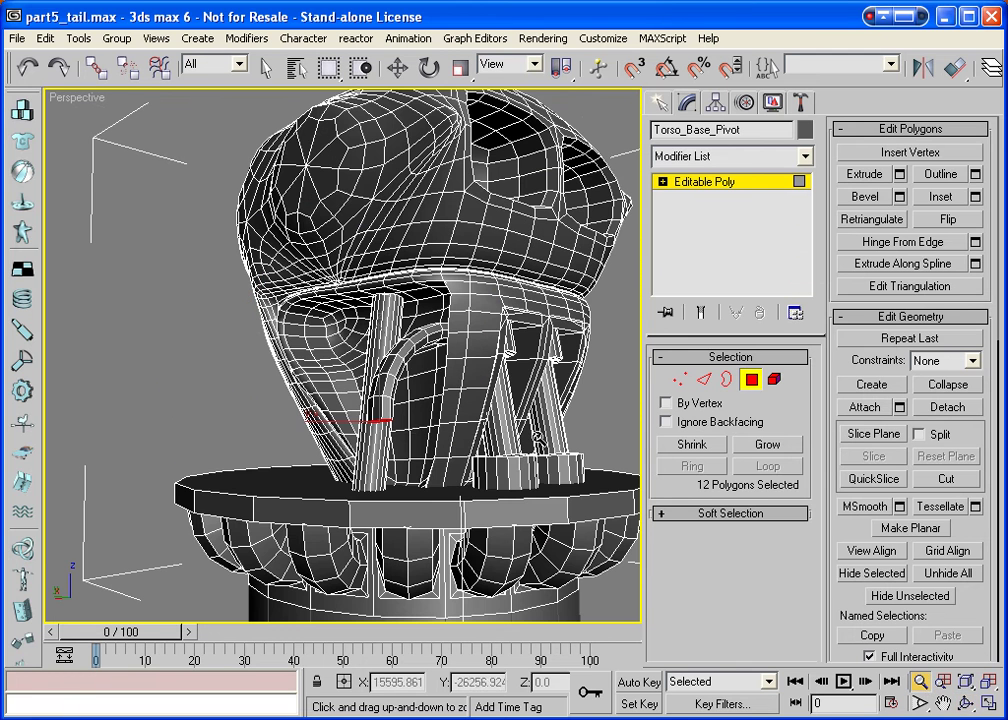
pyautogui.click(966, 706)
pyautogui.moveTo(300, 270); pyautogui.dragTo(385, 350)
pyautogui.click(862, 174)
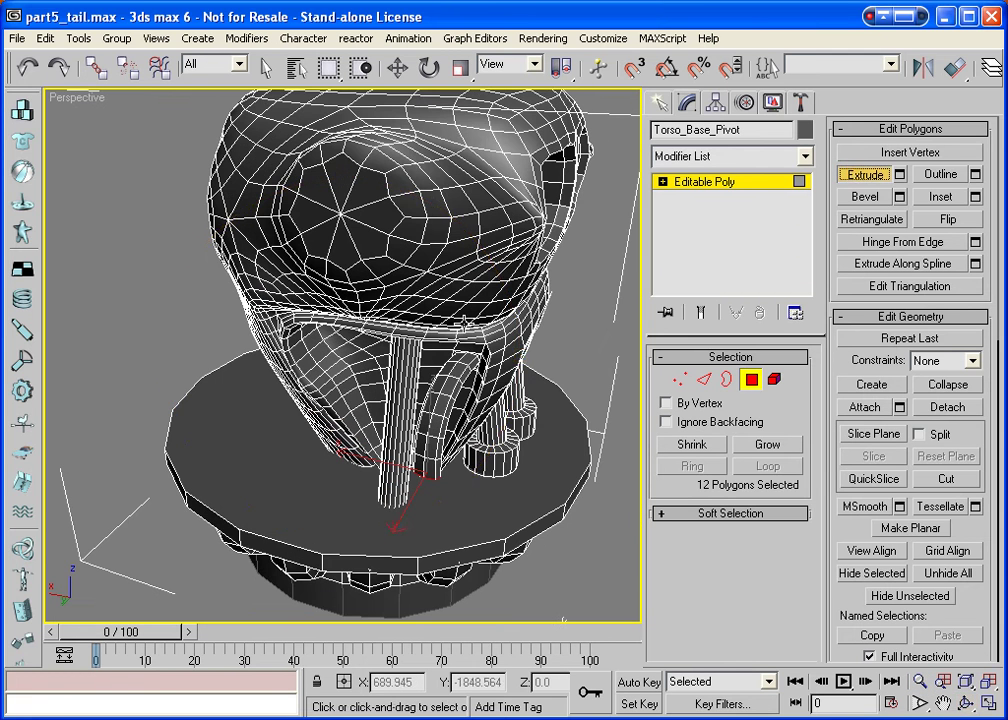
pyautogui.moveTo(432, 479); pyautogui.dragTo(443, 382)
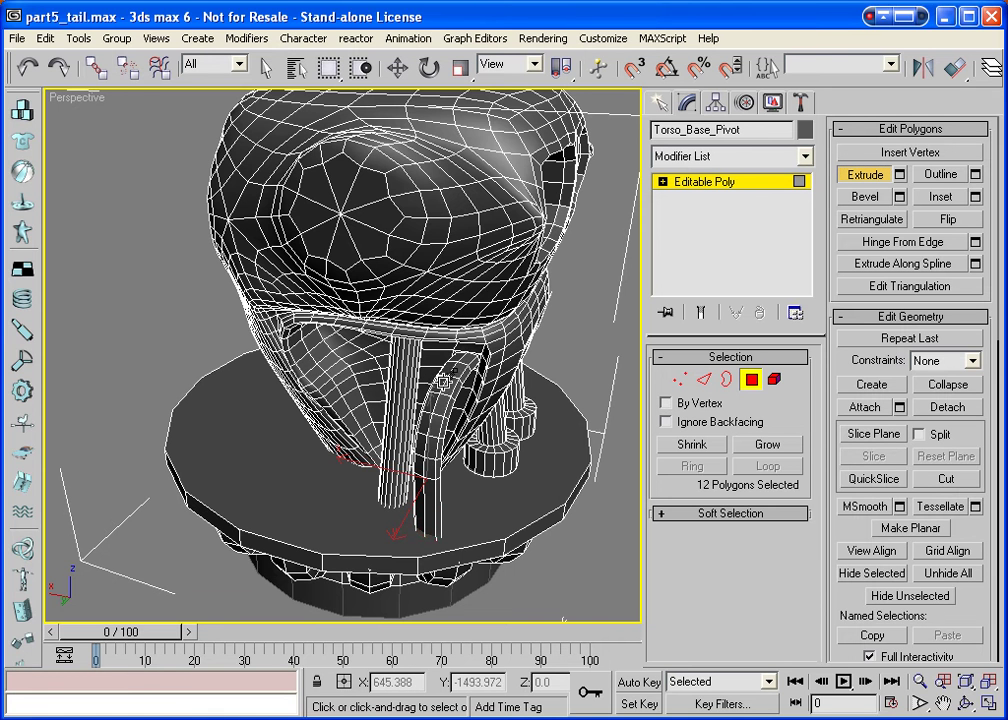
pyautogui.click(533, 437)
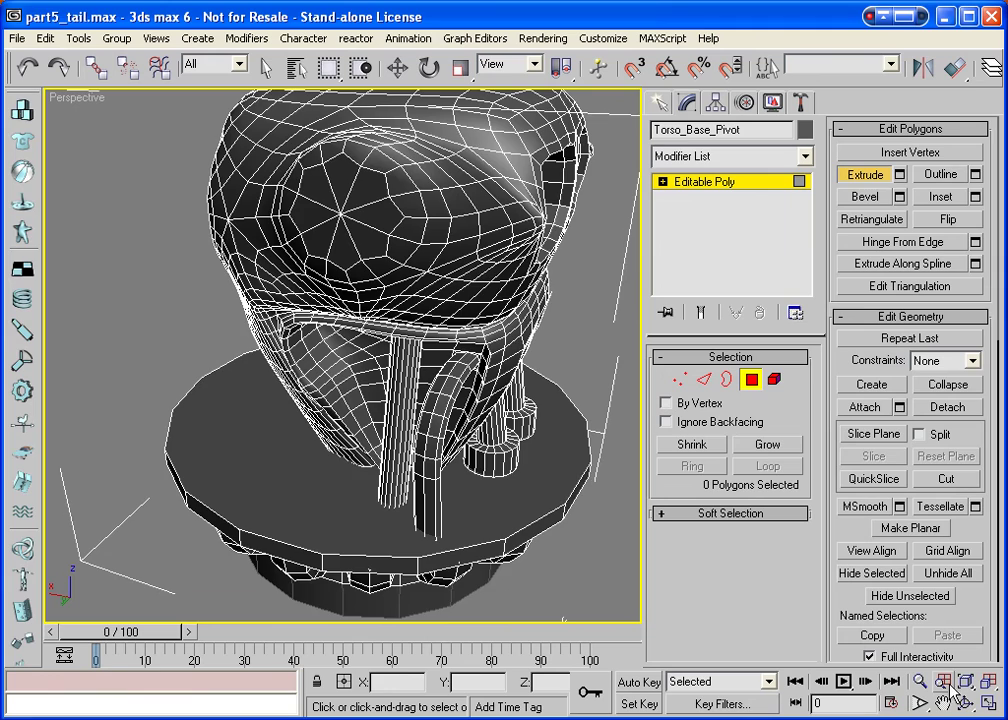
pyautogui.hotkey('ctrl', 'r')
pyautogui.moveTo(380, 345); pyautogui.dragTo(607, 342)
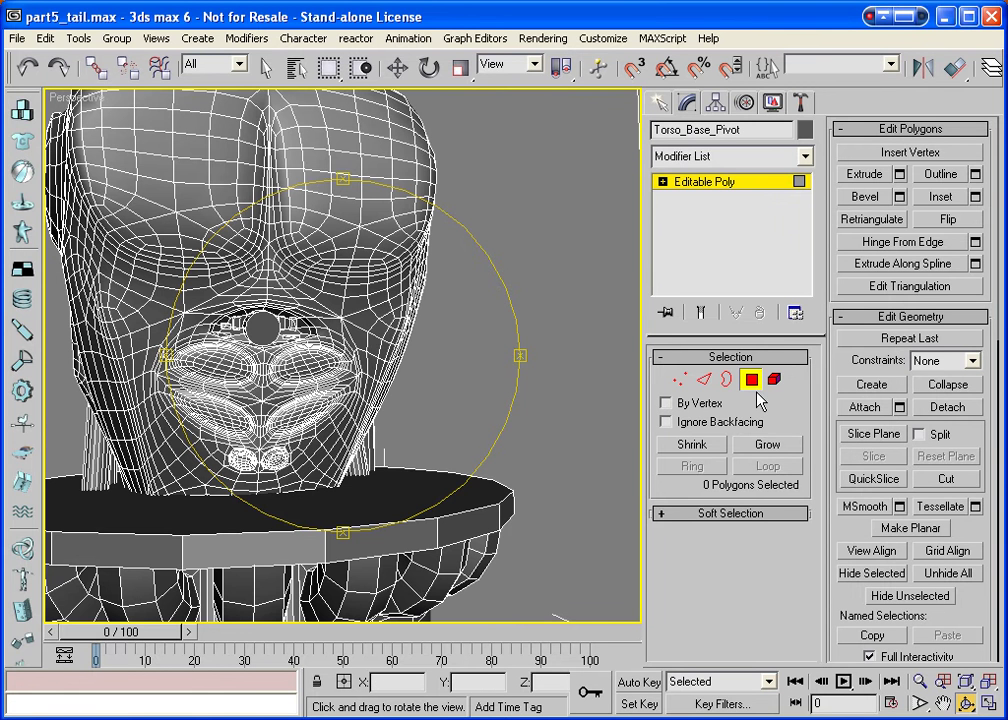
pyautogui.hotkey('shift', 'e')
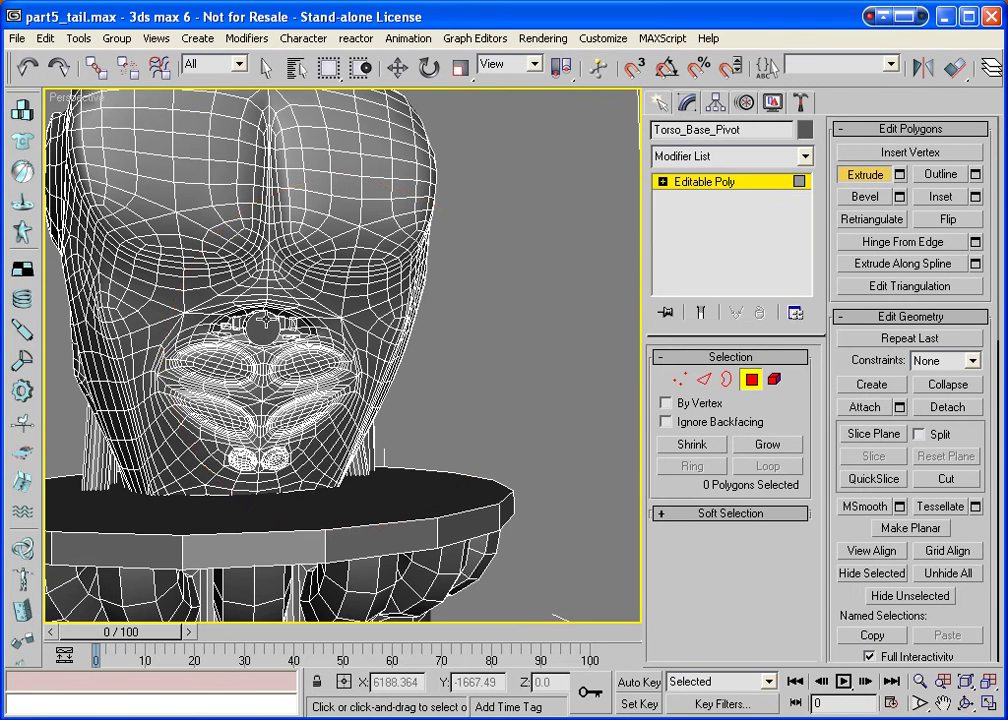
pyautogui.click(265, 327)
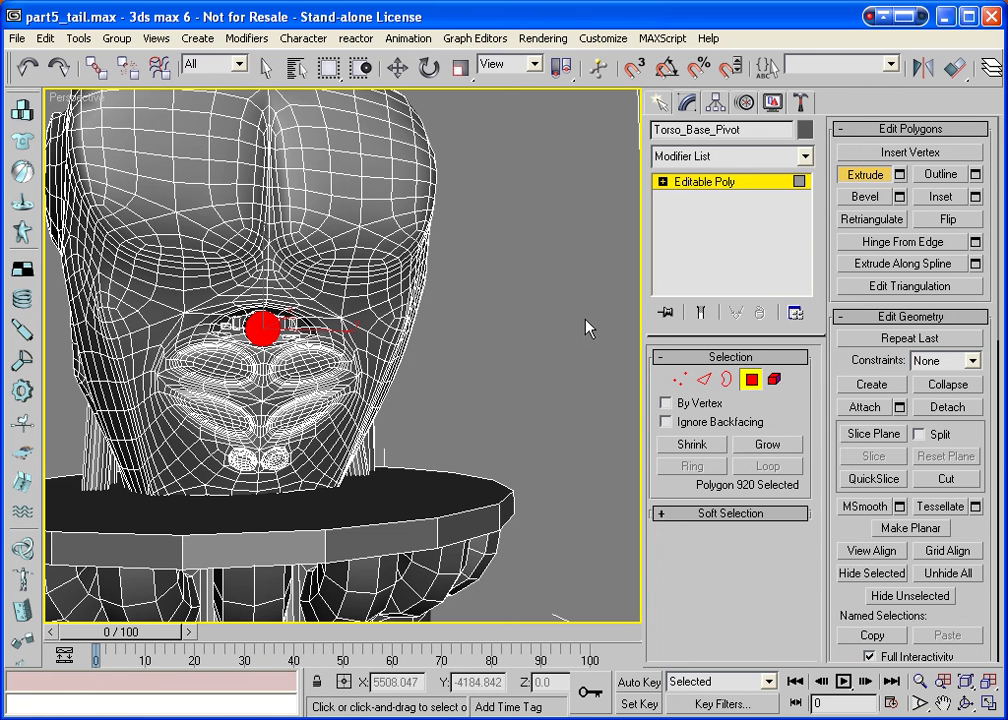
pyautogui.click(545, 400)
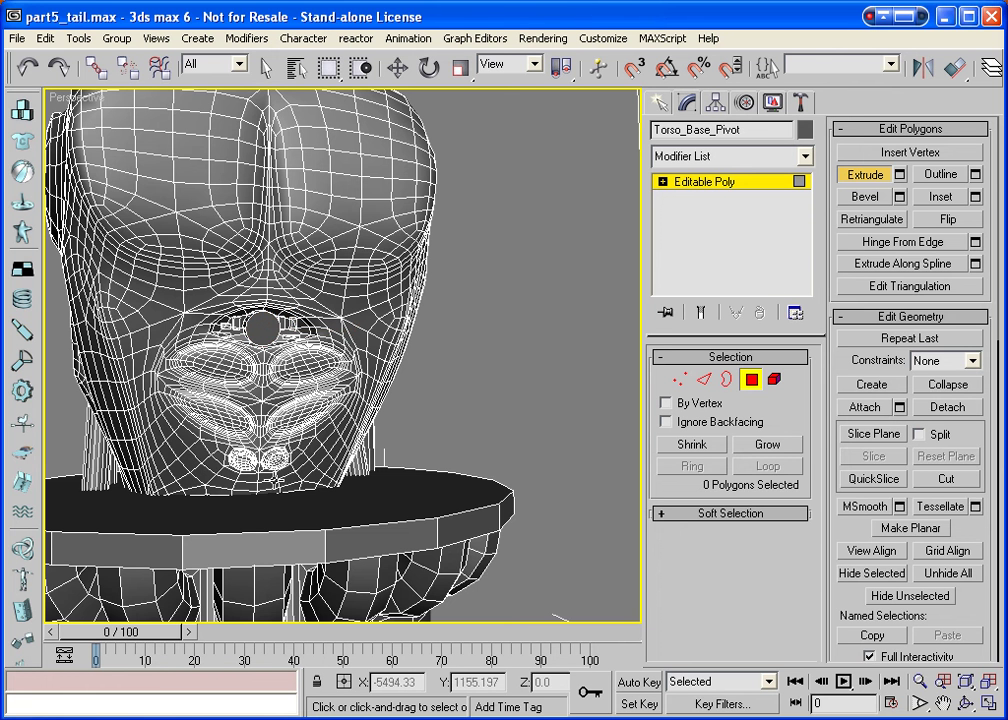
# Clone the two bottom centre polygons of the torso's front edge to an element, offset about 36 units outward along X.
pyautogui.click(270, 481)
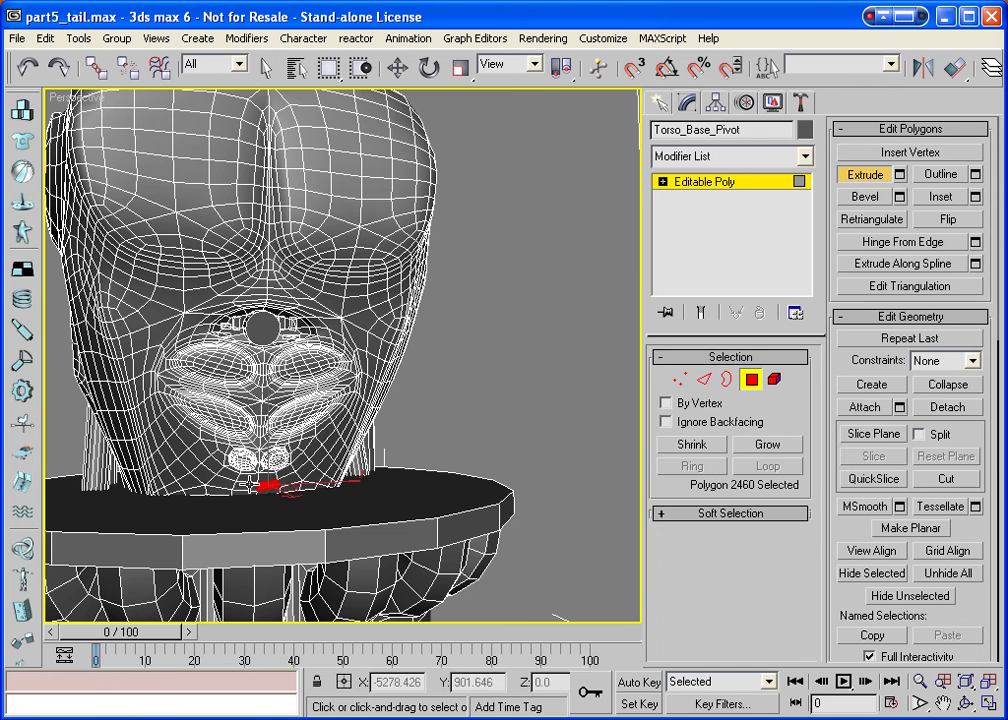
pyautogui.keyDown('ctrl'); pyautogui.click(245, 486); pyautogui.keyUp('ctrl')
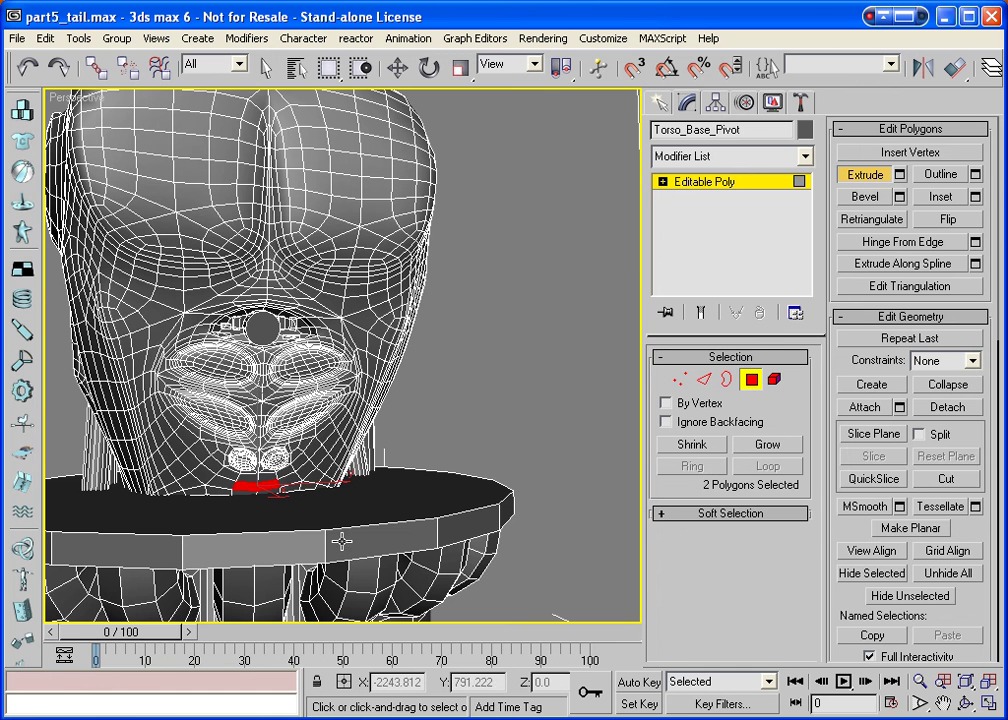
pyautogui.click(965, 703)
pyautogui.moveTo(569, 439); pyautogui.dragTo(450, 371)
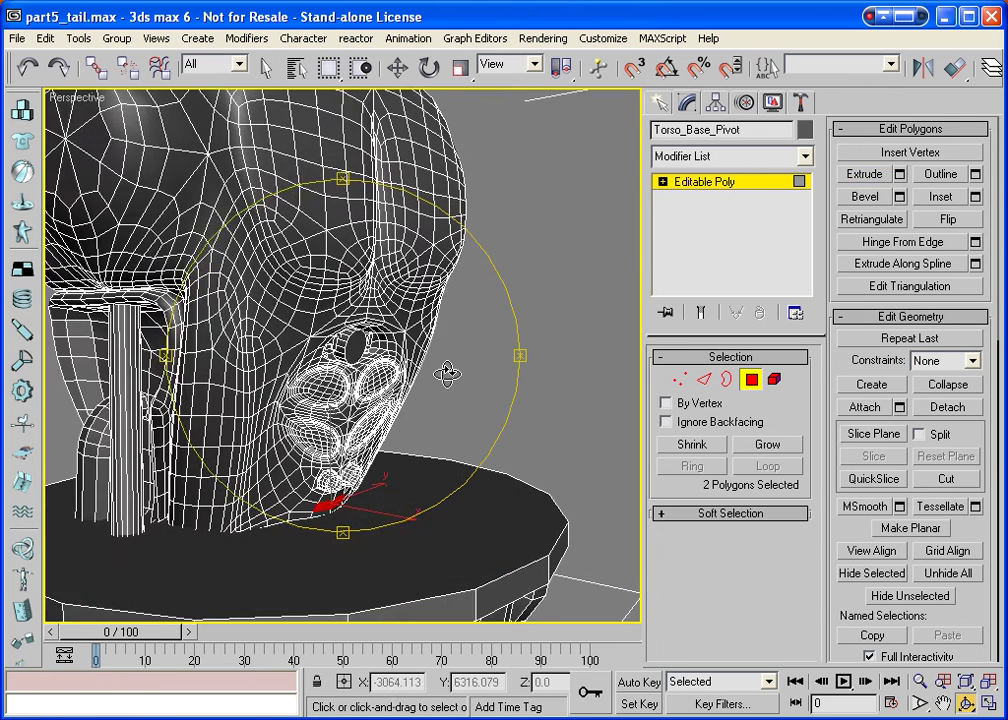
pyautogui.rightClick(400, 490)
pyautogui.click(397, 68)
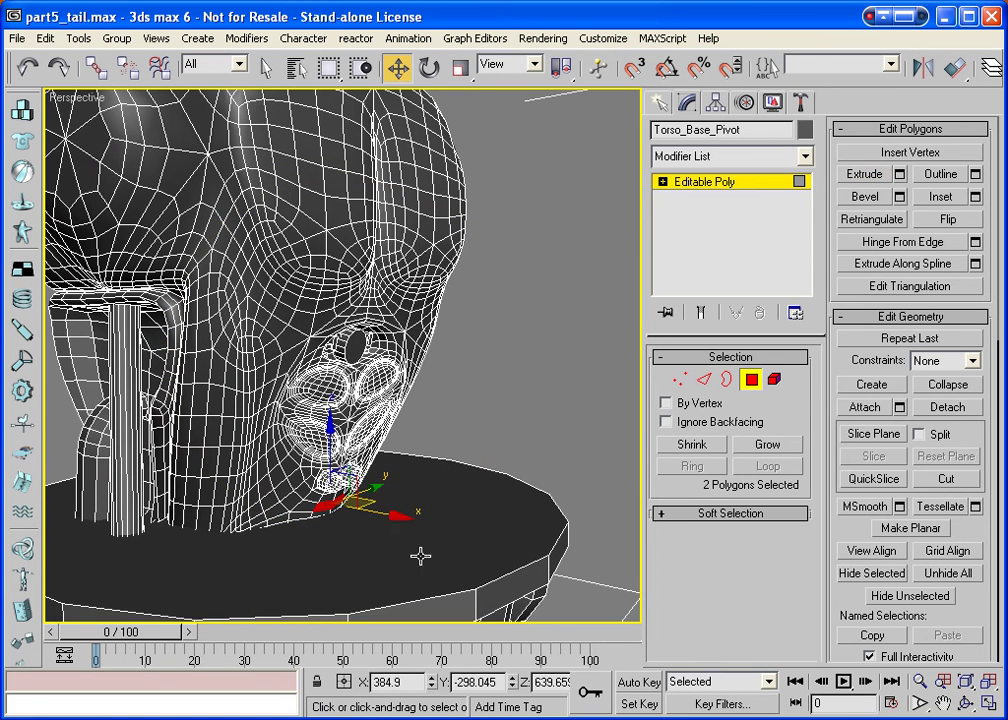
pyautogui.moveTo(394, 519)
pyautogui.mouseDown()
pyautogui.moveTo(475, 547)
pyautogui.moveTo(486, 569)
pyautogui.mouseUp()
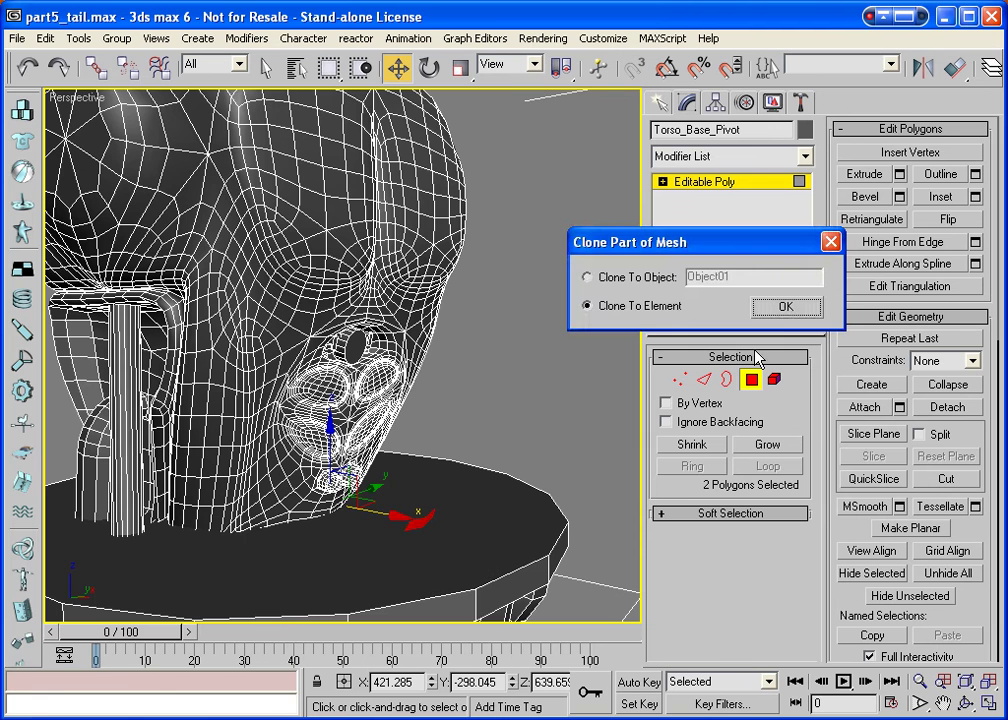
pyautogui.click(782, 308)
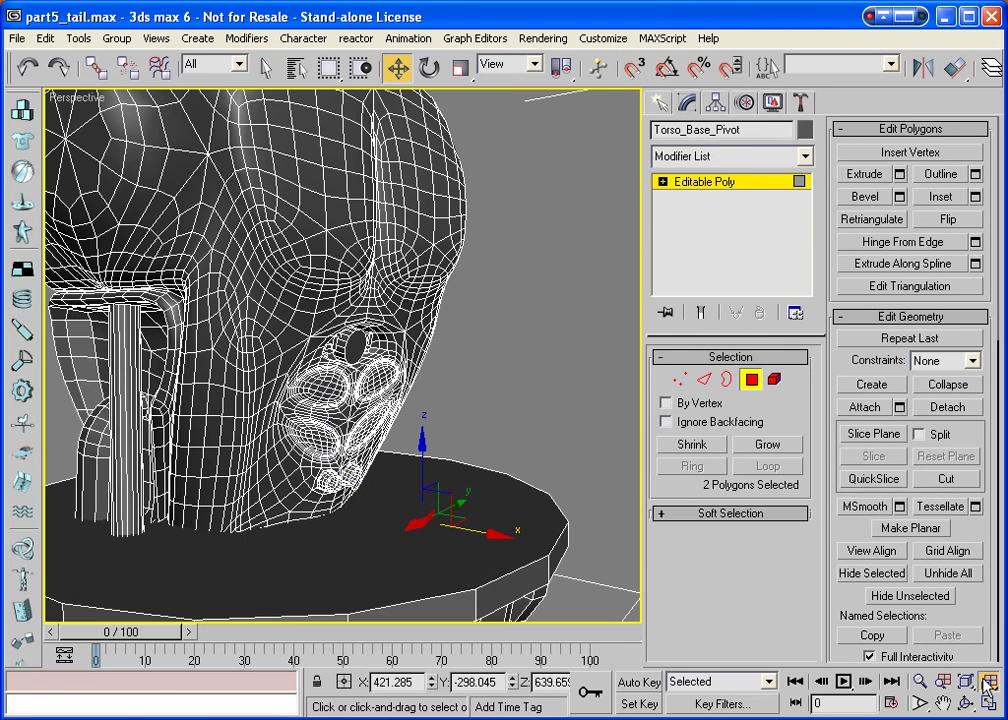
# Raise the cloned strip's upper middle vertex to about Z 641.485, level with its upper corner vertices.
pyautogui.press('z')
pyautogui.hotkey('ctrl', 'r')
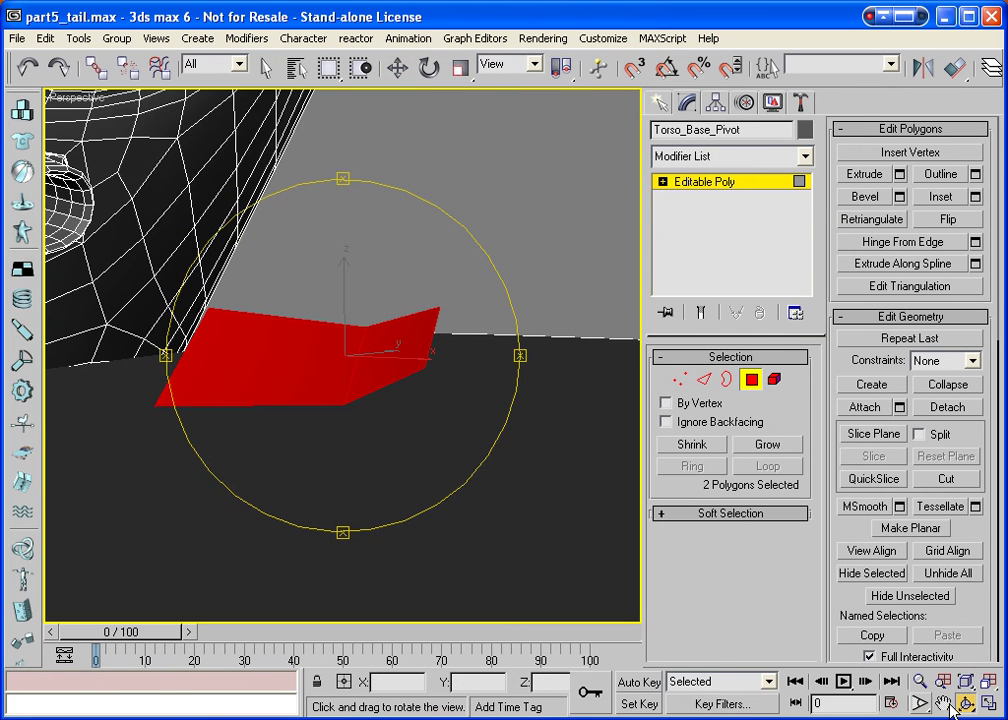
pyautogui.moveTo(387, 400); pyautogui.dragTo(270, 398)
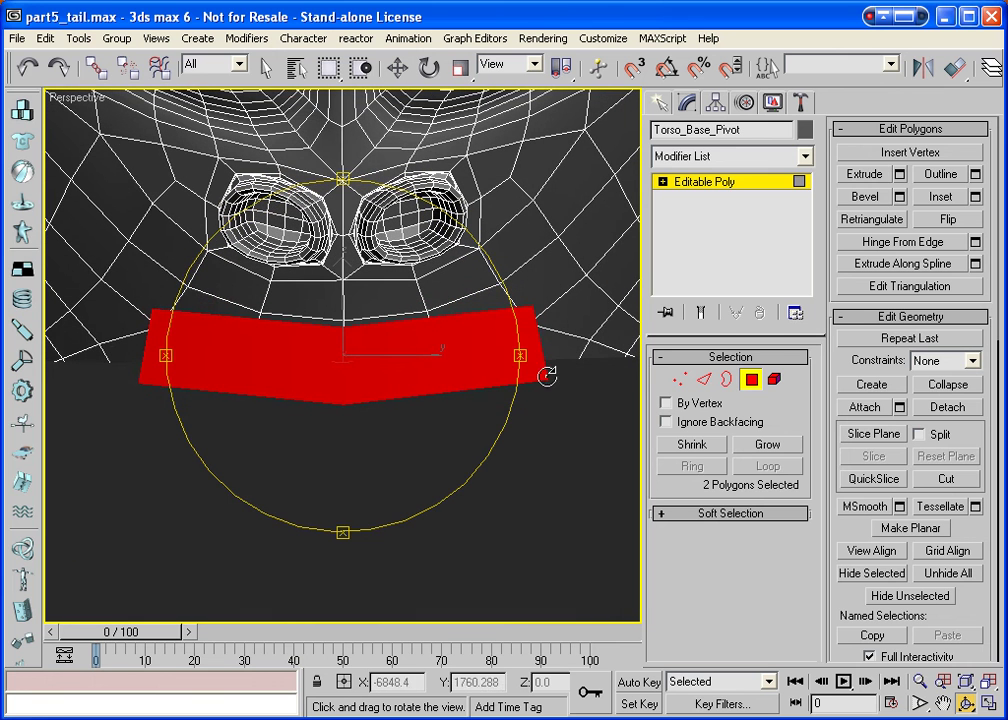
pyautogui.click(680, 379)
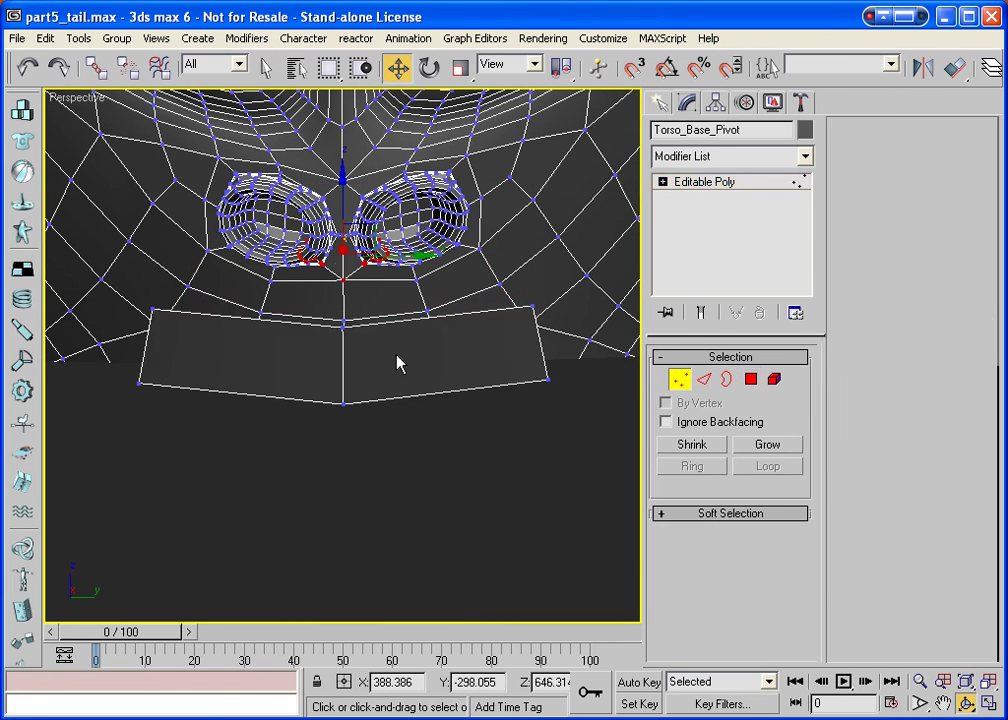
pyautogui.click(342, 325)
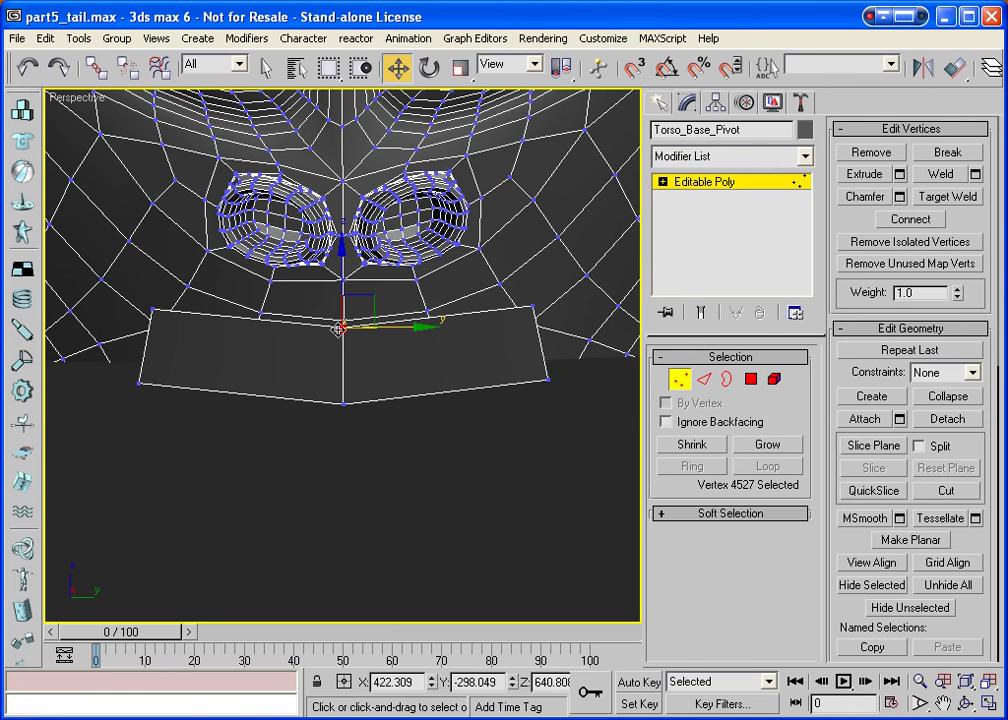
pyautogui.moveTo(342, 262); pyautogui.dragTo(344, 240)
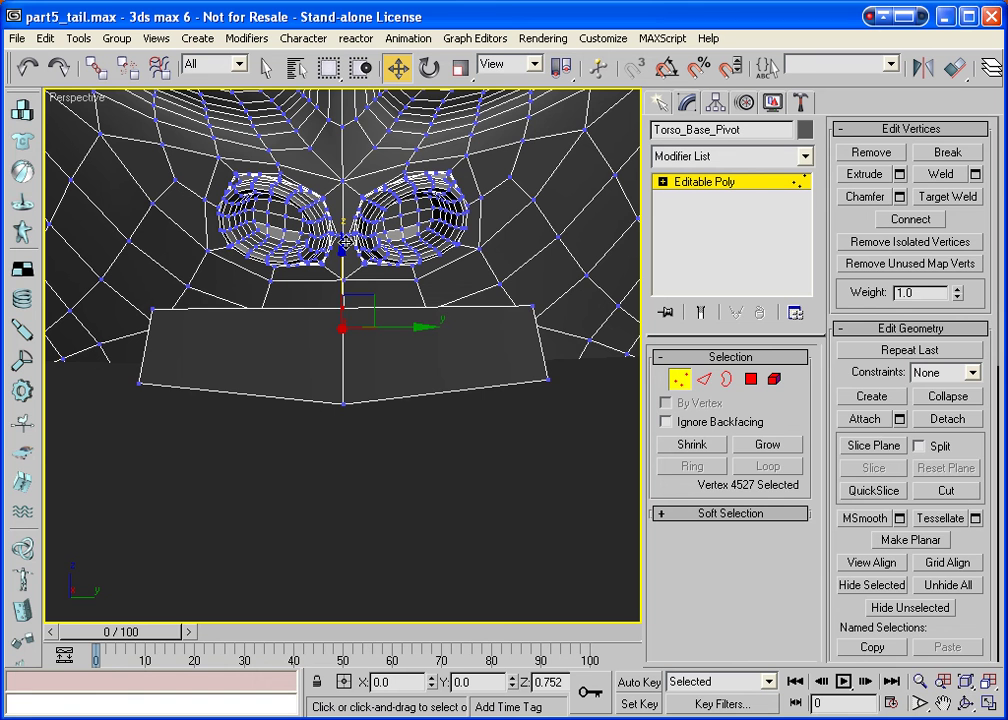
pyautogui.moveTo(344, 243); pyautogui.dragTo(344, 226)
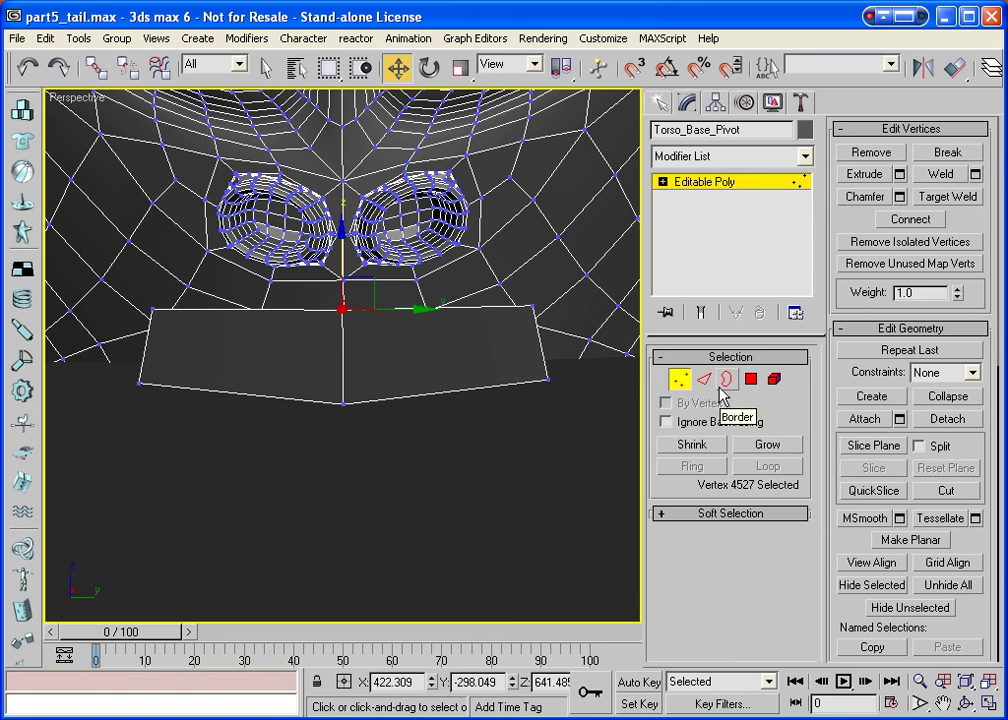
pyautogui.click(680, 380)
# Move the strip's upper middle vertex back along X to about 421.493, towards the line between the end vertices.
pyautogui.hotkey('ctrl', 'r')
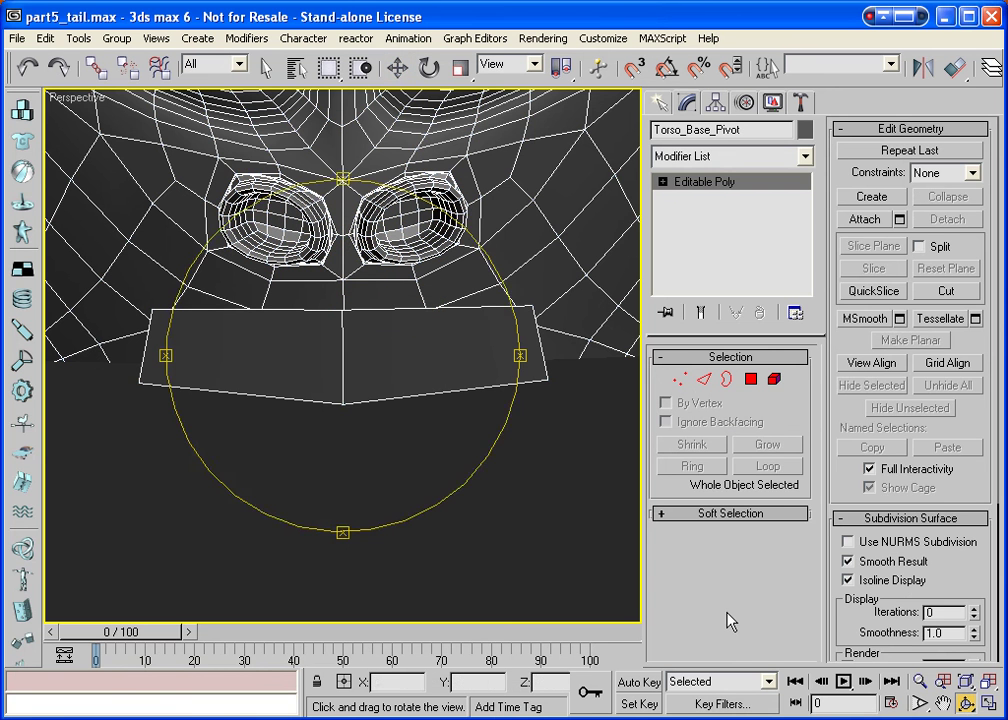
pyautogui.moveTo(448, 397); pyautogui.dragTo(230, 469)
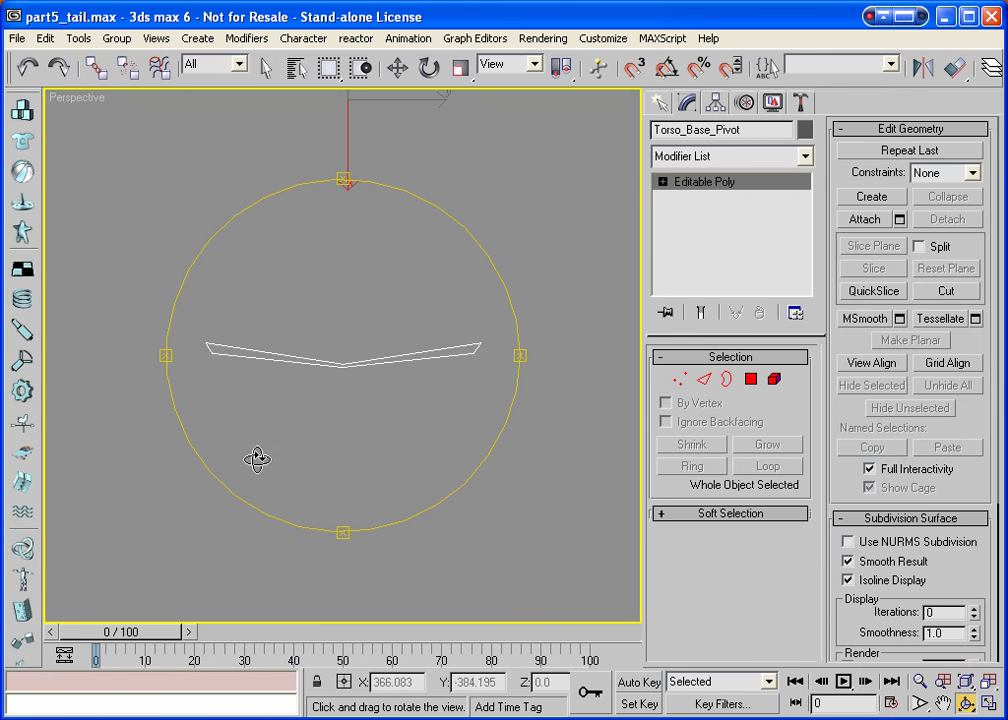
pyautogui.rightClick(355, 389)
pyautogui.click(679, 384)
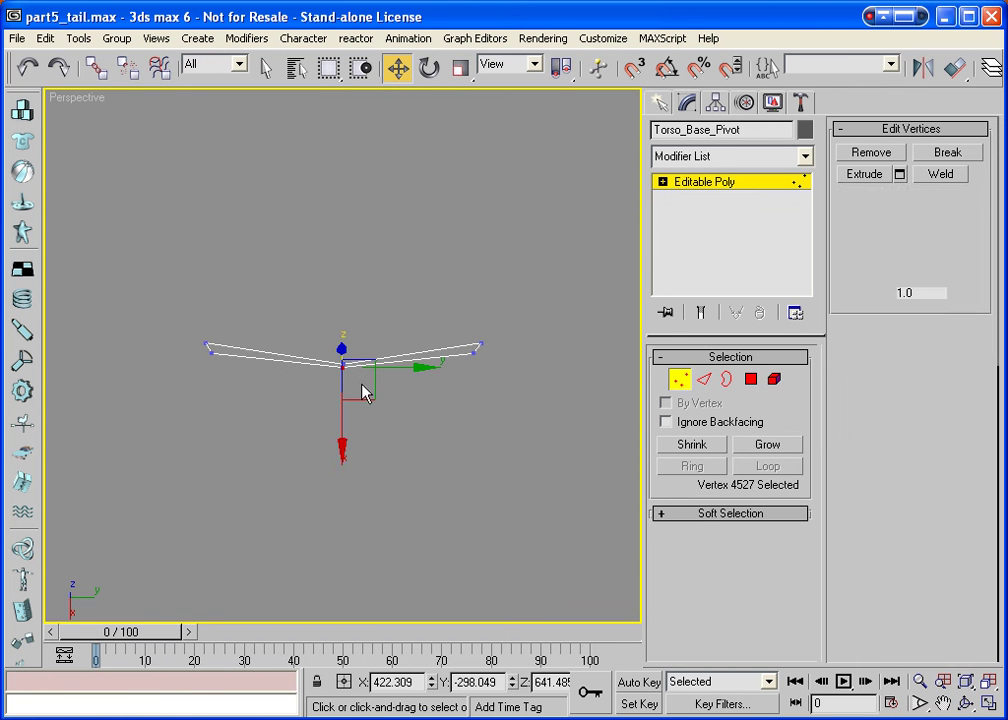
pyautogui.click(330, 388)
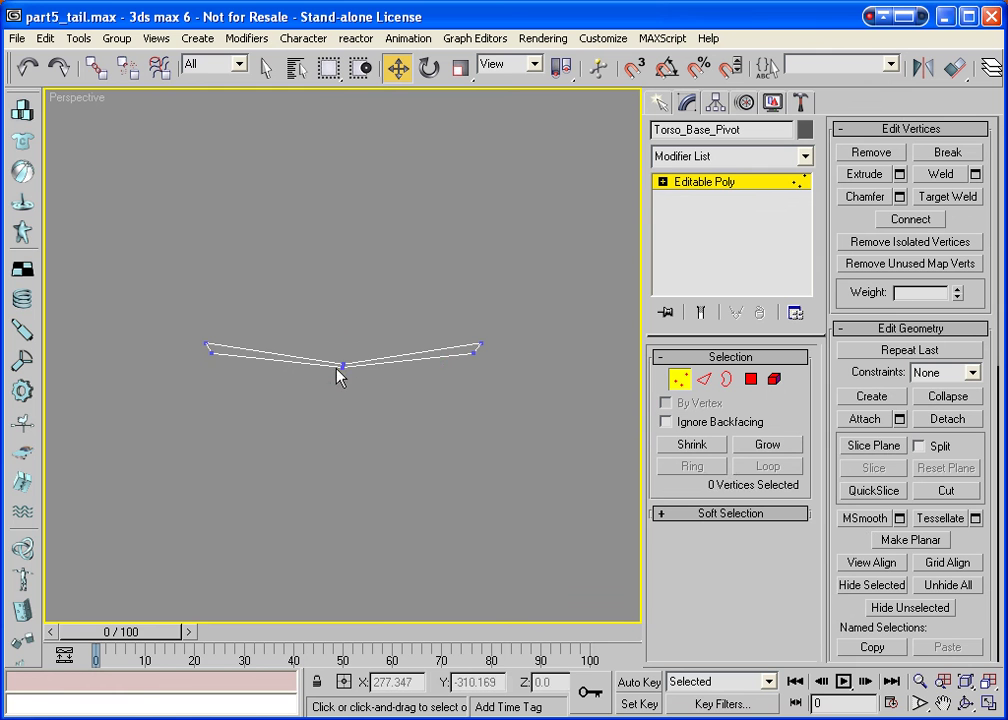
pyautogui.click(342, 366)
pyautogui.moveTo(342, 453)
pyautogui.mouseDown()
pyautogui.moveTo(344, 430)
pyautogui.moveTo(347, 438)
pyautogui.mouseUp()
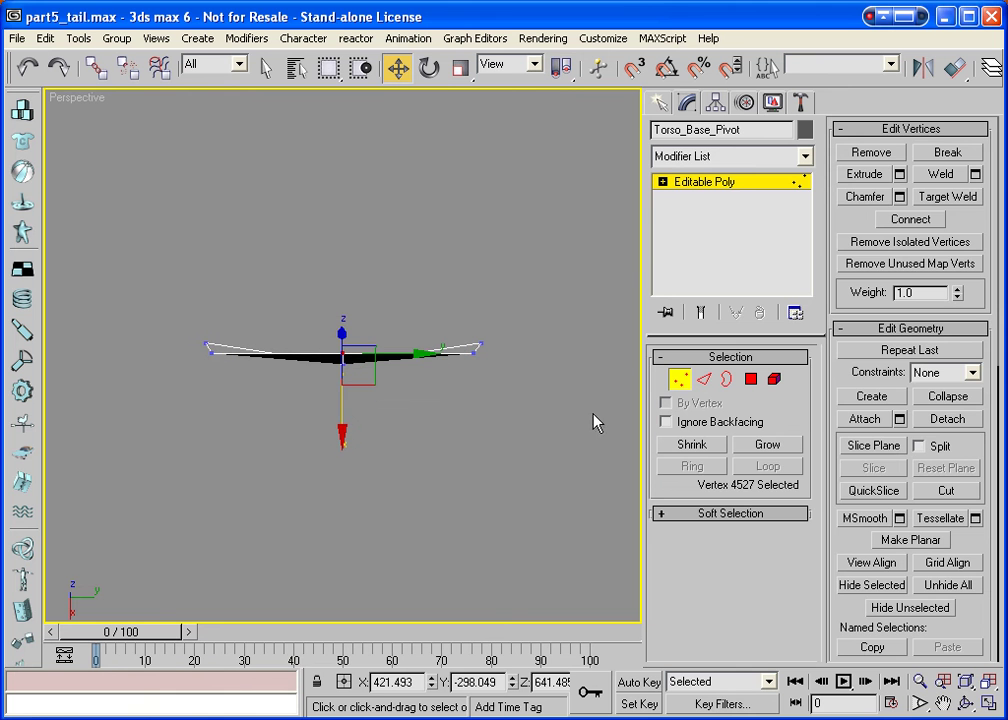
pyautogui.click(680, 379)
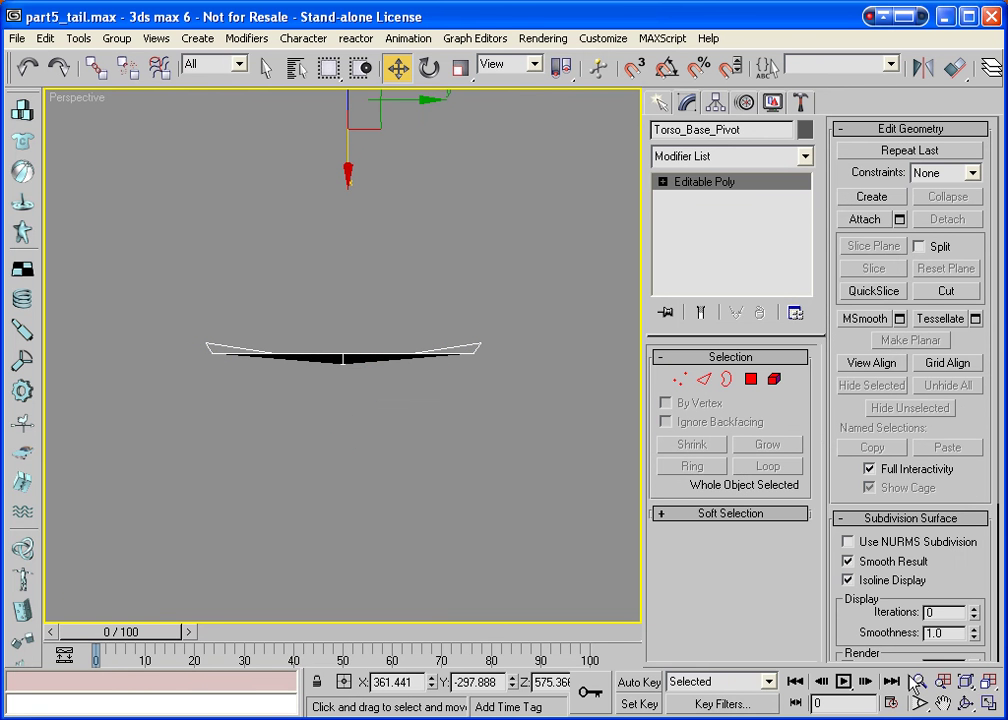
# Target-weld the strip's upper and lower middle vertices onto the matching corners at its +Y end, leaving a single four-sided polygon.
pyautogui.hotkey('ctrl', 'r')
pyautogui.moveTo(385, 398); pyautogui.dragTo(408, 302)
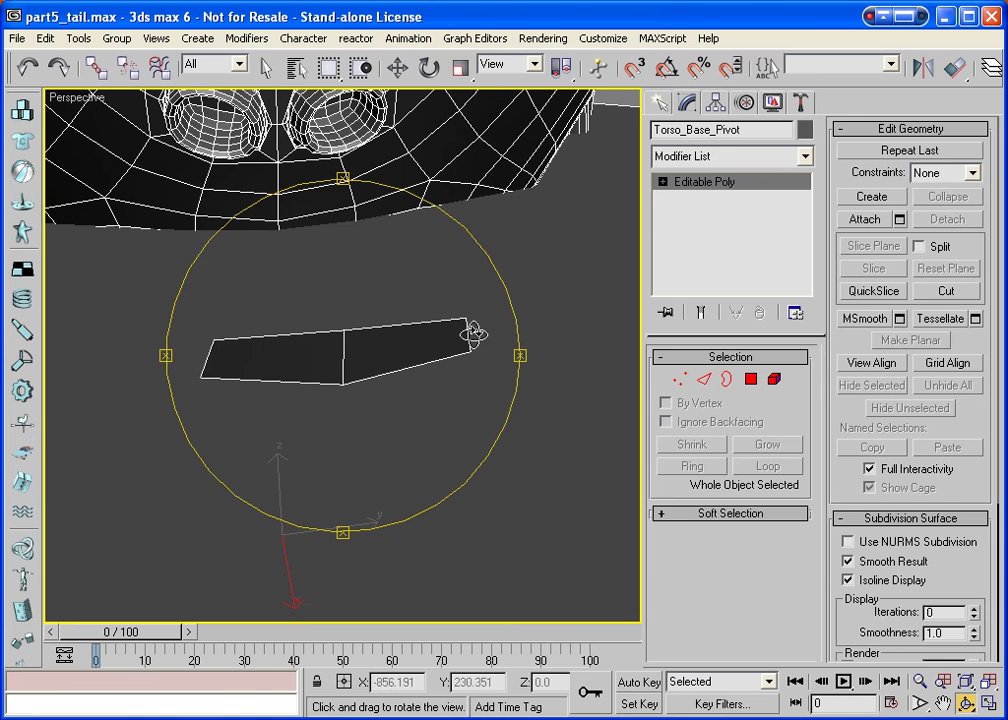
pyautogui.click(680, 380)
pyautogui.press('1')
pyautogui.click(328, 304)
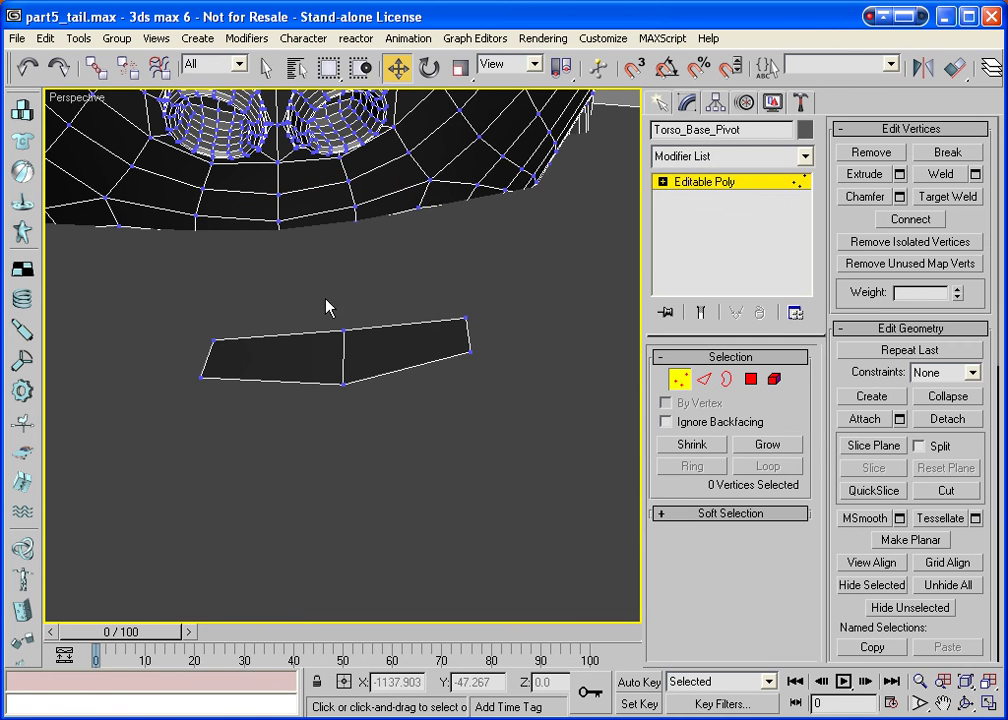
pyautogui.click(948, 197)
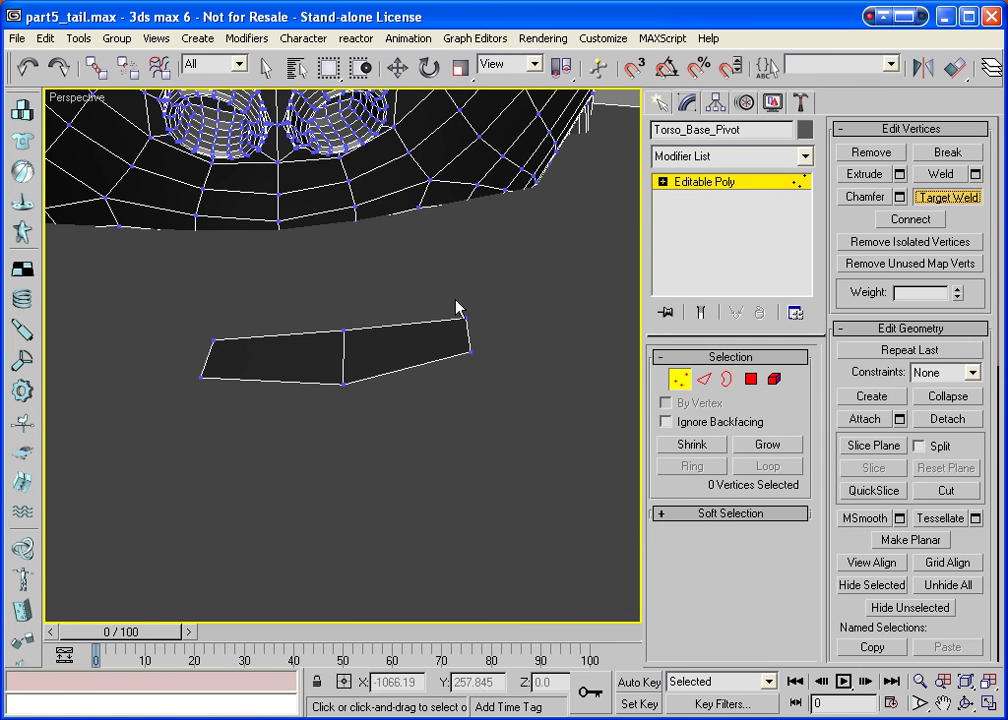
pyautogui.click(344, 330)
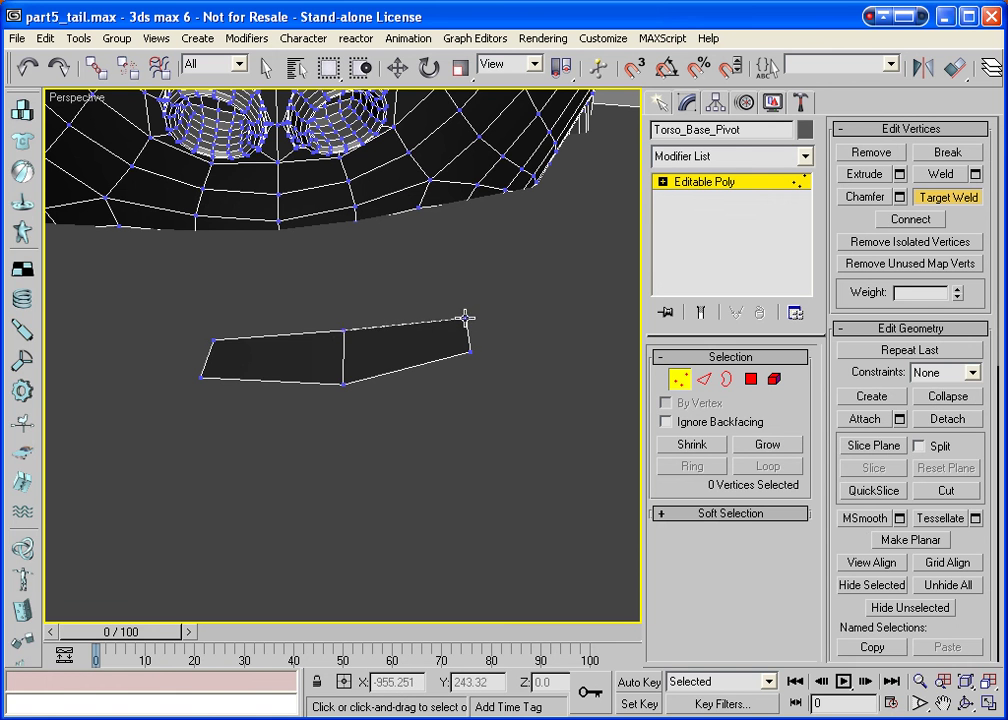
pyautogui.click(465, 318)
pyautogui.click(343, 384)
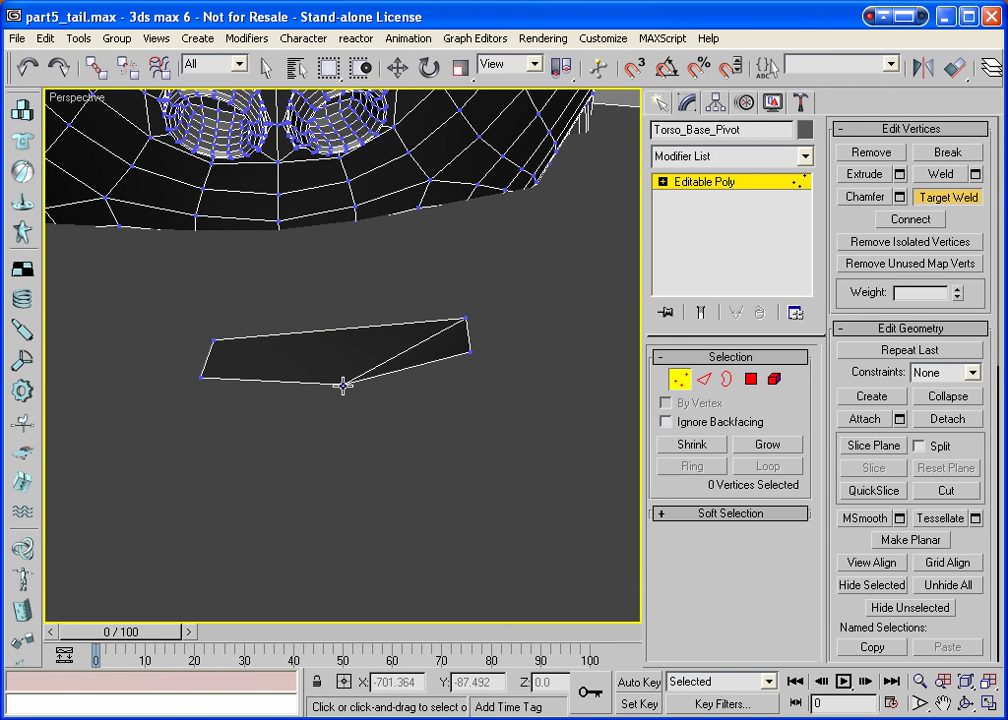
pyautogui.click(468, 352)
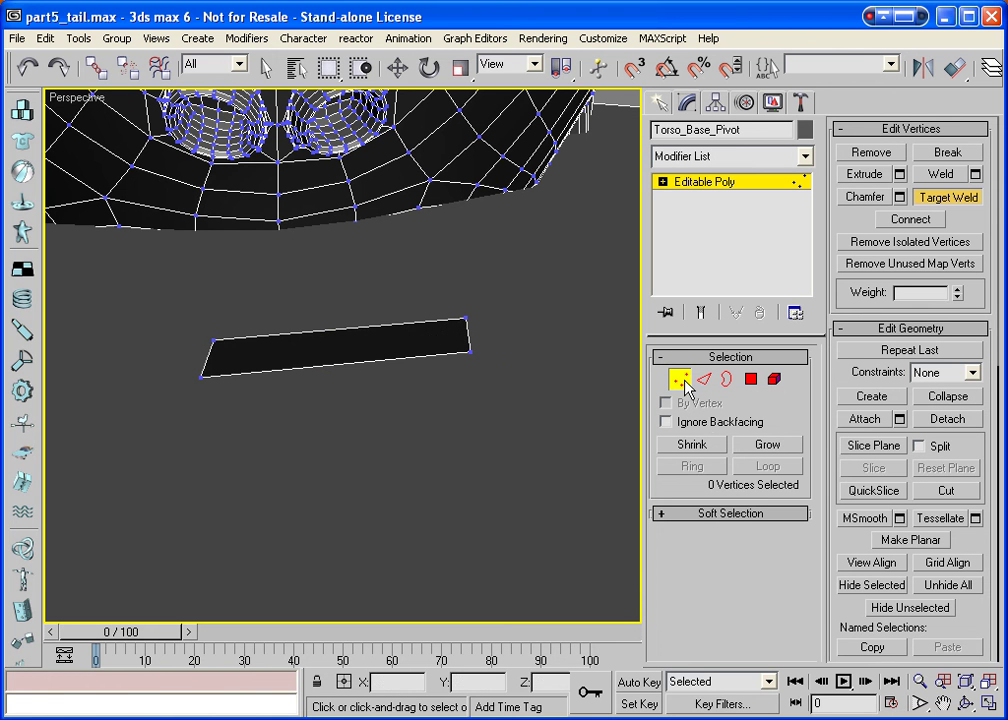
# Bevel the round polygon at the torso's lower front centre outward along X in several stages, forming a stepped cylindrical pipe fitting.
pyautogui.hotkey('alt', 'z')
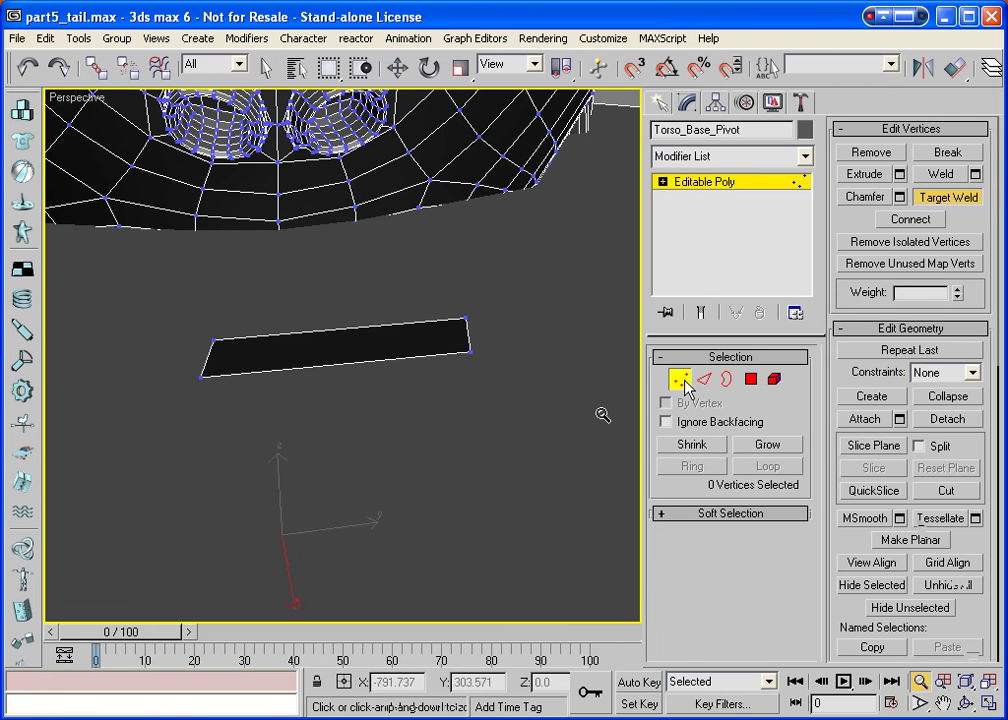
pyautogui.moveTo(364, 340); pyautogui.dragTo(378, 482)
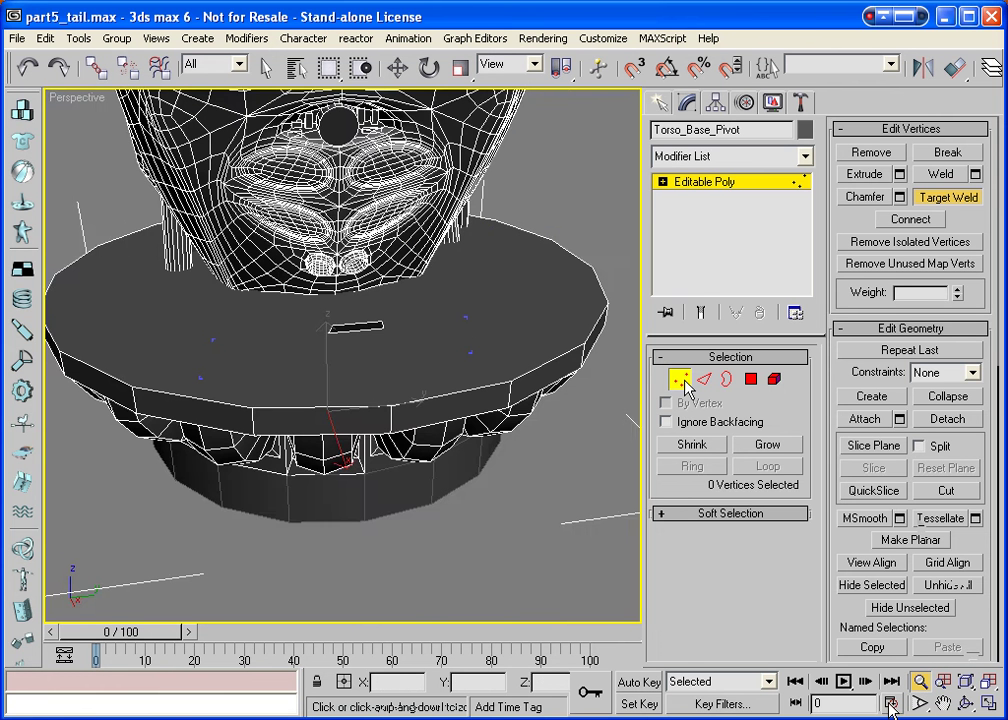
pyautogui.click(946, 705)
pyautogui.moveTo(353, 316); pyautogui.dragTo(371, 483)
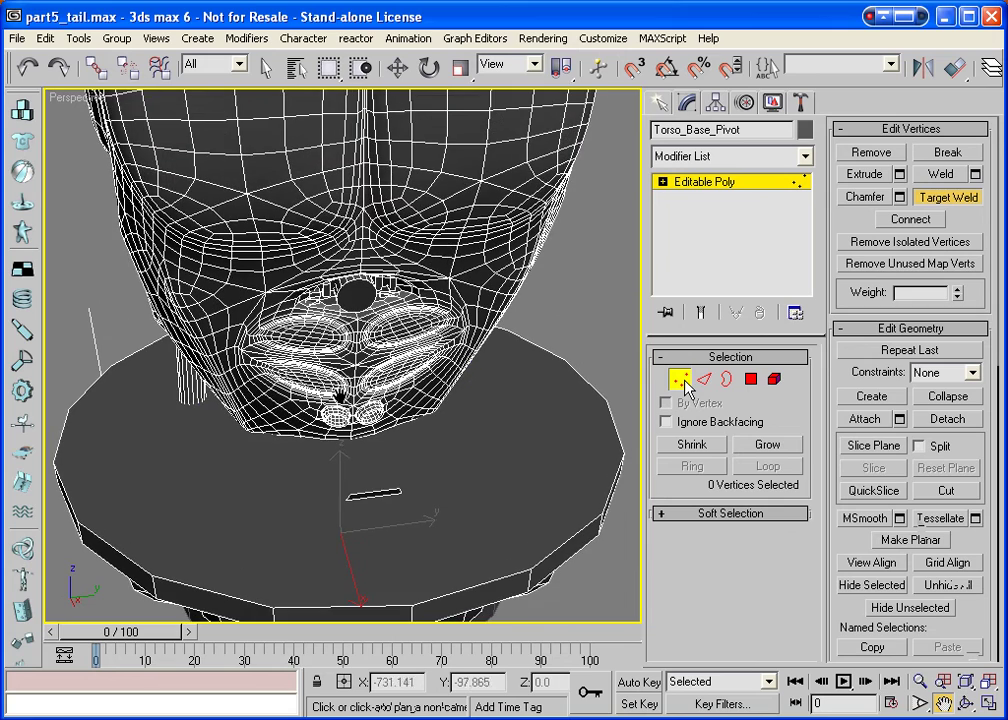
pyautogui.hotkey('ctrl', 'r')
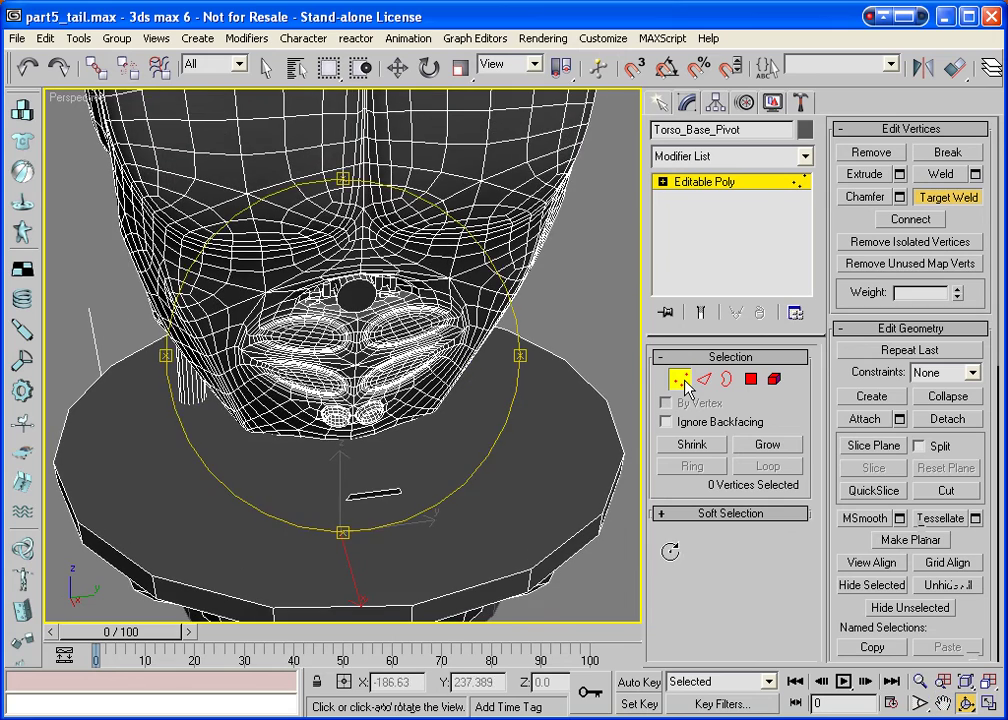
pyautogui.moveTo(265, 360); pyautogui.dragTo(416, 421)
pyautogui.press('w')
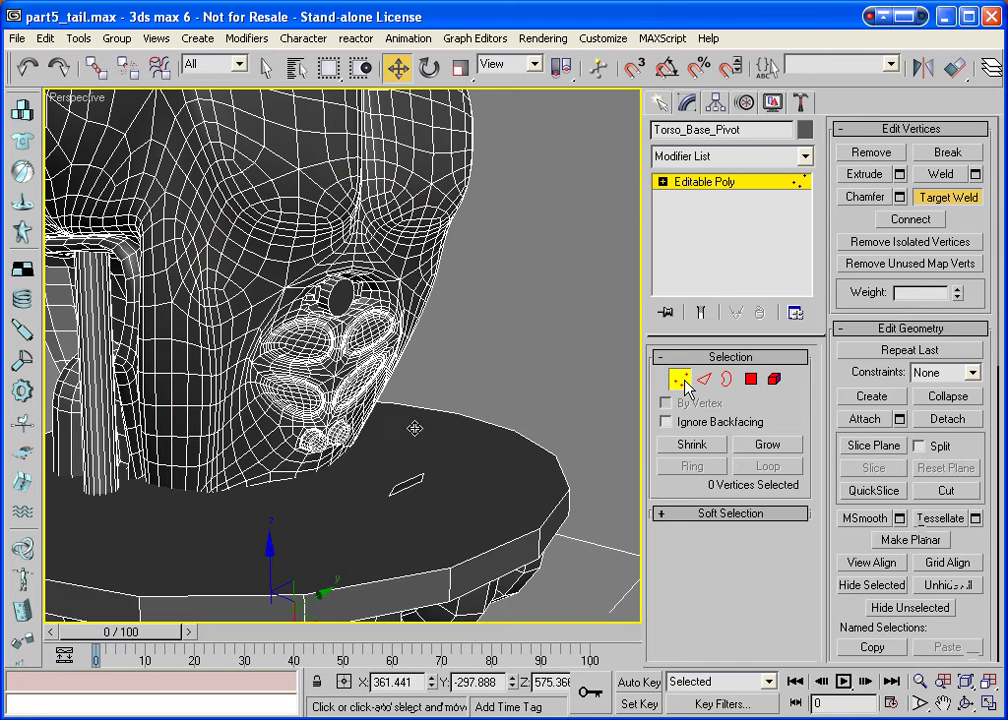
pyautogui.click(751, 379)
pyautogui.click(343, 299)
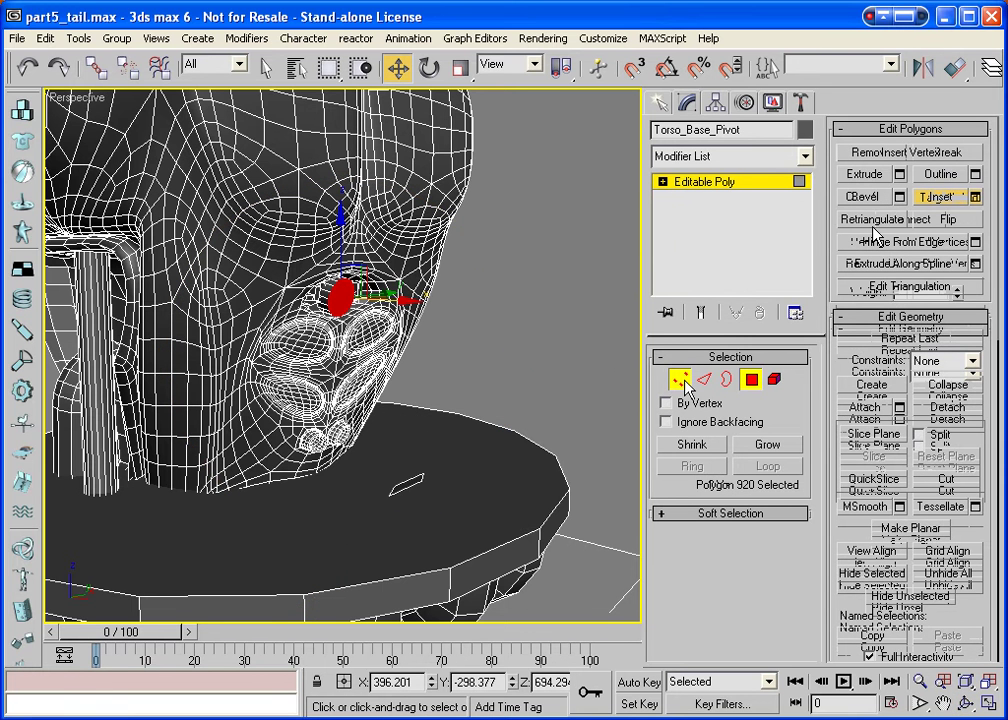
pyautogui.click(874, 203)
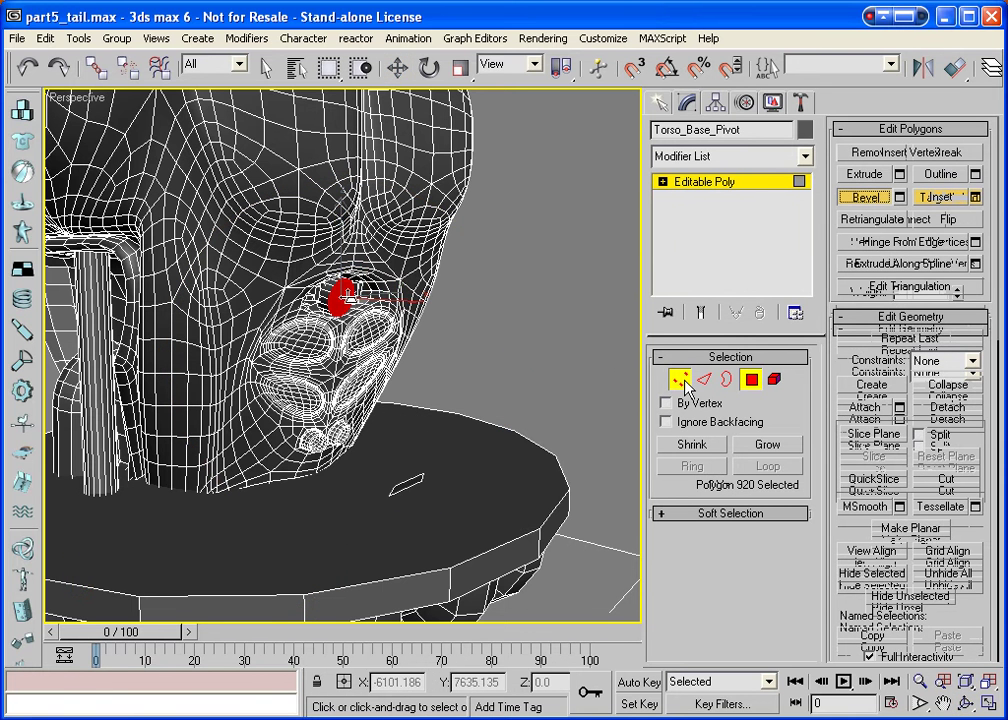
pyautogui.moveTo(347, 297); pyautogui.dragTo(349, 277)
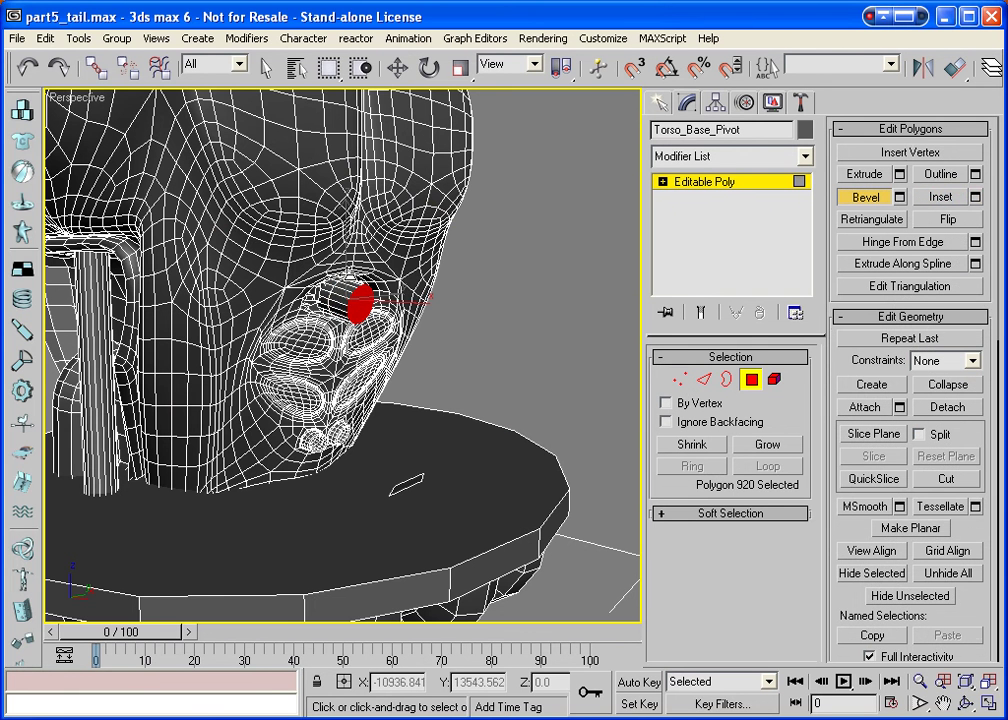
pyautogui.moveTo(357, 300); pyautogui.dragTo(412, 318)
pyautogui.click(372, 315)
pyautogui.click(371, 276)
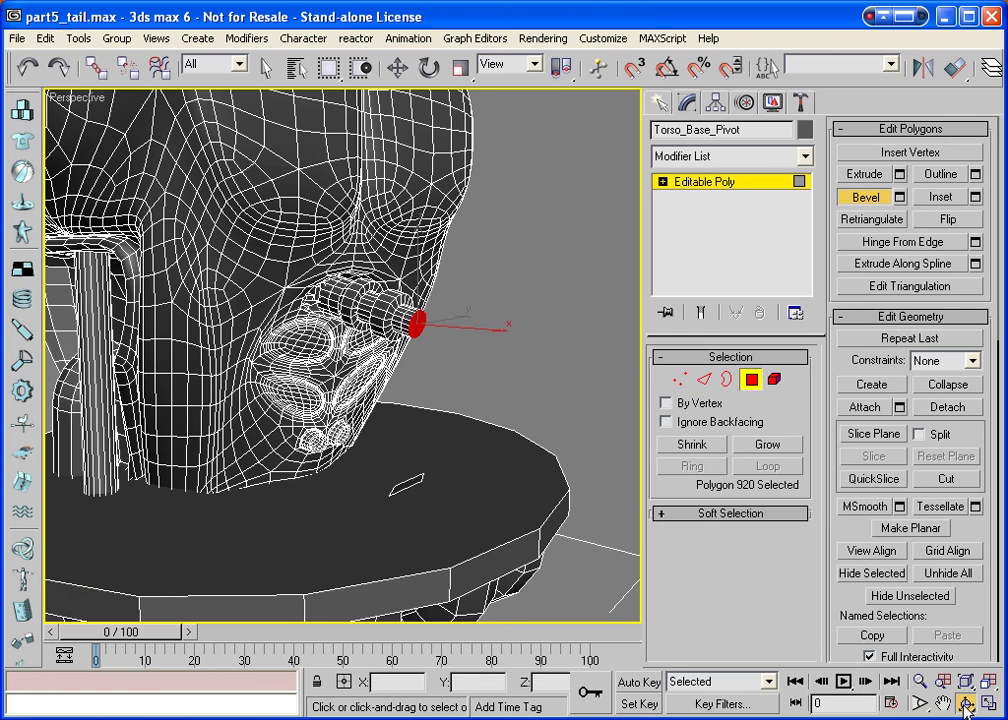
pyautogui.hotkey('ctrl', 'r')
pyautogui.moveTo(444, 373); pyautogui.dragTo(384, 366)
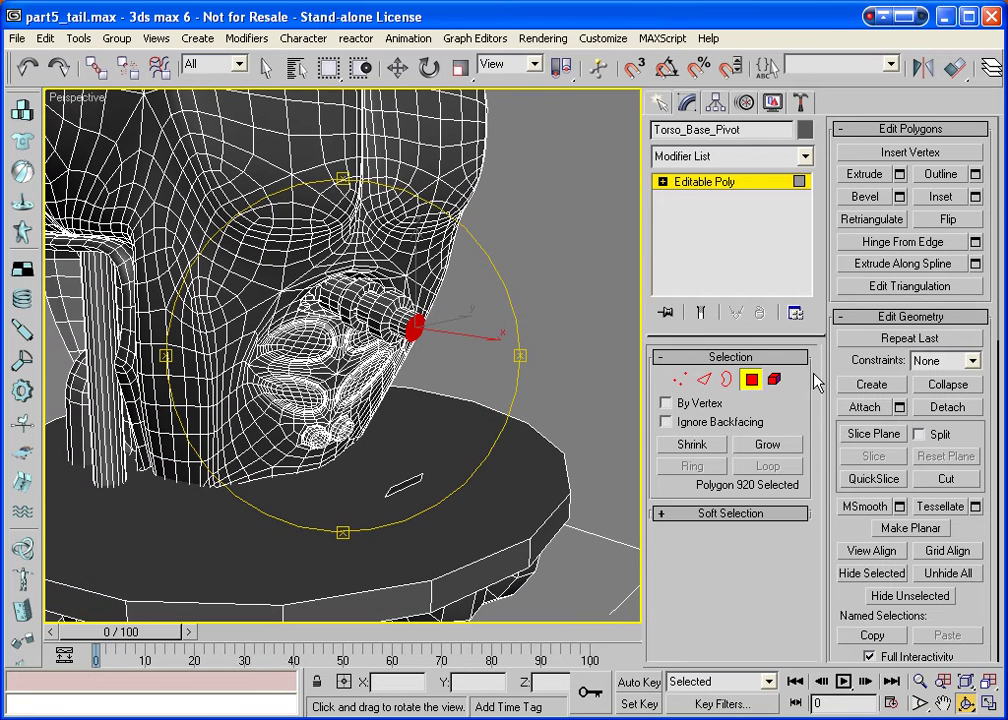
pyautogui.click(975, 241)
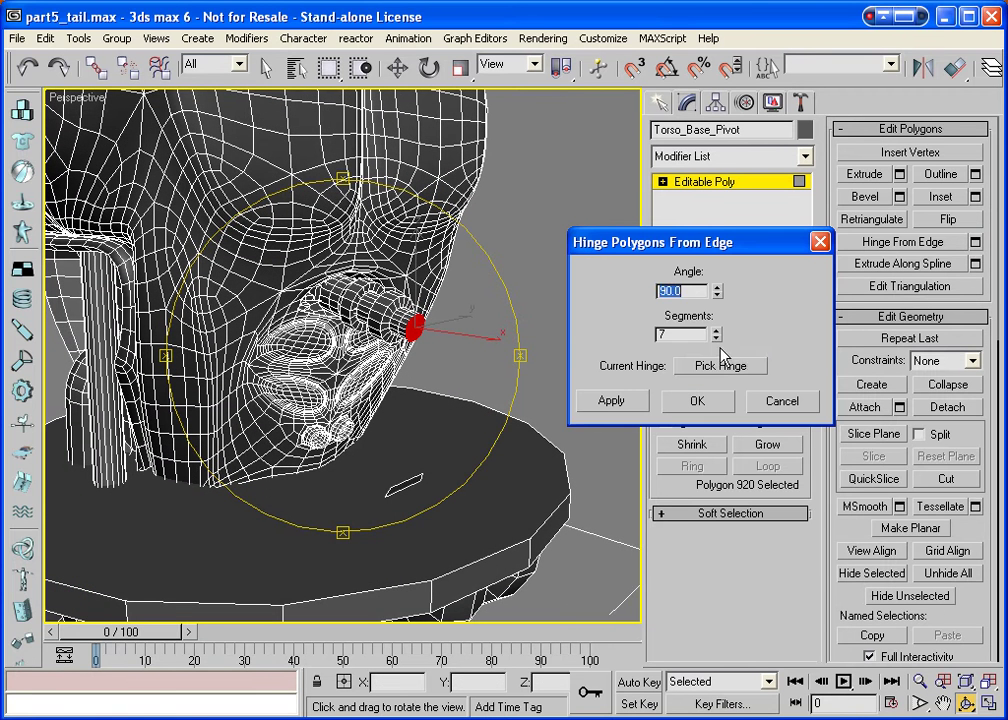
pyautogui.click(718, 366)
pyautogui.click(402, 484)
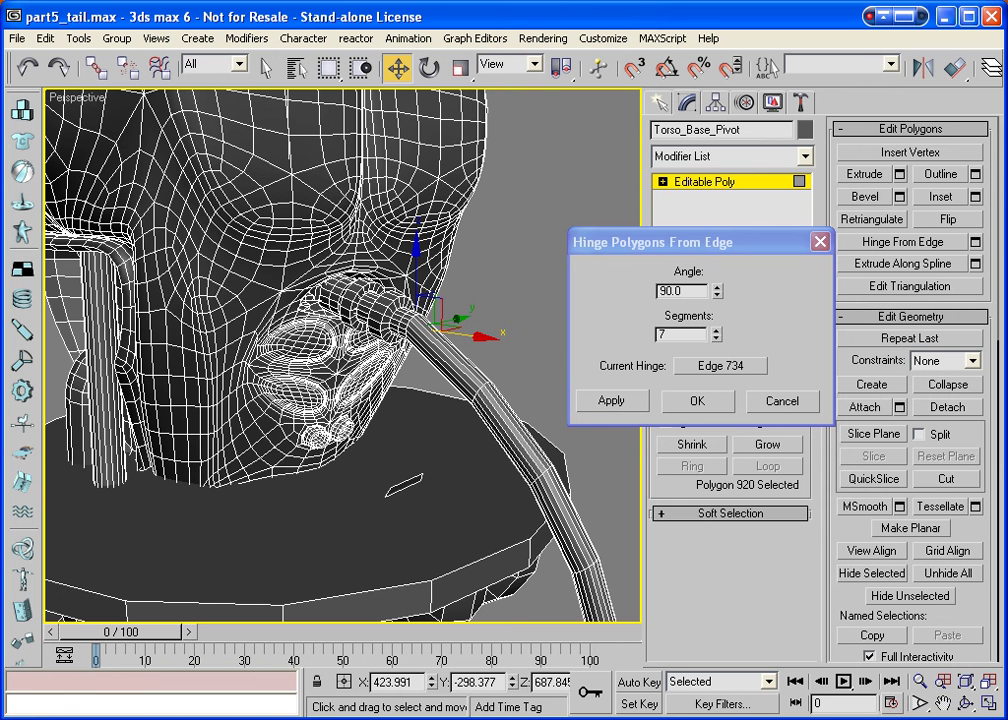
pyautogui.click(967, 706)
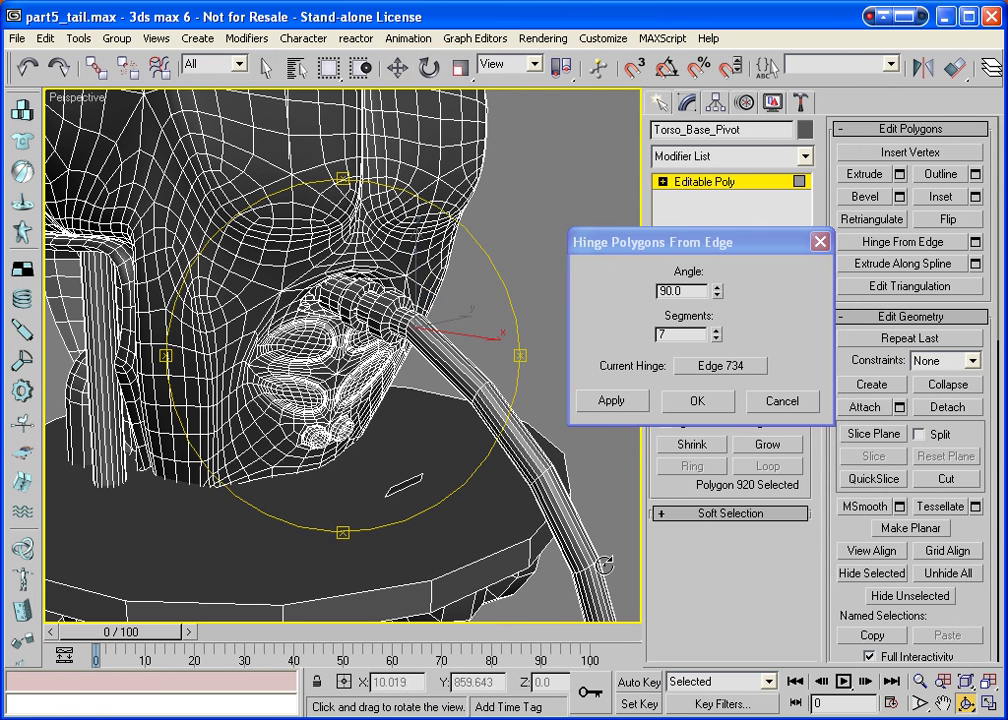
pyautogui.moveTo(400, 385); pyautogui.dragTo(390, 440)
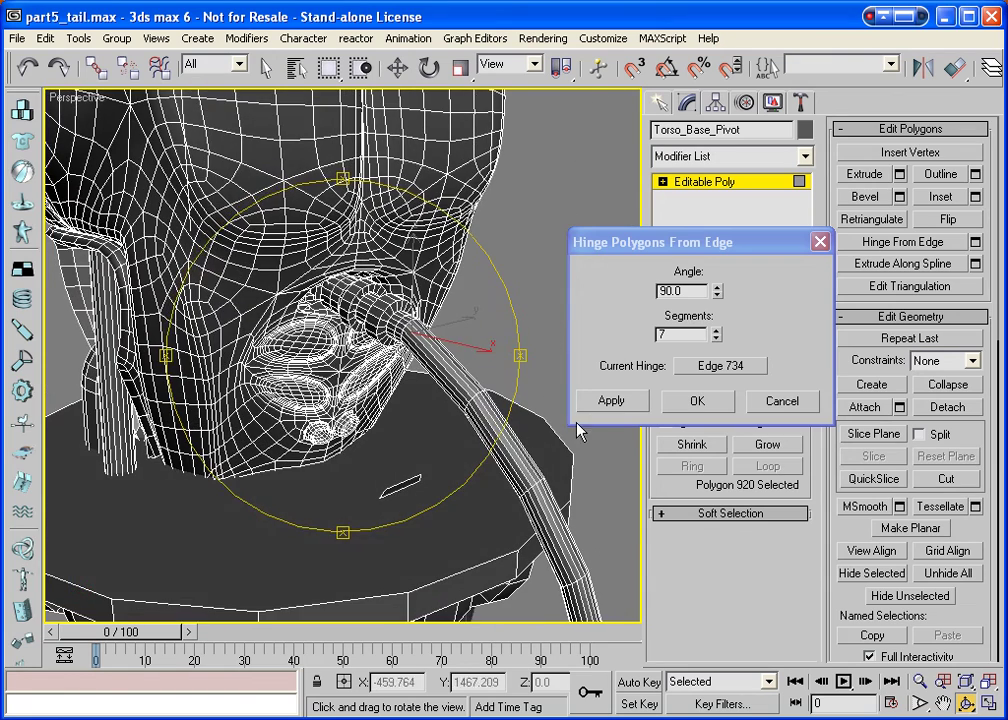
pyautogui.click(705, 365)
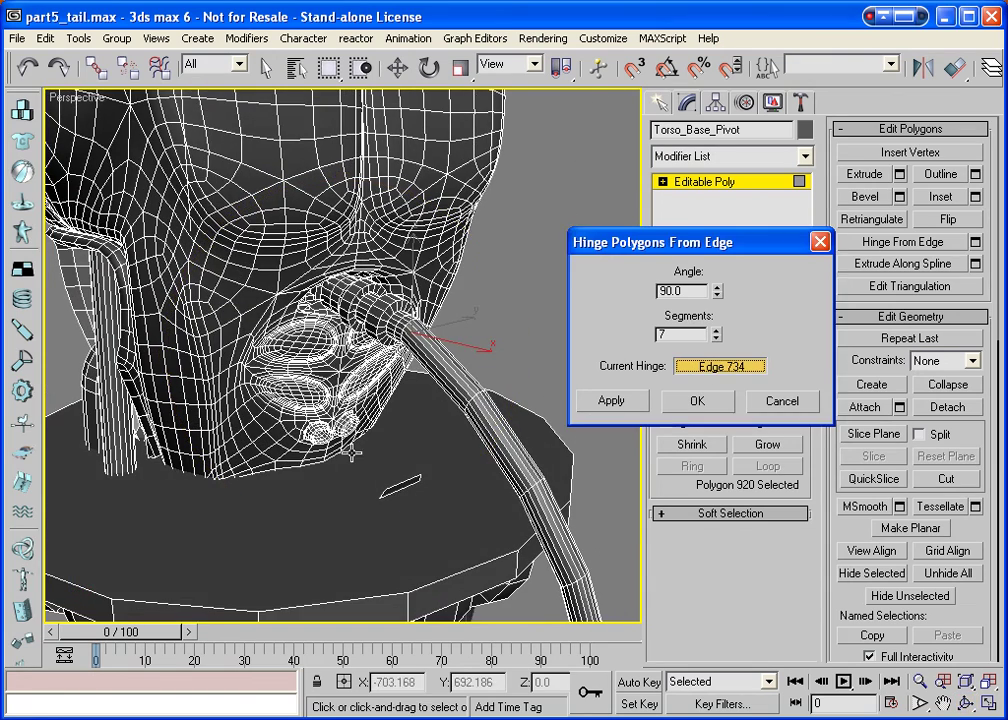
pyautogui.click(394, 485)
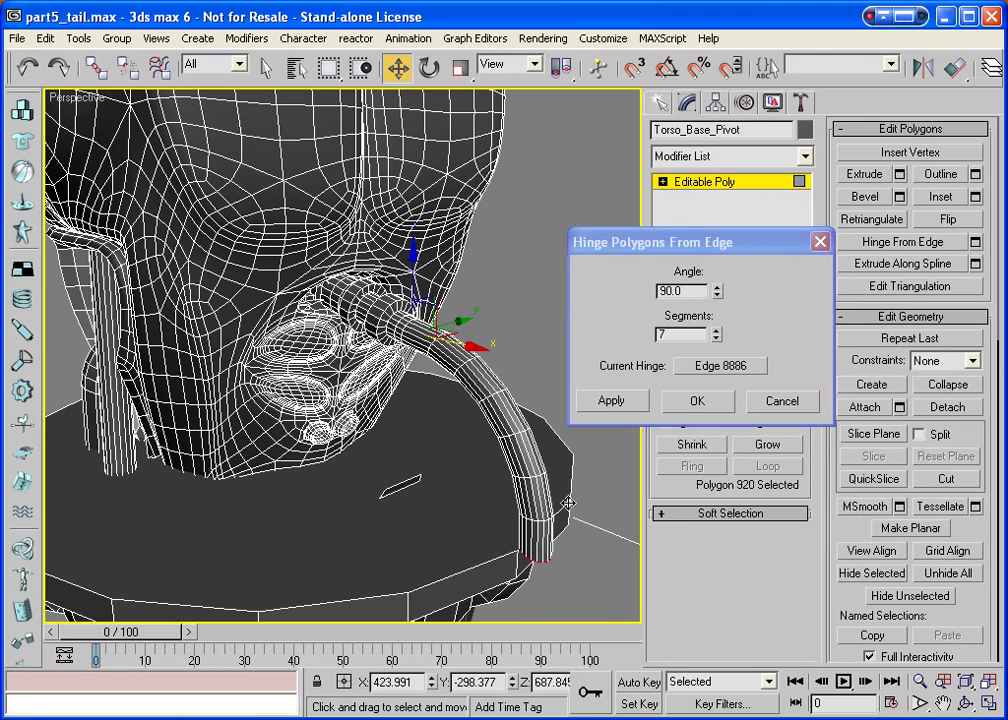
pyautogui.click(962, 703)
pyautogui.moveTo(390, 380); pyautogui.dragTo(443, 384)
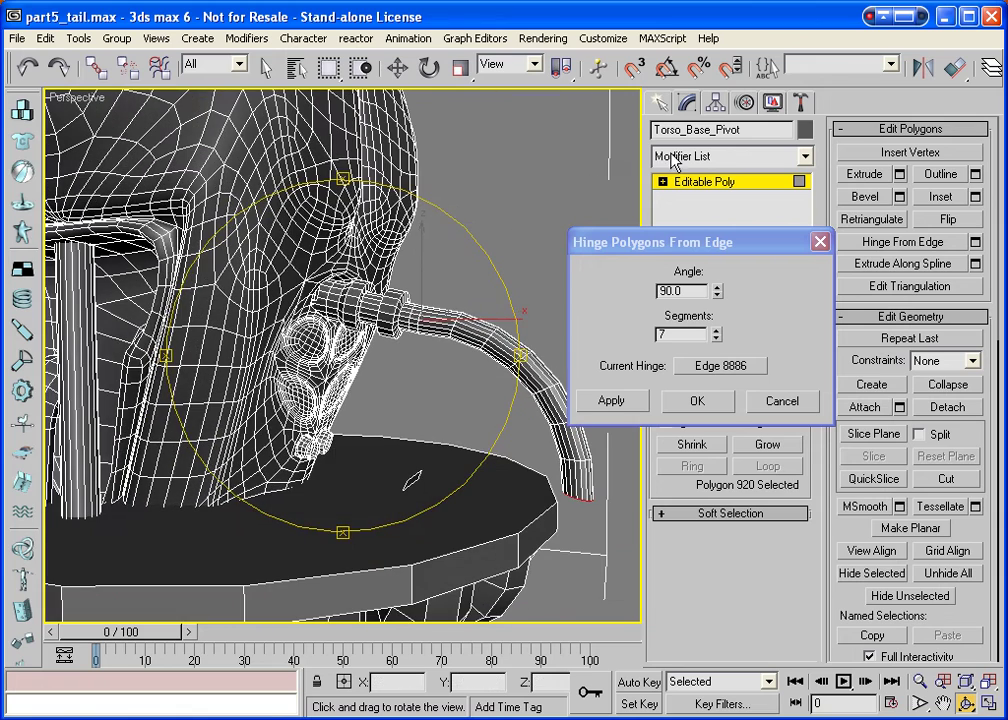
pyautogui.click(781, 401)
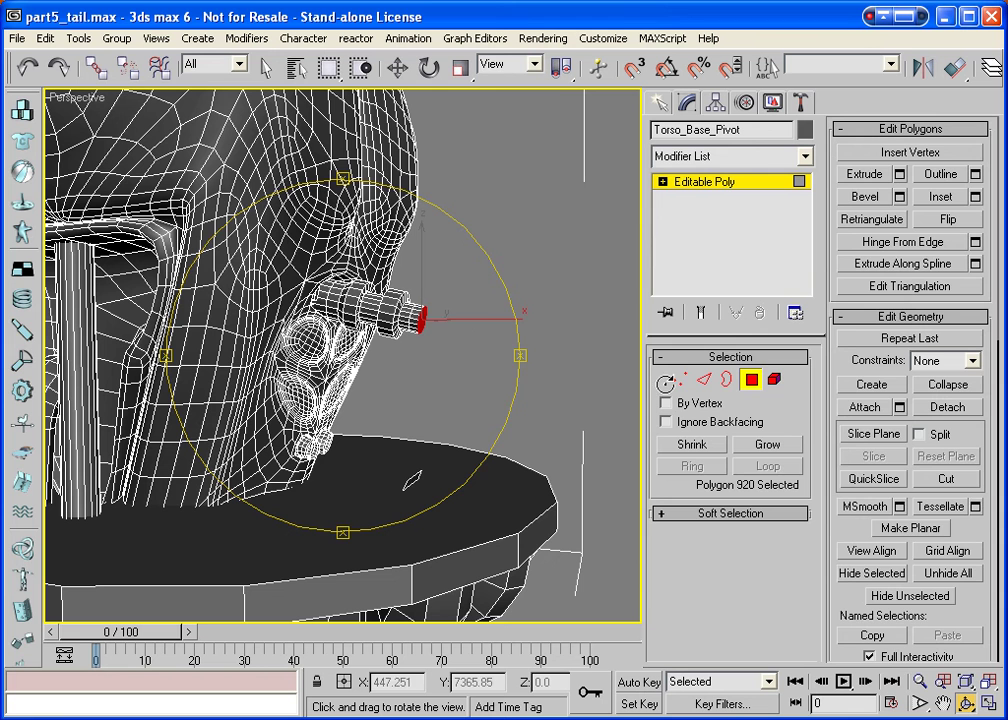
# Raise the detached four-sided strip polygon to about Z 668.524, just below the end of the pipe fitting.
pyautogui.press('w')
pyautogui.click(411, 477)
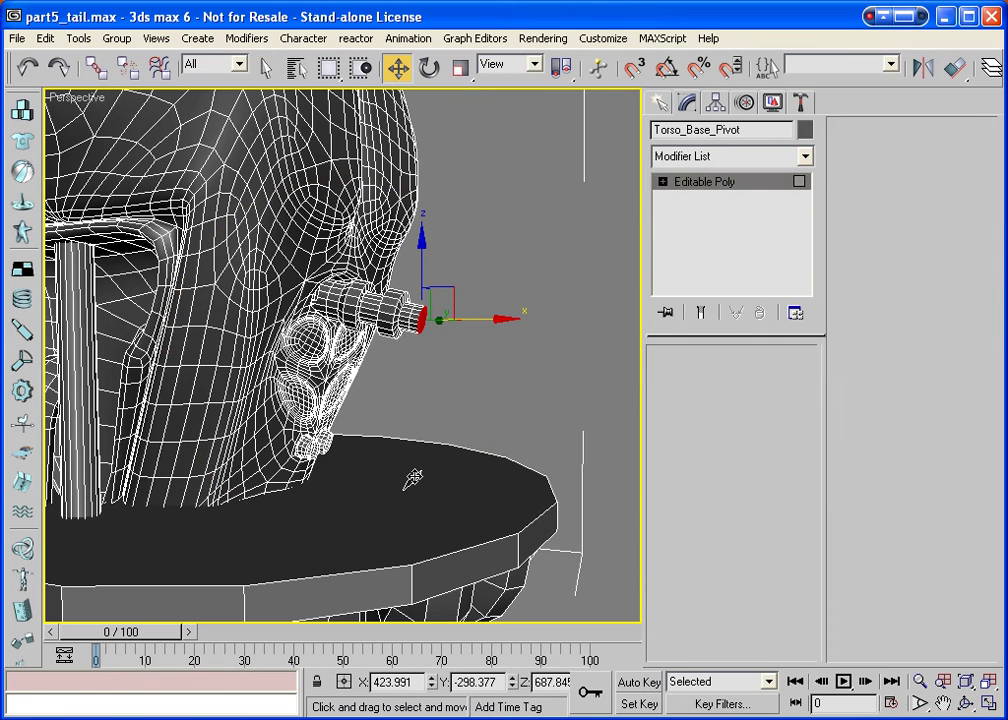
pyautogui.moveTo(411, 424); pyautogui.dragTo(412, 300)
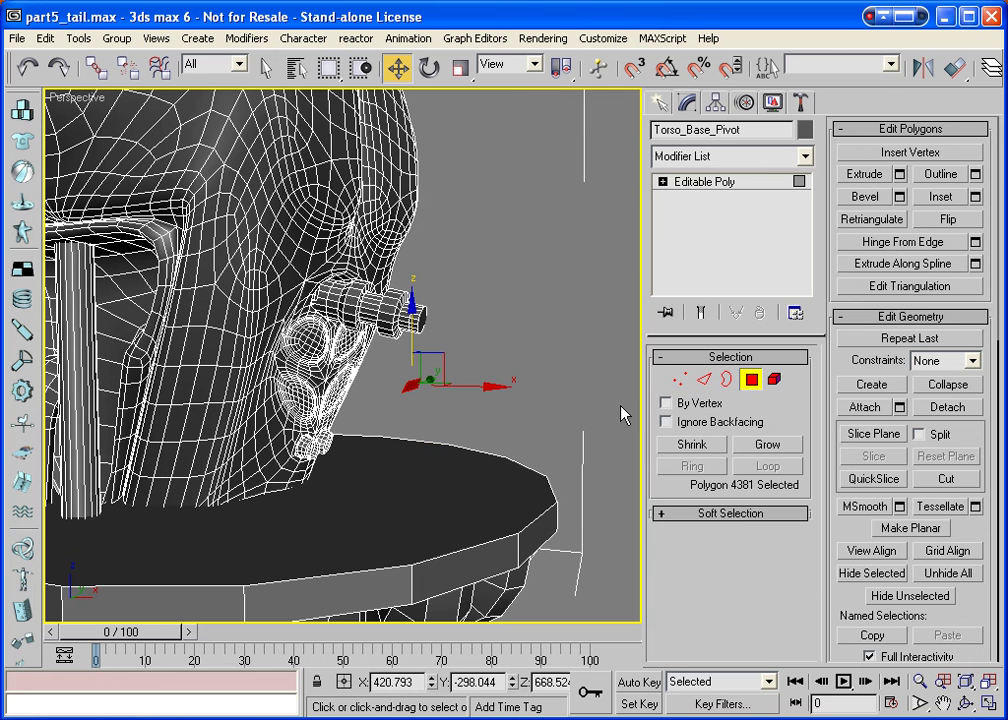
pyautogui.click(481, 323)
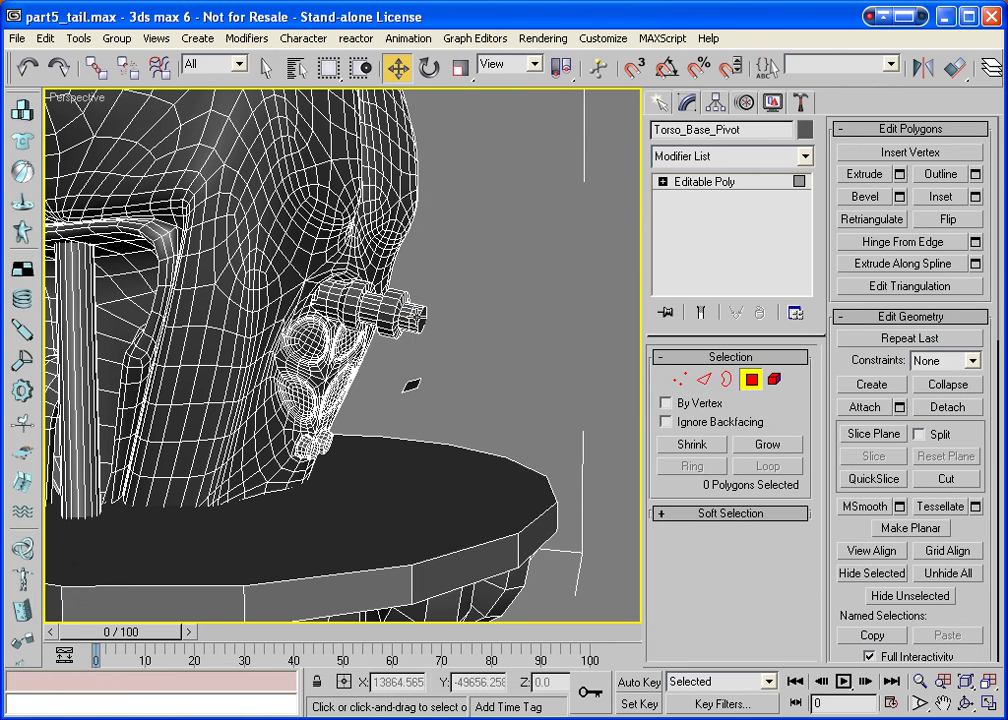
# Hinge the fitting's round end polygon downward about the raised strip's long edge, with a 78 degree angle and 7 segments.
pyautogui.click(421, 318)
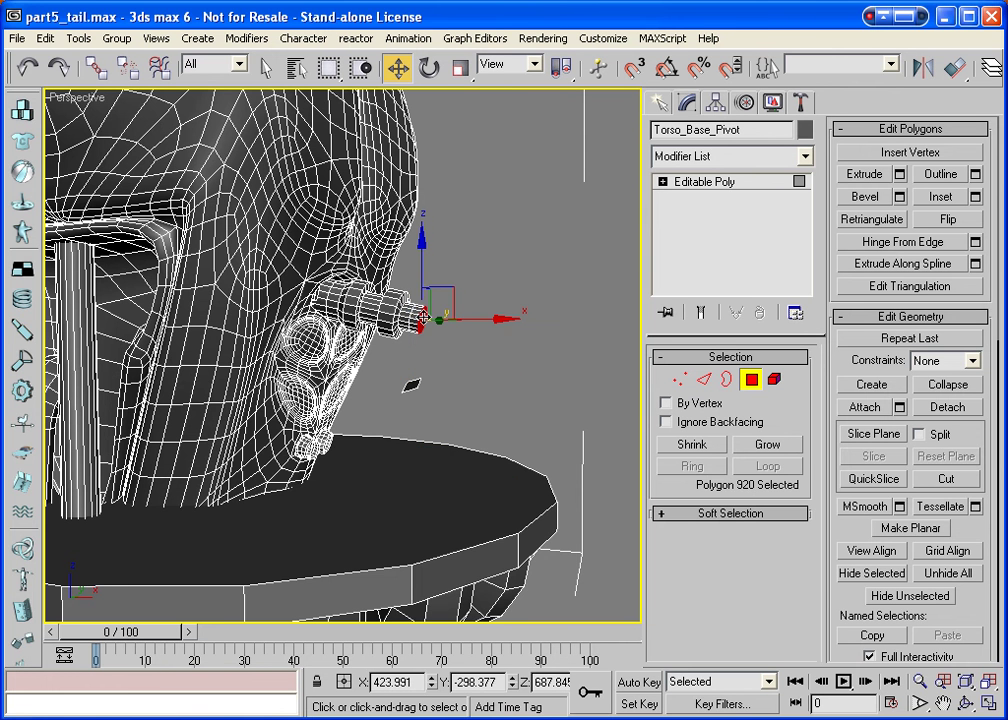
pyautogui.click(975, 242)
pyautogui.click(736, 367)
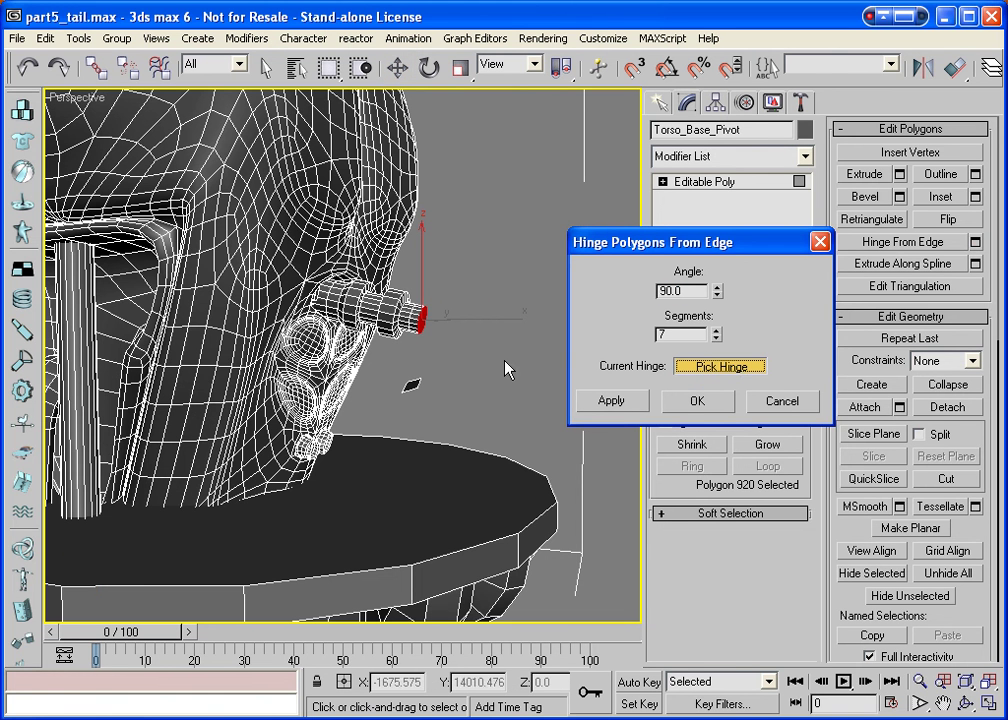
pyautogui.click(412, 384)
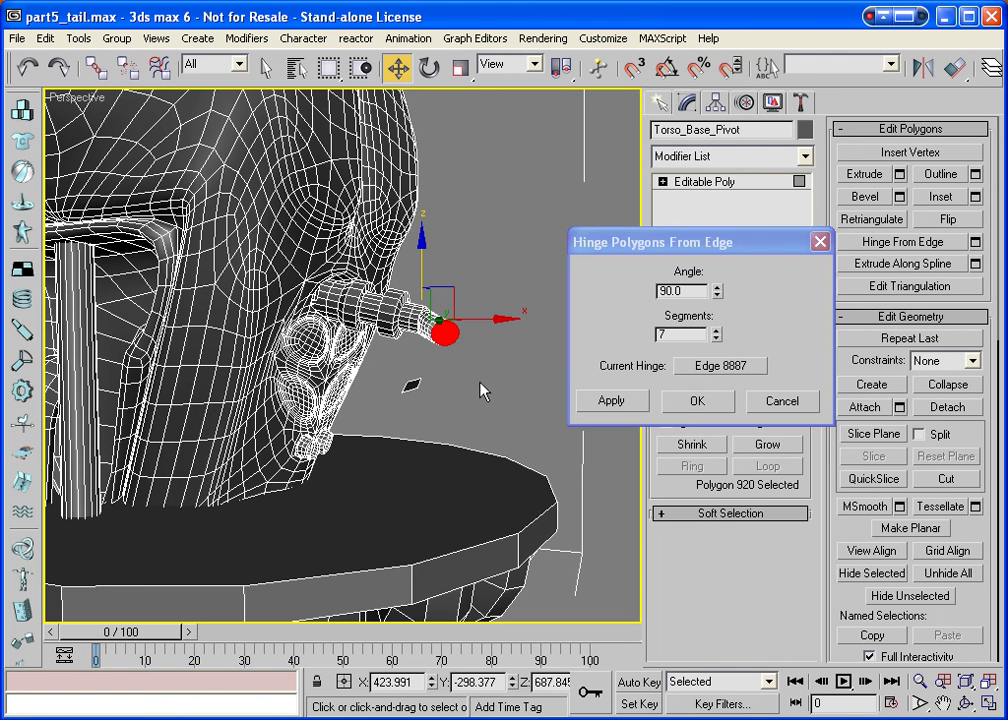
pyautogui.click(755, 368)
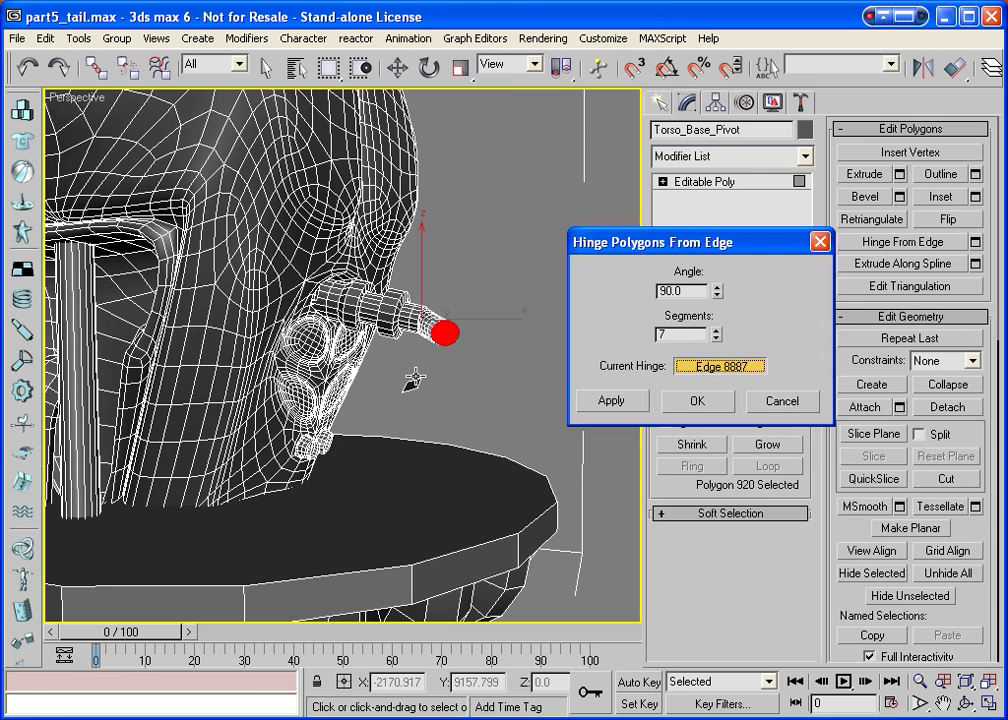
pyautogui.click(417, 380)
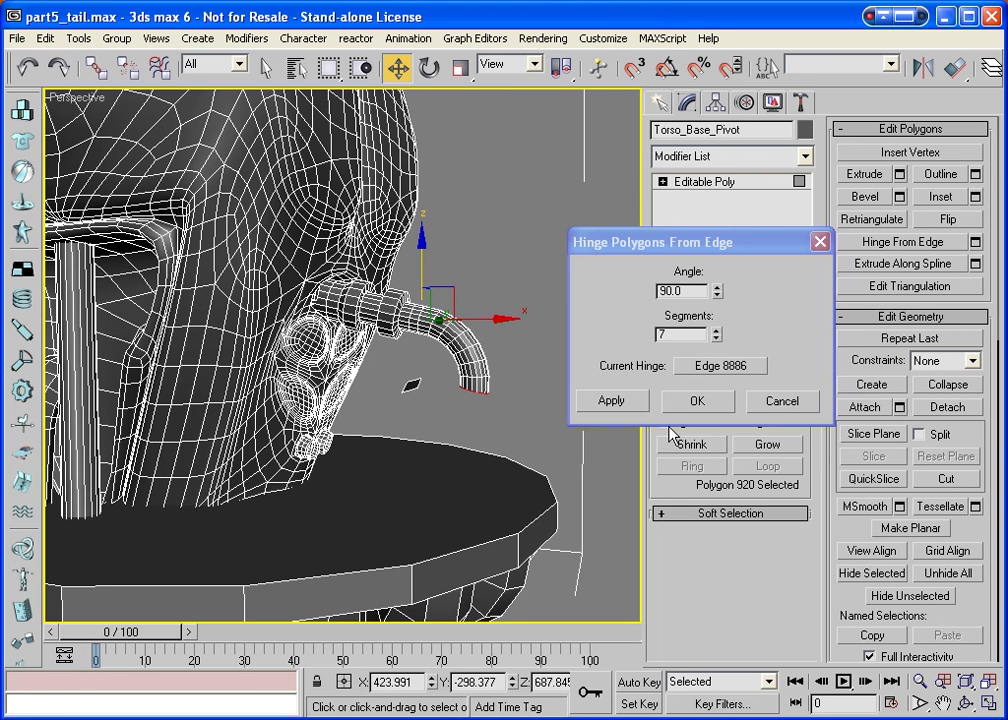
pyautogui.moveTo(717, 289); pyautogui.dragTo(721, 317)
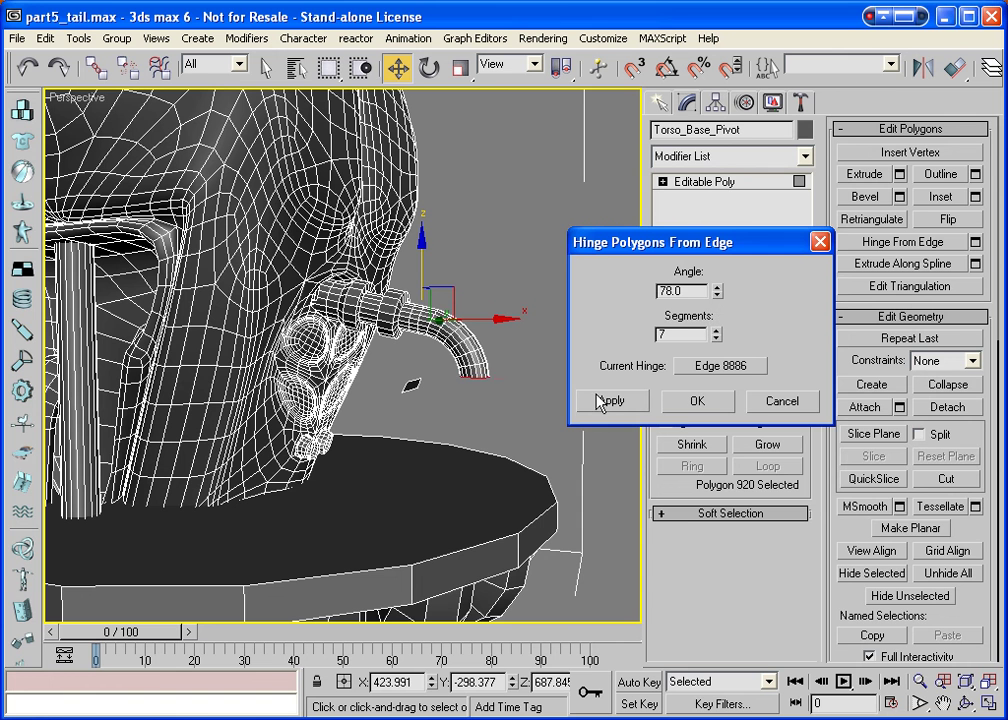
pyautogui.click(688, 406)
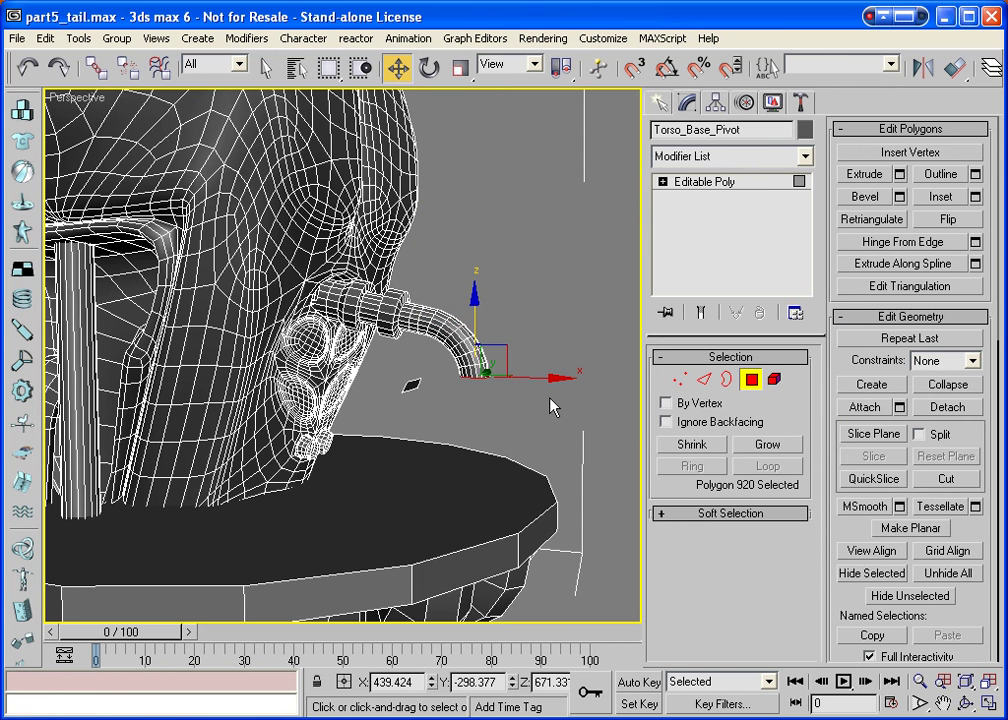
# Delete the four-sided strip polygon that served as the hinge.
pyautogui.click(410, 386)
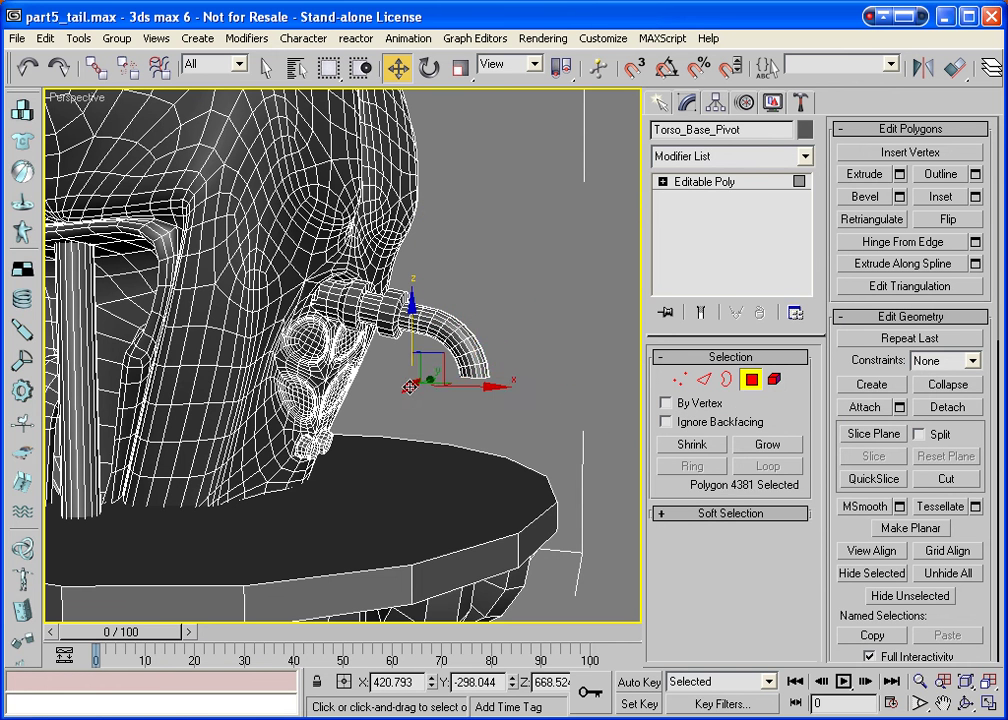
pyautogui.press('Delete')
pyautogui.press('Return')
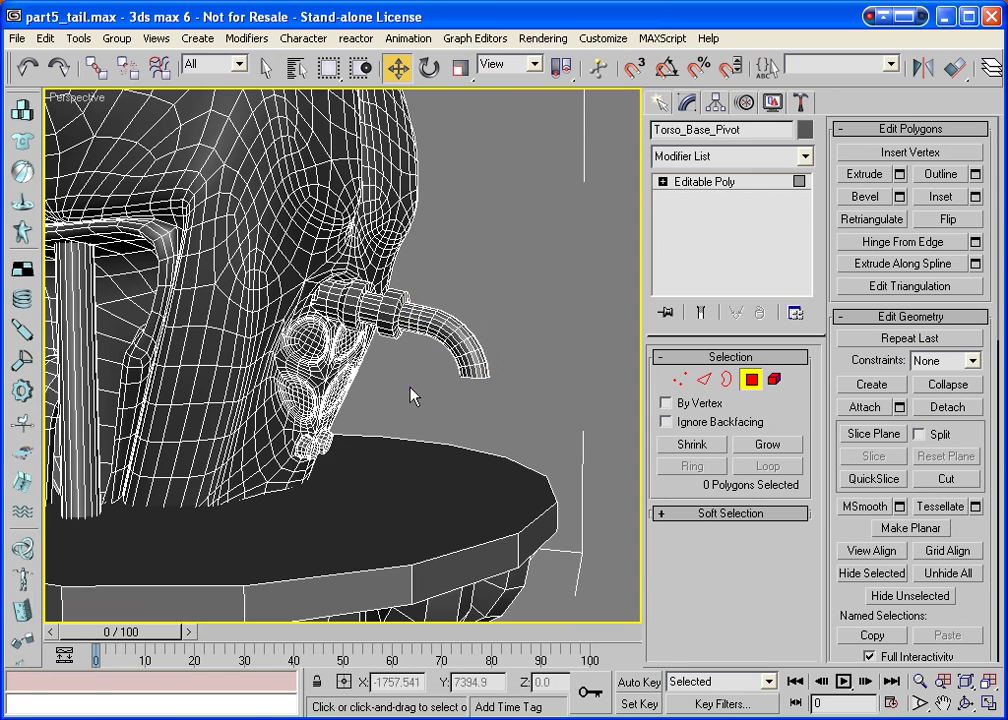
# Extrude the curved pipe's round end polygon straight down to just above the rim of the large disc.
pyautogui.click(966, 705)
pyautogui.moveTo(372, 432); pyautogui.dragTo(282, 337)
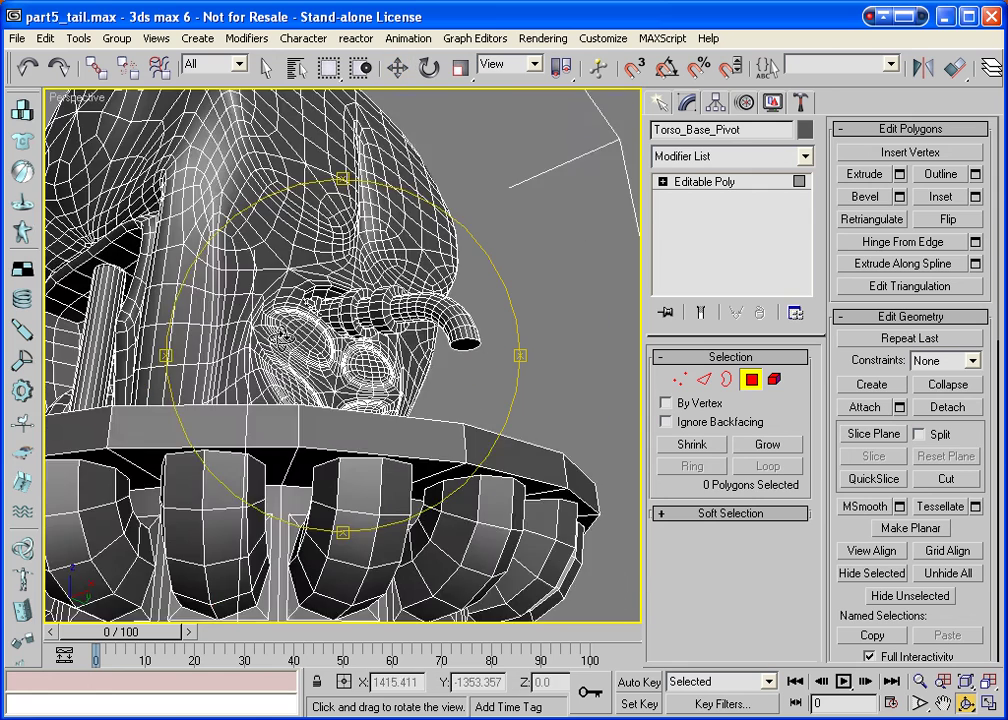
pyautogui.keyDown('alt'); pyautogui.moveTo(281, 334); pyautogui.dragTo(505, 350, button='middle'); pyautogui.keyUp('alt')
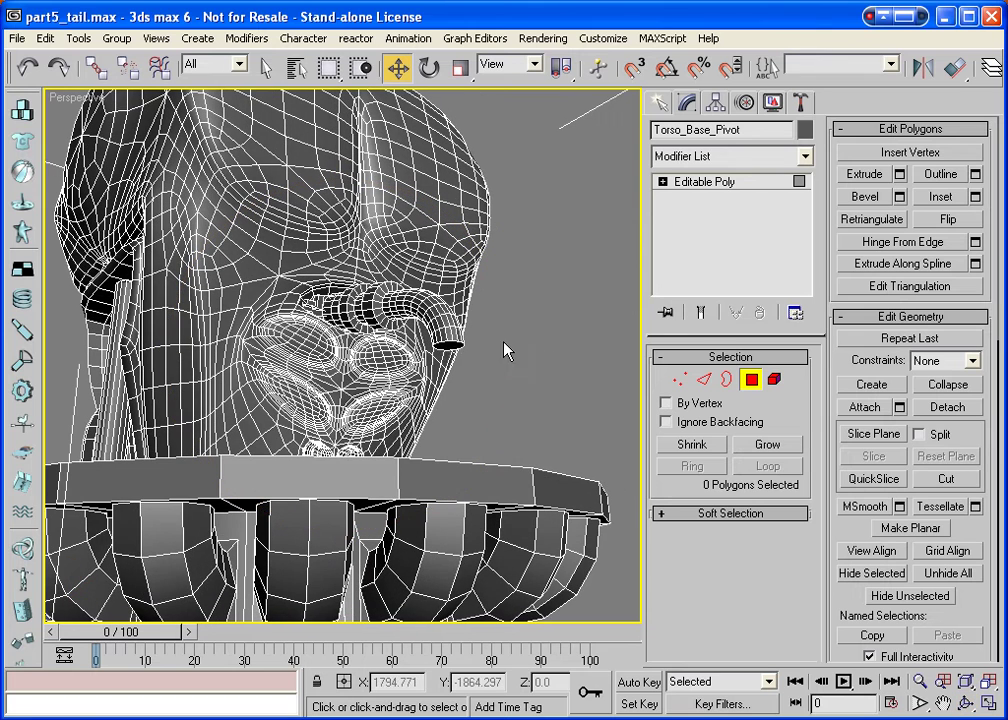
pyautogui.click(448, 345)
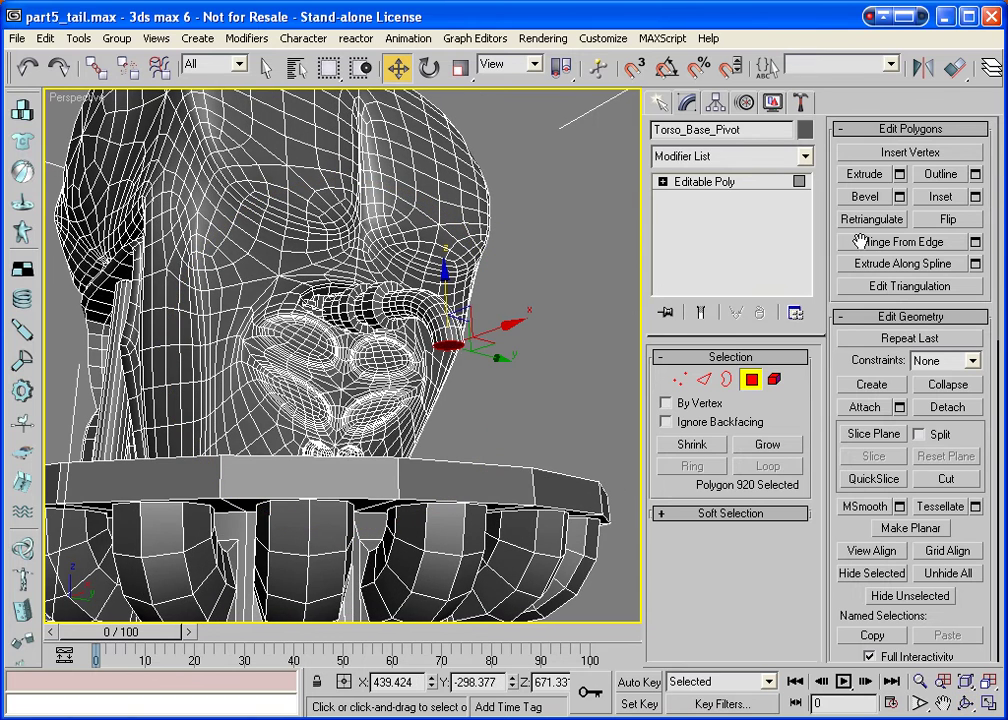
pyautogui.click(866, 174)
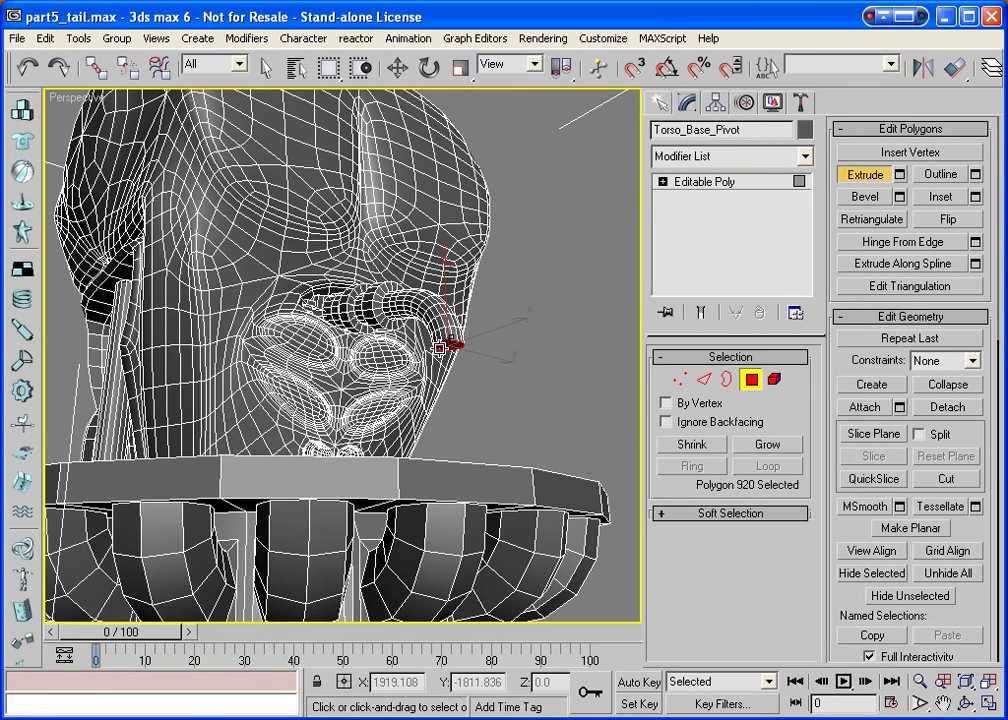
pyautogui.moveTo(439, 348); pyautogui.dragTo(452, 455)
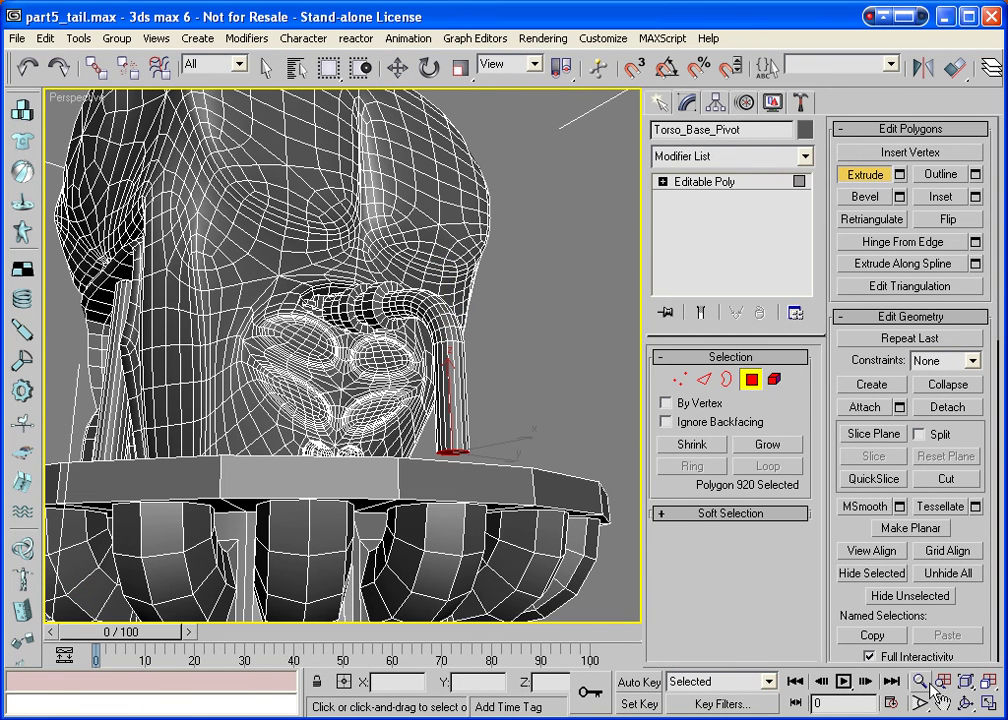
pyautogui.click(966, 703)
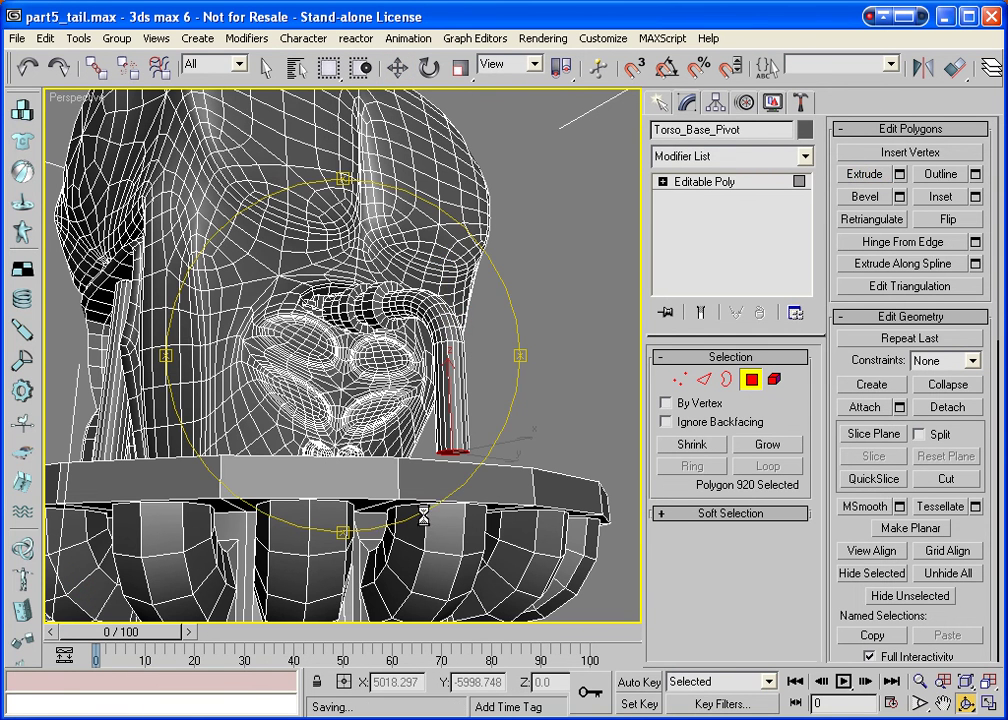
# Bevel the curved pipe's bottom end polygon outward into a small flared lip just above the large disc.
pyautogui.moveTo(423, 516); pyautogui.dragTo(334, 405)
pyautogui.moveTo(387, 433); pyautogui.dragTo(331, 361)
pyautogui.click(864, 197)
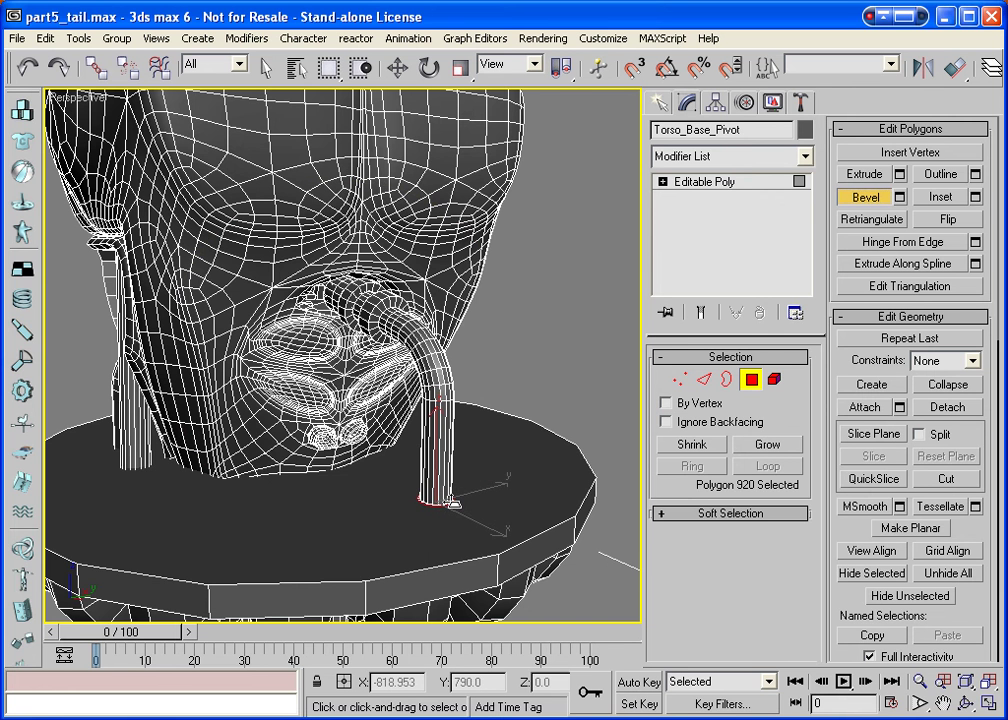
pyautogui.click(452, 507)
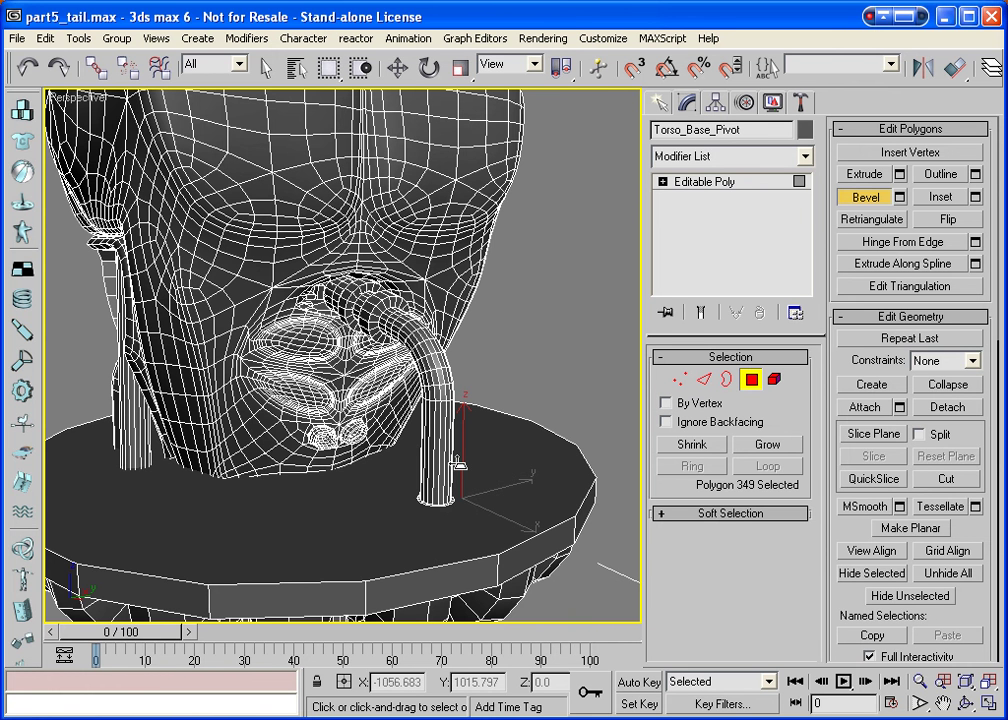
pyautogui.hotkey('ctrl', 'z')
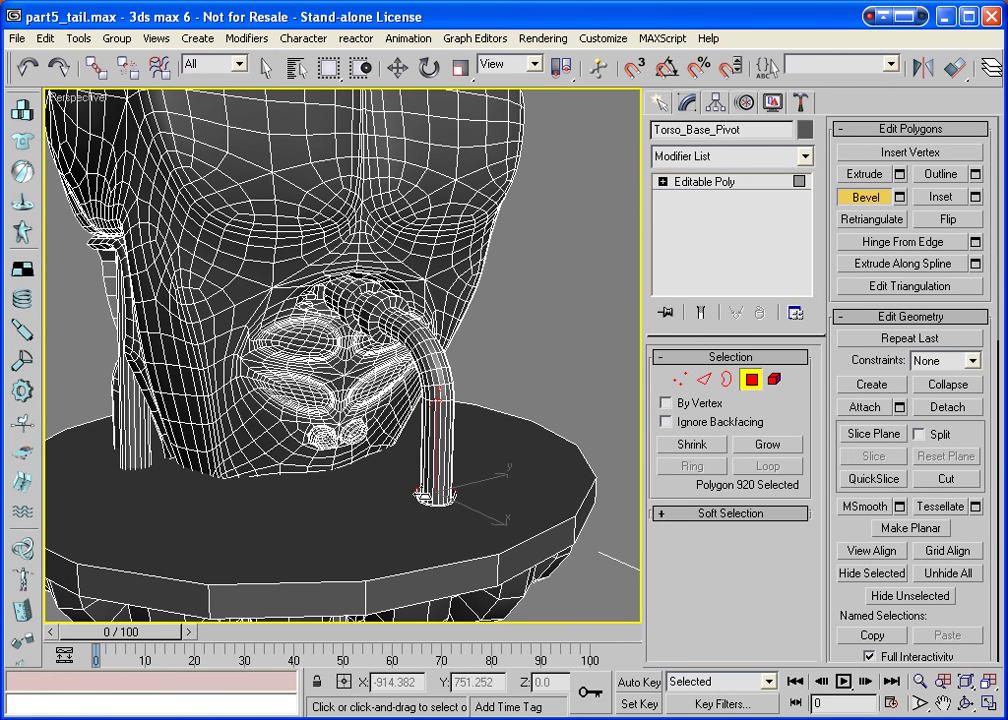
pyautogui.moveTo(418, 493)
pyautogui.mouseDown()
pyautogui.moveTo(420, 503)
pyautogui.moveTo(417, 493)
pyautogui.mouseUp()
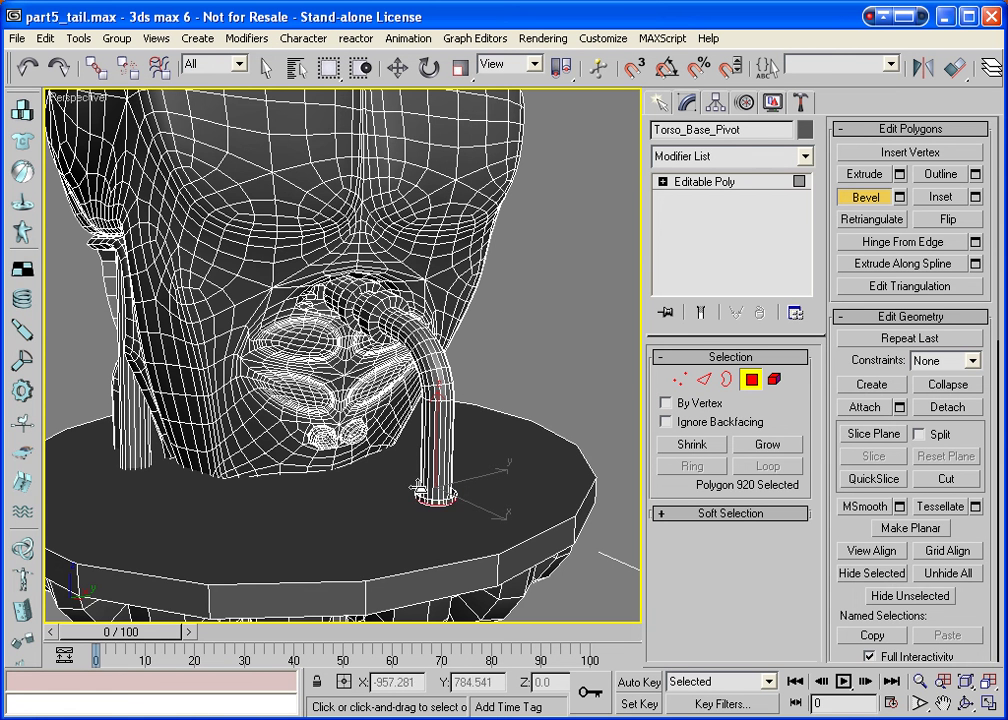
pyautogui.moveTo(421, 489); pyautogui.dragTo(424, 493)
pyautogui.click(427, 484)
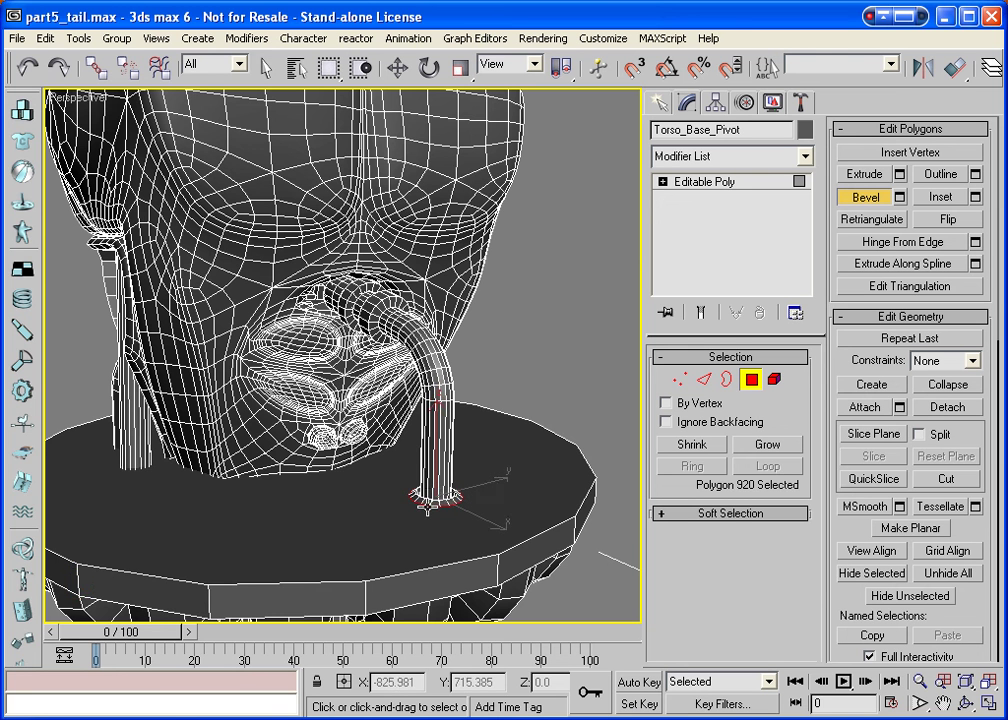
# Bevel the flared pipe end straight down into the disc to form a cylindrical collar, and clear the polygon selection.
pyautogui.moveTo(421, 493)
pyautogui.mouseDown()
pyautogui.moveTo(433, 498)
pyautogui.moveTo(432, 476)
pyautogui.mouseUp()
pyautogui.click(432, 493)
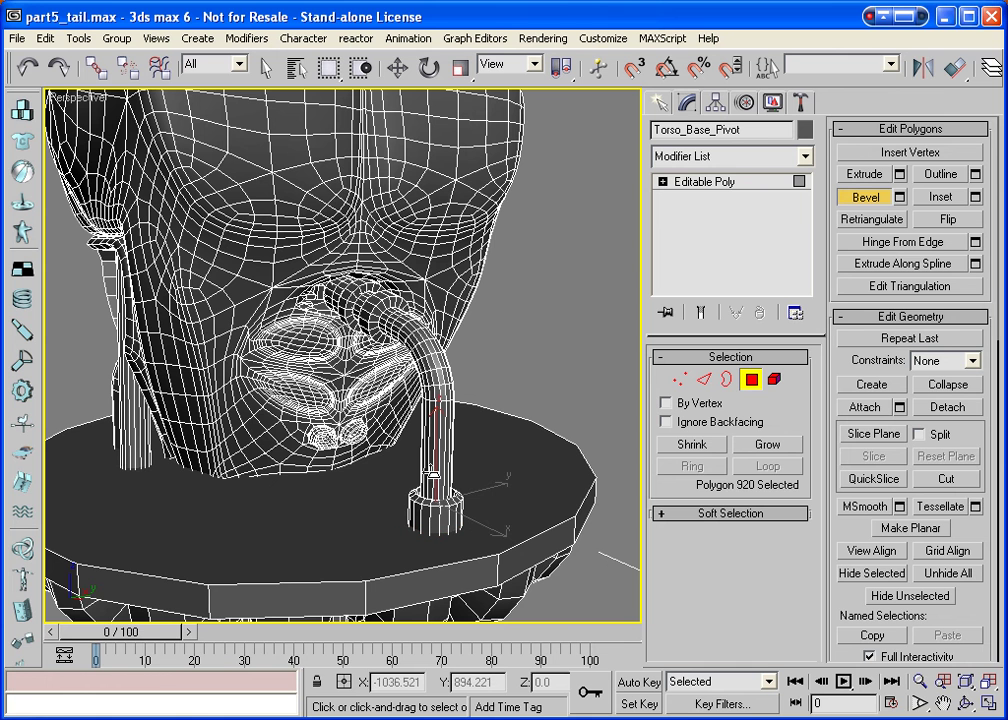
pyautogui.click(432, 473)
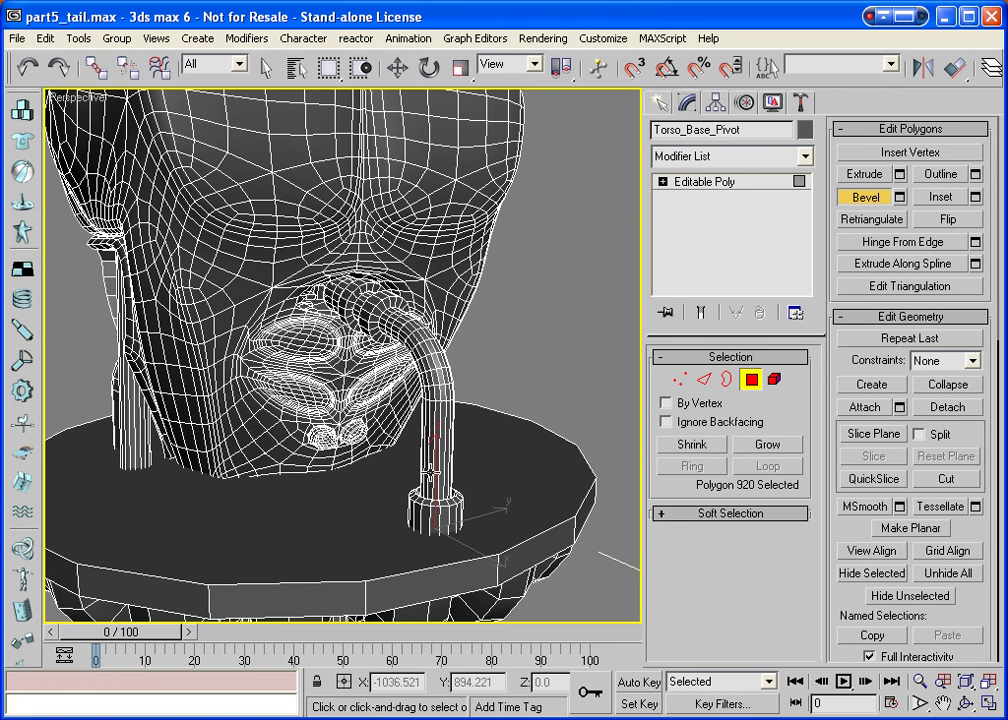
pyautogui.hotkey('ctrl', 'd')
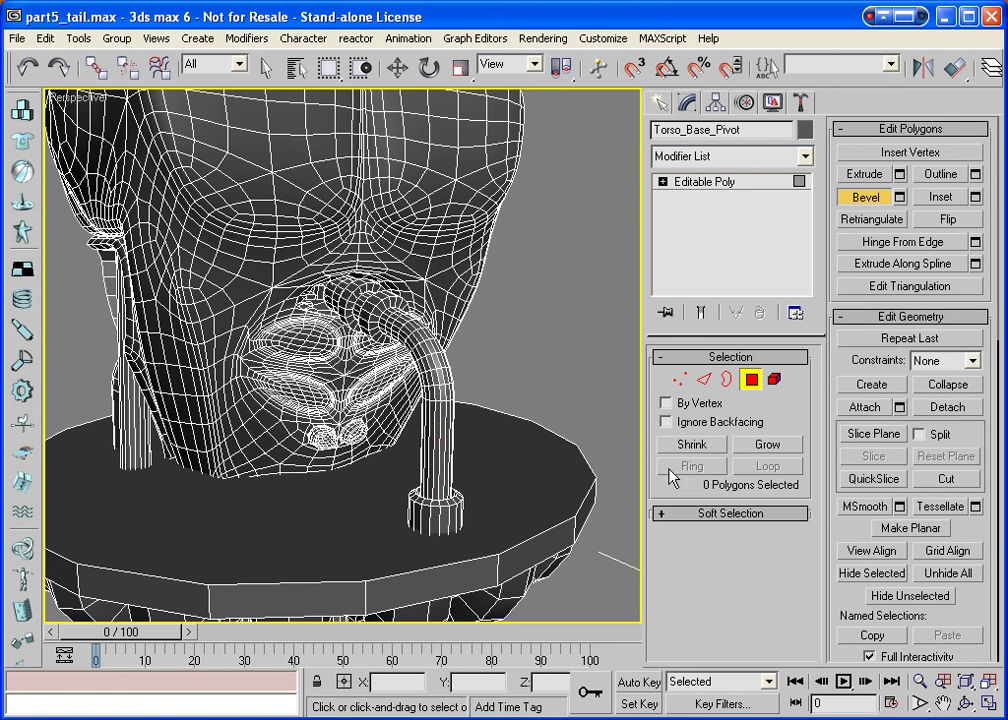
# Examine the finished pipe collar and the whole torso base from several sides, ending at the side with two rounded recesses.
pyautogui.click(920, 682)
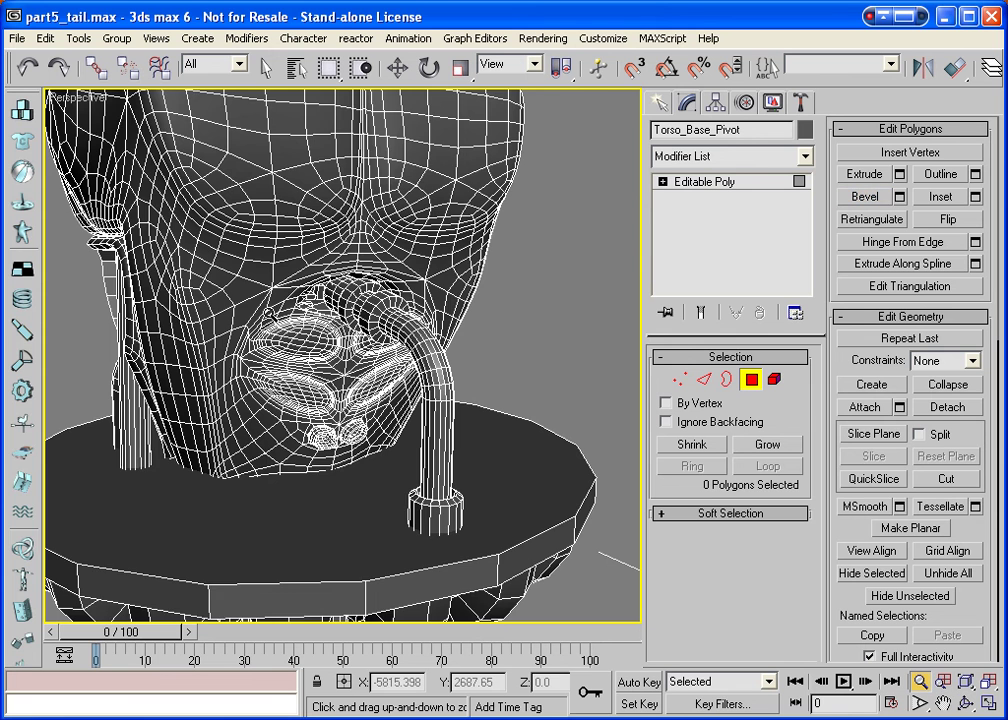
pyautogui.moveTo(283, 300); pyautogui.dragTo(283, 445)
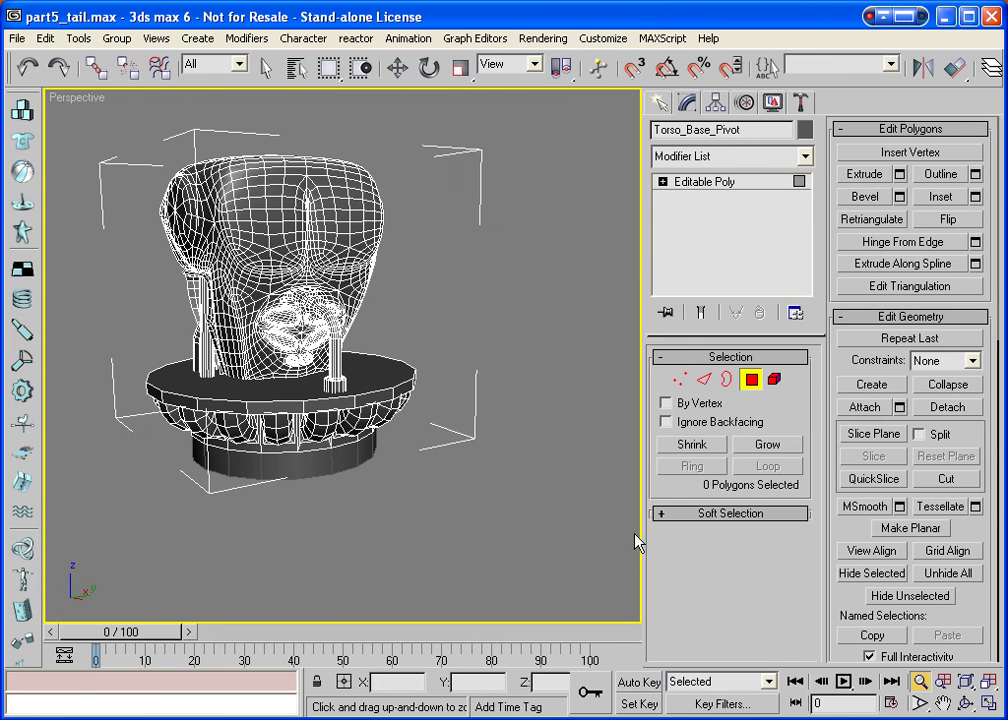
pyautogui.click(967, 704)
pyautogui.moveTo(566, 463); pyautogui.dragTo(309, 373)
pyautogui.scroll(2, 243, 294)
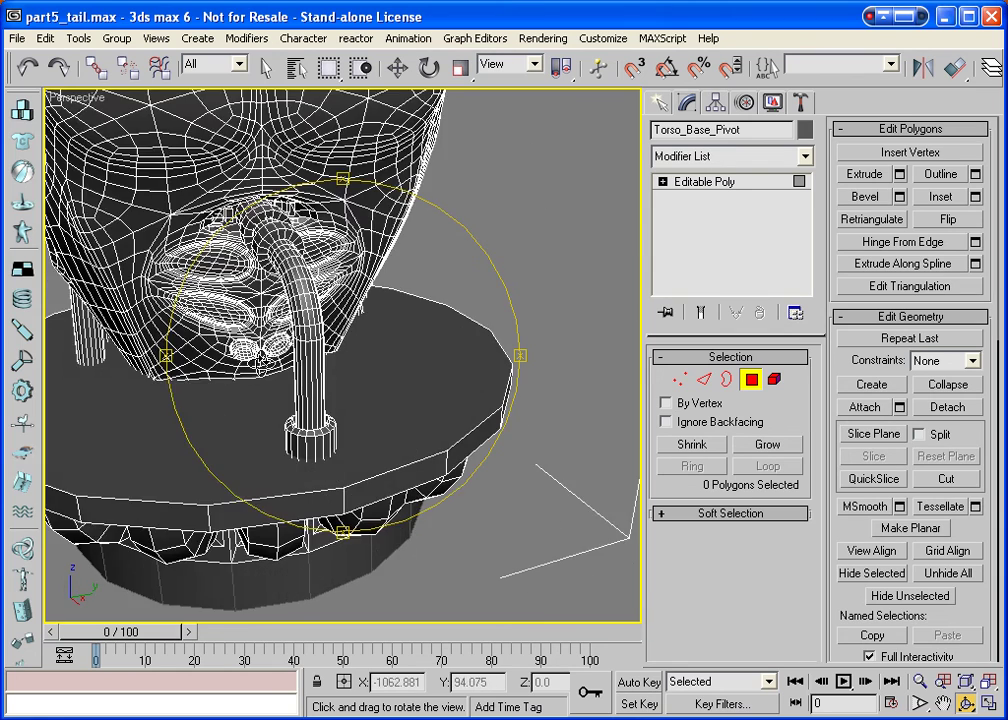
pyautogui.scroll(2, 210, 288)
pyautogui.scroll(2, 218, 282)
pyautogui.scroll(3, 208, 301)
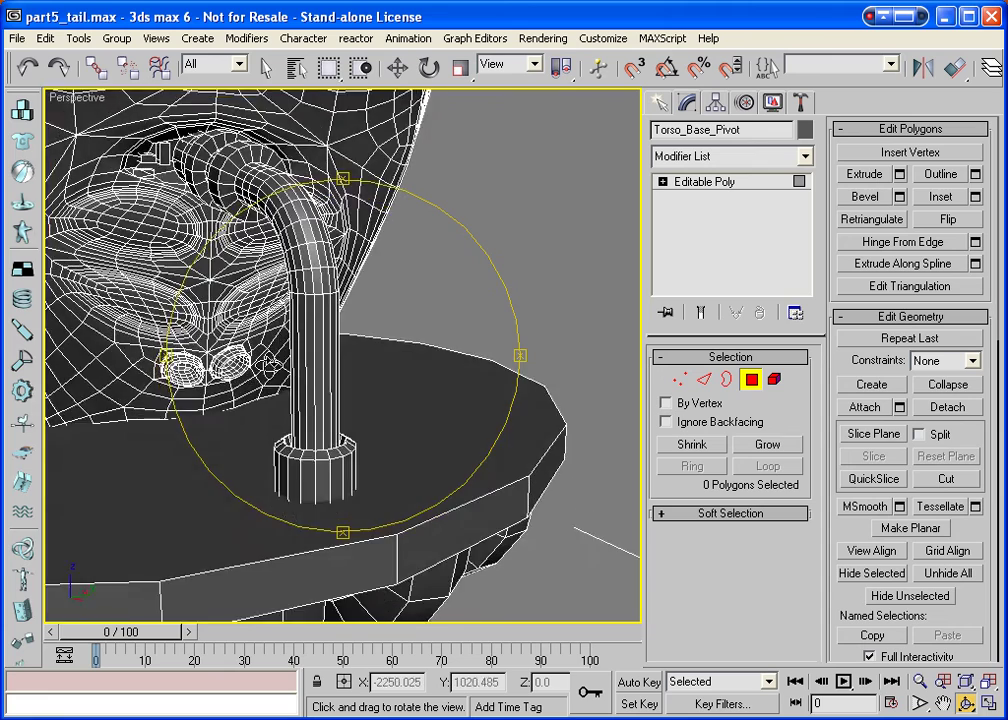
pyautogui.moveTo(262, 347); pyautogui.dragTo(443, 392)
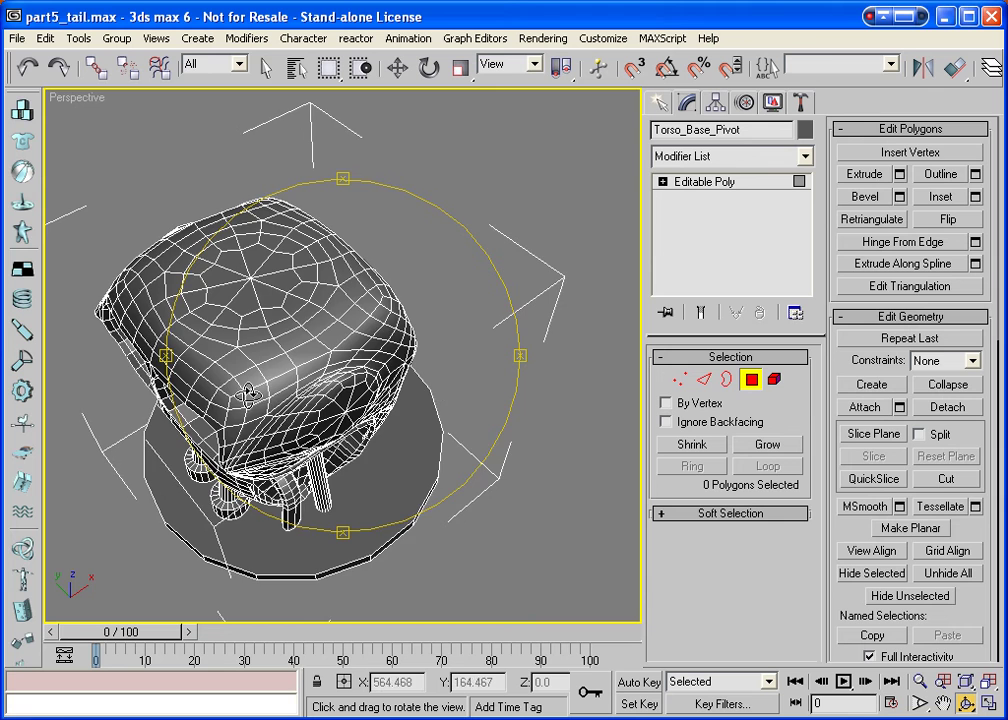
pyautogui.moveTo(248, 394); pyautogui.dragTo(322, 439)
pyautogui.moveTo(300, 330); pyautogui.dragTo(616, 356)
pyautogui.click(751, 379)
pyautogui.press('w')
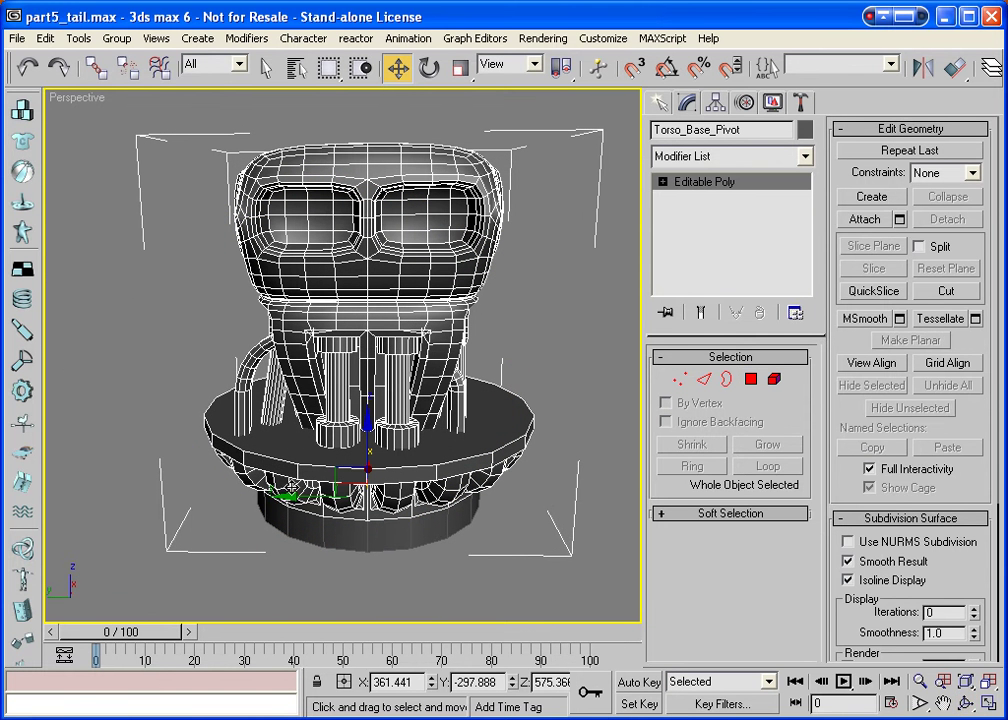
pyautogui.click(965, 703)
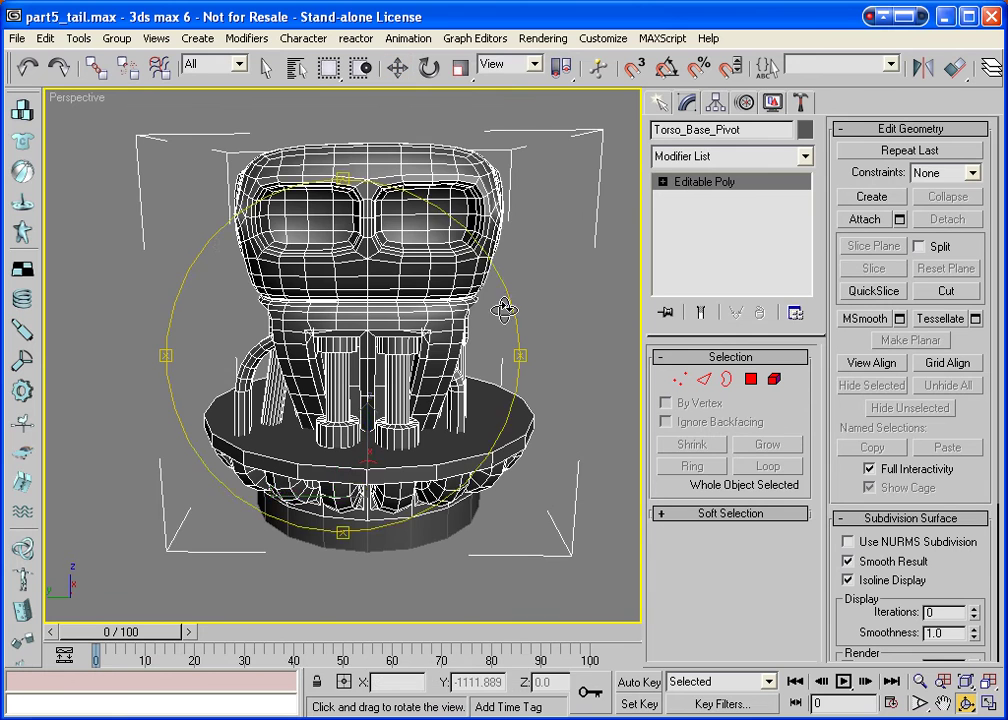
pyautogui.moveTo(504, 310); pyautogui.dragTo(368, 260)
# Select the four central polygons on the floor of each of the two rounded recesses in the upper torso.
pyautogui.click(751, 379)
pyautogui.click(397, 67)
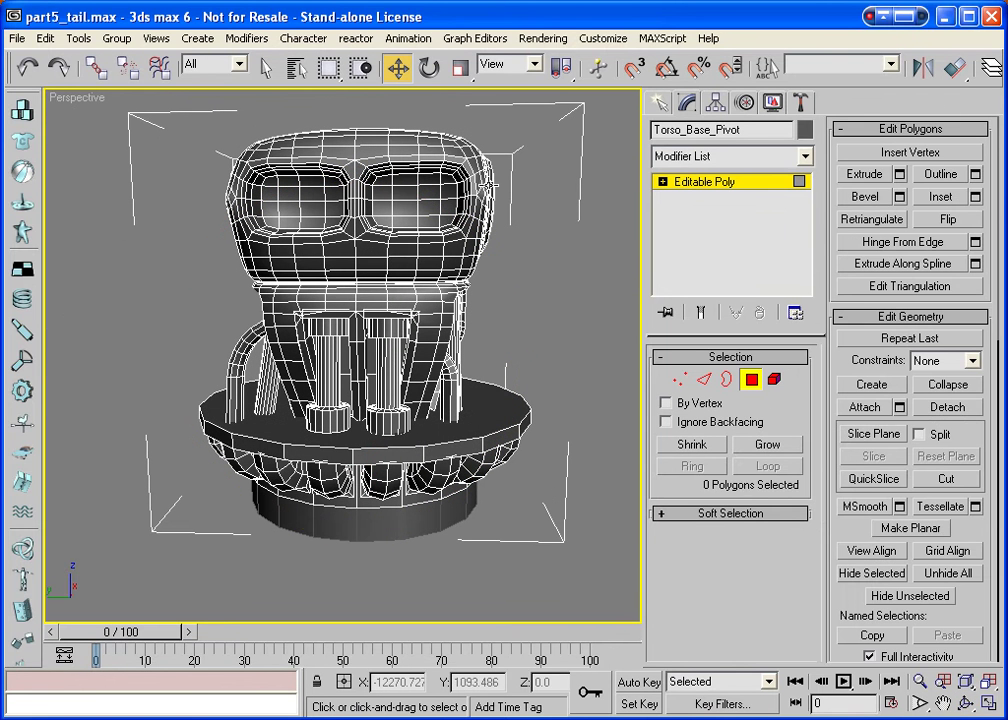
pyautogui.click(425, 192)
pyautogui.keyDown('ctrl'); pyautogui.click(426, 206); pyautogui.keyUp('ctrl')
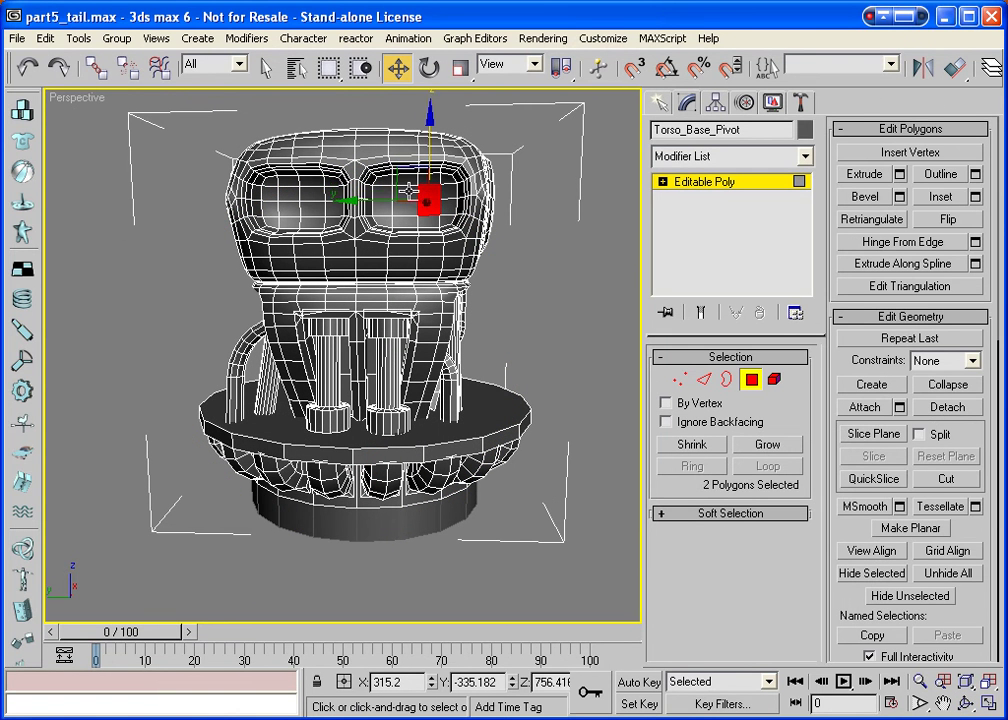
pyautogui.keyDown('ctrl'); pyautogui.click(411, 207); pyautogui.keyUp('ctrl')
pyautogui.keyDown('ctrl'); pyautogui.click(398, 197); pyautogui.keyUp('ctrl')
pyautogui.keyDown('ctrl'); pyautogui.click(313, 193); pyautogui.keyUp('ctrl')
pyautogui.keyDown('ctrl'); pyautogui.click(290, 200); pyautogui.keyUp('ctrl')
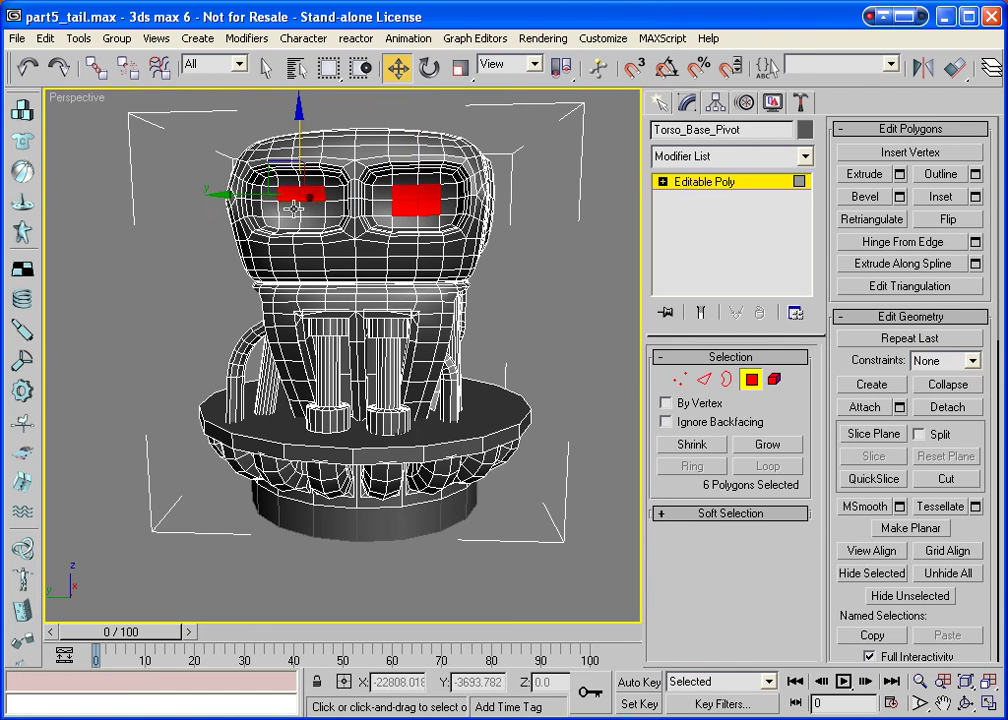
pyautogui.keyDown('ctrl'); pyautogui.click(308, 212); pyautogui.keyUp('ctrl')
pyautogui.keyDown('ctrl'); pyautogui.click(306, 206); pyautogui.keyUp('ctrl')
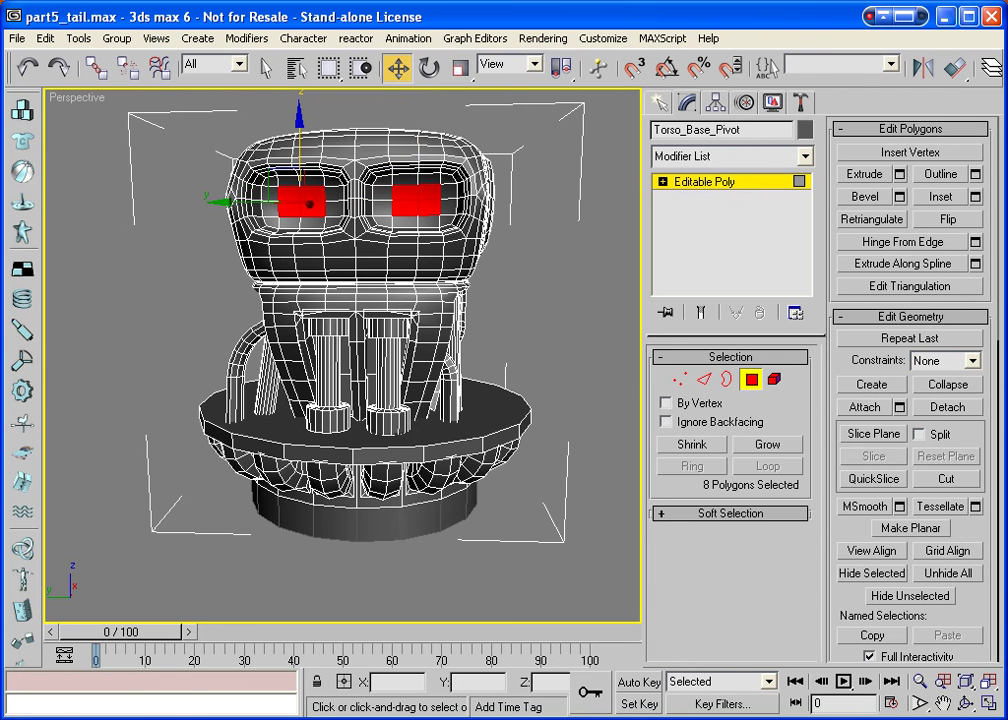
# Flatten the eight selected recess polygons by aligning them to the Left view, and frame them in the Perspective view.
pyautogui.press('w')
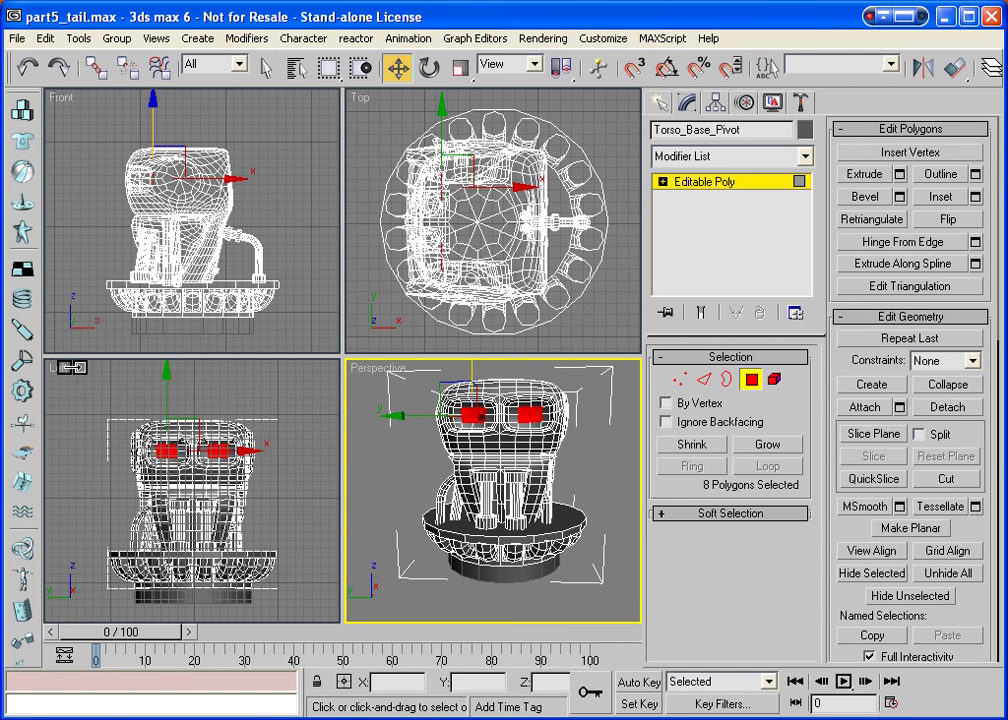
pyautogui.rightClick(62, 372)
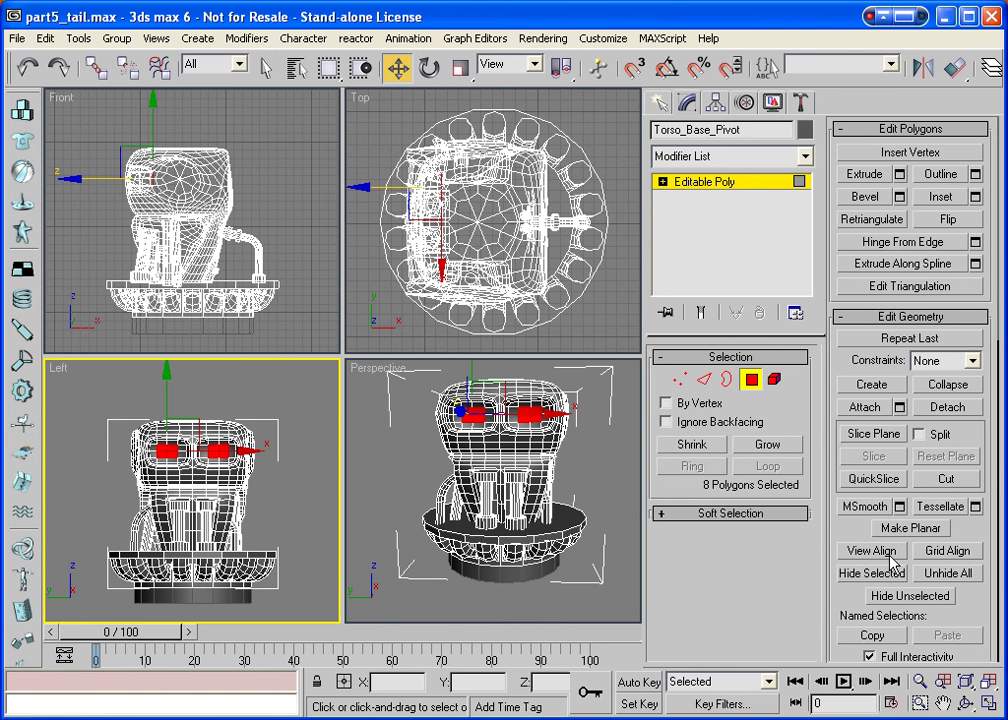
pyautogui.click(871, 550)
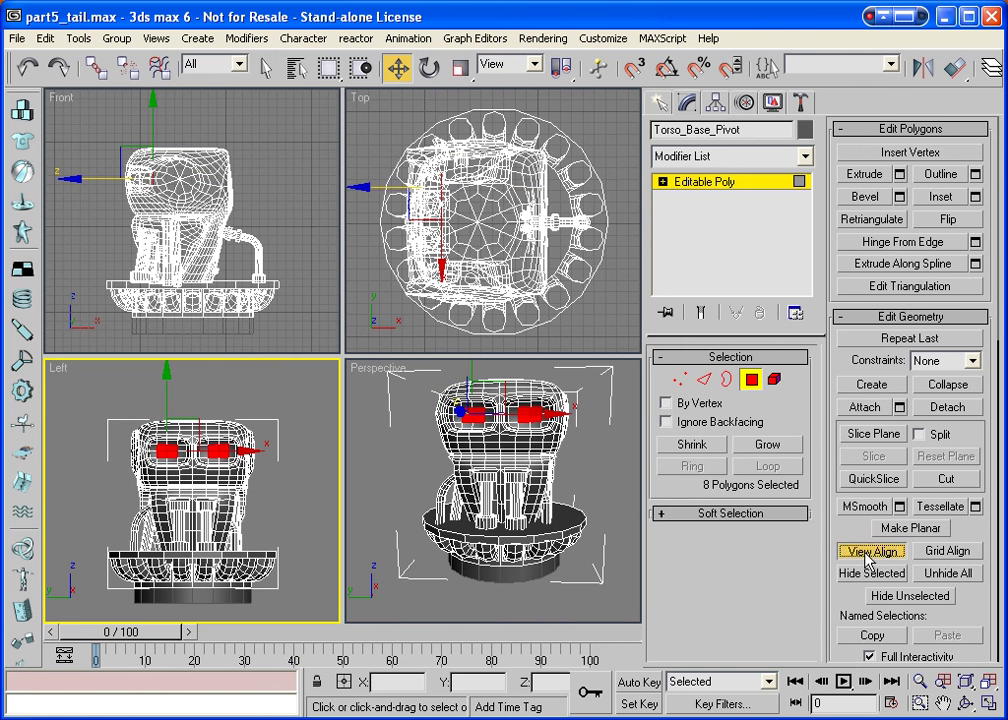
pyautogui.rightClick(382, 371)
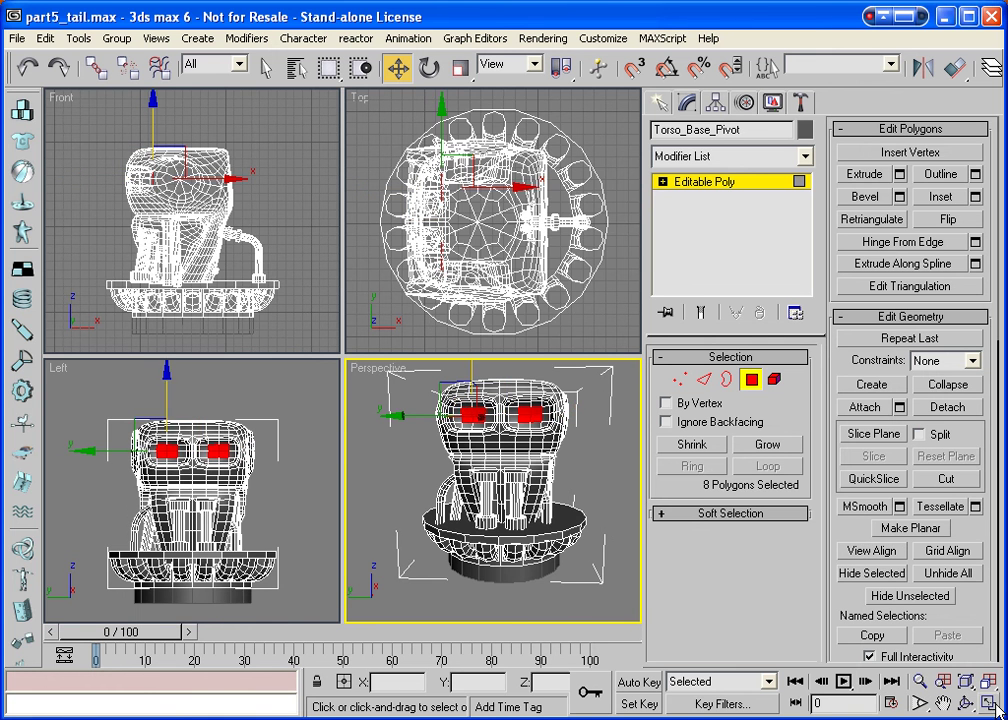
pyautogui.press('w')
pyautogui.press('z')
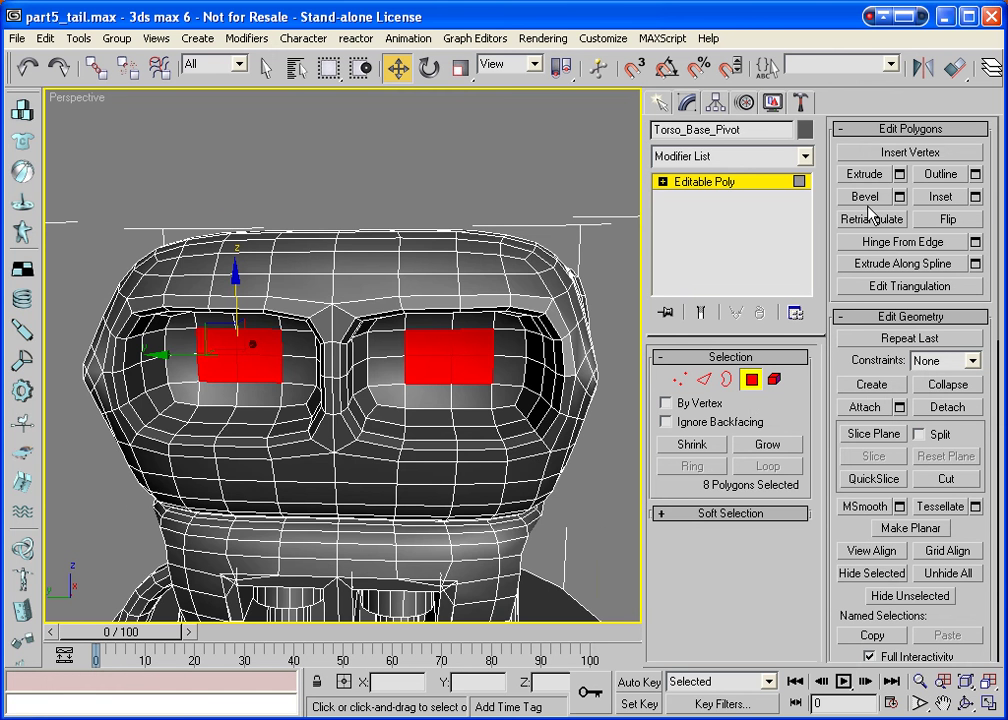
# Delete the eight selected recess polygons together with their isolated vertices.
pyautogui.click(680, 379)
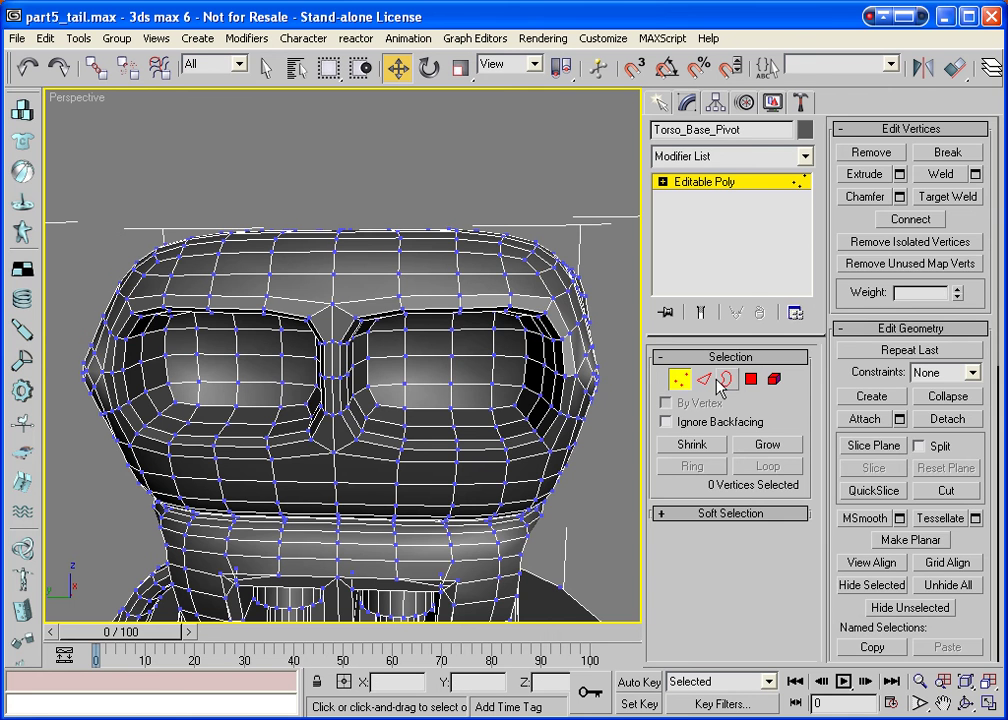
pyautogui.click(748, 381)
pyautogui.press('Delete')
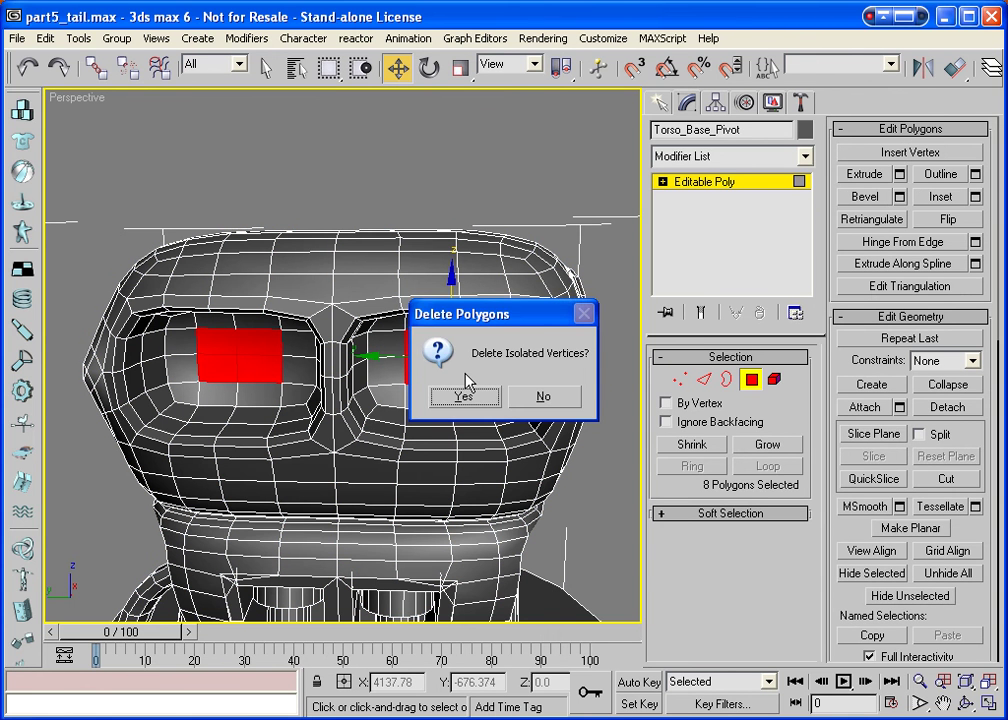
pyautogui.click(463, 396)
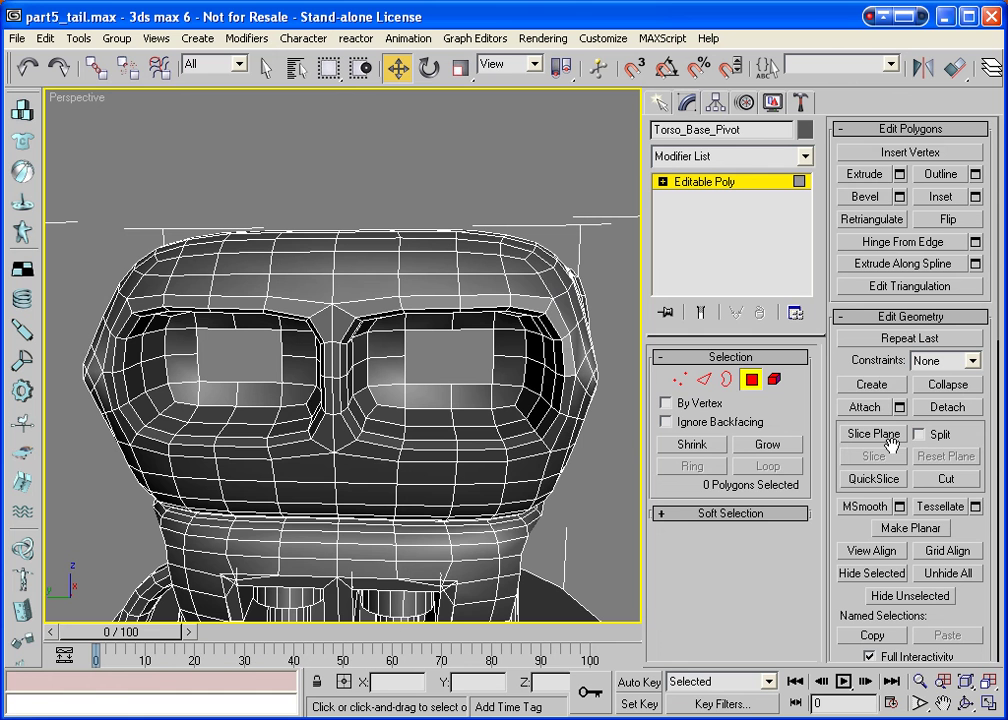
# Create one single polygon over each of the two rectangular openings from their border vertices.
pyautogui.click(884, 384)
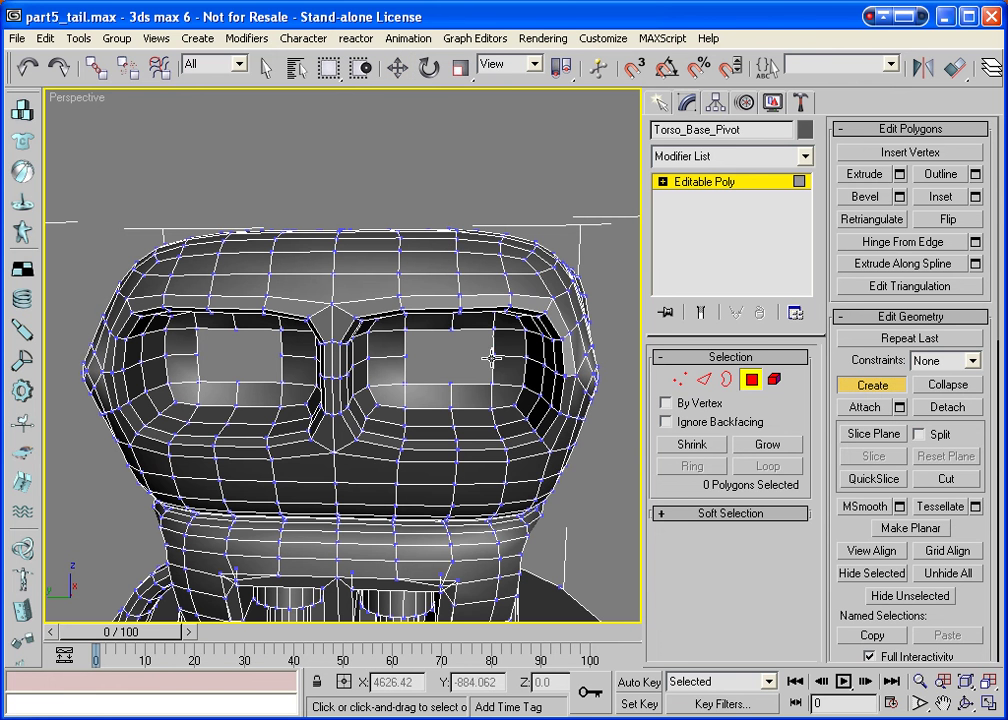
pyautogui.click(490, 342)
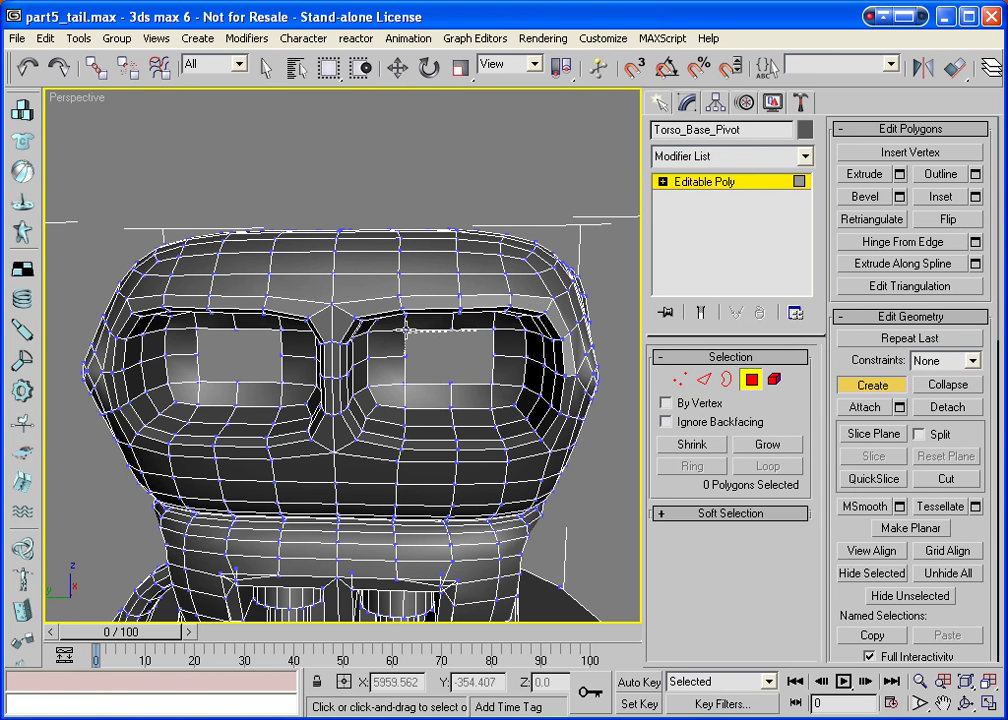
pyautogui.click(495, 333)
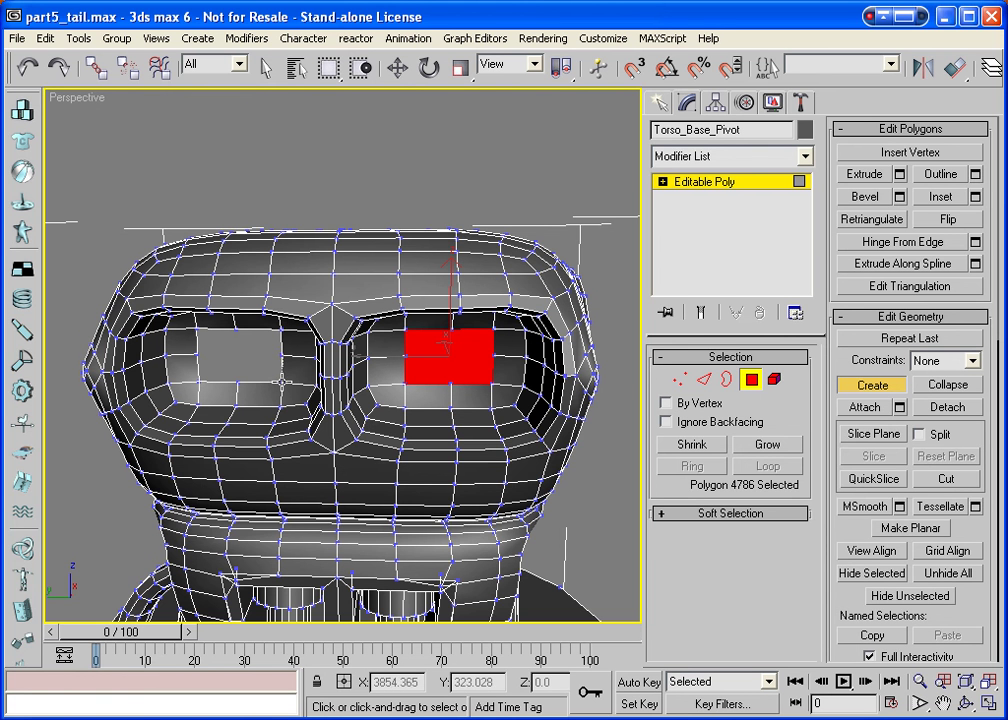
pyautogui.click(267, 339)
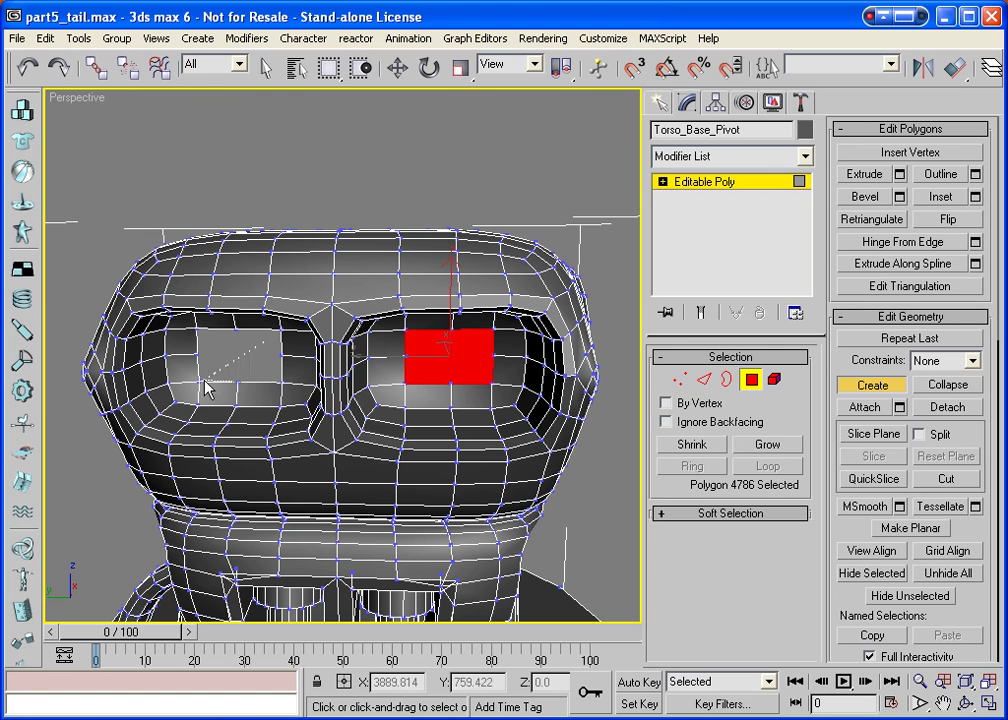
pyautogui.click(198, 380)
pyautogui.click(198, 355)
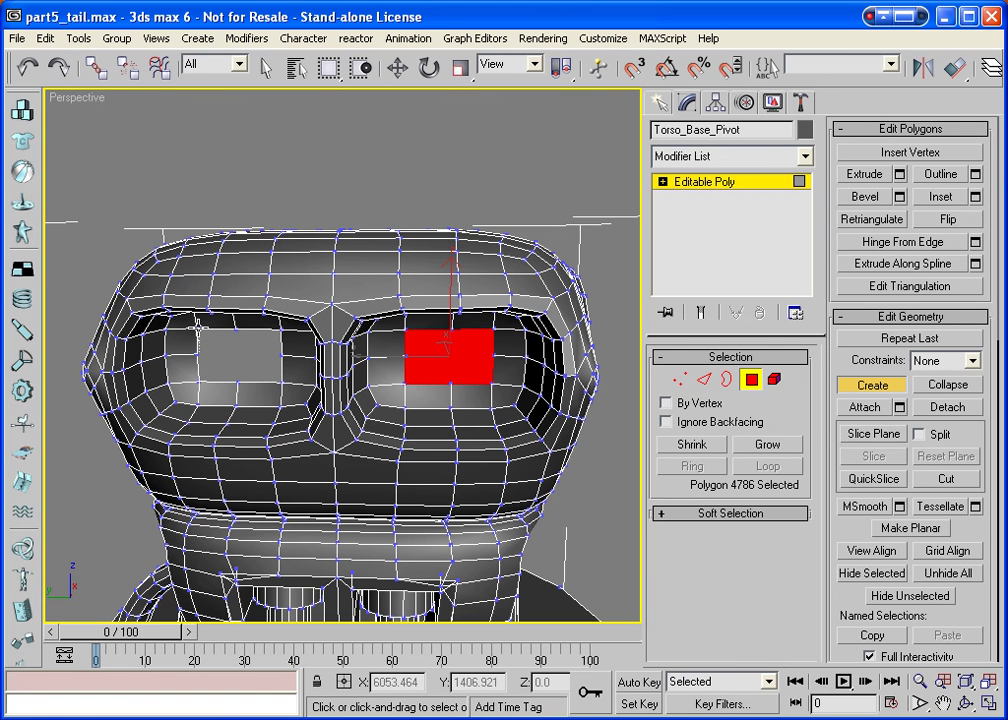
pyautogui.click(280, 330)
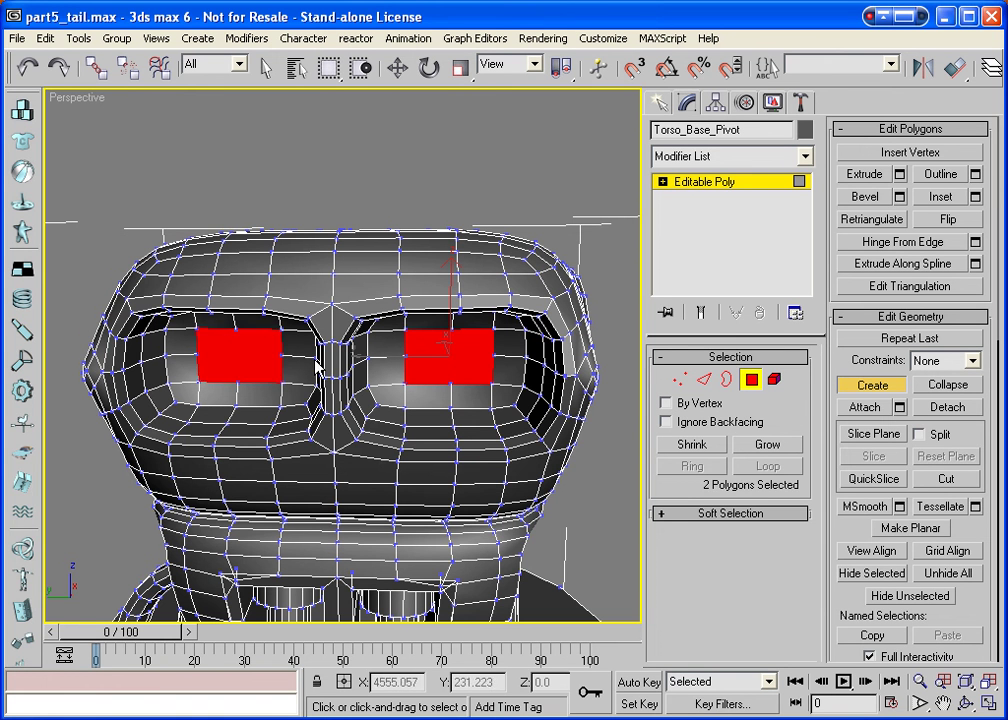
pyautogui.click(855, 386)
# Extrude the two rectangular recess polygons as a group with an extrusion height of 0.001.
pyautogui.click(899, 174)
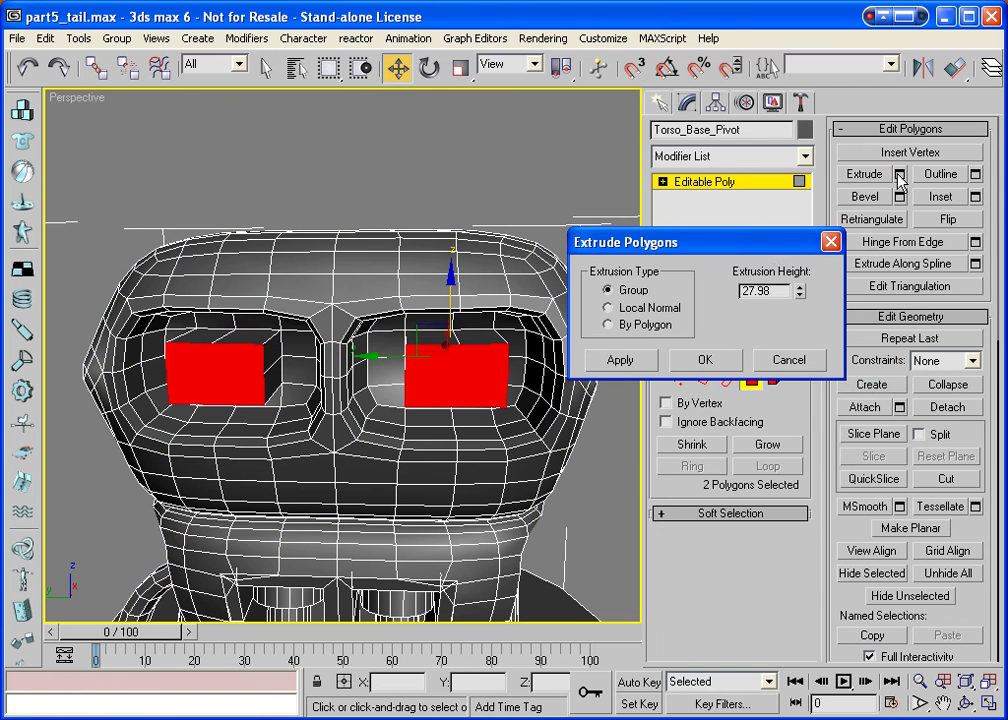
pyautogui.moveTo(773, 294); pyautogui.dragTo(710, 284)
pyautogui.write('0.001')
pyautogui.press('Return')
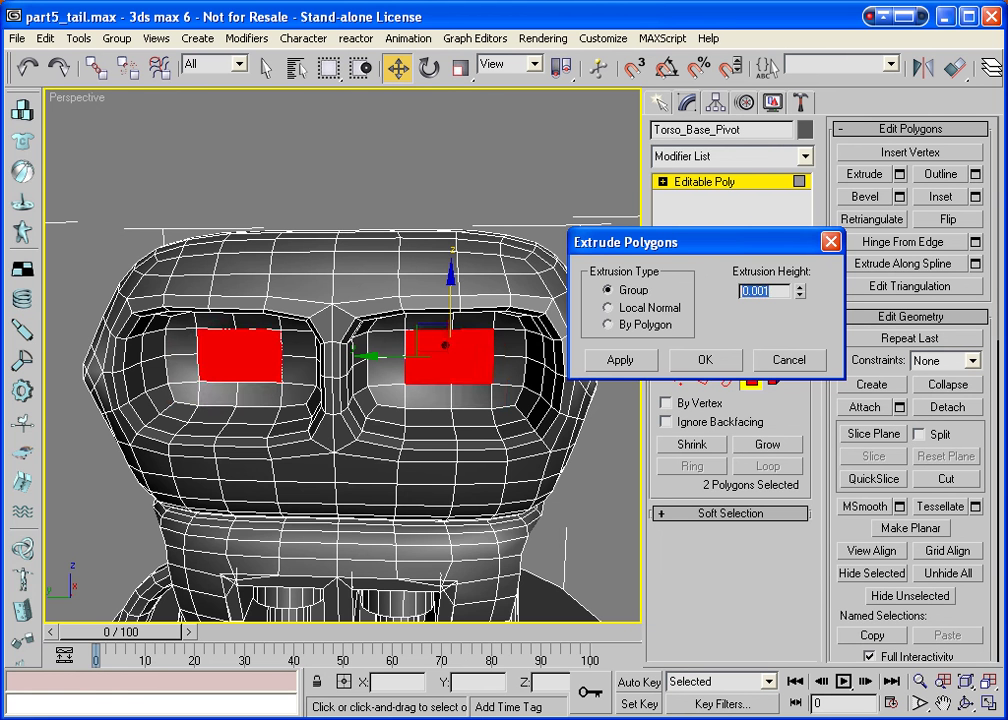
pyautogui.click(704, 358)
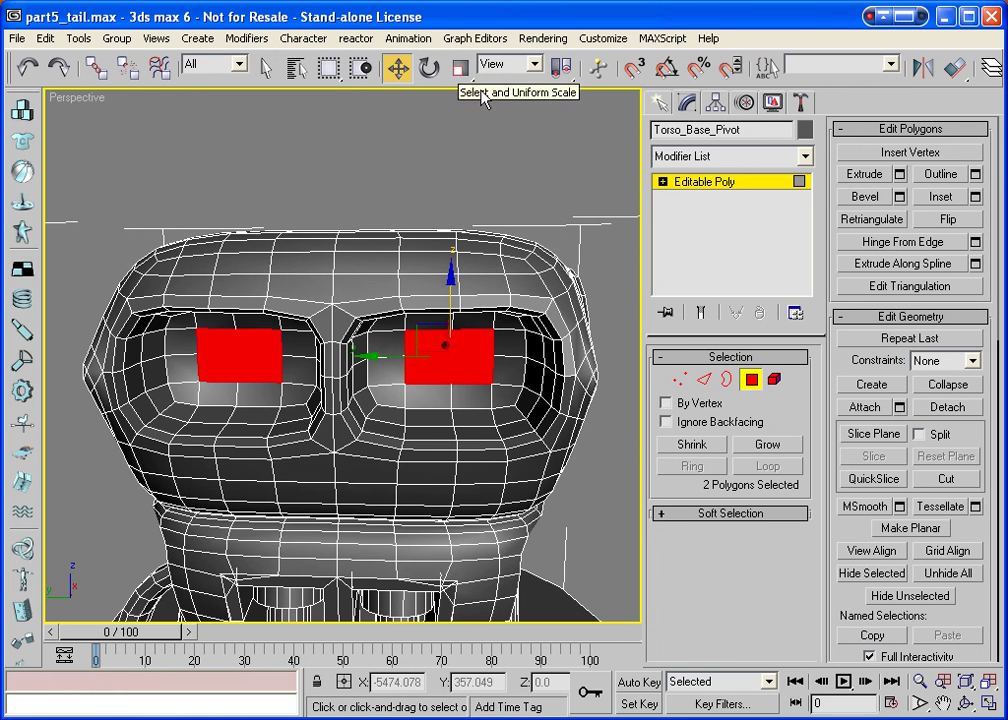
# Scale the two recess polygons slightly narrower along the Y axis and extrude them again by 0.001.
pyautogui.click(461, 68)
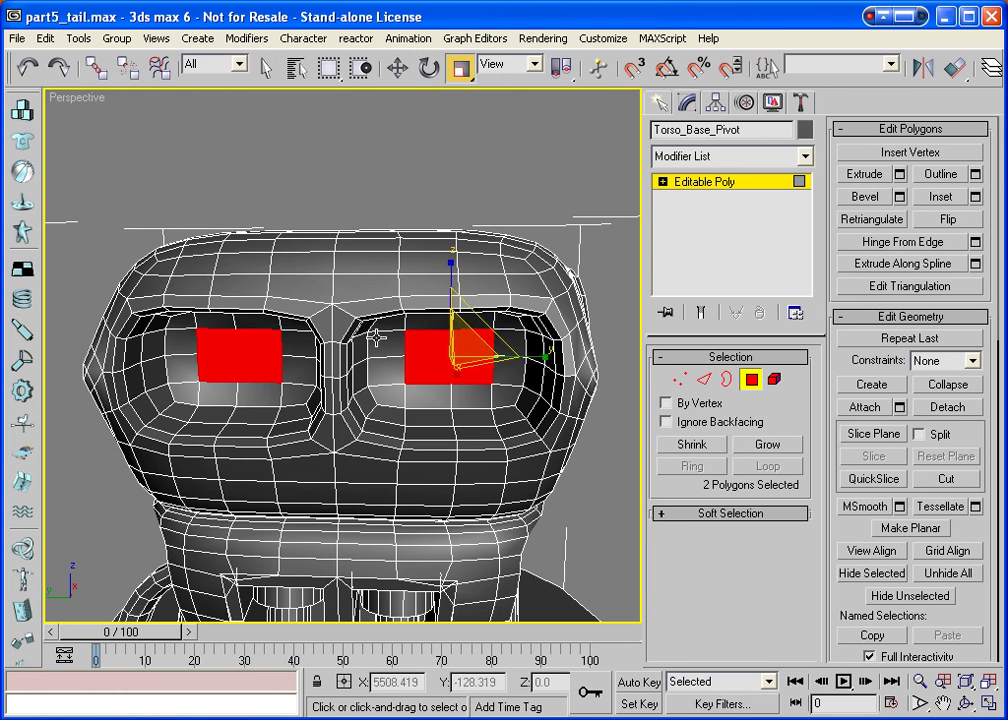
pyautogui.moveTo(535, 356); pyautogui.dragTo(516, 356)
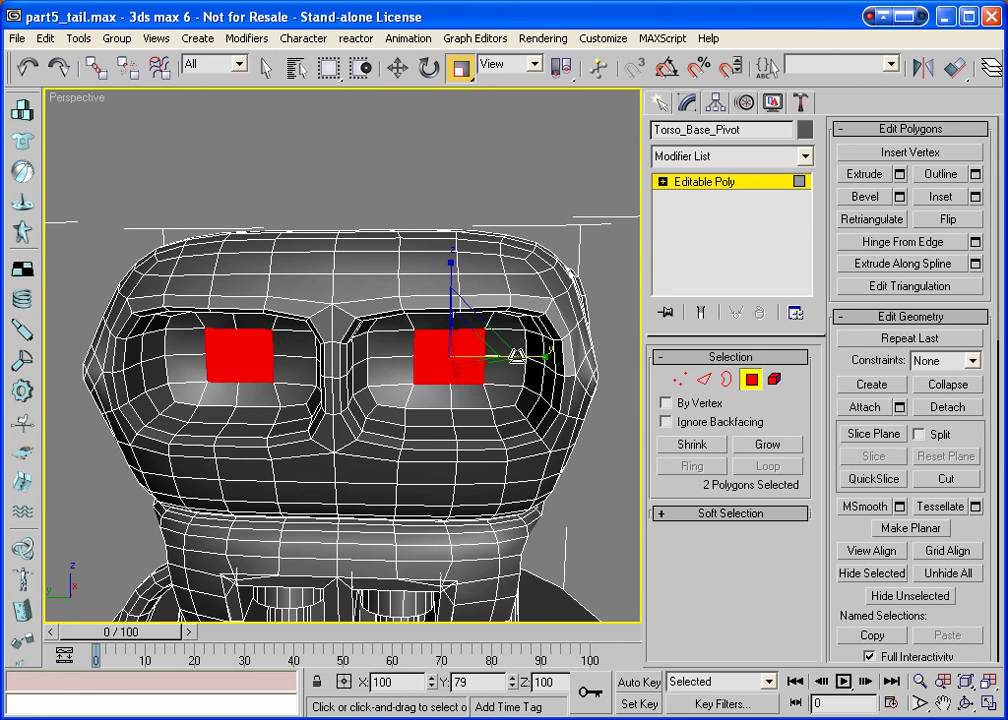
pyautogui.click(899, 174)
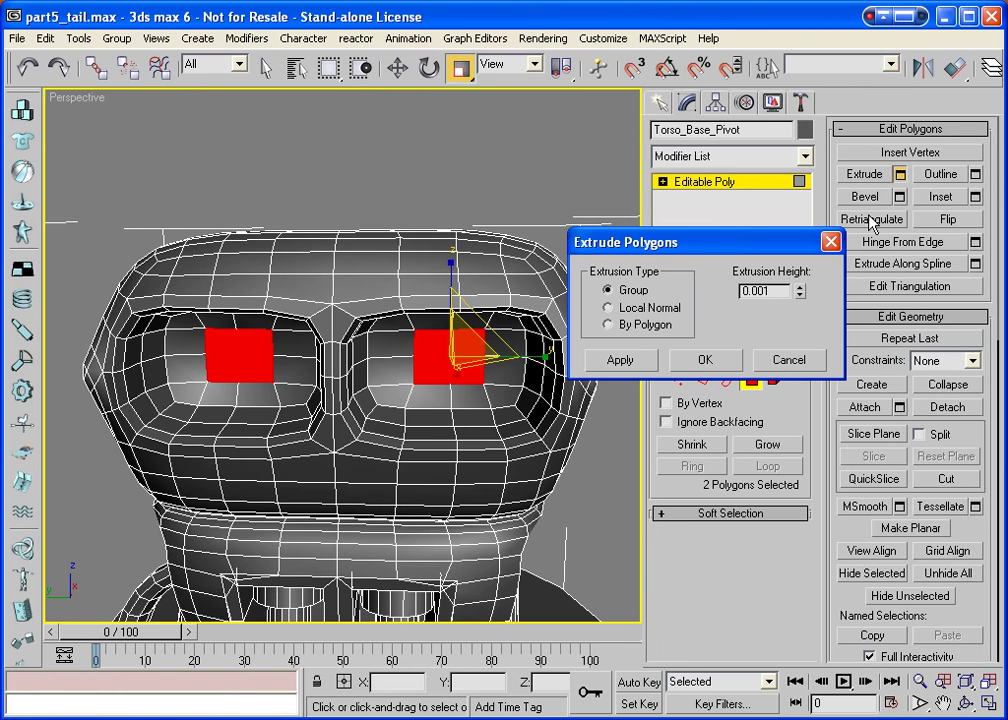
pyautogui.click(704, 360)
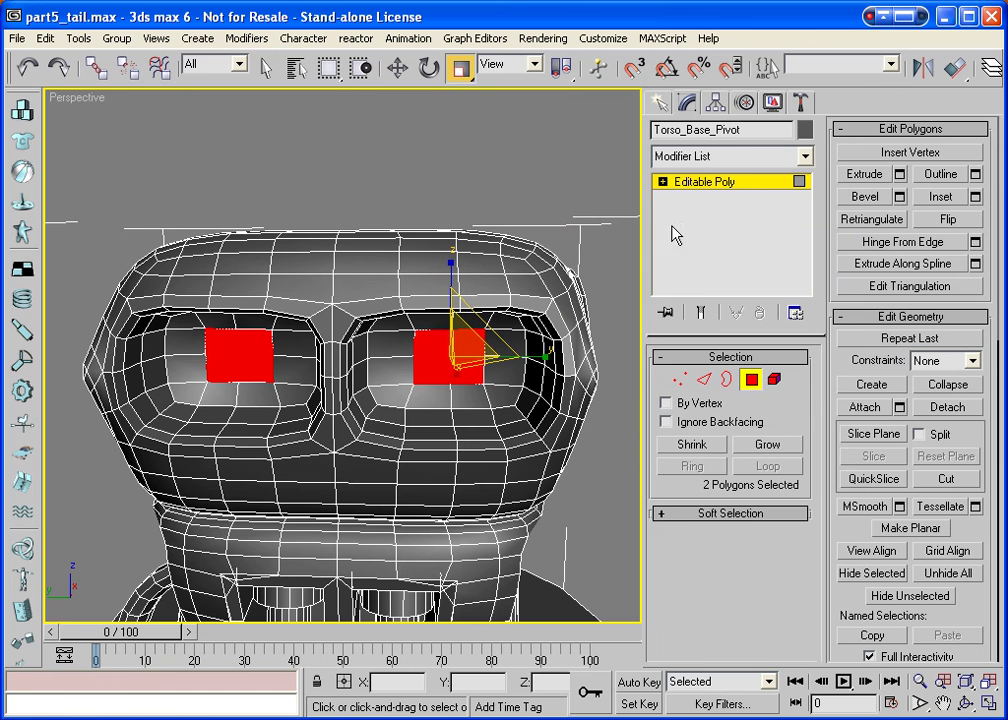
# Try smoothing the two narrowed recess polygons with MSmooth, and undo the smoothing.
pyautogui.click(868, 508)
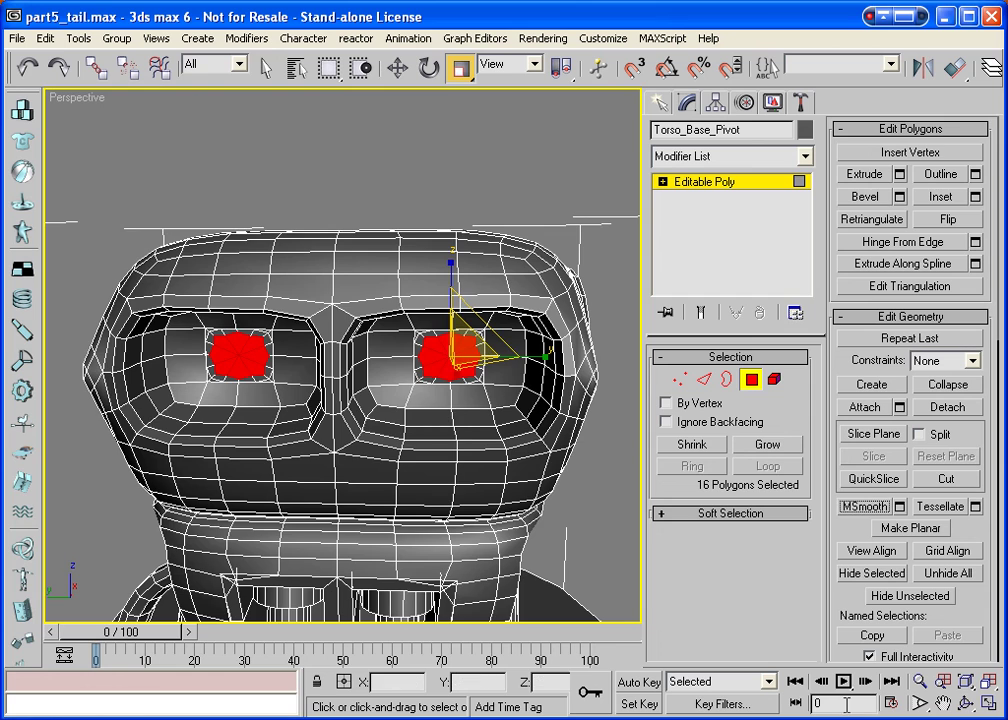
pyautogui.hotkey('ctrl', 'r')
pyautogui.moveTo(279, 371); pyautogui.dragTo(452, 353)
pyautogui.hotkey('ctrl', 'z')
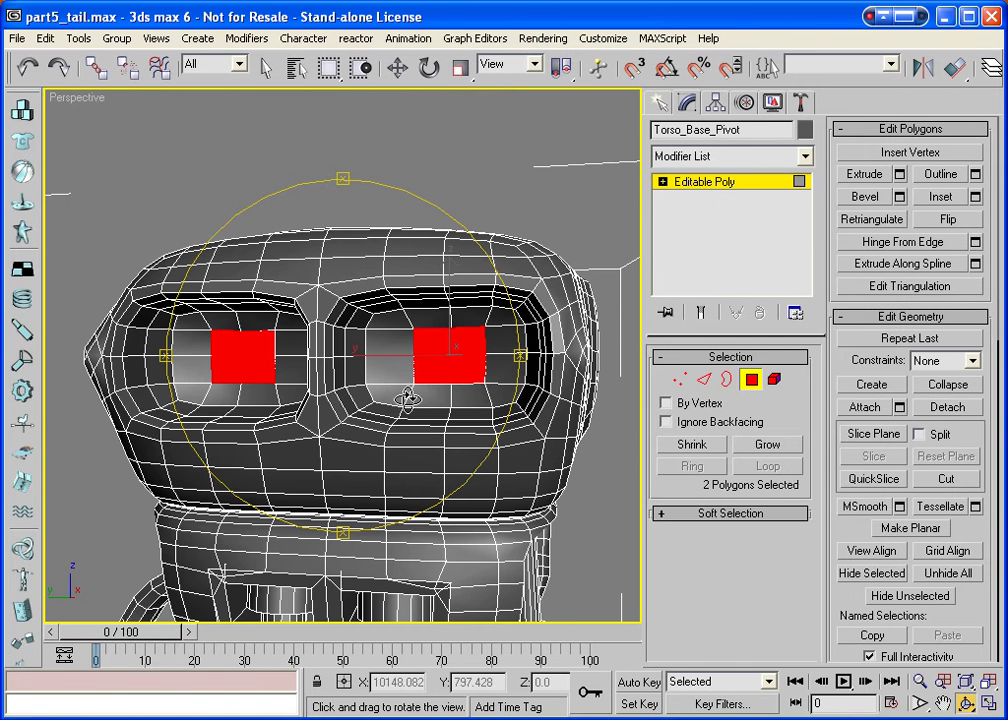
# Pull the two recess polygons outward along the X axis so they form long blocks projecting from the recesses.
pyautogui.moveTo(427, 405); pyautogui.dragTo(472, 157)
pyautogui.click(397, 68)
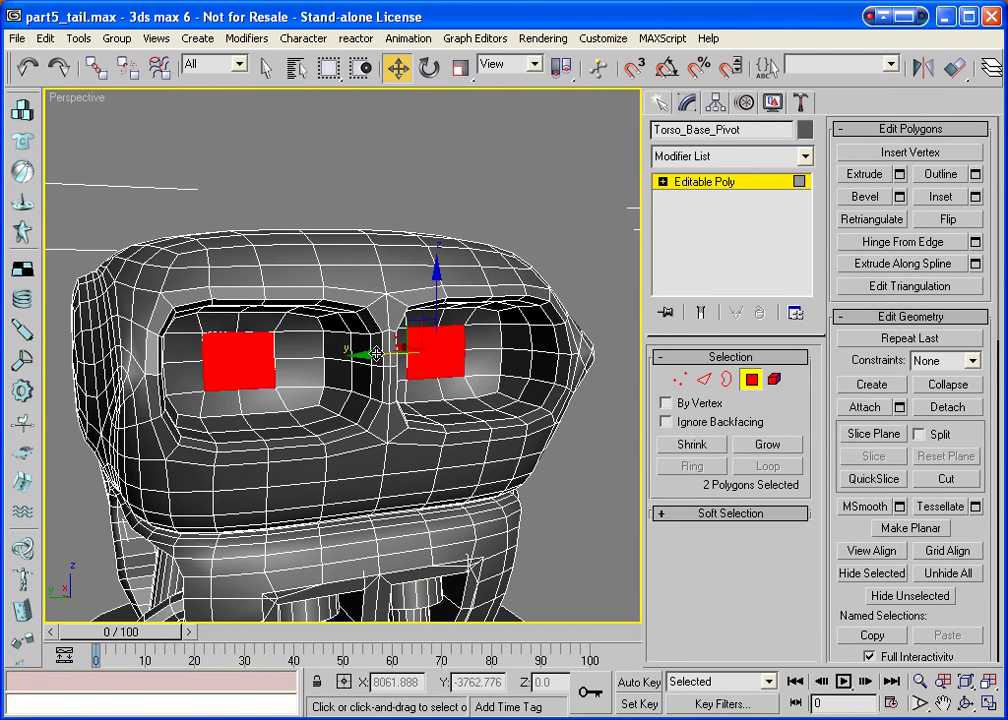
pyautogui.moveTo(396, 344); pyautogui.dragTo(487, 386)
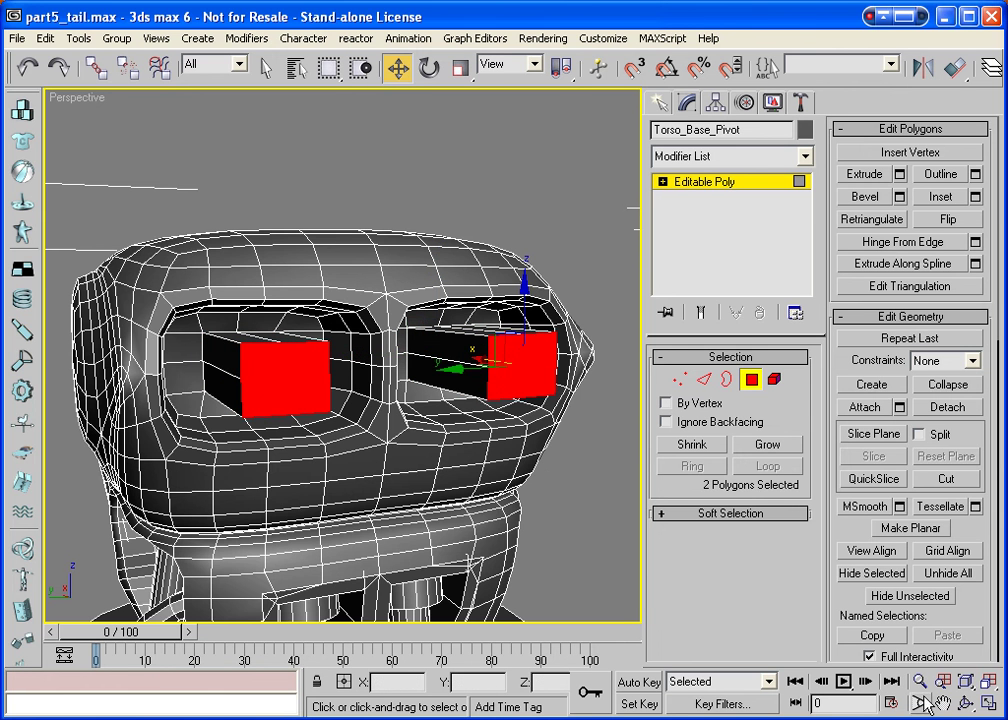
# Target-weld the extra mid-edge vertices on the nearer block's front face to its corner vertices.
pyautogui.hotkey('ctrl', 'r')
pyautogui.moveTo(358, 396); pyautogui.dragTo(413, 474)
pyautogui.rightClick(413, 474)
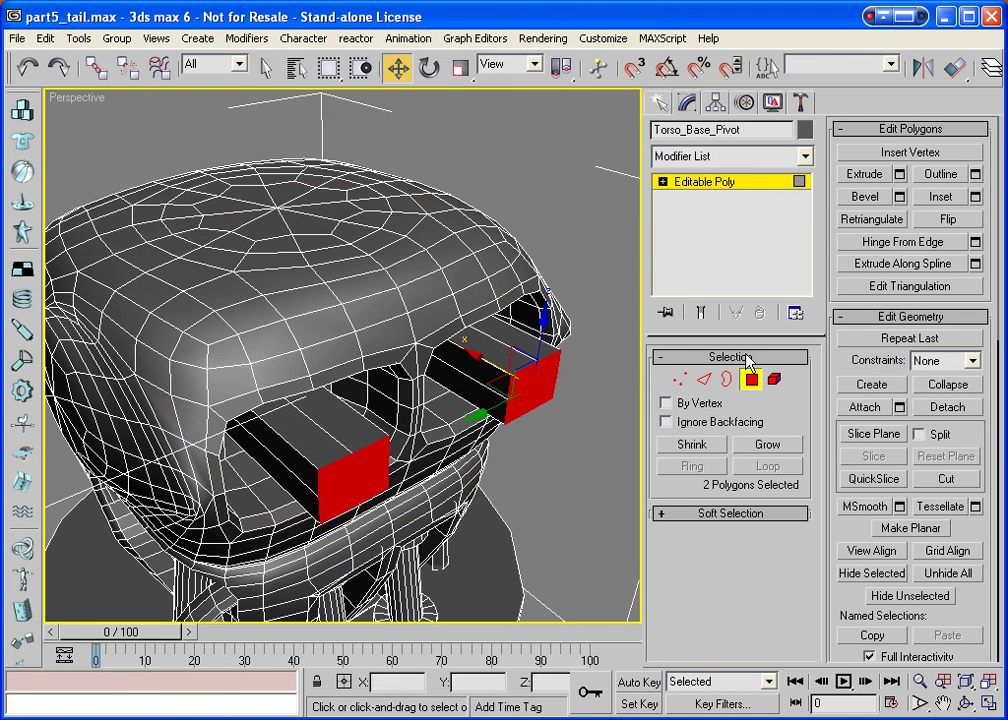
pyautogui.click(677, 380)
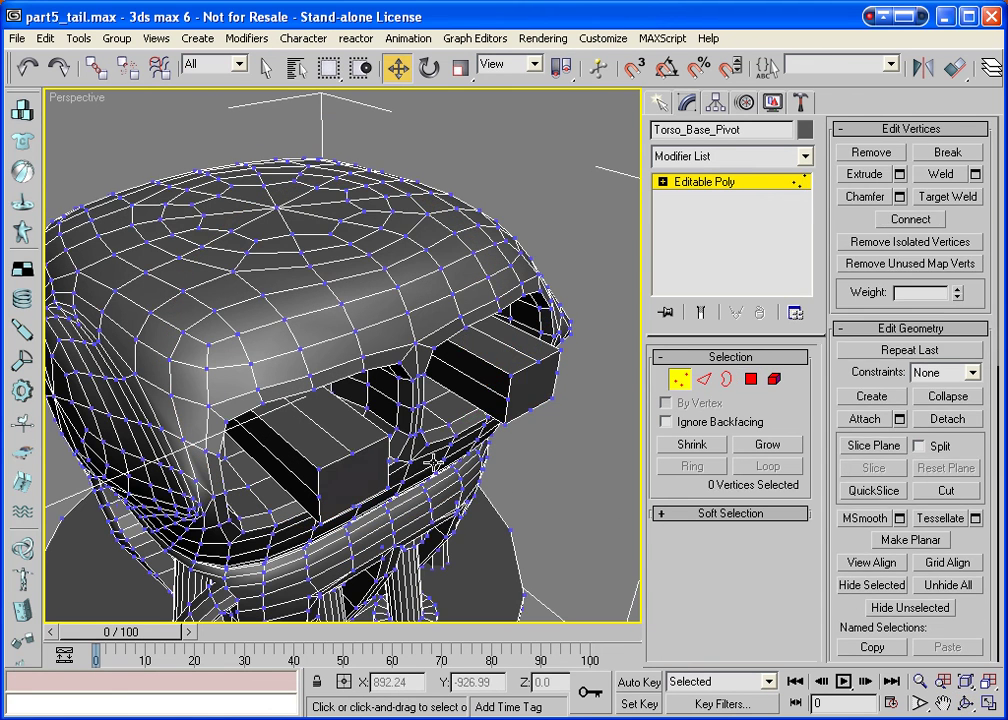
pyautogui.click(356, 453)
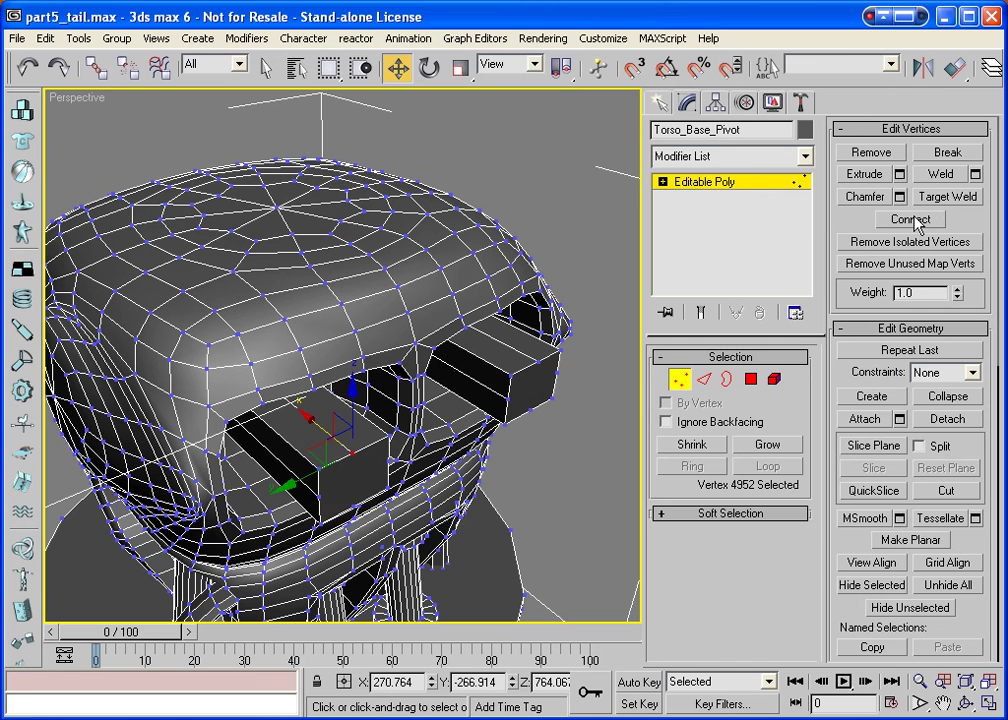
pyautogui.click(946, 197)
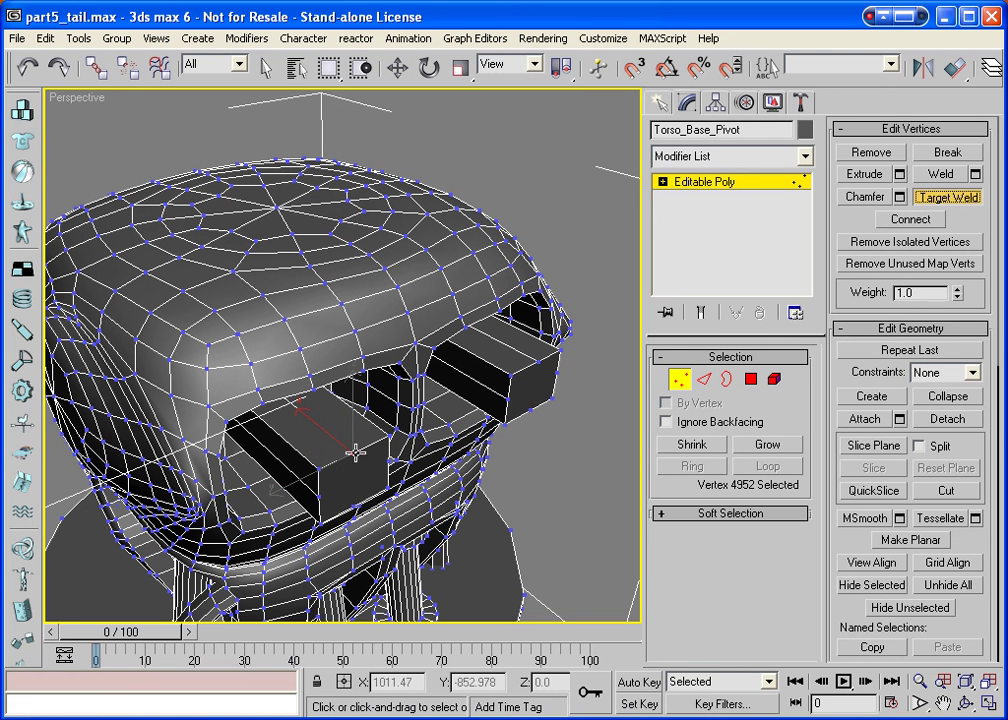
pyautogui.click(320, 469)
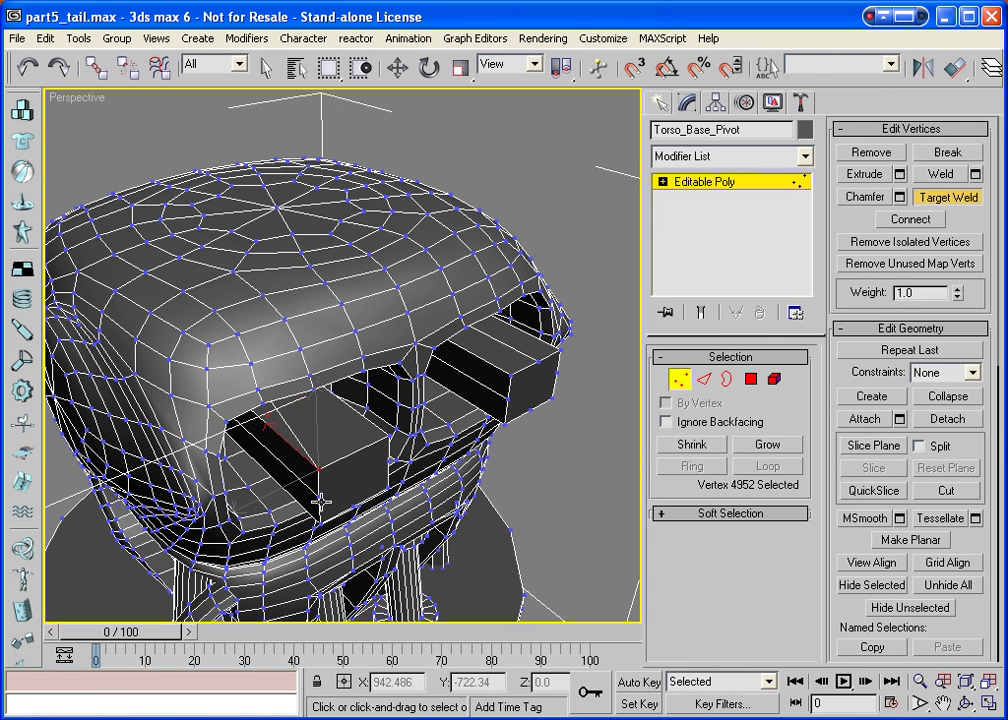
pyautogui.click(319, 521)
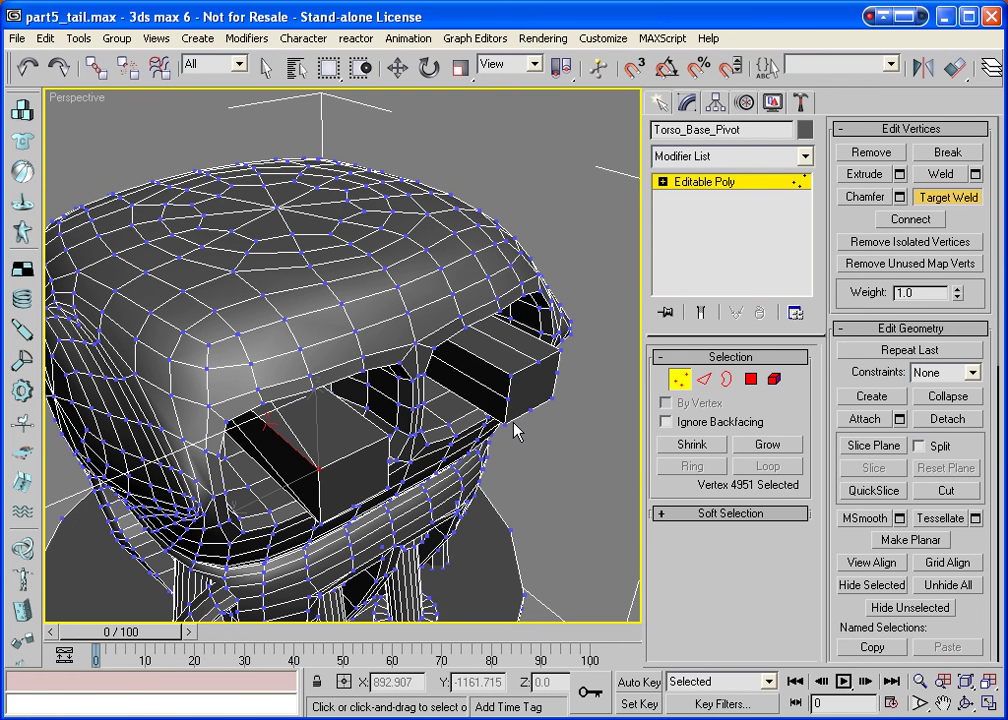
pyautogui.press('w')
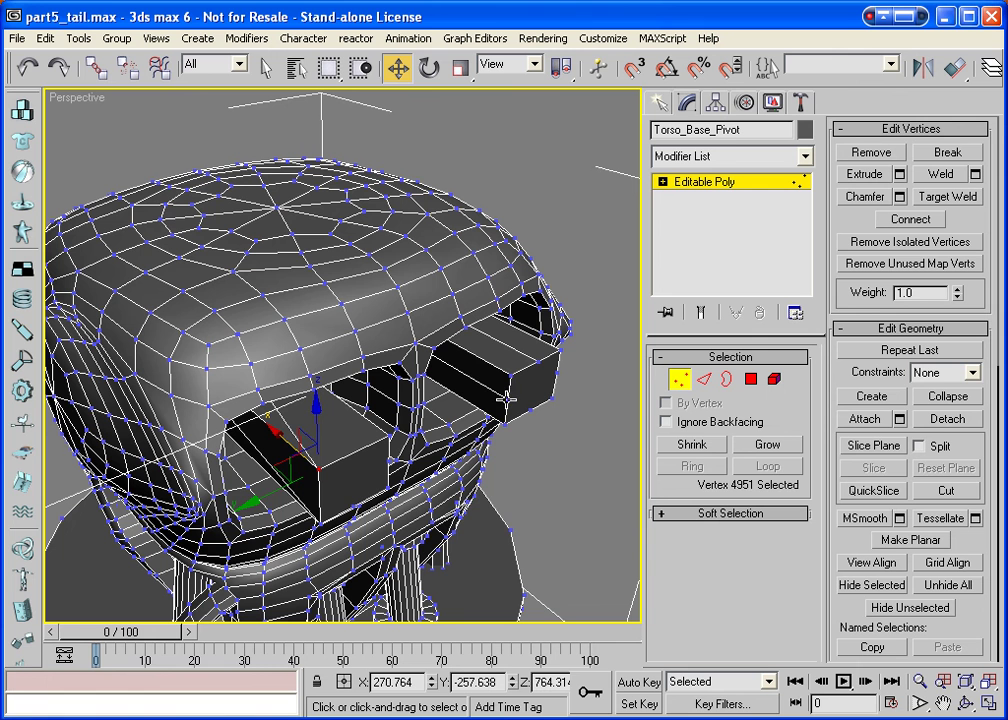
# Target-weld the extra mid-edge vertices on the farther block's front face to its corner vertices.
pyautogui.click(508, 372)
pyautogui.click(945, 197)
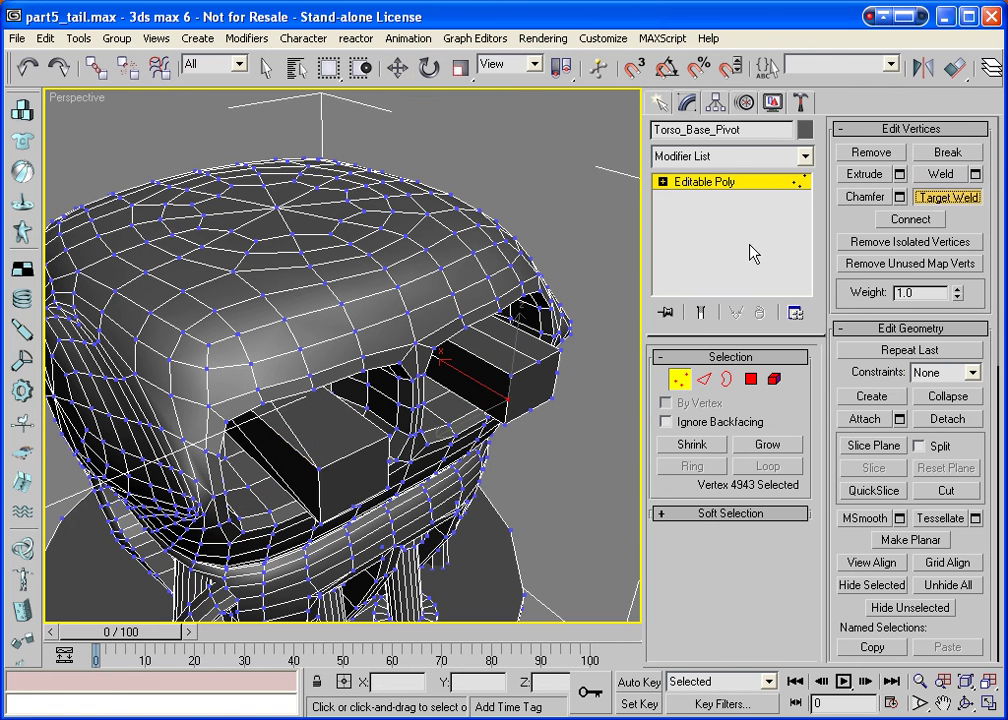
pyautogui.click(507, 372)
pyautogui.click(510, 374)
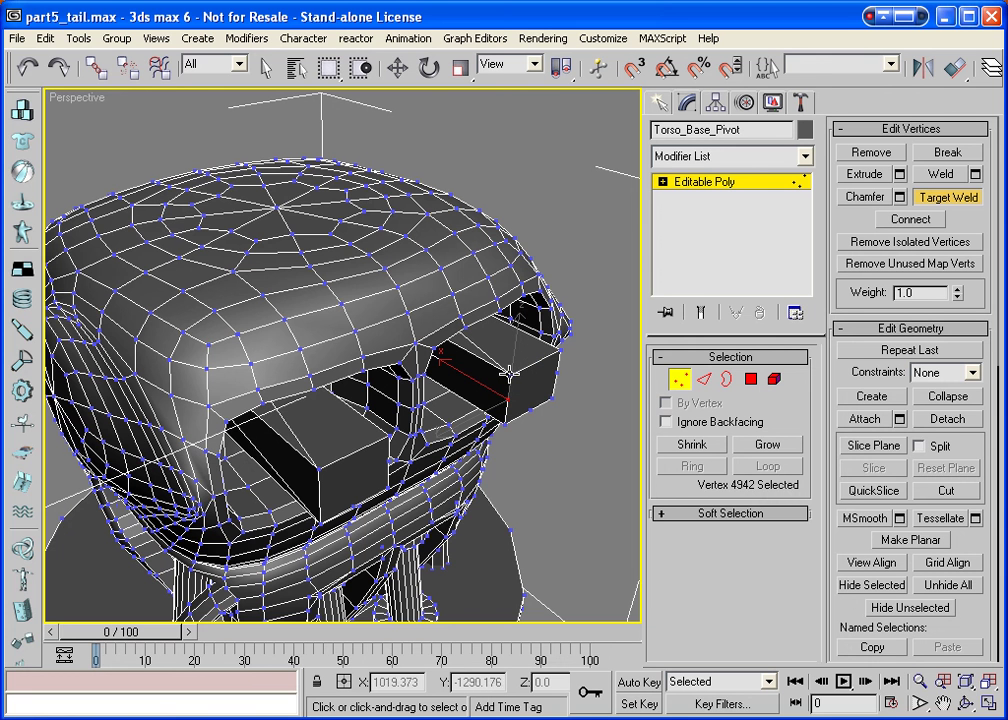
pyautogui.click(505, 427)
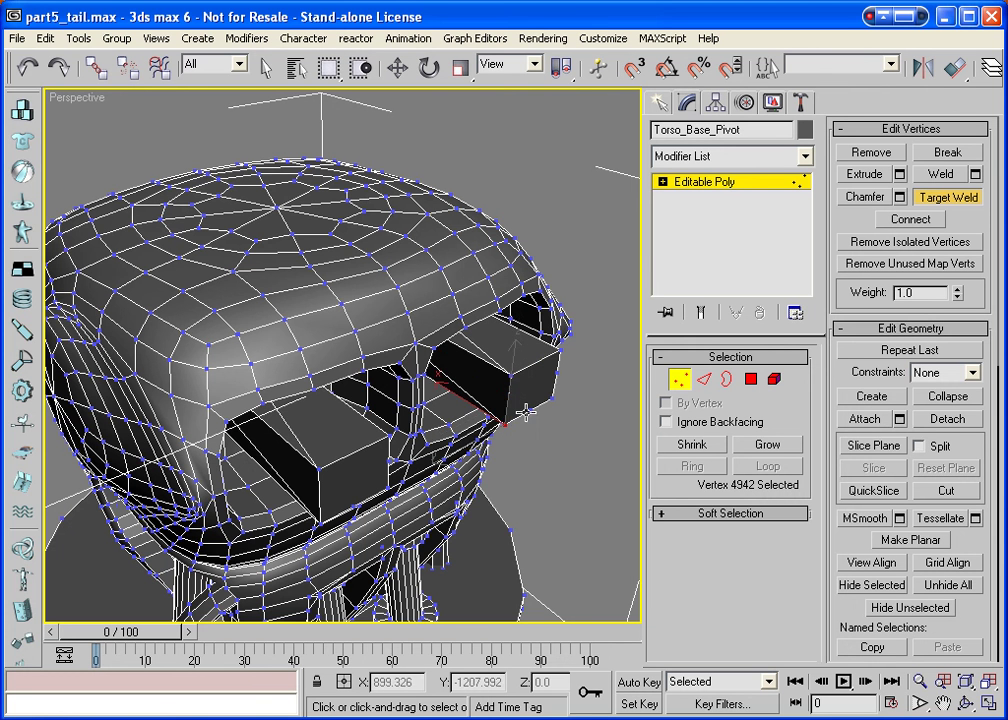
pyautogui.click(550, 399)
pyautogui.click(556, 375)
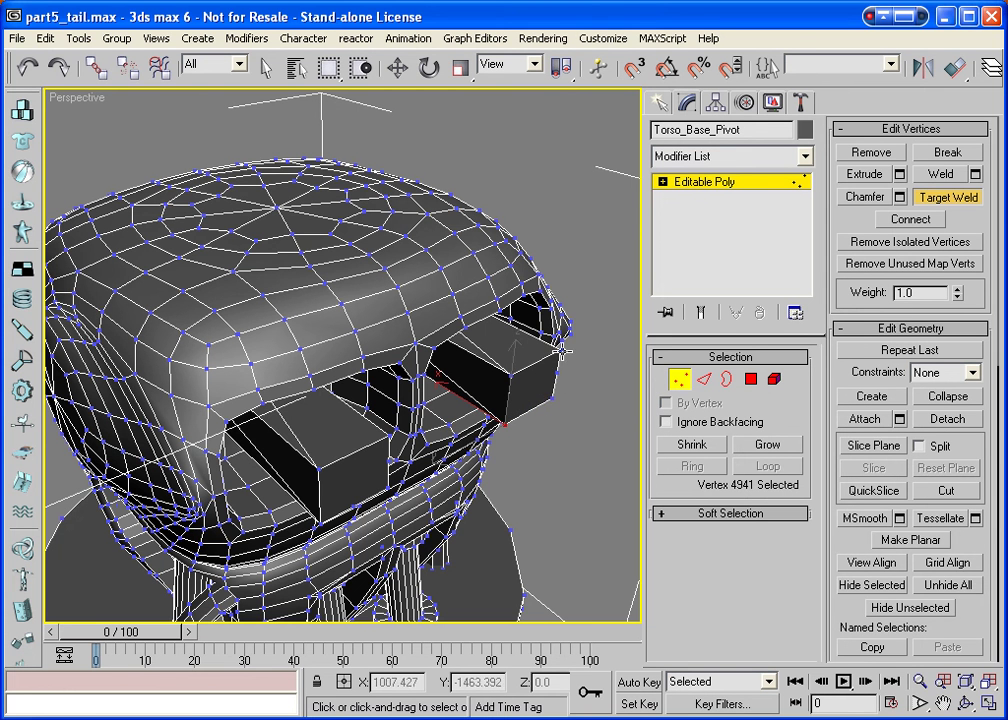
pyautogui.click(560, 350)
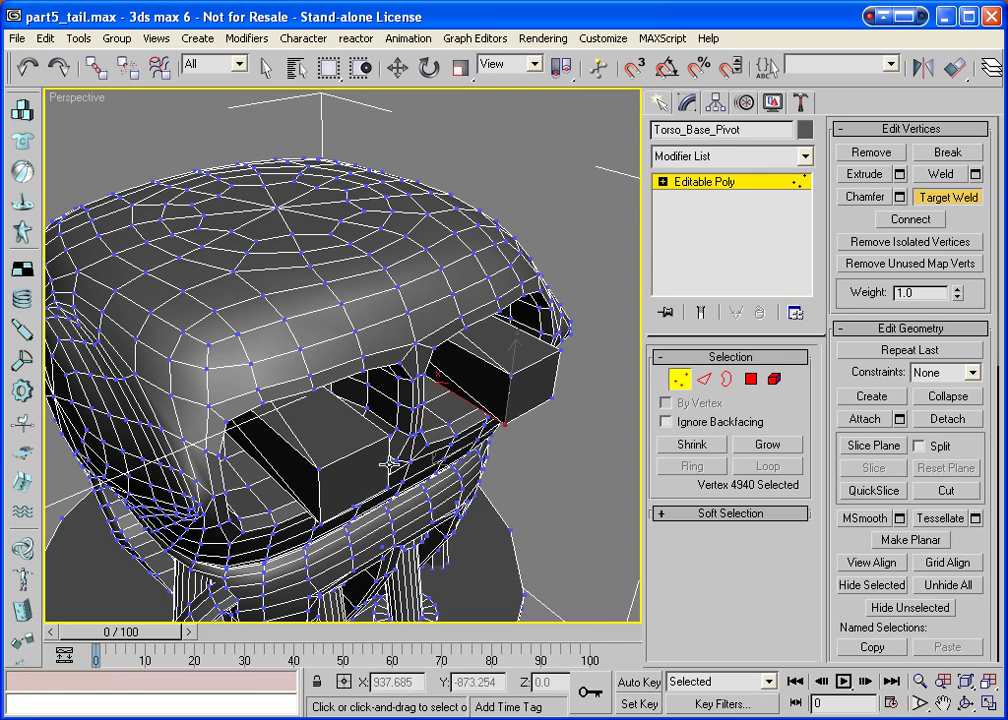
# Move the front polygons of both blocks back along the X axis until they lie on the recess floors.
pyautogui.click(966, 703)
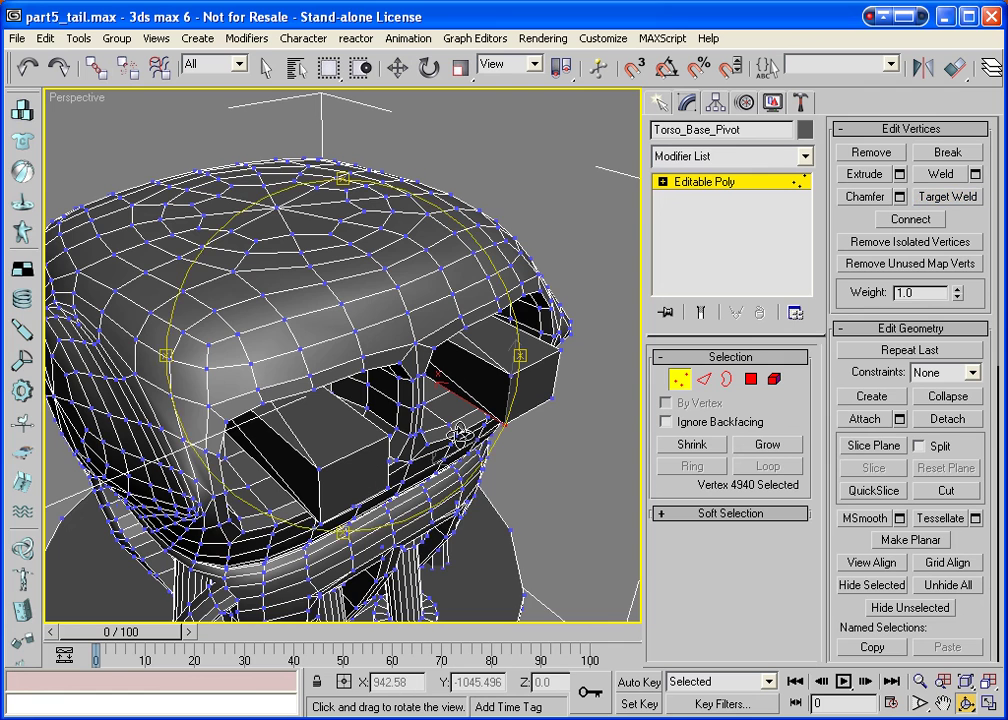
pyautogui.moveTo(400, 408); pyautogui.dragTo(468, 421)
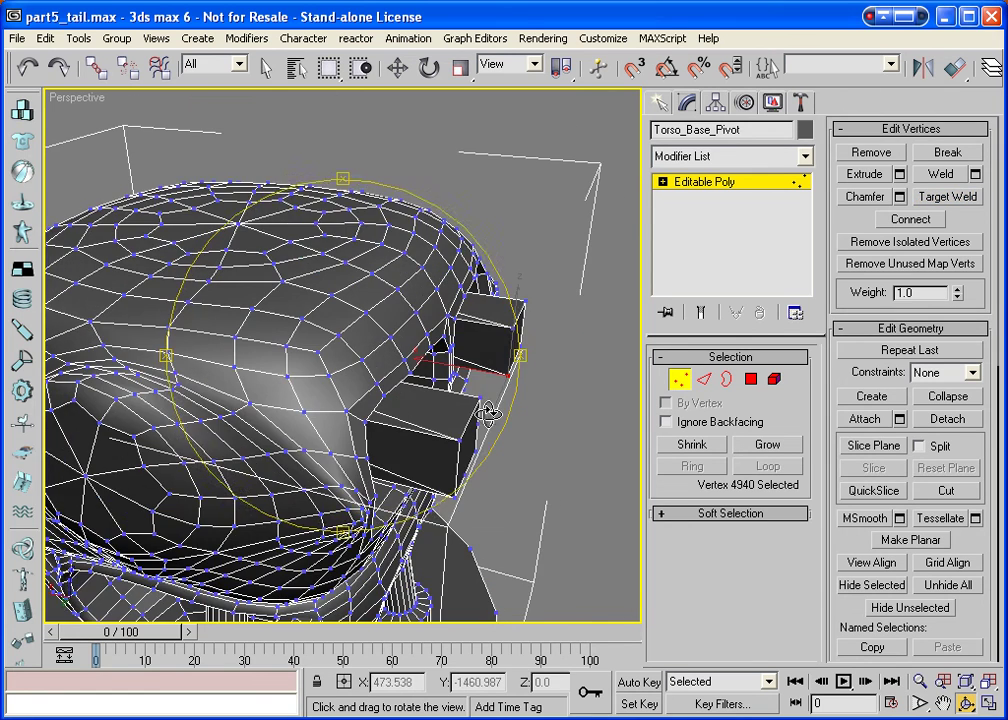
pyautogui.rightClick(477, 440)
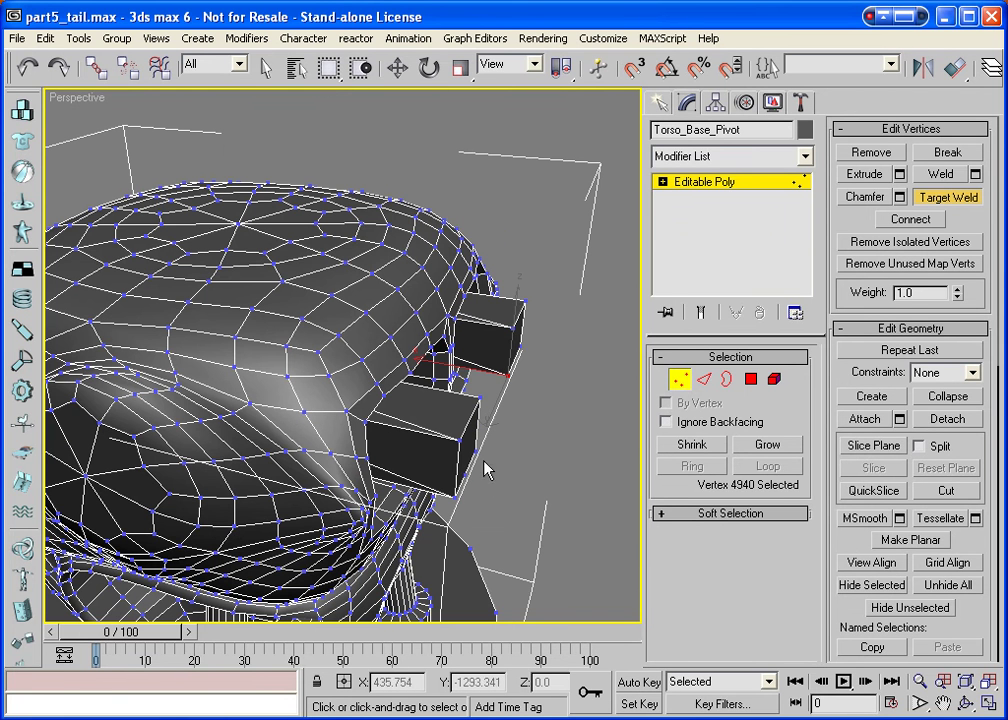
pyautogui.click(751, 379)
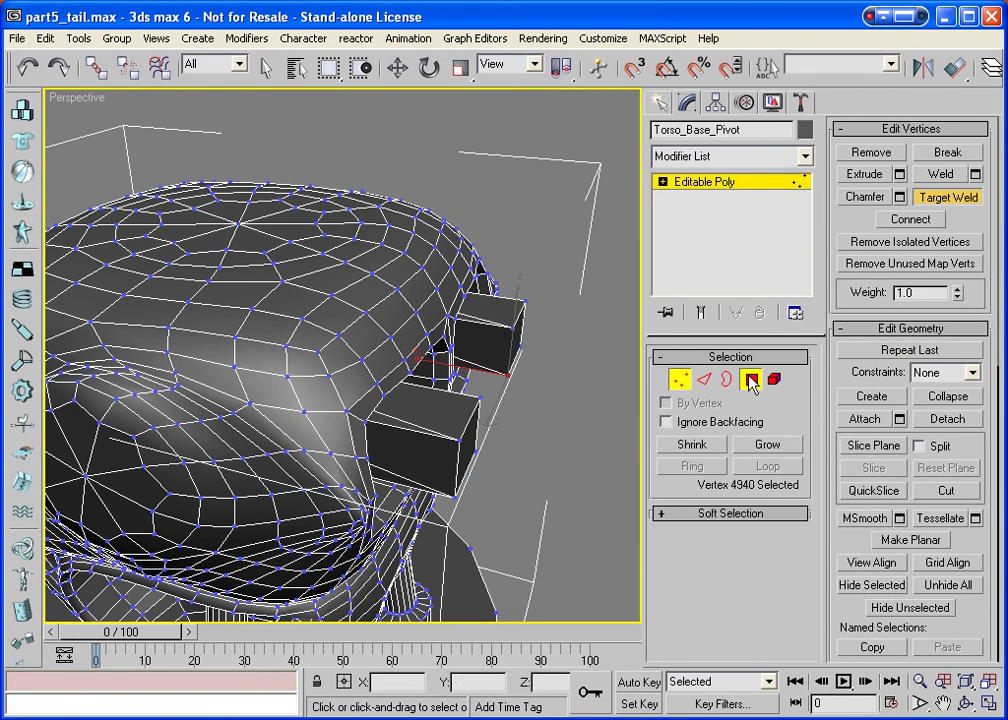
pyautogui.press('w')
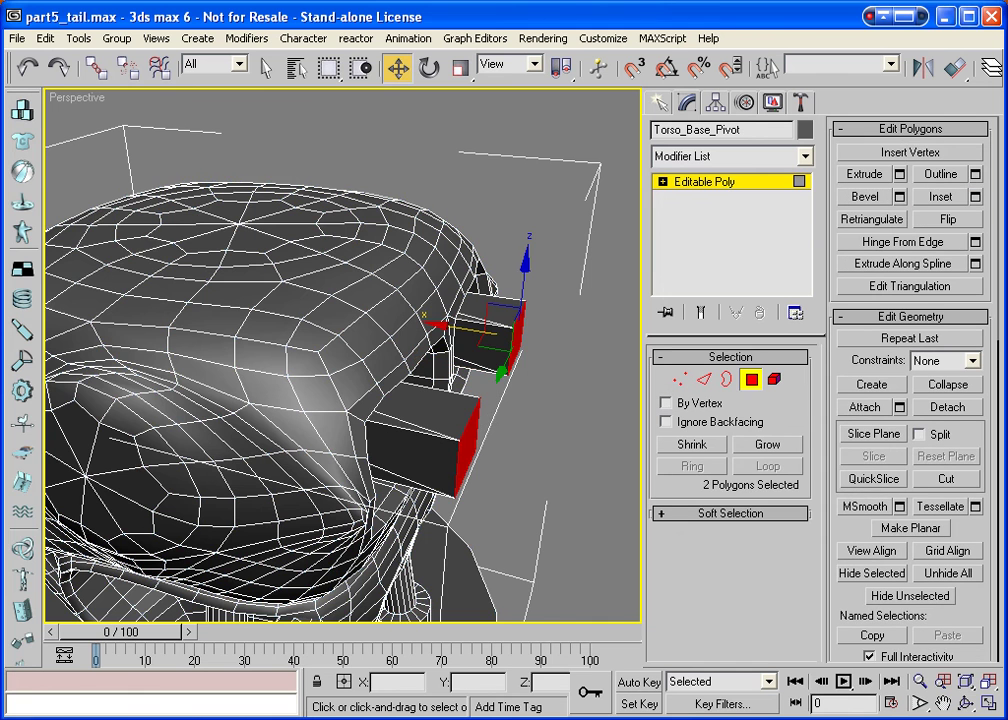
pyautogui.hotkey('ctrl', 'r')
pyautogui.moveTo(491, 456); pyautogui.dragTo(352, 385)
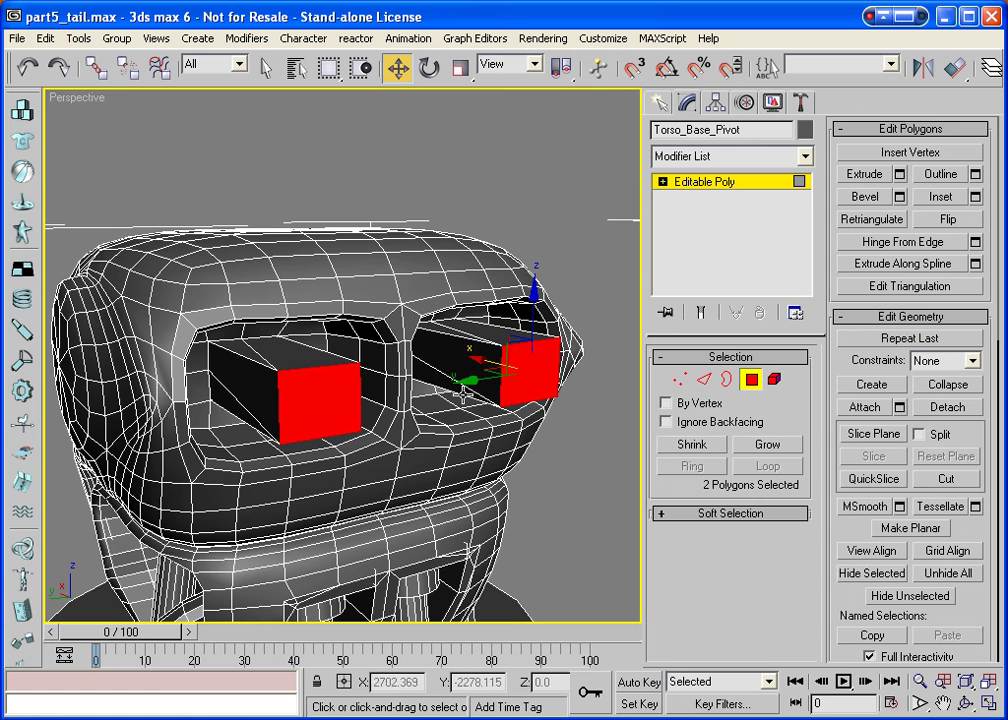
pyautogui.moveTo(467, 359); pyautogui.dragTo(375, 346)
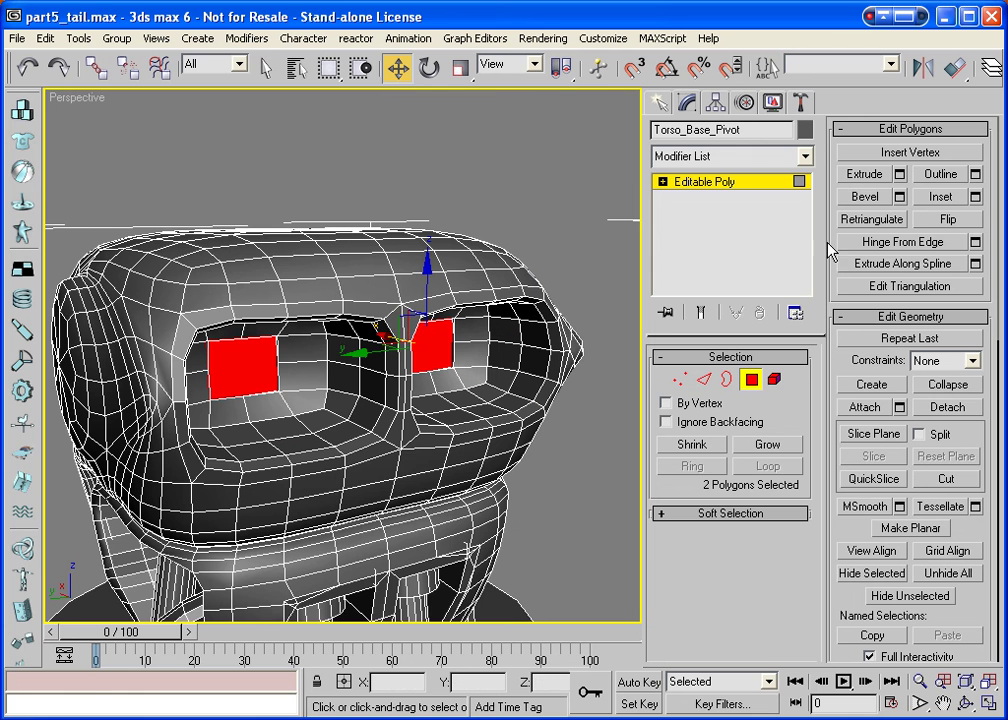
# Extrude the two cleaned-up recess polygons by 0.001 and apply MSmooth to round them.
pyautogui.click(889, 177)
pyautogui.click(899, 176)
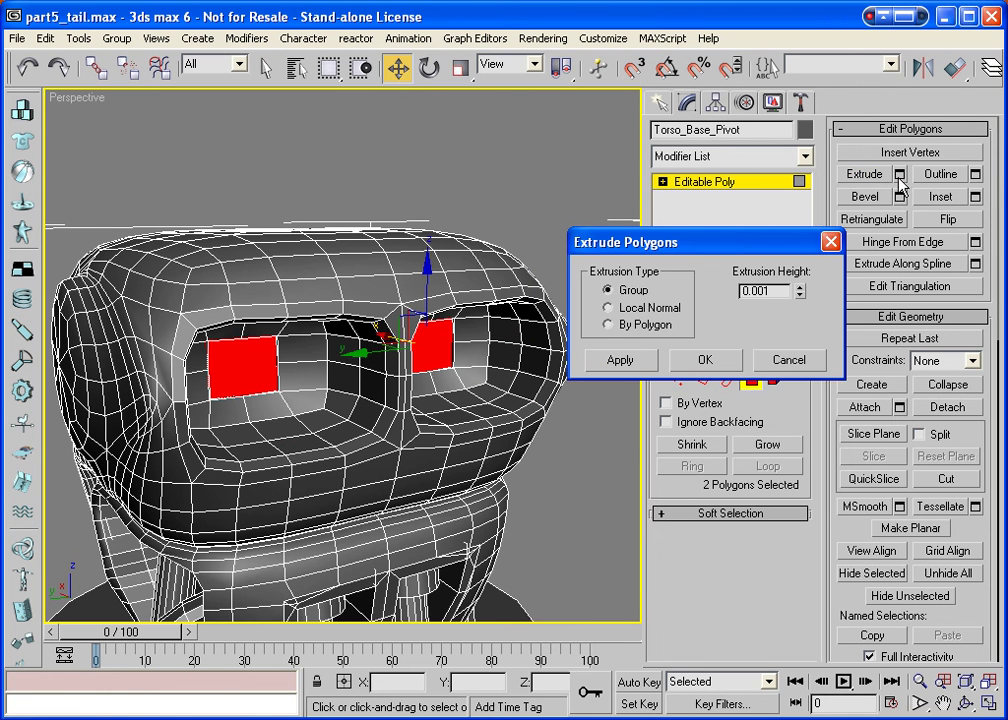
pyautogui.click(708, 361)
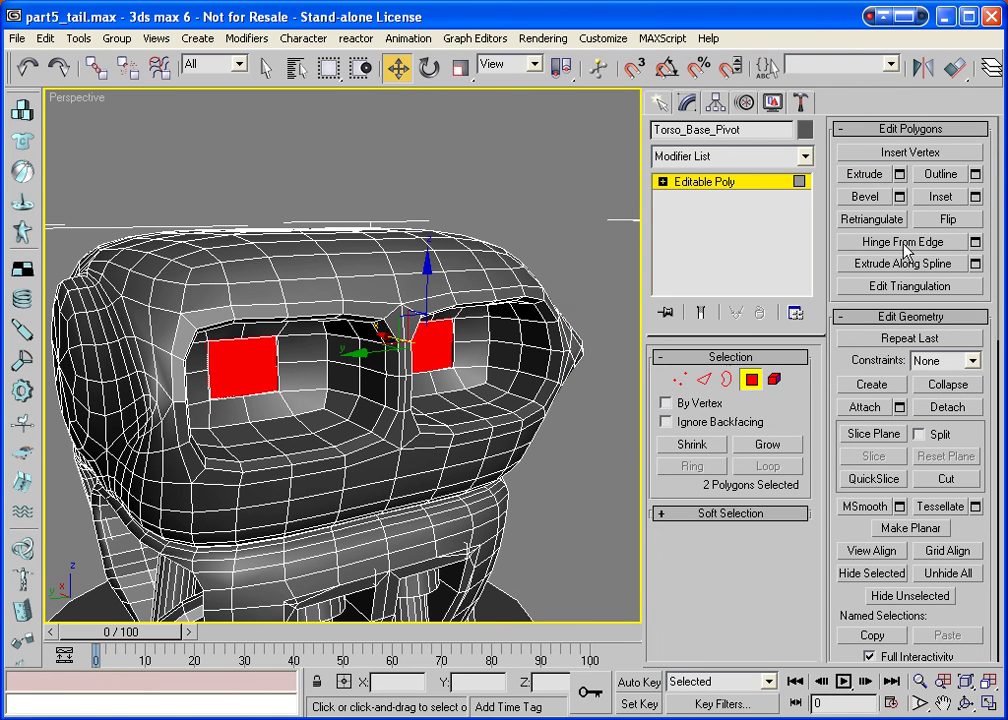
pyautogui.click(865, 506)
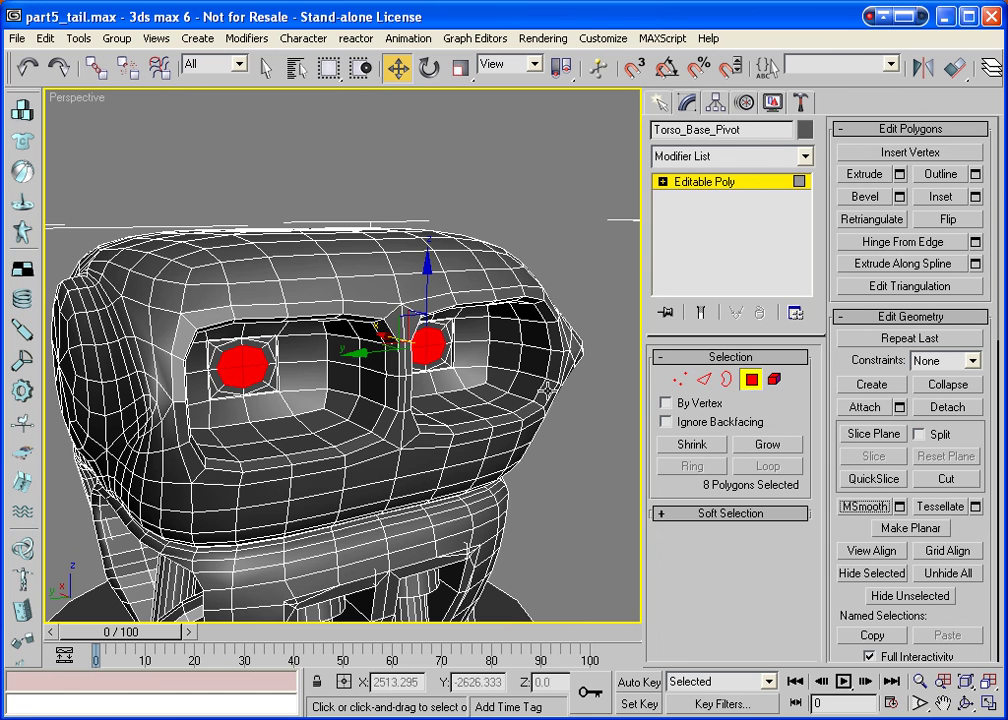
# Grow the selection to both complete rounded faces in the recesses, extrude them outward into short cylinders, and shrink the selection to the inner polygons.
pyautogui.click(755, 448)
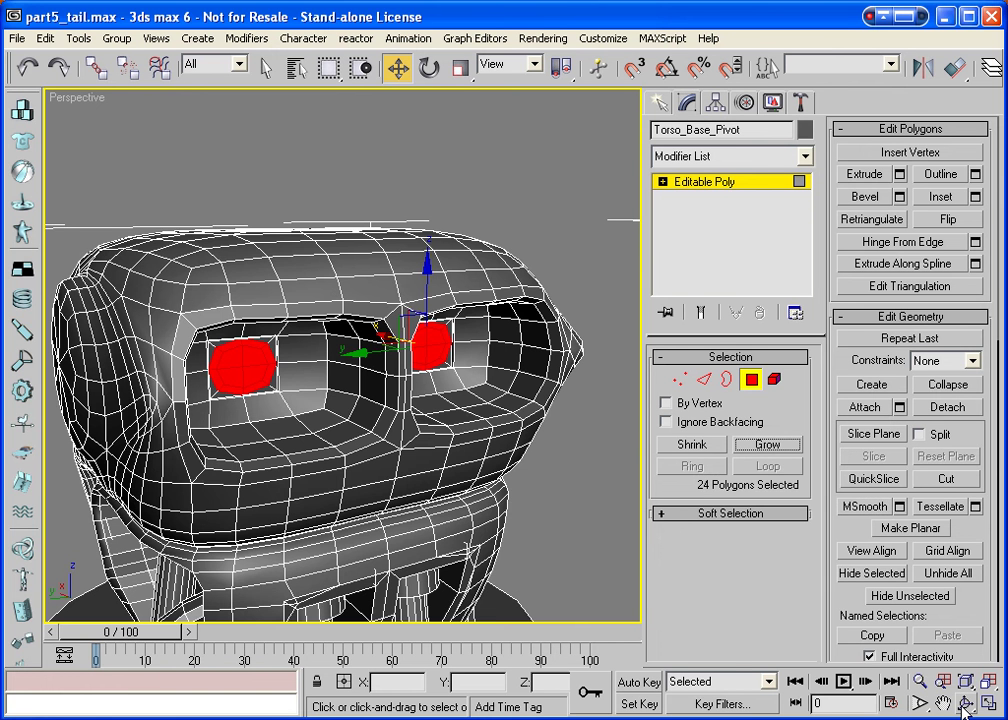
pyautogui.click(868, 176)
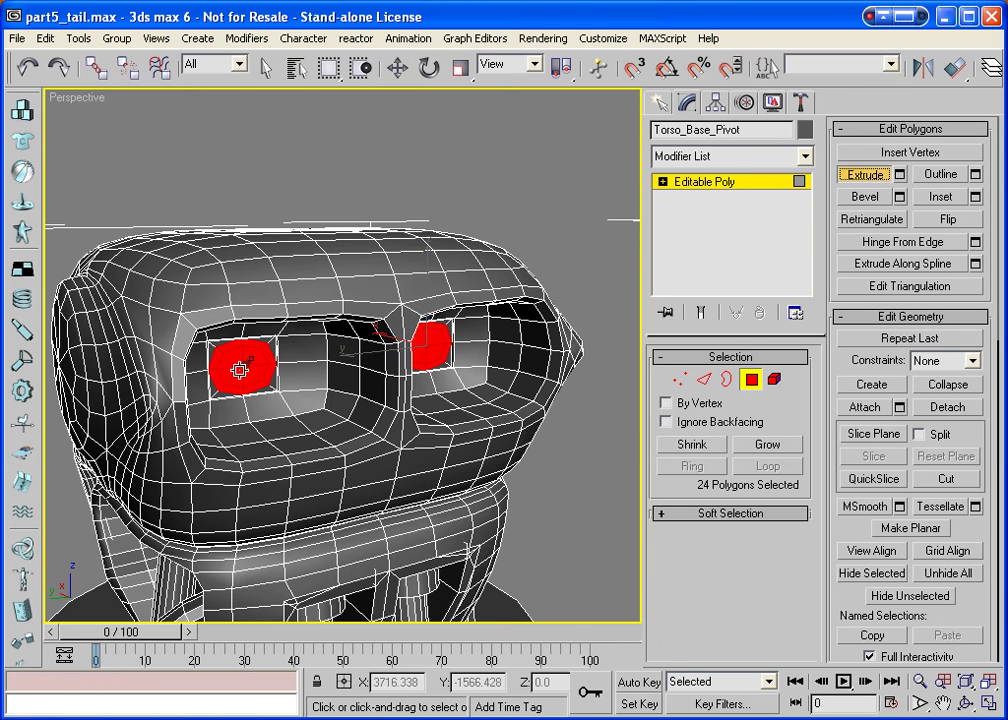
pyautogui.moveTo(238, 358); pyautogui.dragTo(257, 296)
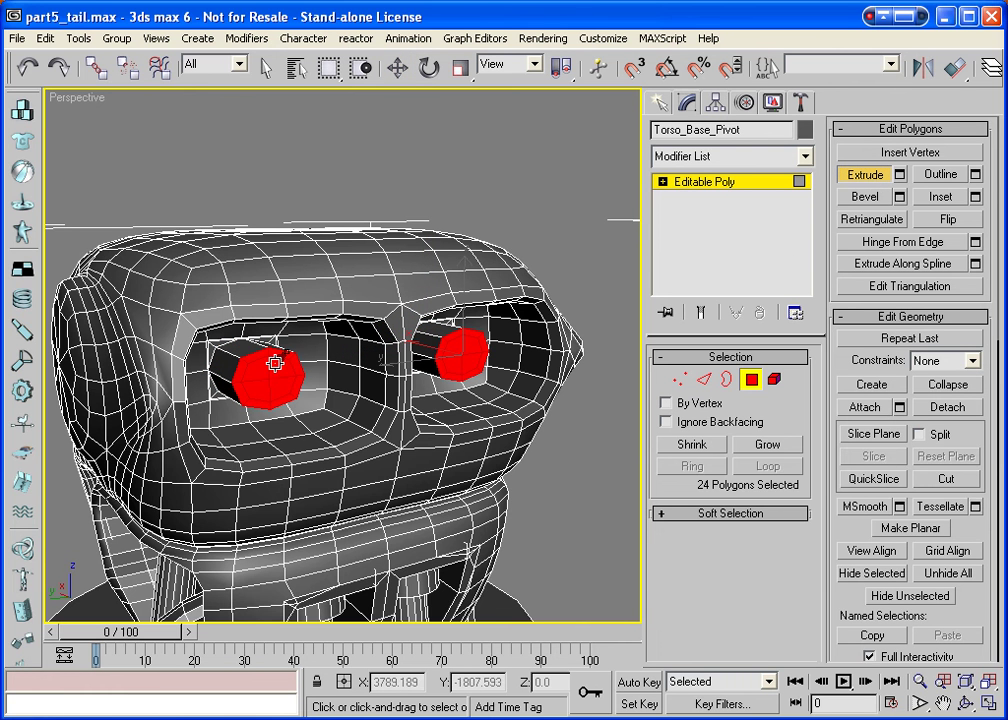
pyautogui.click(710, 447)
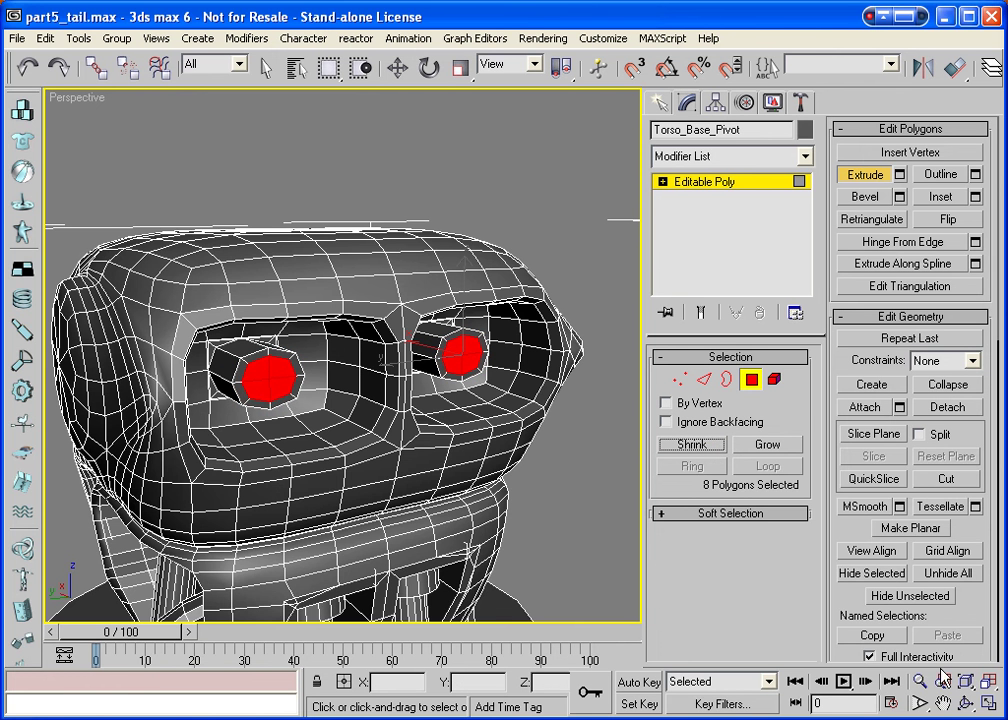
# Try to bend the two selected cylinder ends with Hinge From Edge, using edges on the brow above the recesses as the hinge.
pyautogui.click(969, 705)
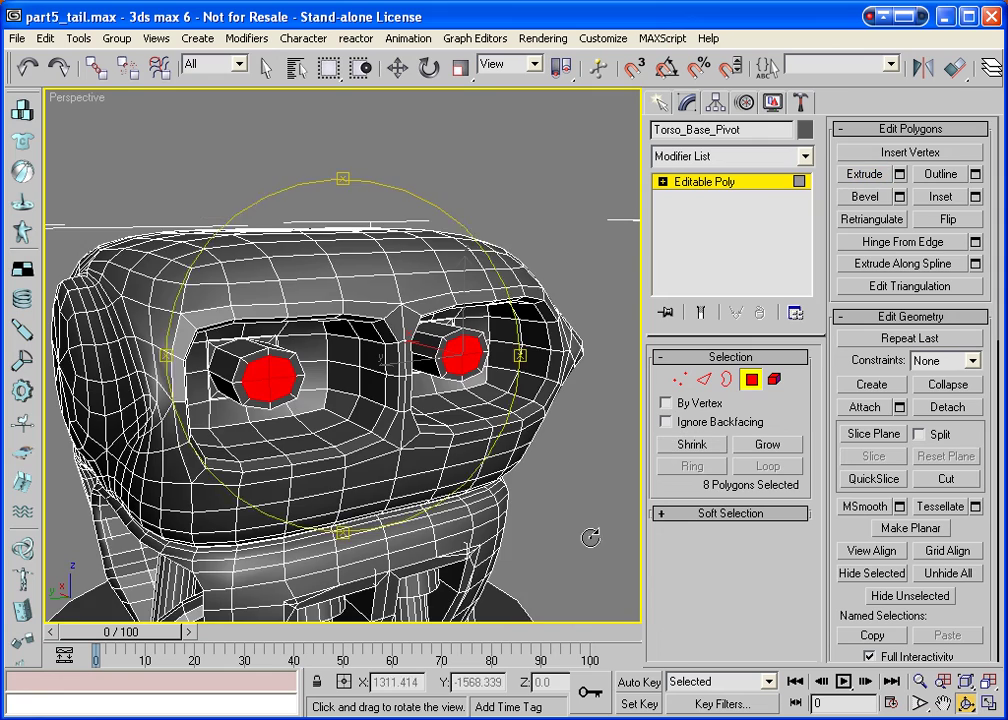
pyautogui.moveTo(372, 362)
pyautogui.mouseDown()
pyautogui.moveTo(428, 361)
pyautogui.moveTo(380, 383)
pyautogui.moveTo(292, 365)
pyautogui.moveTo(326, 383)
pyautogui.moveTo(390, 366)
pyautogui.mouseUp()
pyautogui.click(975, 242)
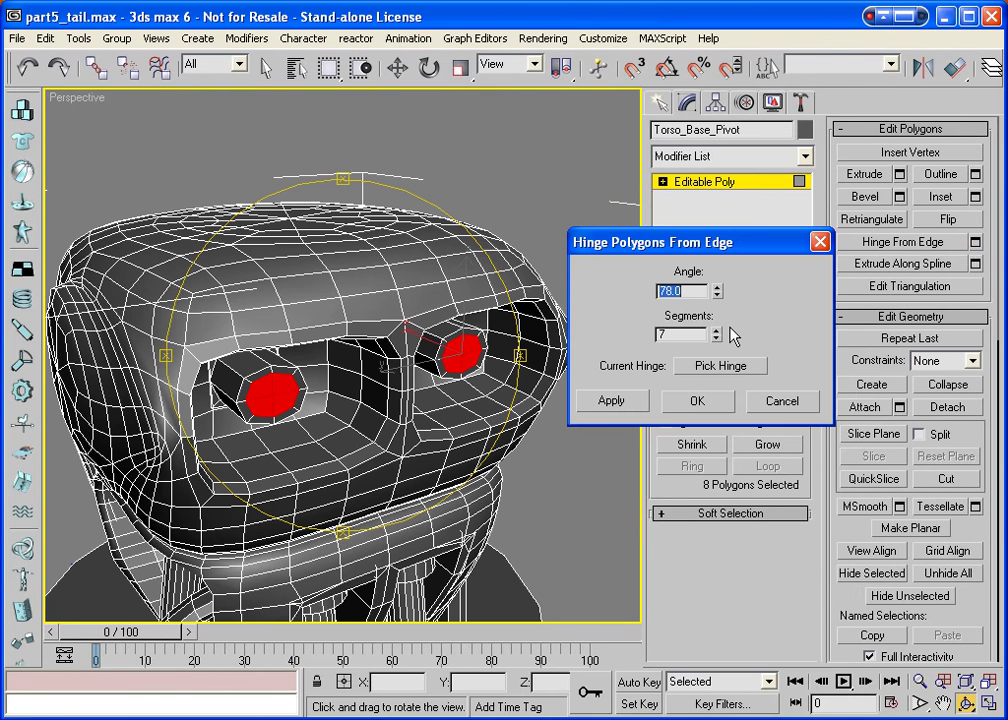
pyautogui.click(718, 366)
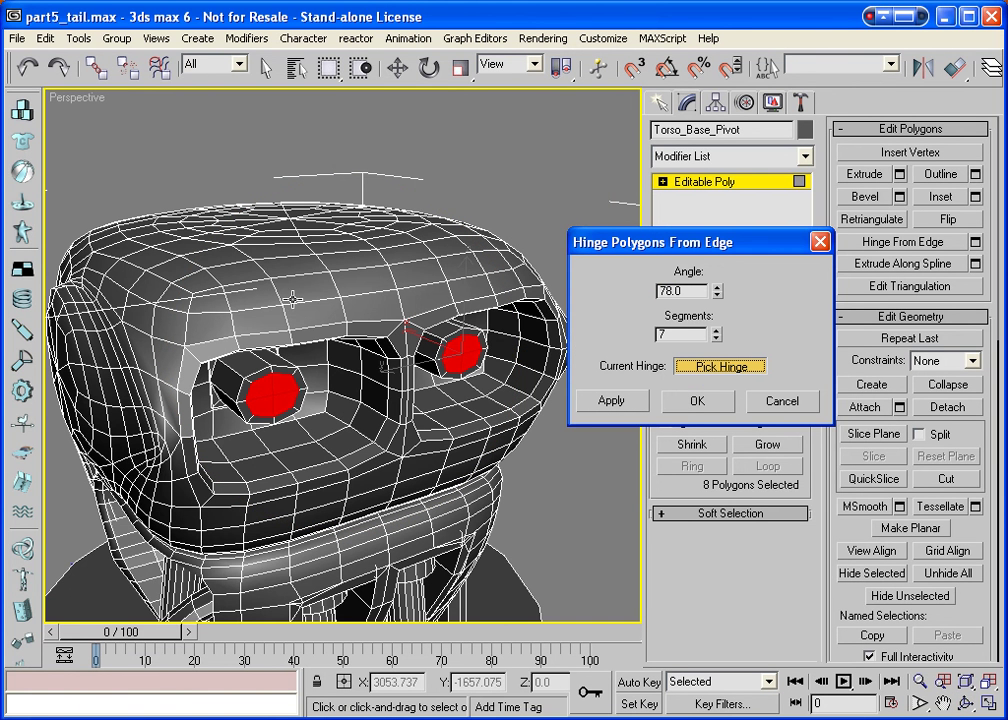
pyautogui.click(297, 303)
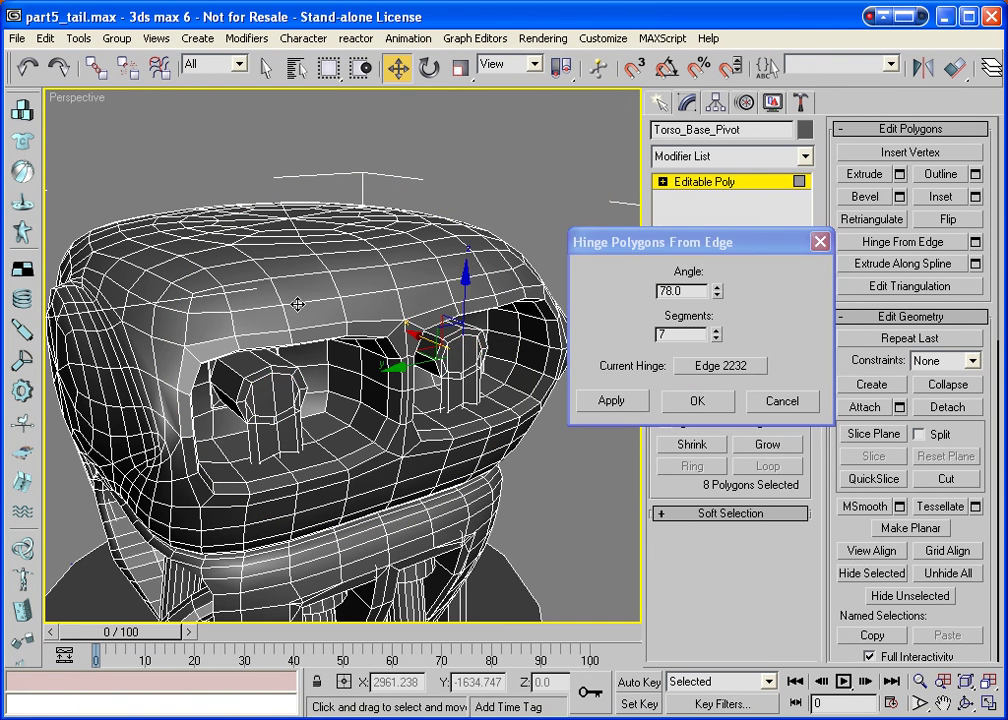
pyautogui.click(707, 367)
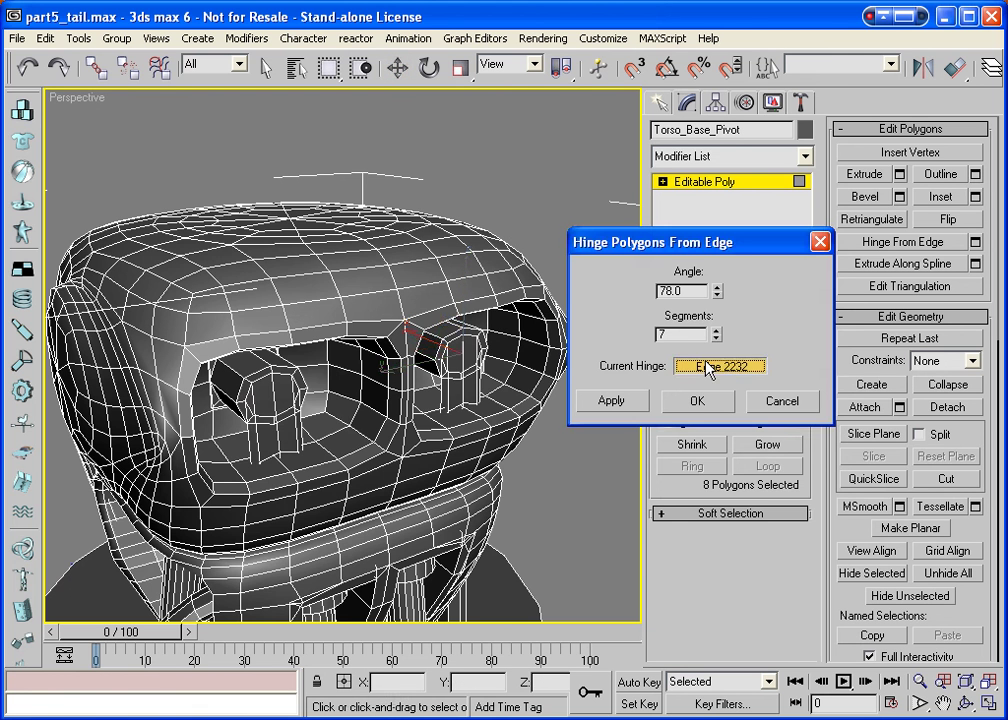
pyautogui.click(325, 300)
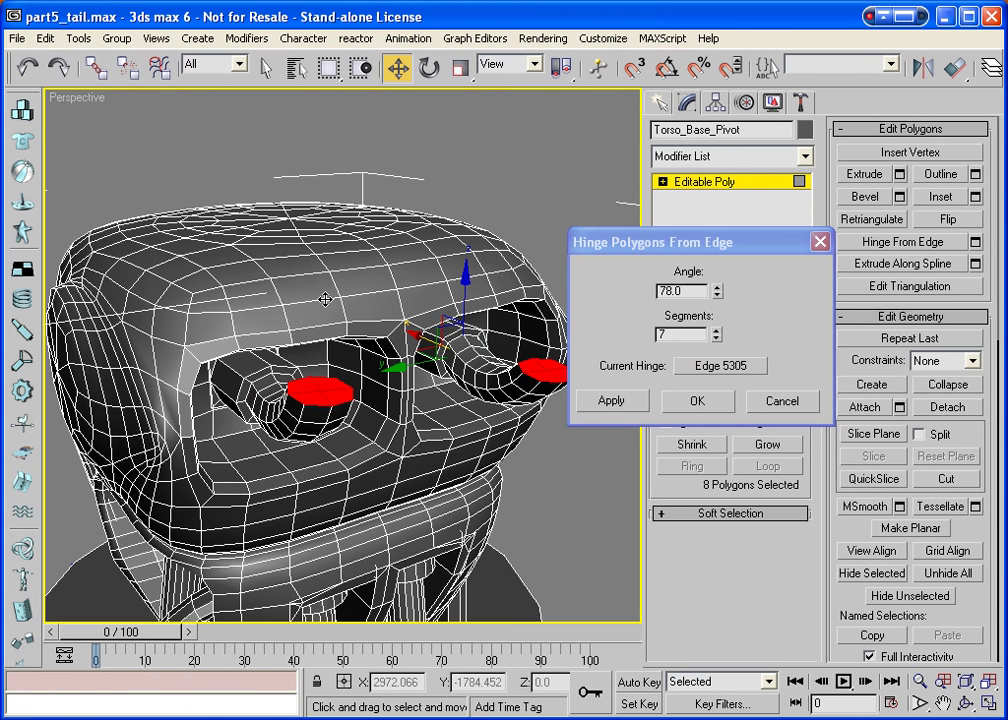
pyautogui.click(965, 704)
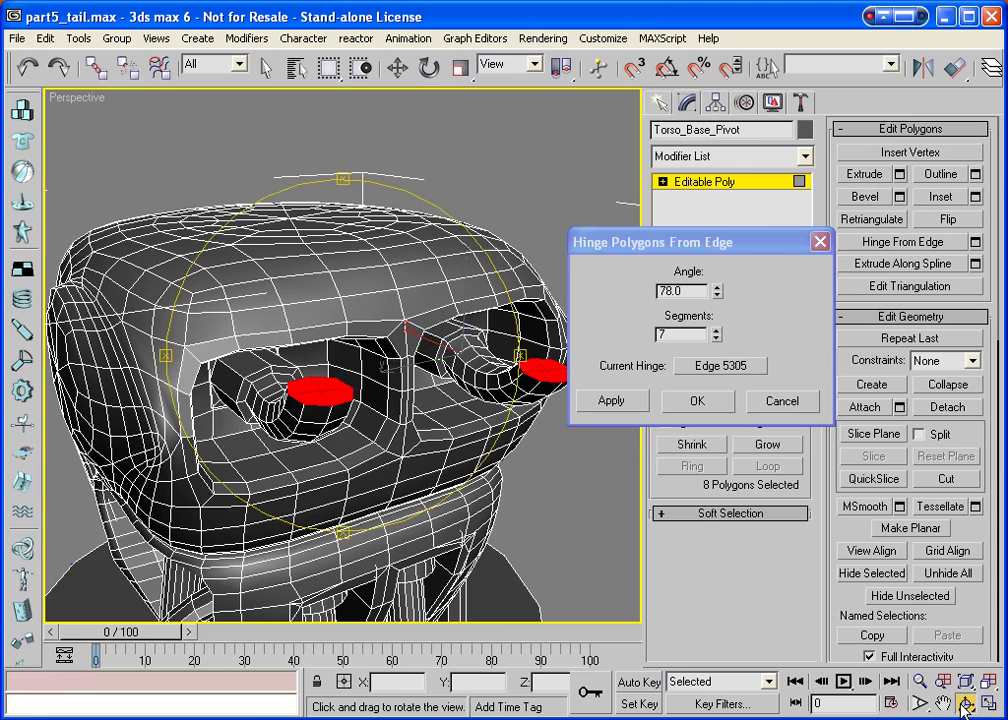
pyautogui.moveTo(277, 273); pyautogui.dragTo(310, 362)
pyautogui.click(780, 401)
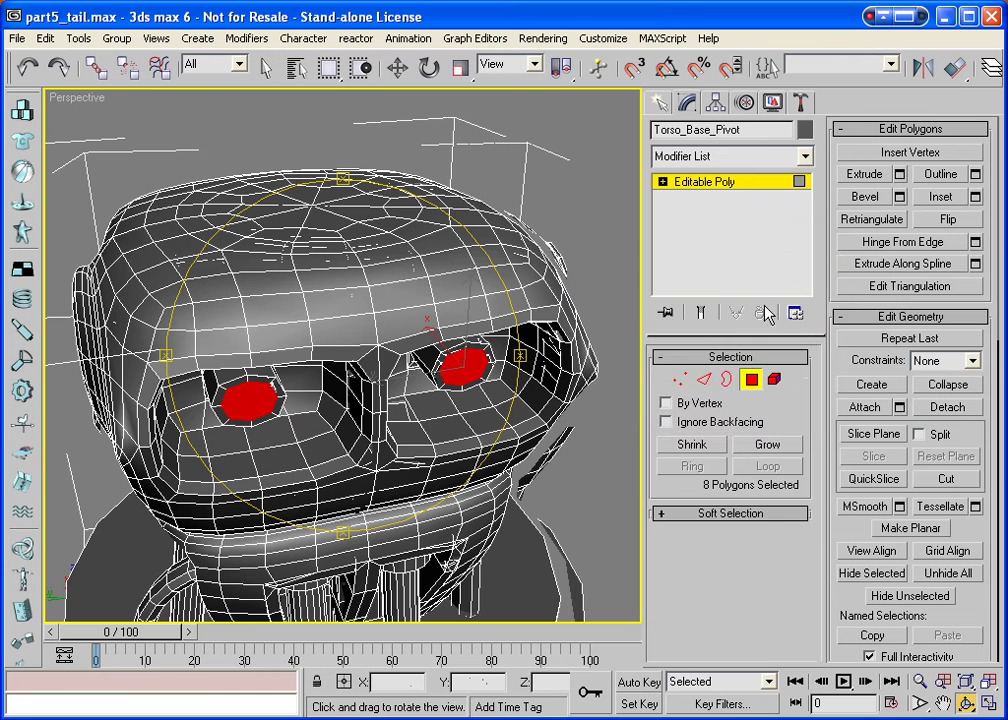
# Target-weld the brow vertex above the recess divider to its neighbour on the same row toward the nearer recess, and switch to element-level editing.
pyautogui.click(680, 379)
pyautogui.click(387, 310)
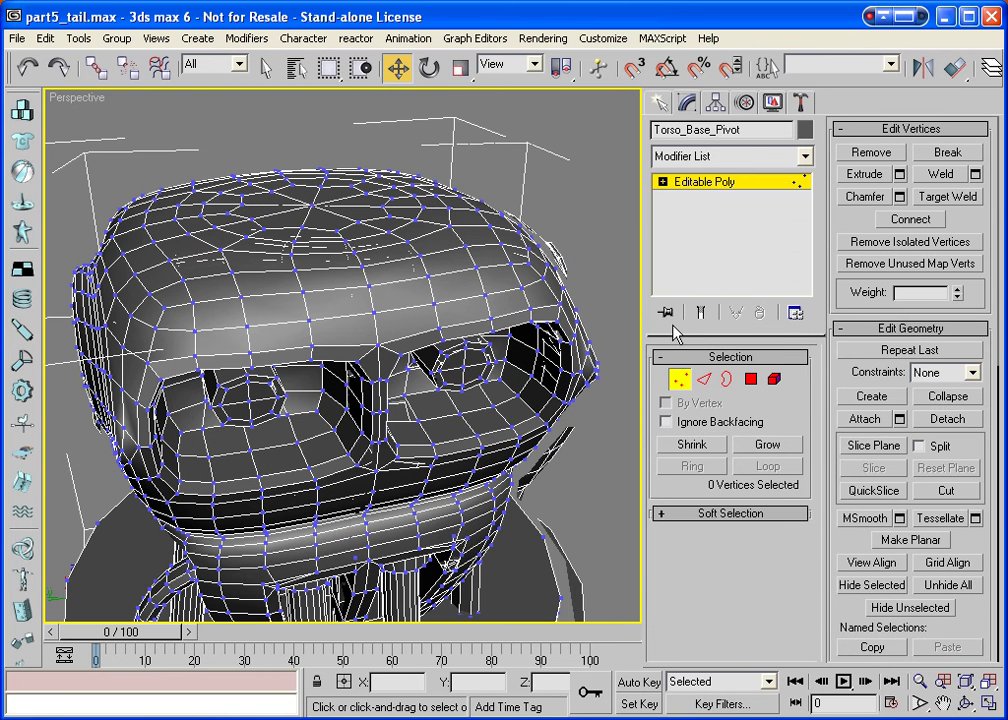
pyautogui.click(955, 198)
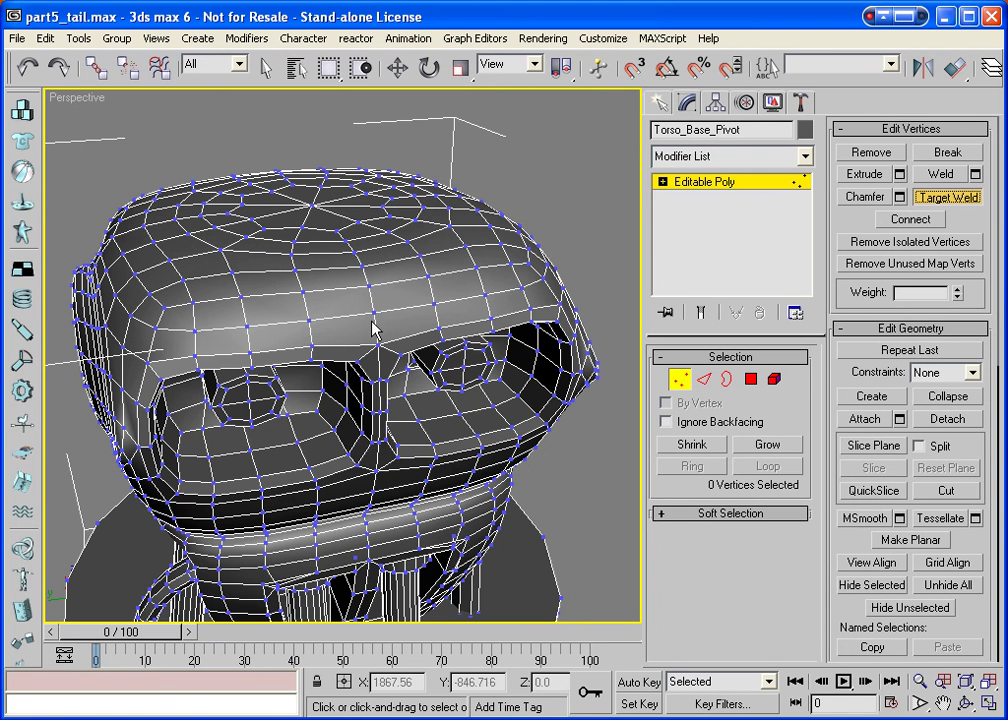
pyautogui.click(372, 315)
pyautogui.click(309, 320)
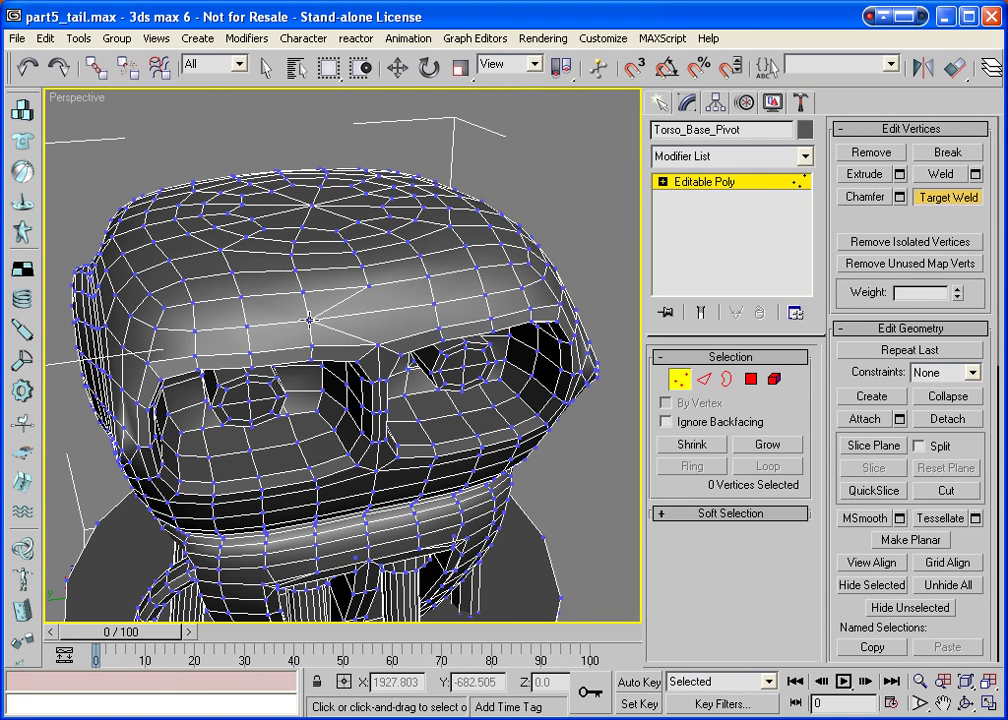
pyautogui.click(964, 706)
pyautogui.moveTo(400, 465); pyautogui.dragTo(472, 434)
pyautogui.rightClick(476, 434)
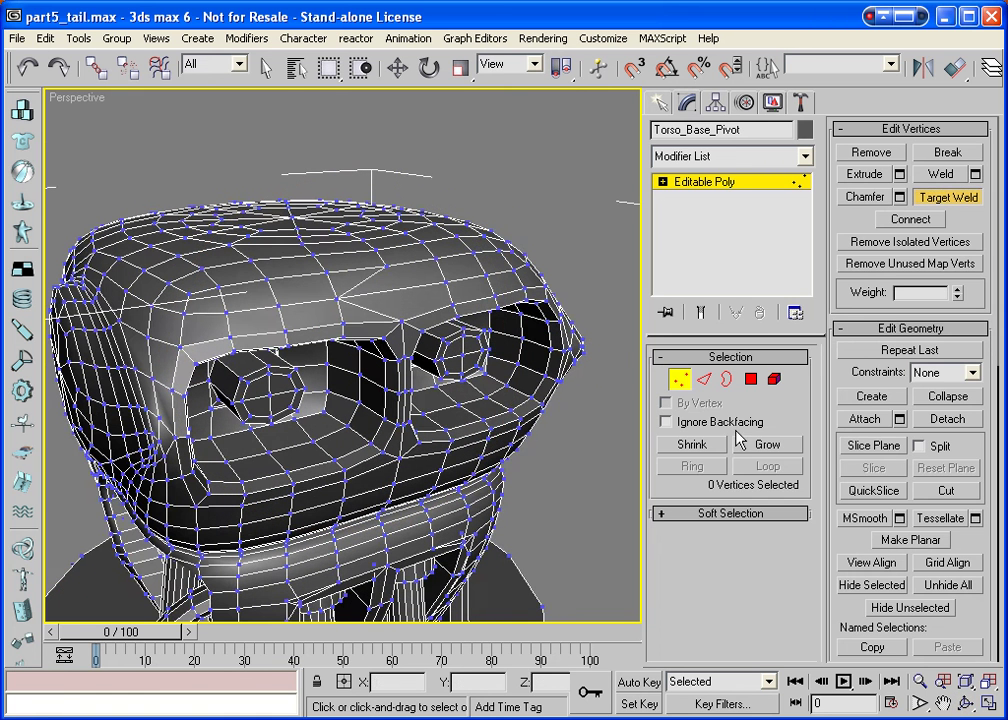
pyautogui.click(773, 379)
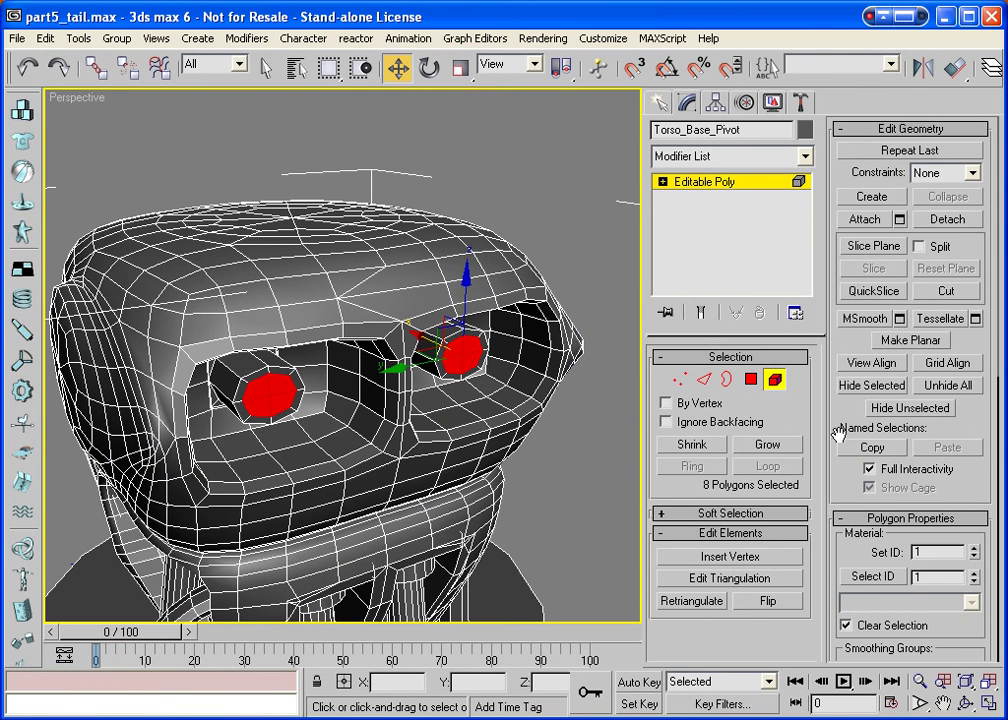
# Hinge the selected eye-socket tube end polygons from an edge on the brow above the sockets.
pyautogui.click(751, 378)
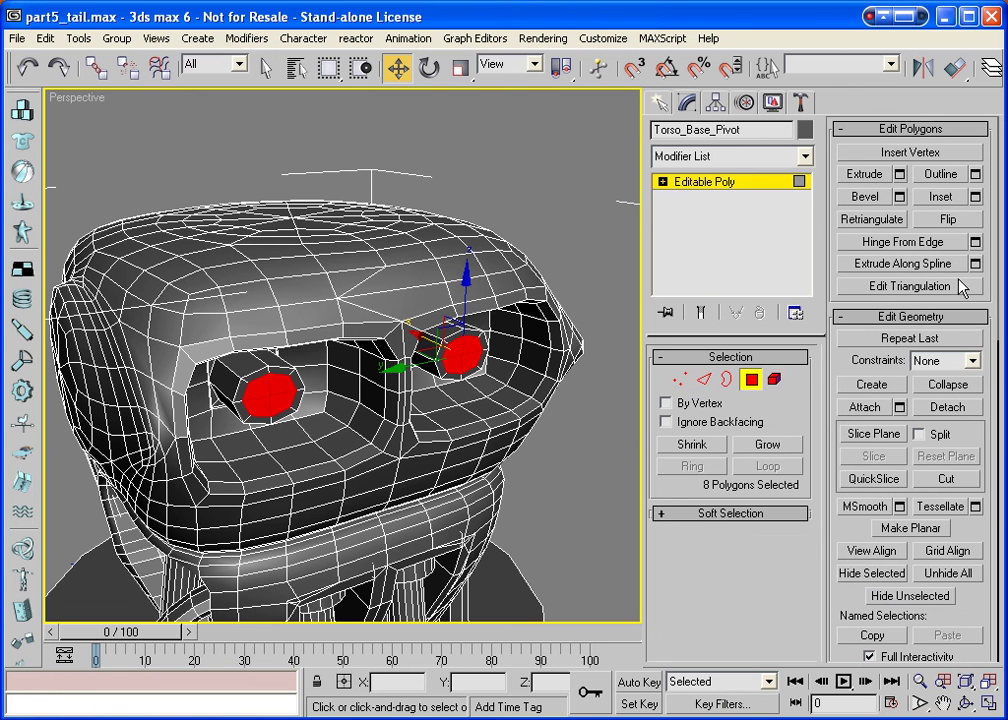
pyautogui.click(975, 241)
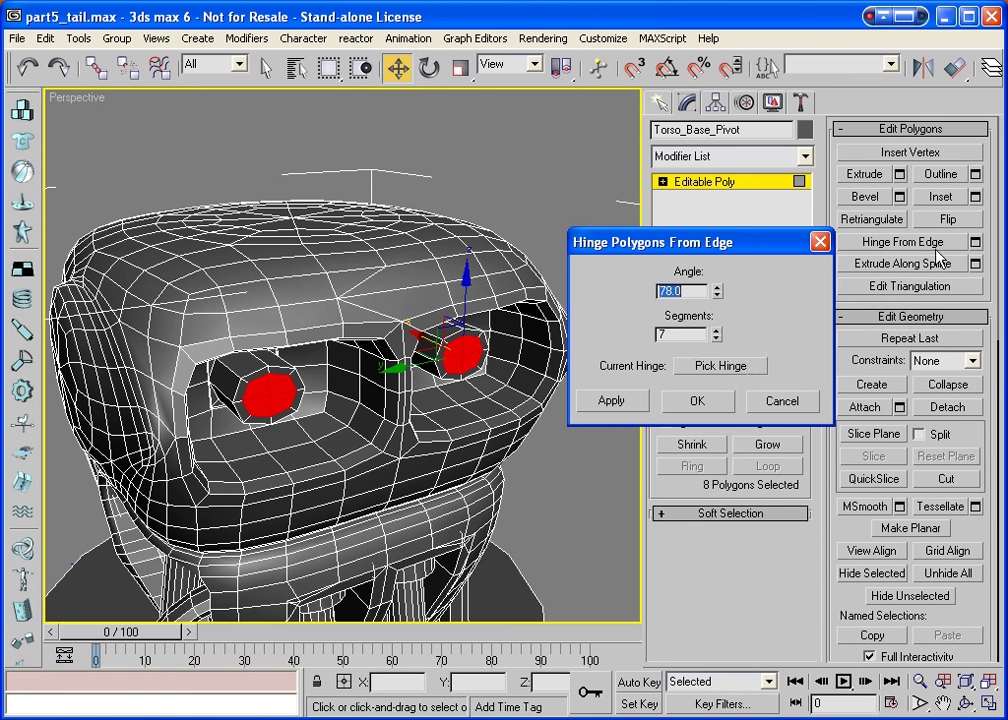
pyautogui.click(720, 366)
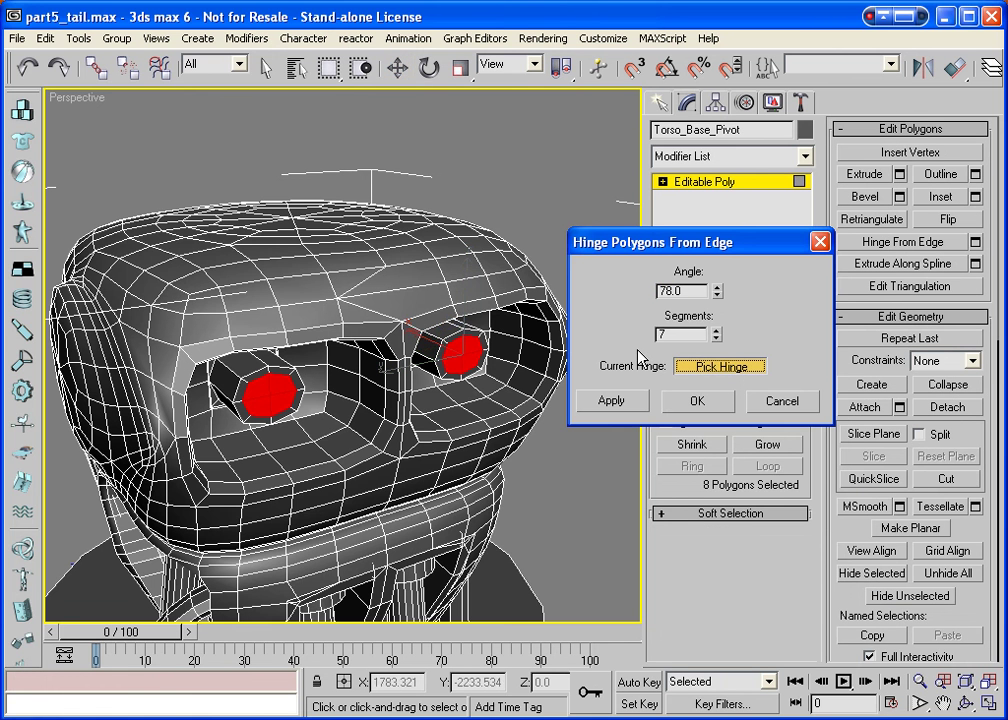
pyautogui.click(386, 292)
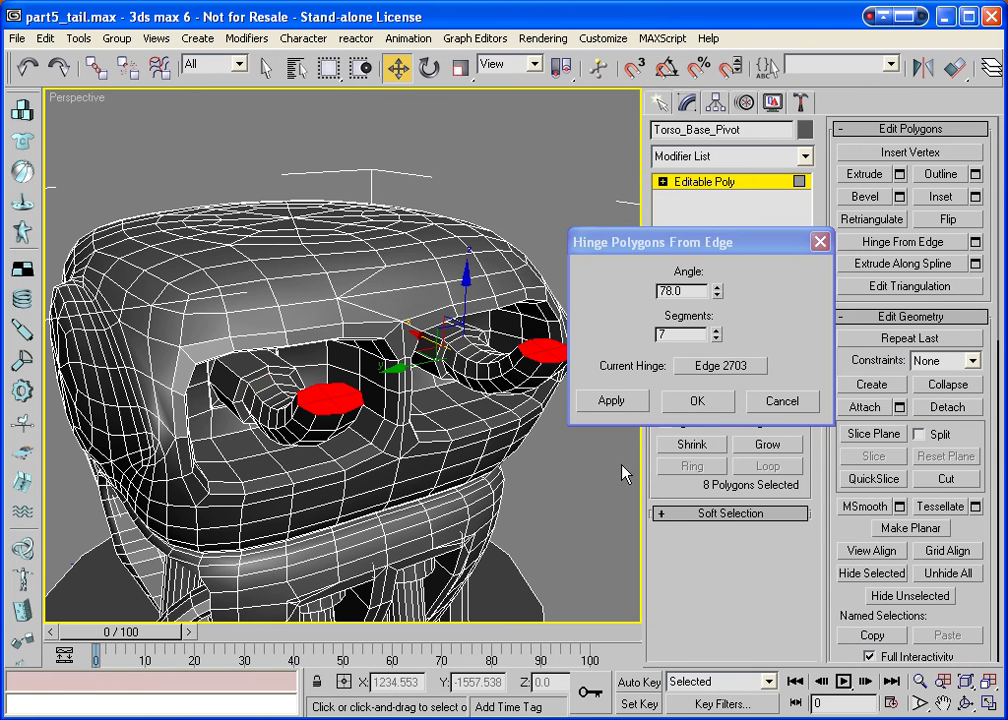
# Set the hinge angle to 180 and the segments to 16, and accept the curved tubes.
pyautogui.click(966, 704)
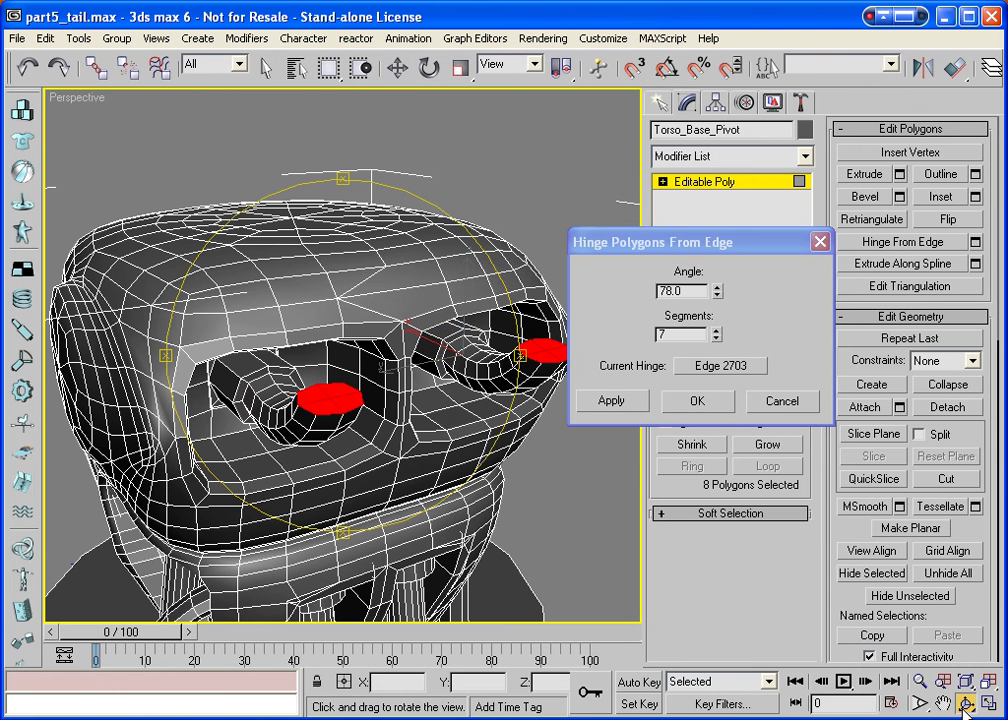
pyautogui.moveTo(311, 321); pyautogui.dragTo(620, 284)
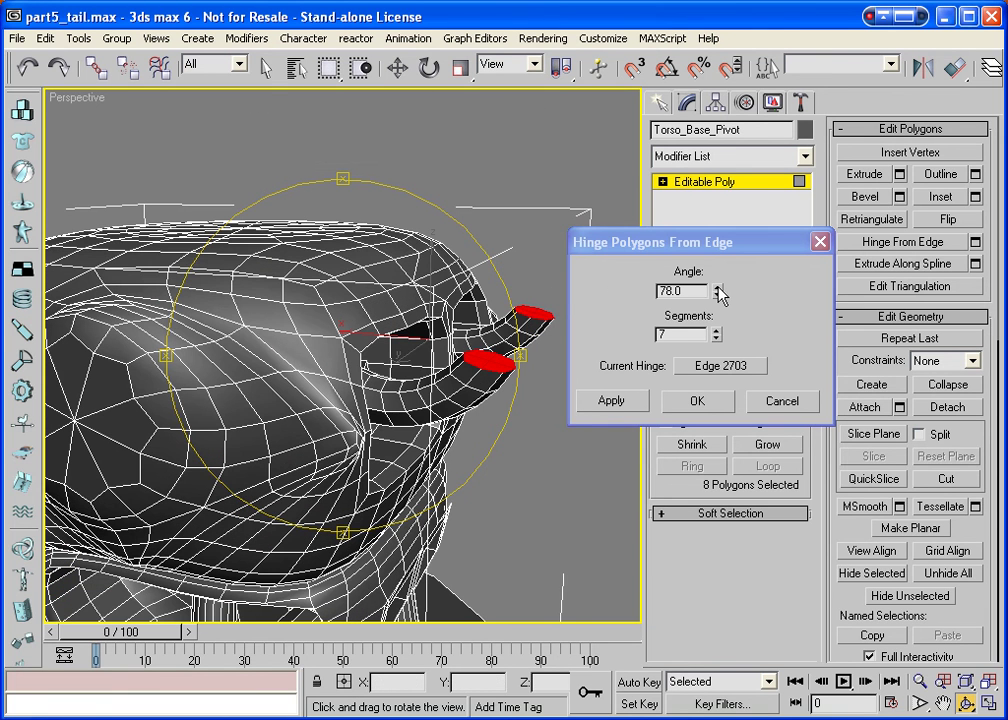
pyautogui.moveTo(717, 291); pyautogui.dragTo(685, 84)
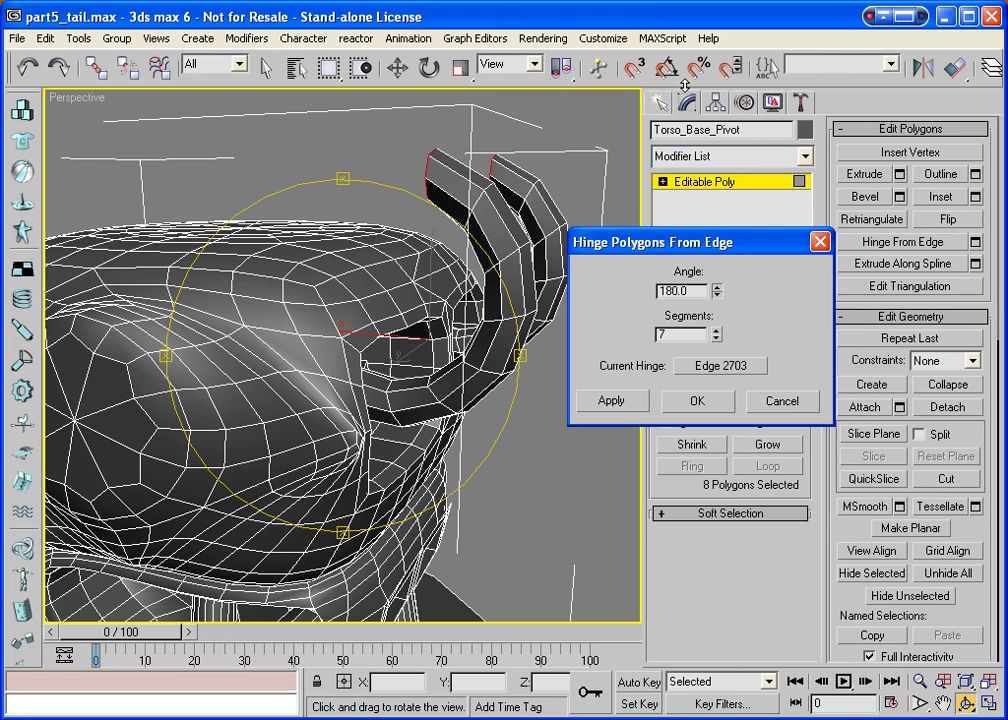
pyautogui.click(717, 330)
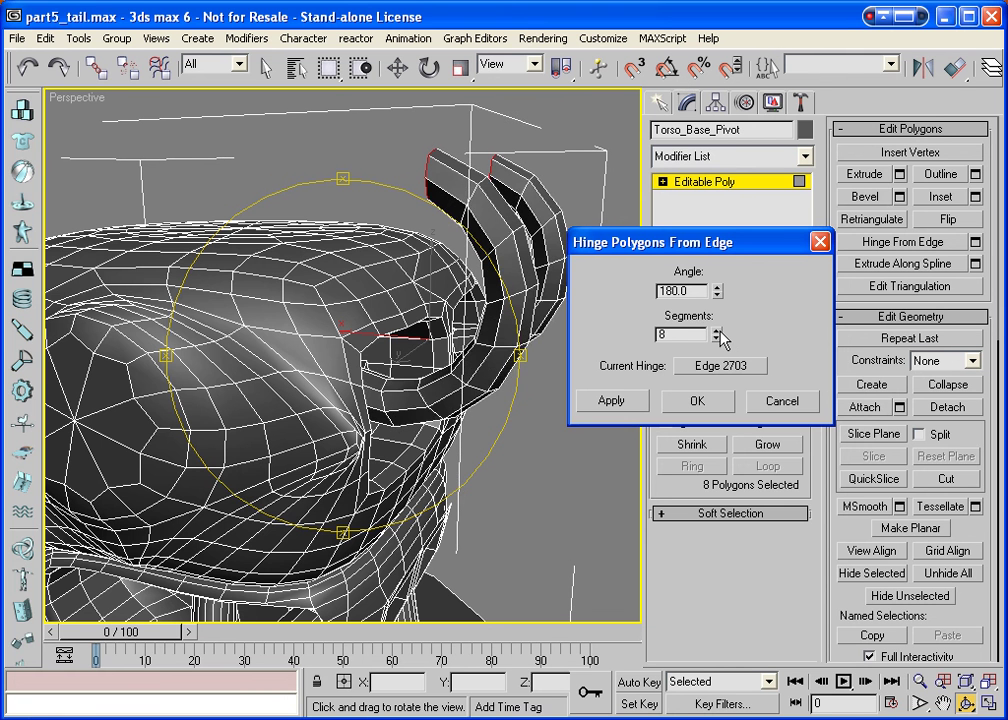
pyautogui.click(720, 332)
pyautogui.click(720, 332)
pyautogui.click(720, 332)
pyautogui.click(720, 332)
pyautogui.click(720, 332)
pyautogui.click(720, 332)
pyautogui.click(720, 332)
pyautogui.click(720, 332)
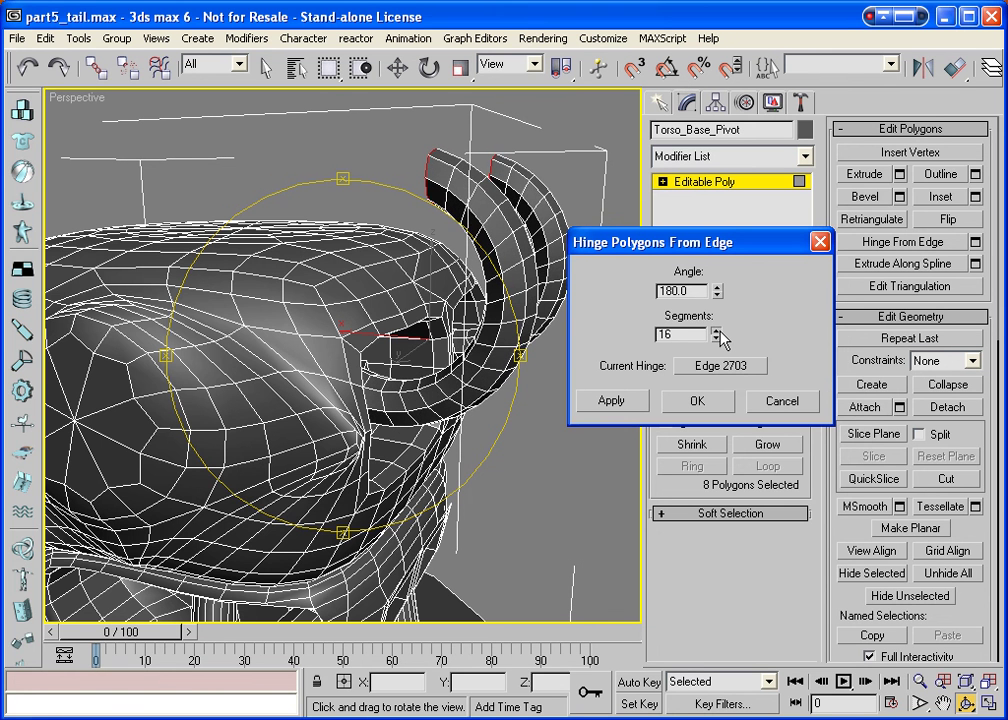
pyautogui.click(709, 402)
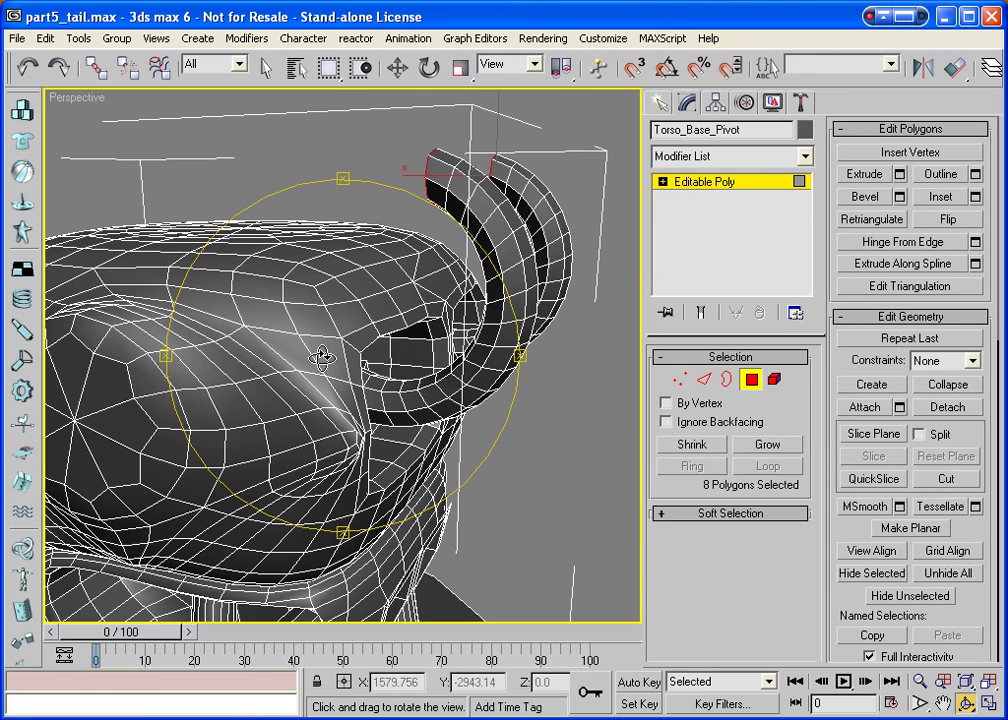
# Inset the end polygons of both curved tubes slightly to leave a thin rim.
pyautogui.moveTo(321, 357); pyautogui.dragTo(558, 349)
pyautogui.click(941, 197)
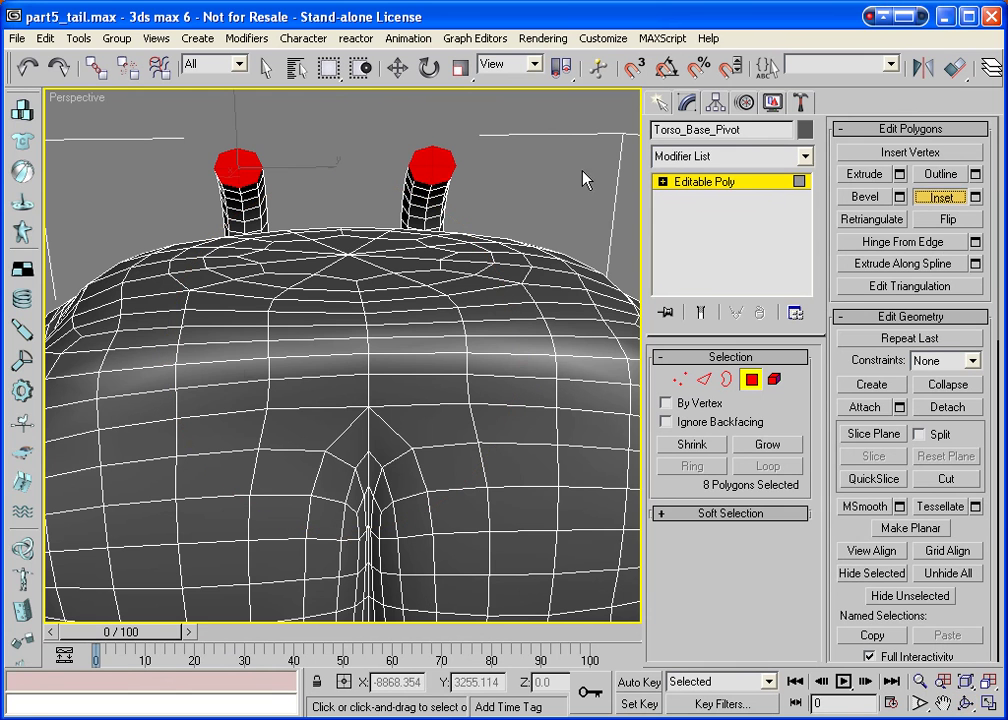
pyautogui.moveTo(438, 161); pyautogui.dragTo(440, 166)
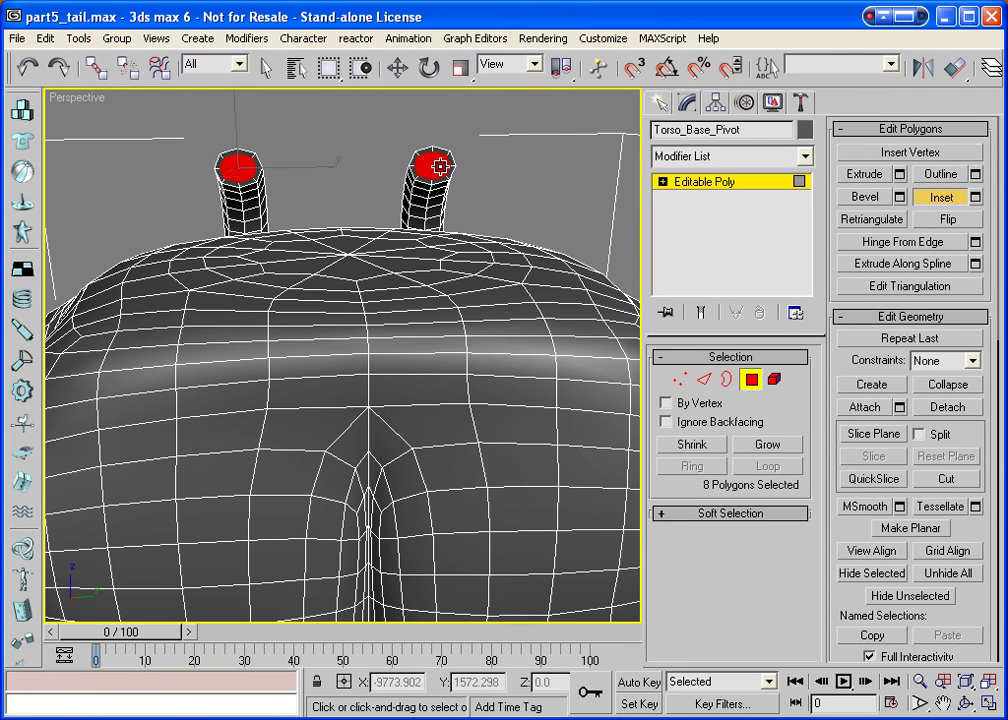
# Extrude the inset tube ends backward into straight bars above the head, undoing the last excess change.
pyautogui.click(965, 703)
pyautogui.moveTo(349, 400); pyautogui.dragTo(415, 373)
pyautogui.scroll(-6, 415, 373)
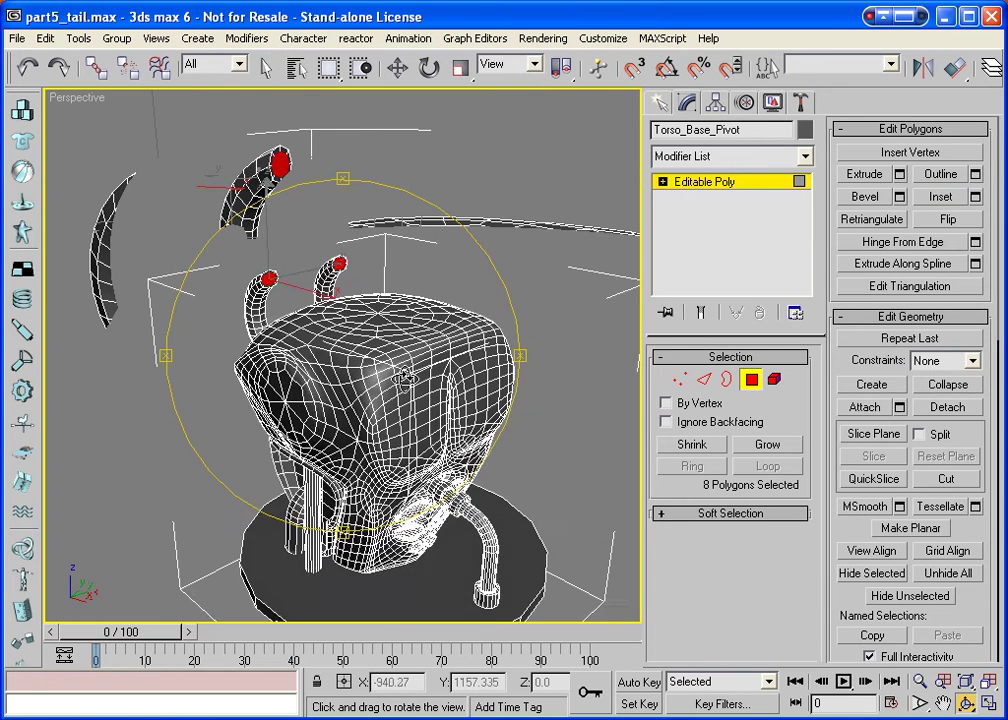
pyautogui.click(865, 174)
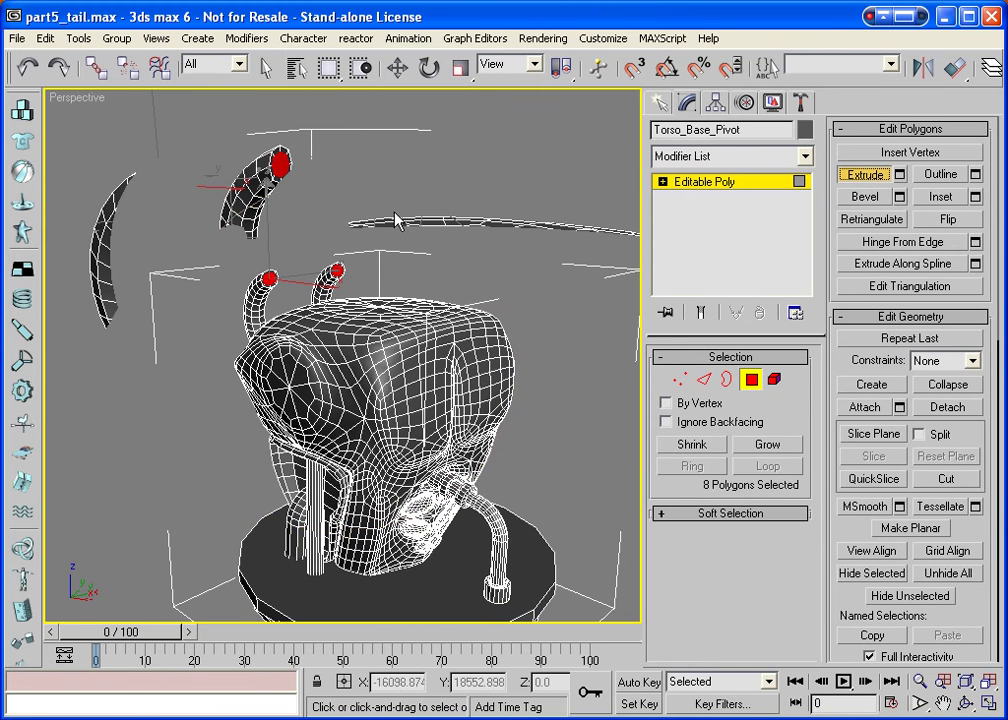
pyautogui.moveTo(265, 277); pyautogui.dragTo(366, 250)
pyautogui.press('w')
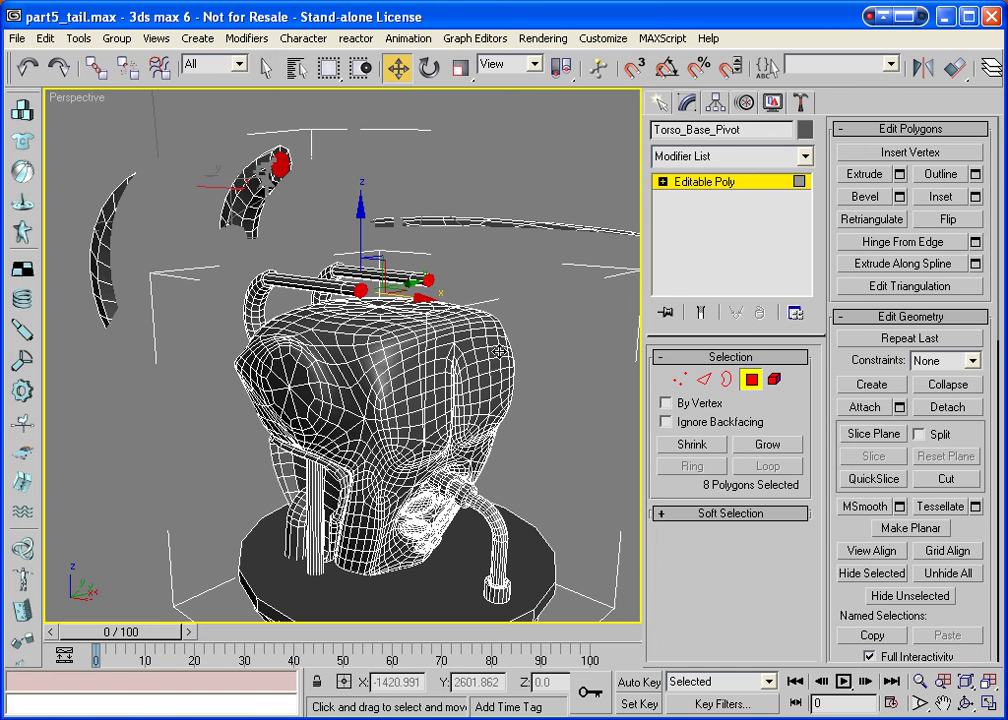
pyautogui.hotkey('ctrl', 'z')
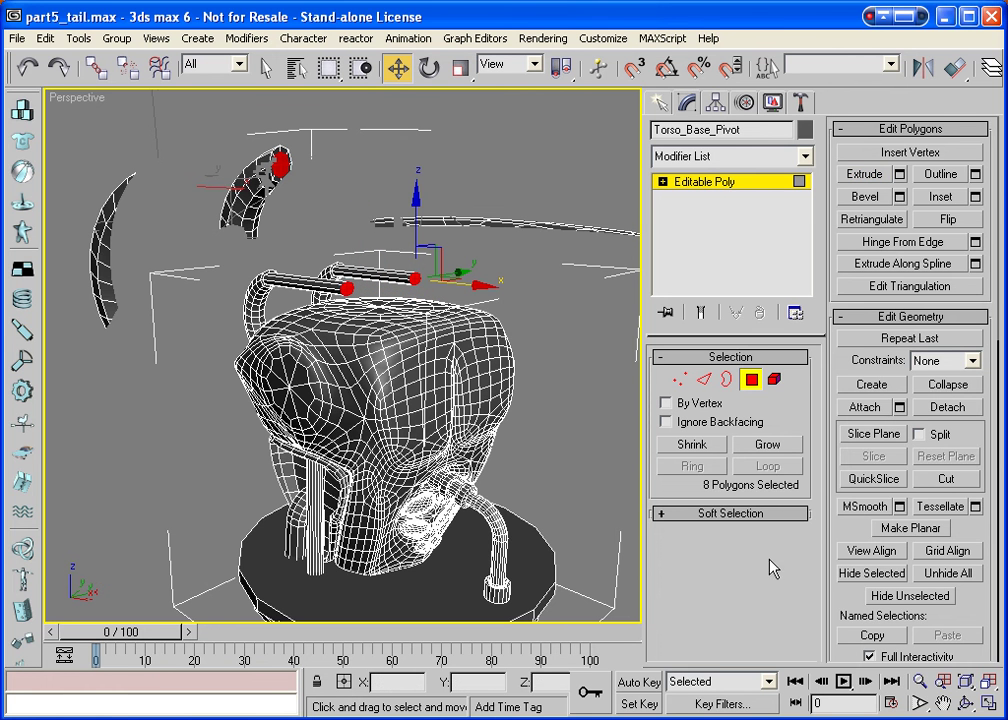
# Extrude the bar ends by another segment toward the rear edge of the head.
pyautogui.click(965, 705)
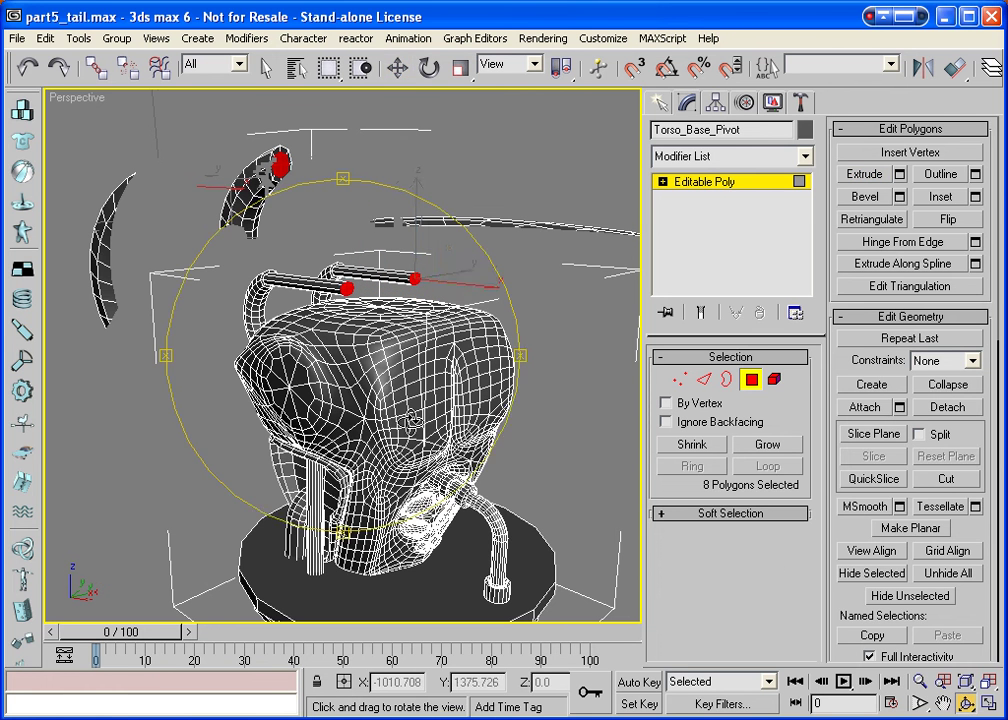
pyautogui.moveTo(323, 333); pyautogui.dragTo(370, 428)
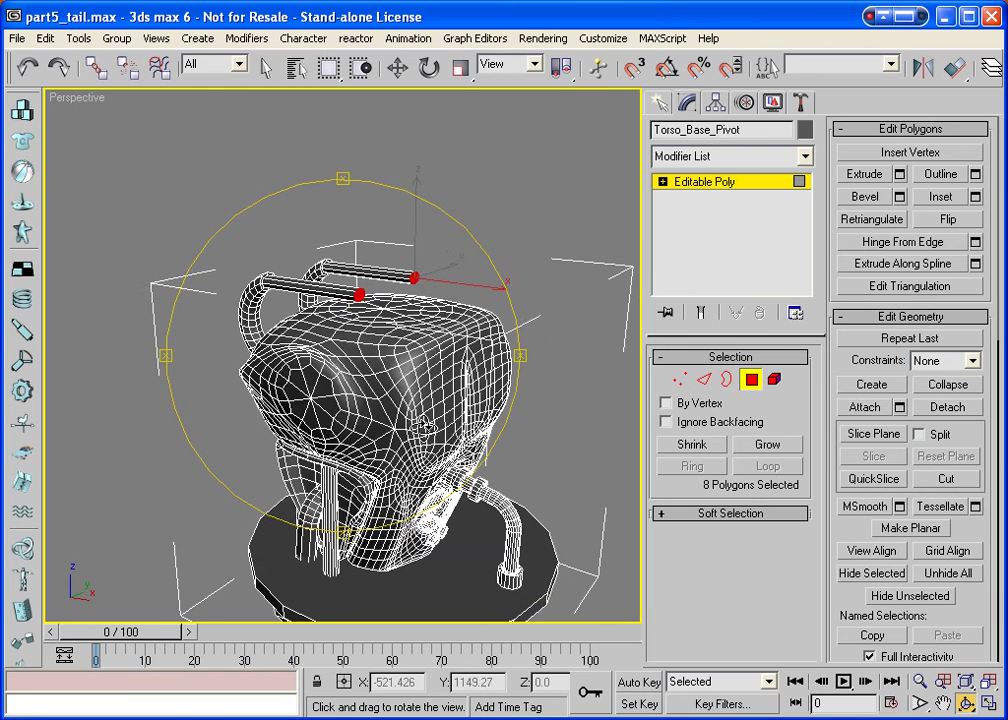
pyautogui.click(866, 174)
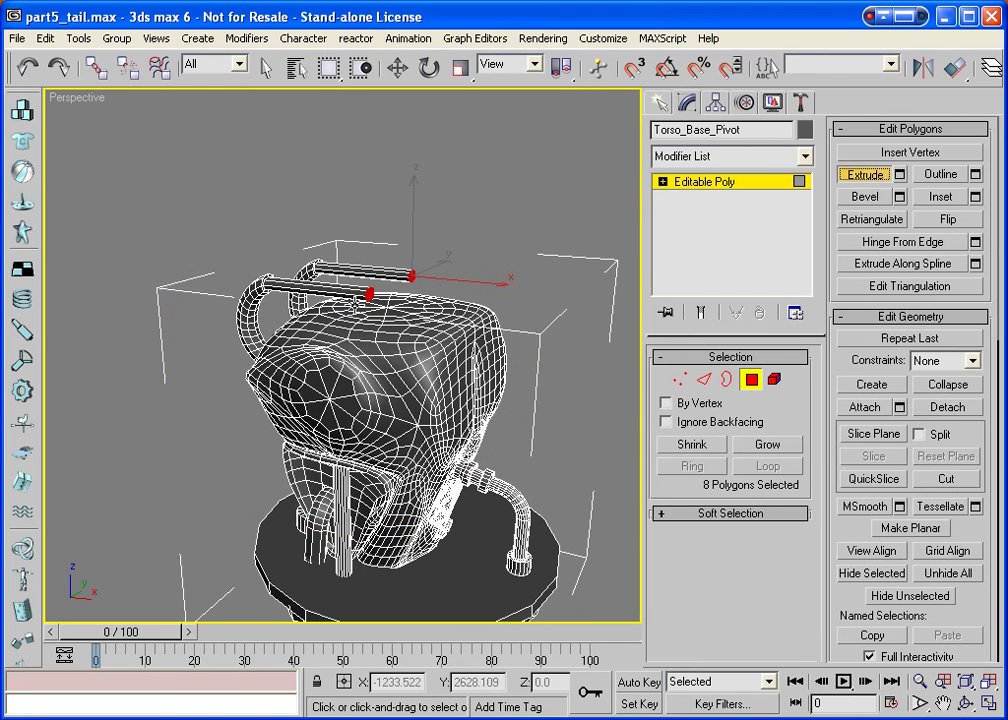
pyautogui.moveTo(292, 228); pyautogui.dragTo(381, 123)
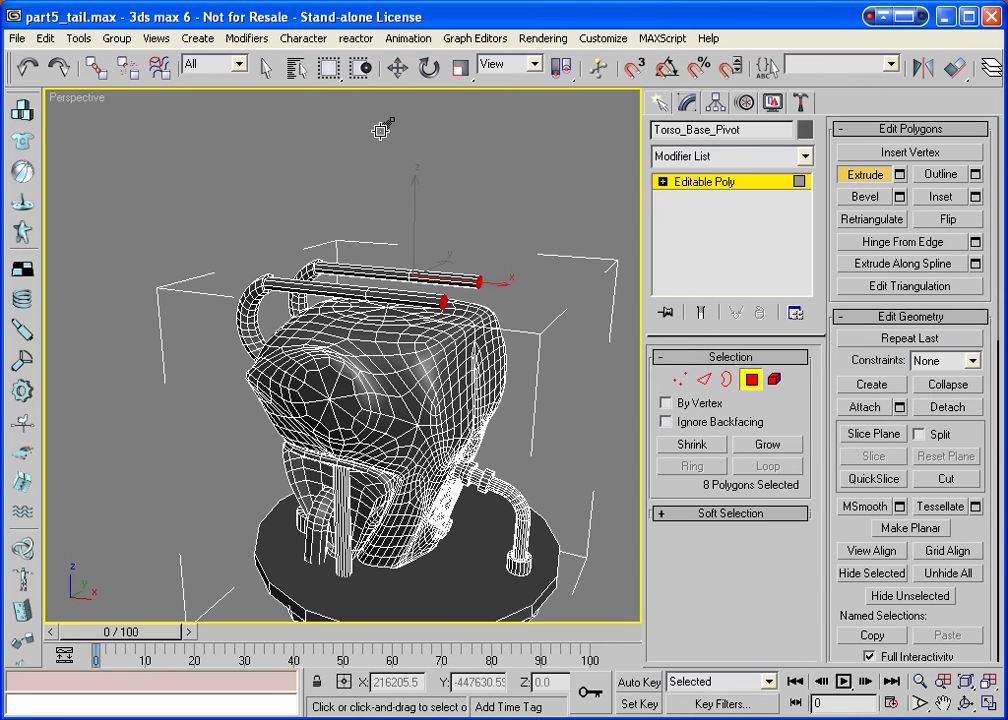
# Hinge the bar end polygons from a horizontal edge on the upper back of the head.
pyautogui.click(966, 704)
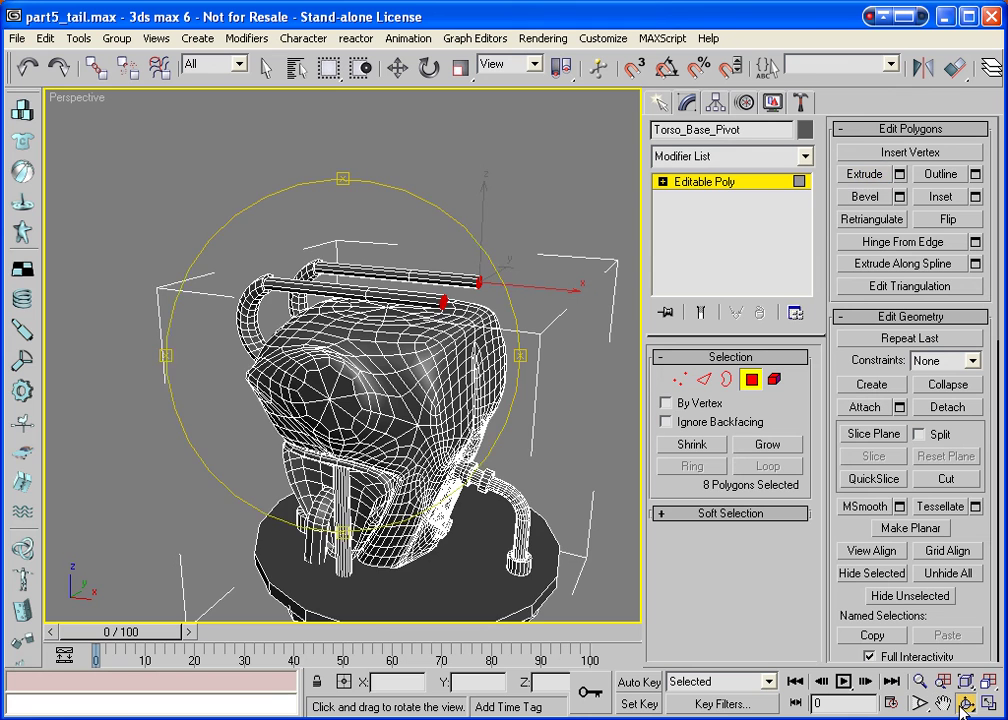
pyautogui.moveTo(400, 304); pyautogui.dragTo(416, 383)
pyautogui.scroll(10, 381, 362)
pyautogui.scroll(-4, 381, 362)
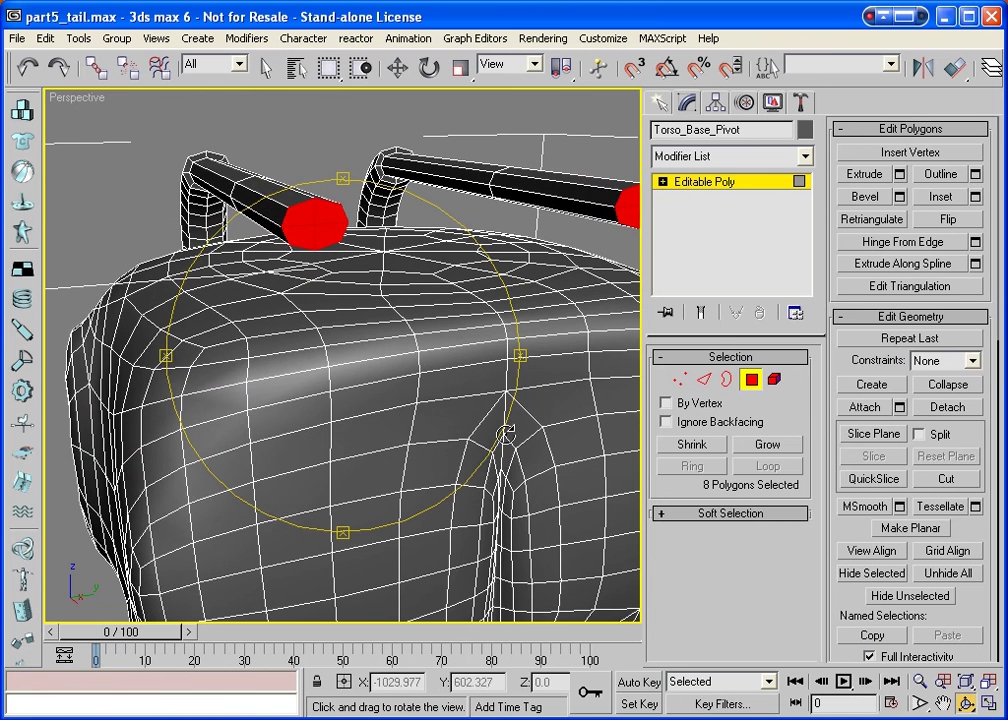
pyautogui.moveTo(506, 434); pyautogui.dragTo(299, 344)
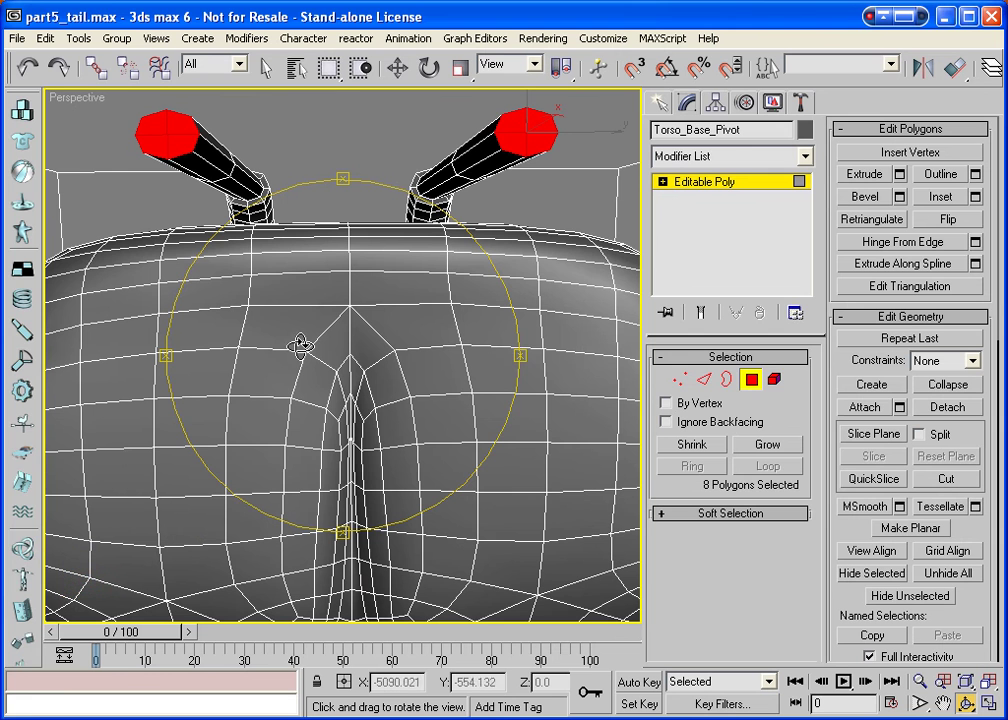
pyautogui.click(975, 242)
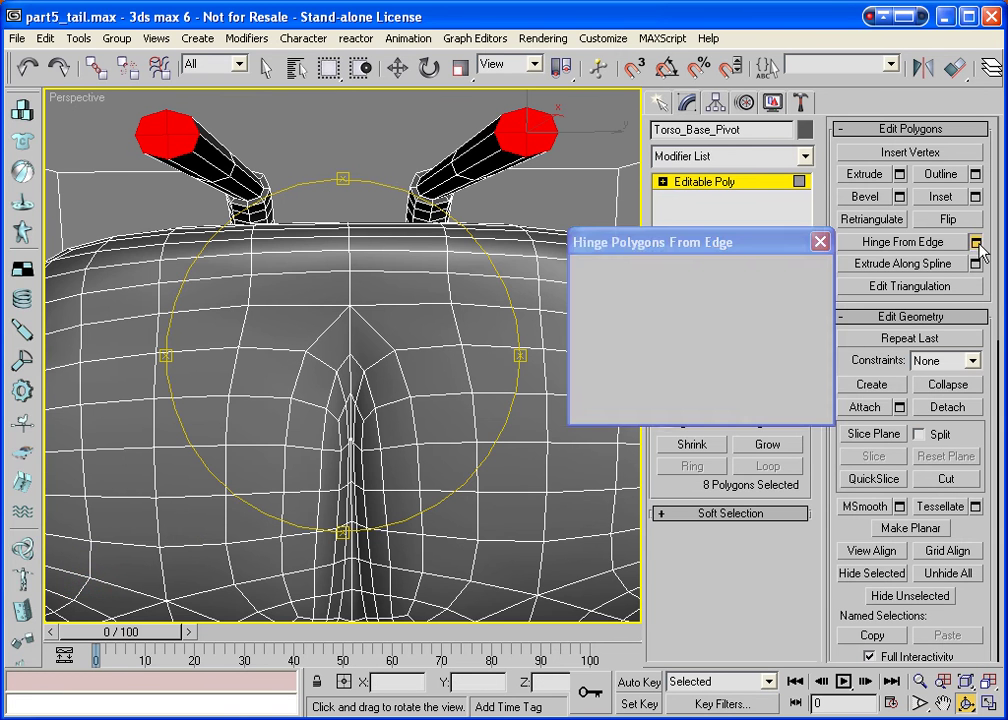
pyautogui.click(724, 366)
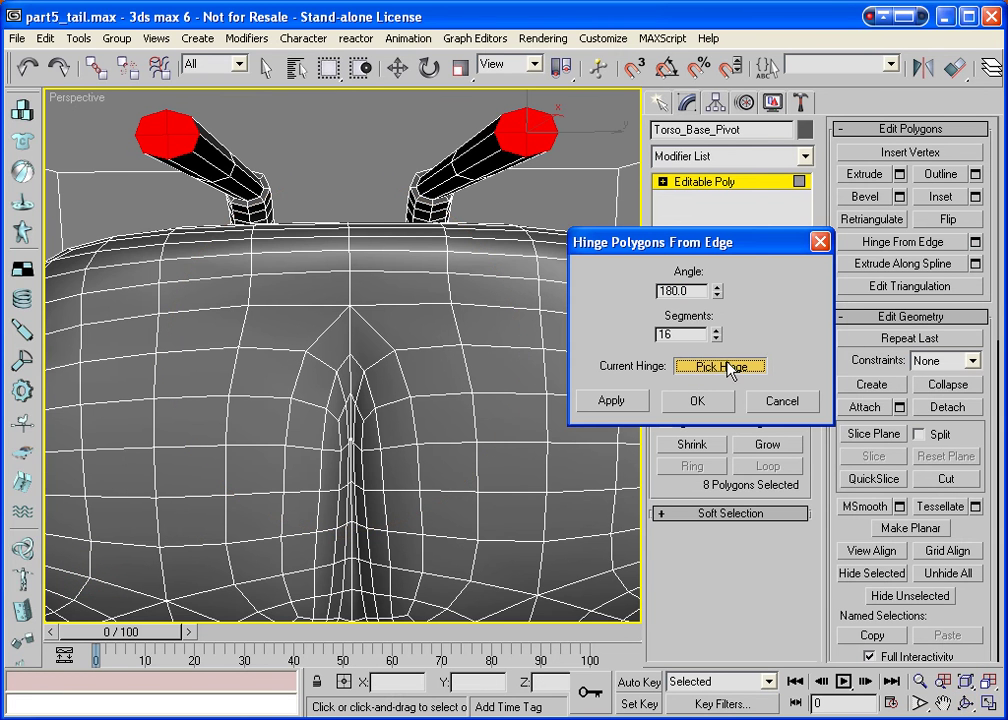
pyautogui.click(296, 305)
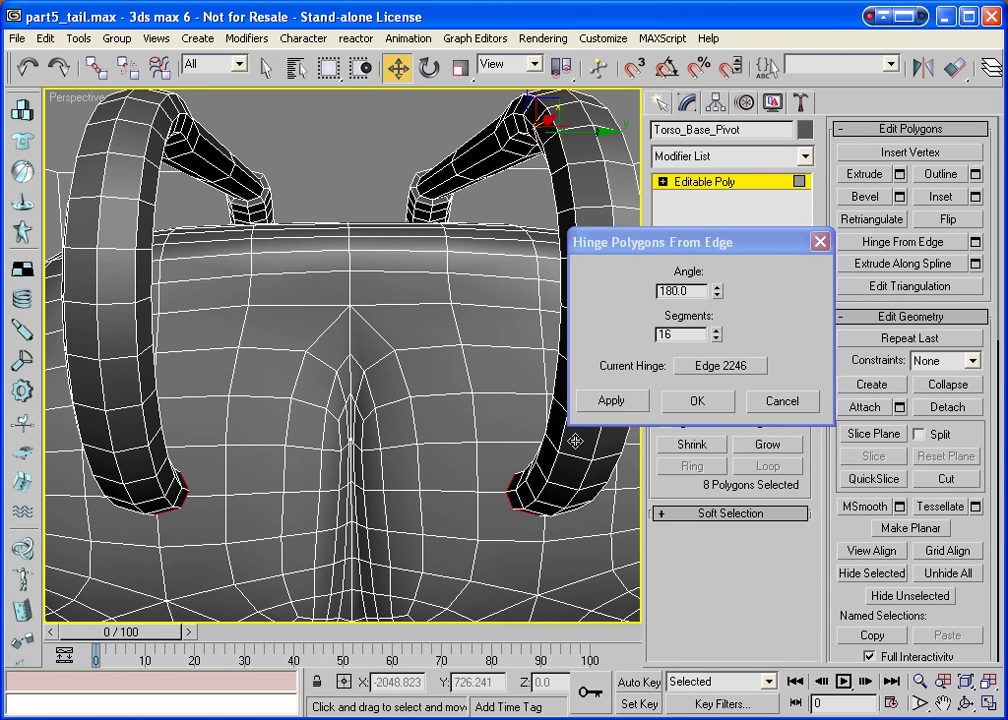
# Set the rear hinge angle to 90 so the bars bend downward behind the head.
pyautogui.hotkey('ctrl', 'r')
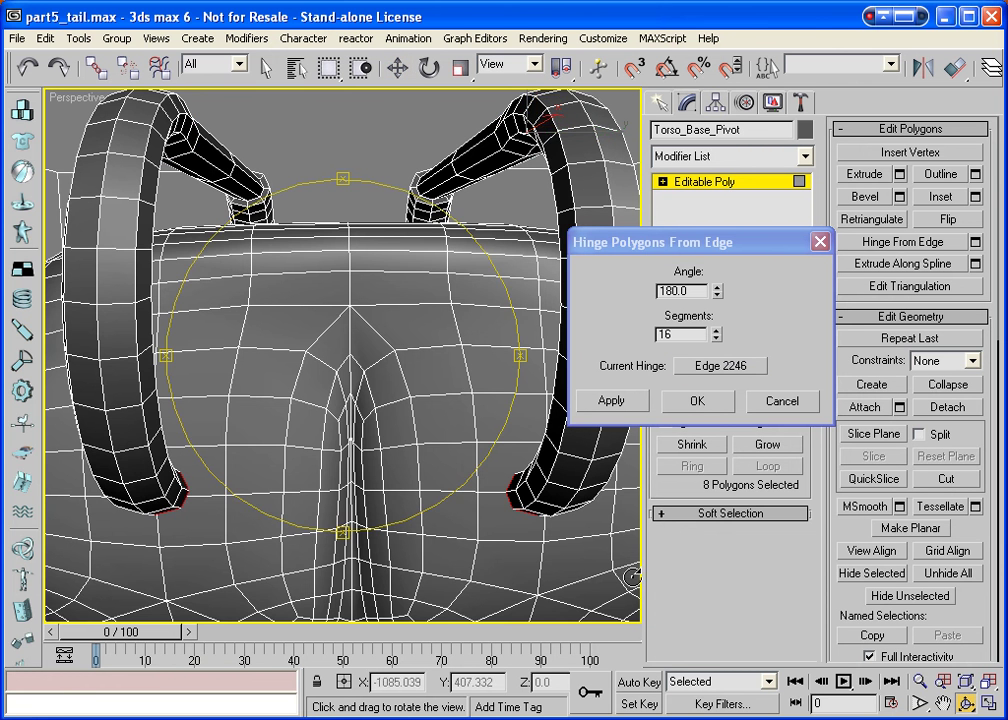
pyautogui.moveTo(288, 330); pyautogui.dragTo(385, 335)
pyautogui.scroll(-5, 385, 335)
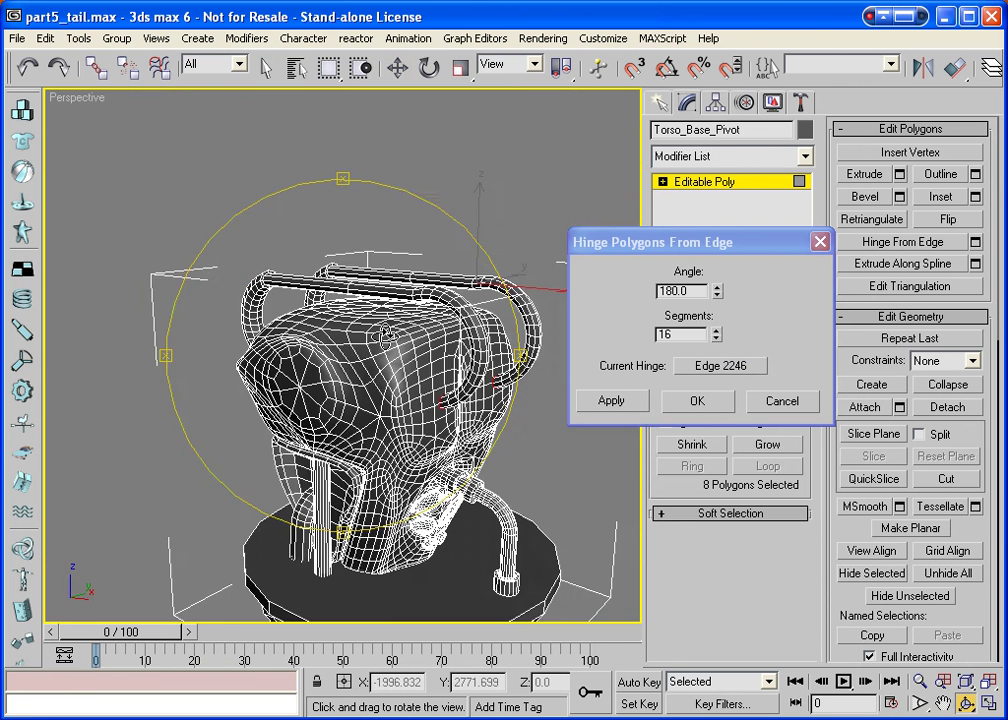
pyautogui.click(717, 299)
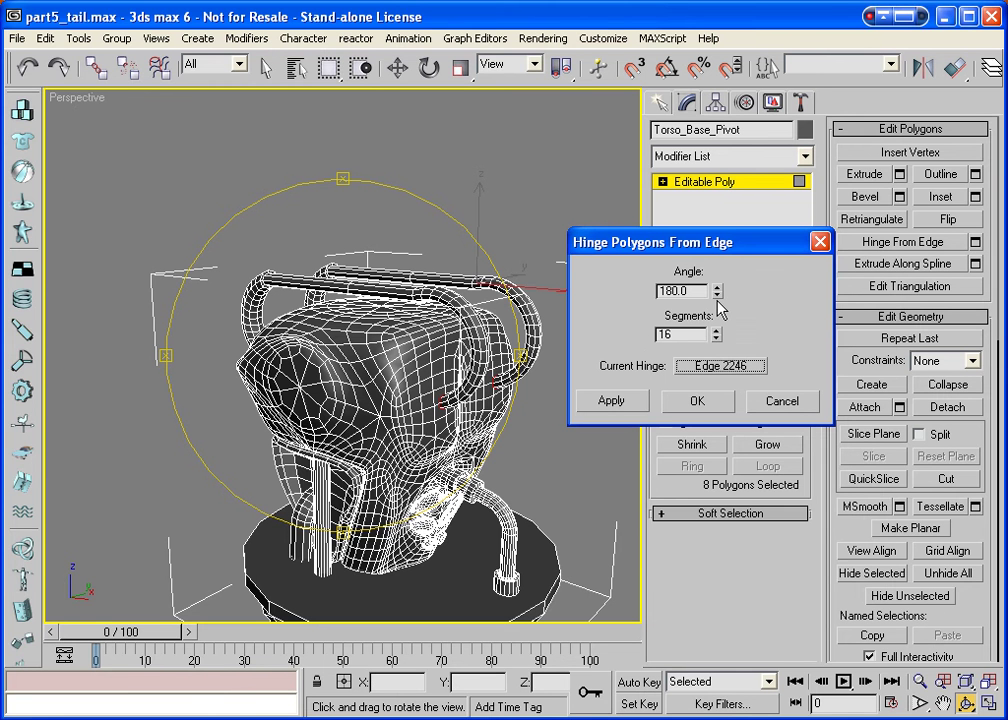
pyautogui.moveTo(717, 296); pyautogui.dragTo(733, 474)
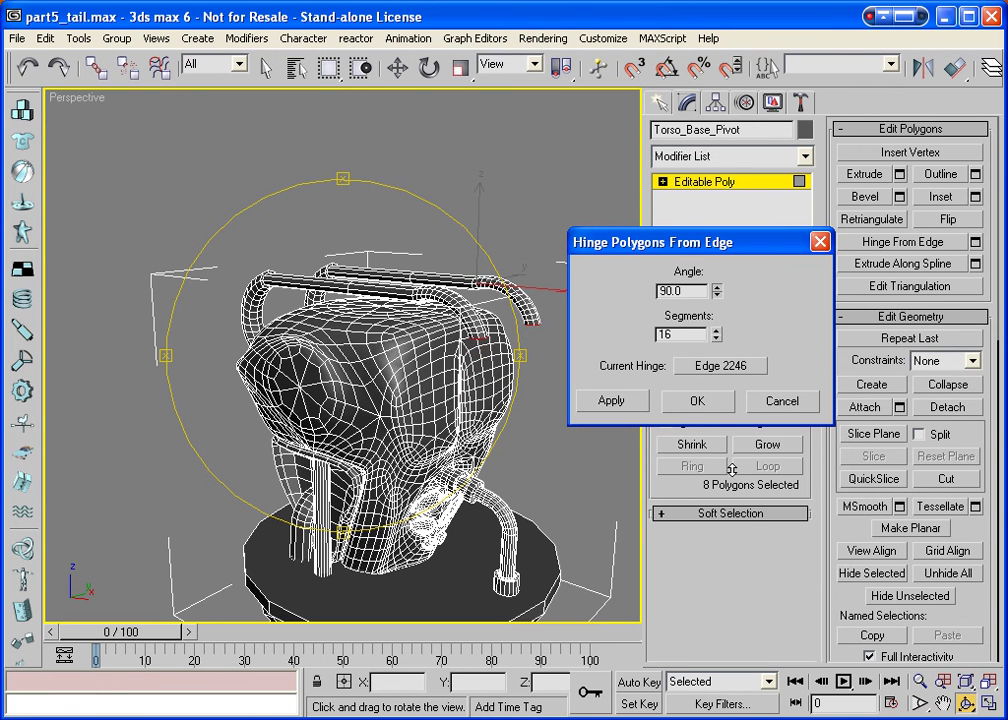
# Set the rear hinge to 8 segments and accept the bend.
pyautogui.moveTo(418, 388); pyautogui.dragTo(484, 372)
pyautogui.moveTo(481, 357); pyautogui.dragTo(486, 339)
pyautogui.click(719, 338)
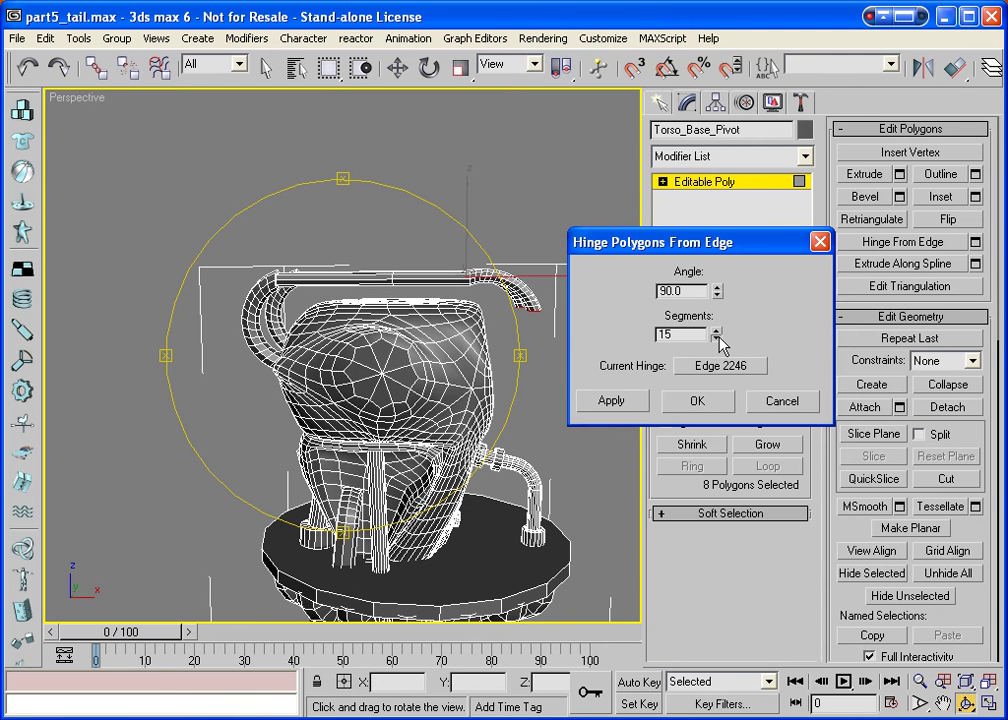
pyautogui.click(719, 338)
pyautogui.click(719, 338)
pyautogui.click(719, 338)
pyautogui.click(719, 338)
pyautogui.click(719, 338)
pyautogui.click(719, 338)
pyautogui.click(716, 339)
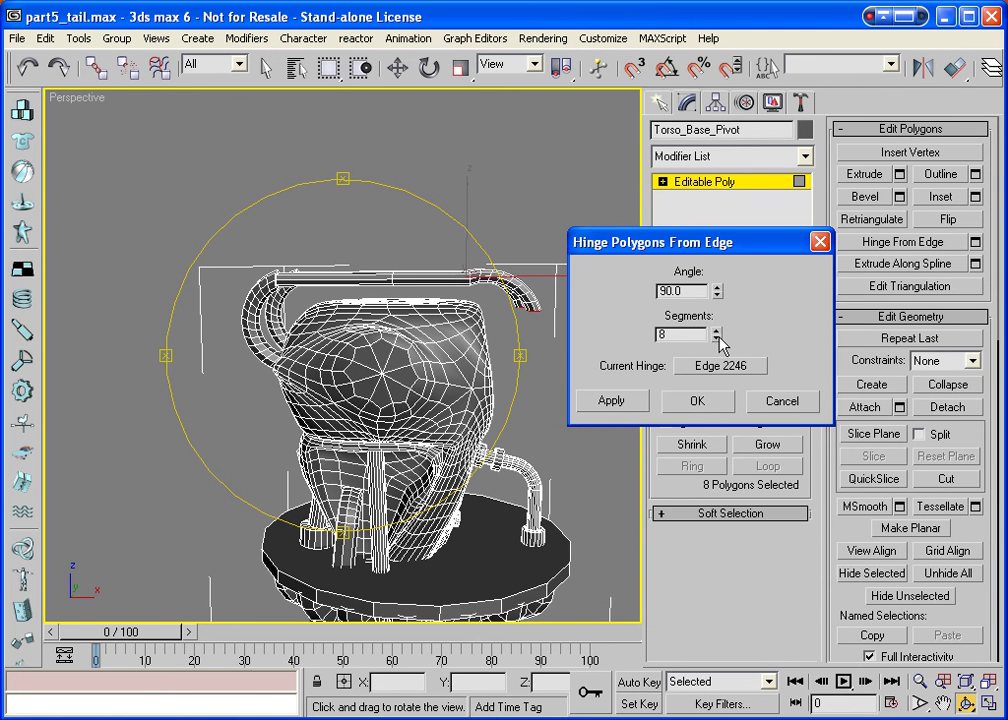
pyautogui.click(692, 402)
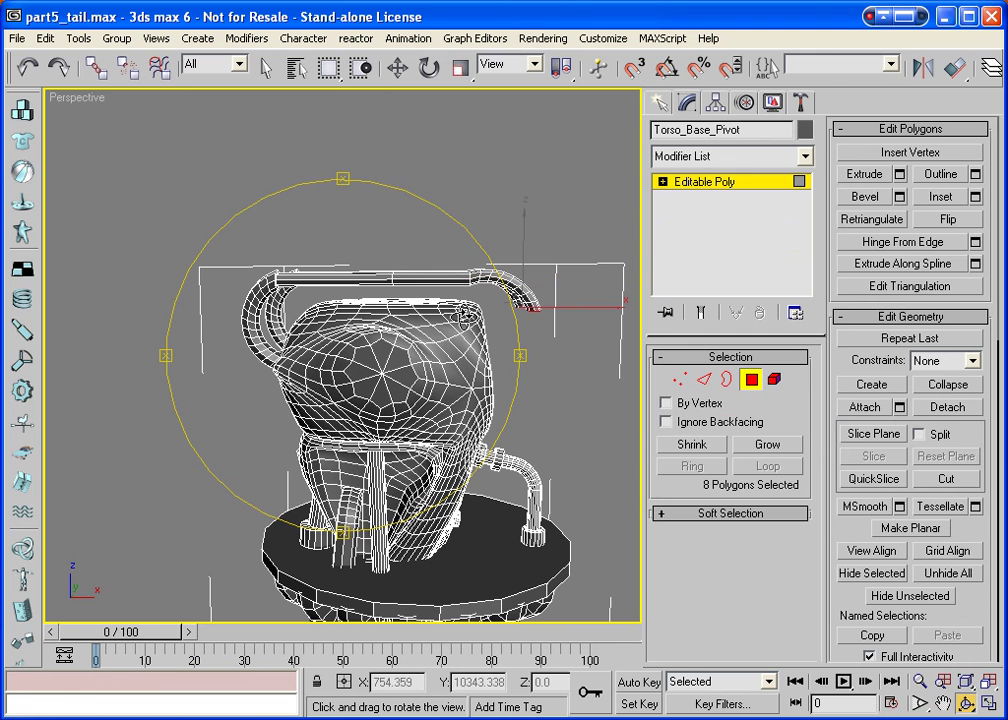
# Adjust the vertices where the straight bars meet the rear bend to smooth the transition, and leave vertex editing.
pyautogui.click(680, 380)
pyautogui.press('w')
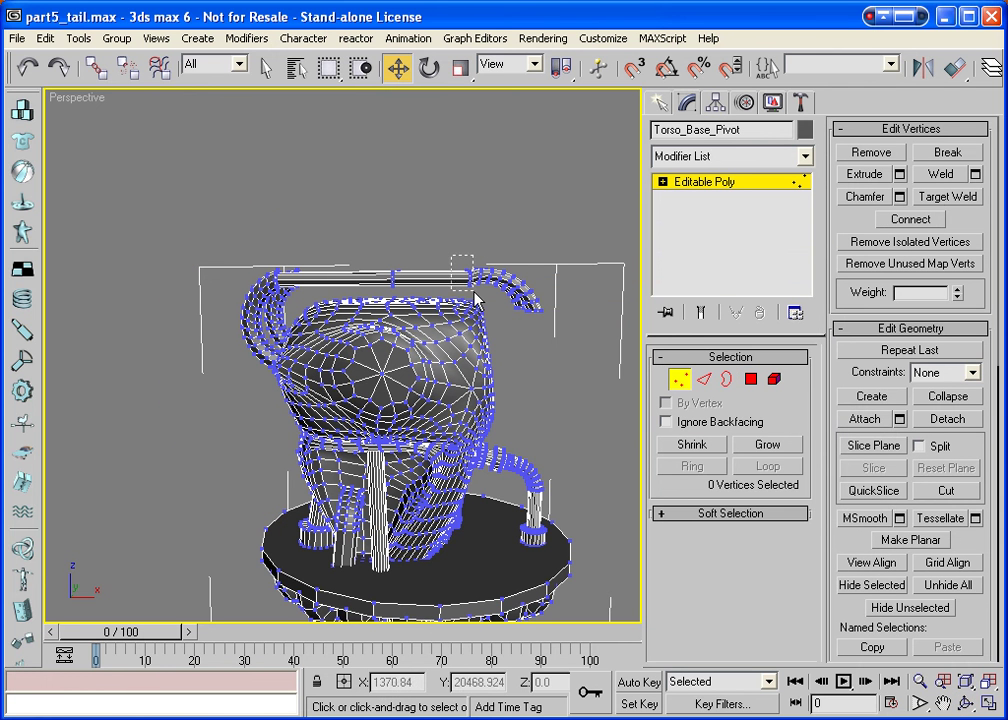
pyautogui.moveTo(475, 293); pyautogui.dragTo(484, 222)
pyautogui.click(680, 378)
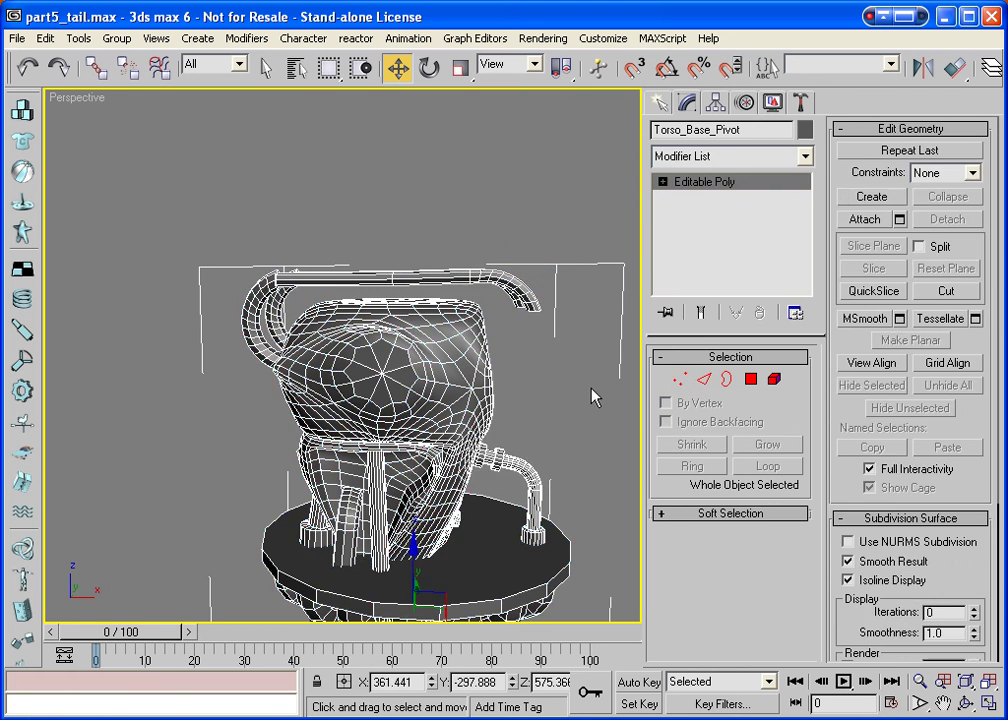
# Switch back to polygon editing with the downward-facing end polygons of both rear tubes in view.
pyautogui.click(966, 703)
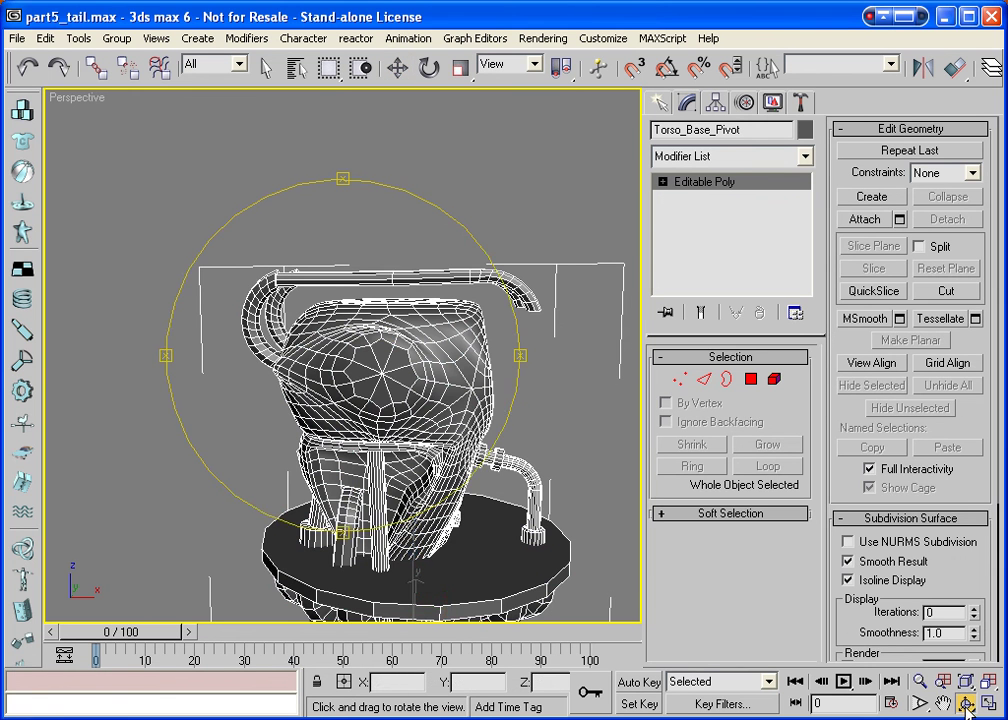
pyautogui.moveTo(368, 323); pyautogui.dragTo(318, 250)
pyautogui.click(751, 379)
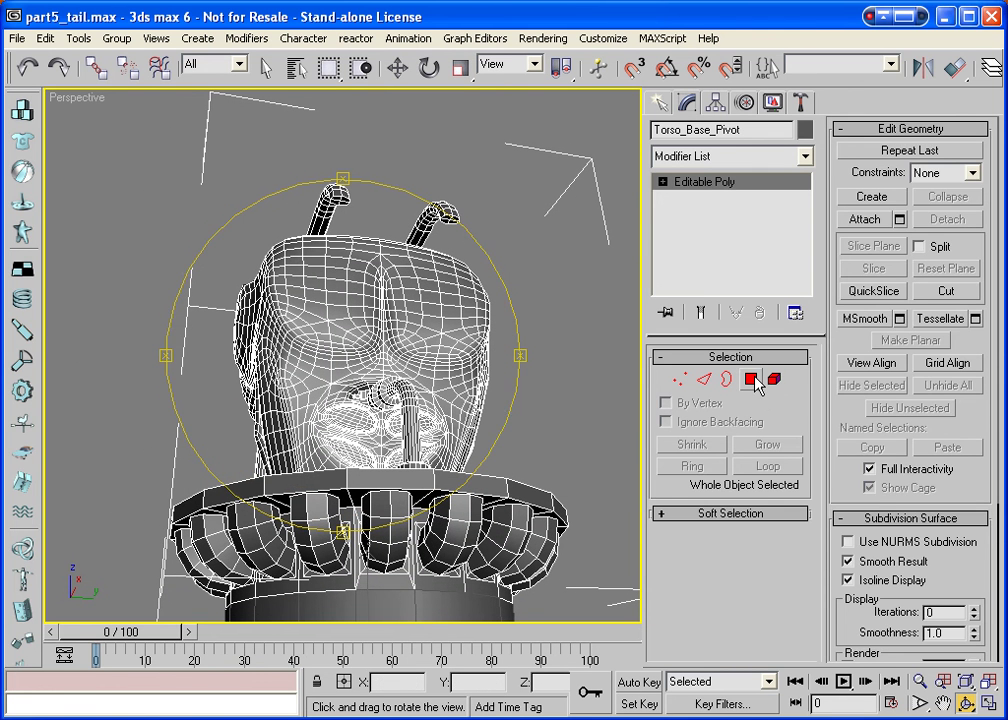
pyautogui.press('w')
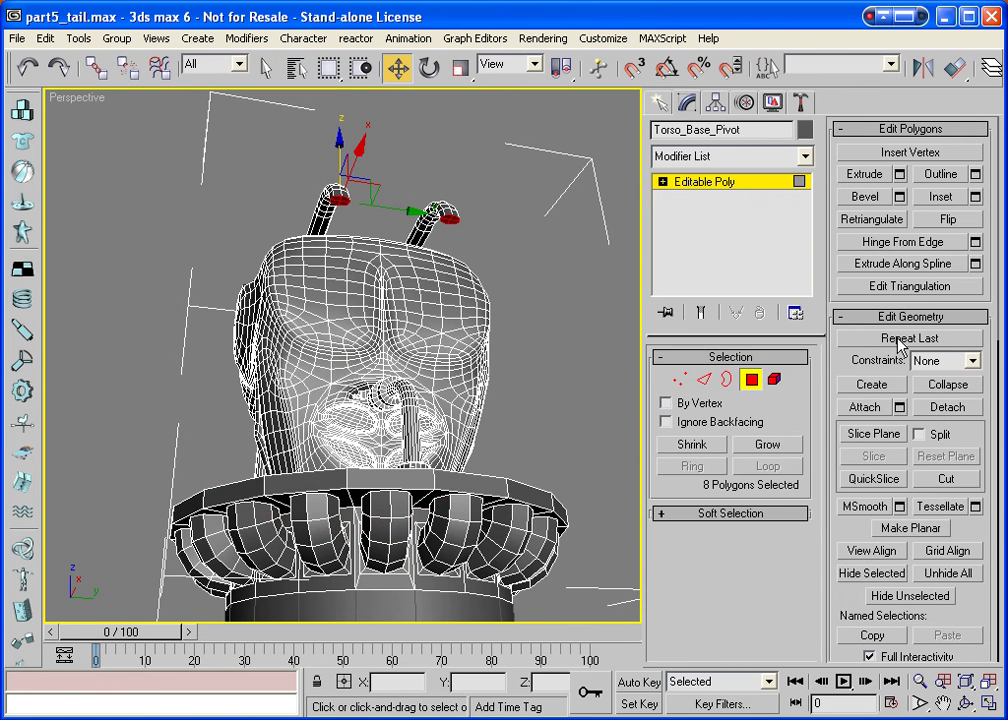
pyautogui.click(899, 174)
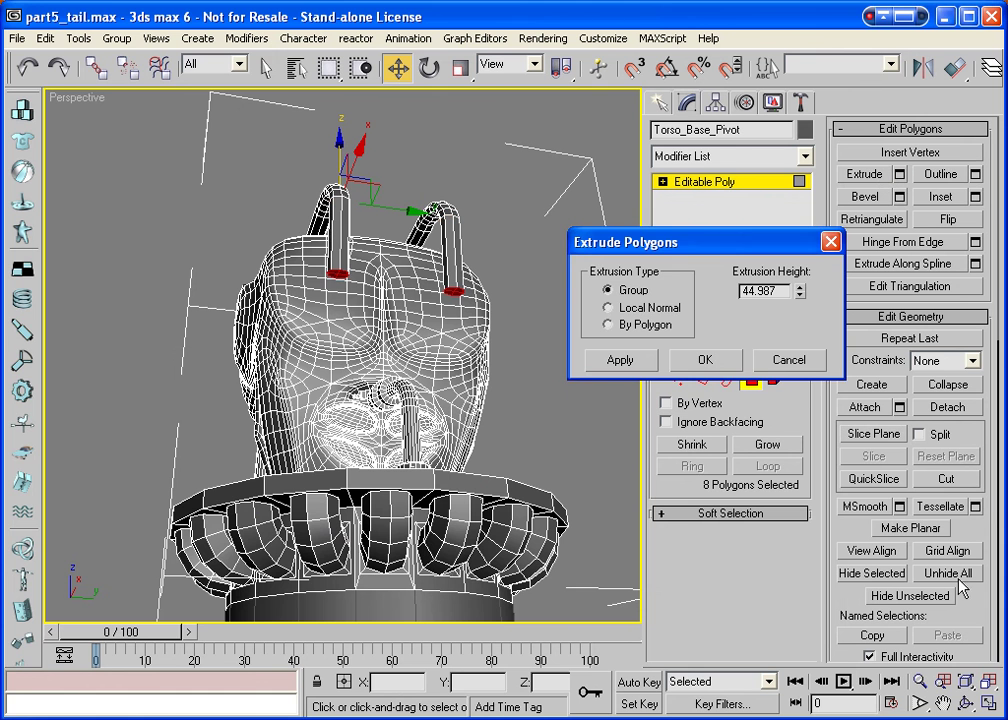
pyautogui.click(966, 703)
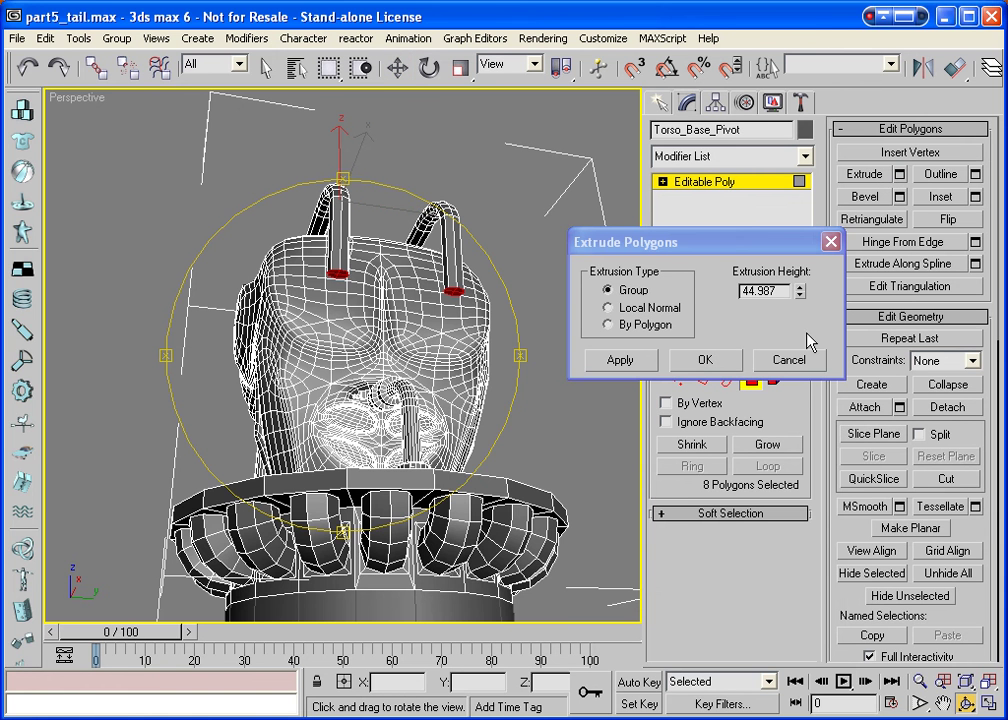
pyautogui.click(806, 362)
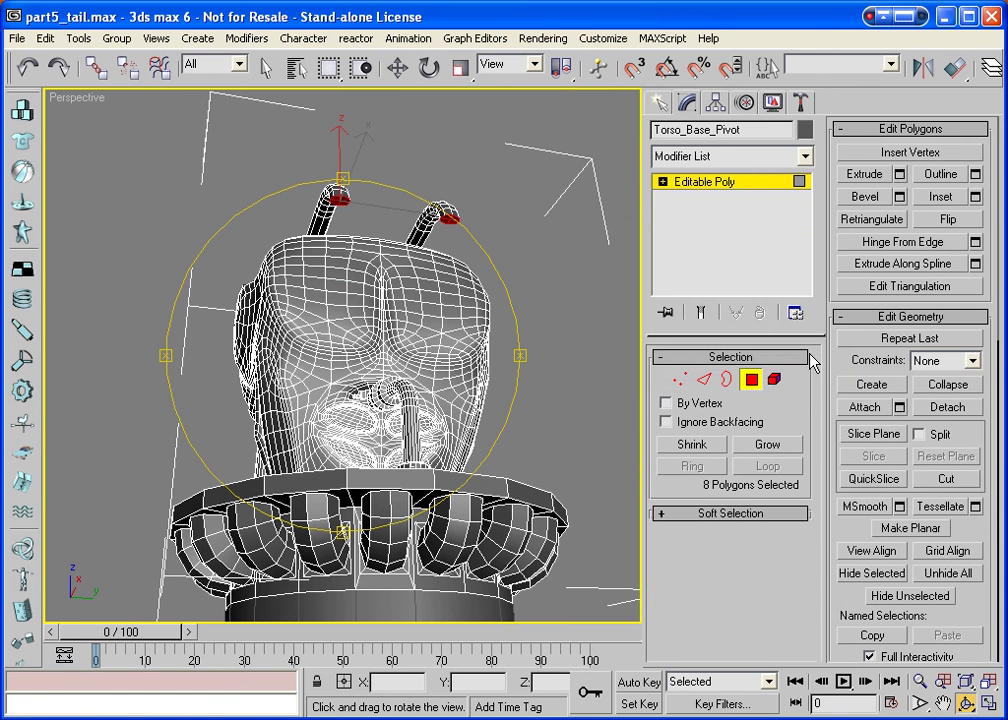
# Inset the end polygons of both rear tubes as a group by 1.215.
pyautogui.click(975, 198)
pyautogui.moveTo(799, 297); pyautogui.dragTo(805, 327)
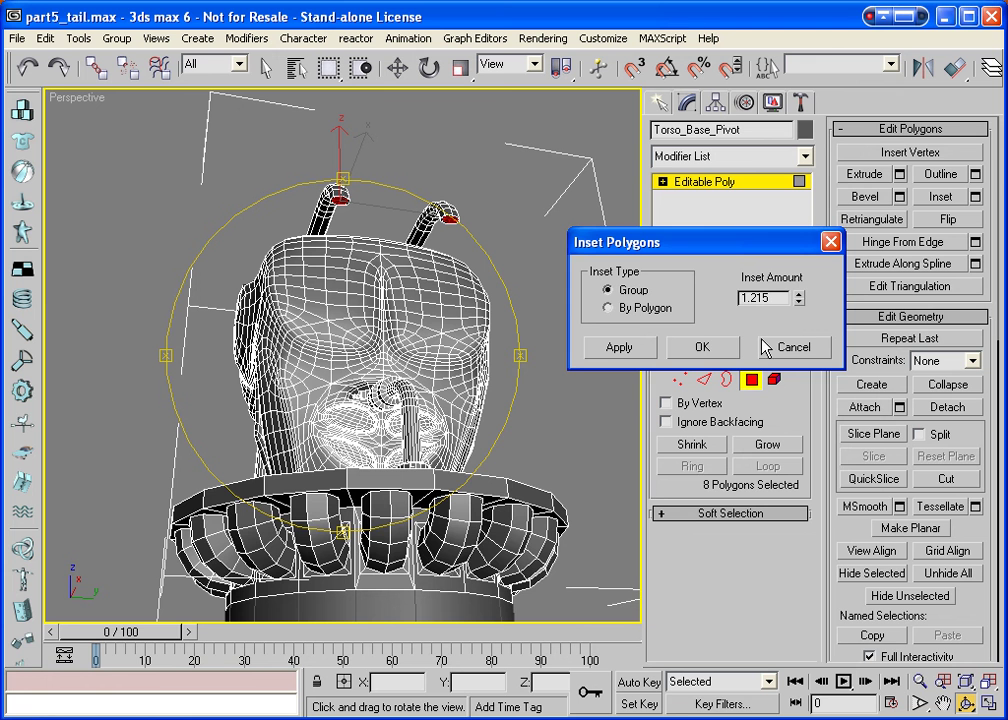
pyautogui.click(700, 347)
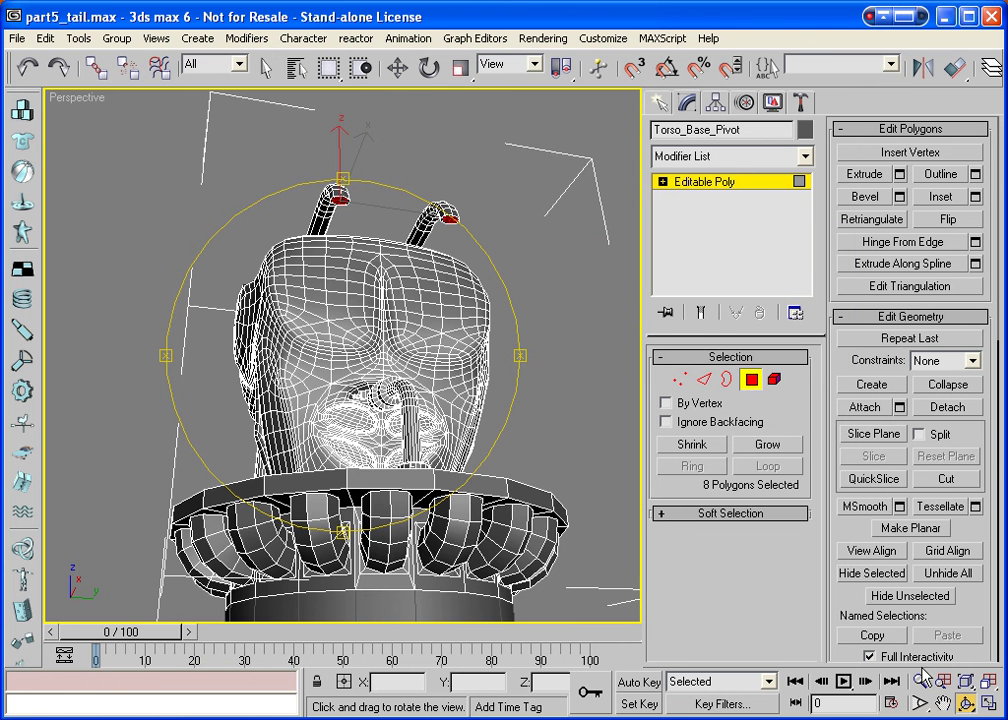
# Extrude the inset tube ends as a group by 139.011, down to the base disc.
pyautogui.moveTo(325, 229); pyautogui.dragTo(337, 294)
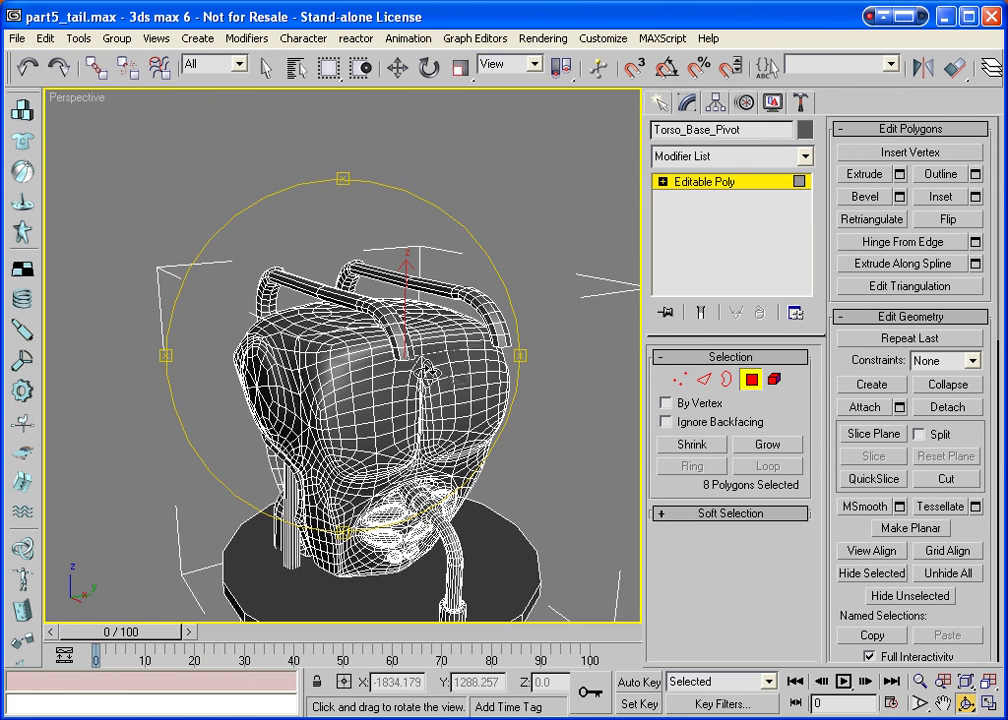
pyautogui.click(900, 175)
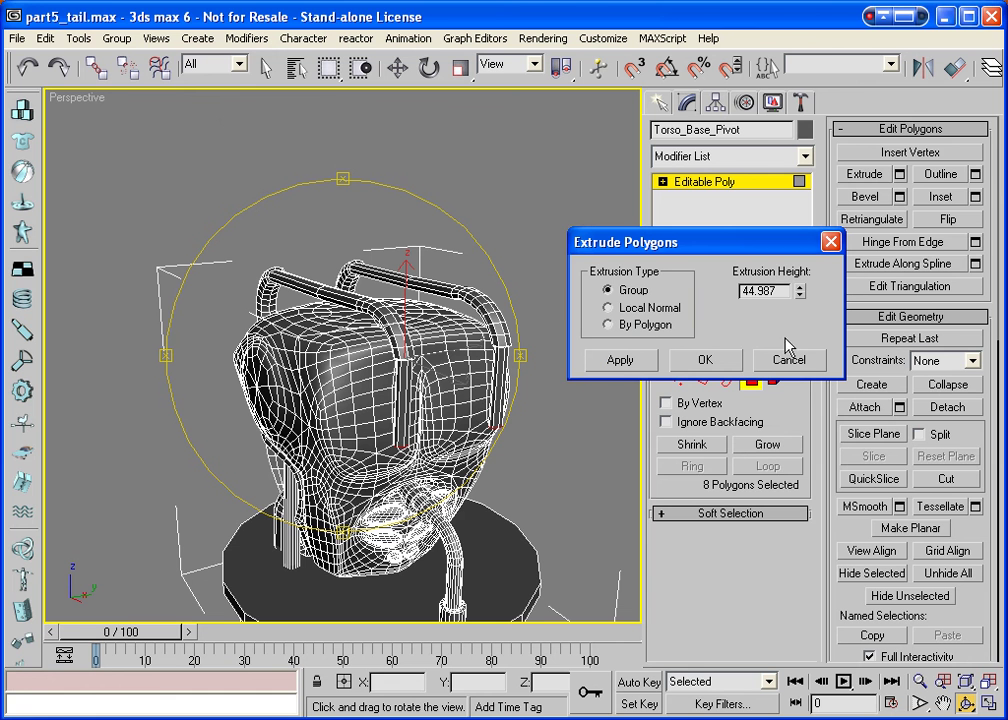
pyautogui.moveTo(799, 291); pyautogui.dragTo(828, 83)
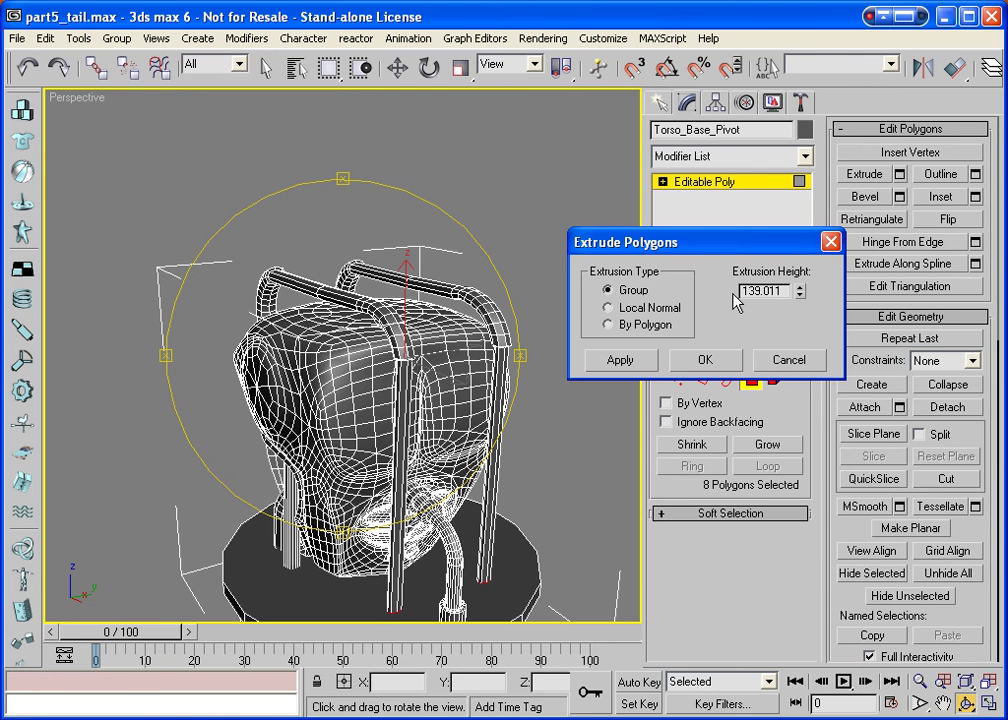
pyautogui.click(727, 364)
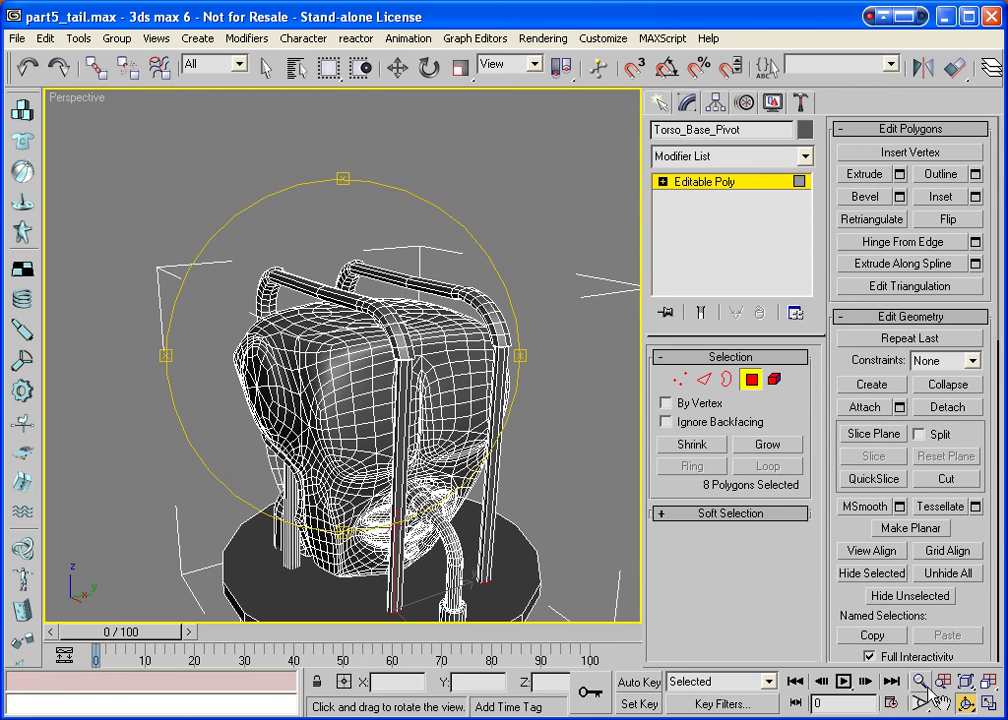
# Bevel the lower end polygons of both rear tubes outward, with almost no height, to form a wider rim.
pyautogui.hotkey('ctrl', 'p')
pyautogui.moveTo(383, 528); pyautogui.dragTo(378, 424)
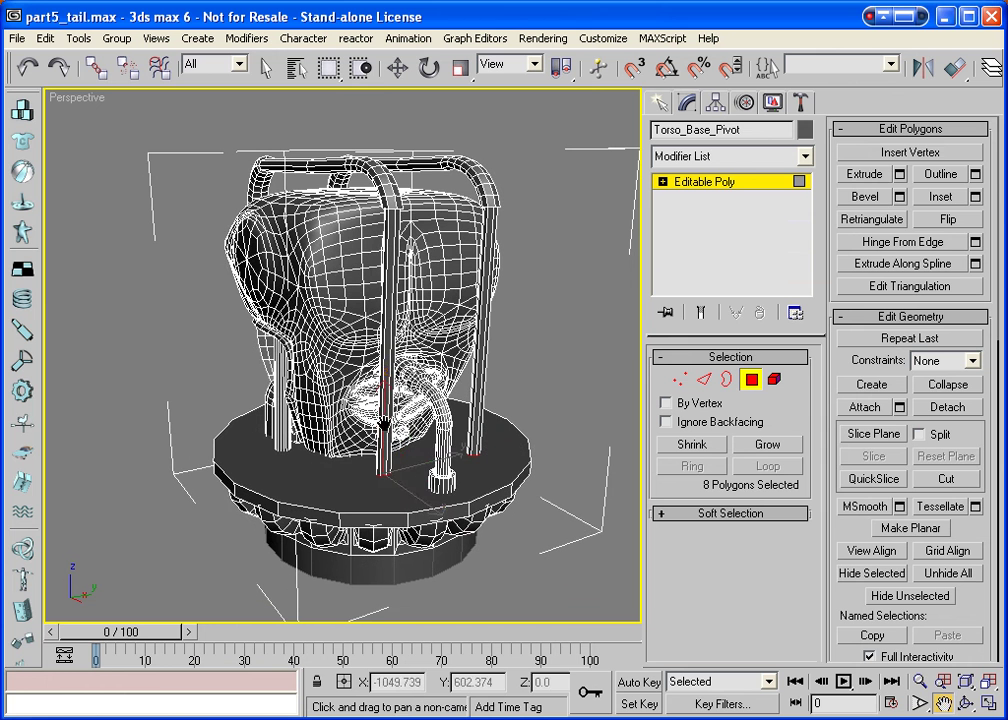
pyautogui.press('w')
pyautogui.click(866, 175)
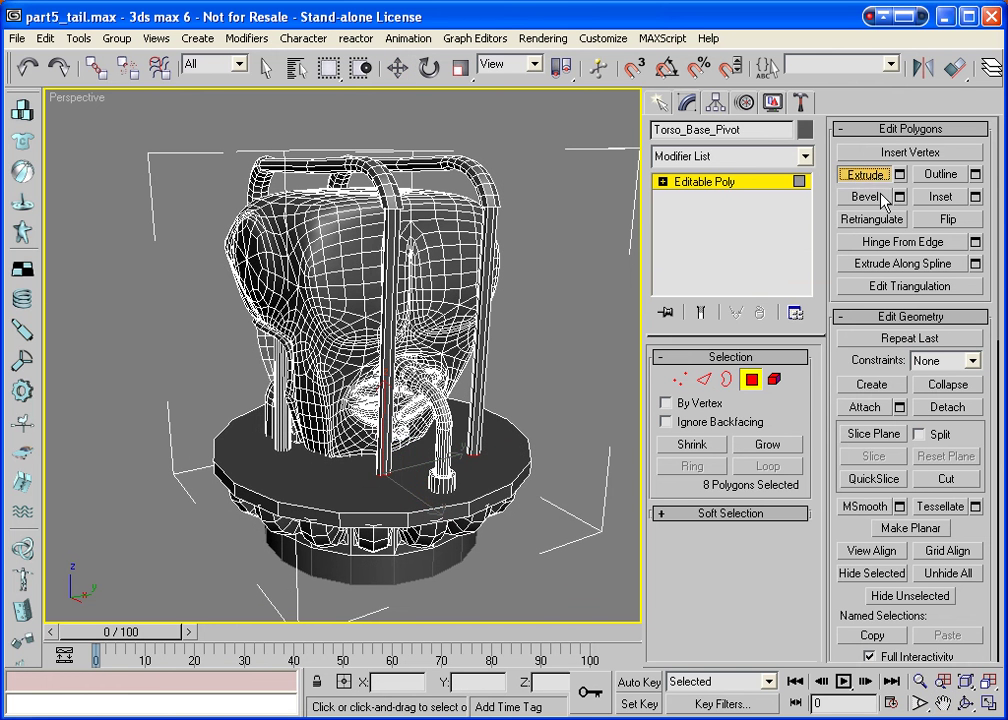
pyautogui.click(866, 197)
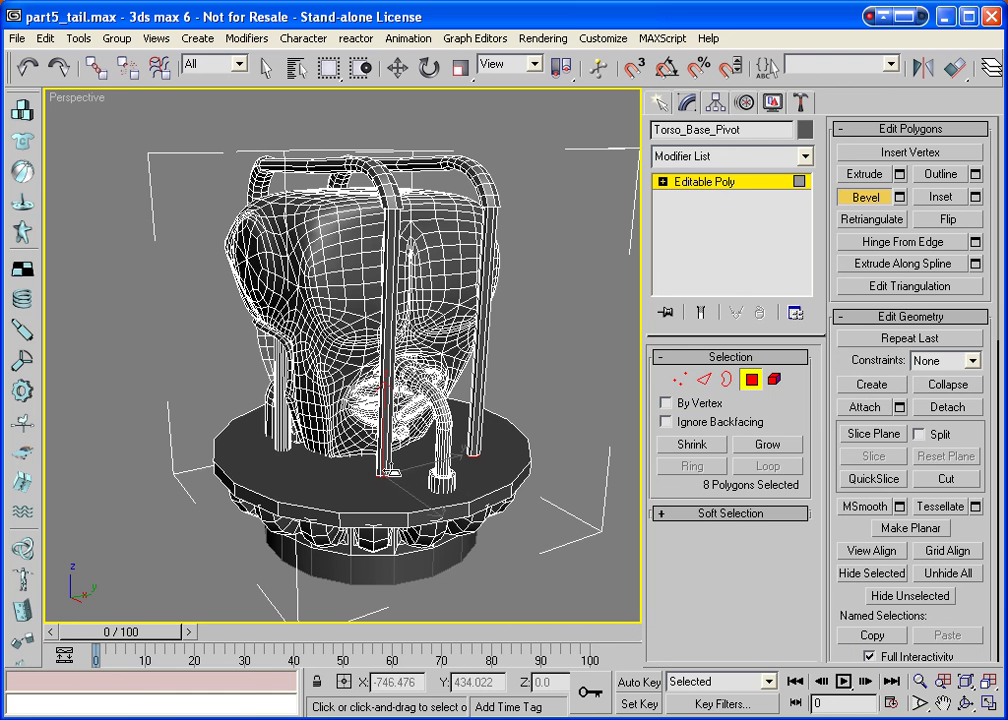
pyautogui.moveTo(393, 472); pyautogui.dragTo(393, 469)
pyautogui.click(395, 460)
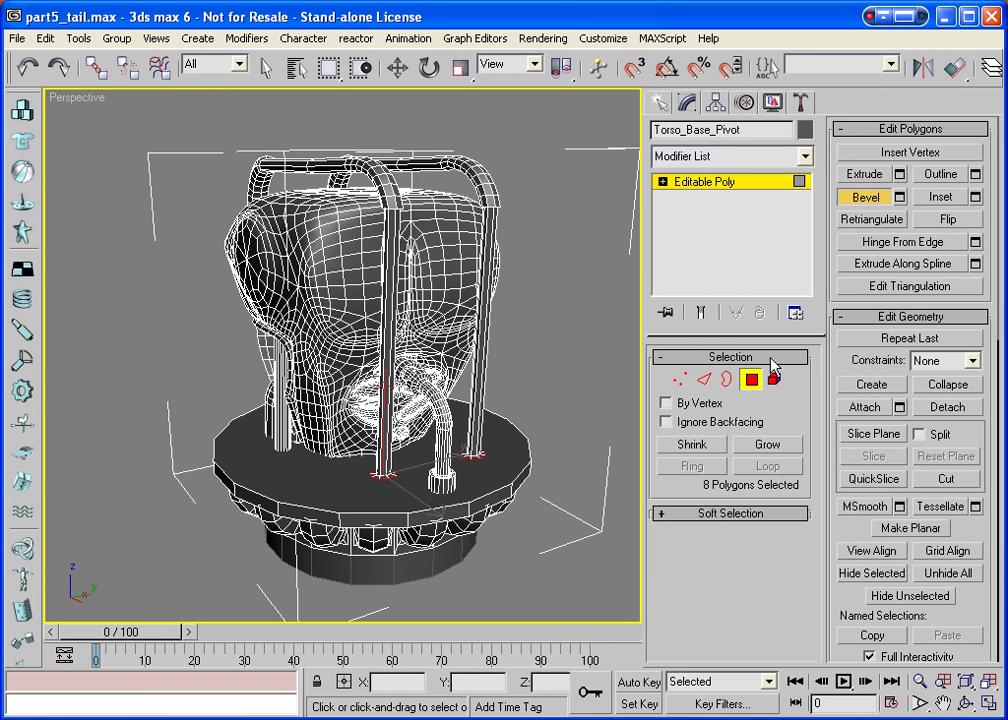
# Extrude the widened tube ends down into the base disc as short collars, and delete their end polygons along with isolated vertices.
pyautogui.click(866, 175)
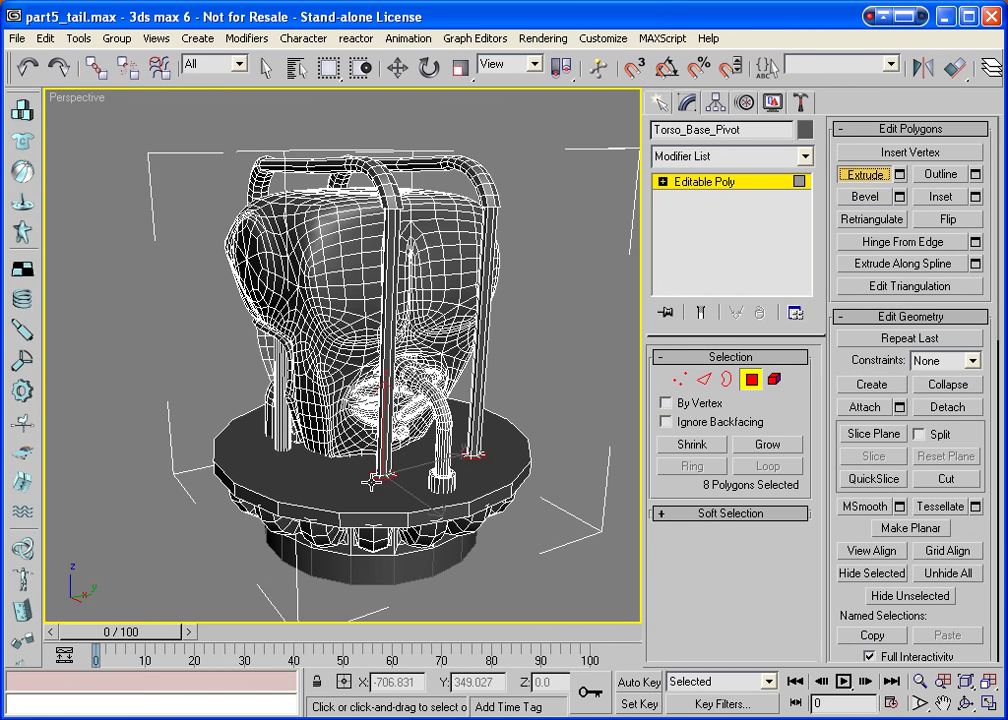
pyautogui.moveTo(377, 477); pyautogui.dragTo(377, 437)
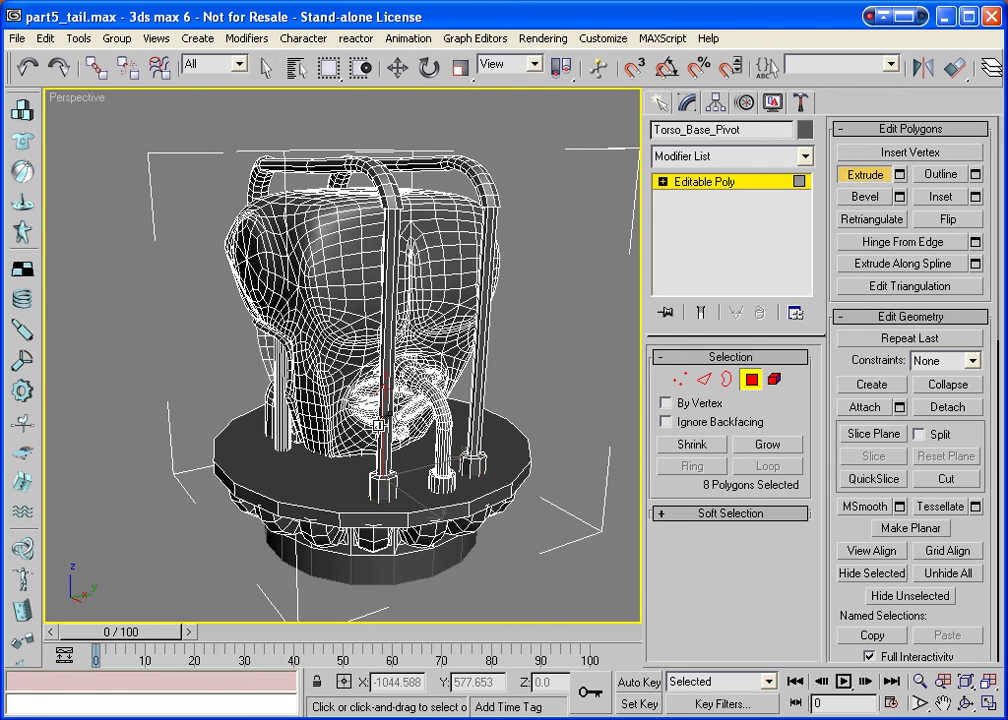
pyautogui.press('Delete')
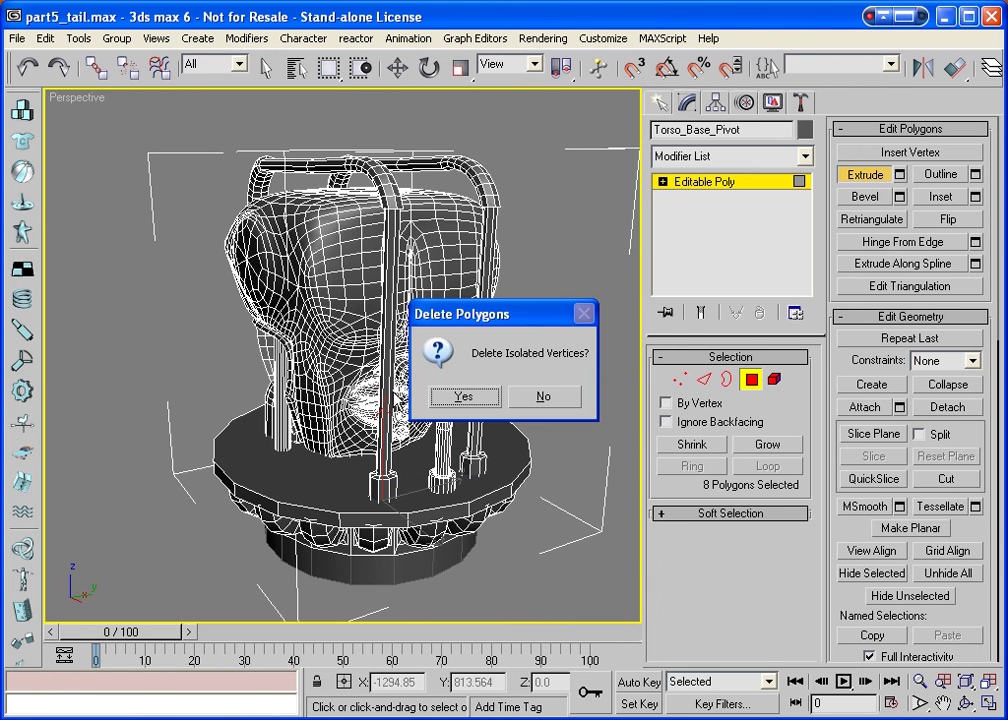
pyautogui.click(462, 396)
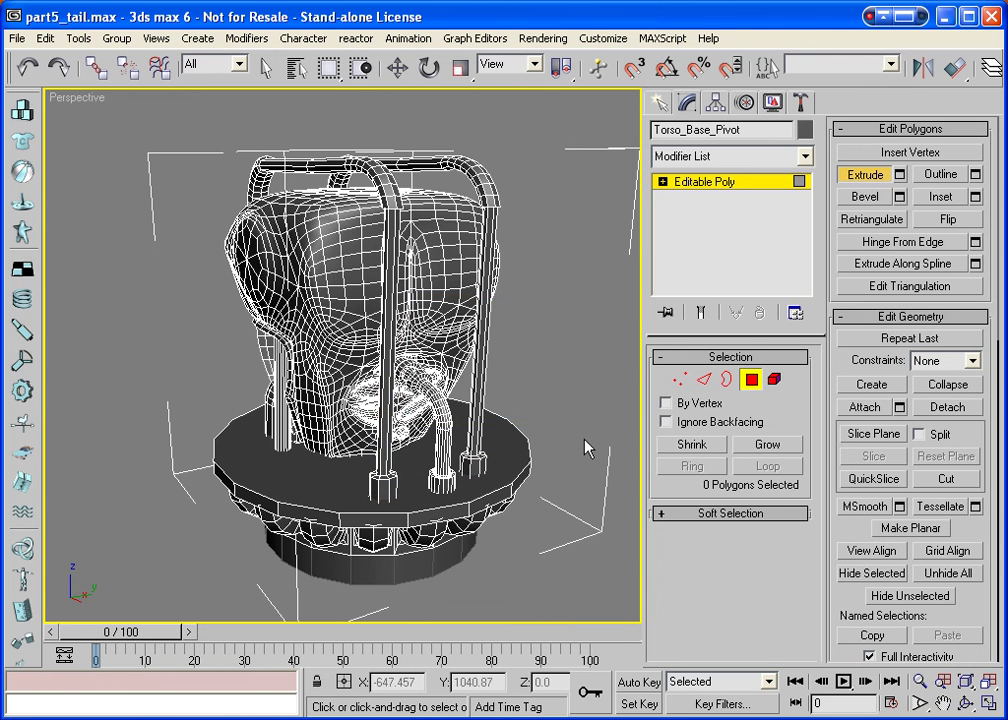
# Push the centre vertex of one circular side area about 10 units inward along Y, using soft selection with a falloff of 33.4.
pyautogui.click(965, 703)
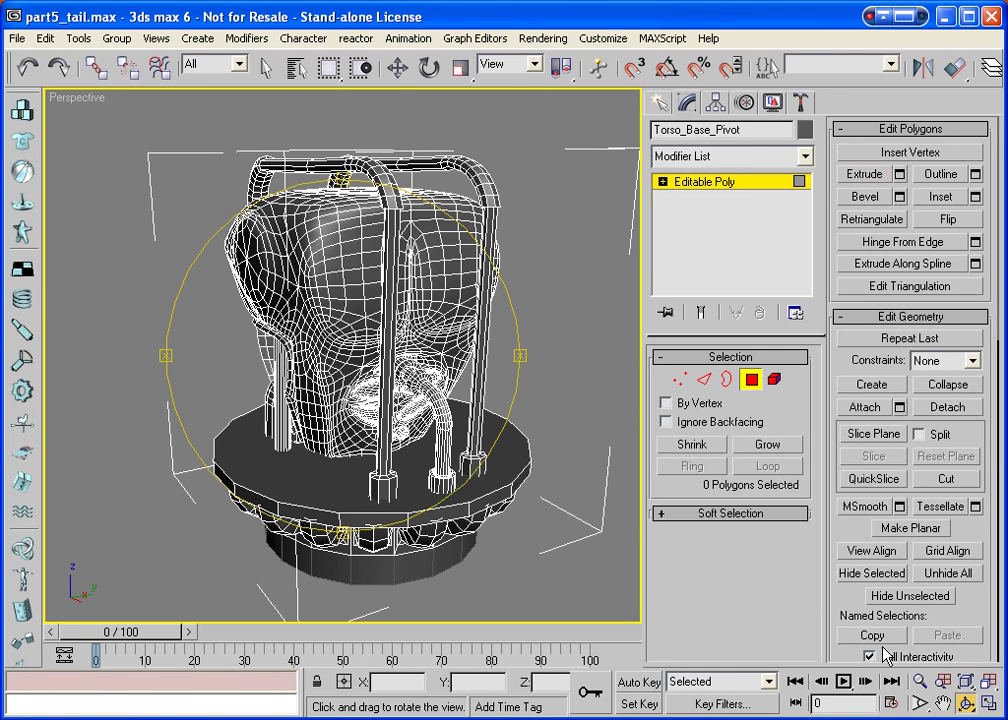
pyautogui.moveTo(328, 296); pyautogui.dragTo(450, 388)
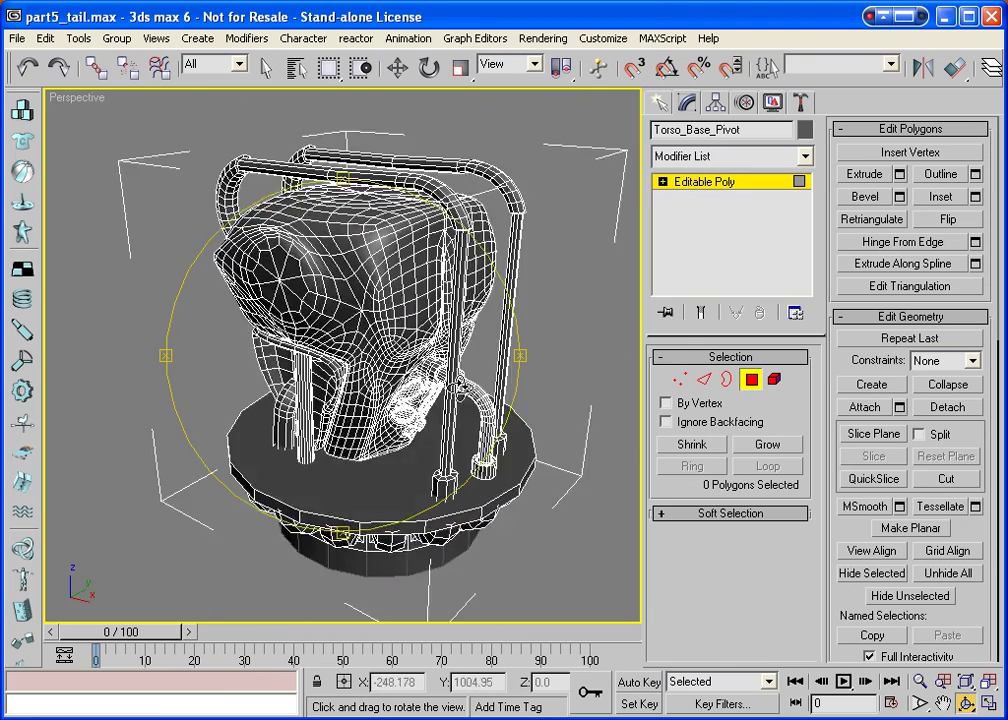
pyautogui.rightClick(446, 388)
pyautogui.click(680, 379)
pyautogui.press('w')
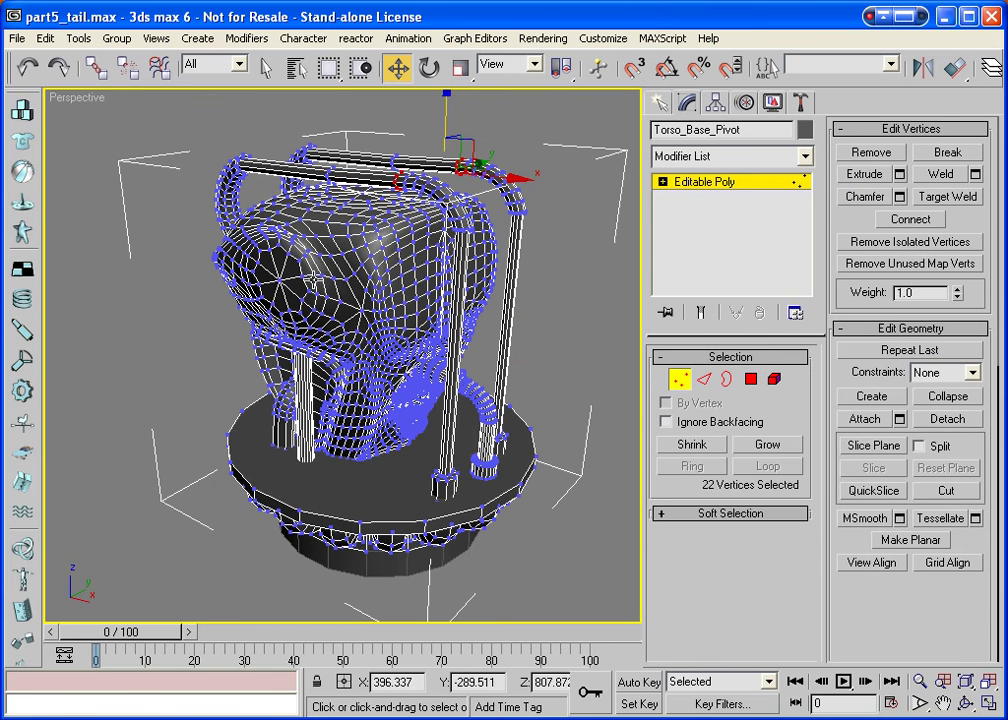
pyautogui.click(91, 248)
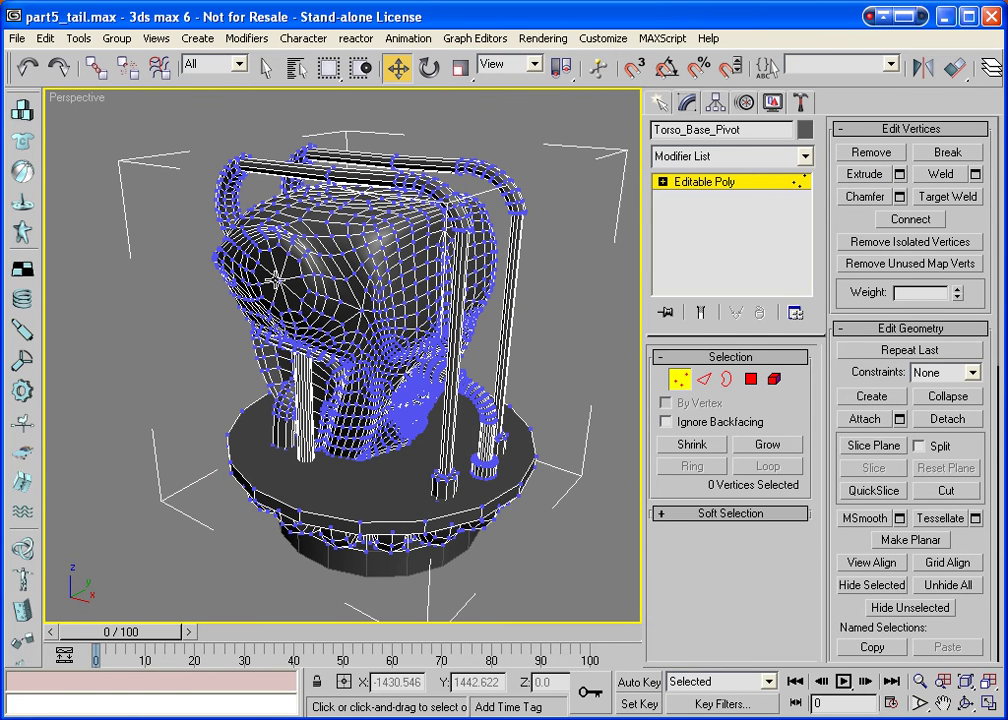
pyautogui.click(304, 250)
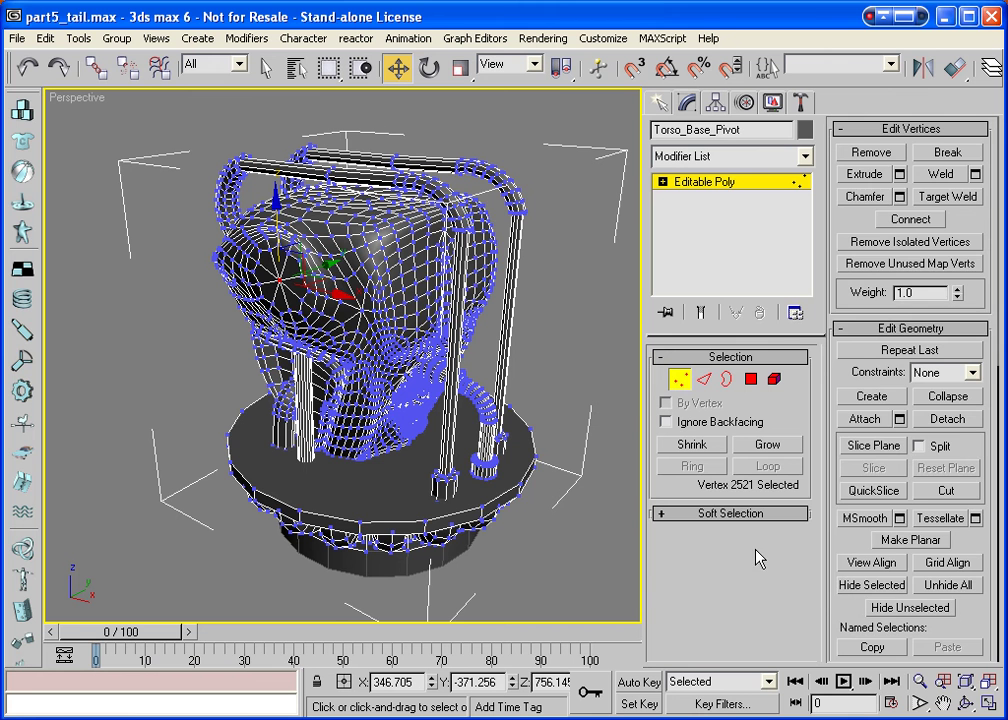
pyautogui.click(695, 514)
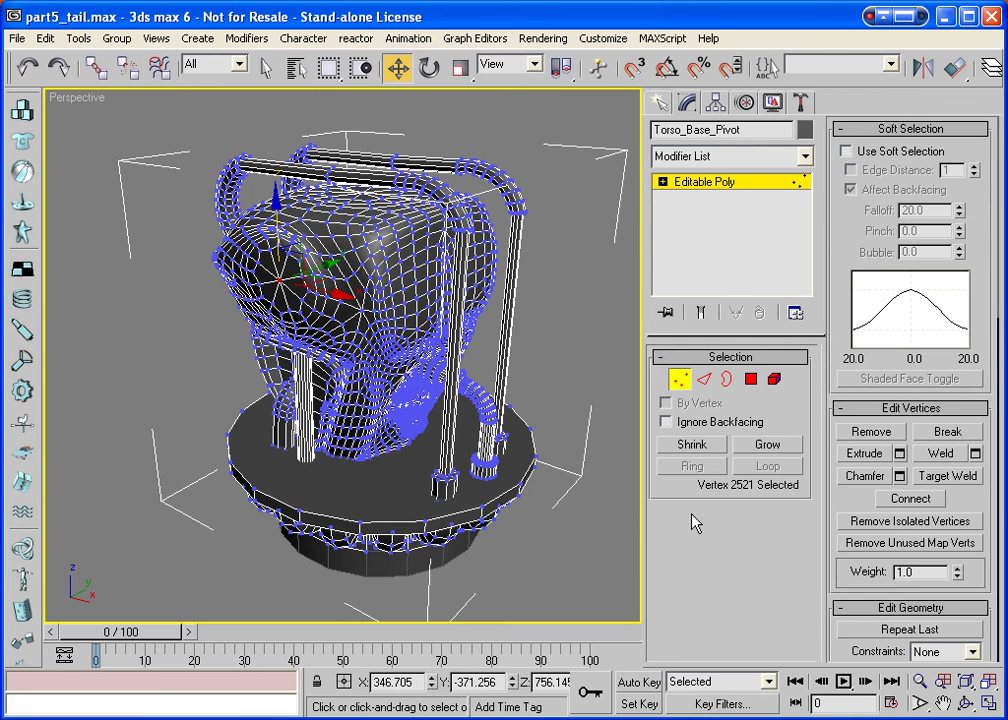
pyautogui.click(846, 152)
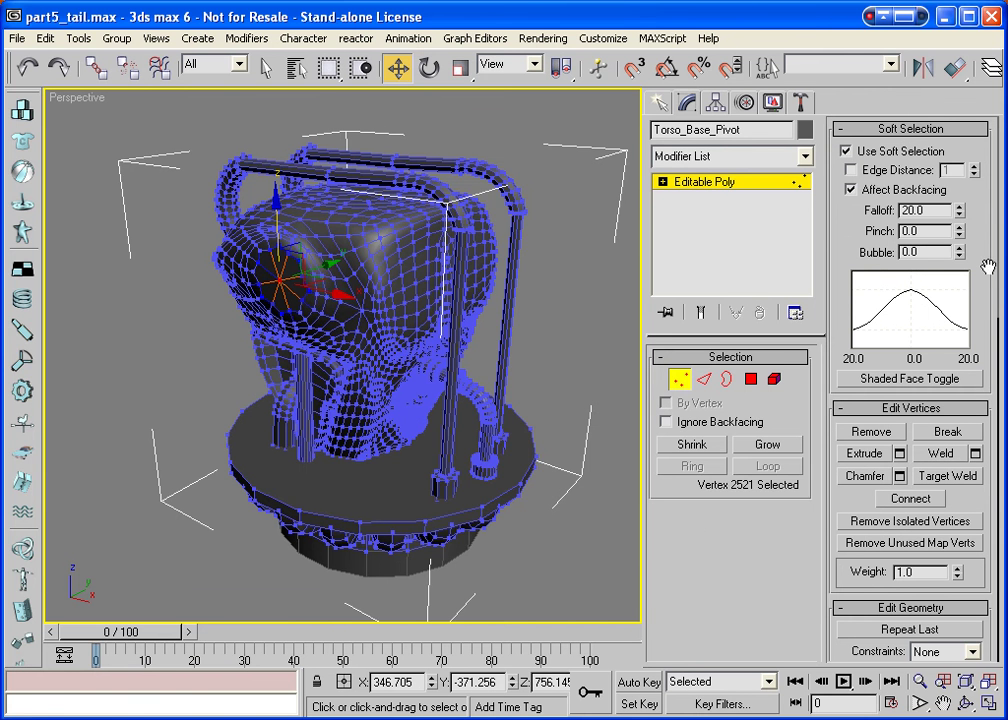
pyautogui.moveTo(959, 214); pyautogui.dragTo(968, 141)
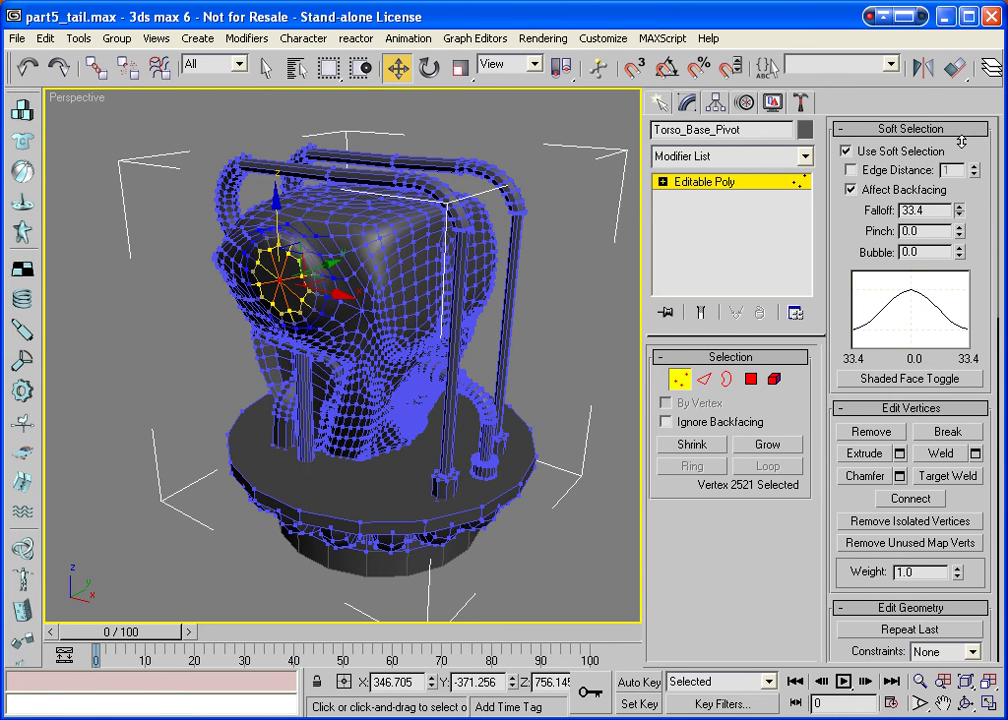
pyautogui.moveTo(330, 265); pyautogui.dragTo(336, 255)
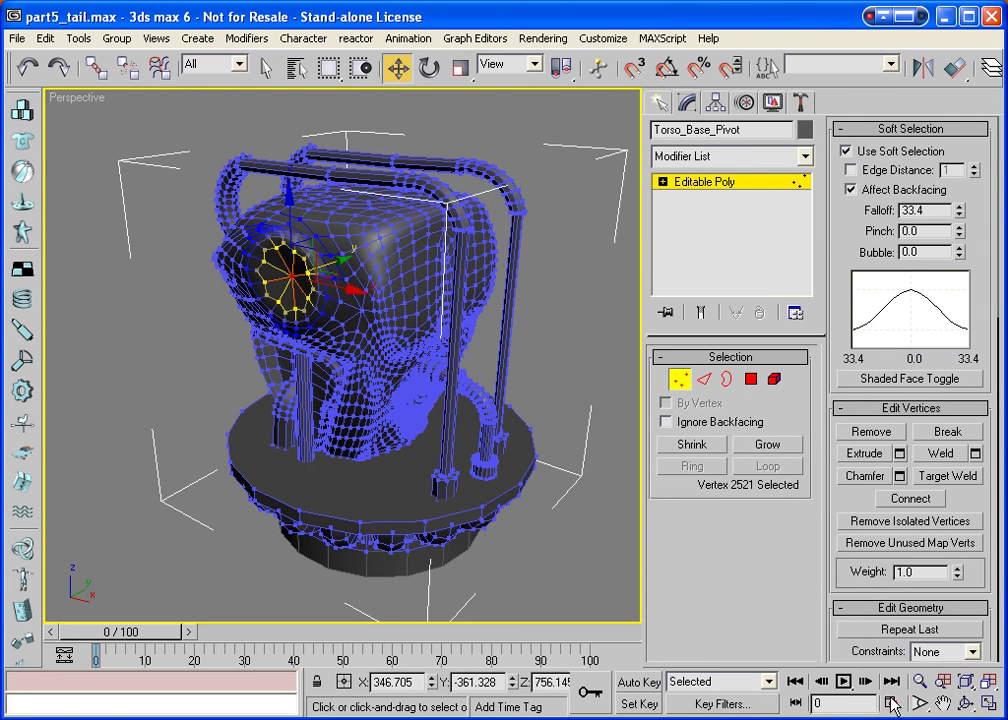
# Push the centre vertex of the opposite circular side area about 10 units inward along Y with the same soft selection.
pyautogui.hotkey('ctrl', 'r')
pyautogui.moveTo(443, 331); pyautogui.dragTo(263, 324)
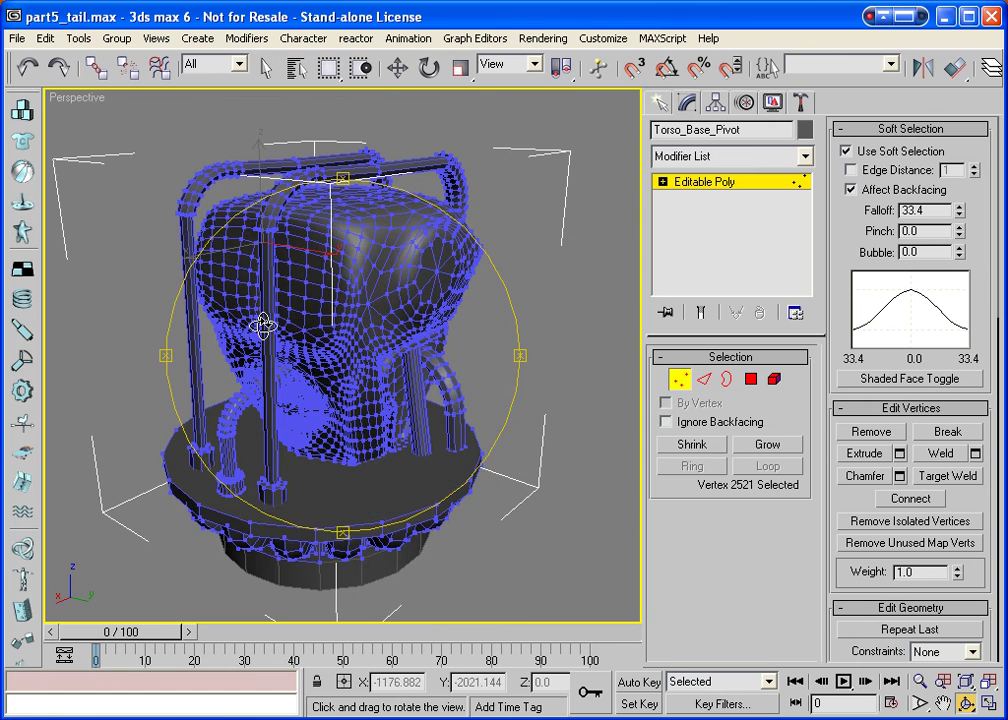
pyautogui.rightClick(263, 324)
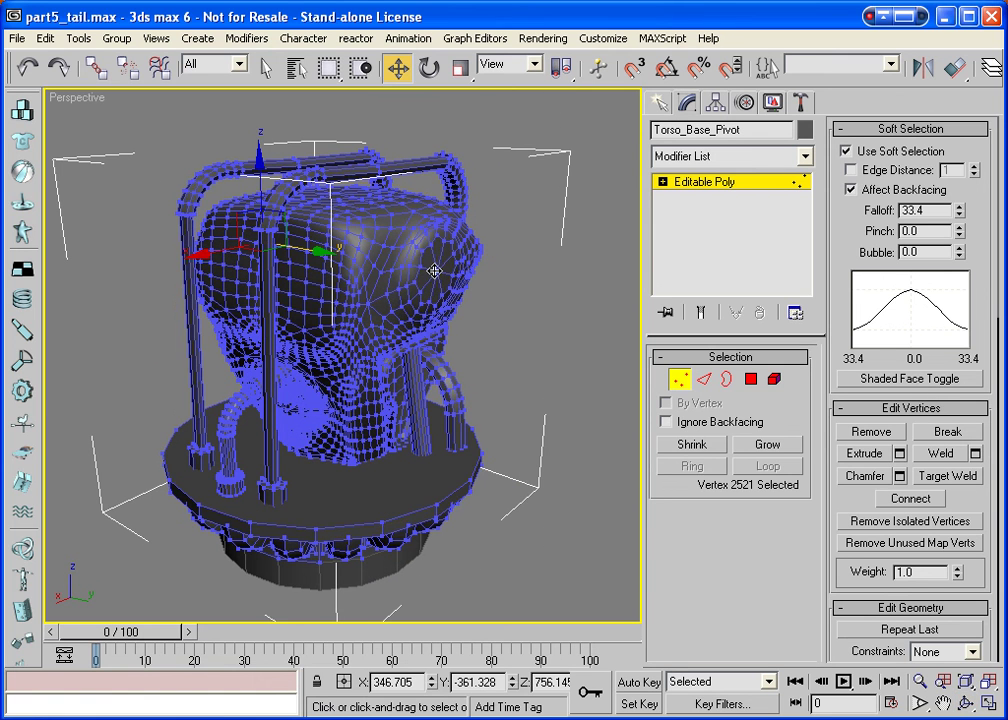
pyautogui.click(446, 284)
pyautogui.click(441, 270)
pyautogui.click(441, 270)
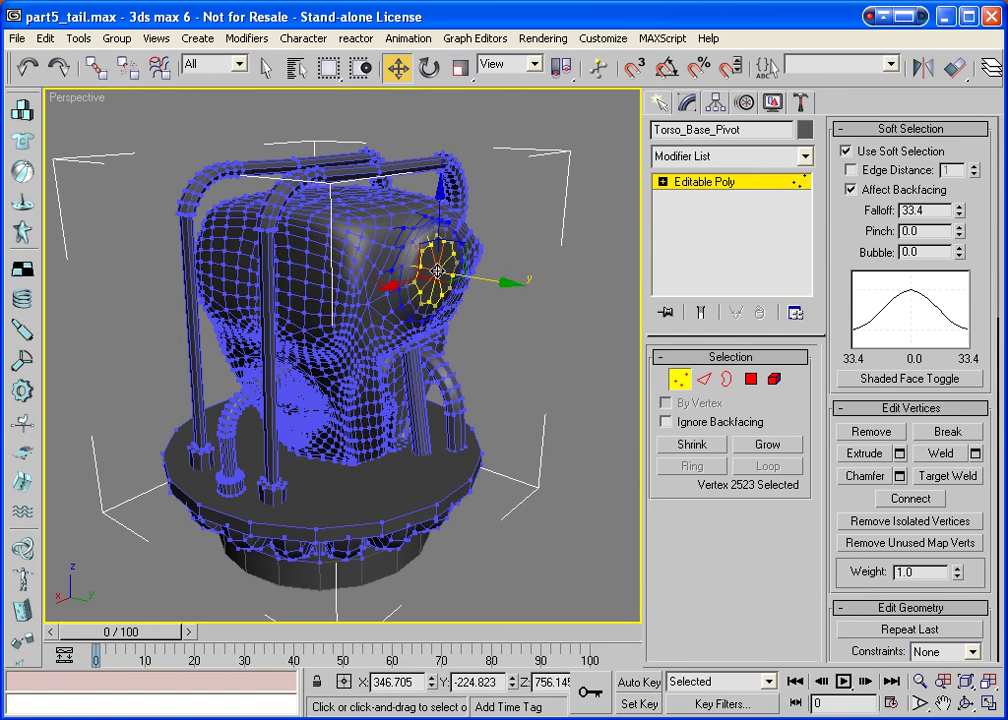
pyautogui.moveTo(511, 284); pyautogui.dragTo(478, 281)
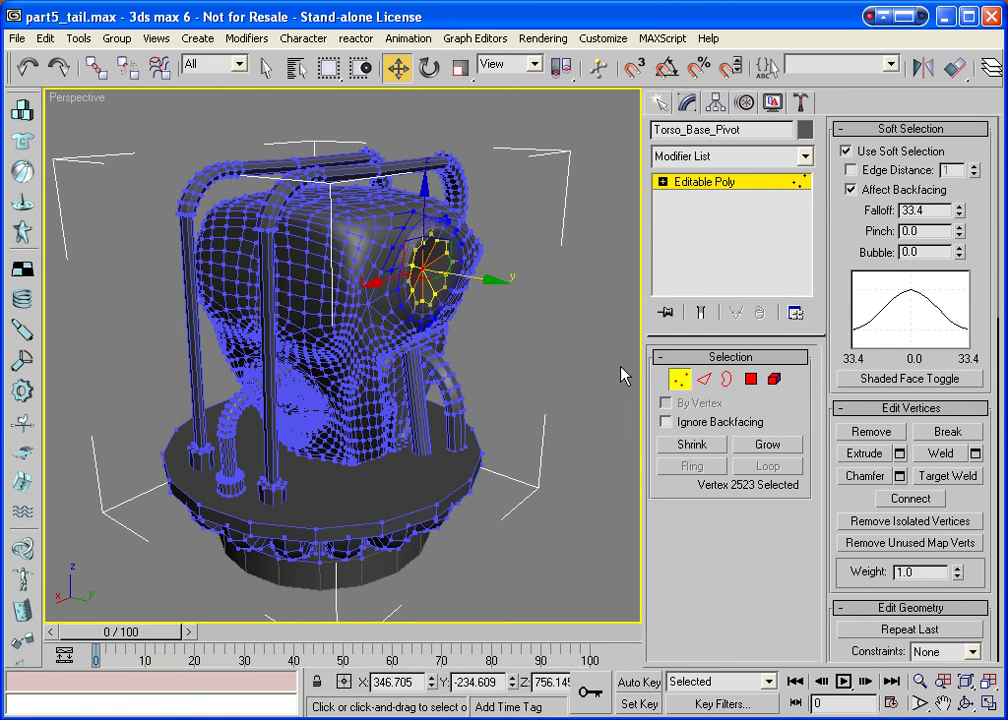
# Leave vertex editing and examine the dented torso and tubes from several sides in plain shading without edge lines.
pyautogui.click(680, 379)
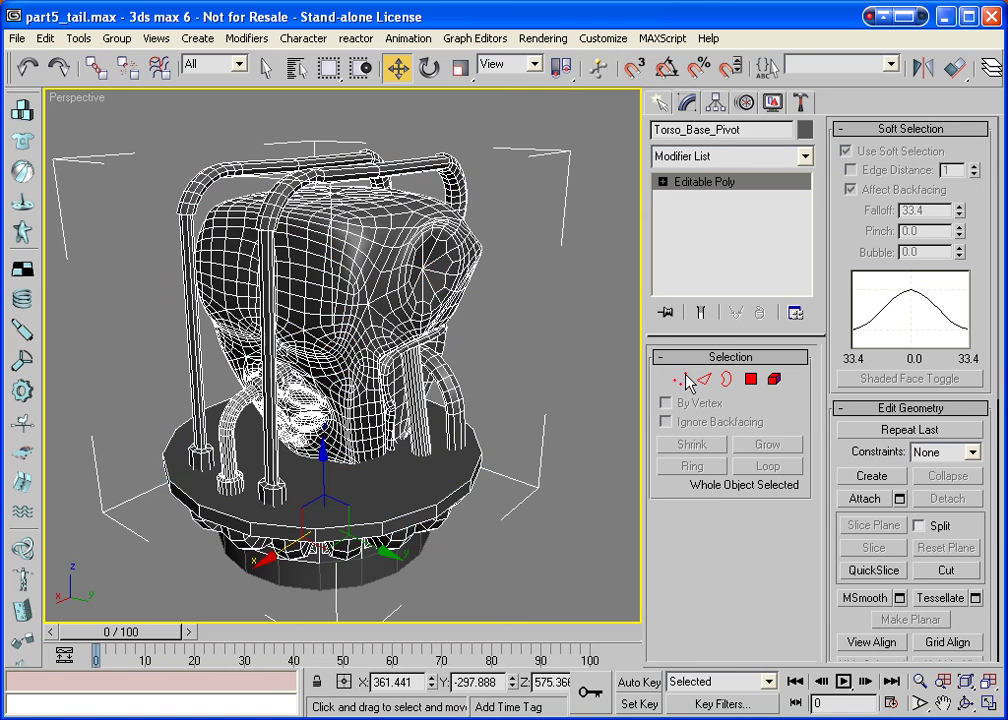
pyautogui.press('F4')
pyautogui.click(966, 703)
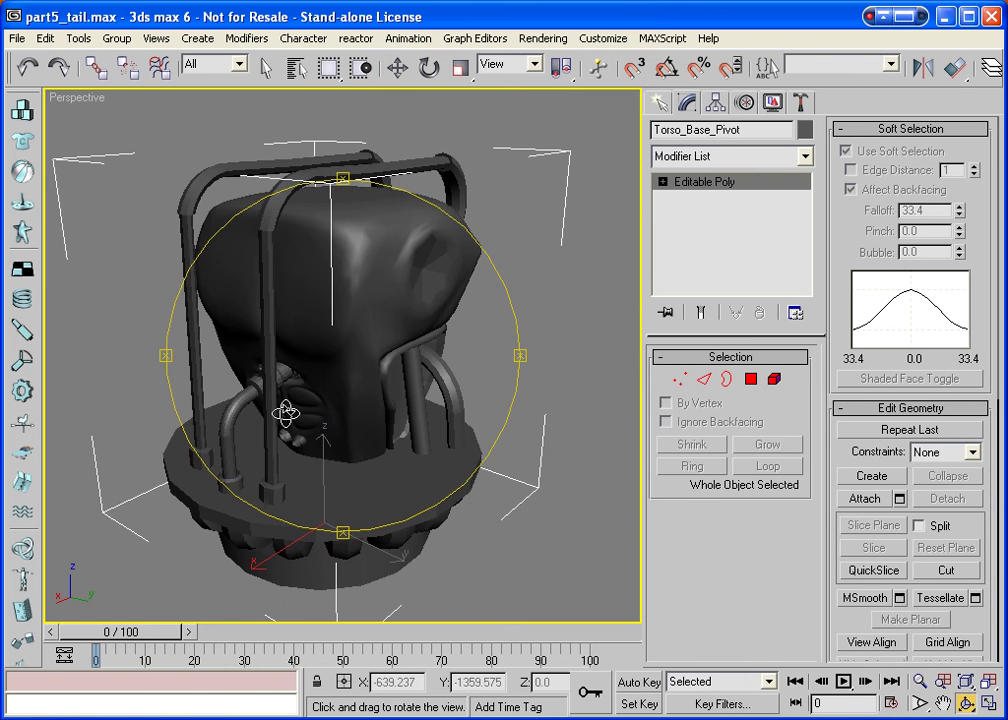
pyautogui.moveTo(286, 412); pyautogui.dragTo(375, 412)
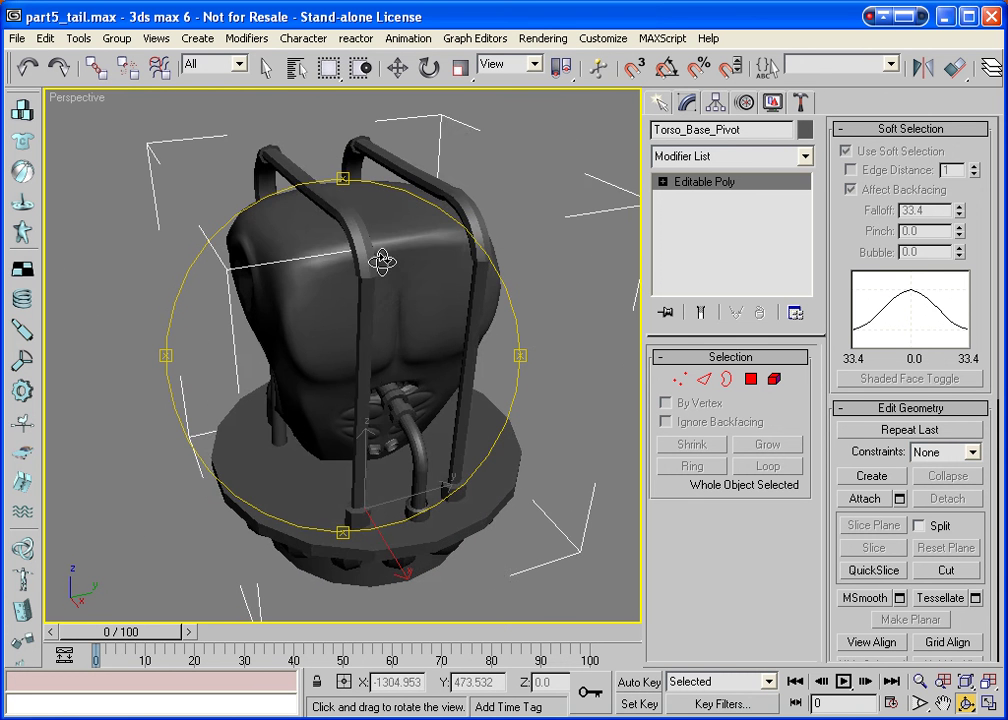
pyautogui.moveTo(398, 315); pyautogui.dragTo(408, 360)
# Push the centre vertex of the torso's top surface down along Z, using soft selection with a falloff of 36.406.
pyautogui.click(748, 381)
pyautogui.press('w')
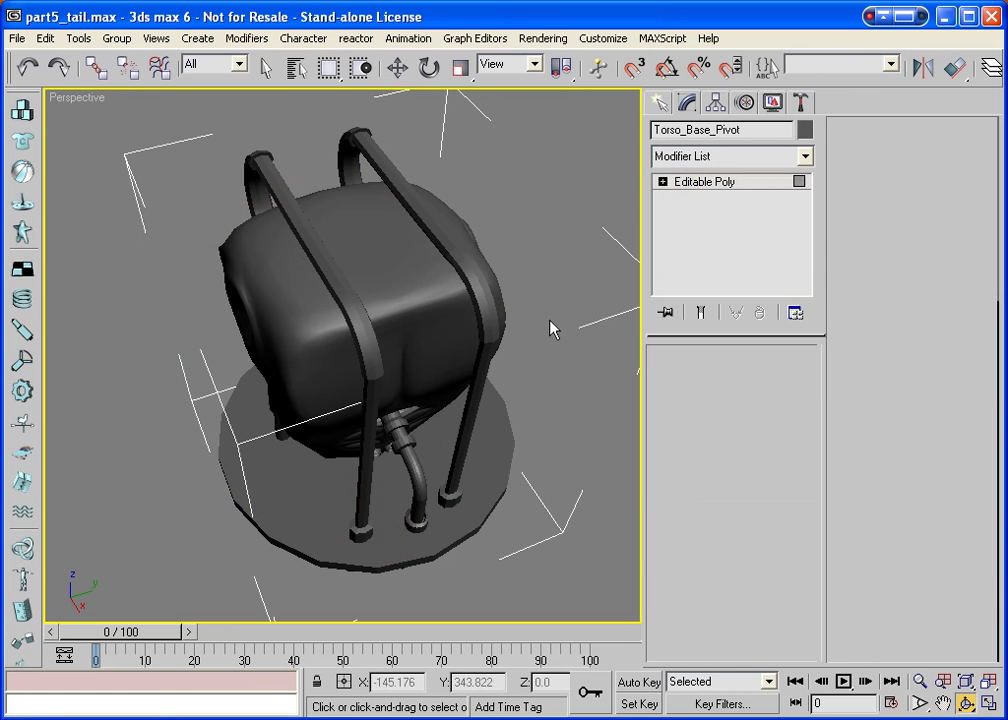
pyautogui.click(373, 238)
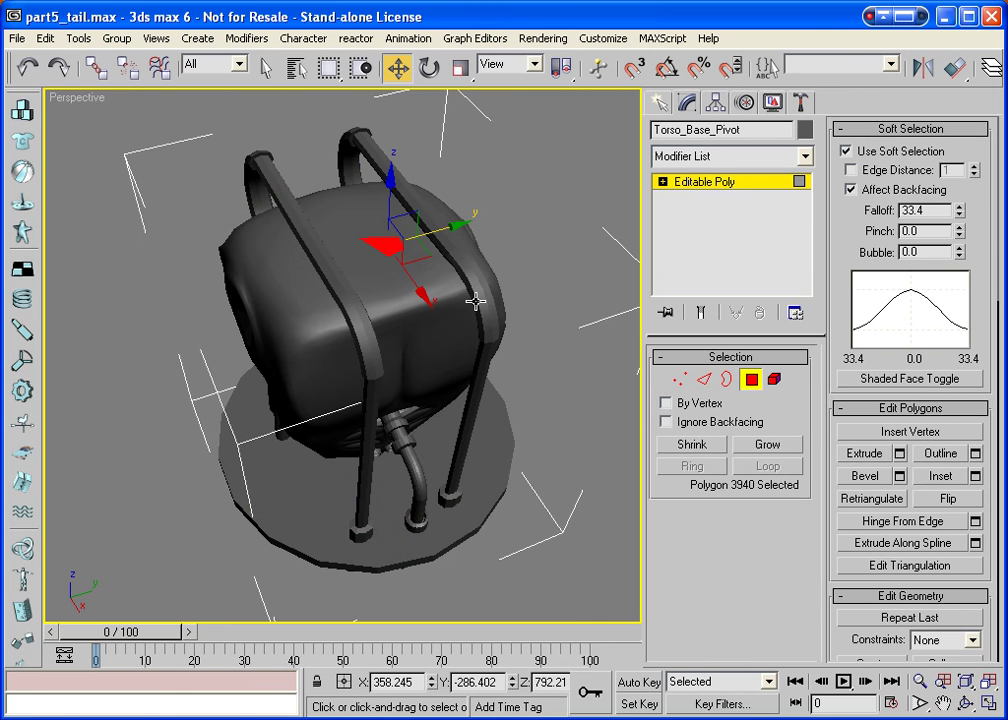
pyautogui.press('F4')
pyautogui.click(679, 379)
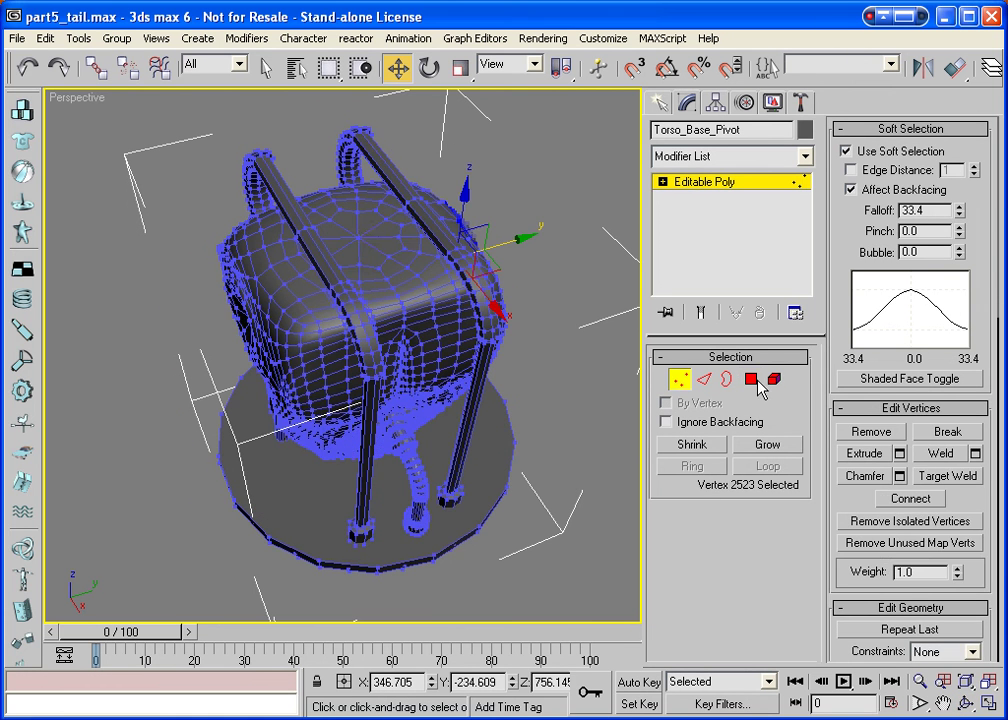
pyautogui.click(357, 238)
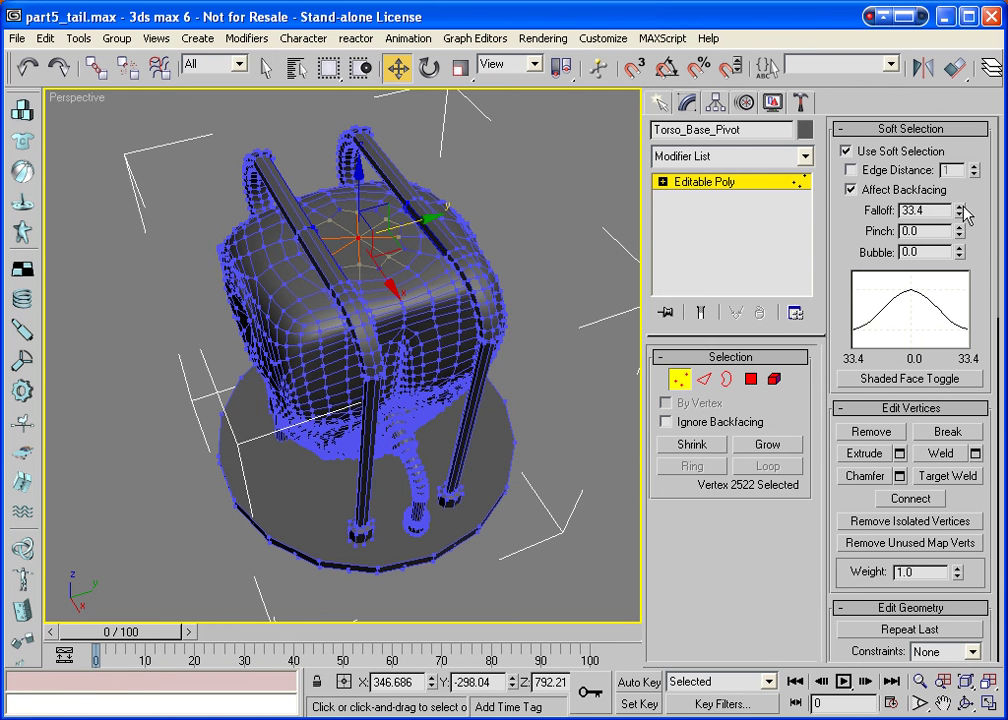
pyautogui.moveTo(960, 208); pyautogui.dragTo(960, 185)
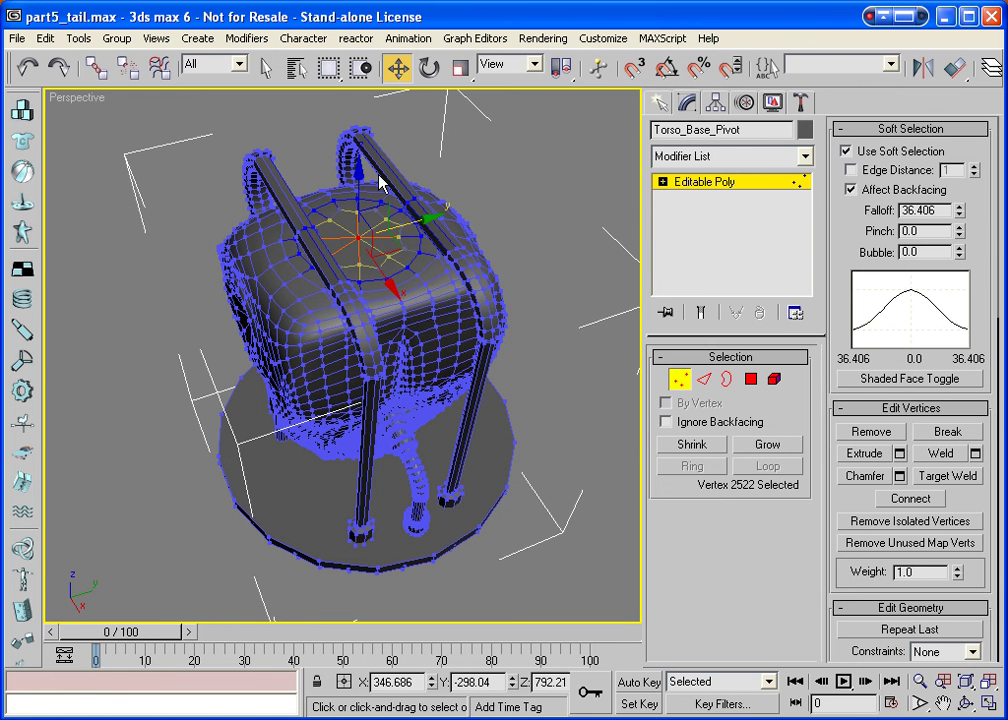
pyautogui.moveTo(359, 178); pyautogui.dragTo(359, 193)
pyautogui.click(680, 379)
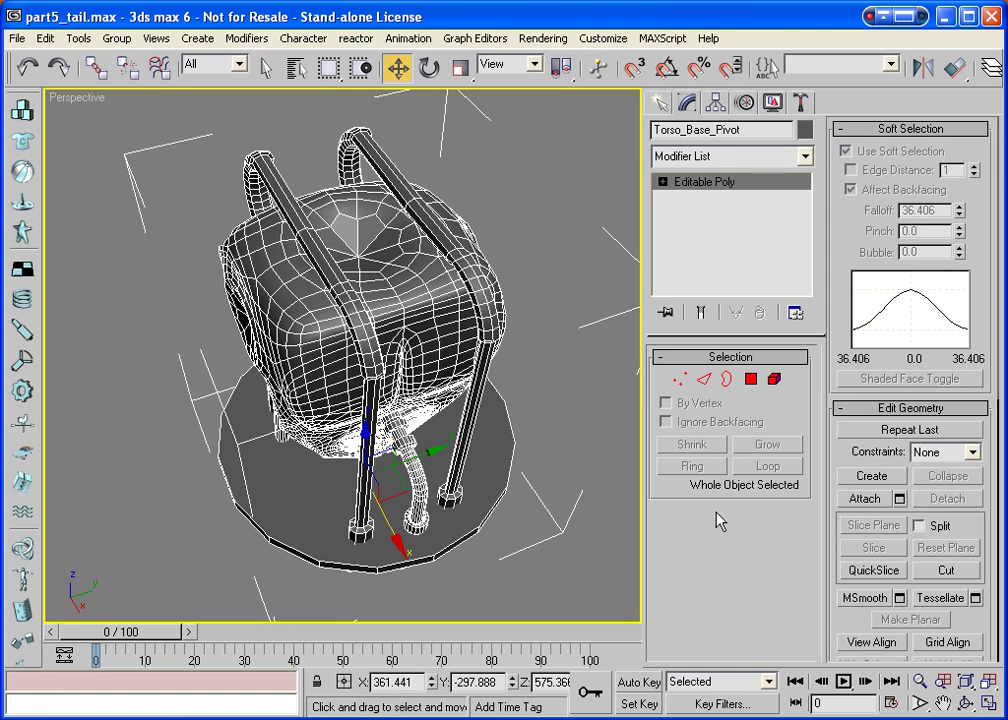
# Select the large top polygon of the base disc and save the scene.
pyautogui.click(967, 705)
pyautogui.moveTo(412, 470); pyautogui.dragTo(303, 336)
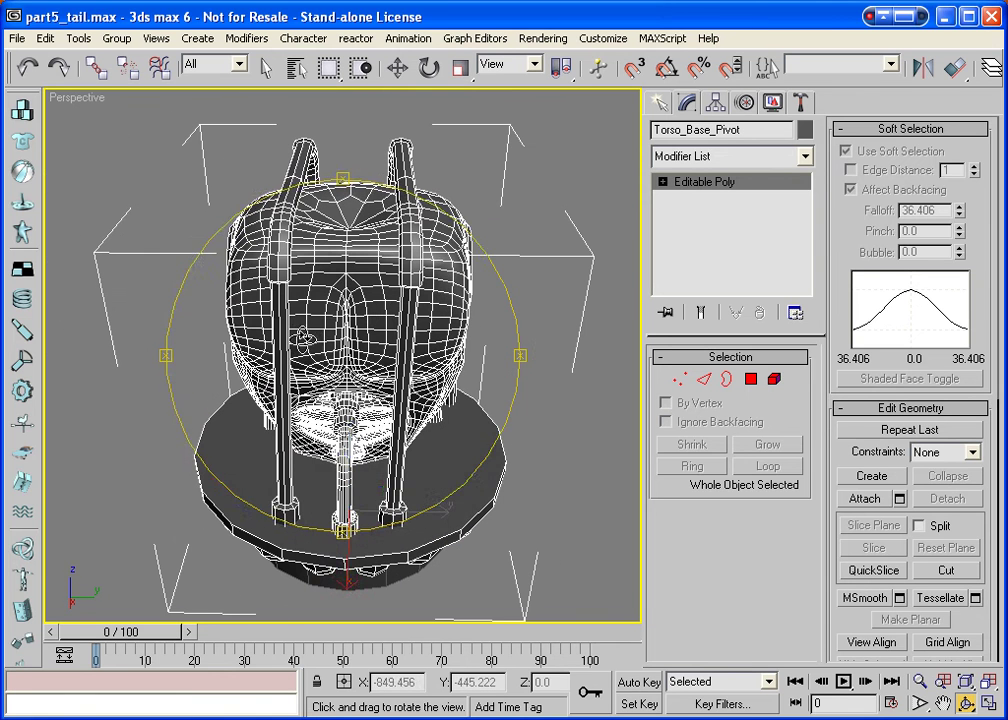
pyautogui.rightClick(458, 578)
pyautogui.click(751, 379)
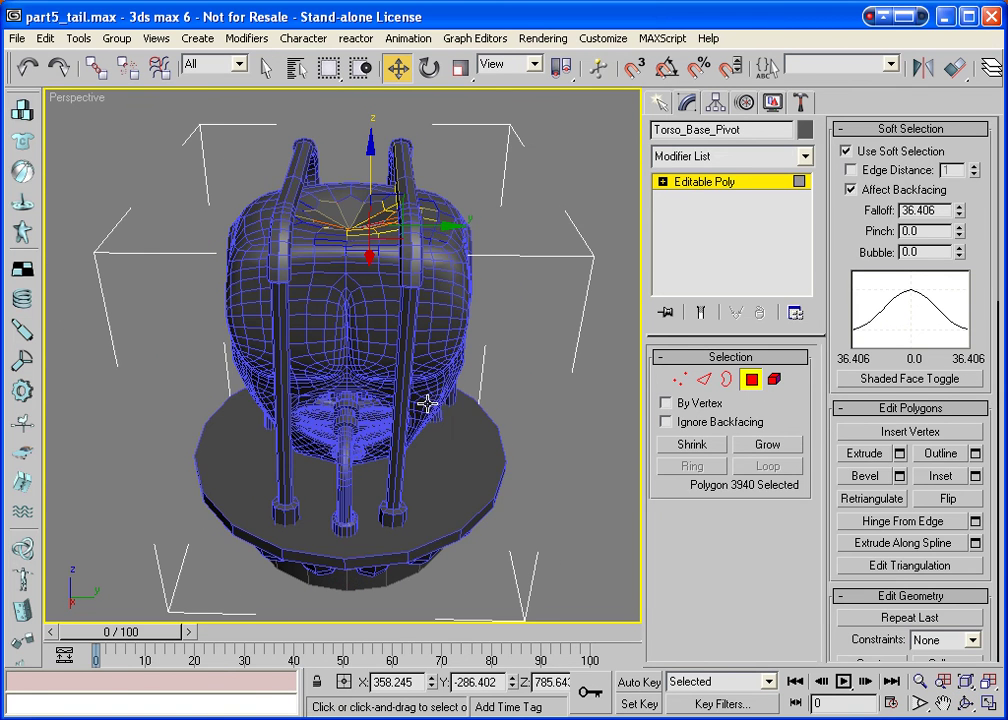
pyautogui.click(443, 445)
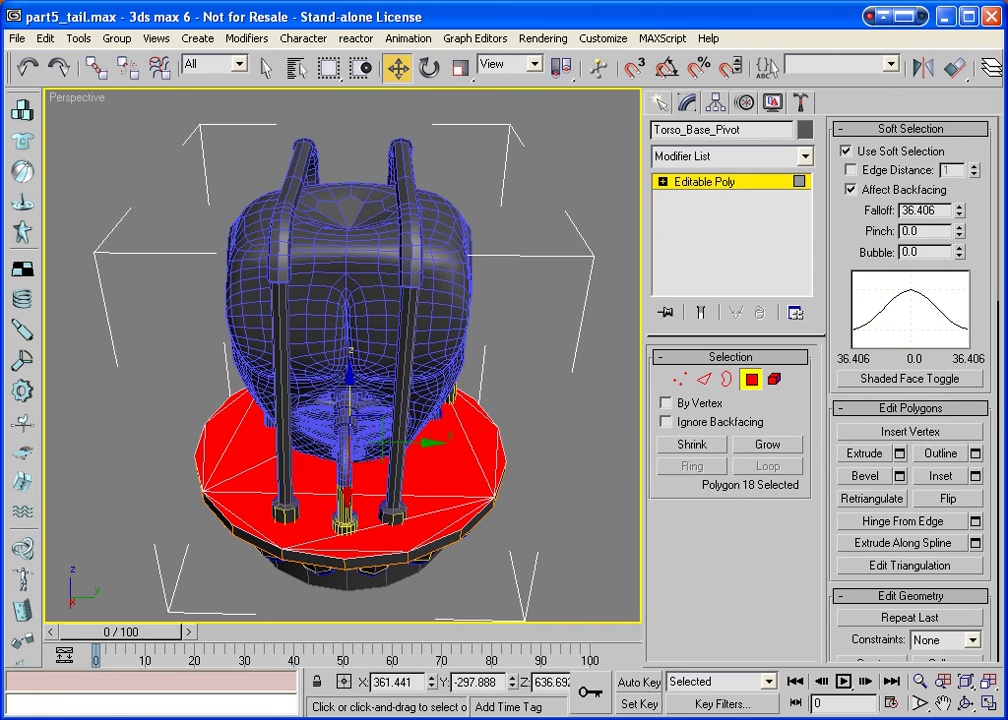
pyautogui.press('e')
pyautogui.hotkey('ctrl', 's')
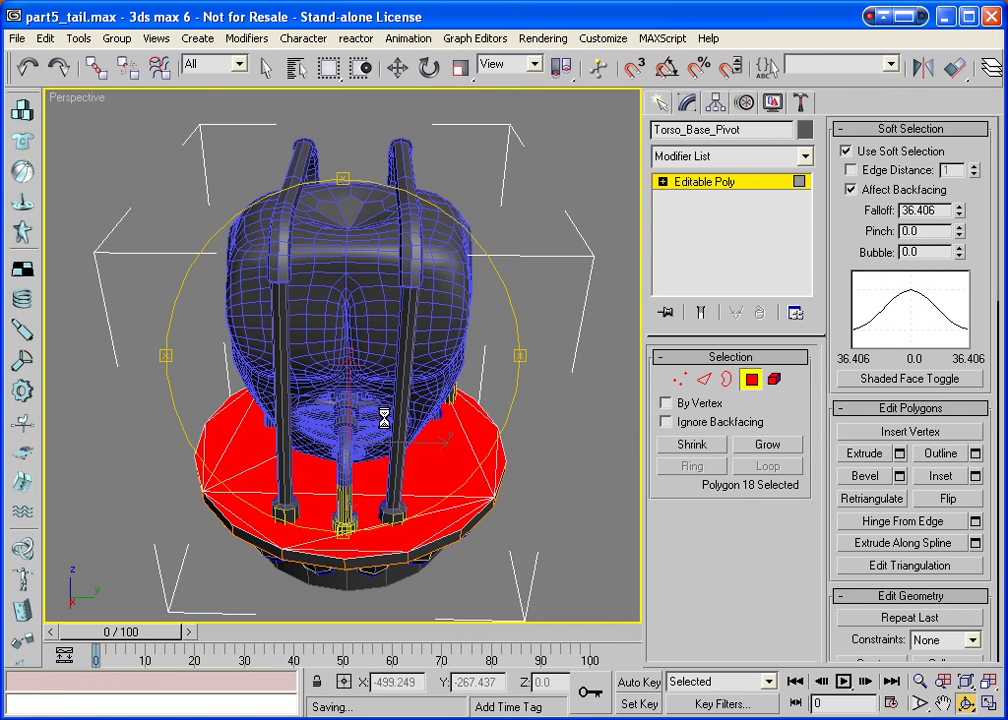
pyautogui.moveTo(418, 408); pyautogui.dragTo(412, 447)
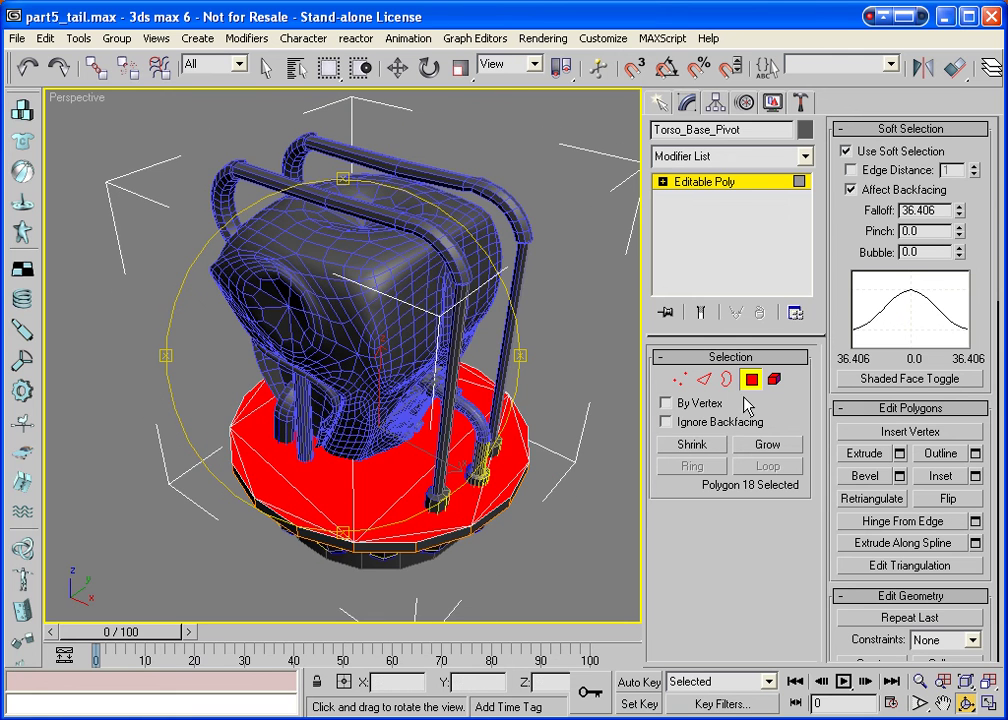
# Turn off soft selection and inset the base disc's top polygon slightly to form a narrow ring along its rim.
pyautogui.hotkey('ctrl', 'z')
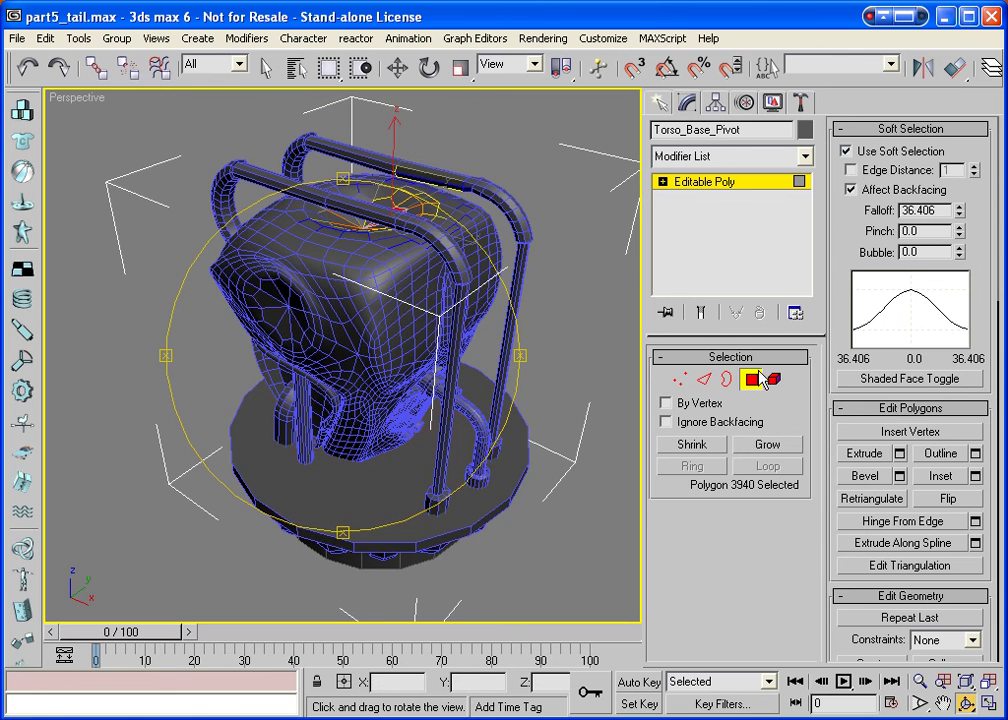
pyautogui.click(846, 151)
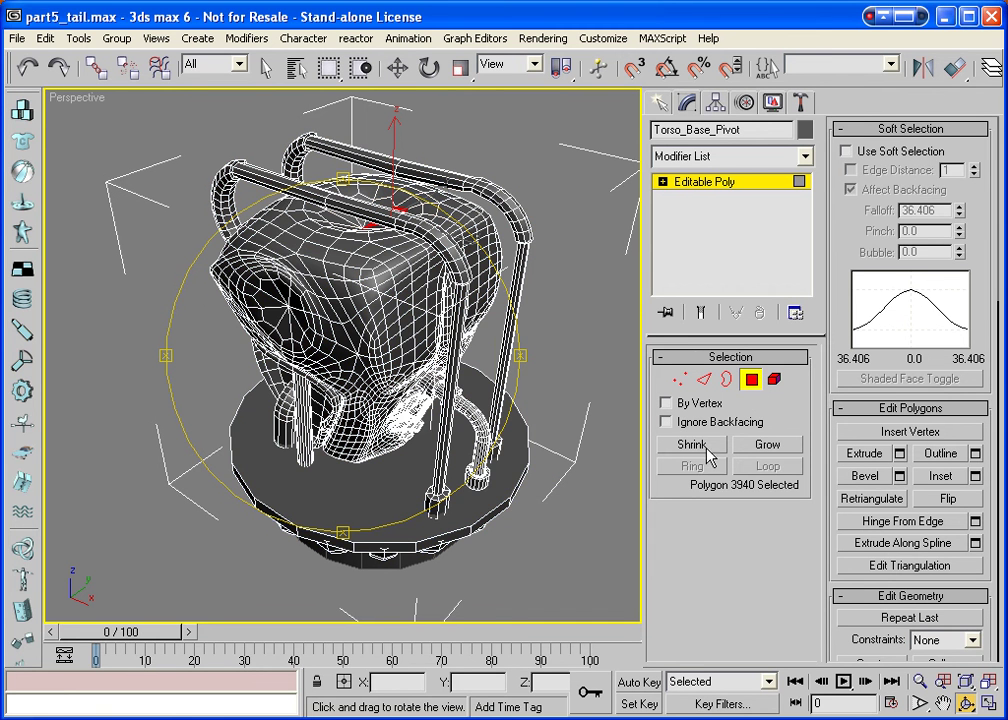
pyautogui.rightClick(555, 499)
pyautogui.click(477, 481)
pyautogui.click(470, 500)
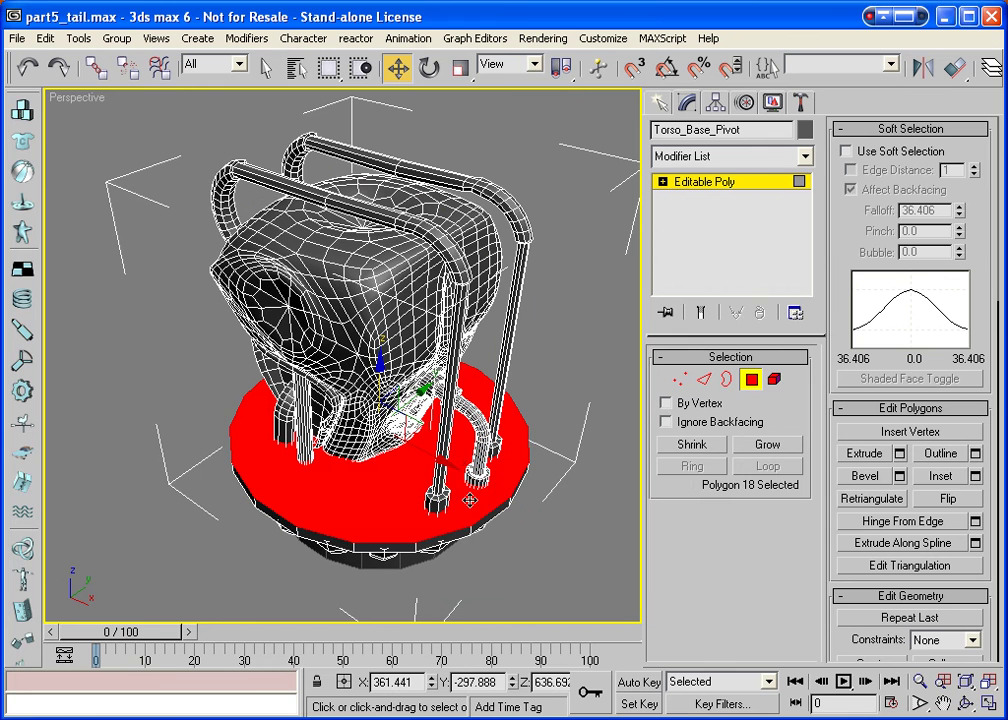
pyautogui.click(940, 476)
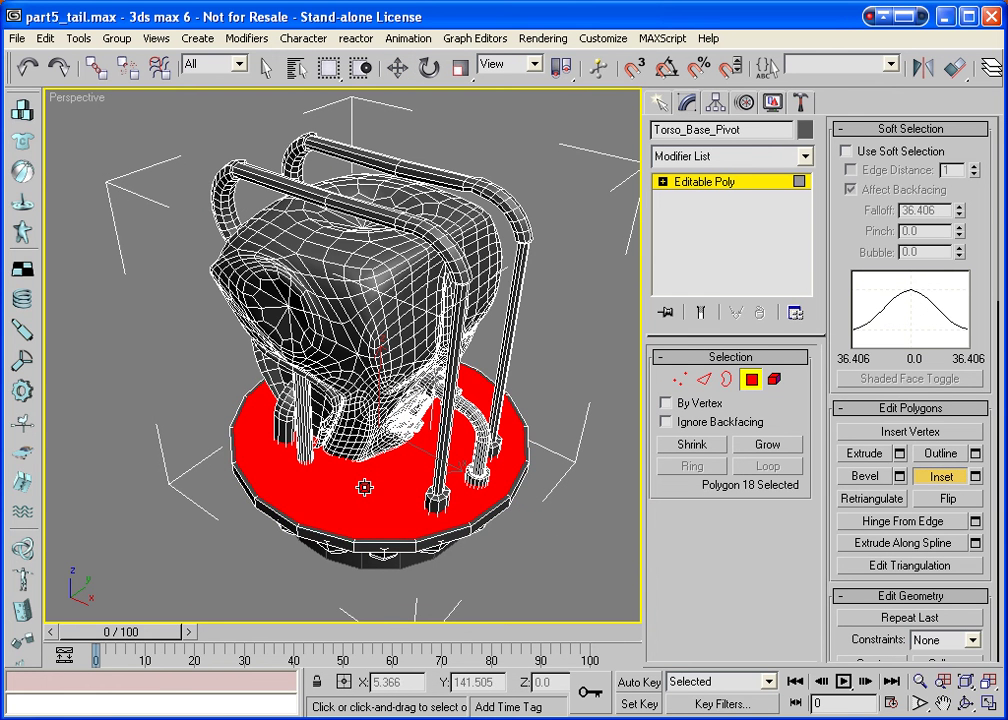
pyautogui.moveTo(362, 481); pyautogui.dragTo(376, 506)
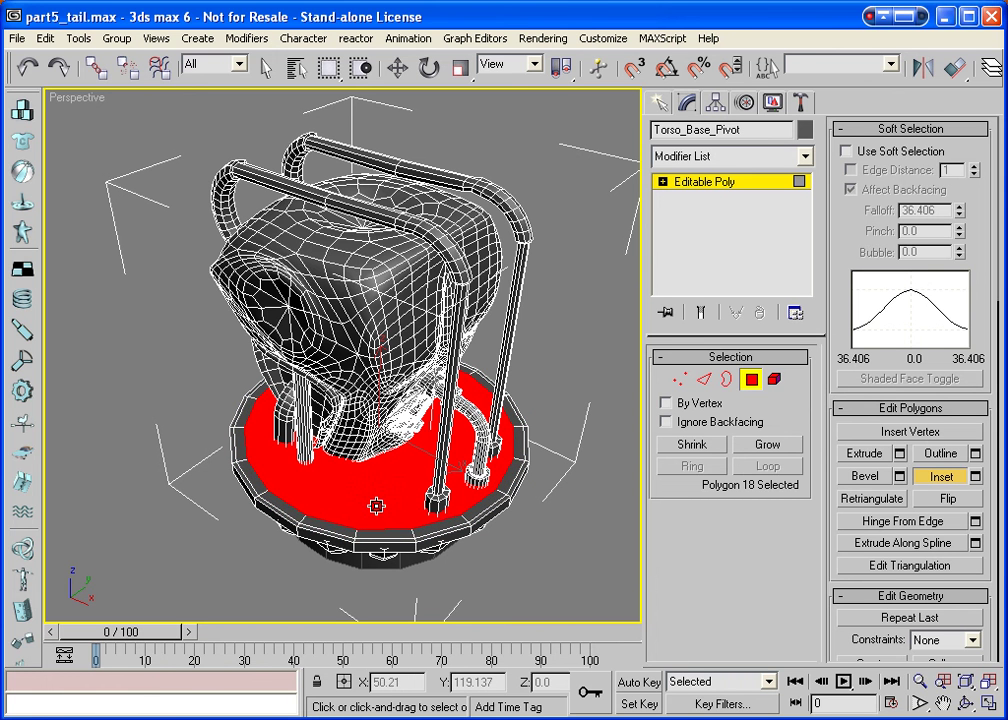
# Select only the ring polygons around the inset disc face and extrude them slightly downward to form a shallow groove.
pyautogui.click(767, 444)
pyautogui.keyDown('alt'); pyautogui.click(392, 478); pyautogui.keyUp('alt')
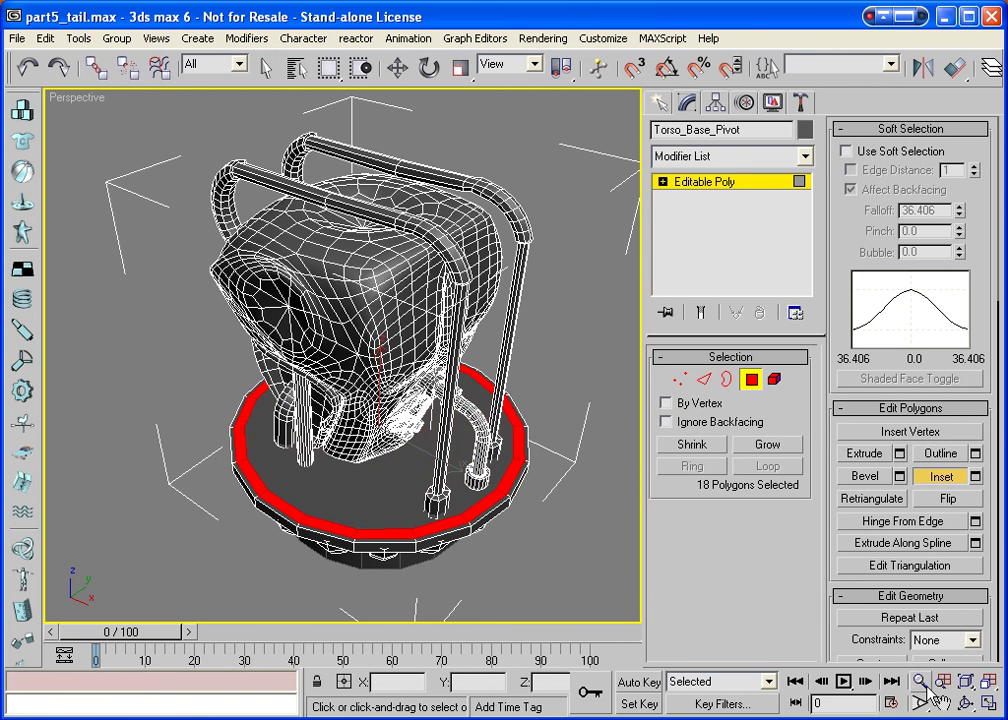
pyautogui.click(963, 701)
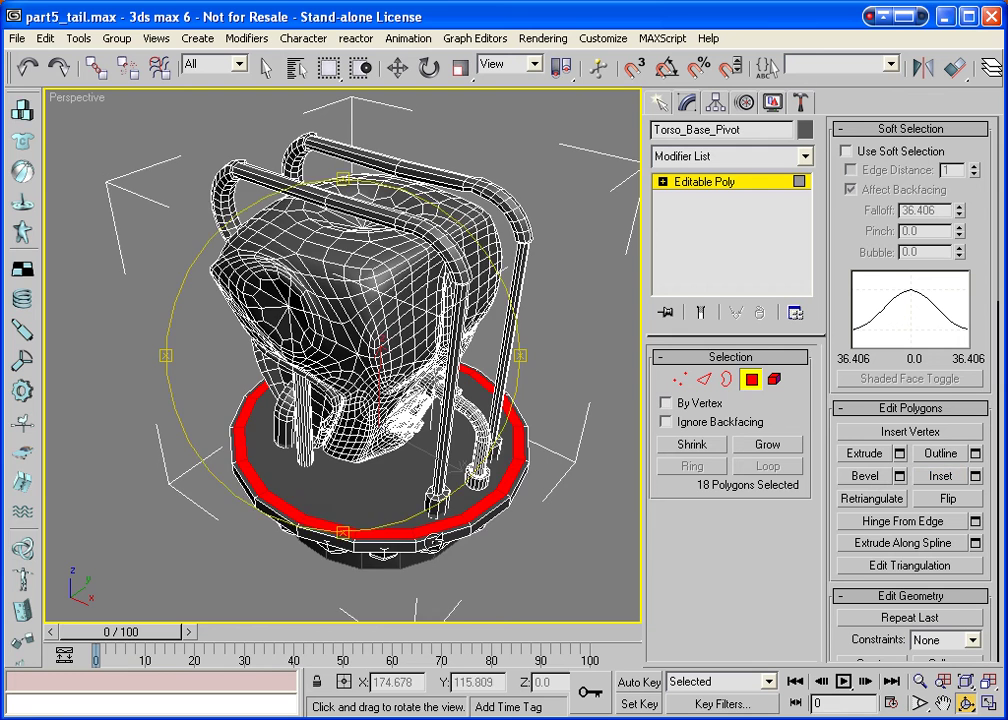
pyautogui.moveTo(290, 485); pyautogui.dragTo(375, 460)
pyautogui.scroll(3, 375, 460)
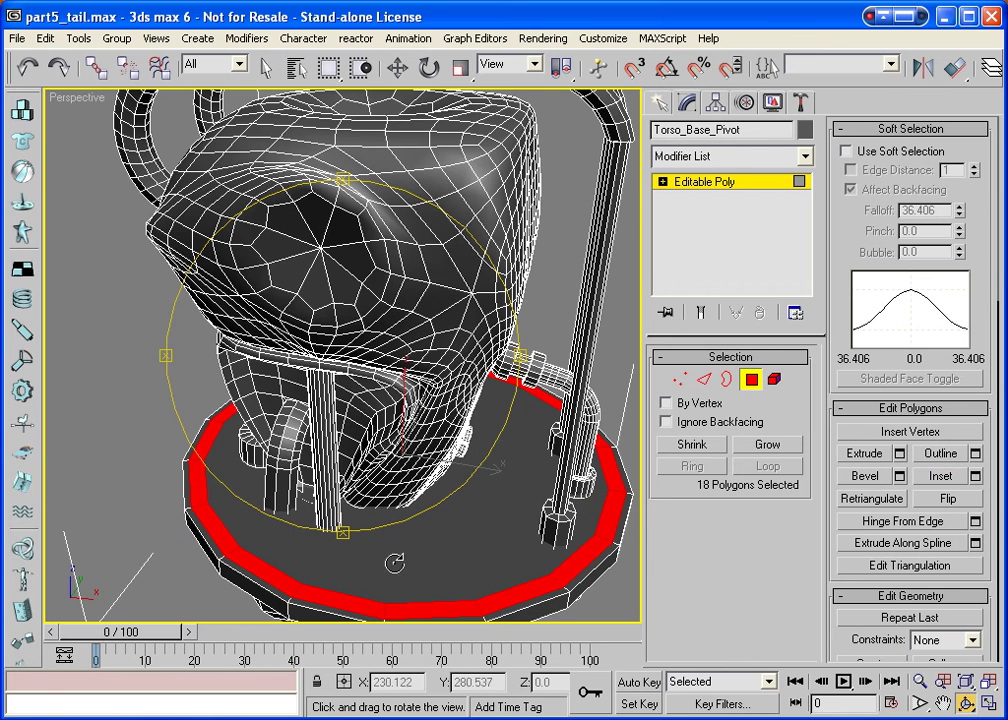
pyautogui.hotkey('ctrl', 'p')
pyautogui.moveTo(484, 620); pyautogui.dragTo(427, 479)
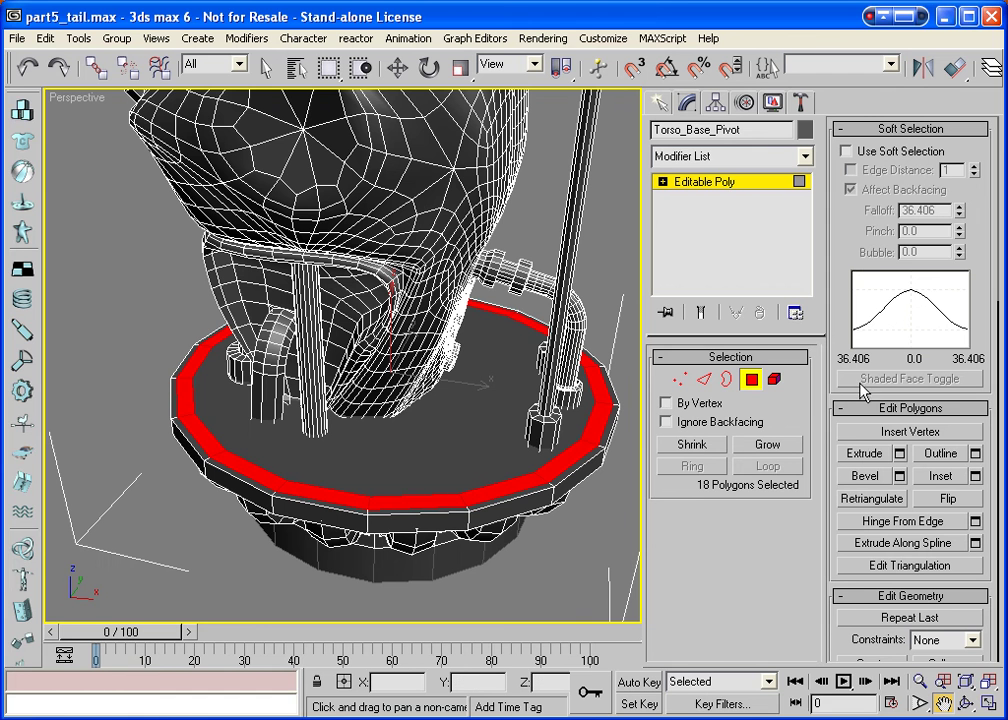
pyautogui.click(864, 453)
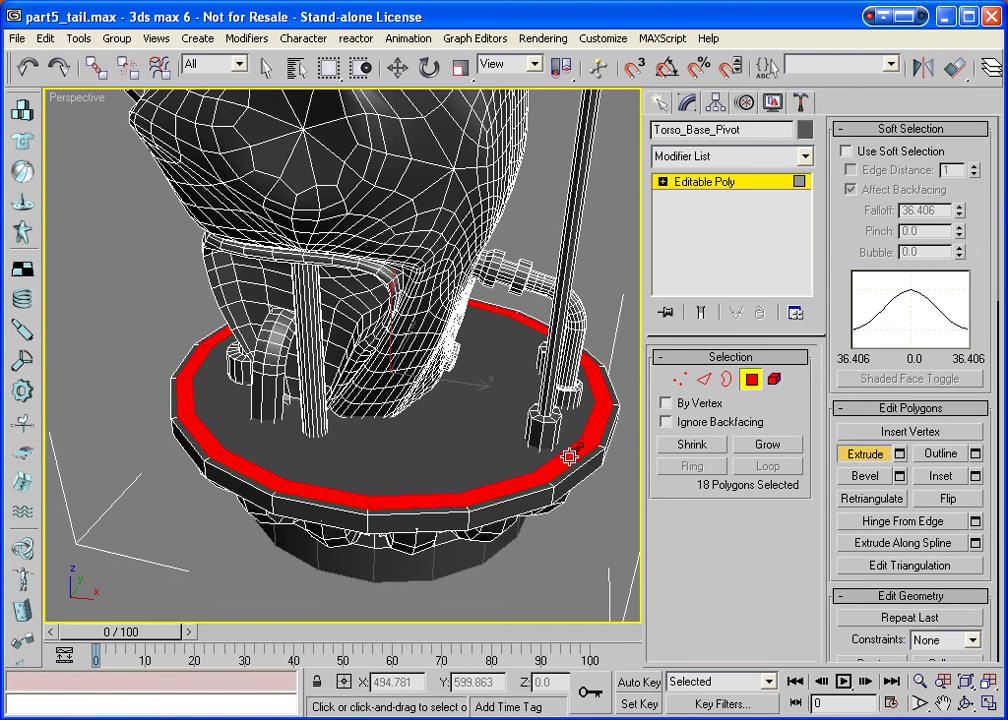
pyautogui.moveTo(568, 453); pyautogui.dragTo(570, 460)
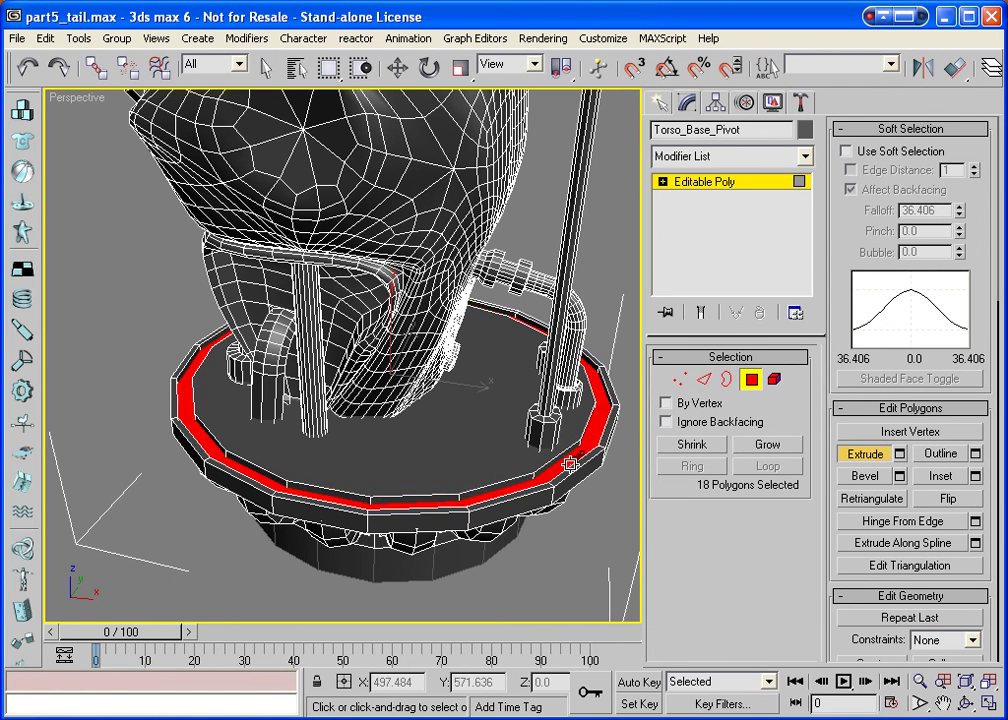
pyautogui.click(751, 379)
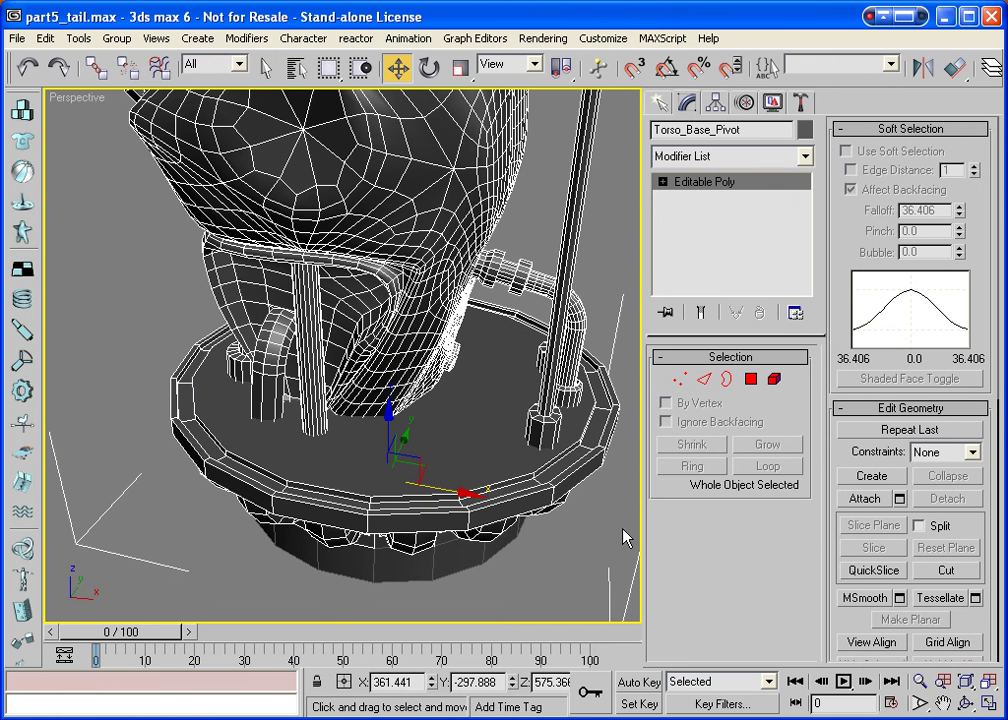
# Apply a Smooth modifier with Auto Smooth to the whole object and collapse the modifier stack.
pyautogui.click(708, 157)
pyautogui.press('a')
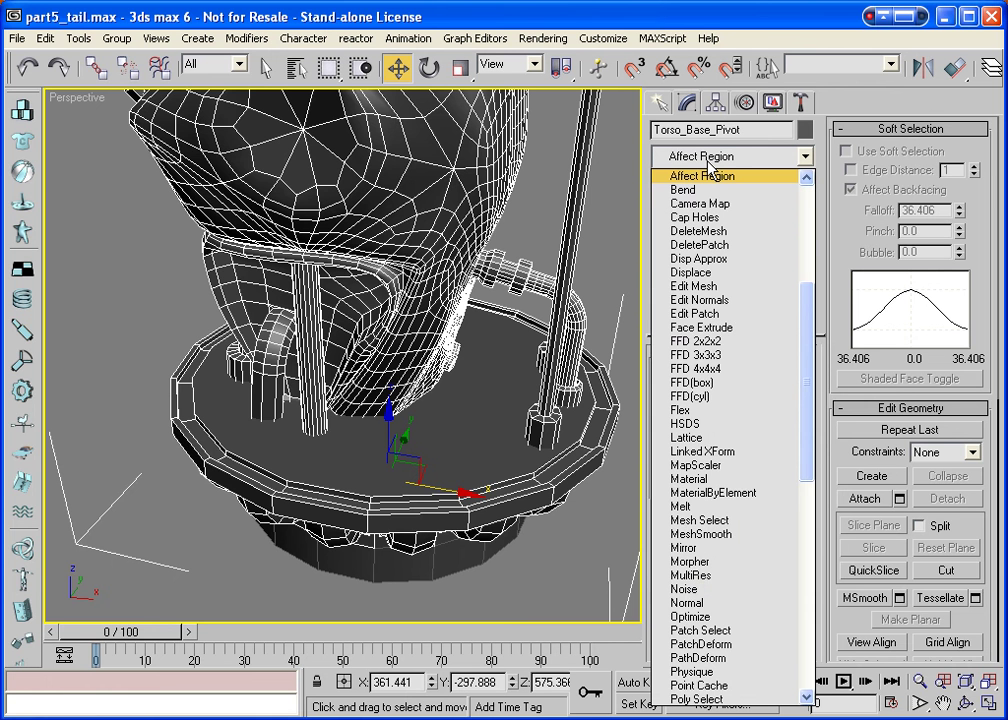
pyautogui.press('s')
pyautogui.press('s')
pyautogui.press('s')
pyautogui.press('s')
pyautogui.press('s')
pyautogui.press('s')
pyautogui.press('Return')
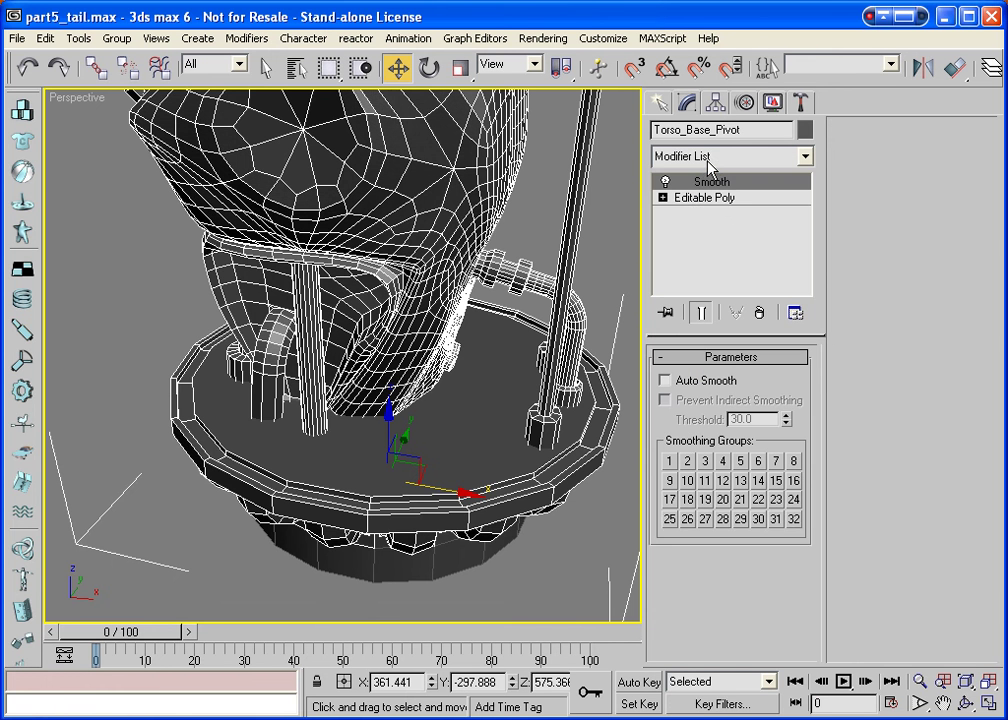
pyautogui.click(664, 380)
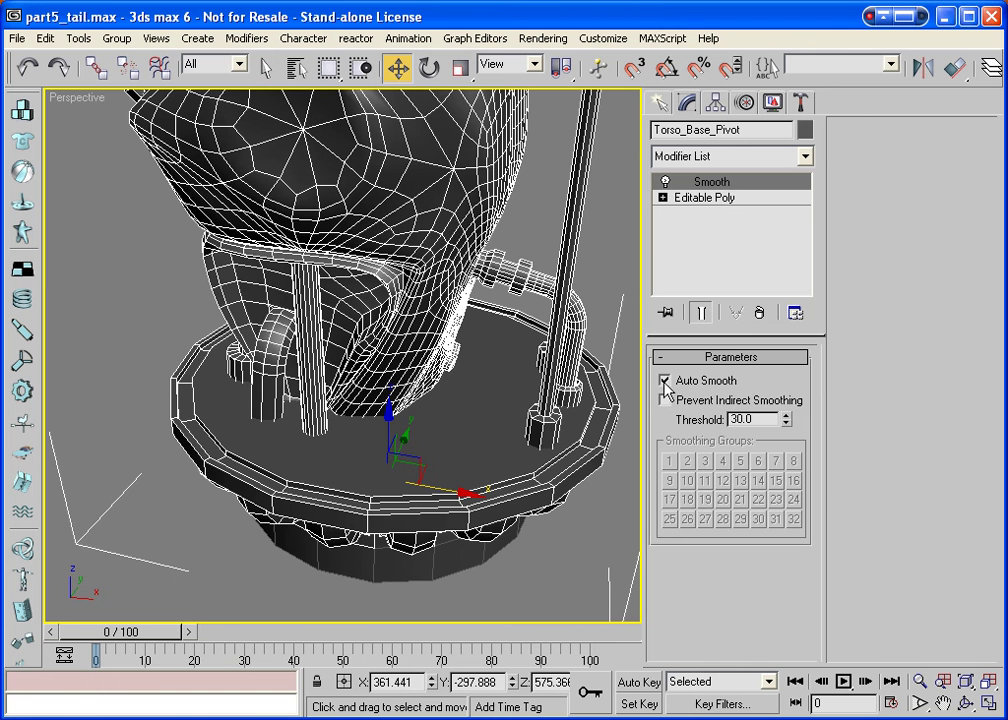
pyautogui.rightClick(712, 182)
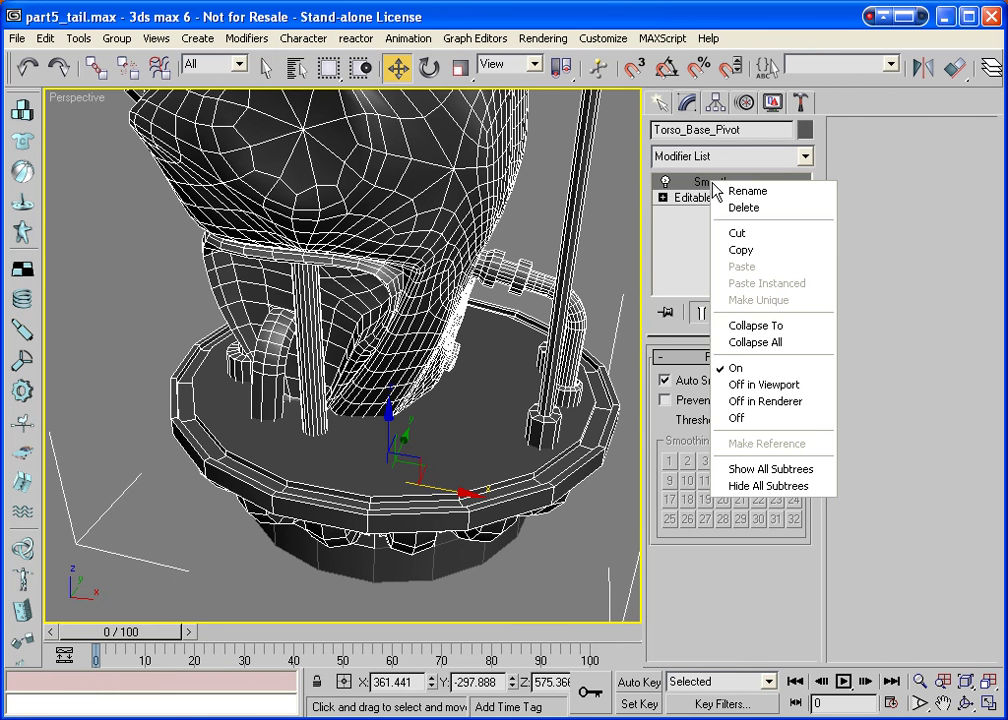
pyautogui.click(756, 343)
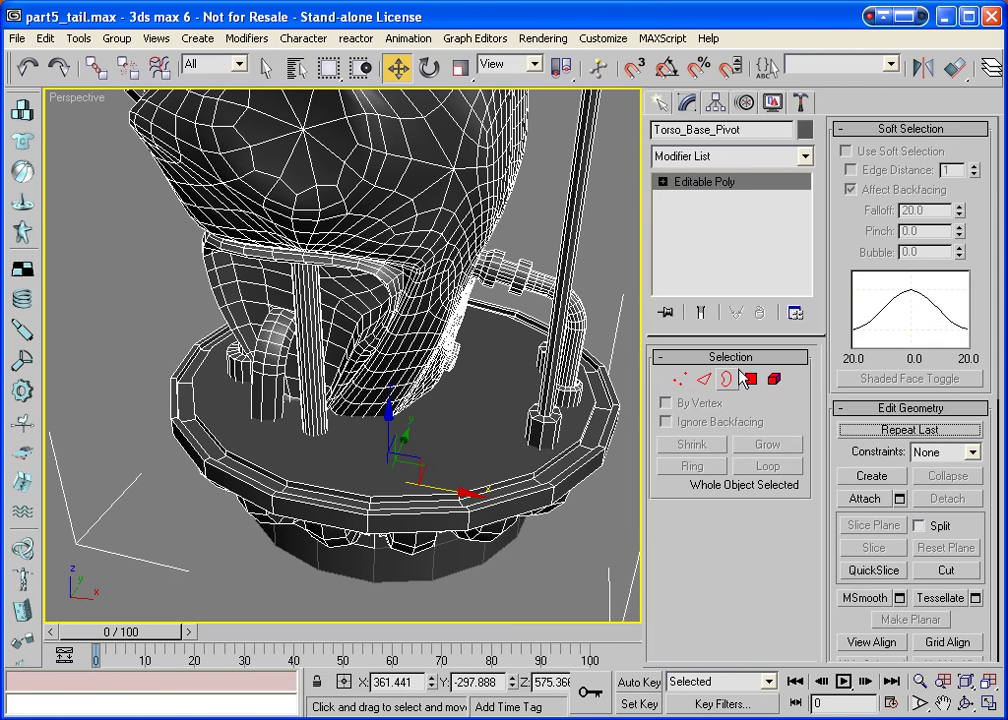
# Switch to the connector ring beneath the scalloped base and select two adjacent polygons on its outer side.
pyautogui.click(967, 704)
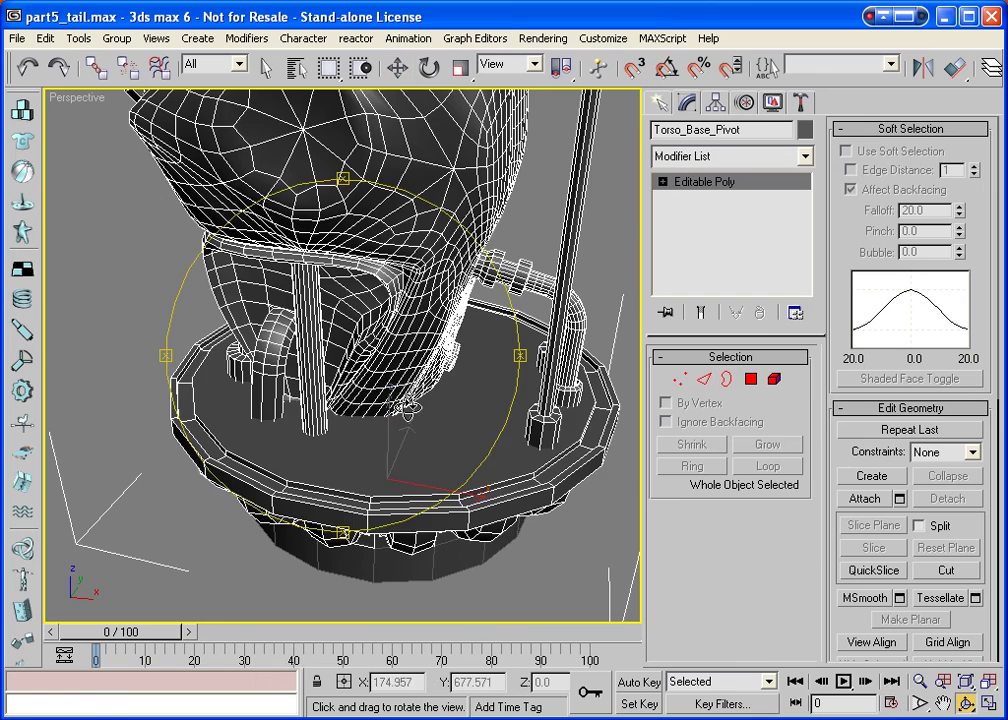
pyautogui.moveTo(436, 398); pyautogui.dragTo(274, 339)
pyautogui.moveTo(412, 550); pyautogui.dragTo(382, 560)
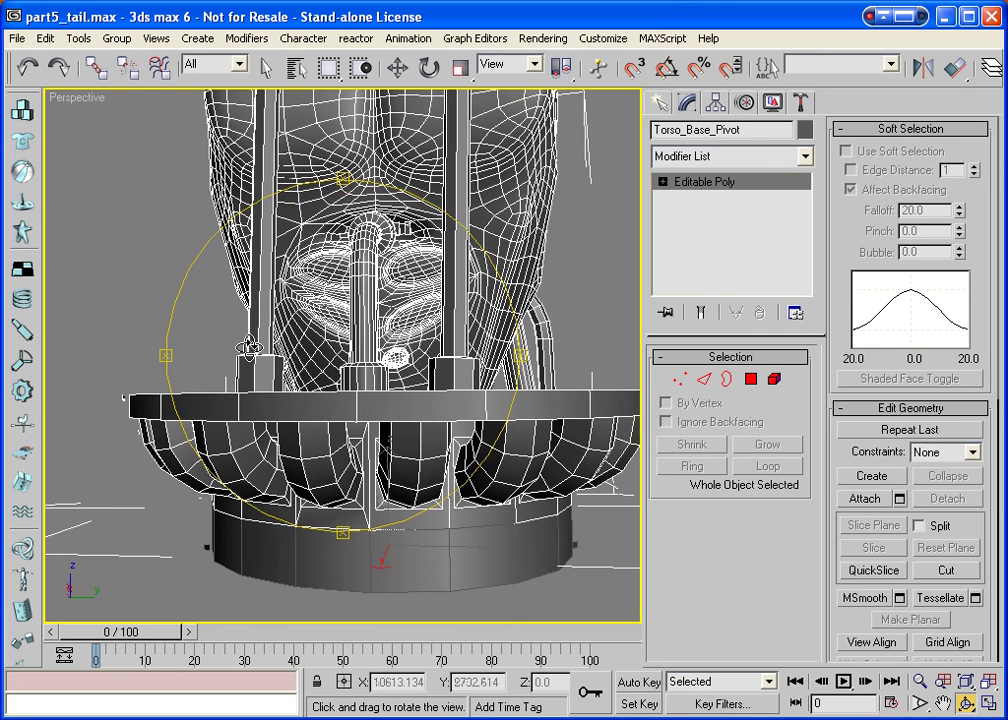
pyautogui.rightClick(524, 558)
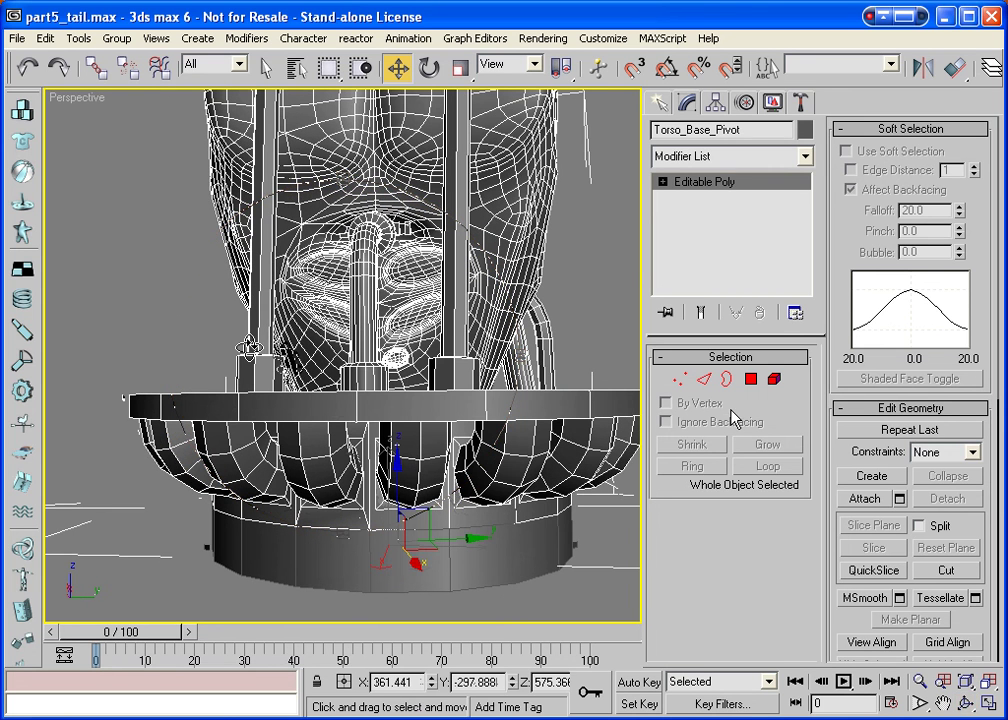
pyautogui.click(751, 379)
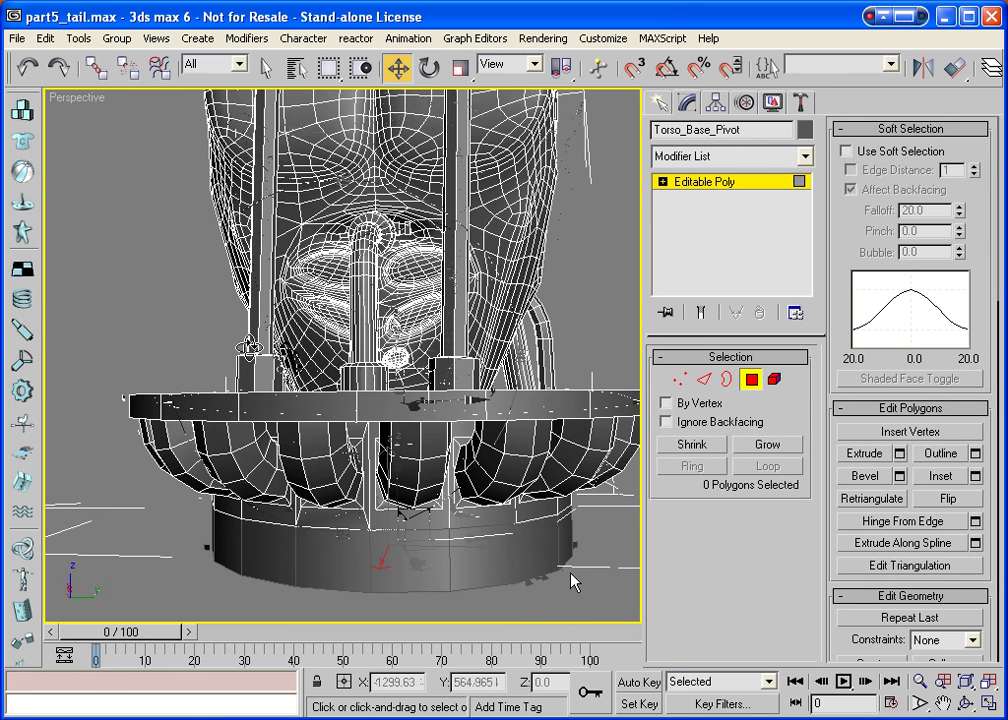
pyautogui.scroll(2, 610, 542)
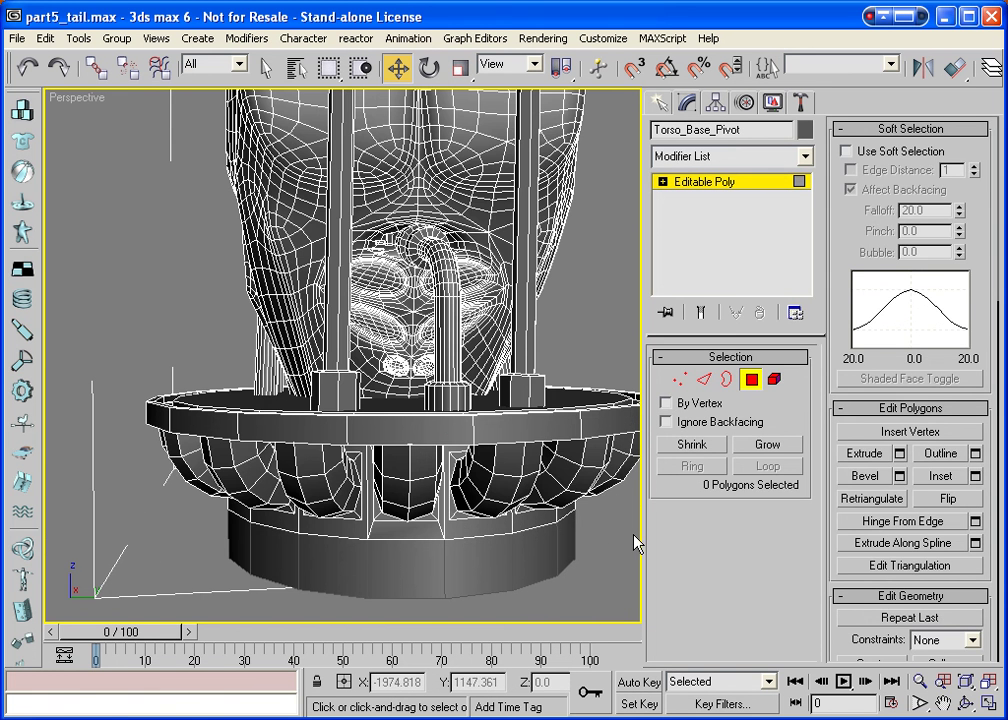
pyautogui.click(751, 379)
pyautogui.click(632, 483)
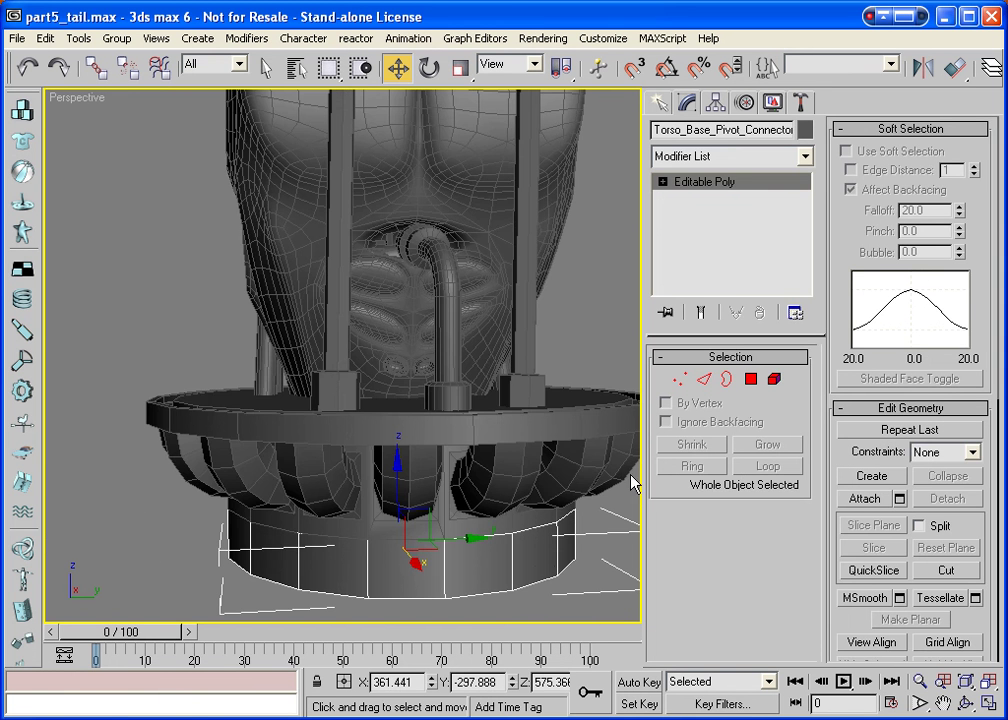
pyautogui.click(751, 379)
pyautogui.click(540, 548)
pyautogui.keyDown('ctrl'); pyautogui.click(488, 578); pyautogui.keyUp('ctrl')
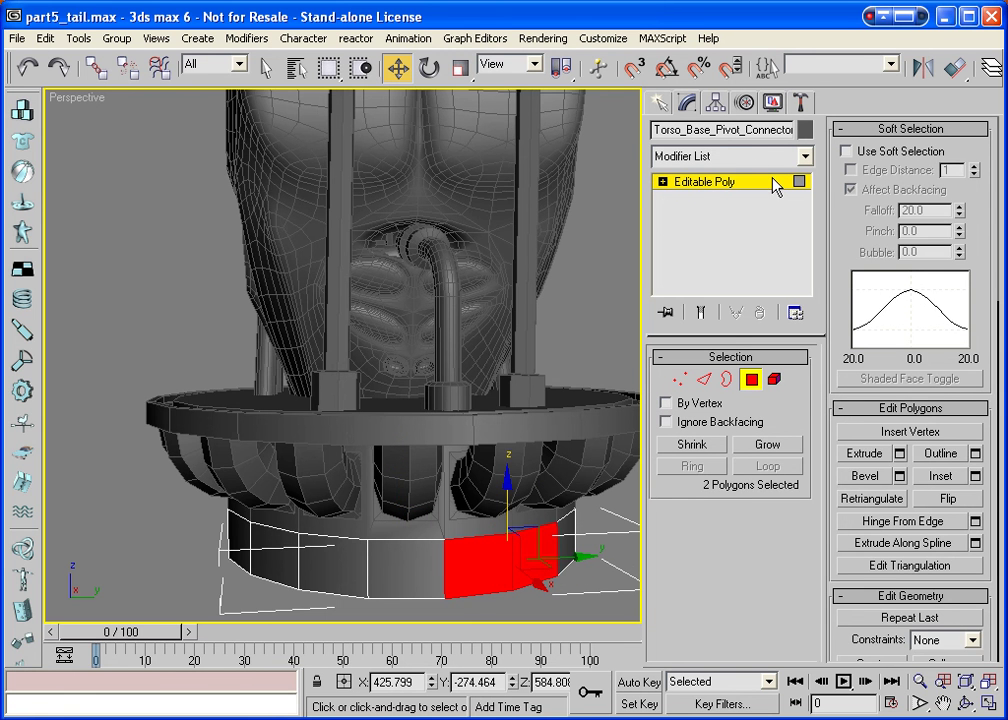
# Inset the two selected side polygons individually, using the By Polygon type with an amount of 1.0.
pyautogui.click(845, 129)
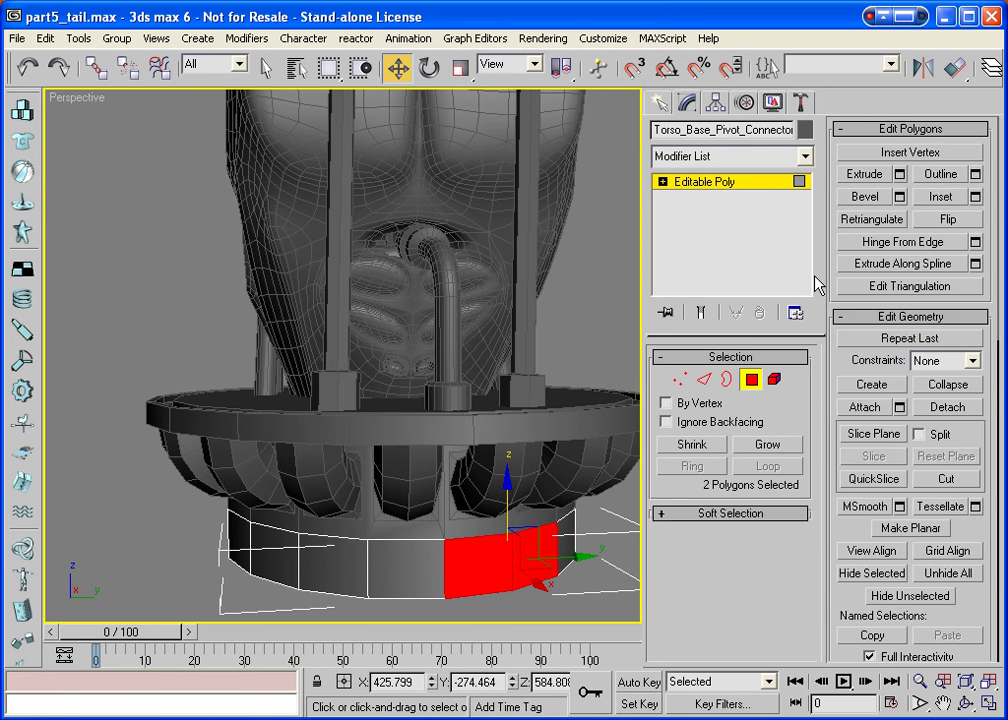
pyautogui.click(975, 197)
pyautogui.click(612, 310)
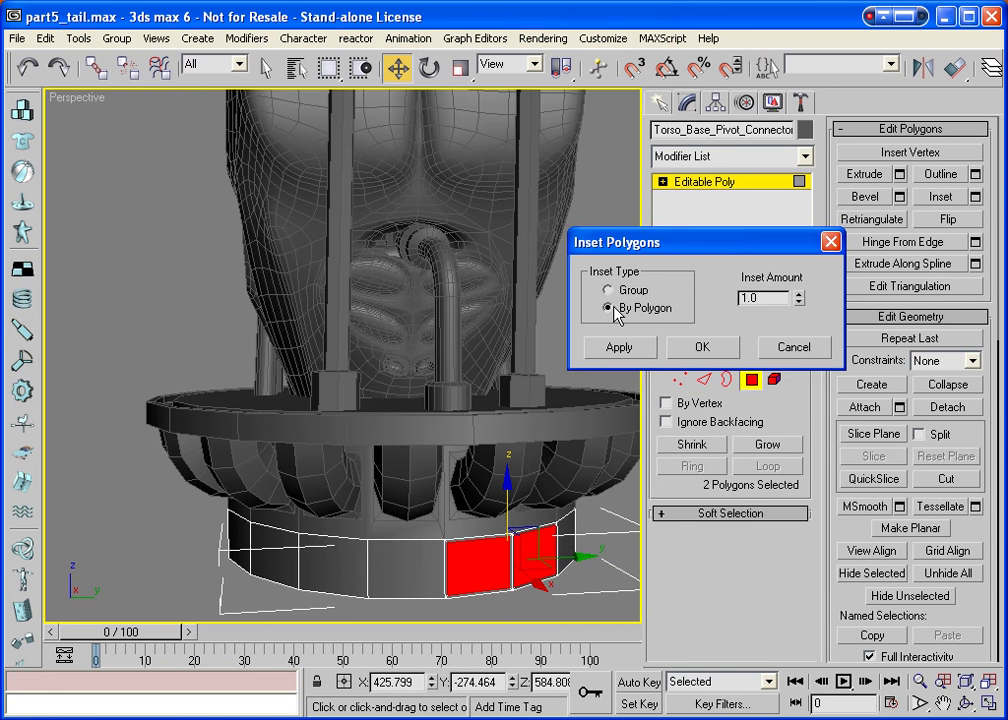
pyautogui.click(700, 345)
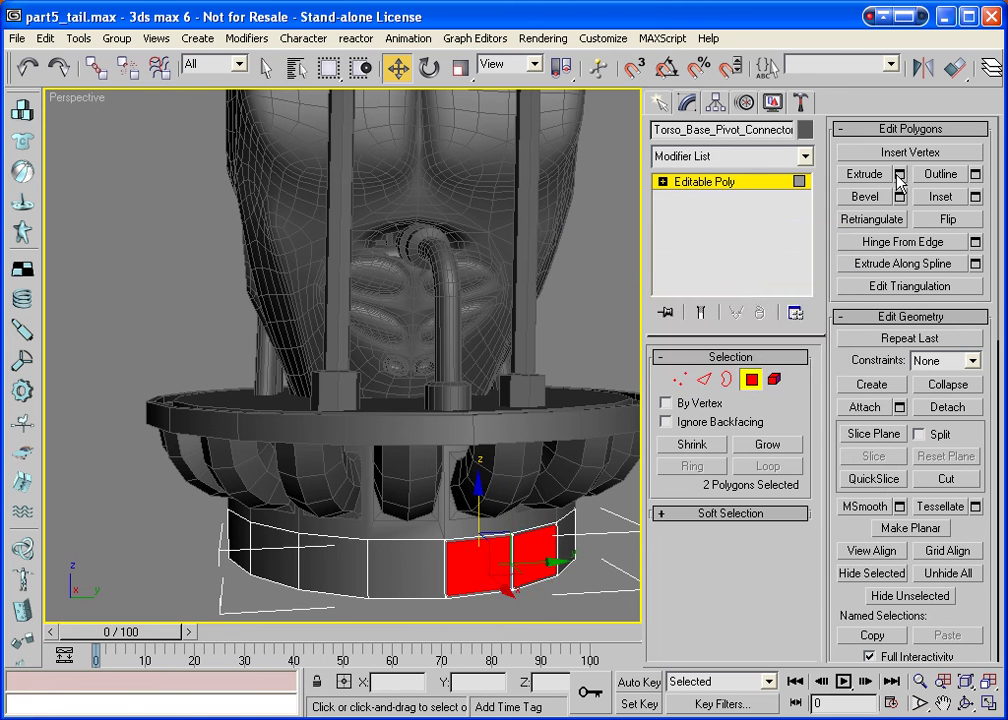
# Extrude the two inset polygons as a group with a height of 0.001 and apply MSmooth once to round them.
pyautogui.click(899, 174)
pyautogui.moveTo(773, 291); pyautogui.dragTo(724, 272)
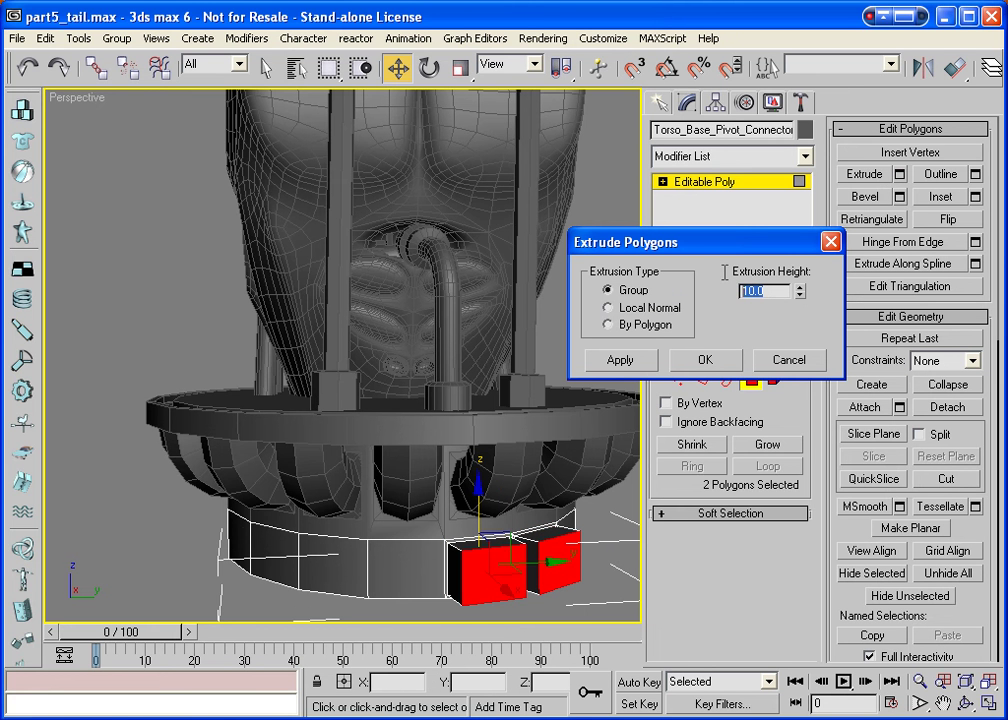
pyautogui.write('0.001')
pyautogui.press('Return')
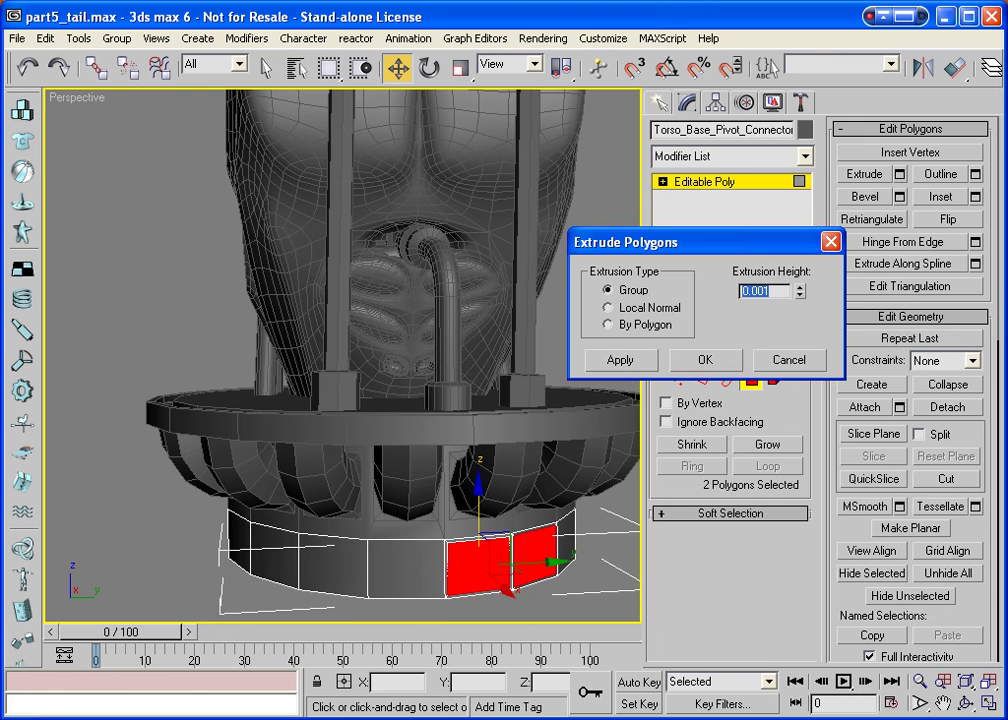
pyautogui.click(716, 362)
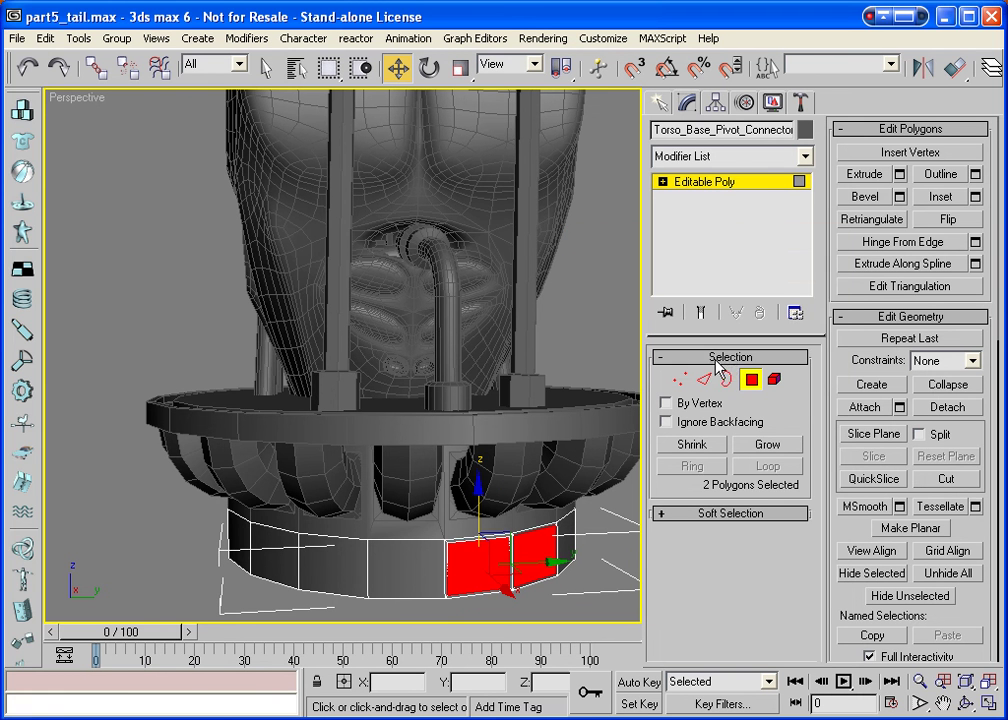
pyautogui.click(879, 510)
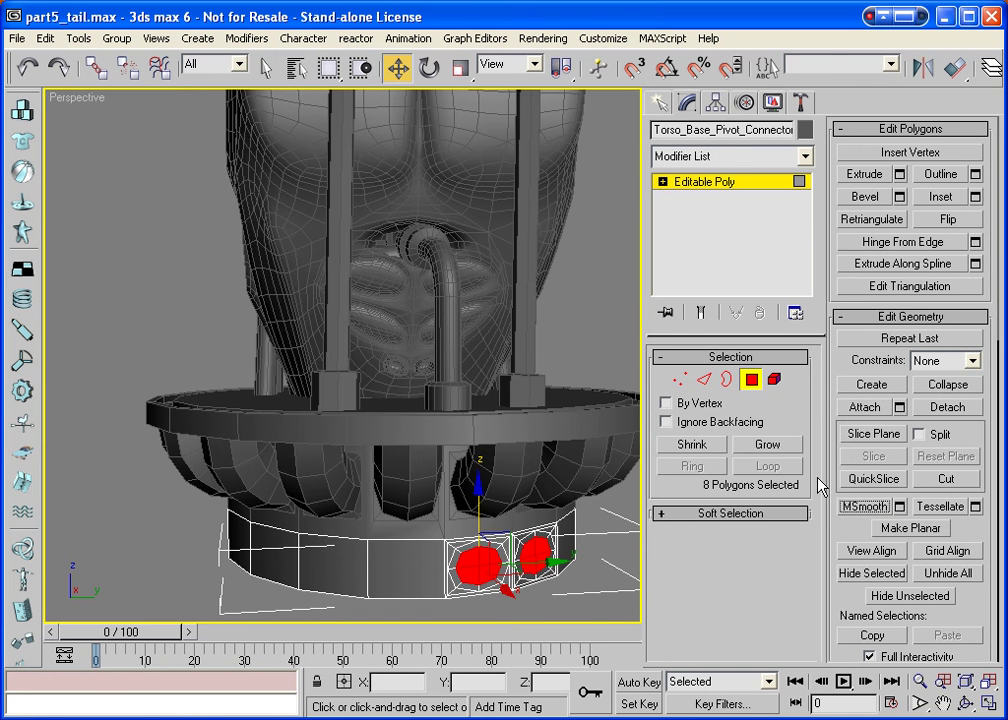
# Select only the four central polygons of the first smoothed panel on the connector ring.
pyautogui.click(786, 444)
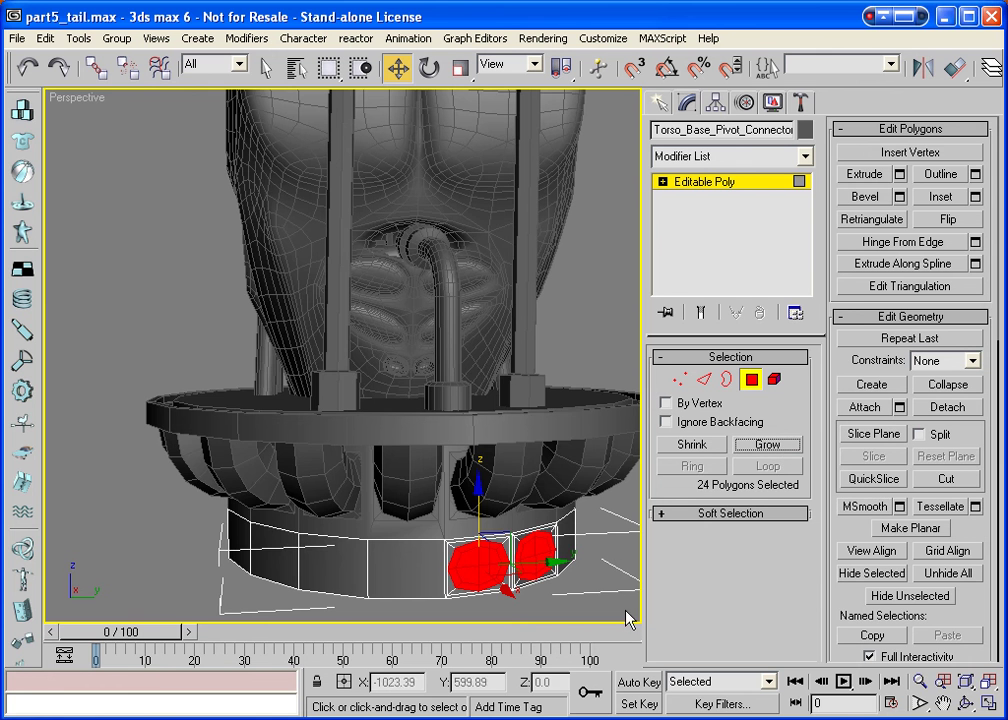
pyautogui.click(965, 681)
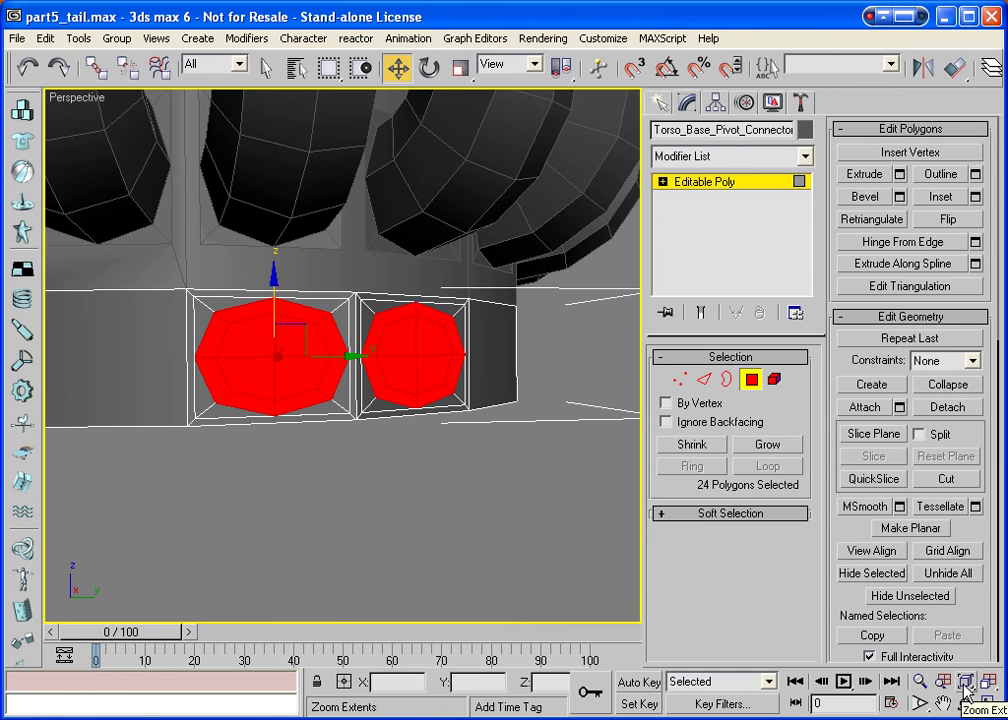
pyautogui.click(965, 703)
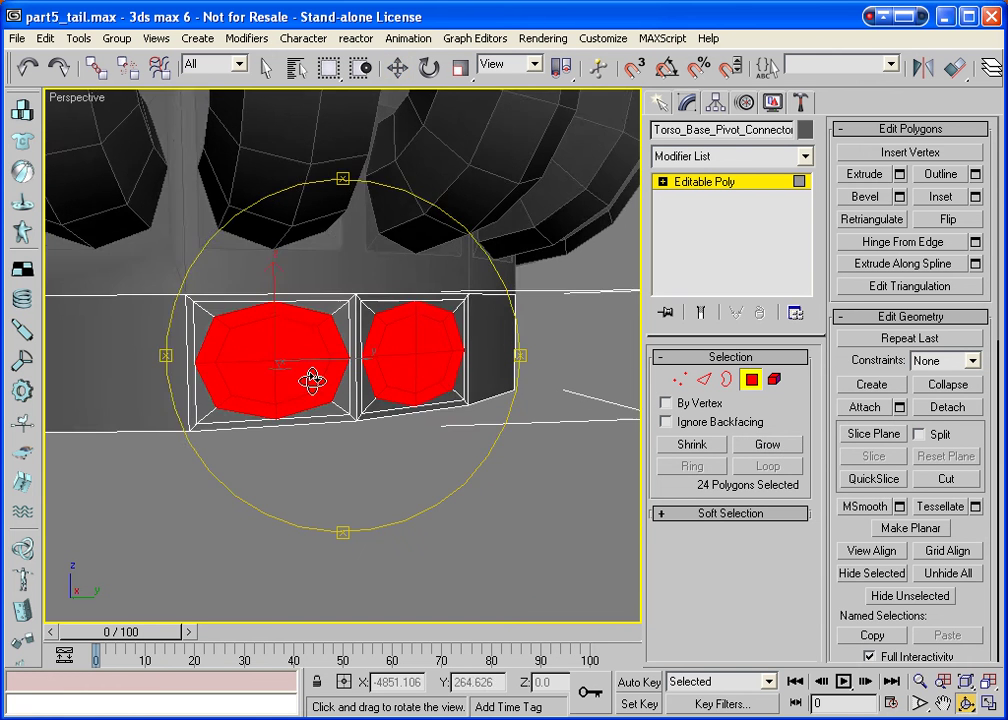
pyautogui.moveTo(310, 376); pyautogui.dragTo(316, 412)
pyautogui.rightClick(316, 412)
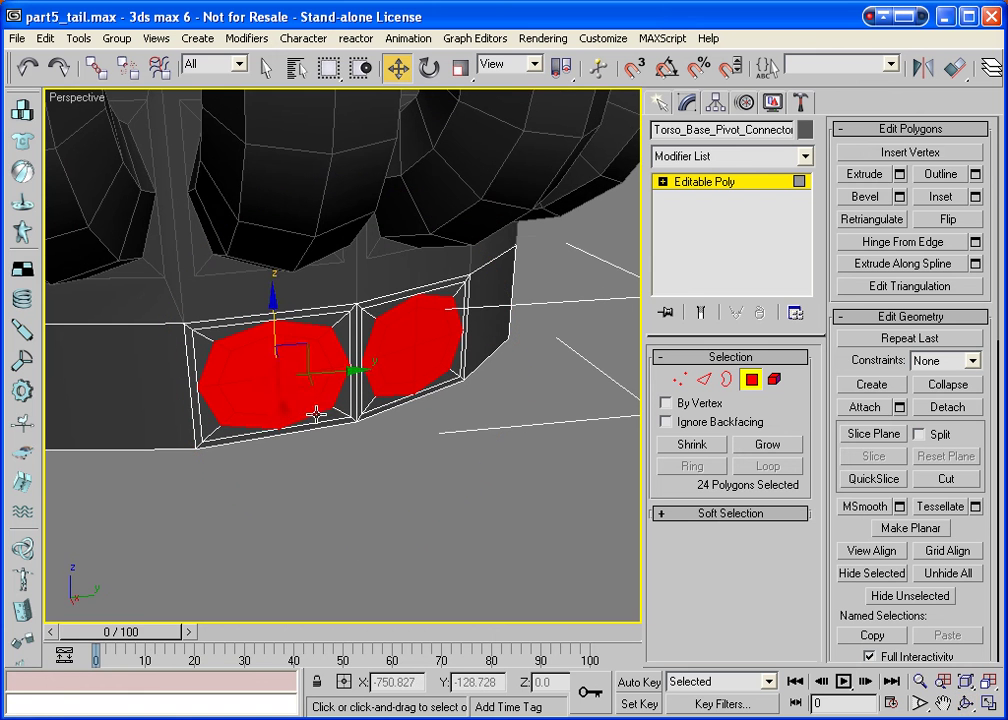
pyautogui.click(461, 490)
pyautogui.click(287, 345)
pyautogui.keyDown('ctrl'); pyautogui.click(258, 363); pyautogui.keyUp('ctrl')
pyautogui.keyDown('ctrl'); pyautogui.click(262, 388); pyautogui.keyUp('ctrl')
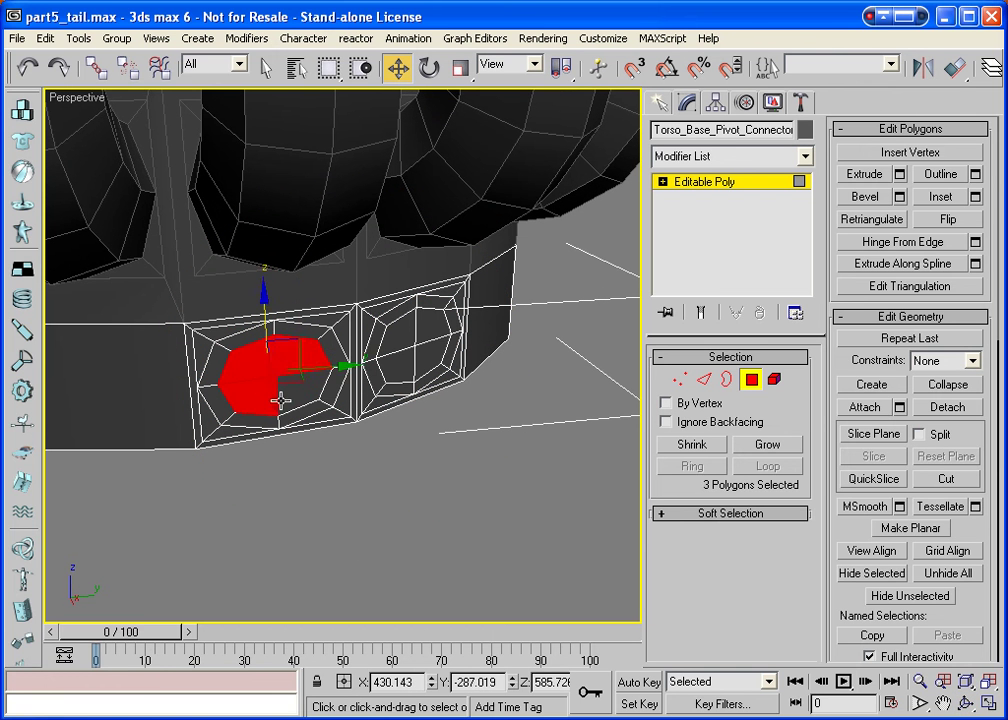
pyautogui.keyDown('ctrl'); pyautogui.click(297, 392); pyautogui.keyUp('ctrl')
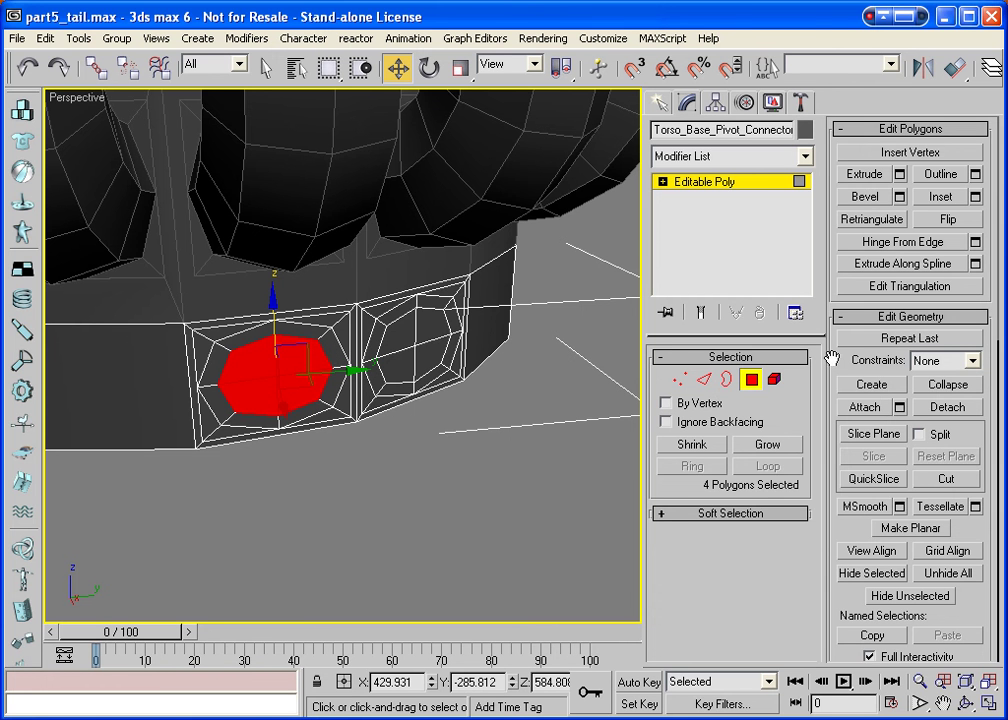
# Hinge the four polygons 90 degrees from the lower edge of their panel, using 8 segments, to form a downward-curving tube.
pyautogui.click(975, 243)
pyautogui.click(735, 365)
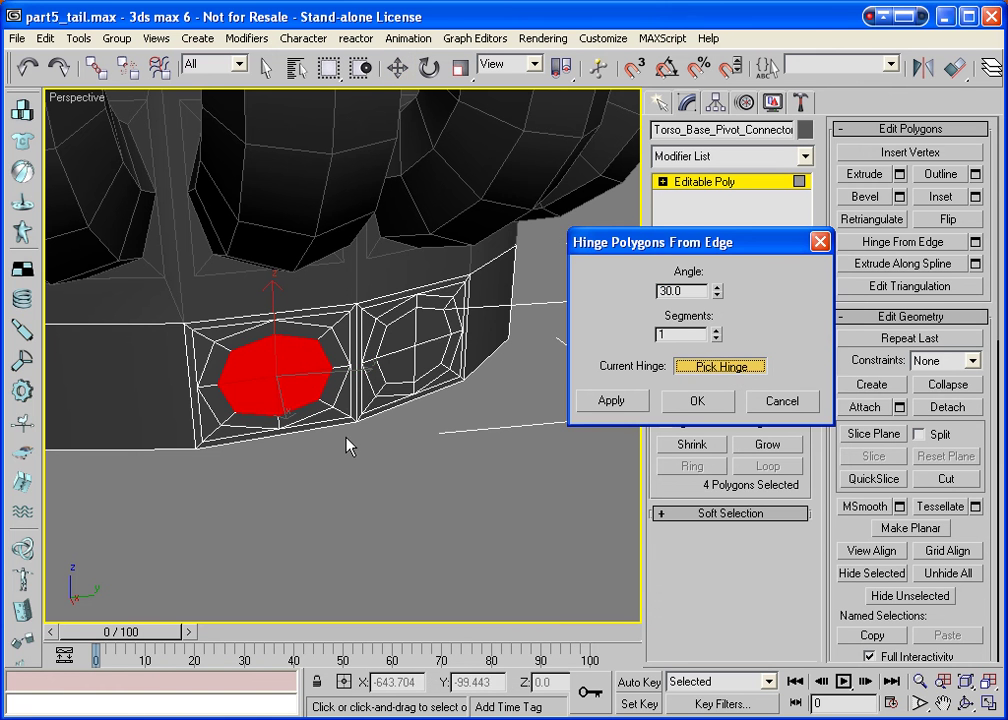
pyautogui.click(297, 432)
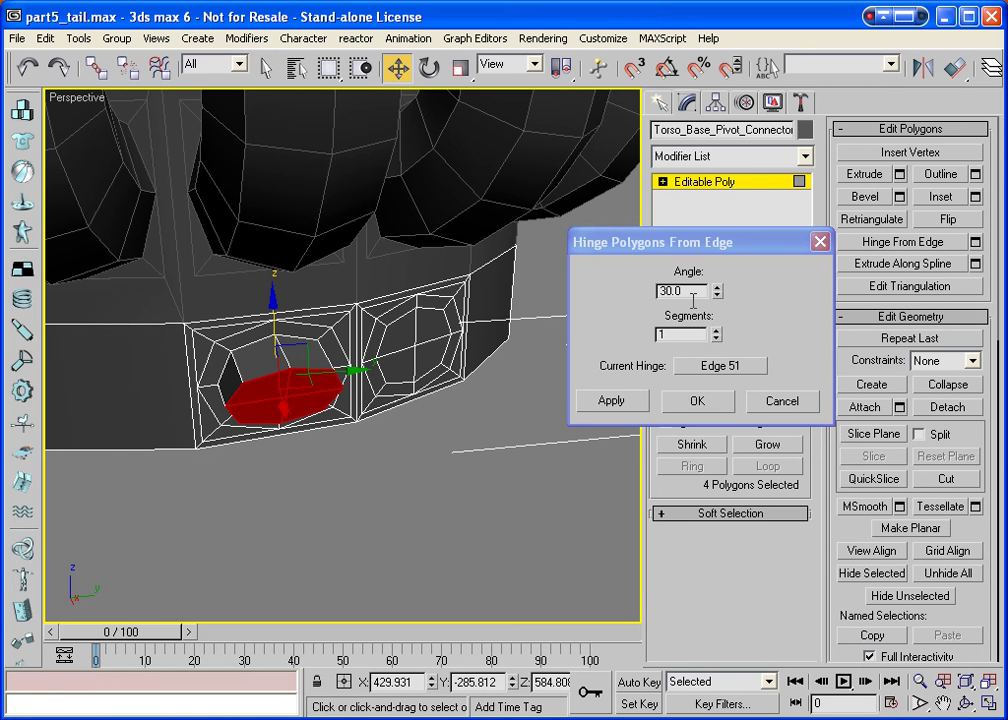
pyautogui.moveTo(695, 292); pyautogui.dragTo(598, 281)
pyautogui.write('90')
pyautogui.press('Tab')
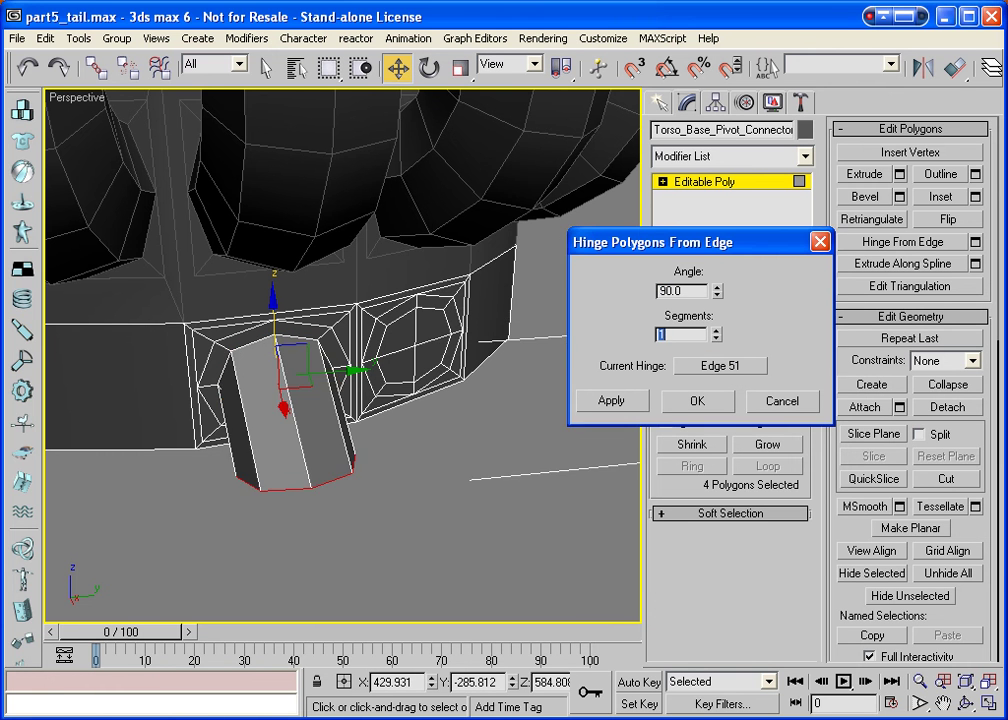
pyautogui.write('5')
pyautogui.press('Tab')
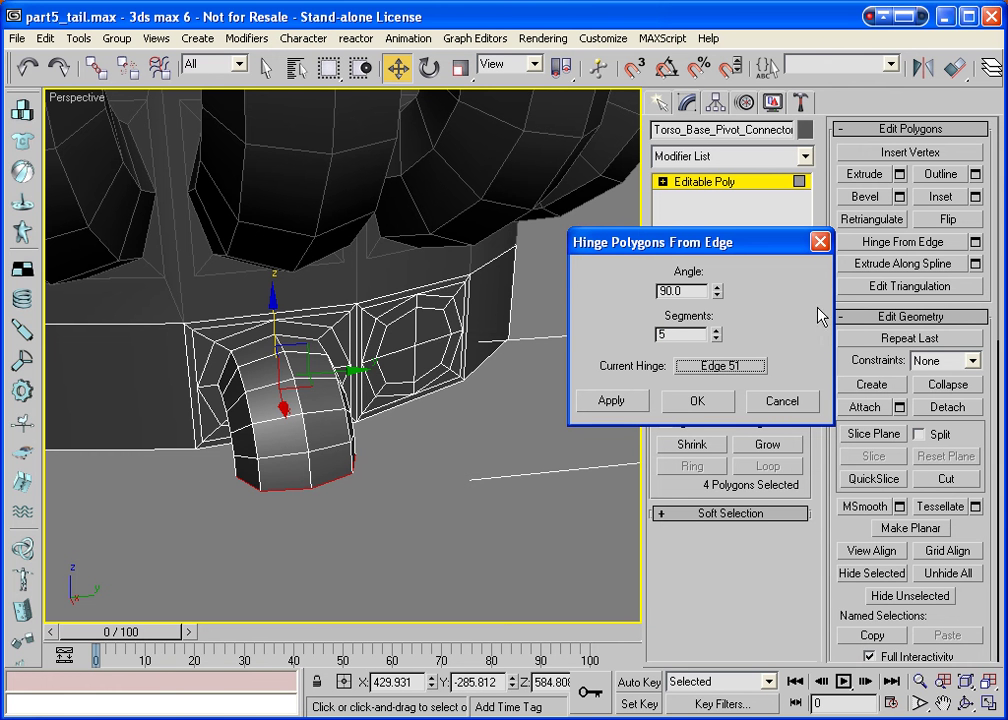
pyautogui.click(685, 335)
pyautogui.press('BackSpace')
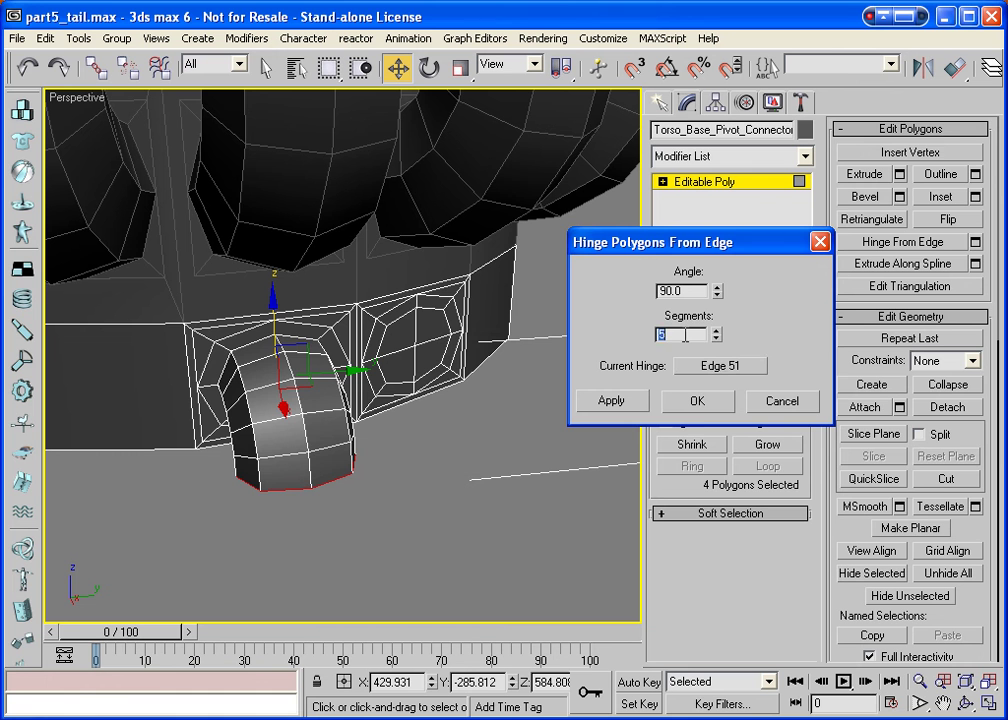
pyautogui.write('8')
pyautogui.press('Tab')
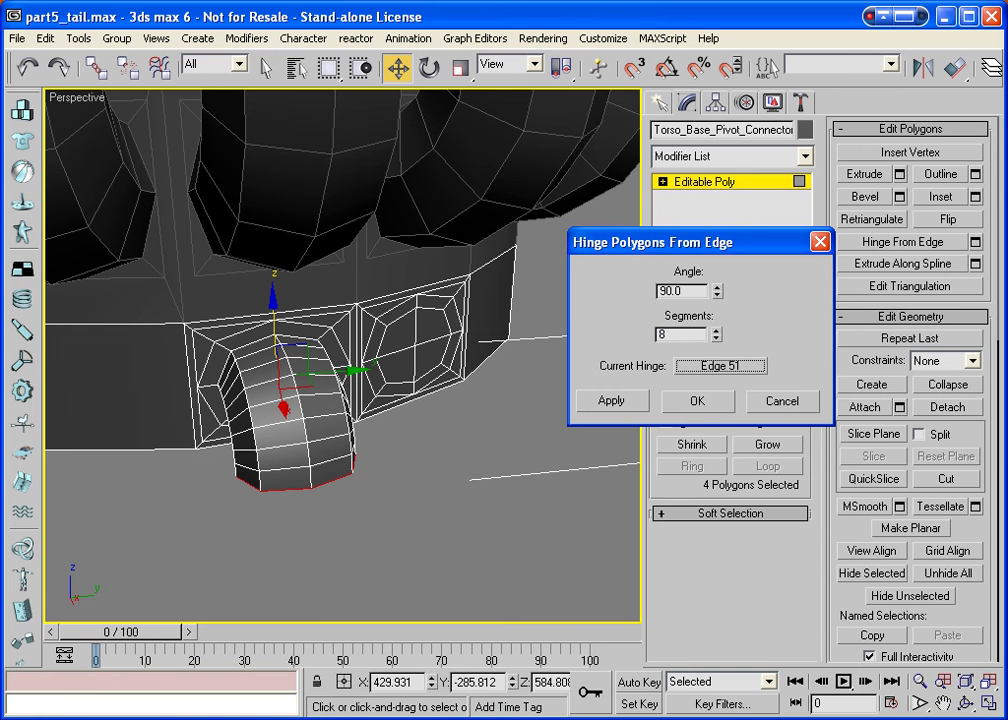
pyautogui.click(699, 405)
# Try deleting the end polygons of the curved tube, and undo the deletion.
pyautogui.press('Delete')
pyautogui.press('Return')
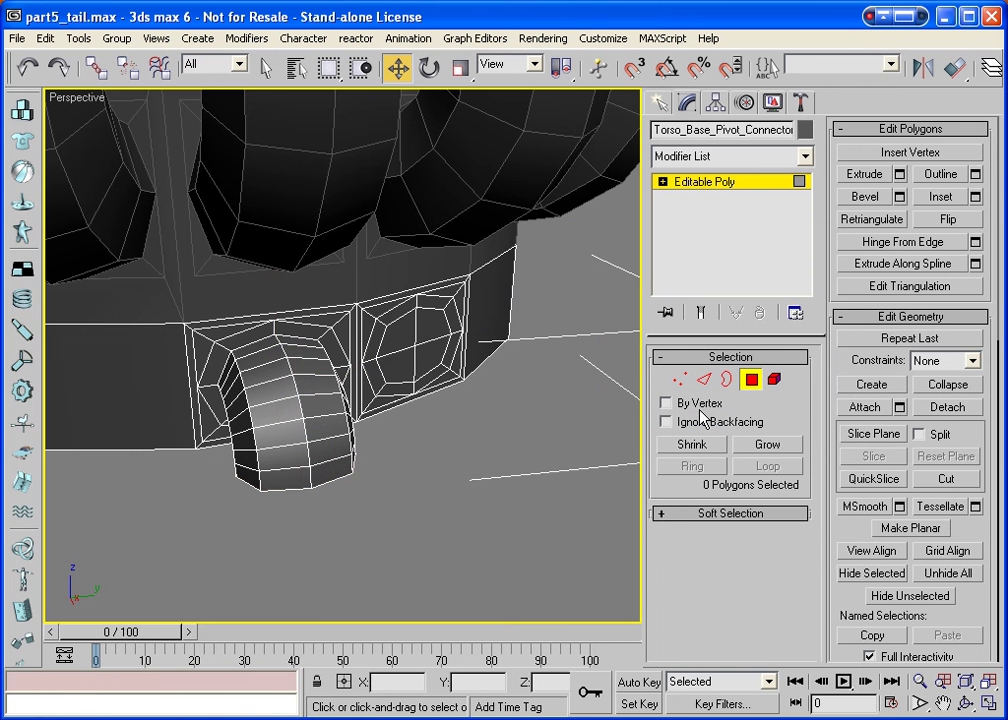
pyautogui.click(965, 703)
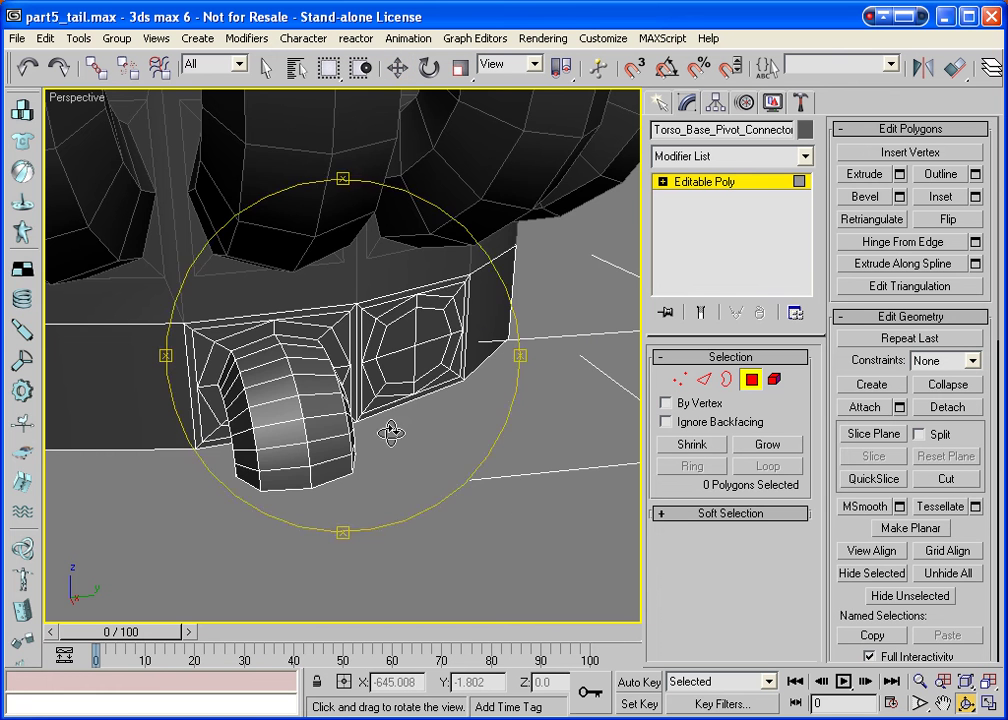
pyautogui.moveTo(389, 432); pyautogui.dragTo(381, 316)
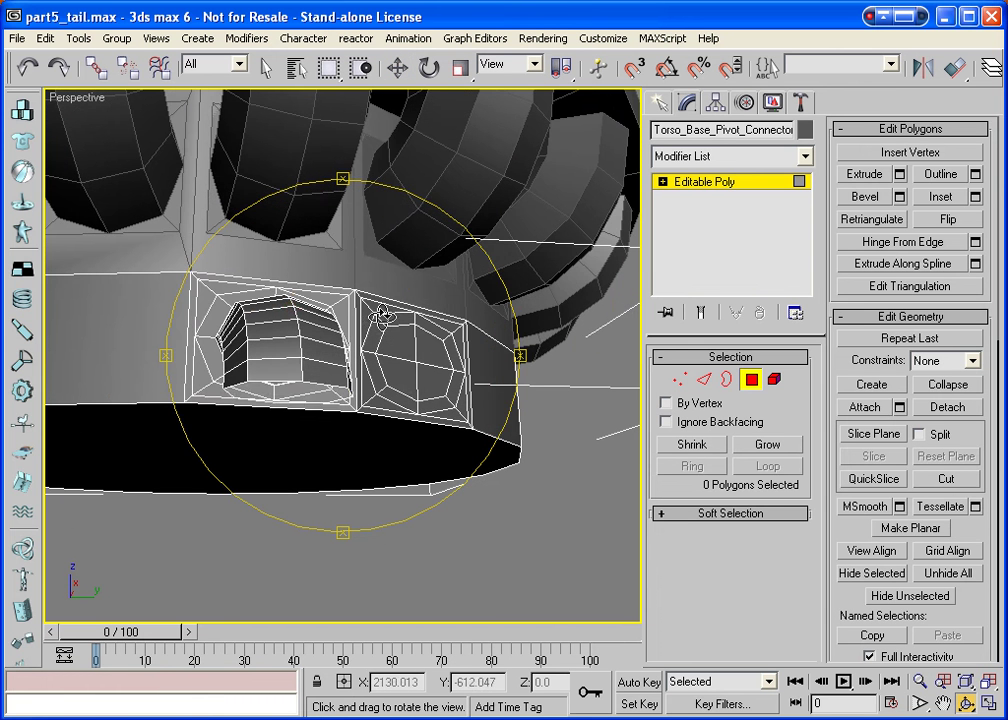
pyautogui.hotkey('ctrl', 'z')
# Select the four central polygons of the neighbouring smoothed panel on the connector ring.
pyautogui.moveTo(394, 387); pyautogui.dragTo(320, 418)
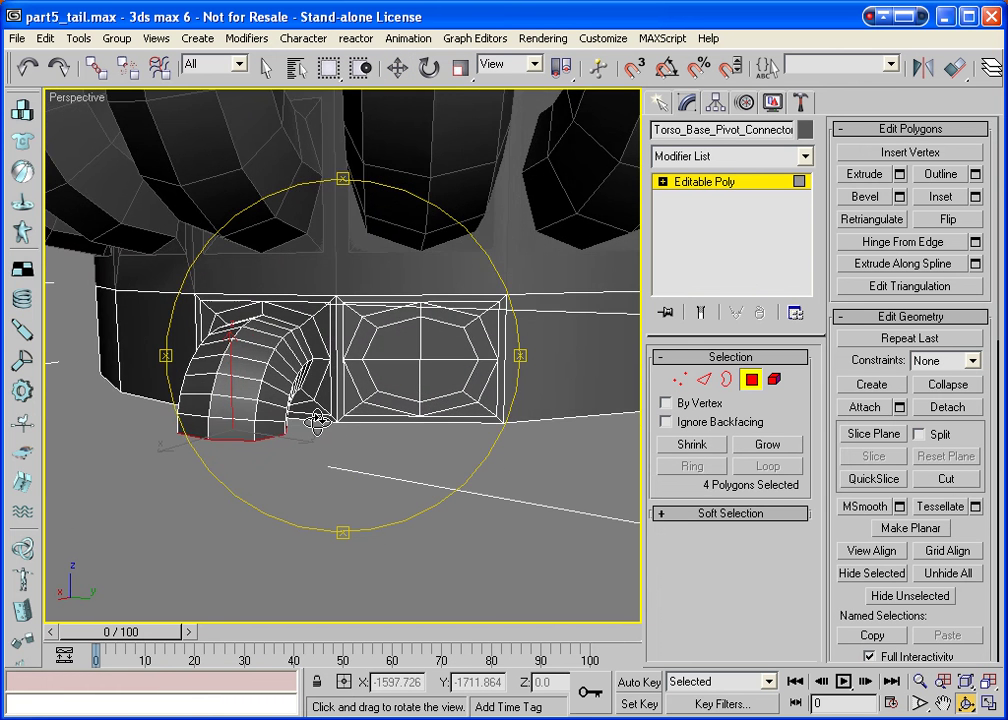
pyautogui.press('w')
pyautogui.click(435, 346)
pyautogui.keyDown('ctrl'); pyautogui.click(407, 346); pyautogui.keyUp('ctrl')
pyautogui.keyDown('ctrl'); pyautogui.click(409, 382); pyautogui.keyUp('ctrl')
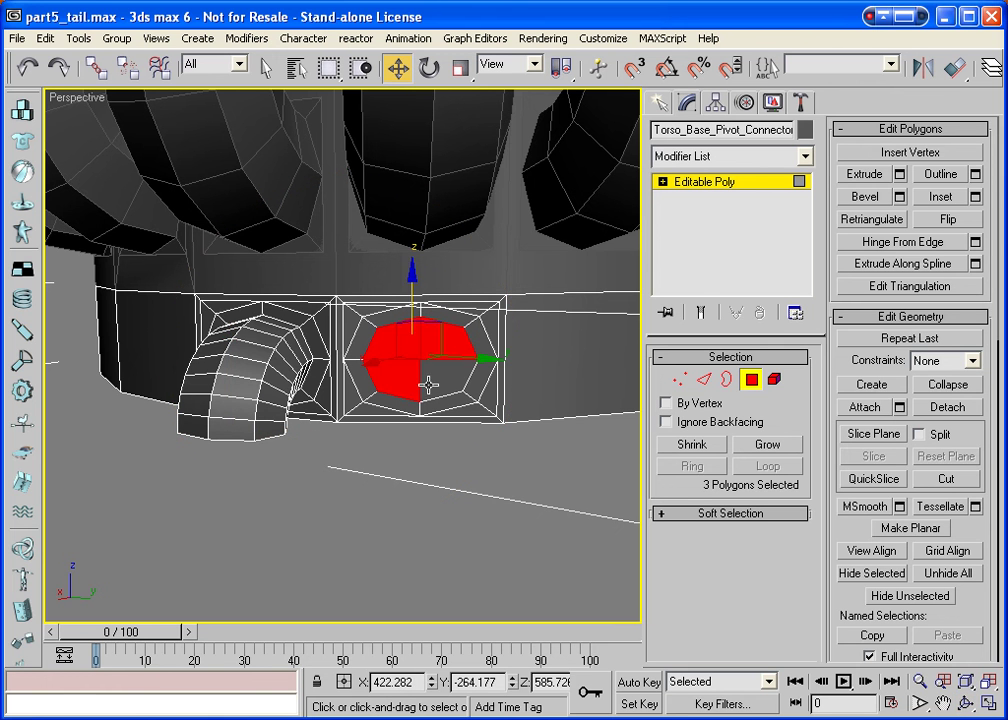
pyautogui.keyDown('ctrl'); pyautogui.click(430, 384); pyautogui.keyUp('ctrl')
# Hinge the neighbouring panel's four polygons 90 degrees from its lower edge with 8 segments to form a second tube.
pyautogui.click(974, 242)
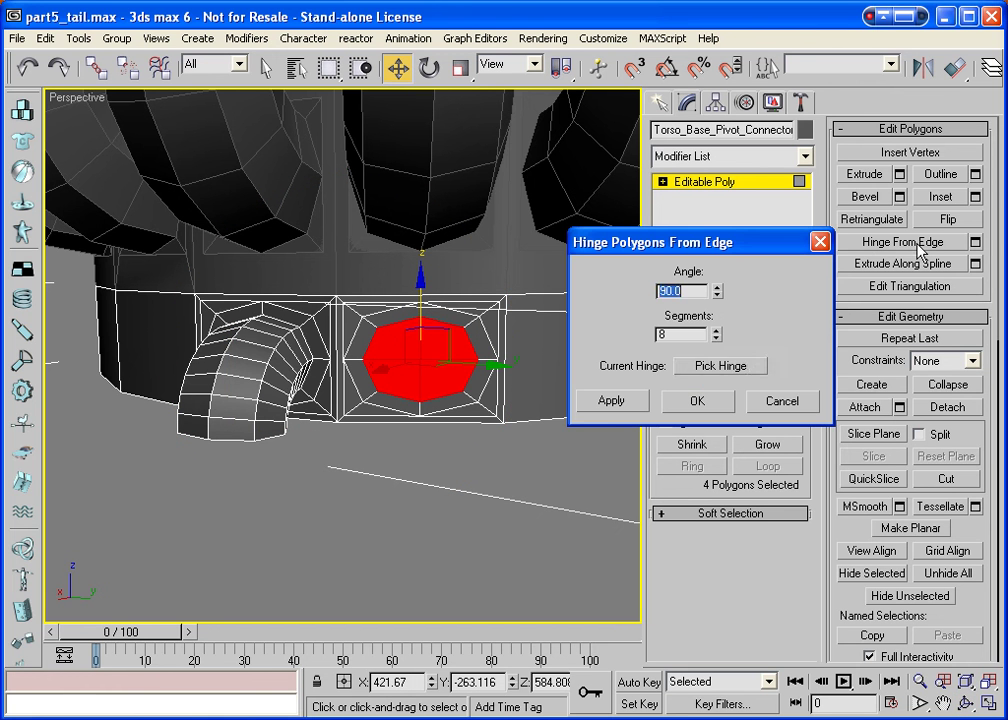
pyautogui.click(740, 366)
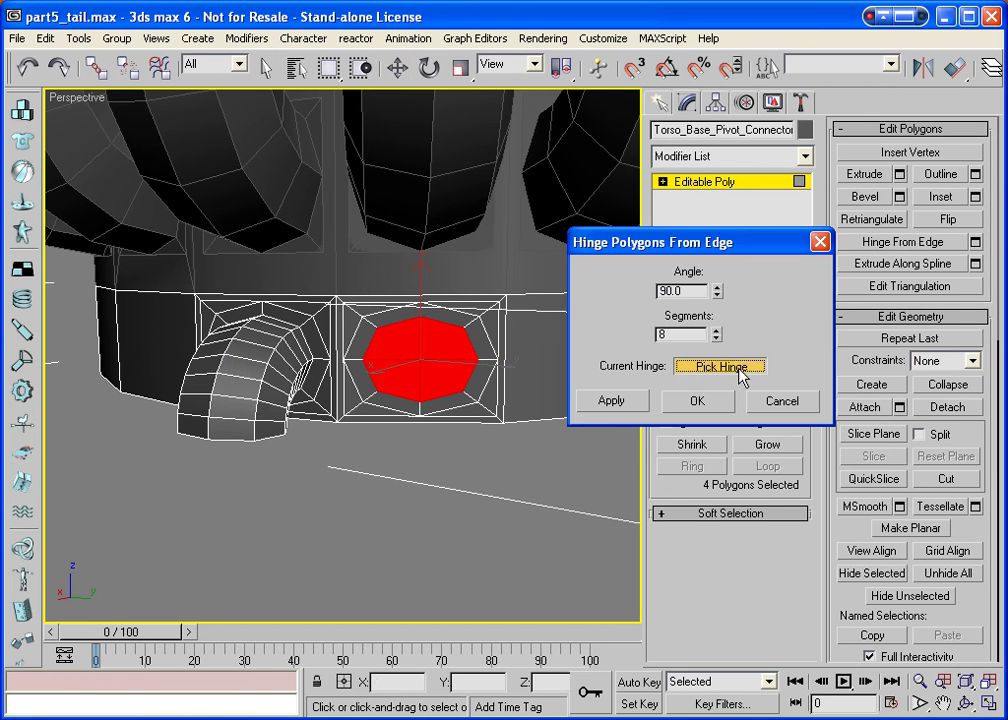
pyautogui.click(468, 424)
pyautogui.click(690, 399)
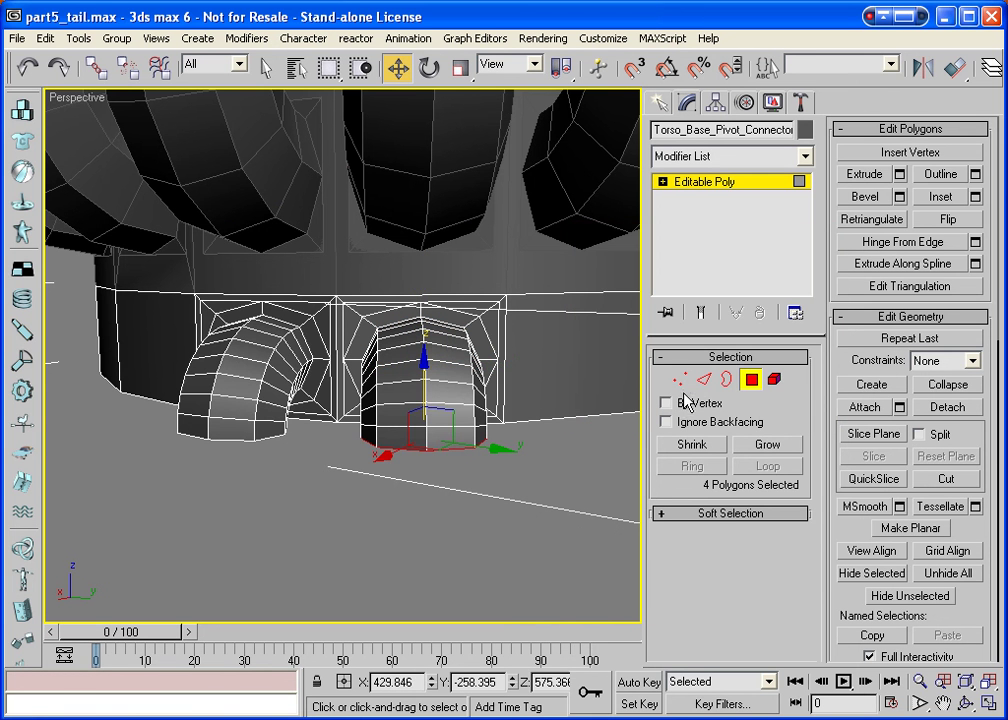
pyautogui.hotkey('ctrl', 'r')
pyautogui.moveTo(356, 479); pyautogui.dragTo(420, 401)
pyautogui.hotkey('alt', 'z')
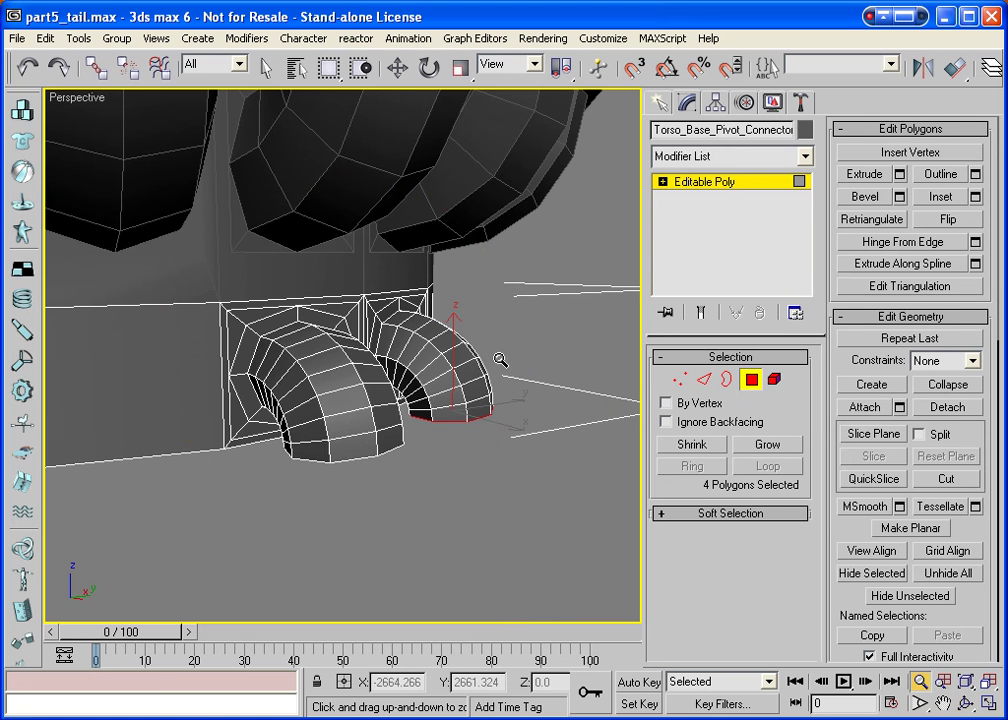
# Select the two adjacent side polygons of the lower connector ring directly beside the curved tubes.
pyautogui.moveTo(500, 355); pyautogui.dragTo(430, 495)
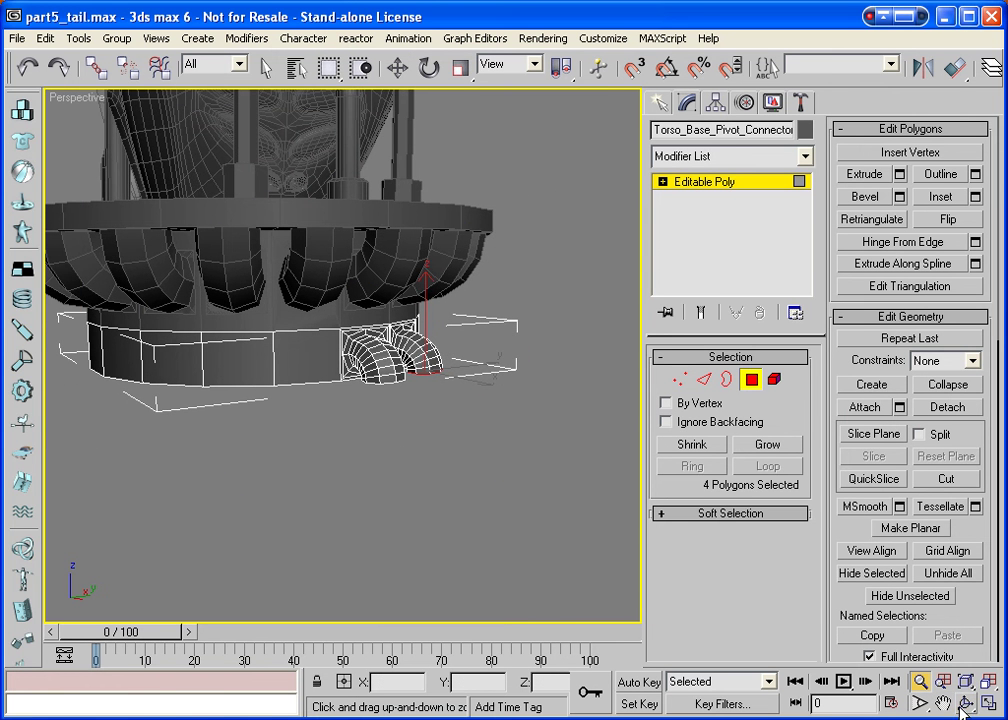
pyautogui.hotkey('ctrl', 'r')
pyautogui.moveTo(340, 340)
pyautogui.mouseDown()
pyautogui.moveTo(328, 353)
pyautogui.moveTo(338, 351)
pyautogui.mouseUp()
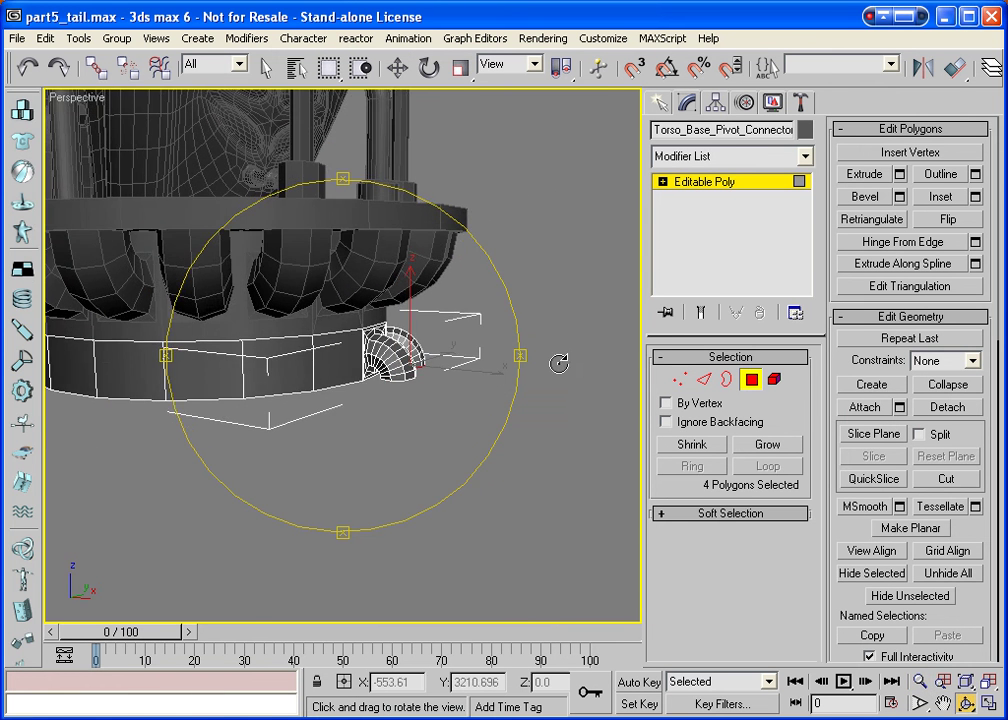
pyautogui.click(774, 379)
pyautogui.press('w')
pyautogui.click(281, 355)
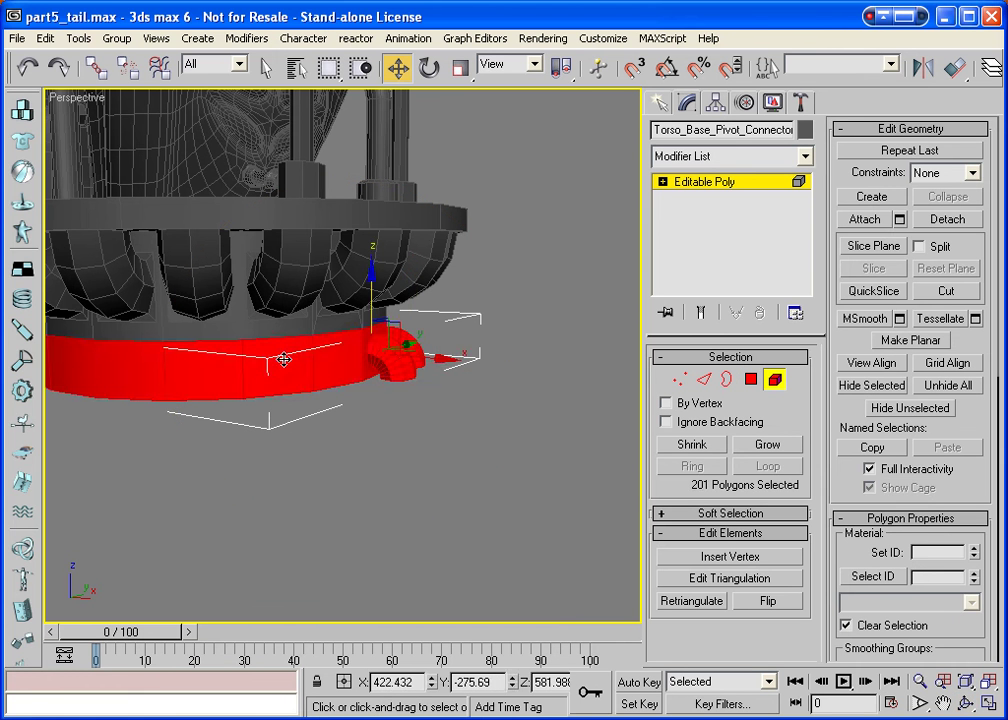
pyautogui.click(325, 492)
pyautogui.click(317, 376)
pyautogui.click(751, 380)
pyautogui.click(325, 376)
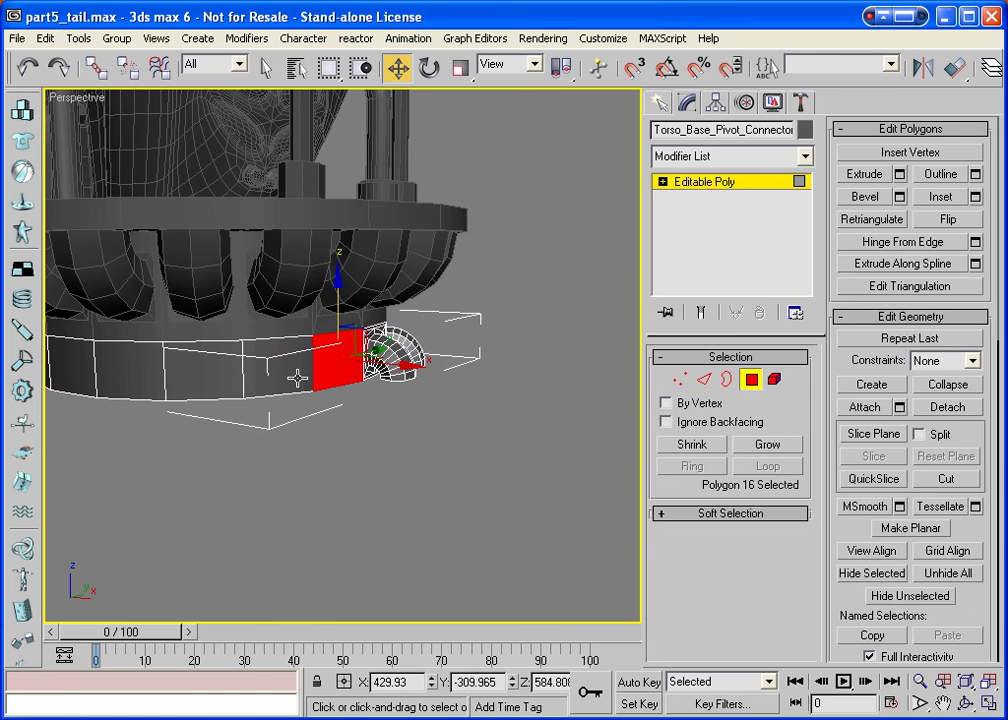
pyautogui.keyDown('ctrl'); pyautogui.click(297, 377); pyautogui.keyUp('ctrl')
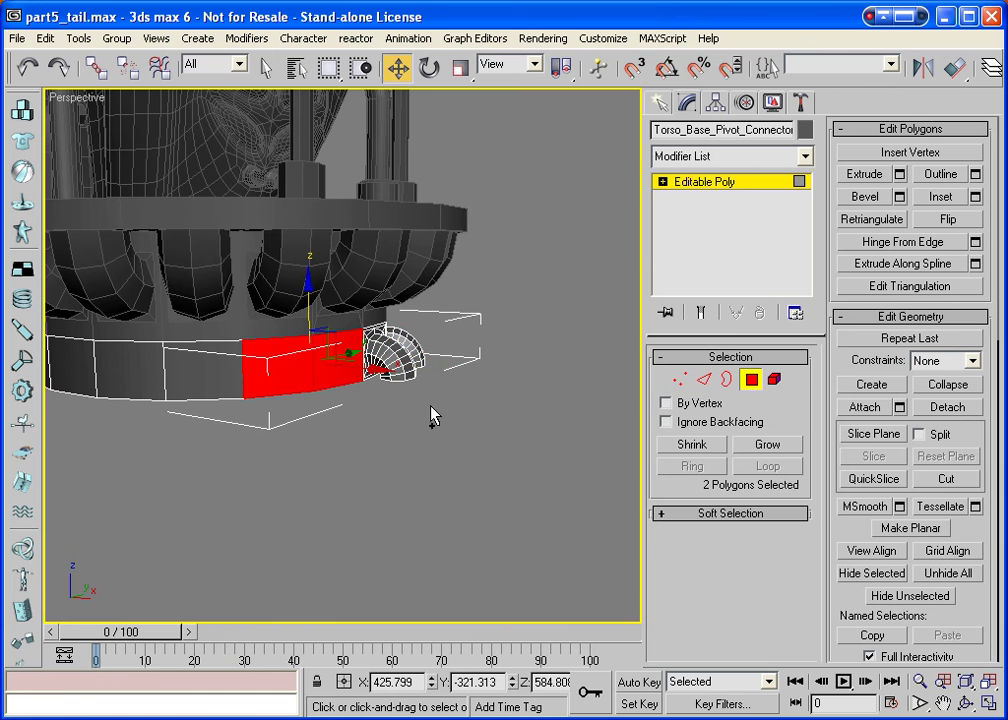
# Bevel the selected polygon pair as a group with height -0.779 and outline amount -1.191, and repeat it on the adjacent pair.
pyautogui.click(898, 196)
pyautogui.moveTo(800, 335); pyautogui.dragTo(790, 445)
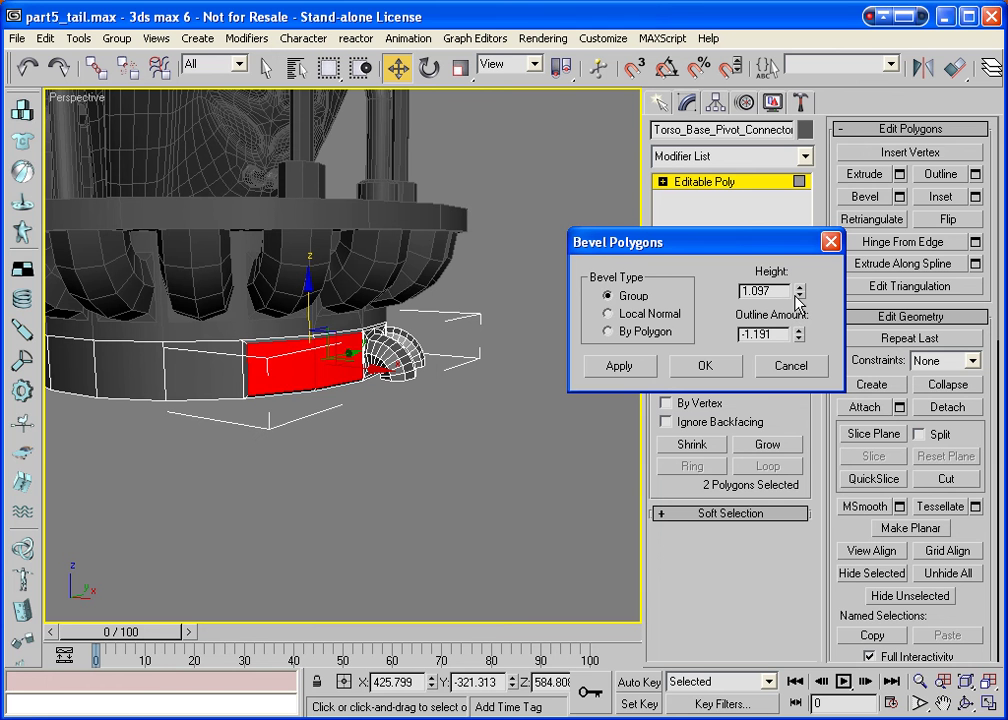
pyautogui.moveTo(799, 291); pyautogui.dragTo(804, 463)
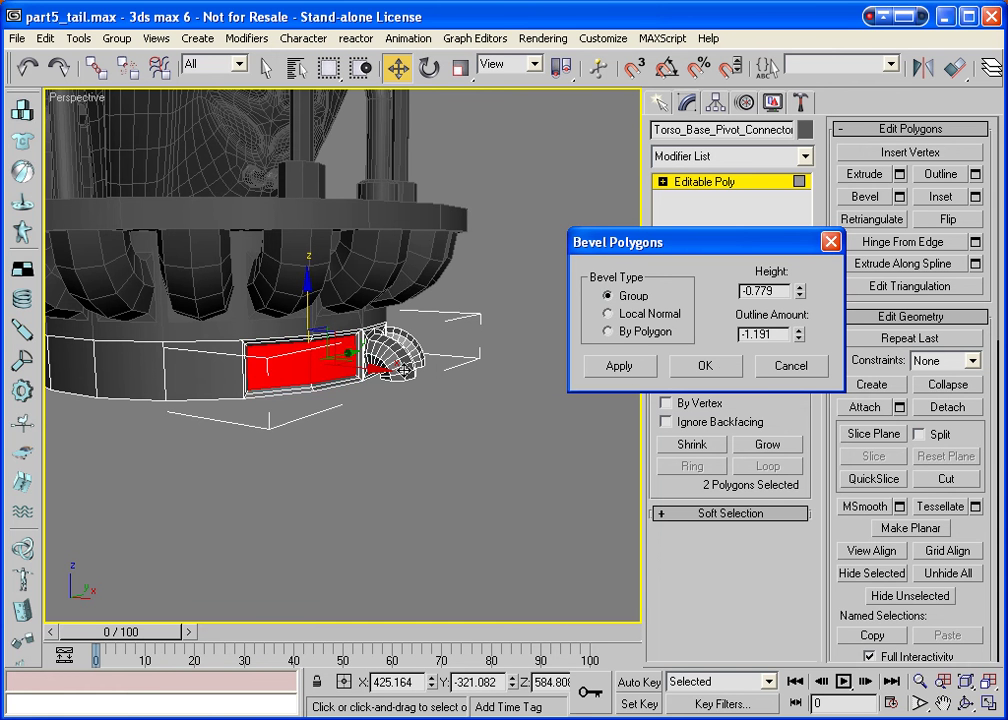
pyautogui.click(205, 368)
pyautogui.keyDown('ctrl'); pyautogui.click(124, 365); pyautogui.keyUp('ctrl')
pyautogui.click(645, 367)
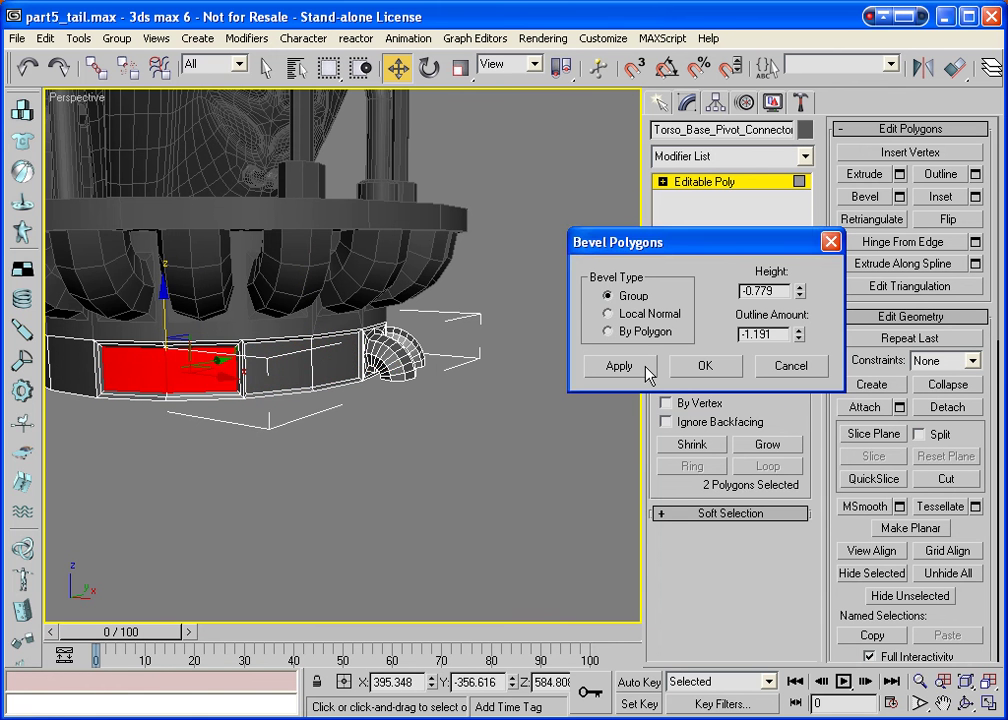
# Continue around the connector ring, applying the -0.779 height, -1.191 outline group bevel to the following two polygon pairs.
pyautogui.click(965, 703)
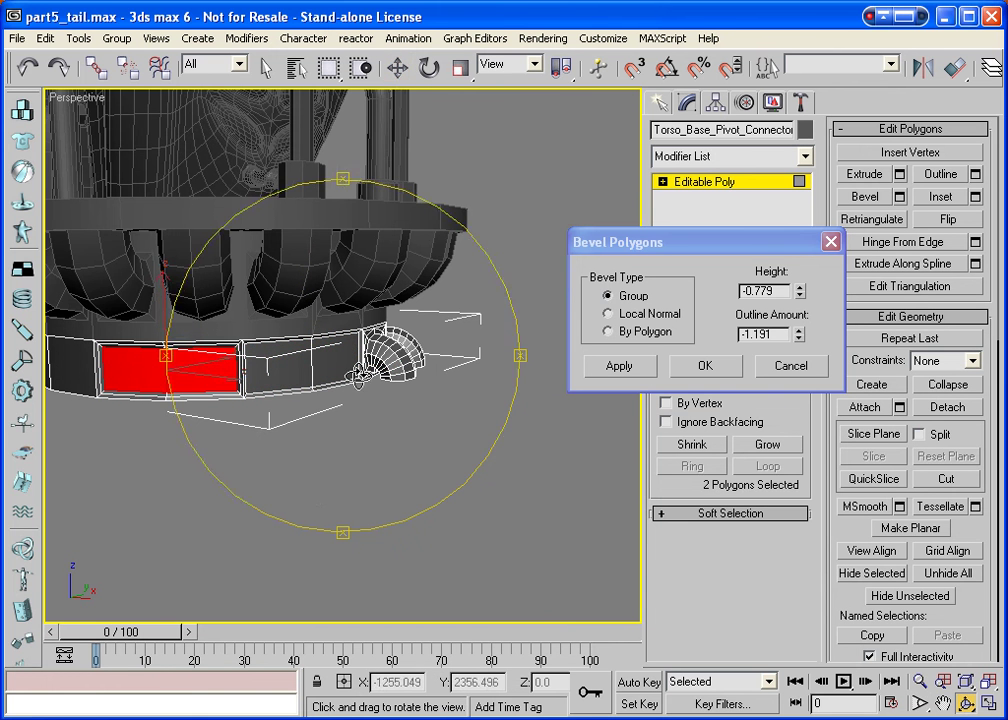
pyautogui.moveTo(460, 378); pyautogui.dragTo(516, 381)
pyautogui.rightClick(517, 380)
pyautogui.click(409, 416)
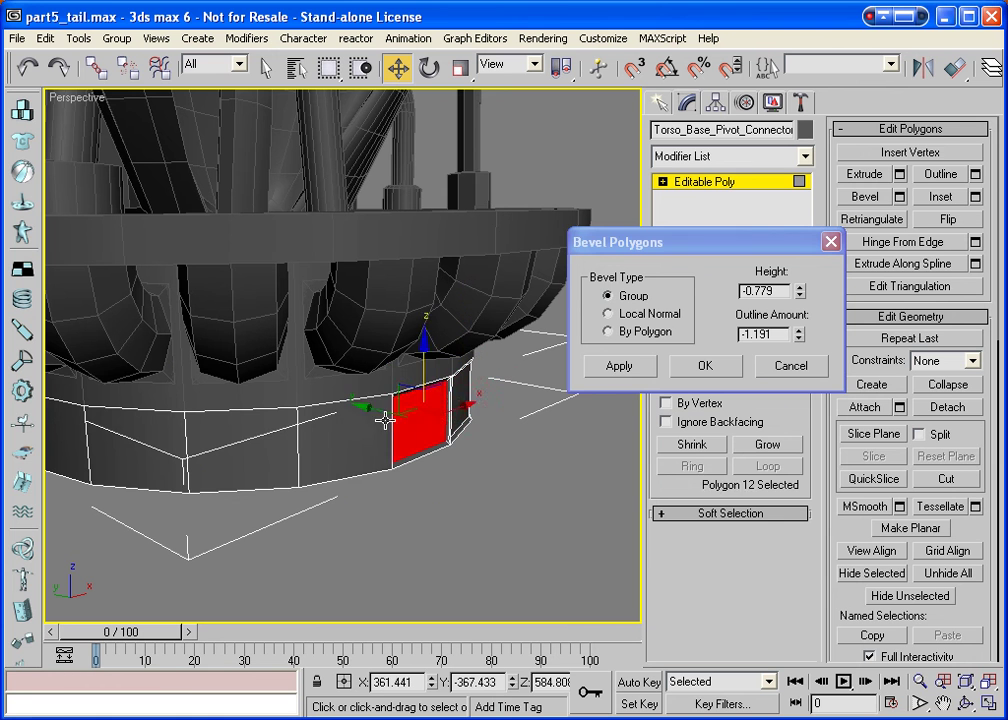
pyautogui.keyDown('ctrl'); pyautogui.click(376, 423); pyautogui.keyUp('ctrl')
pyautogui.click(613, 377)
pyautogui.click(240, 440)
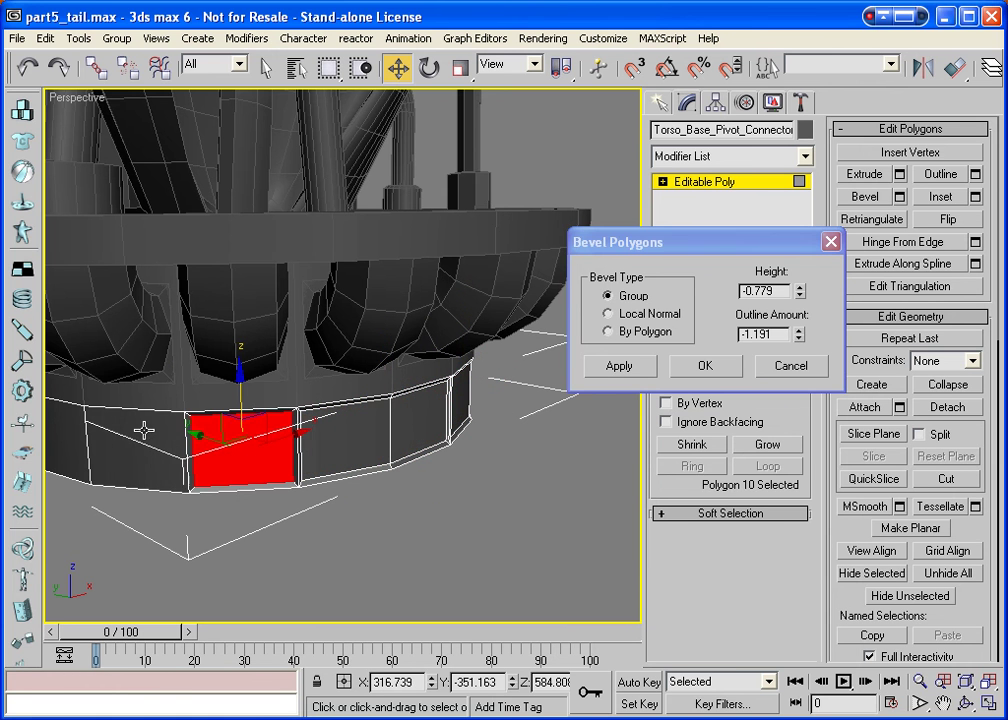
pyautogui.keyDown('ctrl'); pyautogui.click(146, 435); pyautogui.keyUp('ctrl')
pyautogui.click(618, 370)
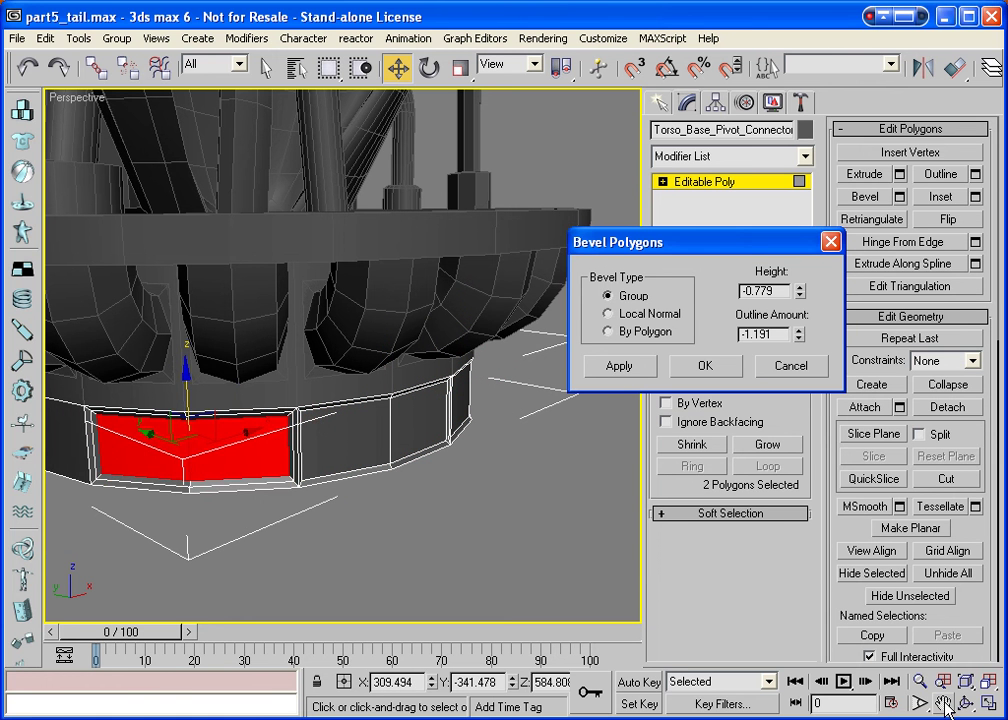
# Skip the rear pair of ring polygons and apply the same group bevel to the two polygon pairs beyond it.
pyautogui.click(965, 703)
pyautogui.moveTo(326, 423); pyautogui.dragTo(452, 417)
pyautogui.rightClick(452, 417)
pyautogui.click(412, 427)
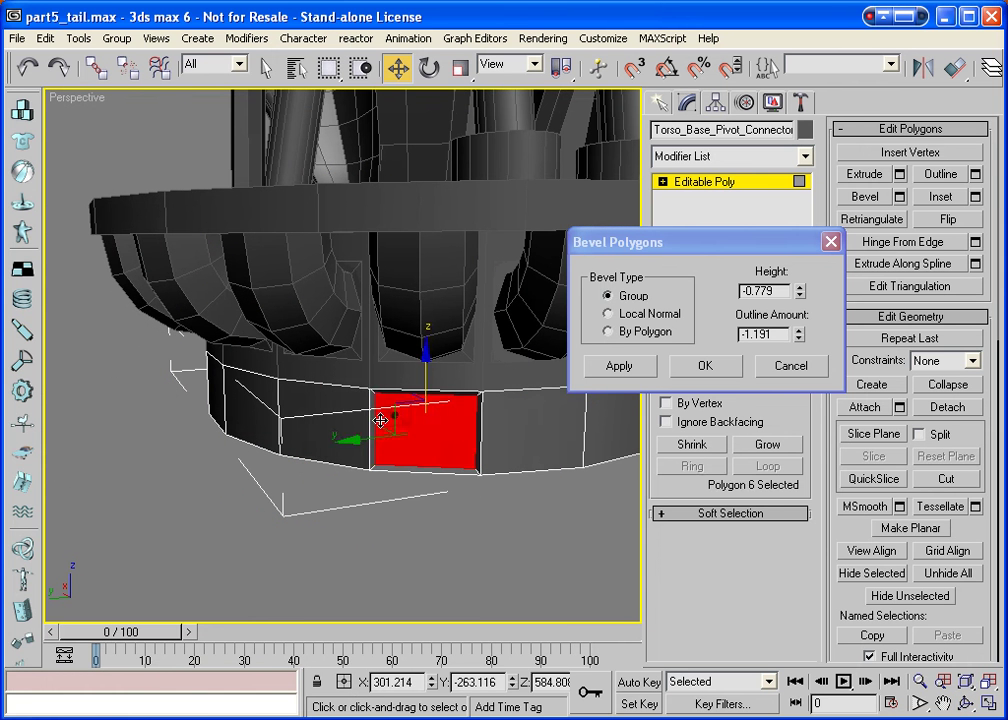
pyautogui.keyDown('ctrl'); pyautogui.click(330, 420); pyautogui.keyUp('ctrl')
pyautogui.click(619, 366)
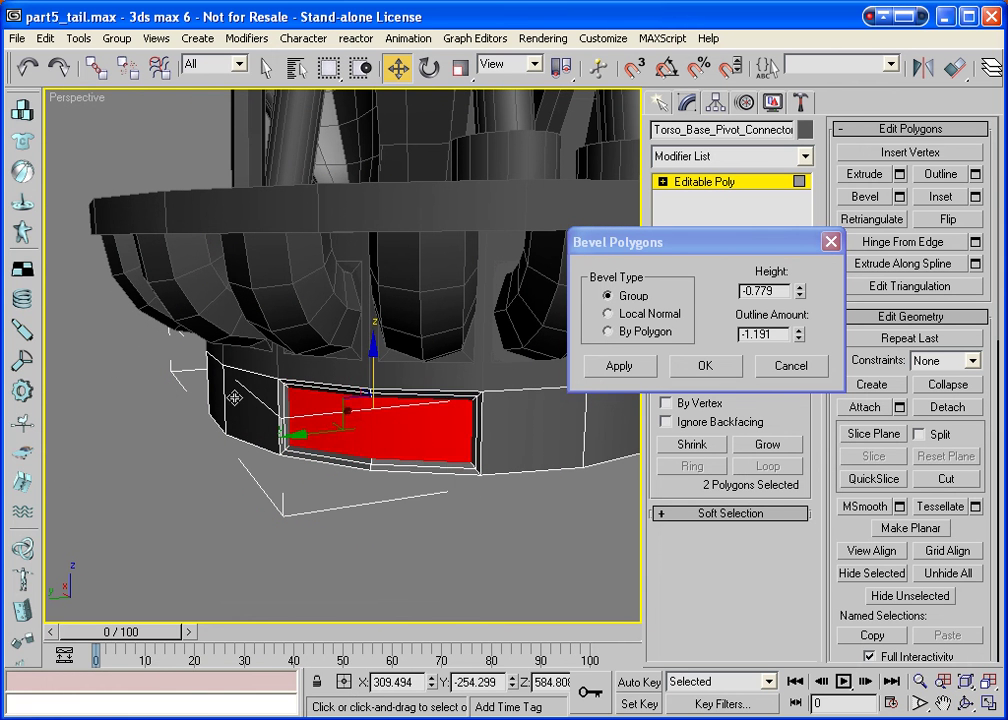
pyautogui.click(216, 388)
pyautogui.keyDown('ctrl'); pyautogui.click(216, 392); pyautogui.keyUp('ctrl')
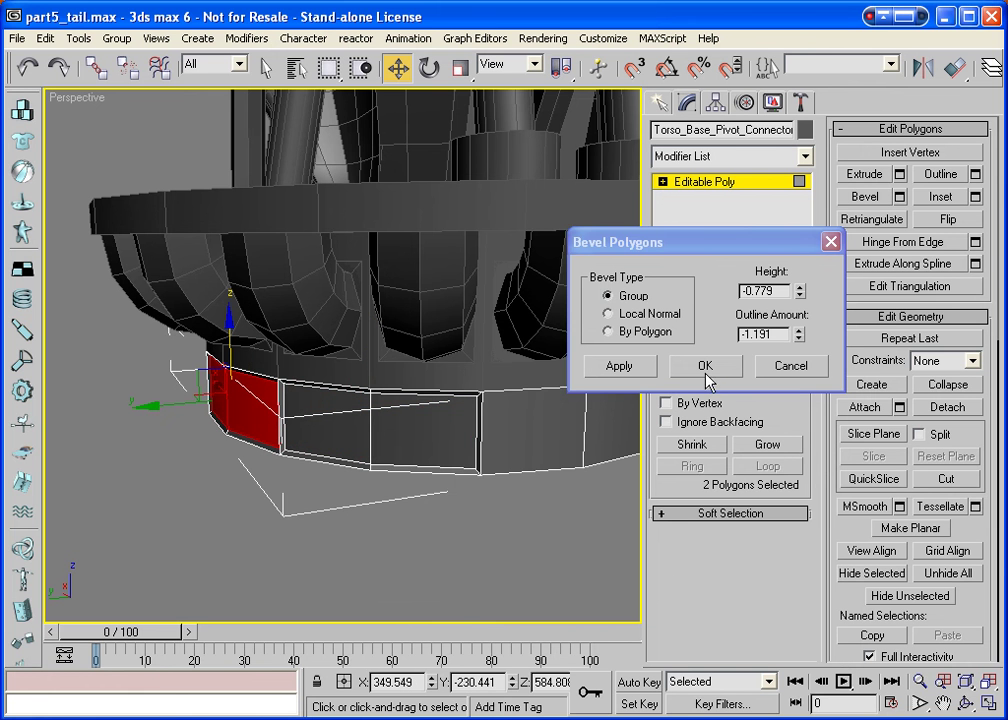
# Bevel the last plain polygon pair beside the tubes on the far side with the same settings and finish the bevelling.
pyautogui.hotkey('ctrl', 'r')
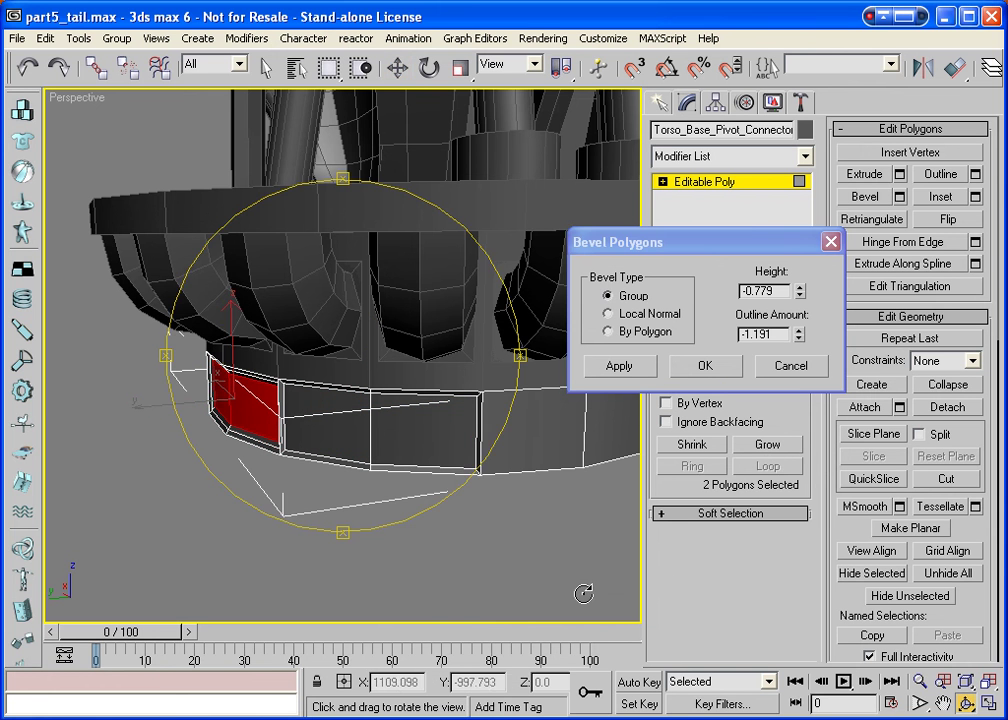
pyautogui.moveTo(331, 360); pyautogui.dragTo(502, 391)
pyautogui.rightClick(502, 391)
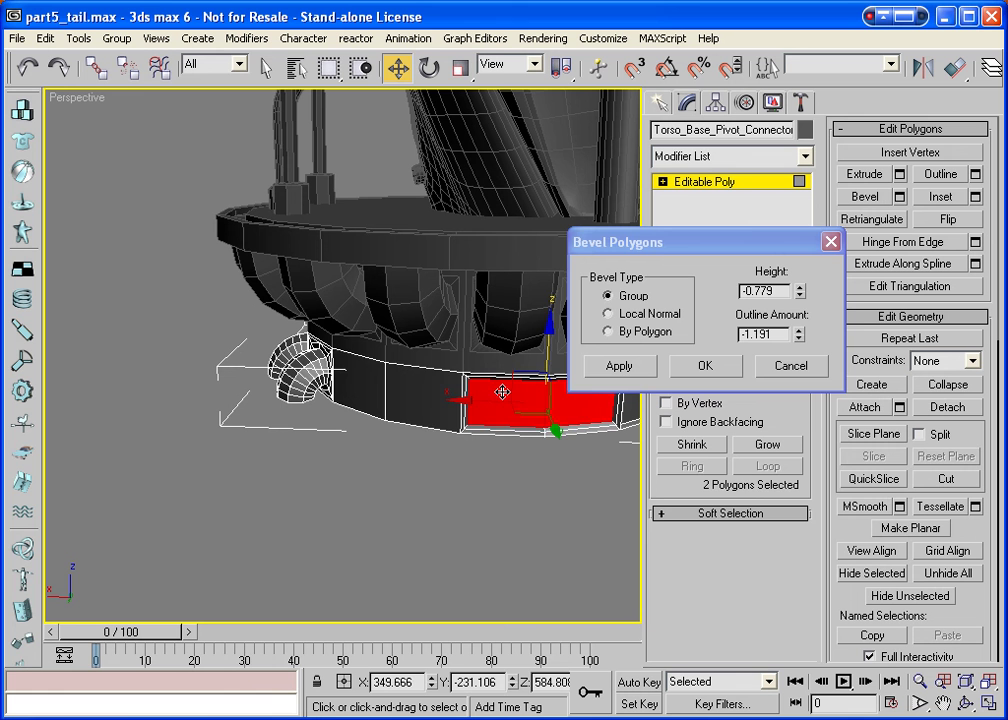
pyautogui.click(434, 391)
pyautogui.keyDown('ctrl'); pyautogui.click(362, 385); pyautogui.keyUp('ctrl')
pyautogui.click(698, 366)
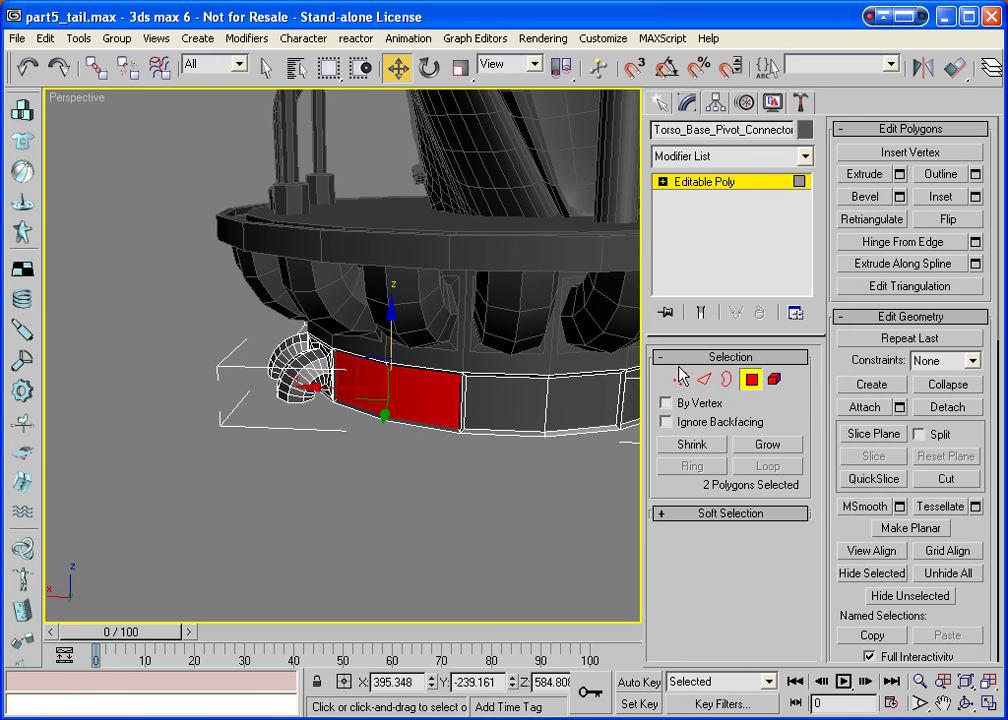
# Select the two unbevelled polygons at the rear of the ring and make the Left view active in the four-view layout.
pyautogui.click(968, 703)
pyautogui.moveTo(460, 375); pyautogui.dragTo(277, 341)
pyautogui.press('w')
pyautogui.click(385, 376)
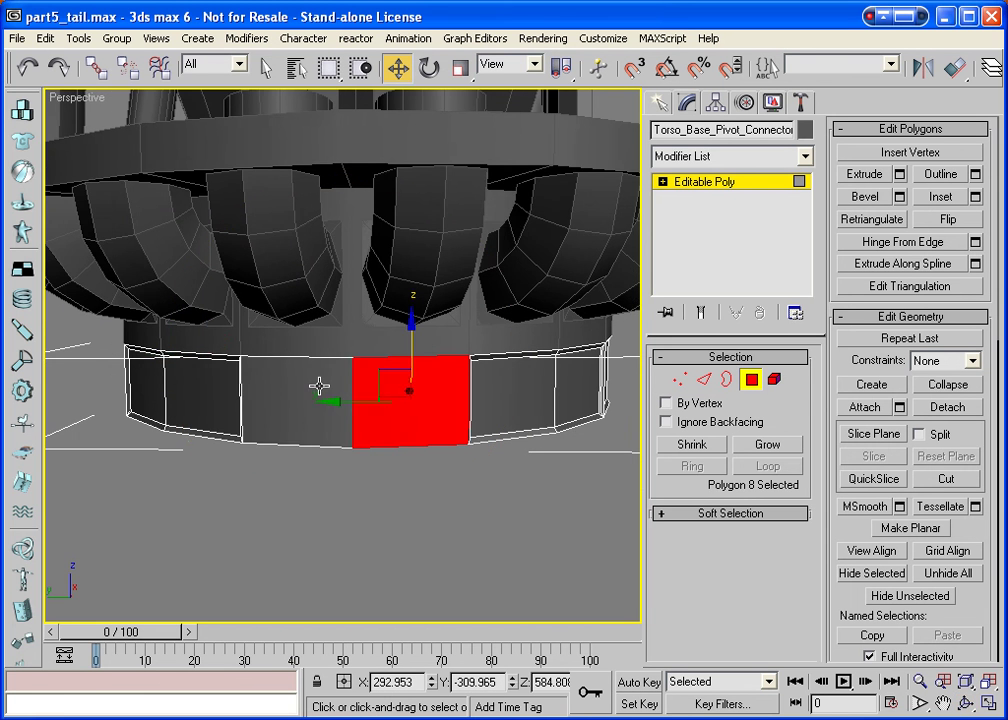
pyautogui.keyDown('ctrl'); pyautogui.click(317, 382); pyautogui.keyUp('ctrl')
pyautogui.click(986, 704)
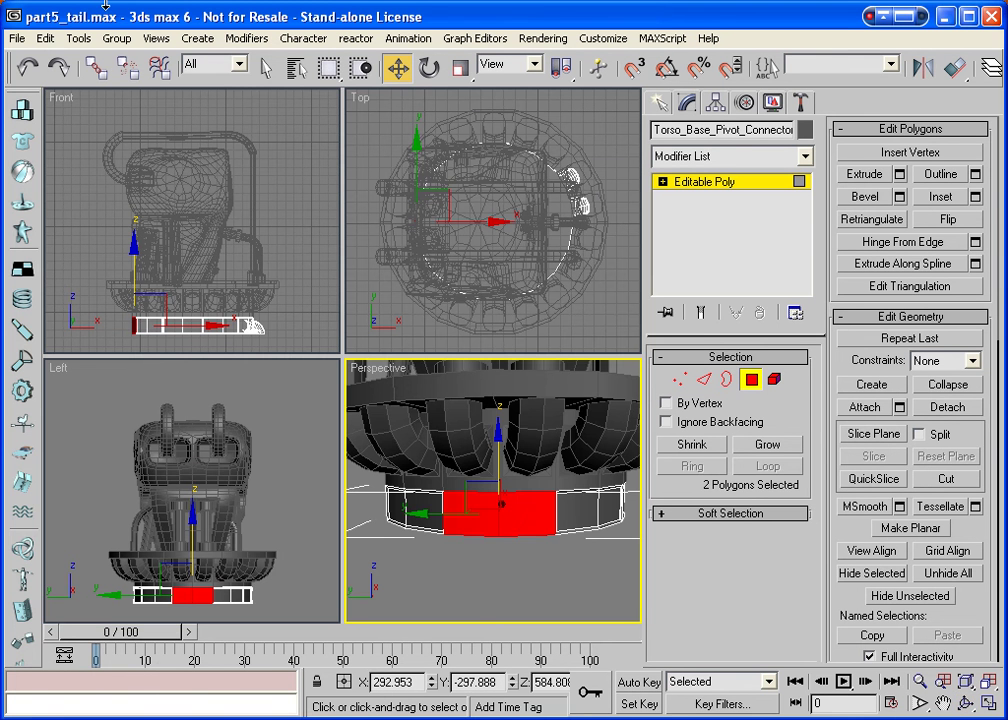
pyautogui.rightClick(70, 388)
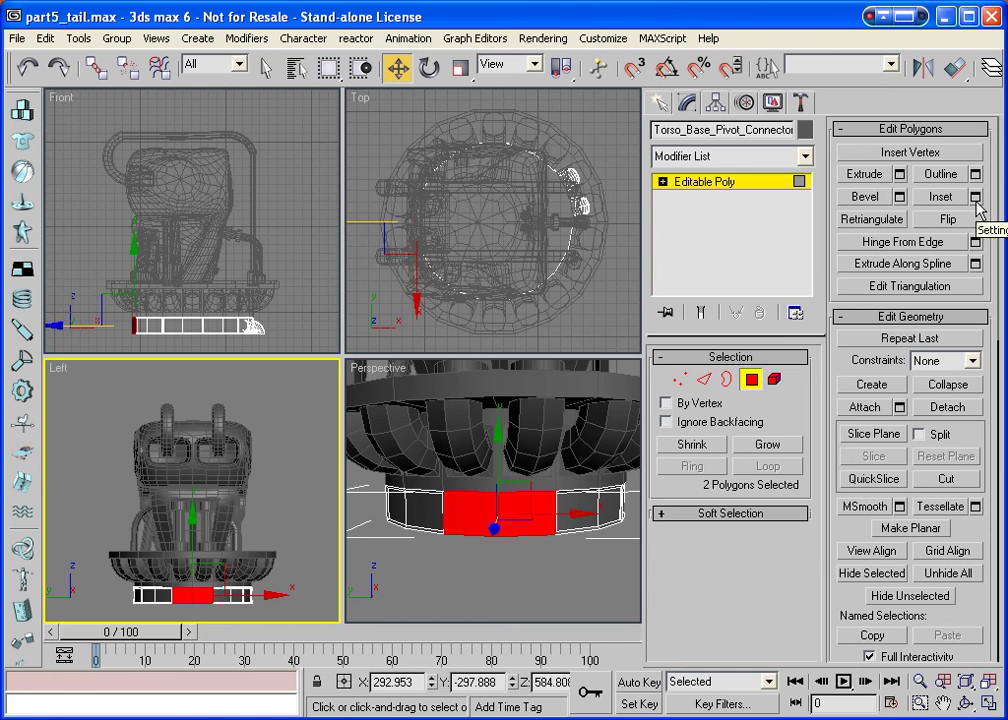
# Inset the two rear polygons as a group by 1.0 and view-align them to the Left view.
pyautogui.click(976, 197)
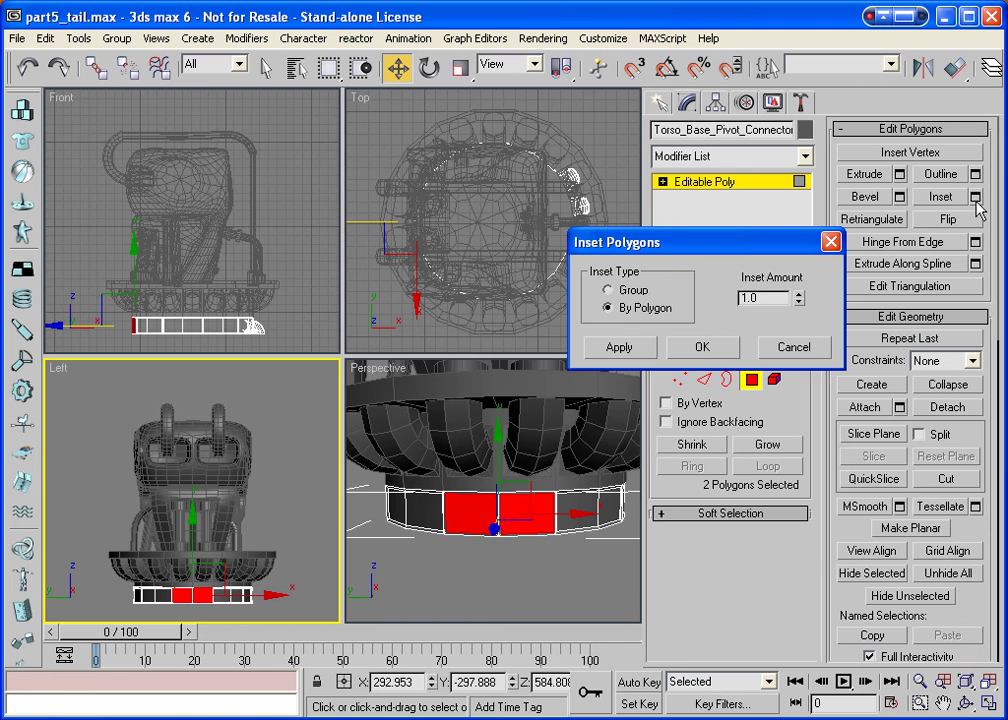
pyautogui.click(610, 291)
pyautogui.click(698, 347)
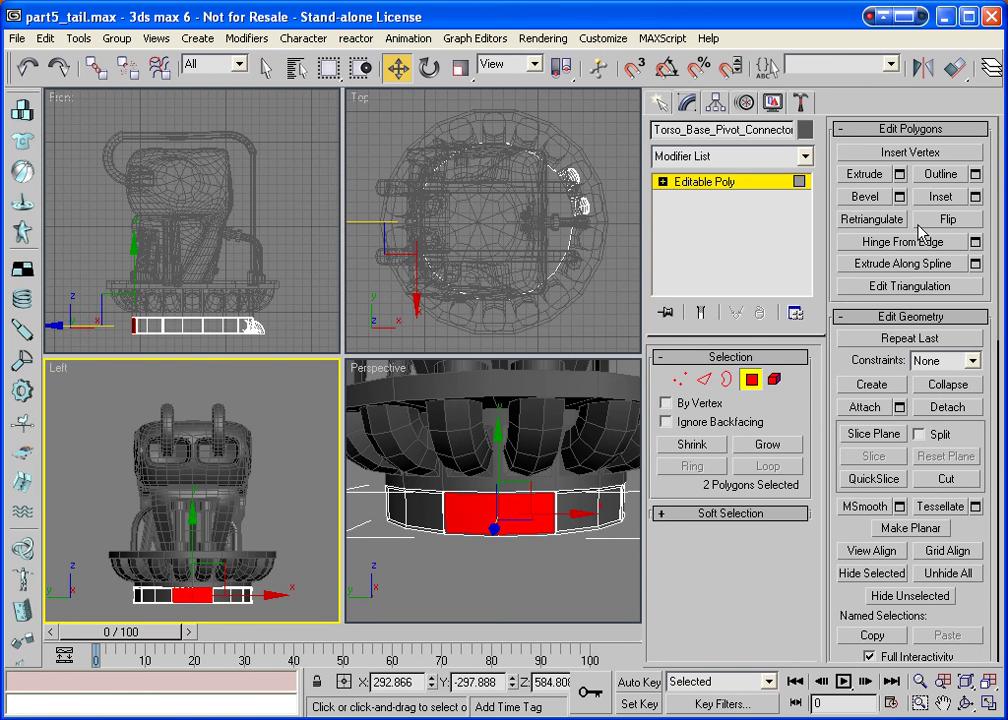
pyautogui.click(855, 552)
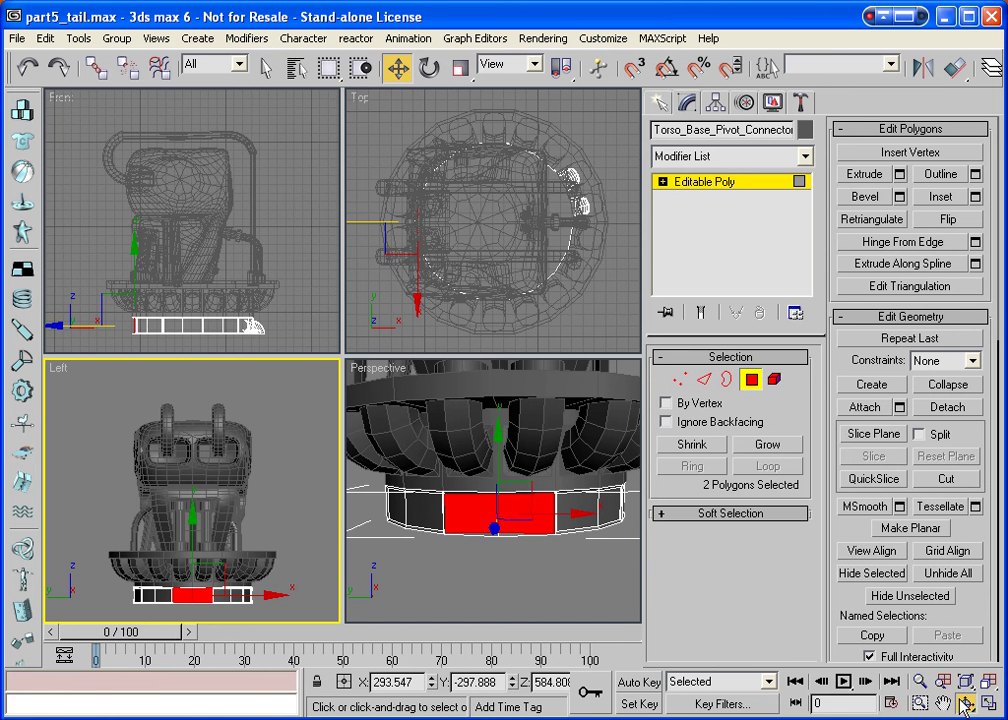
# Examine the aligned rear polygons up close and from several angles around the whole model in the Perspective view.
pyautogui.hotkey('ctrl', 'r')
pyautogui.click(456, 421)
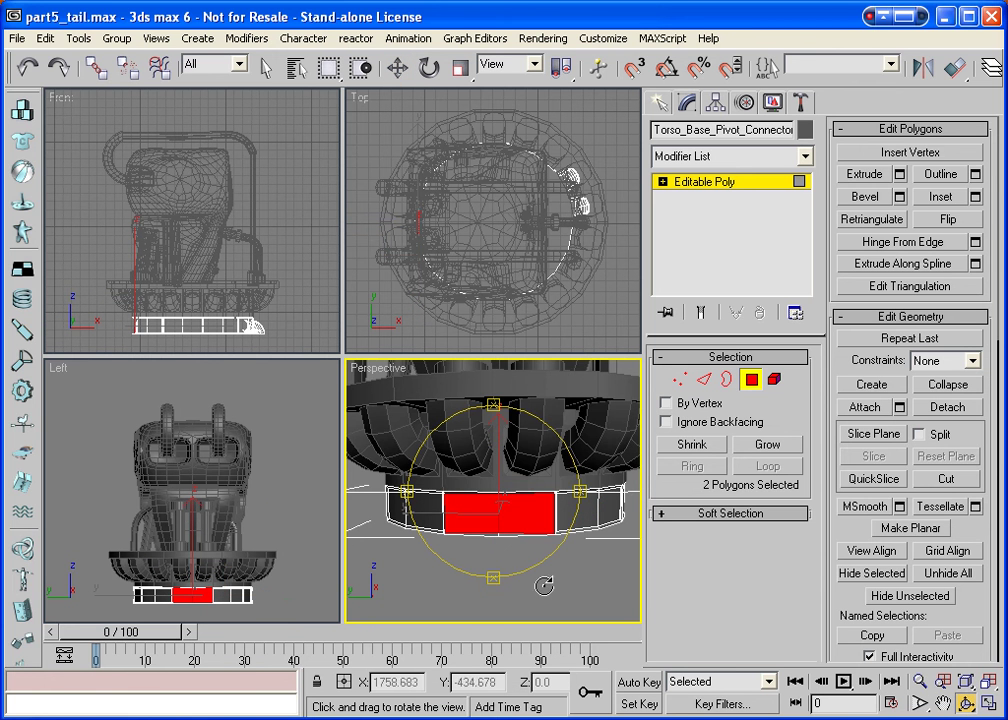
pyautogui.moveTo(455, 500); pyautogui.dragTo(435, 400)
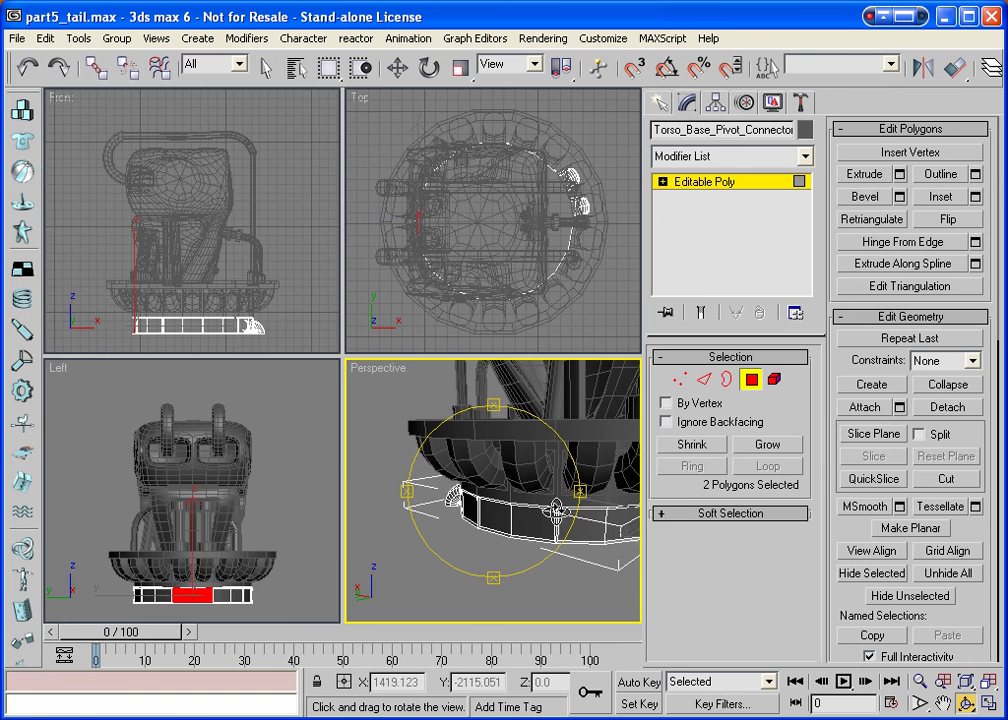
pyautogui.click(988, 706)
pyautogui.click(988, 682)
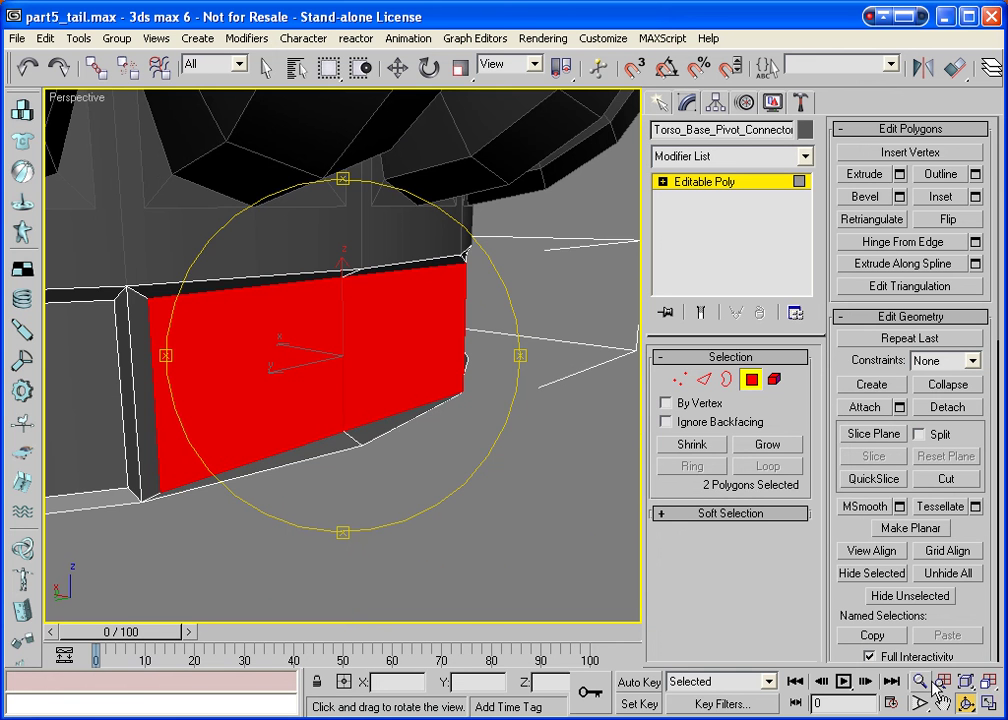
pyautogui.click(988, 682)
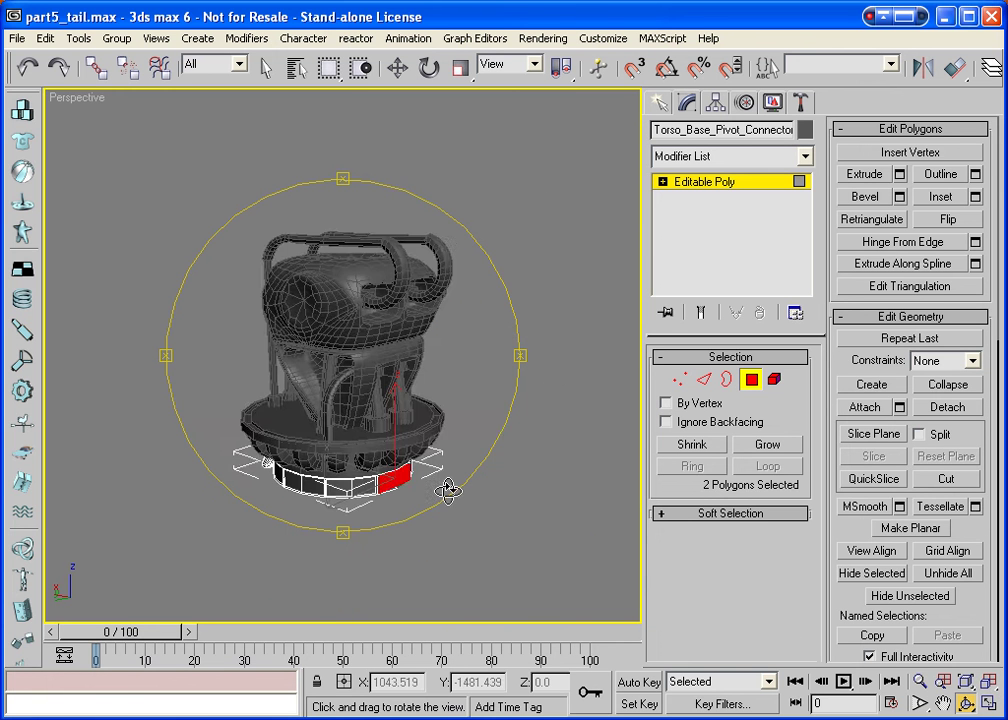
pyautogui.moveTo(376, 380); pyautogui.dragTo(252, 360)
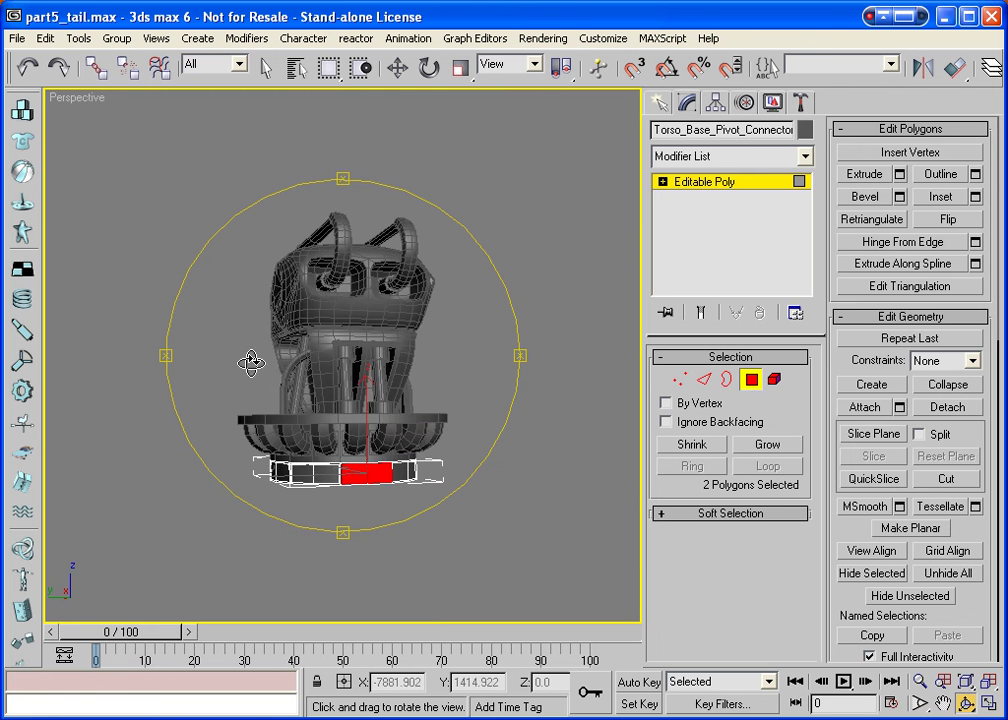
pyautogui.moveTo(401, 458); pyautogui.dragTo(406, 487)
pyautogui.moveTo(397, 489); pyautogui.dragTo(484, 488)
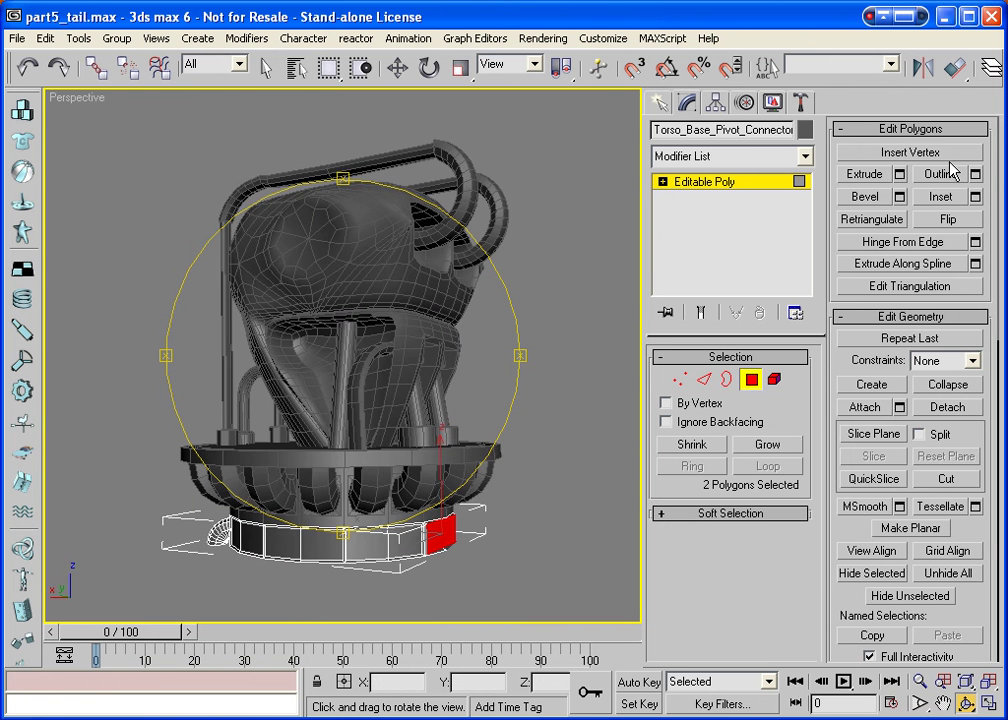
# Extrude the two rear polygons of the ring as a group, repeating a height of 20.371 to form a seven-segment tail.
pyautogui.click(899, 174)
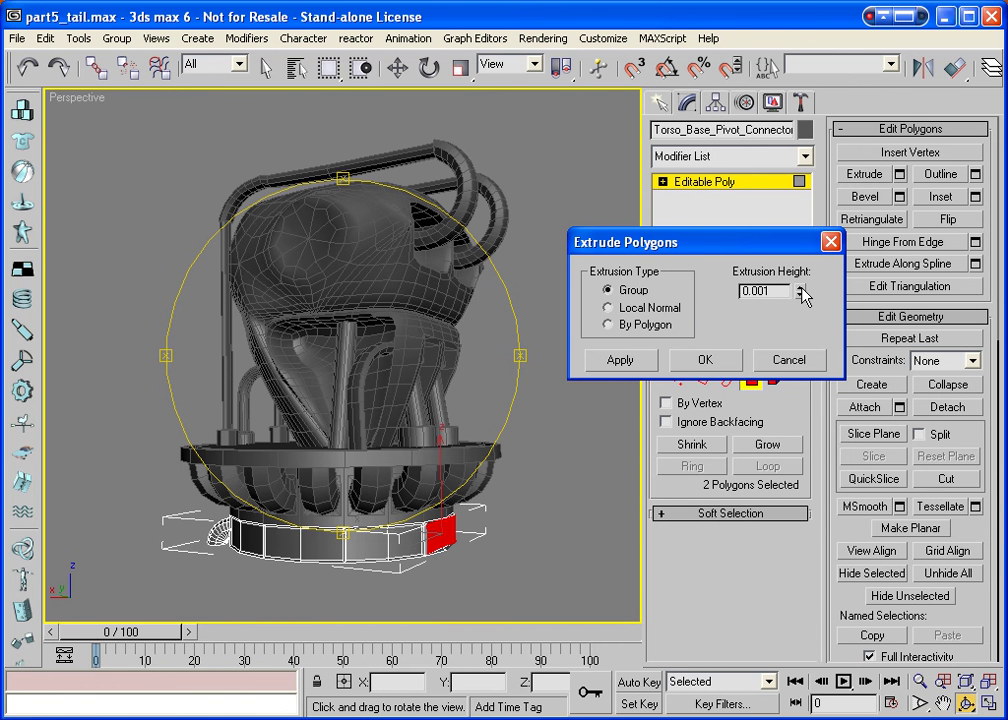
pyautogui.moveTo(803, 293); pyautogui.dragTo(811, 65)
pyautogui.moveTo(801, 290); pyautogui.dragTo(803, 120)
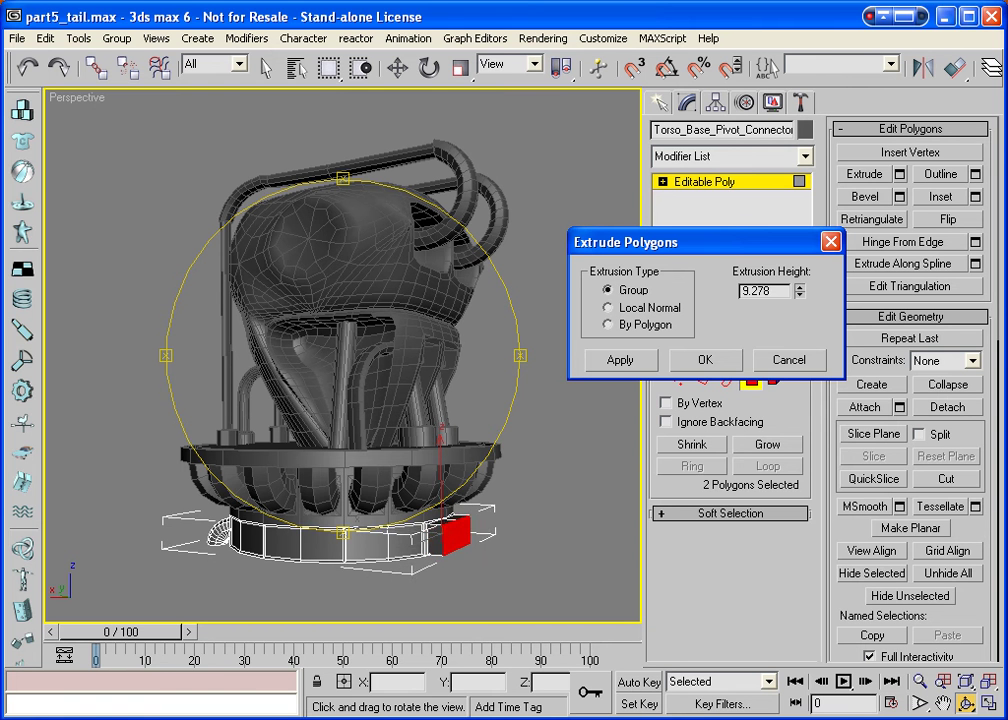
pyautogui.moveTo(806, 716); pyautogui.dragTo(829, 233)
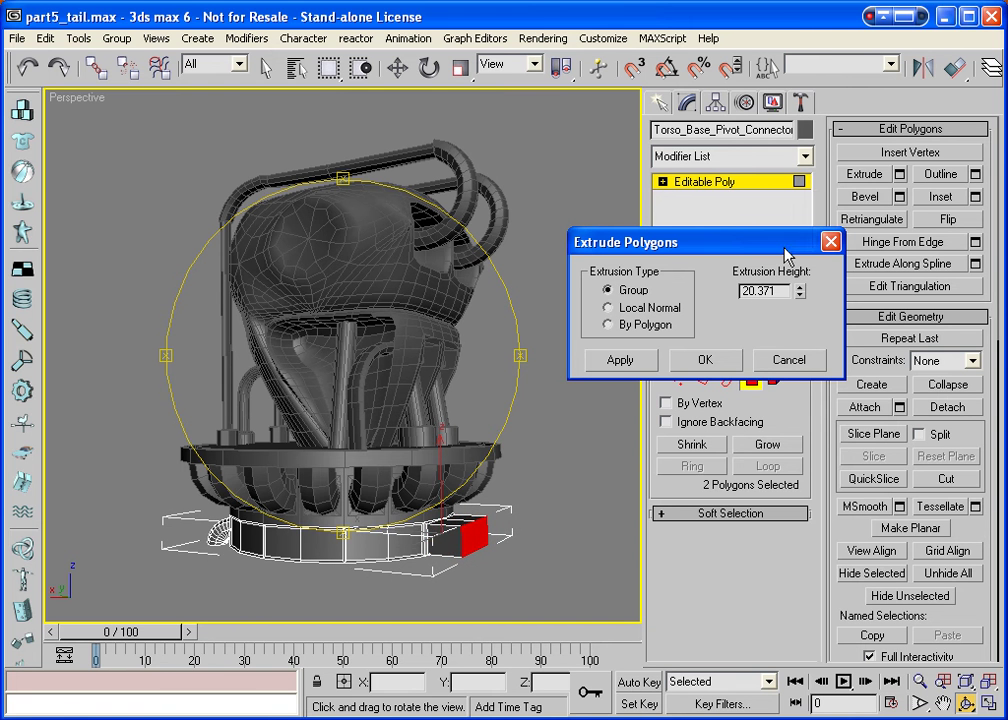
pyautogui.click(647, 358)
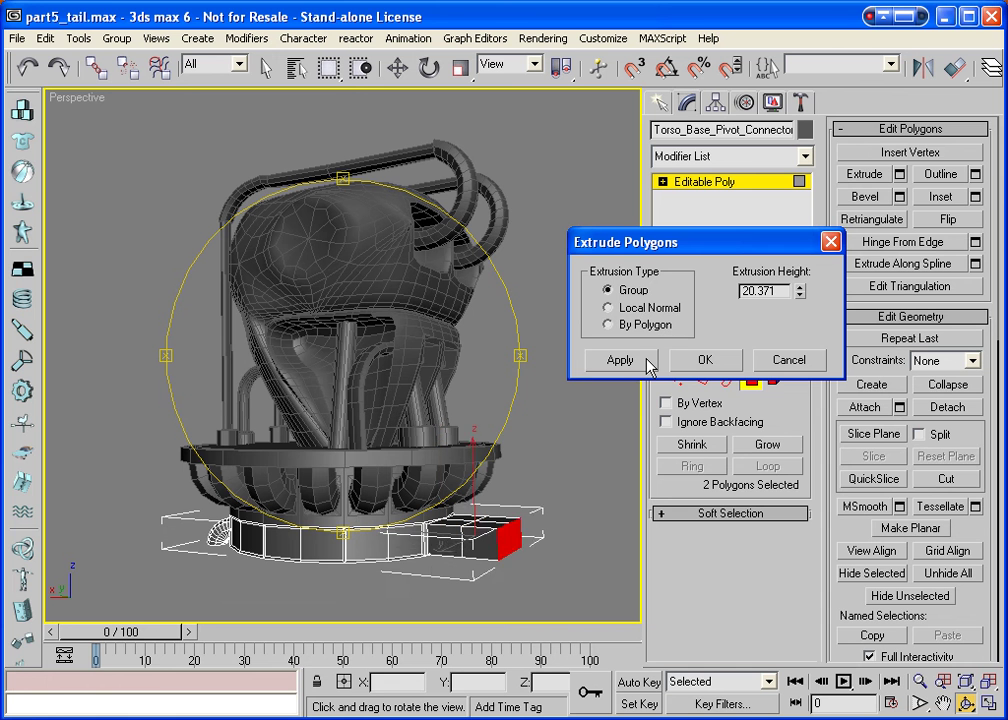
pyautogui.click(647, 358)
pyautogui.click(647, 358)
pyautogui.click(647, 358)
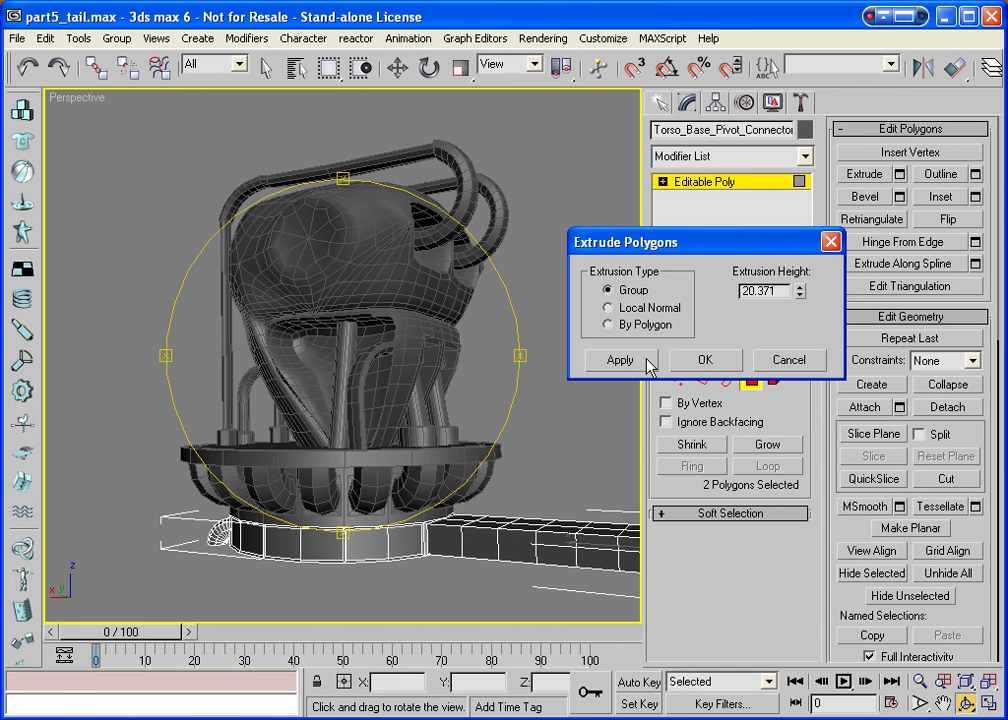
pyautogui.click(722, 365)
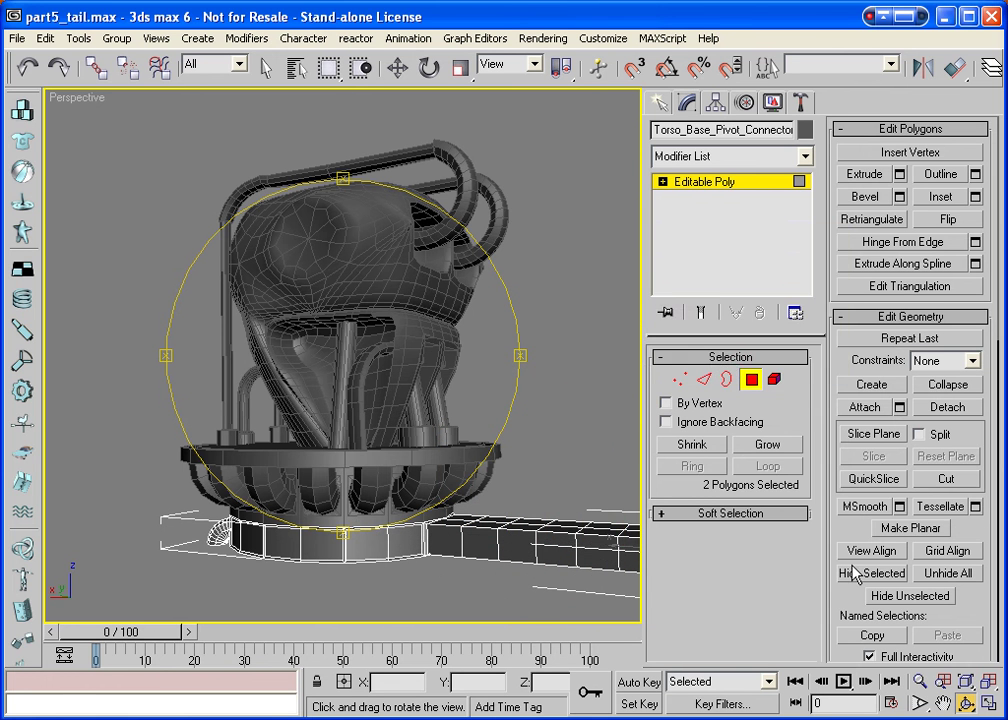
# Select the seven side polygons along one side of the tail and inset them by polygon with an amount of 1.0.
pyautogui.click(943, 703)
pyautogui.moveTo(461, 540); pyautogui.dragTo(322, 482)
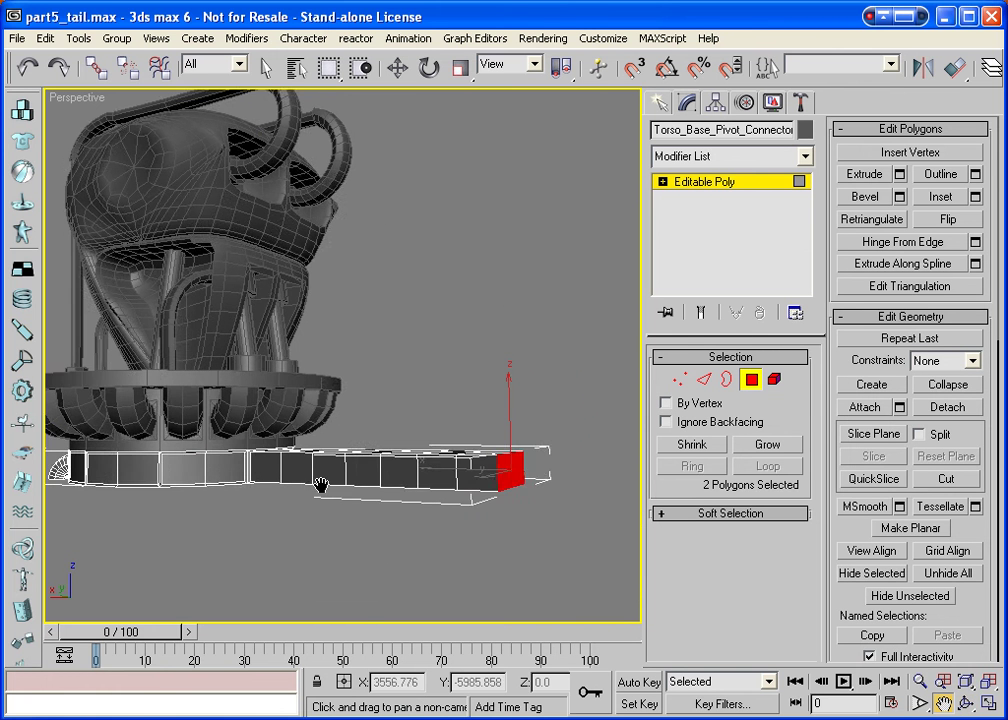
pyautogui.press('w')
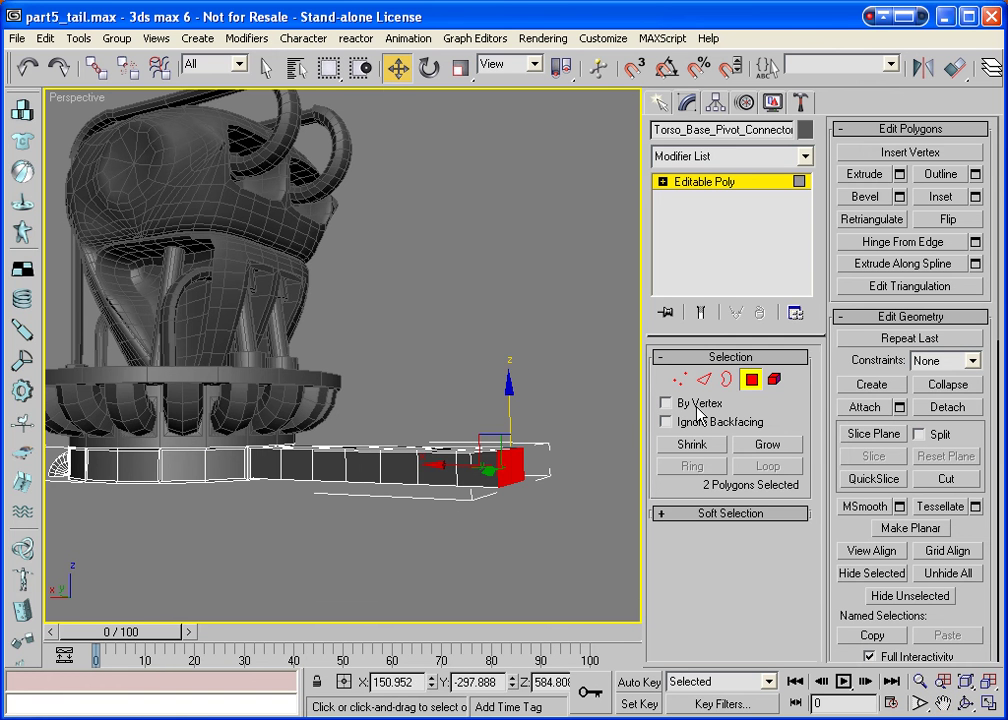
pyautogui.rightClick(496, 519)
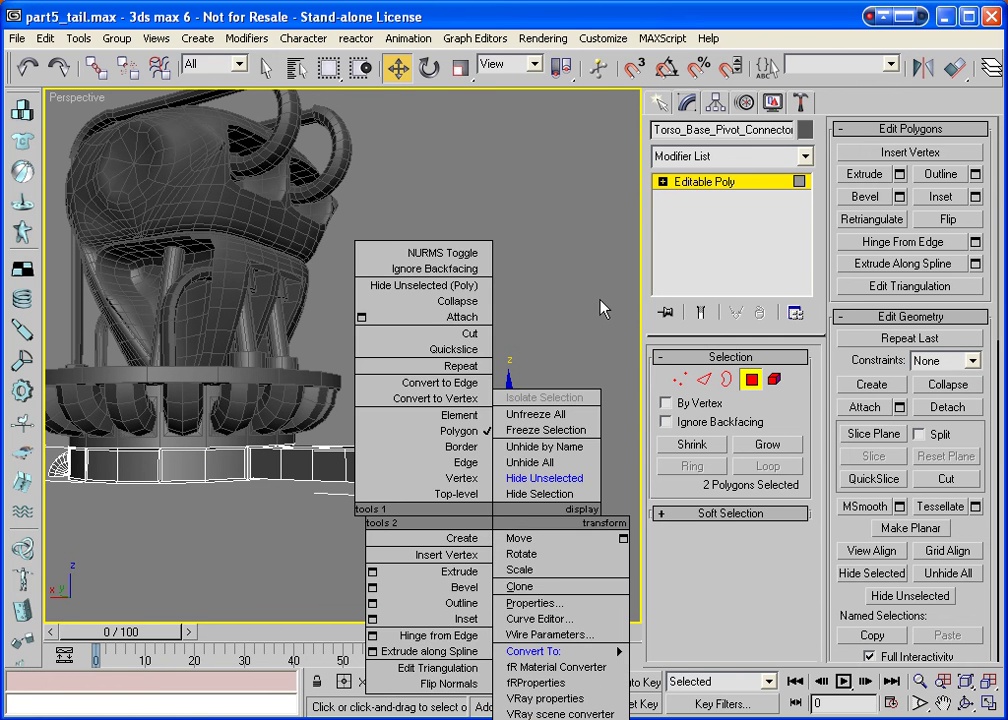
pyautogui.click(600, 300)
pyautogui.click(597, 336)
pyautogui.click(273, 460)
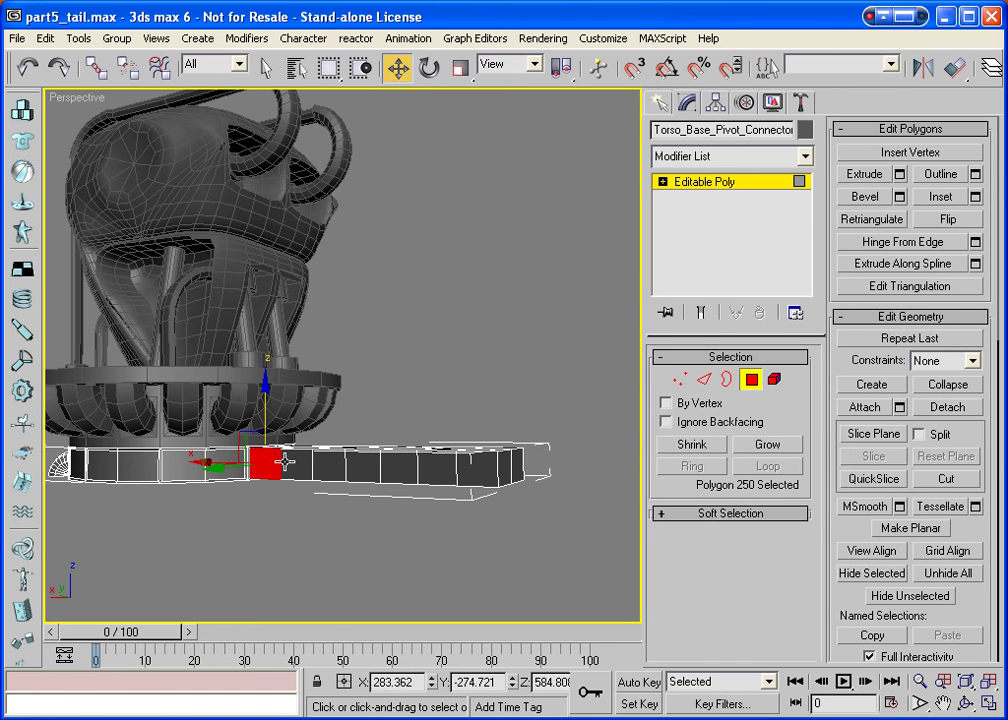
pyautogui.keyDown('ctrl'); pyautogui.click(298, 461); pyautogui.keyUp('ctrl')
pyautogui.keyDown('ctrl'); pyautogui.click(329, 462); pyautogui.keyUp('ctrl')
pyautogui.keyDown('ctrl'); pyautogui.click(362, 468); pyautogui.keyUp('ctrl')
pyautogui.keyDown('ctrl'); pyautogui.click(400, 469); pyautogui.keyUp('ctrl')
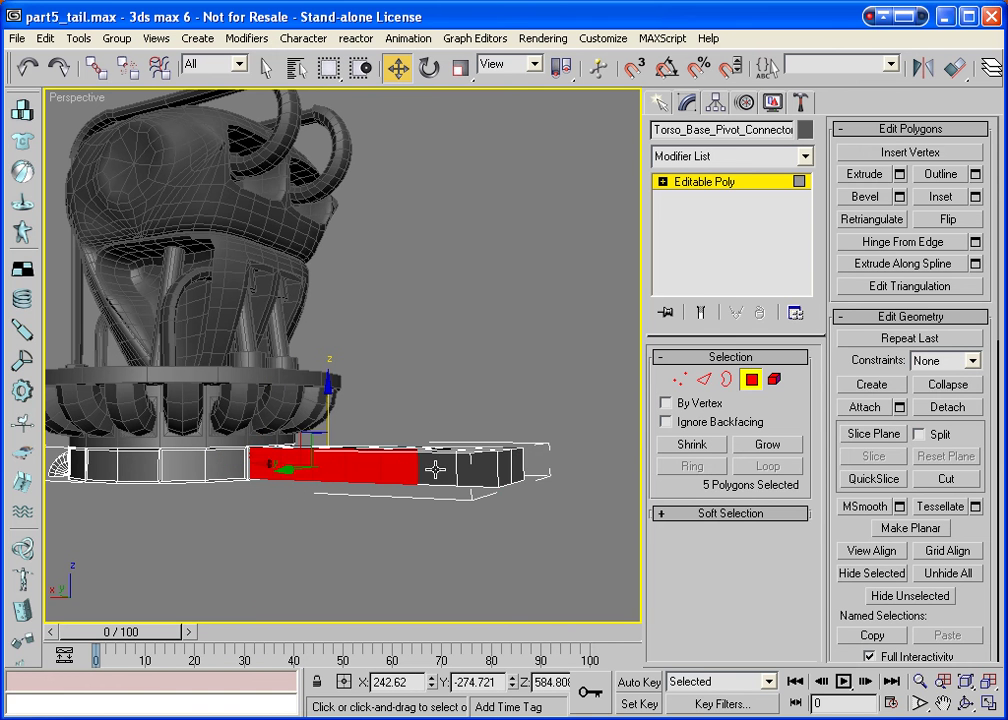
pyautogui.keyDown('ctrl'); pyautogui.click(437, 468); pyautogui.keyUp('ctrl')
pyautogui.keyDown('ctrl'); pyautogui.click(474, 467); pyautogui.keyUp('ctrl')
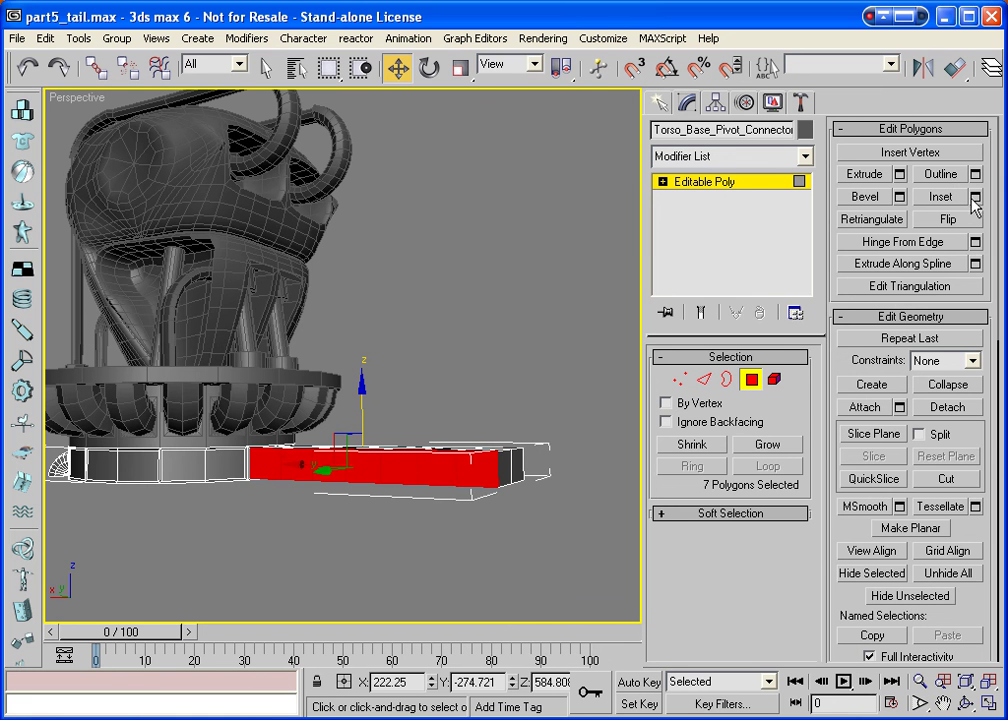
pyautogui.click(975, 196)
pyautogui.click(607, 307)
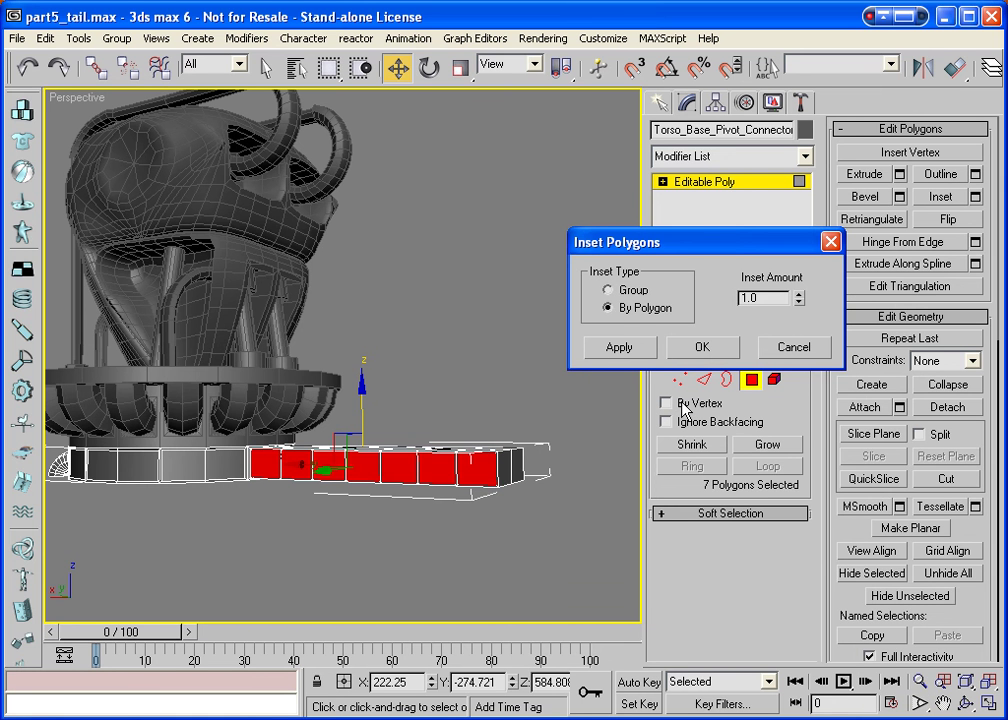
pyautogui.click(701, 346)
# Extrude the seven inset polygons as a group by 0.001 and apply MSmooth to round them.
pyautogui.click(899, 174)
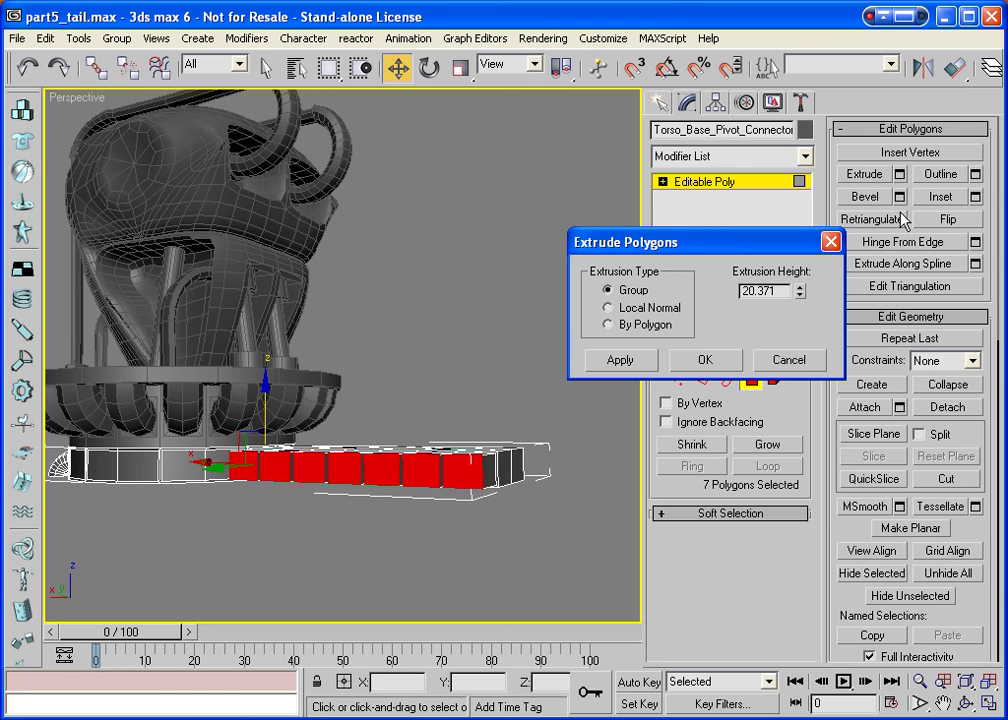
pyautogui.write('0.001')
pyautogui.press('Tab')
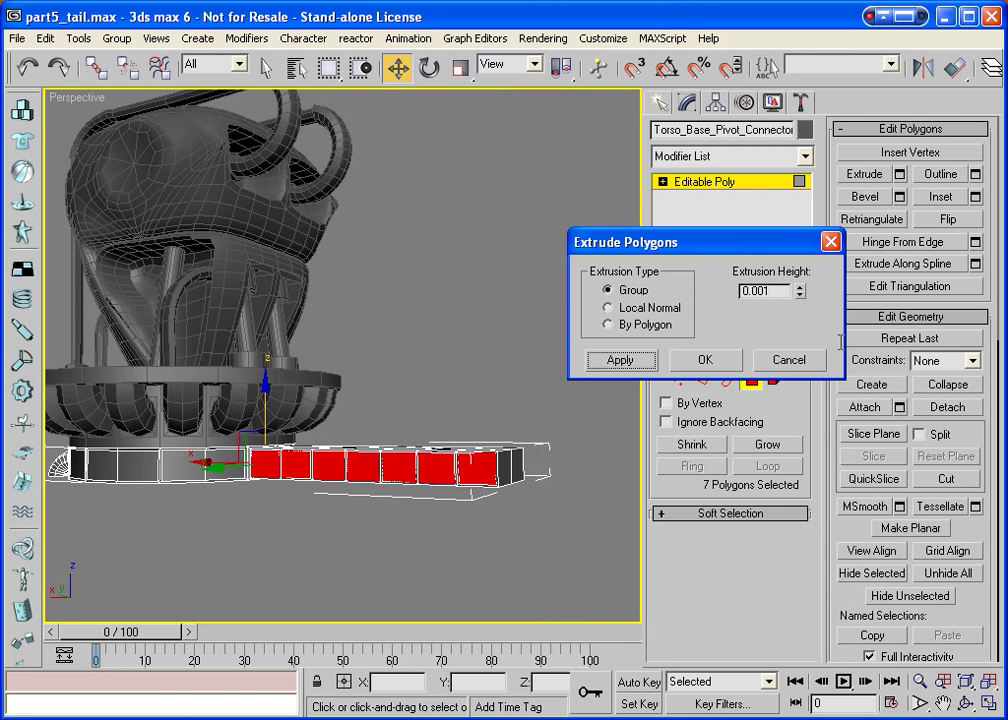
pyautogui.click(704, 359)
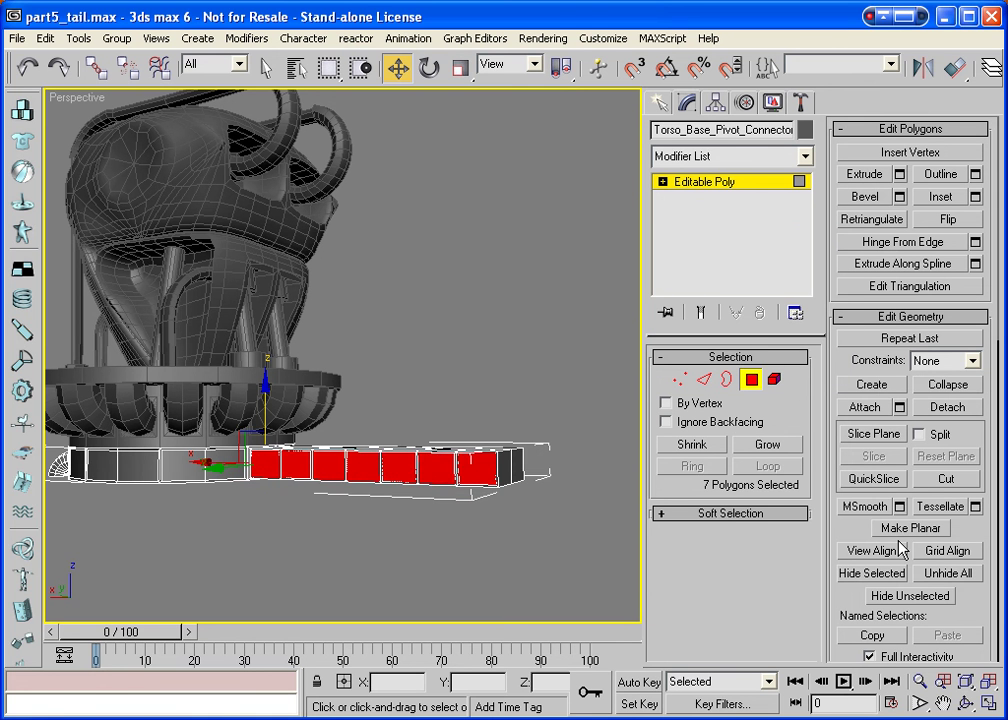
pyautogui.click(858, 506)
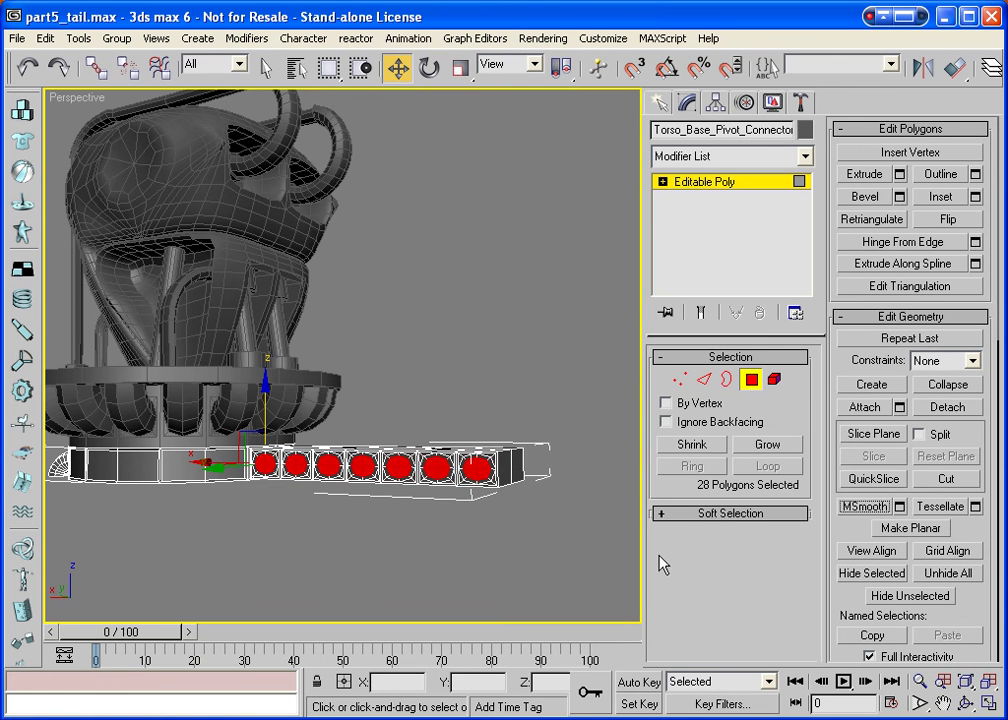
# Grow the rounded selection once and hinge it 90 degrees with 8 segments from a lower edge of the tail's side.
pyautogui.click(966, 704)
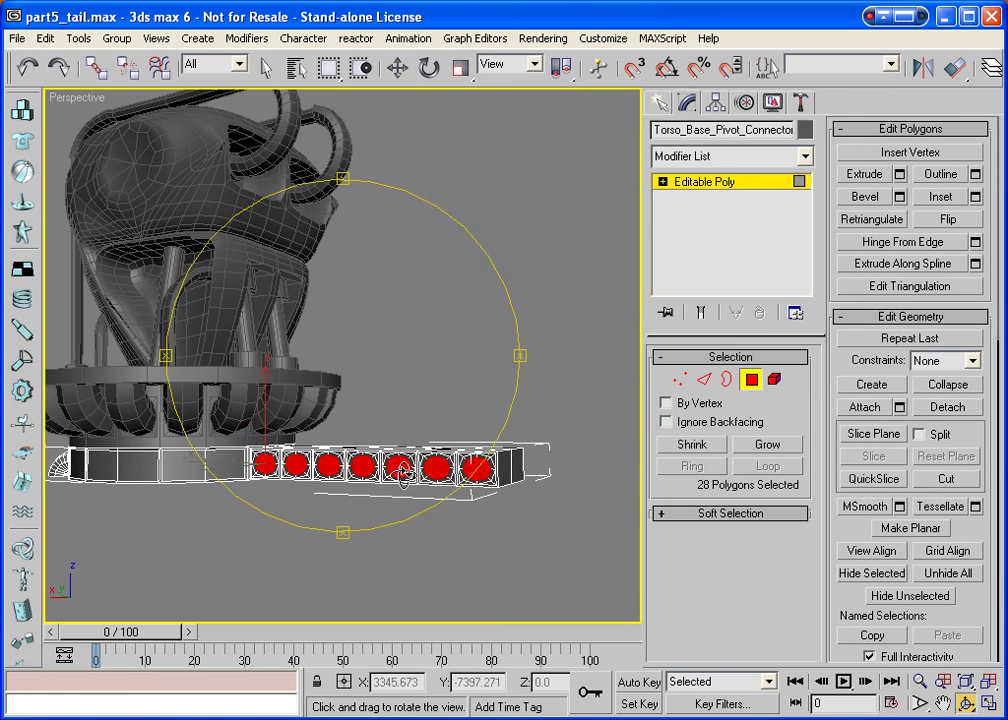
pyautogui.moveTo(440, 470)
pyautogui.mouseDown()
pyautogui.moveTo(436, 431)
pyautogui.moveTo(446, 458)
pyautogui.mouseUp()
pyautogui.scroll(6, 465, 505)
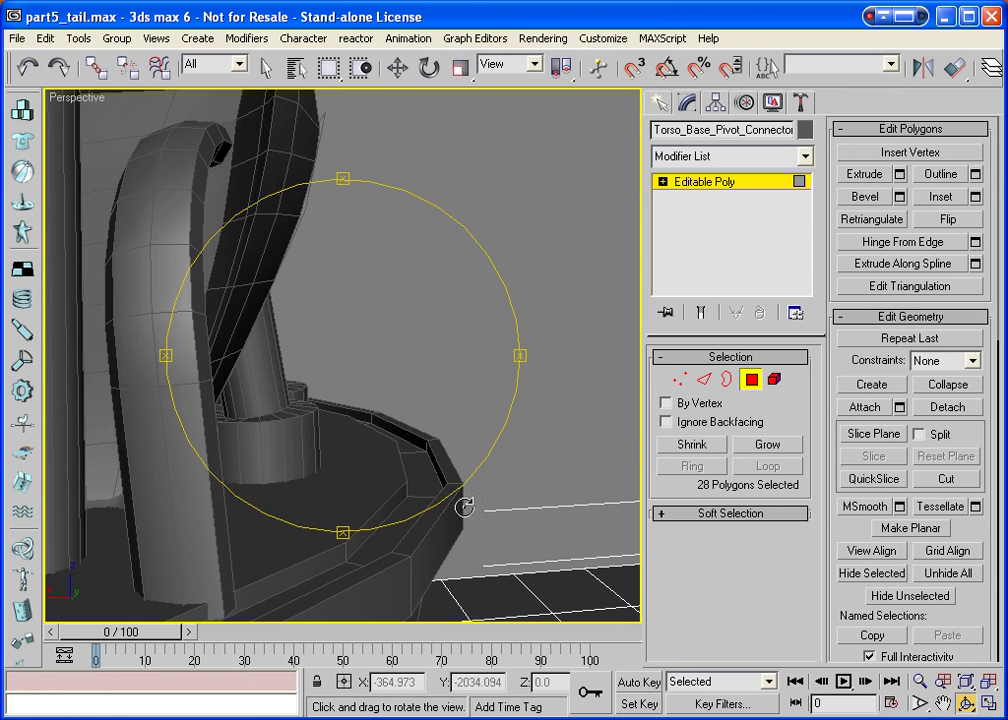
pyautogui.click(940, 704)
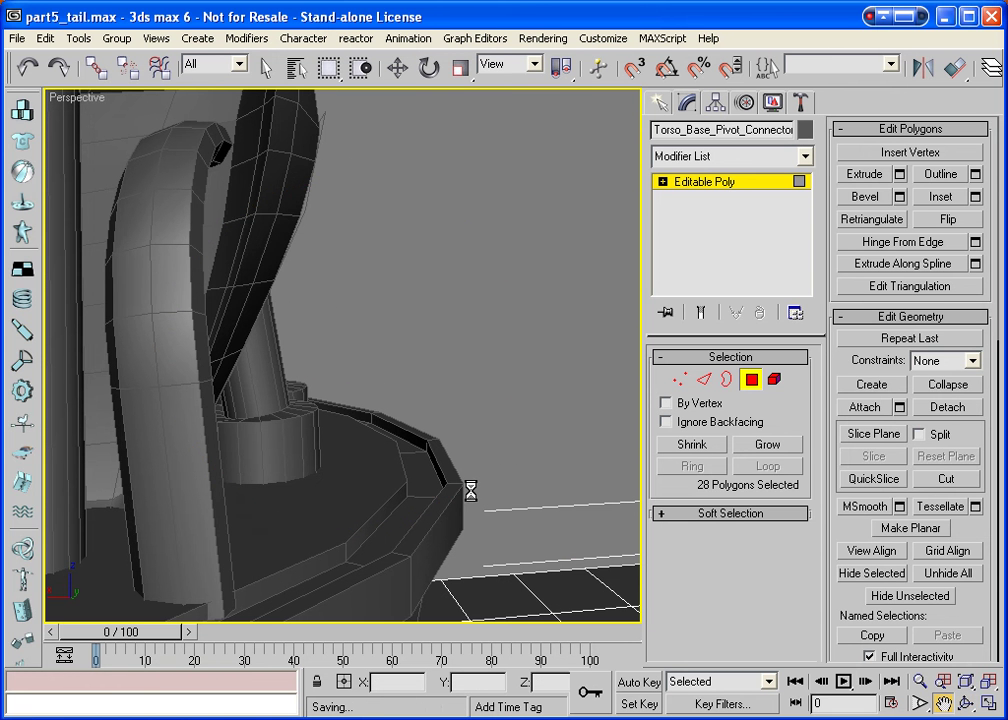
pyautogui.moveTo(490, 570); pyautogui.dragTo(472, 466)
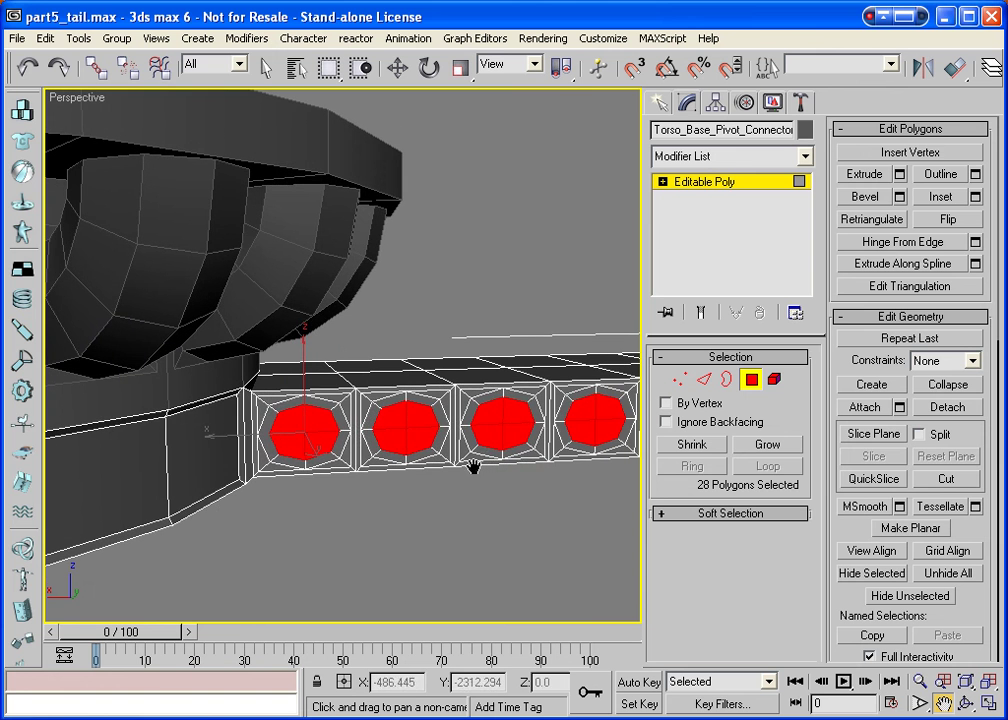
pyautogui.click(745, 446)
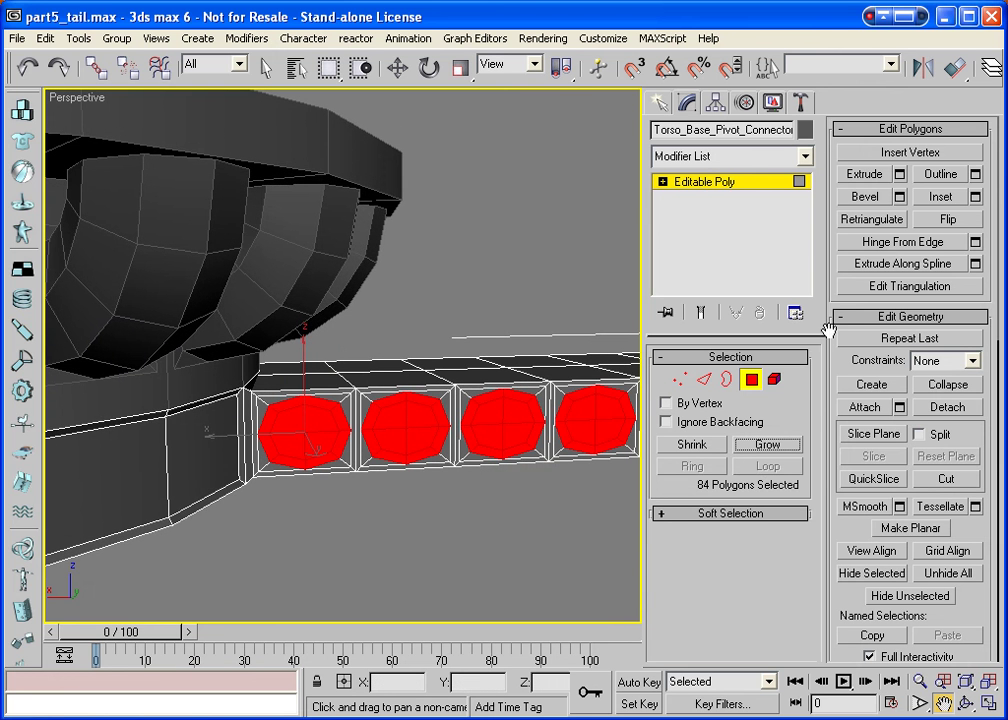
pyautogui.click(974, 242)
pyautogui.click(712, 364)
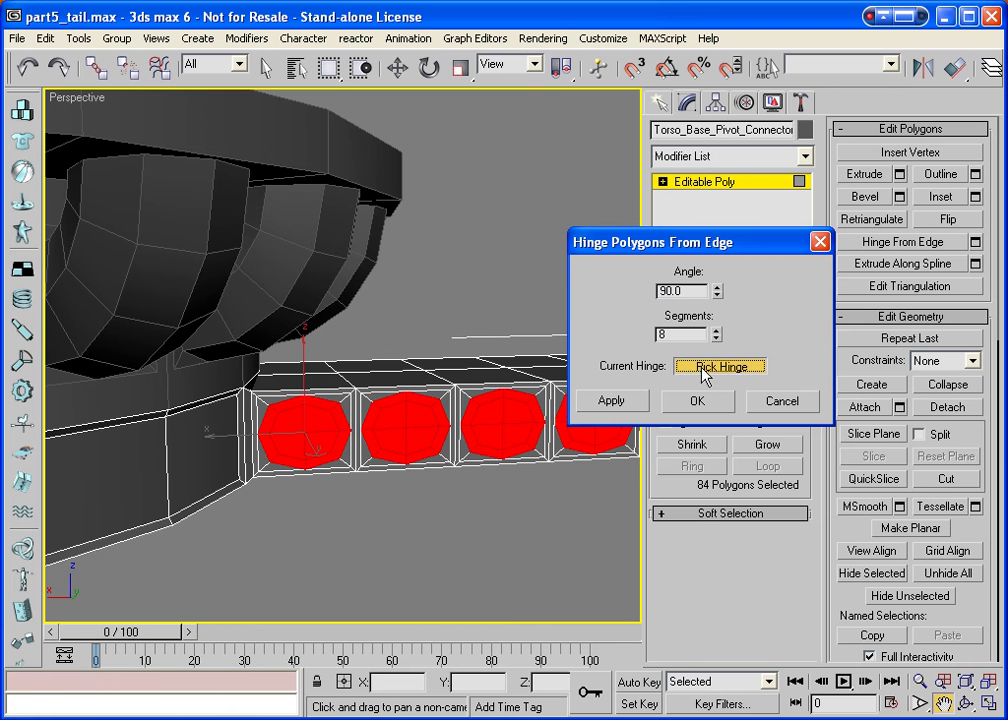
pyautogui.click(419, 479)
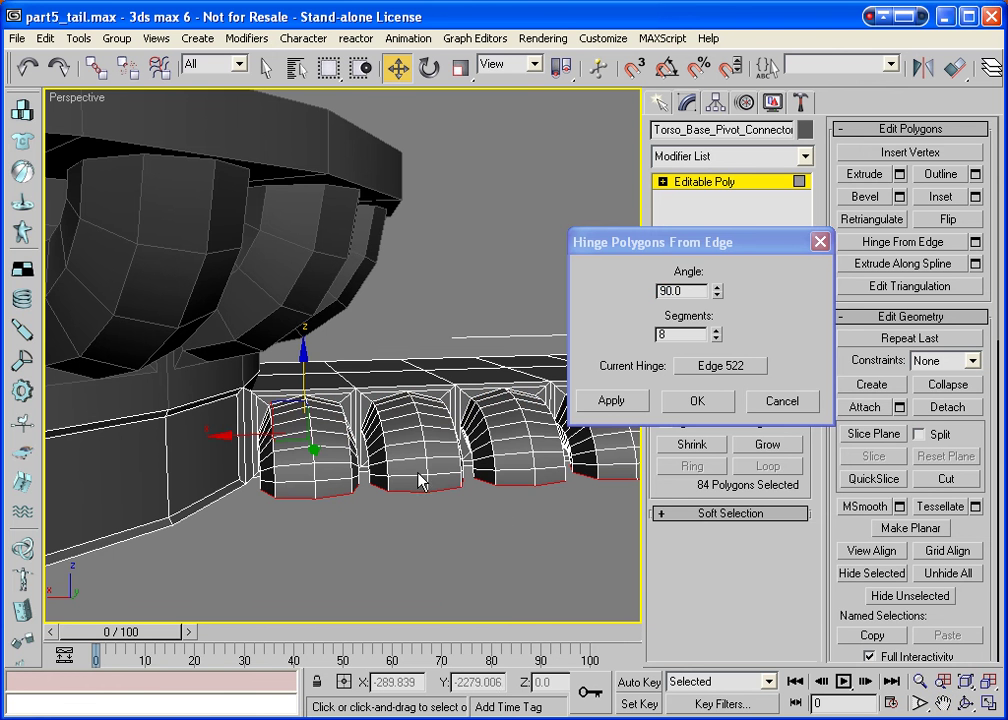
pyautogui.click(689, 410)
# Select the seven polygons along the opposite side of the tail and inset them by polygon with an amount of 1.0.
pyautogui.hotkey('ctrl', 'r')
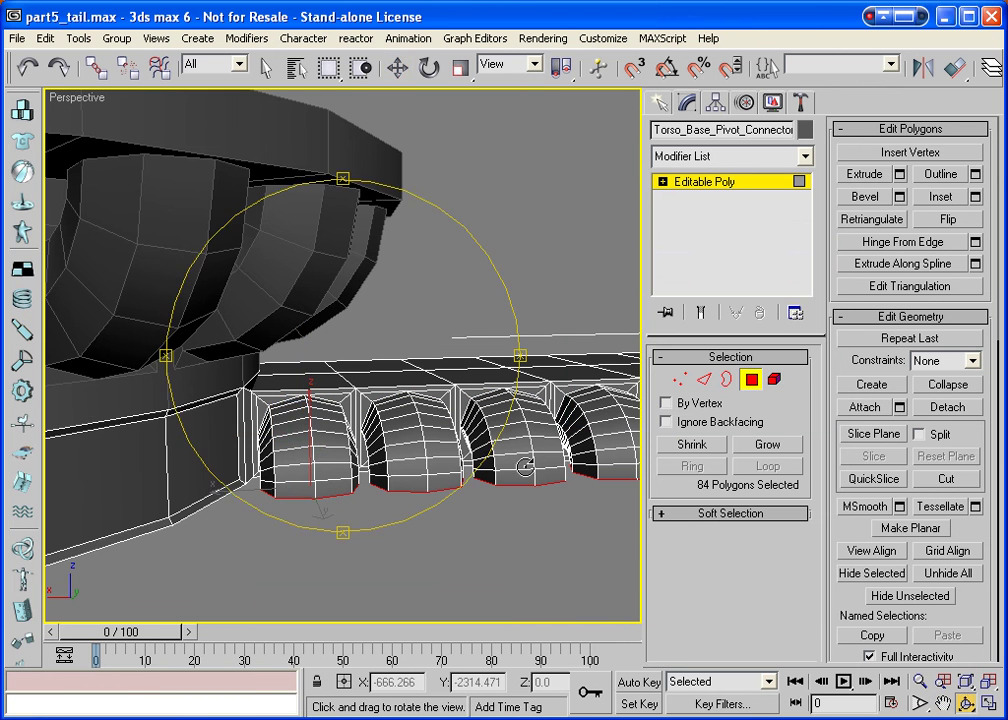
pyautogui.moveTo(450, 383); pyautogui.dragTo(198, 387)
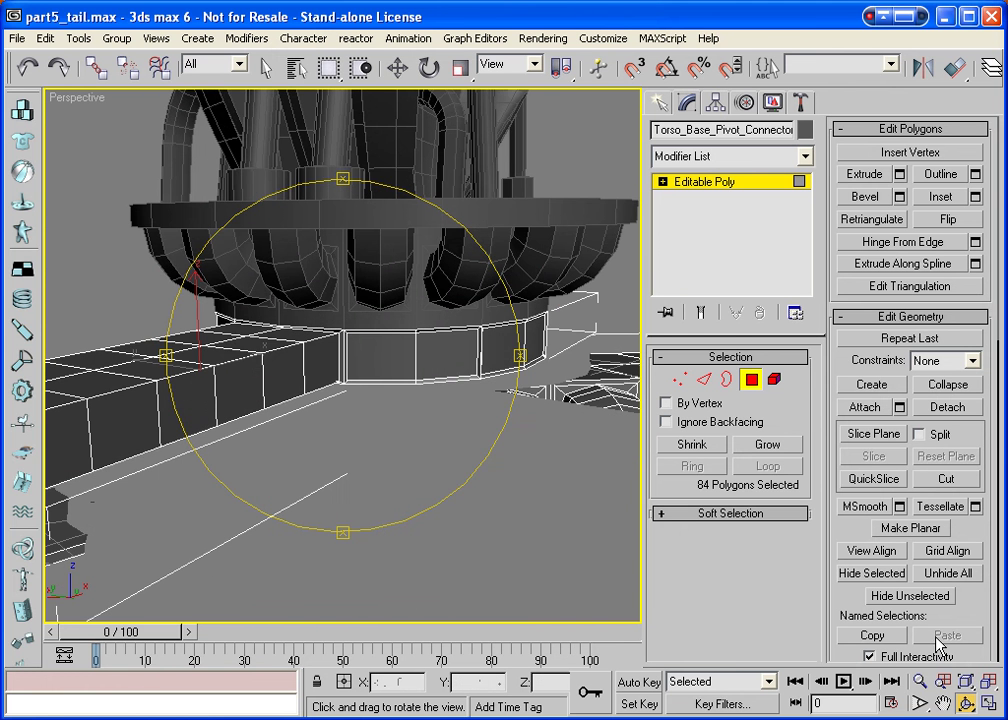
pyautogui.click(943, 703)
pyautogui.moveTo(300, 420); pyautogui.dragTo(426, 384)
pyautogui.press('w')
pyautogui.click(452, 330)
pyautogui.keyDown('ctrl'); pyautogui.click(420, 340); pyautogui.keyUp('ctrl')
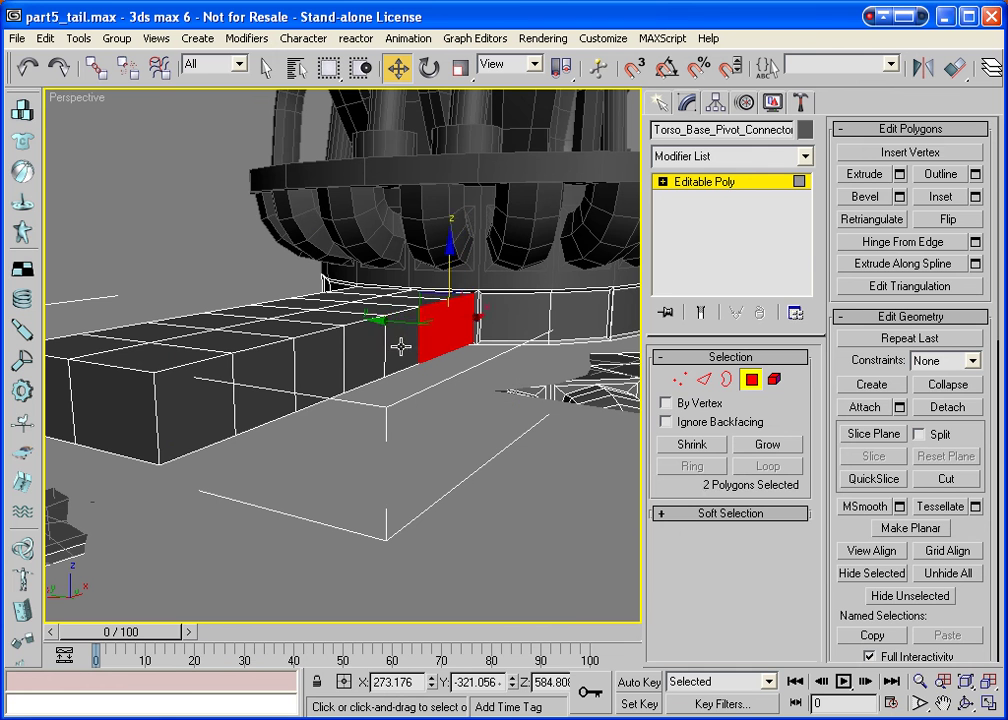
pyautogui.keyDown('ctrl'); pyautogui.click(392, 350); pyautogui.keyUp('ctrl')
pyautogui.keyDown('ctrl'); pyautogui.click(369, 358); pyautogui.keyUp('ctrl')
pyautogui.keyDown('ctrl'); pyautogui.click(315, 355); pyautogui.keyUp('ctrl')
pyautogui.keyDown('ctrl'); pyautogui.click(250, 380); pyautogui.keyUp('ctrl')
pyautogui.keyDown('ctrl'); pyautogui.click(195, 405); pyautogui.keyUp('ctrl')
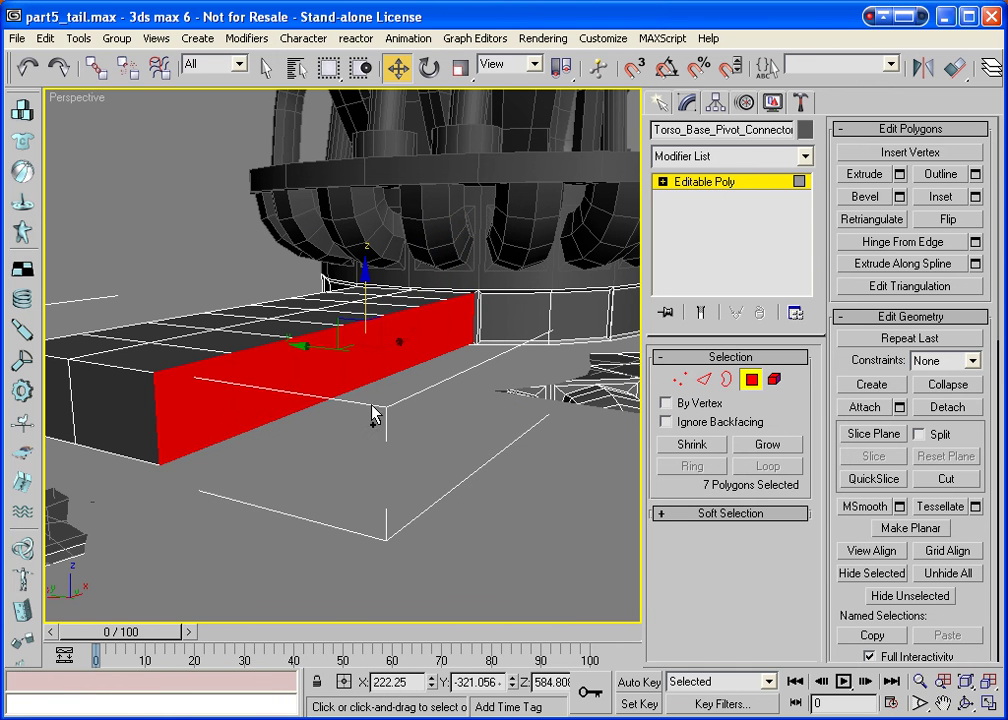
pyautogui.click(975, 196)
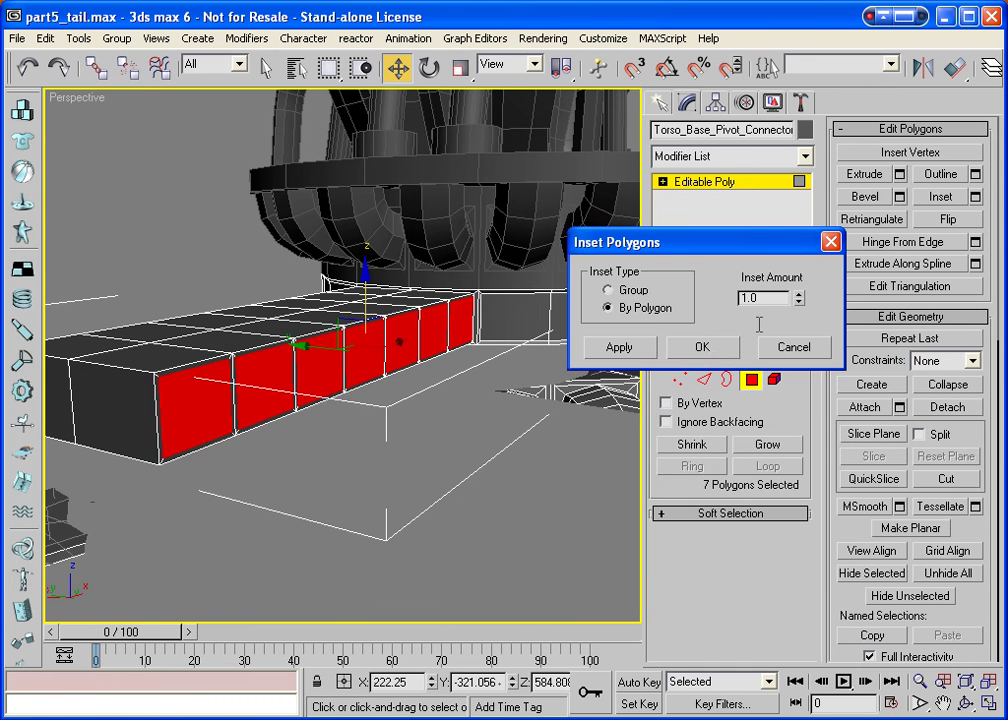
pyautogui.click(717, 350)
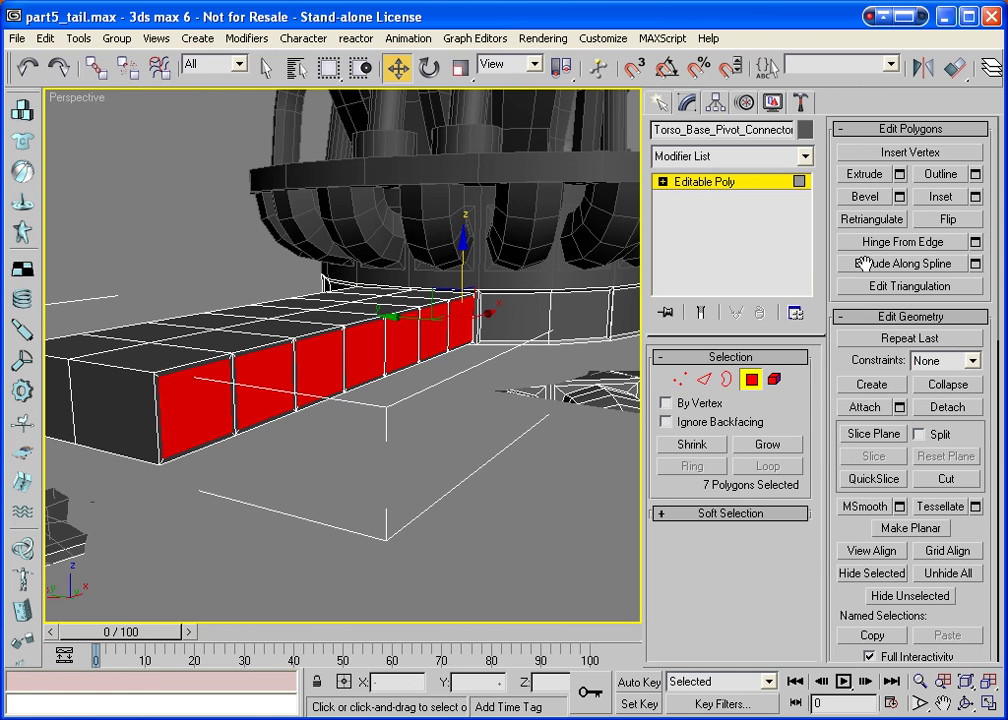
# Extrude the inset polygons on the opposite side with the same settings as the first side and apply MSmooth.
pyautogui.click(899, 175)
pyautogui.click(714, 361)
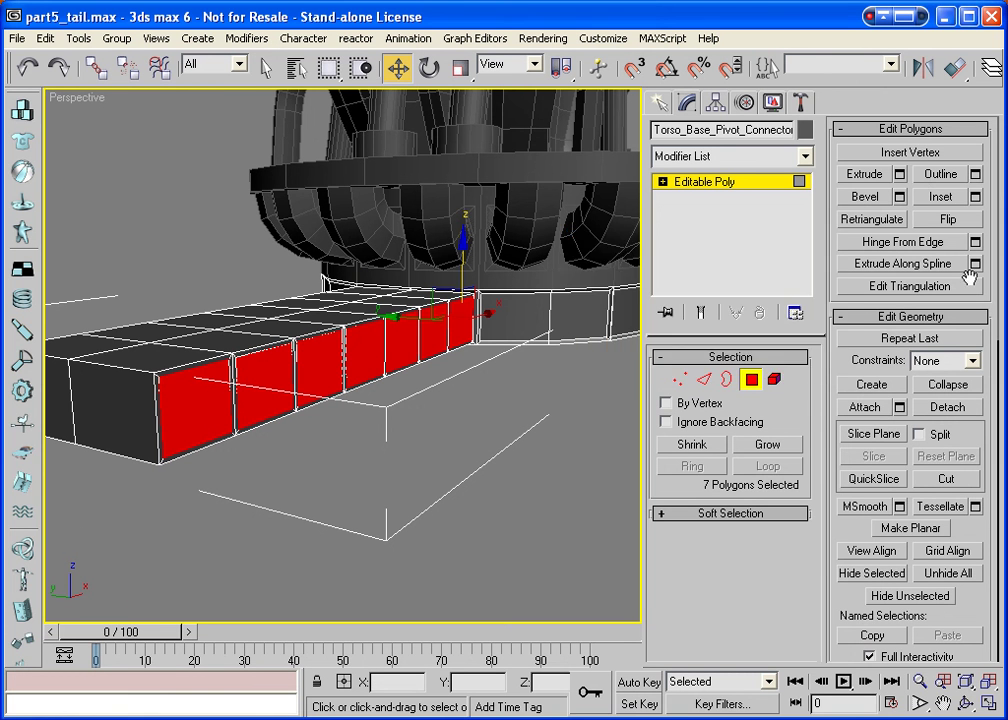
pyautogui.click(867, 507)
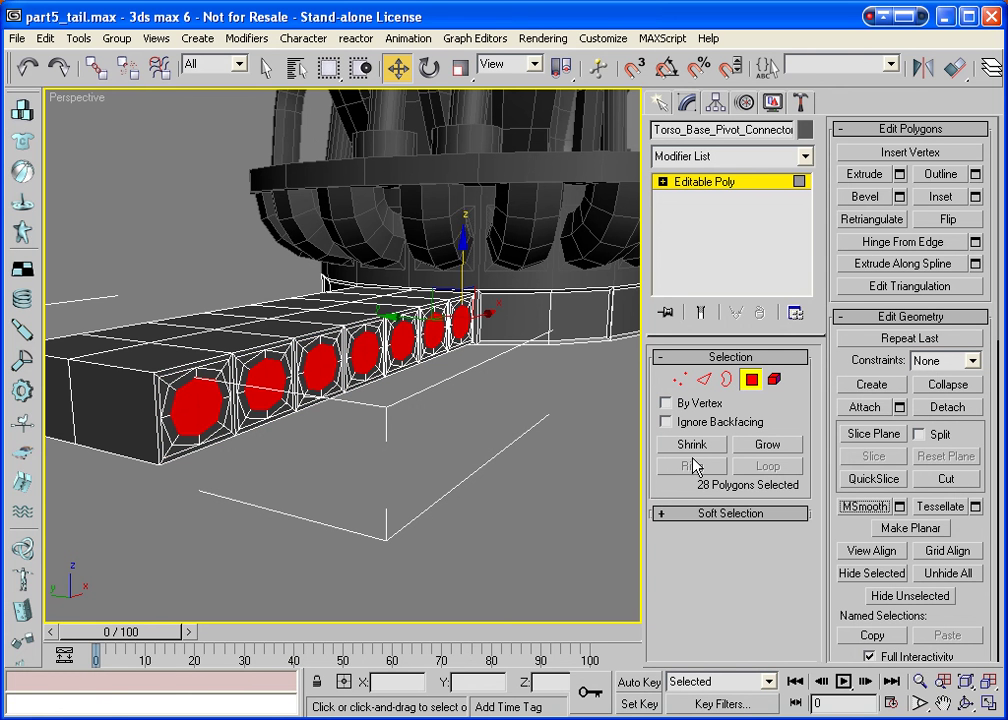
# Grow the rounded selection on the tail's opposite side once and hinge it 90 degrees with 8 segments from that side's lower edge.
pyautogui.click(966, 704)
pyautogui.moveTo(240, 380); pyautogui.dragTo(414, 382)
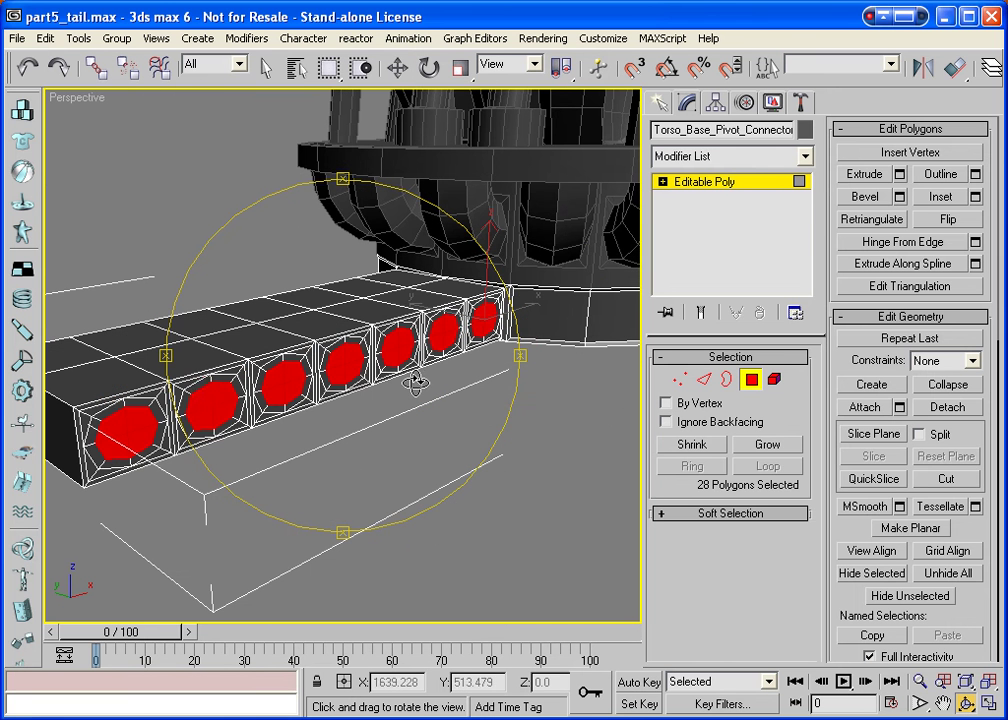
pyautogui.click(767, 444)
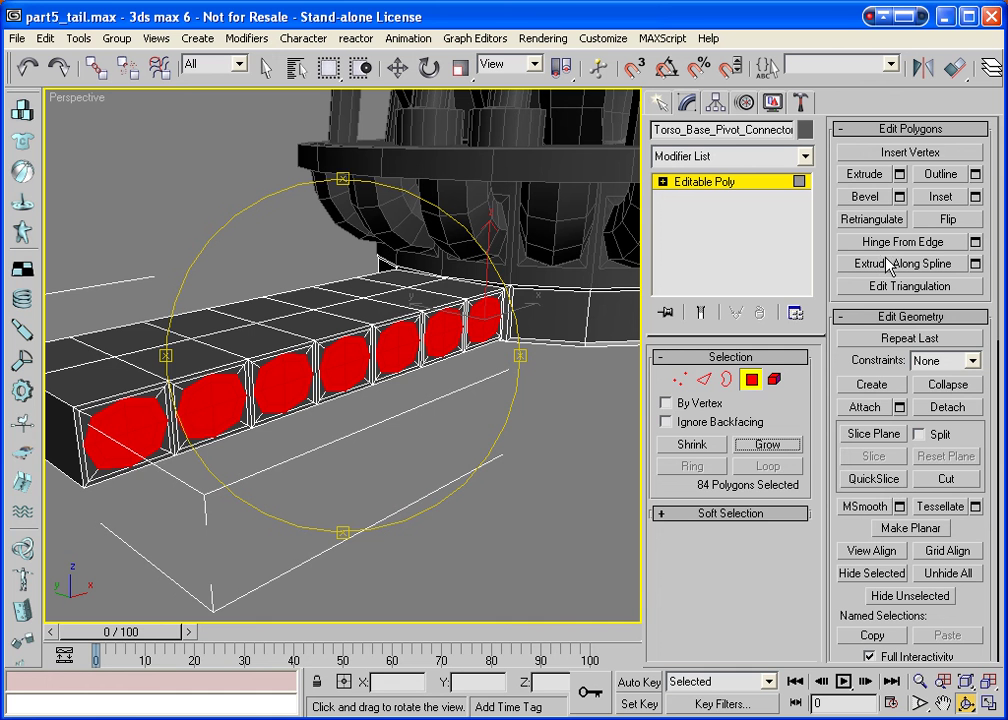
pyautogui.click(975, 242)
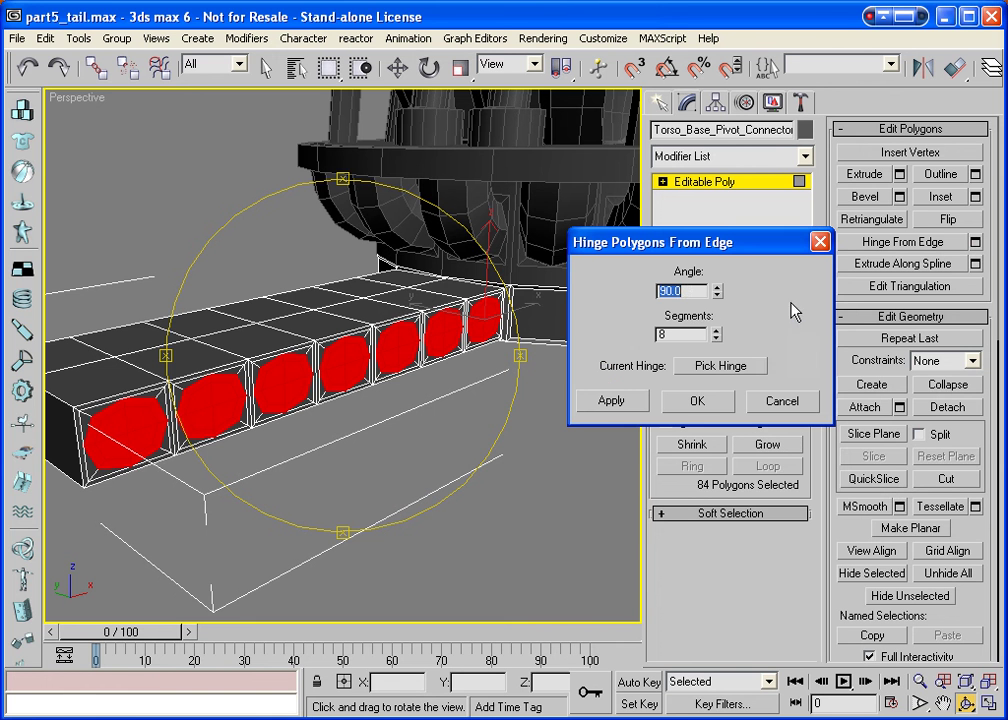
pyautogui.click(697, 369)
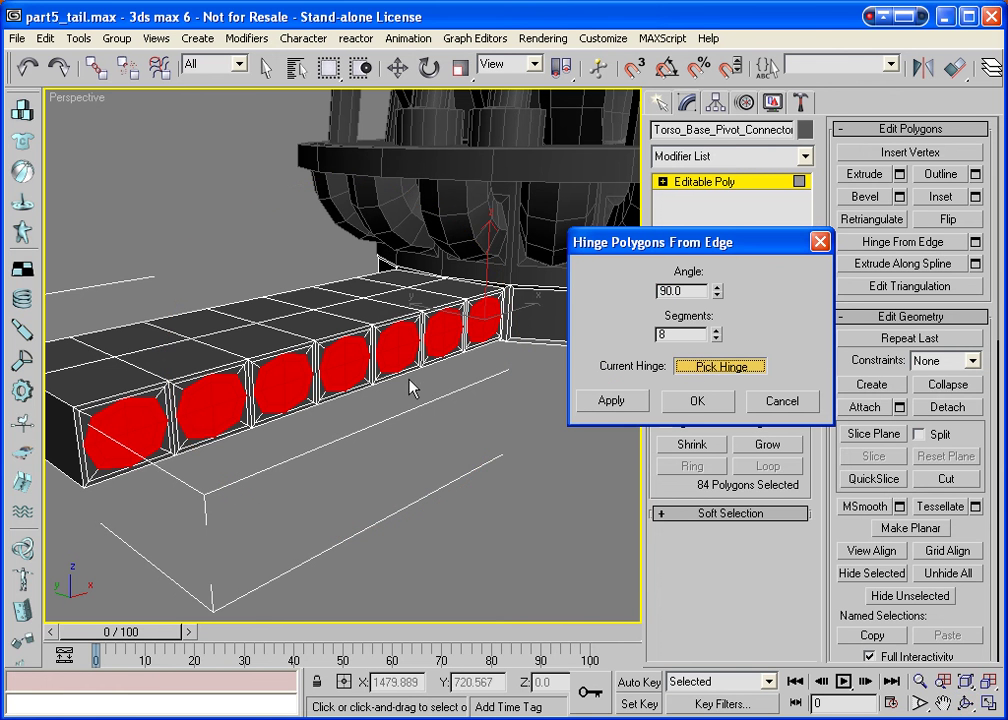
pyautogui.click(408, 373)
pyautogui.click(697, 400)
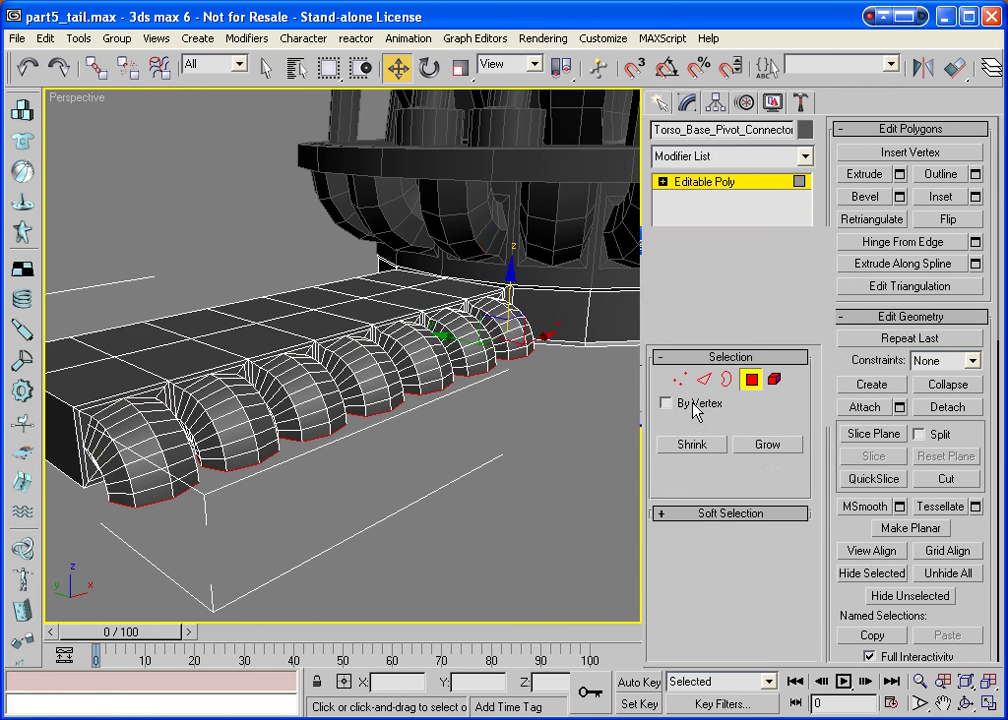
# Select six consecutive polygons along one column of the tail's top and inset them by polygon with an amount of 1.0.
pyautogui.click(966, 703)
pyautogui.moveTo(423, 423); pyautogui.dragTo(255, 327)
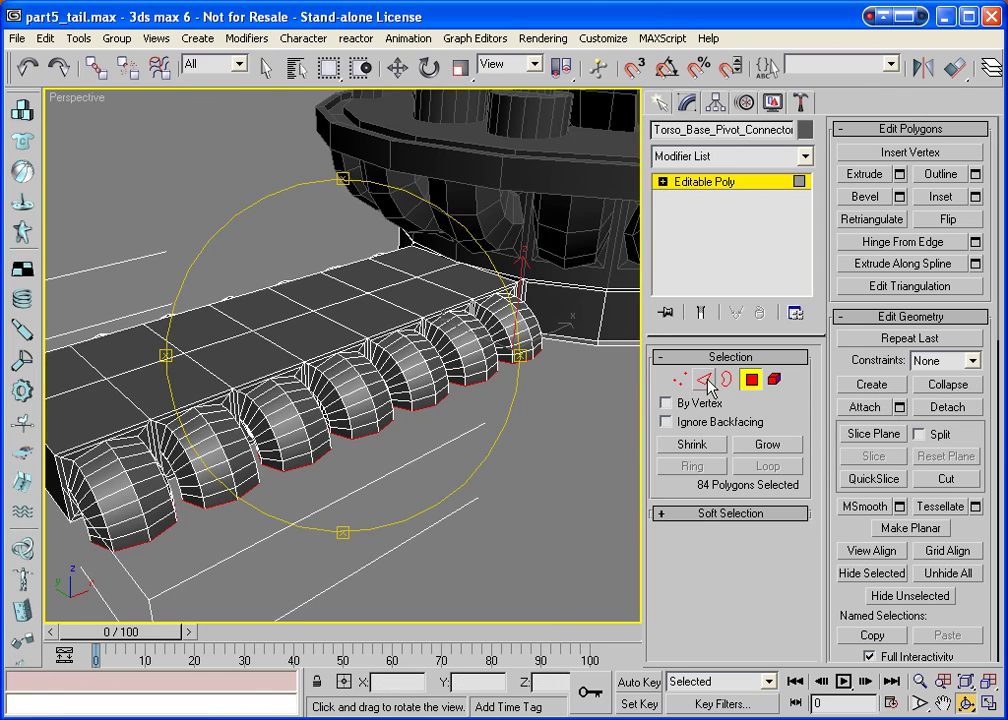
pyautogui.moveTo(327, 298); pyautogui.dragTo(450, 433)
pyautogui.press('w')
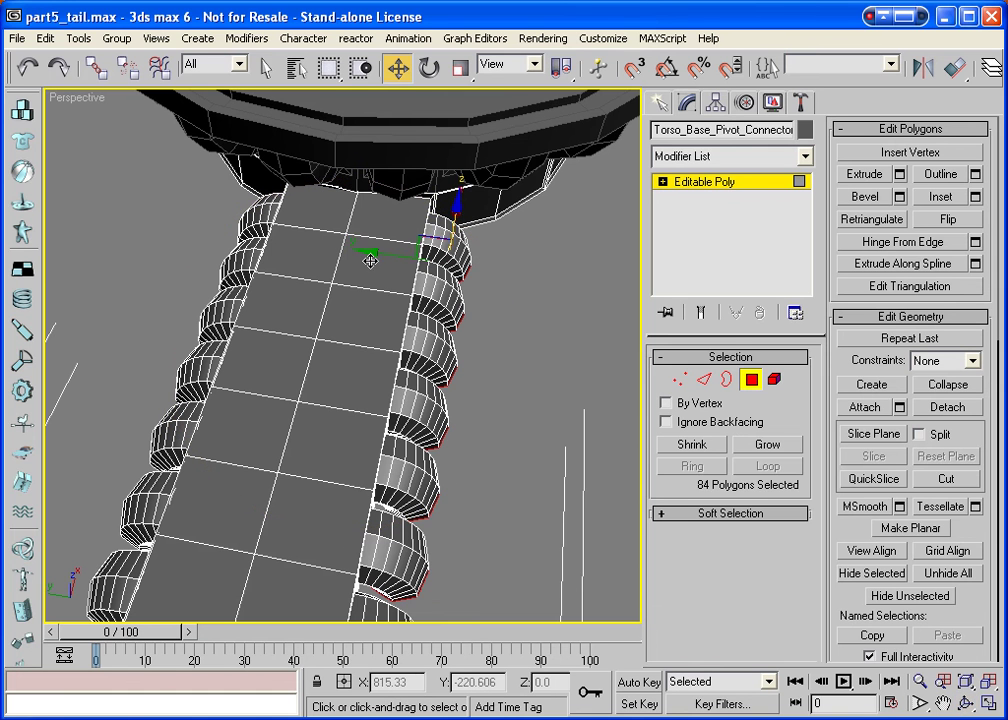
pyautogui.click(380, 266)
pyautogui.keyDown('ctrl'); pyautogui.click(360, 330); pyautogui.keyUp('ctrl')
pyautogui.keyDown('ctrl'); pyautogui.click(353, 378); pyautogui.keyUp('ctrl')
pyautogui.keyDown('ctrl'); pyautogui.click(340, 445); pyautogui.keyUp('ctrl')
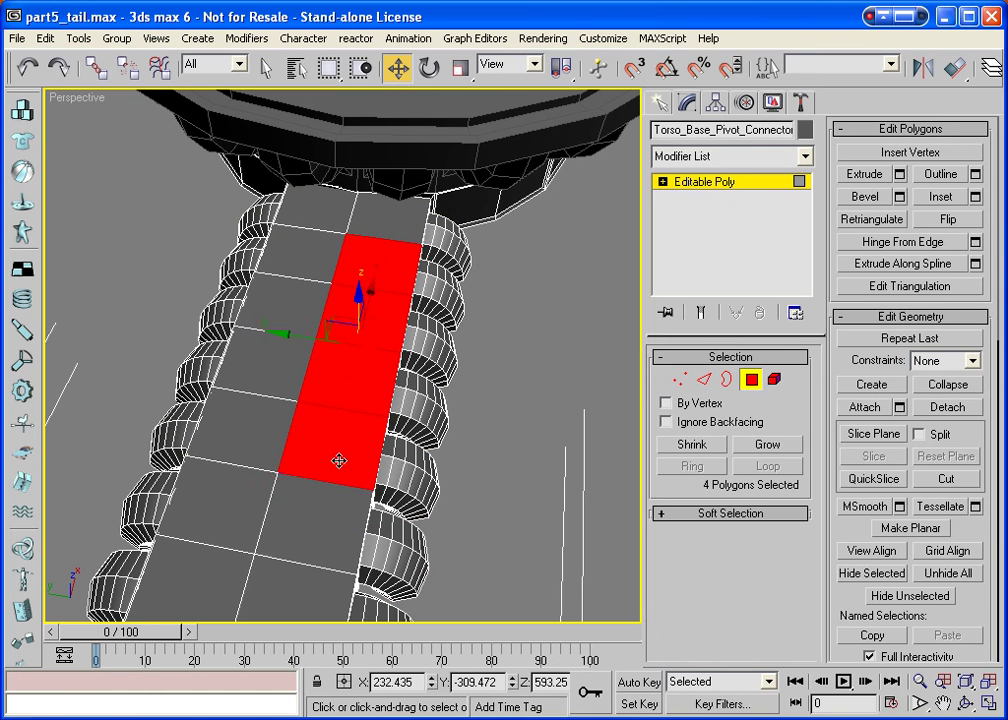
pyautogui.keyDown('ctrl'); pyautogui.click(334, 488); pyautogui.keyUp('ctrl')
pyautogui.keyDown('ctrl'); pyautogui.click(320, 587); pyautogui.keyUp('ctrl')
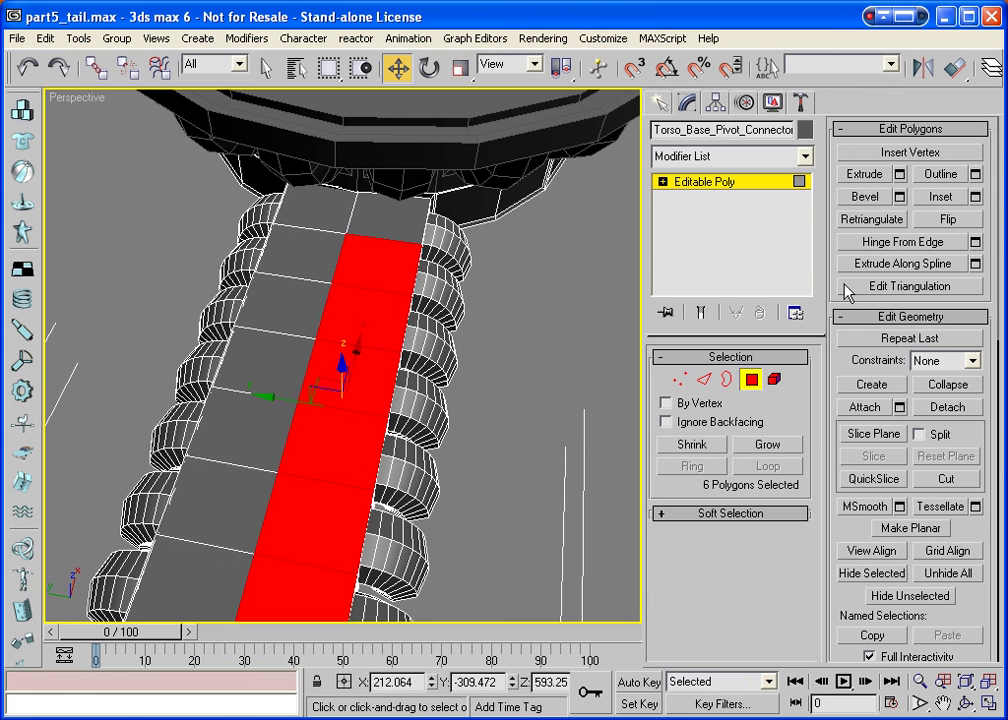
pyautogui.click(975, 197)
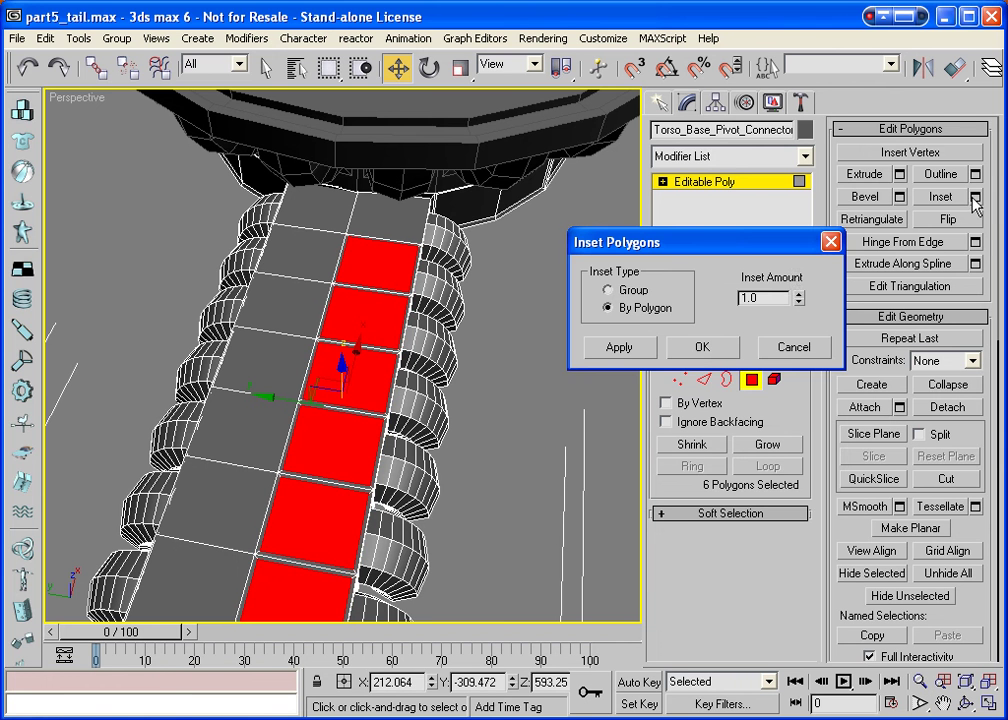
pyautogui.click(703, 347)
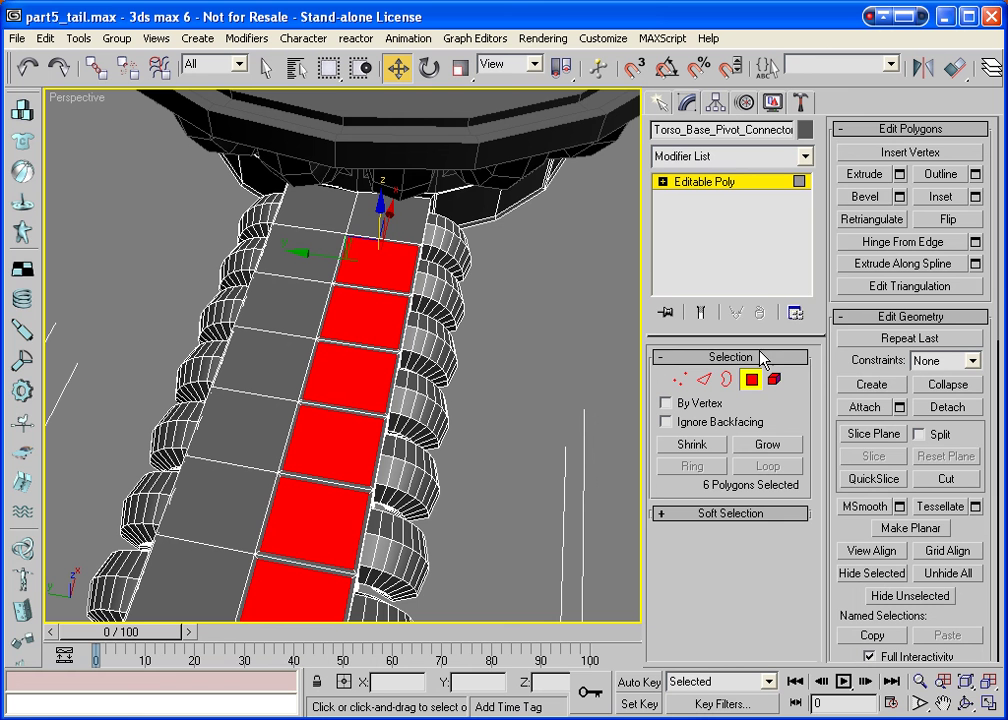
# Extrude the six inset top polygons with the current settings and apply MSmooth to round them.
pyautogui.click(899, 174)
pyautogui.click(705, 360)
pyautogui.click(975, 242)
pyautogui.click(789, 401)
pyautogui.click(866, 506)
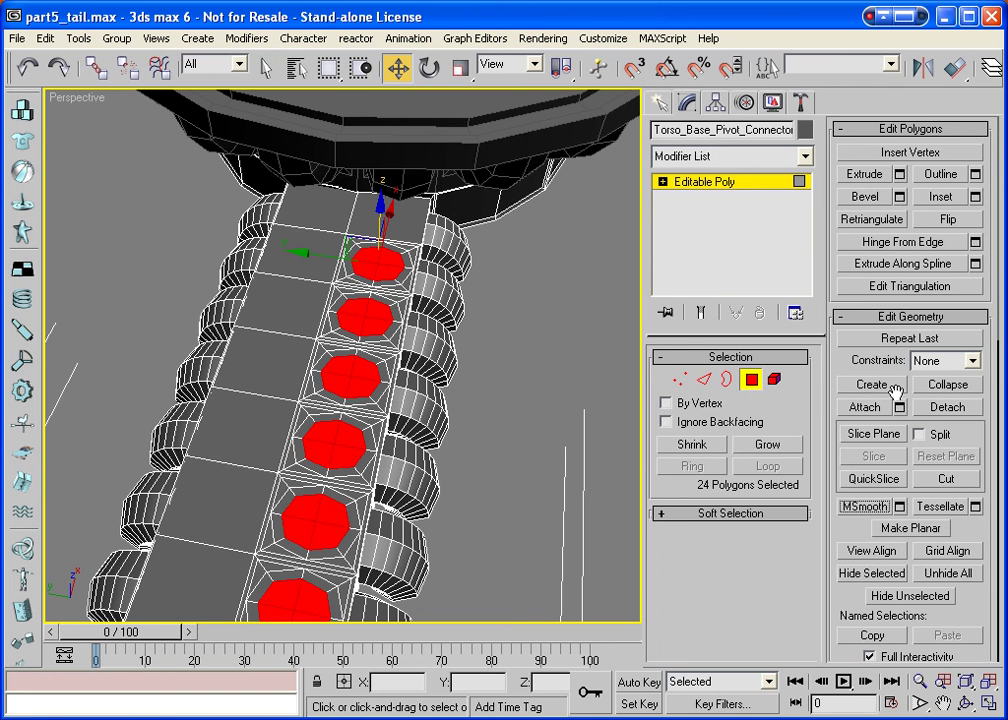
# Hinge the rounded top polygons 180 degrees with 12 segments from the tail's lengthwise centre edge and delete their end polygons.
pyautogui.click(975, 243)
pyautogui.click(705, 368)
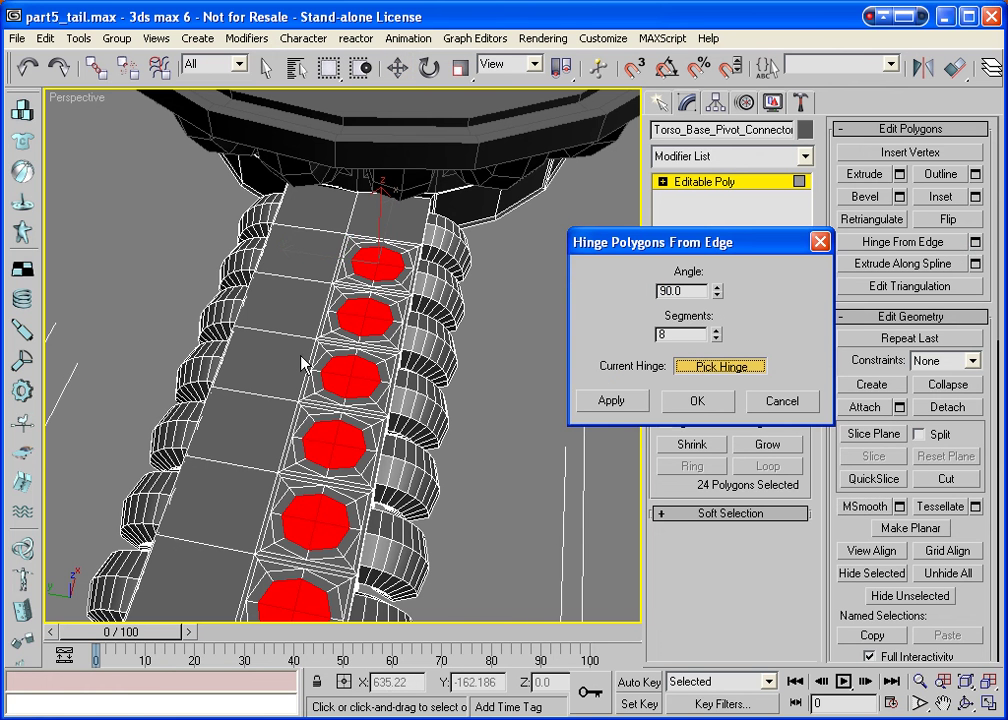
pyautogui.click(239, 284)
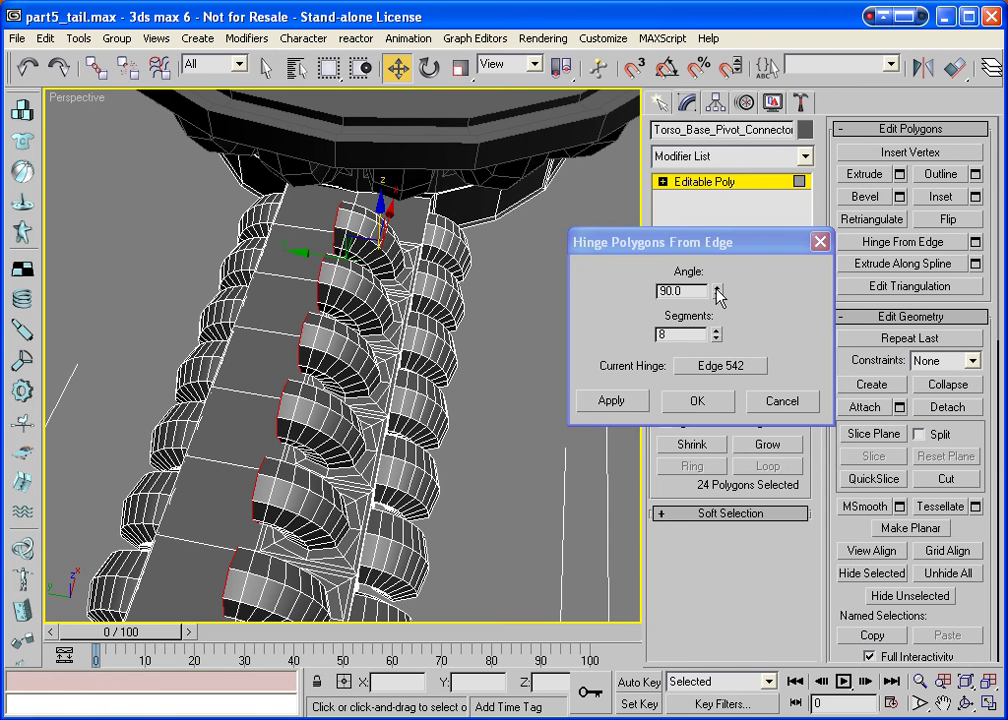
pyautogui.moveTo(716, 290); pyautogui.dragTo(743, 108)
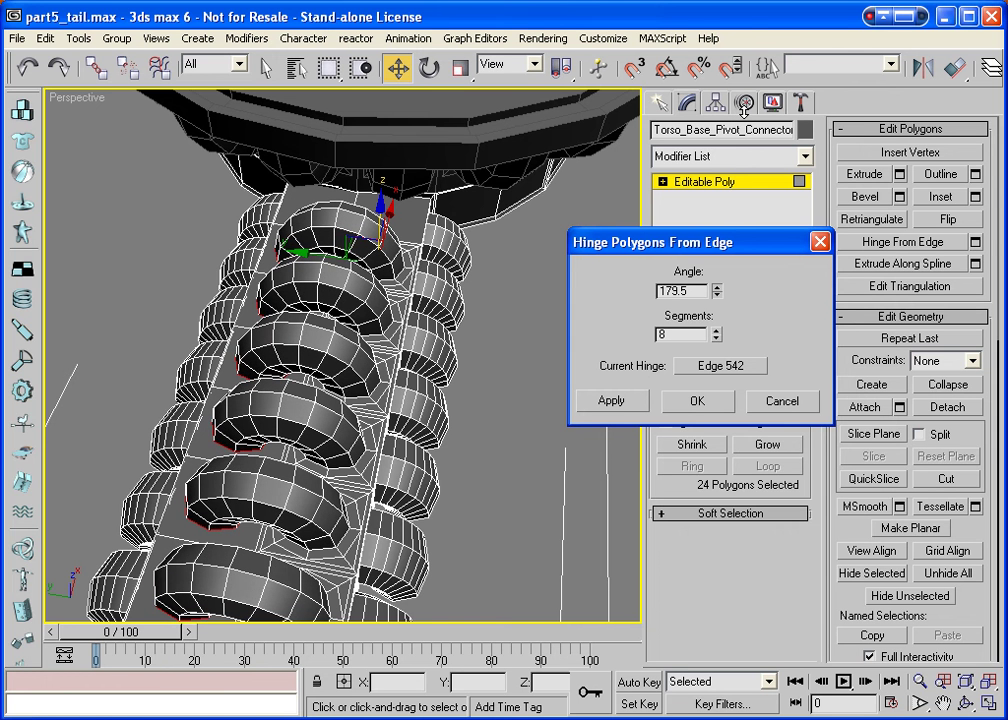
pyautogui.click(717, 288)
pyautogui.moveTo(720, 333)
pyautogui.mouseDown()
pyautogui.moveTo(721, 347)
pyautogui.moveTo(719, 328)
pyautogui.moveTo(725, 338)
pyautogui.mouseUp()
pyautogui.click(697, 400)
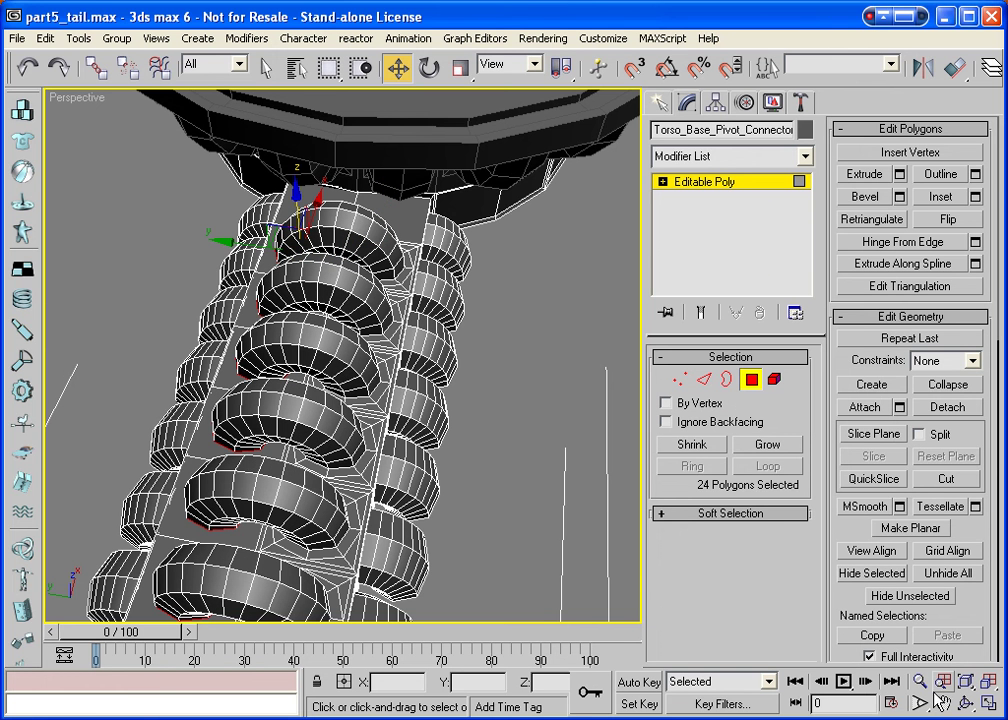
pyautogui.press('Delete')
pyautogui.press('Return')
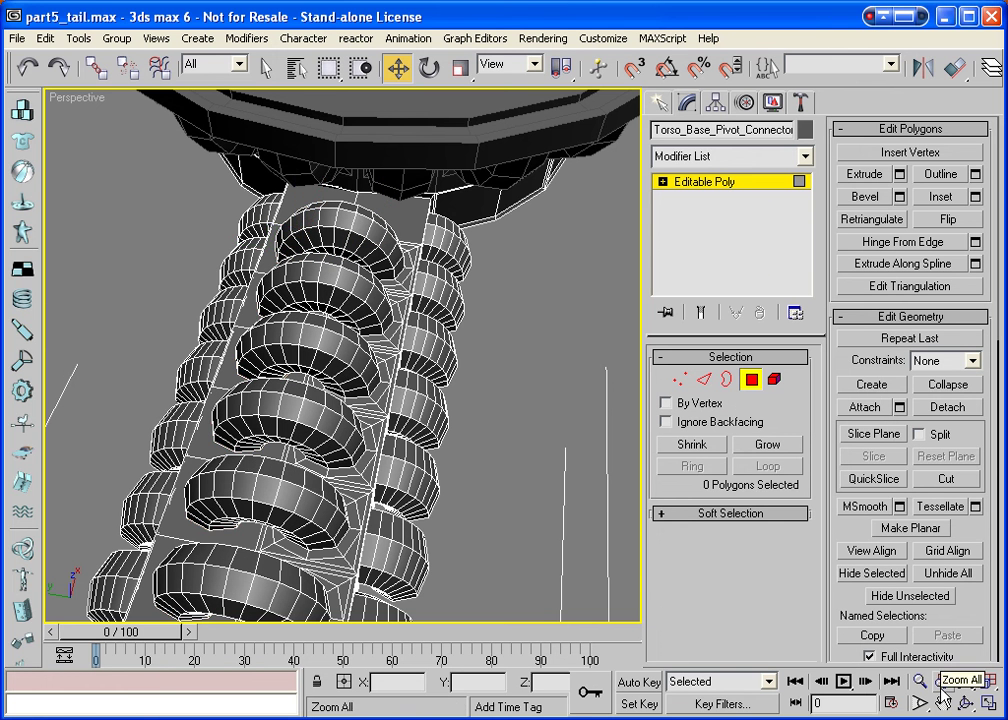
# Delete one of the two polygons on the tail's rear end face.
pyautogui.click(966, 703)
pyautogui.moveTo(350, 382); pyautogui.dragTo(327, 228)
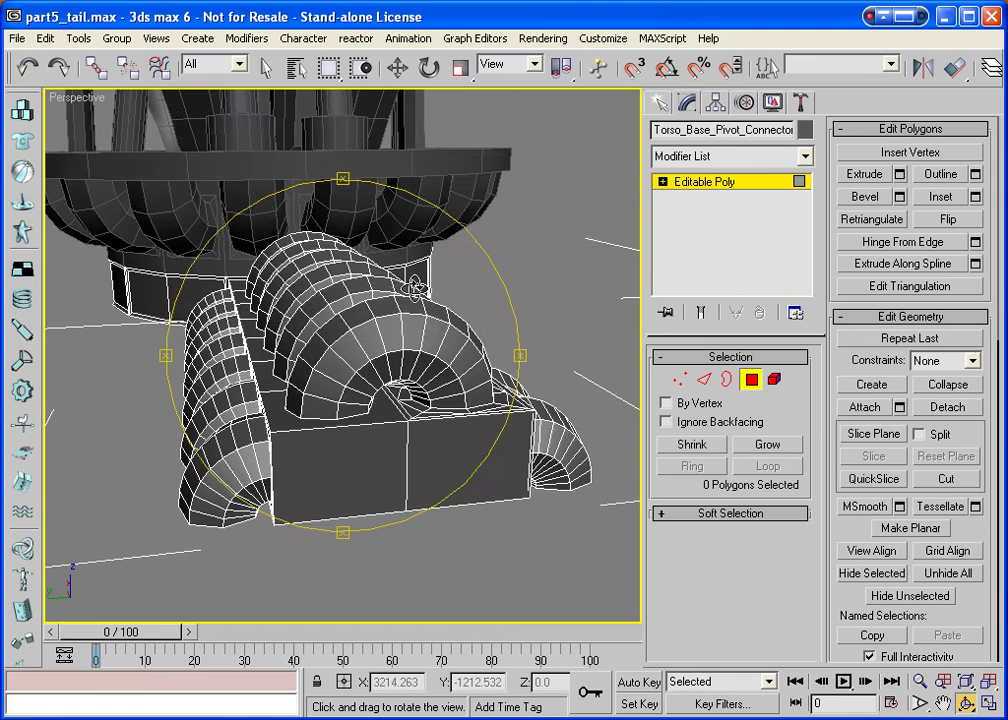
pyautogui.rightClick(473, 518)
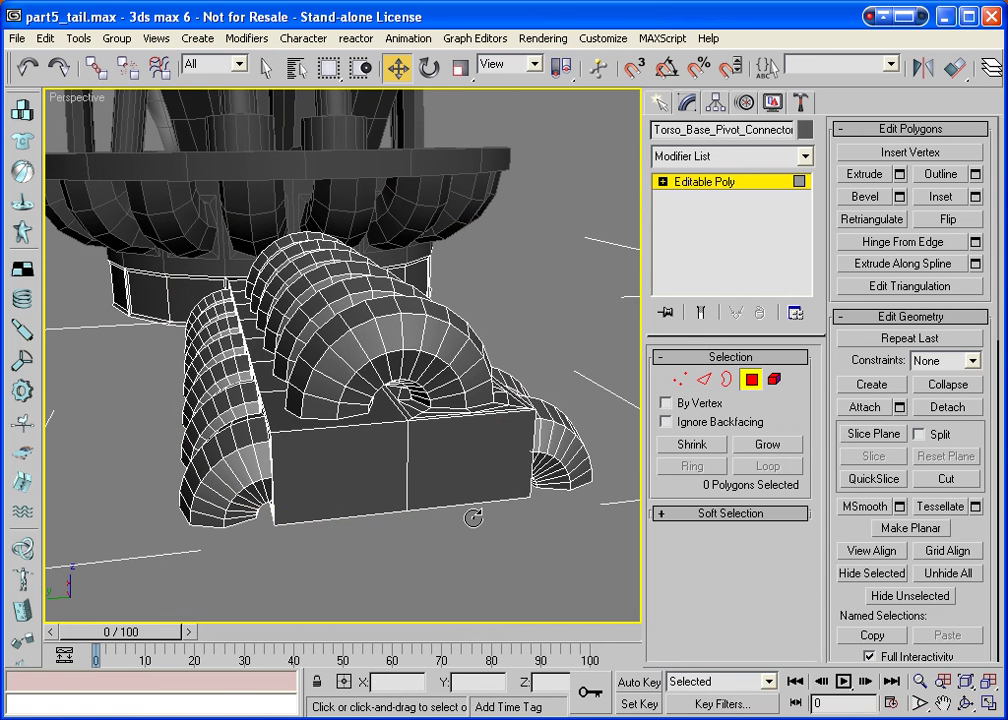
pyautogui.click(361, 470)
pyautogui.press('Delete')
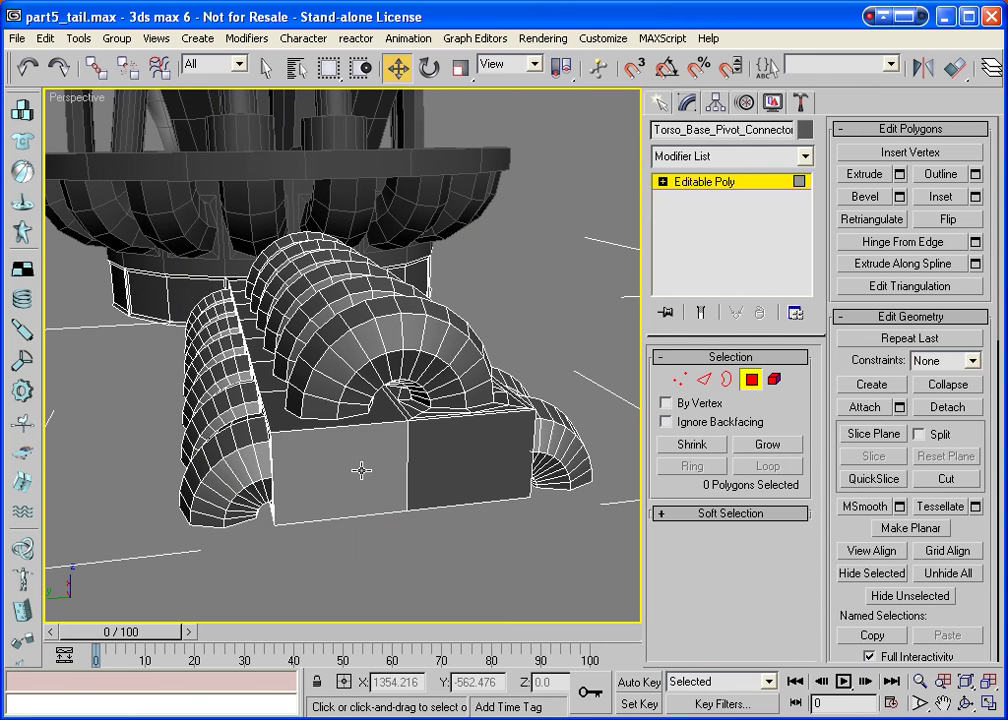
# Hinge the remaining rear end polygon 180 degrees with 3 segments from the end face's vertical centre edge.
pyautogui.click(451, 479)
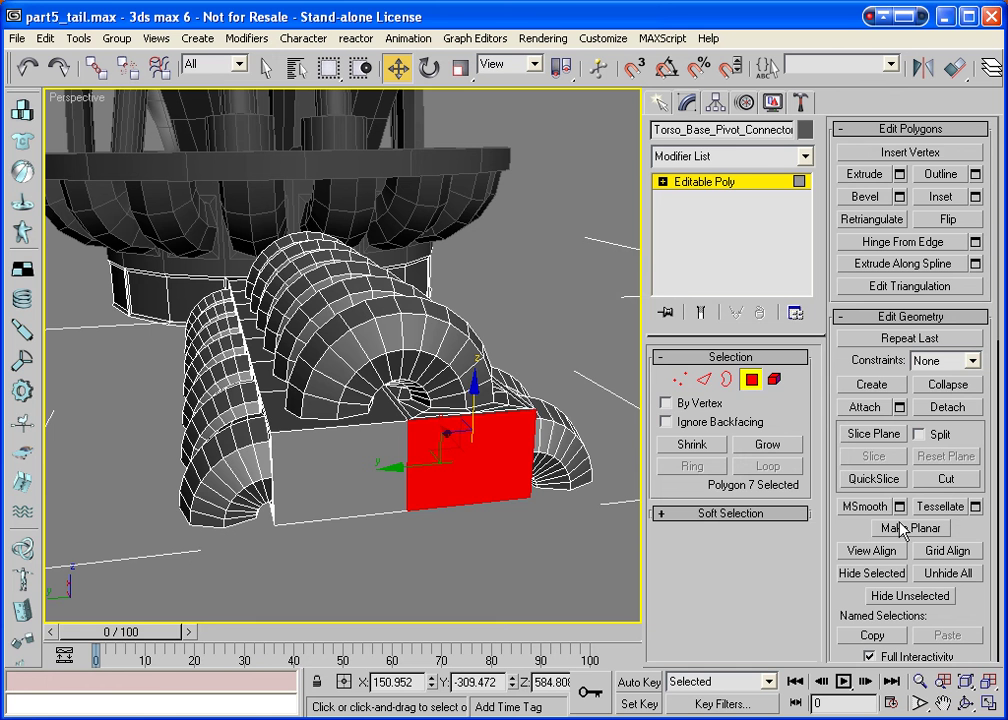
pyautogui.click(974, 243)
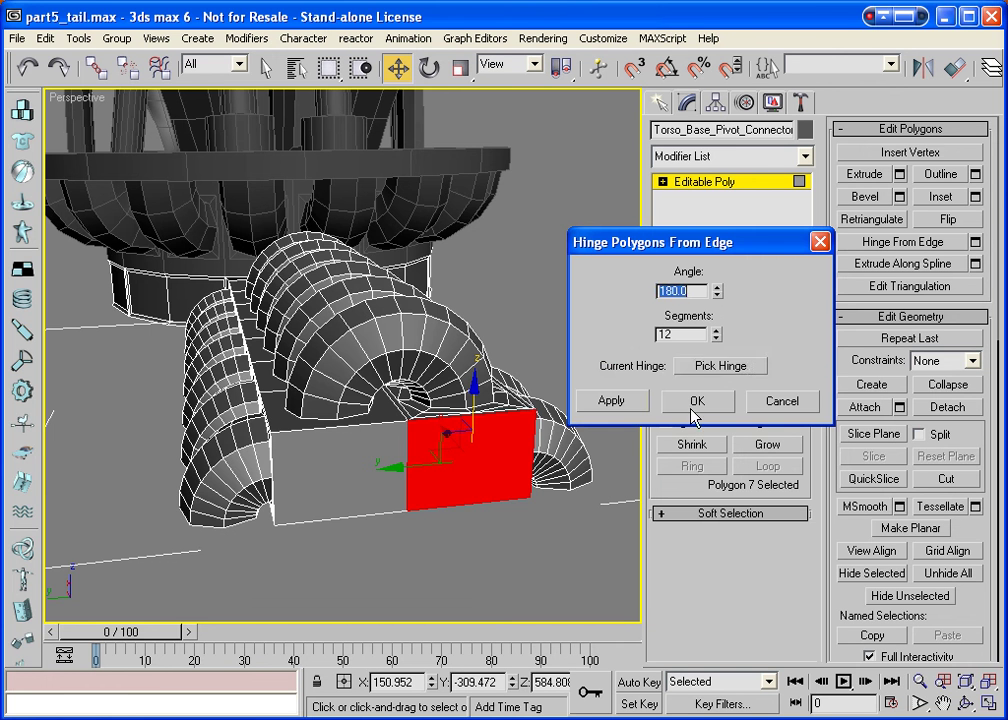
pyautogui.click(404, 481)
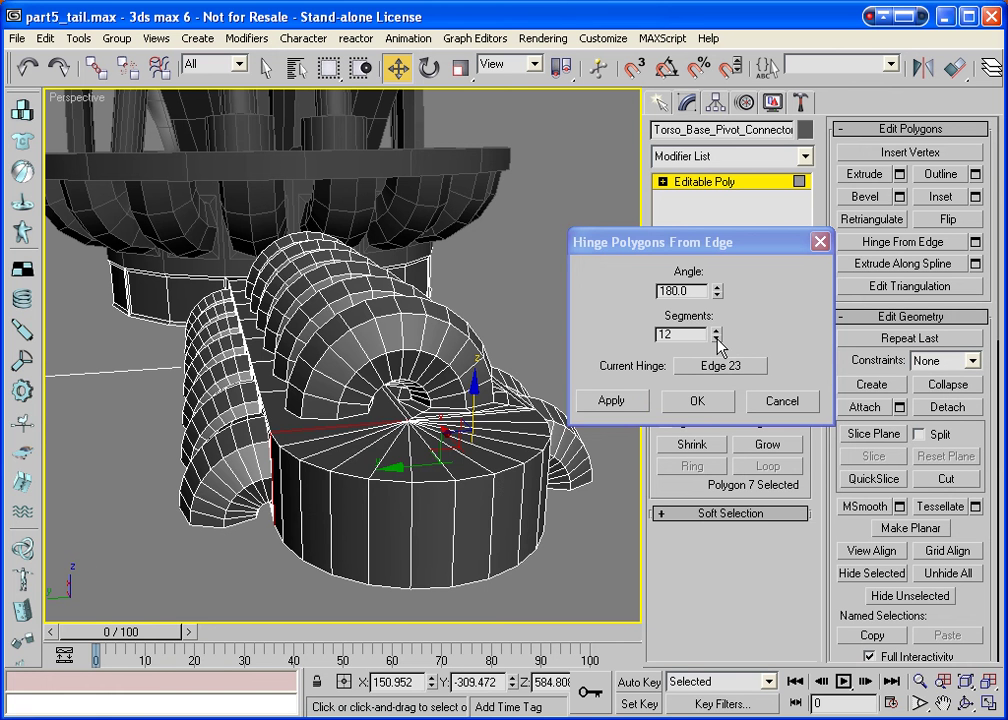
pyautogui.moveTo(716, 338); pyautogui.dragTo(714, 366)
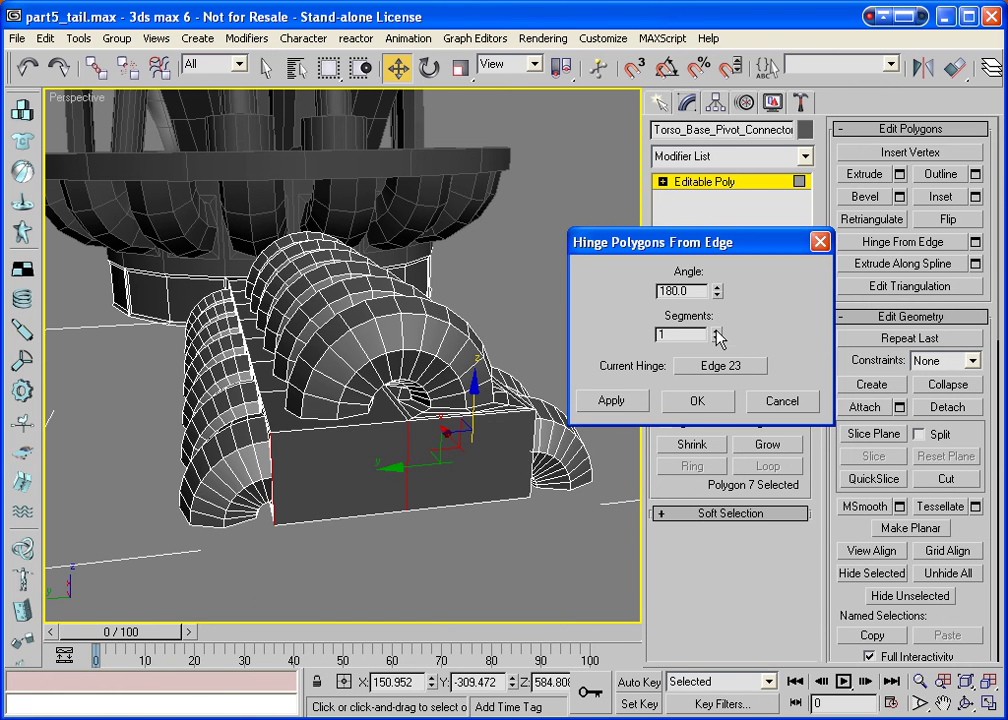
pyautogui.click(717, 330)
pyautogui.click(717, 330)
pyautogui.click(717, 330)
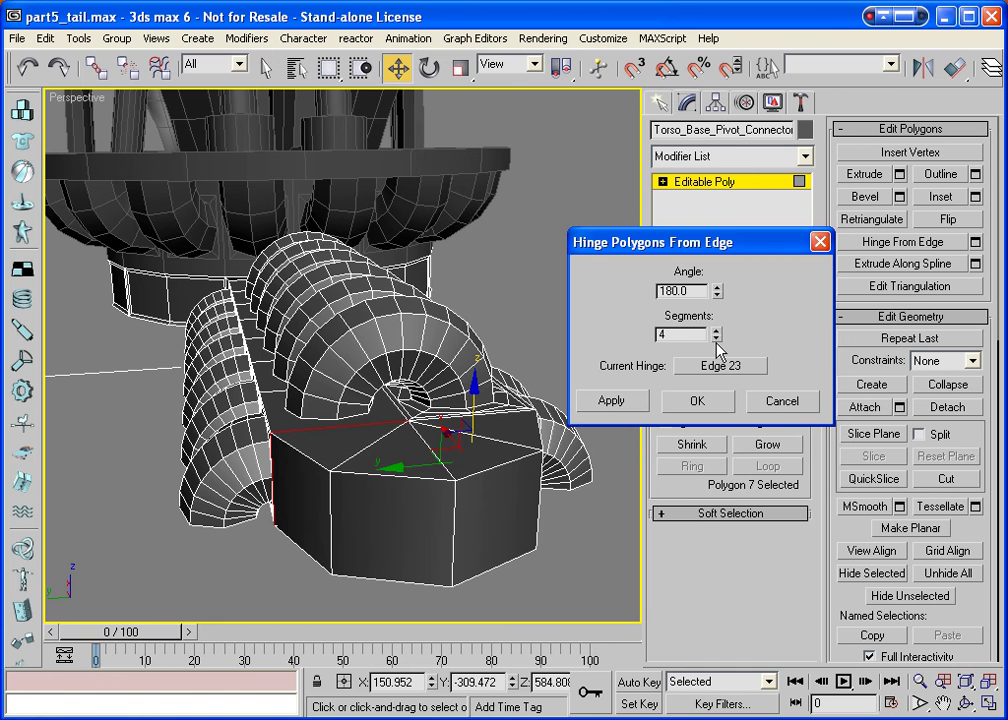
pyautogui.click(717, 338)
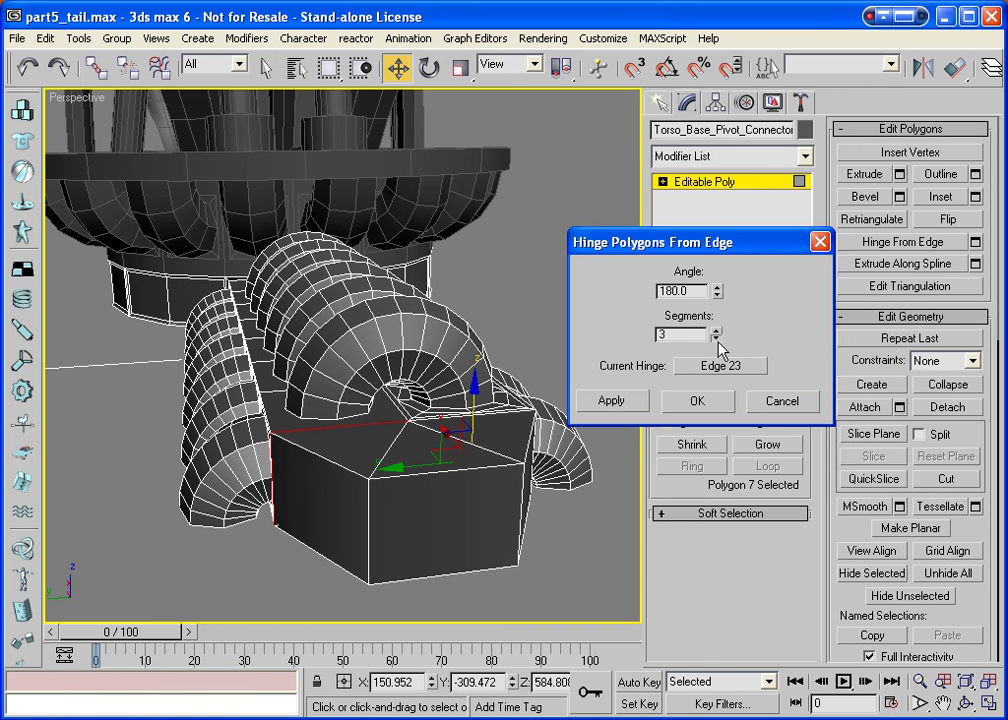
pyautogui.rightClick(468, 488)
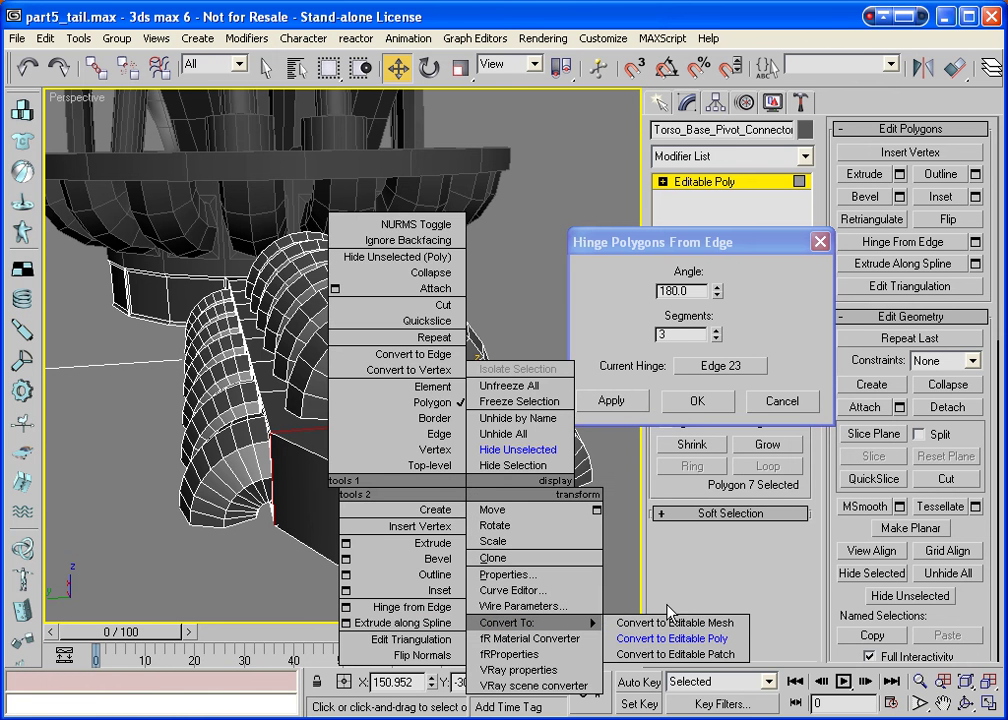
pyautogui.click(708, 405)
pyautogui.click(698, 401)
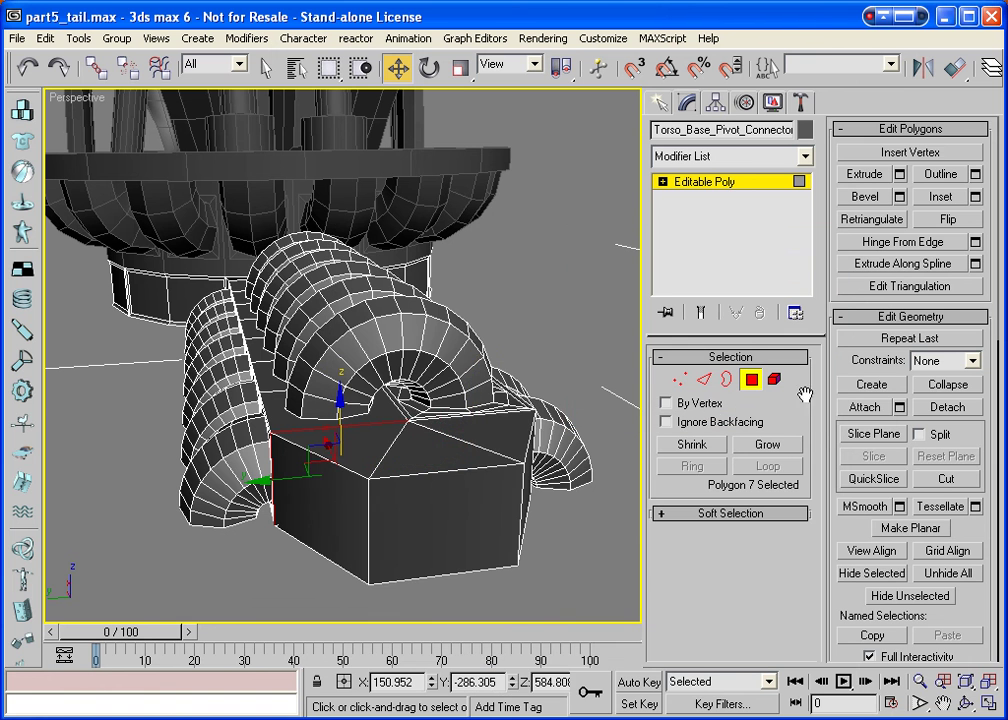
# Select the three outer faces of the tail tip and bevel them as a group with height -0.779 and outline amount -1.191.
pyautogui.rightClick(568, 541)
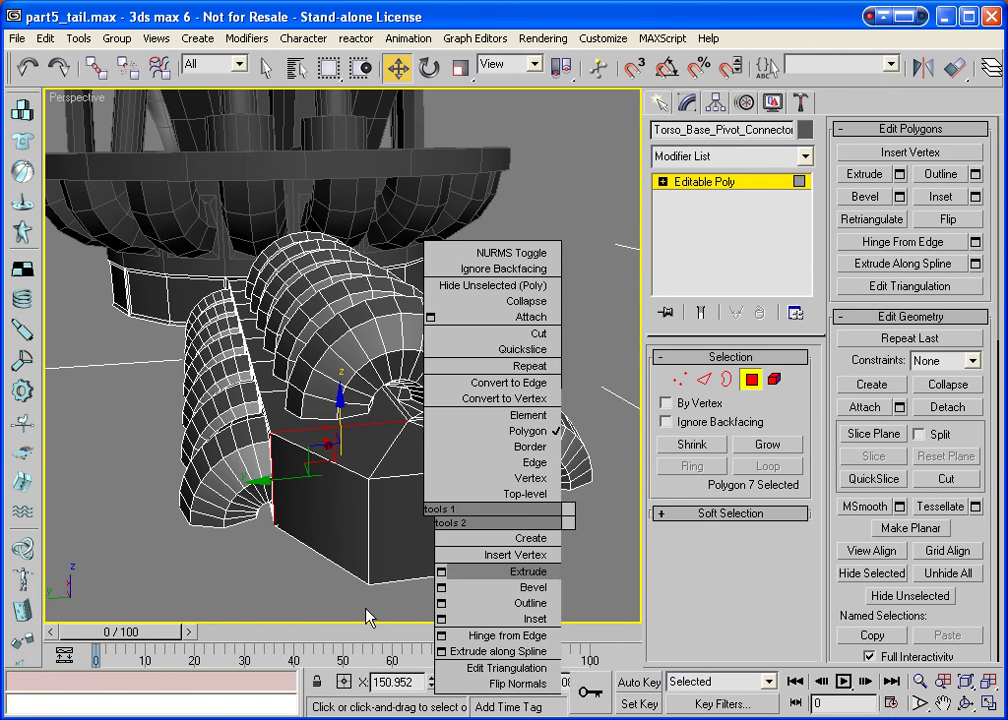
pyautogui.click(441, 529)
pyautogui.click(441, 529)
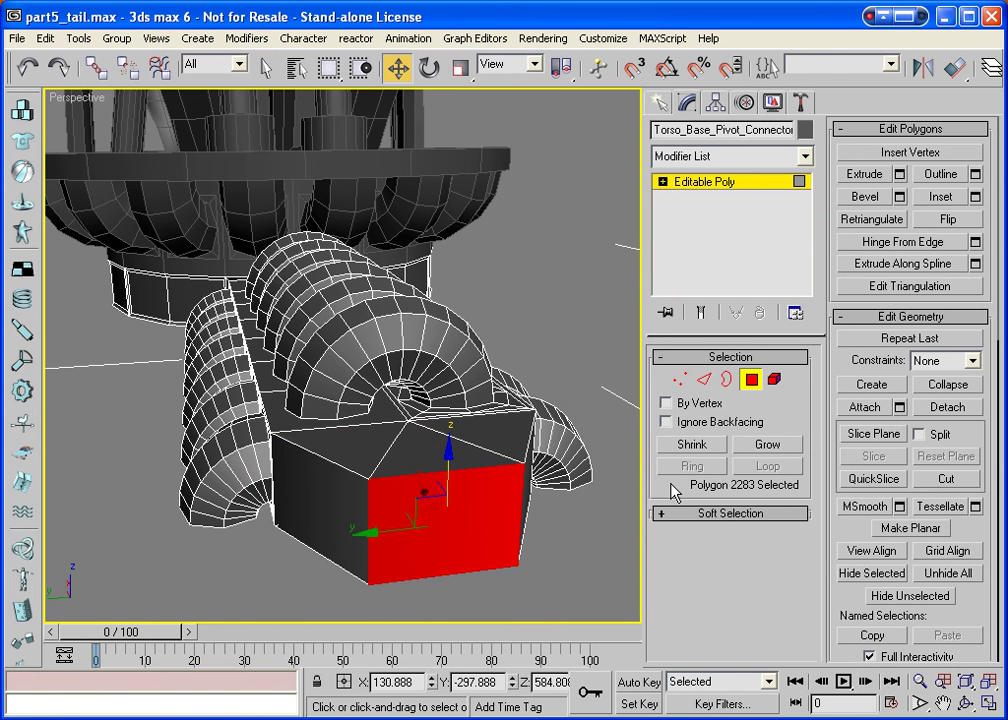
pyautogui.click(899, 196)
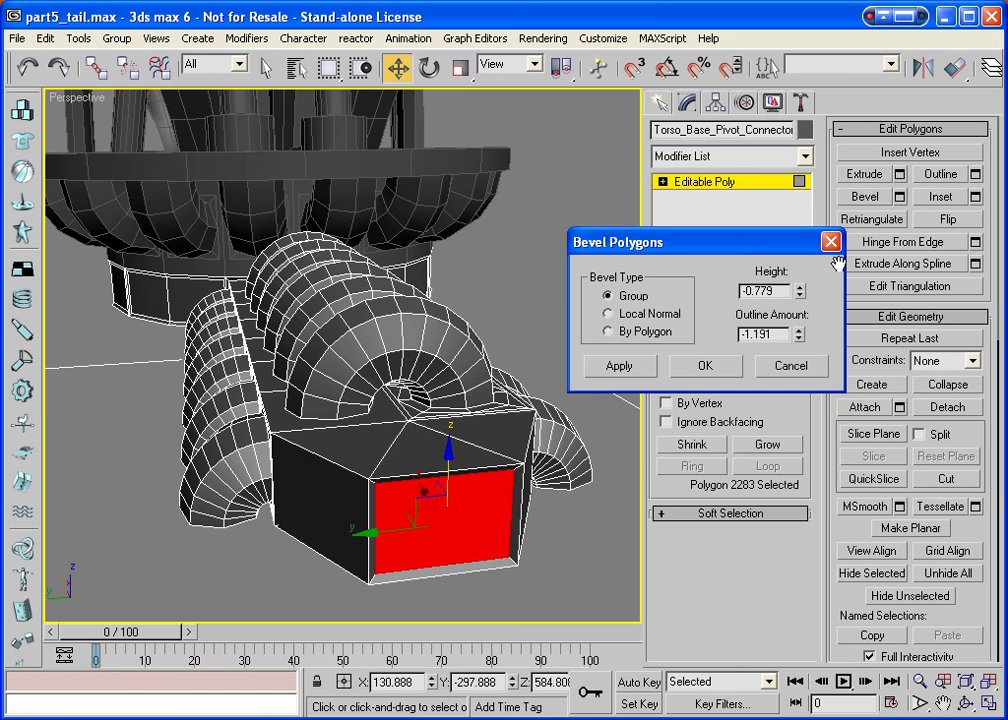
pyautogui.keyDown('ctrl'); pyautogui.click(350, 490); pyautogui.keyUp('ctrl')
pyautogui.keyDown('ctrl'); pyautogui.click(524, 495); pyautogui.keyUp('ctrl')
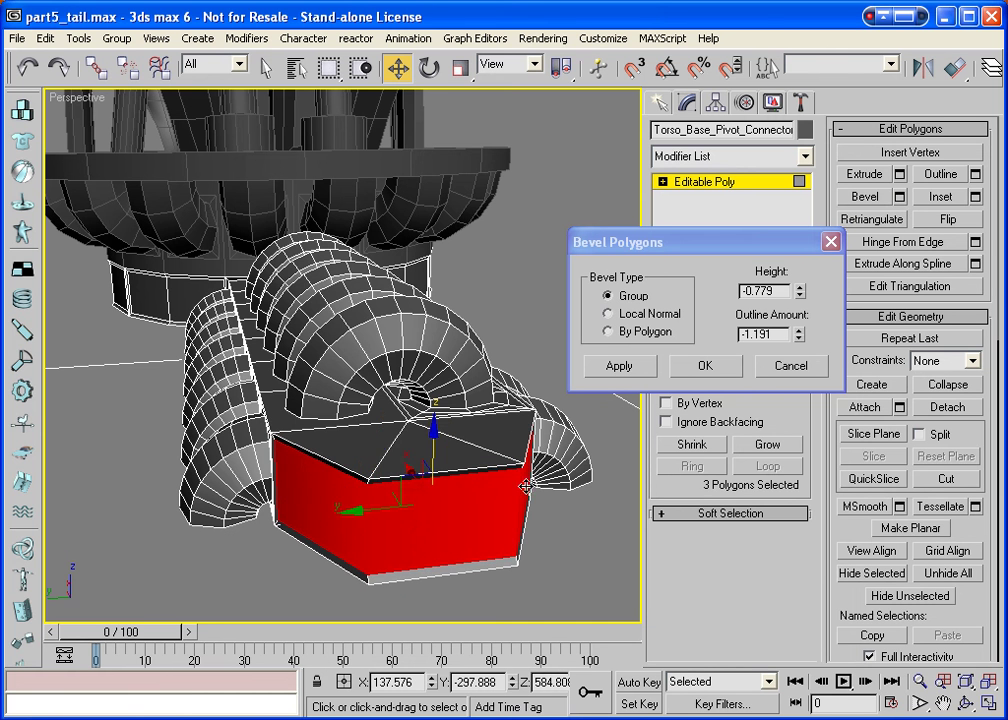
pyautogui.click(681, 371)
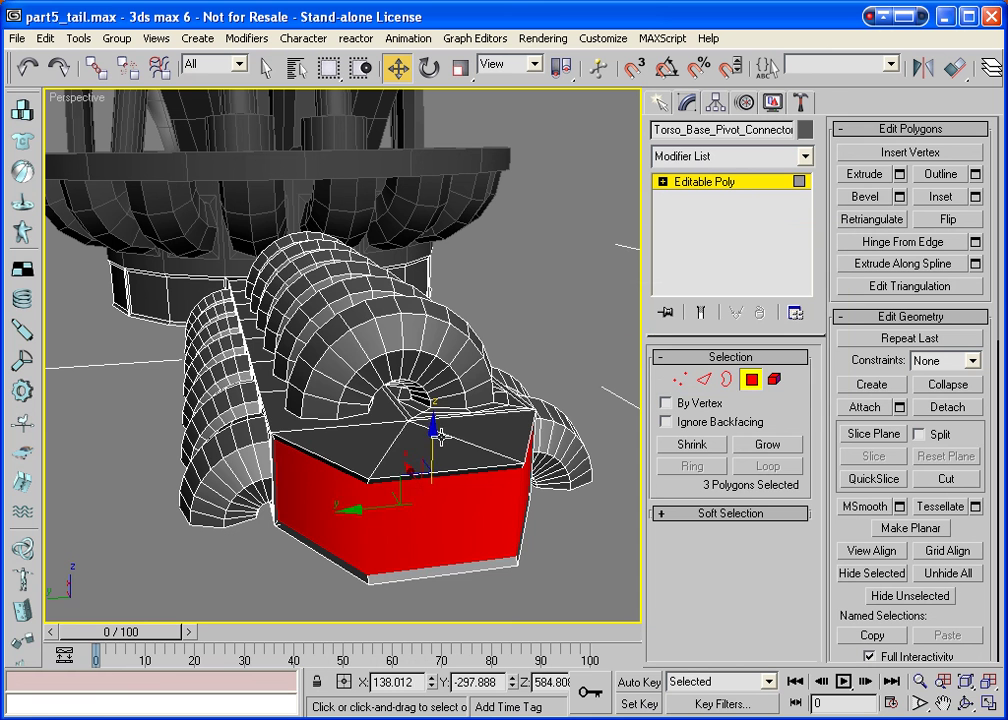
# Select the three top faces of the tail tip and bevel them as a group with height -0.779 and outline amount -1.191.
pyautogui.click(442, 429)
pyautogui.keyDown('ctrl'); pyautogui.click(411, 445); pyautogui.keyUp('ctrl')
pyautogui.keyDown('ctrl'); pyautogui.click(371, 442); pyautogui.keyUp('ctrl')
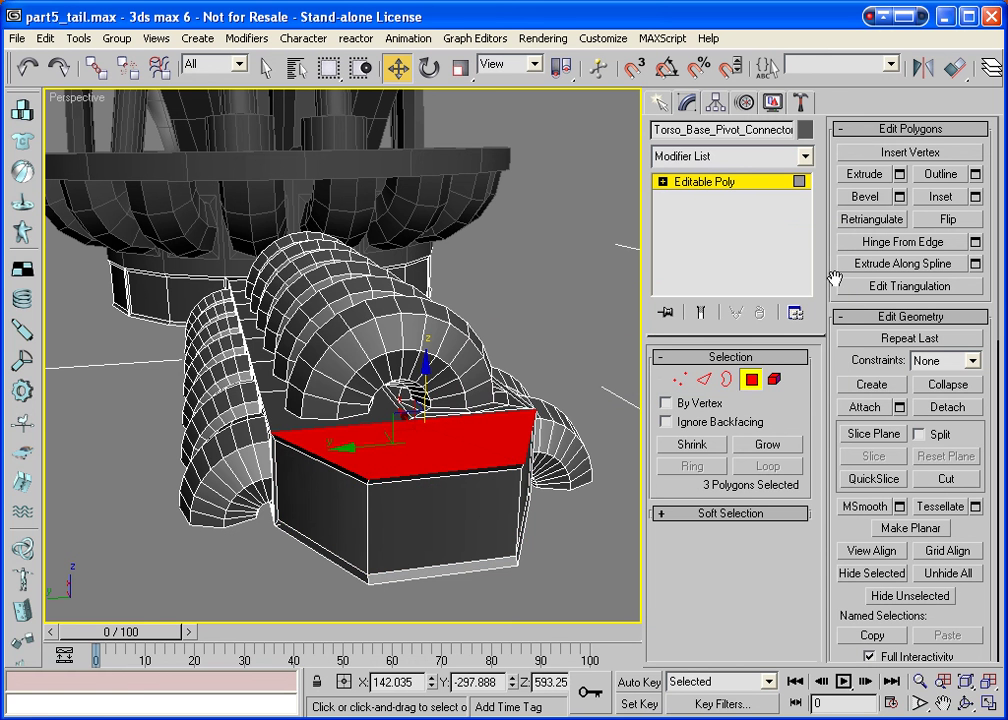
pyautogui.click(879, 200)
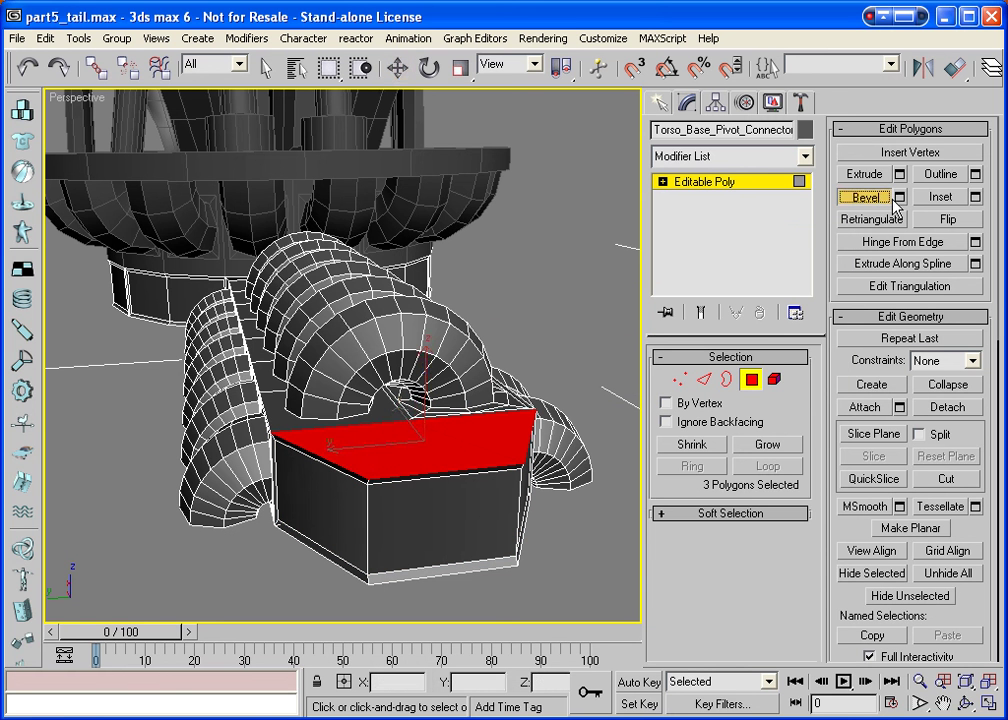
pyautogui.click(881, 198)
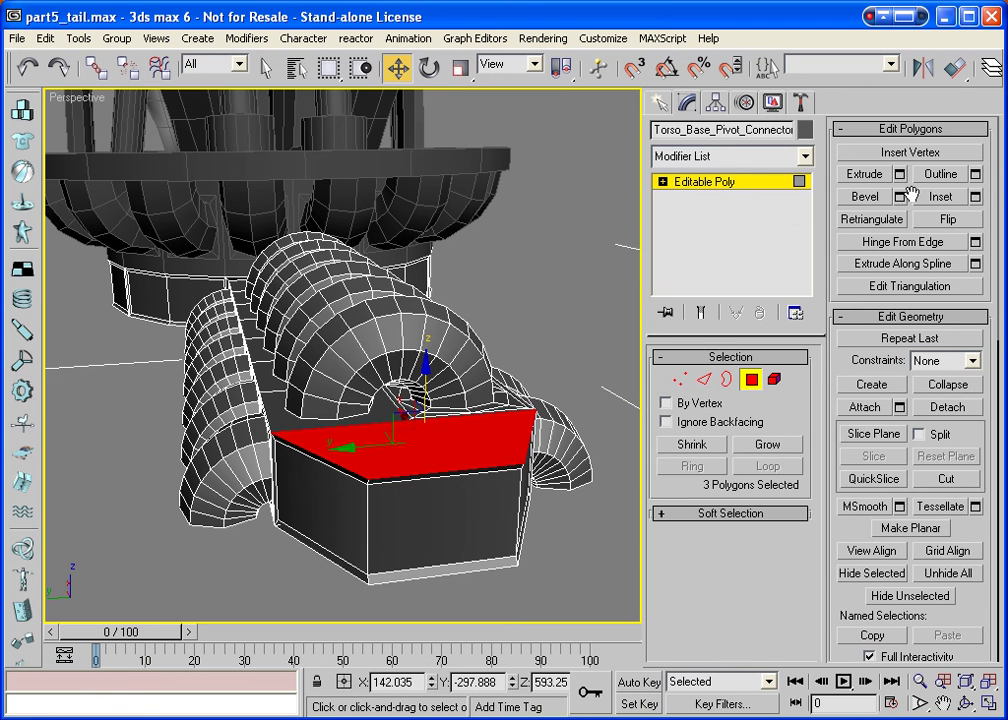
pyautogui.click(900, 197)
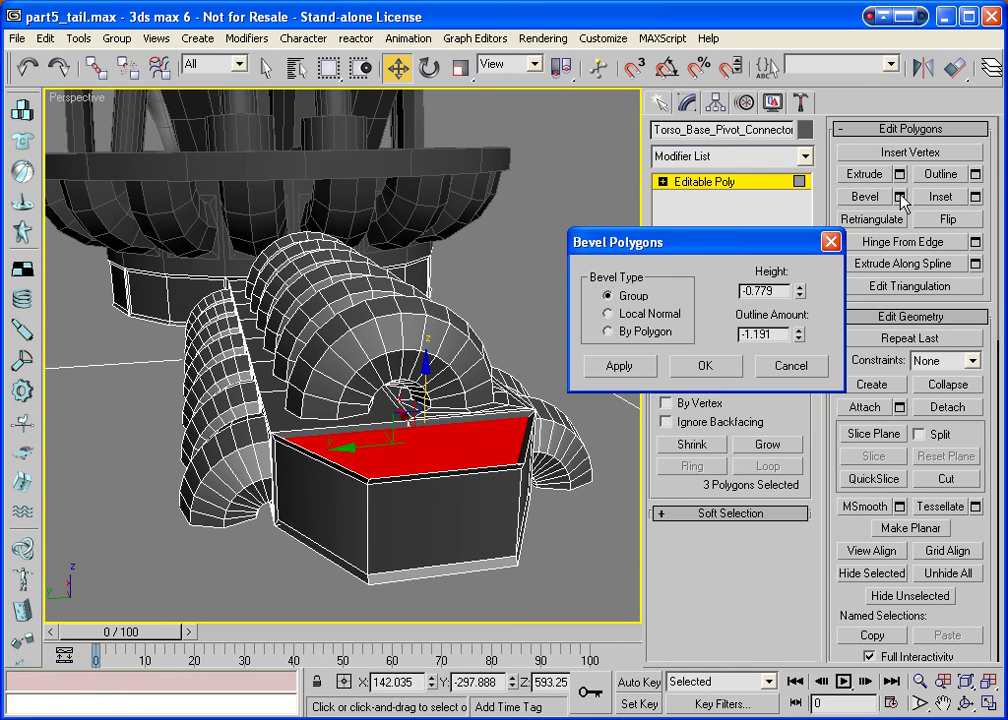
pyautogui.click(704, 366)
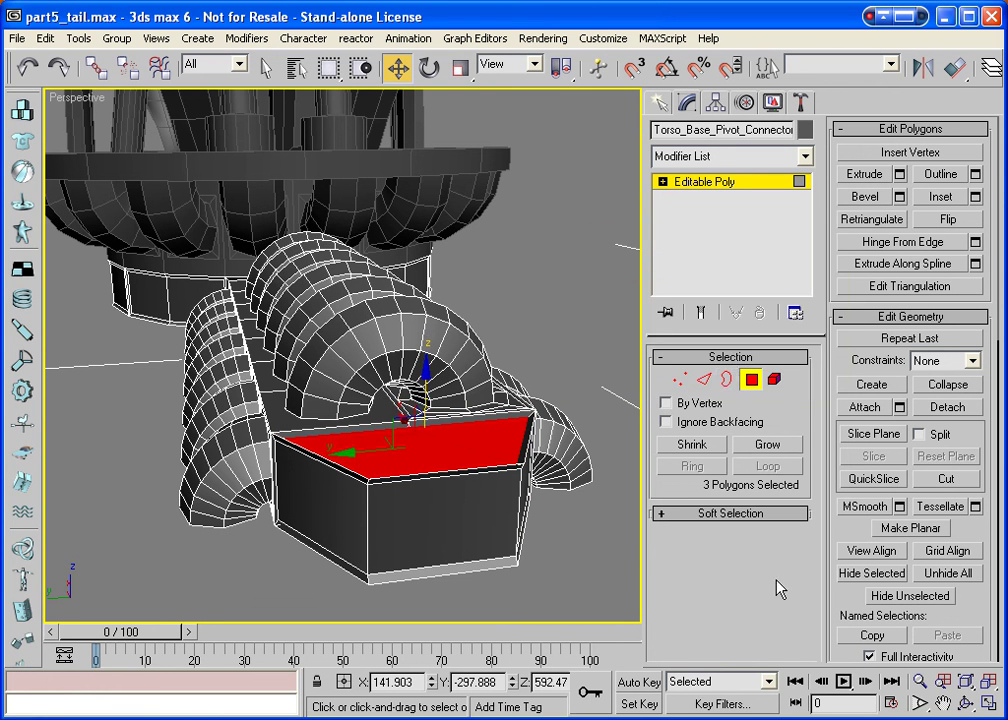
pyautogui.click(757, 381)
# Unhide the Chassis_part_01 object by name.
pyautogui.click(963, 703)
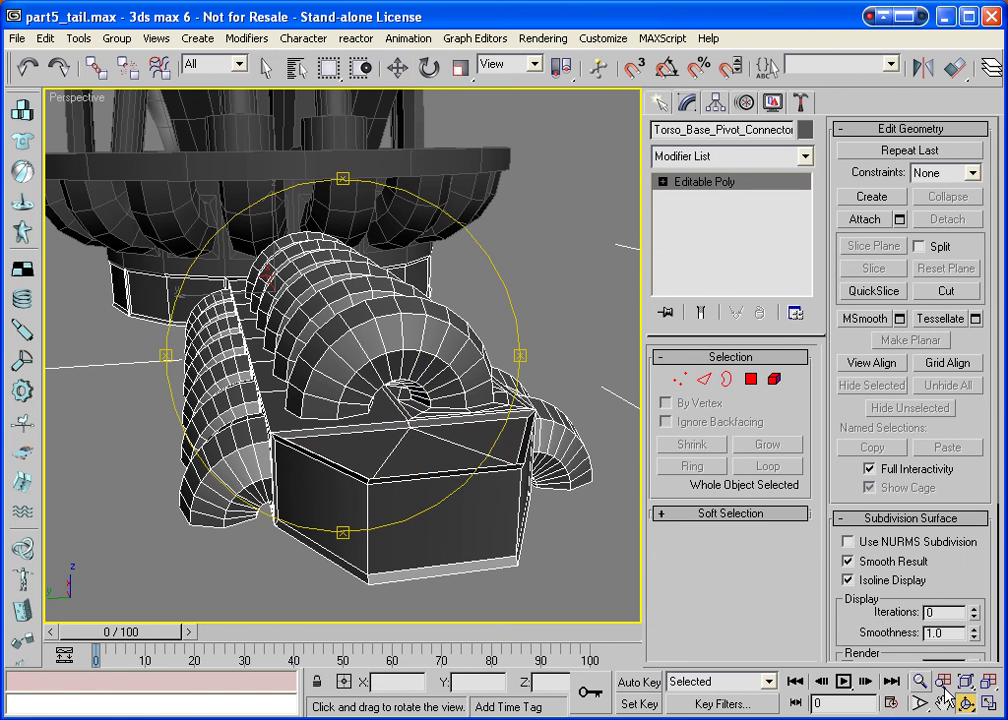
pyautogui.click(984, 680)
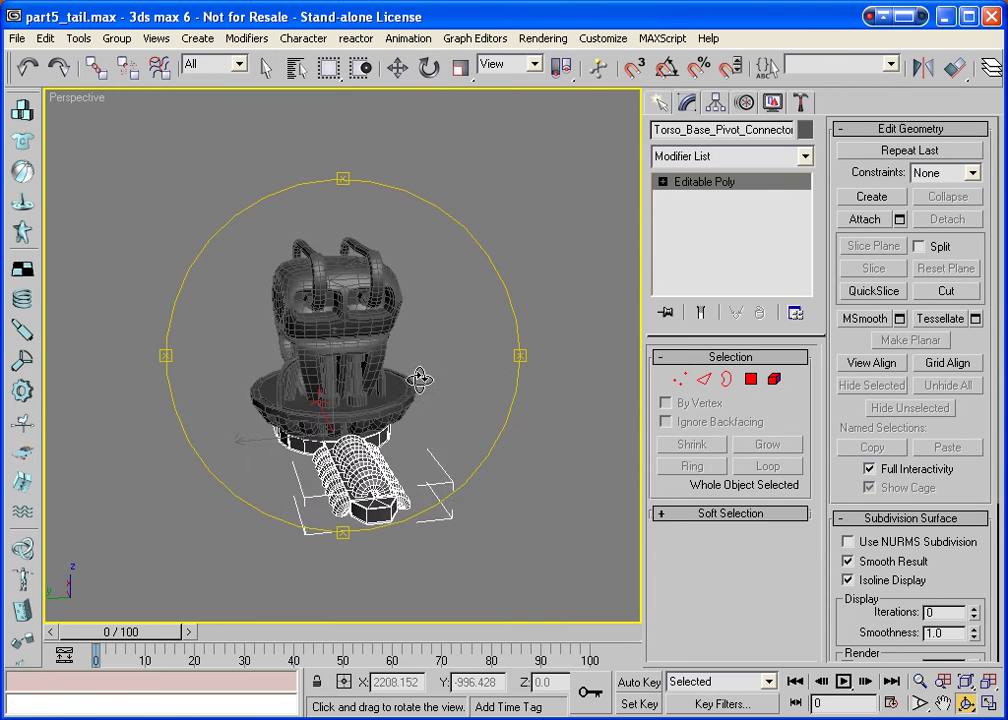
pyautogui.moveTo(420, 379); pyautogui.dragTo(70, 279)
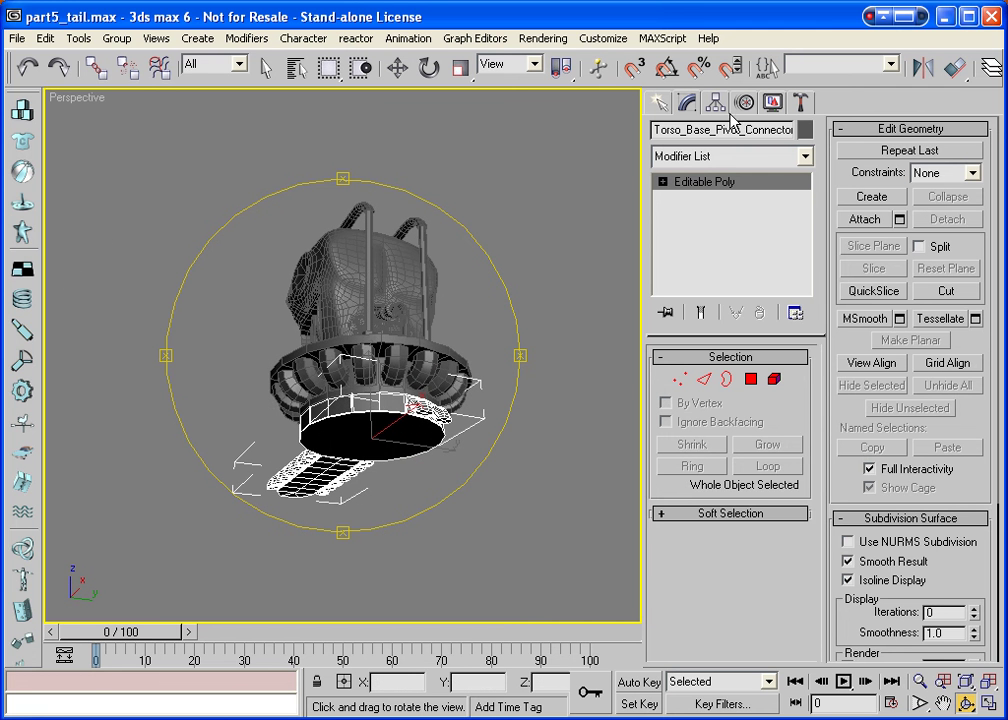
pyautogui.click(772, 103)
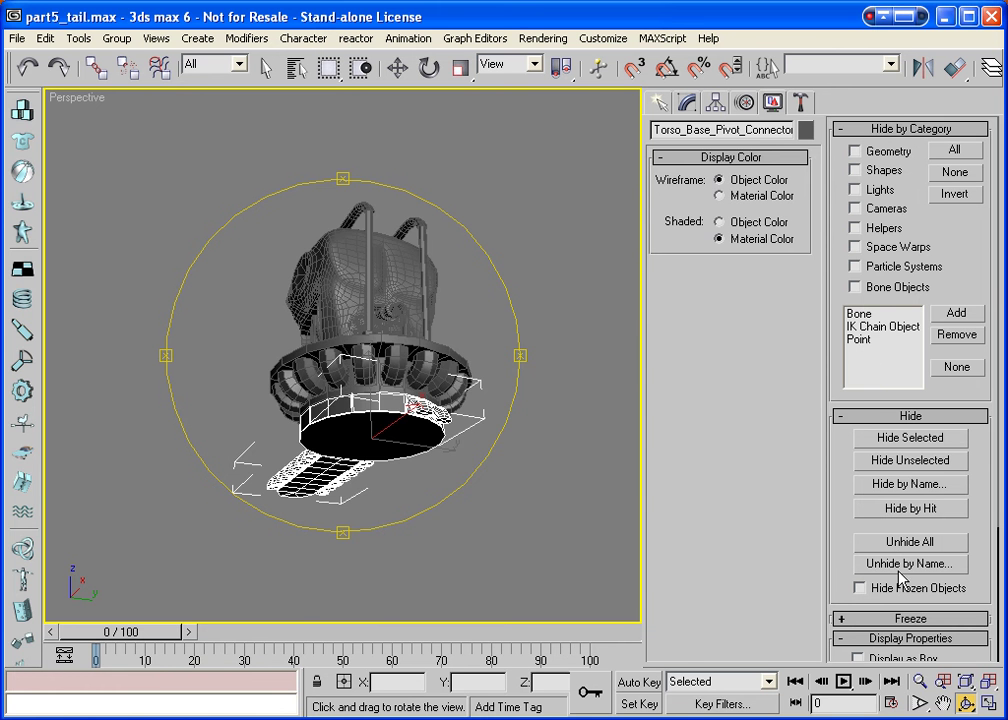
pyautogui.click(867, 562)
pyautogui.doubleClick(300, 214)
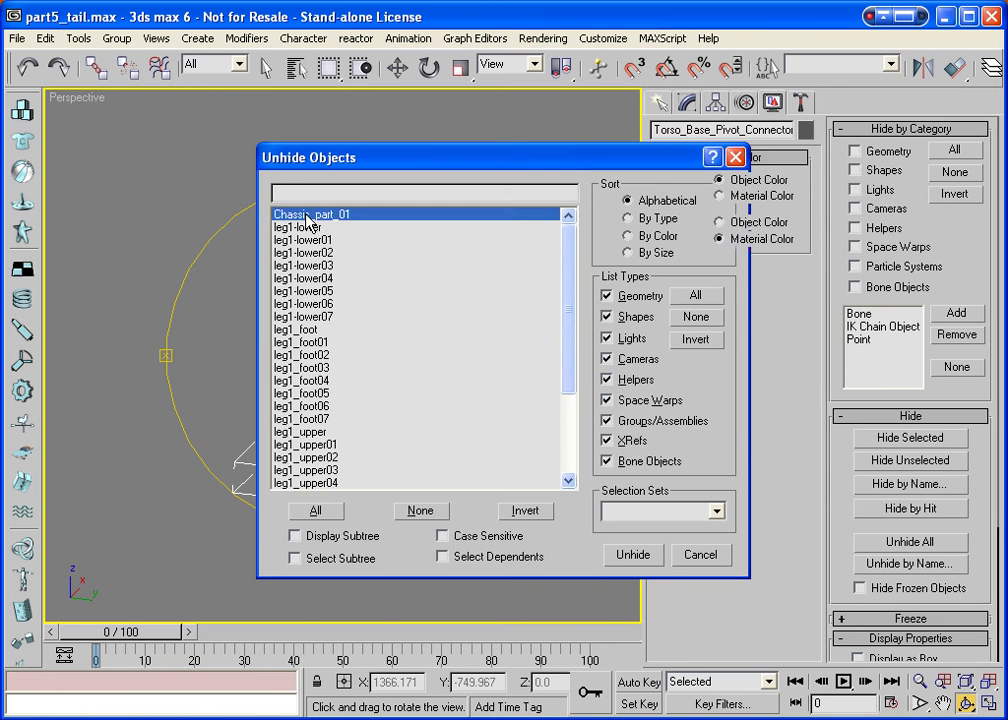
# Select all torso, base and tail objects without the chassis and hide them.
pyautogui.moveTo(360, 345); pyautogui.dragTo(327, 439)
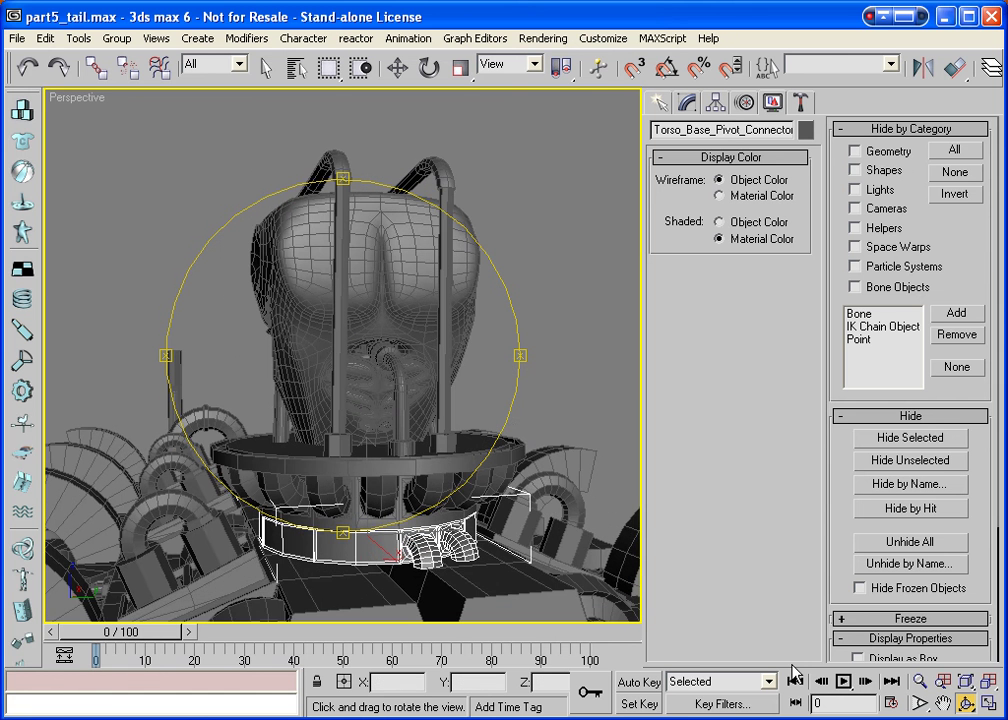
pyautogui.click(940, 703)
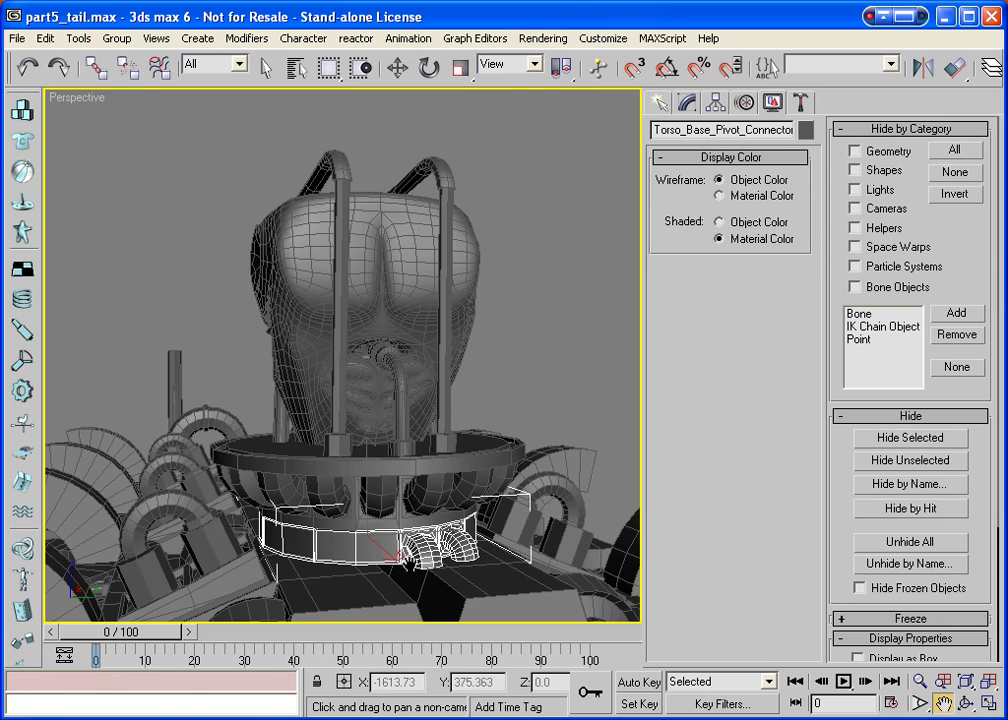
pyautogui.moveTo(395, 565); pyautogui.dragTo(390, 478)
pyautogui.press('w')
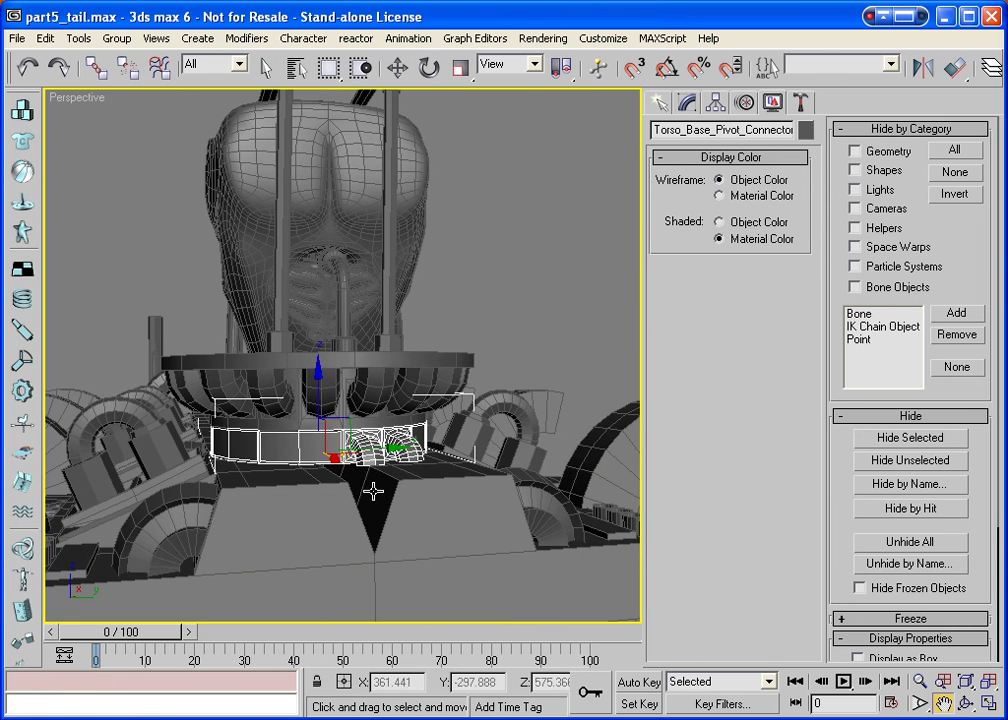
pyautogui.click(492, 472)
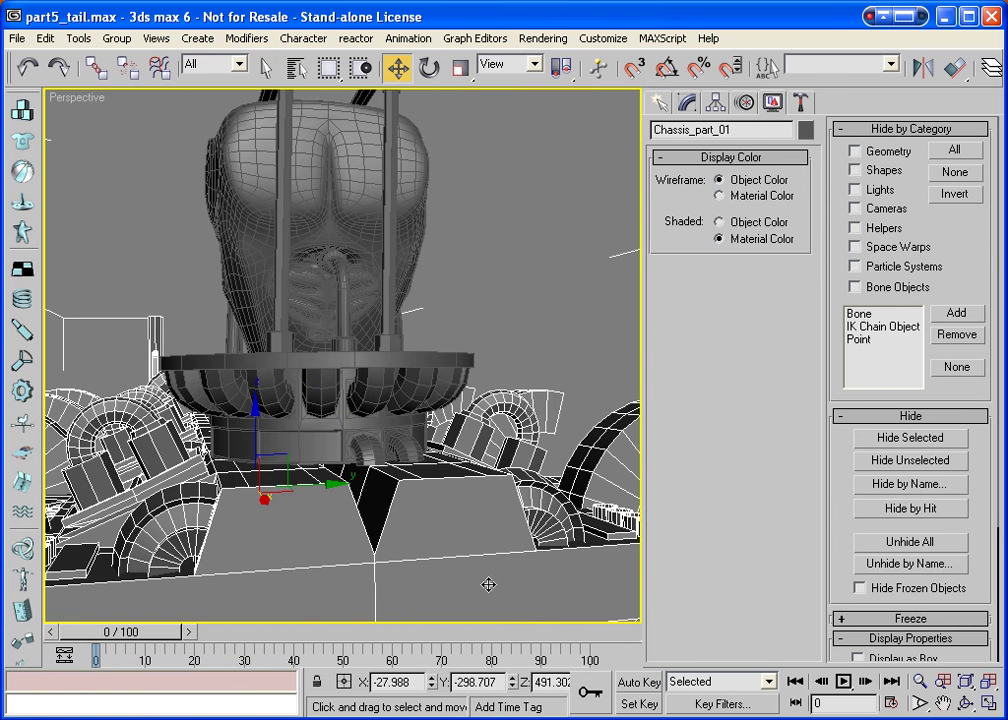
pyautogui.click(966, 703)
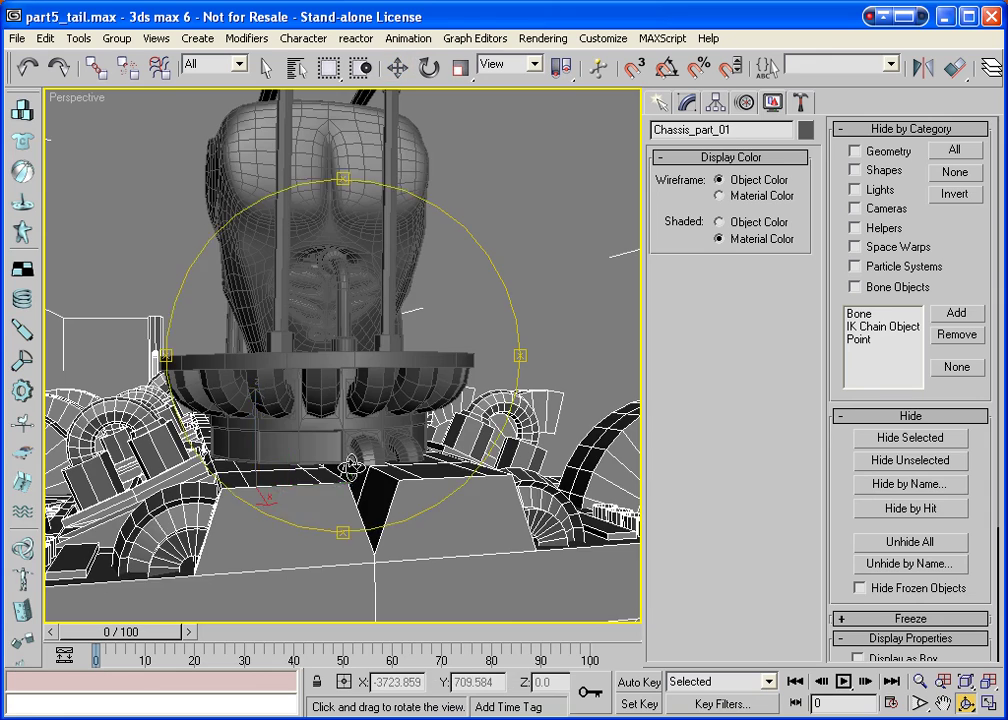
pyautogui.moveTo(300, 470); pyautogui.dragTo(357, 500)
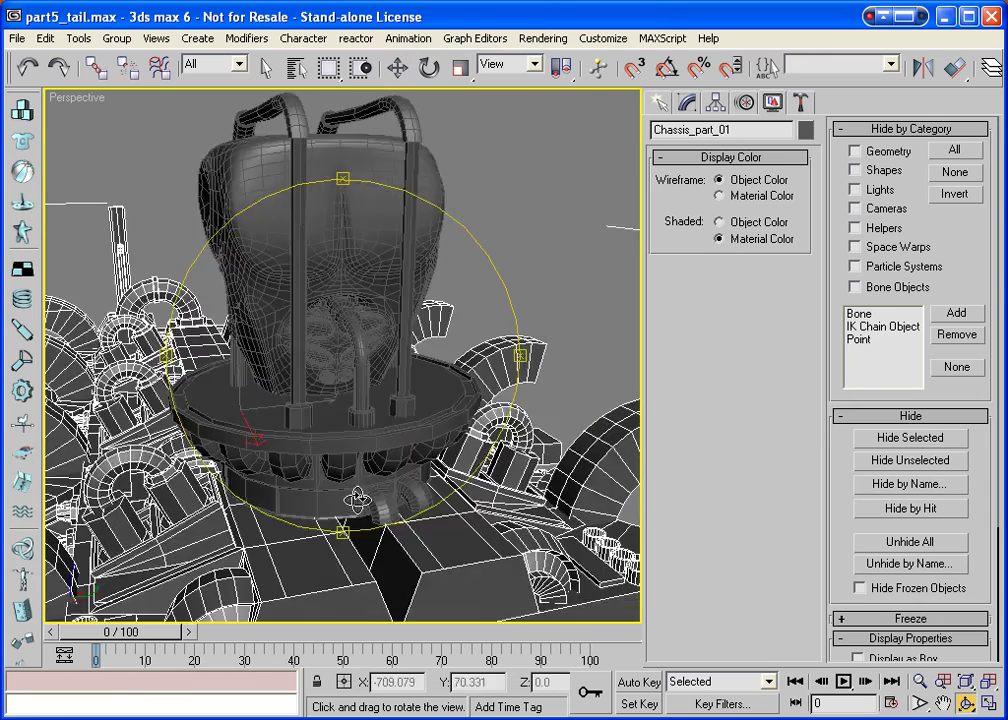
pyautogui.rightClick(357, 500)
pyautogui.click(333, 479)
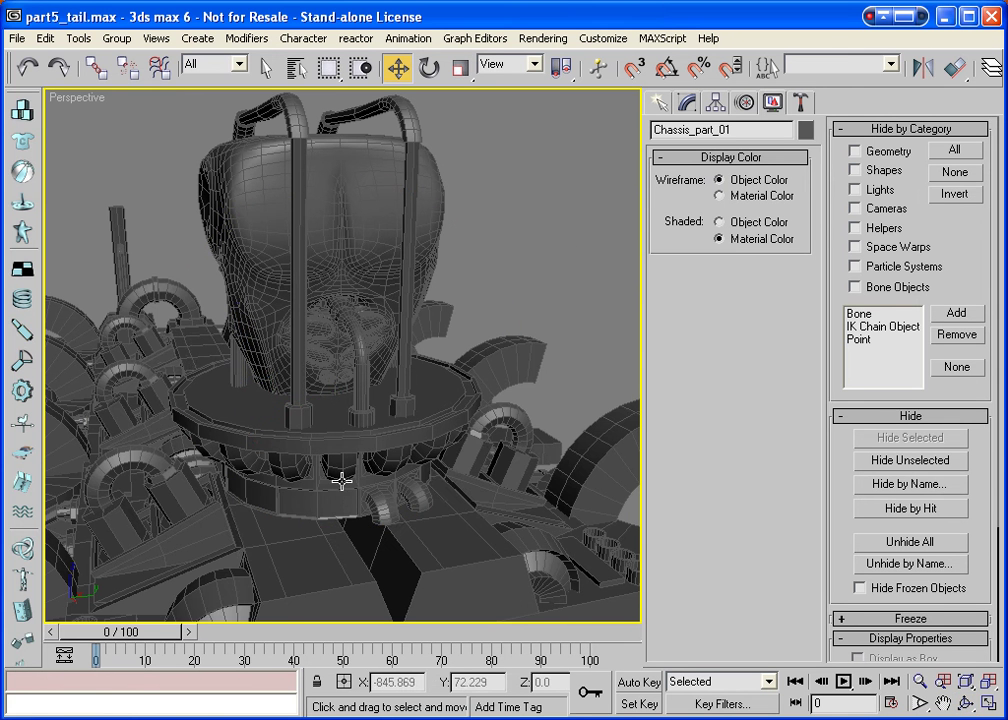
pyautogui.click(367, 252)
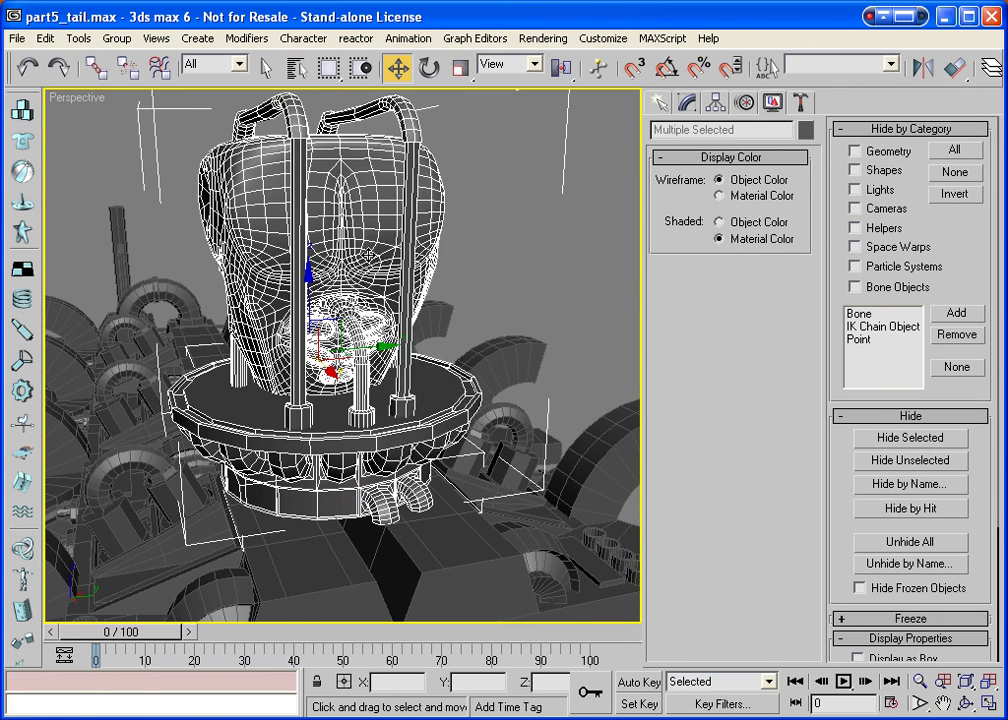
pyautogui.rightClick(366, 250)
pyautogui.click(420, 227)
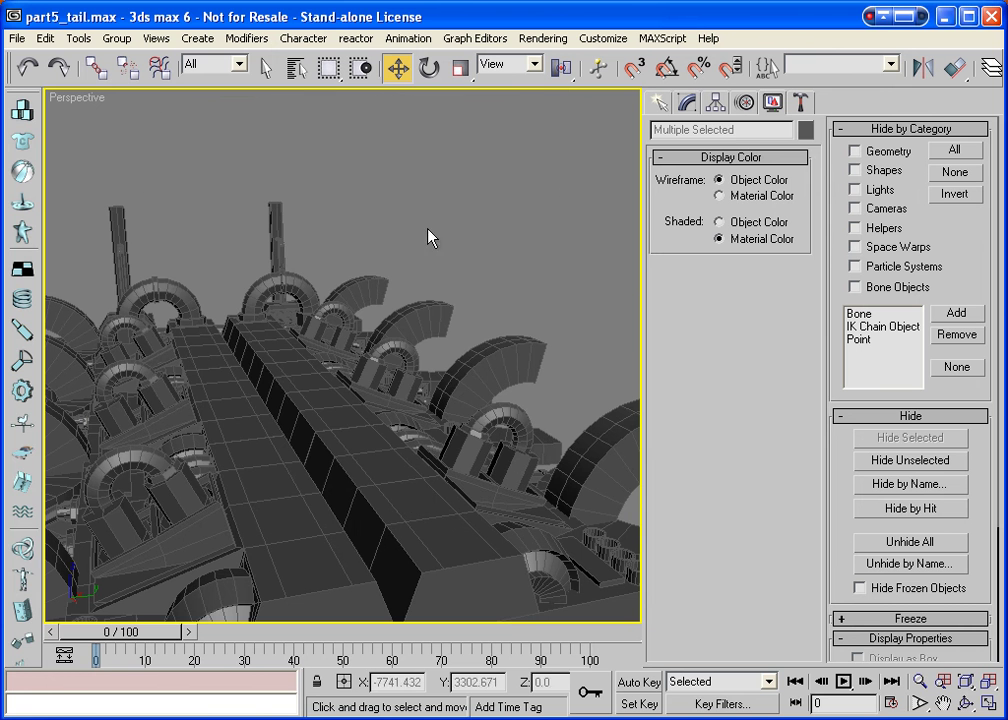
# Select Chassis_part_01 and start editing its mesh at polygon level, with its end and central groove in view.
pyautogui.click(965, 703)
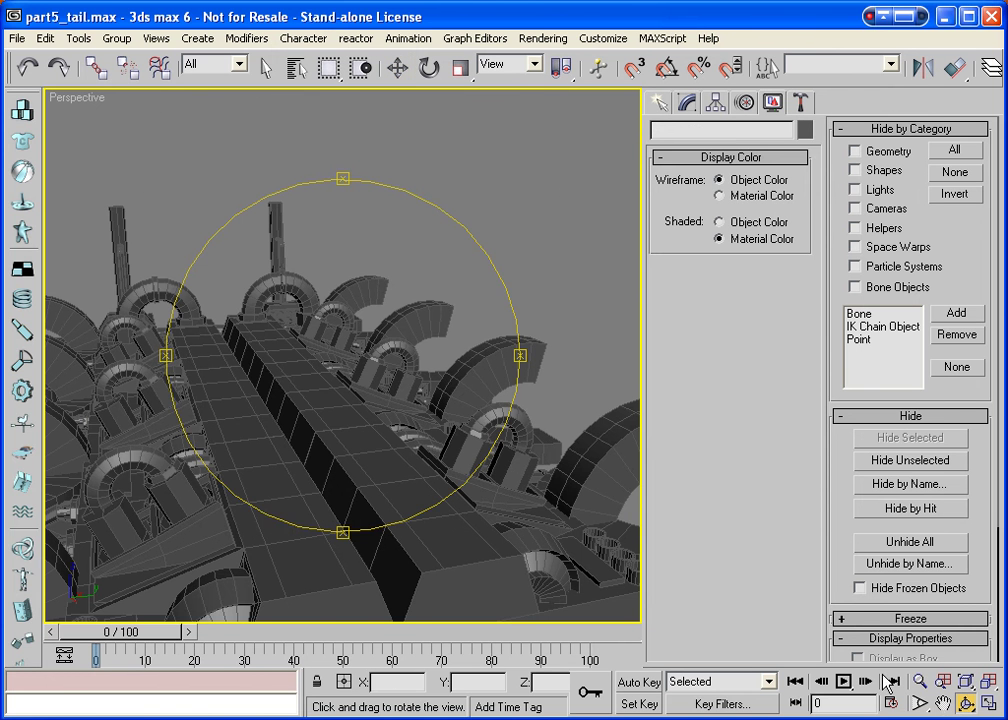
pyautogui.click(943, 703)
pyautogui.moveTo(399, 541); pyautogui.dragTo(355, 320)
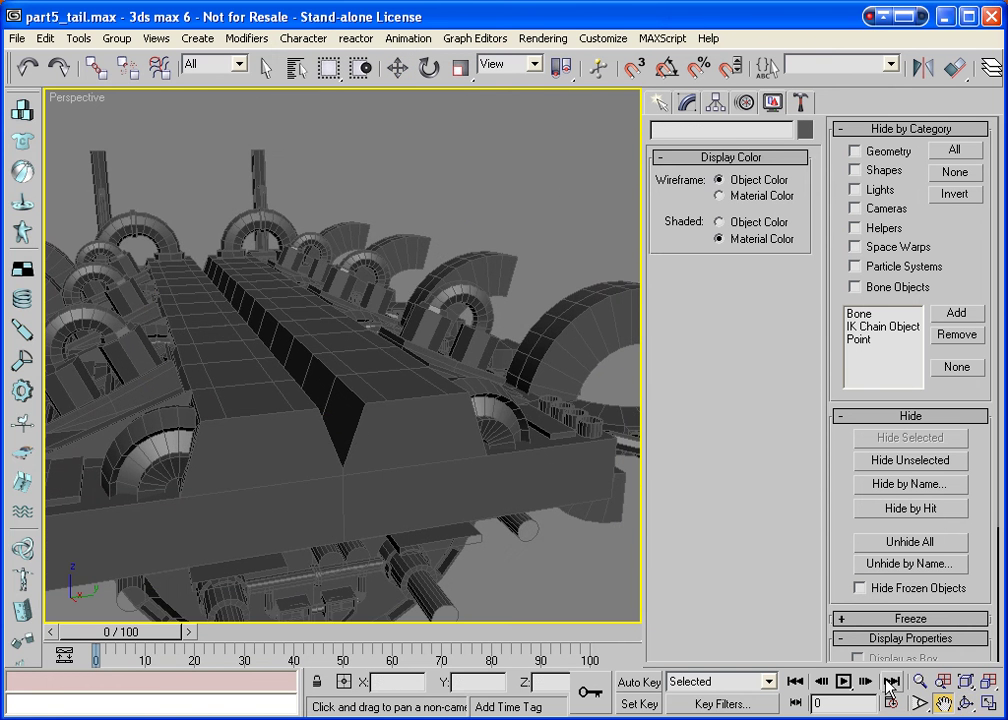
pyautogui.click(965, 703)
pyautogui.moveTo(445, 400); pyautogui.dragTo(463, 473)
pyautogui.press('w')
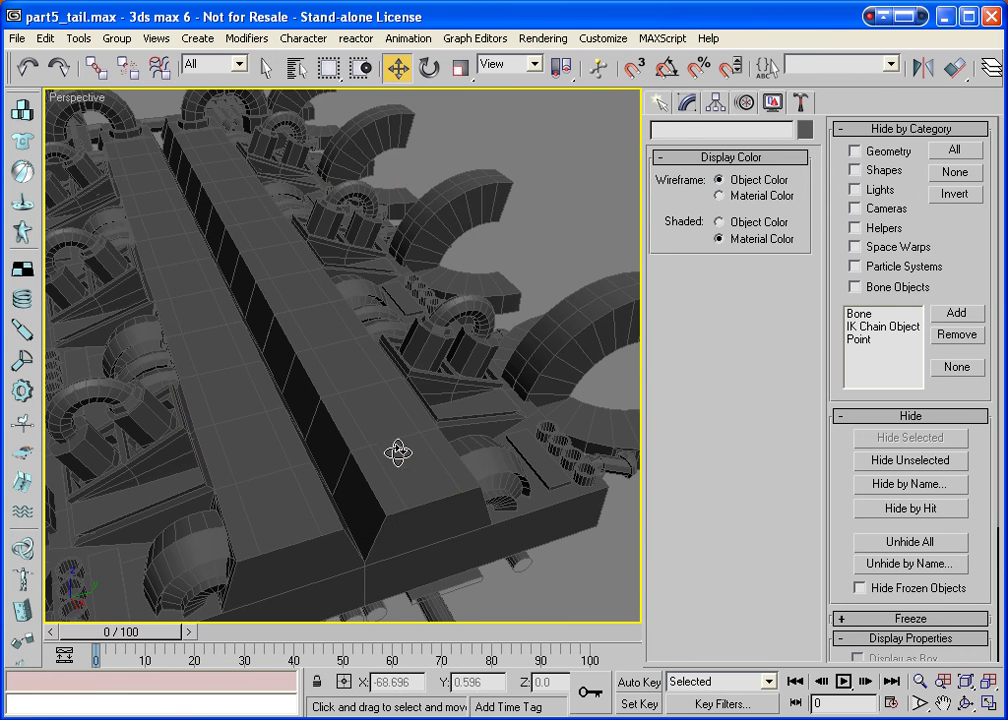
pyautogui.click(335, 443)
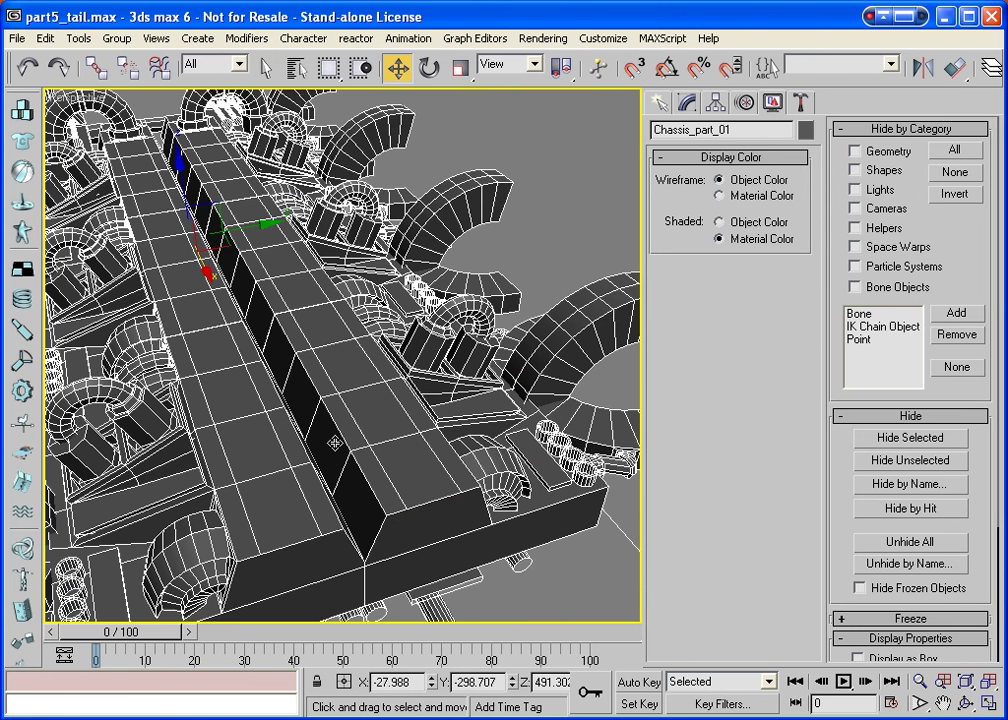
pyautogui.click(686, 102)
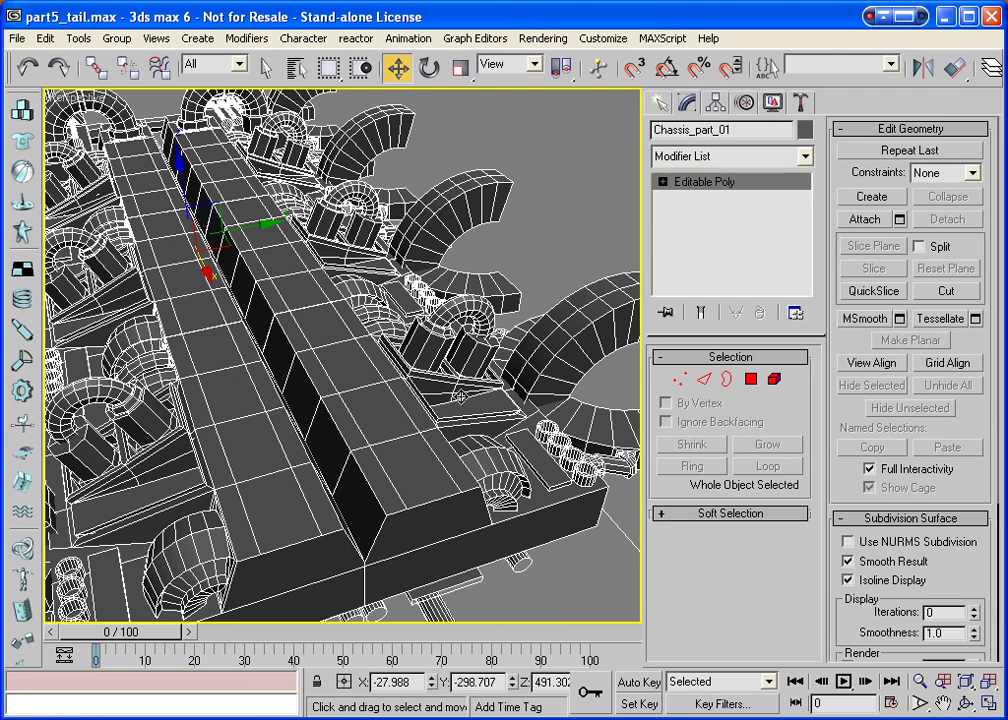
pyautogui.click(966, 704)
pyautogui.moveTo(436, 456); pyautogui.dragTo(342, 475)
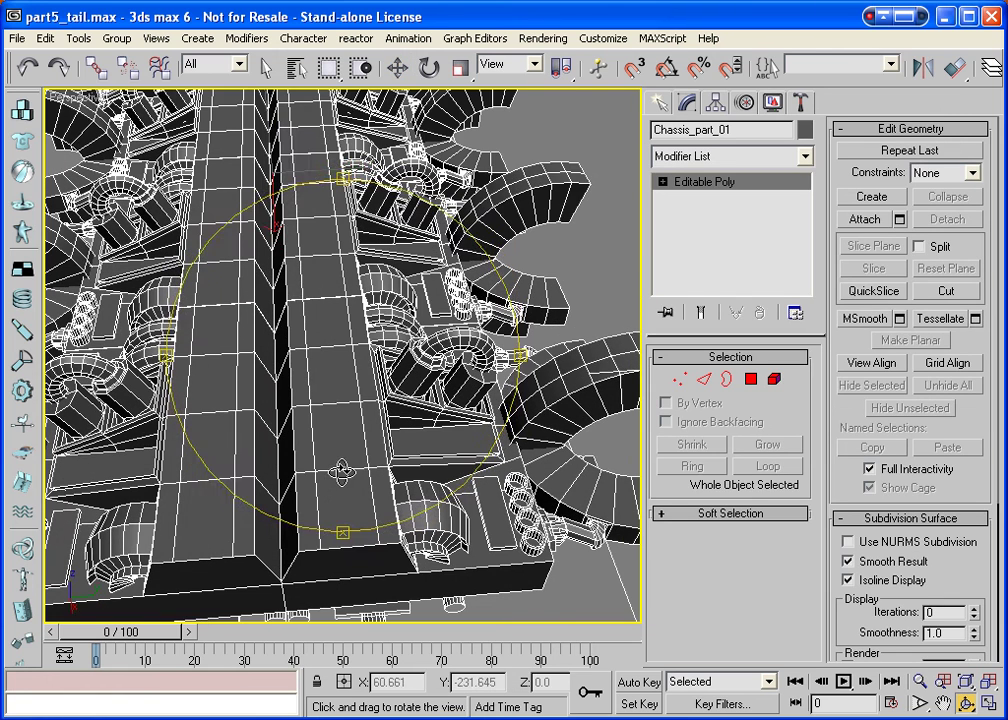
pyautogui.press('w')
pyautogui.click(751, 378)
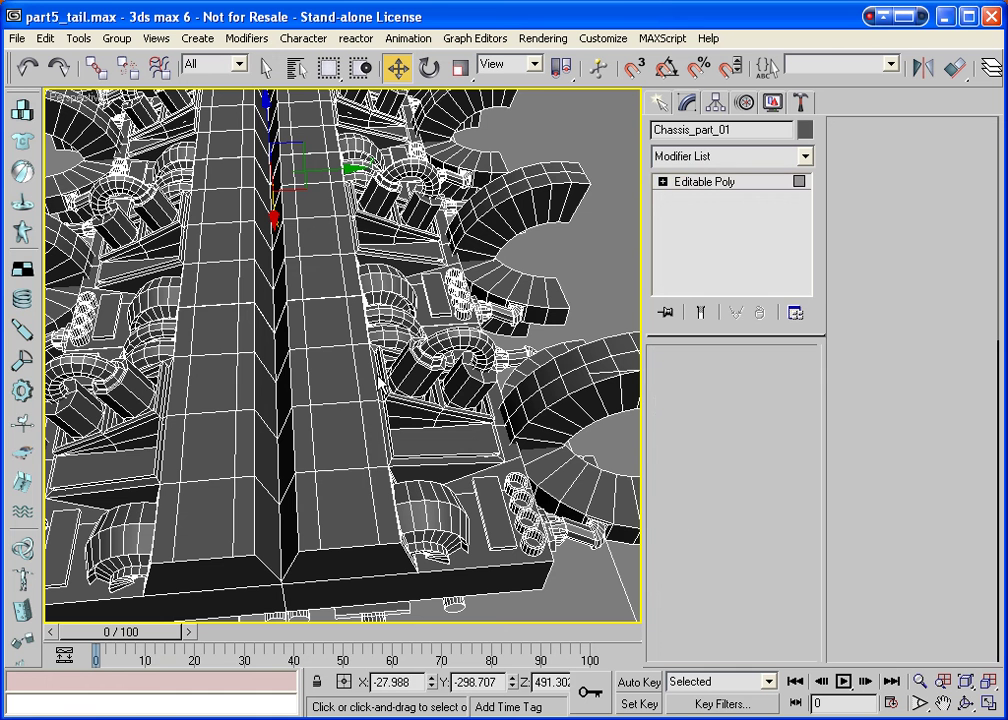
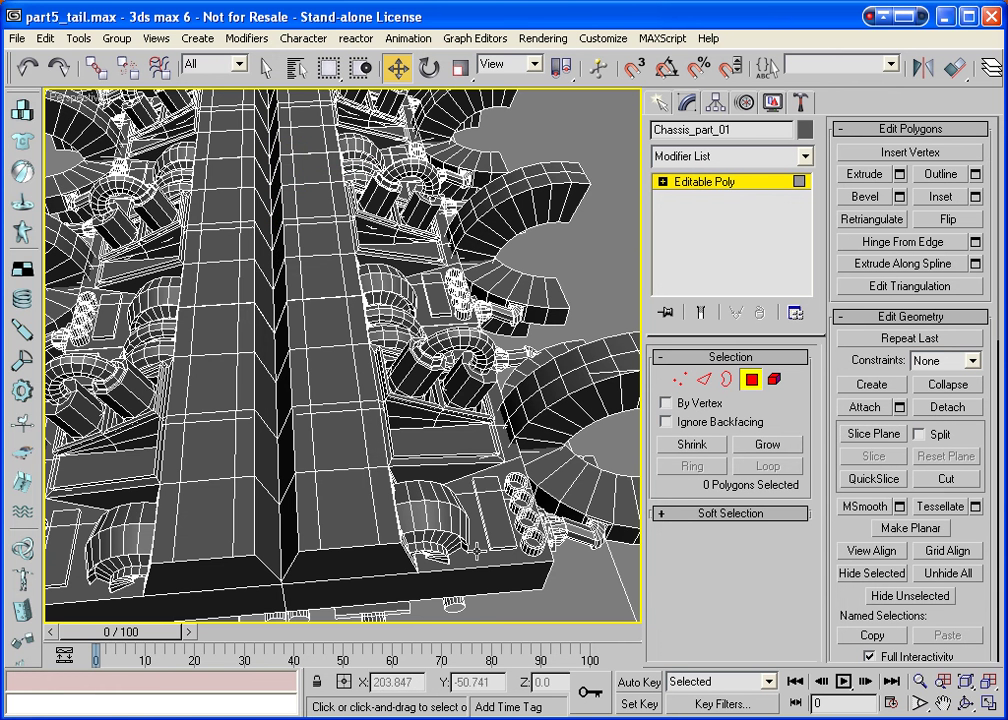
# Try to select the run of edges along the bottom of the chassis's central groove at edge level.
pyautogui.click(700, 384)
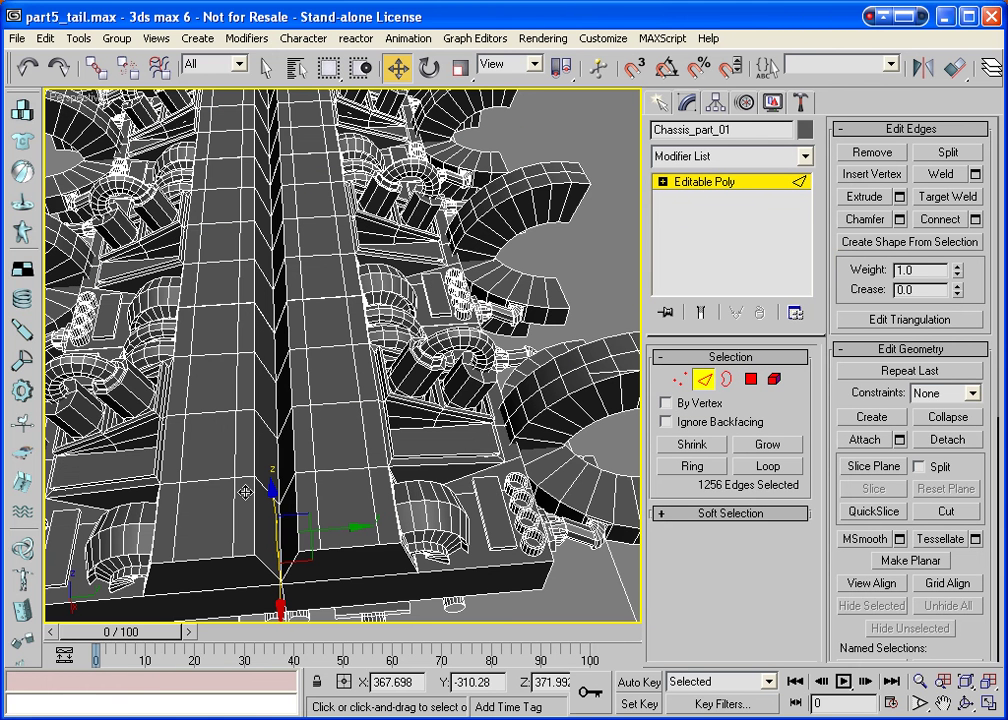
pyautogui.click(219, 438)
pyautogui.click(280, 521)
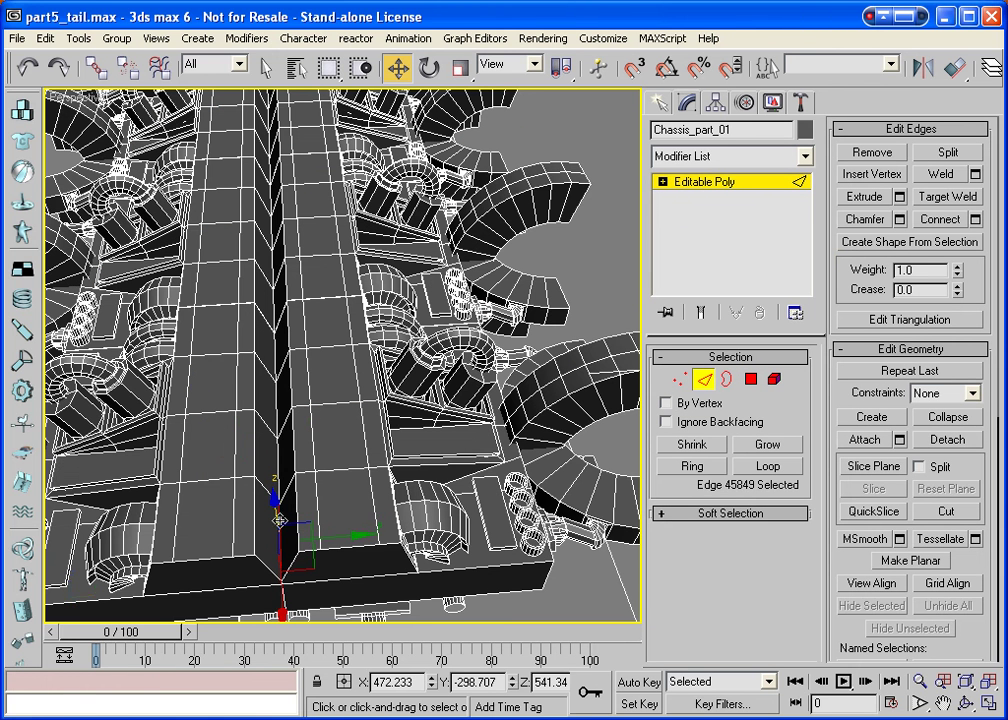
pyautogui.click(275, 458)
pyautogui.keyDown('ctrl'); pyautogui.click(277, 449); pyautogui.keyUp('ctrl')
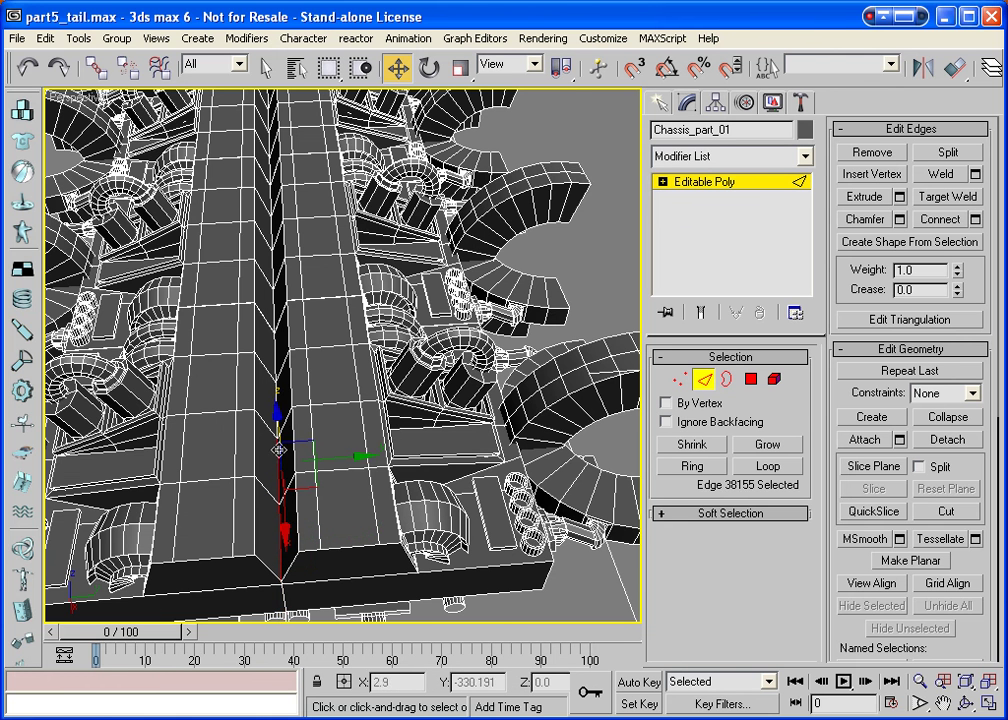
pyautogui.keyDown('ctrl'); pyautogui.click(277, 392); pyautogui.keyUp('ctrl')
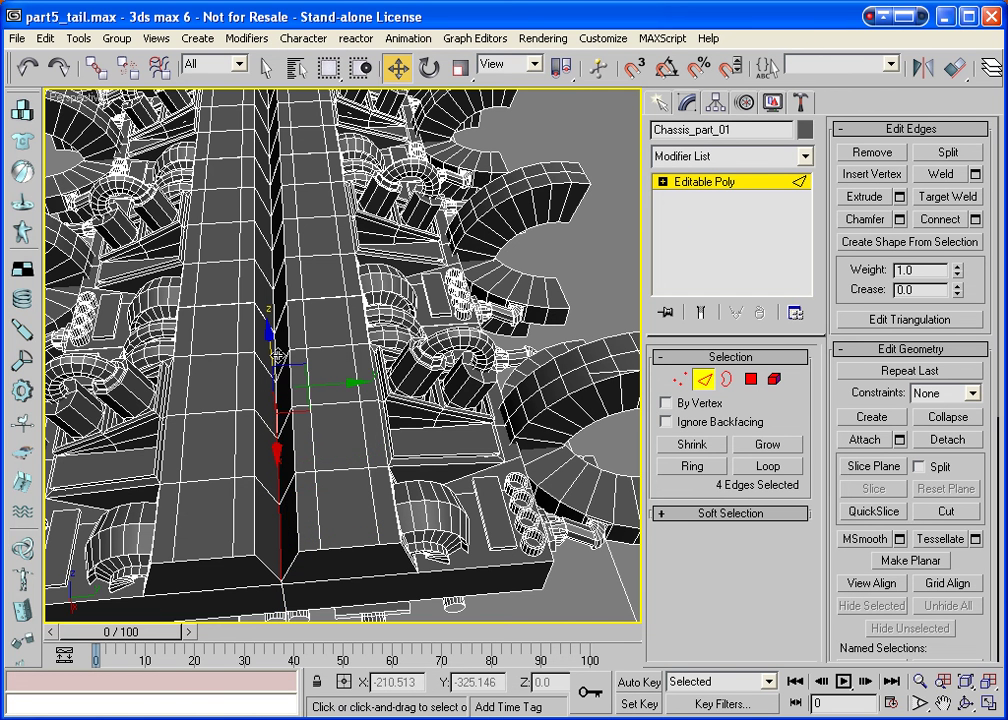
pyautogui.keyDown('ctrl'); pyautogui.click(274, 335); pyautogui.keyUp('ctrl')
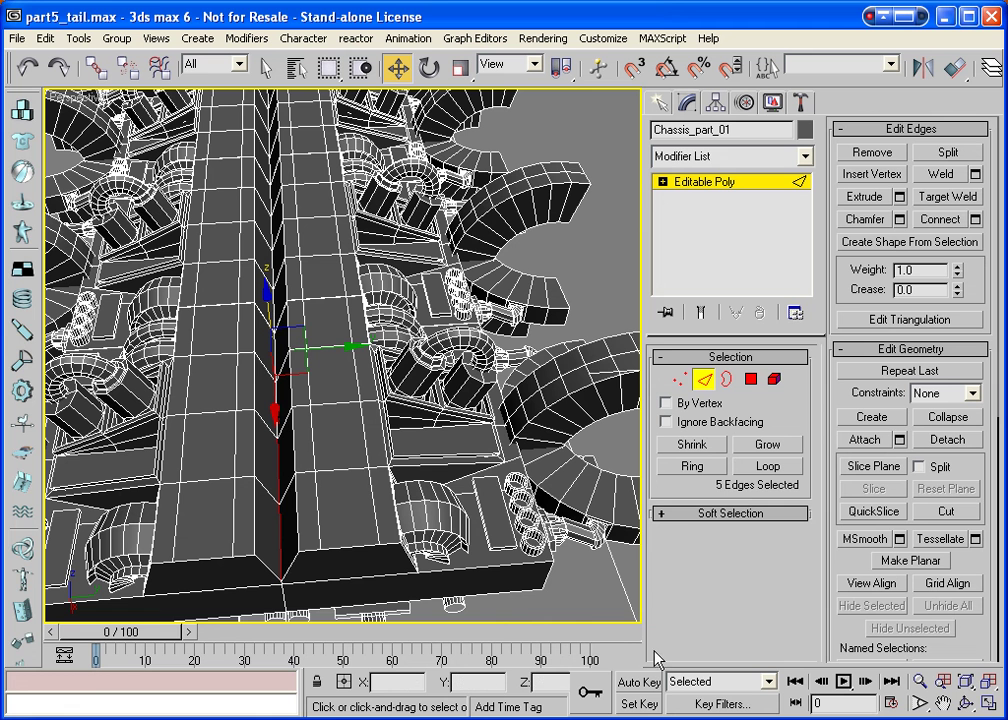
pyautogui.click(266, 67)
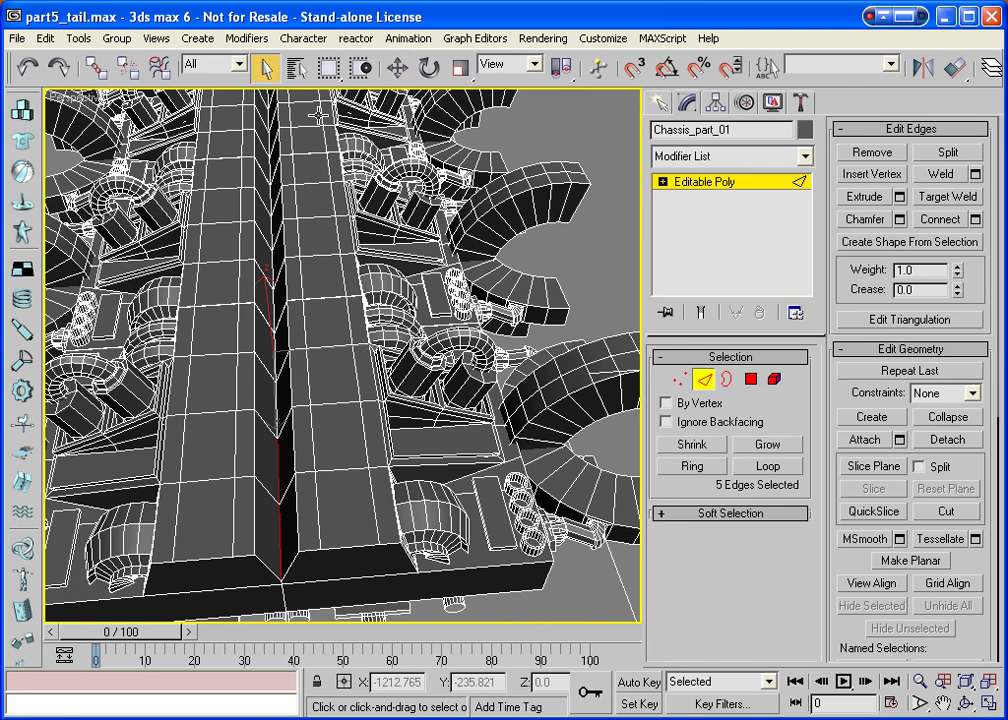
pyautogui.click(966, 703)
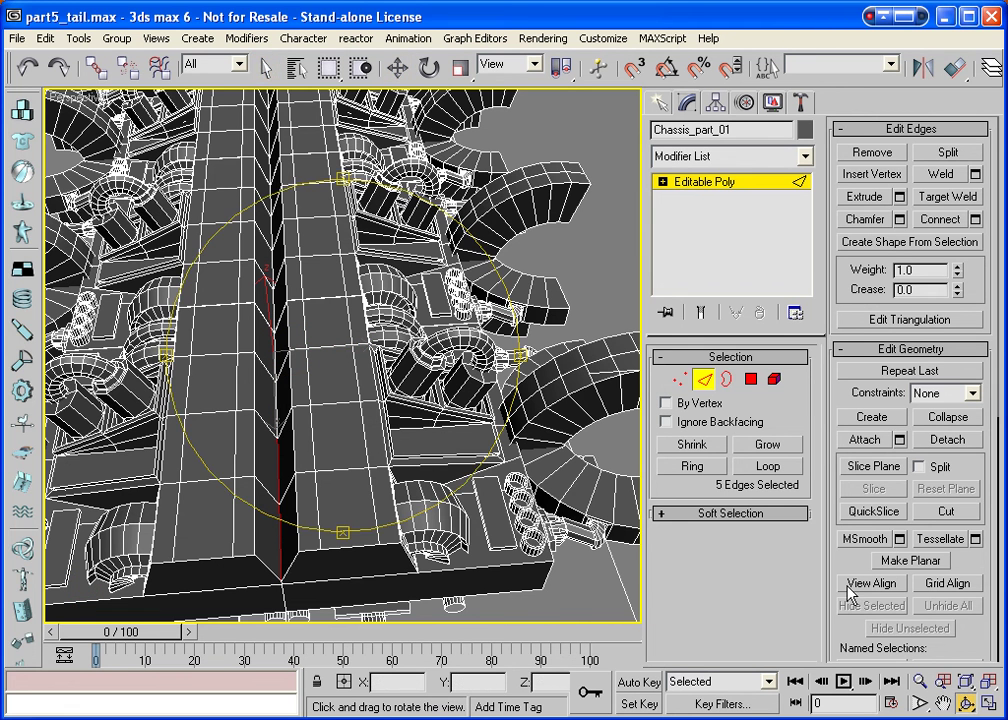
pyautogui.moveTo(370, 420); pyautogui.dragTo(407, 448)
pyautogui.rightClick(407, 448)
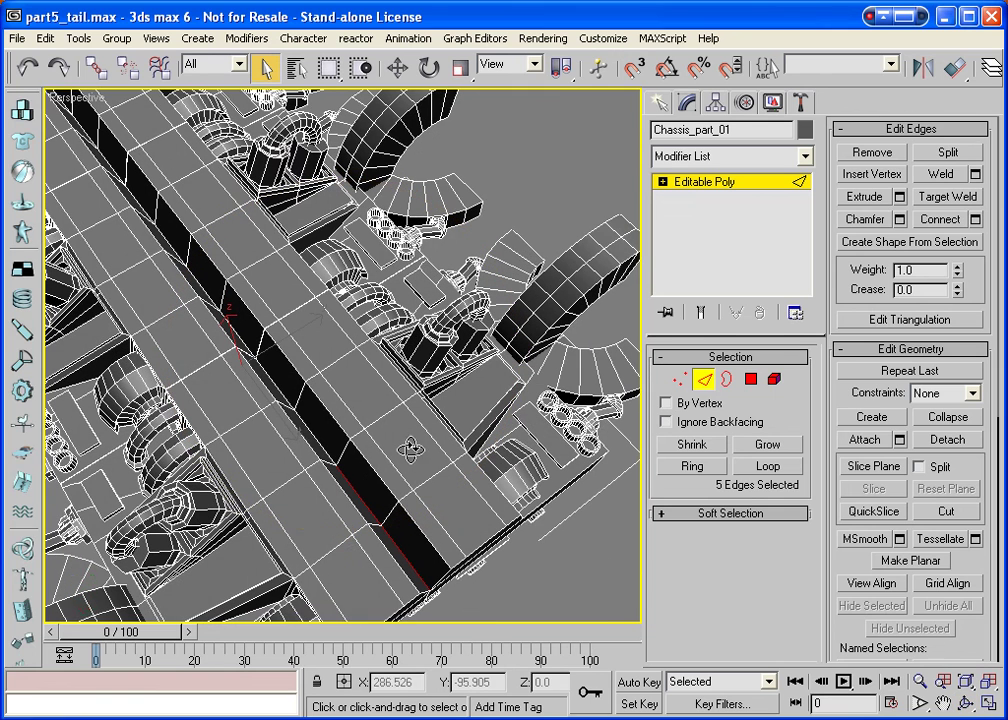
pyautogui.click(305, 430)
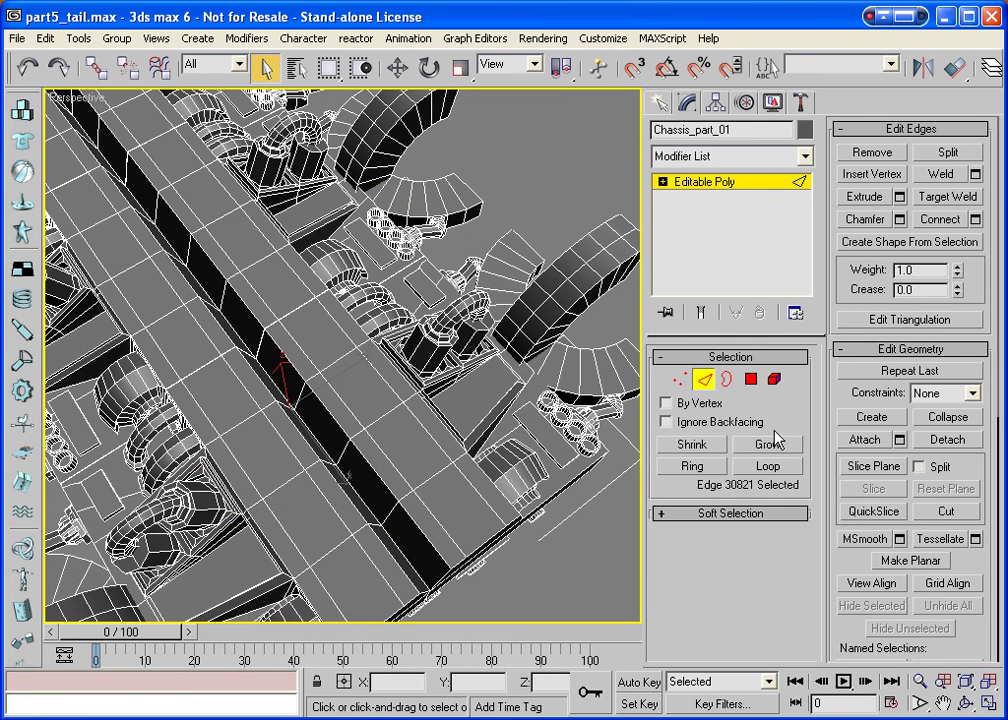
# Turn on Ignore Backfacing and select two neighbouring edges along the bottom of the central groove.
pyautogui.click(665, 421)
pyautogui.click(411, 428)
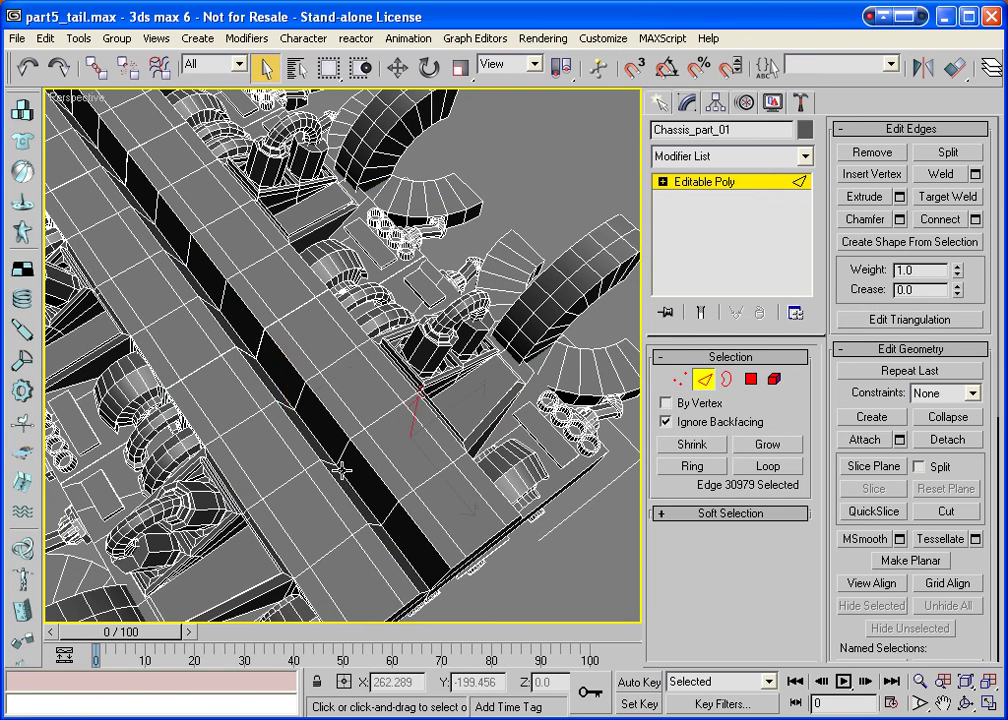
pyautogui.click(305, 418)
pyautogui.keyDown('ctrl'); pyautogui.click(343, 470); pyautogui.keyUp('ctrl')
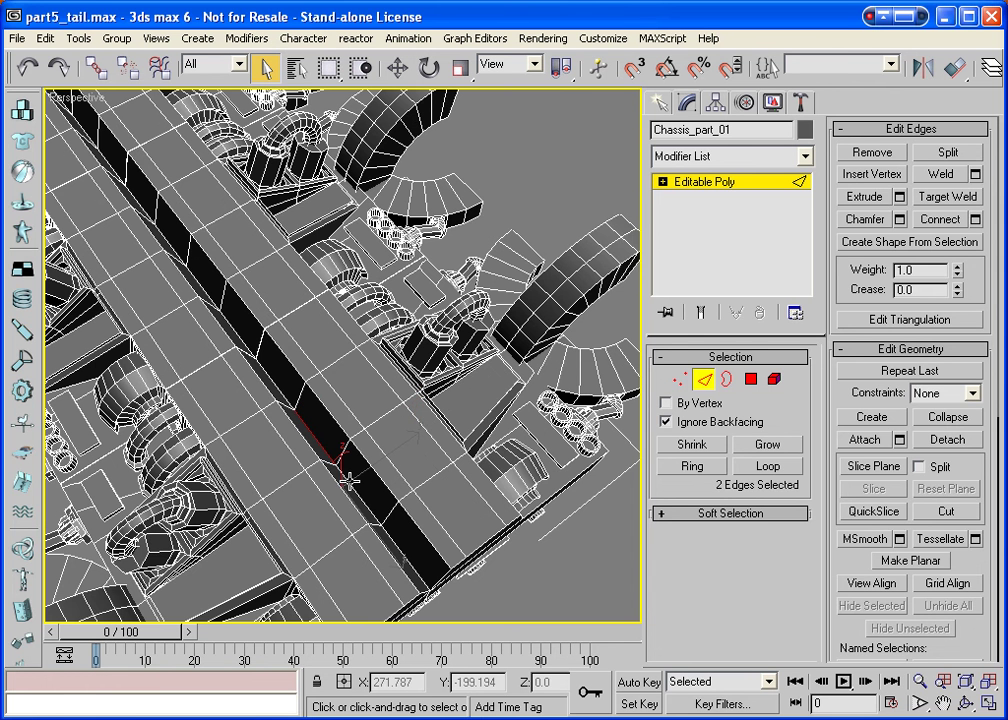
pyautogui.click(710, 392)
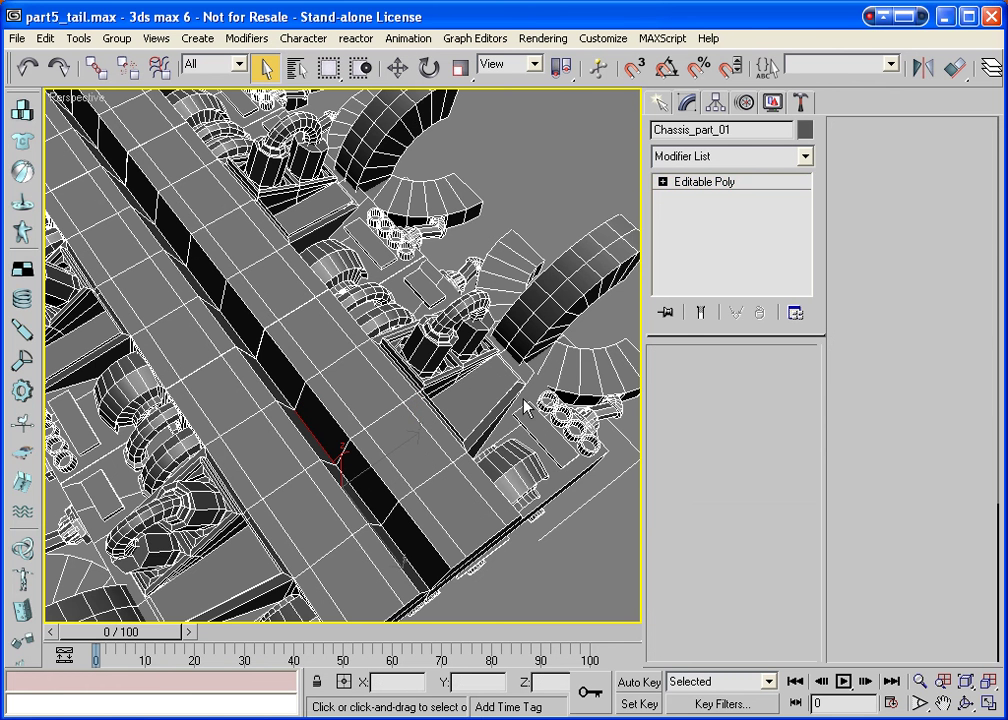
pyautogui.click(350, 482)
pyautogui.click(361, 505)
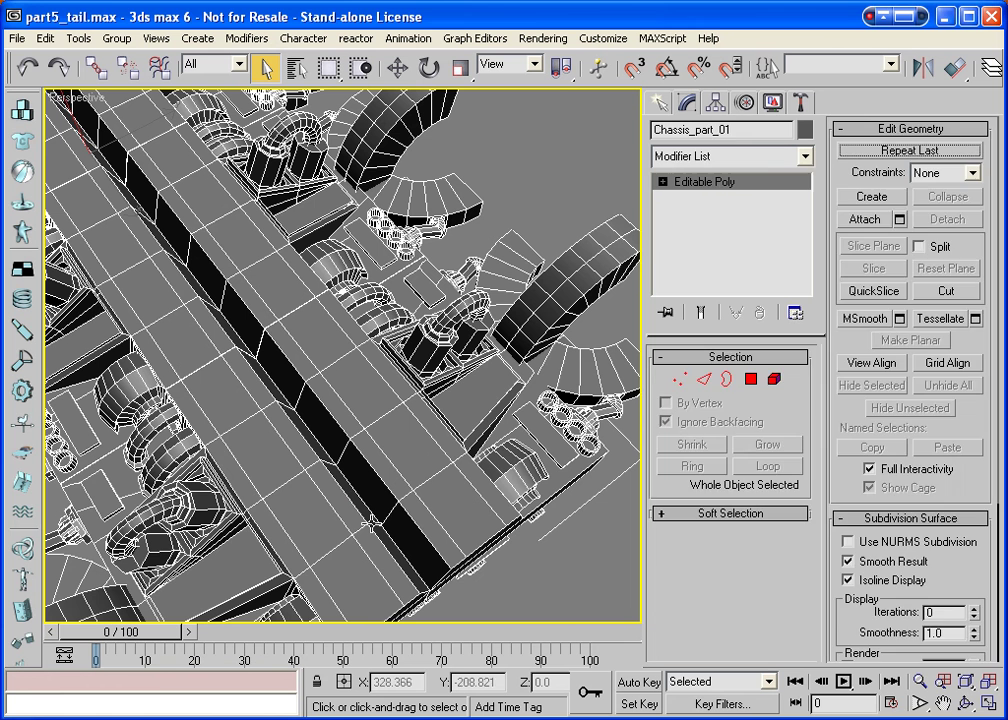
pyautogui.click(395, 539)
pyautogui.click(360, 493)
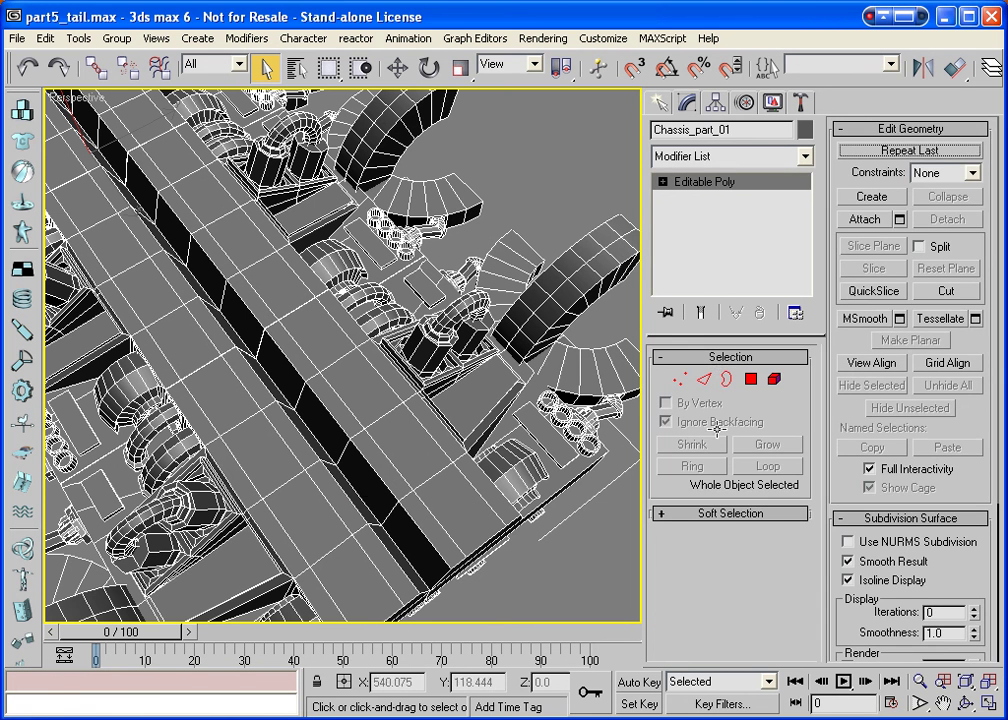
# Select the groove's bottom edge nearest the chassis end and raise it to about Z 574.3, level with the top surface.
pyautogui.click(705, 379)
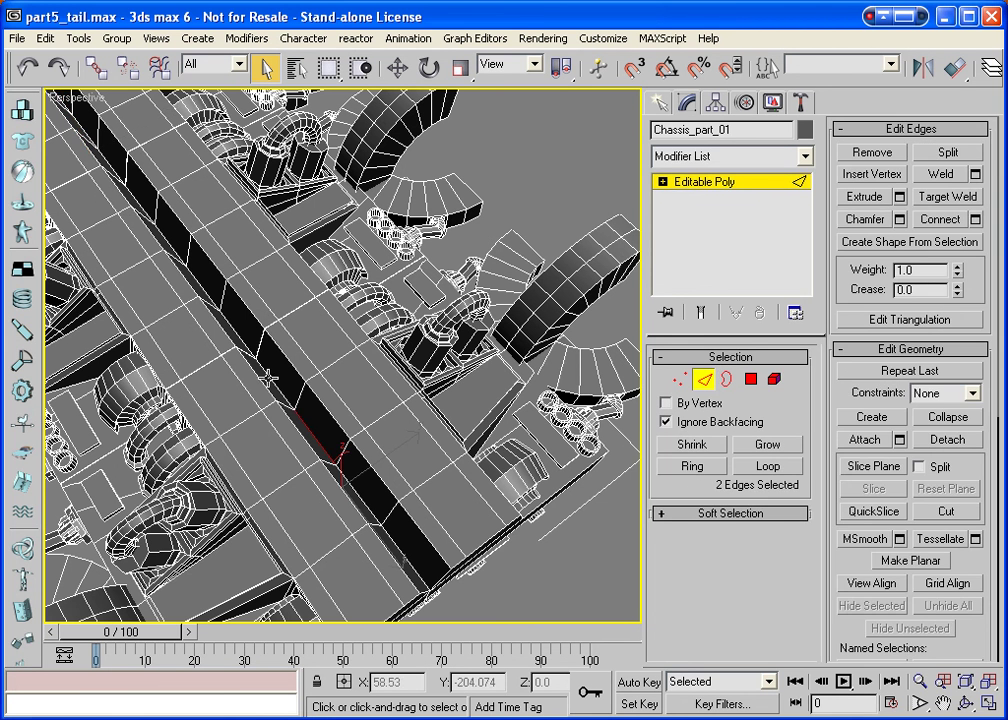
pyautogui.click(266, 350)
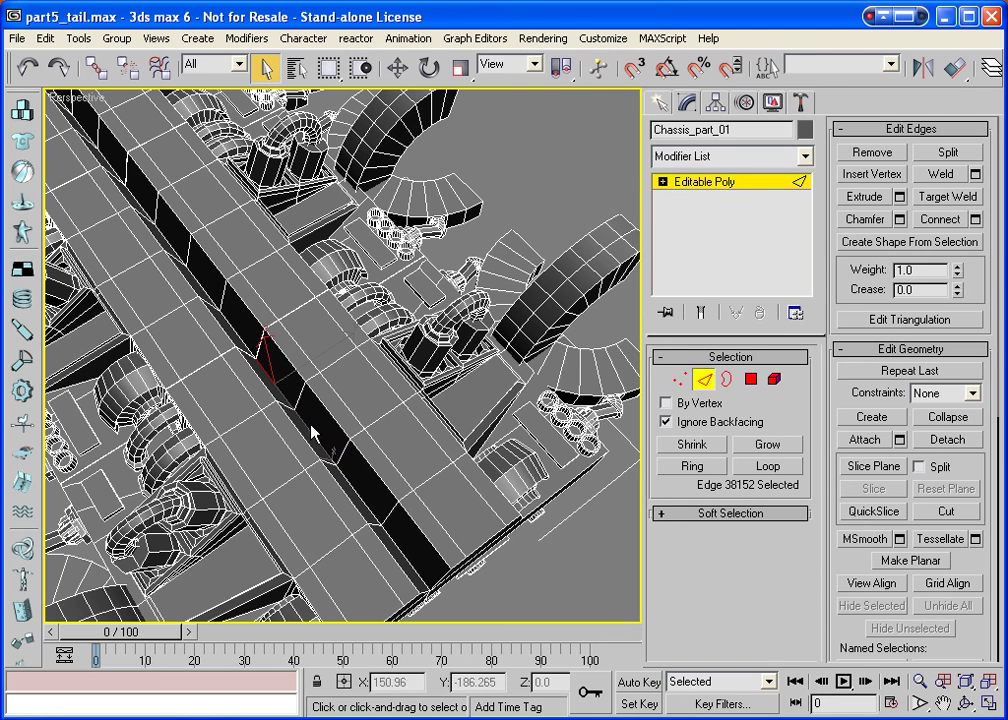
pyautogui.keyDown('ctrl'); pyautogui.click(285, 396); pyautogui.keyUp('ctrl')
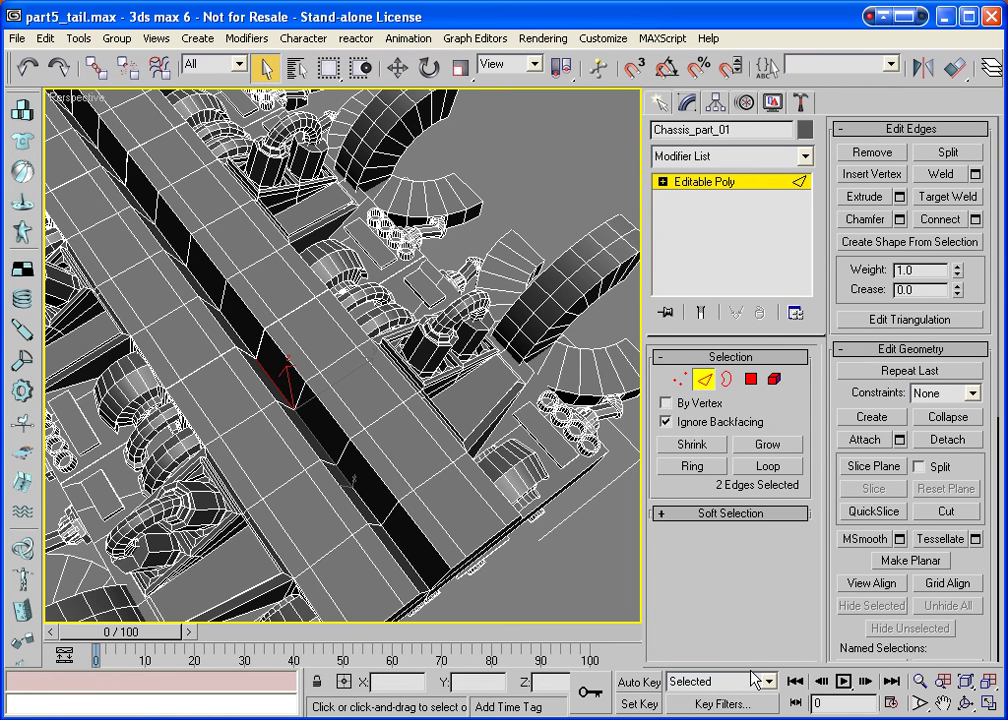
pyautogui.click(403, 550)
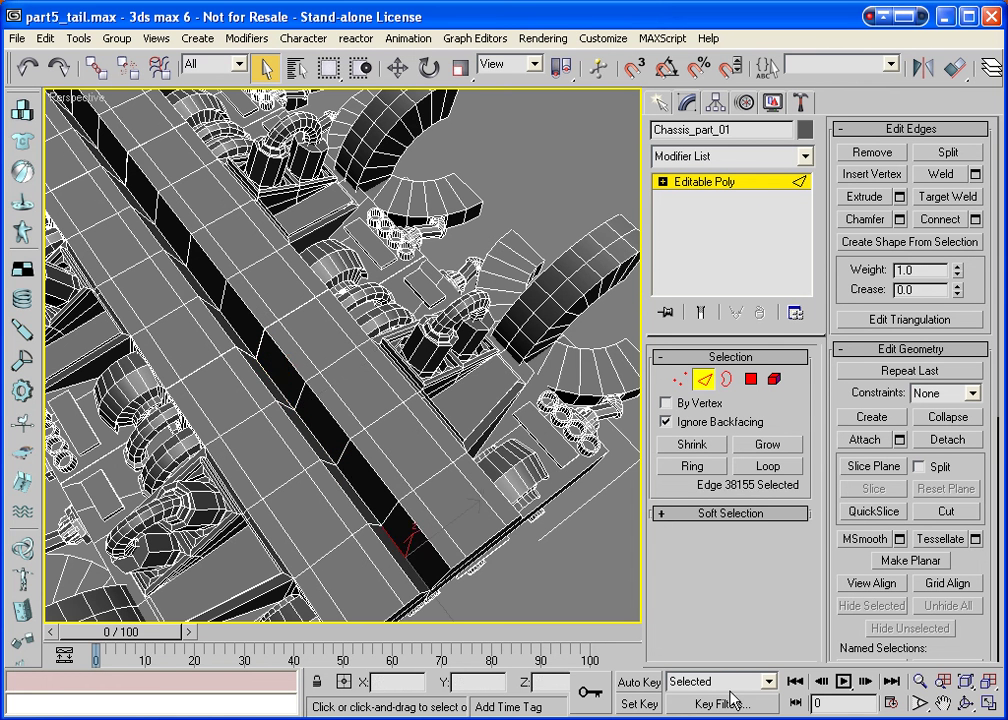
pyautogui.click(965, 705)
pyautogui.moveTo(405, 485); pyautogui.dragTo(298, 373)
pyautogui.rightClick(300, 370)
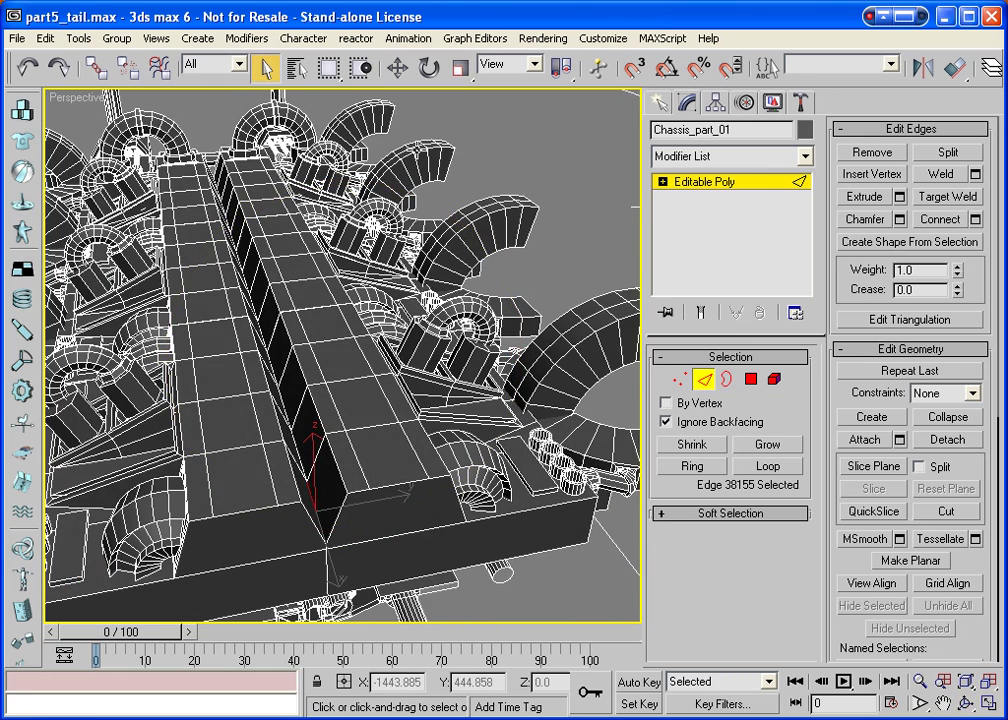
pyautogui.click(398, 67)
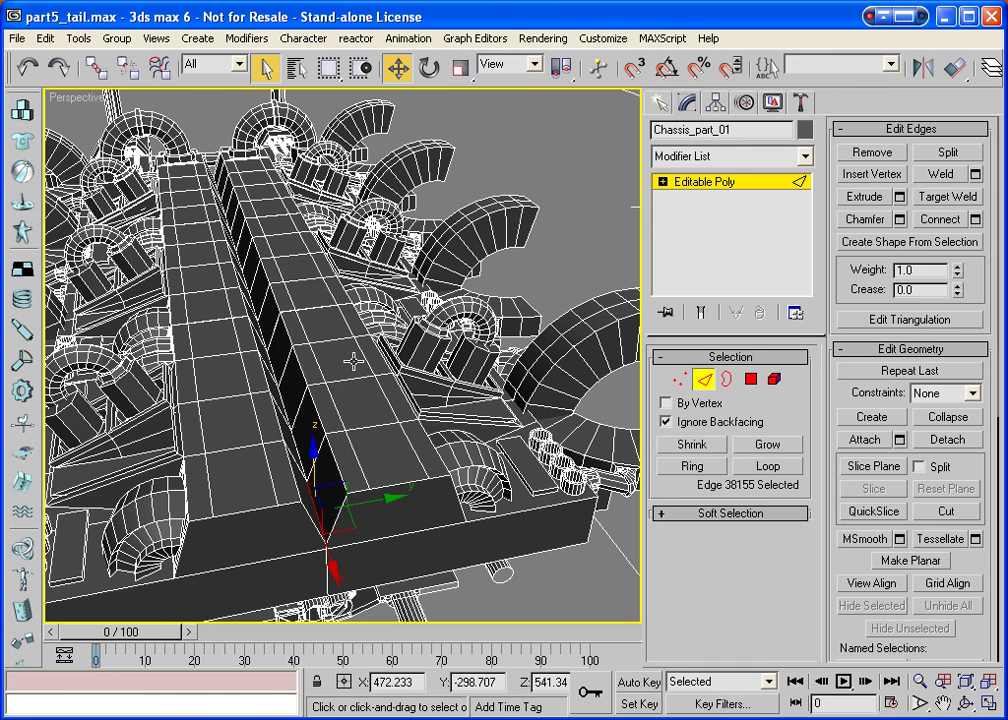
pyautogui.moveTo(315, 465); pyautogui.dragTo(312, 418)
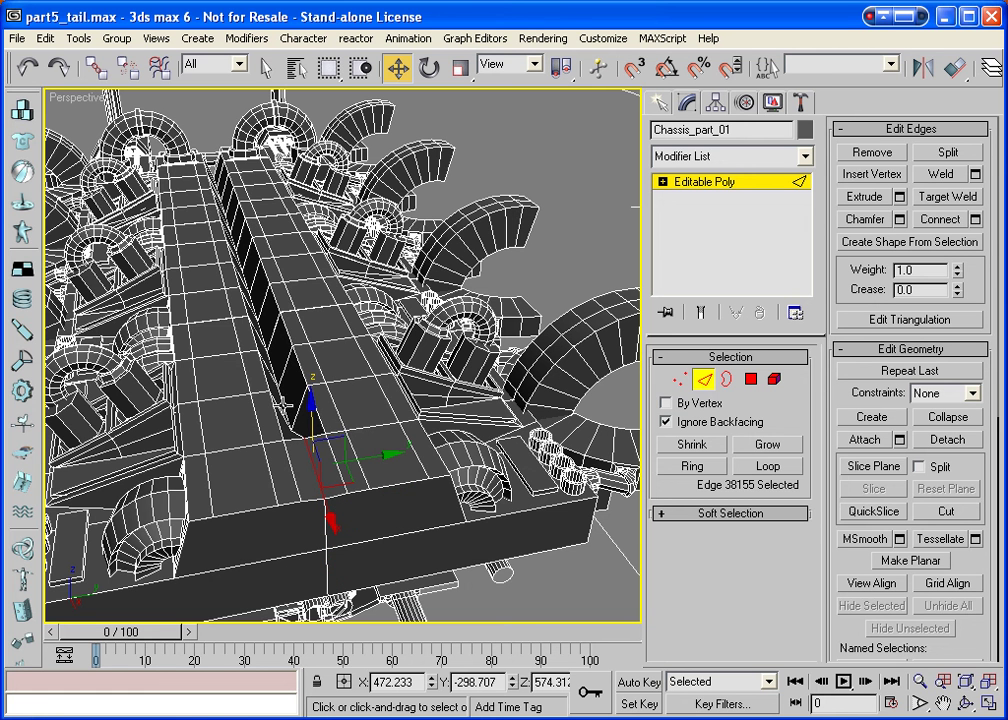
# Try to raise an edge of the next groove segment, then undo the move.
pyautogui.click(282, 398)
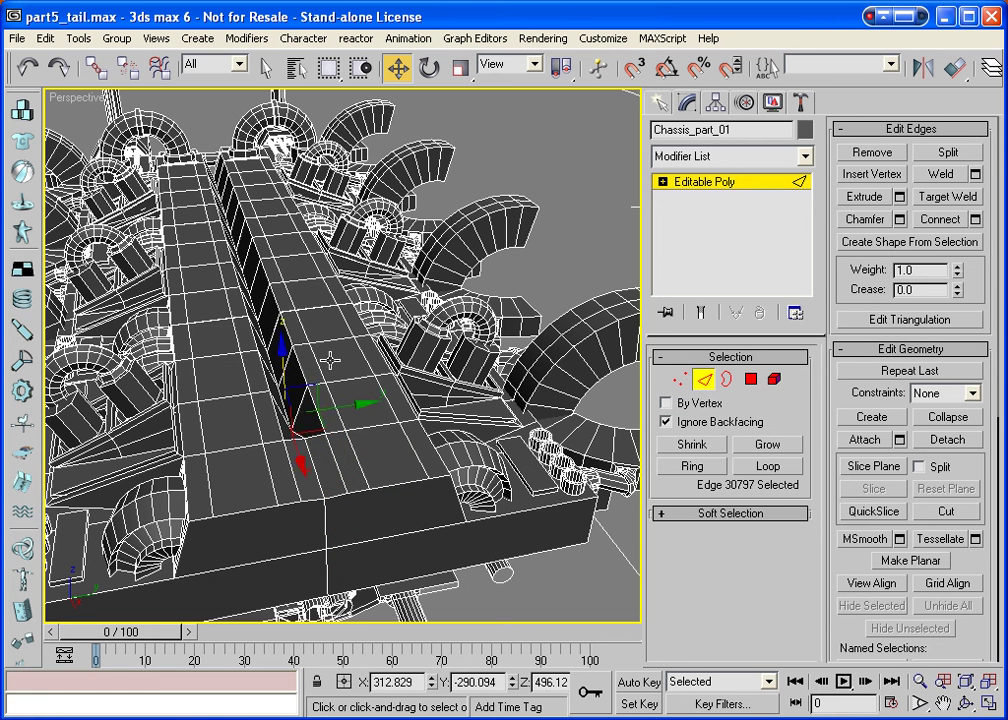
pyautogui.click(281, 394)
pyautogui.click(281, 395)
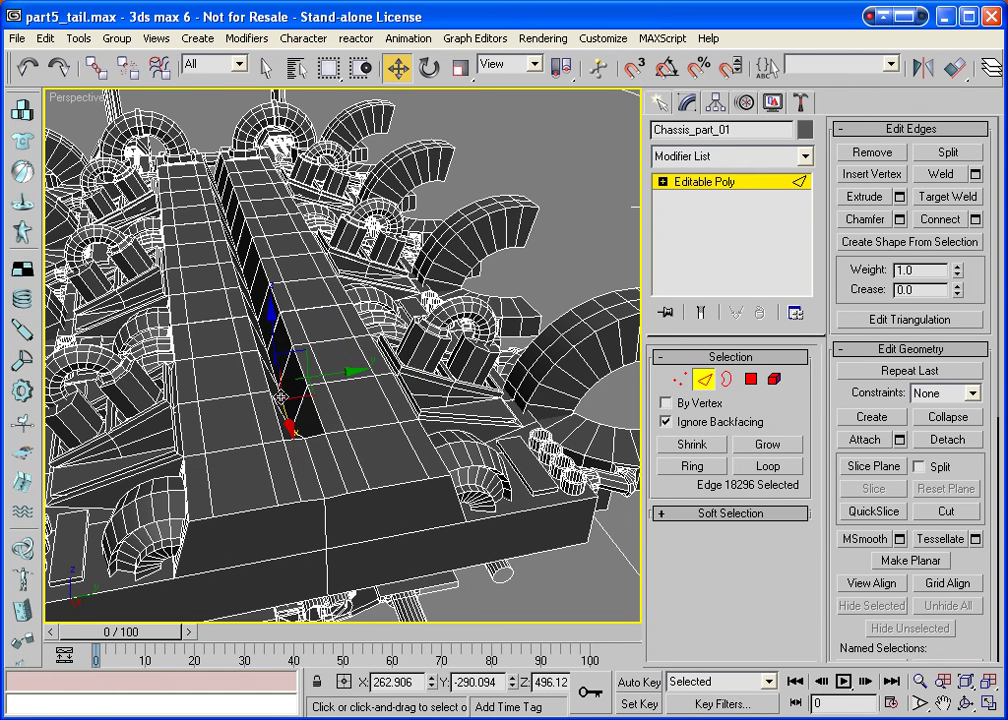
pyautogui.click(297, 358)
pyautogui.moveTo(273, 338); pyautogui.dragTo(281, 292)
pyautogui.hotkey('ctrl', 'z')
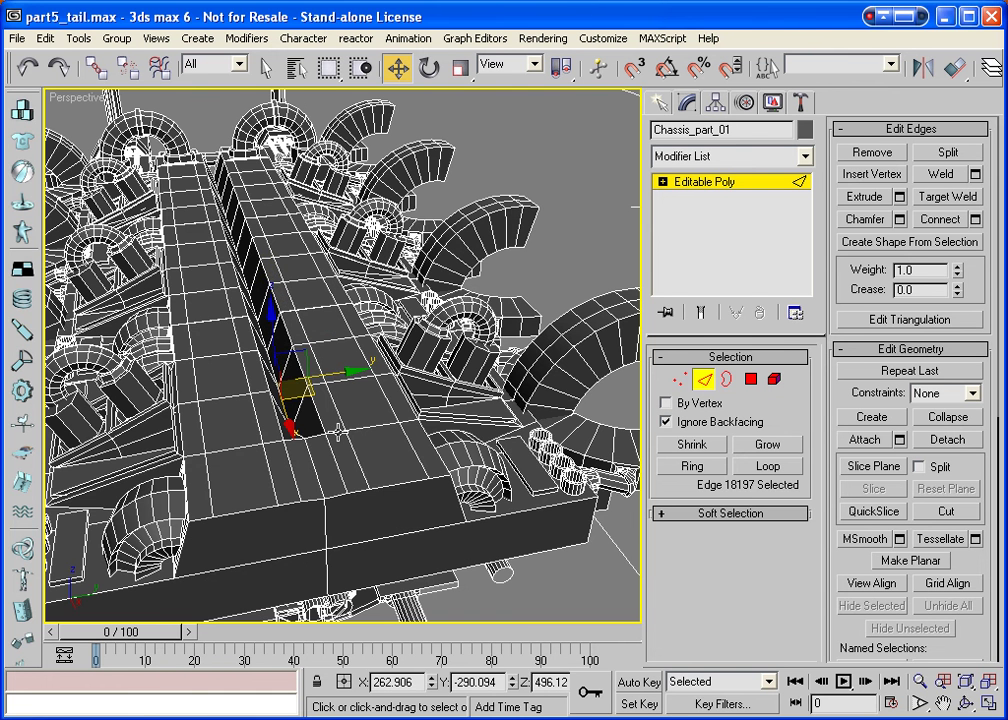
# Select a bottom edge farther along the groove and raise it to about Z 575.7, level with the top surface.
pyautogui.click(384, 392)
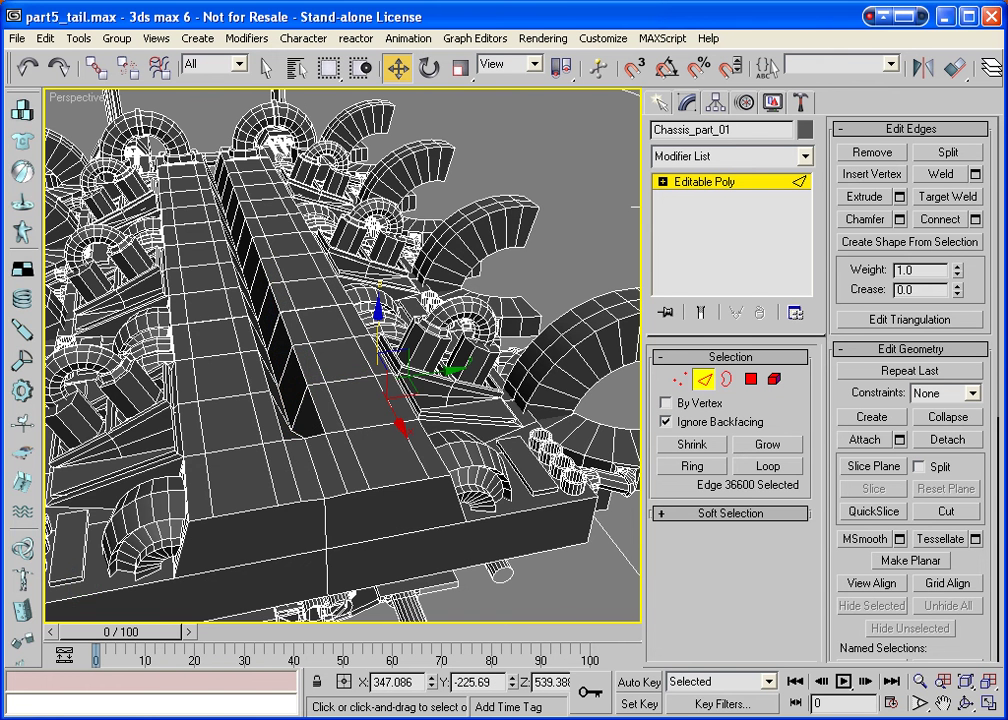
pyautogui.click(968, 710)
pyautogui.moveTo(325, 325); pyautogui.dragTo(379, 411)
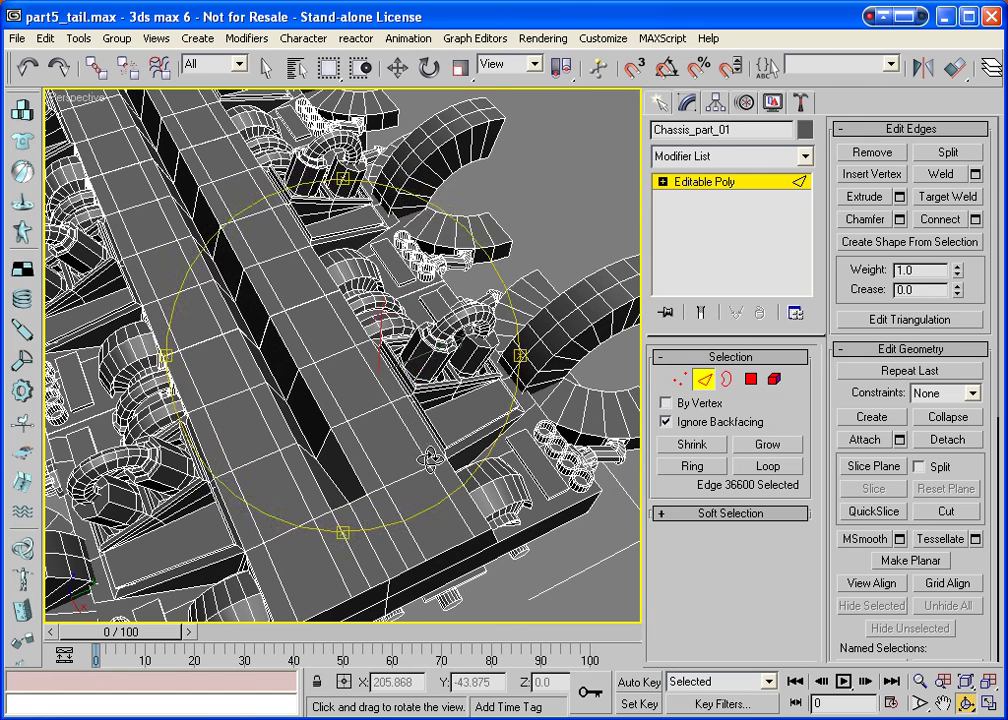
pyautogui.rightClick(379, 411)
pyautogui.press('w')
pyautogui.click(265, 368)
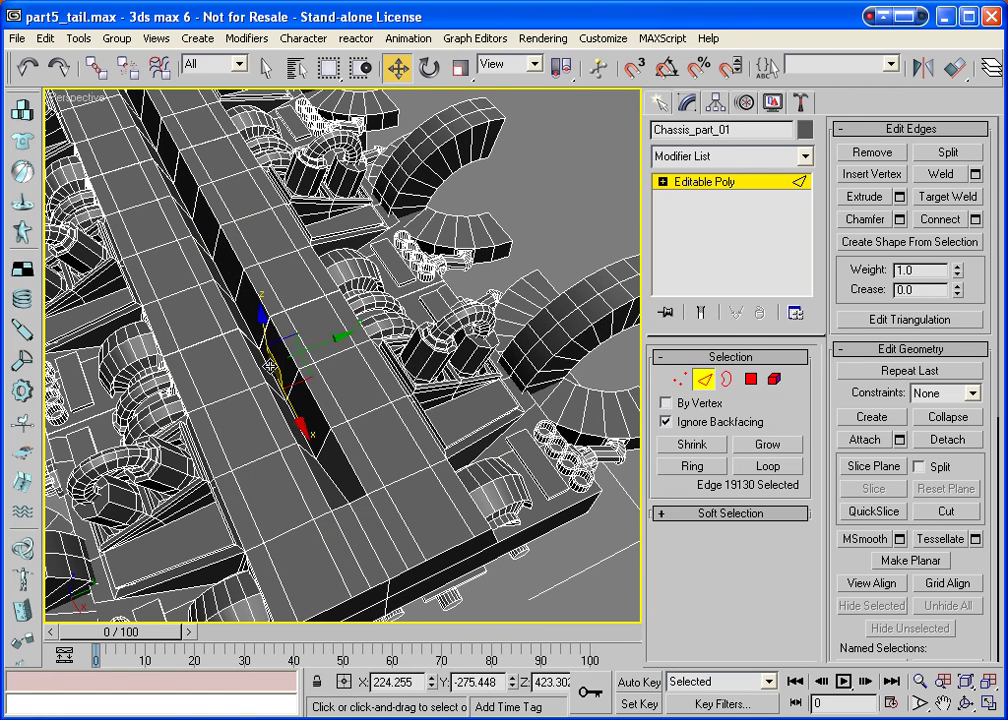
pyautogui.click(270, 366)
pyautogui.click(268, 364)
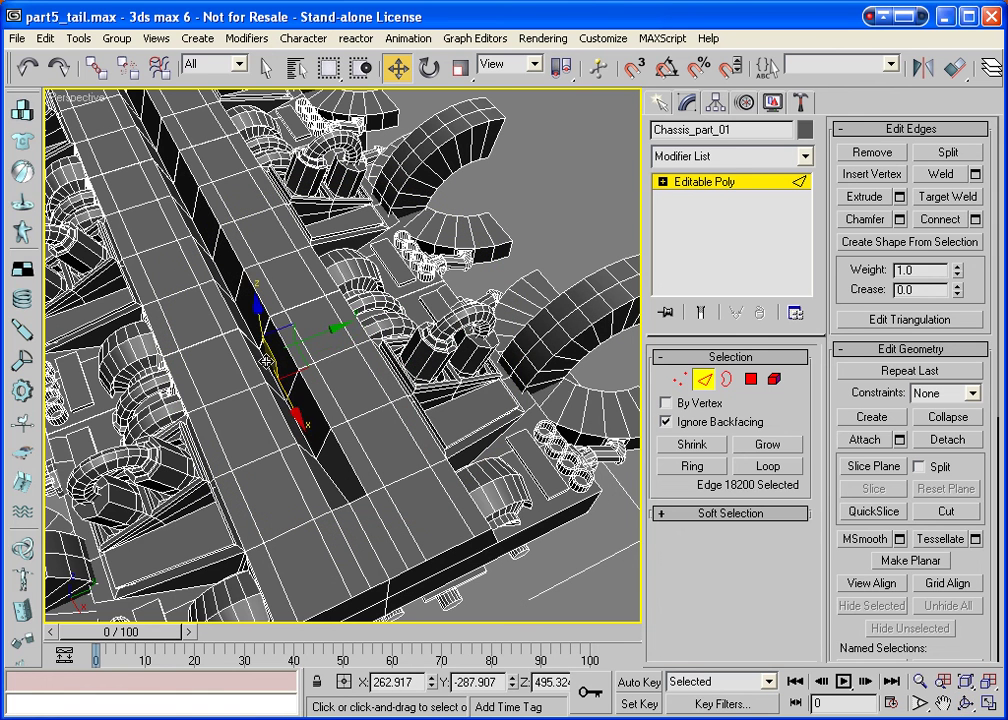
pyautogui.click(266, 361)
pyautogui.hotkey('ctrl', 's')
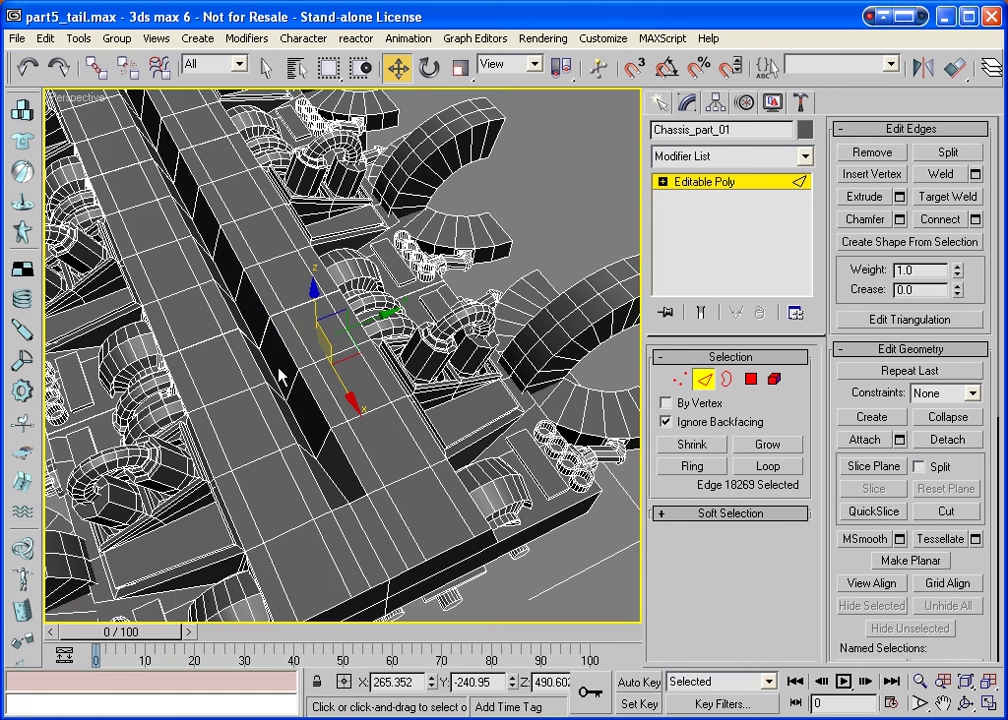
pyautogui.click(263, 357)
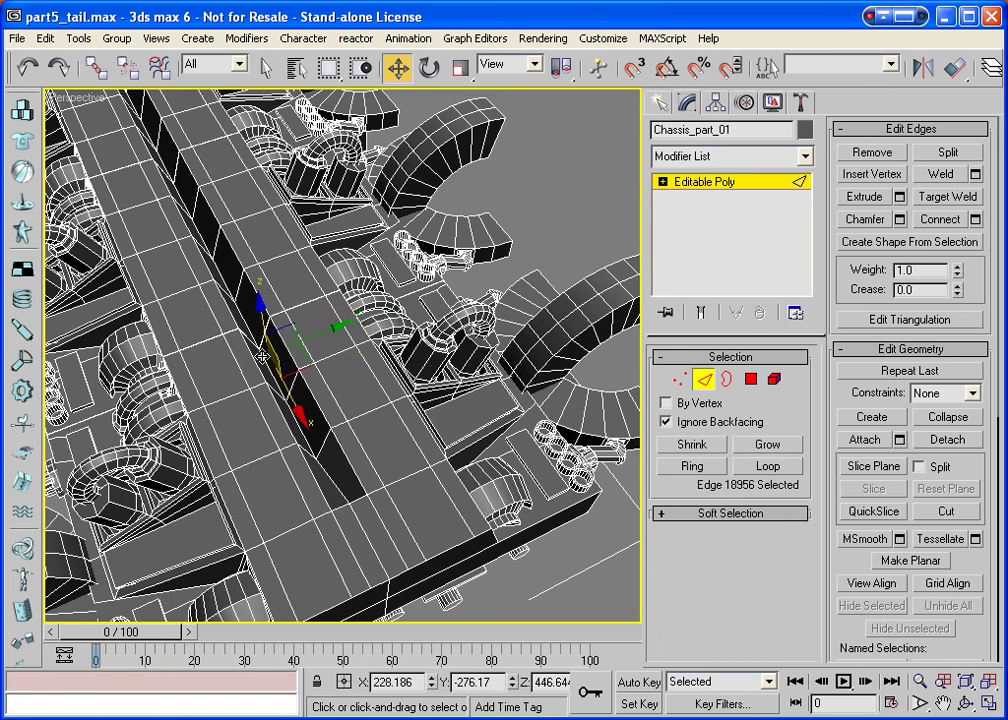
pyautogui.click(262, 355)
pyautogui.moveTo(266, 334); pyautogui.dragTo(275, 302)
# Raise the remaining low vertex at vertex level to close the gap between the raised groove sections, and leave vertex editing.
pyautogui.click(681, 380)
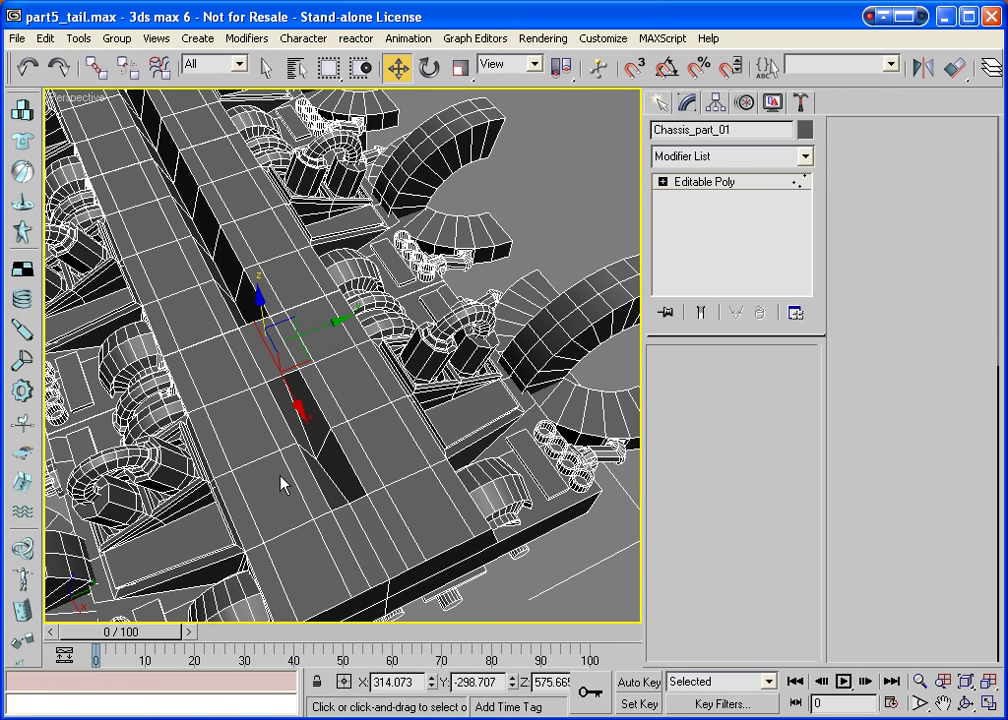
pyautogui.press('1')
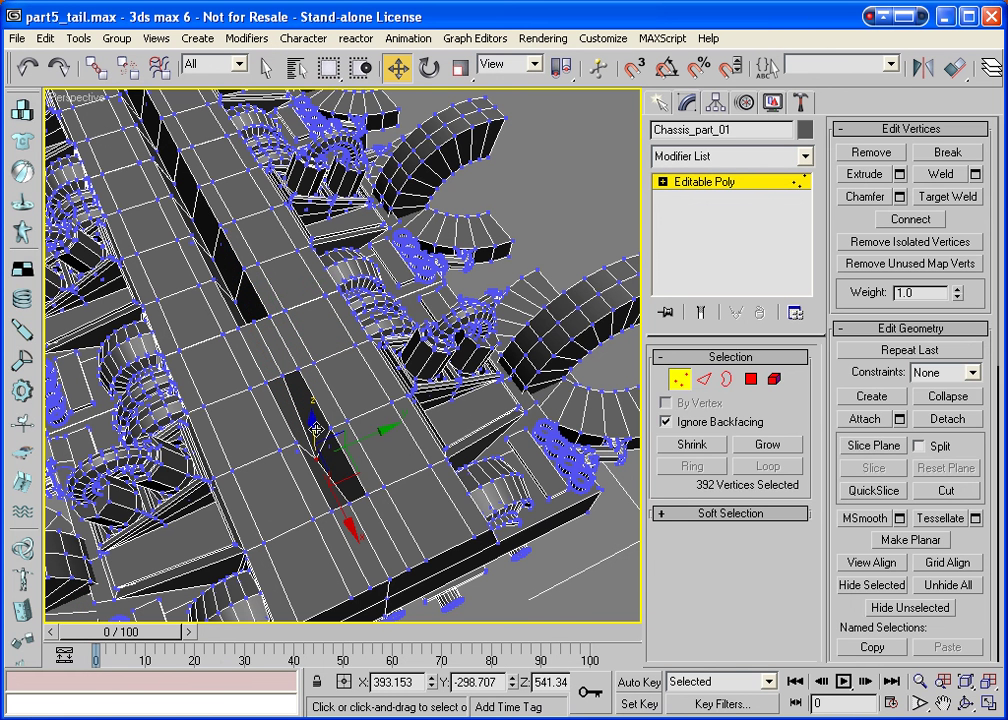
pyautogui.moveTo(316, 430); pyautogui.dragTo(331, 396)
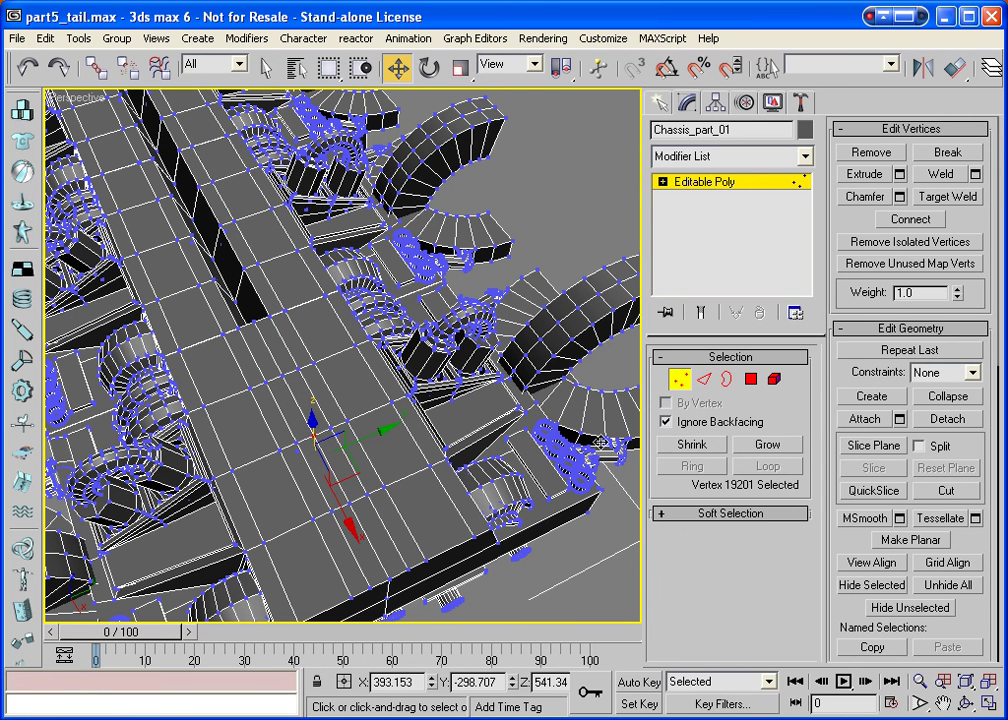
pyautogui.click(680, 379)
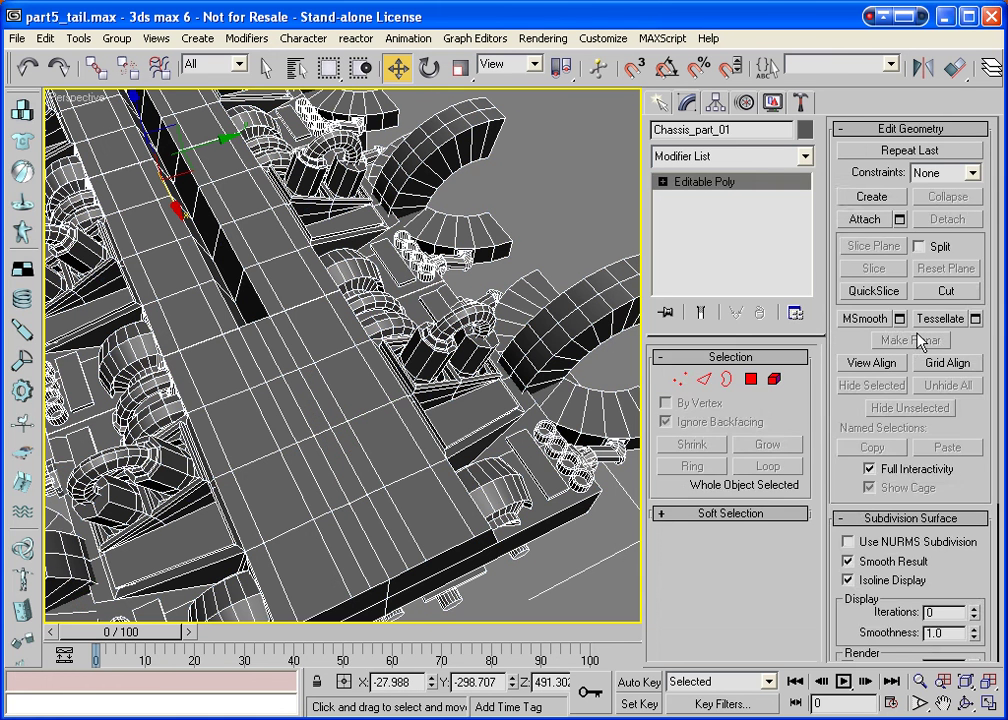
# Unhide Torso_Base_Pivot and Torso_Base_Pivot_Connector by name, bringing the torso back onto the chassis.
pyautogui.click(772, 102)
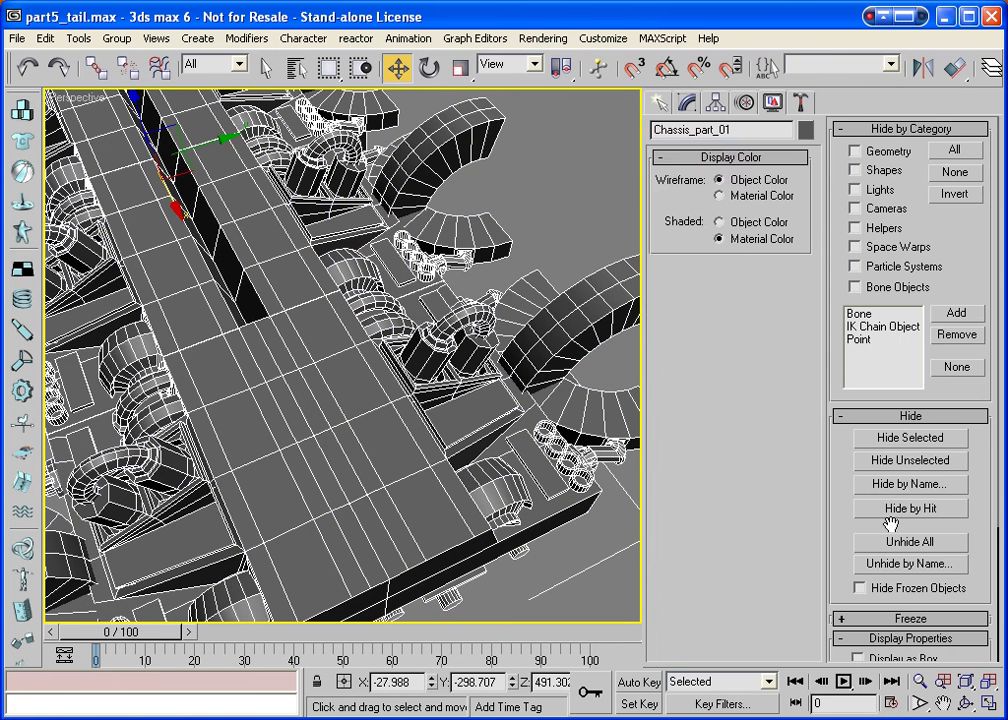
pyautogui.click(912, 566)
pyautogui.moveTo(576, 232); pyautogui.dragTo(579, 364)
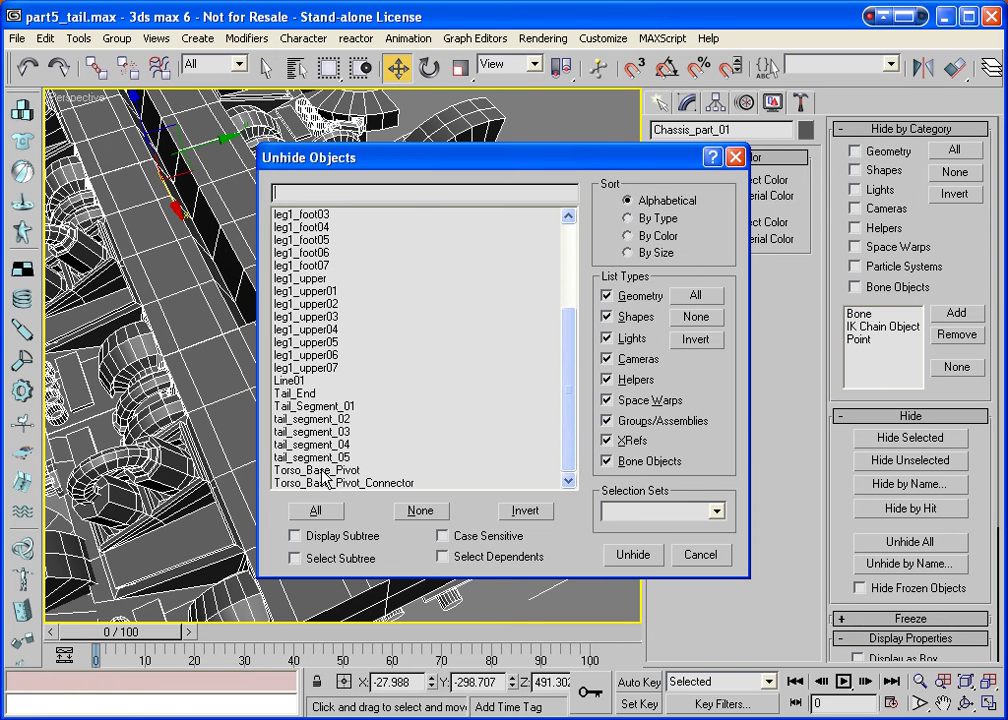
pyautogui.moveTo(321, 470); pyautogui.dragTo(323, 483)
pyautogui.click(632, 555)
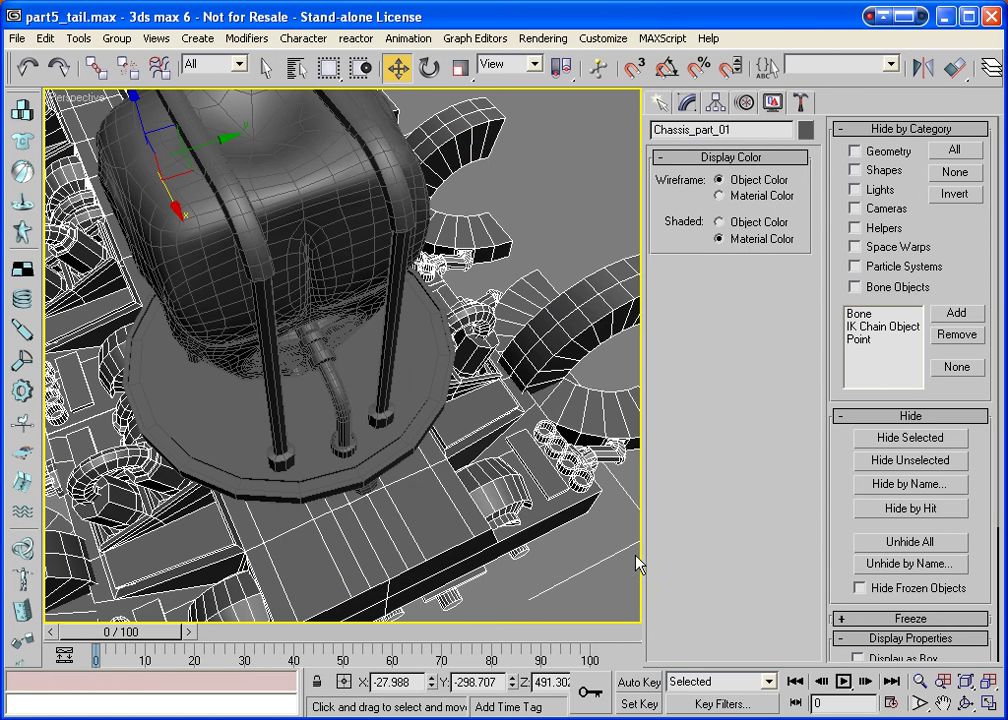
# Examine from a low side angle how the torso's round base sits on the filled chassis top.
pyautogui.hotkey('ctrl', 'r')
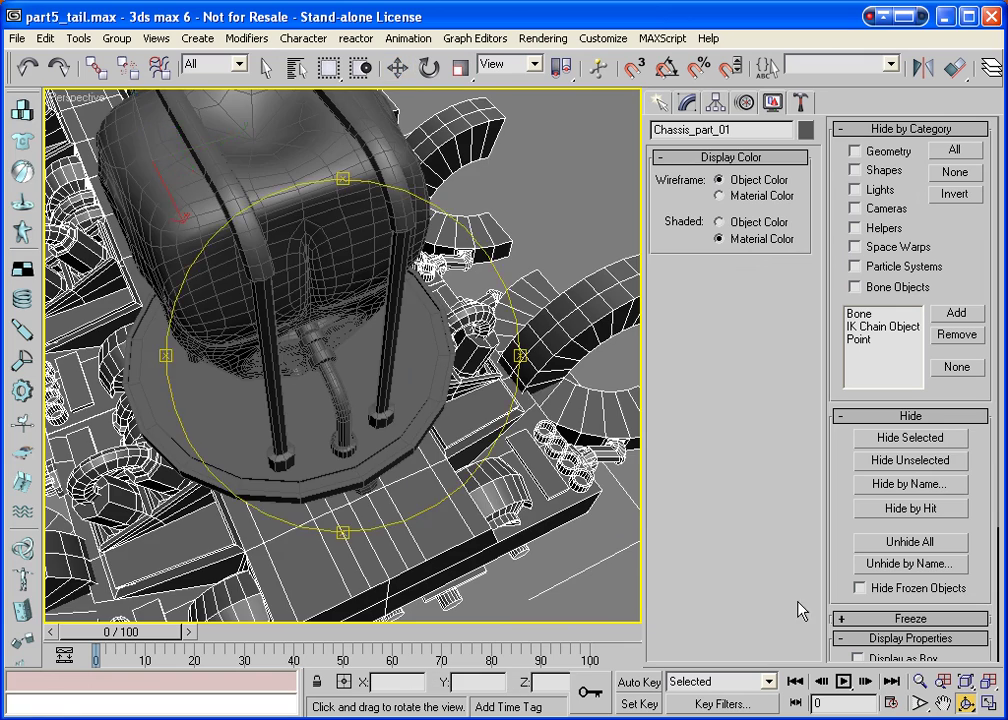
pyautogui.moveTo(350, 395); pyautogui.dragTo(286, 370)
pyautogui.moveTo(472, 381); pyautogui.dragTo(190, 399)
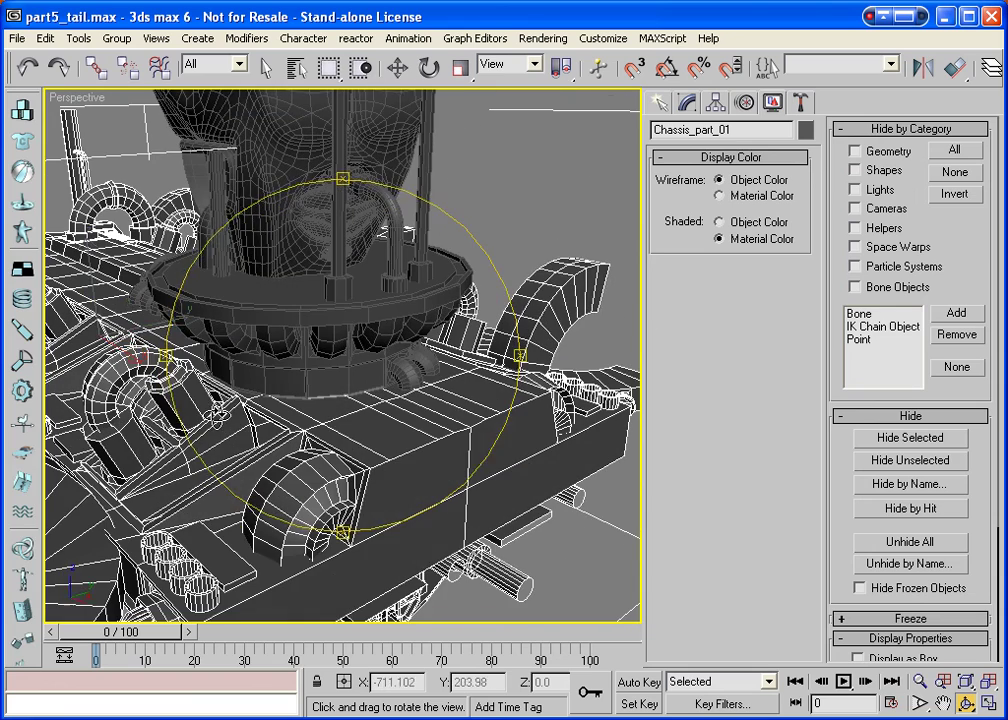
pyautogui.press('w')
pyautogui.rightClick(512, 192)
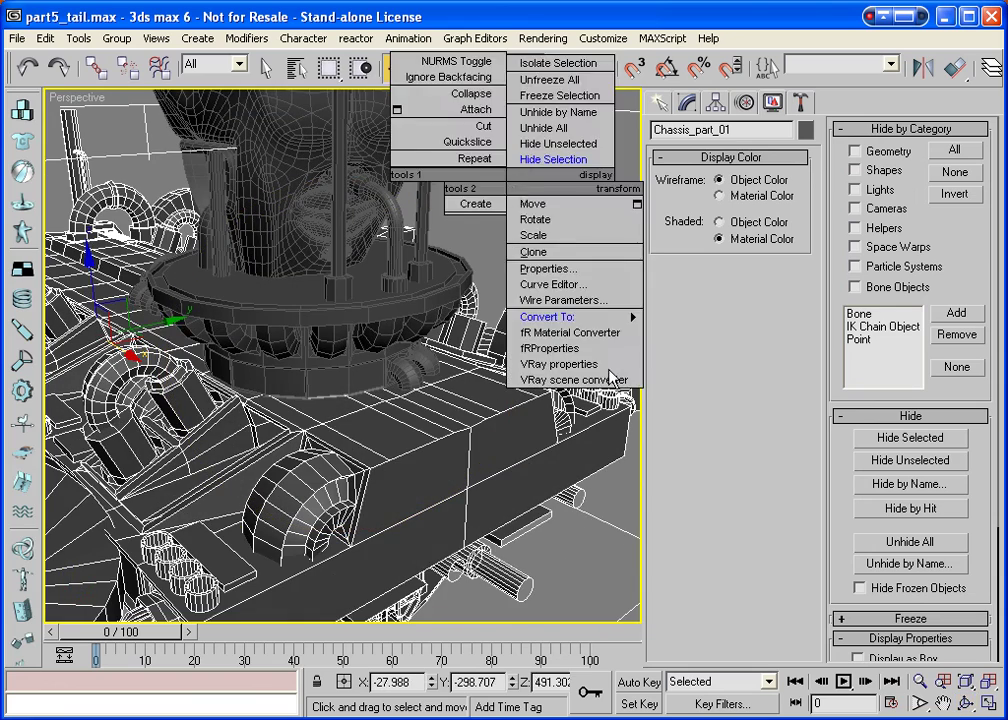
pyautogui.click(603, 530)
# Frame the whole robot, display it shaded without wireframe edges, and review its overall shape.
pyautogui.click(988, 681)
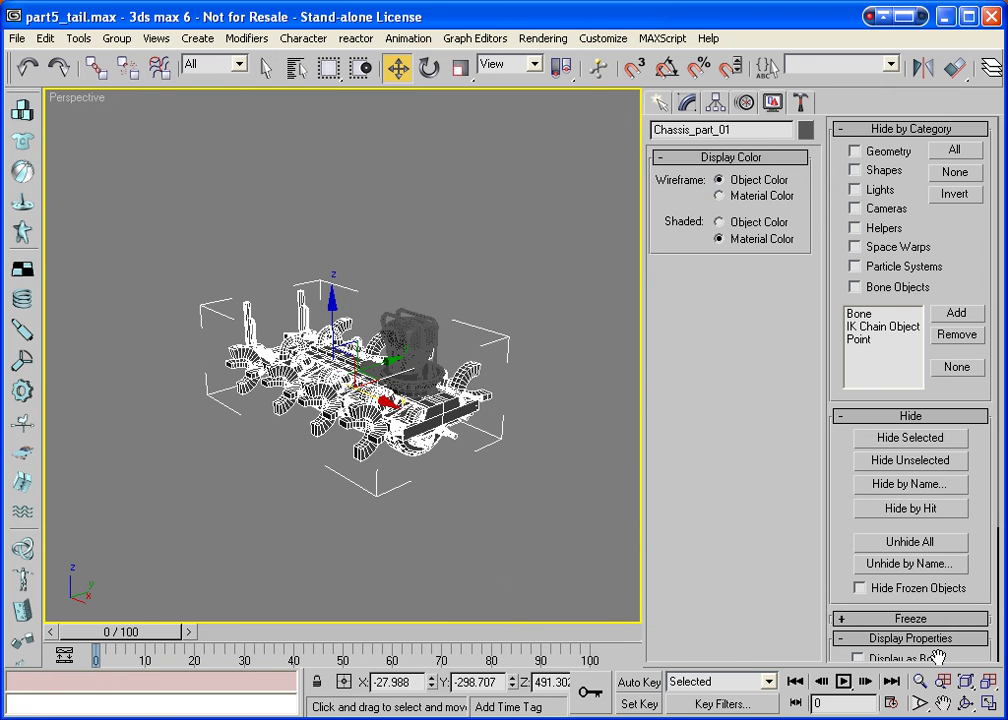
pyautogui.press('F3')
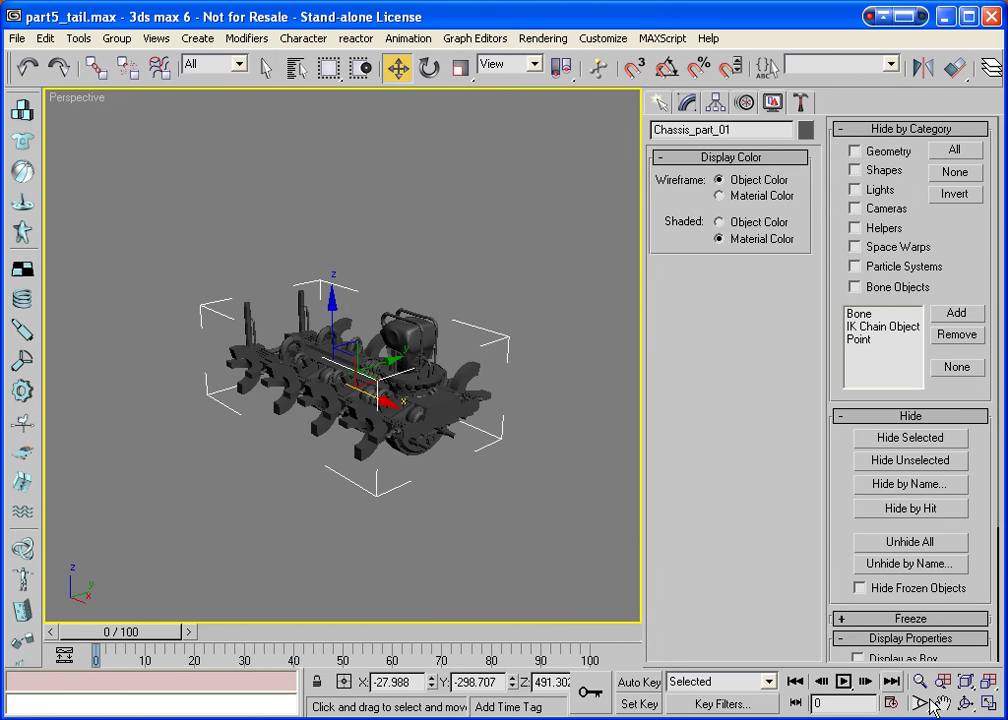
pyautogui.click(966, 703)
pyautogui.moveTo(297, 482); pyautogui.dragTo(280, 452)
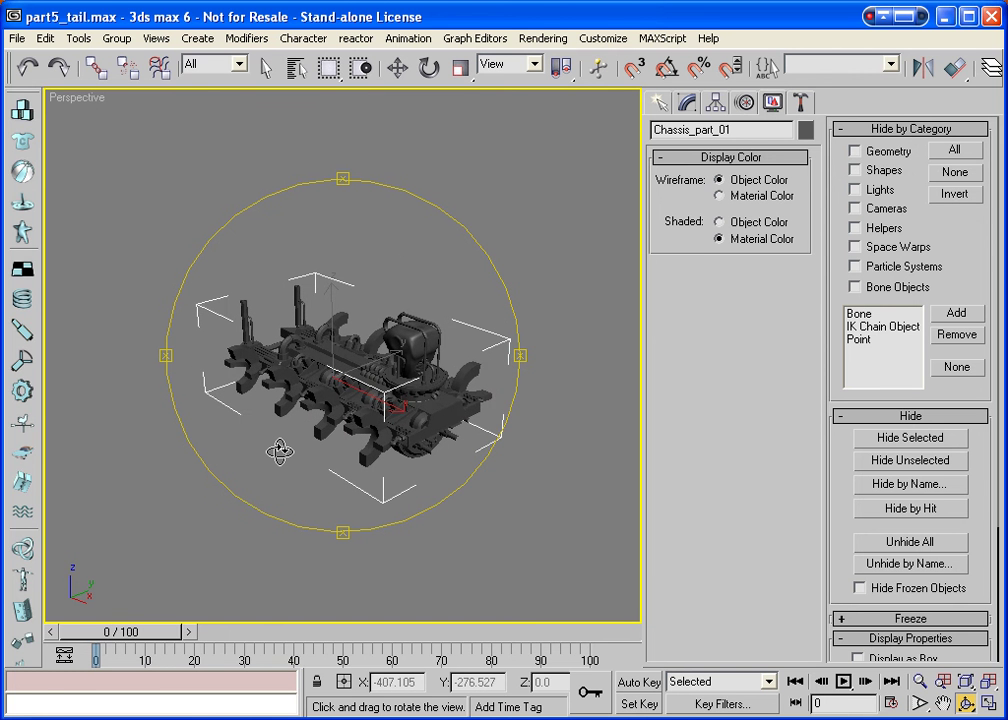